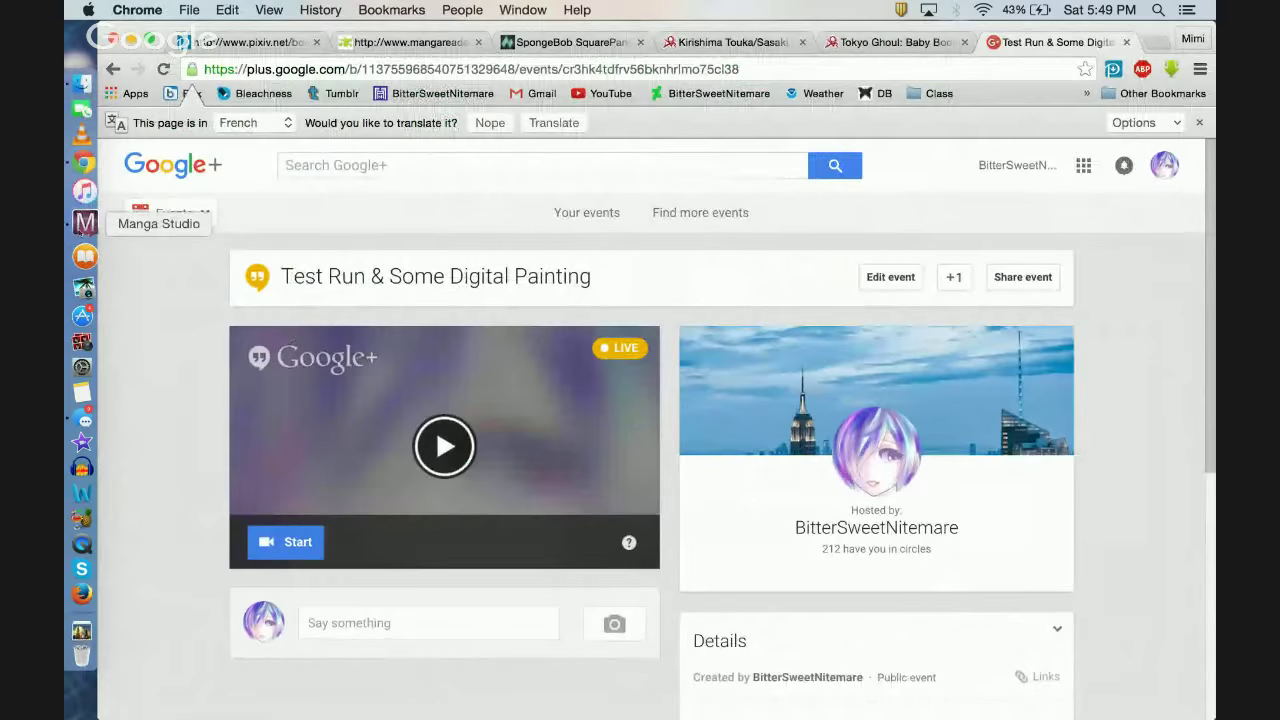
# Step: Switch to Manga Studio and move the skin layer, Layer 10, beneath the hair layer, Layer 9
pyautogui.click(84, 222)
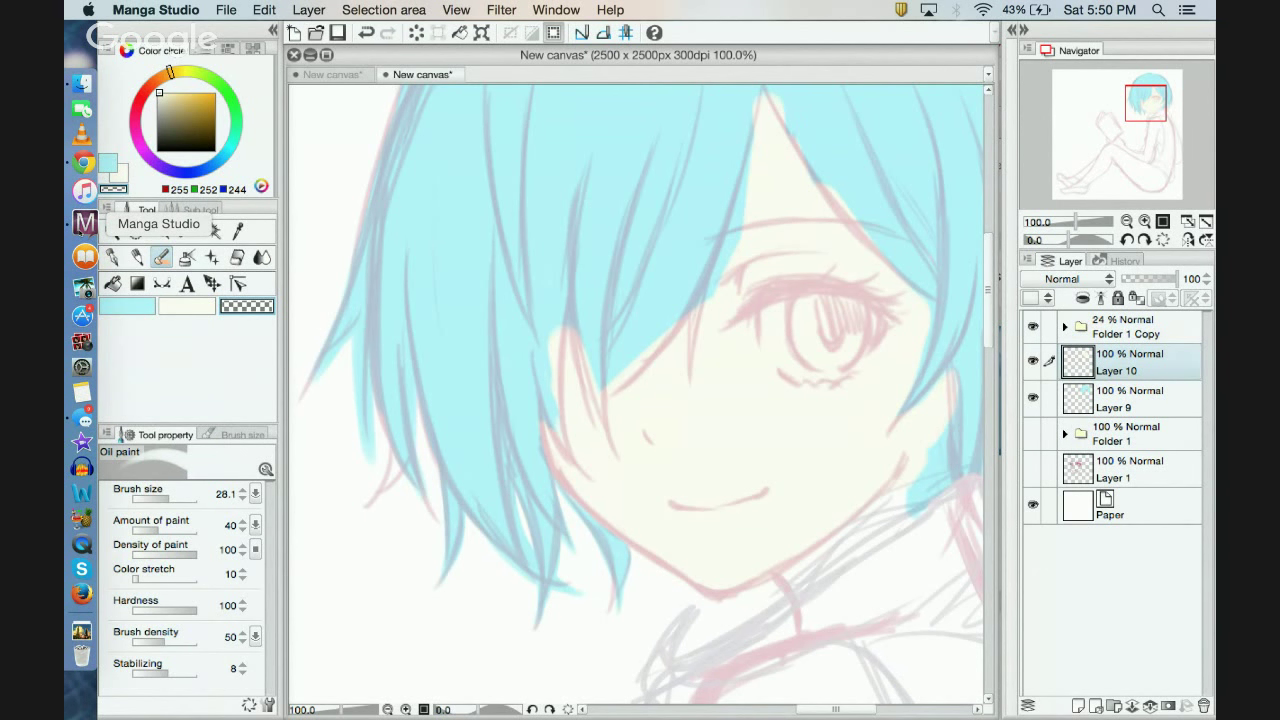
pyautogui.moveTo(992, 245)
pyautogui.mouseDown()
pyautogui.moveTo(992, 222)
pyautogui.moveTo(989, 243)
pyautogui.mouseUp()
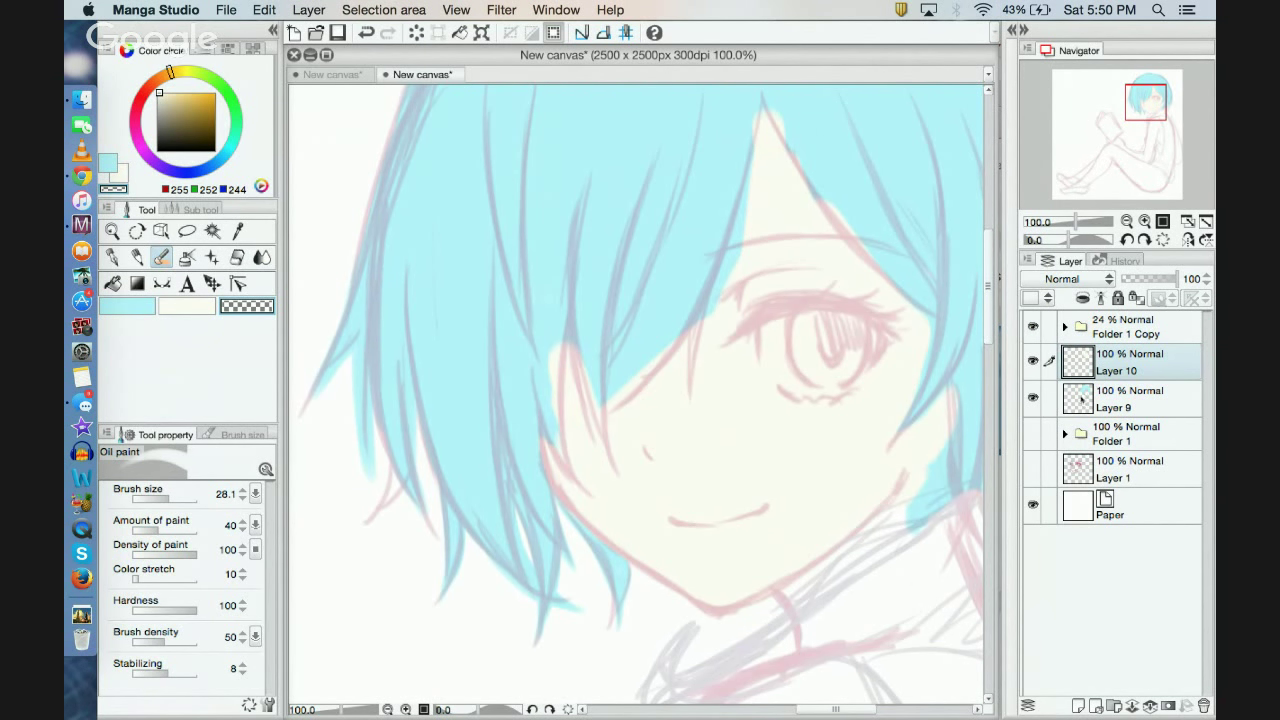
pyautogui.moveTo(1106, 361); pyautogui.dragTo(1100, 416)
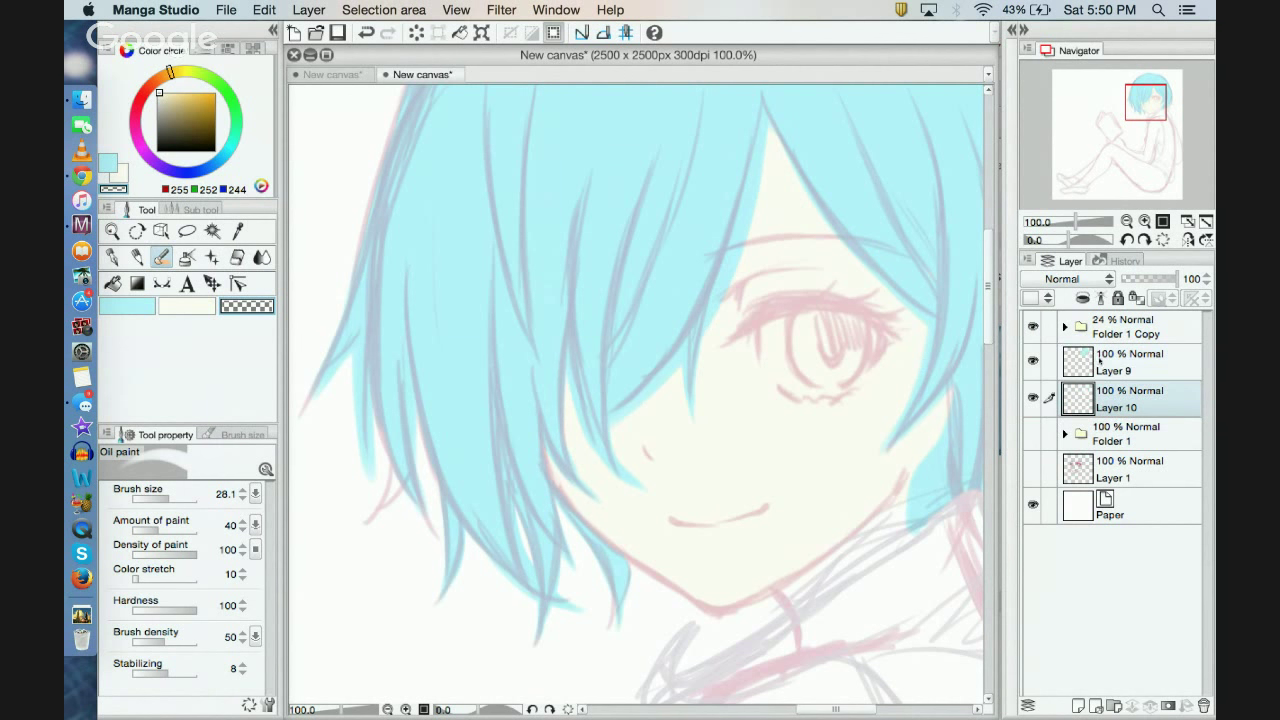
# Step: Touch up the hair tips beside the face on Layer 9 with light blue (RGB 180, 244, 255)
pyautogui.click(1099, 362)
pyautogui.moveTo(1148, 100)
pyautogui.mouseDown()
pyautogui.moveTo(1151, 90)
pyautogui.moveTo(1157, 115)
pyautogui.moveTo(1163, 88)
pyautogui.mouseUp()
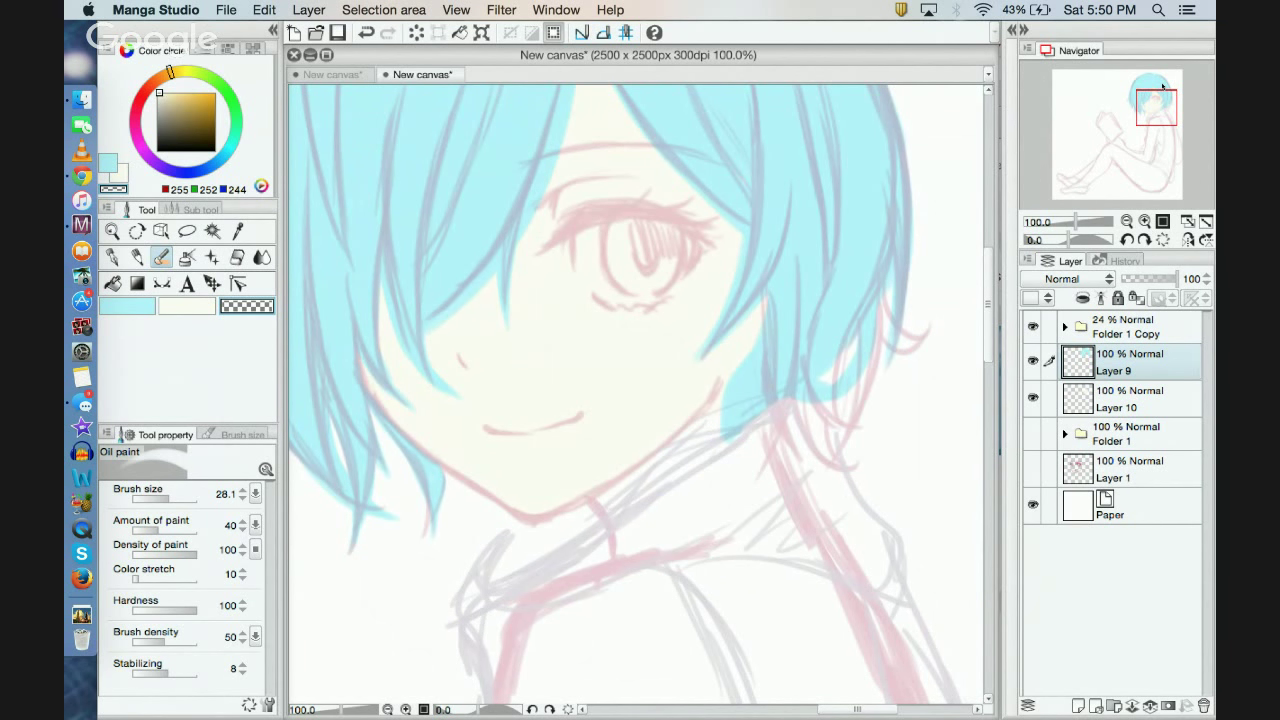
pyautogui.moveTo(1161, 112); pyautogui.dragTo(1146, 108)
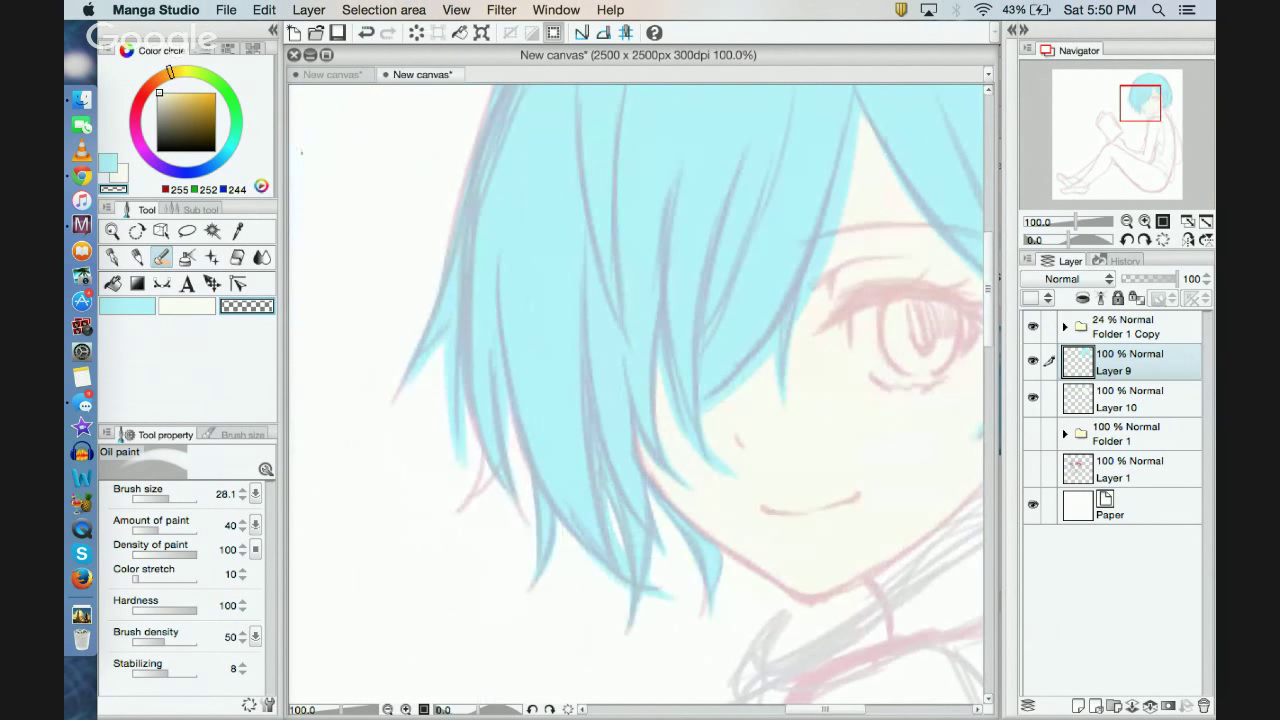
pyautogui.click(140, 305)
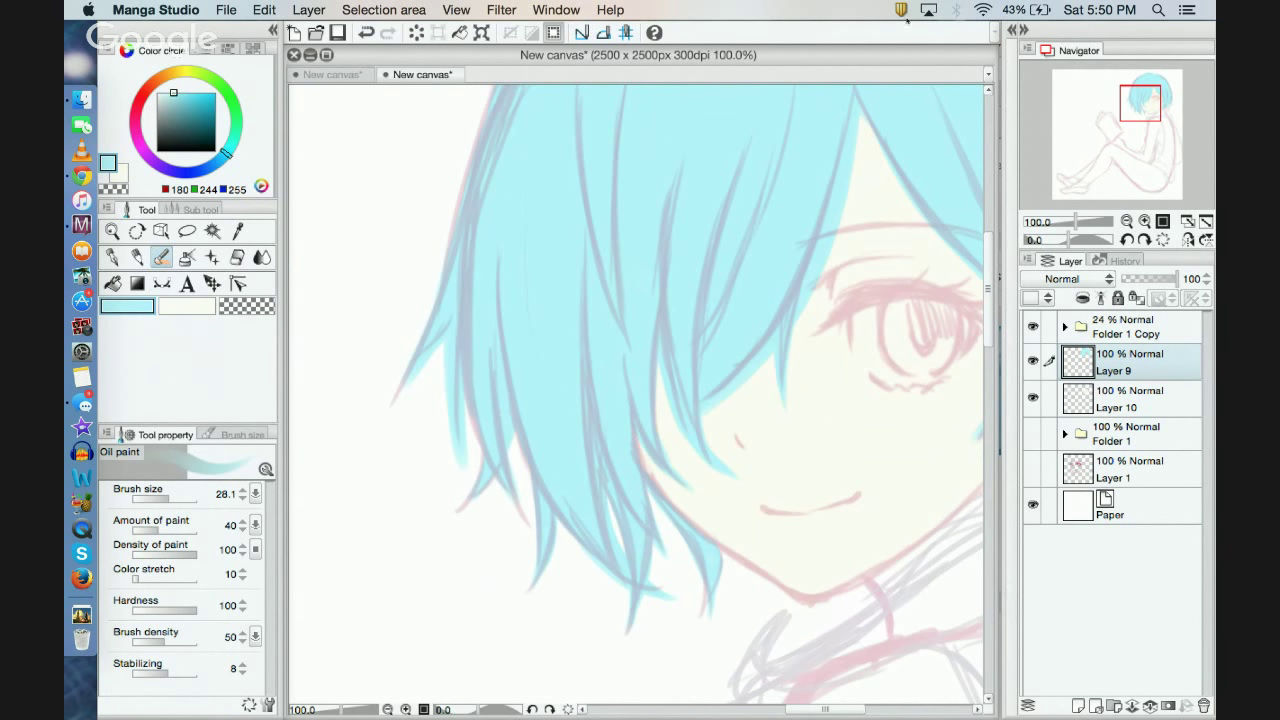
pyautogui.moveTo(1126, 118)
pyautogui.mouseDown()
pyautogui.moveTo(1143, 120)
pyautogui.moveTo(1149, 143)
pyautogui.moveTo(1136, 114)
pyautogui.mouseUp()
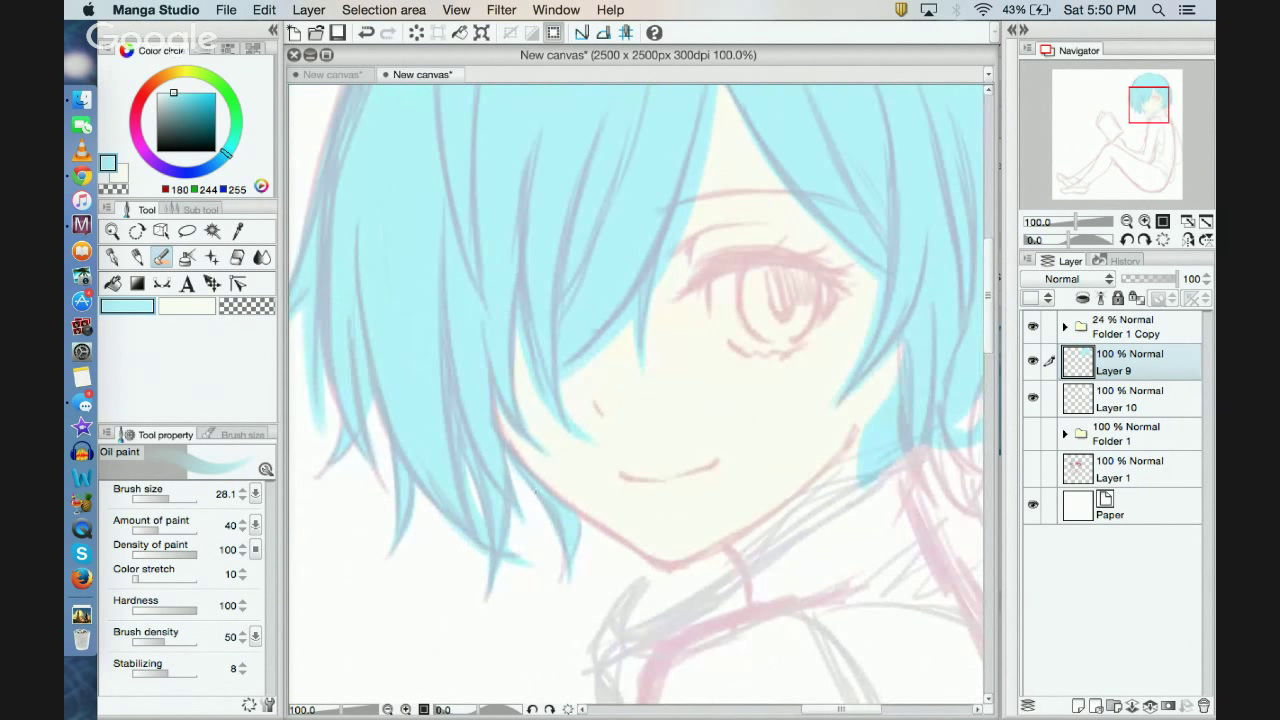
pyautogui.moveTo(510, 464); pyautogui.dragTo(521, 480)
# Step: Start painting the shoulder on Layer 10 with pale cream (RGB 255, 252, 244)
pyautogui.moveTo(1146, 112)
pyautogui.mouseDown()
pyautogui.moveTo(1160, 114)
pyautogui.moveTo(1149, 128)
pyautogui.mouseUp()
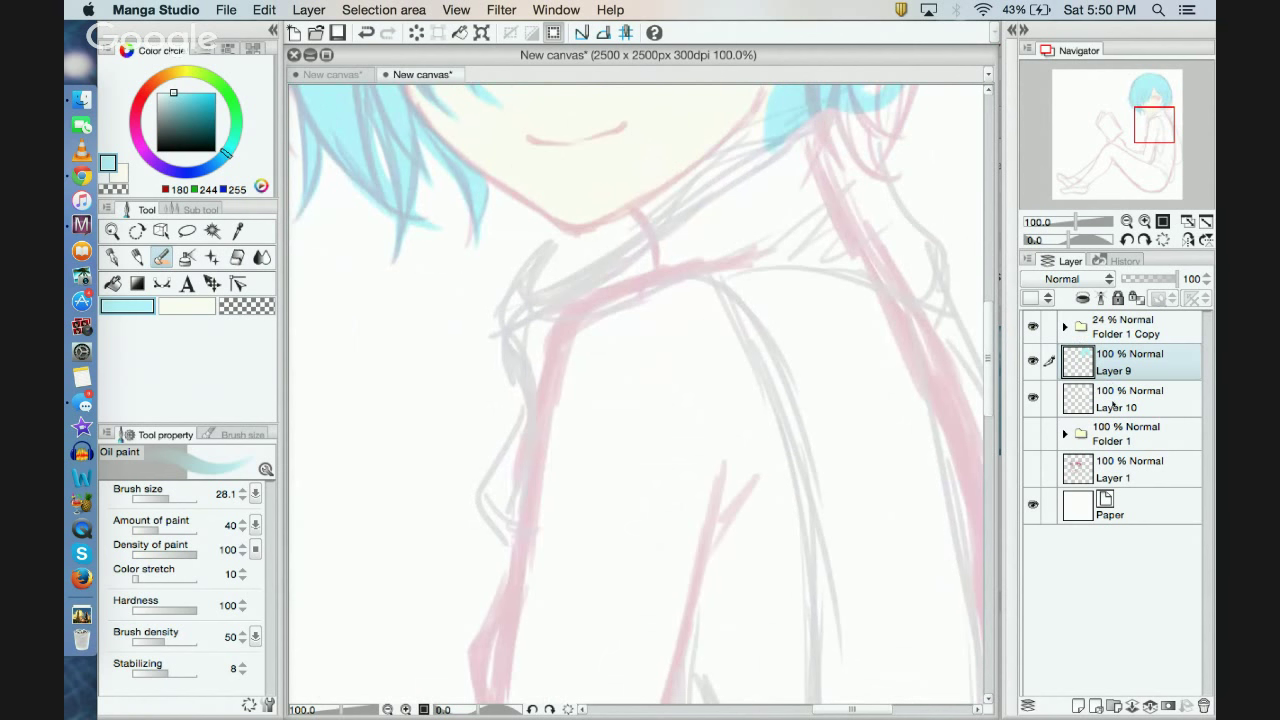
pyautogui.click(1113, 405)
pyautogui.click(193, 302)
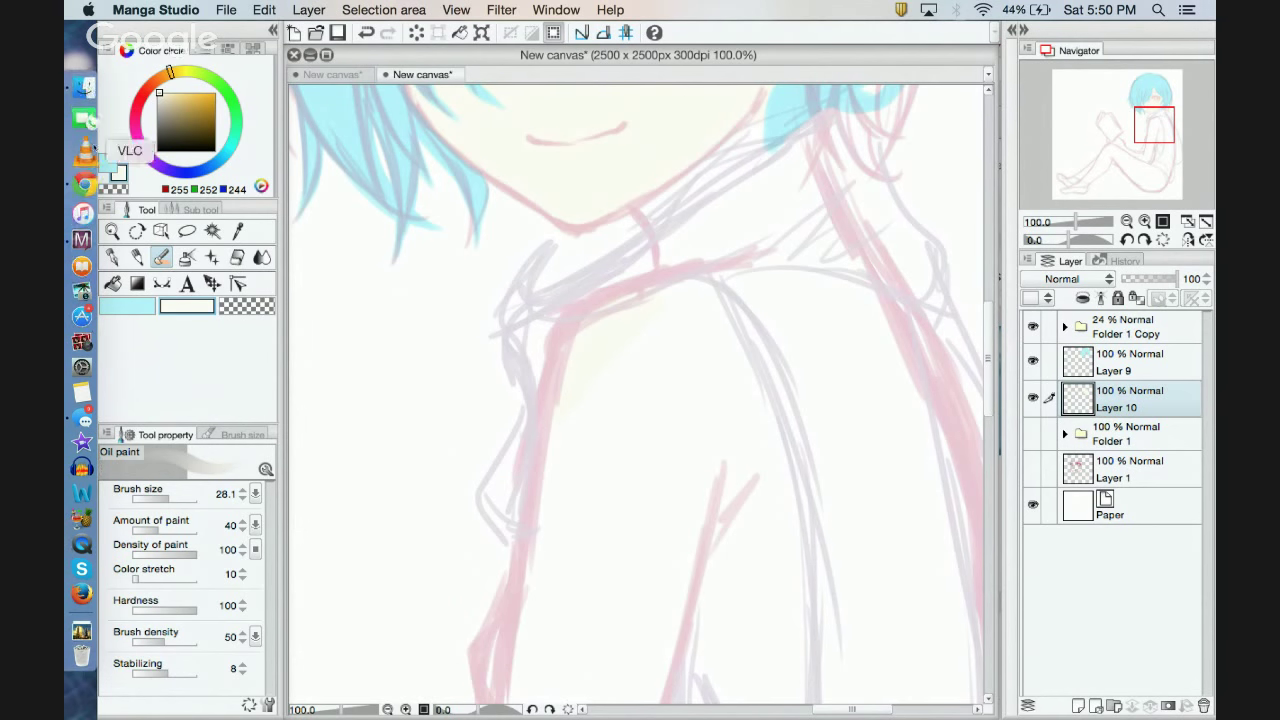
# Step: Switch to the Google+ Hangouts window and present the shared screen to everyone
pyautogui.rightClick(86, 177)
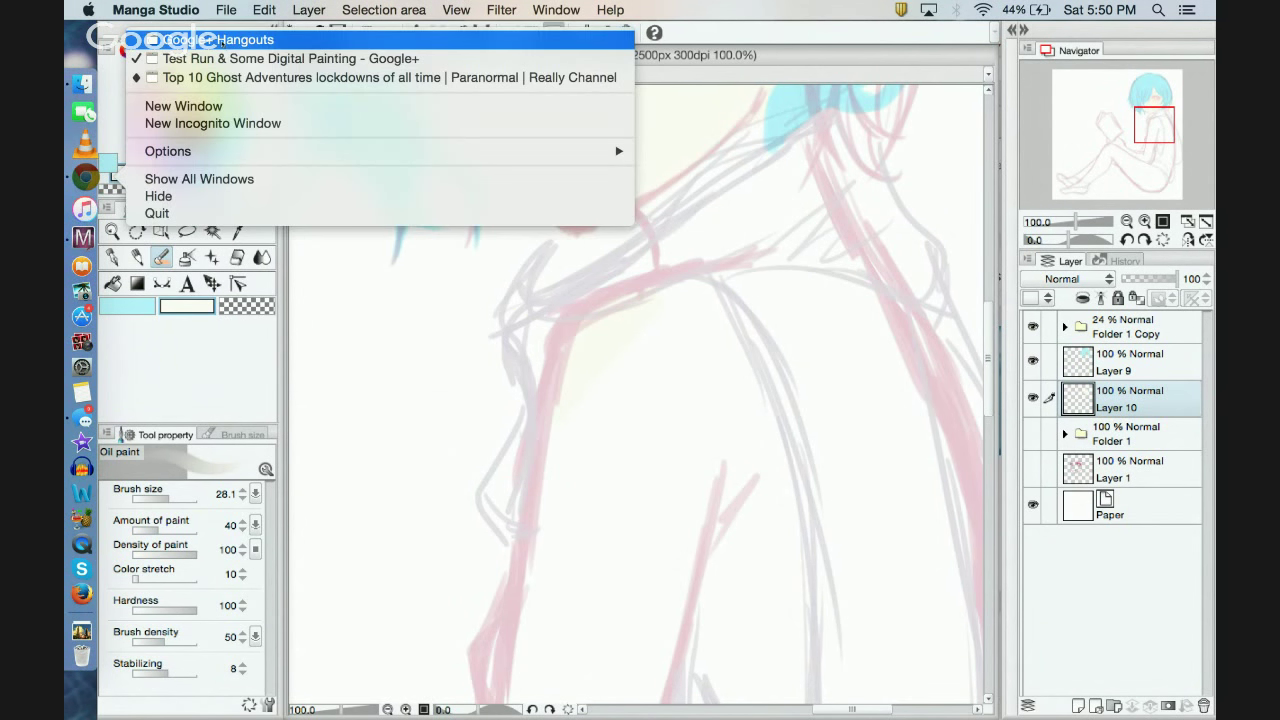
pyautogui.click(200, 40)
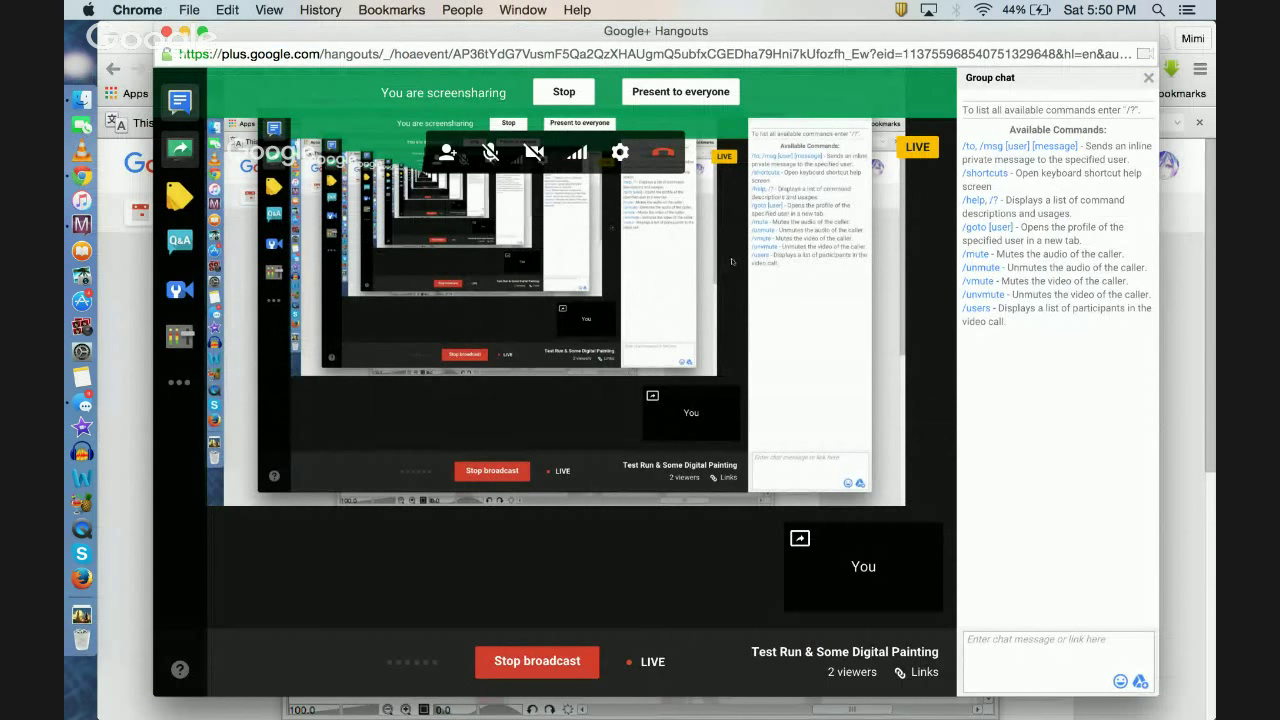
pyautogui.click(699, 93)
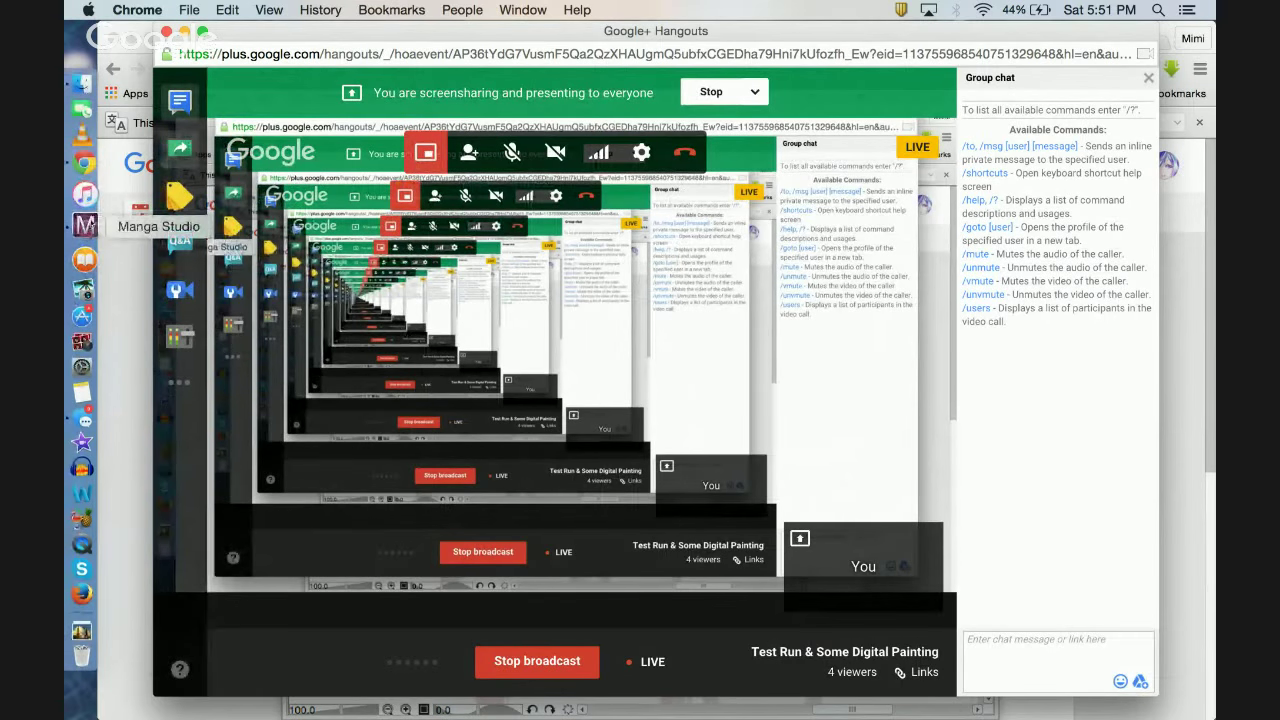
# Step: Return to Manga Studio and paint the upper arm with pale cream on Layer 10
pyautogui.click(82, 225)
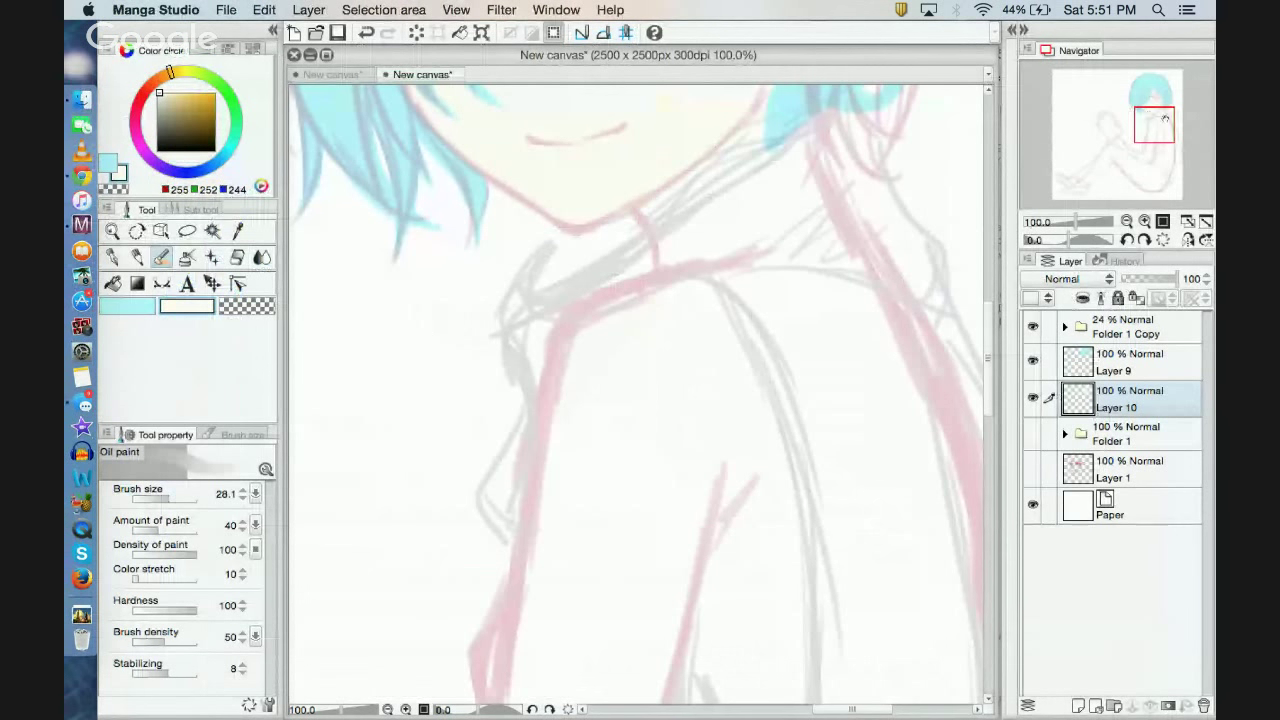
pyautogui.moveTo(1165, 119)
pyautogui.mouseDown()
pyautogui.moveTo(1165, 97)
pyautogui.moveTo(1145, 112)
pyautogui.moveTo(1148, 137)
pyautogui.mouseUp()
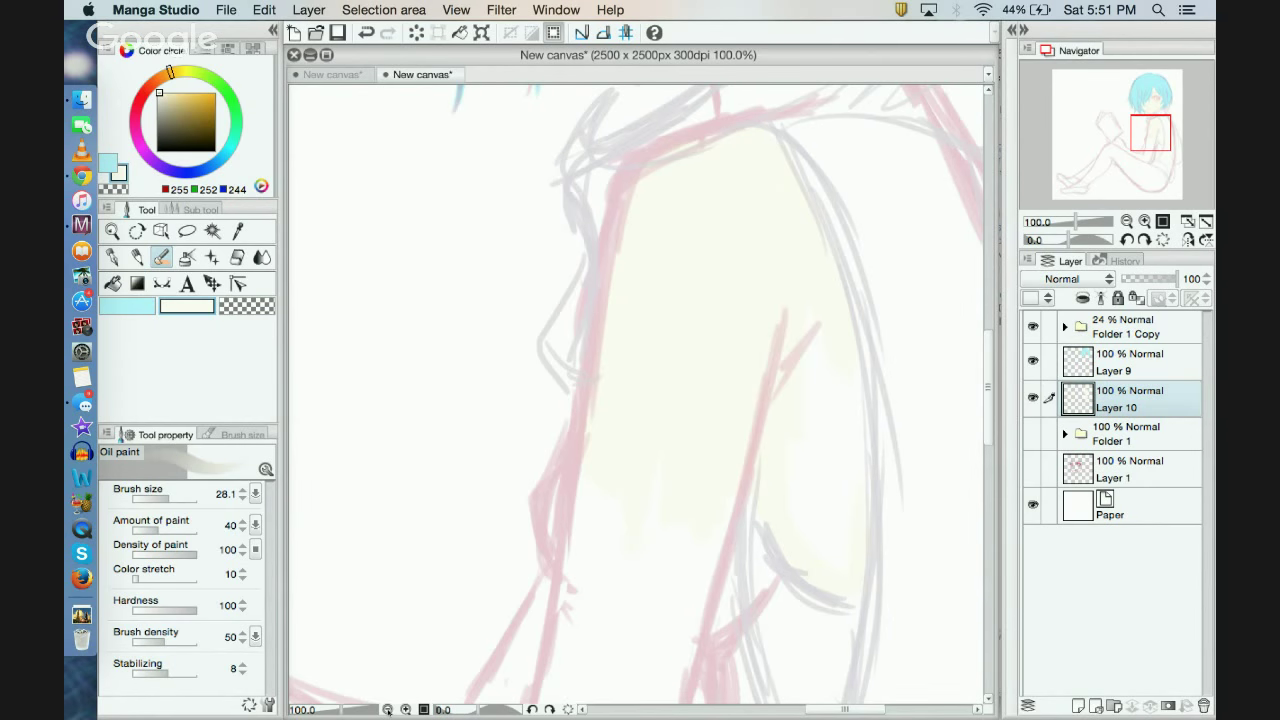
# Step: Check the live broadcast status in the Google+ Hangouts window
pyautogui.press('super+Tab')
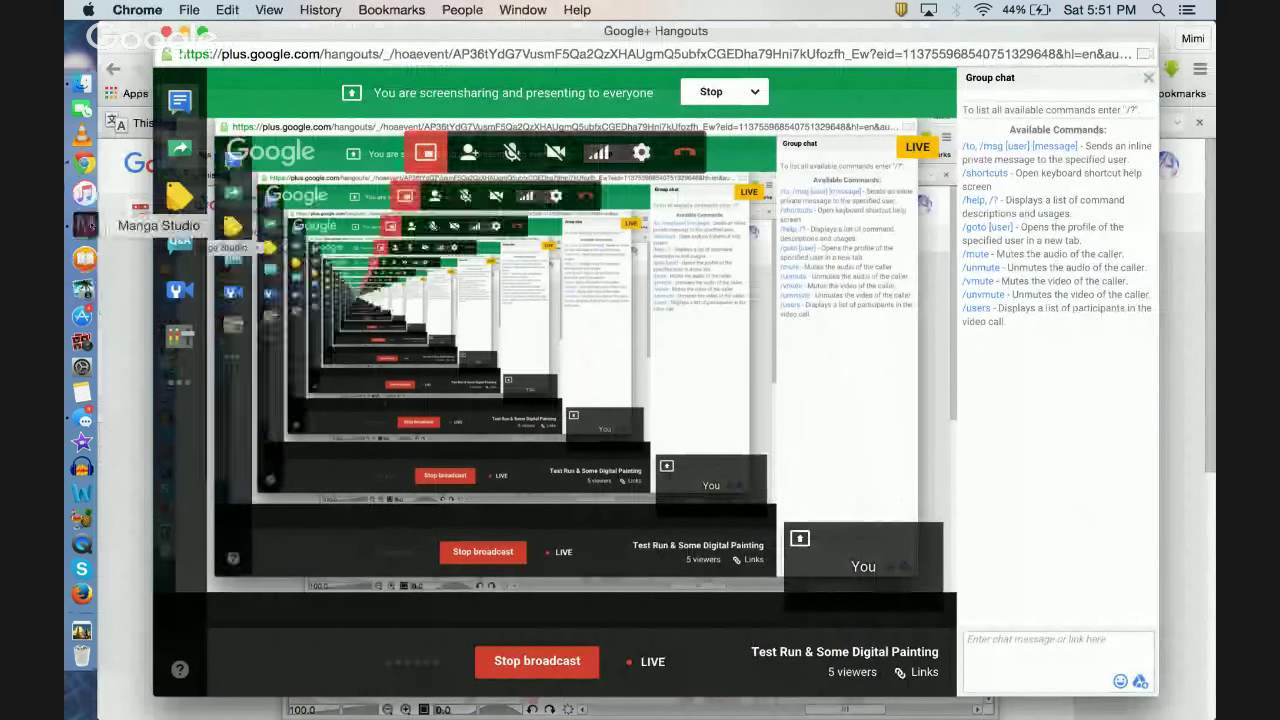
pyautogui.click(84, 130)
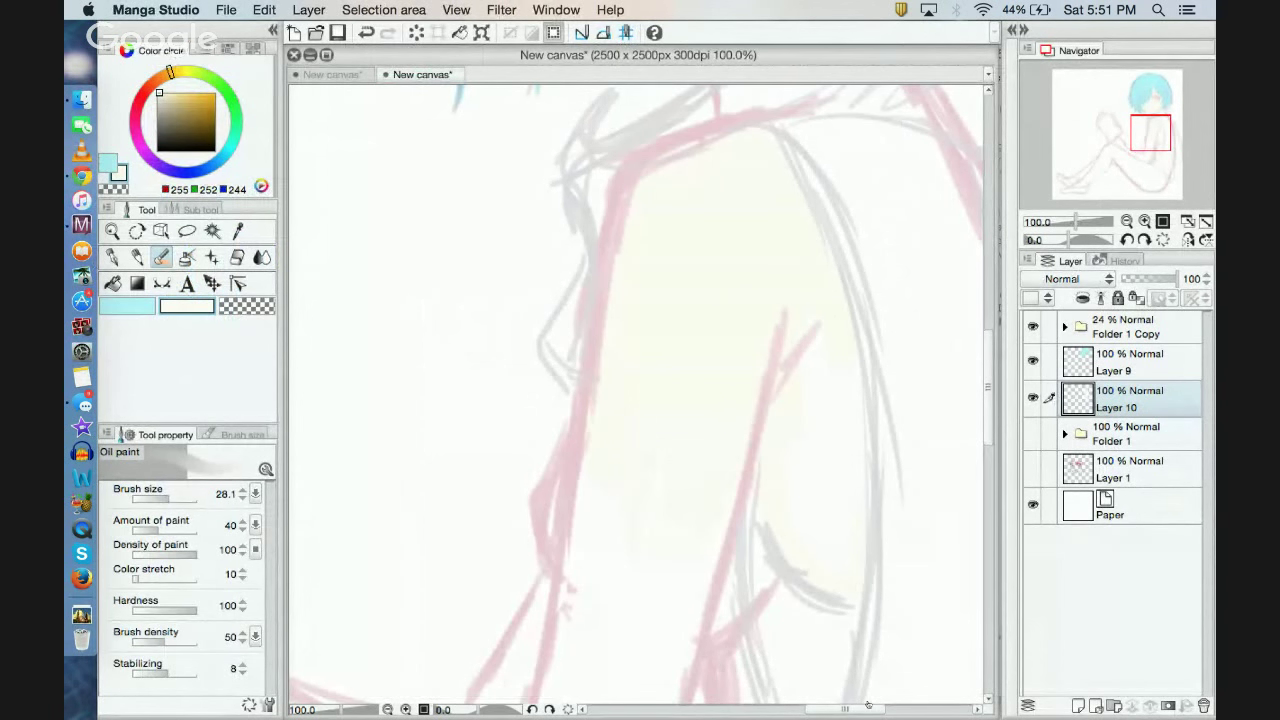
pyautogui.click(82, 176)
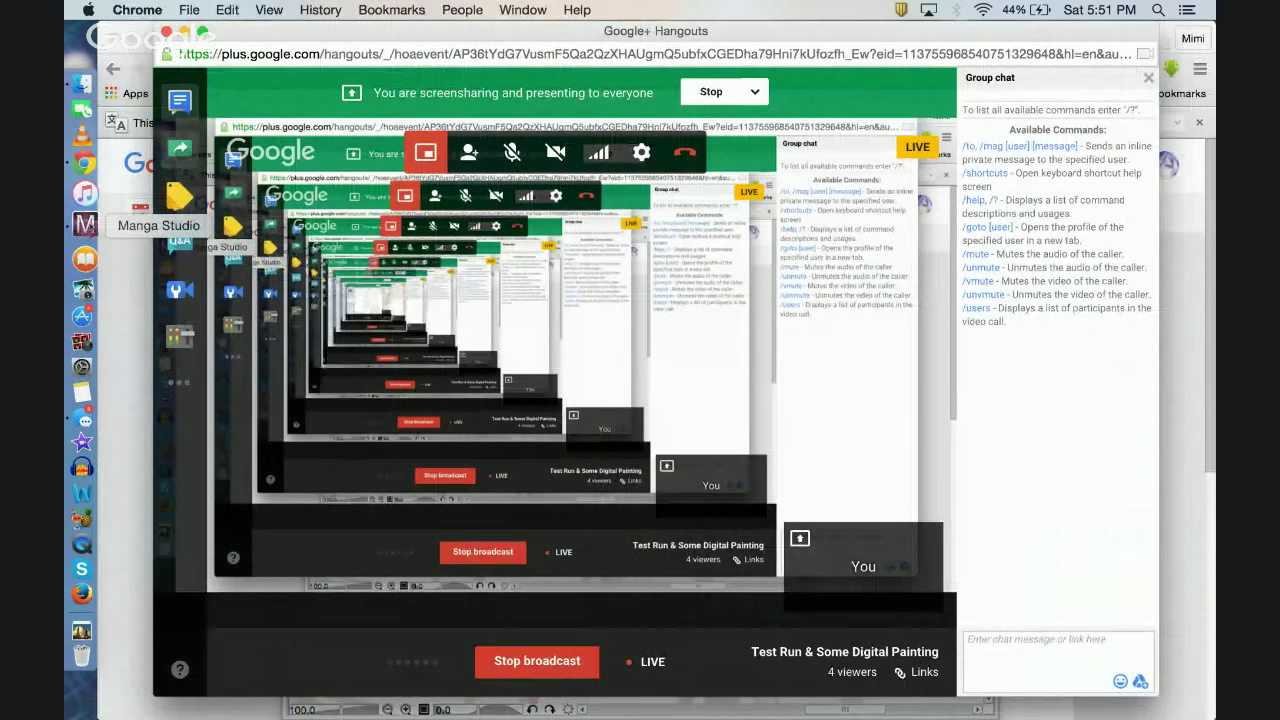
# Step: Switch back to Manga Studio and paint the elbow, forearm and hand with pale cream on Layer 10
pyautogui.click(84, 224)
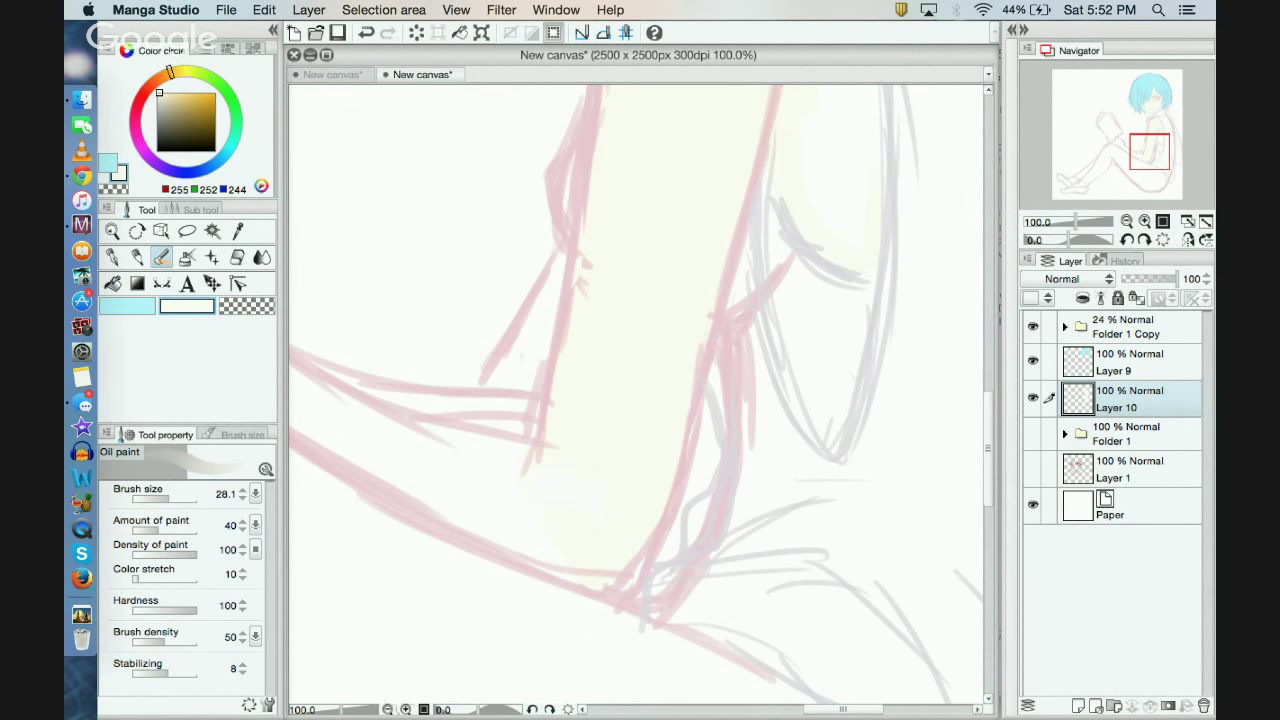
pyautogui.click(388, 709)
pyautogui.click(388, 709)
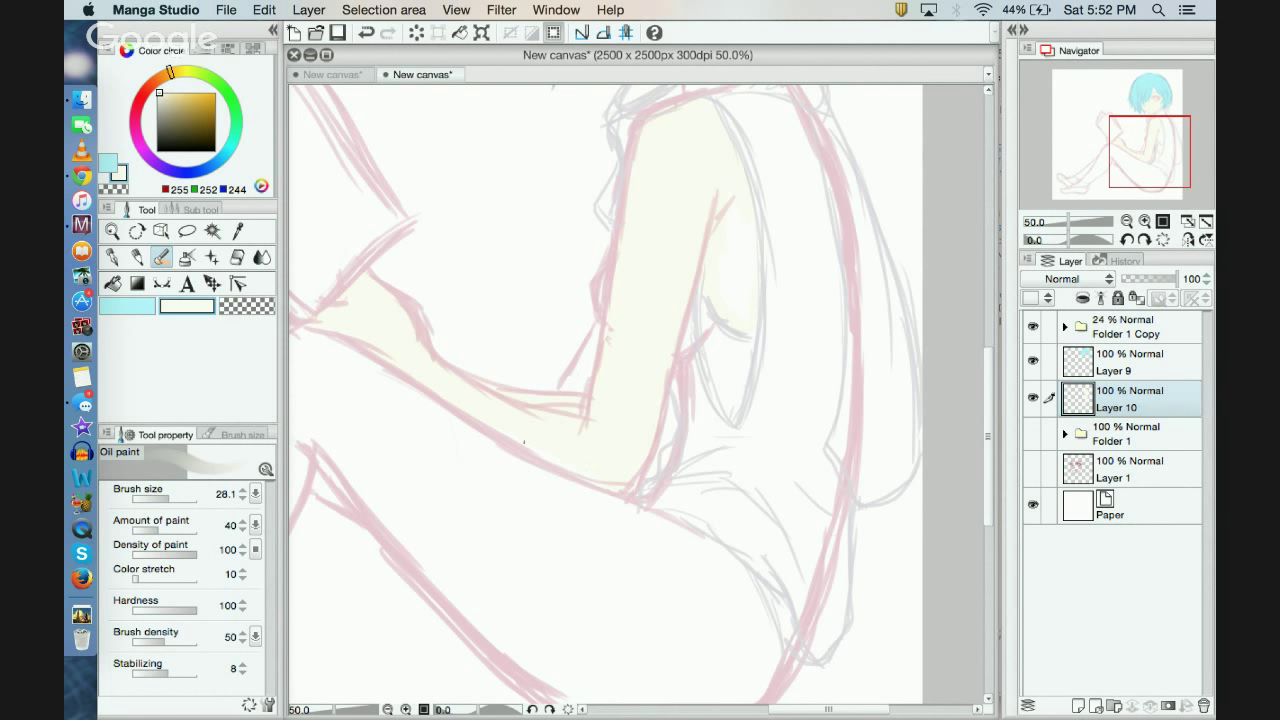
# Step: Add a new layer above Folder 1 and fill it with muted green (RGB 94, 180, 151)
pyautogui.click(1121, 444)
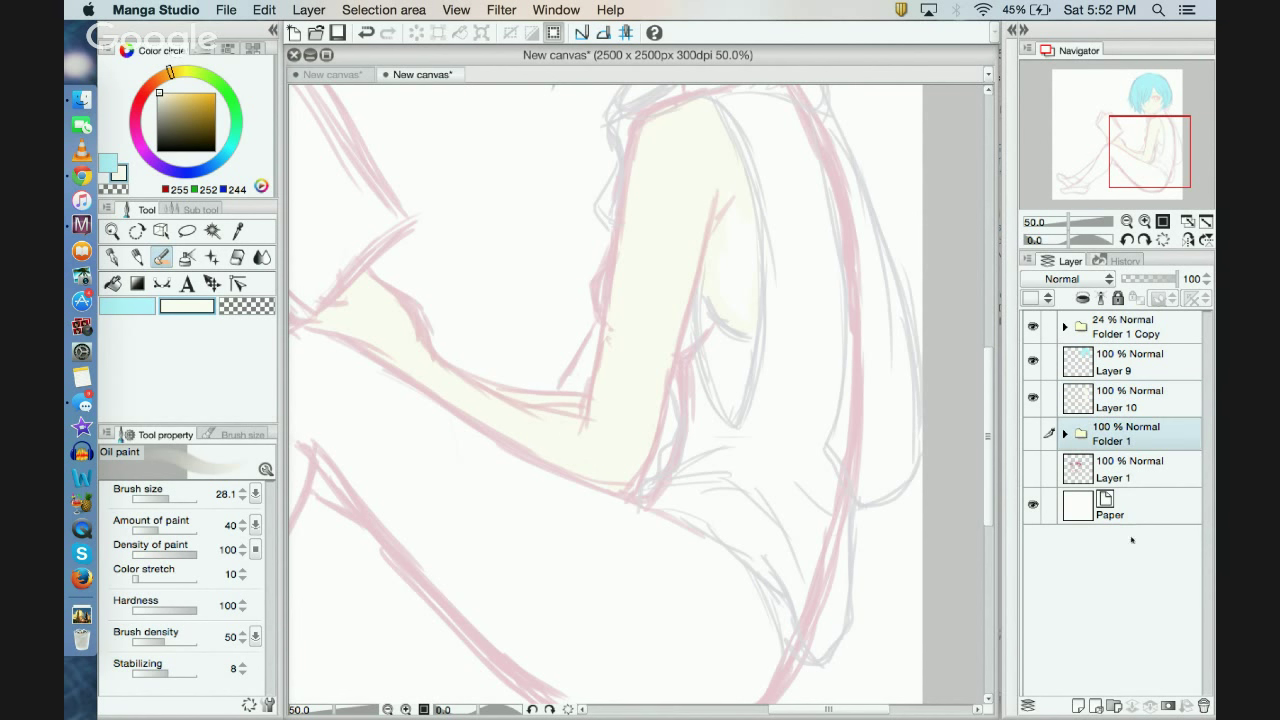
pyautogui.click(1077, 706)
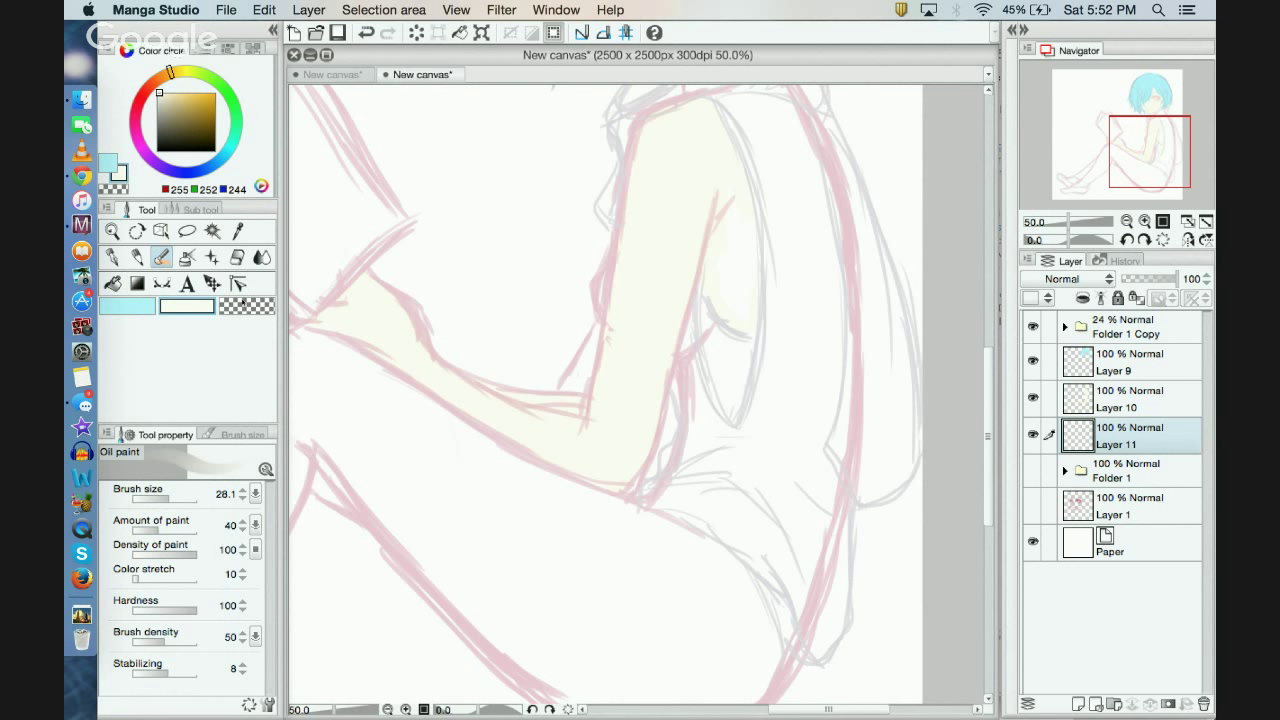
pyautogui.click(115, 309)
pyautogui.click(234, 104)
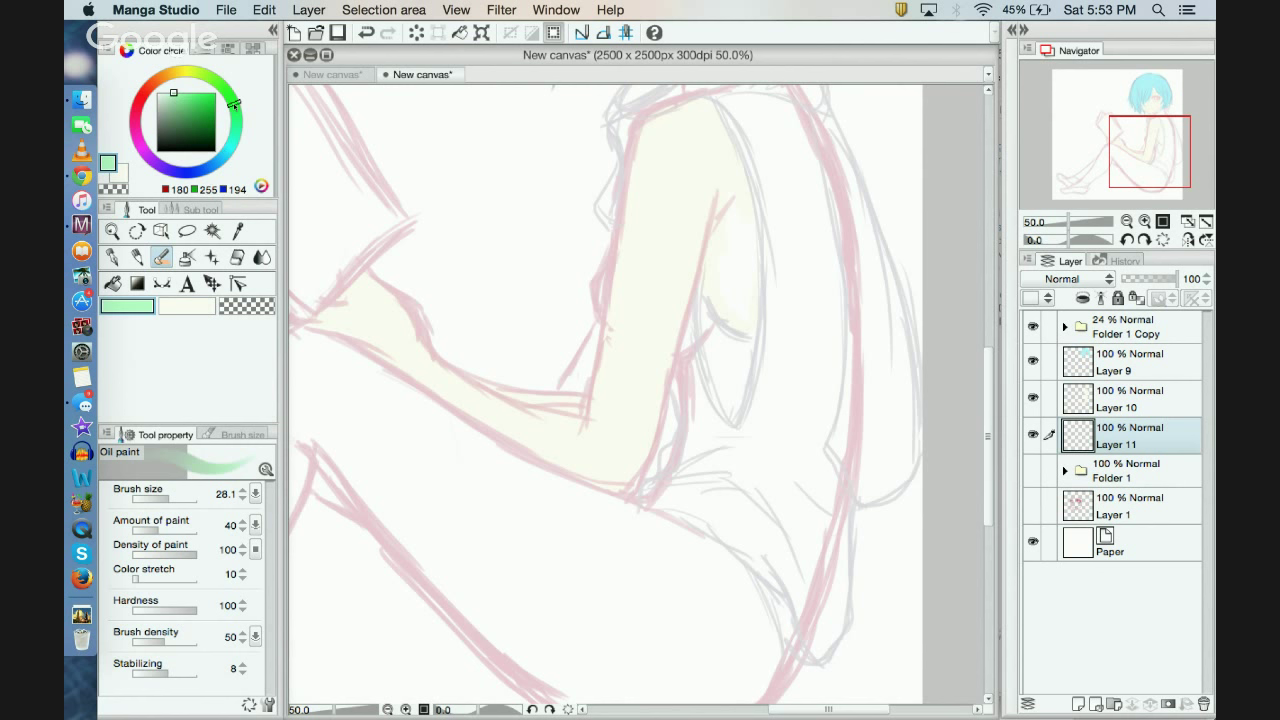
pyautogui.click(237, 130)
pyautogui.click(204, 113)
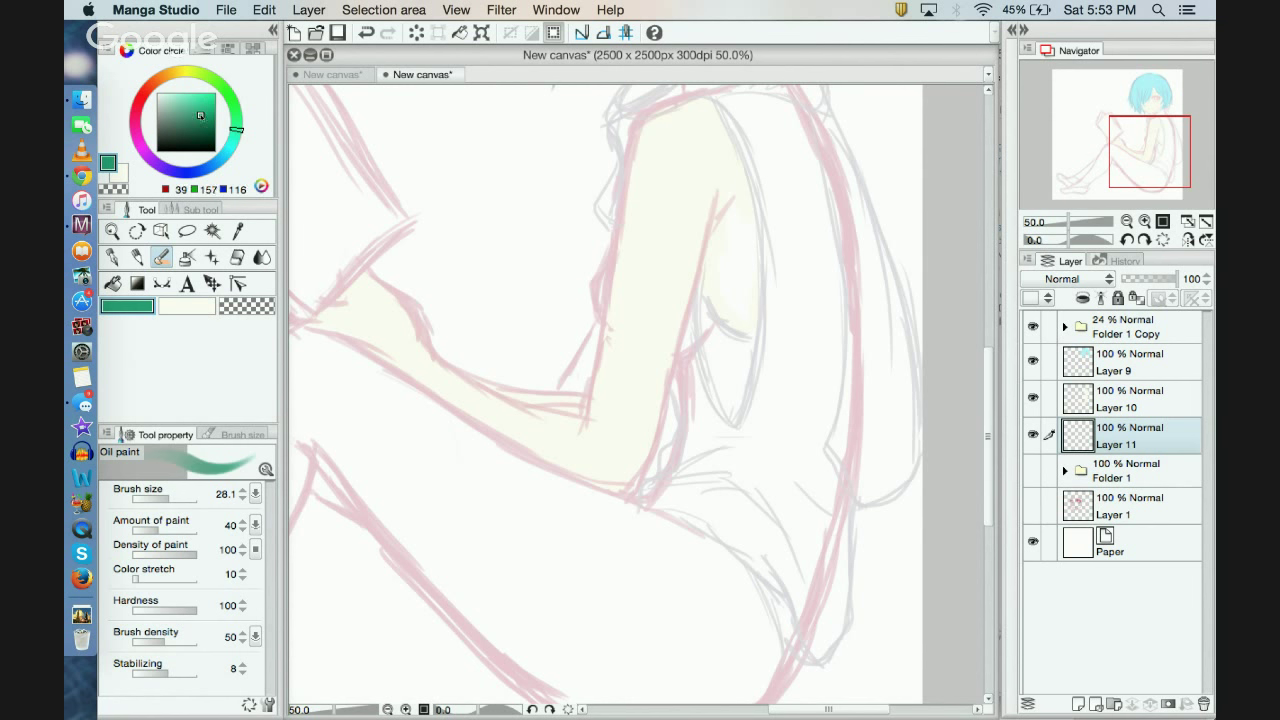
pyautogui.moveTo(204, 113)
pyautogui.mouseDown()
pyautogui.moveTo(202, 102)
pyautogui.moveTo(185, 109)
pyautogui.mouseUp()
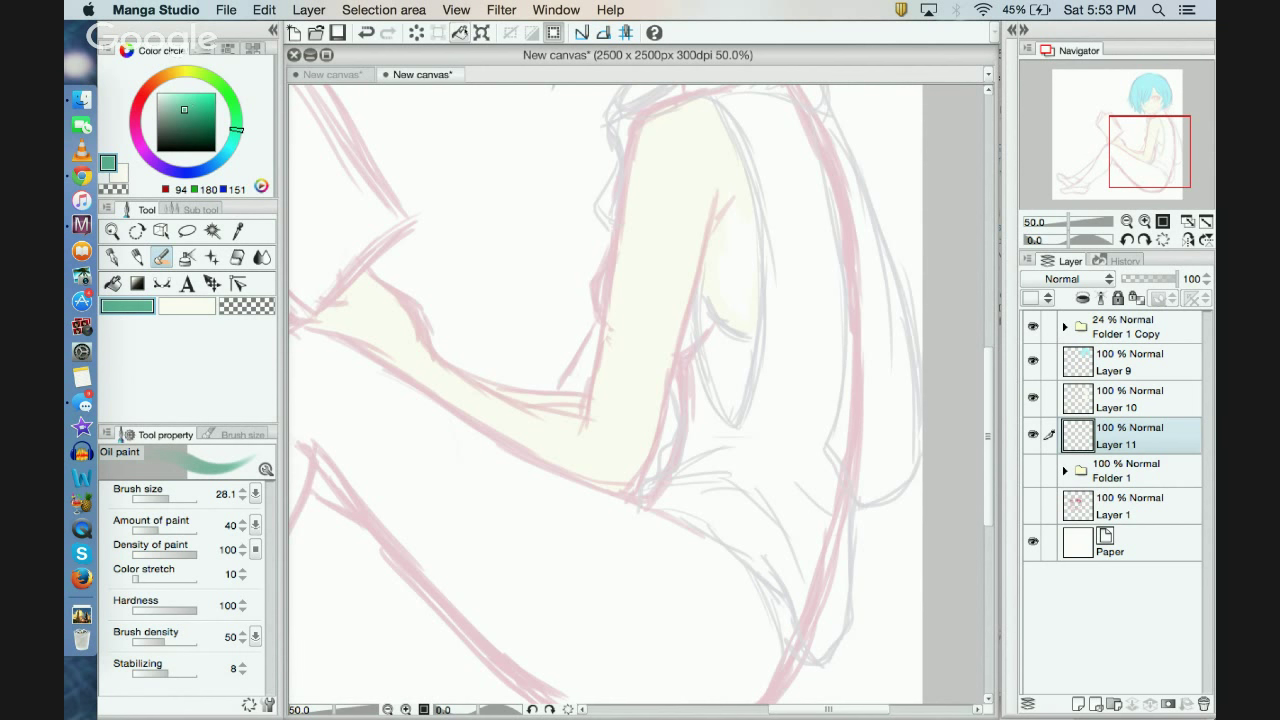
pyautogui.click(460, 32)
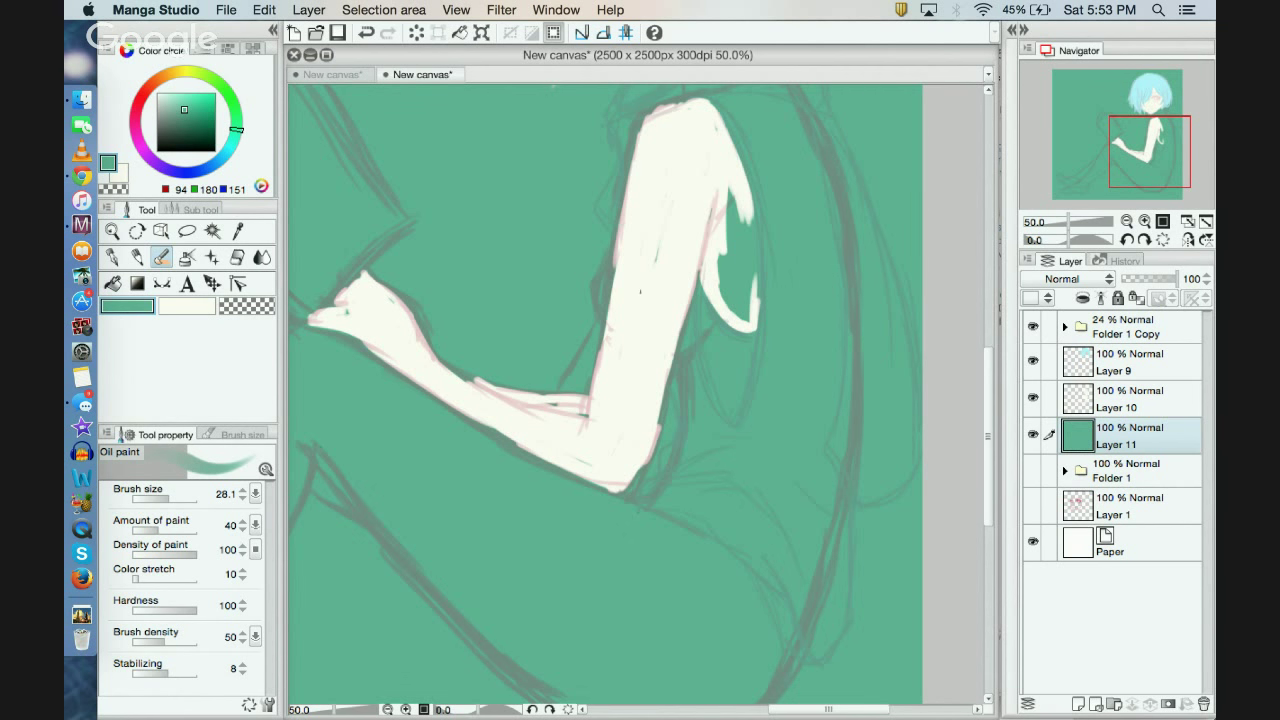
# Step: Fill the gaps in the forearm and inner elbow on Layer 10 with cream at brush size 97.0, undoing the last stroke
pyautogui.moveTo(1176, 130)
pyautogui.mouseDown()
pyautogui.moveTo(1165, 93)
pyautogui.moveTo(1158, 138)
pyautogui.mouseUp()
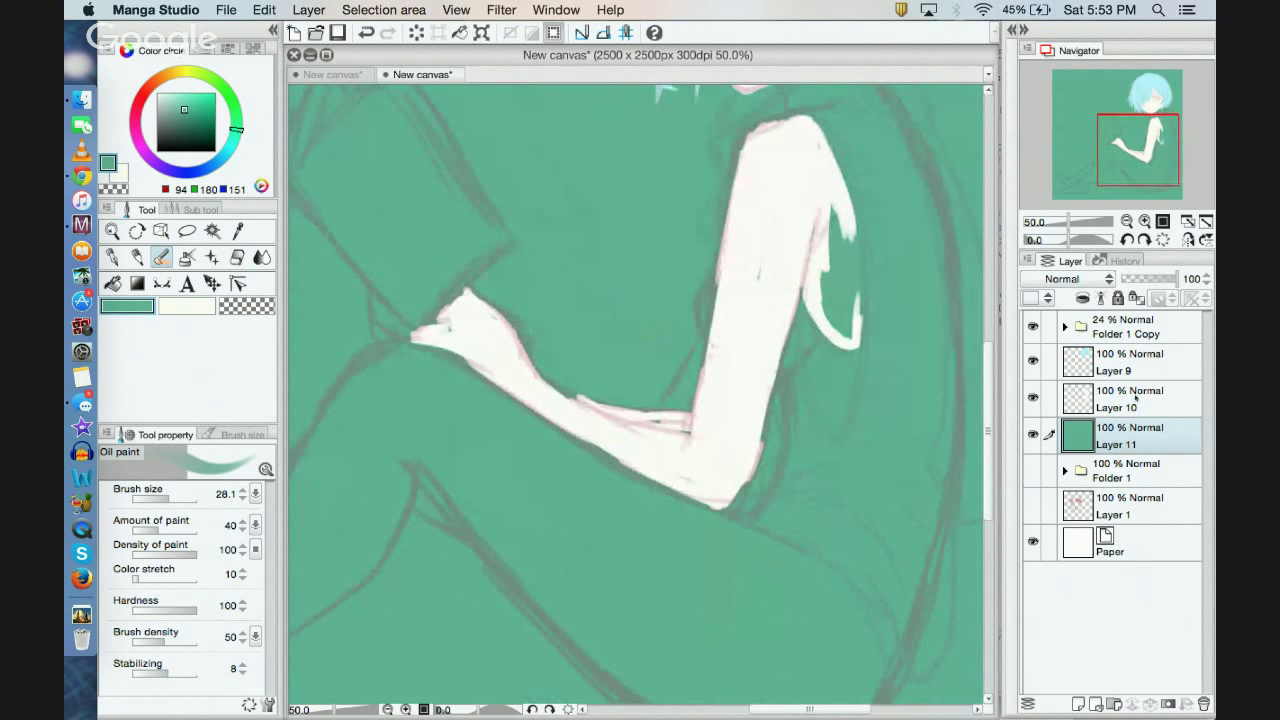
pyautogui.click(1135, 397)
pyautogui.click(188, 300)
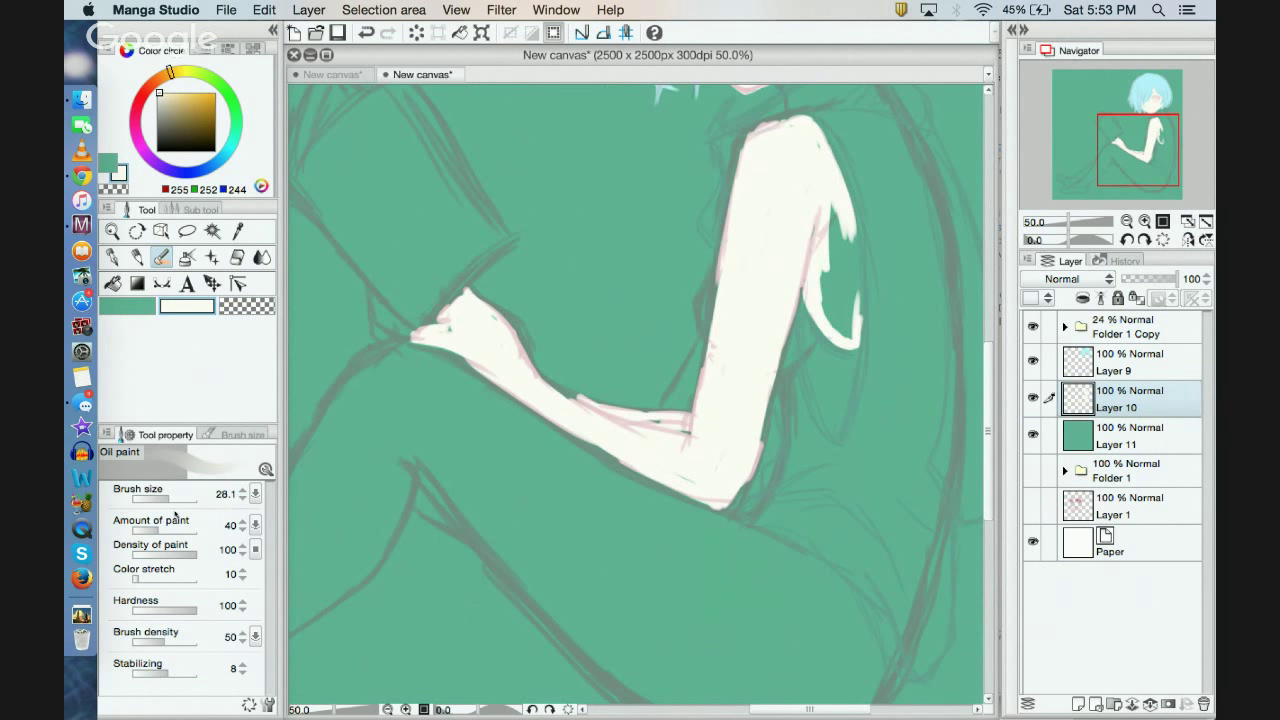
pyautogui.moveTo(170, 497); pyautogui.dragTo(177, 497)
pyautogui.moveTo(689, 457); pyautogui.dragTo(706, 483)
pyautogui.moveTo(658, 428); pyautogui.dragTo(617, 431)
pyautogui.moveTo(498, 350); pyautogui.dragTo(621, 433)
pyautogui.click(366, 32)
# Step: Try smoothing the forearm's upper edge with cream strokes at brush size 42.5
pyautogui.click(405, 709)
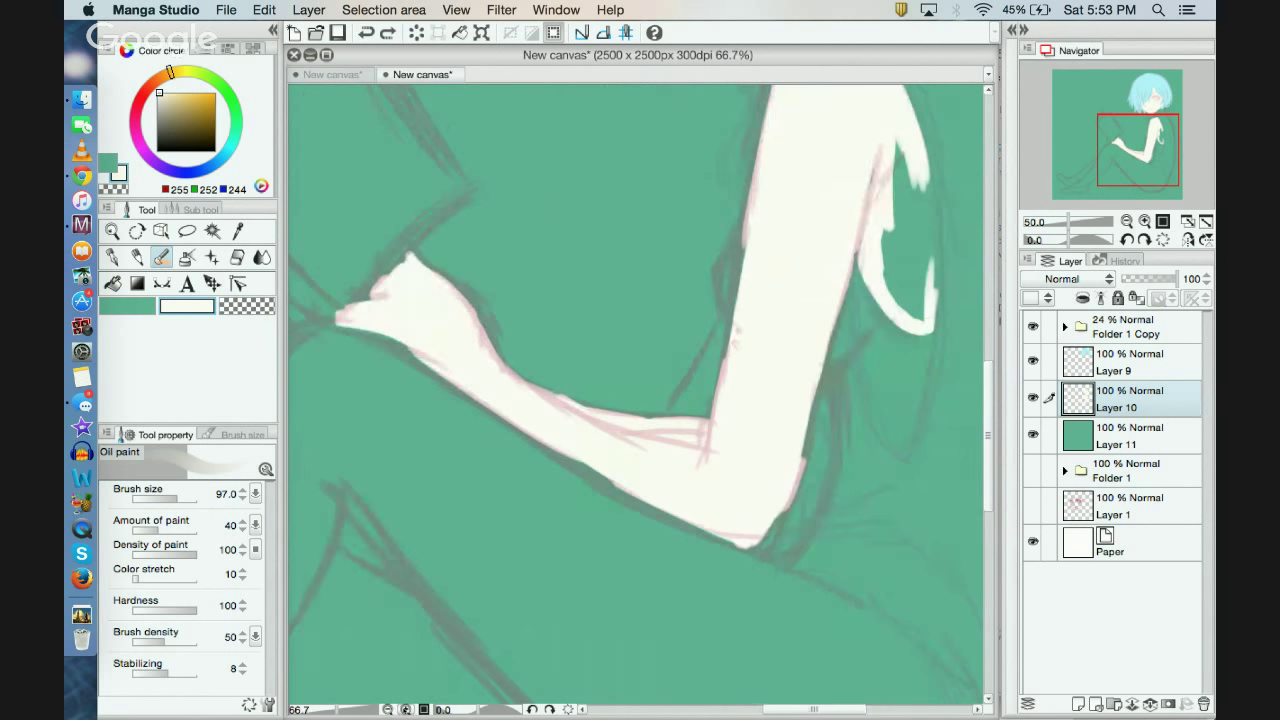
pyautogui.click(405, 709)
pyautogui.moveTo(177, 496); pyautogui.dragTo(172, 496)
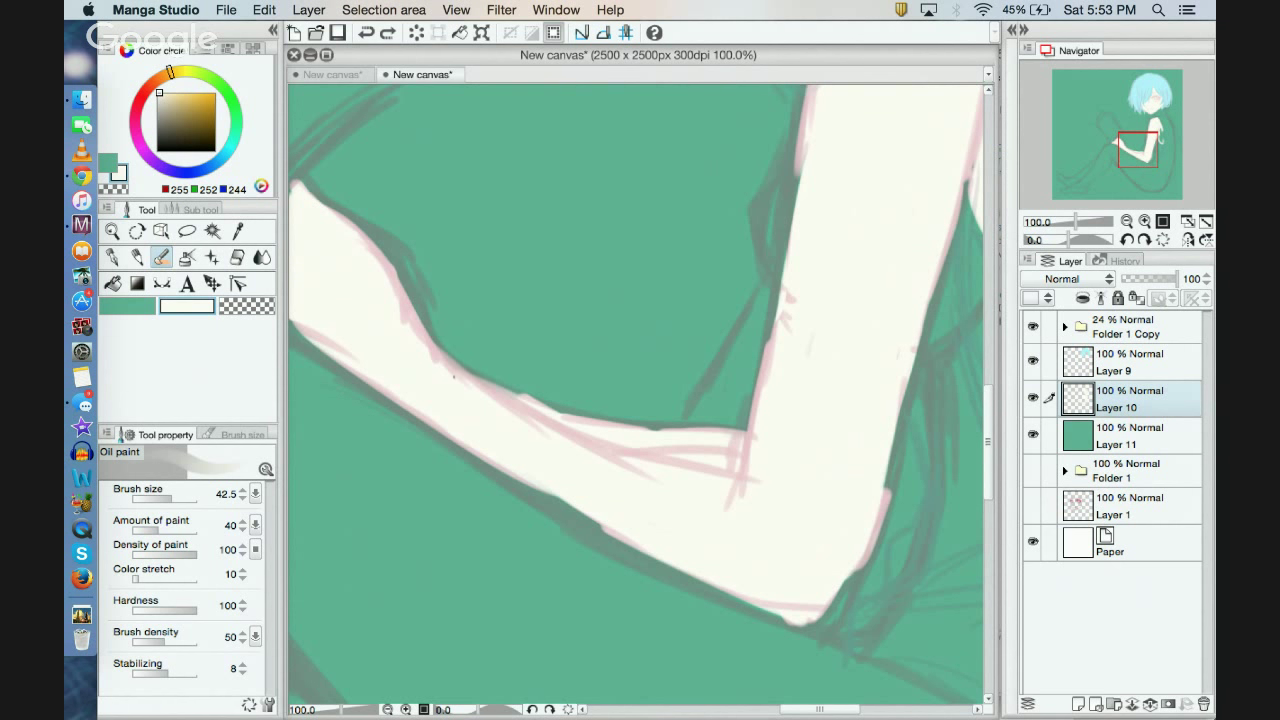
pyautogui.moveTo(436, 346)
pyautogui.mouseDown()
pyautogui.moveTo(506, 392)
pyautogui.moveTo(590, 418)
pyautogui.moveTo(748, 428)
pyautogui.mouseUp()
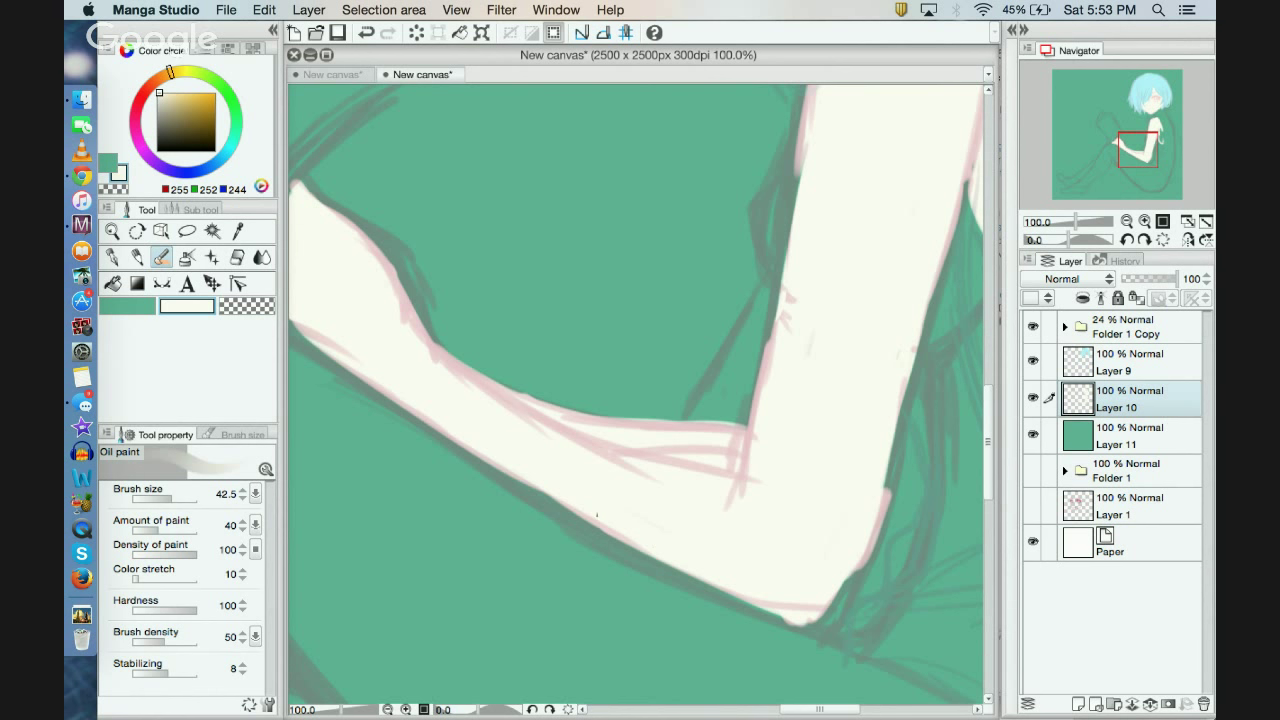
pyautogui.moveTo(538, 410); pyautogui.dragTo(467, 385)
pyautogui.click(366, 32)
pyautogui.click(366, 32)
# Step: Set the brush size to 24.5 and smooth the forearm's upper edge with cream
pyautogui.click(168, 497)
pyautogui.moveTo(502, 393); pyautogui.dragTo(664, 433)
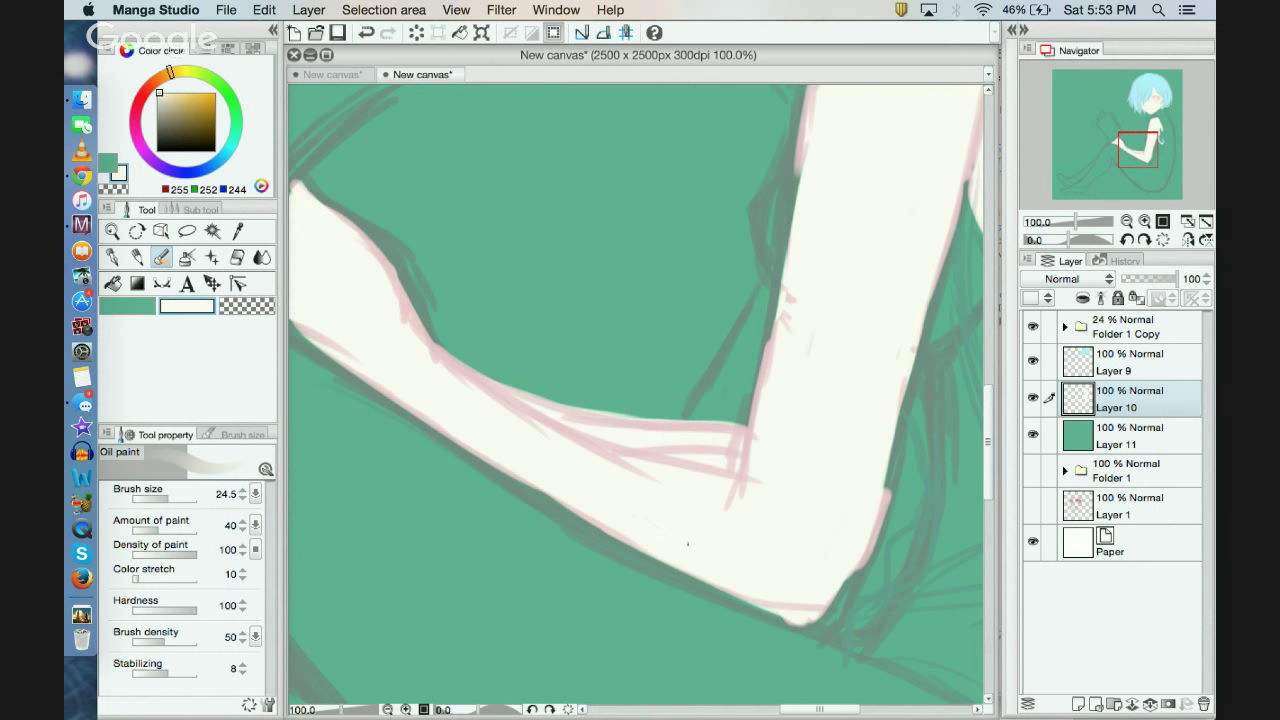
# Step: Paint the pointed end of the hand with cream and even out the lower edge from fingers to wrist
pyautogui.moveTo(290, 106); pyautogui.dragTo(534, 138)
pyautogui.moveTo(440, 305)
pyautogui.mouseDown()
pyautogui.moveTo(370, 280)
pyautogui.moveTo(454, 315)
pyautogui.moveTo(368, 288)
pyautogui.moveTo(381, 294)
pyautogui.moveTo(342, 212)
pyautogui.moveTo(377, 258)
pyautogui.moveTo(345, 210)
pyautogui.mouseUp()
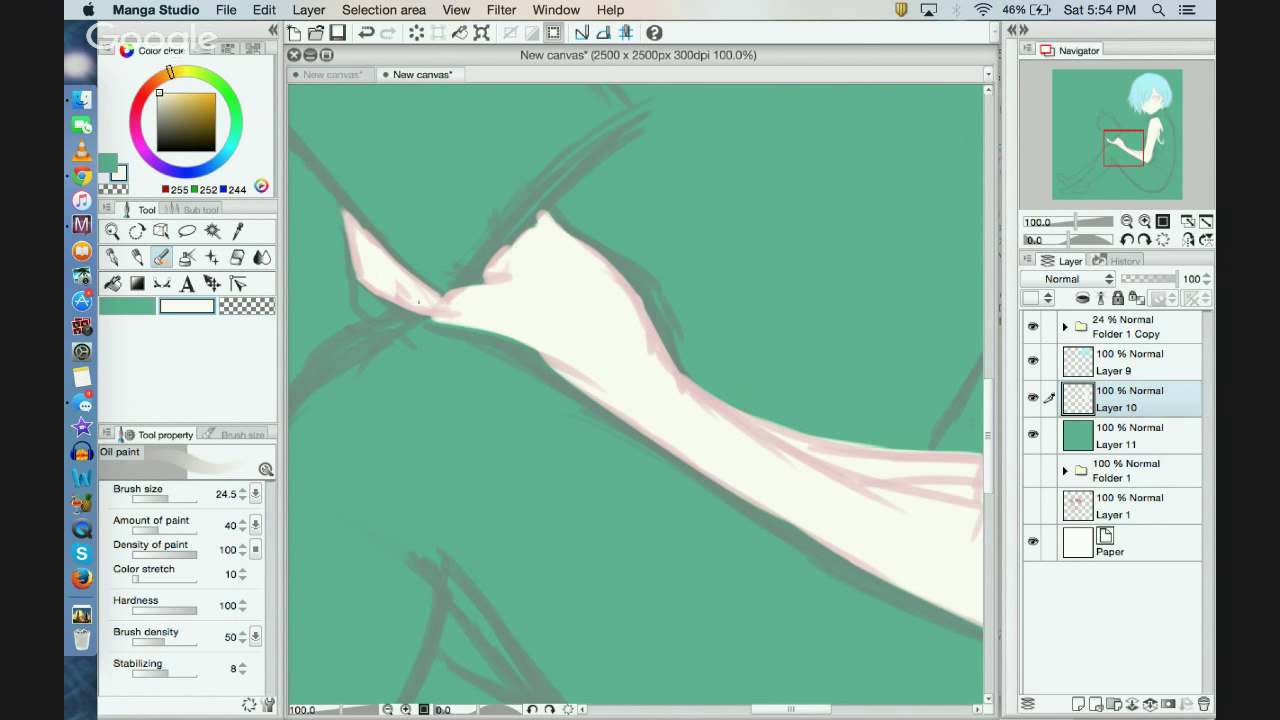
pyautogui.moveTo(418, 301)
pyautogui.mouseDown()
pyautogui.moveTo(359, 294)
pyautogui.moveTo(373, 300)
pyautogui.moveTo(363, 308)
pyautogui.moveTo(352, 250)
pyautogui.mouseUp()
pyautogui.moveTo(356, 305)
pyautogui.mouseDown()
pyautogui.moveTo(407, 313)
pyautogui.moveTo(369, 290)
pyautogui.moveTo(413, 310)
pyautogui.moveTo(375, 310)
pyautogui.moveTo(444, 317)
pyautogui.moveTo(372, 317)
pyautogui.moveTo(361, 282)
pyautogui.moveTo(585, 383)
pyautogui.mouseUp()
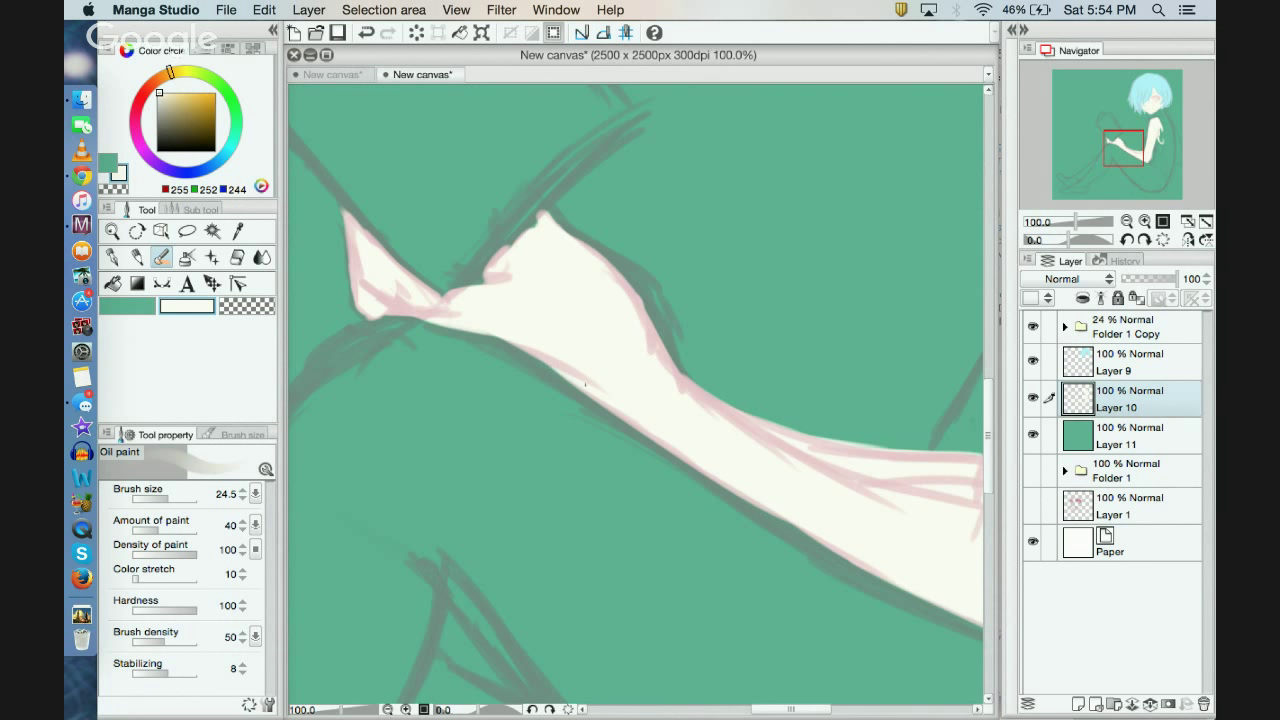
pyautogui.moveTo(384, 315); pyautogui.dragTo(424, 319)
pyautogui.moveTo(528, 354)
pyautogui.mouseDown()
pyautogui.moveTo(475, 326)
pyautogui.moveTo(584, 384)
pyautogui.mouseUp()
# Step: Extend the cream fill along the back of the hand to the sketched outline down to the wrist
pyautogui.moveTo(584, 241); pyautogui.dragTo(613, 270)
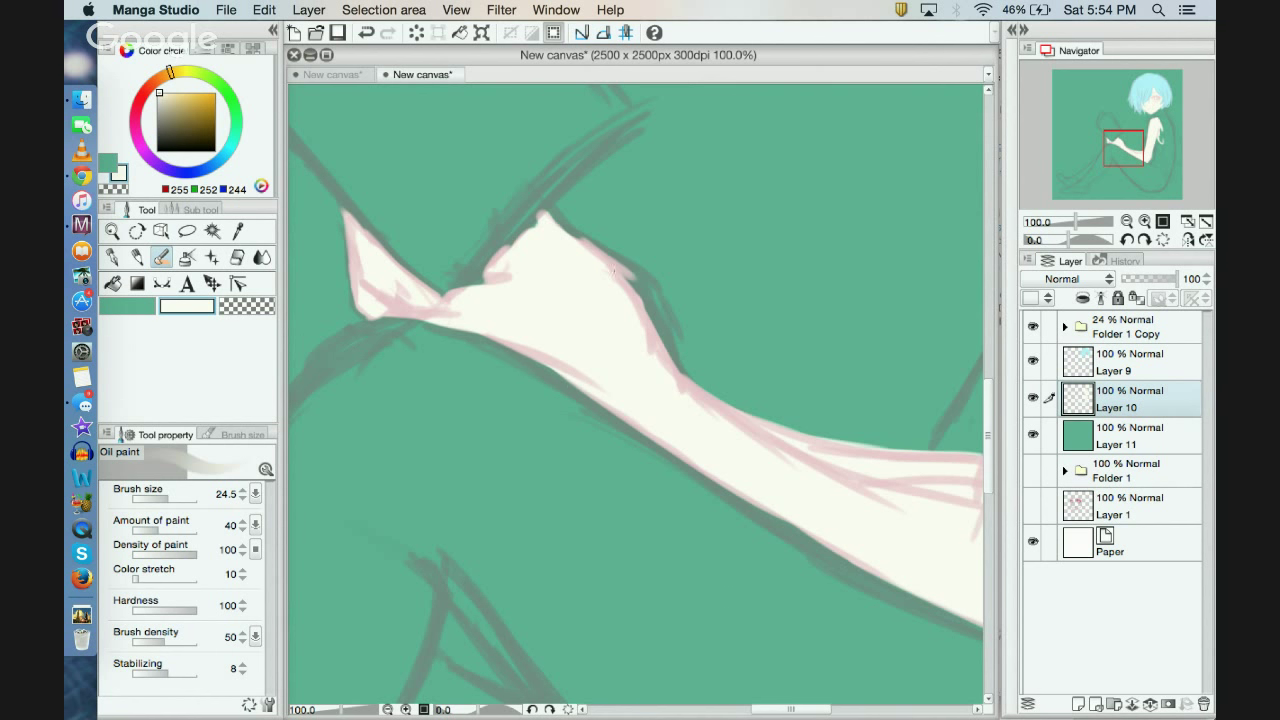
pyautogui.moveTo(562, 228)
pyautogui.mouseDown()
pyautogui.moveTo(649, 314)
pyautogui.moveTo(637, 291)
pyautogui.moveTo(677, 381)
pyautogui.mouseUp()
pyautogui.moveTo(643, 306)
pyautogui.mouseDown()
pyautogui.moveTo(656, 282)
pyautogui.moveTo(596, 244)
pyautogui.moveTo(664, 322)
pyautogui.moveTo(674, 378)
pyautogui.mouseUp()
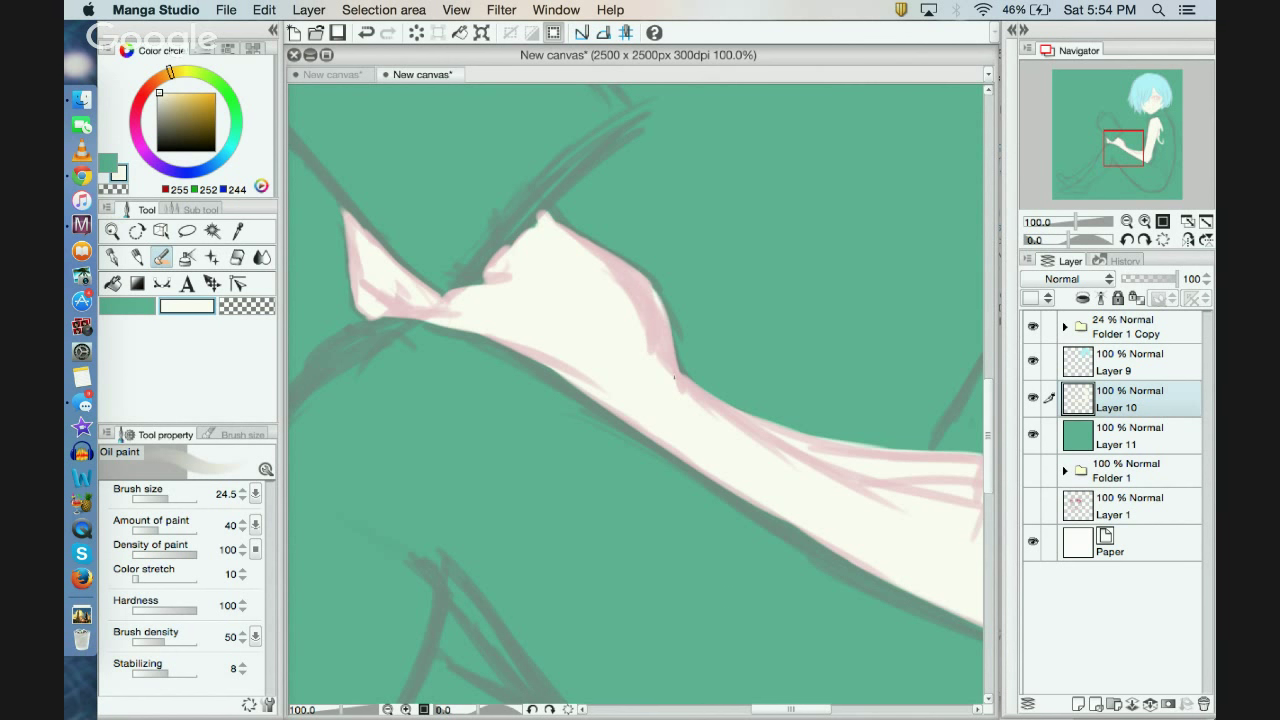
# Step: Fill the hand's ragged edge beside the fingers and smooth the inner edge of the upper arm with cream
pyautogui.moveTo(568, 241)
pyautogui.mouseDown()
pyautogui.moveTo(532, 228)
pyautogui.moveTo(498, 270)
pyautogui.moveTo(533, 218)
pyautogui.moveTo(513, 243)
pyautogui.moveTo(555, 221)
pyautogui.moveTo(586, 250)
pyautogui.mouseUp()
pyautogui.moveTo(492, 280)
pyautogui.mouseDown()
pyautogui.moveTo(474, 282)
pyautogui.moveTo(504, 244)
pyautogui.moveTo(466, 284)
pyautogui.moveTo(496, 251)
pyautogui.moveTo(472, 276)
pyautogui.moveTo(550, 229)
pyautogui.mouseUp()
pyautogui.moveTo(1133, 152); pyautogui.dragTo(1148, 154)
pyautogui.moveTo(579, 345)
pyautogui.mouseDown()
pyautogui.moveTo(590, 280)
pyautogui.moveTo(540, 350)
pyautogui.moveTo(552, 300)
pyautogui.moveTo(517, 354)
pyautogui.moveTo(585, 240)
pyautogui.moveTo(578, 278)
pyautogui.moveTo(596, 212)
pyautogui.moveTo(604, 245)
pyautogui.moveTo(598, 255)
pyautogui.moveTo(614, 112)
pyautogui.moveTo(627, 106)
pyautogui.mouseUp()
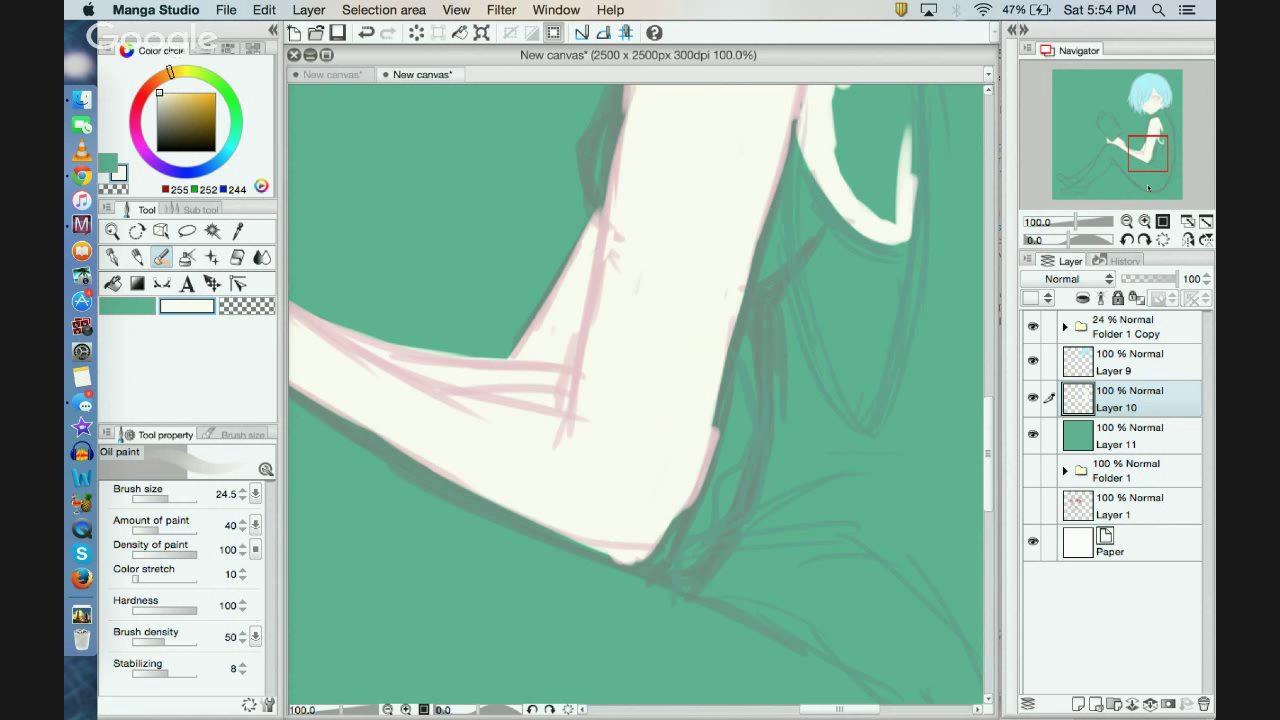
pyautogui.scroll(5, 636, 393)
pyautogui.moveTo(662, 300); pyautogui.dragTo(654, 367)
pyautogui.moveTo(640, 446); pyautogui.dragTo(650, 320)
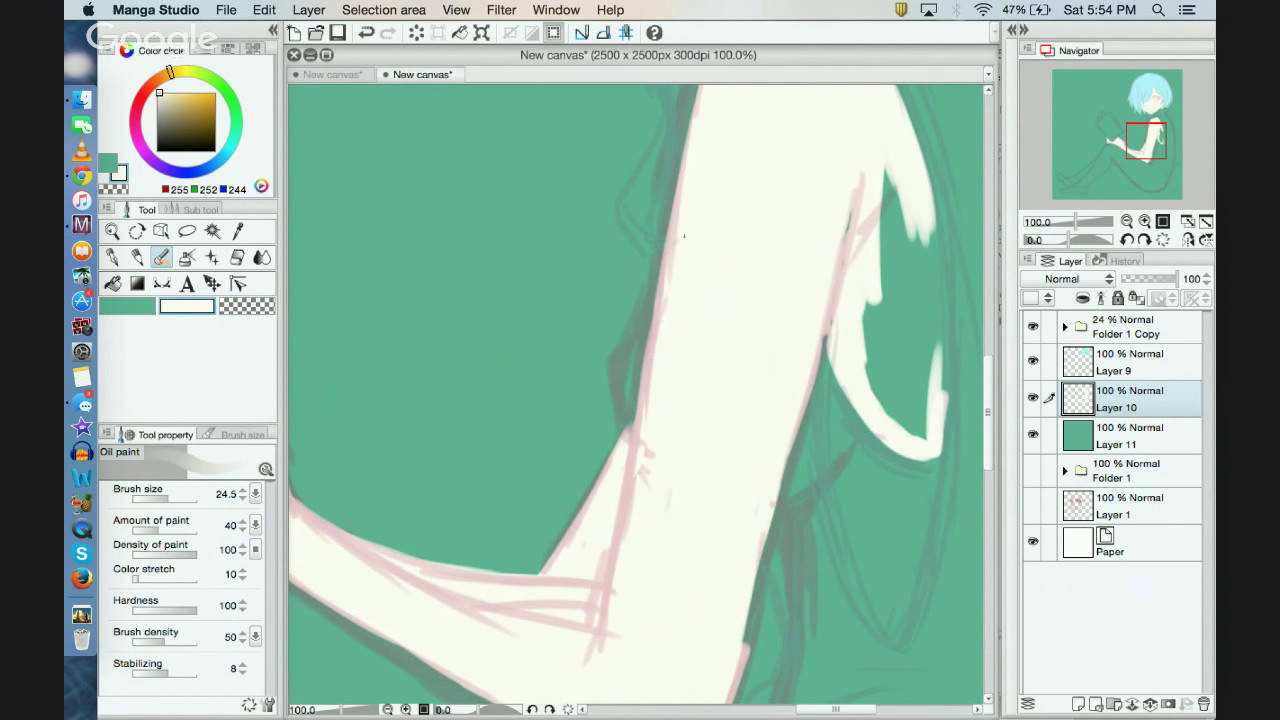
# Step: Paint the outer edge of the rounded shape behind the upper arm with cream, joining it down to the tip
pyautogui.moveTo(882, 180); pyautogui.dragTo(912, 368)
pyautogui.moveTo(900, 200)
pyautogui.mouseDown()
pyautogui.moveTo(918, 368)
pyautogui.moveTo(932, 224)
pyautogui.mouseUp()
pyautogui.moveTo(910, 338)
pyautogui.mouseDown()
pyautogui.moveTo(910, 225)
pyautogui.moveTo(930, 298)
pyautogui.mouseUp()
pyautogui.moveTo(932, 214); pyautogui.dragTo(936, 292)
pyautogui.moveTo(934, 248); pyautogui.dragTo(937, 206)
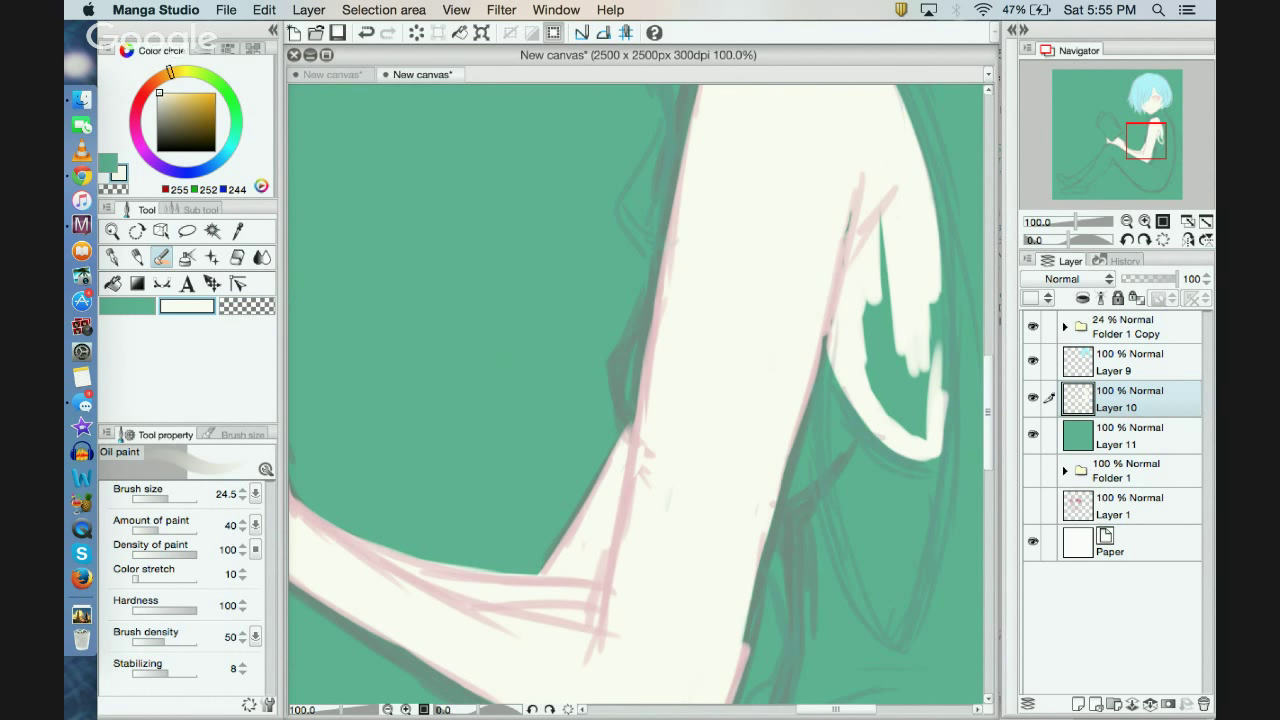
pyautogui.moveTo(933, 352); pyautogui.dragTo(934, 300)
pyautogui.moveTo(936, 380); pyautogui.dragTo(942, 278)
pyautogui.moveTo(945, 334); pyautogui.dragTo(940, 404)
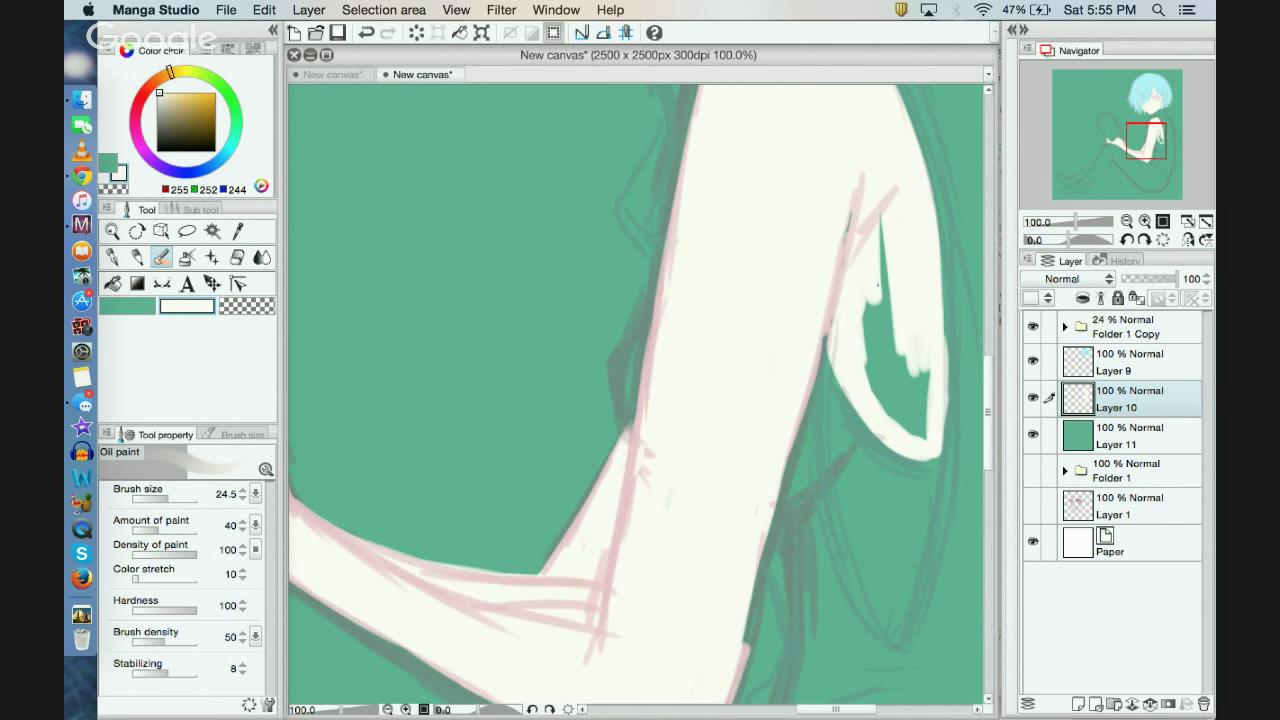
# Step: Fill the remaining green gaps inside the rounded shape behind the upper arm with cream
pyautogui.moveTo(890, 346); pyautogui.dragTo(882, 212)
pyautogui.moveTo(886, 400)
pyautogui.mouseDown()
pyautogui.moveTo(880, 300)
pyautogui.moveTo(857, 308)
pyautogui.mouseUp()
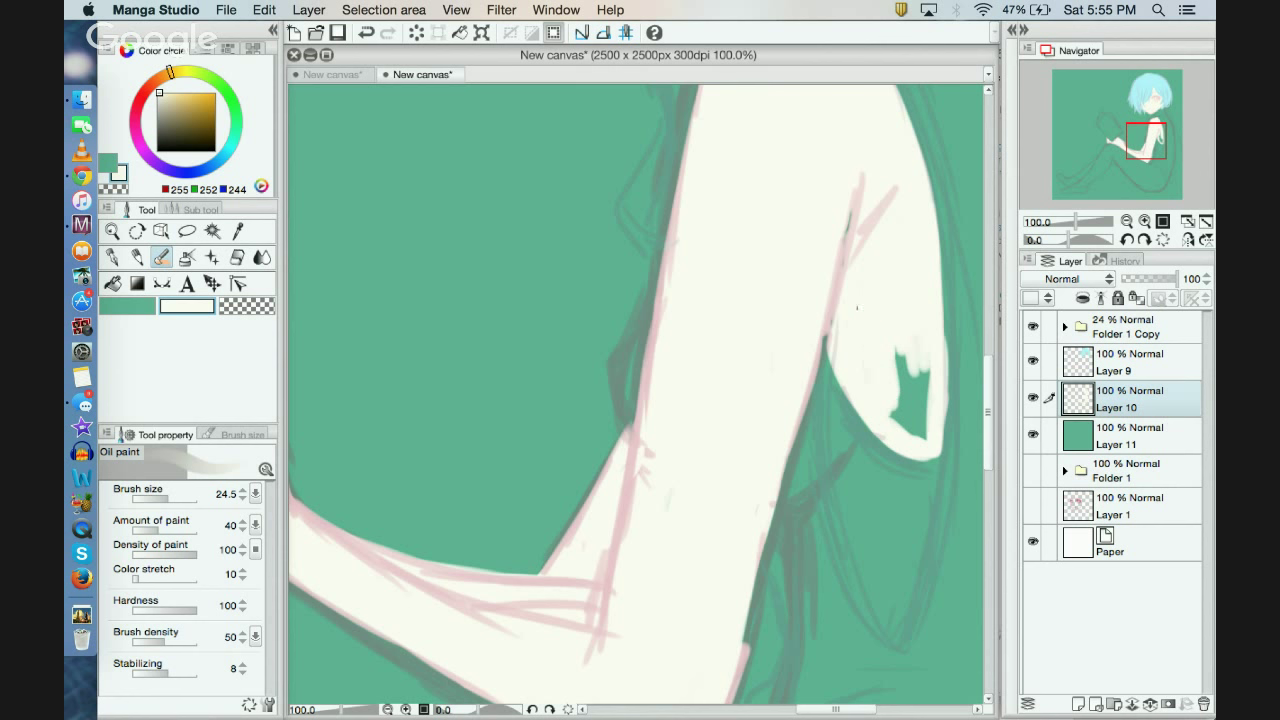
pyautogui.moveTo(846, 244); pyautogui.dragTo(851, 208)
pyautogui.moveTo(896, 436); pyautogui.dragTo(918, 350)
pyautogui.moveTo(922, 420); pyautogui.dragTo(931, 361)
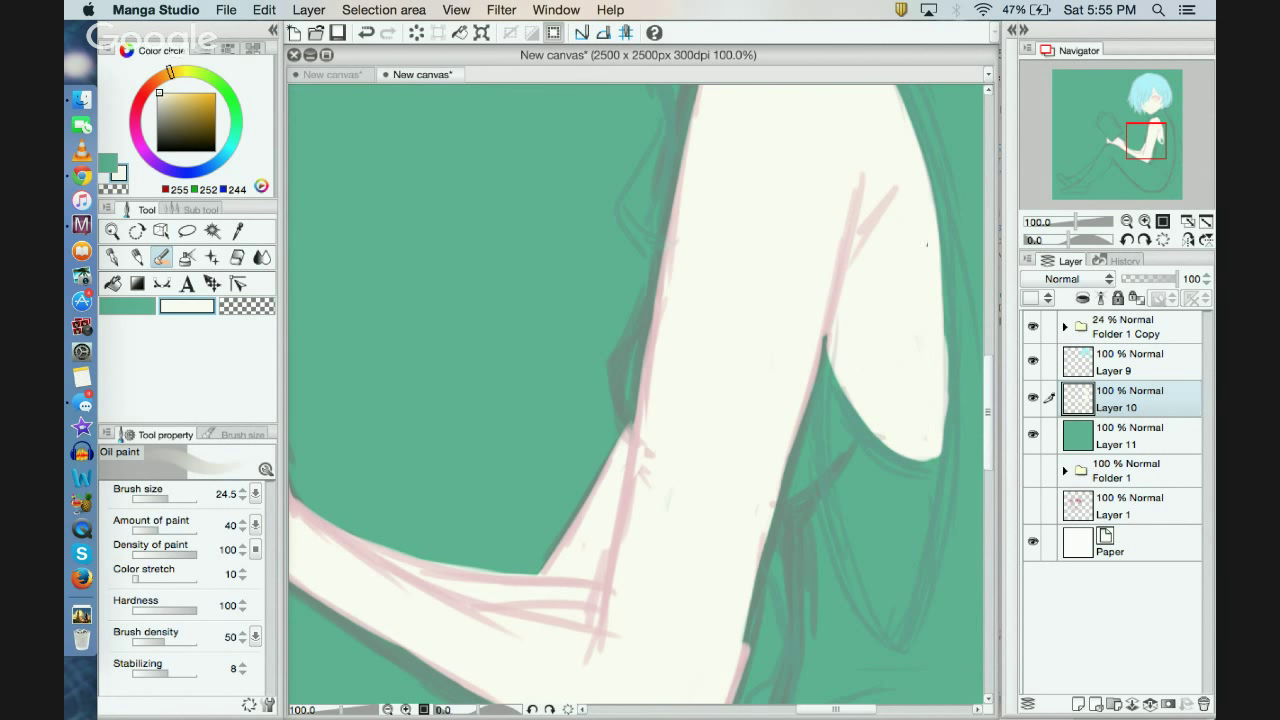
pyautogui.click(259, 304)
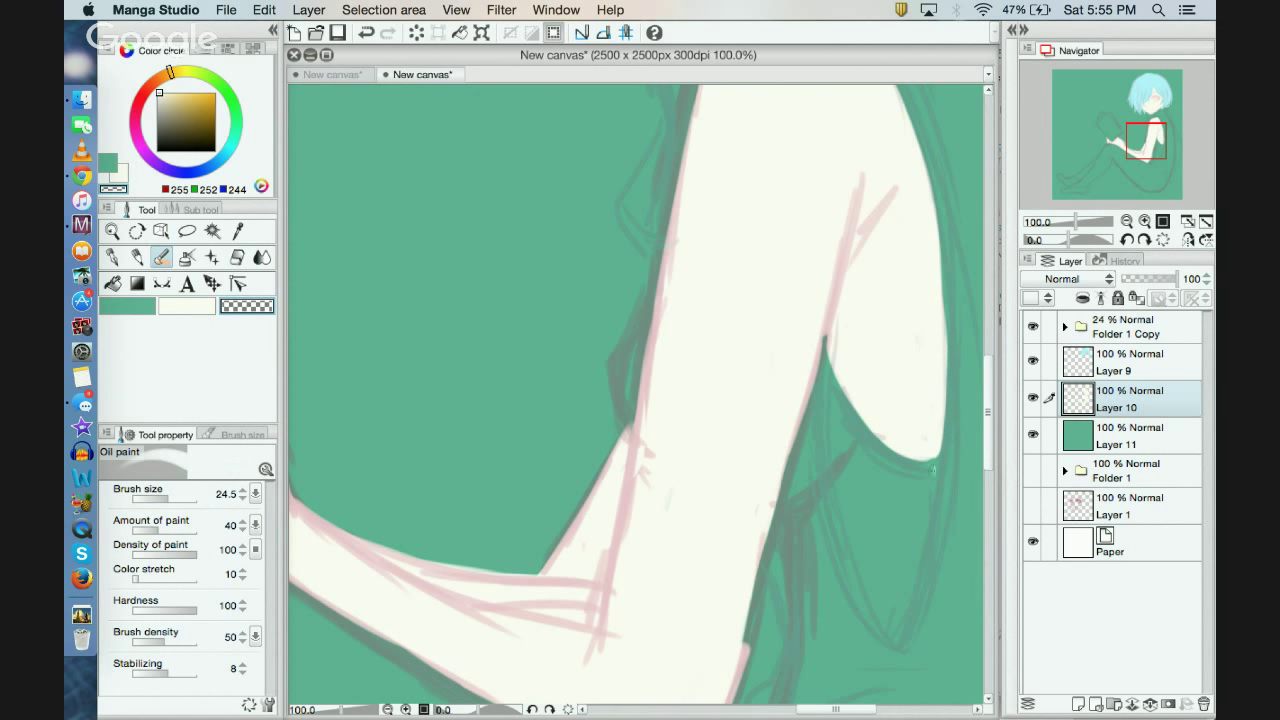
pyautogui.click(127, 305)
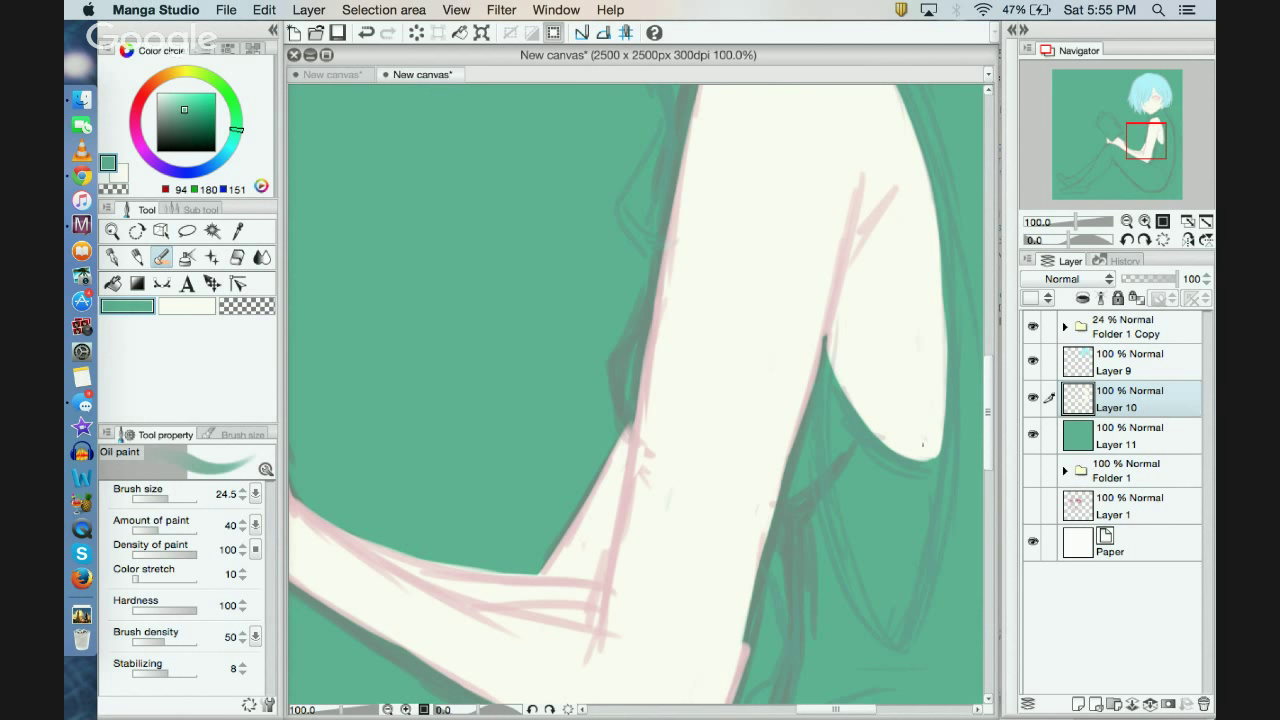
pyautogui.moveTo(922, 443); pyautogui.dragTo(916, 451)
pyautogui.click(366, 32)
# Step: Touch up the rounded shape's tip and outer edge, plus the peak of the hand, with cream
pyautogui.click(187, 307)
pyautogui.moveTo(923, 447); pyautogui.dragTo(919, 448)
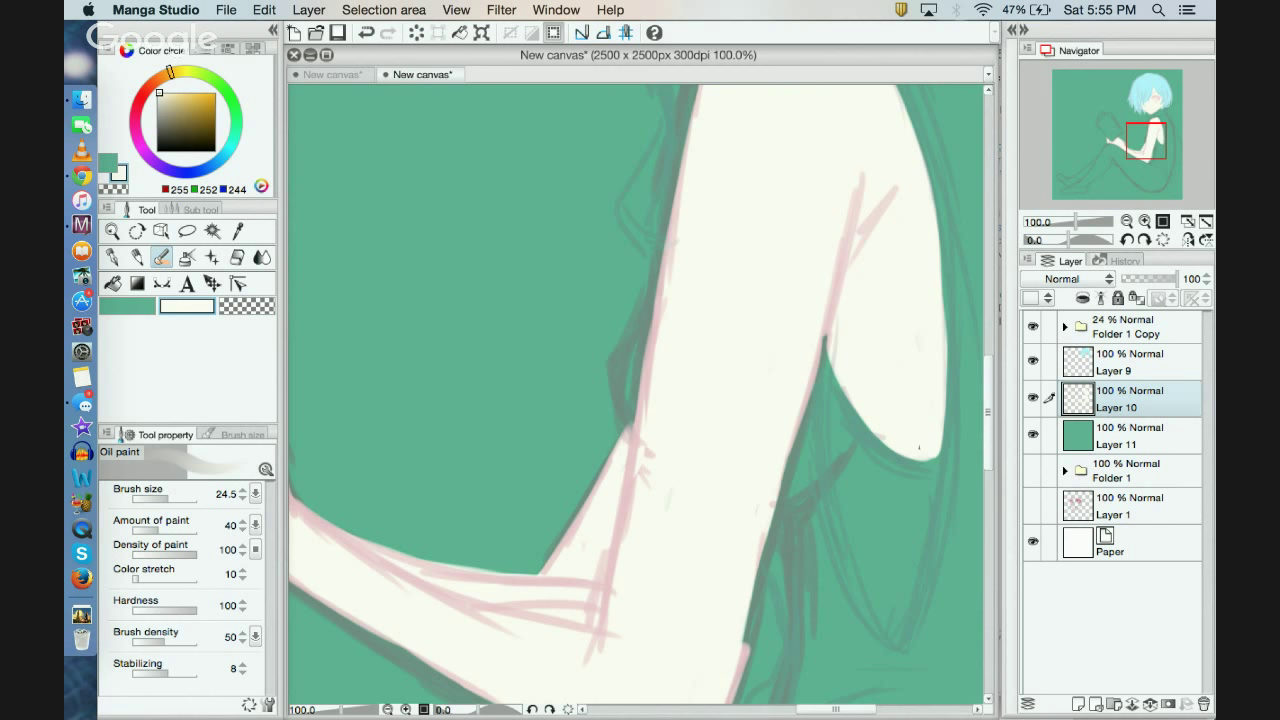
pyautogui.moveTo(935, 294); pyautogui.dragTo(940, 338)
pyautogui.moveTo(1150, 144); pyautogui.dragTo(1107, 143)
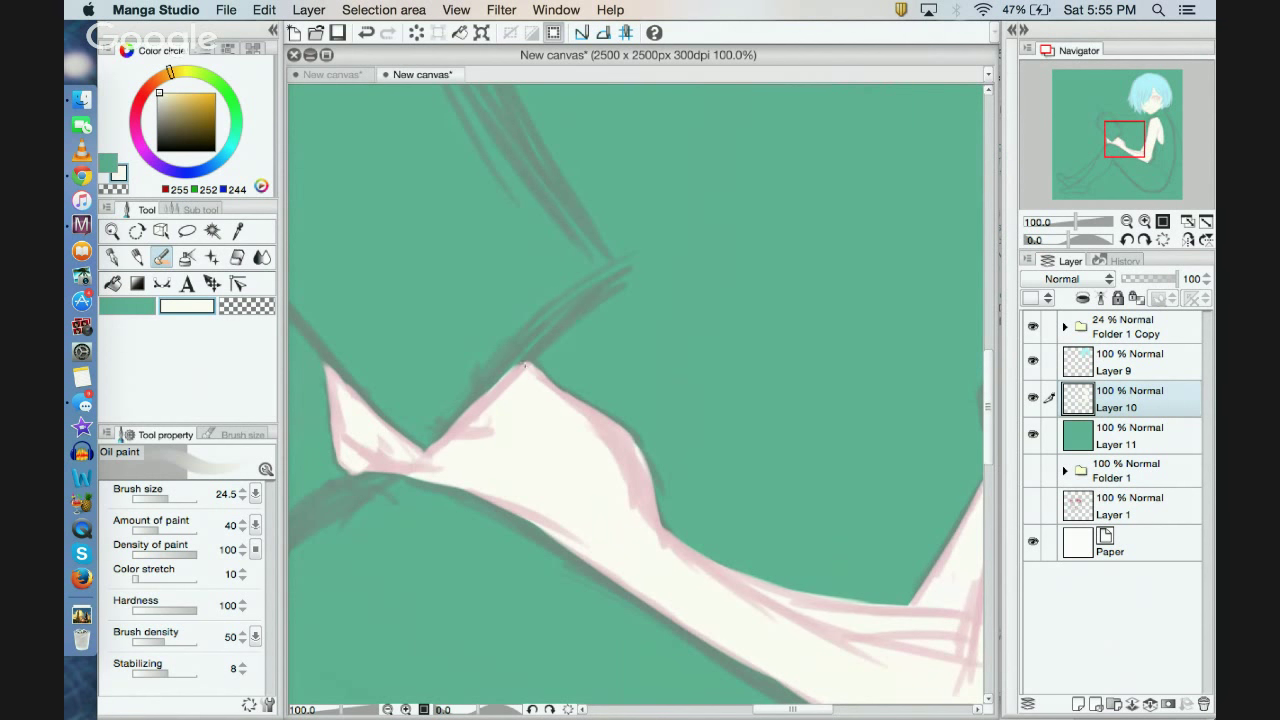
pyautogui.moveTo(525, 366); pyautogui.dragTo(538, 368)
# Step: Smooth the top of the shoulder and its outer edge with cream strokes
pyautogui.moveTo(1122, 140); pyautogui.dragTo(1148, 116)
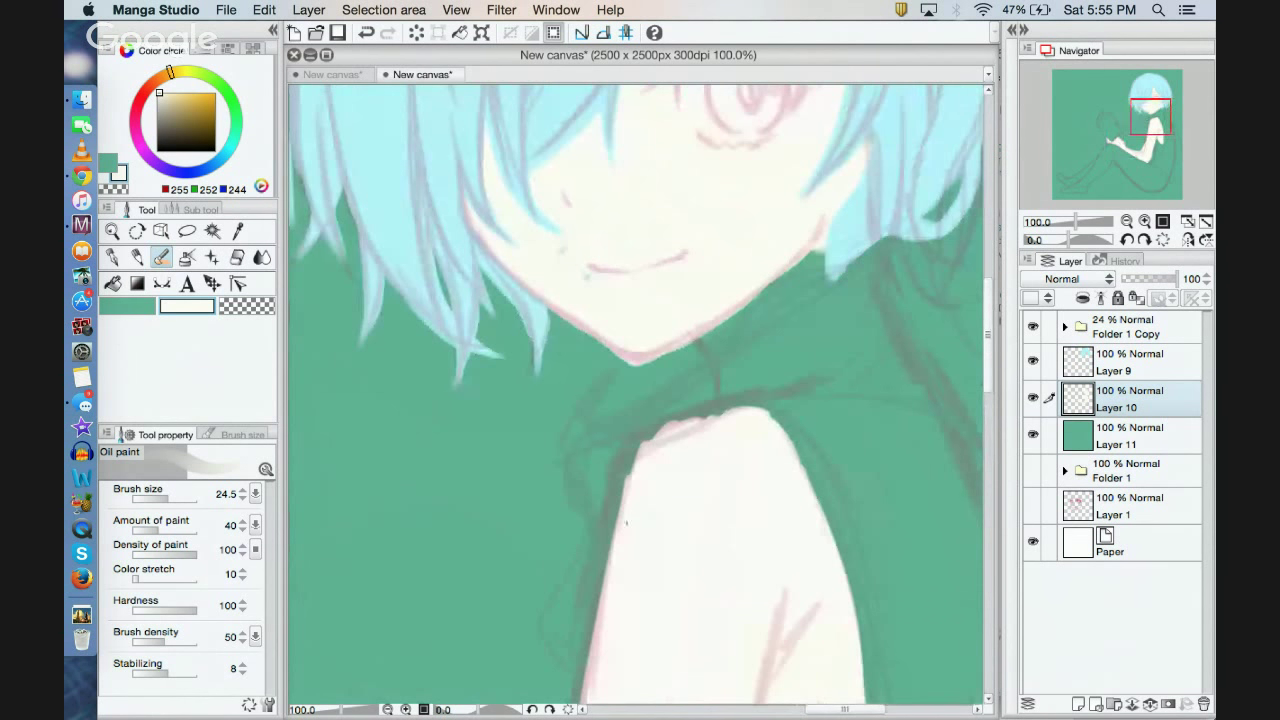
pyautogui.moveTo(648, 440)
pyautogui.mouseDown()
pyautogui.moveTo(740, 410)
pyautogui.moveTo(706, 410)
pyautogui.moveTo(644, 454)
pyautogui.moveTo(648, 436)
pyautogui.moveTo(676, 427)
pyautogui.mouseUp()
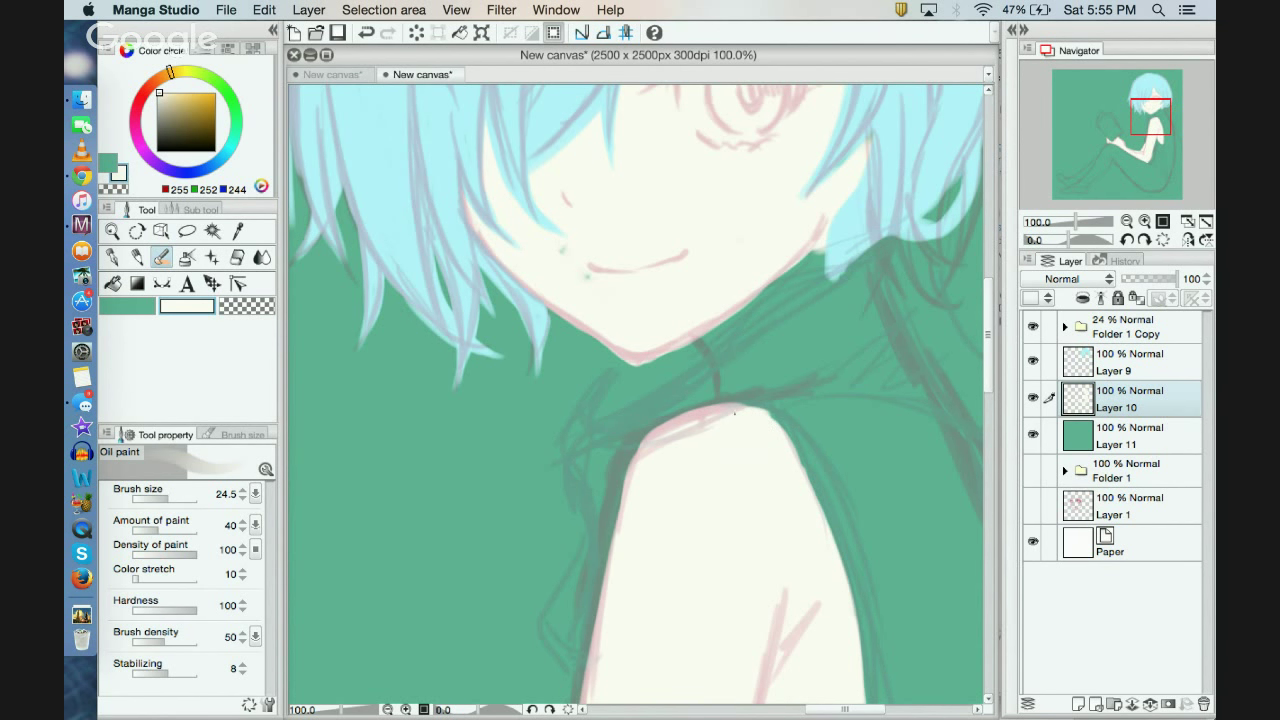
pyautogui.moveTo(735, 412)
pyautogui.mouseDown()
pyautogui.moveTo(780, 420)
pyautogui.moveTo(818, 515)
pyautogui.moveTo(808, 510)
pyautogui.mouseUp()
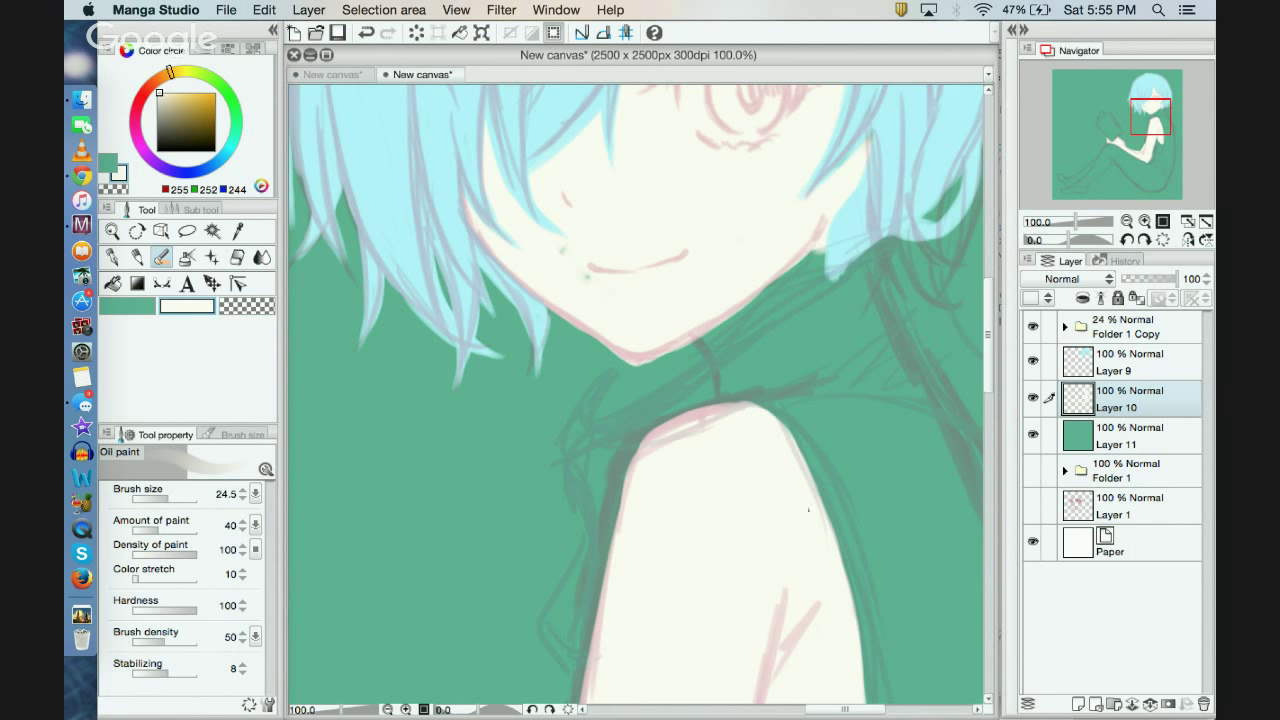
pyautogui.moveTo(745, 415); pyautogui.dragTo(723, 411)
# Step: Trim the shoulder's upper outer curve with the transparent colour and return to cream
pyautogui.press('c')
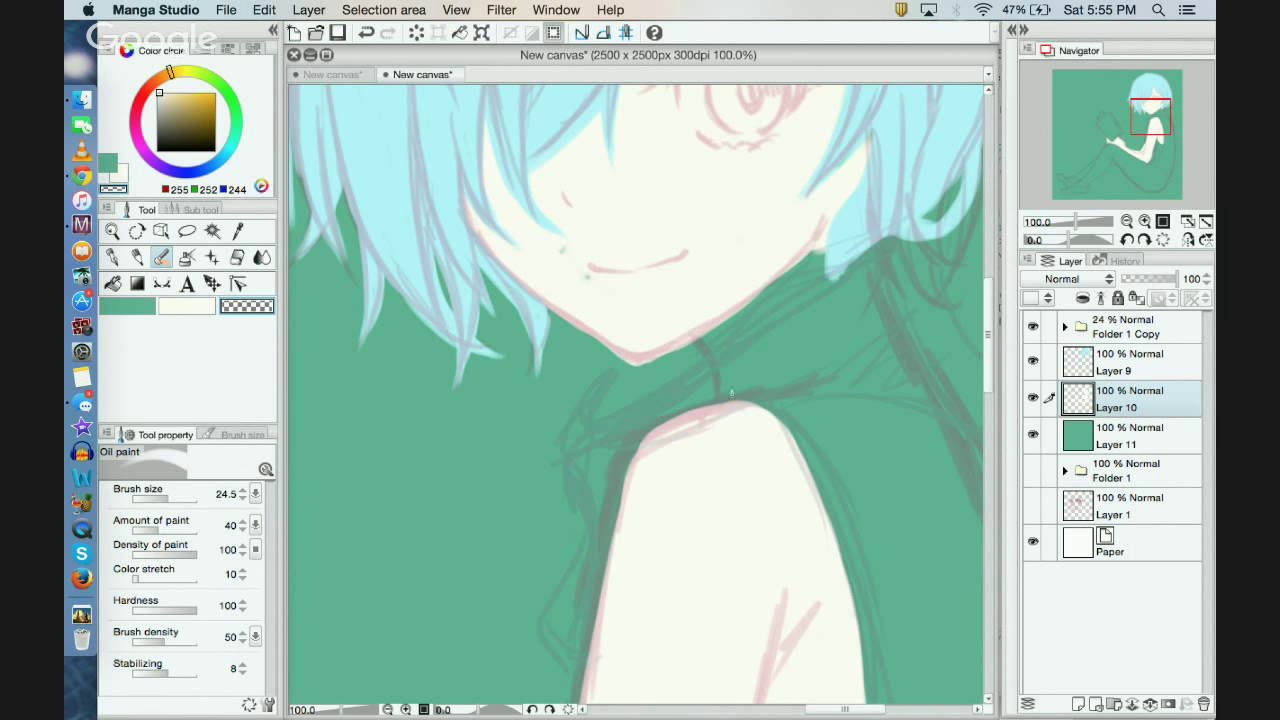
pyautogui.moveTo(733, 401); pyautogui.dragTo(788, 430)
pyautogui.click(184, 307)
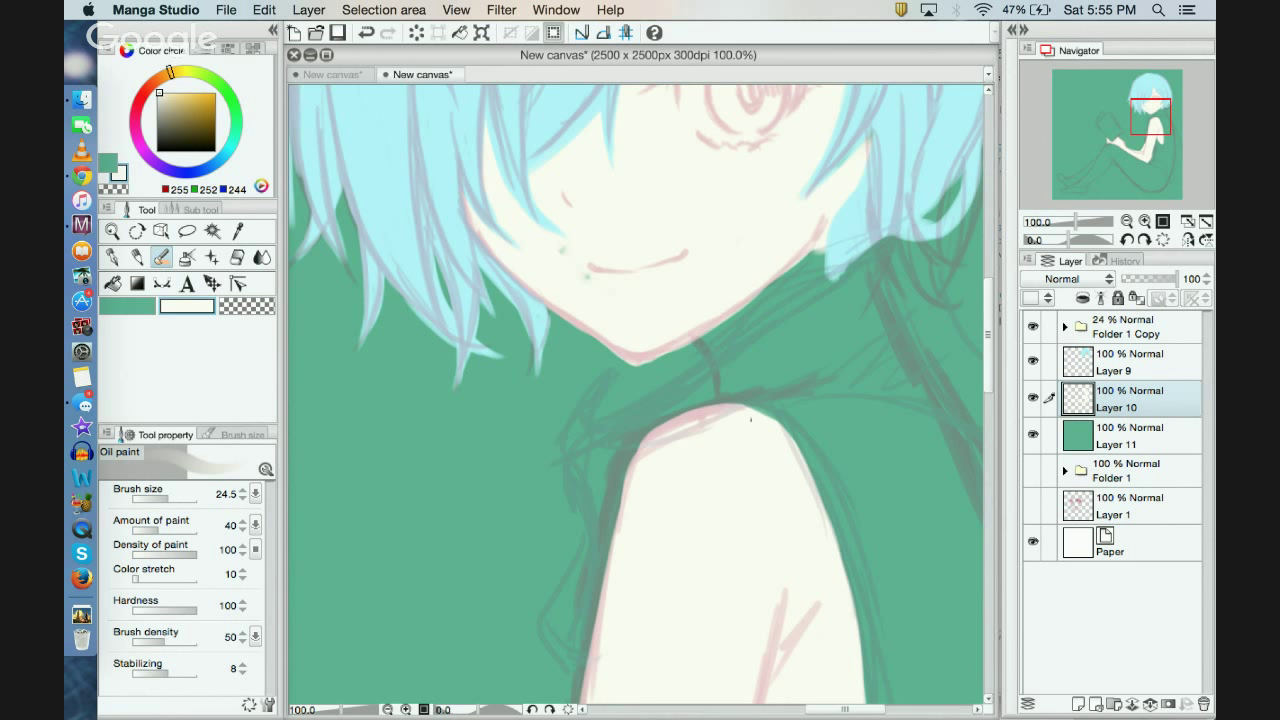
# Step: Repaint the shoulder's rounded outline in cream across the top and down the front edge
pyautogui.moveTo(742, 406); pyautogui.dragTo(786, 432)
pyautogui.moveTo(645, 434); pyautogui.dragTo(612, 546)
pyautogui.moveTo(648, 442)
pyautogui.mouseDown()
pyautogui.moveTo(712, 406)
pyautogui.moveTo(662, 420)
pyautogui.moveTo(744, 400)
pyautogui.mouseUp()
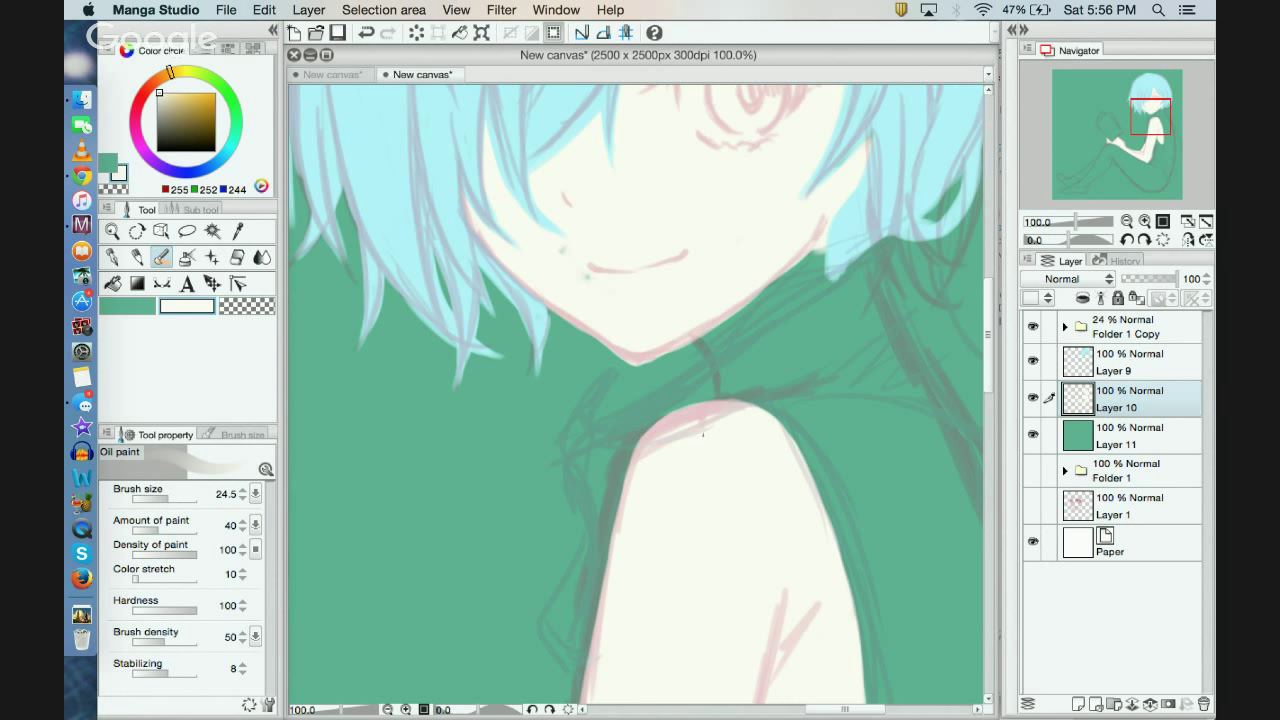
# Step: Trim the shoulder's outer slope with the transparent colour, redoing the first attempt, and switch back to cream
pyautogui.click(246, 305)
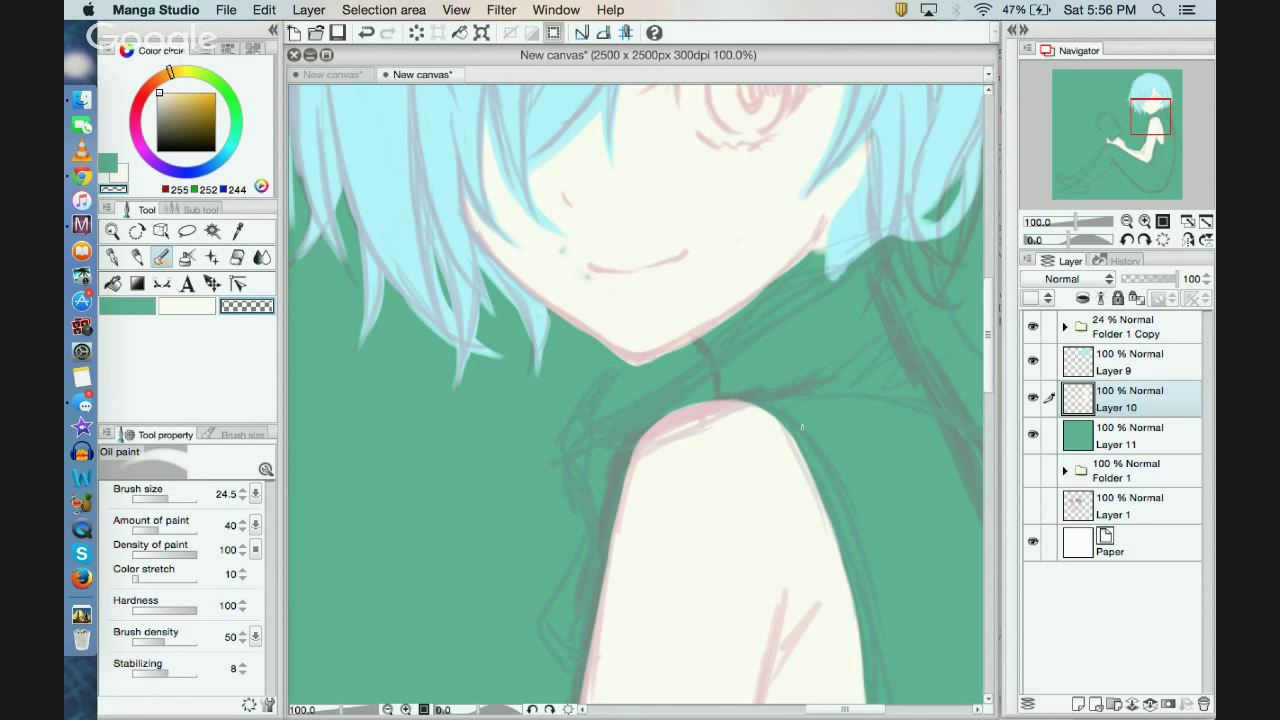
pyautogui.moveTo(777, 409); pyautogui.dragTo(801, 452)
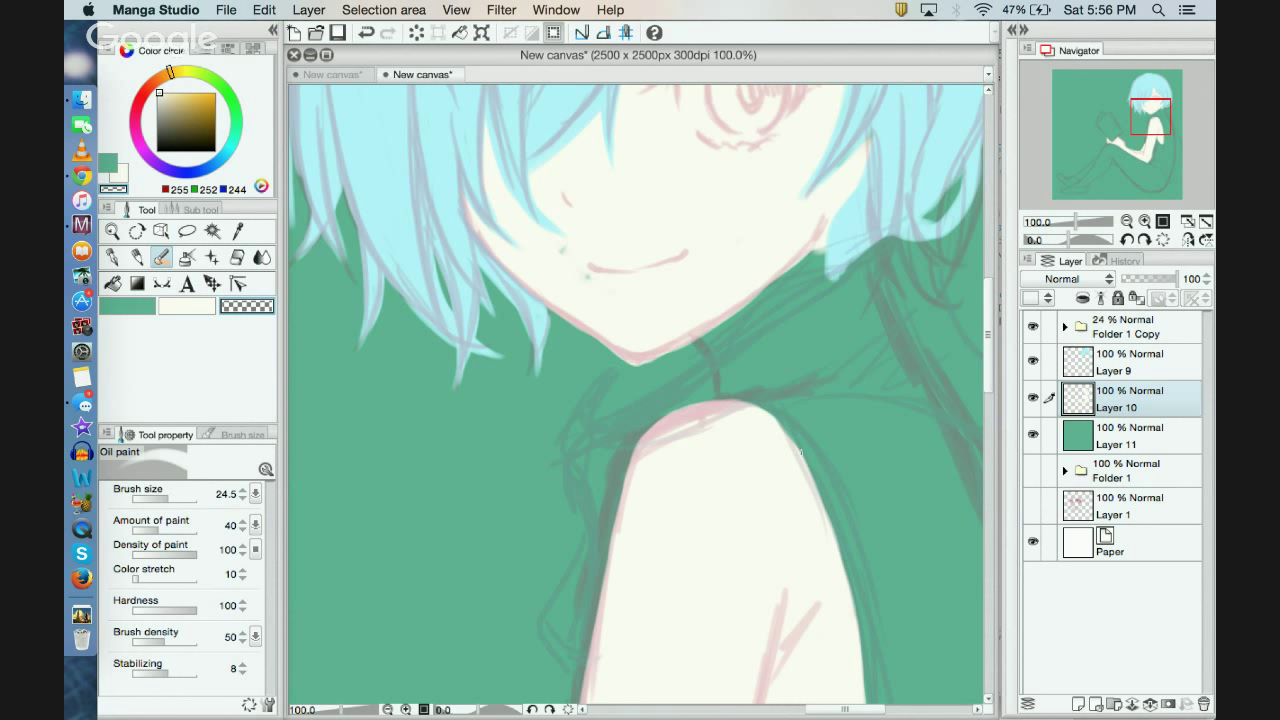
pyautogui.click(366, 32)
pyautogui.click(366, 32)
pyautogui.moveTo(786, 420); pyautogui.dragTo(806, 464)
pyautogui.click(196, 304)
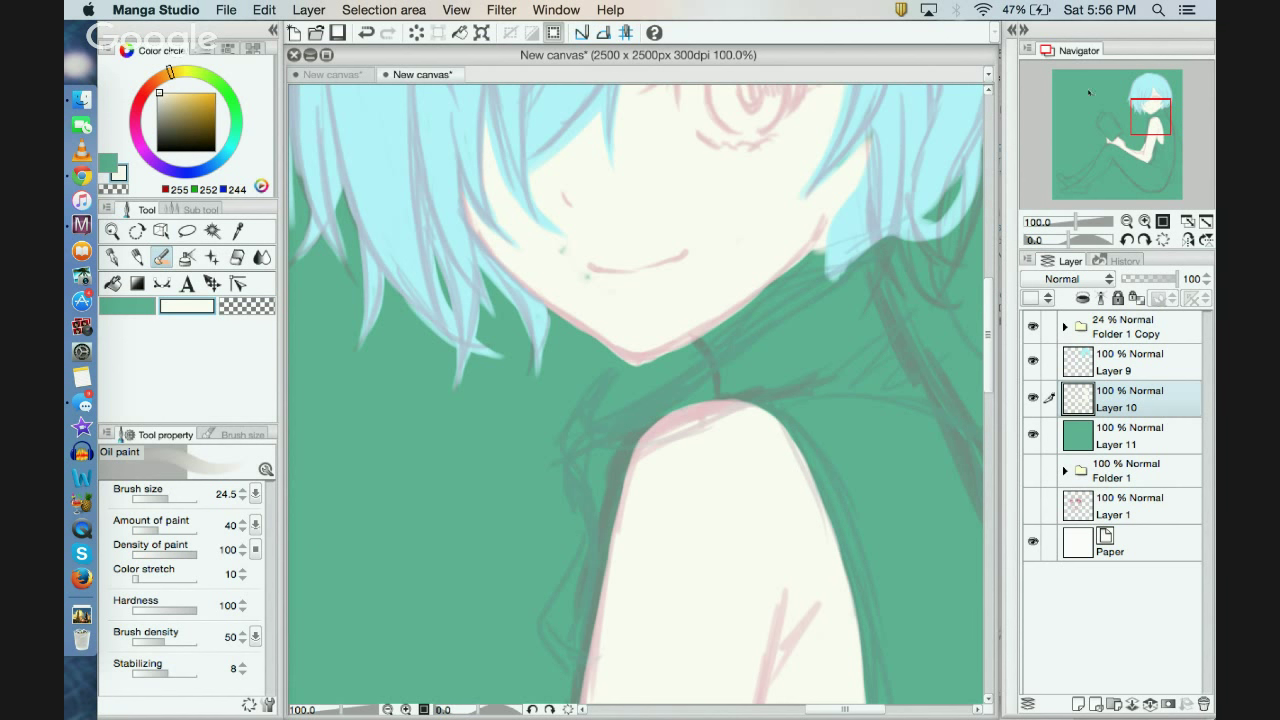
# Step: Cover the small green specks beside the mouth with cream
pyautogui.moveTo(1156, 119); pyautogui.dragTo(1158, 115)
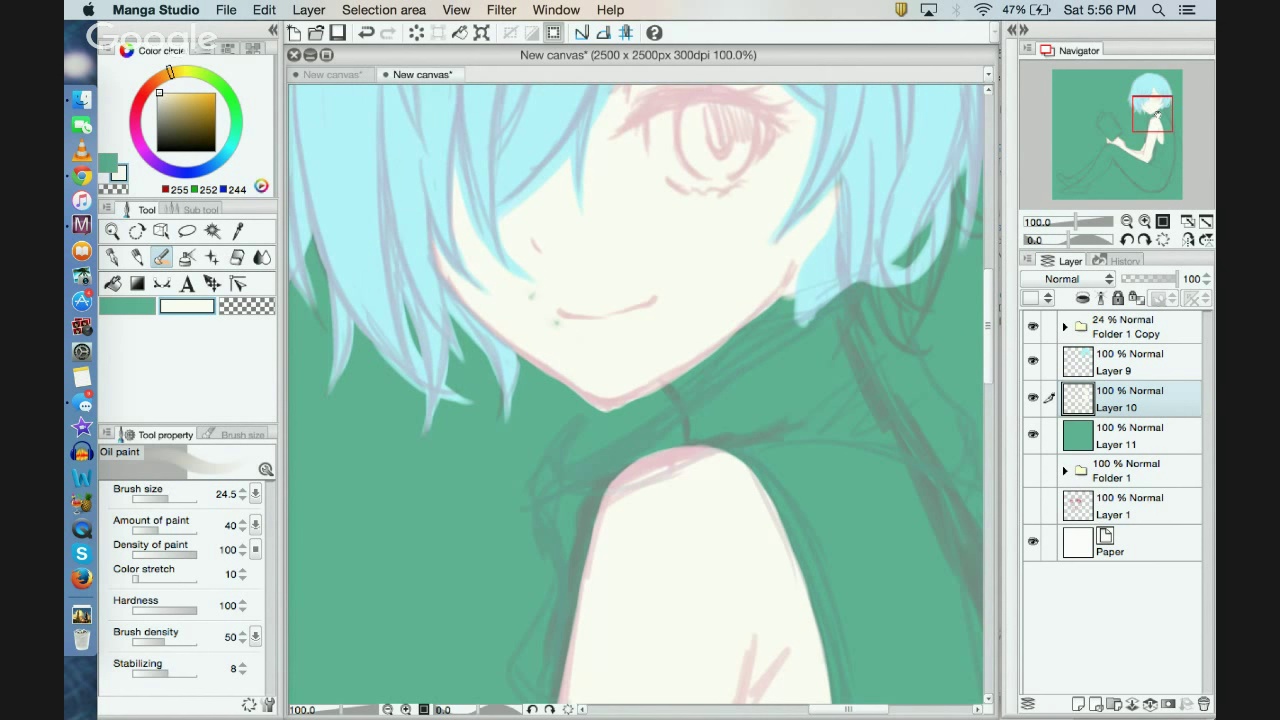
pyautogui.hscroll(2, 556, 322)
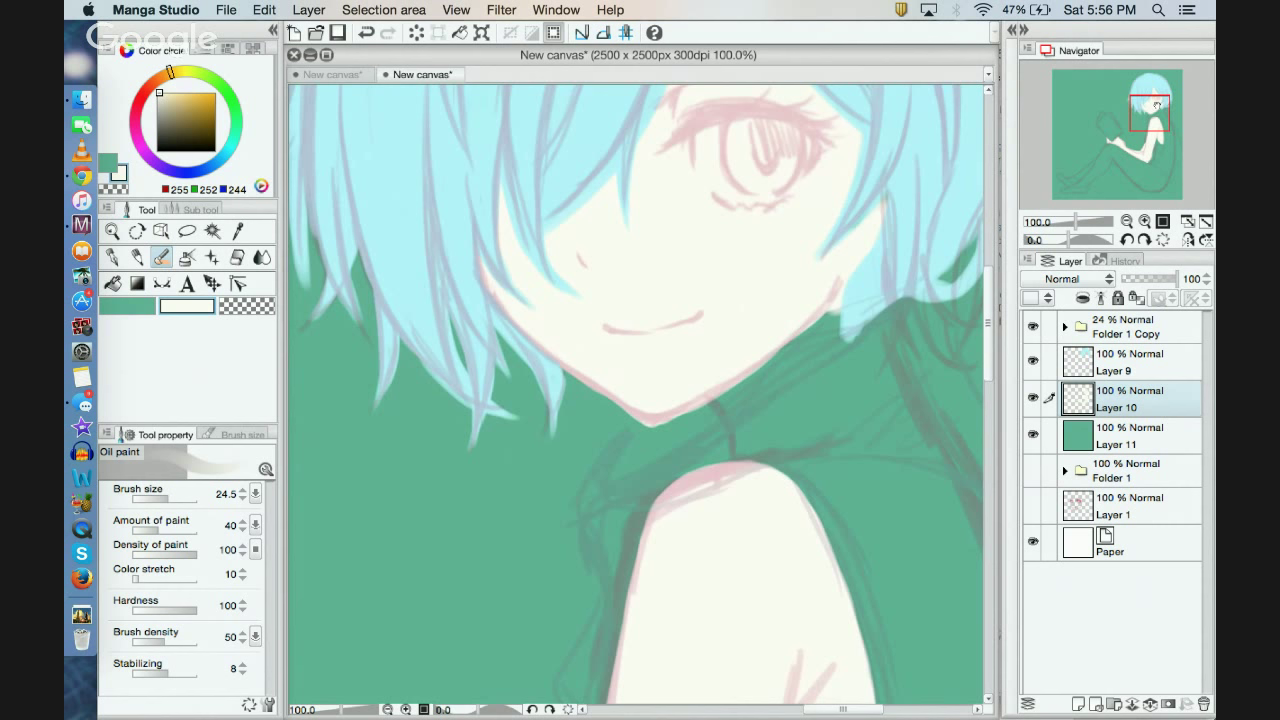
# Step: Paint the exposed top of the far foot with cream and start the near foot's ankle edge
pyautogui.moveTo(1157, 105); pyautogui.dragTo(1075, 186)
pyautogui.moveTo(494, 285)
pyautogui.mouseDown()
pyautogui.moveTo(576, 333)
pyautogui.moveTo(421, 244)
pyautogui.moveTo(462, 262)
pyautogui.moveTo(428, 234)
pyautogui.moveTo(555, 305)
pyautogui.moveTo(610, 305)
pyautogui.moveTo(618, 288)
pyautogui.moveTo(598, 300)
pyautogui.moveTo(428, 232)
pyautogui.moveTo(624, 290)
pyautogui.moveTo(630, 274)
pyautogui.moveTo(570, 267)
pyautogui.moveTo(615, 254)
pyautogui.moveTo(530, 268)
pyautogui.moveTo(612, 250)
pyautogui.moveTo(690, 300)
pyautogui.moveTo(610, 330)
pyautogui.moveTo(537, 300)
pyautogui.moveTo(635, 352)
pyautogui.moveTo(600, 345)
pyautogui.moveTo(665, 325)
pyautogui.moveTo(594, 312)
pyautogui.moveTo(668, 300)
pyautogui.moveTo(640, 282)
pyautogui.moveTo(680, 308)
pyautogui.moveTo(700, 300)
pyautogui.mouseUp()
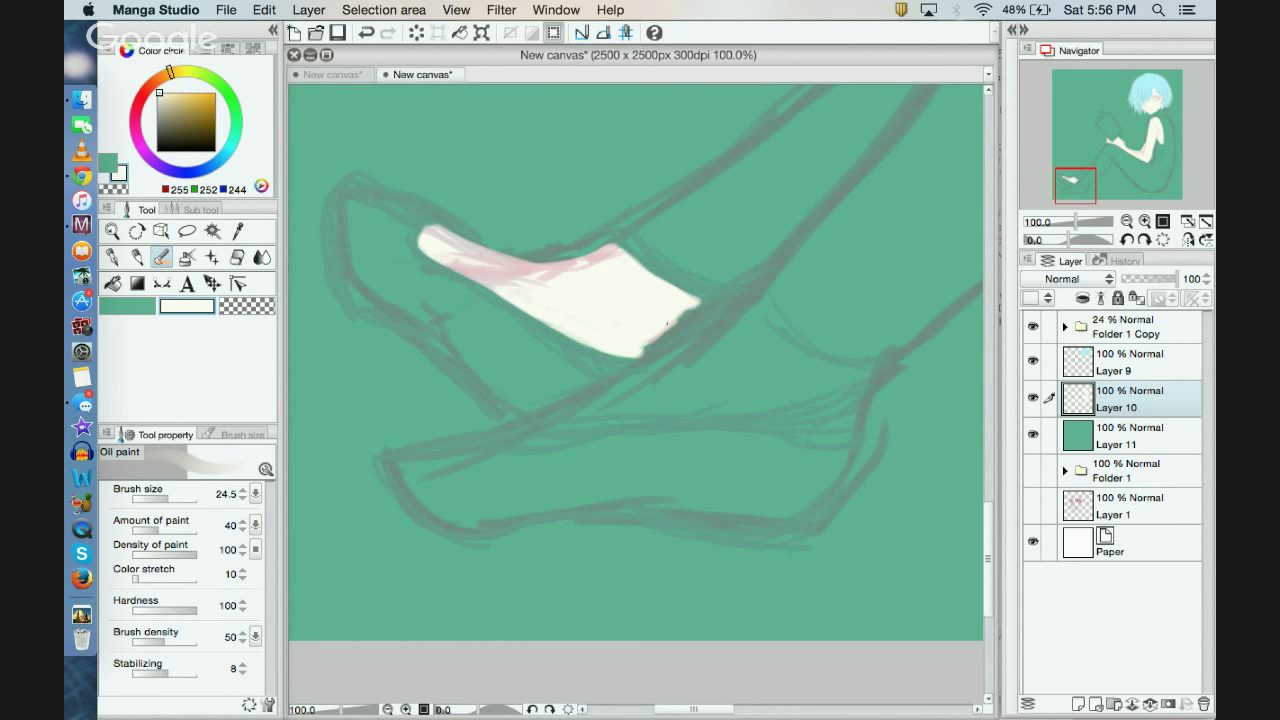
pyautogui.moveTo(622, 358)
pyautogui.mouseDown()
pyautogui.moveTo(704, 312)
pyautogui.moveTo(666, 319)
pyautogui.moveTo(737, 302)
pyautogui.moveTo(784, 350)
pyautogui.moveTo(787, 332)
pyautogui.moveTo(842, 379)
pyautogui.moveTo(870, 372)
pyautogui.moveTo(792, 351)
pyautogui.moveTo(764, 322)
pyautogui.moveTo(830, 366)
pyautogui.moveTo(754, 302)
pyautogui.moveTo(724, 332)
pyautogui.mouseUp()
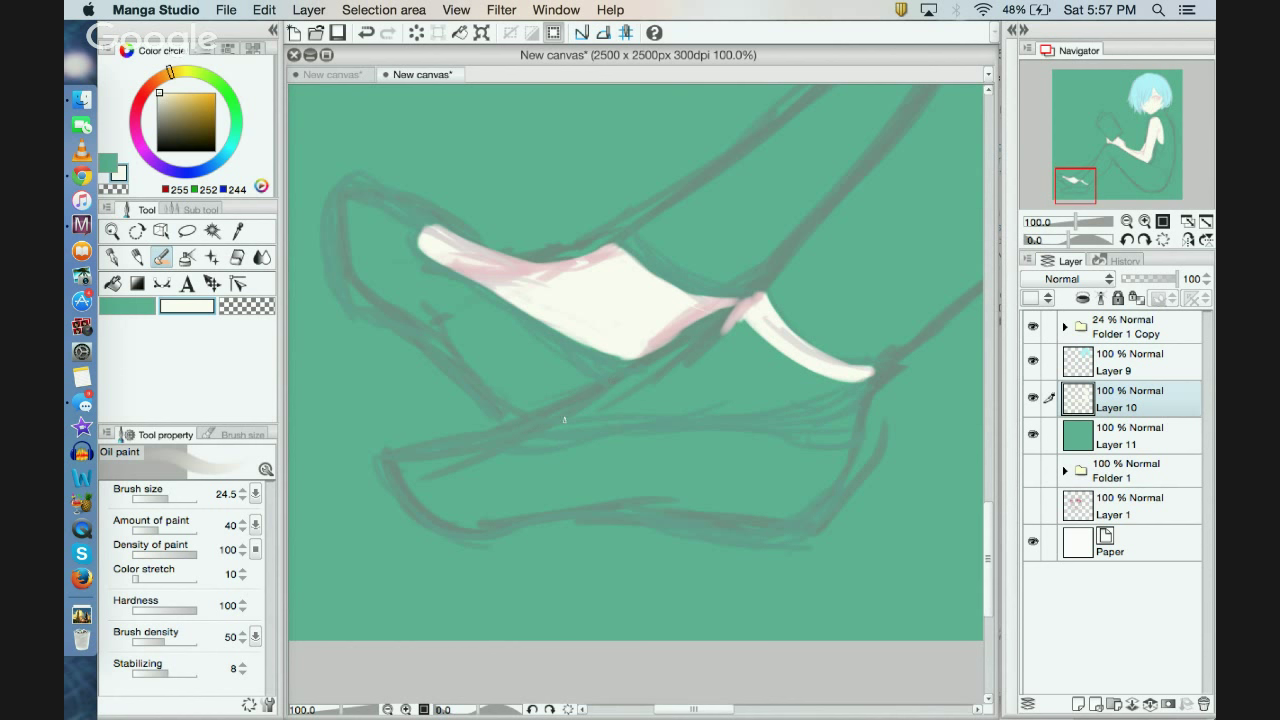
# Step: Fill the exposed part of the near foot with cream from the toes to the heel, along the shoe opening
pyautogui.moveTo(540, 427)
pyautogui.mouseDown()
pyautogui.moveTo(666, 368)
pyautogui.moveTo(744, 308)
pyautogui.mouseUp()
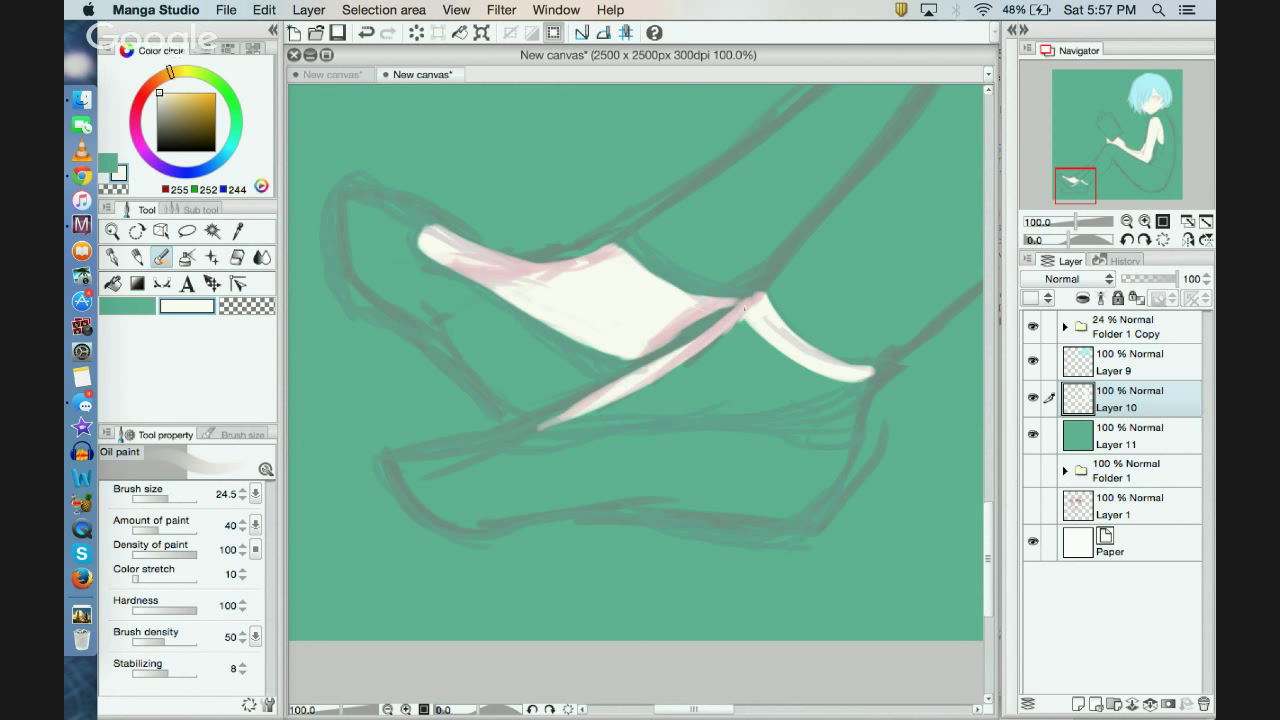
pyautogui.moveTo(629, 343)
pyautogui.mouseDown()
pyautogui.moveTo(665, 361)
pyautogui.moveTo(622, 350)
pyautogui.moveTo(687, 352)
pyautogui.moveTo(654, 355)
pyautogui.moveTo(736, 302)
pyautogui.mouseUp()
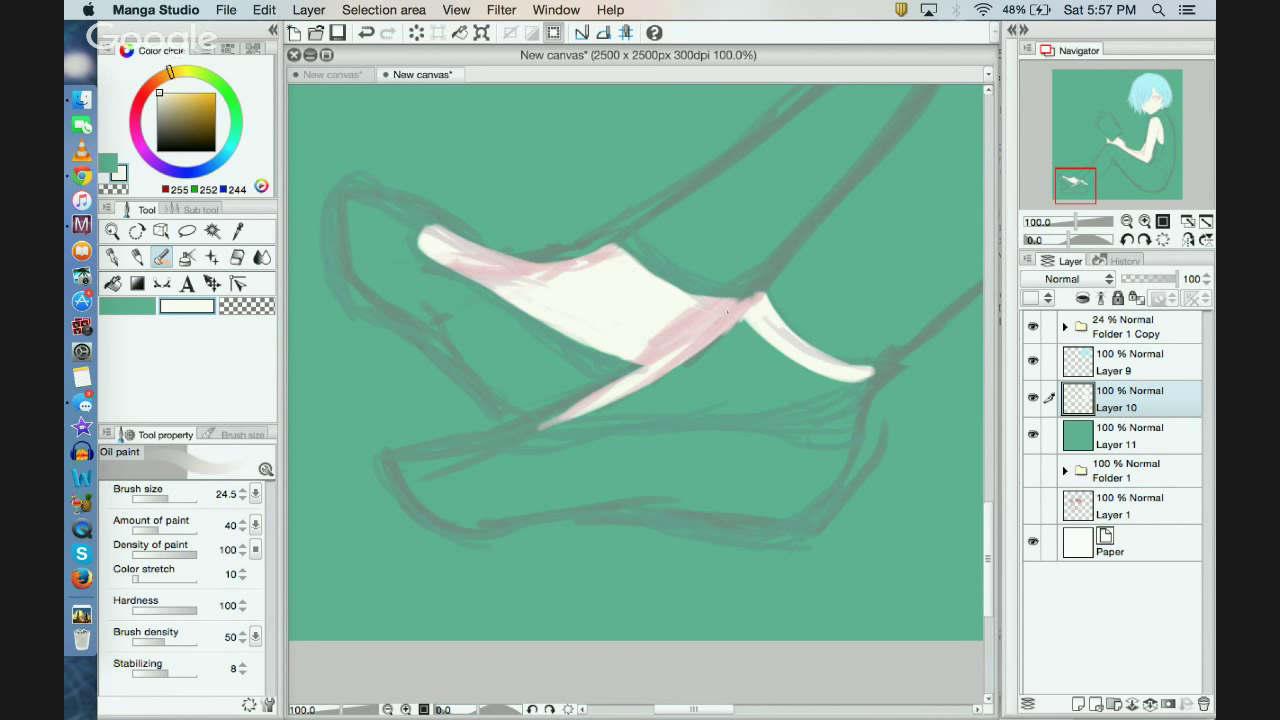
pyautogui.moveTo(645, 365)
pyautogui.mouseDown()
pyautogui.moveTo(596, 411)
pyautogui.moveTo(630, 397)
pyautogui.moveTo(572, 322)
pyautogui.moveTo(627, 439)
pyautogui.moveTo(579, 414)
pyautogui.moveTo(560, 429)
pyautogui.moveTo(639, 411)
pyautogui.moveTo(549, 430)
pyautogui.moveTo(692, 412)
pyautogui.moveTo(633, 412)
pyautogui.moveTo(860, 418)
pyautogui.moveTo(620, 412)
pyautogui.moveTo(690, 398)
pyautogui.moveTo(635, 399)
pyautogui.moveTo(704, 340)
pyautogui.moveTo(720, 385)
pyautogui.moveTo(638, 395)
pyautogui.moveTo(735, 360)
pyautogui.moveTo(708, 354)
pyautogui.moveTo(674, 366)
pyautogui.moveTo(775, 349)
pyautogui.moveTo(686, 375)
pyautogui.moveTo(723, 388)
pyautogui.moveTo(802, 359)
pyautogui.moveTo(761, 396)
pyautogui.moveTo(722, 403)
pyautogui.moveTo(818, 376)
pyautogui.moveTo(812, 399)
pyautogui.moveTo(776, 412)
pyautogui.moveTo(845, 411)
pyautogui.moveTo(870, 375)
pyautogui.moveTo(849, 428)
pyautogui.moveTo(781, 428)
pyautogui.moveTo(832, 427)
pyautogui.mouseUp()
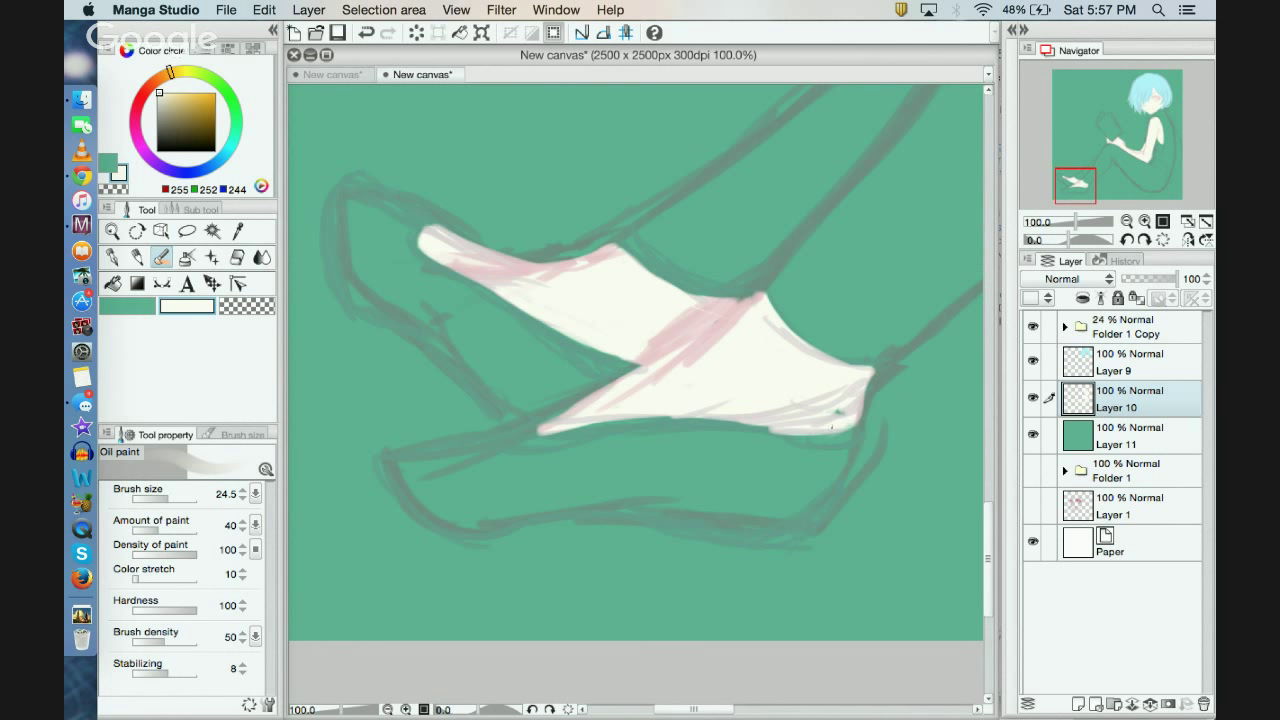
pyautogui.moveTo(514, 436)
pyautogui.mouseDown()
pyautogui.moveTo(556, 437)
pyautogui.moveTo(518, 430)
pyautogui.moveTo(640, 364)
pyautogui.mouseUp()
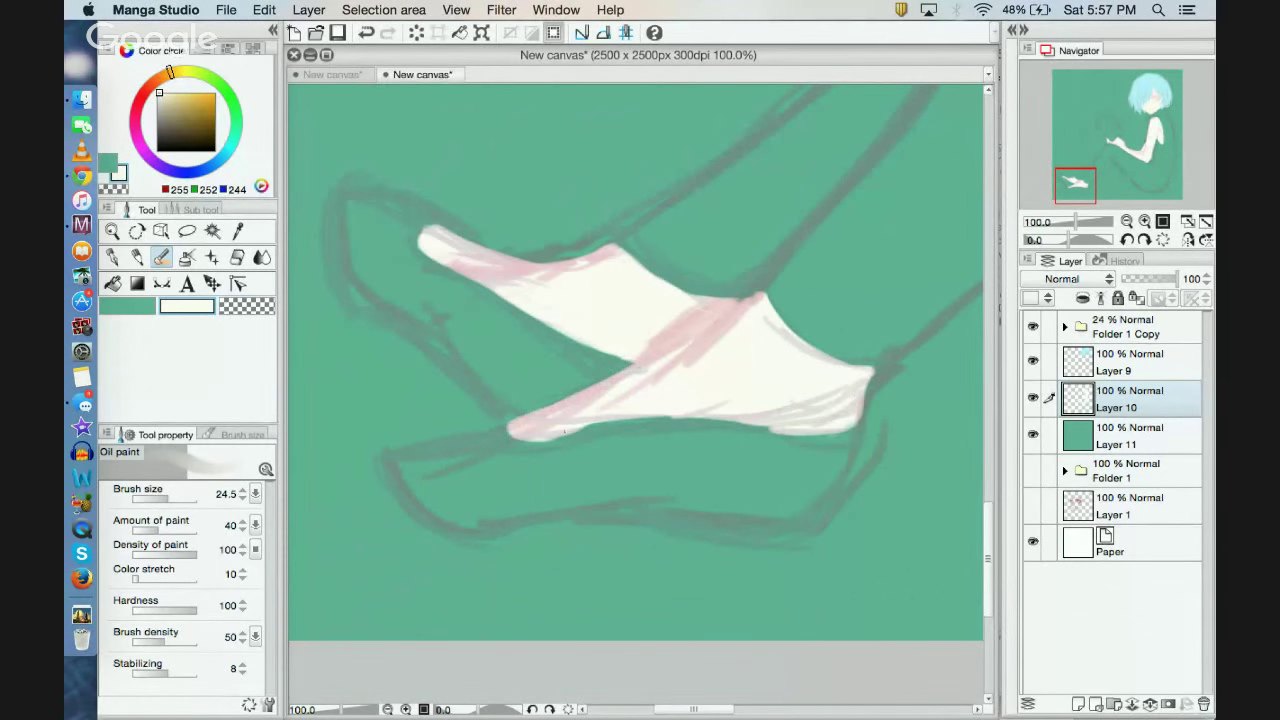
pyautogui.moveTo(538, 436)
pyautogui.mouseDown()
pyautogui.moveTo(644, 412)
pyautogui.moveTo(563, 435)
pyautogui.moveTo(790, 410)
pyautogui.moveTo(652, 412)
pyautogui.moveTo(828, 438)
pyautogui.moveTo(785, 432)
pyautogui.moveTo(818, 441)
pyautogui.moveTo(857, 433)
pyautogui.moveTo(875, 392)
pyautogui.mouseUp()
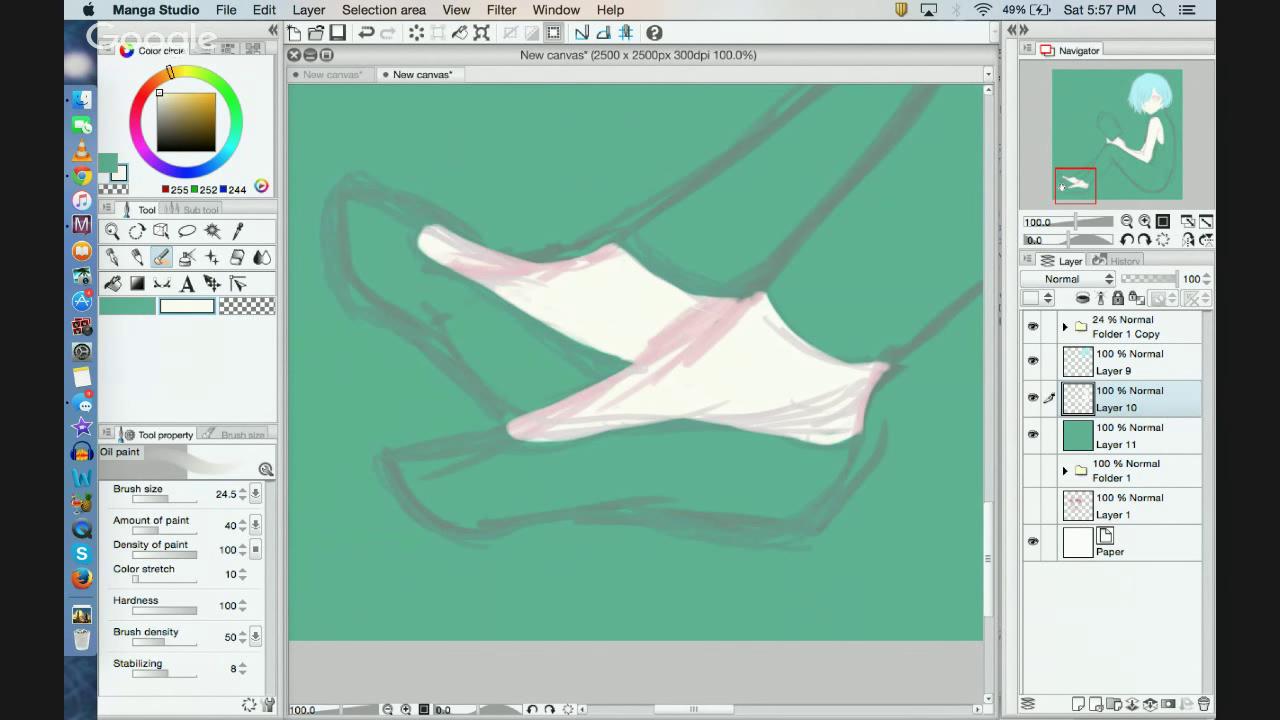
# Step: Sharpen the far foot's toe end by trimming it with the transparent colour and retouching its upper edge in cream
pyautogui.scroll(5, 935, 125)
pyautogui.hscroll(4, 935, 125)
pyautogui.hscroll(-4, 935, 125)
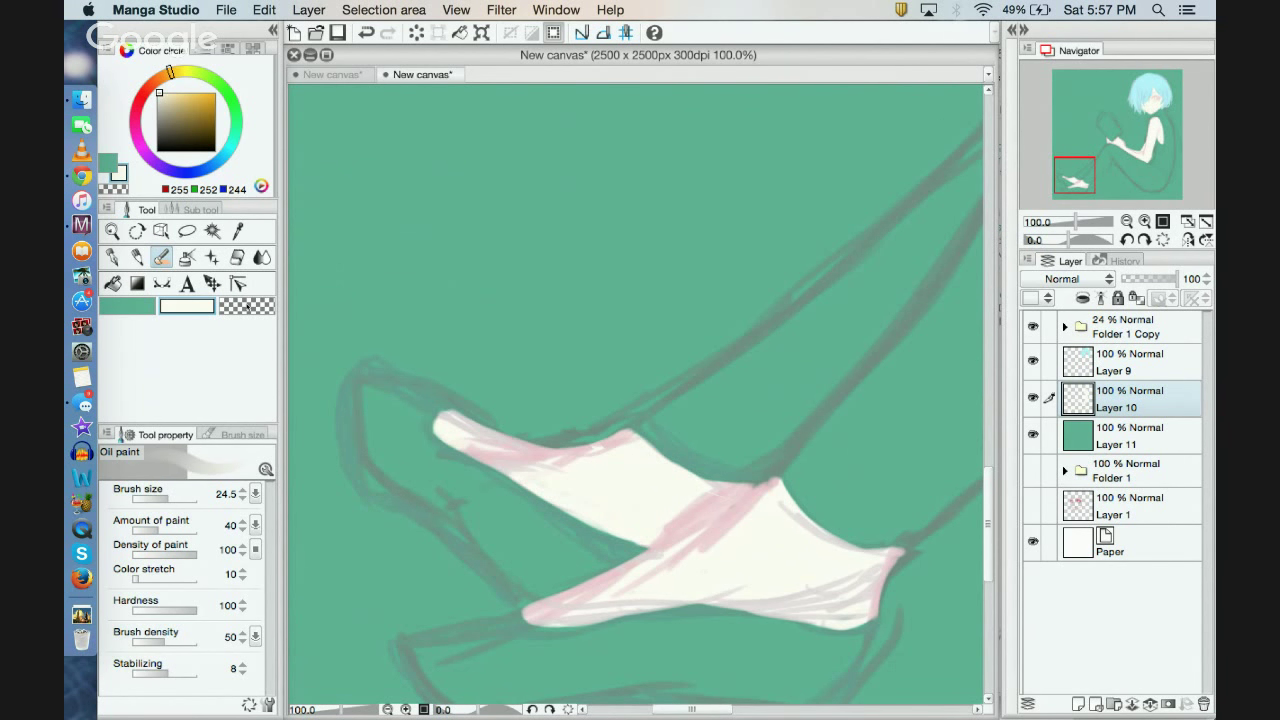
pyautogui.click(247, 304)
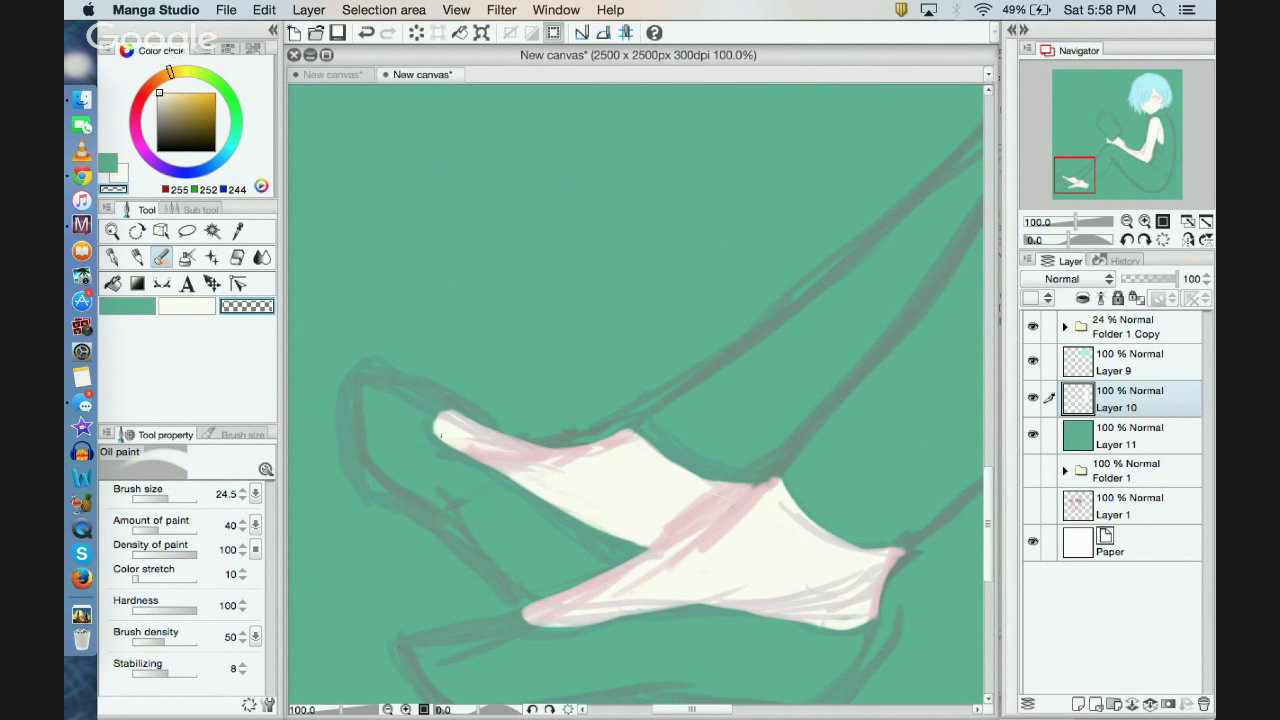
pyautogui.moveTo(434, 424); pyautogui.dragTo(461, 451)
pyautogui.click(187, 305)
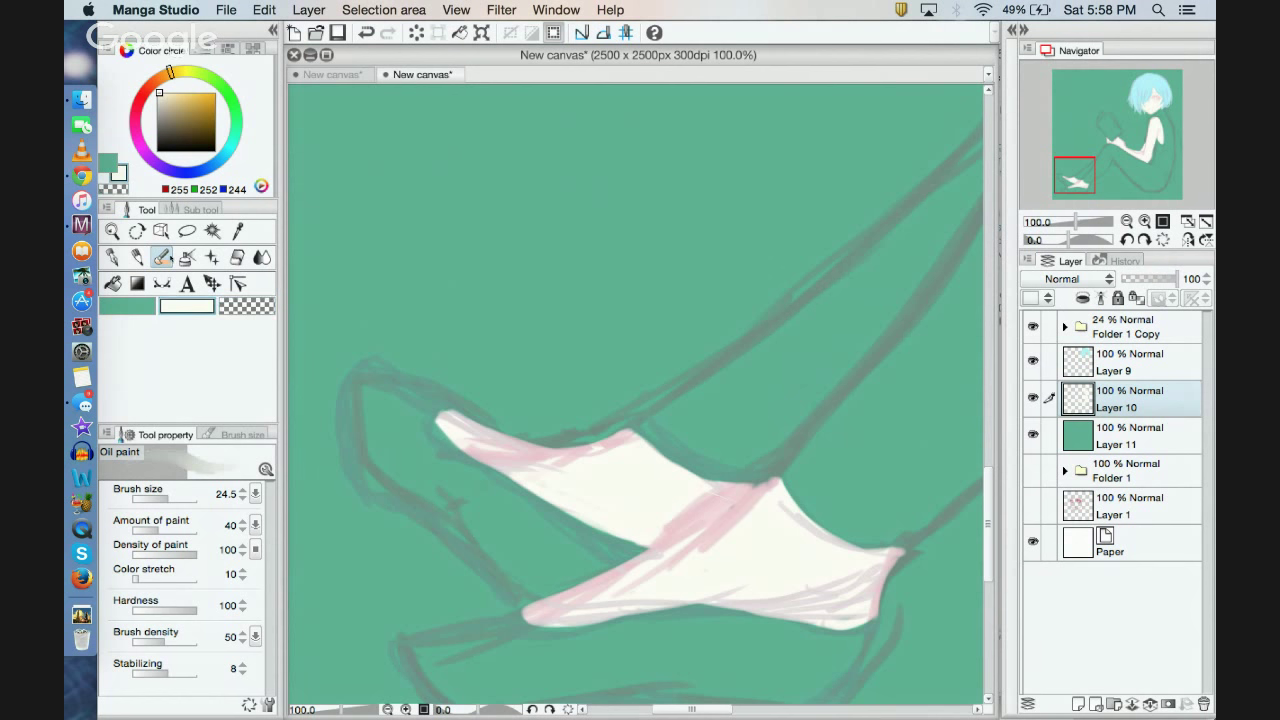
pyautogui.moveTo(440, 414); pyautogui.dragTo(464, 418)
# Step: Zoom out to 33.3% to review the painted skin areas across the whole figure
pyautogui.moveTo(1076, 176)
pyautogui.mouseDown()
pyautogui.moveTo(1060, 192)
pyautogui.moveTo(1147, 152)
pyautogui.mouseUp()
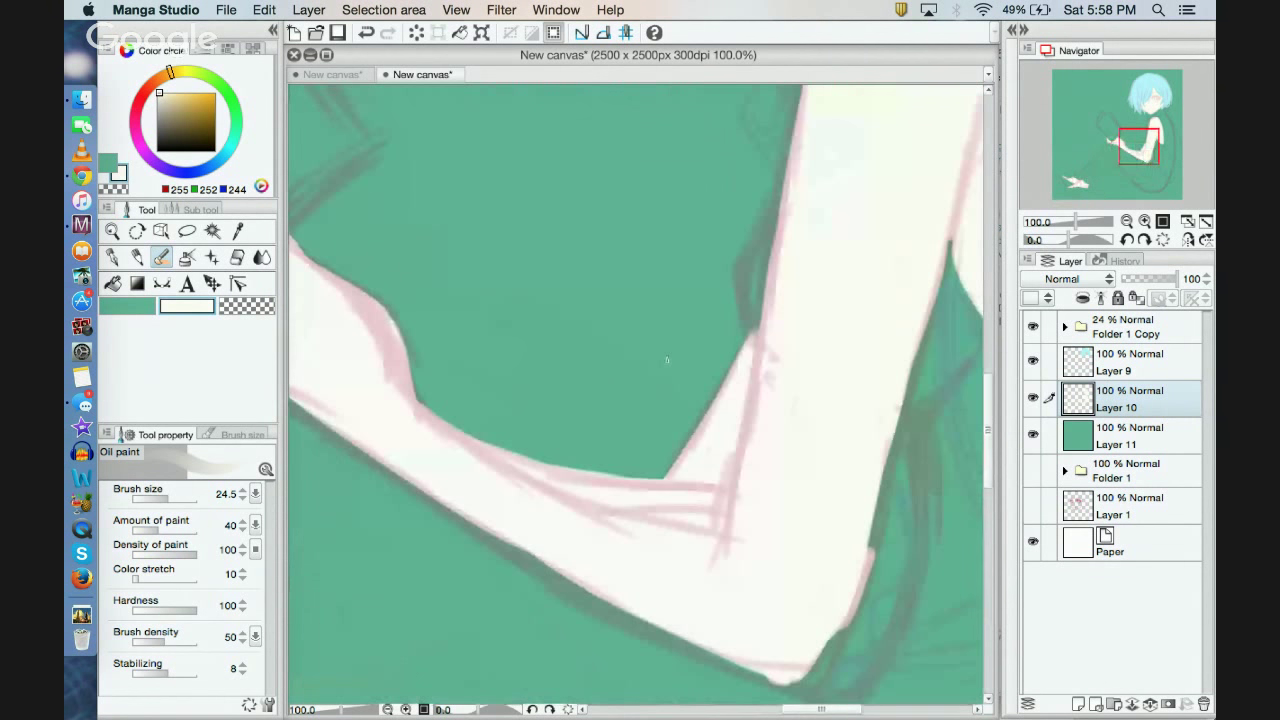
pyautogui.click(388, 709)
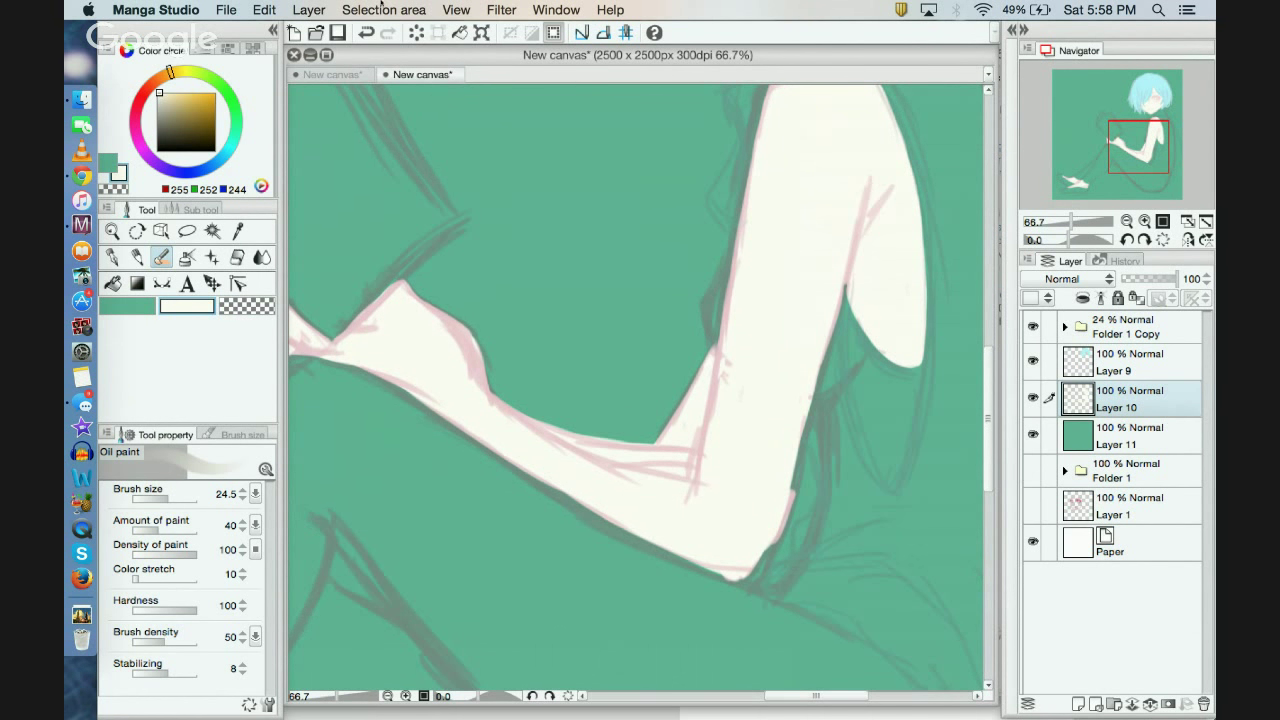
pyautogui.moveTo(635, 706); pyautogui.dragTo(635, 719)
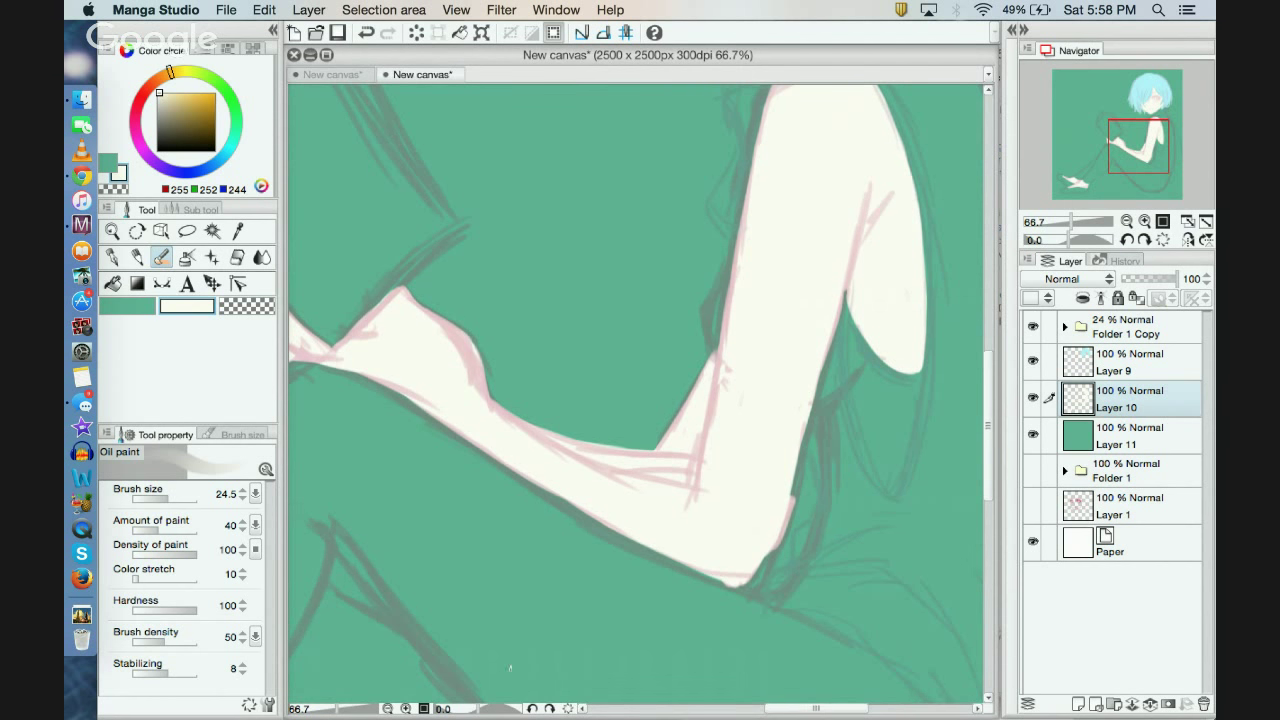
pyautogui.click(388, 708)
pyautogui.click(388, 708)
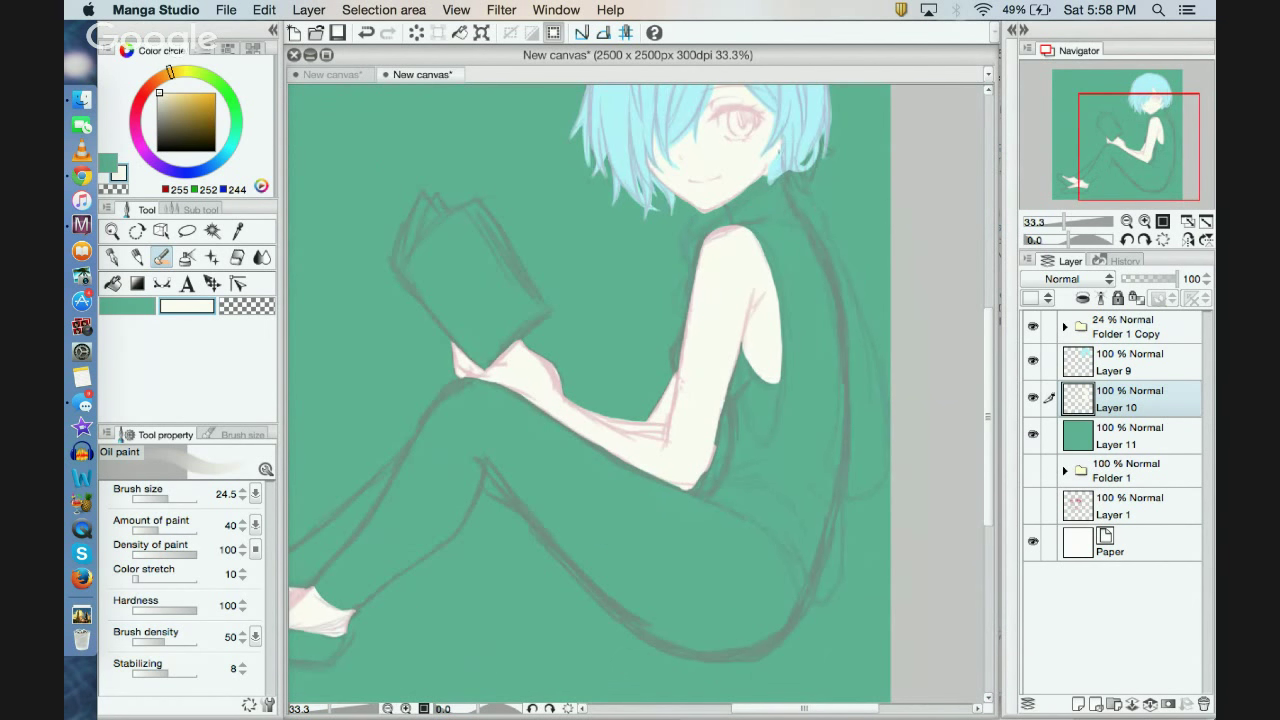
# Step: Extend the cream skin colour along the back edge of the elbow and out to its tip
pyautogui.click(406, 708)
pyautogui.click(406, 708)
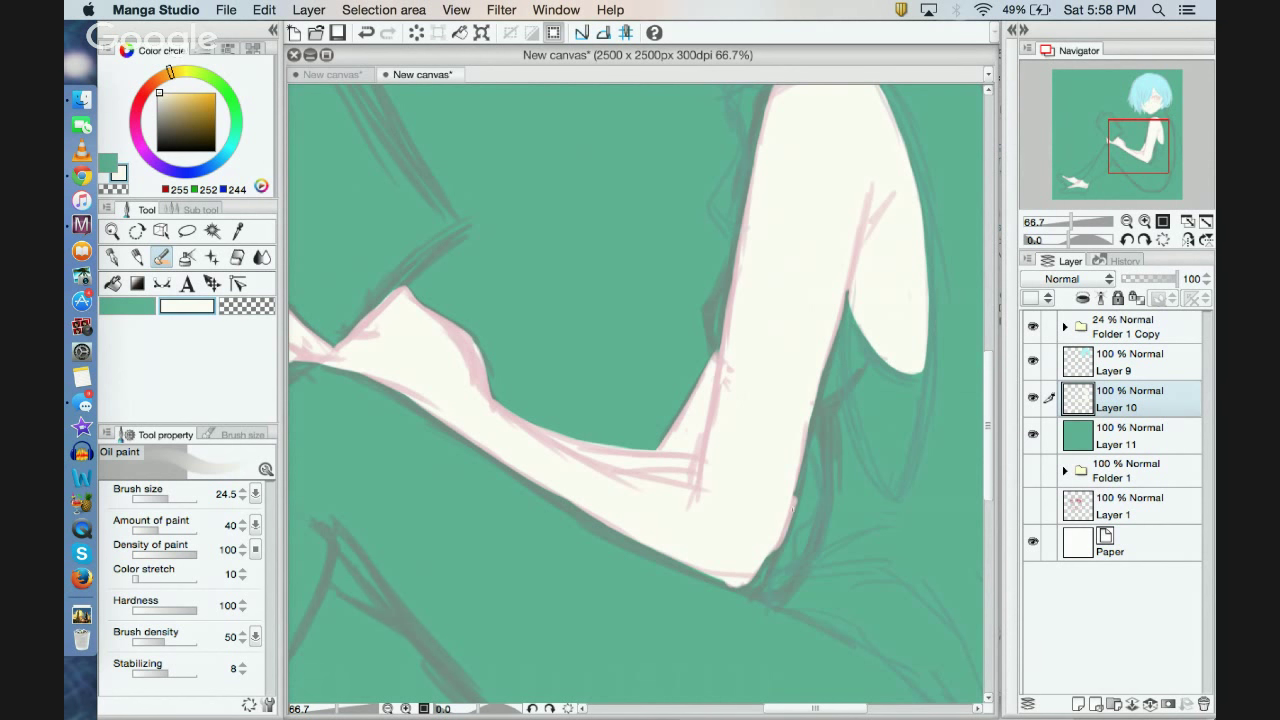
pyautogui.moveTo(793, 508)
pyautogui.mouseDown()
pyautogui.moveTo(853, 265)
pyautogui.moveTo(820, 388)
pyautogui.mouseUp()
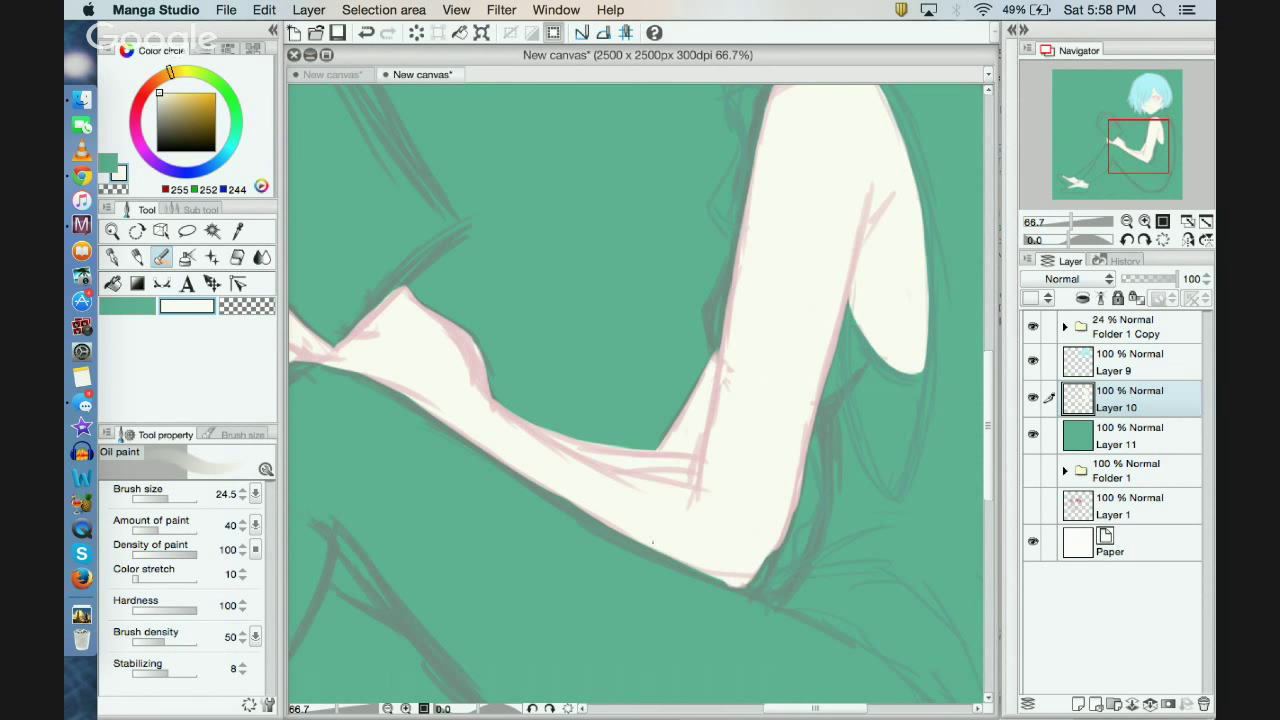
pyautogui.moveTo(748, 588)
pyautogui.mouseDown()
pyautogui.moveTo(705, 569)
pyautogui.moveTo(751, 590)
pyautogui.moveTo(738, 586)
pyautogui.moveTo(760, 573)
pyautogui.moveTo(752, 585)
pyautogui.moveTo(781, 529)
pyautogui.moveTo(759, 579)
pyautogui.moveTo(782, 526)
pyautogui.moveTo(771, 572)
pyautogui.moveTo(788, 514)
pyautogui.moveTo(758, 582)
pyautogui.mouseUp()
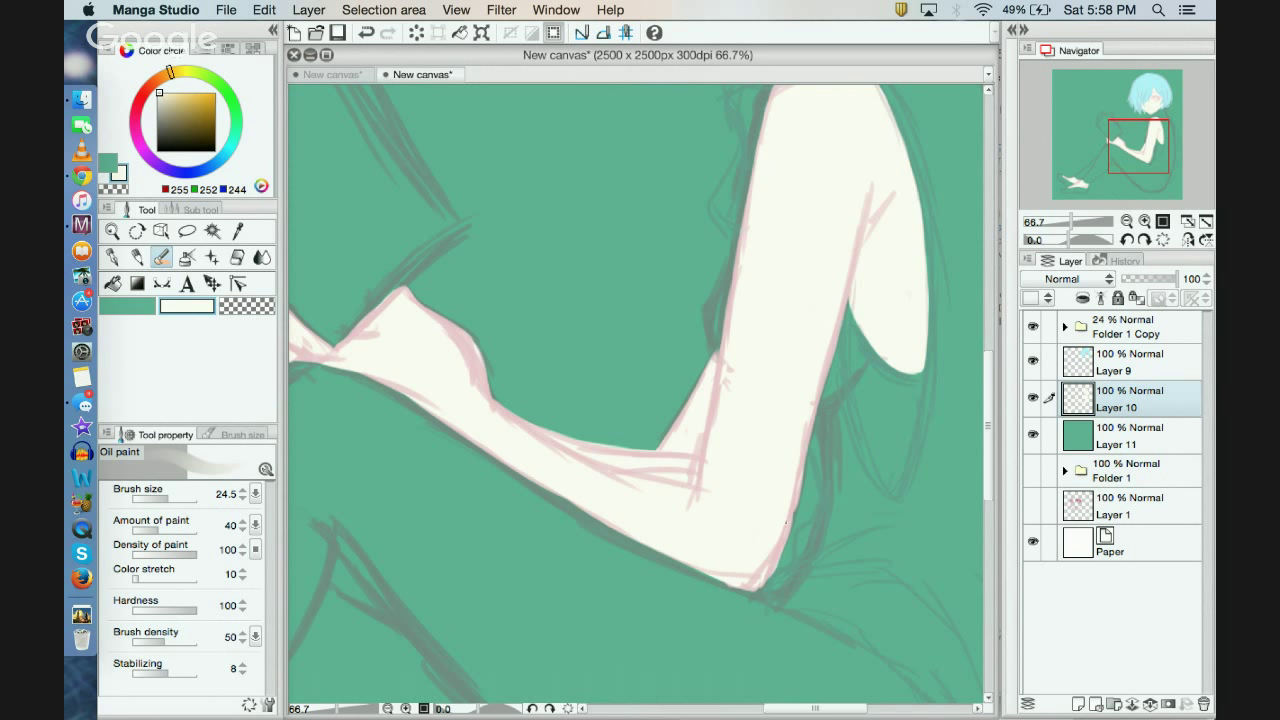
# Step: Move Layer 10 to the top of the layer stack, above Folder 1 Copy
pyautogui.moveTo(1108, 405); pyautogui.dragTo(1122, 321)
pyautogui.moveTo(1121, 395); pyautogui.dragTo(1121, 318)
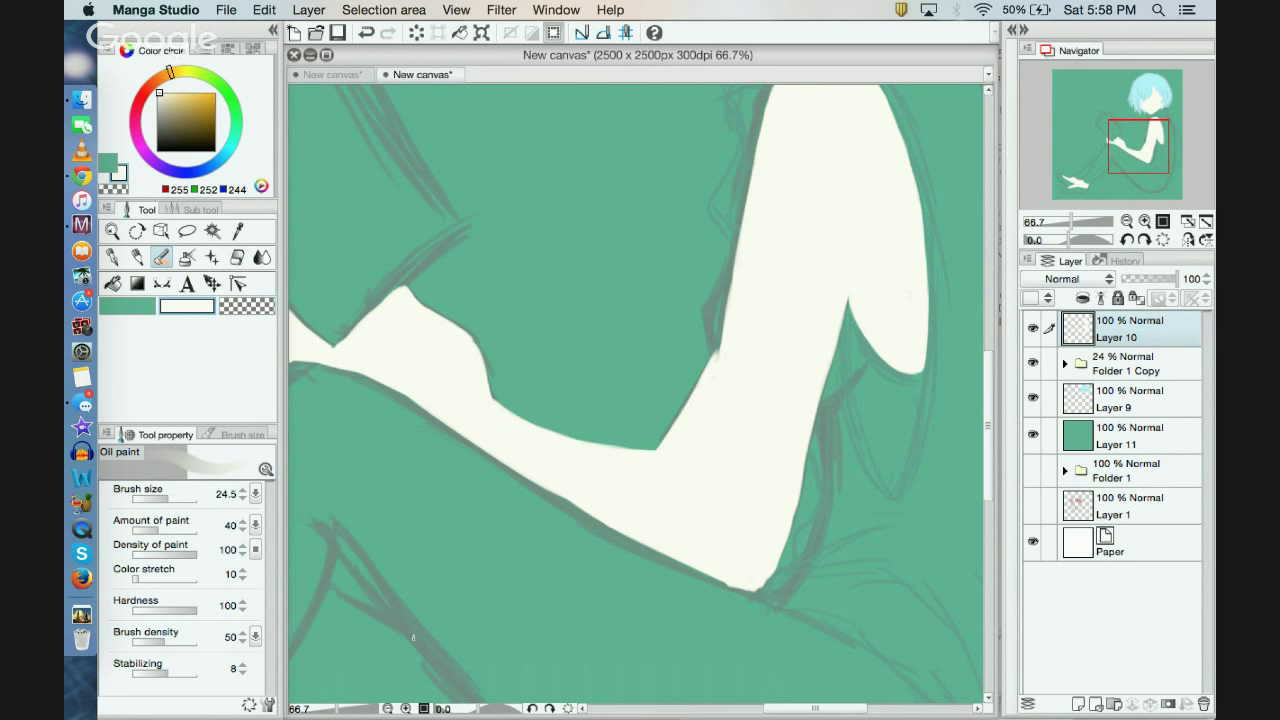
pyautogui.click(406, 708)
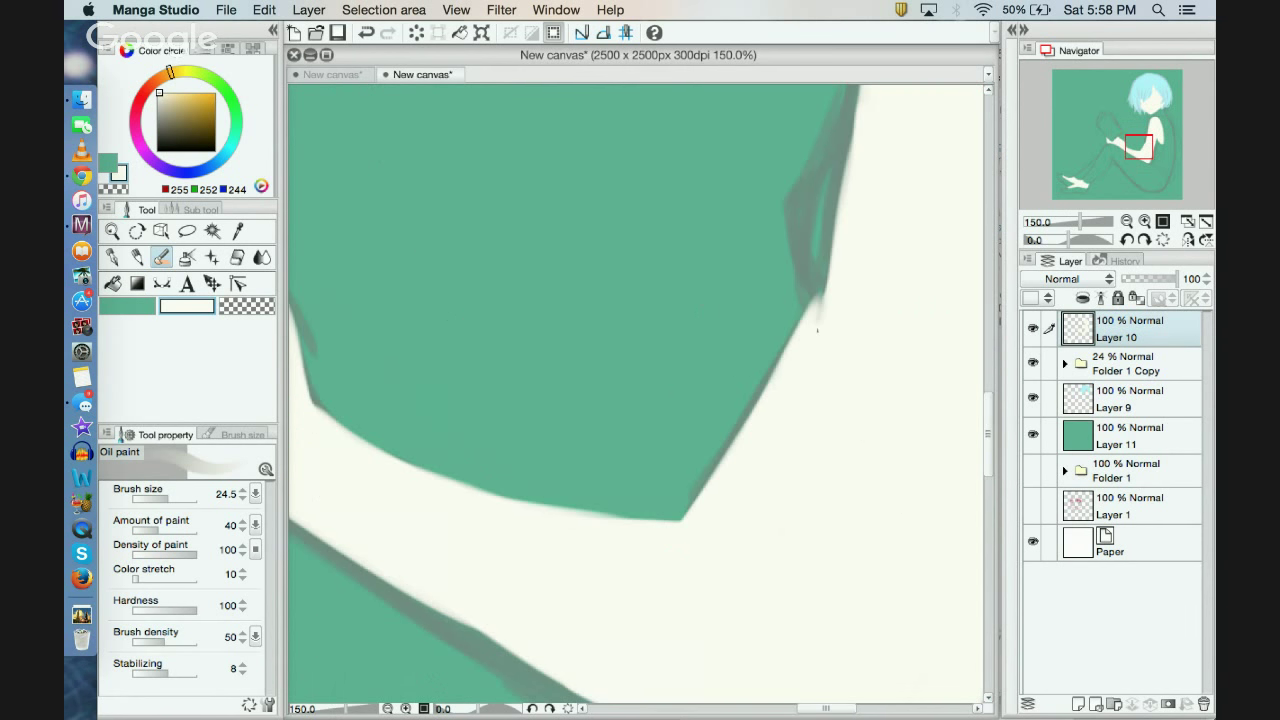
pyautogui.moveTo(1147, 145); pyautogui.dragTo(1125, 147)
pyautogui.moveTo(672, 288); pyautogui.dragTo(708, 353)
pyautogui.click(366, 32)
# Step: Smooth the underside and tip of the elbow with cream strokes along the forearm's lower edge
pyautogui.moveTo(1124, 138); pyautogui.dragTo(1146, 153)
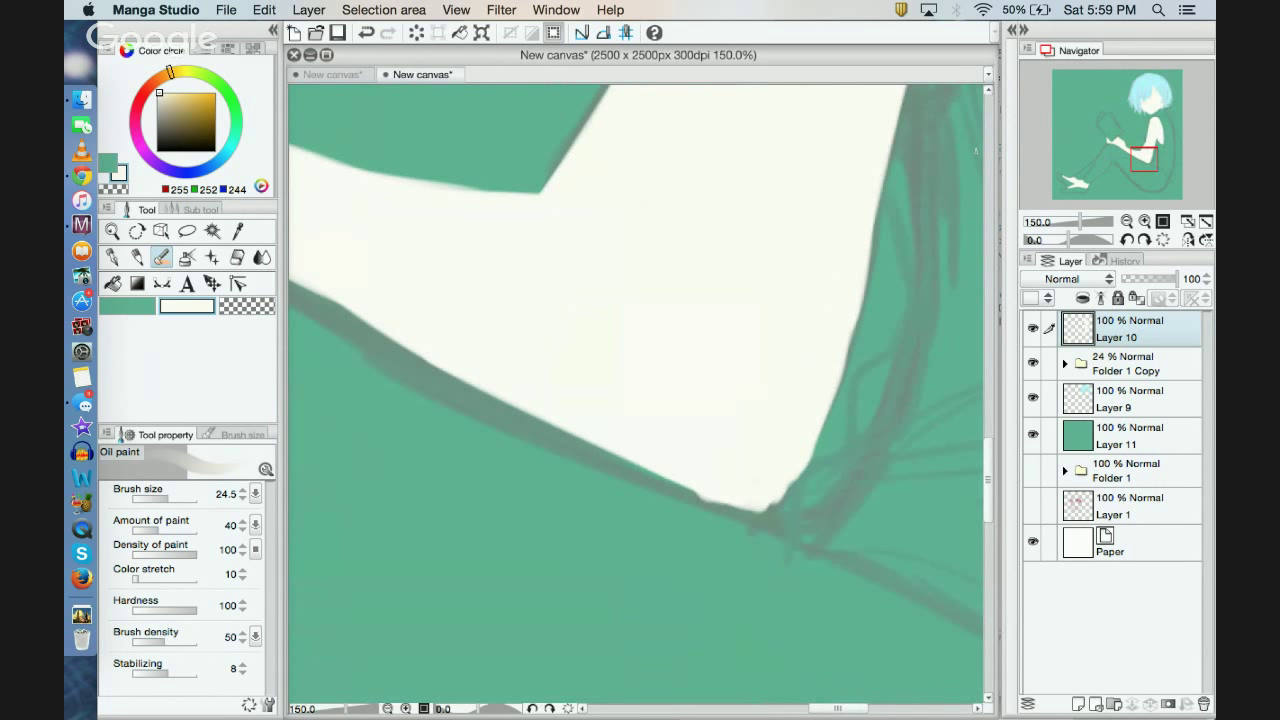
pyautogui.moveTo(546, 405)
pyautogui.mouseDown()
pyautogui.moveTo(603, 449)
pyautogui.moveTo(757, 510)
pyautogui.moveTo(746, 506)
pyautogui.moveTo(762, 495)
pyautogui.moveTo(735, 344)
pyautogui.moveTo(790, 448)
pyautogui.moveTo(762, 507)
pyautogui.moveTo(782, 482)
pyautogui.mouseUp()
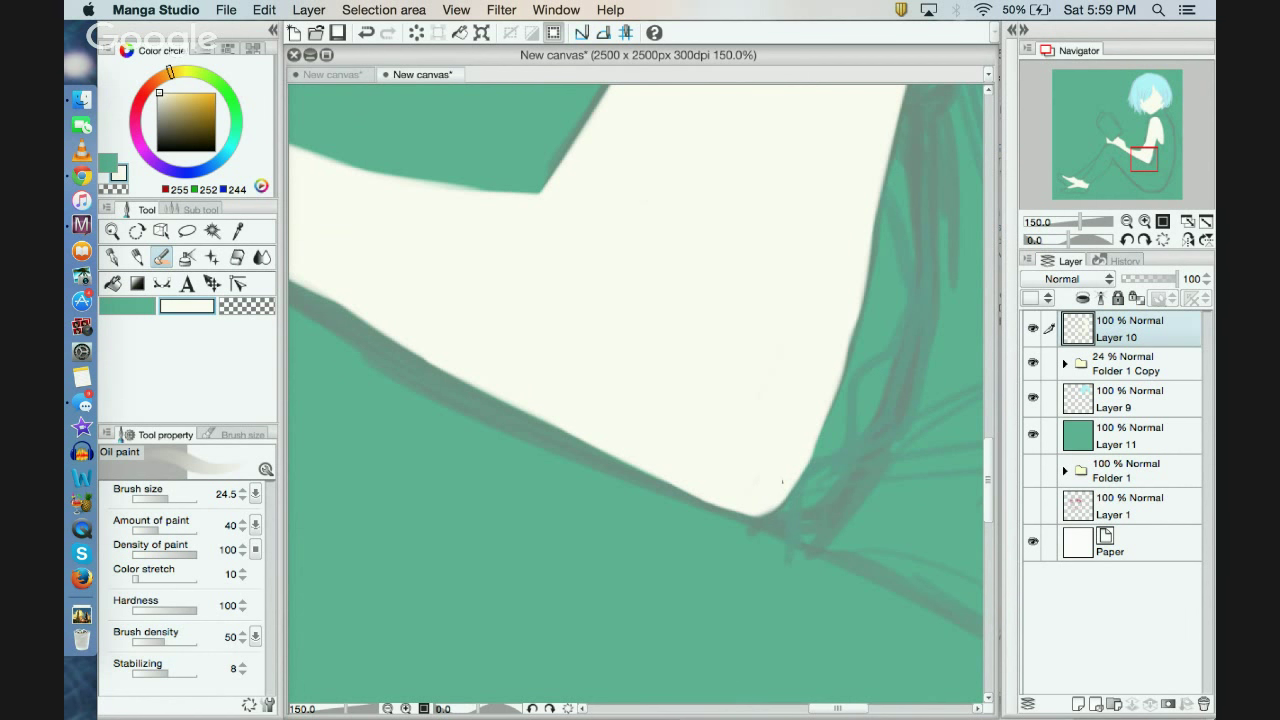
pyautogui.moveTo(851, 301); pyautogui.dragTo(836, 372)
# Step: Smooth the back edge of the arm in cream from the elbow up towards the armpit
pyautogui.moveTo(1143, 157); pyautogui.dragTo(1148, 149)
pyautogui.scroll(-3, 833, 280)
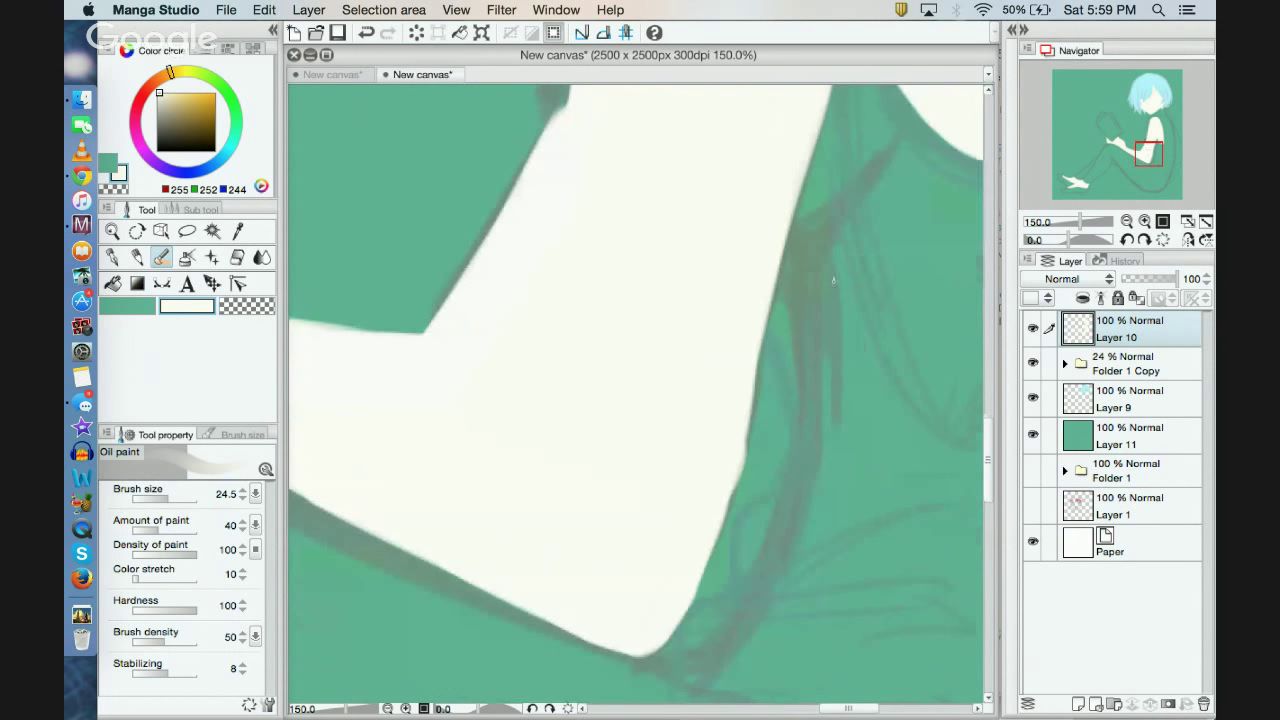
pyautogui.moveTo(760, 322); pyautogui.dragTo(724, 532)
pyautogui.moveTo(730, 458); pyautogui.dragTo(716, 532)
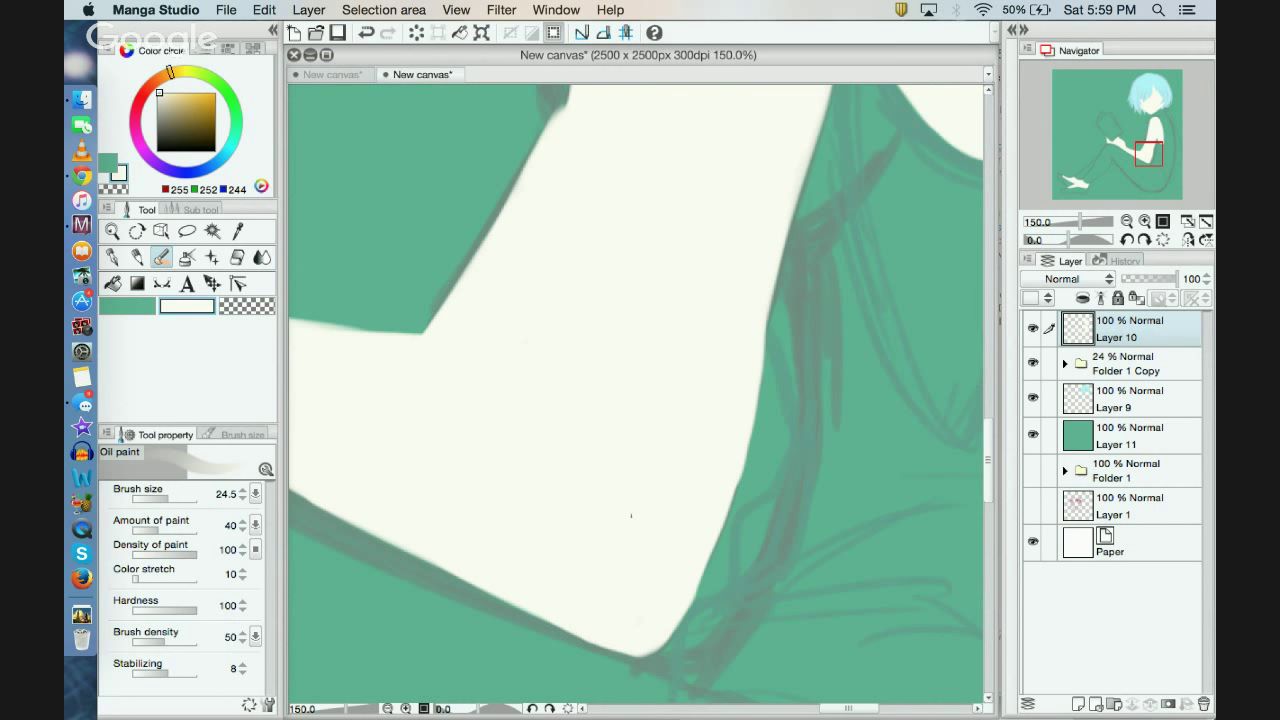
pyautogui.moveTo(688, 590); pyautogui.dragTo(714, 534)
pyautogui.moveTo(684, 601); pyautogui.dragTo(731, 458)
pyautogui.moveTo(766, 352); pyautogui.dragTo(780, 250)
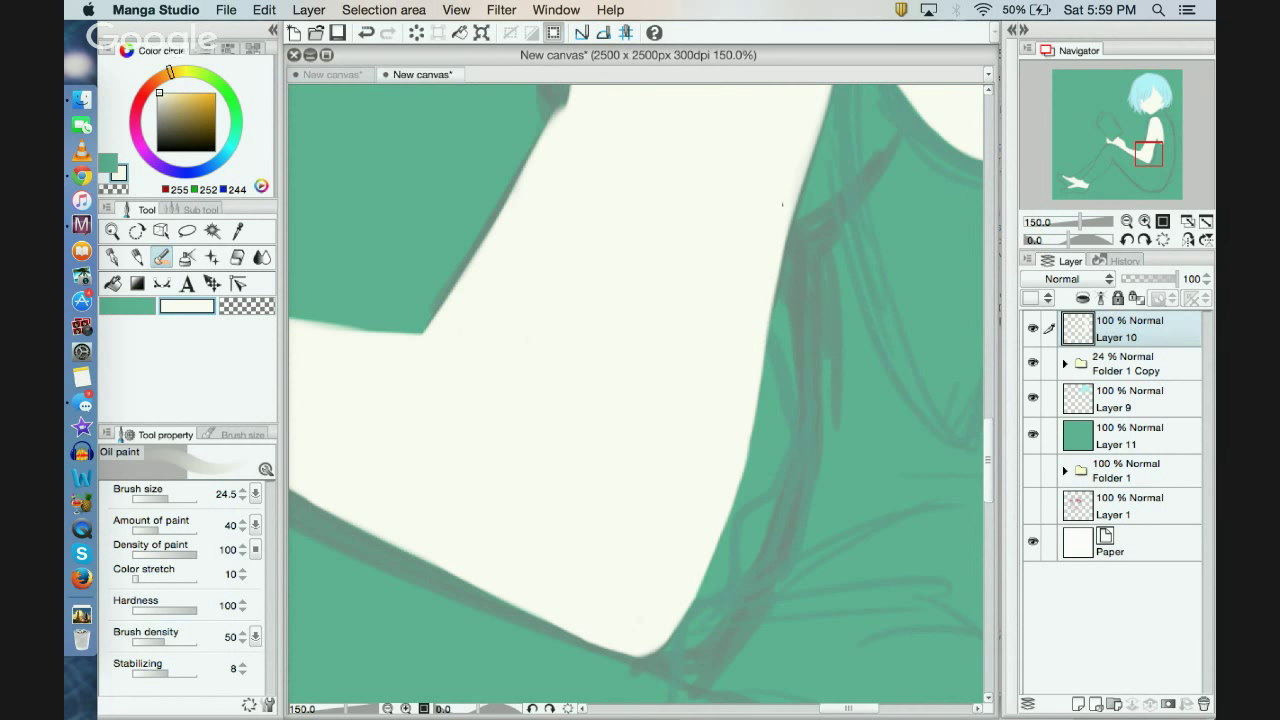
pyautogui.moveTo(782, 204)
pyautogui.mouseDown()
pyautogui.moveTo(778, 276)
pyautogui.moveTo(751, 329)
pyautogui.mouseUp()
# Step: Switch to the Google+ Hangouts window in Chrome to check the broadcast, and return to Manga Studio
pyautogui.click(82, 175)
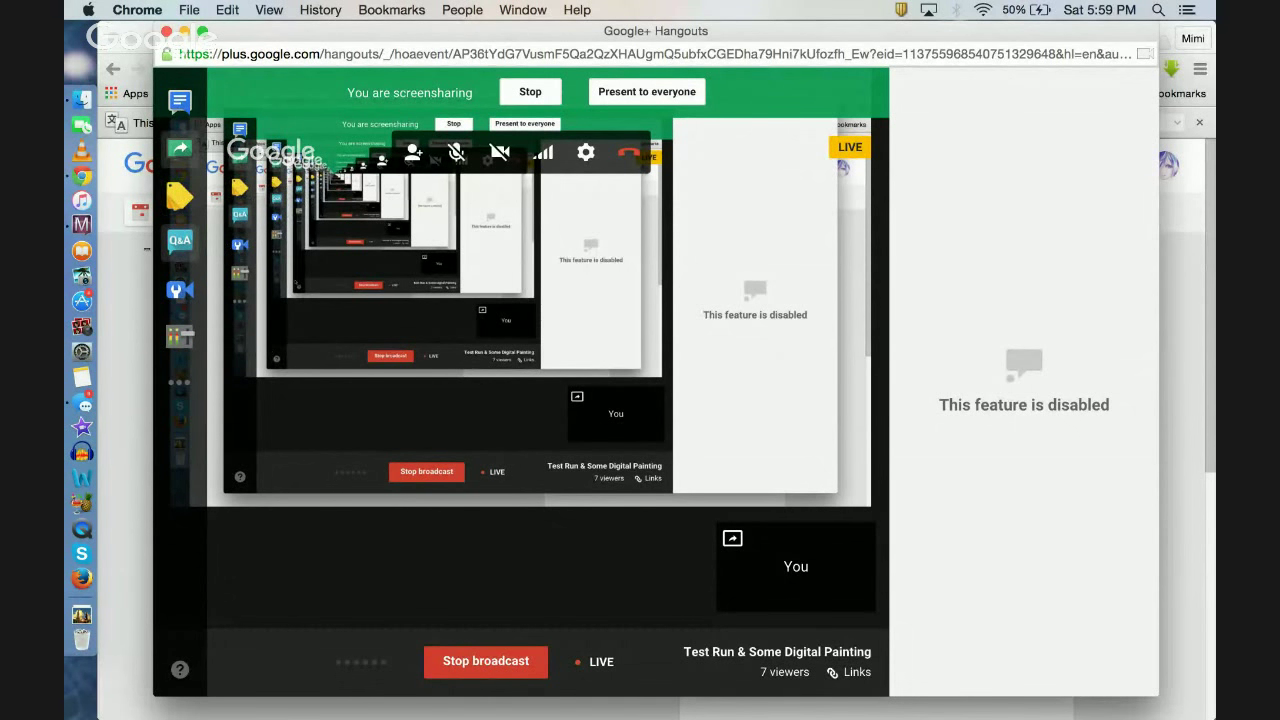
pyautogui.click(84, 225)
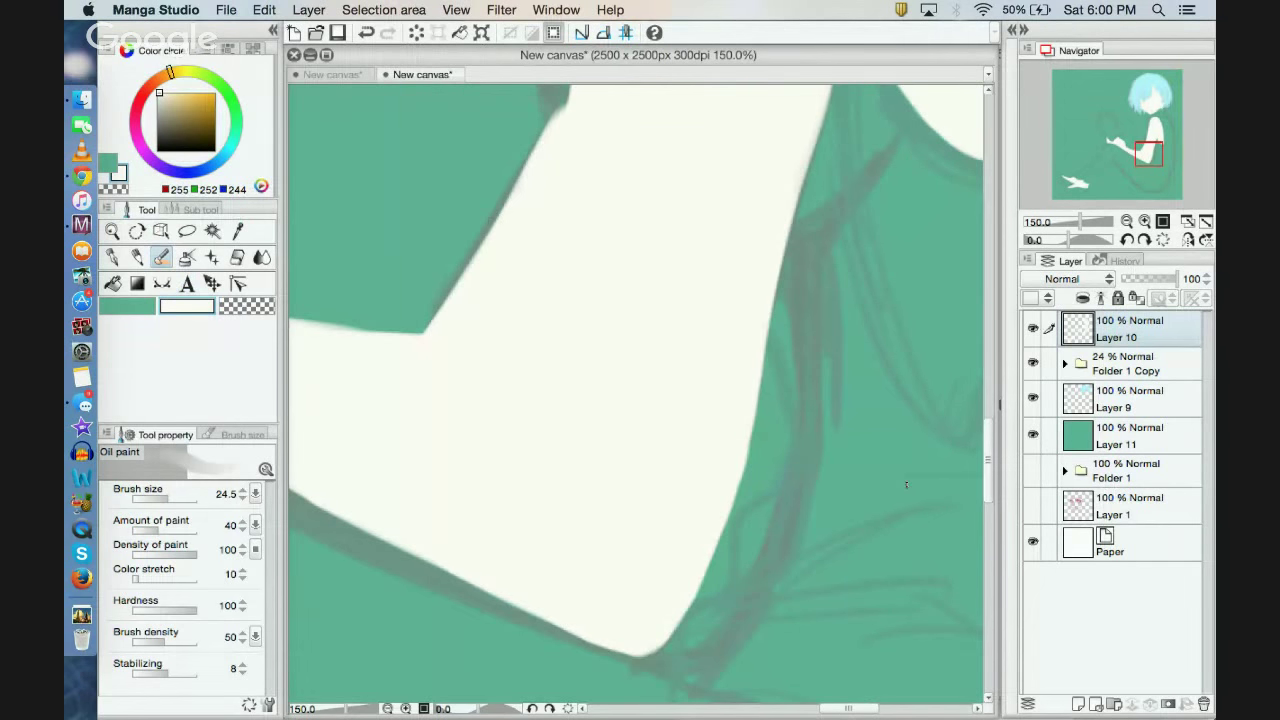
pyautogui.press('super+Tab')
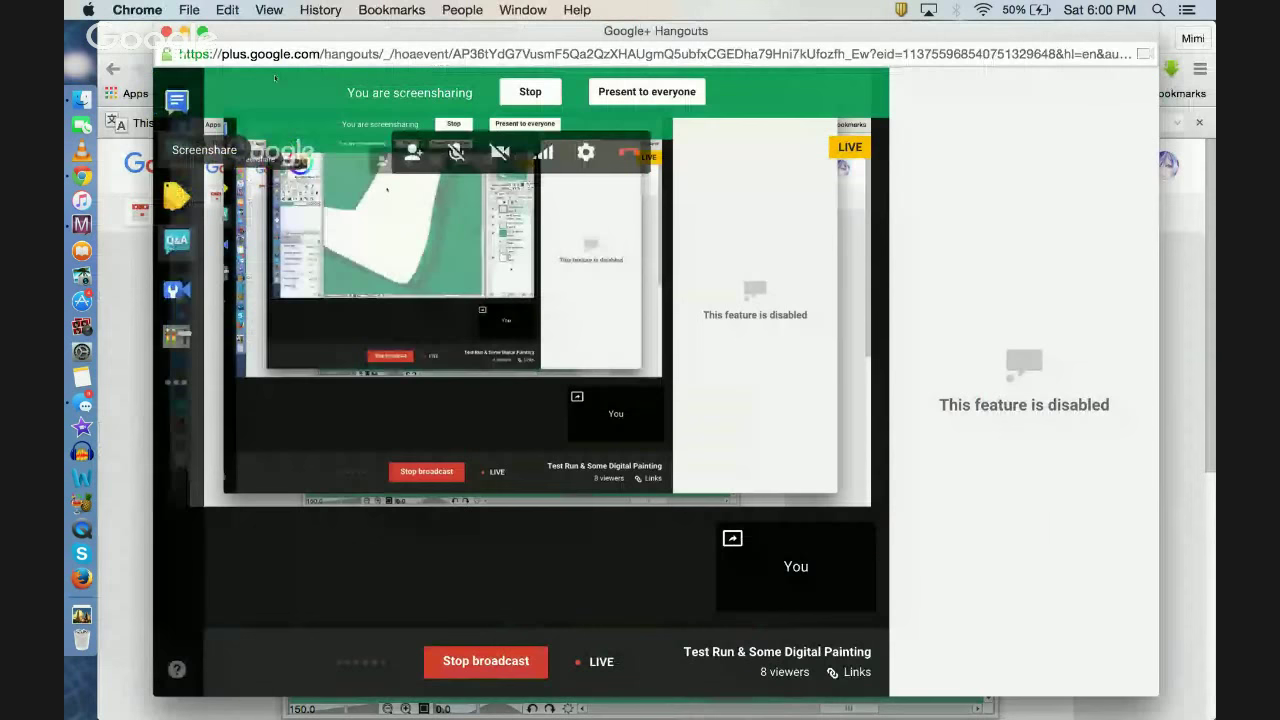
pyautogui.click(84, 225)
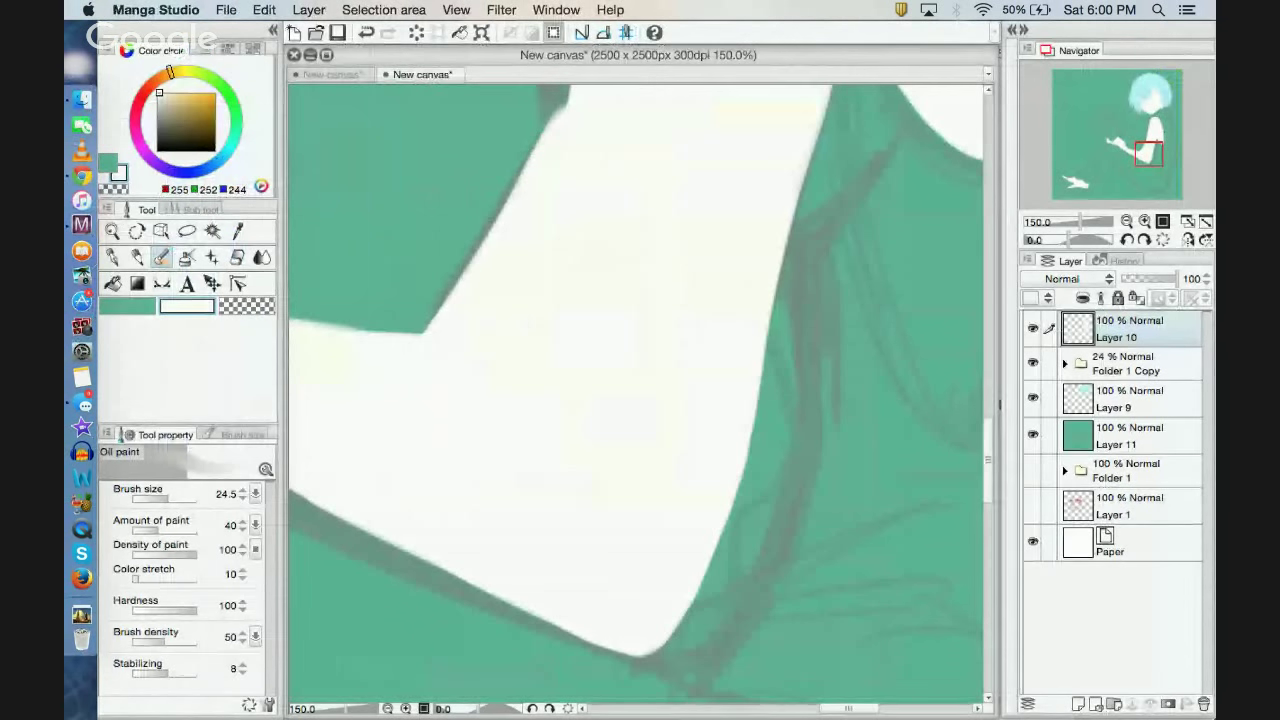
# Step: Smooth the outer edge of the upper arm in cream from the shoulder down to the rounded lower end
pyautogui.scroll(5, 564, 310)
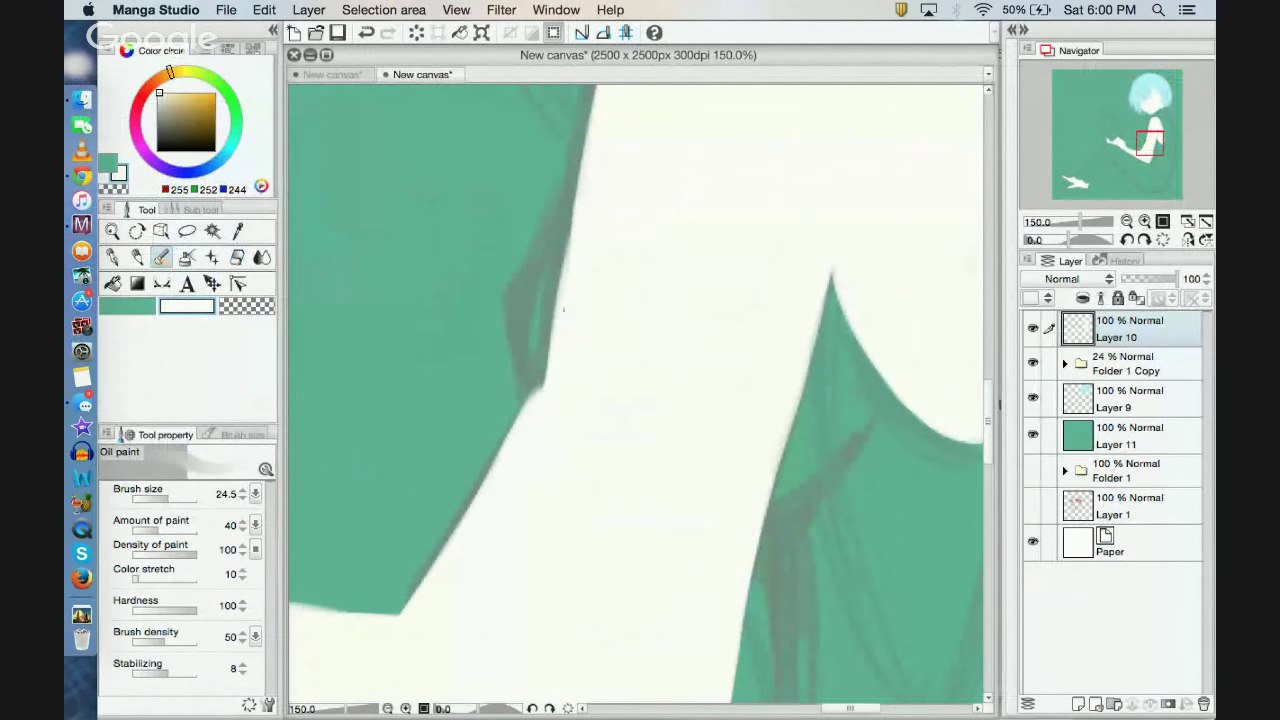
pyautogui.moveTo(1145, 145)
pyautogui.mouseDown()
pyautogui.moveTo(1150, 106)
pyautogui.moveTo(1157, 157)
pyautogui.moveTo(1159, 141)
pyautogui.mouseUp()
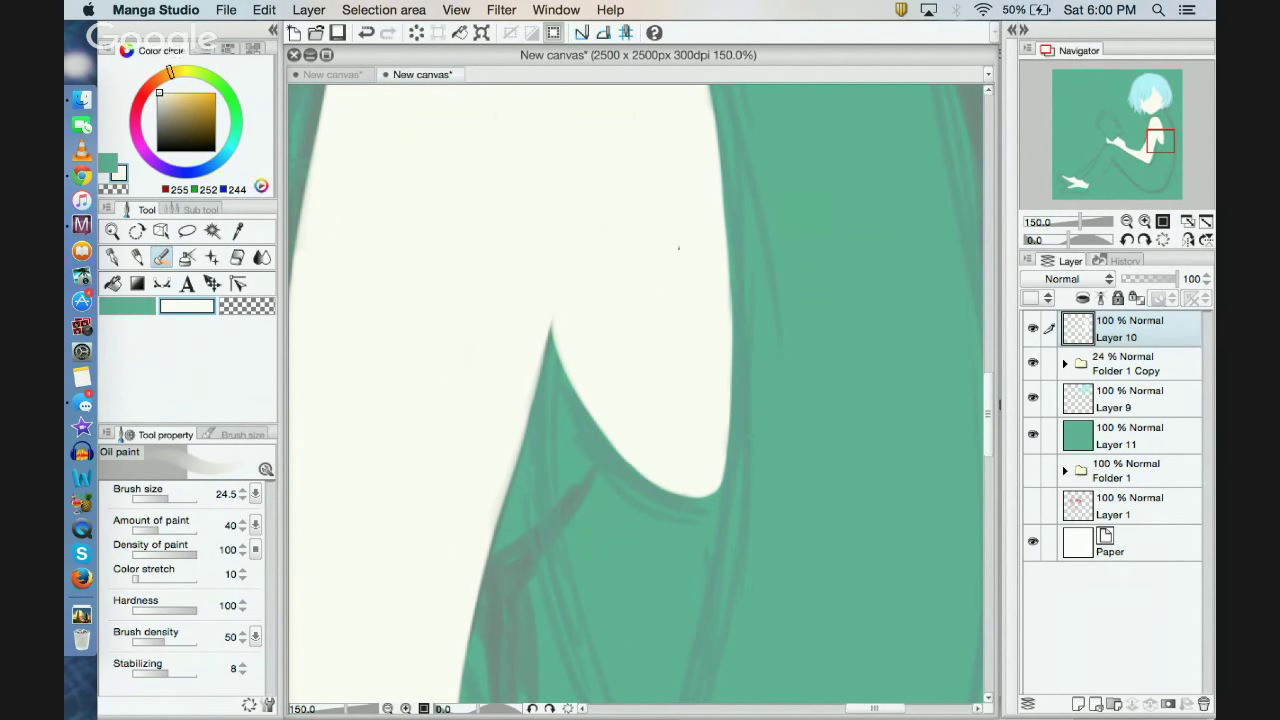
pyautogui.moveTo(1163, 138); pyautogui.dragTo(1166, 129)
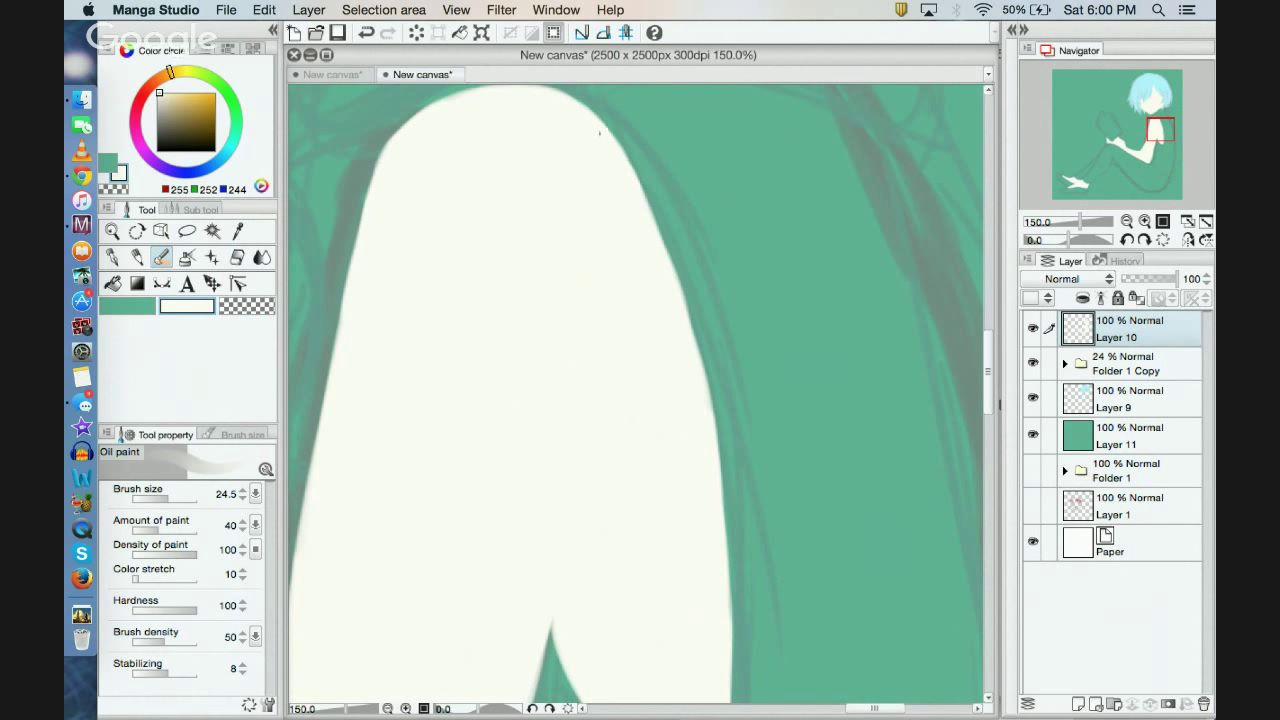
pyautogui.moveTo(599, 135); pyautogui.dragTo(662, 267)
pyautogui.moveTo(642, 208)
pyautogui.mouseDown()
pyautogui.moveTo(682, 288)
pyautogui.moveTo(710, 396)
pyautogui.mouseUp()
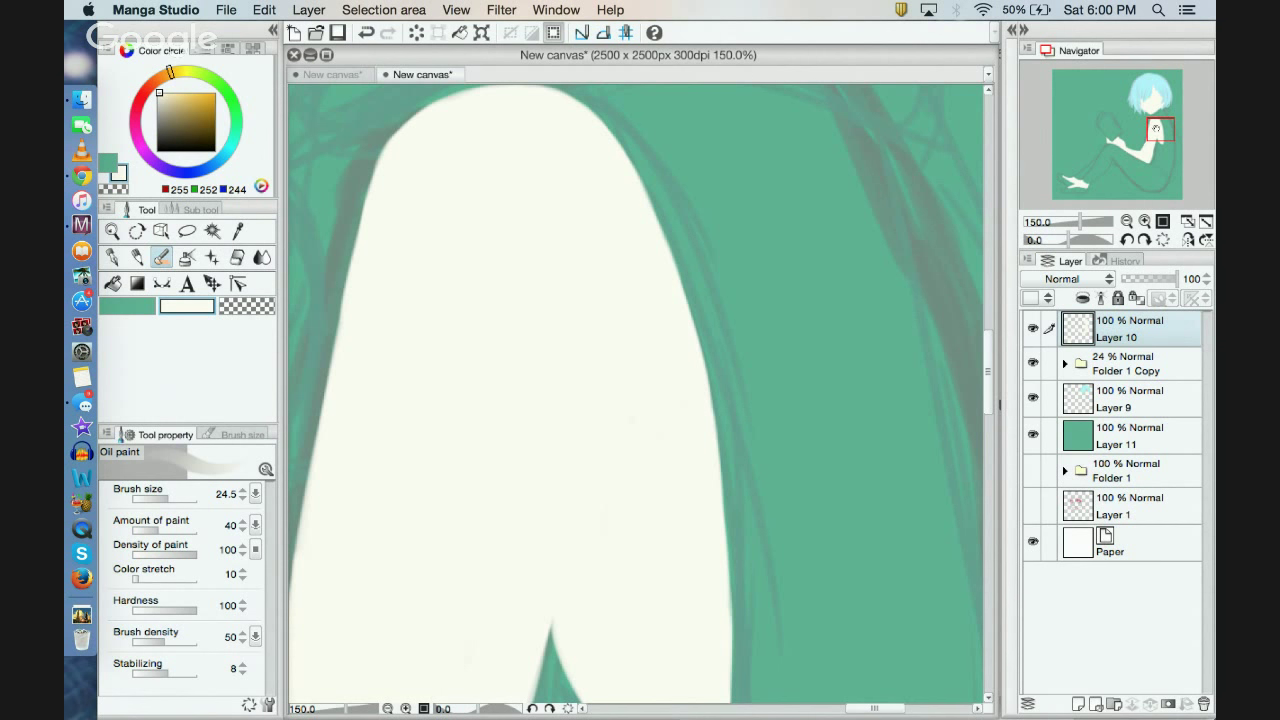
pyautogui.moveTo(1156, 129); pyautogui.dragTo(1154, 133)
pyautogui.moveTo(743, 313); pyautogui.dragTo(762, 429)
pyautogui.moveTo(768, 497); pyautogui.dragTo(768, 561)
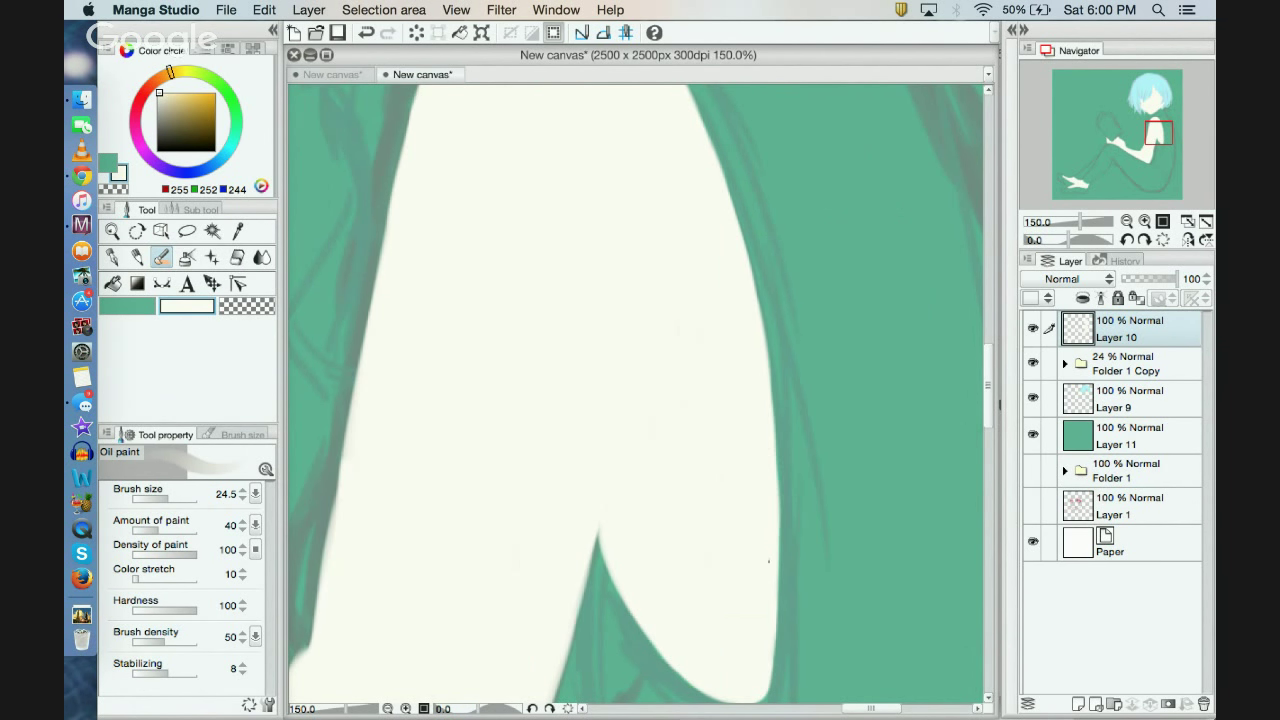
# Step: Even out the forearm's lower edge and its upper edge towards the inner elbow in cream
pyautogui.moveTo(1153, 138); pyautogui.dragTo(1127, 155)
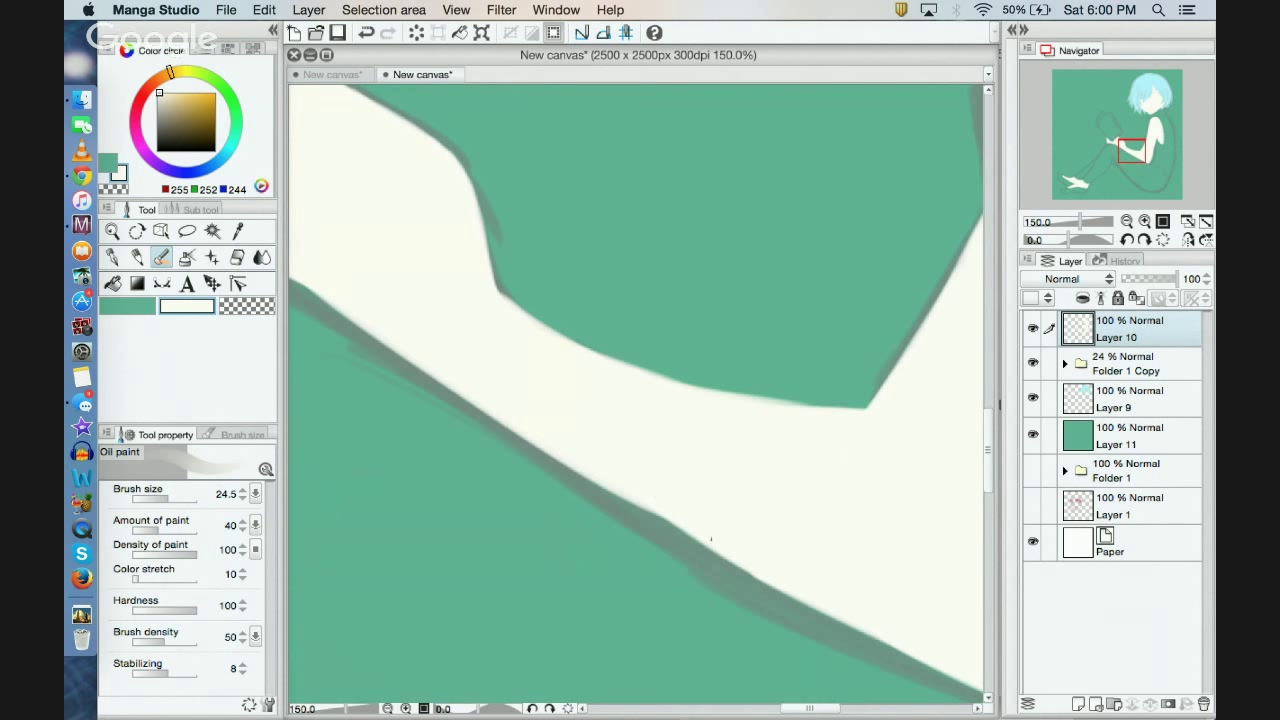
pyautogui.moveTo(711, 539)
pyautogui.mouseDown()
pyautogui.moveTo(650, 509)
pyautogui.moveTo(778, 584)
pyautogui.mouseUp()
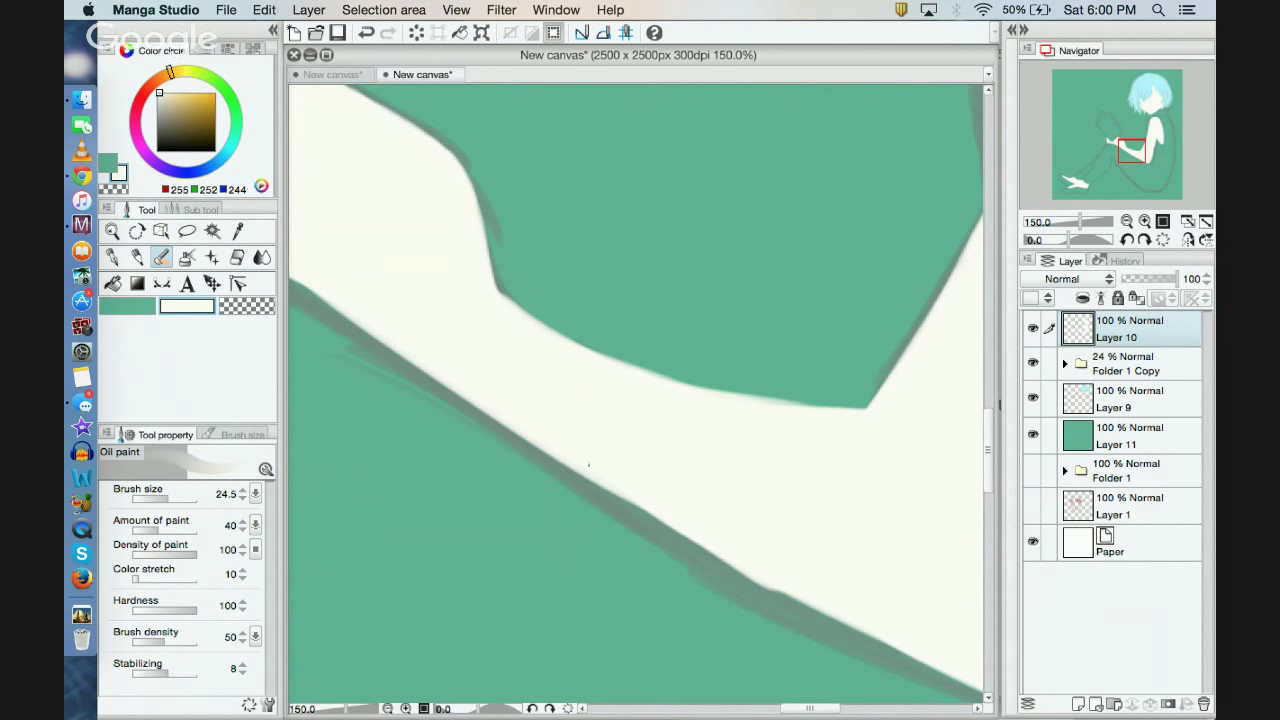
pyautogui.press('super+z')
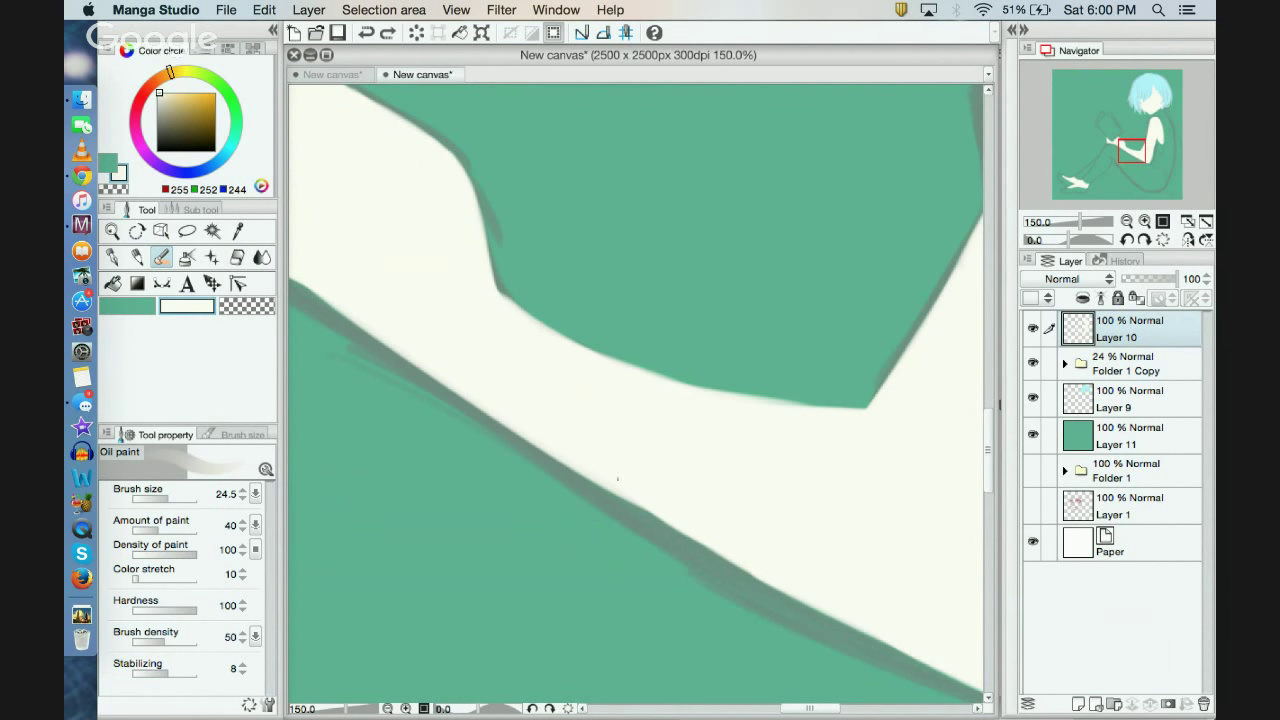
pyautogui.moveTo(609, 481); pyautogui.dragTo(637, 493)
pyautogui.moveTo(761, 407); pyautogui.dragTo(866, 405)
pyautogui.moveTo(655, 384)
pyautogui.mouseDown()
pyautogui.moveTo(749, 400)
pyautogui.moveTo(660, 386)
pyautogui.mouseUp()
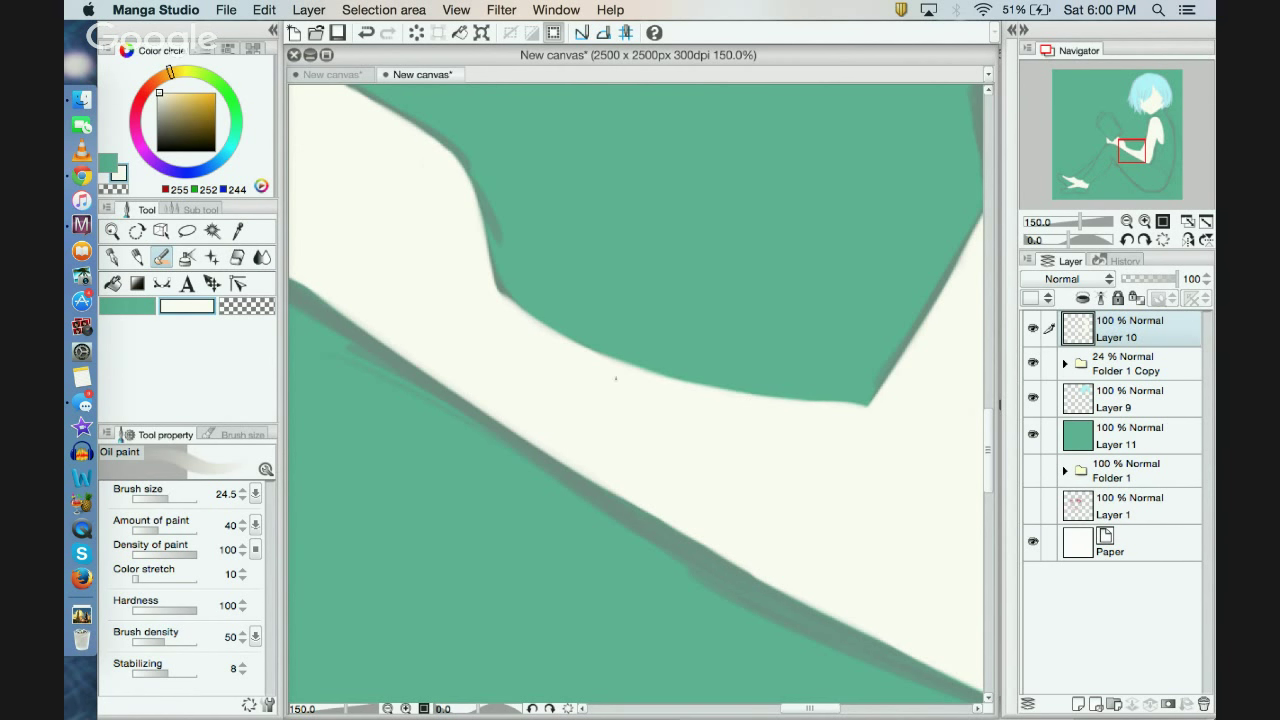
# Step: Retouch the inner elbow corner in cream and undo the trial stroke at the wrist bend
pyautogui.moveTo(763, 405); pyautogui.dragTo(873, 410)
pyautogui.press('super+z')
pyautogui.moveTo(860, 416); pyautogui.dragTo(880, 414)
pyautogui.moveTo(494, 269)
pyautogui.mouseDown()
pyautogui.moveTo(504, 305)
pyautogui.moveTo(487, 248)
pyautogui.moveTo(494, 293)
pyautogui.mouseUp()
pyautogui.click(366, 32)
# Step: Trim the underside of the hand with the transparent colour and repaint its lower edge and pointed end in cream
pyautogui.moveTo(1127, 135); pyautogui.dragTo(1101, 141)
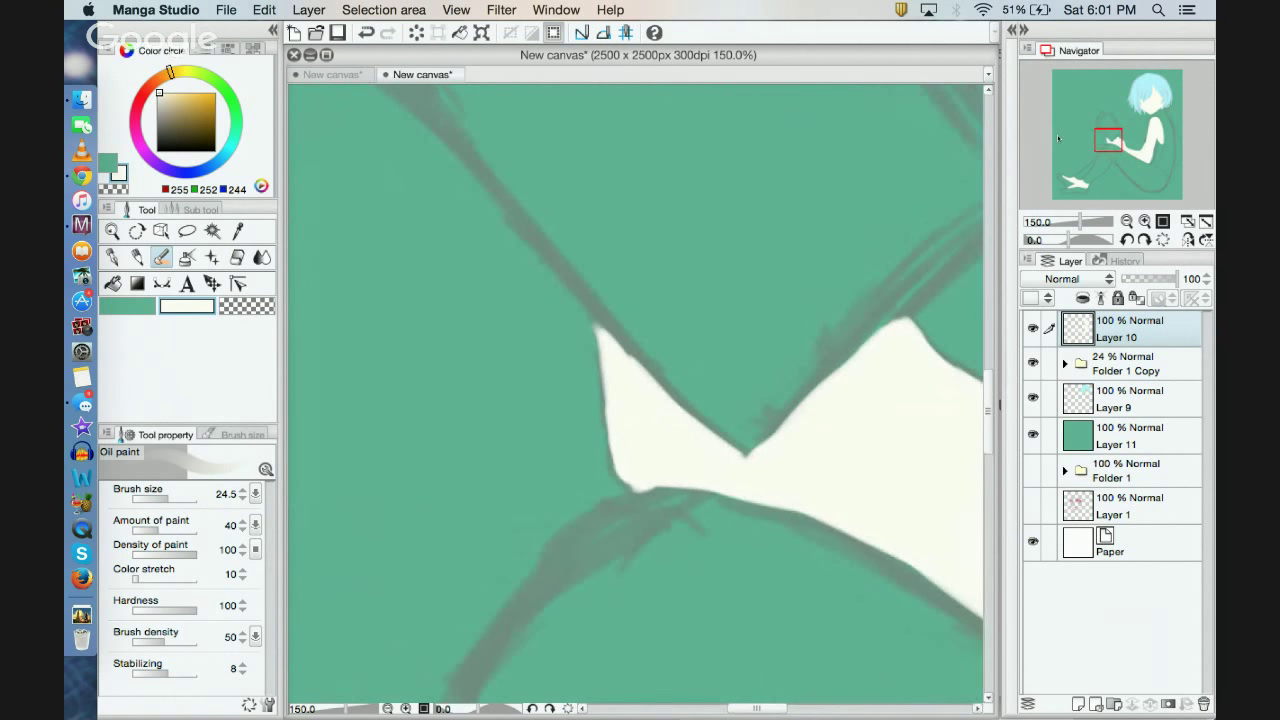
pyautogui.click(233, 301)
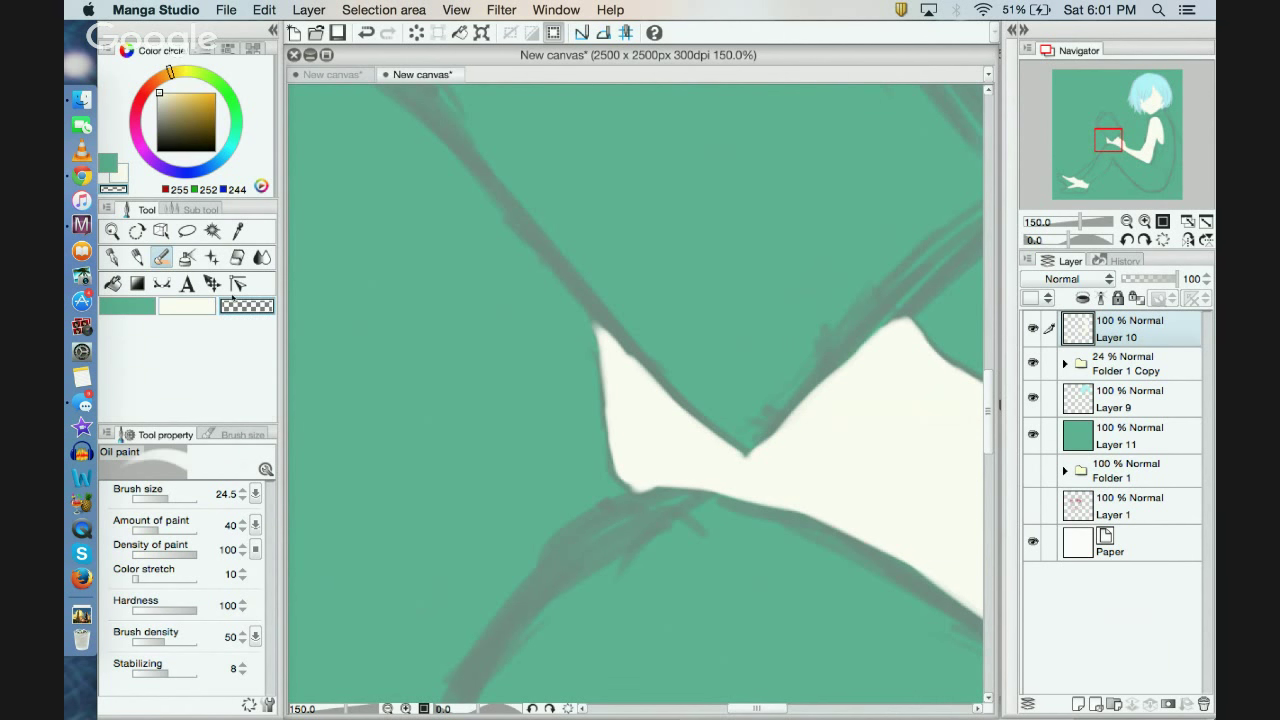
pyautogui.moveTo(612, 494); pyautogui.dragTo(672, 502)
pyautogui.click(181, 307)
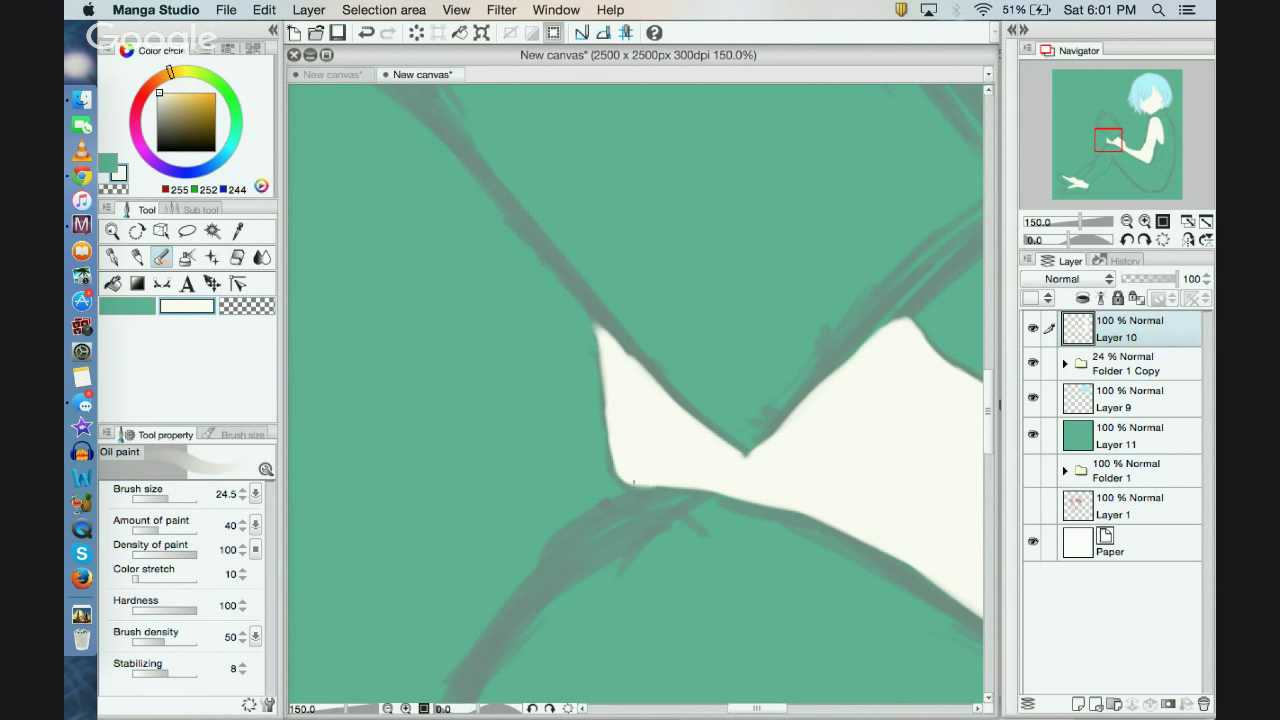
pyautogui.moveTo(656, 483)
pyautogui.mouseDown()
pyautogui.moveTo(629, 478)
pyautogui.moveTo(606, 436)
pyautogui.moveTo(586, 312)
pyautogui.moveTo(629, 372)
pyautogui.mouseUp()
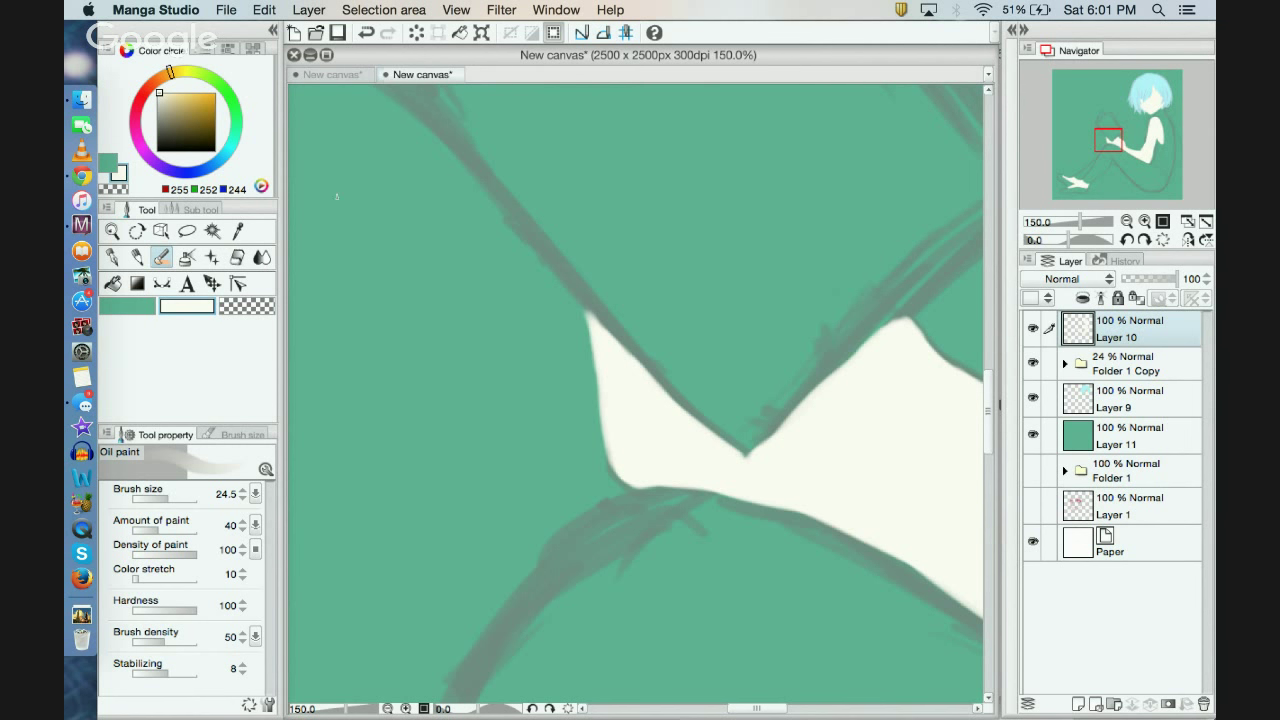
# Step: Trim the hand's upper edges along the book's corner with the transparent colour to clean up the V-shaped notch
pyautogui.press('c')
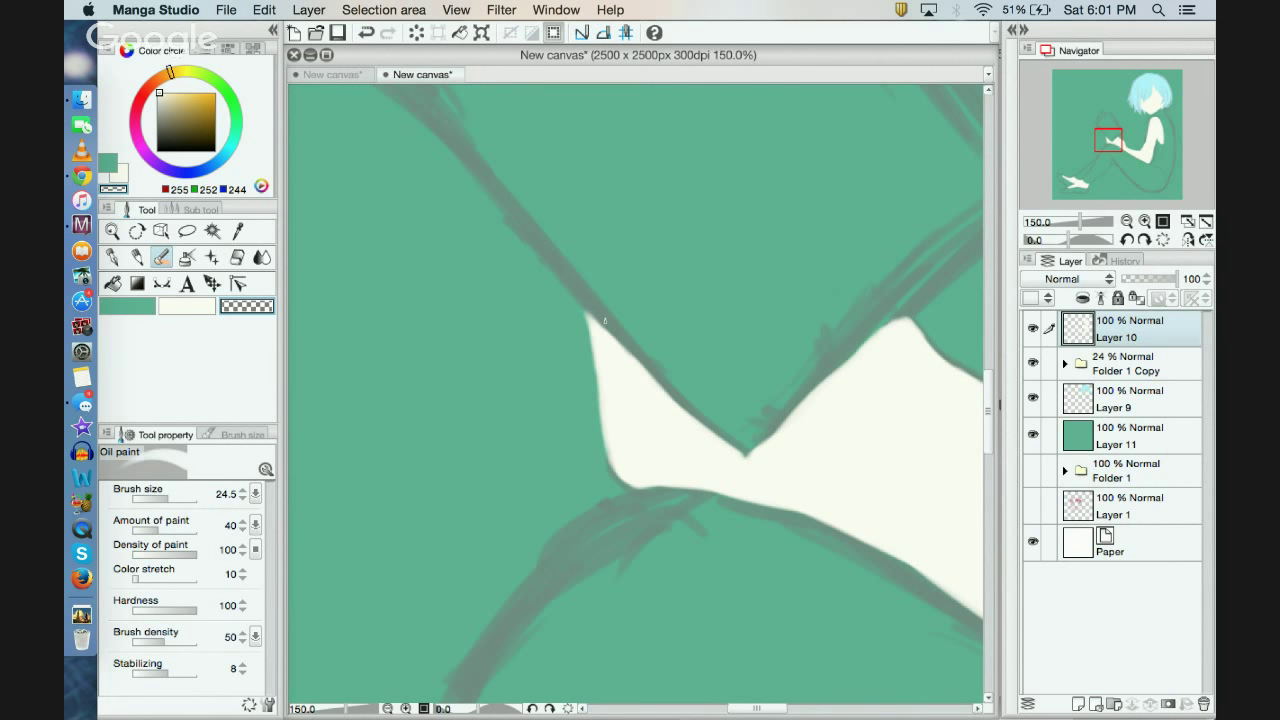
pyautogui.click(1112, 138)
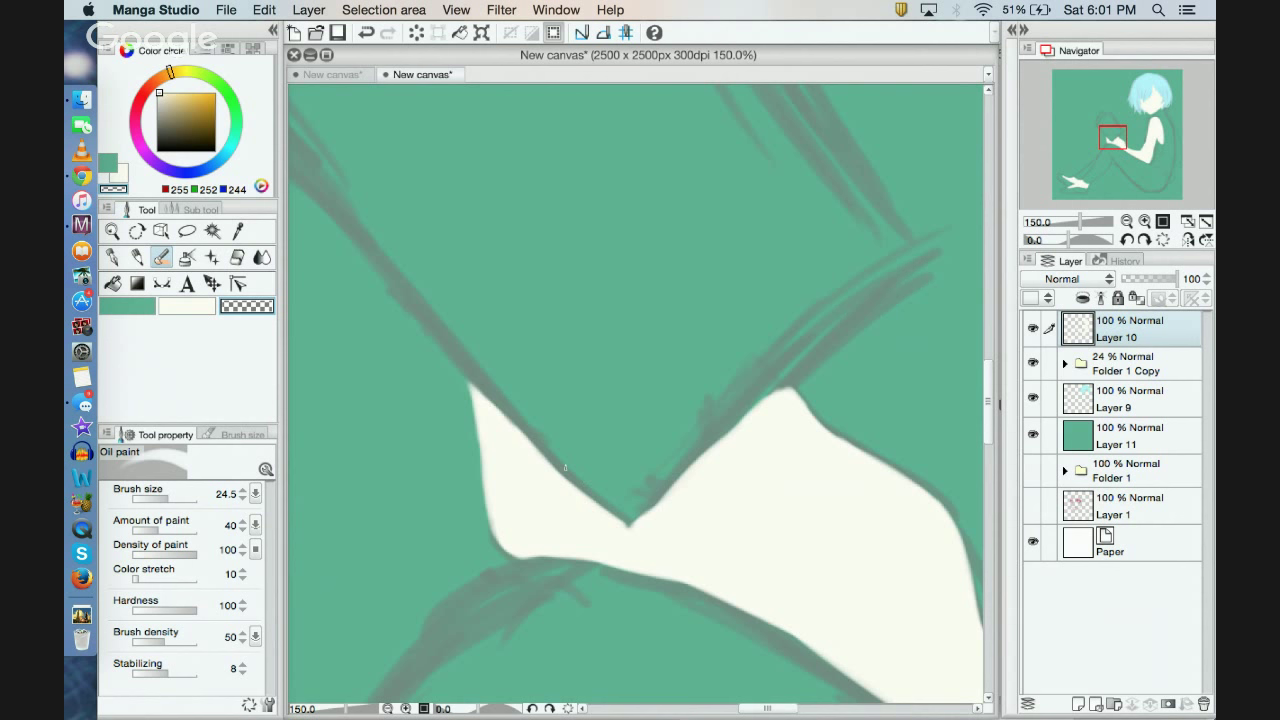
pyautogui.moveTo(565, 468)
pyautogui.mouseDown()
pyautogui.moveTo(622, 518)
pyautogui.moveTo(673, 484)
pyautogui.moveTo(632, 524)
pyautogui.mouseUp()
pyautogui.moveTo(672, 487); pyautogui.dragTo(709, 450)
pyautogui.moveTo(772, 394); pyautogui.dragTo(704, 456)
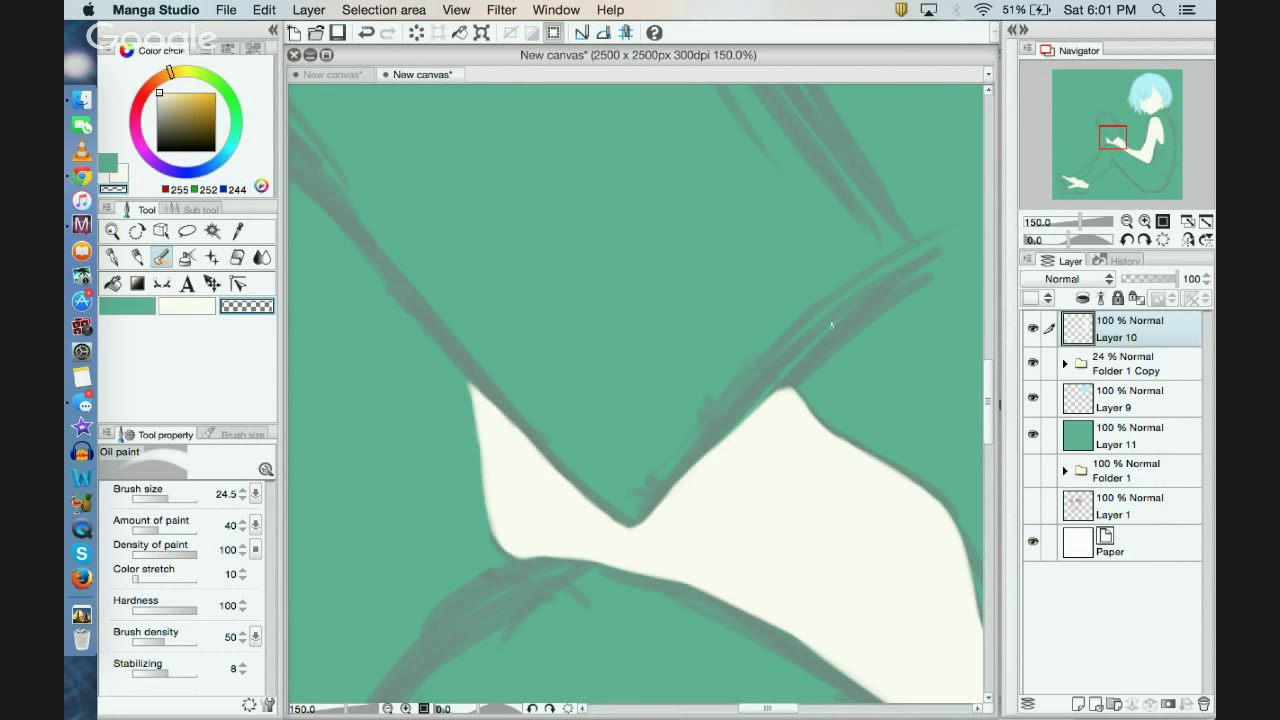
pyautogui.moveTo(641, 494); pyautogui.dragTo(733, 415)
# Step: Round the hand's peak beside the book in cream and trim its book-side edge with the transparent colour
pyautogui.press('c')
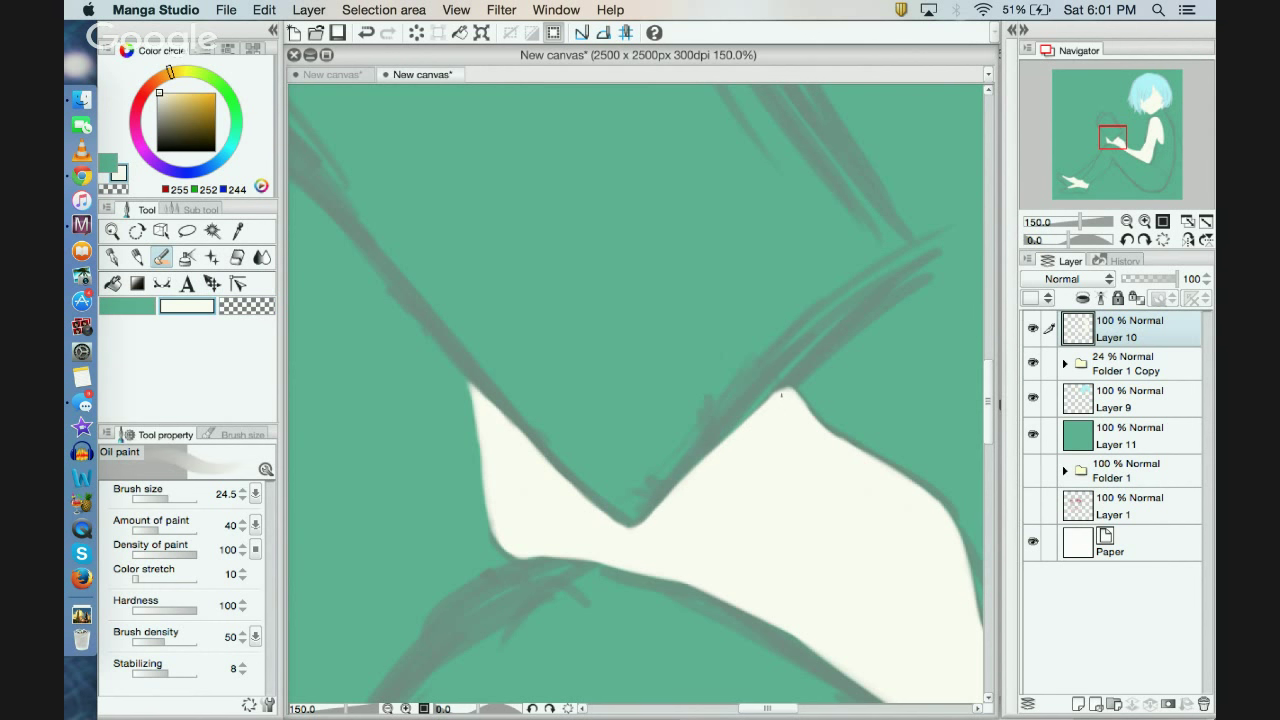
pyautogui.moveTo(781, 395); pyautogui.dragTo(848, 451)
pyautogui.press('c')
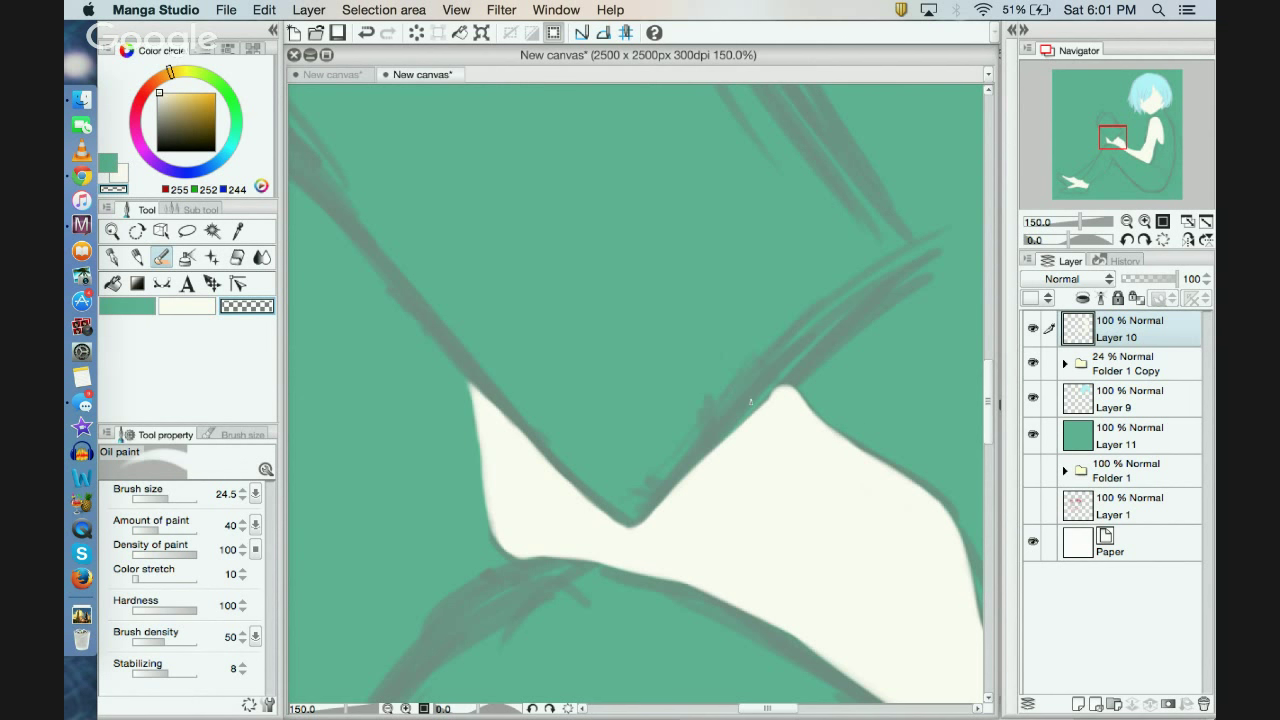
pyautogui.moveTo(751, 402); pyautogui.dragTo(797, 352)
# Step: Move Layer 10 back below Folder 1 Copy and zoom out to 50% on the head and shoulder
pyautogui.moveTo(1112, 140); pyautogui.dragTo(1157, 105)
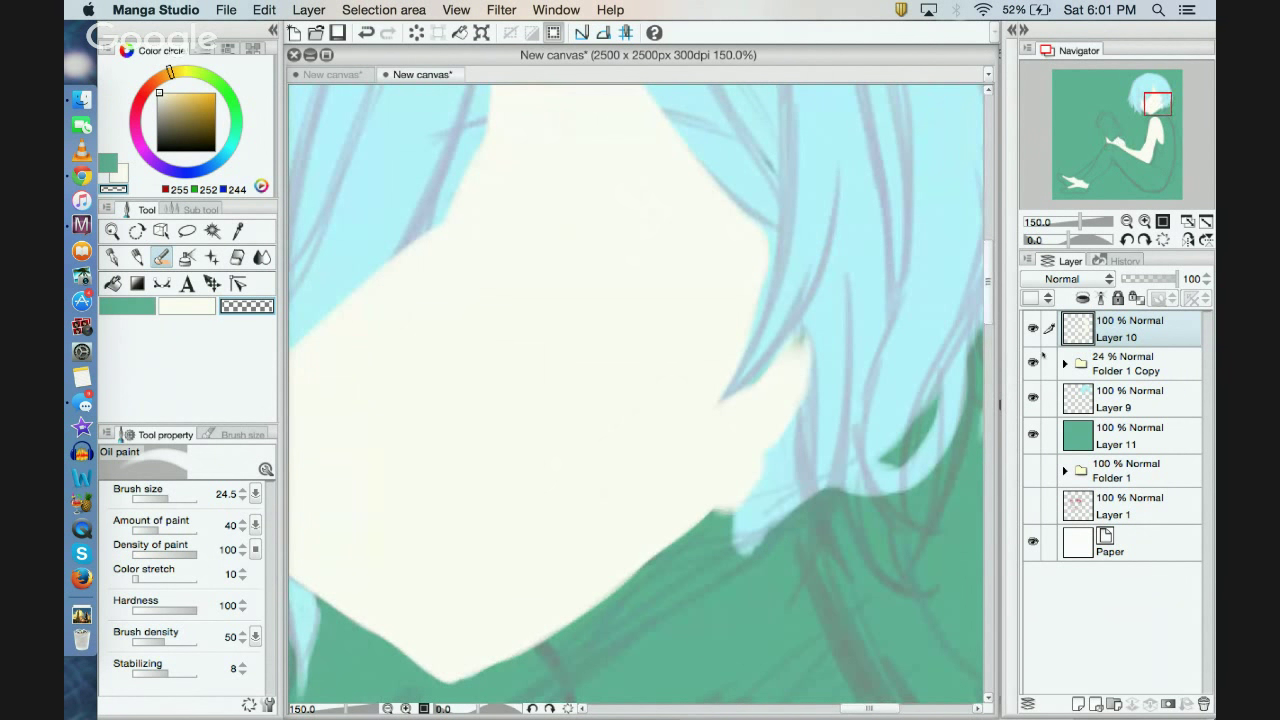
pyautogui.moveTo(1093, 322)
pyautogui.mouseDown()
pyautogui.moveTo(1101, 382)
pyautogui.moveTo(1103, 355)
pyautogui.mouseUp()
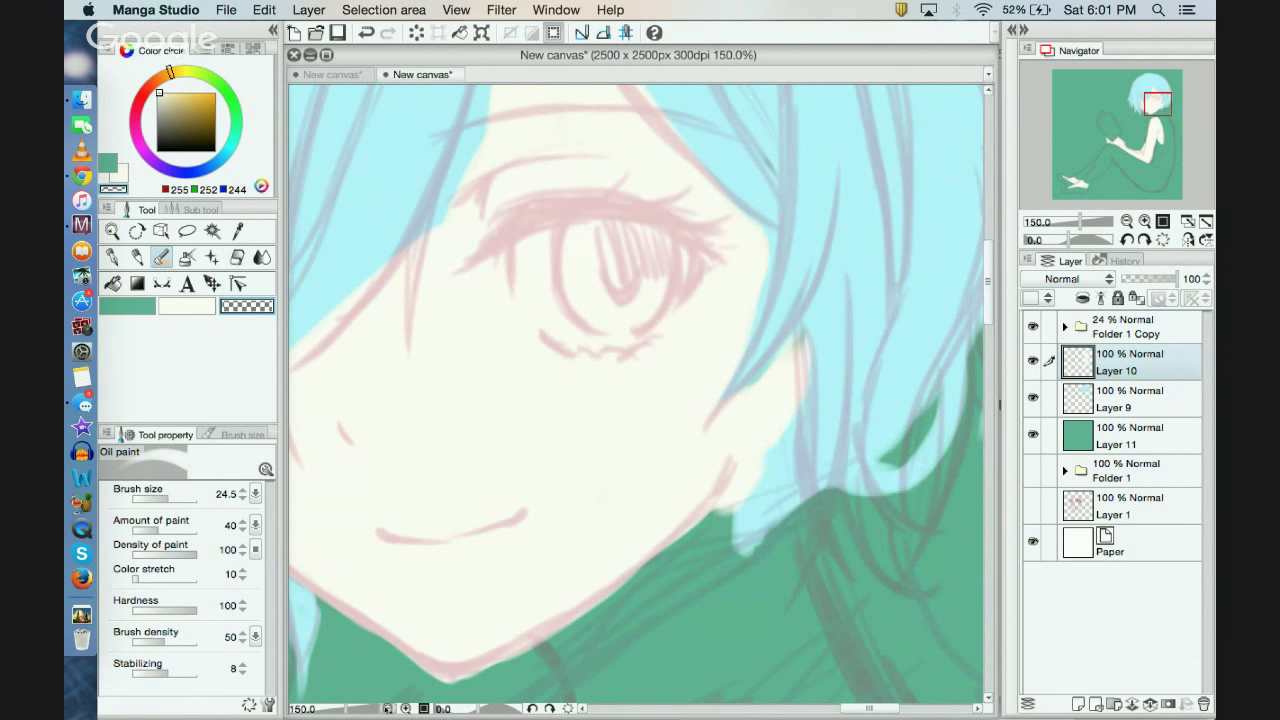
pyautogui.click(388, 708)
pyautogui.click(388, 708)
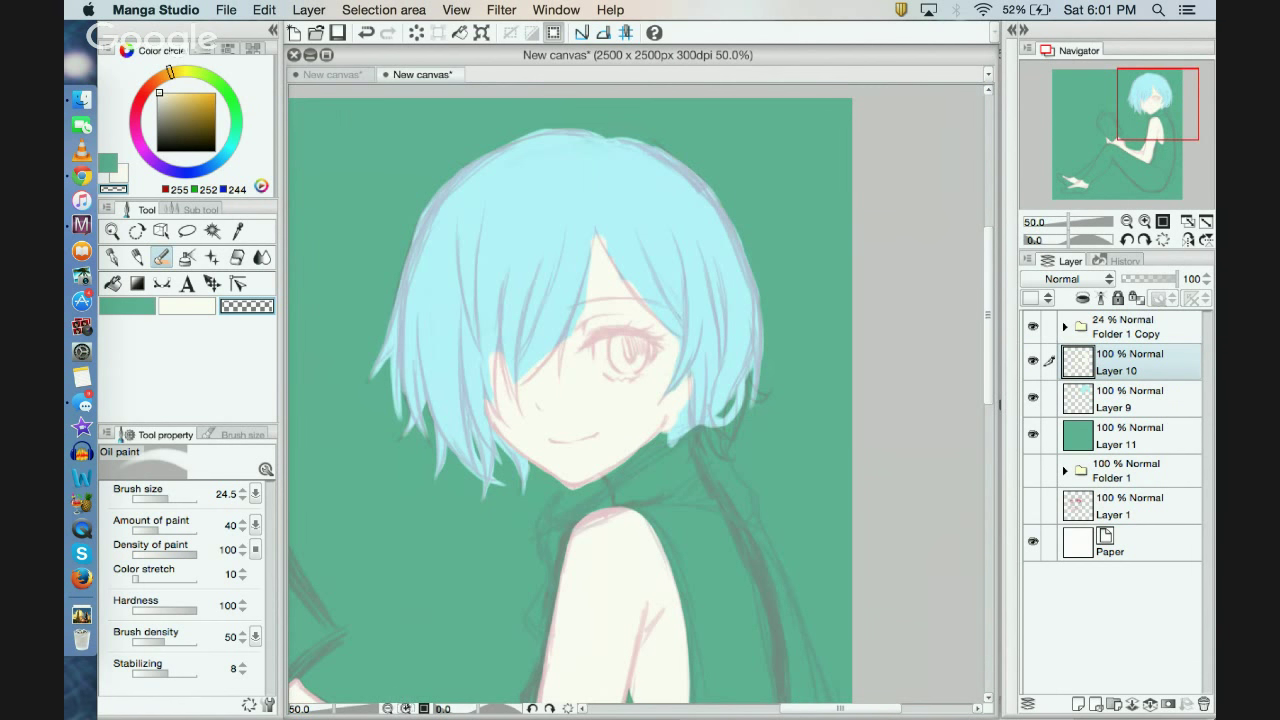
# Step: Move the hair's Layer 9 above Layer 10 and sample the hair's light blue as the main colour
pyautogui.click(406, 708)
pyautogui.click(406, 708)
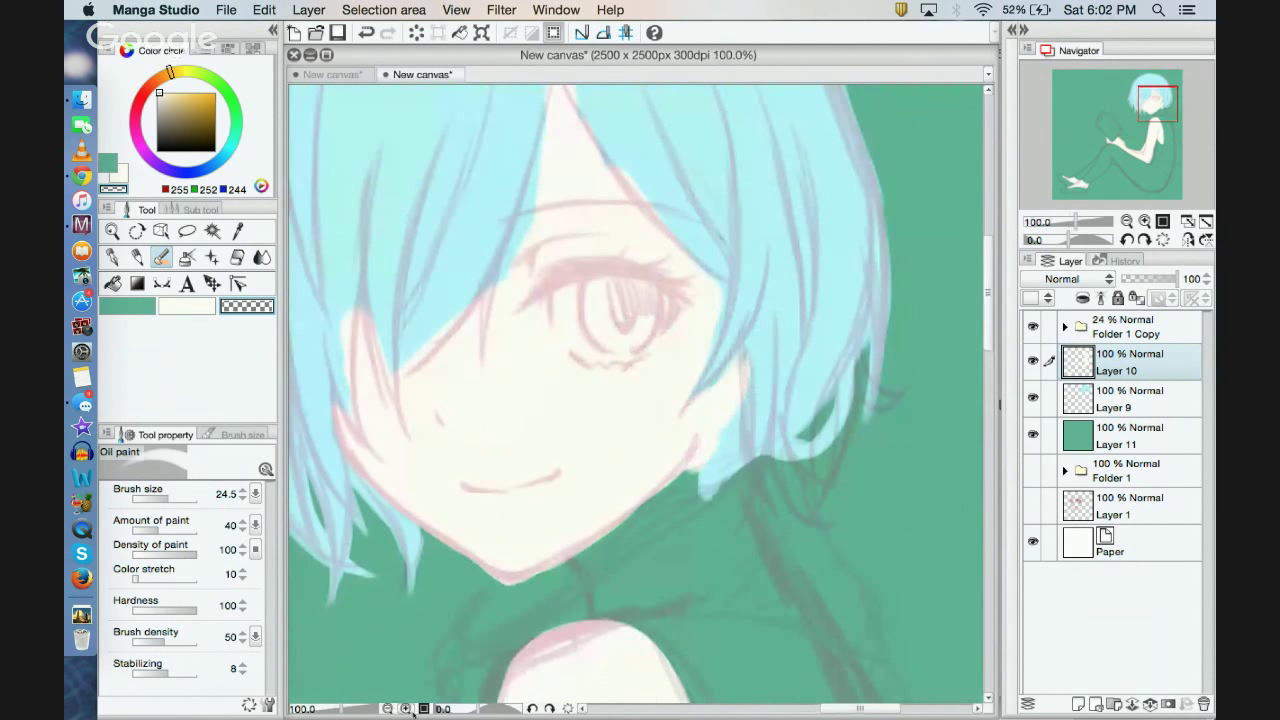
pyautogui.moveTo(1158, 392); pyautogui.dragTo(1152, 350)
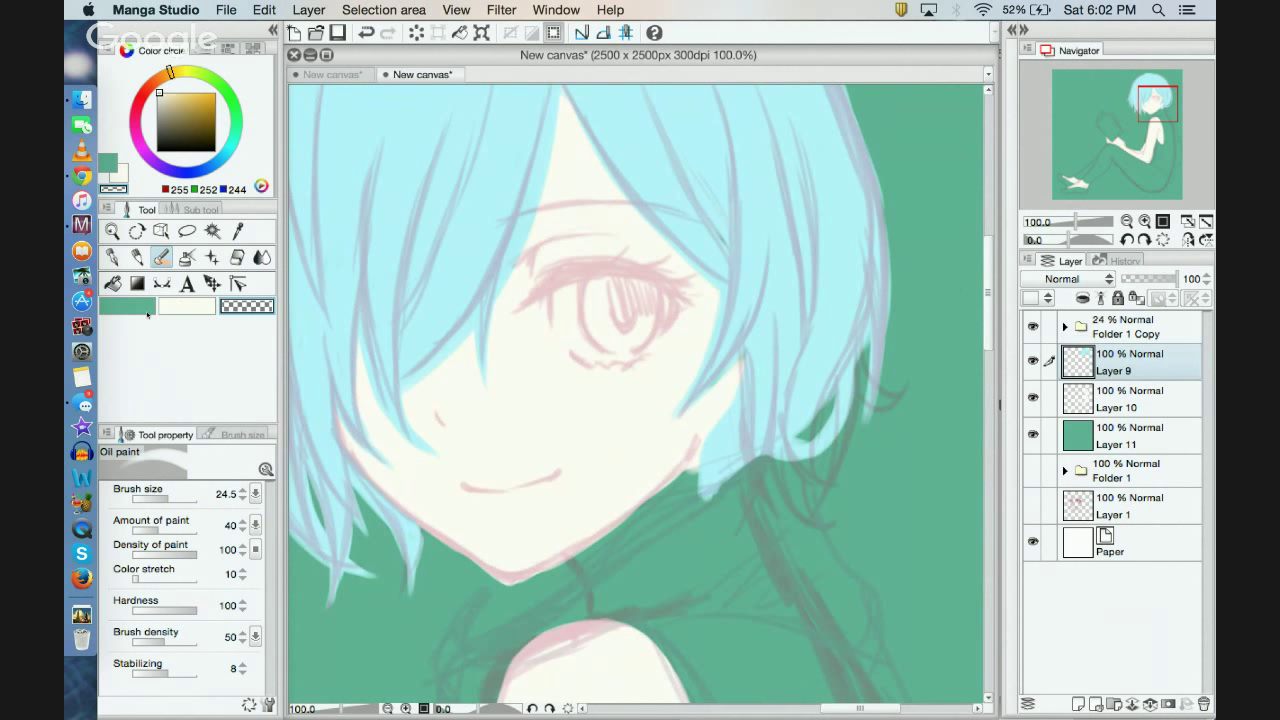
pyautogui.keyDown('alt'); pyautogui.click(404, 171); pyautogui.keyUp('alt')
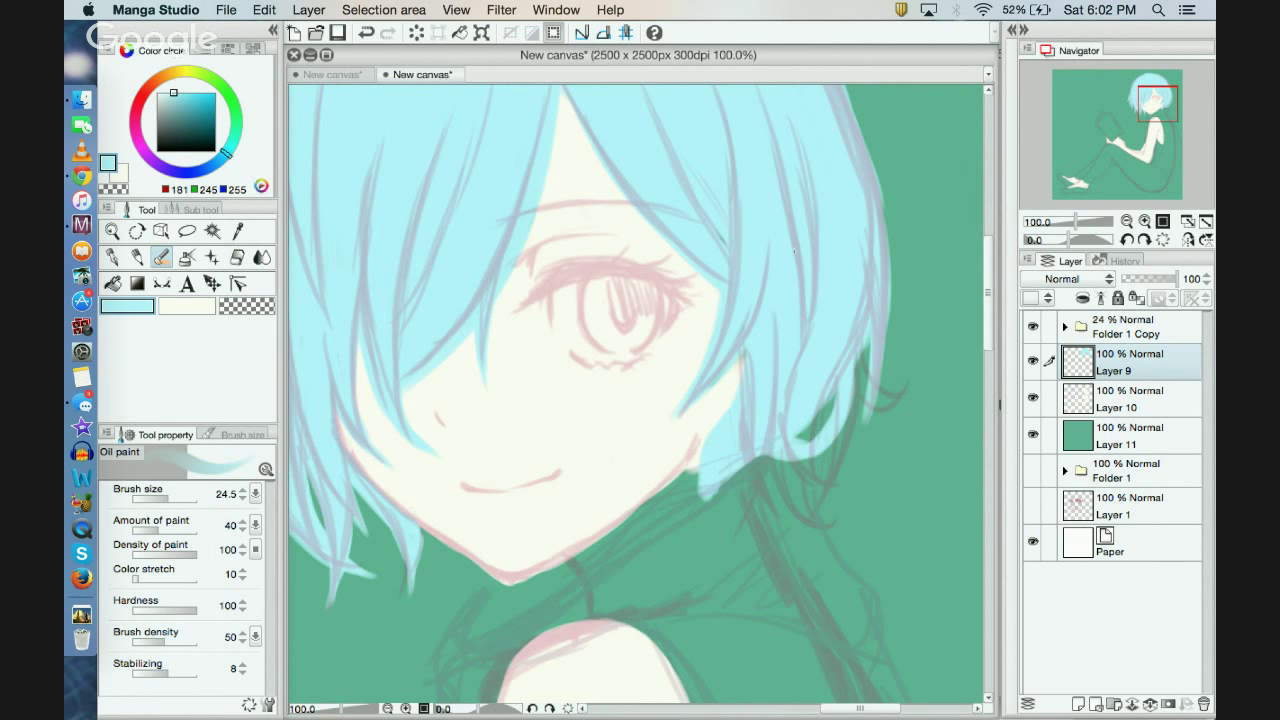
# Step: Check the flat colours of the hair, face and shoulder with Folder 1 Copy briefly hidden
pyautogui.moveTo(1163, 109); pyautogui.dragTo(1149, 95)
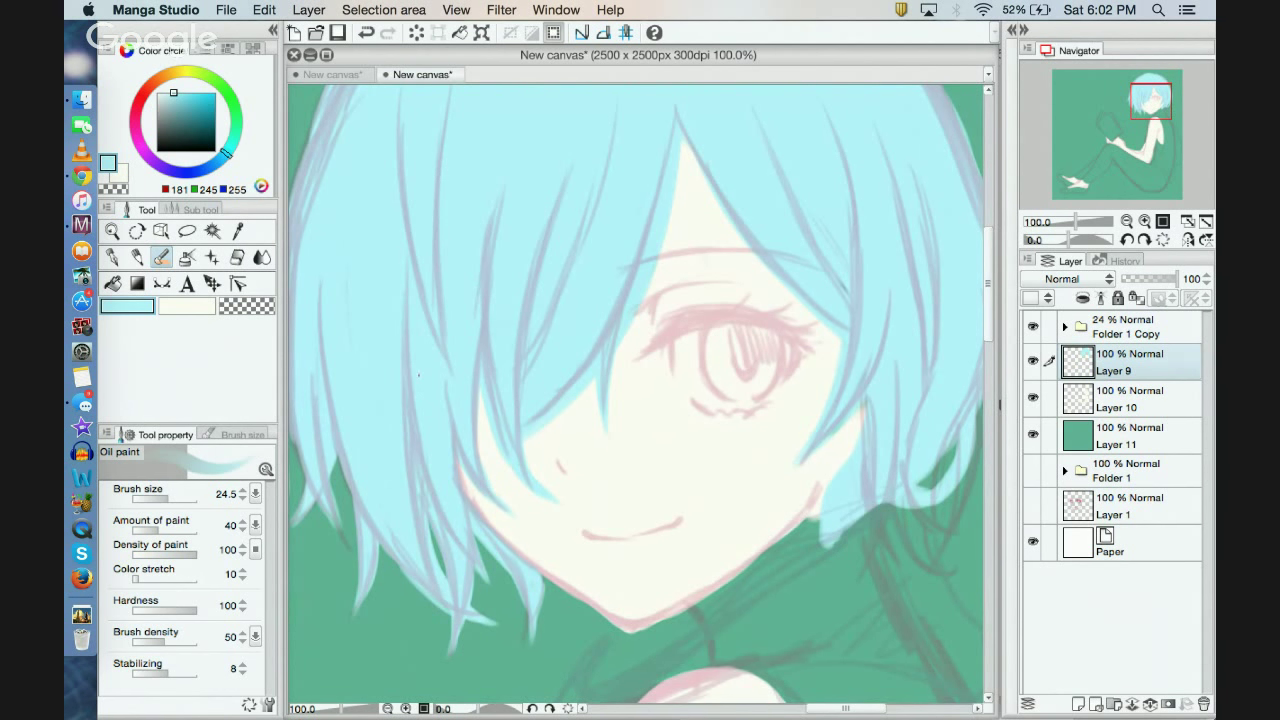
pyautogui.moveTo(1151, 106)
pyautogui.mouseDown()
pyautogui.moveTo(1163, 135)
pyautogui.moveTo(1156, 123)
pyautogui.mouseUp()
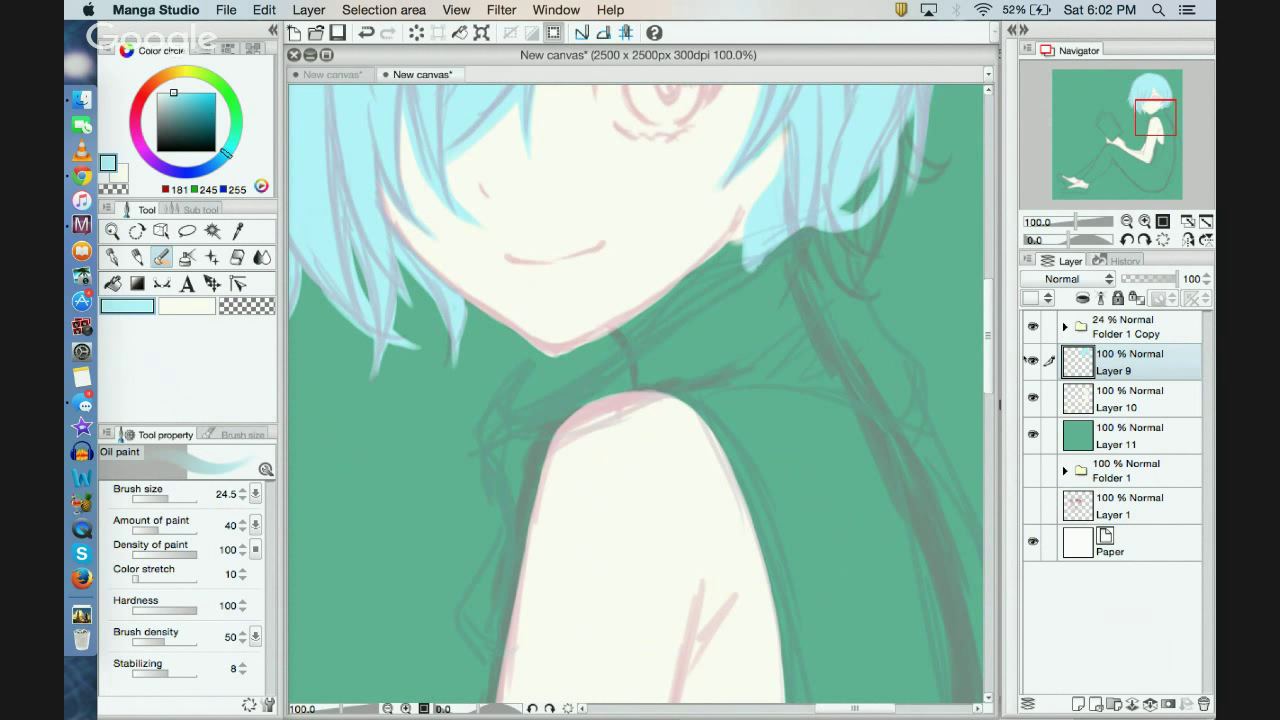
pyautogui.click(1033, 326)
pyautogui.click(1033, 326)
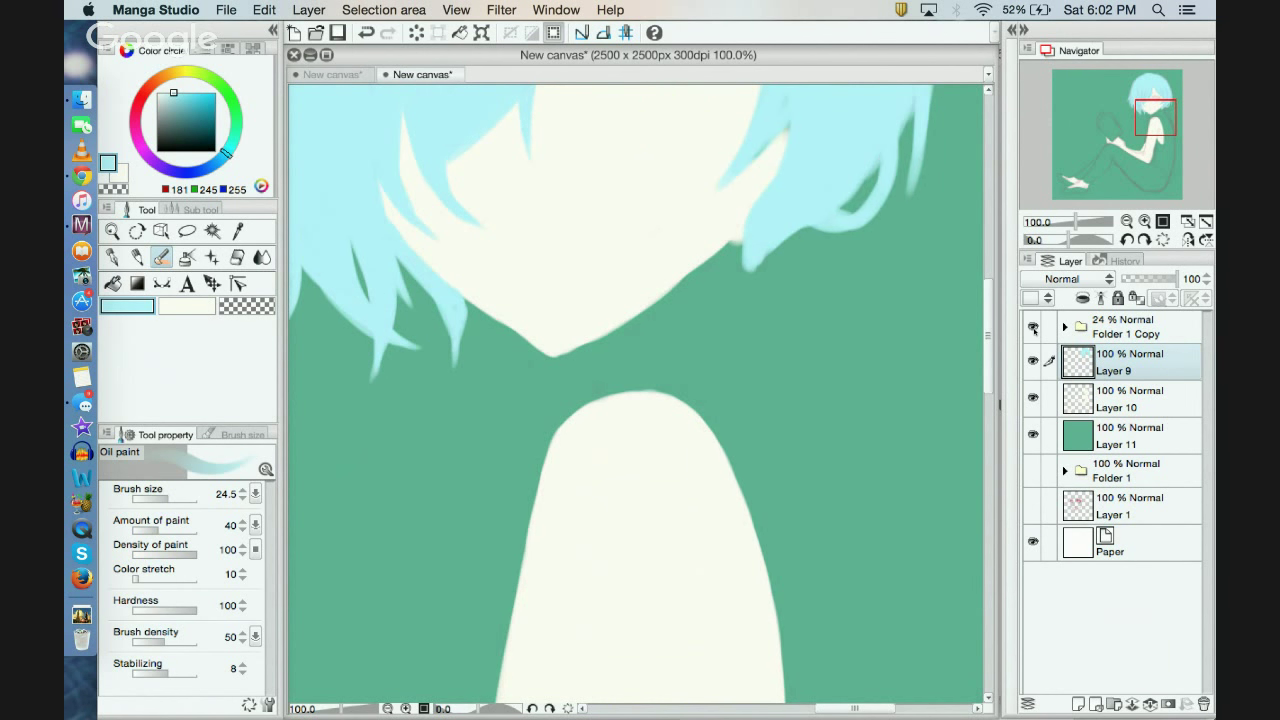
# Step: On Layer 10, trim the cream face colour along the jawline and under the chin with the transparent colour
pyautogui.click(1130, 399)
pyautogui.click(201, 307)
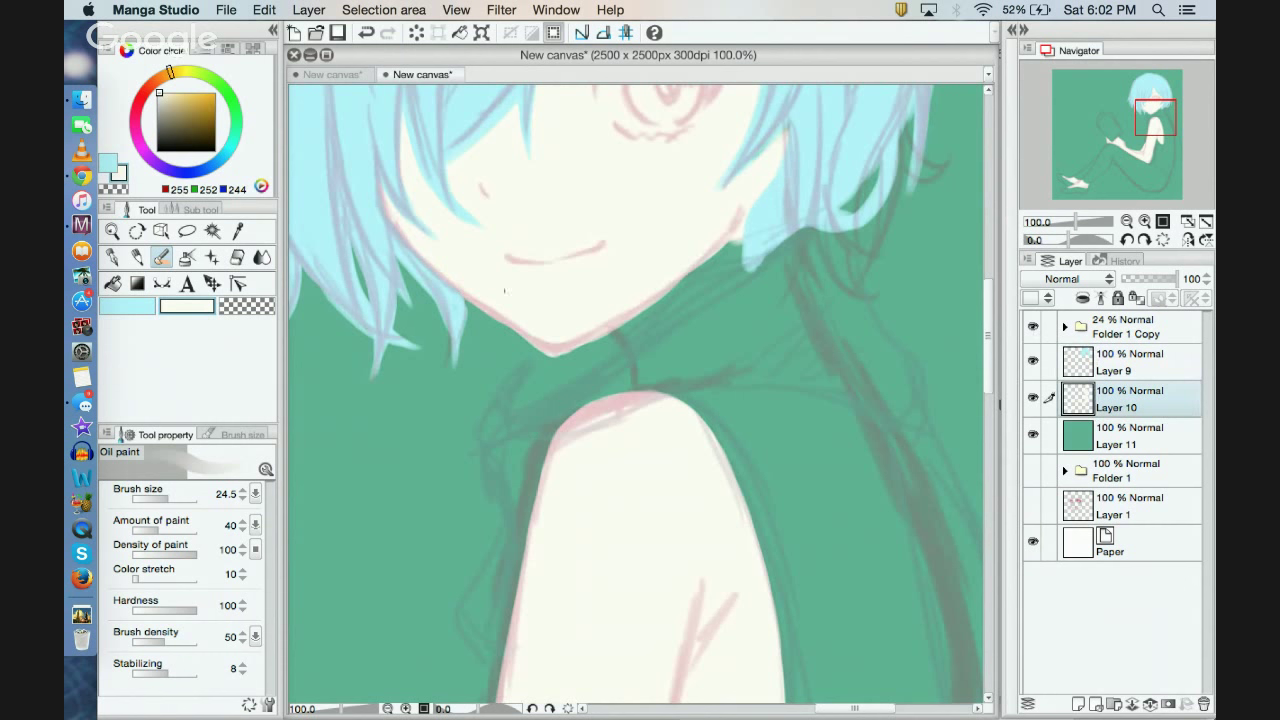
pyautogui.moveTo(525, 351)
pyautogui.mouseDown()
pyautogui.moveTo(562, 363)
pyautogui.moveTo(687, 289)
pyautogui.mouseUp()
pyautogui.click(366, 32)
pyautogui.click(245, 306)
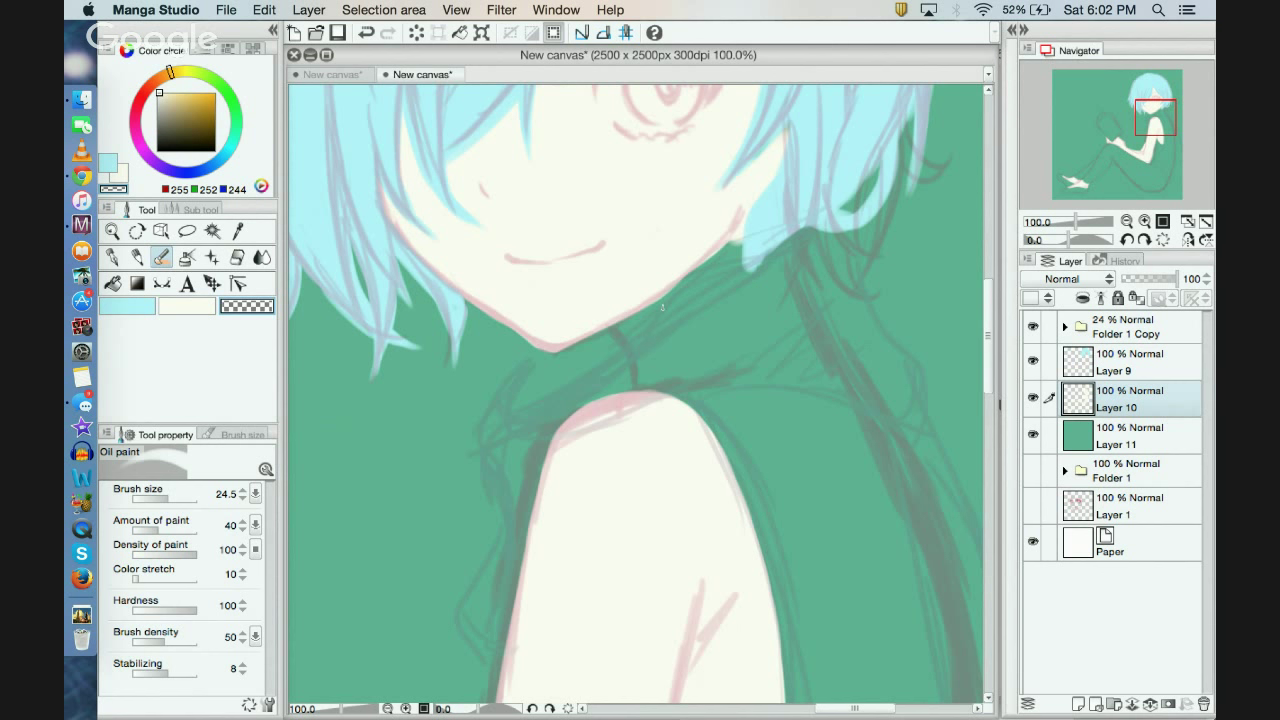
pyautogui.moveTo(622, 318); pyautogui.dragTo(668, 293)
pyautogui.moveTo(544, 348); pyautogui.dragTo(517, 335)
pyautogui.moveTo(594, 351); pyautogui.dragTo(542, 364)
pyautogui.moveTo(464, 307); pyautogui.dragTo(505, 334)
pyautogui.moveTo(445, 297); pyautogui.dragTo(540, 352)
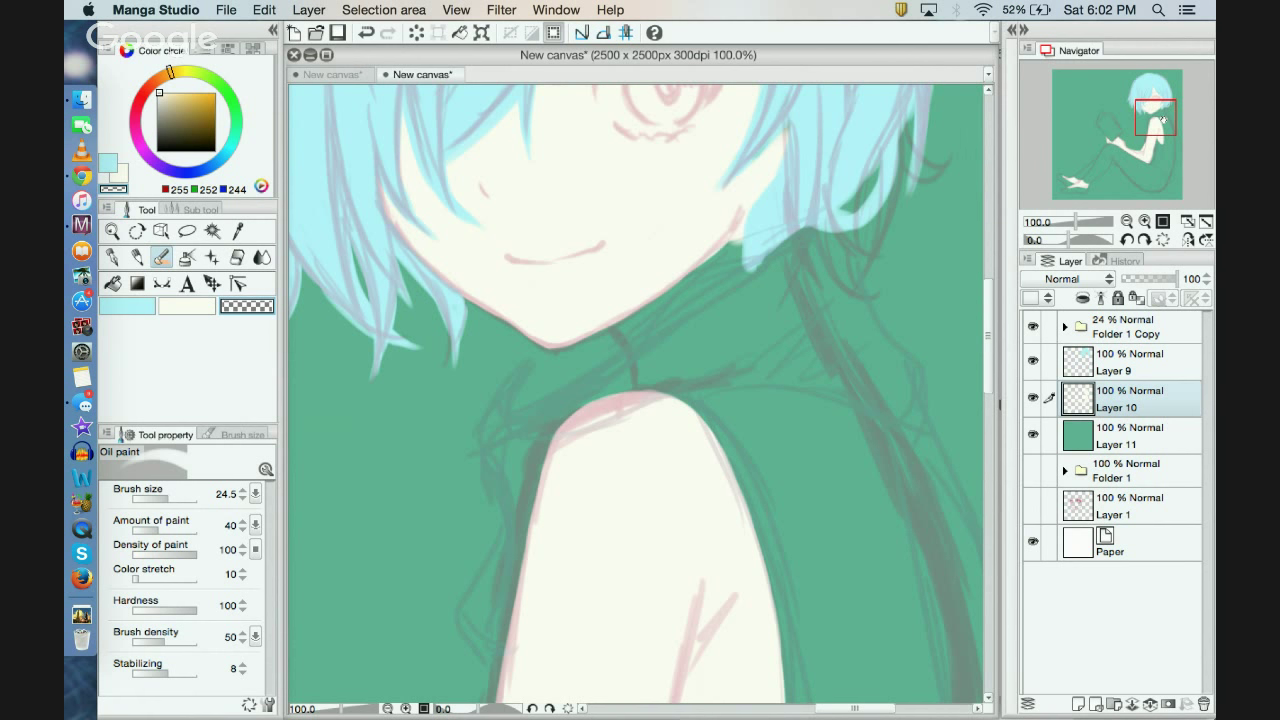
# Step: Hide the green background on Layer 11 and show most of the figure at 33.3% zoom
pyautogui.moveTo(1162, 121); pyautogui.dragTo(1161, 124)
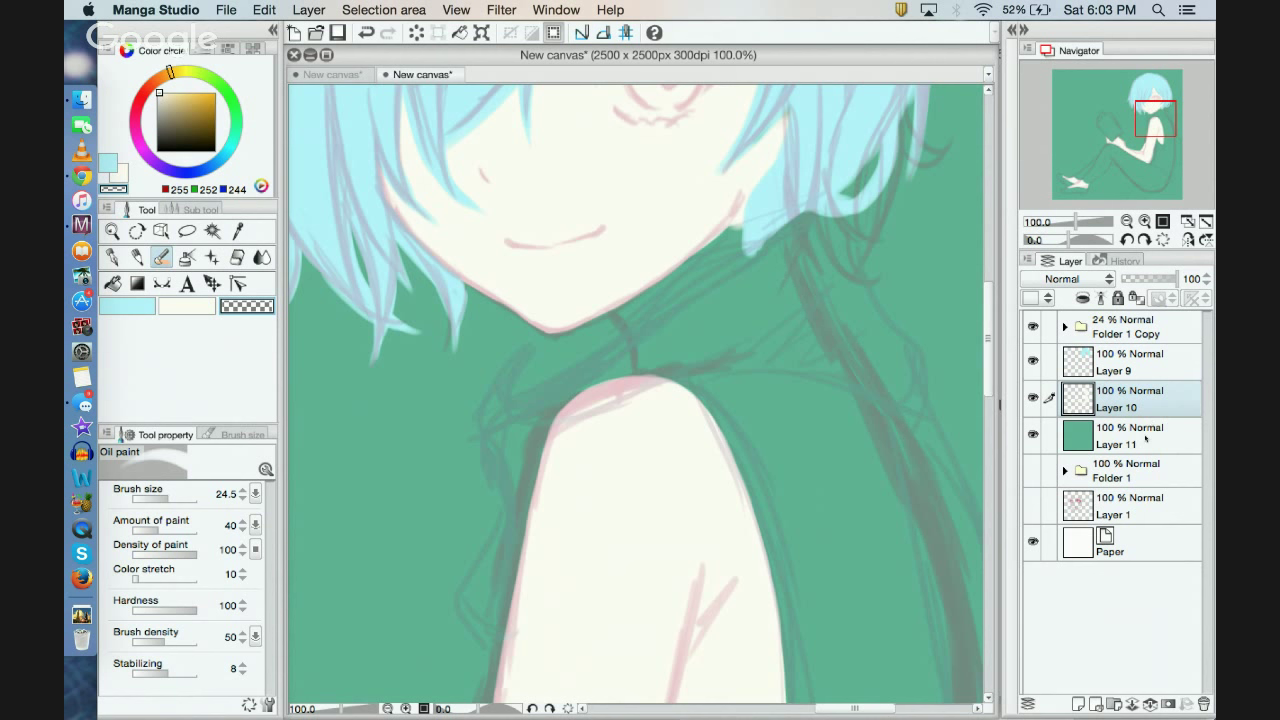
pyautogui.click(1148, 437)
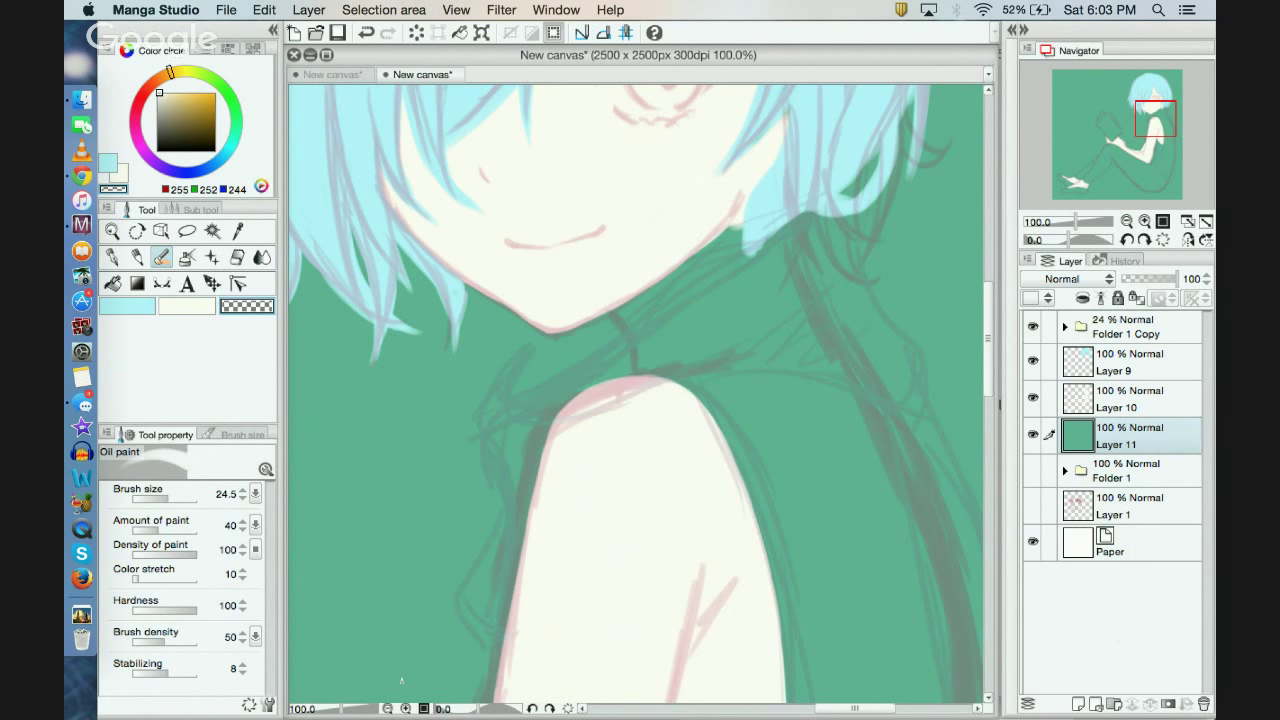
pyautogui.click(387, 708)
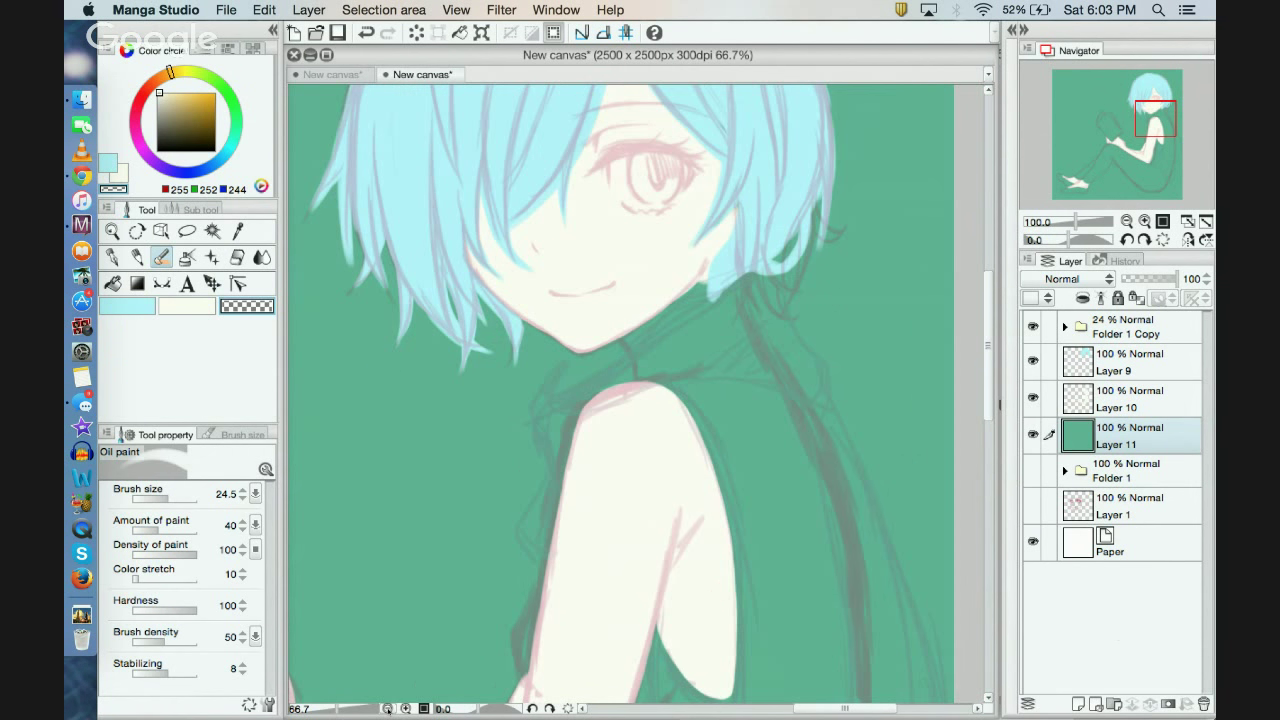
pyautogui.click(387, 708)
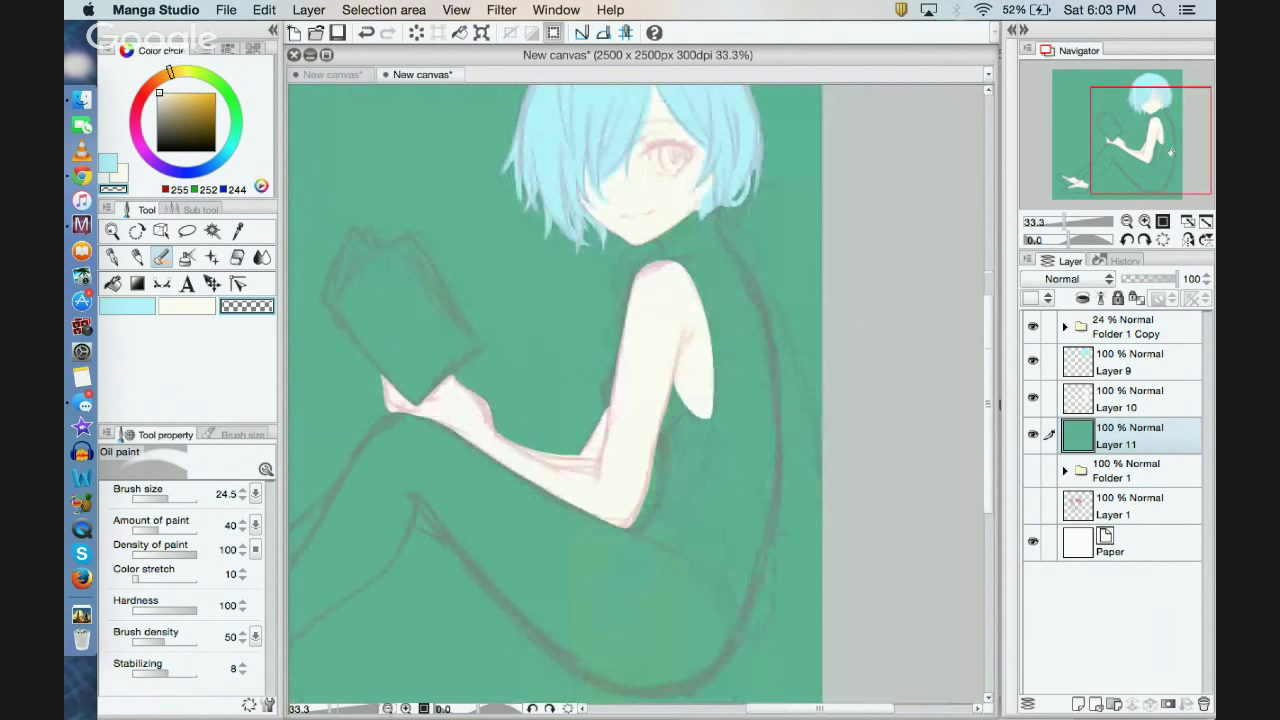
pyautogui.click(1032, 434)
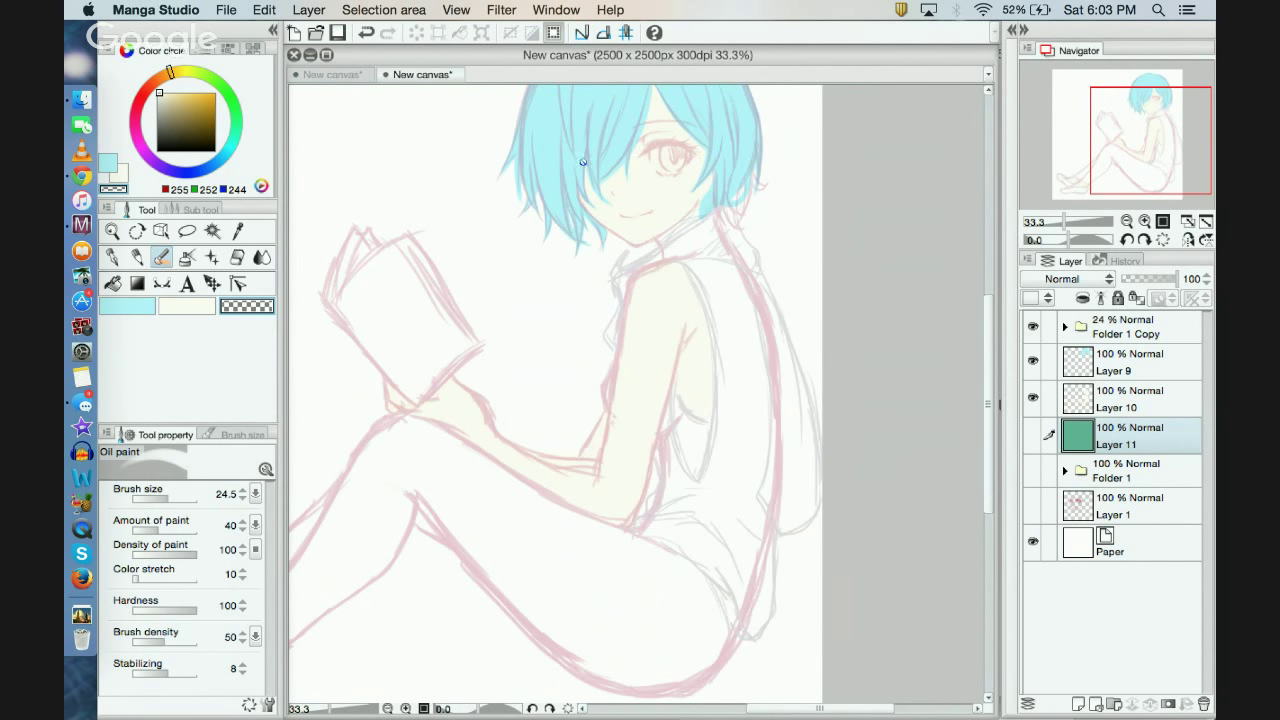
pyautogui.moveTo(1166, 144); pyautogui.dragTo(1166, 144)
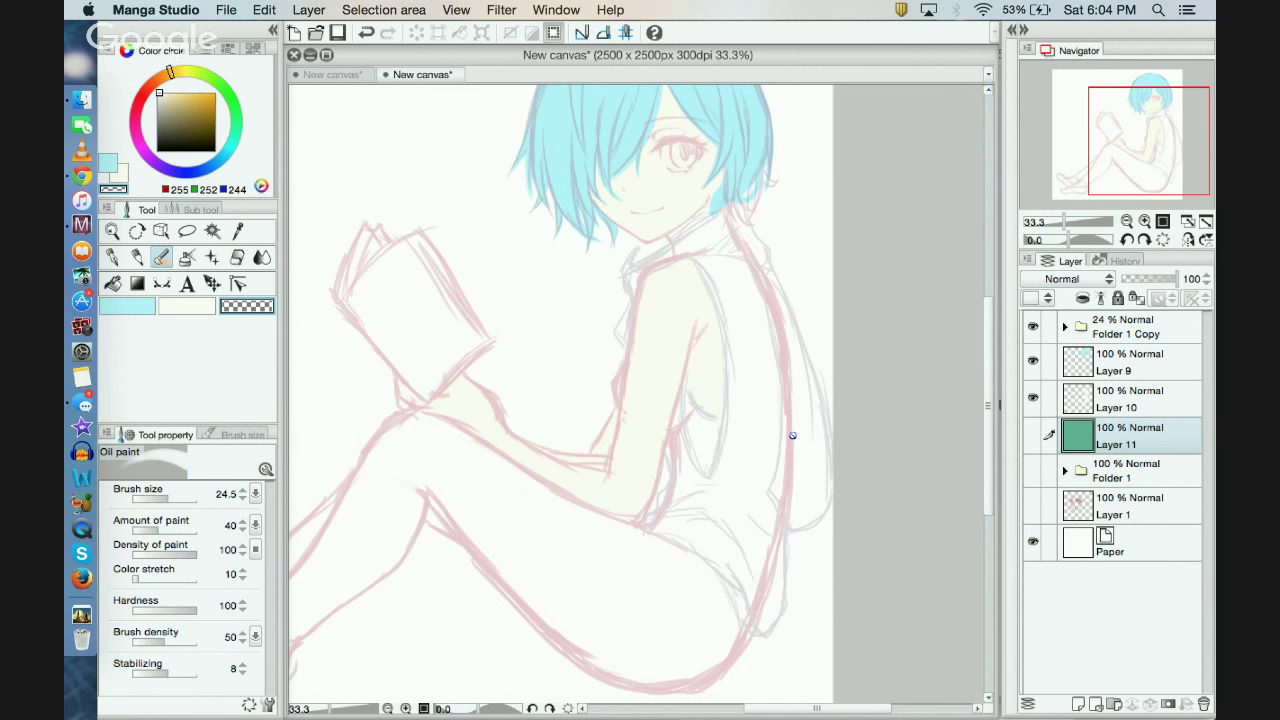
# Step: Add a new layer directly above Layer 11 and mix a muted red (RGB 216, 103, 108) as the sub colour
pyautogui.click(405, 708)
pyautogui.moveTo(1148, 152); pyautogui.dragTo(1161, 125)
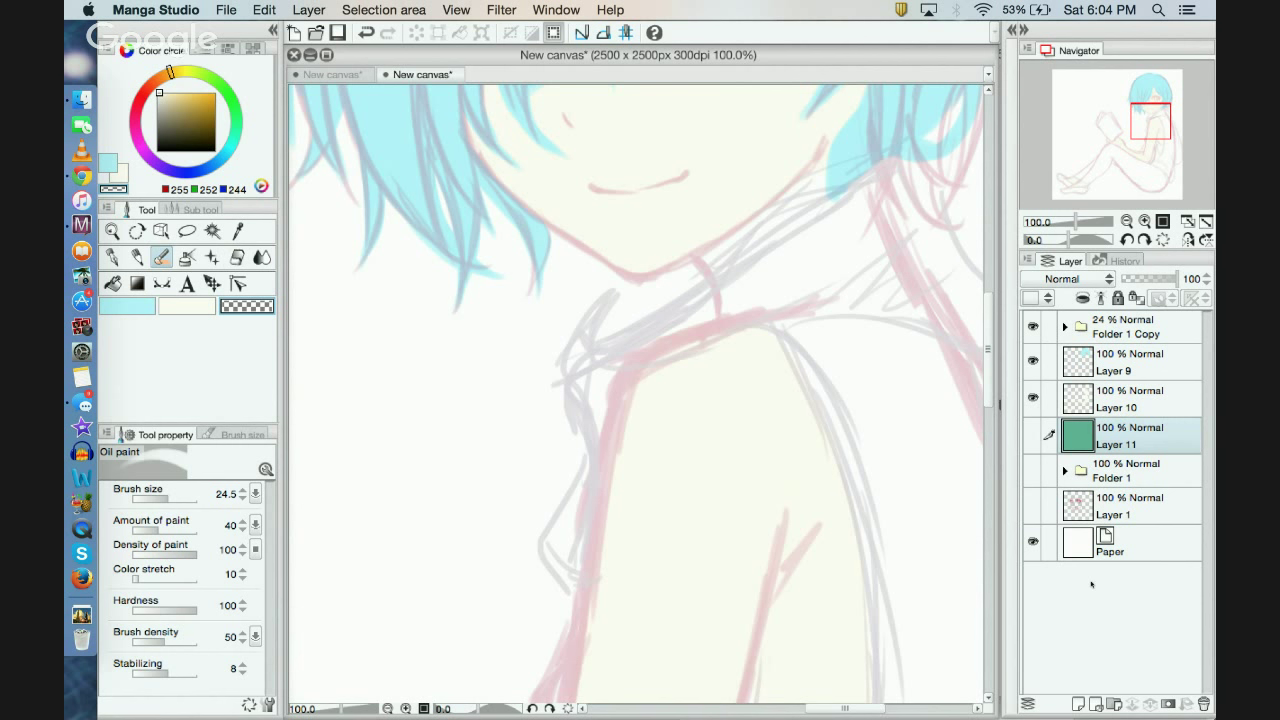
pyautogui.click(1078, 704)
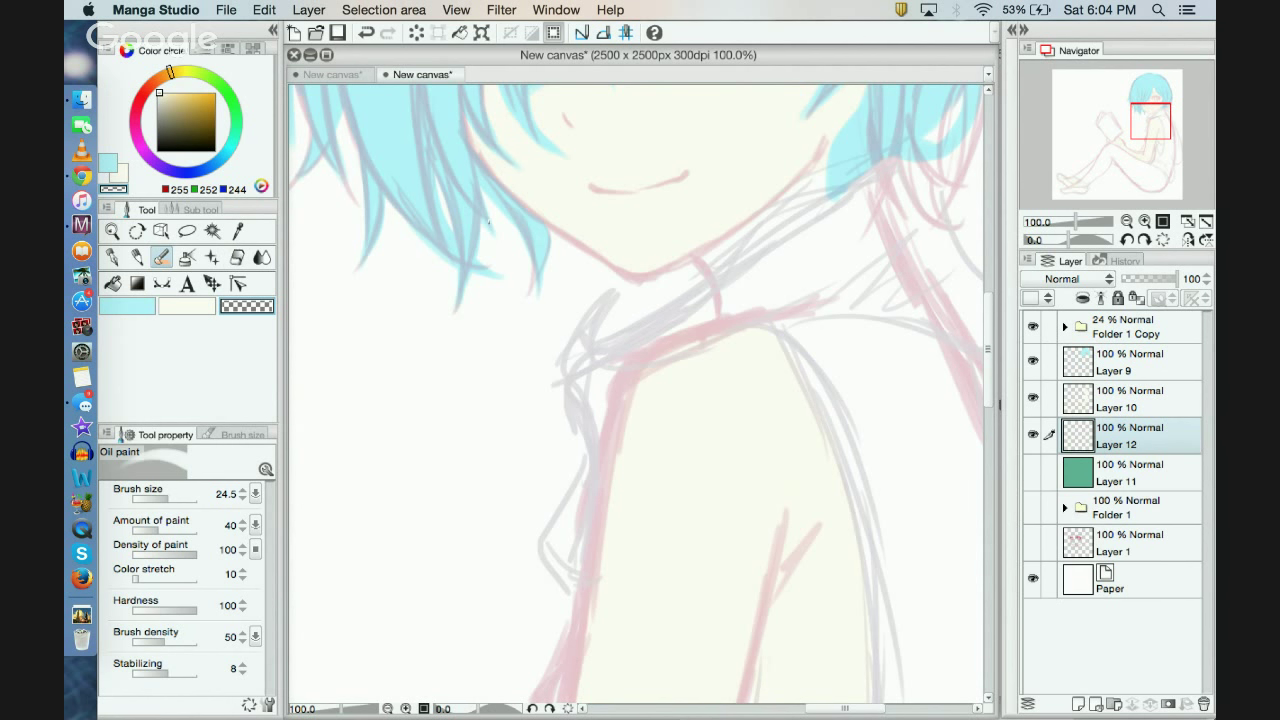
pyautogui.moveTo(148, 91)
pyautogui.mouseDown()
pyautogui.moveTo(137, 100)
pyautogui.moveTo(180, 105)
pyautogui.moveTo(192, 82)
pyautogui.mouseUp()
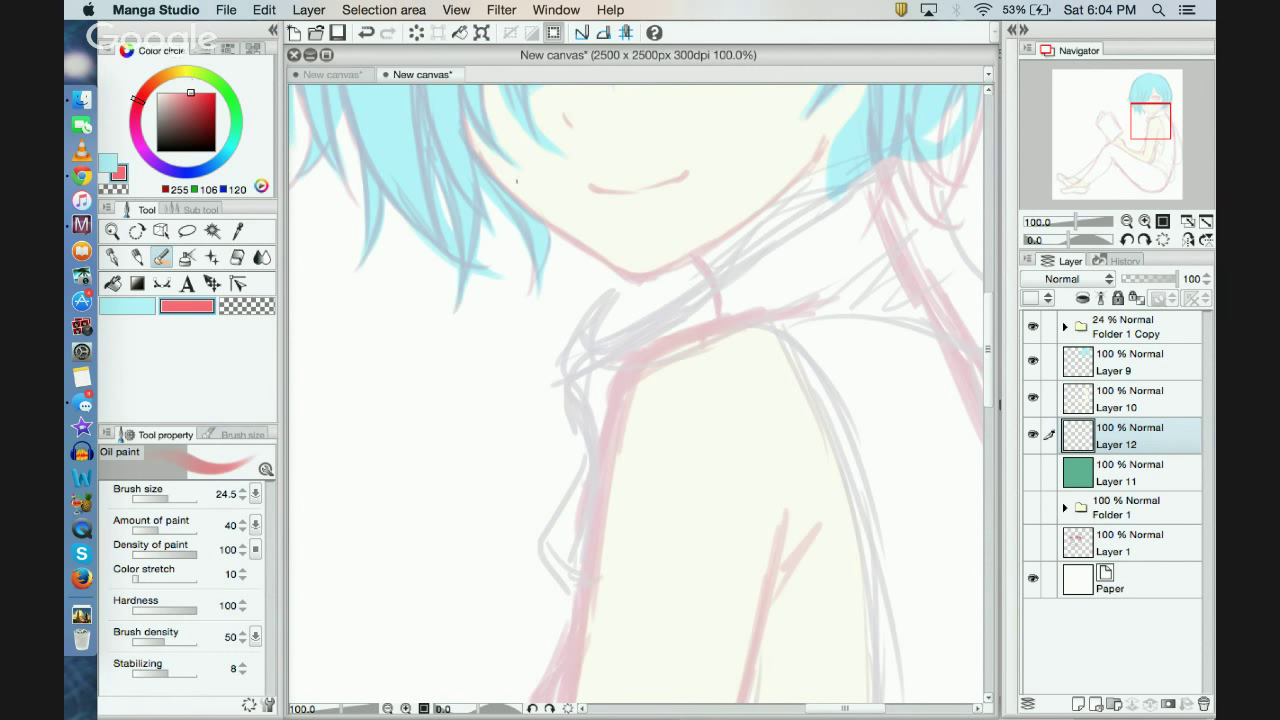
pyautogui.moveTo(186, 105); pyautogui.dragTo(198, 92)
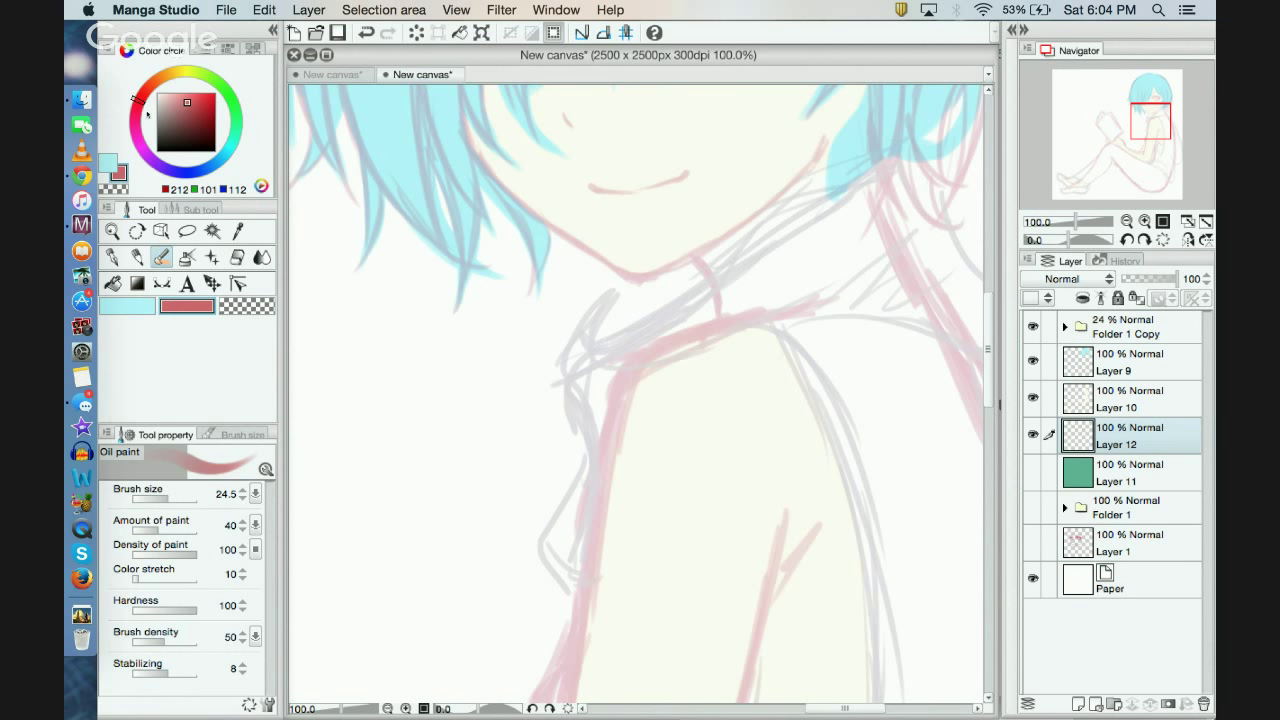
pyautogui.moveTo(137, 98); pyautogui.dragTo(143, 88)
pyautogui.moveTo(202, 118)
pyautogui.mouseDown()
pyautogui.moveTo(197, 101)
pyautogui.moveTo(144, 92)
pyautogui.moveTo(199, 104)
pyautogui.moveTo(186, 101)
pyautogui.mouseUp()
# Step: Paint the scarf's lower band over the shoulder and its hanging front end in muted red
pyautogui.moveTo(722, 308)
pyautogui.mouseDown()
pyautogui.moveTo(814, 263)
pyautogui.moveTo(726, 300)
pyautogui.moveTo(820, 250)
pyautogui.moveTo(822, 233)
pyautogui.moveTo(700, 315)
pyautogui.moveTo(759, 275)
pyautogui.mouseUp()
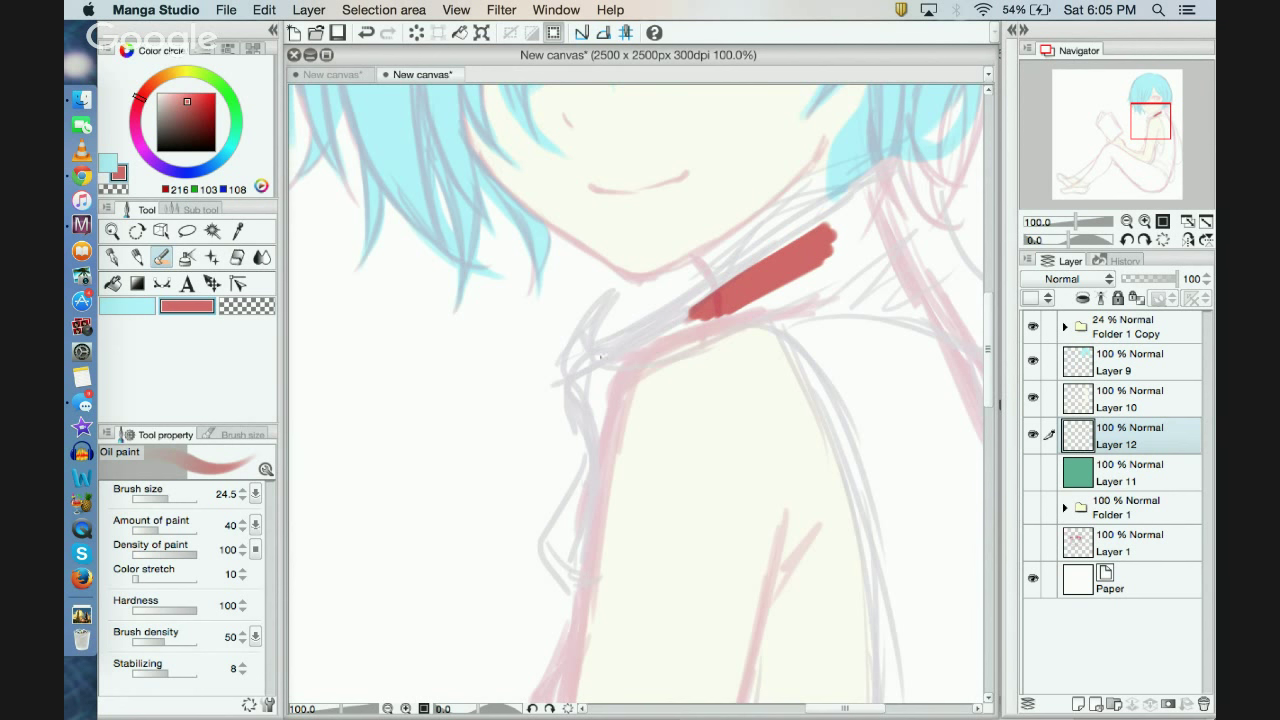
pyautogui.moveTo(600, 356)
pyautogui.mouseDown()
pyautogui.moveTo(650, 343)
pyautogui.moveTo(700, 300)
pyautogui.moveTo(630, 340)
pyautogui.moveTo(697, 303)
pyautogui.mouseUp()
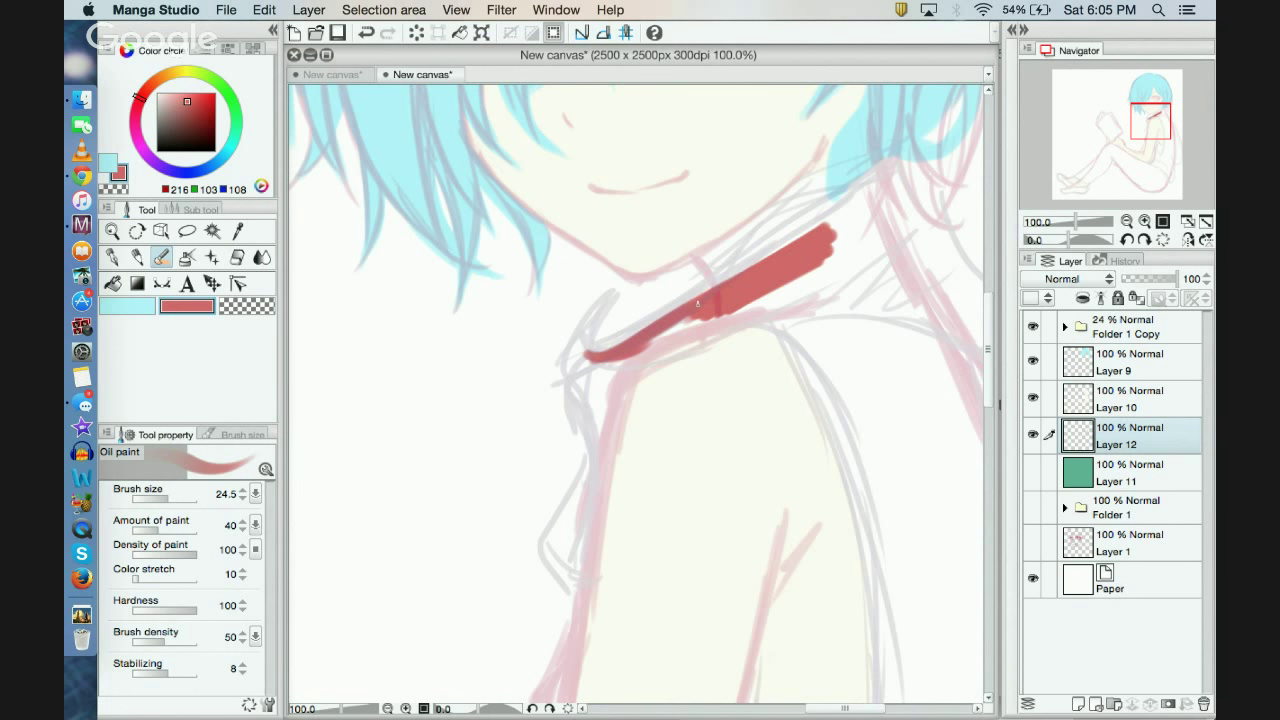
pyautogui.moveTo(627, 362)
pyautogui.mouseDown()
pyautogui.moveTo(822, 288)
pyautogui.moveTo(620, 367)
pyautogui.moveTo(588, 495)
pyautogui.moveTo(627, 387)
pyautogui.moveTo(600, 463)
pyautogui.mouseUp()
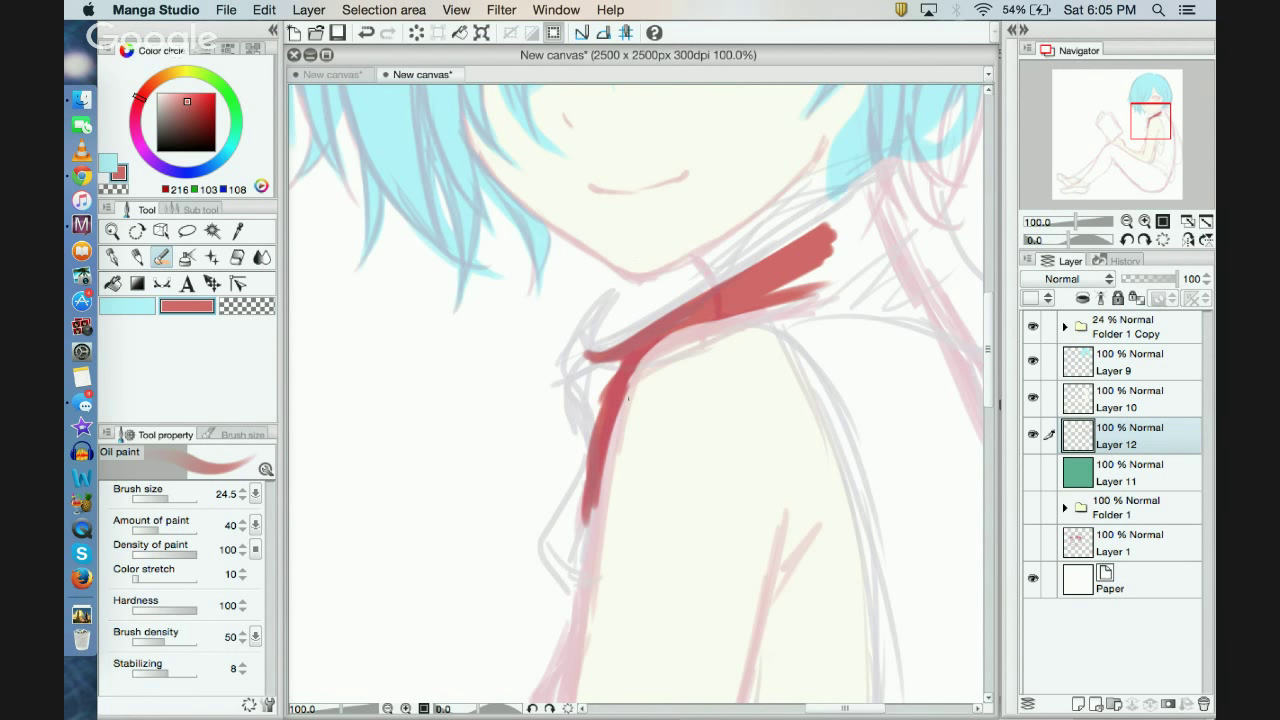
pyautogui.moveTo(619, 371)
pyautogui.mouseDown()
pyautogui.moveTo(595, 426)
pyautogui.moveTo(585, 403)
pyautogui.moveTo(594, 466)
pyautogui.moveTo(595, 451)
pyautogui.moveTo(545, 543)
pyautogui.moveTo(570, 594)
pyautogui.moveTo(543, 545)
pyautogui.moveTo(555, 568)
pyautogui.moveTo(581, 499)
pyautogui.moveTo(569, 529)
pyautogui.moveTo(577, 517)
pyautogui.moveTo(577, 586)
pyautogui.moveTo(600, 462)
pyautogui.moveTo(584, 604)
pyautogui.mouseUp()
pyautogui.moveTo(611, 425); pyautogui.dragTo(605, 437)
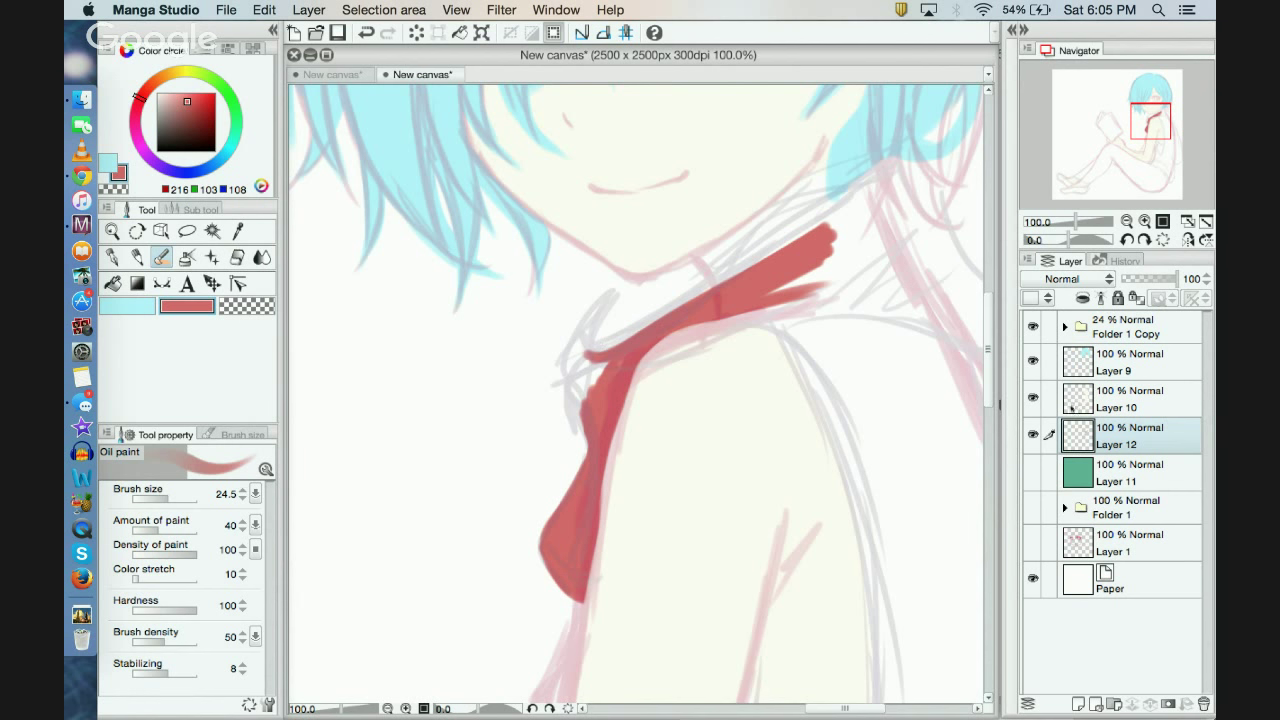
# Step: Fill the scarf's front fold under the chin in red and extend its upper edge towards the back hair
pyautogui.click(1033, 326)
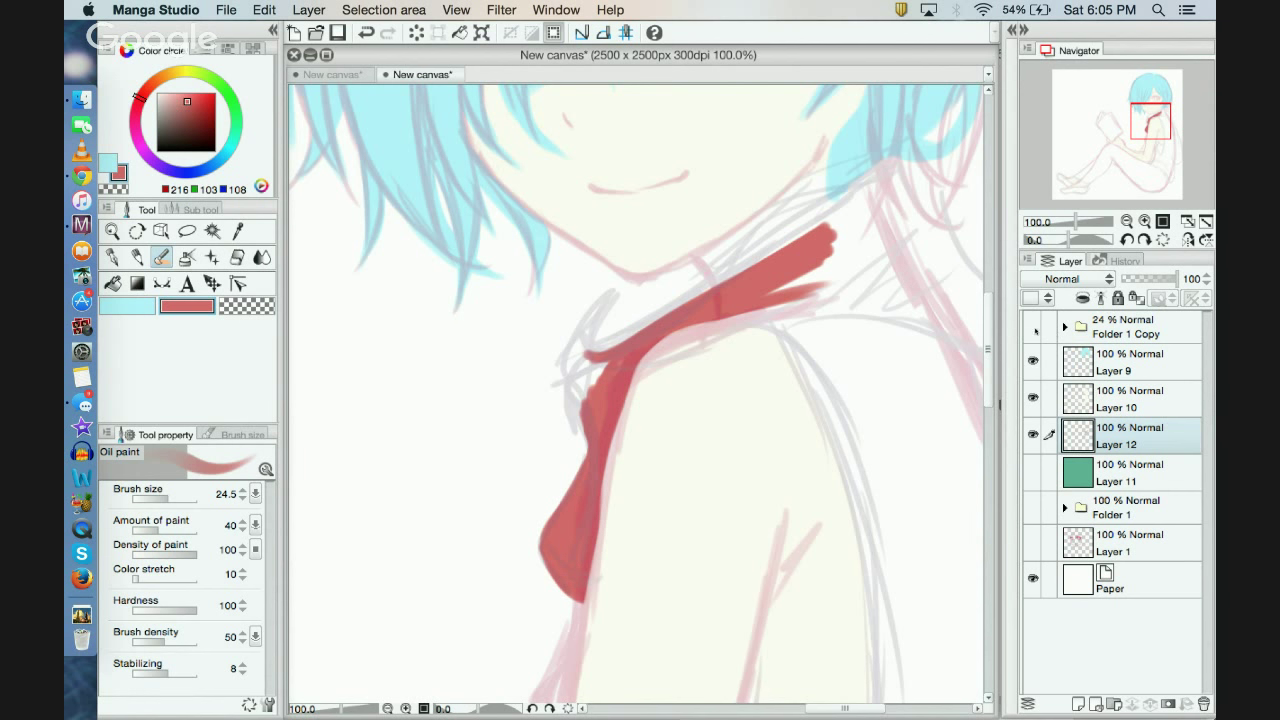
pyautogui.click(1033, 326)
pyautogui.moveTo(574, 383)
pyautogui.mouseDown()
pyautogui.moveTo(587, 462)
pyautogui.moveTo(570, 360)
pyautogui.moveTo(614, 293)
pyautogui.mouseUp()
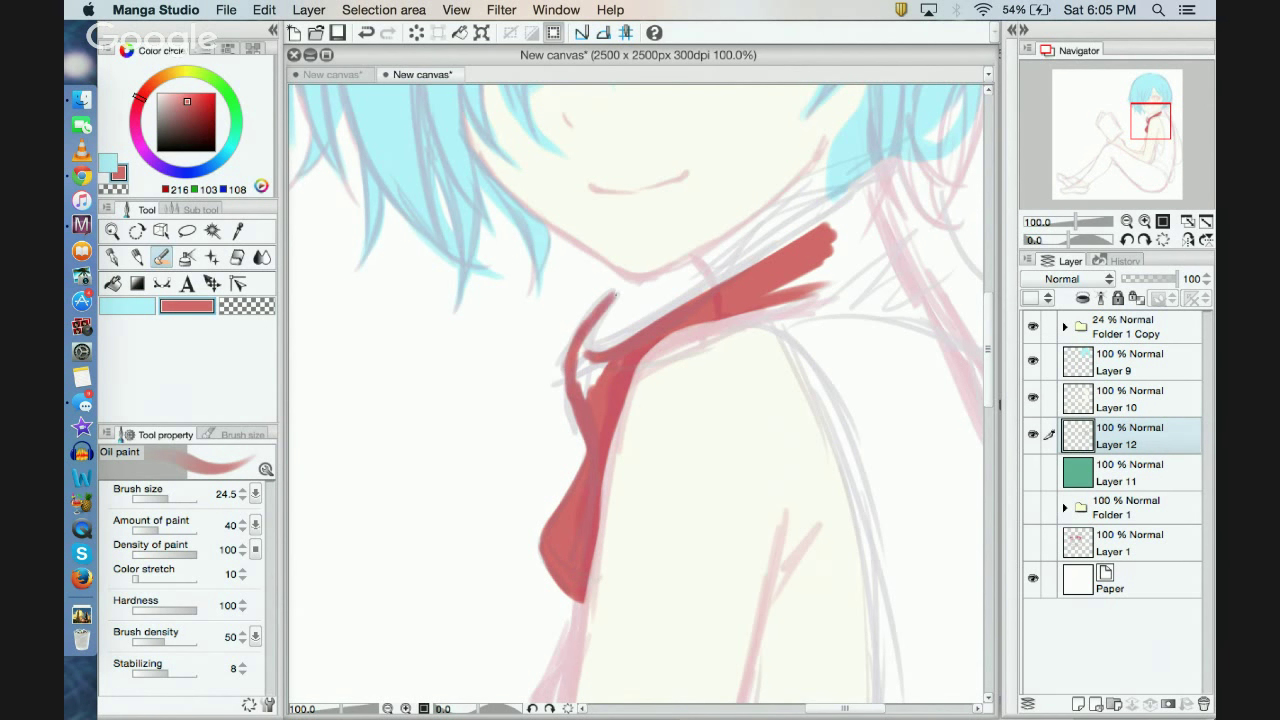
pyautogui.moveTo(584, 336)
pyautogui.mouseDown()
pyautogui.moveTo(628, 287)
pyautogui.moveTo(688, 271)
pyautogui.moveTo(612, 292)
pyautogui.moveTo(582, 392)
pyautogui.moveTo(622, 300)
pyautogui.moveTo(620, 314)
pyautogui.moveTo(586, 380)
pyautogui.mouseUp()
pyautogui.moveTo(627, 309)
pyautogui.mouseDown()
pyautogui.moveTo(670, 287)
pyautogui.moveTo(698, 297)
pyautogui.moveTo(696, 280)
pyautogui.moveTo(710, 295)
pyautogui.moveTo(689, 266)
pyautogui.moveTo(634, 302)
pyautogui.moveTo(684, 268)
pyautogui.moveTo(647, 290)
pyautogui.moveTo(690, 268)
pyautogui.moveTo(757, 270)
pyautogui.moveTo(647, 321)
pyautogui.moveTo(727, 285)
pyautogui.moveTo(879, 176)
pyautogui.moveTo(815, 222)
pyautogui.mouseUp()
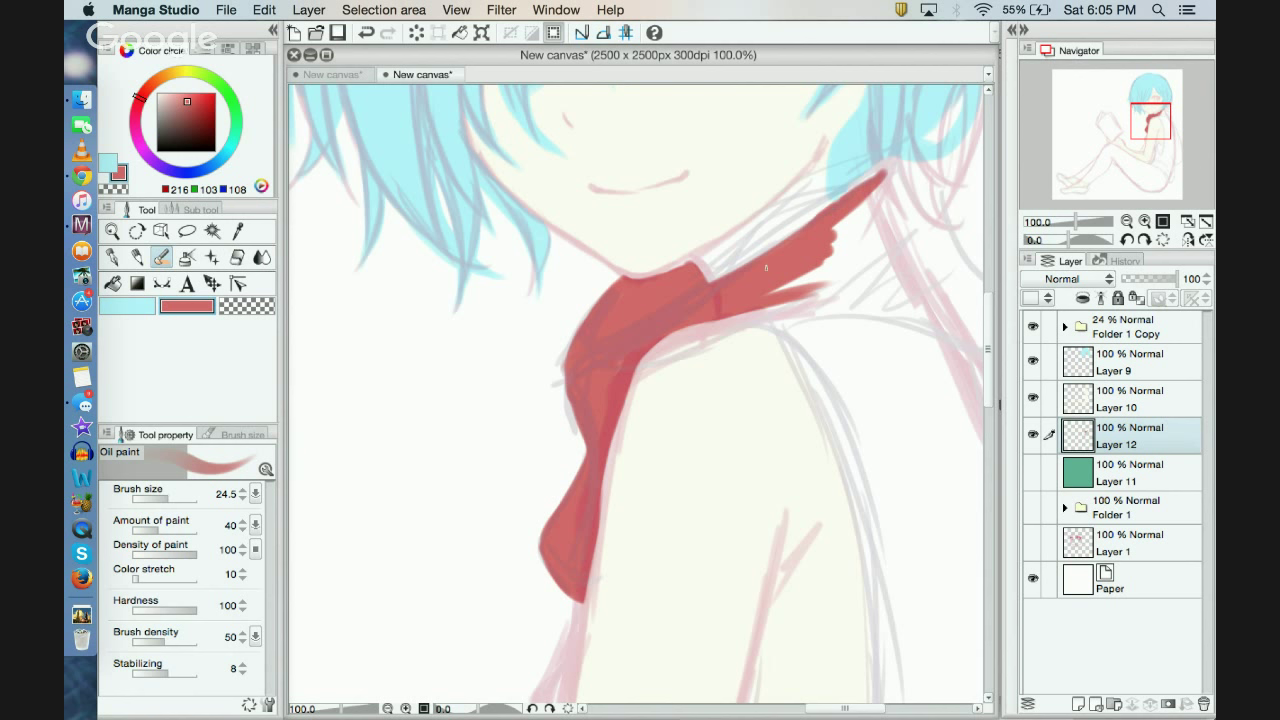
pyautogui.moveTo(719, 284)
pyautogui.mouseDown()
pyautogui.moveTo(886, 164)
pyautogui.moveTo(692, 293)
pyautogui.mouseUp()
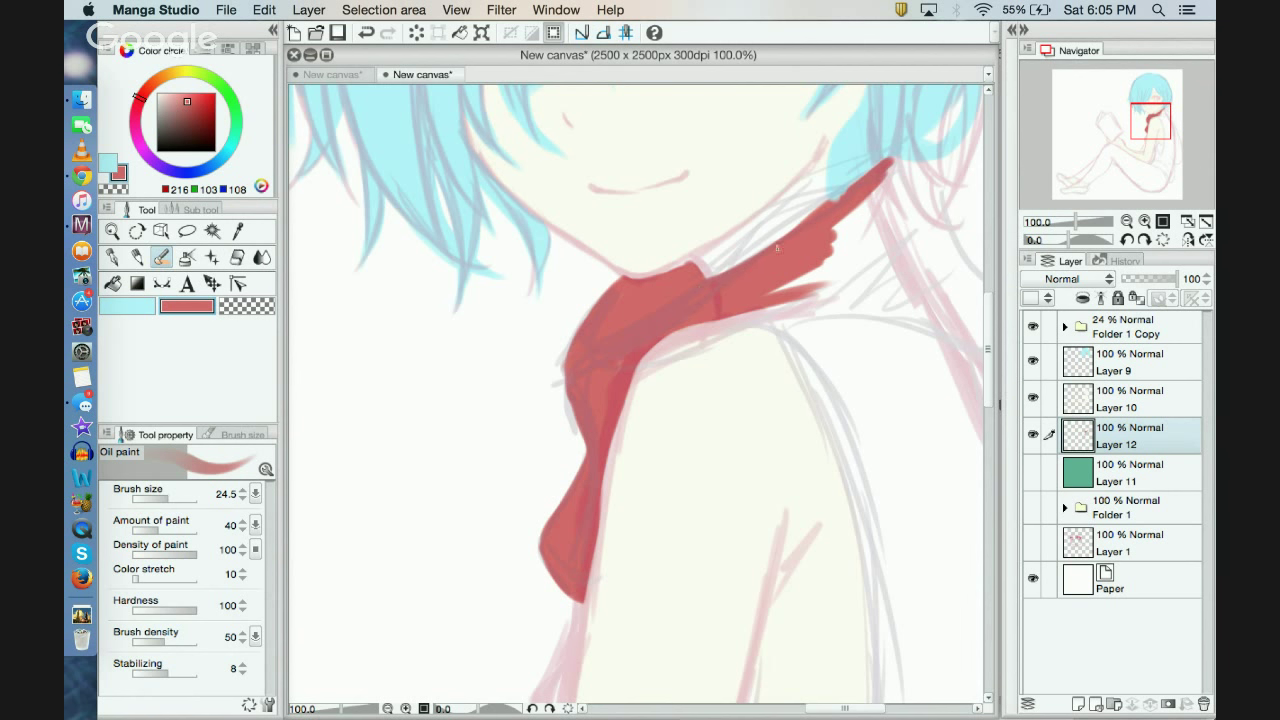
# Step: Outline and fill the back of the scarf in red, from the shoulder up to the tip beneath the hair
pyautogui.moveTo(1161, 129); pyautogui.dragTo(1172, 126)
pyautogui.moveTo(741, 230)
pyautogui.mouseDown()
pyautogui.moveTo(755, 293)
pyautogui.moveTo(795, 324)
pyautogui.moveTo(777, 313)
pyautogui.moveTo(814, 426)
pyautogui.mouseUp()
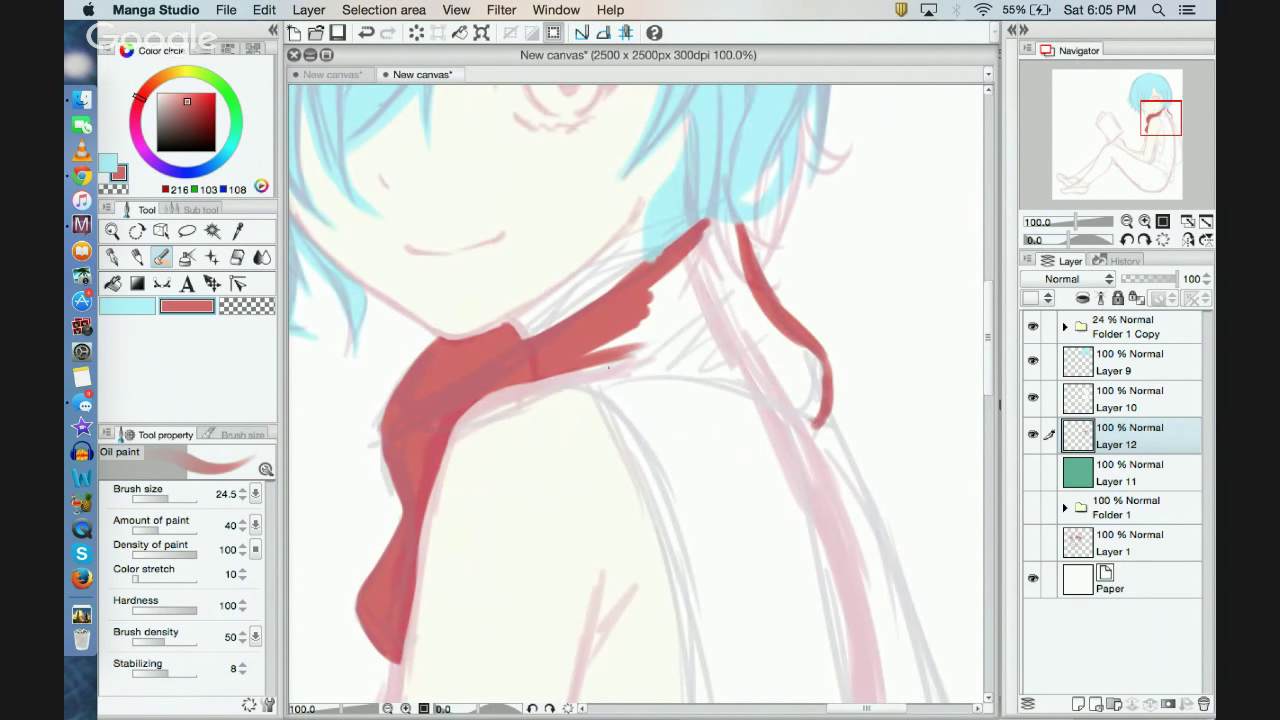
pyautogui.moveTo(573, 366)
pyautogui.mouseDown()
pyautogui.moveTo(633, 365)
pyautogui.moveTo(611, 365)
pyautogui.moveTo(783, 412)
pyautogui.moveTo(708, 380)
pyautogui.moveTo(800, 432)
pyautogui.moveTo(820, 428)
pyautogui.moveTo(811, 360)
pyautogui.moveTo(827, 377)
pyautogui.moveTo(771, 300)
pyautogui.moveTo(832, 403)
pyautogui.moveTo(825, 370)
pyautogui.moveTo(826, 428)
pyautogui.moveTo(831, 411)
pyautogui.moveTo(814, 436)
pyautogui.moveTo(829, 409)
pyautogui.moveTo(796, 329)
pyautogui.moveTo(828, 371)
pyautogui.moveTo(788, 321)
pyautogui.moveTo(809, 402)
pyautogui.moveTo(758, 318)
pyautogui.mouseUp()
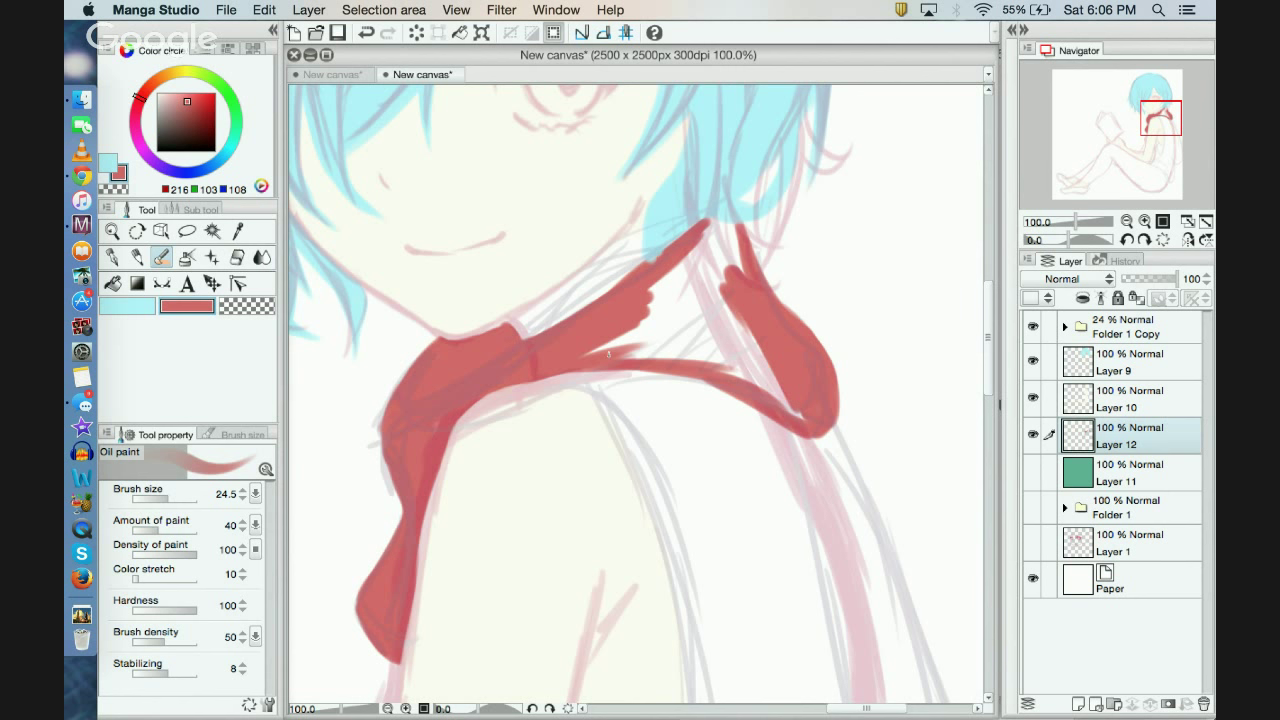
pyautogui.moveTo(608, 354)
pyautogui.mouseDown()
pyautogui.moveTo(727, 303)
pyautogui.moveTo(579, 321)
pyautogui.moveTo(696, 350)
pyautogui.moveTo(644, 351)
pyautogui.moveTo(786, 378)
pyautogui.moveTo(657, 358)
pyautogui.moveTo(749, 365)
pyautogui.moveTo(700, 366)
pyautogui.moveTo(810, 400)
pyautogui.moveTo(750, 384)
pyautogui.moveTo(805, 413)
pyautogui.moveTo(745, 387)
pyautogui.moveTo(768, 390)
pyautogui.moveTo(791, 369)
pyautogui.moveTo(711, 335)
pyautogui.moveTo(722, 320)
pyautogui.moveTo(649, 312)
pyautogui.moveTo(752, 323)
pyautogui.moveTo(655, 317)
pyautogui.moveTo(725, 301)
pyautogui.mouseUp()
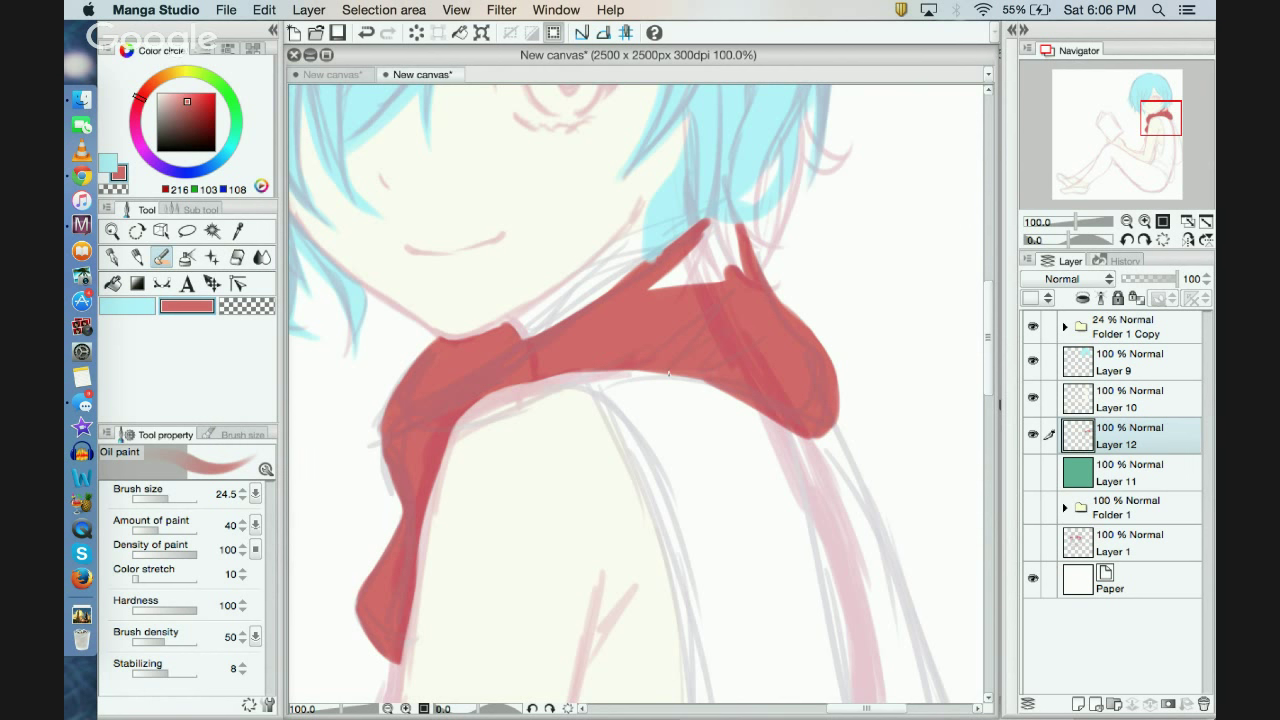
pyautogui.moveTo(667, 373); pyautogui.dragTo(812, 436)
pyautogui.moveTo(674, 302); pyautogui.dragTo(649, 283)
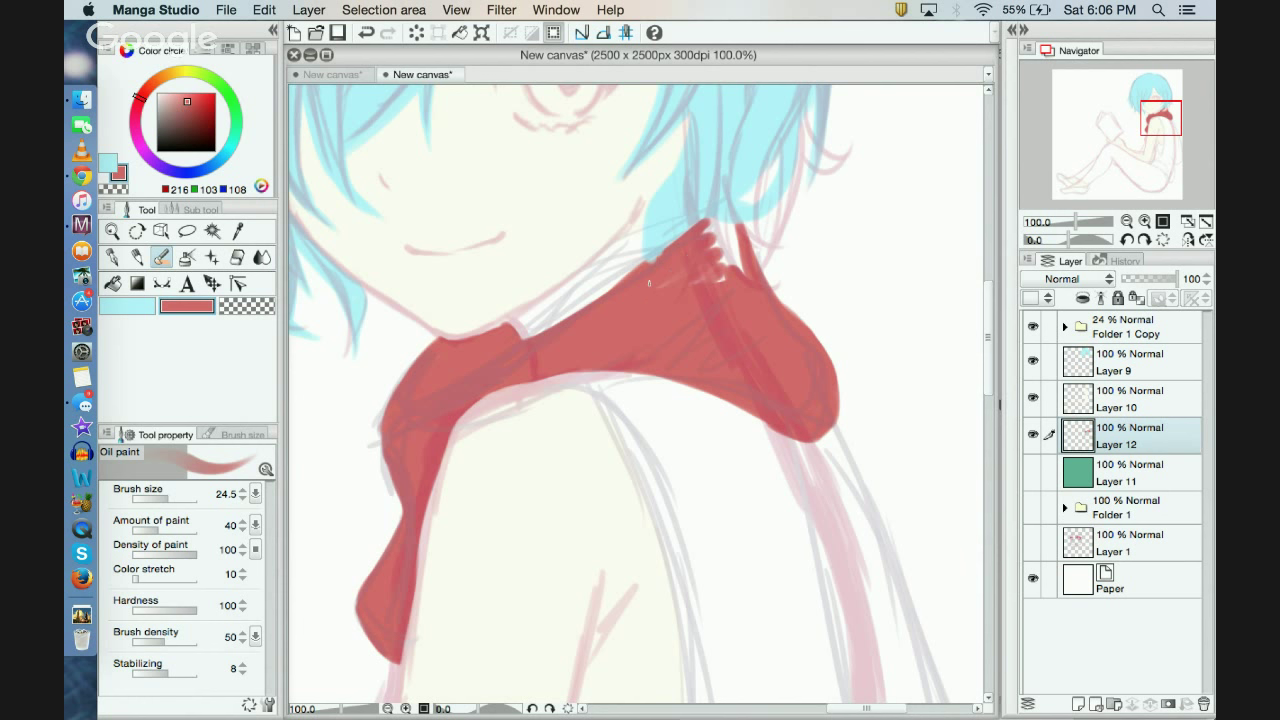
pyautogui.moveTo(684, 236); pyautogui.dragTo(711, 222)
pyautogui.moveTo(712, 222)
pyautogui.mouseDown()
pyautogui.moveTo(731, 272)
pyautogui.moveTo(709, 241)
pyautogui.moveTo(684, 285)
pyautogui.moveTo(698, 271)
pyautogui.moveTo(618, 302)
pyautogui.moveTo(690, 229)
pyautogui.mouseUp()
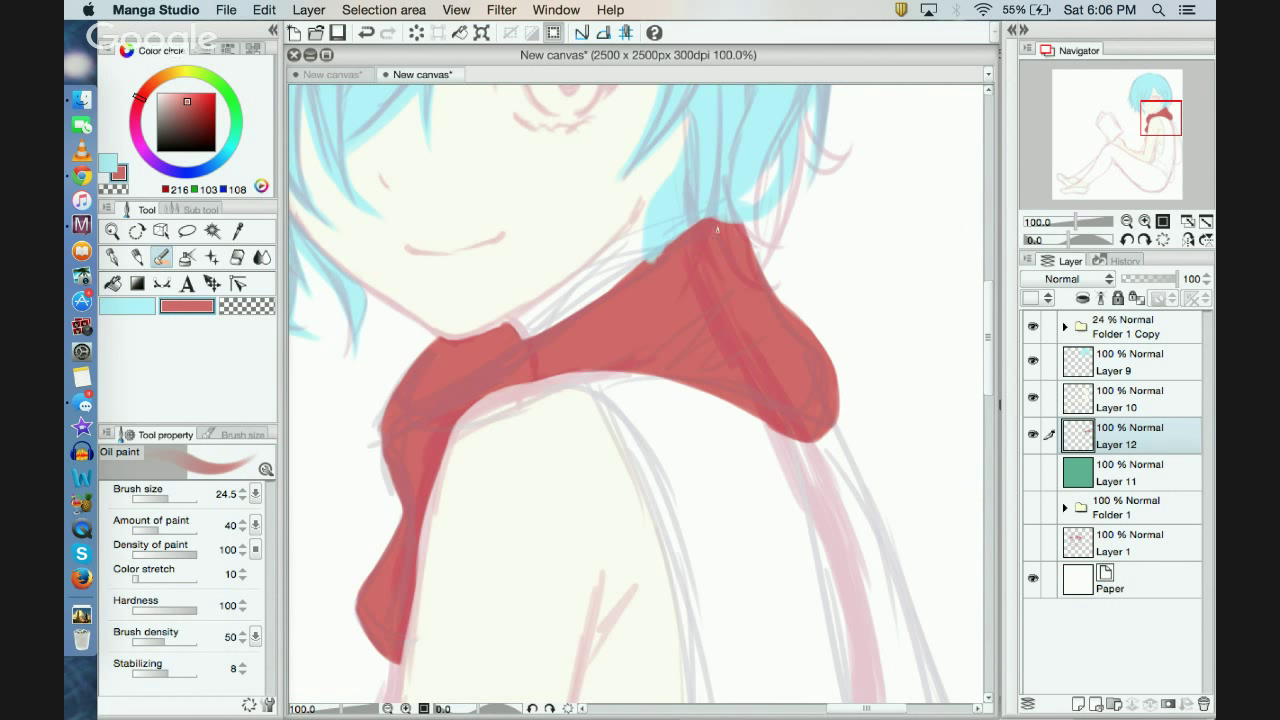
# Step: Trim the hair along the scarf's upper edge on Layer 9 with the transparent colour, then make Layer 10 active
pyautogui.click(1112, 356)
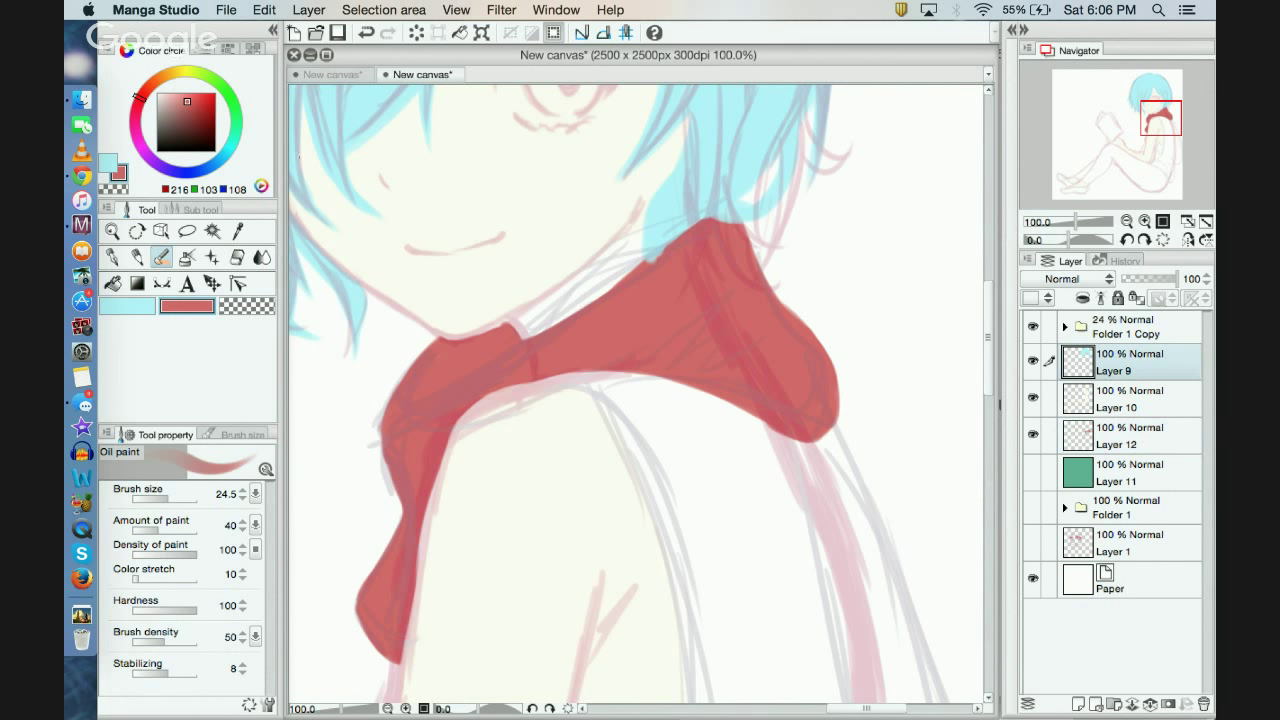
pyautogui.click(259, 311)
pyautogui.moveTo(645, 268); pyautogui.dragTo(692, 231)
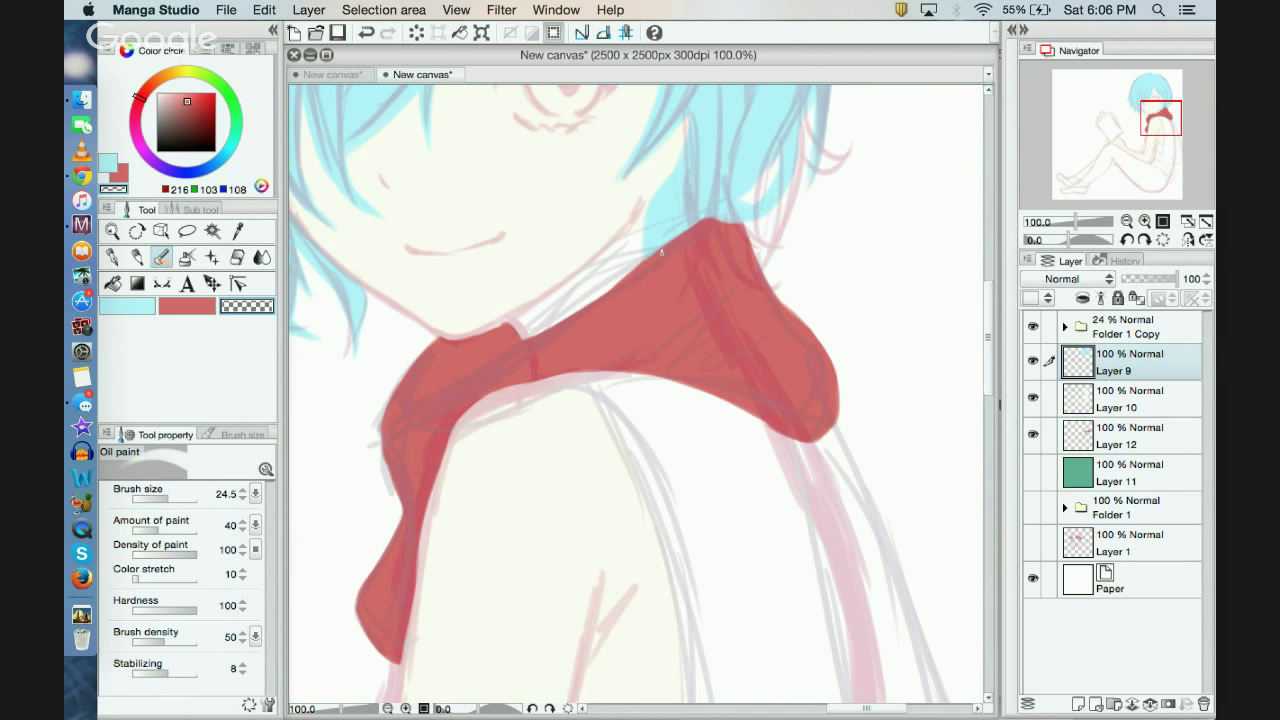
pyautogui.click(1112, 432)
pyautogui.click(1112, 398)
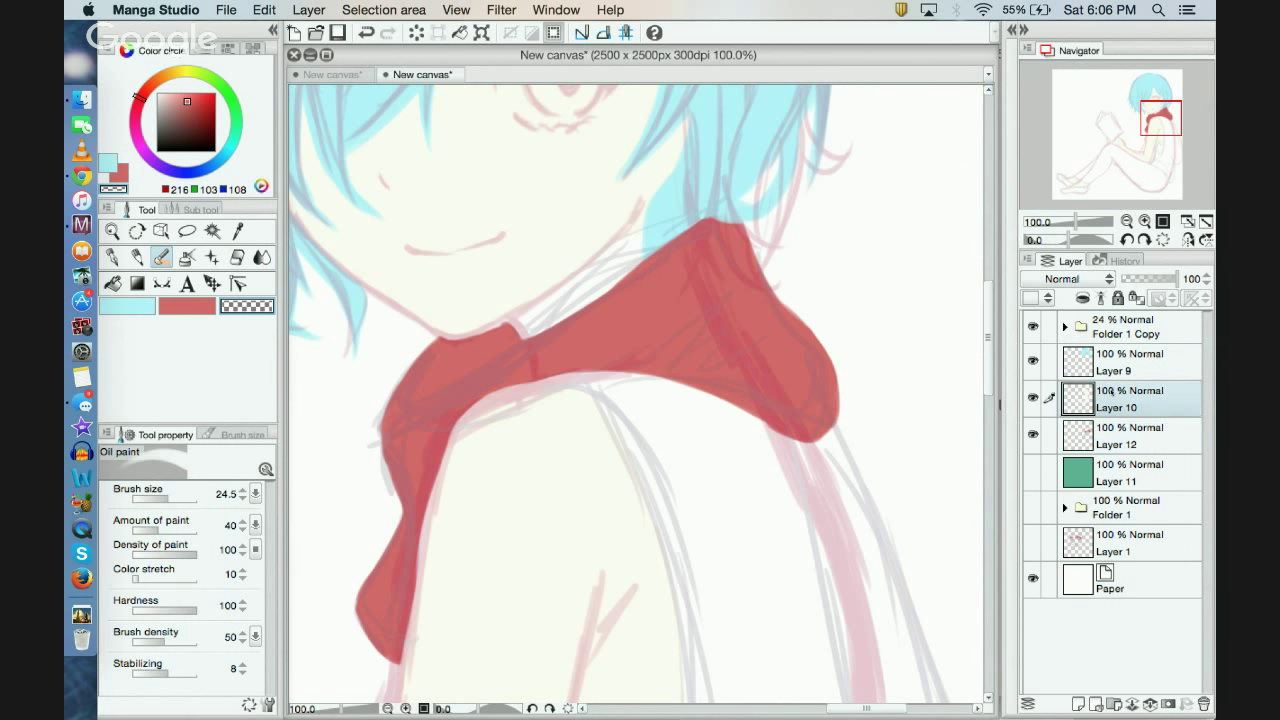
# Step: Sample the pale skin colour from the face and paint the neck between the jaw and the scarf on Layer 10
pyautogui.click(127, 305)
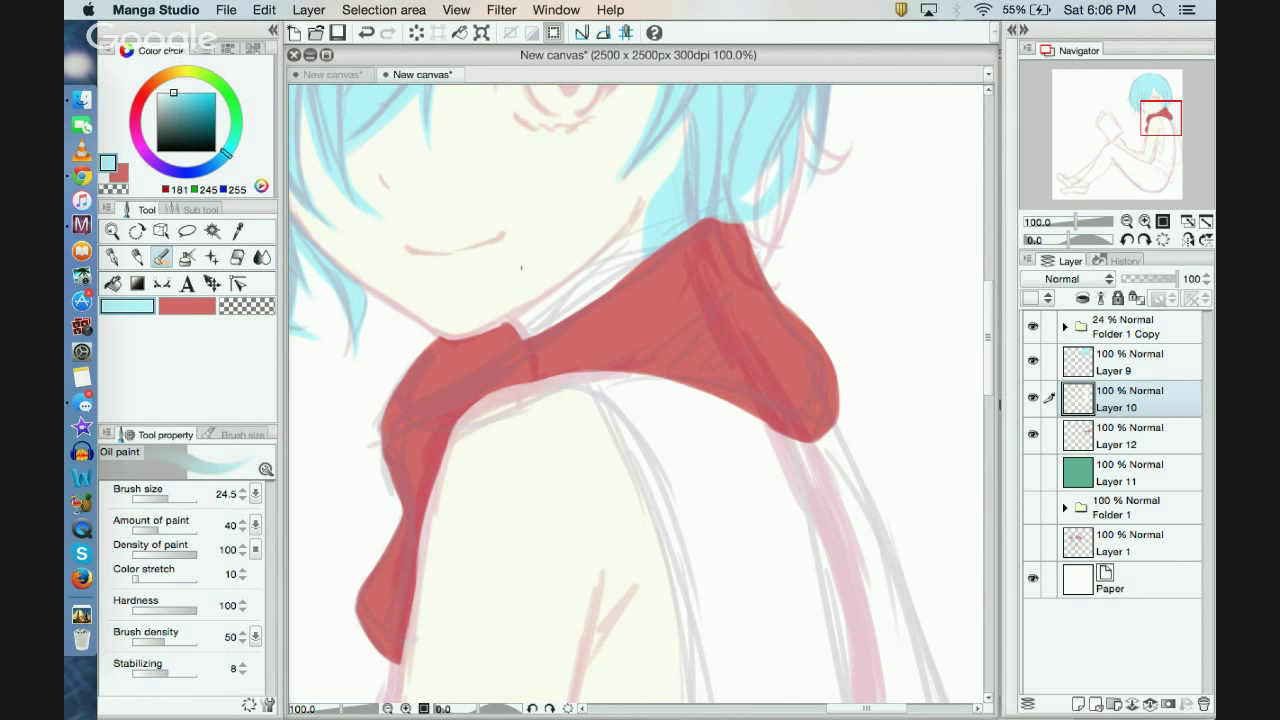
pyautogui.keyDown('alt'); pyautogui.click(545, 204); pyautogui.keyUp('alt')
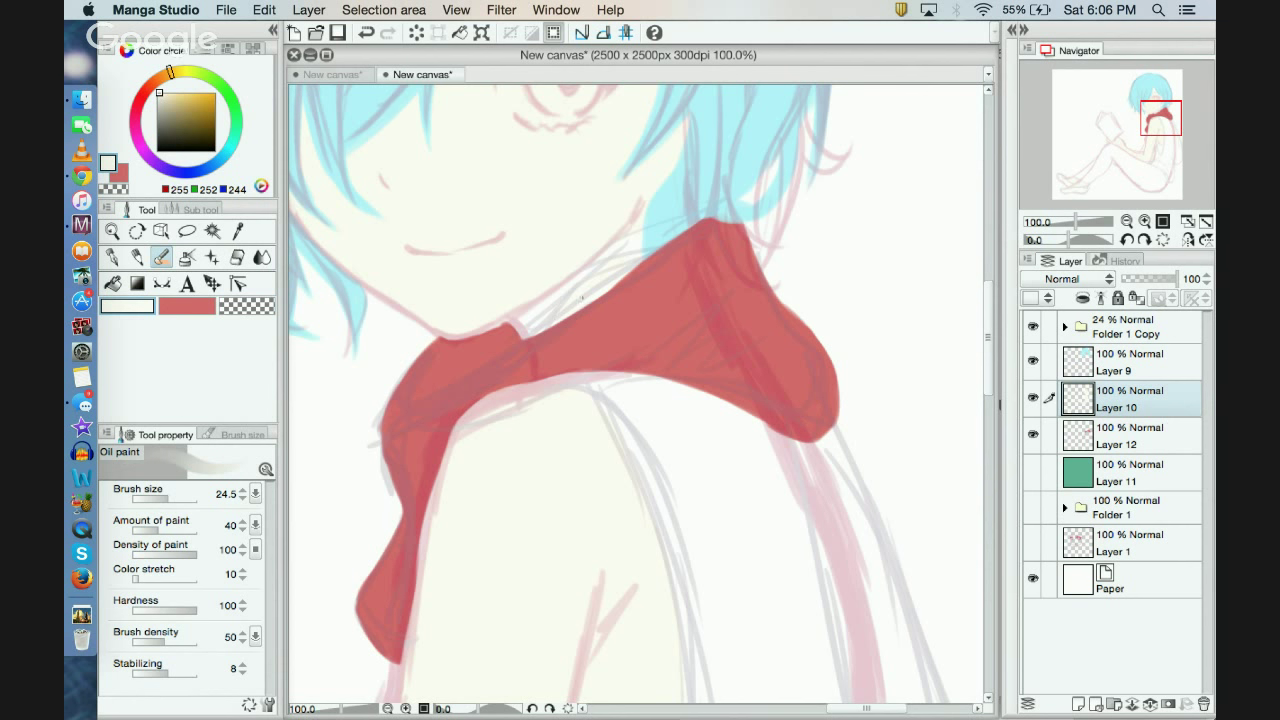
pyautogui.moveTo(582, 298)
pyautogui.mouseDown()
pyautogui.moveTo(640, 266)
pyautogui.moveTo(562, 322)
pyautogui.mouseUp()
pyautogui.click(366, 32)
pyautogui.moveTo(632, 232)
pyautogui.mouseDown()
pyautogui.moveTo(547, 305)
pyautogui.moveTo(576, 312)
pyautogui.moveTo(622, 269)
pyautogui.mouseUp()
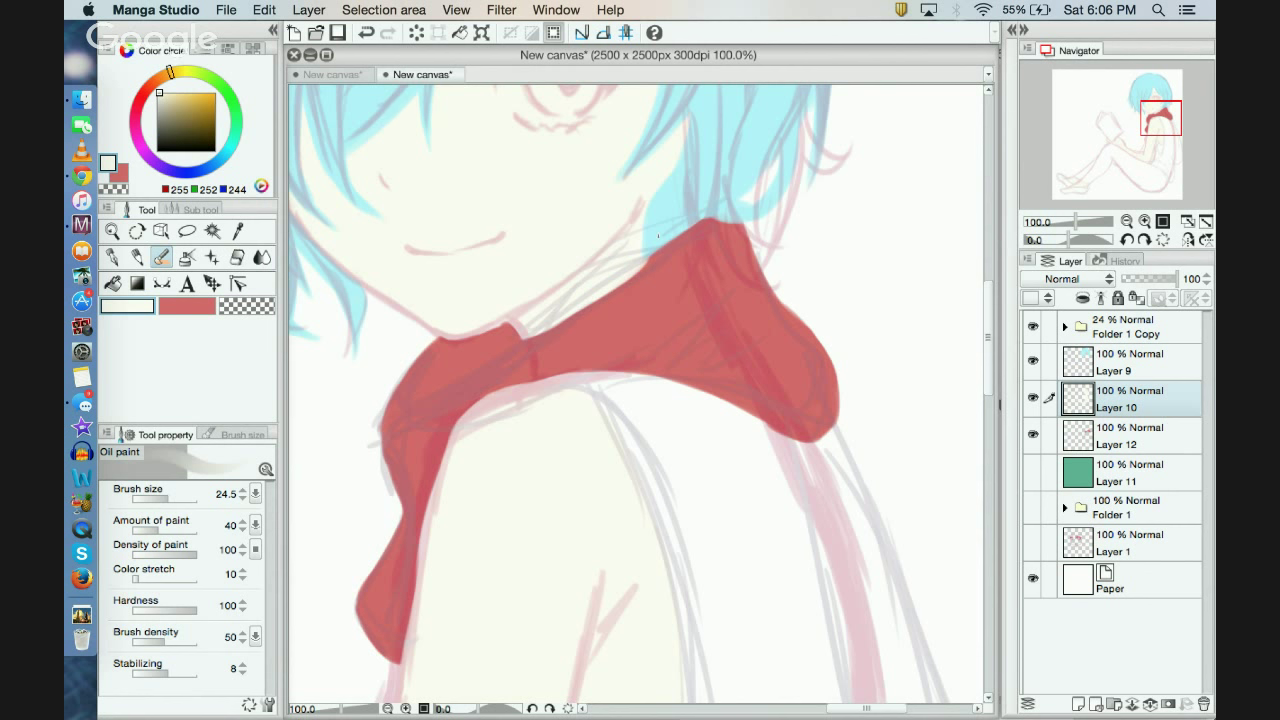
pyautogui.moveTo(514, 346)
pyautogui.mouseDown()
pyautogui.moveTo(716, 211)
pyautogui.moveTo(397, 450)
pyautogui.mouseUp()
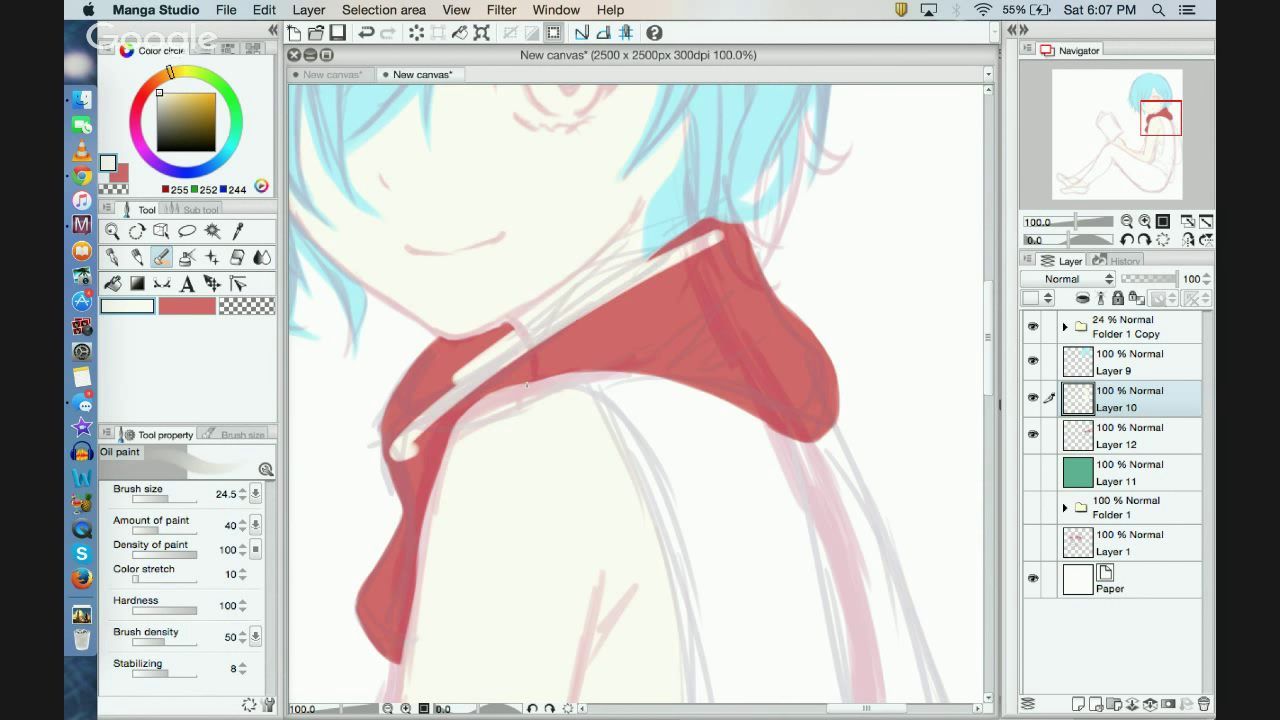
pyautogui.click(366, 32)
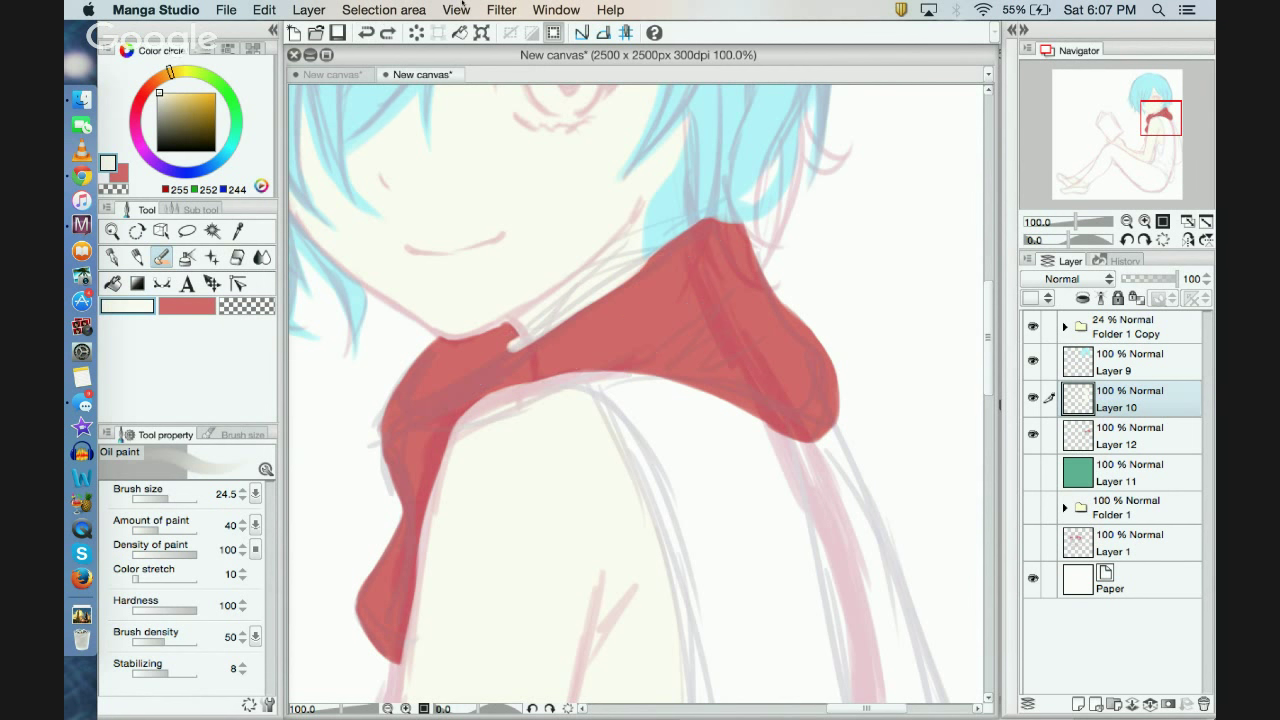
pyautogui.click(366, 30)
pyautogui.click(548, 314)
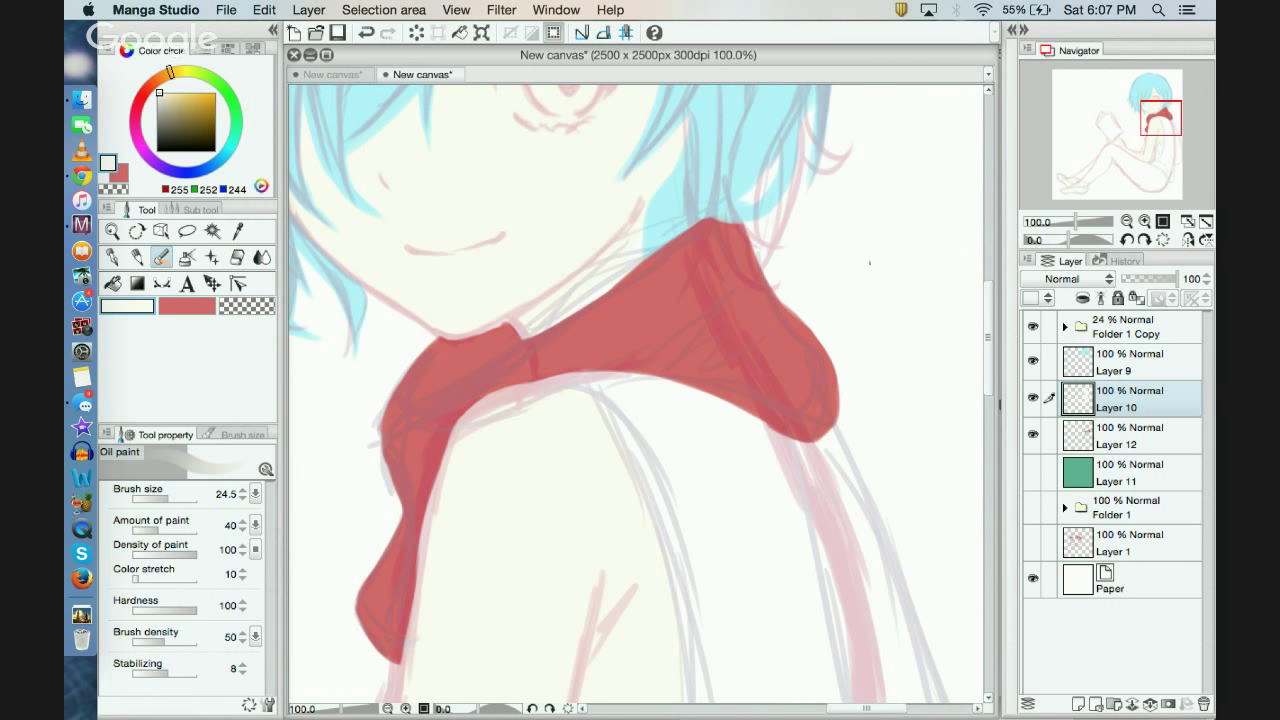
# Step: Show the green Layer 11 as a backdrop and fill the remaining gaps in the neck with the skin colour
pyautogui.click(1034, 472)
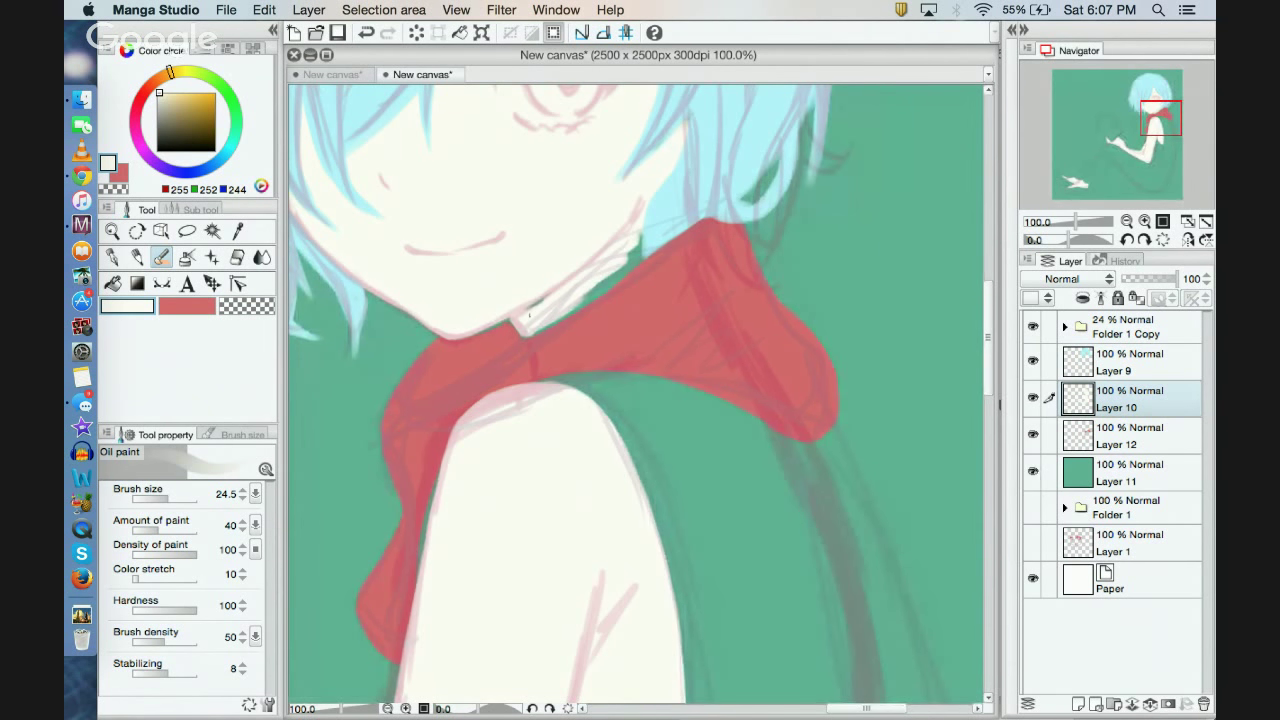
pyautogui.moveTo(548, 296)
pyautogui.mouseDown()
pyautogui.moveTo(643, 226)
pyautogui.moveTo(633, 262)
pyautogui.moveTo(645, 248)
pyautogui.moveTo(605, 290)
pyautogui.moveTo(525, 338)
pyautogui.moveTo(626, 270)
pyautogui.mouseUp()
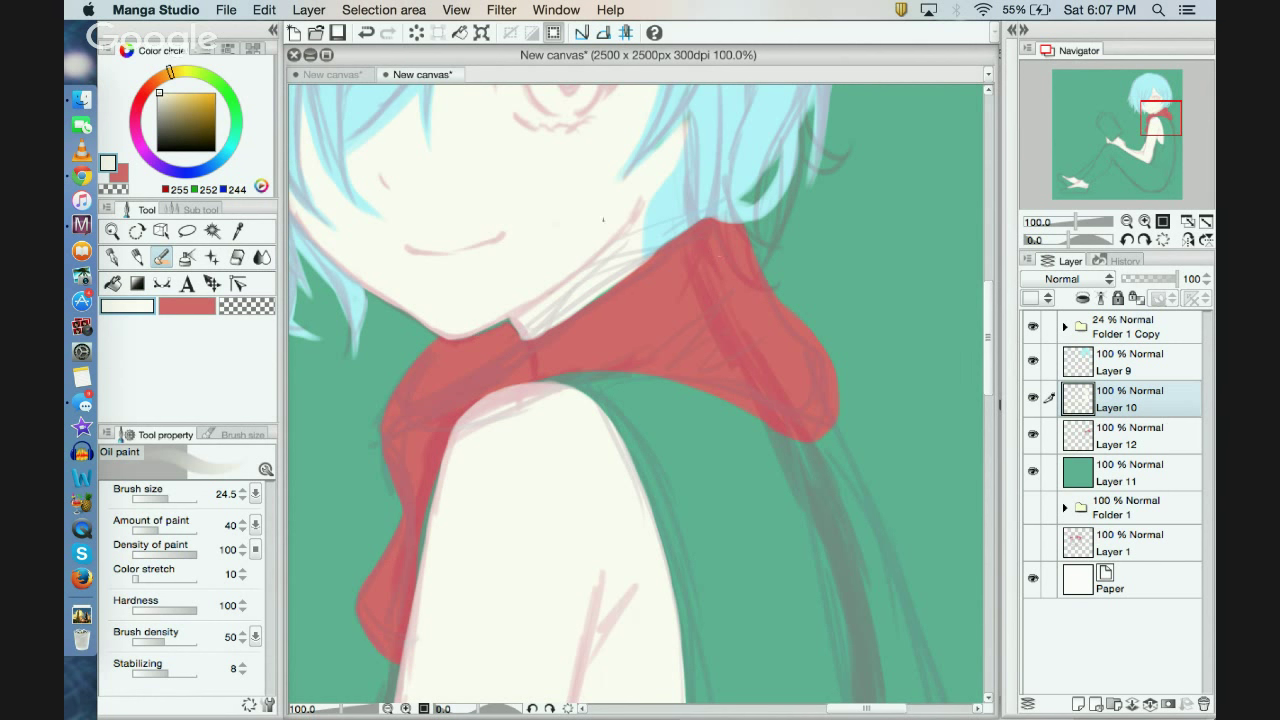
pyautogui.click(262, 305)
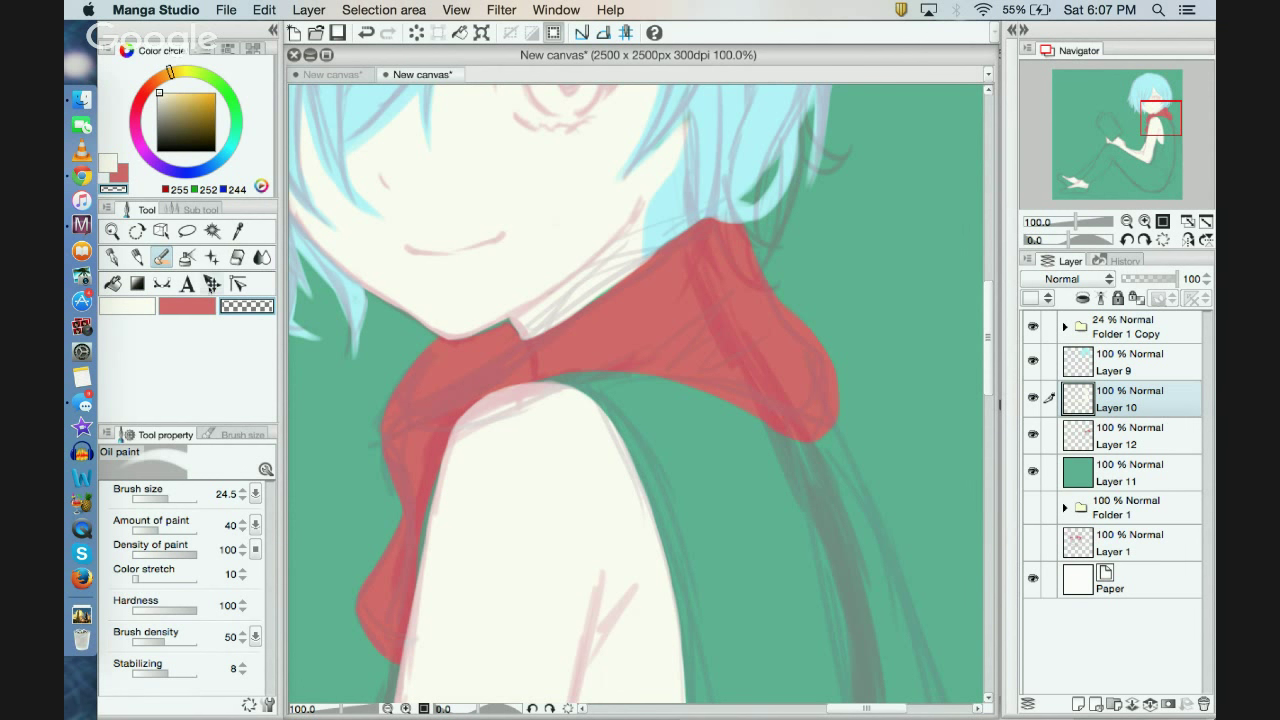
pyautogui.click(133, 311)
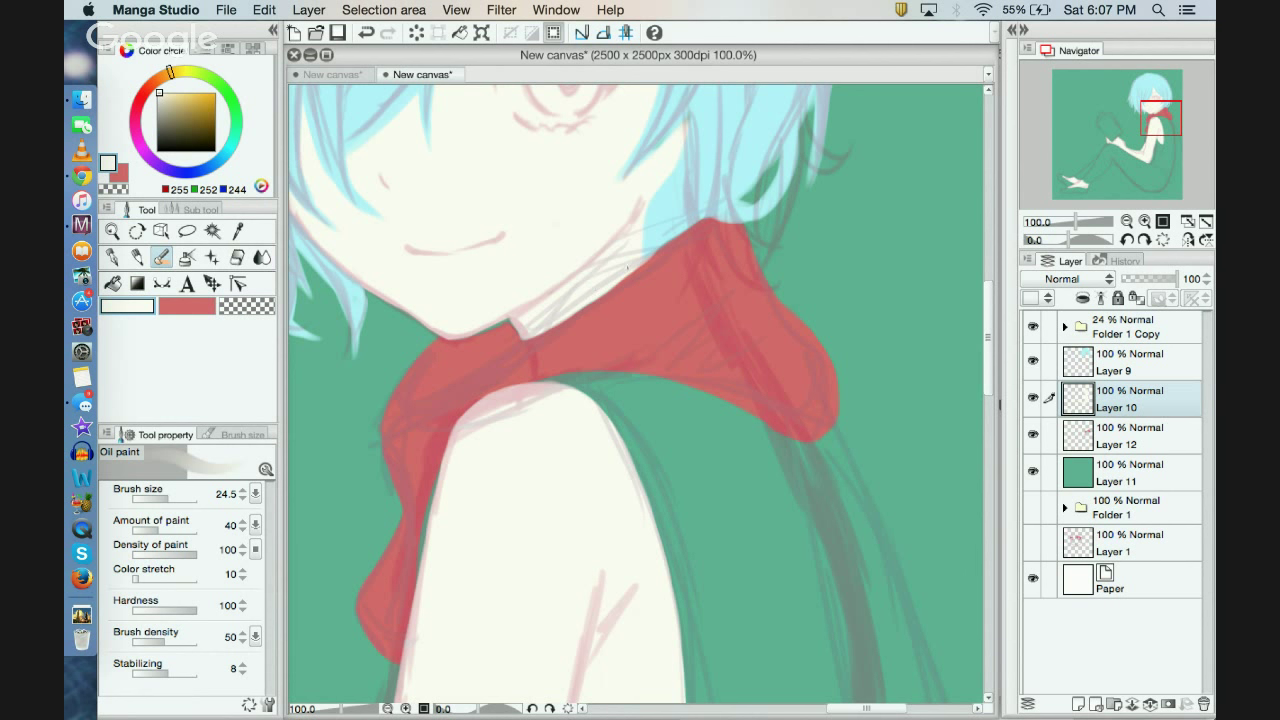
pyautogui.moveTo(598, 294); pyautogui.dragTo(652, 244)
pyautogui.click(185, 306)
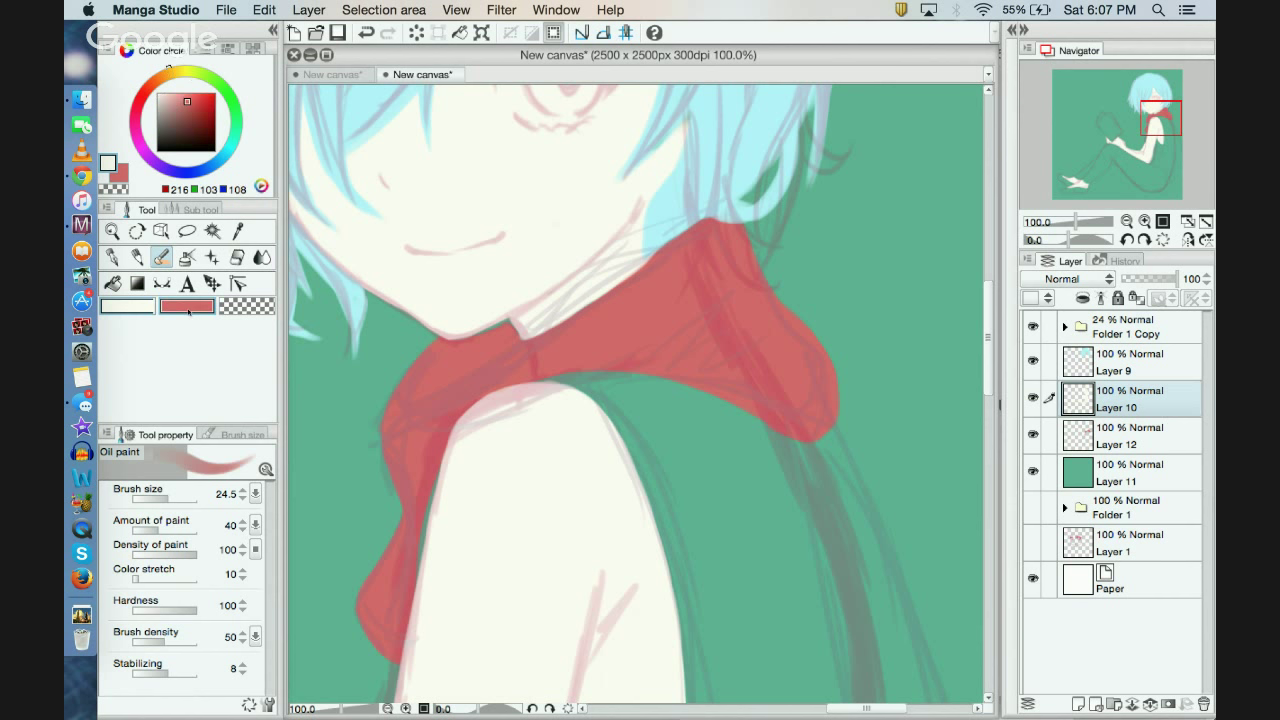
pyautogui.click(1148, 440)
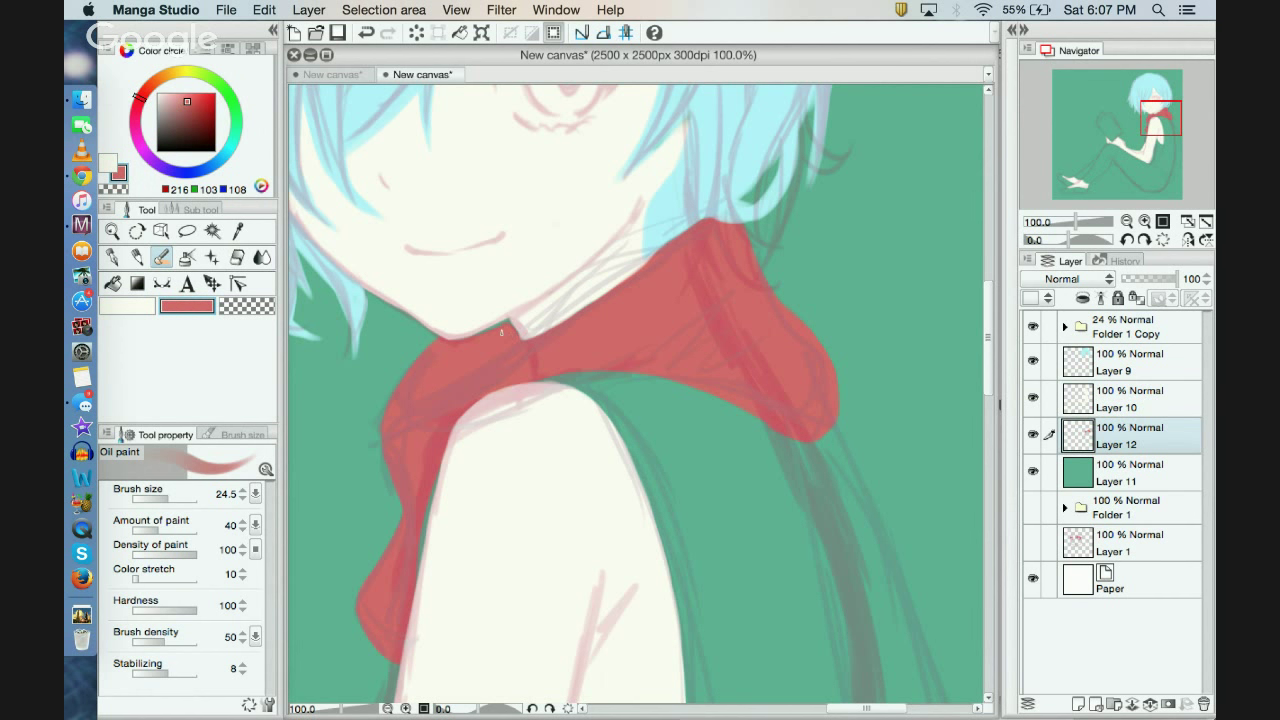
pyautogui.click(1140, 400)
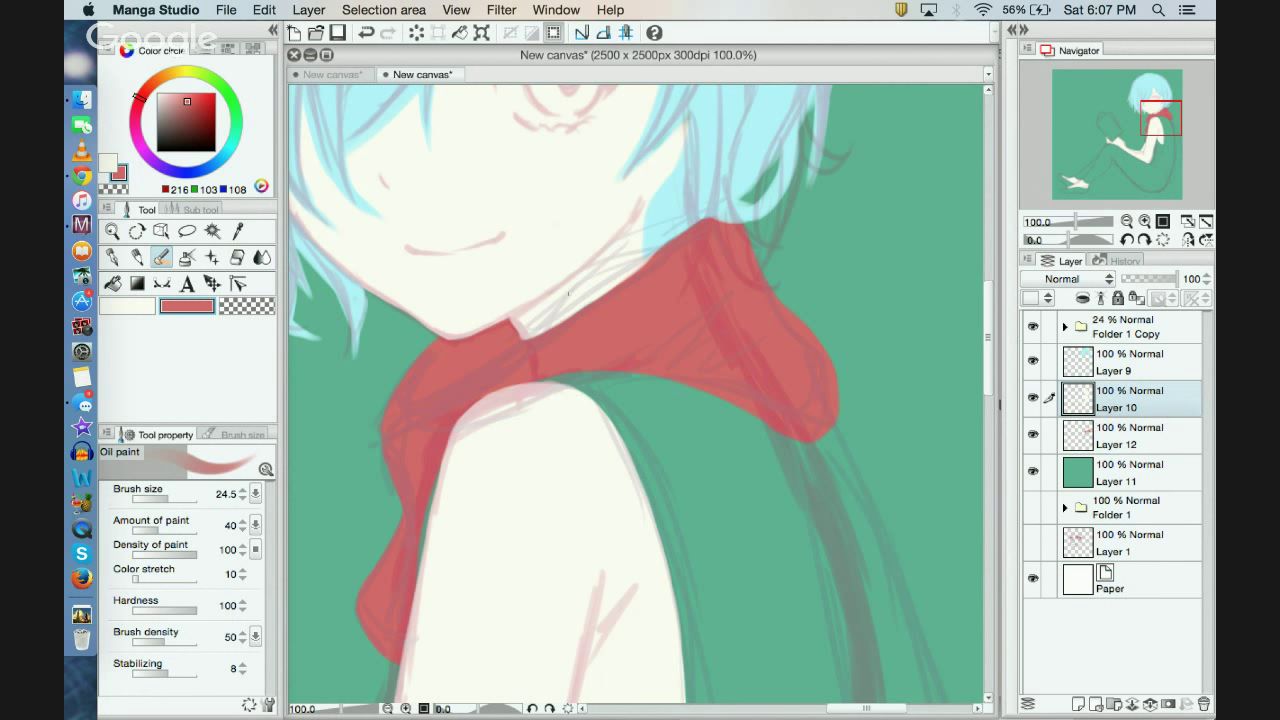
pyautogui.keyDown('alt'); pyautogui.click(523, 219); pyautogui.keyUp('alt')
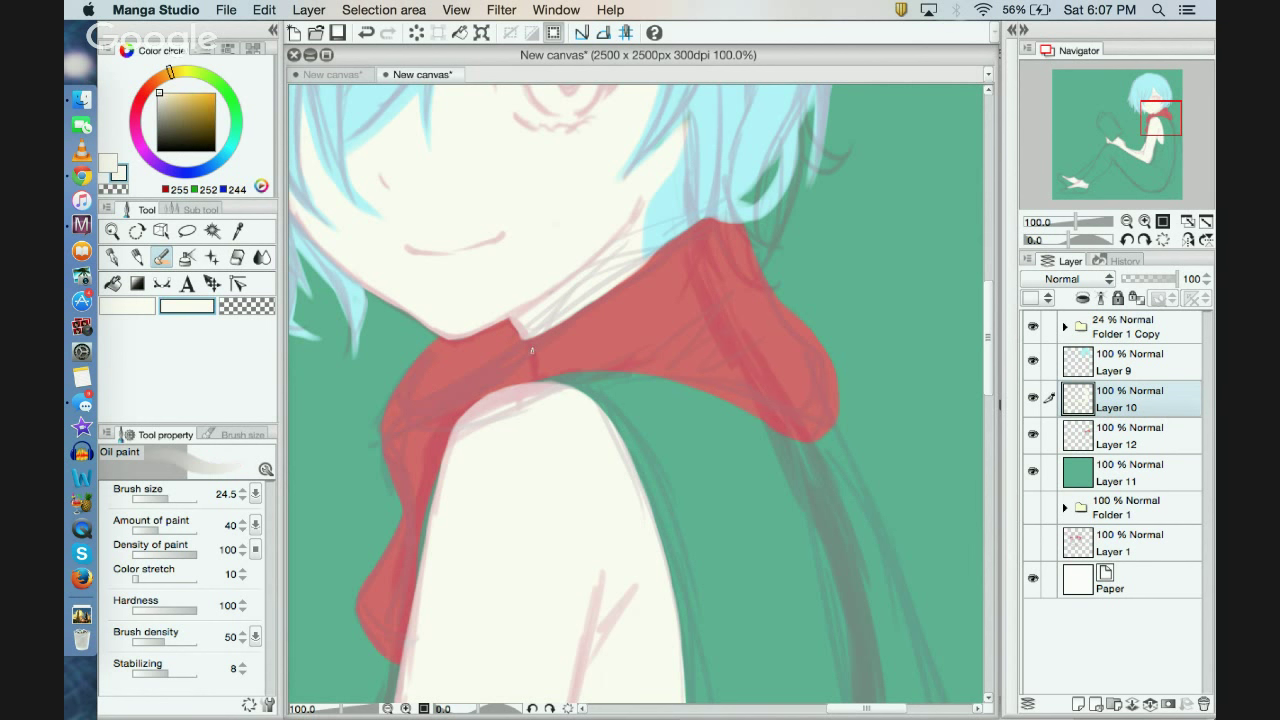
pyautogui.moveTo(521, 352)
pyautogui.mouseDown()
pyautogui.moveTo(580, 314)
pyautogui.moveTo(556, 311)
pyautogui.mouseUp()
pyautogui.click(366, 32)
# Step: On Layer 12, sample the scarf's red and touch up the scarf's upper edge beside the neck
pyautogui.press('c')
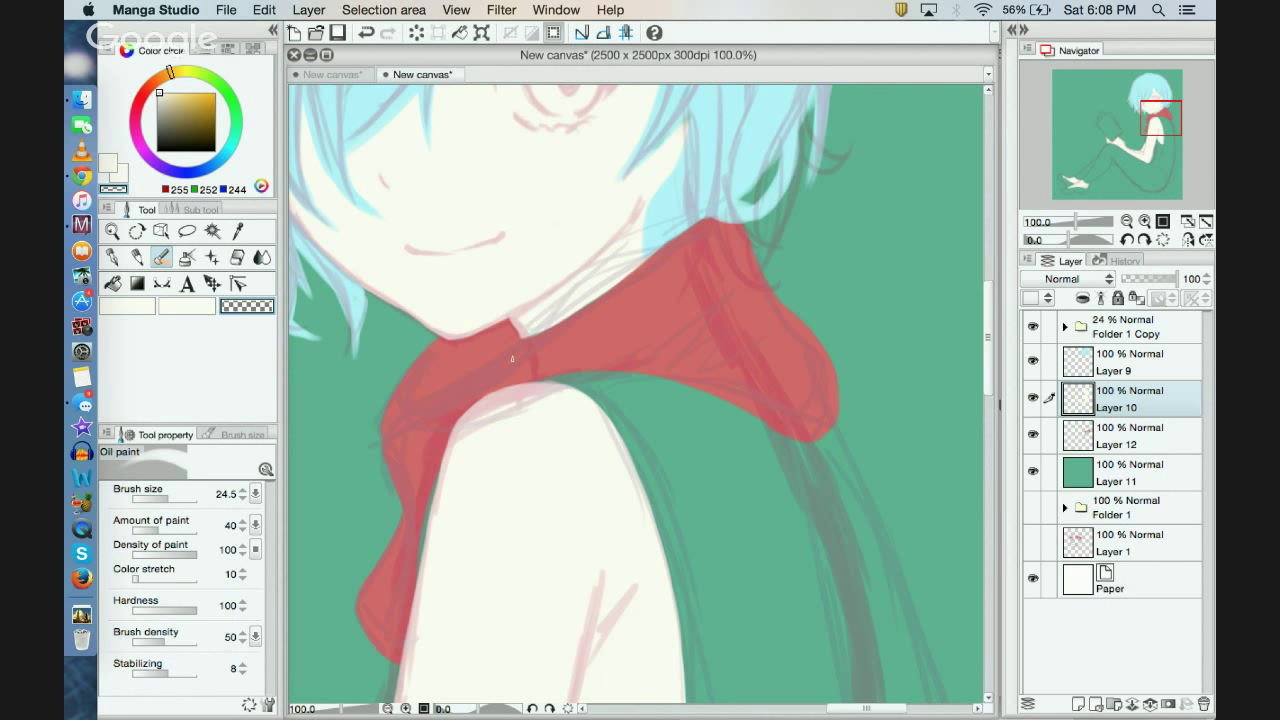
pyautogui.click(1115, 440)
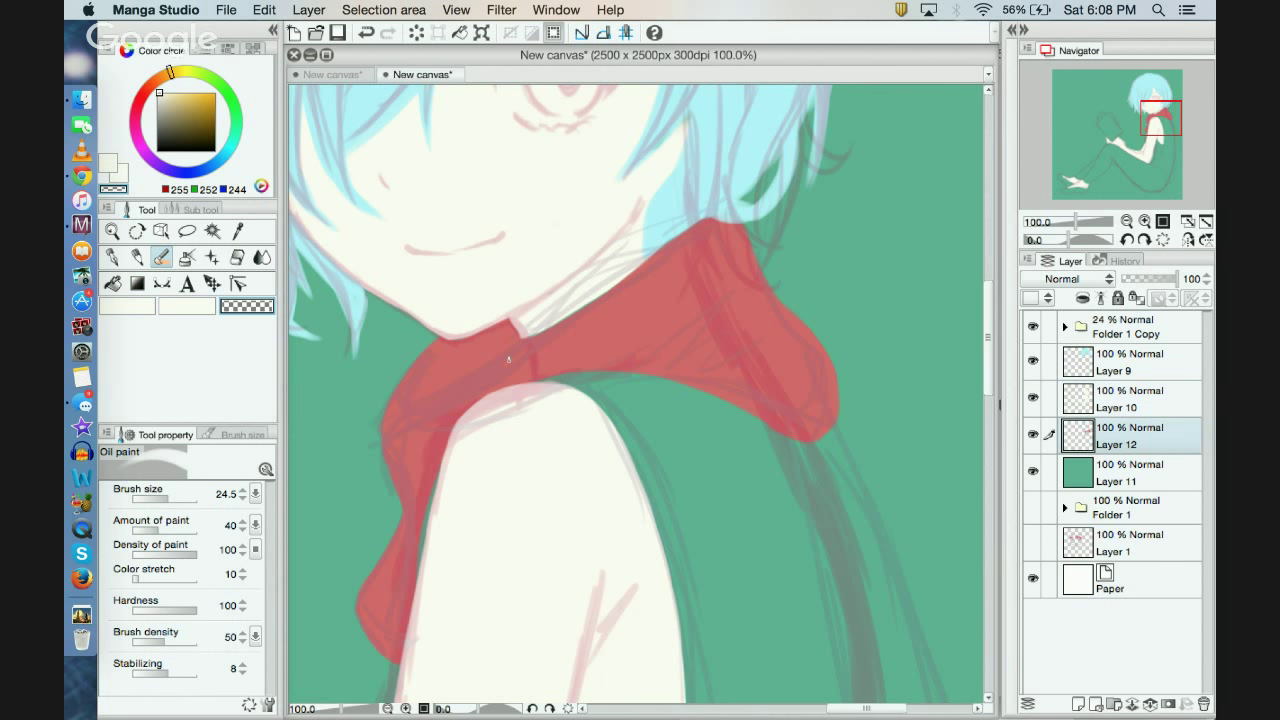
pyautogui.moveTo(509, 359); pyautogui.dragTo(572, 331)
pyautogui.click(366, 32)
pyautogui.click(187, 306)
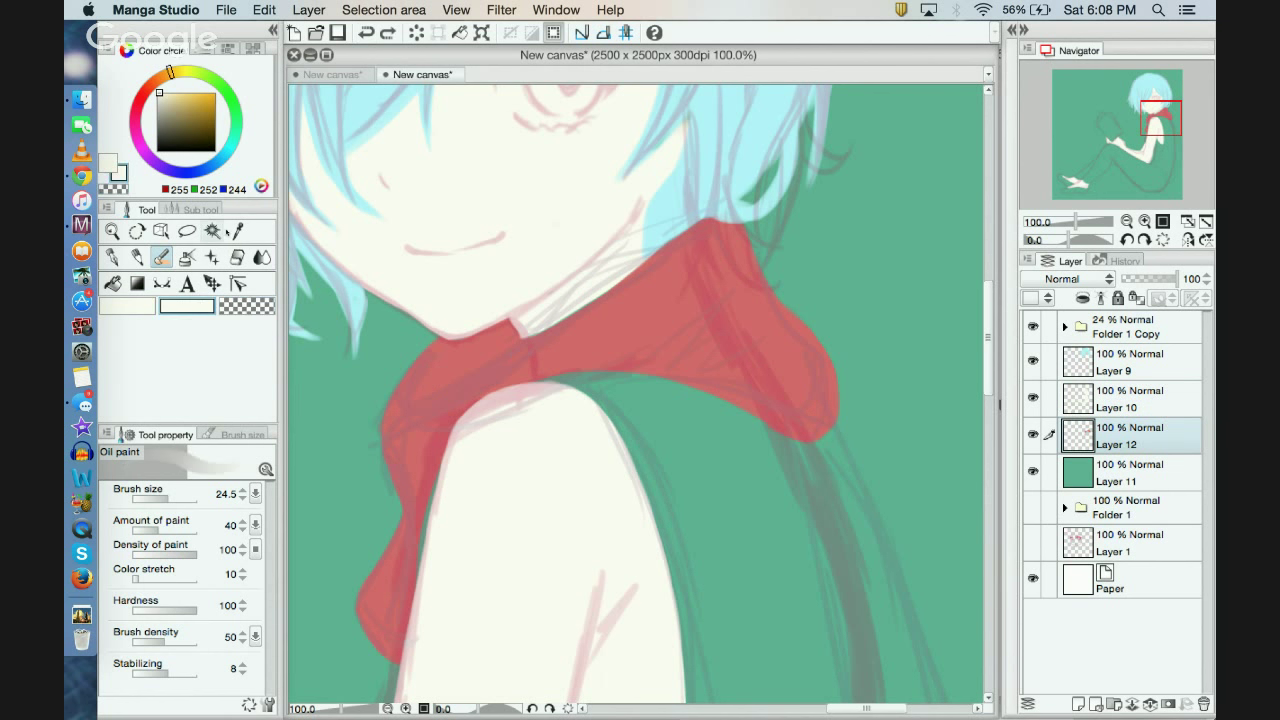
pyautogui.keyDown('alt'); pyautogui.click(664, 290); pyautogui.keyUp('alt')
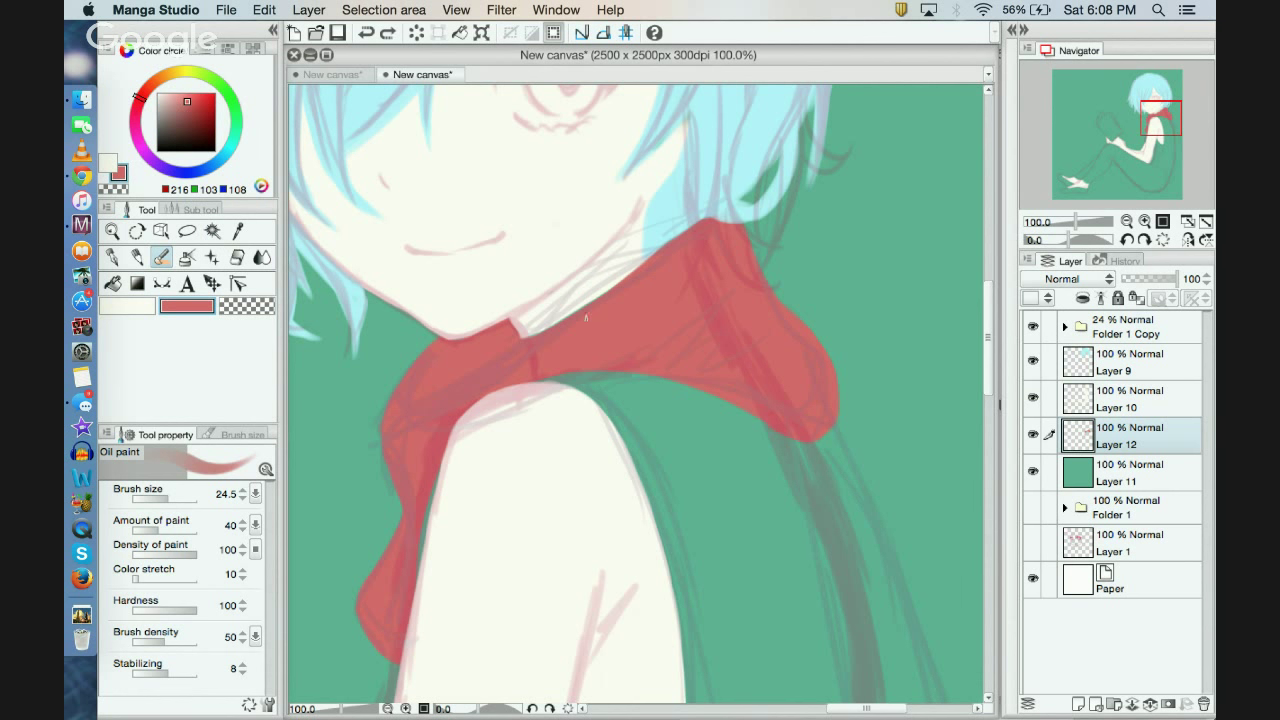
pyautogui.moveTo(586, 318)
pyautogui.mouseDown()
pyautogui.moveTo(526, 339)
pyautogui.moveTo(575, 312)
pyautogui.mouseUp()
# Step: Paint the scarf's long tail hanging down behind the back in red, enlarging the brush to 97.0
pyautogui.click(387, 708)
pyautogui.click(387, 708)
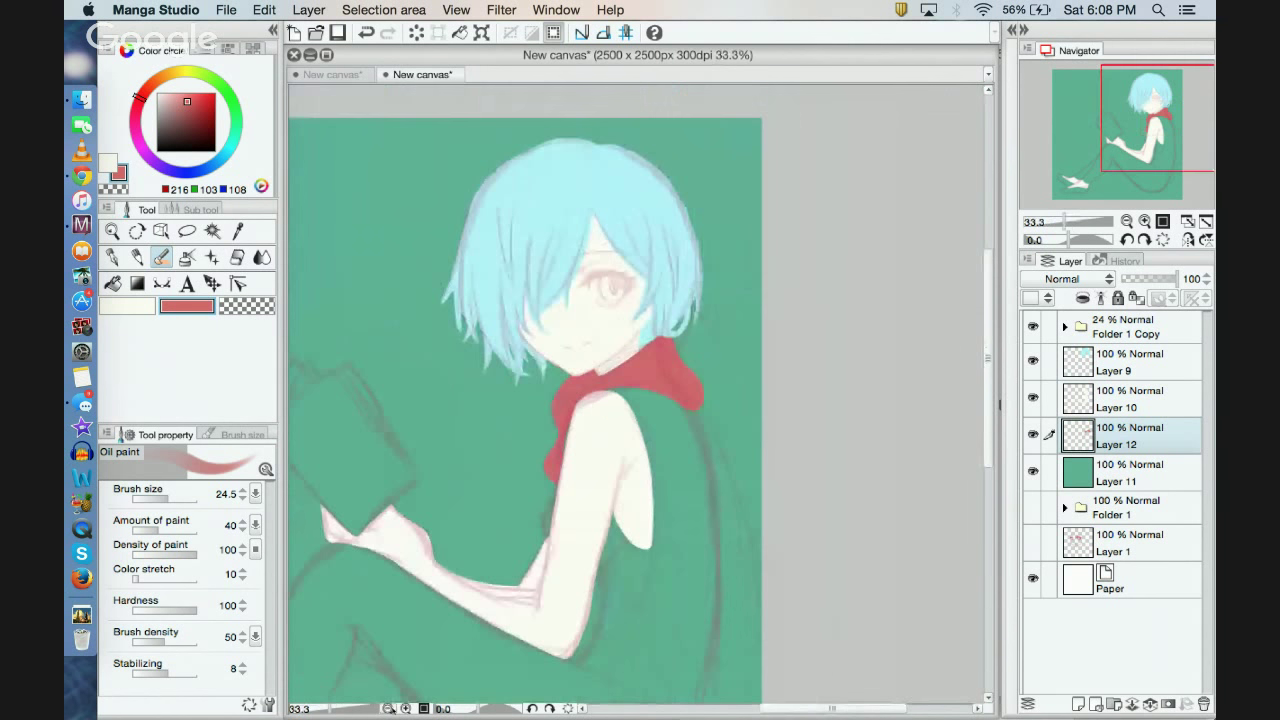
pyautogui.click(405, 708)
pyautogui.click(405, 708)
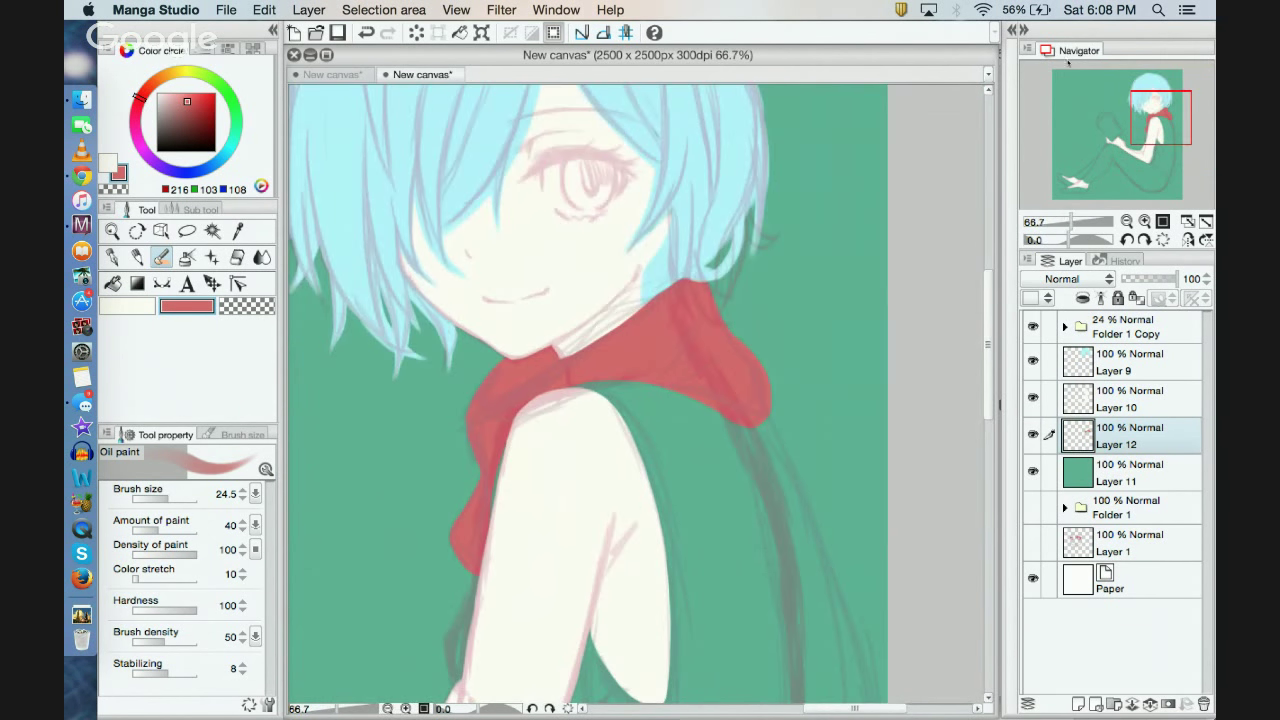
pyautogui.moveTo(1178, 118)
pyautogui.mouseDown()
pyautogui.moveTo(1188, 153)
pyautogui.moveTo(1185, 140)
pyautogui.mouseUp()
pyautogui.moveTo(675, 175); pyautogui.dragTo(724, 338)
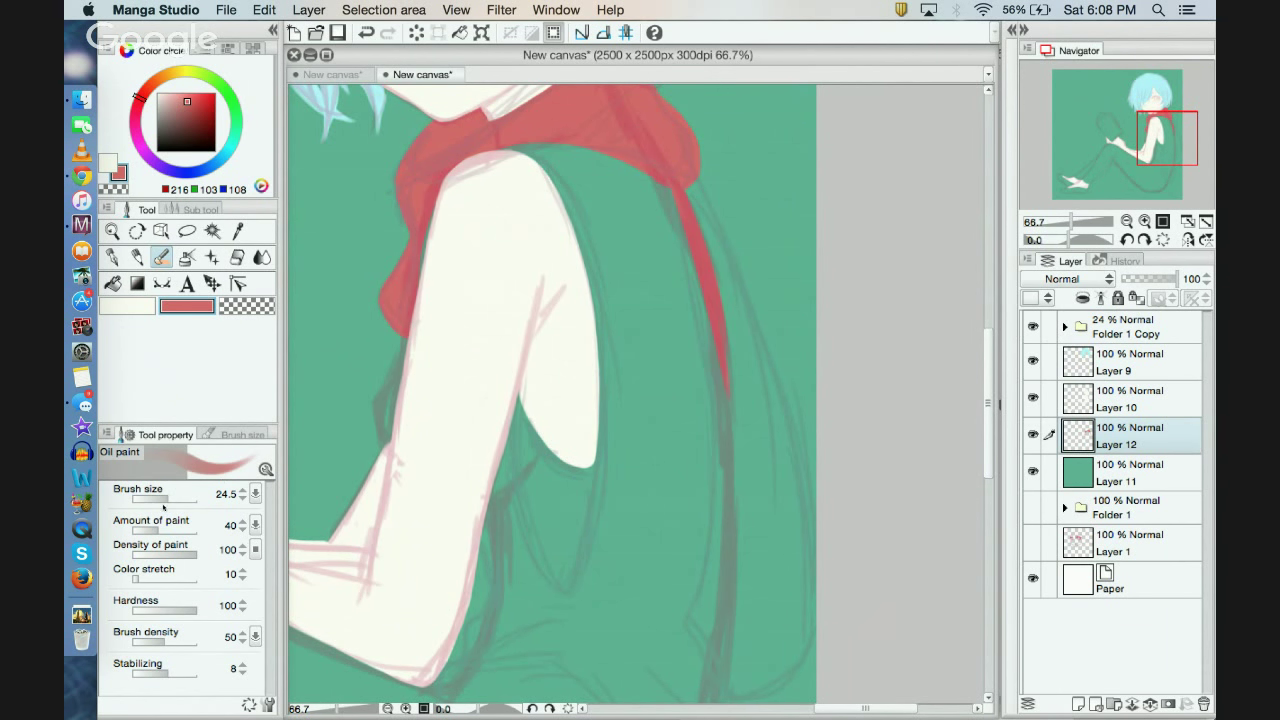
pyautogui.moveTo(163, 499); pyautogui.dragTo(178, 499)
pyautogui.moveTo(684, 203); pyautogui.dragTo(748, 415)
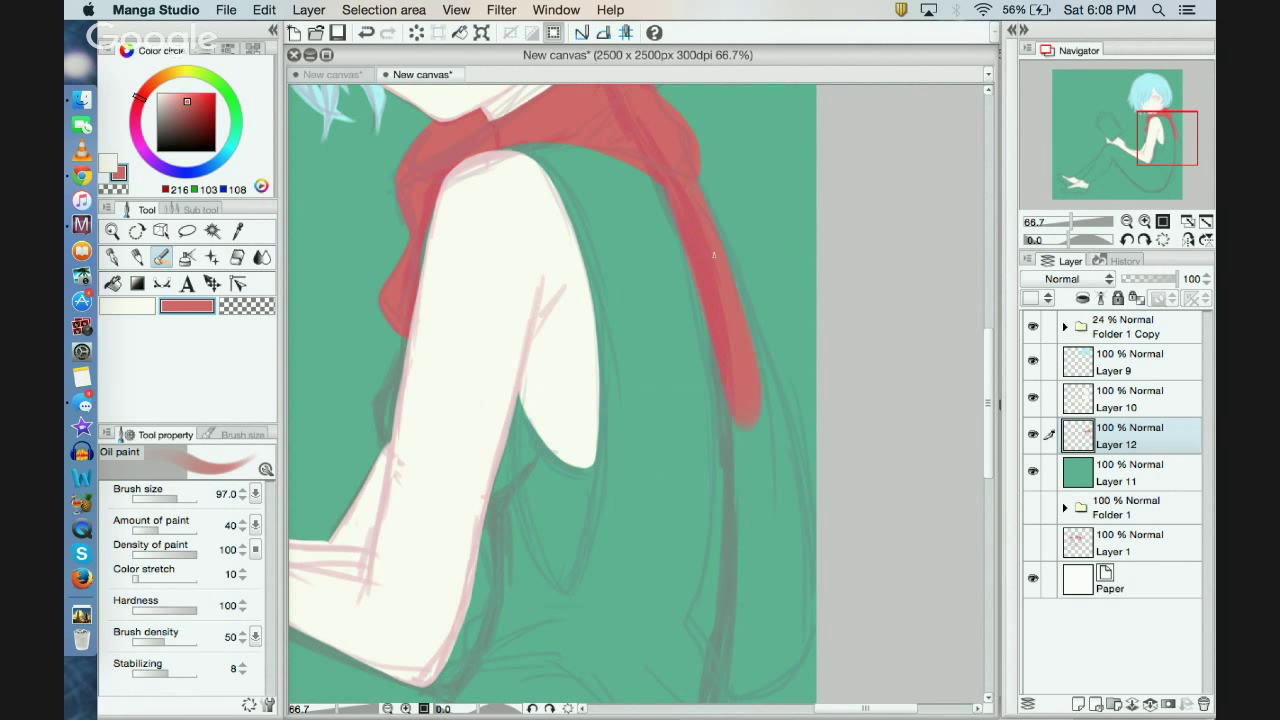
pyautogui.moveTo(690, 190)
pyautogui.mouseDown()
pyautogui.moveTo(756, 540)
pyautogui.moveTo(731, 360)
pyautogui.moveTo(762, 600)
pyautogui.mouseUp()
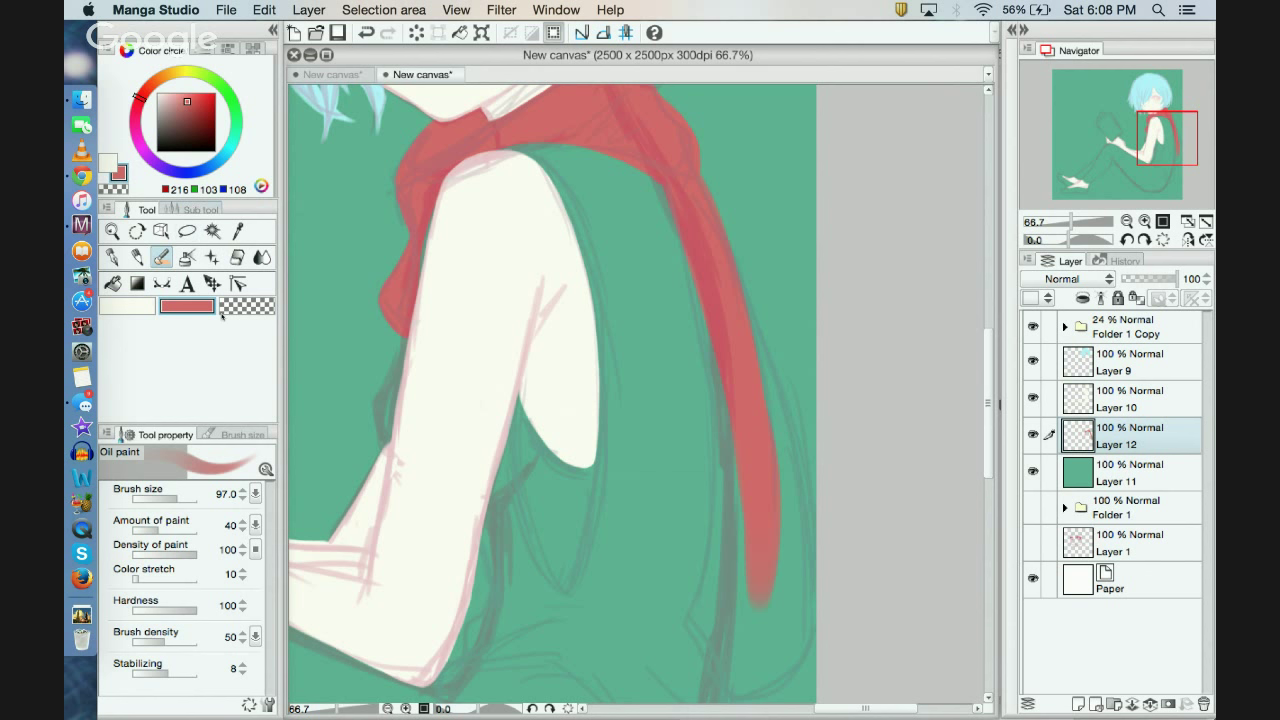
pyautogui.click(196, 210)
pyautogui.click(150, 210)
pyautogui.moveTo(749, 353); pyautogui.dragTo(782, 460)
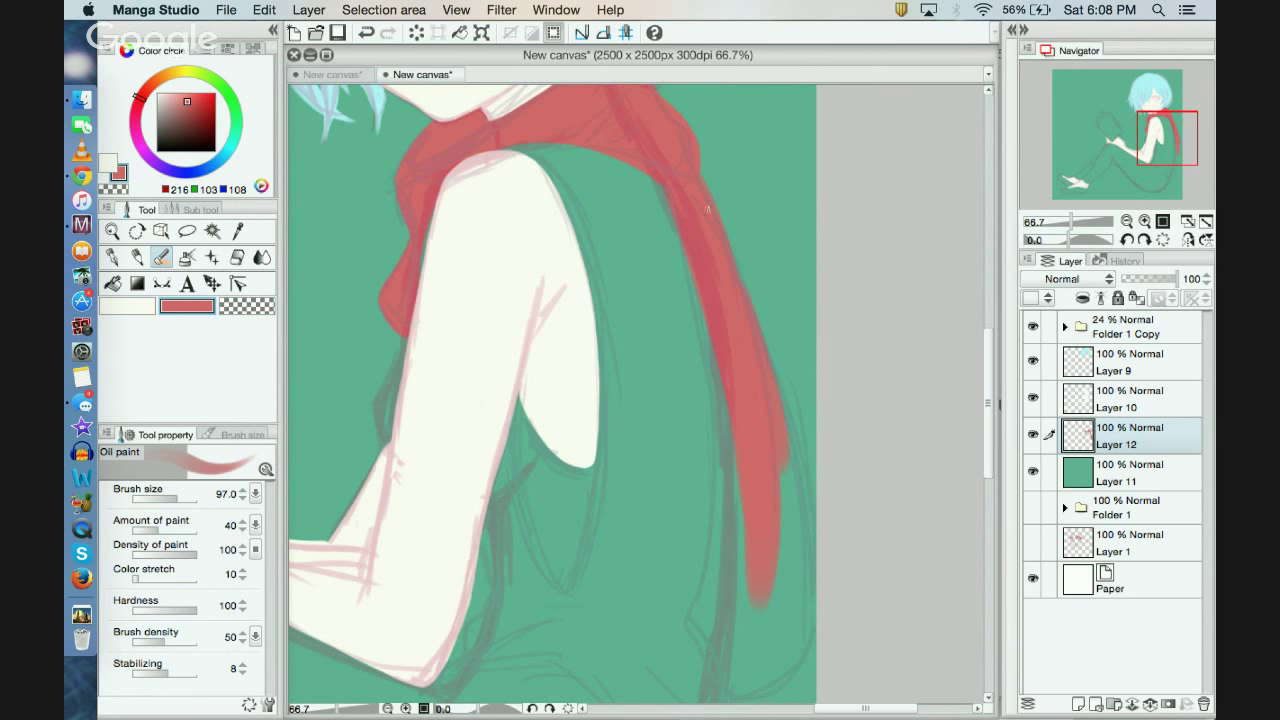
pyautogui.moveTo(708, 209); pyautogui.dragTo(750, 338)
pyautogui.press('super+z')
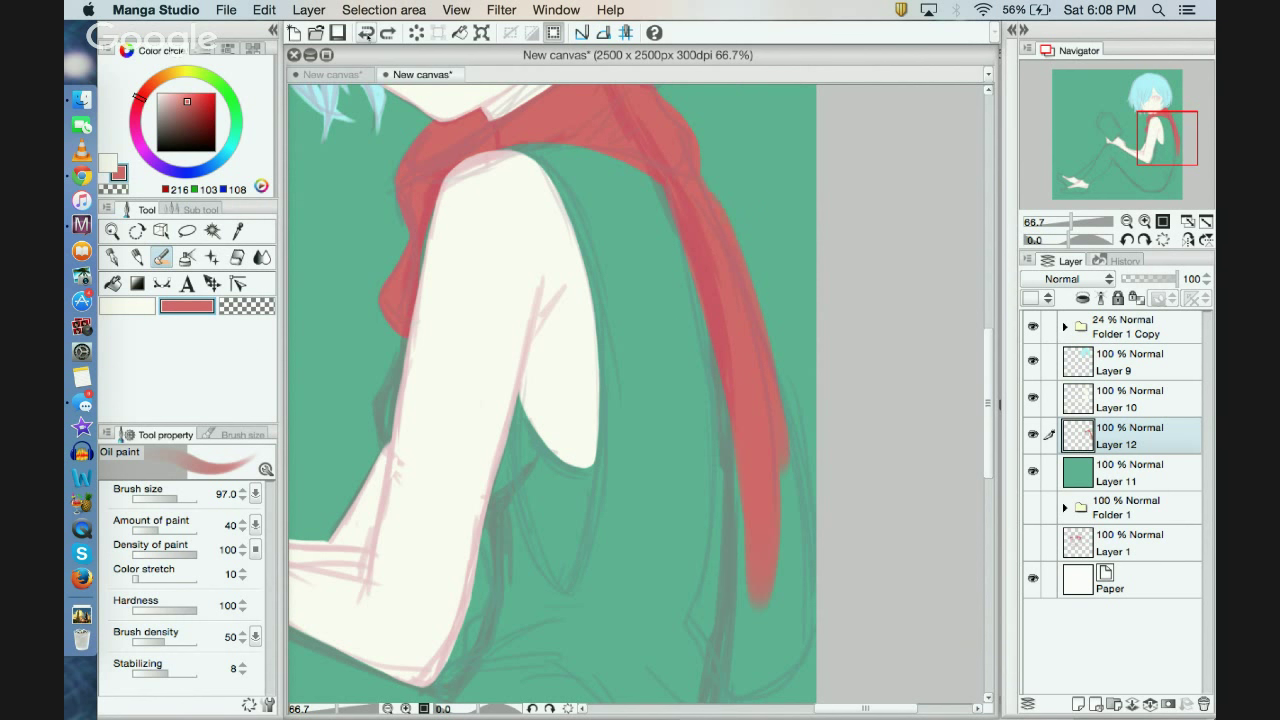
pyautogui.press('super+z')
pyautogui.moveTo(692, 165); pyautogui.dragTo(745, 288)
pyautogui.click(366, 32)
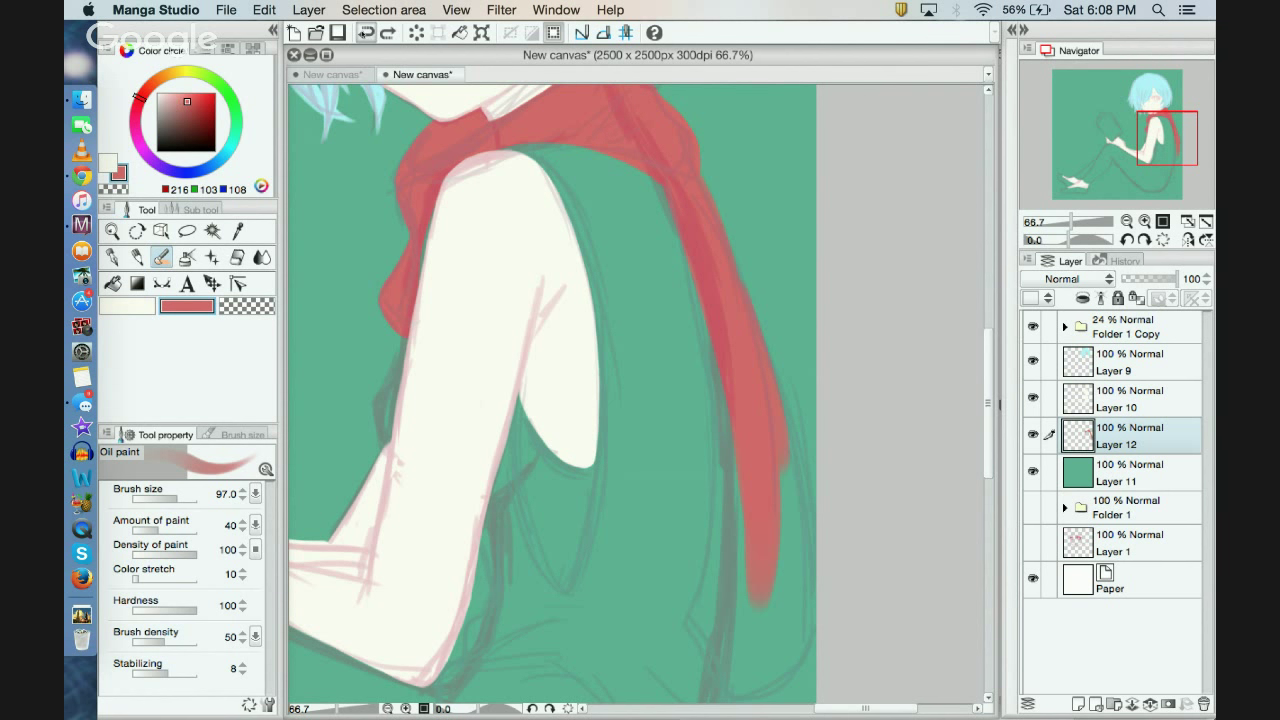
pyautogui.click(366, 32)
# Step: Paint the tail's inner edge and broad rounded end in red, then widen its outer side down to the end
pyautogui.moveTo(716, 299)
pyautogui.mouseDown()
pyautogui.moveTo(732, 408)
pyautogui.moveTo(725, 508)
pyautogui.moveTo(737, 445)
pyautogui.moveTo(713, 607)
pyautogui.moveTo(697, 627)
pyautogui.moveTo(731, 521)
pyautogui.mouseUp()
pyautogui.moveTo(734, 467); pyautogui.dragTo(717, 558)
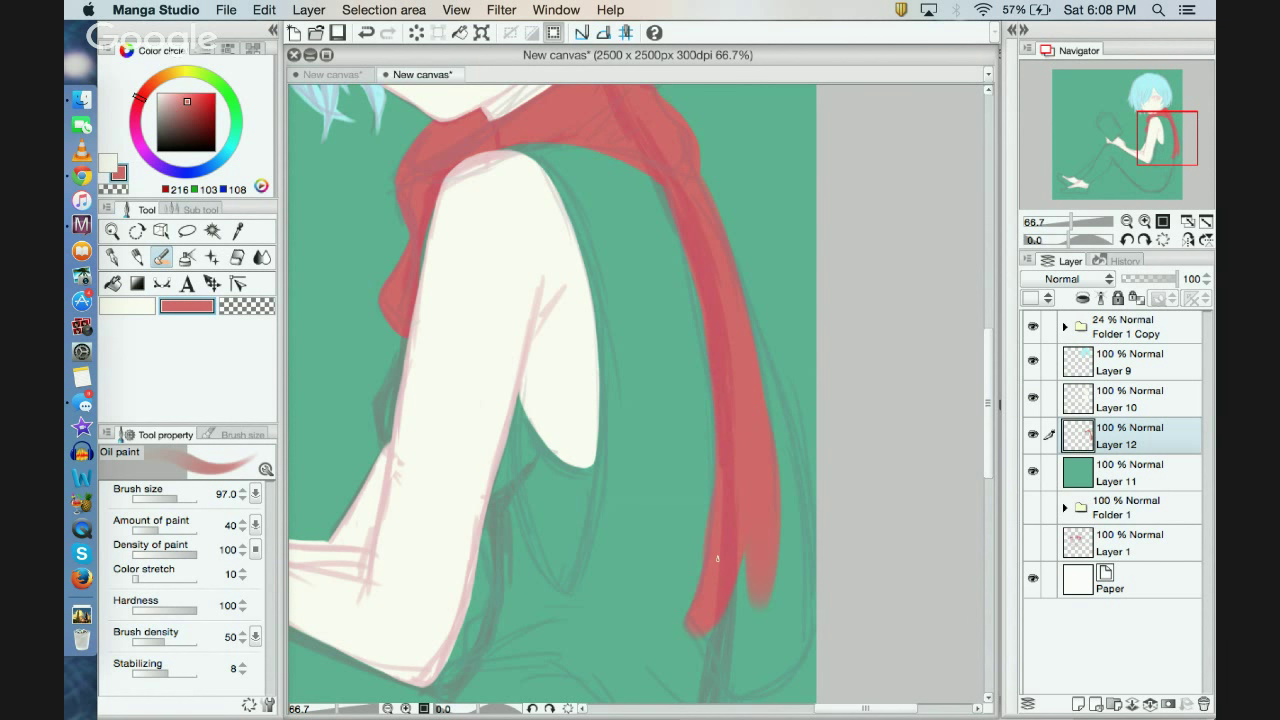
pyautogui.moveTo(712, 320); pyautogui.dragTo(698, 262)
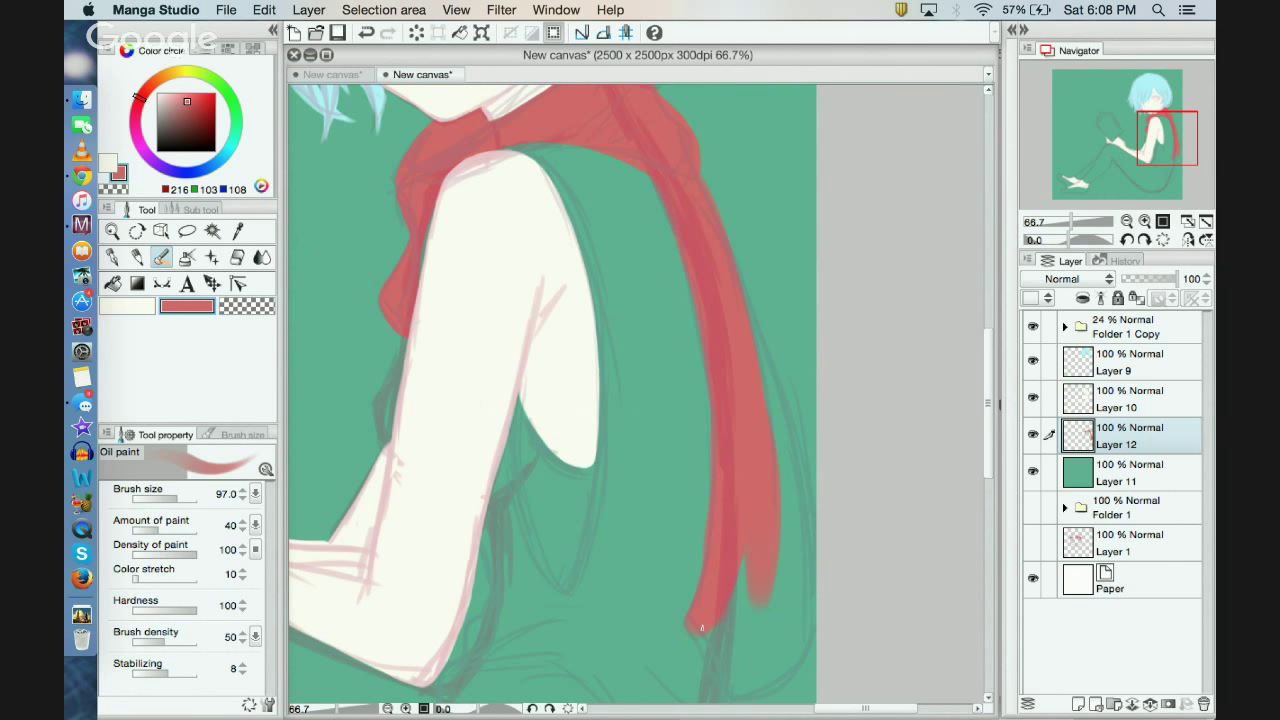
pyautogui.moveTo(701, 628)
pyautogui.mouseDown()
pyautogui.moveTo(743, 686)
pyautogui.moveTo(786, 658)
pyautogui.moveTo(813, 606)
pyautogui.moveTo(764, 670)
pyautogui.moveTo(749, 659)
pyautogui.moveTo(761, 612)
pyautogui.moveTo(732, 594)
pyautogui.mouseUp()
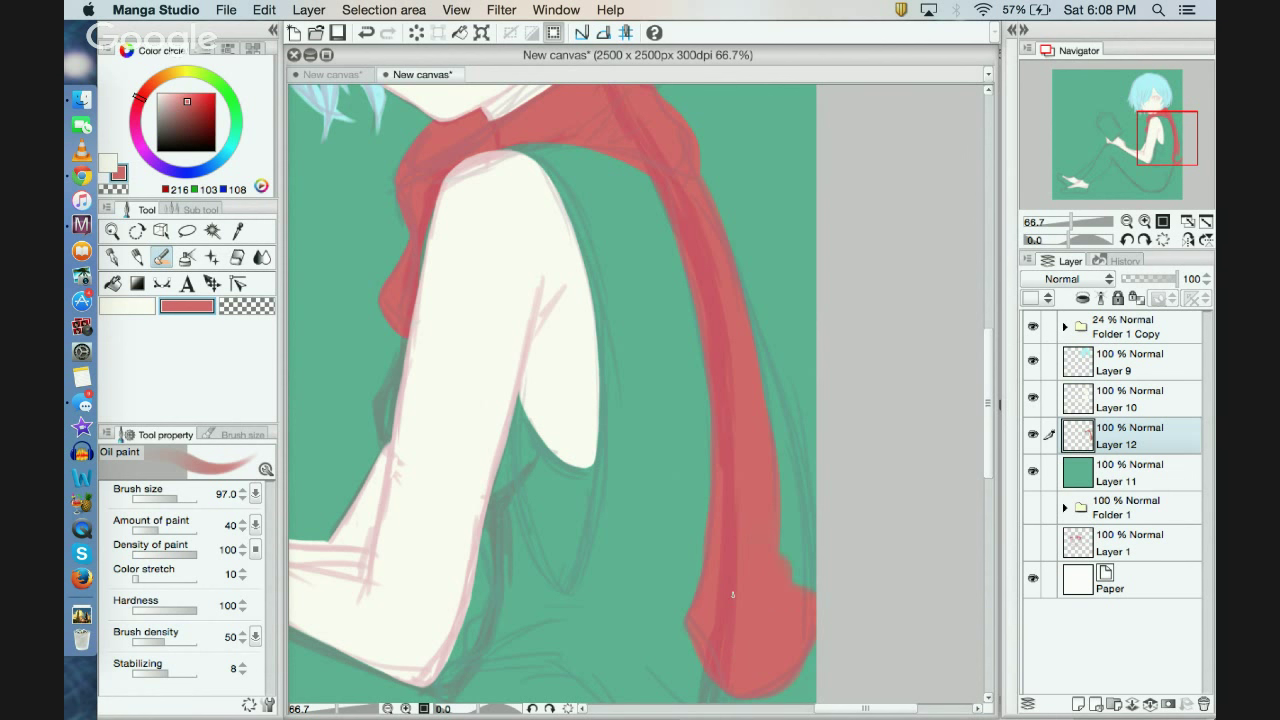
pyautogui.moveTo(711, 220)
pyautogui.mouseDown()
pyautogui.moveTo(786, 466)
pyautogui.moveTo(800, 580)
pyautogui.mouseUp()
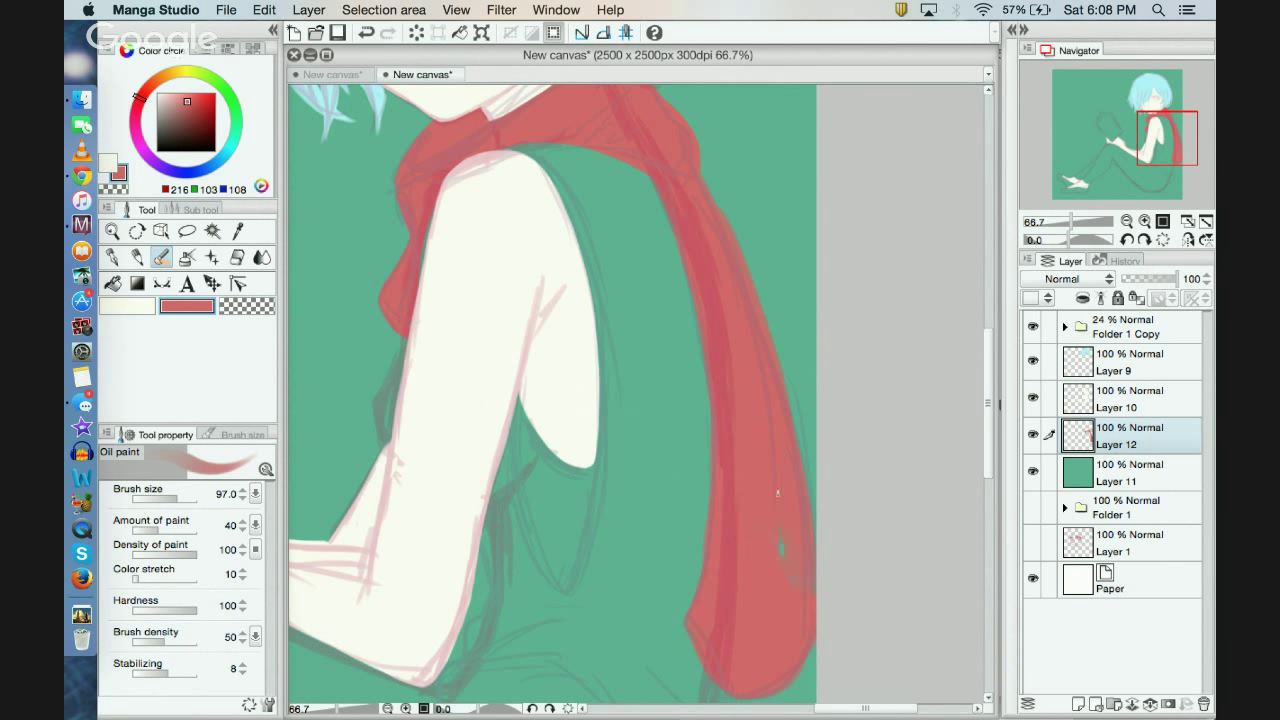
# Step: Trim the outer edge of the scarf's back tail with the transparent colour
pyautogui.click(258, 309)
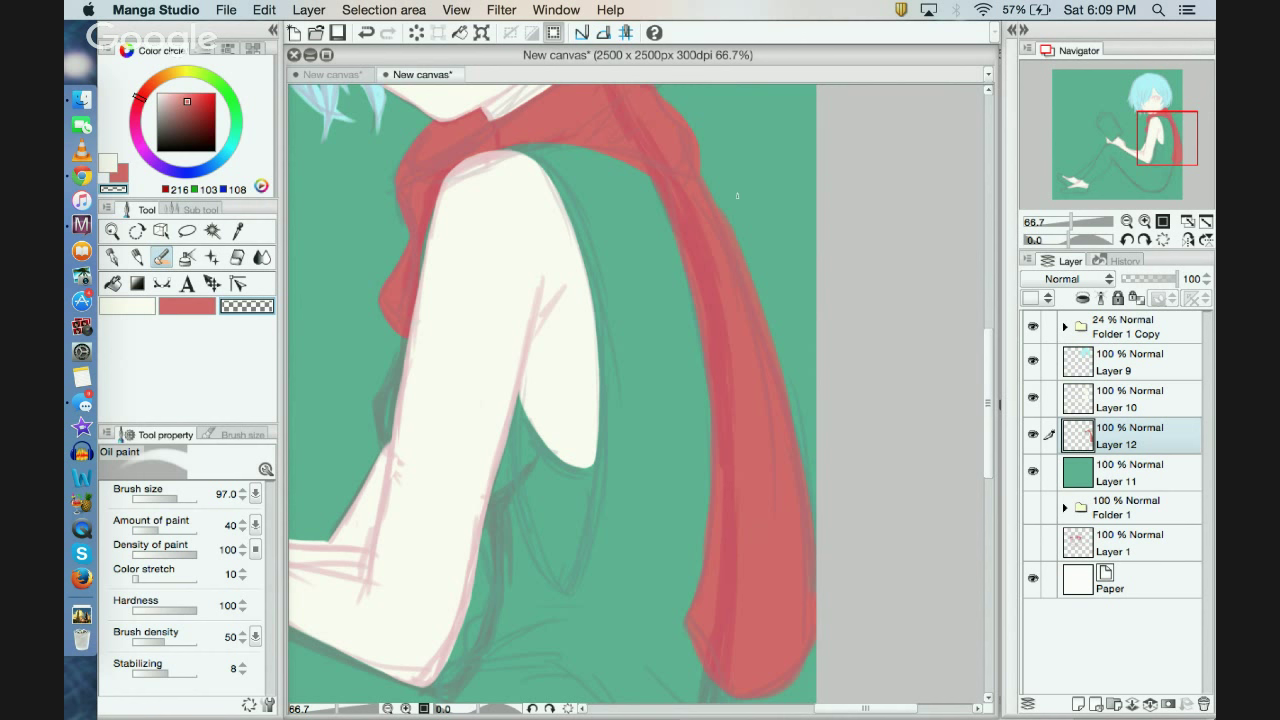
pyautogui.moveTo(747, 241); pyautogui.dragTo(763, 292)
pyautogui.moveTo(790, 356); pyautogui.dragTo(822, 640)
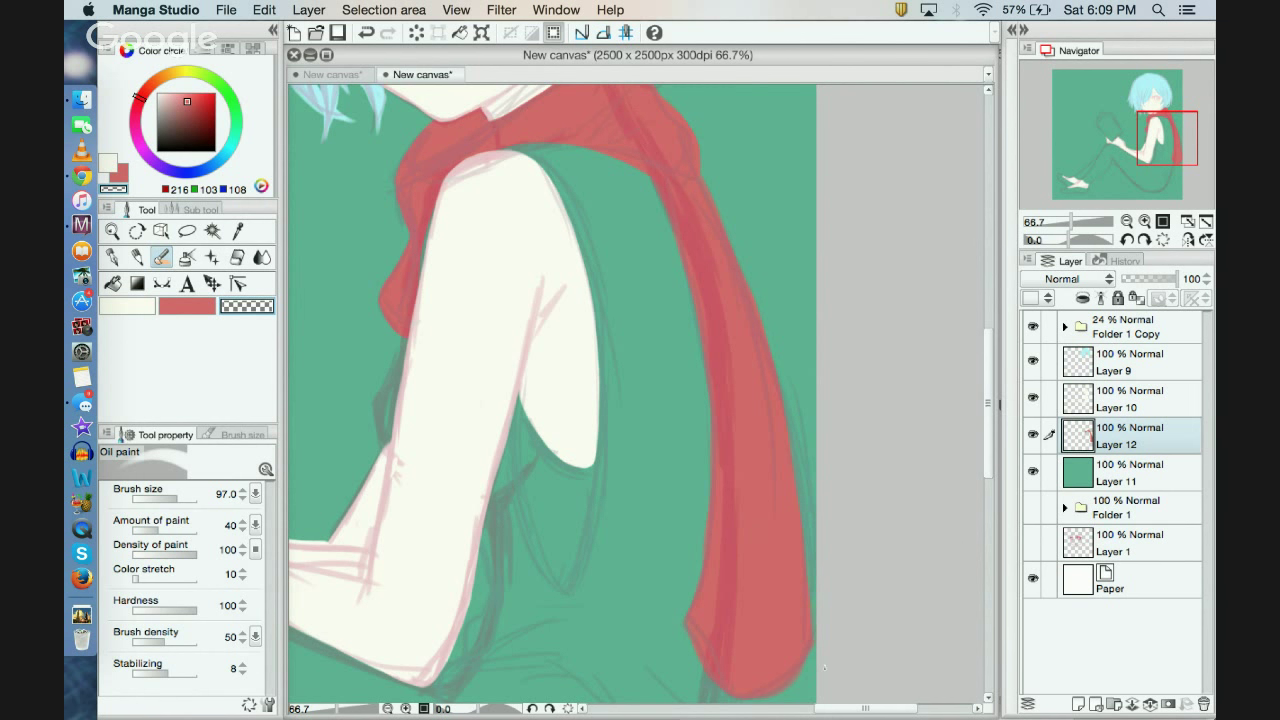
pyautogui.moveTo(812, 575); pyautogui.dragTo(827, 680)
# Step: Undo the last trim and refine the tail's lower corner and upper outer edge in red with brush size 48.8
pyautogui.click(190, 306)
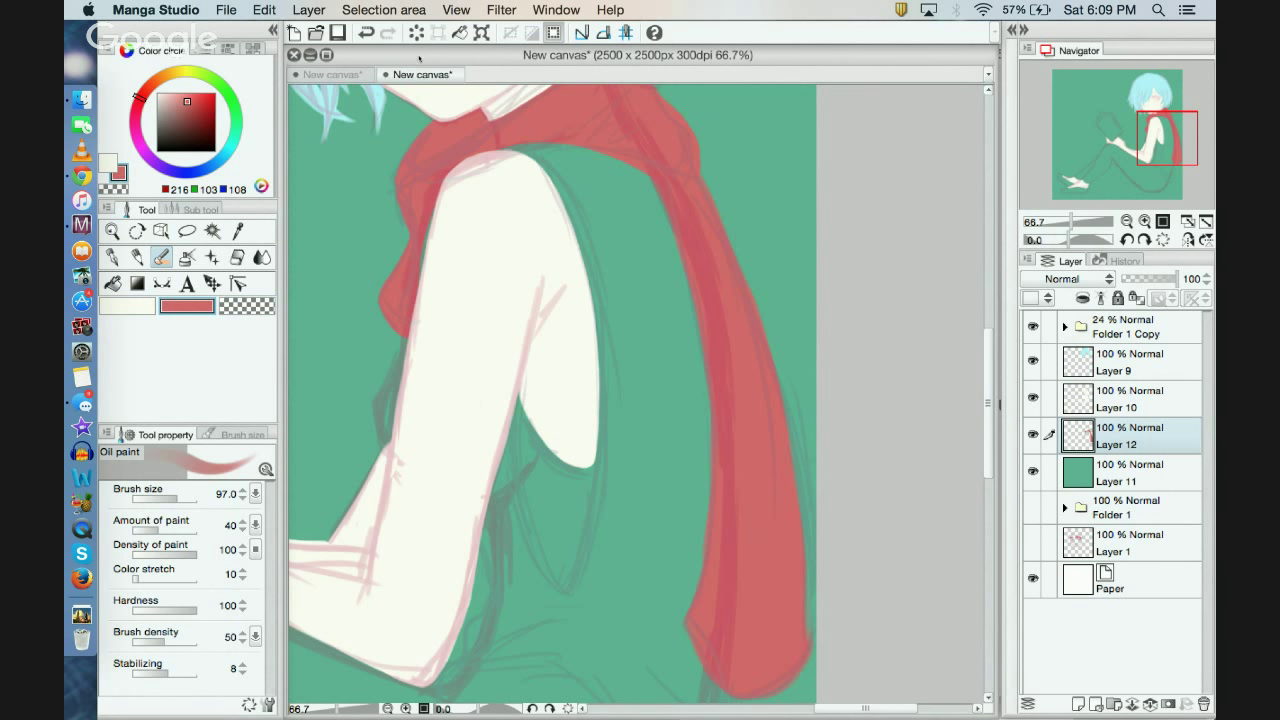
pyautogui.click(366, 33)
pyautogui.click(172, 499)
pyautogui.moveTo(801, 658); pyautogui.dragTo(808, 634)
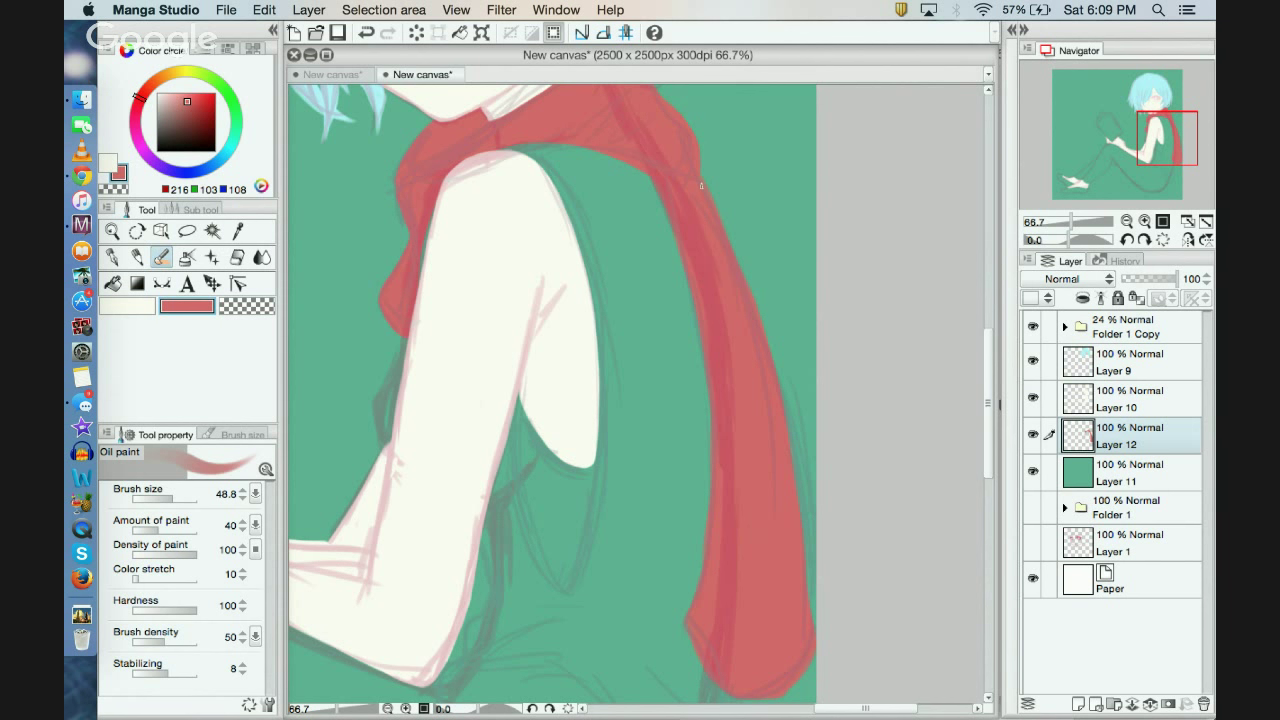
pyautogui.moveTo(701, 186); pyautogui.dragTo(751, 292)
pyautogui.scroll(-3, 674, 649)
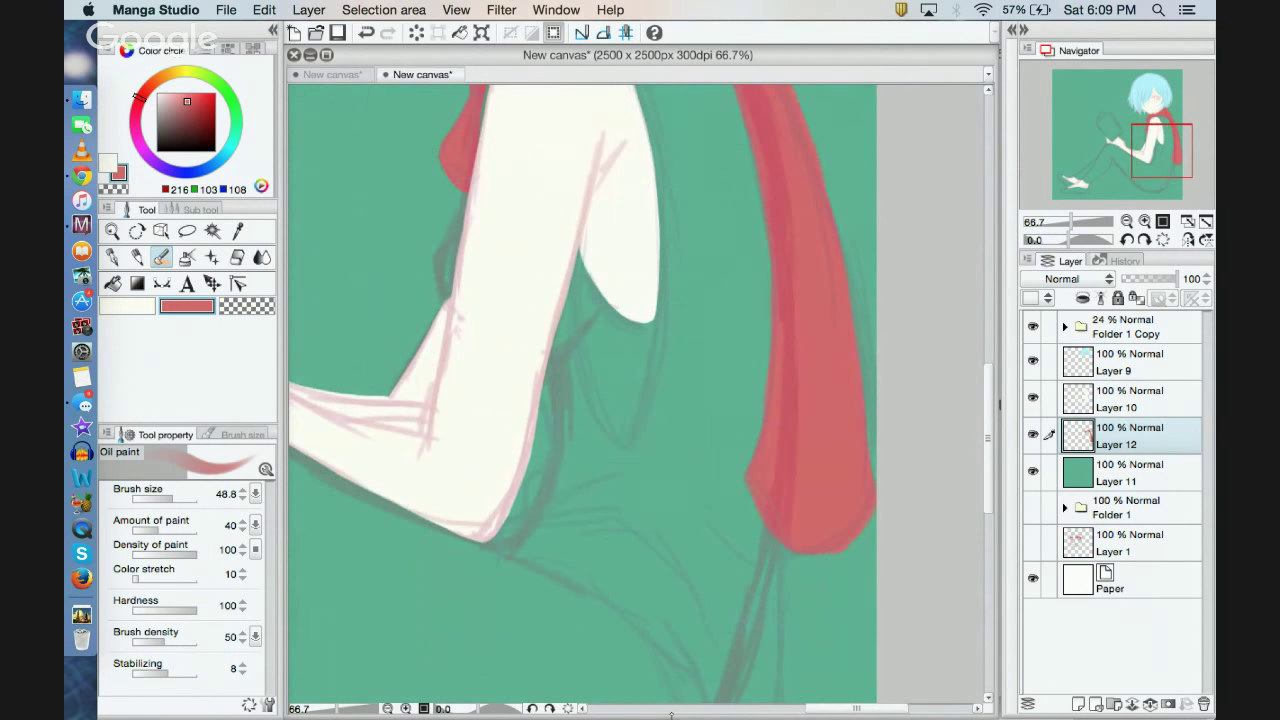
# Step: Examine the painted scarf and its back tail against the figure at several zoom levels
pyautogui.moveTo(672, 714)
pyautogui.mouseDown()
pyautogui.moveTo(666, 578)
pyautogui.moveTo(670, 717)
pyautogui.mouseUp()
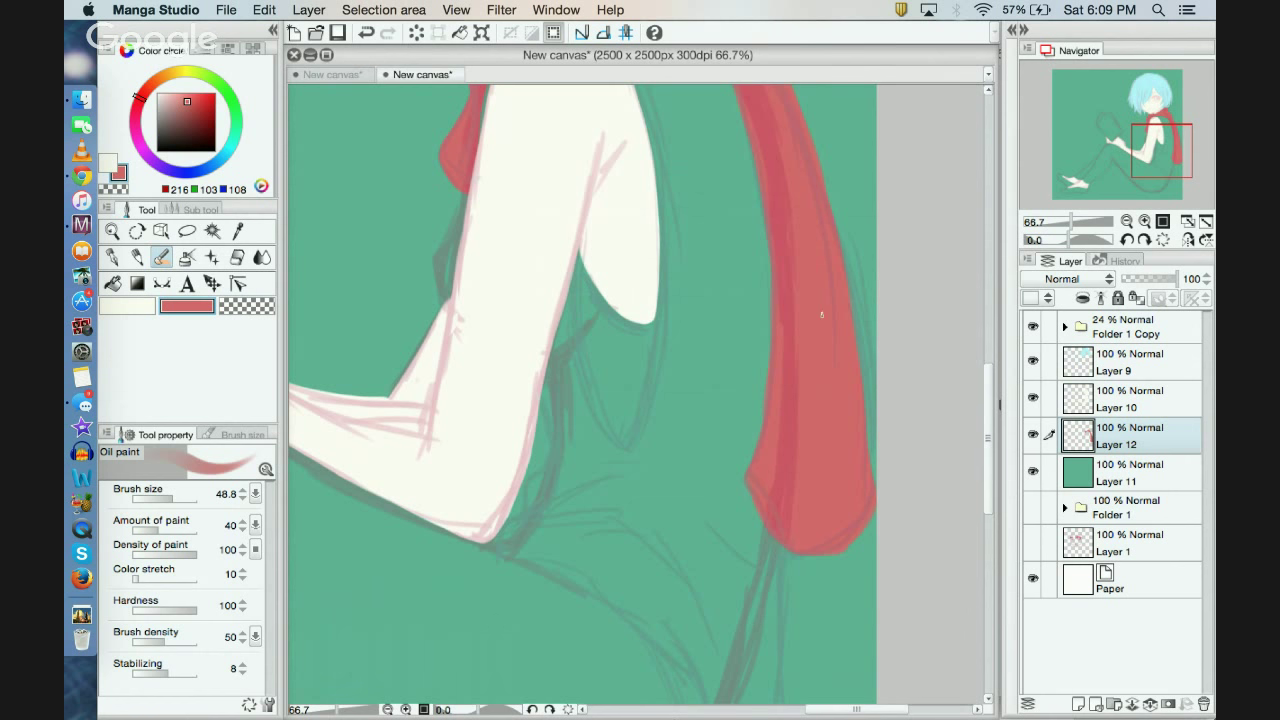
pyautogui.moveTo(1161, 168); pyautogui.dragTo(1169, 154)
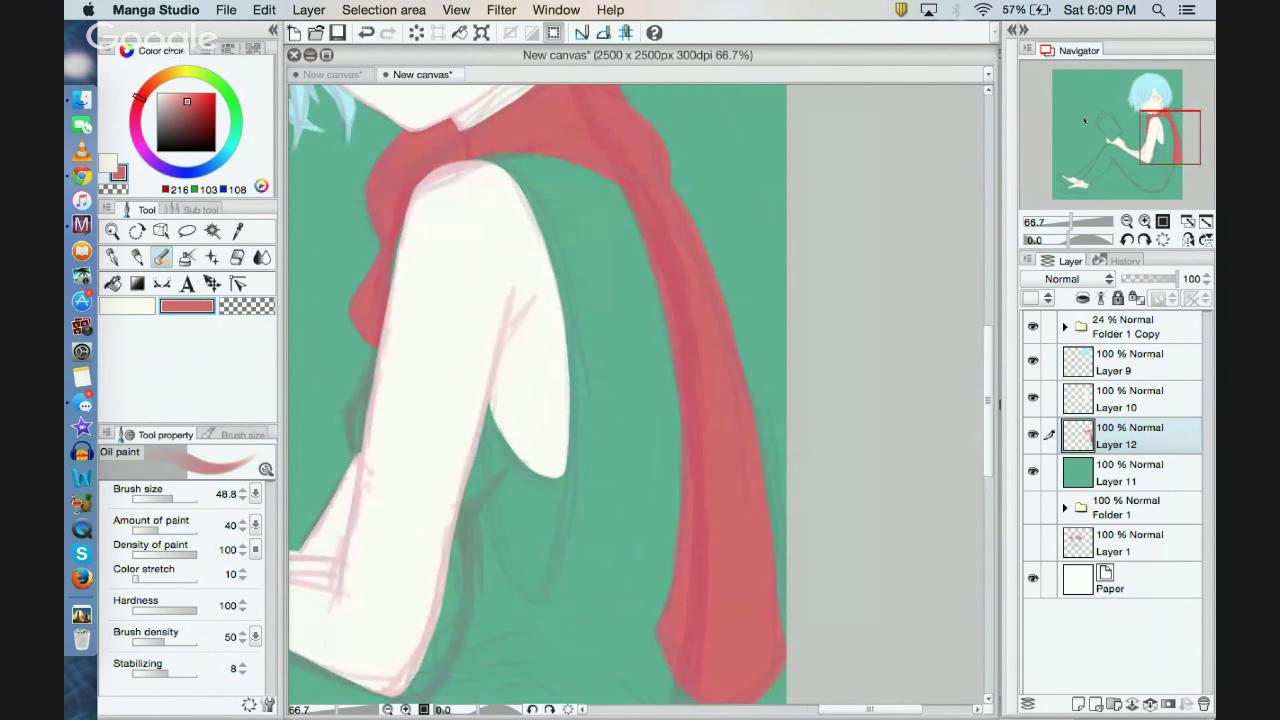
pyautogui.click(243, 307)
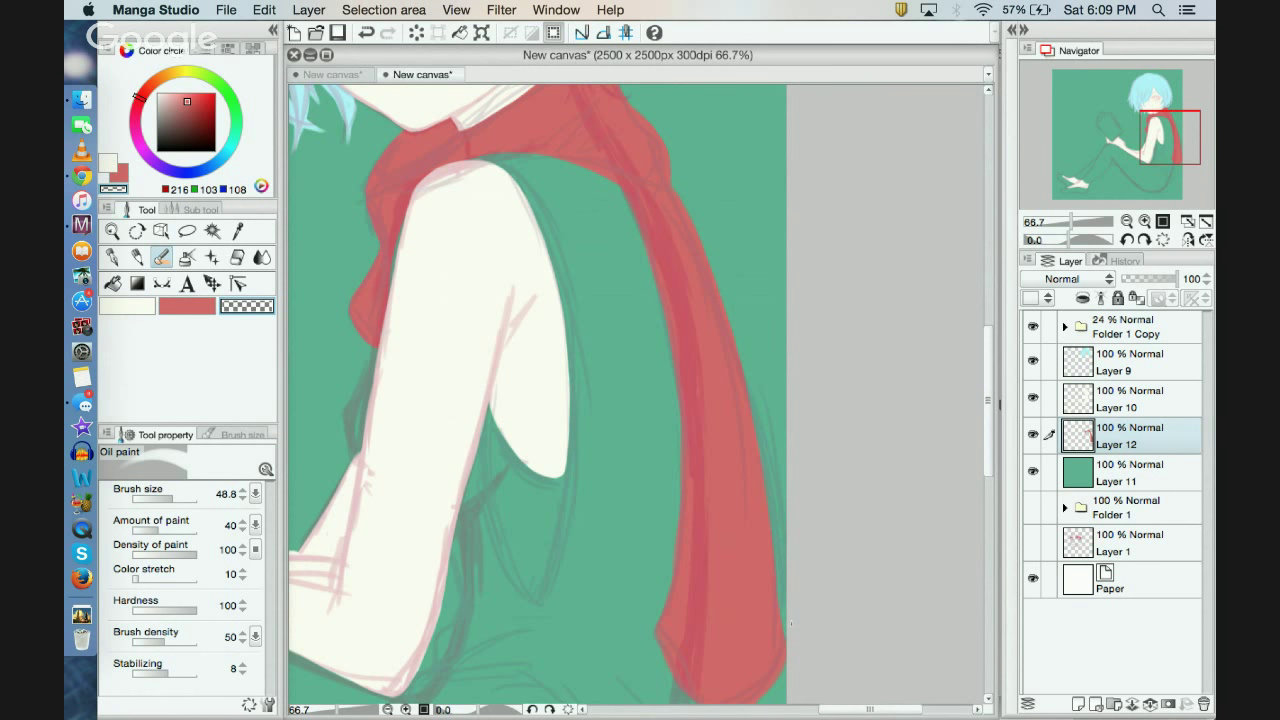
pyautogui.click(388, 709)
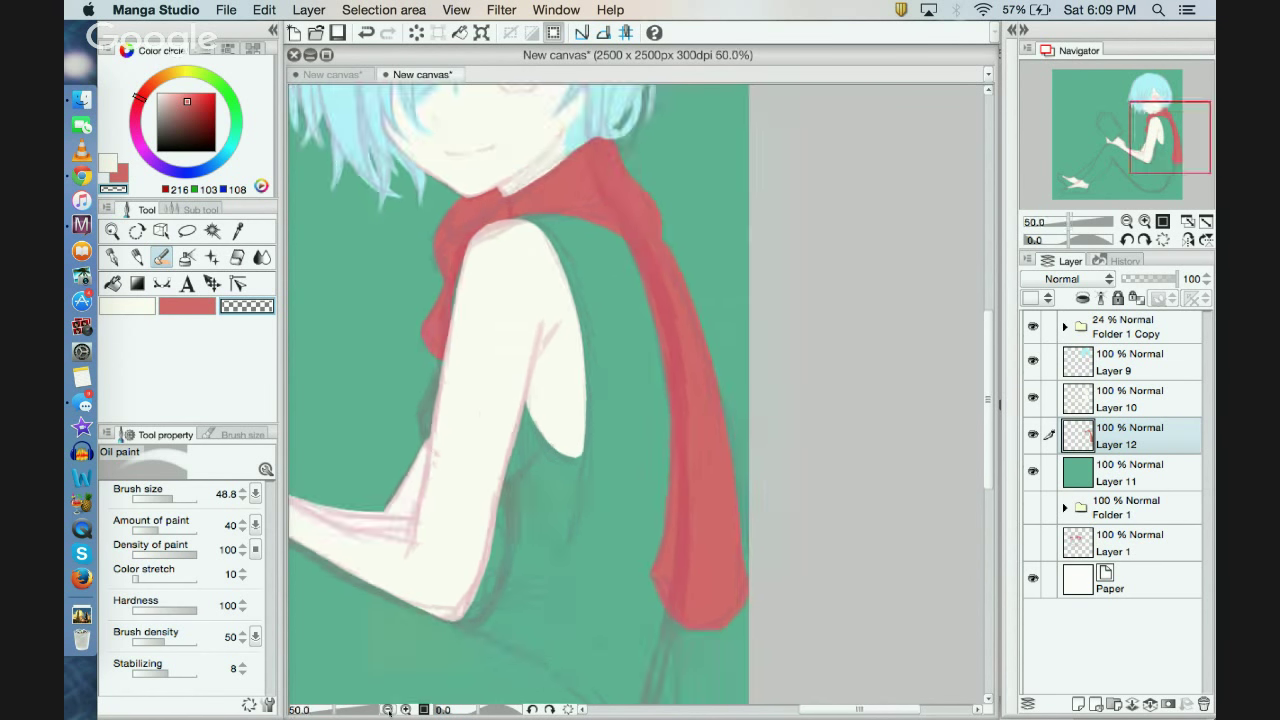
pyautogui.click(388, 709)
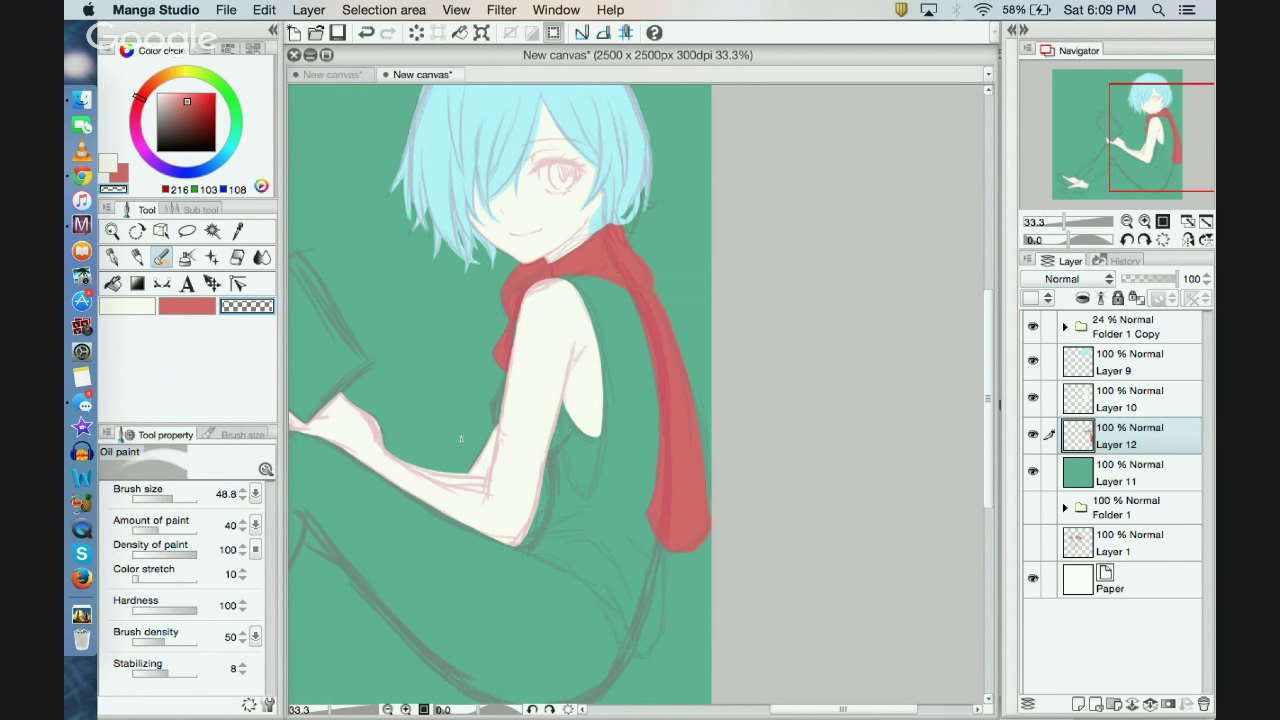
pyautogui.moveTo(1150, 152)
pyautogui.mouseDown()
pyautogui.moveTo(1138, 138)
pyautogui.moveTo(1131, 170)
pyautogui.moveTo(1142, 153)
pyautogui.mouseUp()
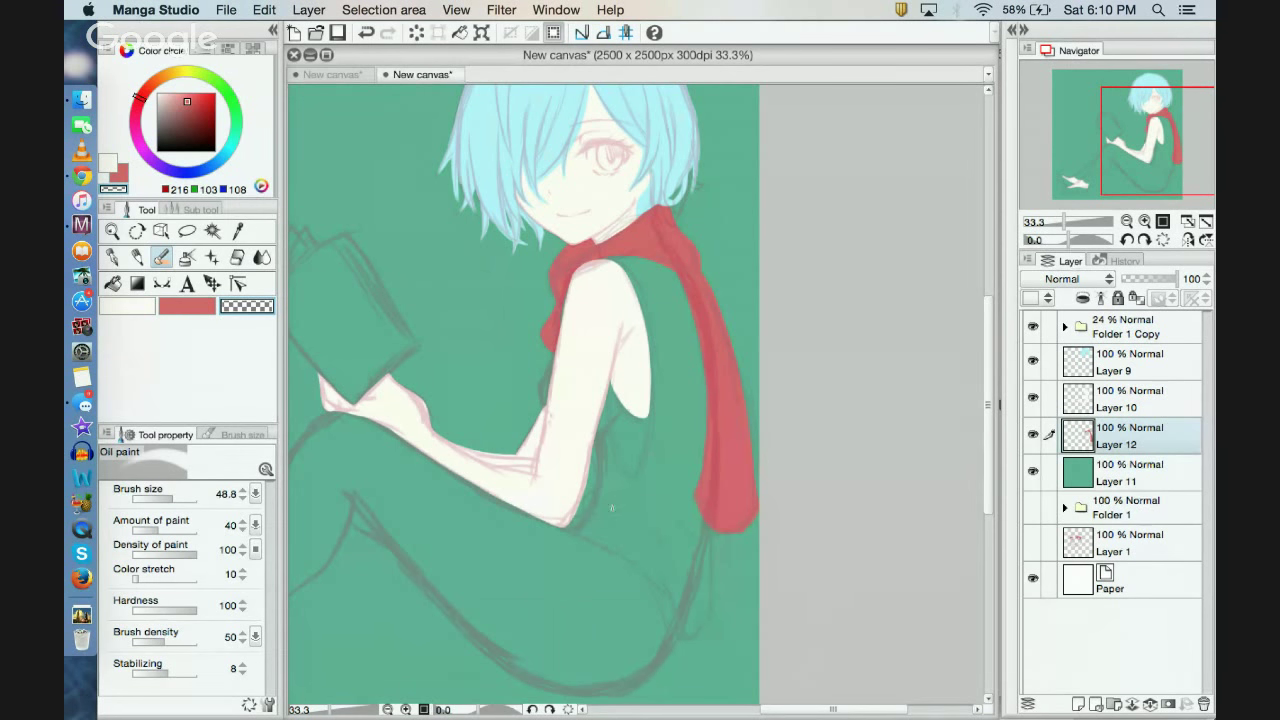
pyautogui.click(405, 709)
pyautogui.click(405, 709)
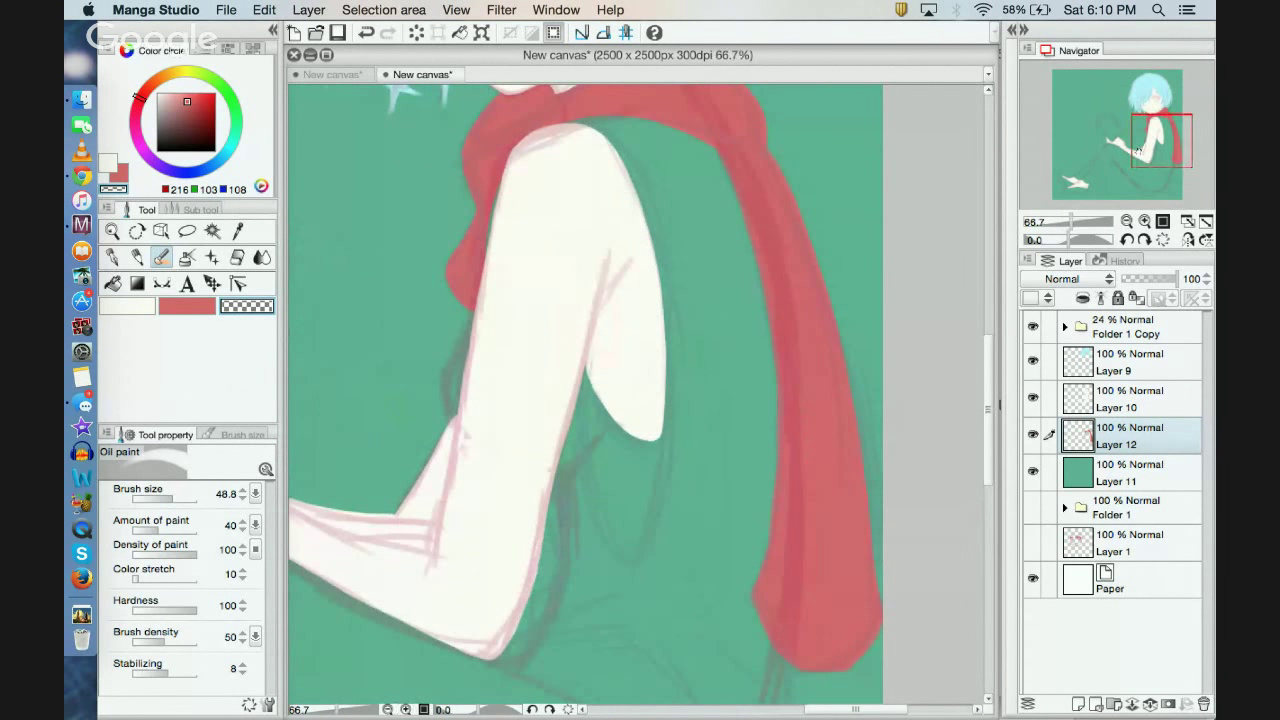
# Step: Paint the scarf's lower edge in red where it passes behind the shoulder towards the back tail
pyautogui.moveTo(1155, 137); pyautogui.dragTo(1154, 128)
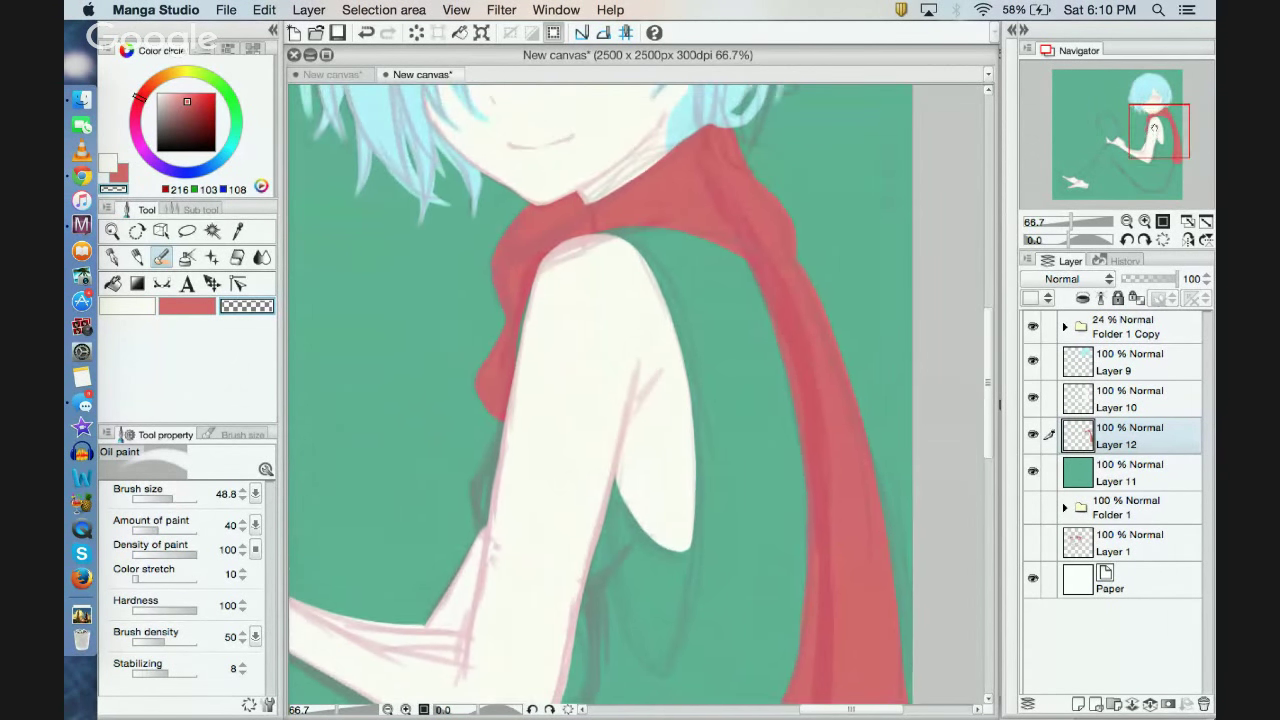
pyautogui.press('c')
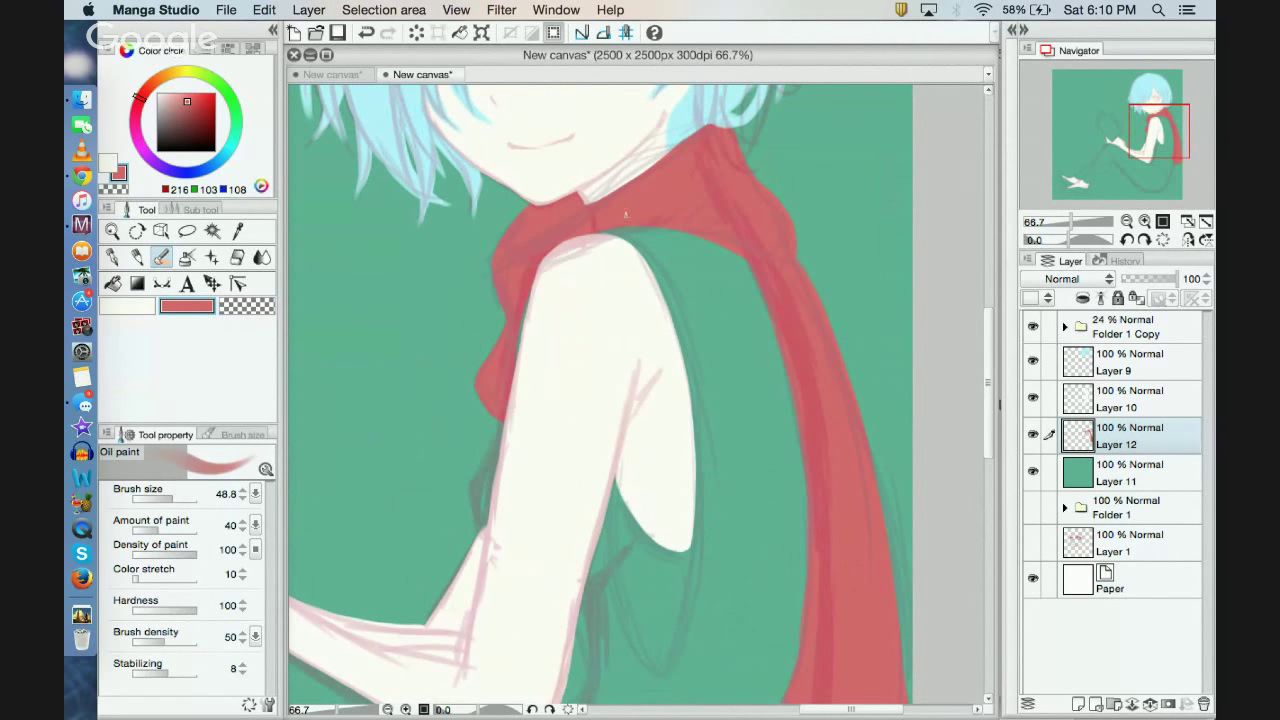
pyautogui.moveTo(597, 229)
pyautogui.mouseDown()
pyautogui.moveTo(654, 229)
pyautogui.moveTo(665, 237)
pyautogui.moveTo(622, 228)
pyautogui.moveTo(725, 262)
pyautogui.moveTo(697, 237)
pyautogui.mouseUp()
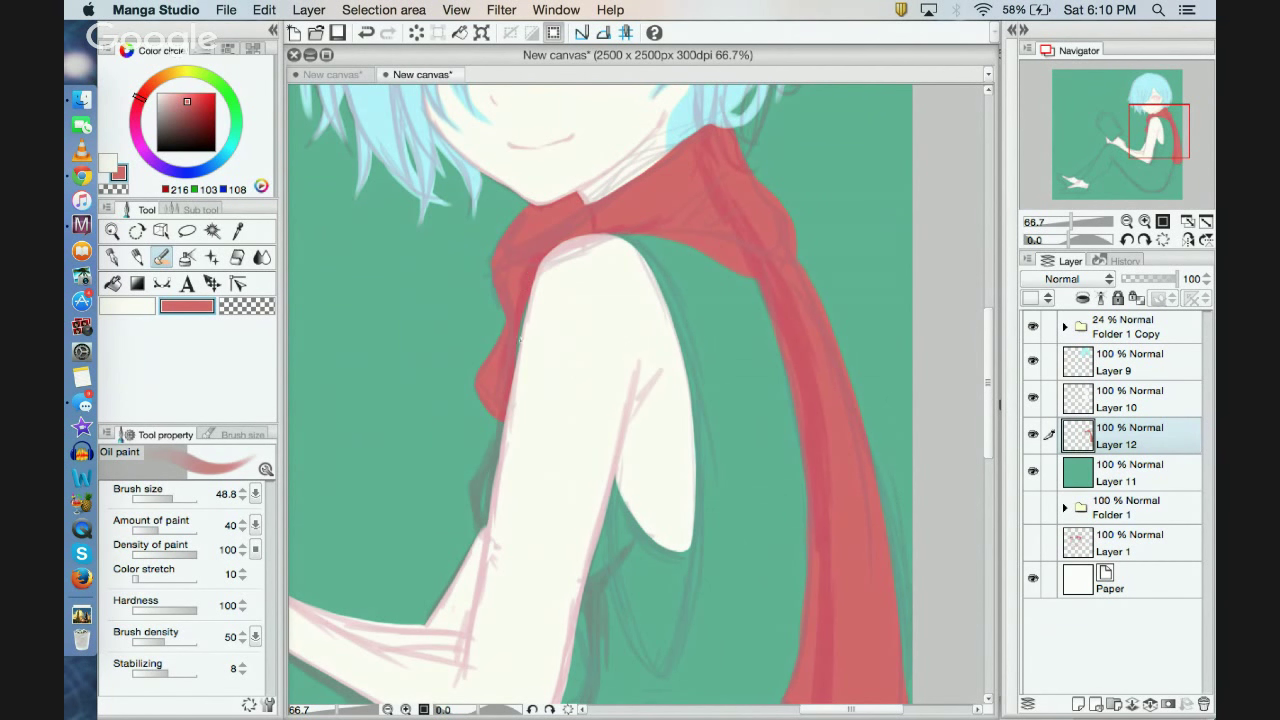
# Step: Add a new layer directly above the green background layer and hide the green layer
pyautogui.moveTo(1161, 150)
pyautogui.mouseDown()
pyautogui.moveTo(1163, 165)
pyautogui.moveTo(1150, 137)
pyautogui.moveTo(1150, 167)
pyautogui.mouseUp()
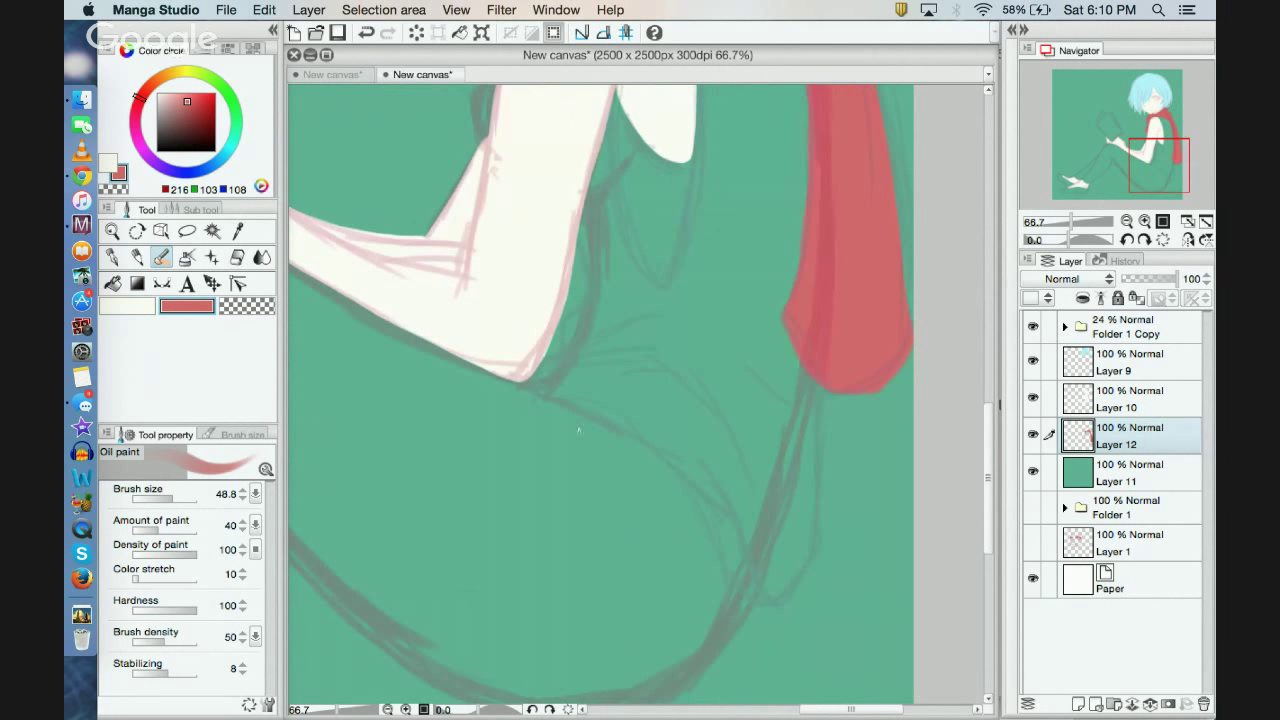
pyautogui.click(387, 709)
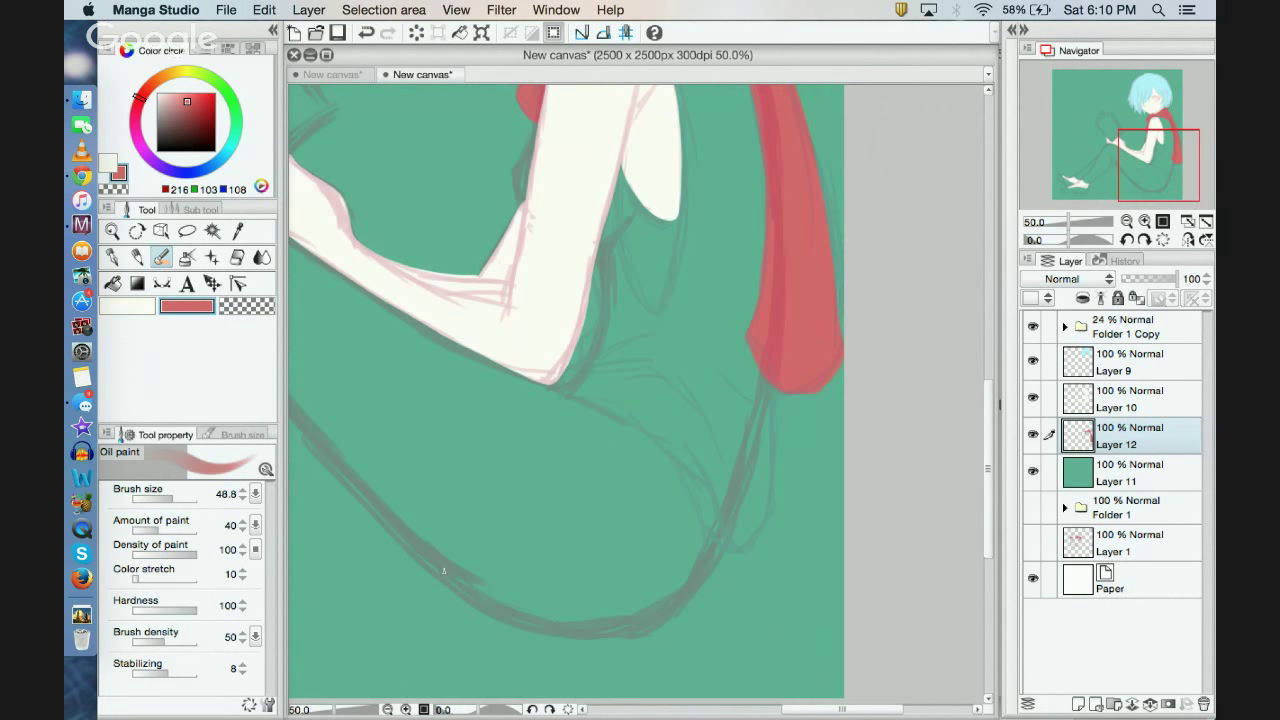
pyautogui.moveTo(1168, 155); pyautogui.dragTo(1168, 129)
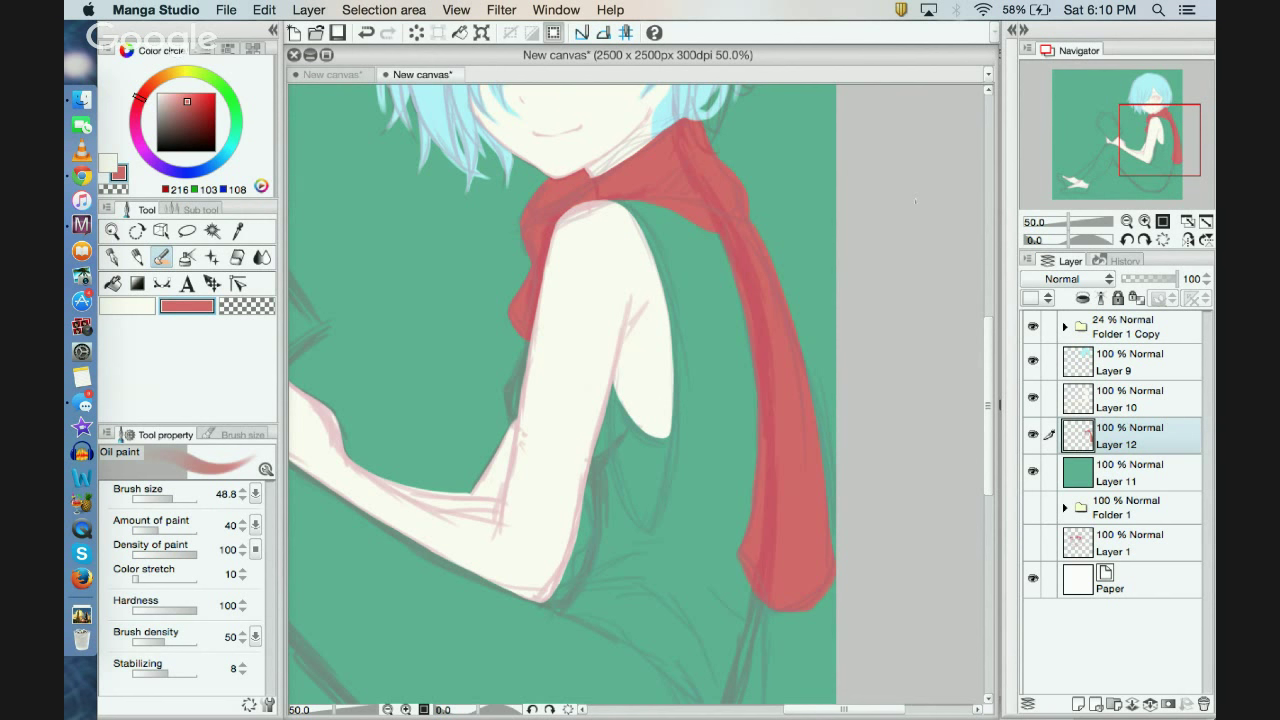
pyautogui.moveTo(1151, 140); pyautogui.dragTo(1153, 148)
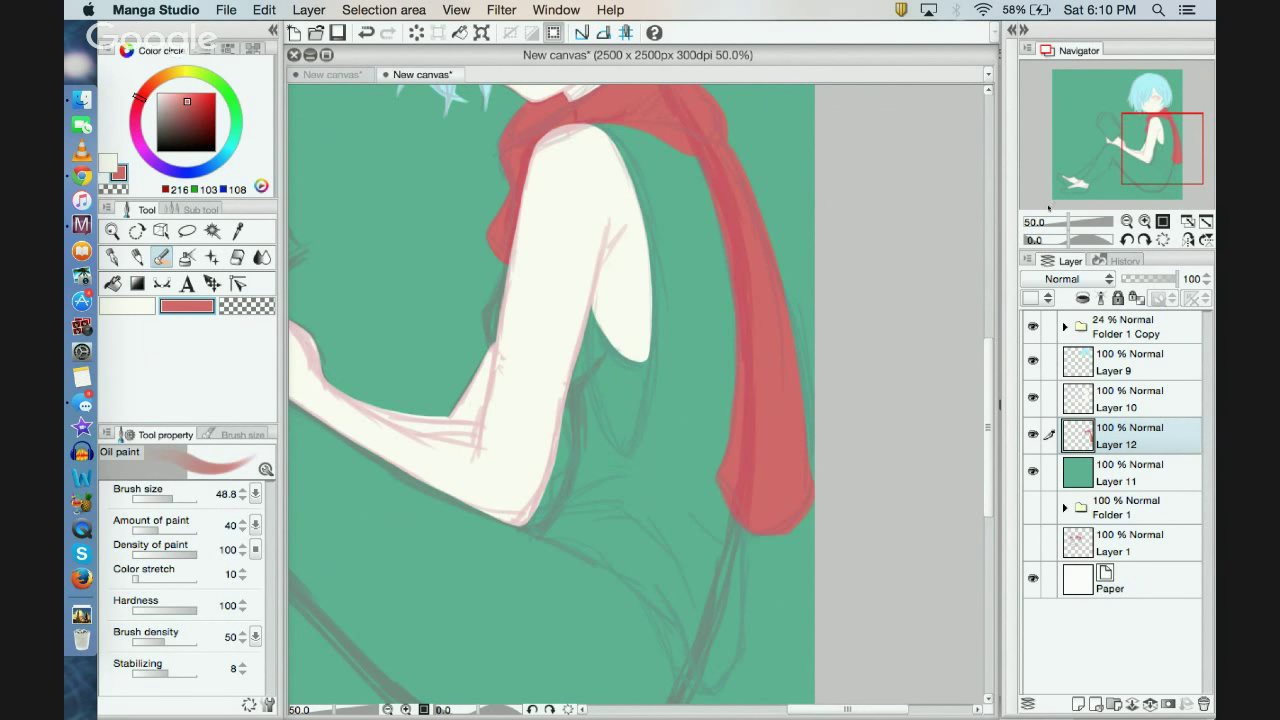
pyautogui.moveTo(1153, 168); pyautogui.dragTo(1174, 151)
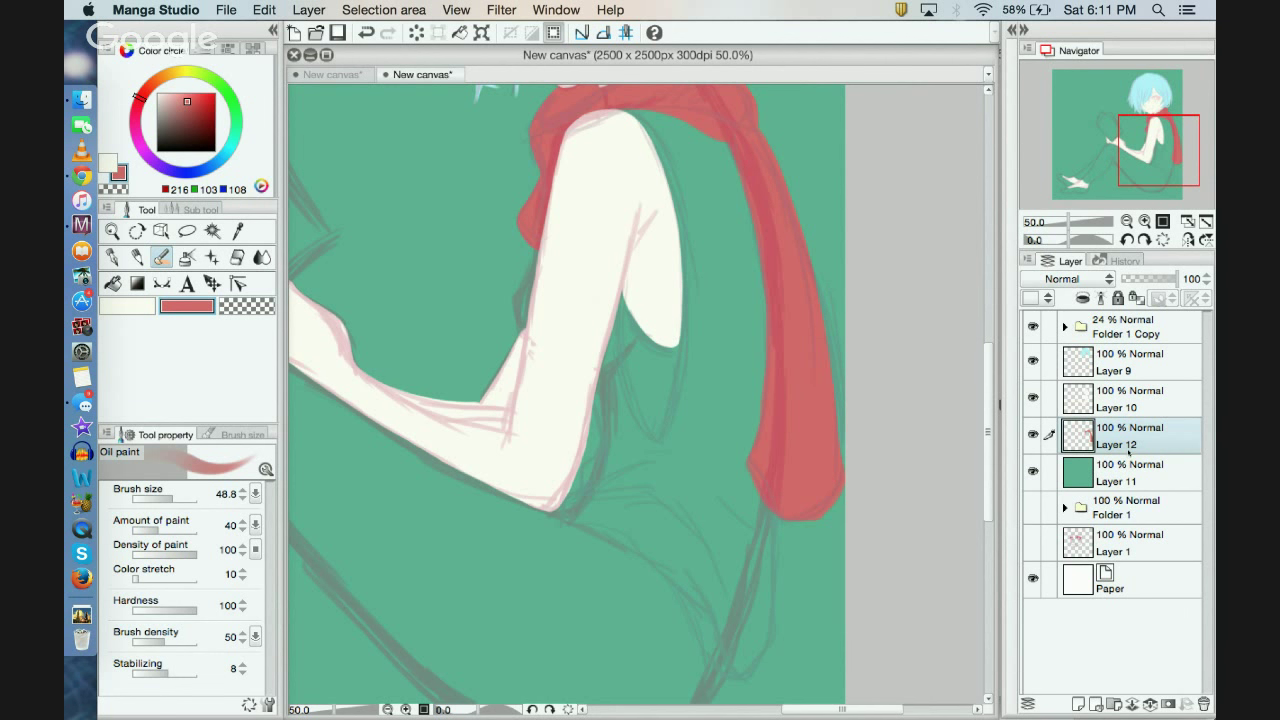
pyautogui.click(1125, 470)
pyautogui.click(1077, 704)
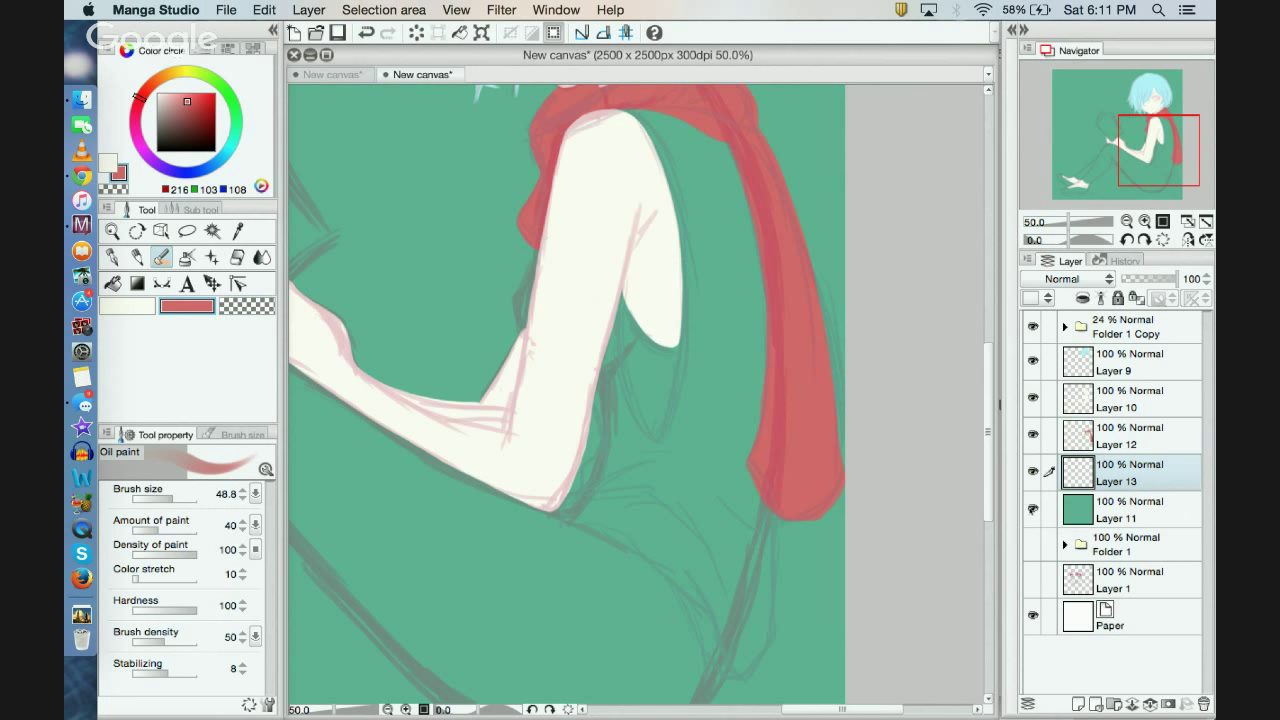
pyautogui.click(1033, 509)
# Step: Try a neutral grey (102, 102, 102) with a test stroke down the character's back and undo it
pyautogui.click(171, 124)
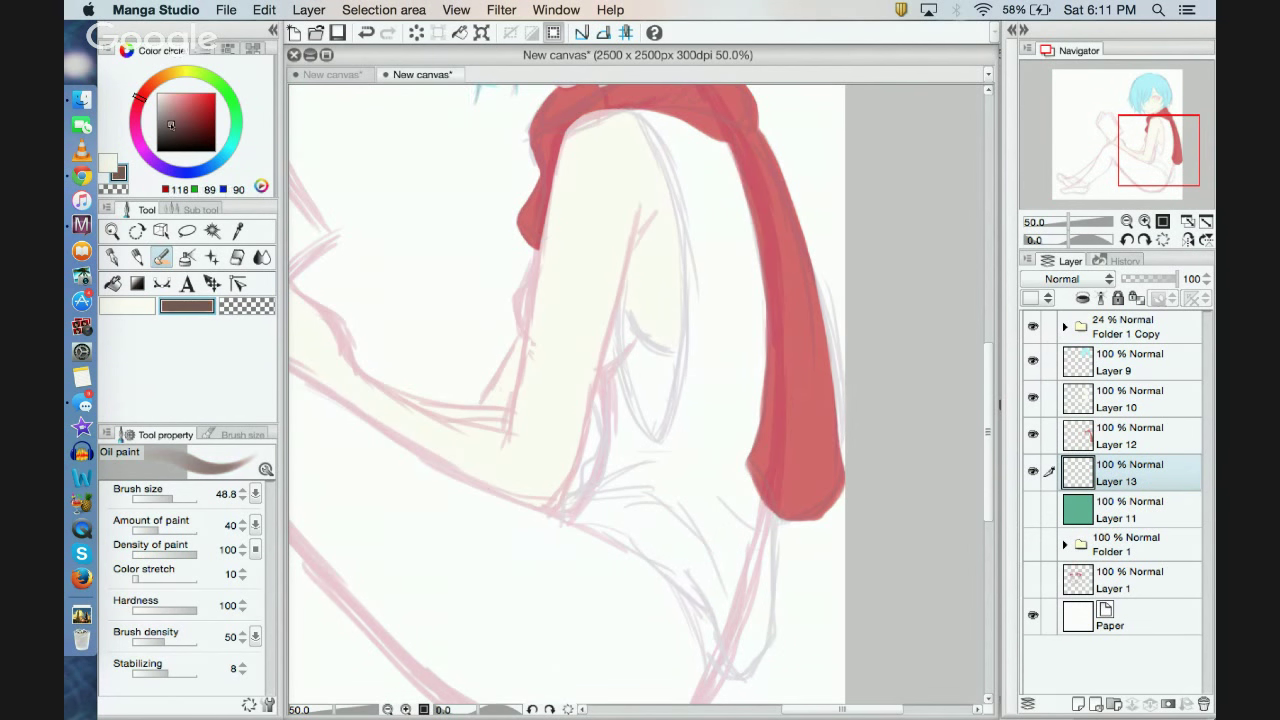
pyautogui.moveTo(171, 125)
pyautogui.mouseDown()
pyautogui.moveTo(133, 110)
pyautogui.moveTo(153, 160)
pyautogui.moveTo(137, 132)
pyautogui.moveTo(155, 130)
pyautogui.mouseUp()
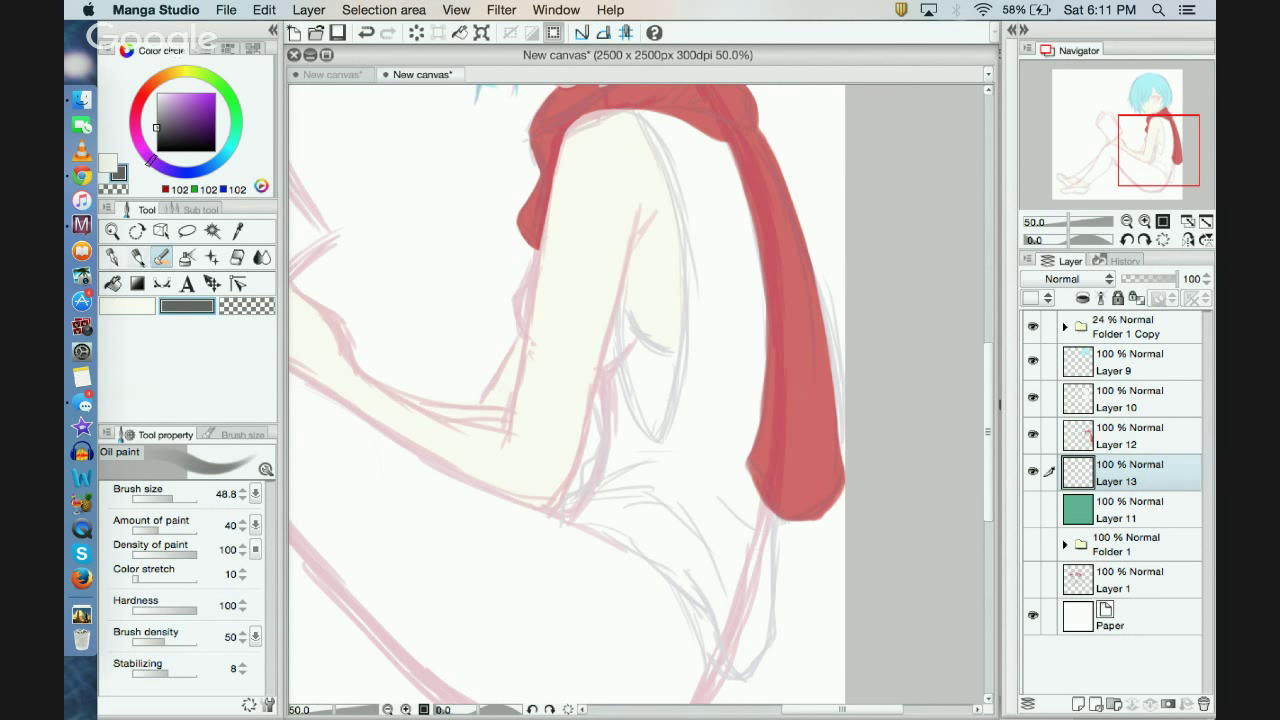
pyautogui.moveTo(705, 195); pyautogui.dragTo(729, 433)
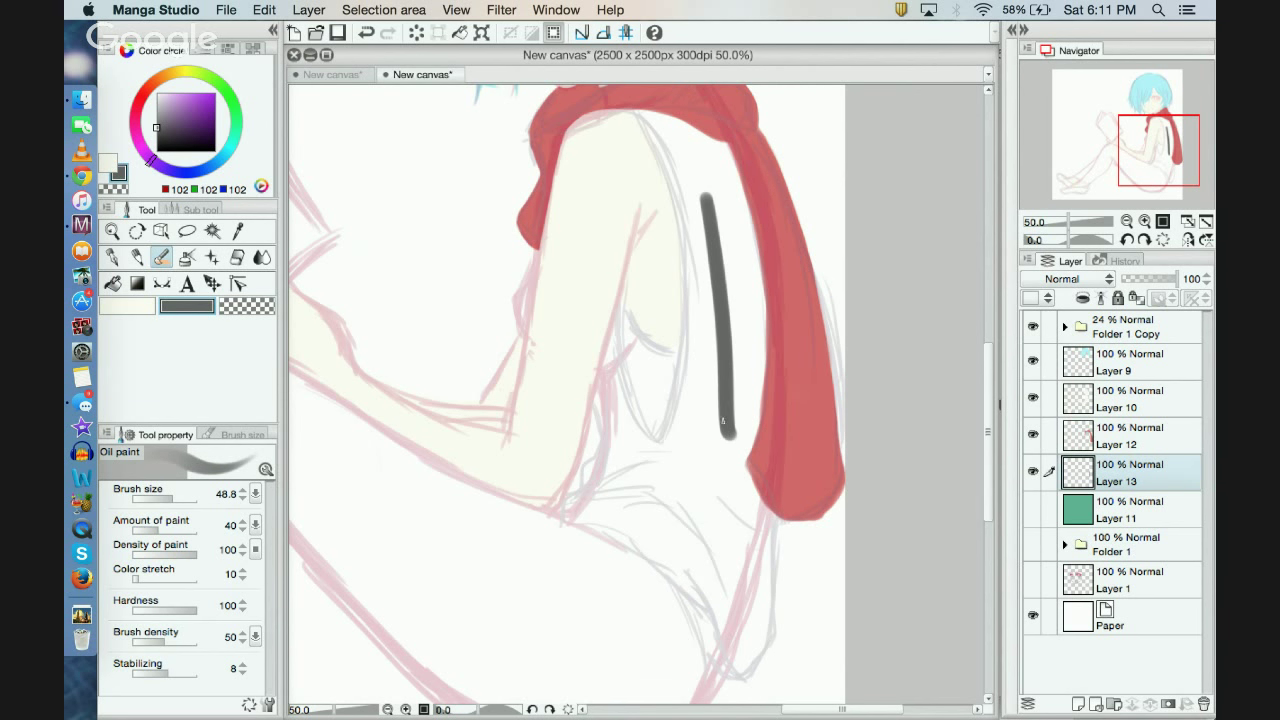
pyautogui.click(366, 32)
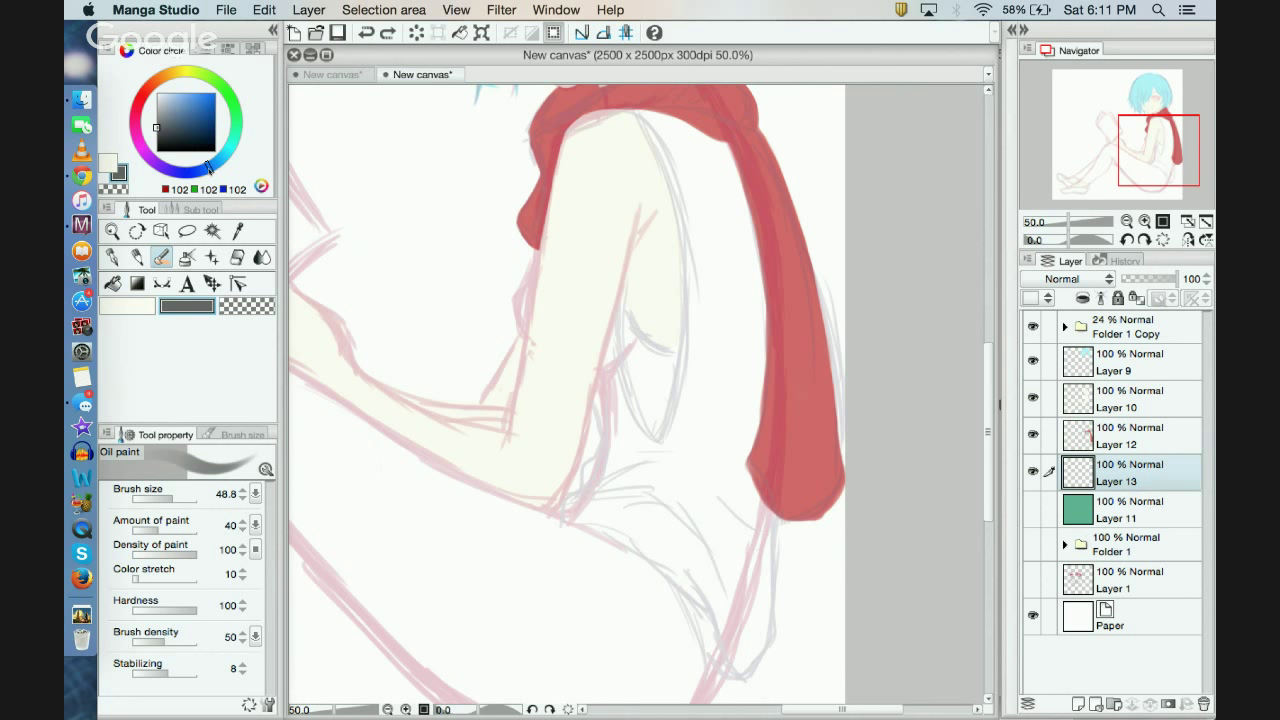
# Step: Choose a dark bluish grey (91, 96, 106) and block in the middle of the shirt's back between the arm and the scarf tail
pyautogui.click(203, 170)
pyautogui.click(161, 128)
pyautogui.click(164, 126)
pyautogui.moveTo(712, 200); pyautogui.dragTo(738, 410)
pyautogui.moveTo(735, 262); pyautogui.dragTo(750, 386)
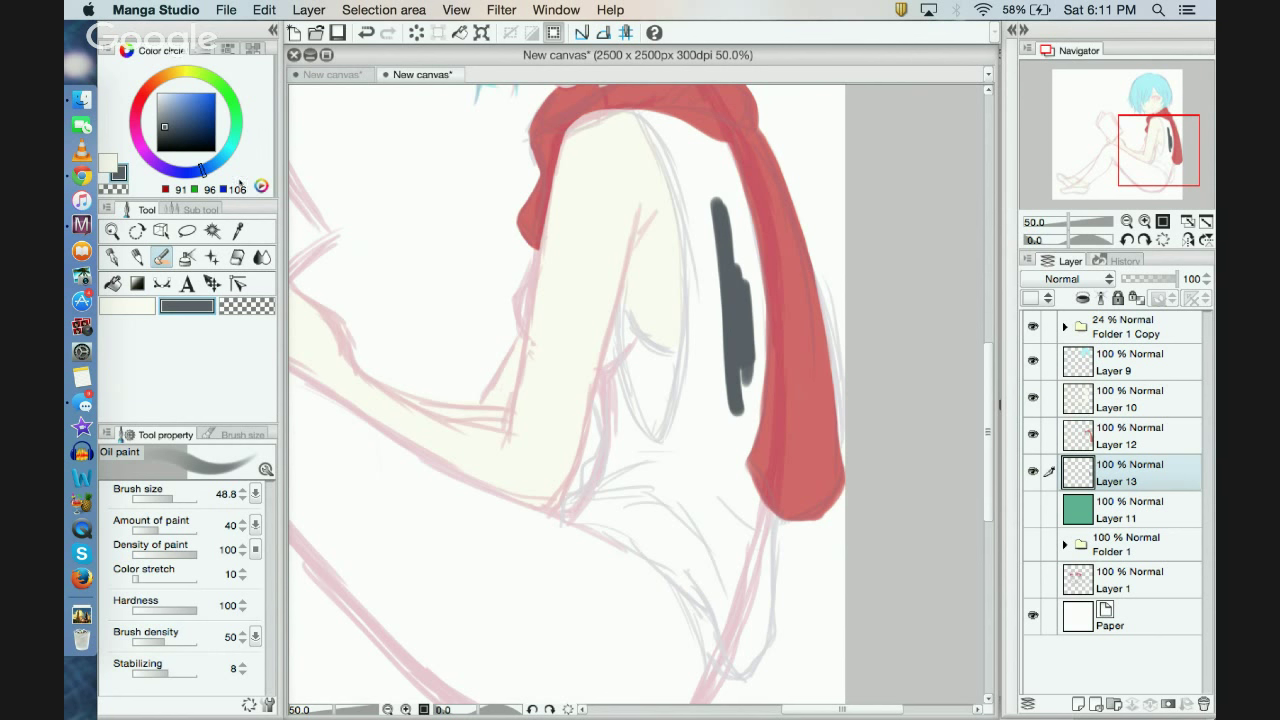
pyautogui.moveTo(652, 505); pyautogui.dragTo(728, 340)
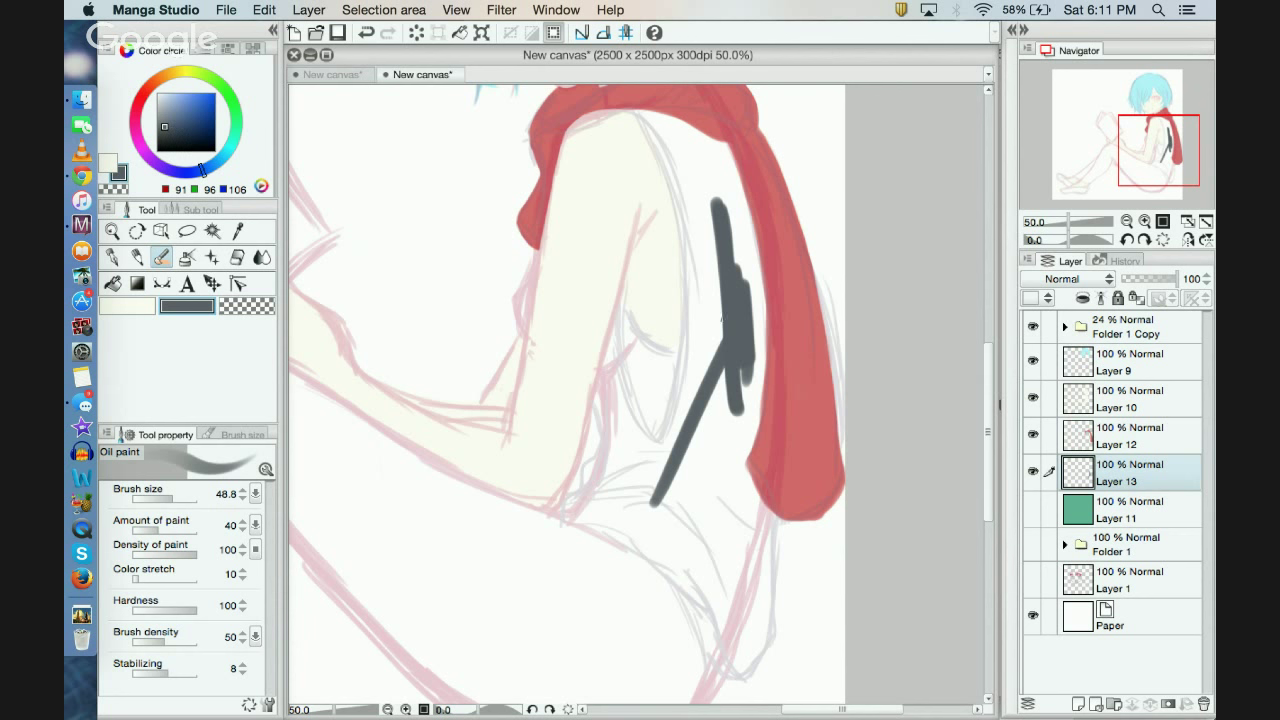
pyautogui.moveTo(722, 318)
pyautogui.mouseDown()
pyautogui.moveTo(718, 390)
pyautogui.moveTo(714, 270)
pyautogui.moveTo(695, 402)
pyautogui.moveTo(709, 233)
pyautogui.moveTo(726, 286)
pyautogui.moveTo(725, 412)
pyautogui.mouseUp()
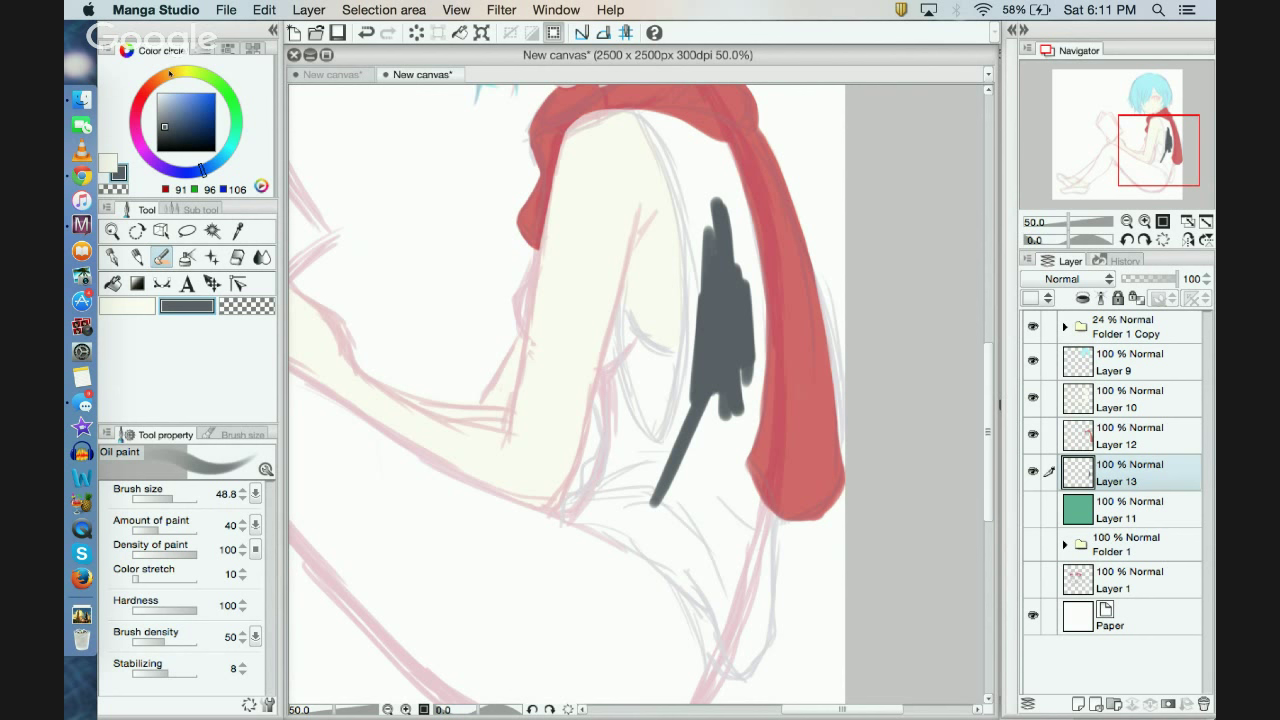
# Step: Try a warm dark grey (106, 102, 91) with test strokes beside the arm and on the shirt, and undo them
pyautogui.click(171, 72)
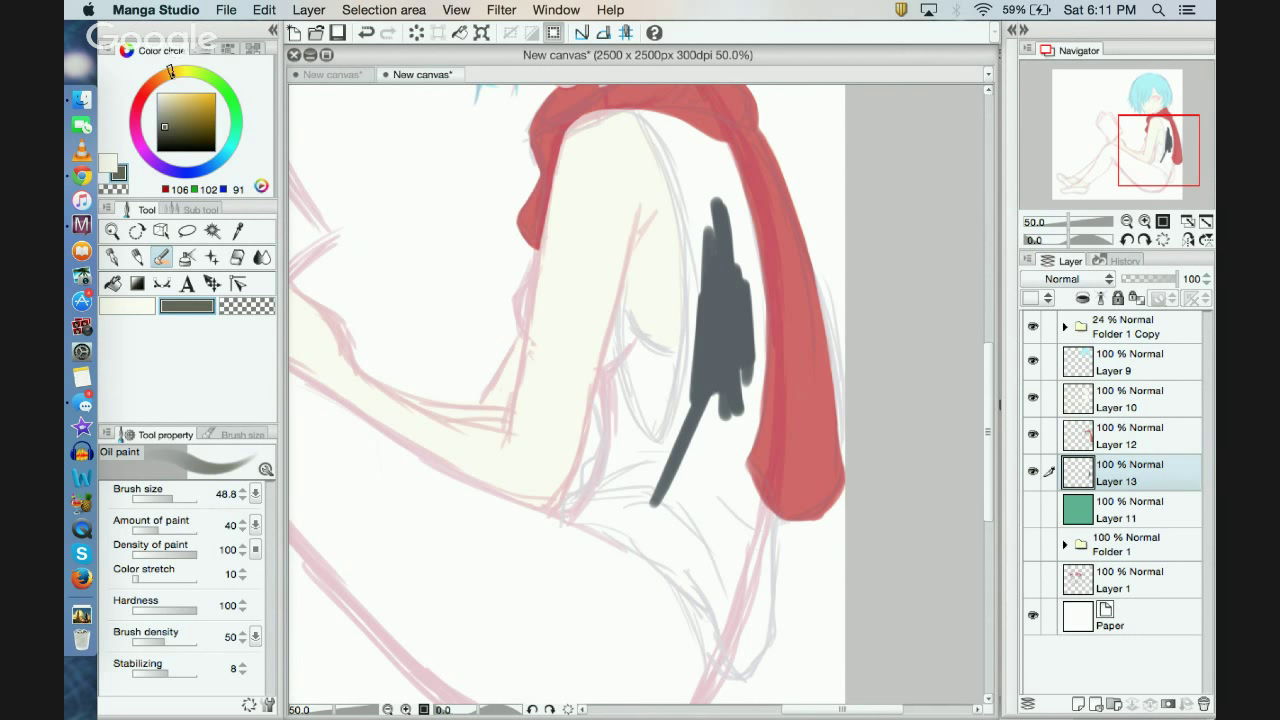
pyautogui.moveTo(397, 172); pyautogui.dragTo(487, 388)
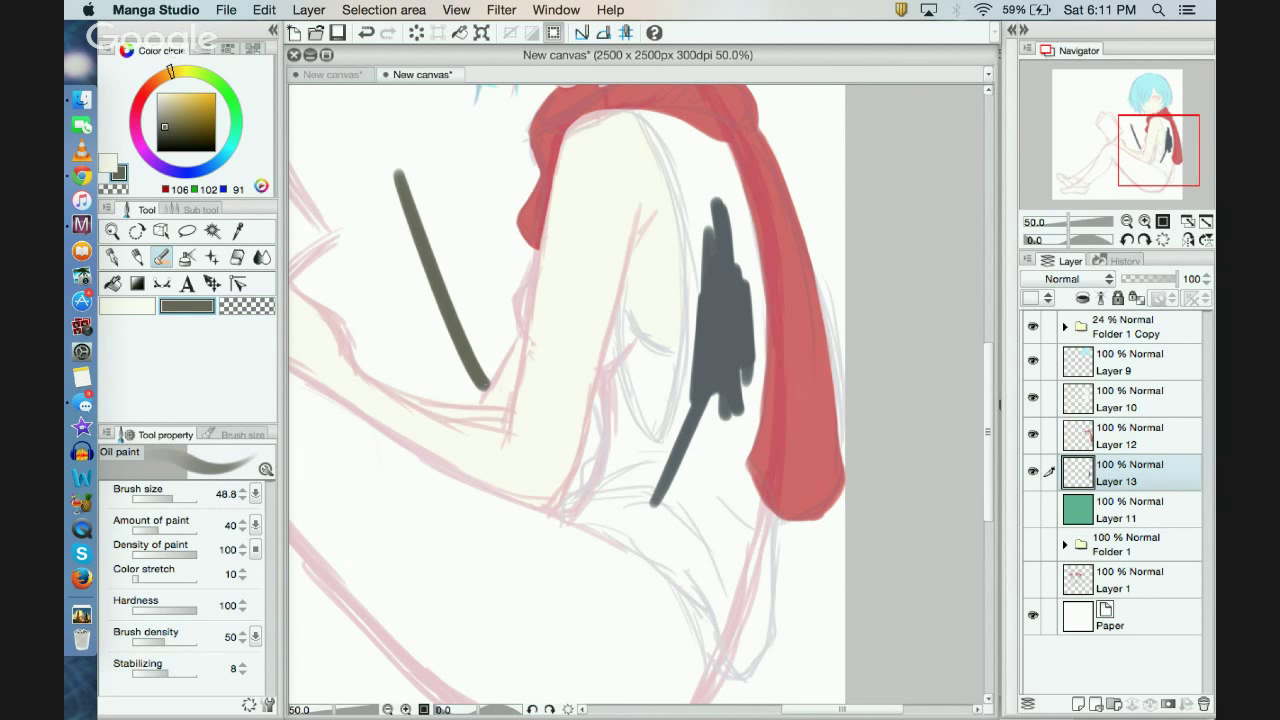
pyautogui.moveTo(666, 348); pyautogui.dragTo(689, 503)
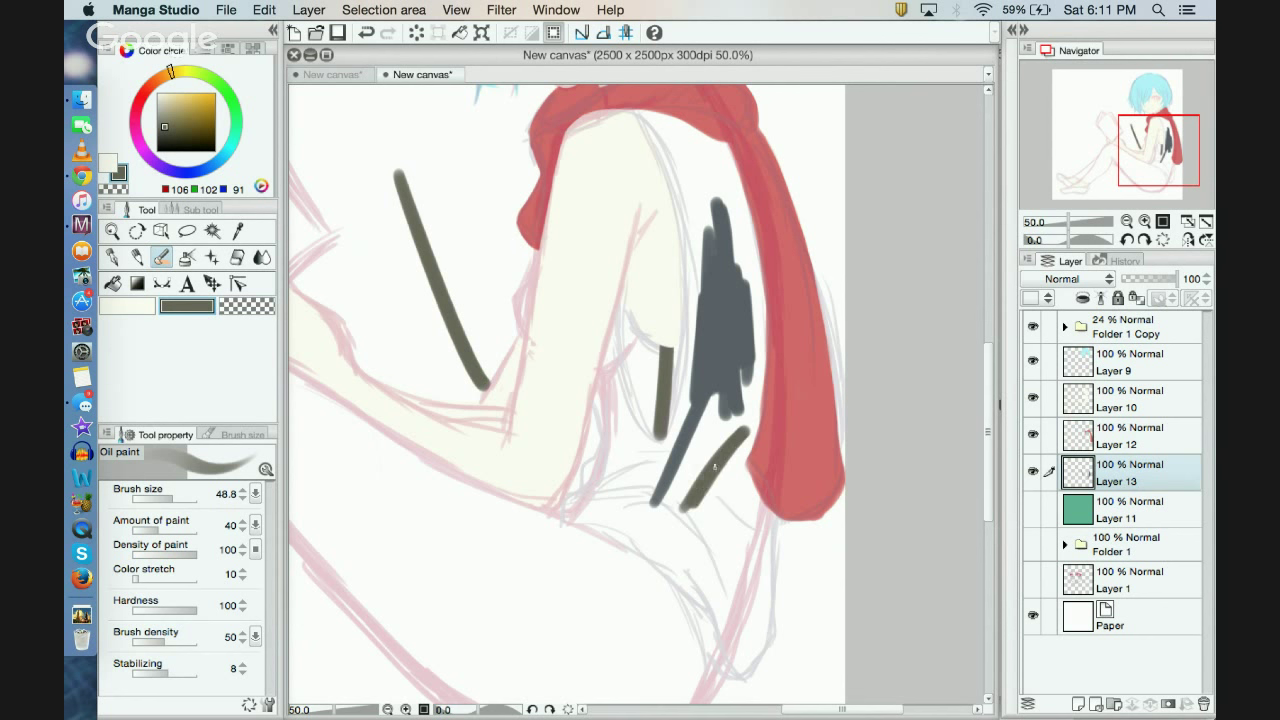
pyautogui.click(366, 32)
pyautogui.click(366, 32)
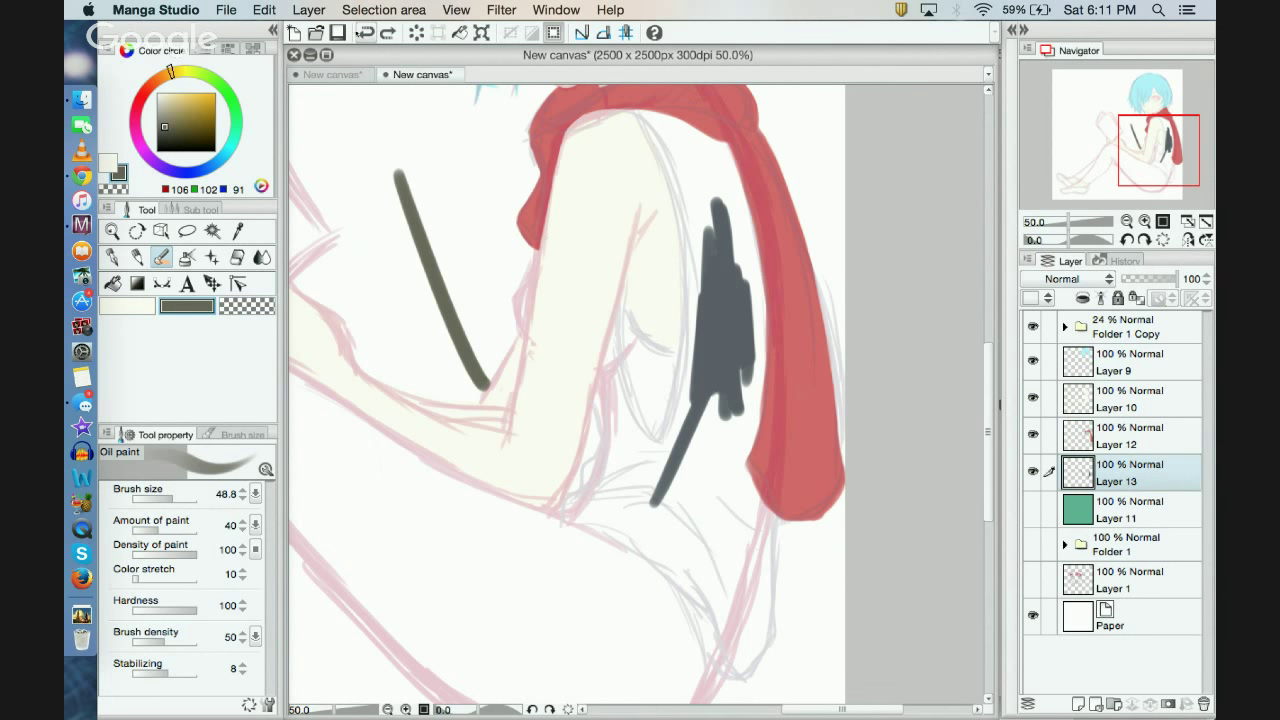
pyautogui.click(366, 32)
# Step: Shift the paint colour to 91, 92, 106 and fill the shirt's upper back from the shoulder down along the armhole
pyautogui.moveTo(181, 170); pyautogui.dragTo(187, 172)
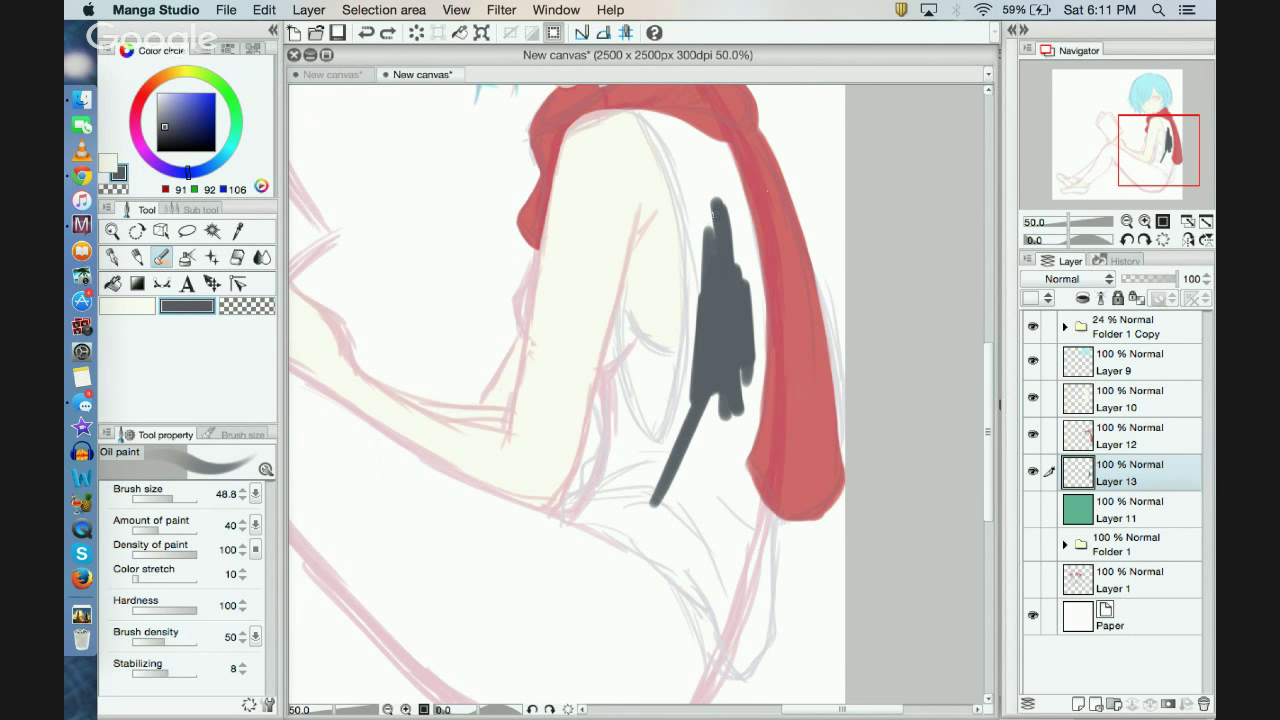
pyautogui.moveTo(714, 216)
pyautogui.mouseDown()
pyautogui.moveTo(736, 293)
pyautogui.moveTo(725, 192)
pyautogui.moveTo(747, 313)
pyautogui.moveTo(734, 200)
pyautogui.moveTo(751, 282)
pyautogui.moveTo(763, 284)
pyautogui.moveTo(724, 141)
pyautogui.moveTo(742, 215)
pyautogui.moveTo(700, 150)
pyautogui.moveTo(651, 114)
pyautogui.moveTo(710, 158)
pyautogui.moveTo(622, 97)
pyautogui.moveTo(700, 212)
pyautogui.moveTo(645, 98)
pyautogui.moveTo(702, 178)
pyautogui.moveTo(680, 140)
pyautogui.moveTo(706, 228)
pyautogui.moveTo(647, 100)
pyautogui.moveTo(680, 153)
pyautogui.moveTo(689, 296)
pyautogui.moveTo(677, 145)
pyautogui.mouseUp()
pyautogui.moveTo(692, 431)
pyautogui.mouseDown()
pyautogui.moveTo(694, 252)
pyautogui.moveTo(673, 172)
pyautogui.moveTo(690, 368)
pyautogui.mouseUp()
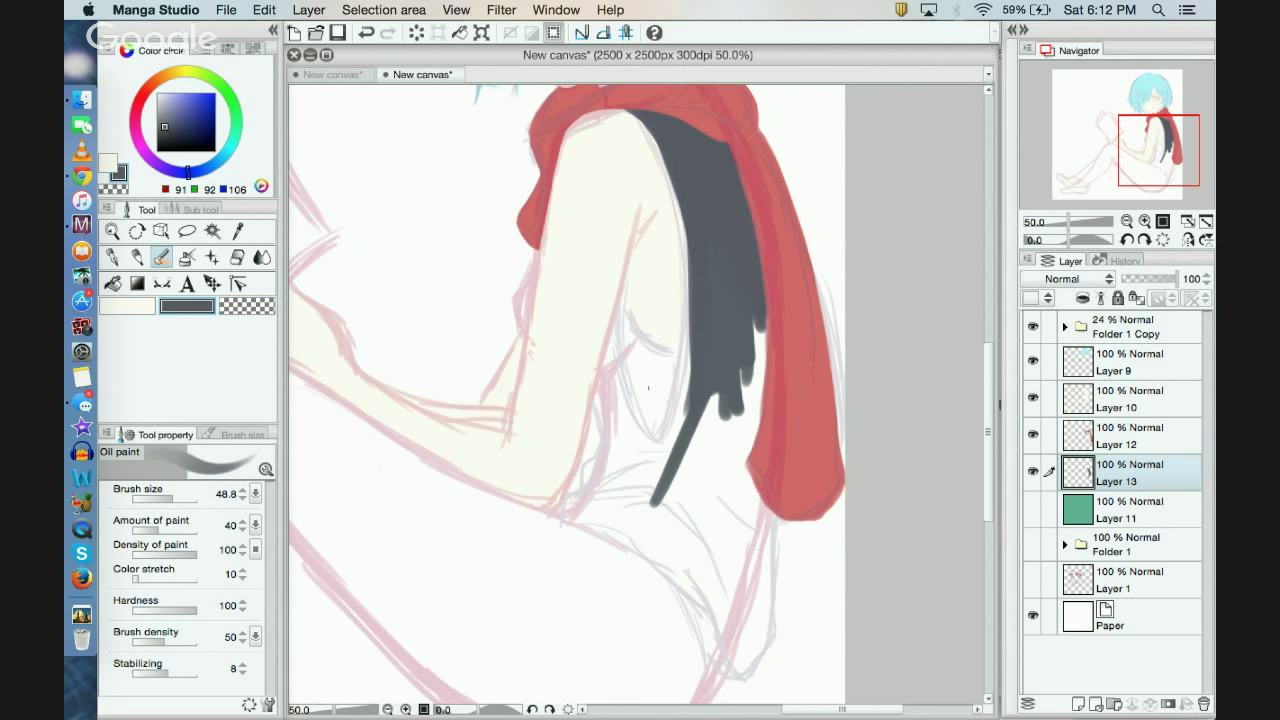
# Step: Paint the shirt's side below the armhole and fill the lower torso down to the waist in dark grey
pyautogui.moveTo(607, 350)
pyautogui.mouseDown()
pyautogui.moveTo(615, 395)
pyautogui.moveTo(615, 328)
pyautogui.moveTo(607, 359)
pyautogui.moveTo(670, 462)
pyautogui.moveTo(662, 480)
pyautogui.mouseUp()
pyautogui.moveTo(569, 516)
pyautogui.mouseDown()
pyautogui.moveTo(614, 434)
pyautogui.moveTo(600, 458)
pyautogui.mouseUp()
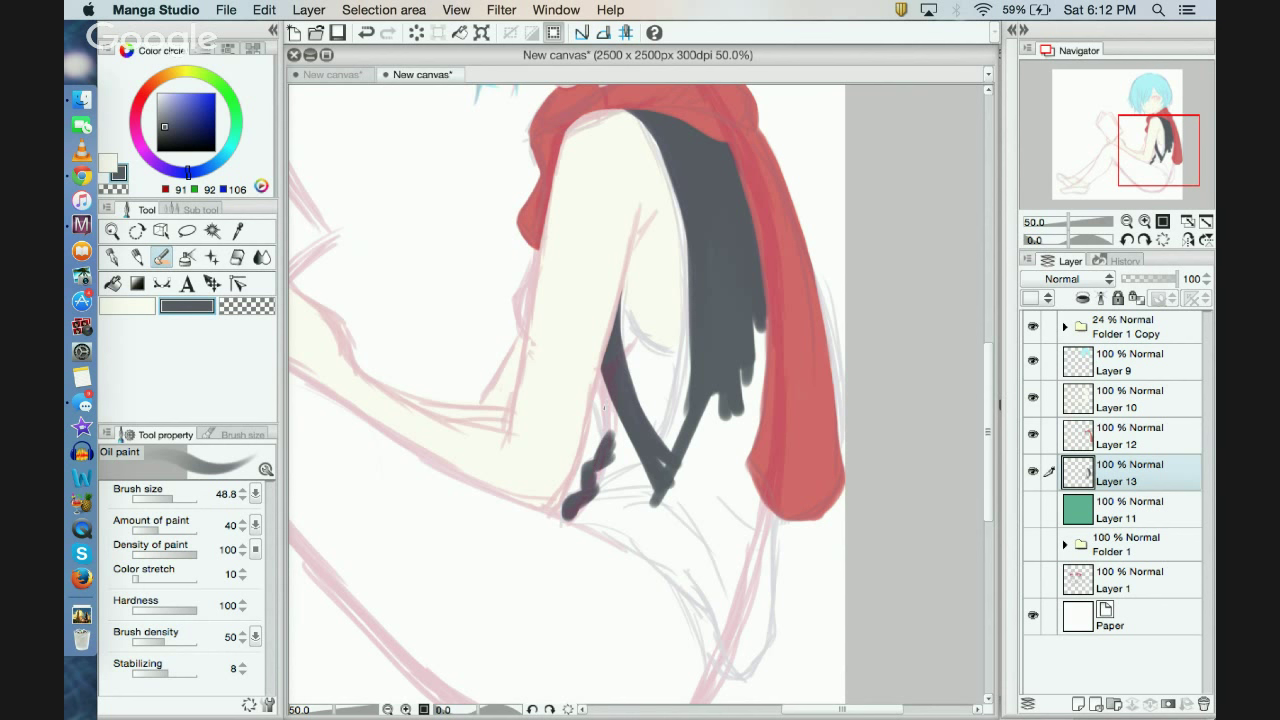
pyautogui.moveTo(604, 407)
pyautogui.mouseDown()
pyautogui.moveTo(630, 452)
pyautogui.moveTo(603, 377)
pyautogui.moveTo(600, 440)
pyautogui.moveTo(635, 500)
pyautogui.moveTo(636, 445)
pyautogui.moveTo(668, 515)
pyautogui.moveTo(615, 470)
pyautogui.moveTo(640, 530)
pyautogui.moveTo(601, 510)
pyautogui.moveTo(607, 472)
pyautogui.moveTo(659, 463)
pyautogui.moveTo(695, 552)
pyautogui.moveTo(712, 448)
pyautogui.moveTo(728, 525)
pyautogui.moveTo(746, 401)
pyautogui.mouseUp()
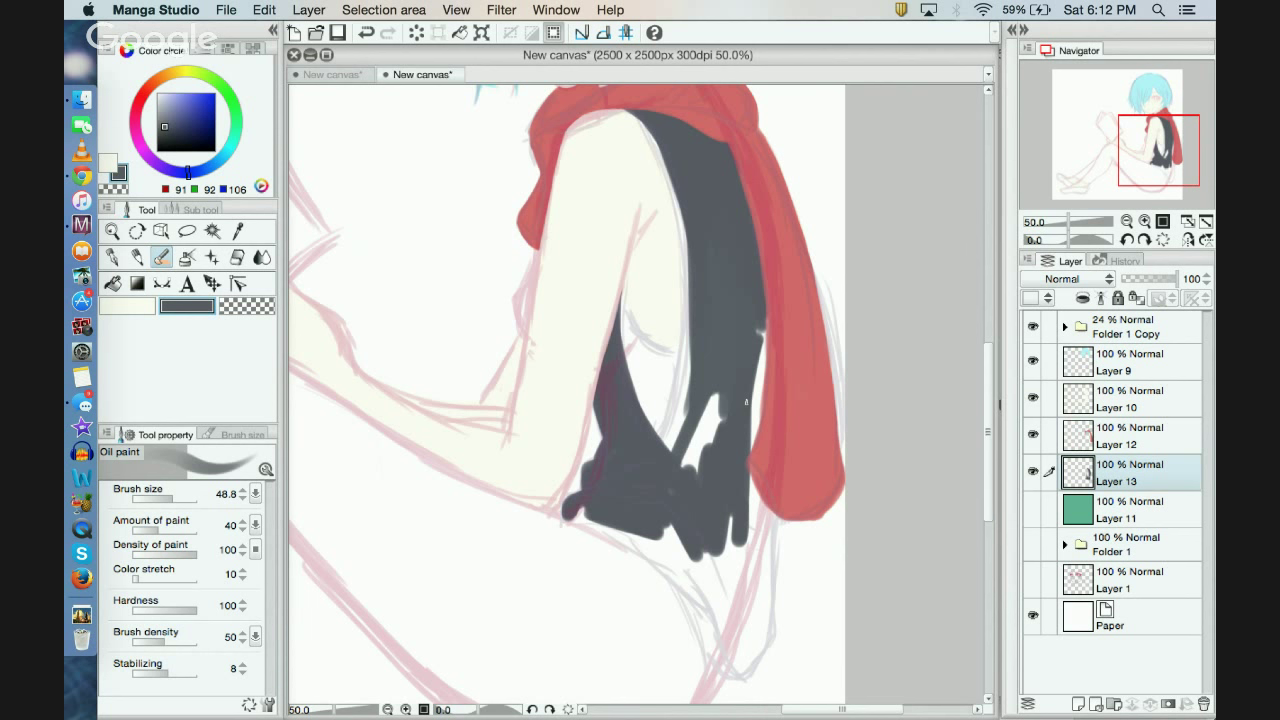
pyautogui.moveTo(682, 441)
pyautogui.mouseDown()
pyautogui.moveTo(732, 394)
pyautogui.moveTo(657, 508)
pyautogui.moveTo(686, 424)
pyautogui.moveTo(671, 470)
pyautogui.moveTo(632, 440)
pyautogui.moveTo(658, 446)
pyautogui.moveTo(667, 394)
pyautogui.moveTo(625, 440)
pyautogui.moveTo(691, 429)
pyautogui.moveTo(641, 428)
pyautogui.moveTo(670, 436)
pyautogui.moveTo(672, 401)
pyautogui.moveTo(699, 421)
pyautogui.moveTo(647, 421)
pyautogui.moveTo(661, 446)
pyautogui.moveTo(703, 350)
pyautogui.moveTo(656, 452)
pyautogui.moveTo(711, 326)
pyautogui.moveTo(651, 456)
pyautogui.moveTo(702, 300)
pyautogui.mouseUp()
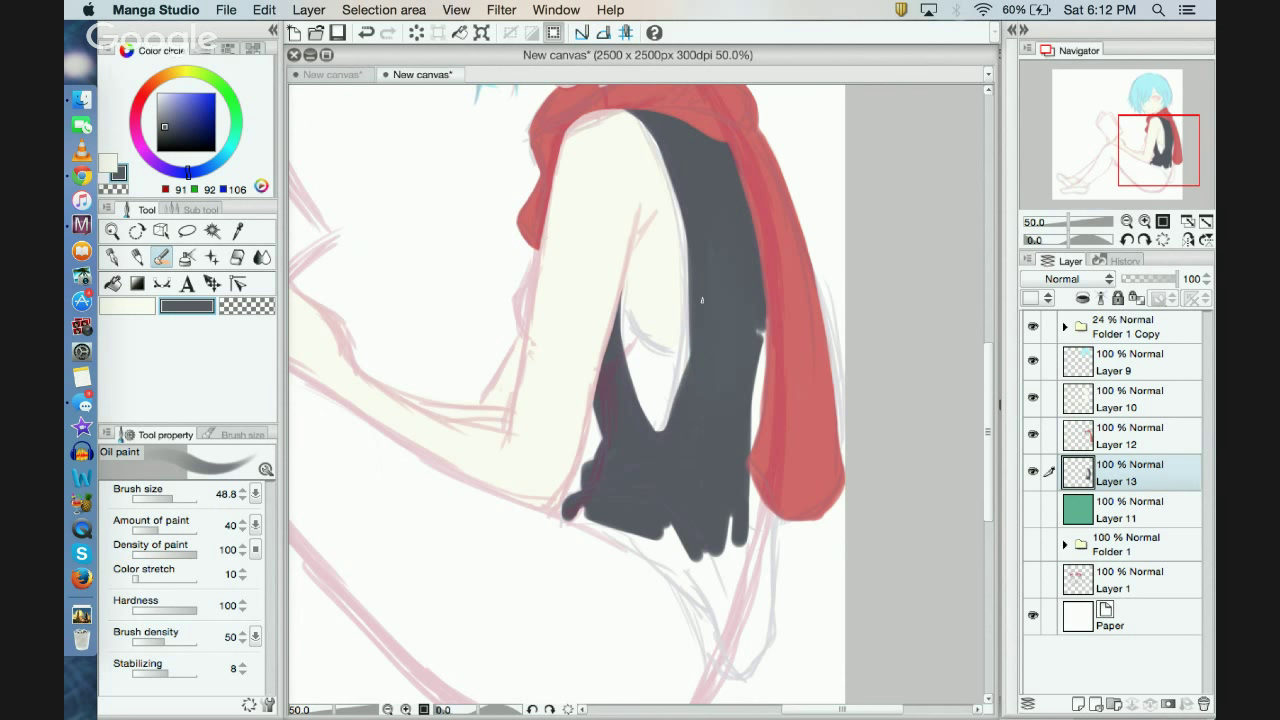
# Step: Extend the dark grey along the armhole's back edge up to the arm and undo the last touch-ups
pyautogui.moveTo(675, 181)
pyautogui.mouseDown()
pyautogui.moveTo(695, 323)
pyautogui.moveTo(680, 180)
pyautogui.moveTo(648, 148)
pyautogui.moveTo(698, 312)
pyautogui.mouseUp()
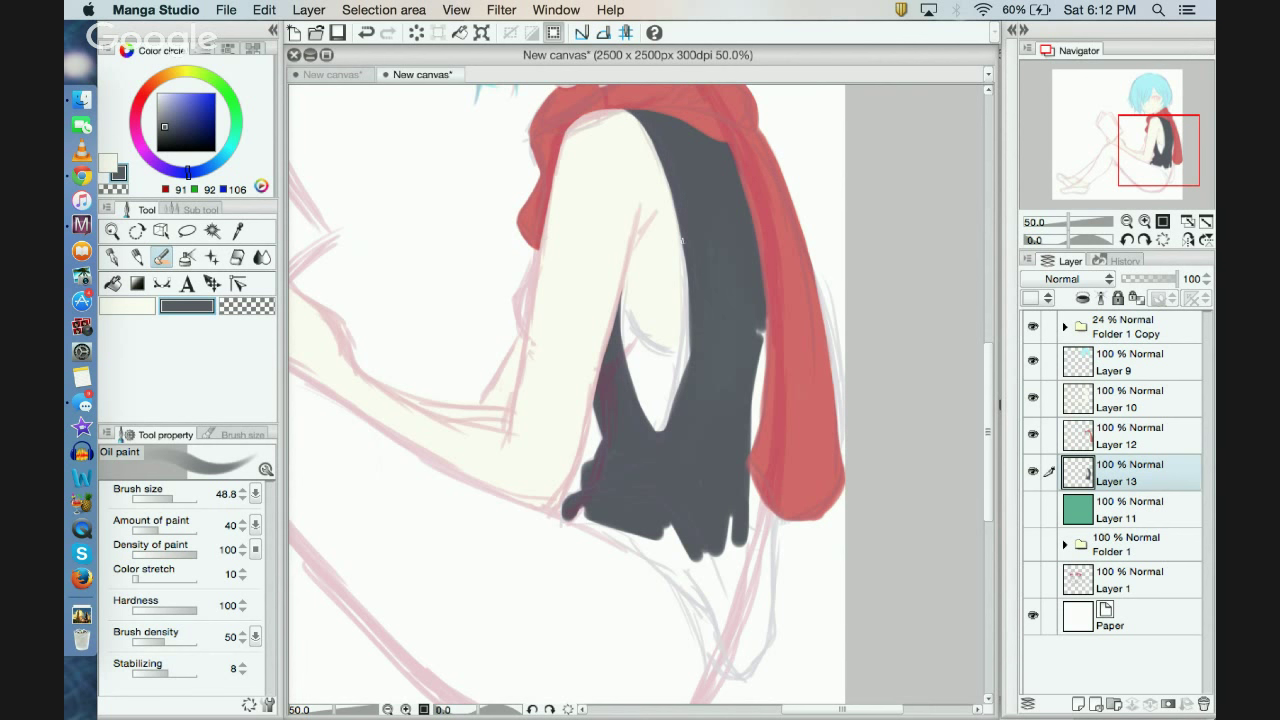
pyautogui.moveTo(685, 243)
pyautogui.mouseDown()
pyautogui.moveTo(680, 400)
pyautogui.moveTo(624, 428)
pyautogui.moveTo(660, 422)
pyautogui.moveTo(682, 240)
pyautogui.moveTo(657, 425)
pyautogui.mouseUp()
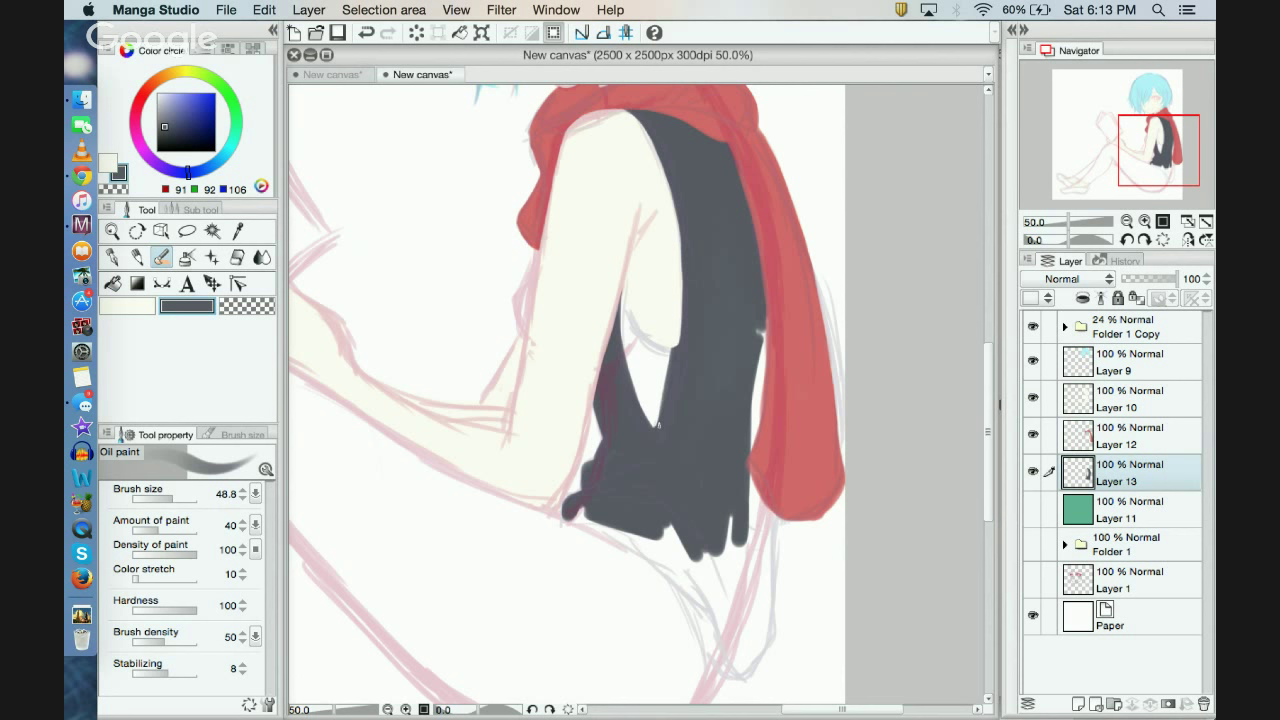
pyautogui.click(366, 33)
pyautogui.click(366, 33)
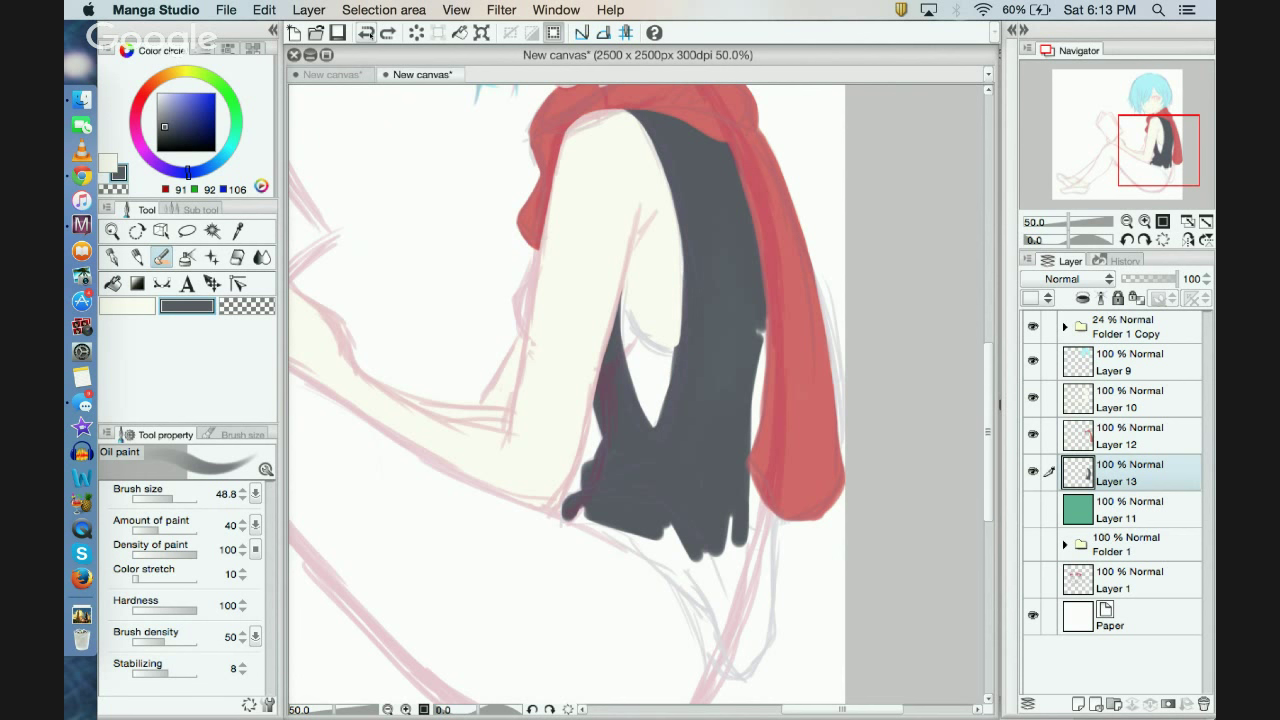
# Step: Undo the last strokes along the armhole and touch up its lower tip in dark grey
pyautogui.click(366, 33)
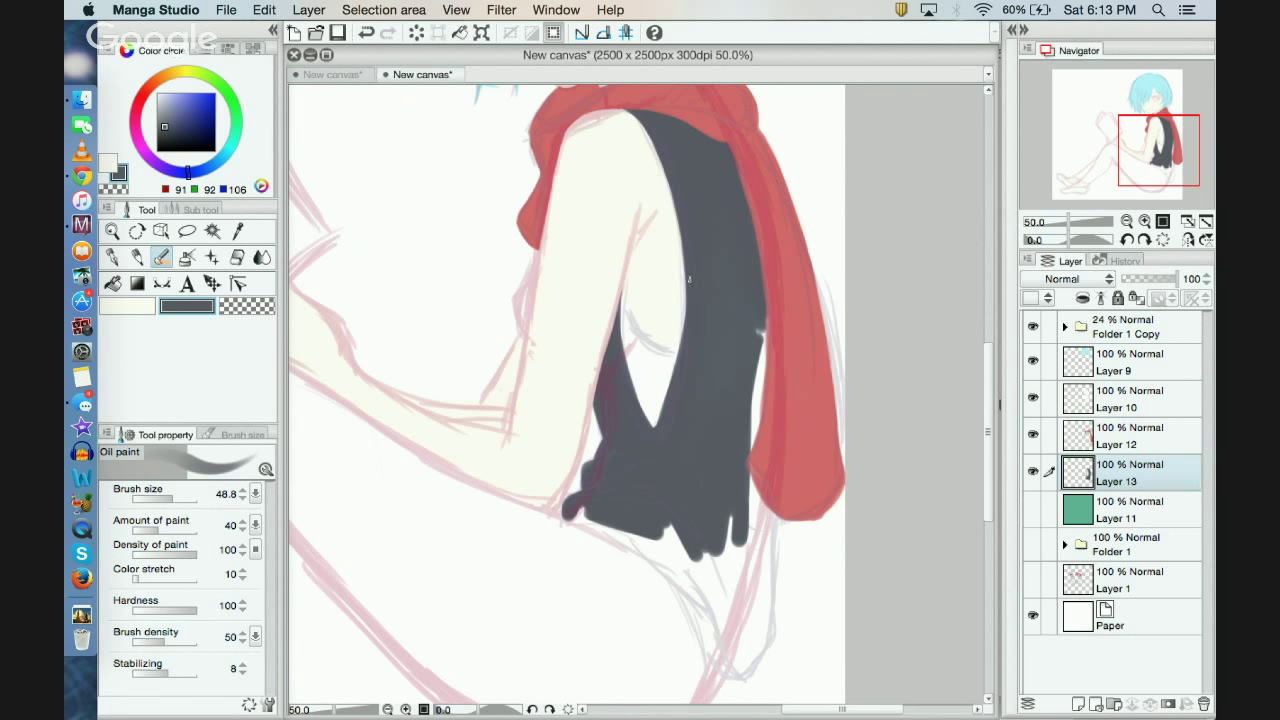
pyautogui.moveTo(689, 279); pyautogui.dragTo(682, 362)
pyautogui.moveTo(678, 191); pyautogui.dragTo(693, 309)
pyautogui.moveTo(667, 449); pyautogui.dragTo(632, 380)
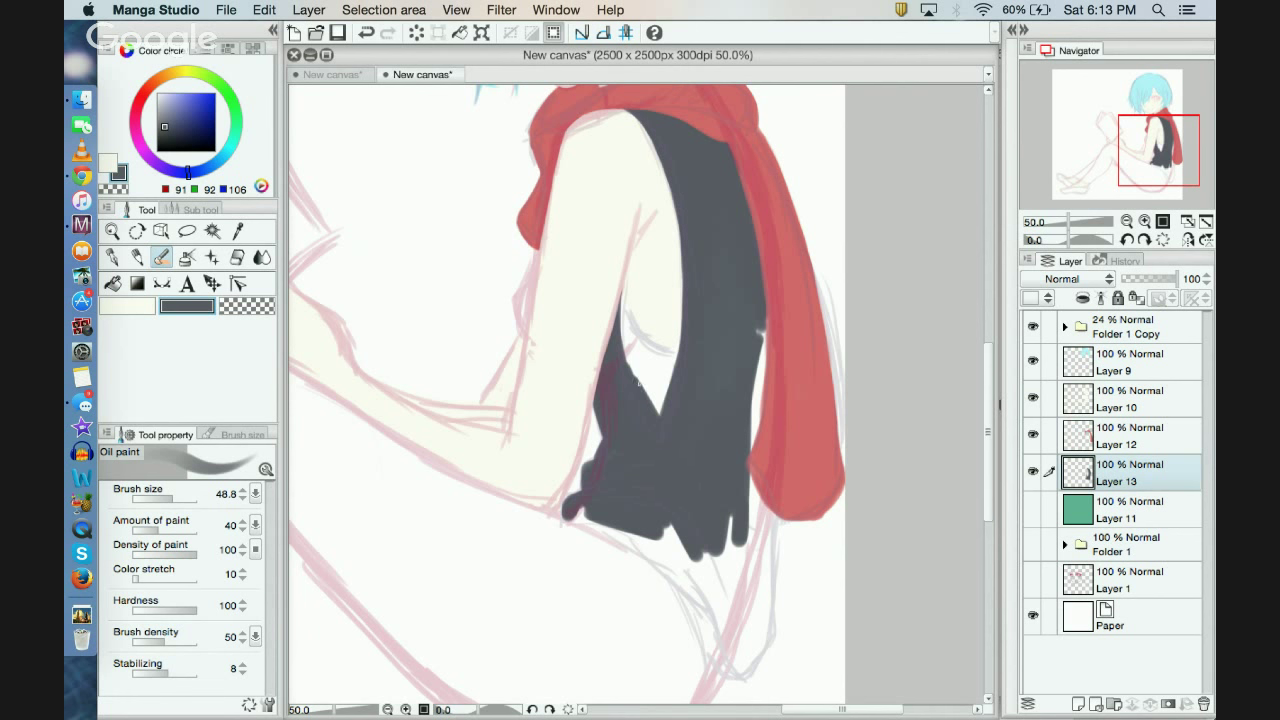
pyautogui.click(366, 33)
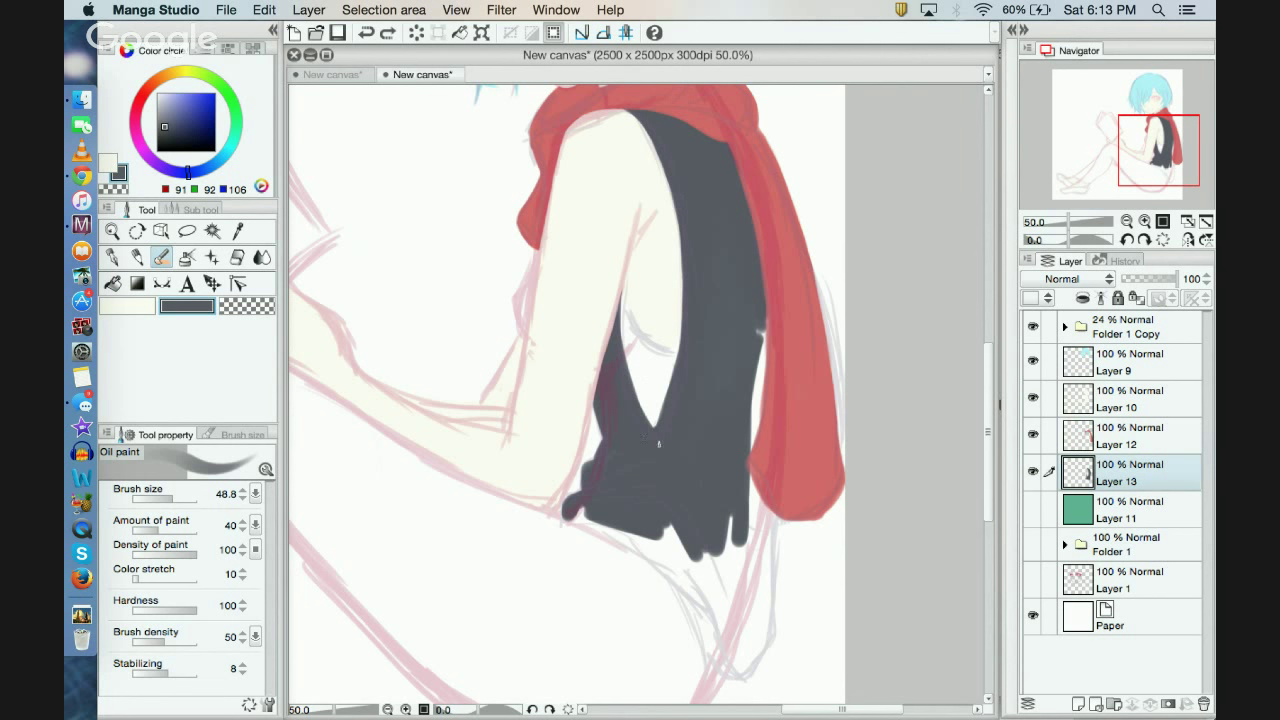
pyautogui.moveTo(659, 443); pyautogui.dragTo(676, 428)
pyautogui.moveTo(663, 407); pyautogui.dragTo(683, 394)
# Step: Extend the shirt's hem down over the hip in dark grey, fill its interior and close the gap beside the scarf
pyautogui.moveTo(582, 510)
pyautogui.mouseDown()
pyautogui.moveTo(629, 527)
pyautogui.moveTo(574, 521)
pyautogui.moveTo(707, 615)
pyautogui.moveTo(718, 667)
pyautogui.moveTo(660, 568)
pyautogui.moveTo(589, 525)
pyautogui.moveTo(652, 561)
pyautogui.moveTo(604, 525)
pyautogui.moveTo(688, 602)
pyautogui.moveTo(679, 595)
pyautogui.moveTo(713, 646)
pyautogui.moveTo(677, 584)
pyautogui.moveTo(720, 675)
pyautogui.moveTo(742, 677)
pyautogui.moveTo(772, 628)
pyautogui.mouseUp()
pyautogui.moveTo(726, 668)
pyautogui.mouseDown()
pyautogui.moveTo(746, 680)
pyautogui.moveTo(728, 668)
pyautogui.moveTo(692, 548)
pyautogui.moveTo(706, 592)
pyautogui.moveTo(672, 526)
pyautogui.mouseUp()
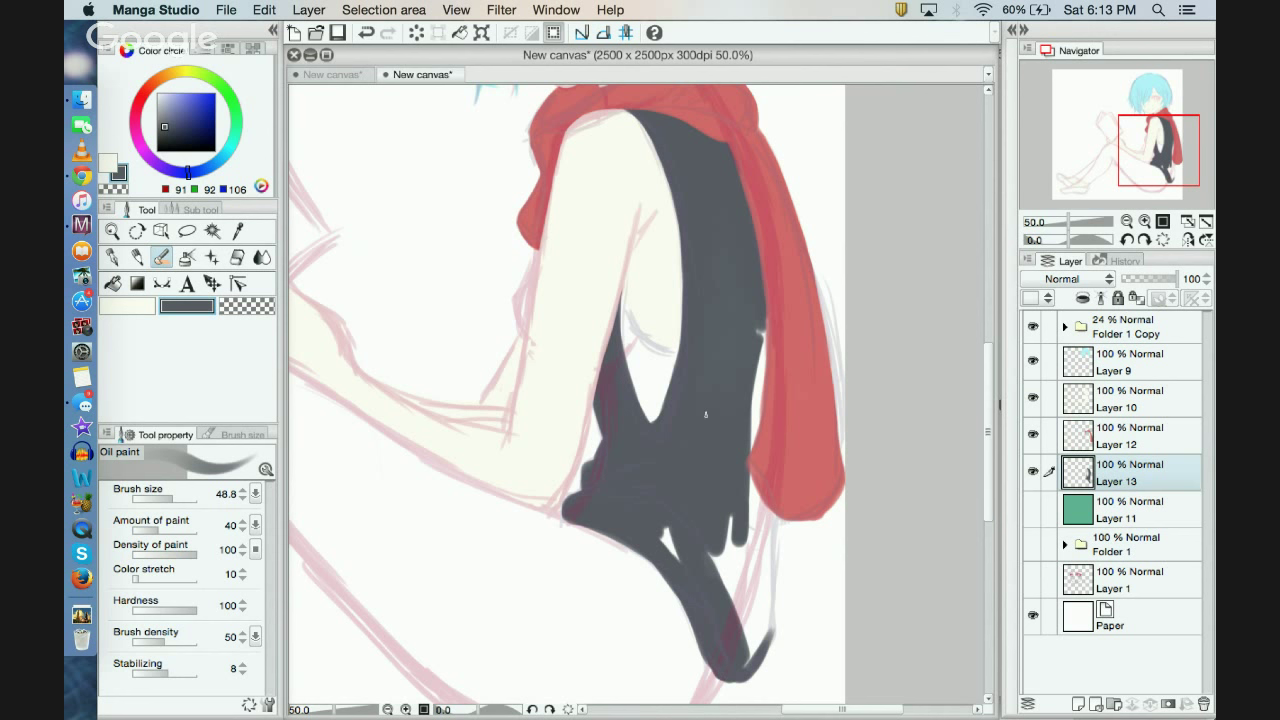
pyautogui.moveTo(672, 560)
pyautogui.mouseDown()
pyautogui.moveTo(662, 530)
pyautogui.moveTo(736, 600)
pyautogui.moveTo(746, 560)
pyautogui.moveTo(750, 660)
pyautogui.moveTo(752, 585)
pyautogui.moveTo(762, 628)
pyautogui.moveTo(768, 598)
pyautogui.moveTo(750, 478)
pyautogui.moveTo(769, 484)
pyautogui.moveTo(765, 630)
pyautogui.moveTo(766, 544)
pyautogui.mouseUp()
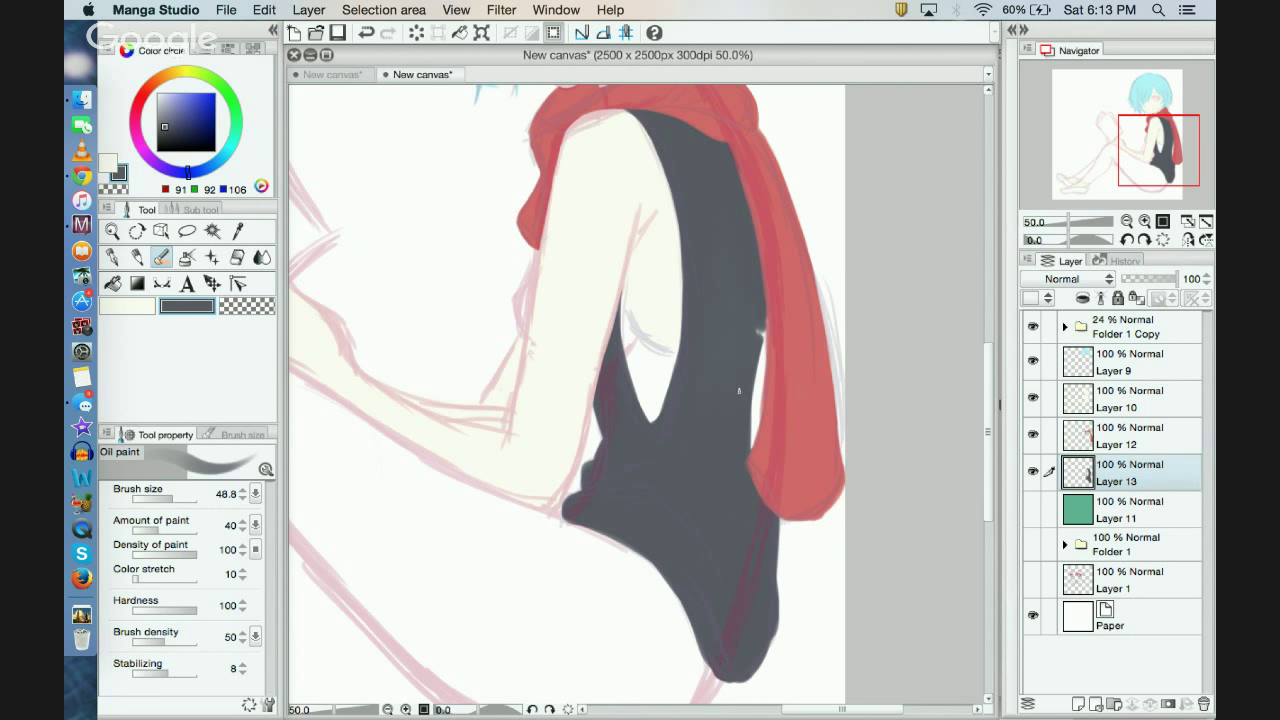
pyautogui.moveTo(739, 391); pyautogui.dragTo(760, 325)
pyautogui.moveTo(751, 424); pyautogui.dragTo(751, 450)
# Step: Reduce the brush size to 21.4 and paint the sliver of the shirt's chest in front of the upper arm
pyautogui.moveTo(173, 498); pyautogui.dragTo(167, 498)
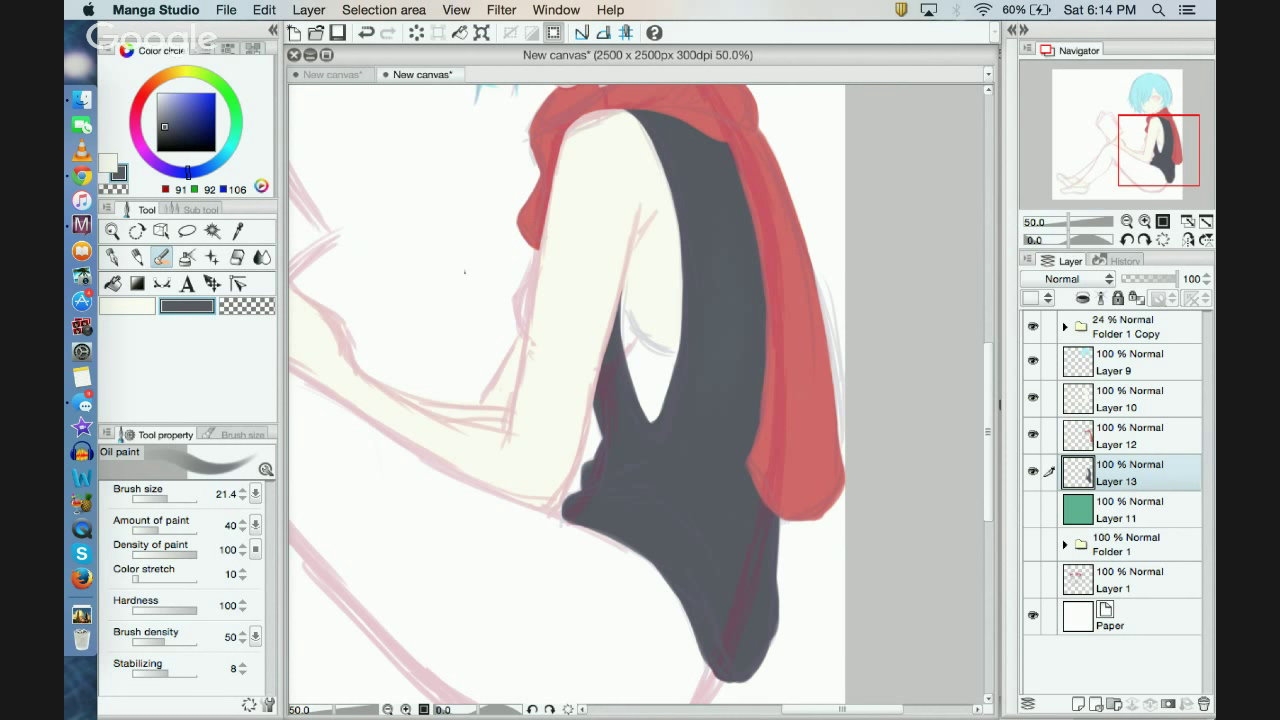
pyautogui.moveTo(517, 297)
pyautogui.mouseDown()
pyautogui.moveTo(526, 330)
pyautogui.moveTo(527, 292)
pyautogui.moveTo(523, 322)
pyautogui.moveTo(518, 300)
pyautogui.moveTo(537, 245)
pyautogui.moveTo(520, 326)
pyautogui.mouseUp()
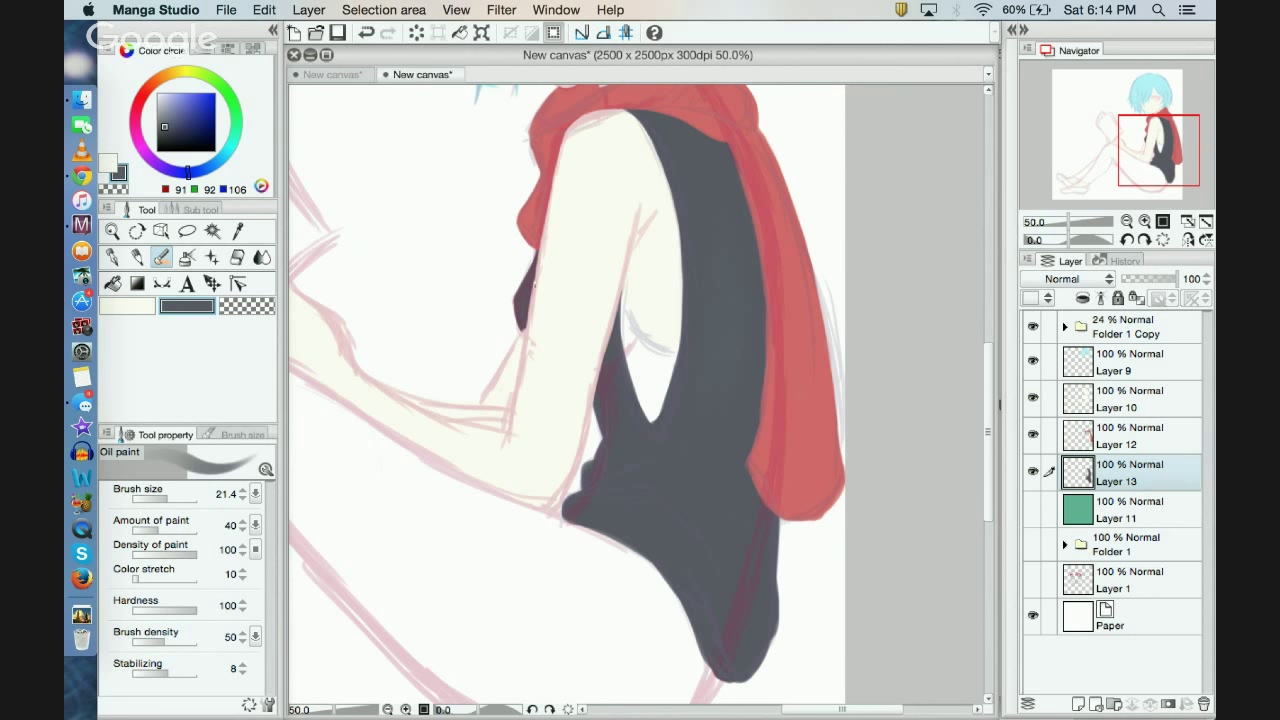
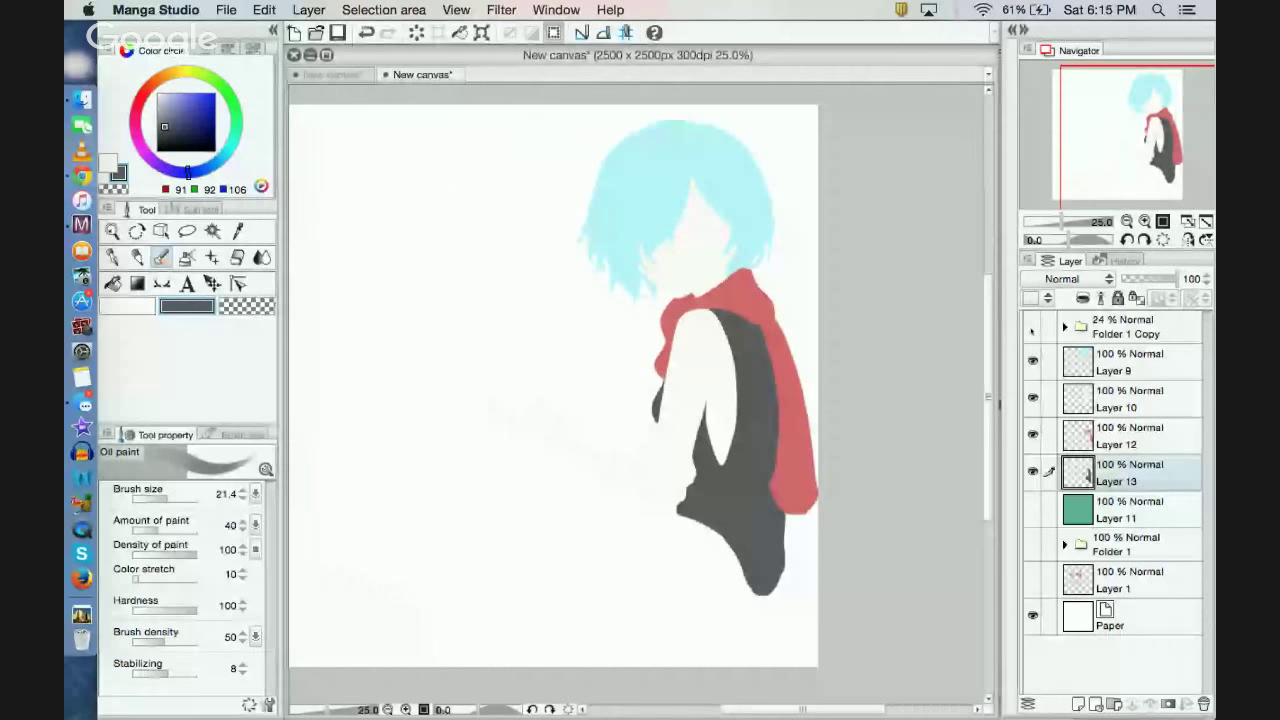
# Step: Hide the sketch folder to check the flat colours alone, show it again and examine the shirt's armhole up close
pyautogui.click(1032, 326)
pyautogui.click(1032, 326)
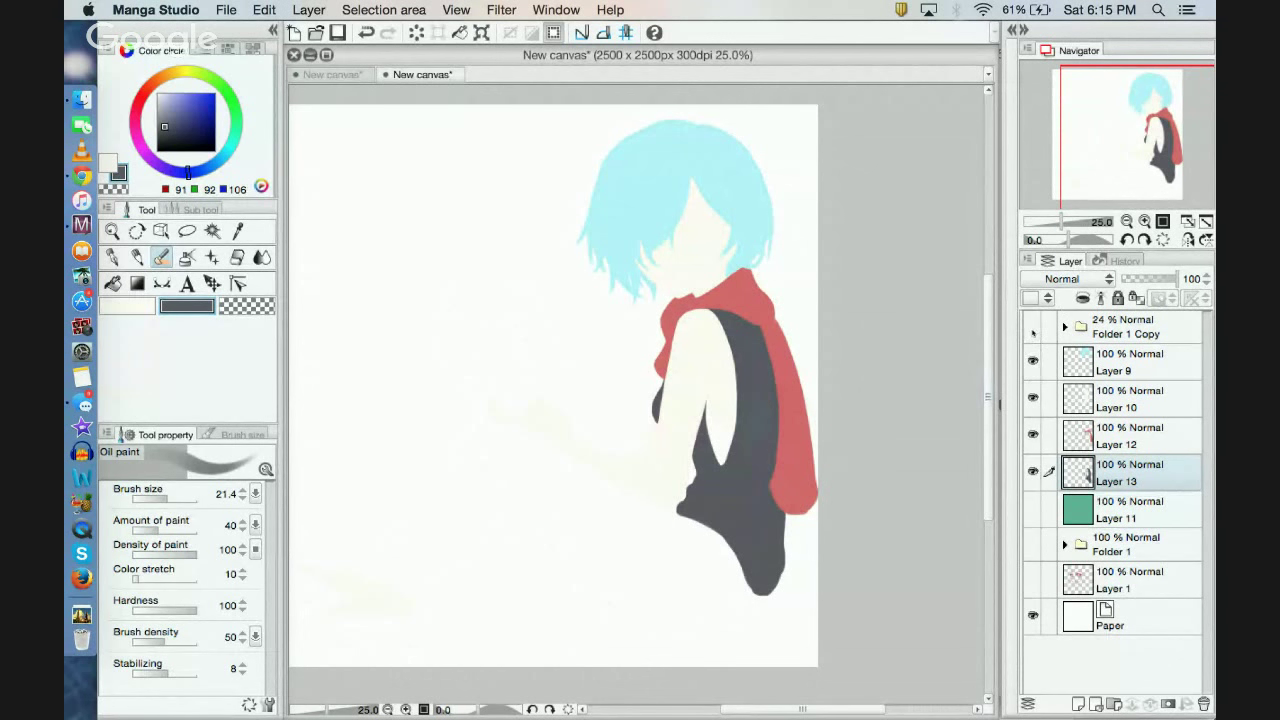
pyautogui.click(1032, 327)
pyautogui.moveTo(1113, 156); pyautogui.dragTo(1120, 173)
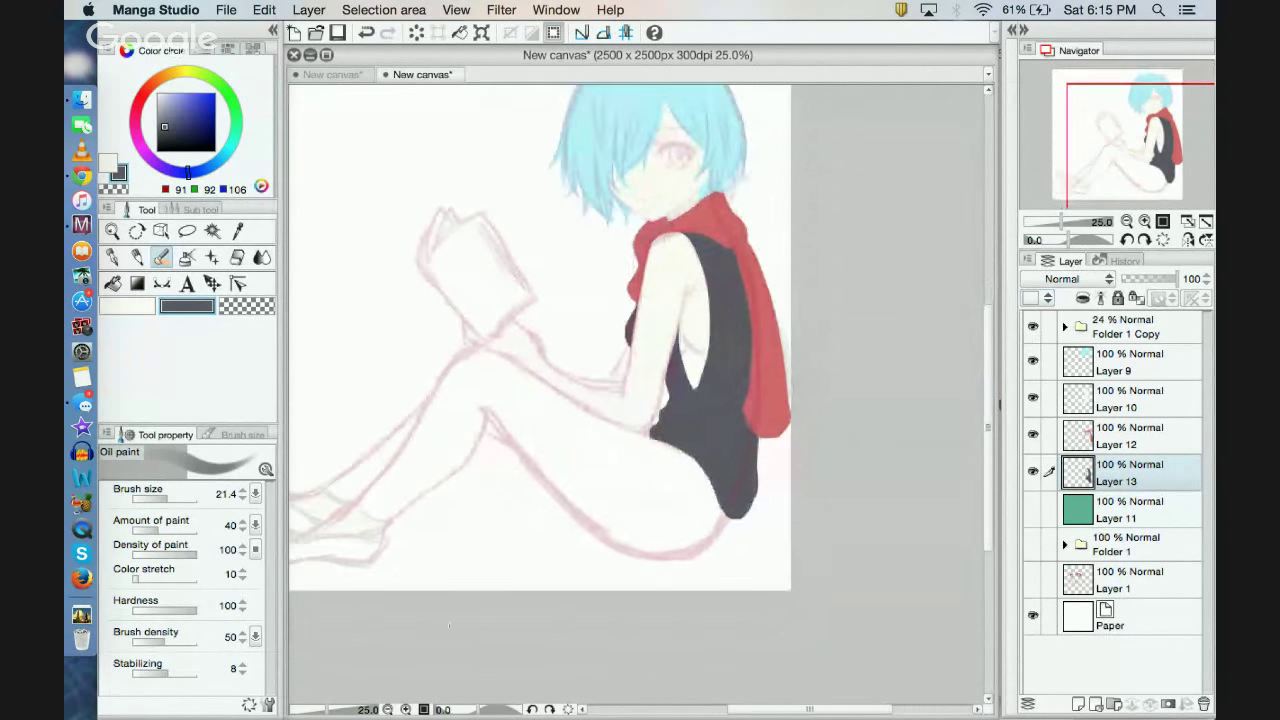
pyautogui.click(406, 709)
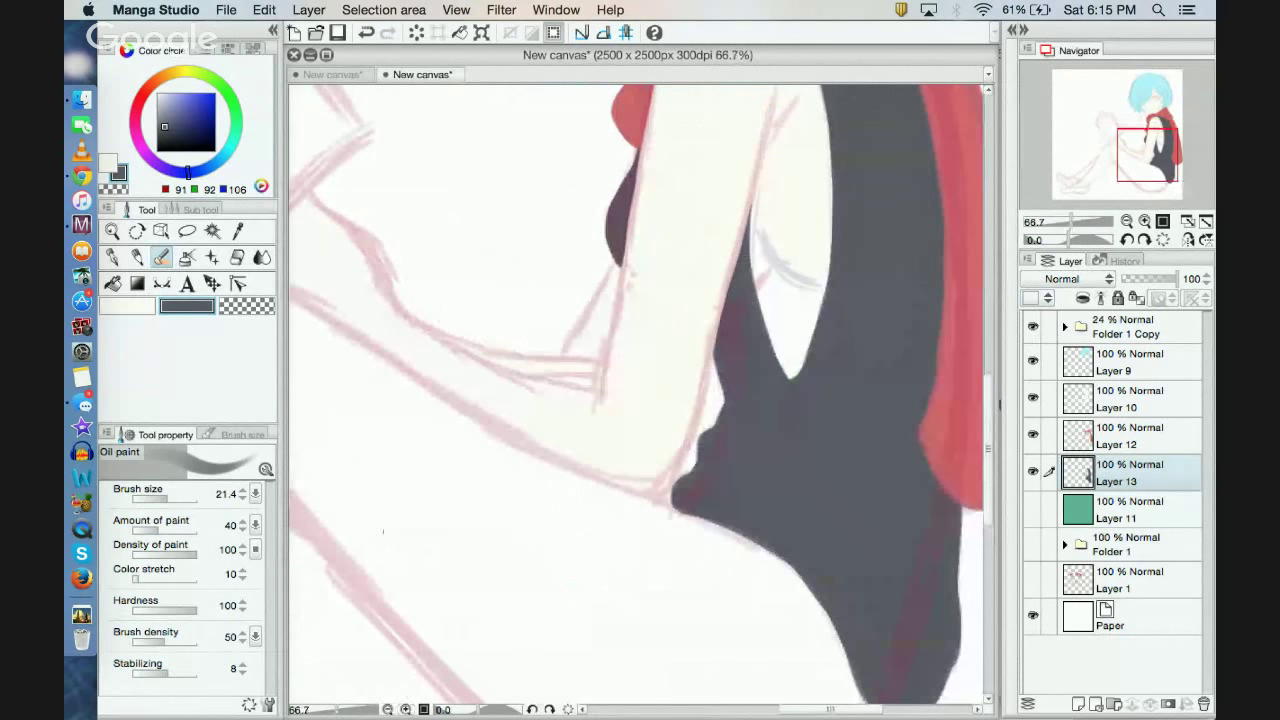
pyautogui.moveTo(1147, 156)
pyautogui.mouseDown()
pyautogui.moveTo(1152, 100)
pyautogui.moveTo(1156, 147)
pyautogui.mouseUp()
pyautogui.click(406, 709)
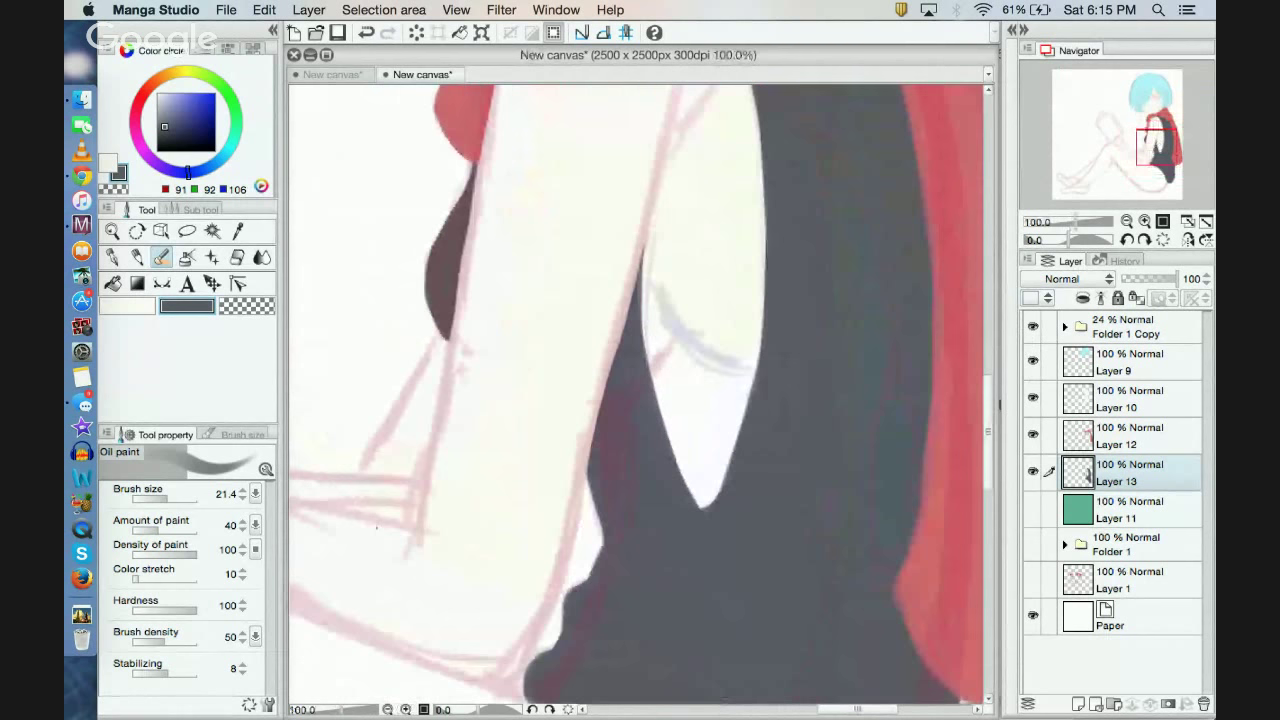
pyautogui.click(699, 503)
pyautogui.click(388, 709)
pyautogui.click(388, 709)
pyautogui.click(388, 709)
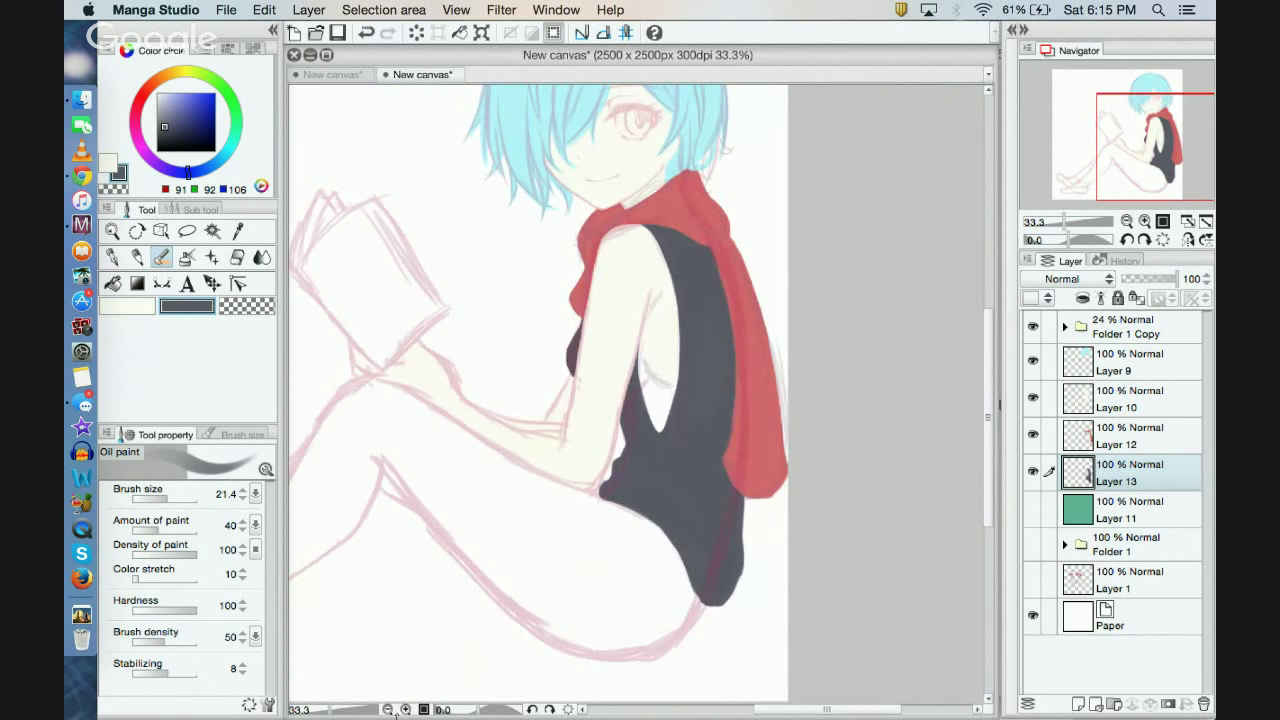
pyautogui.click(406, 709)
pyautogui.click(406, 709)
pyautogui.click(406, 709)
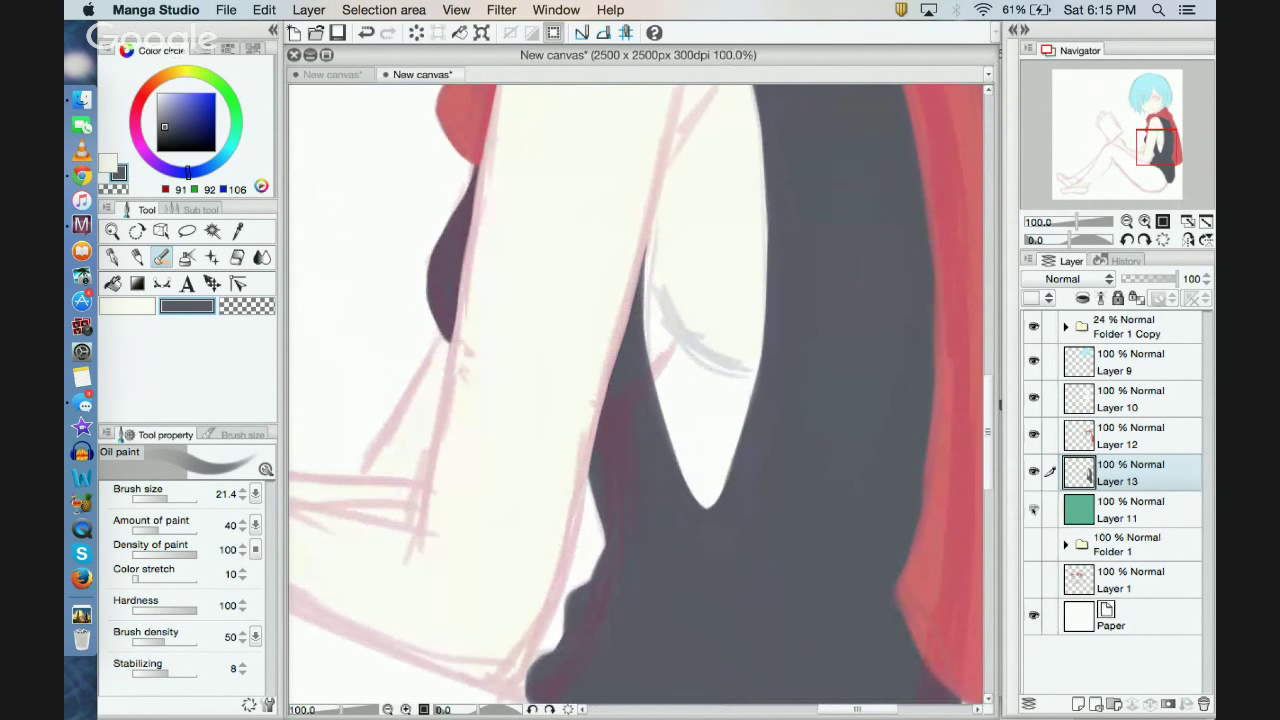
# Step: Show the green backing layer, set the paint colour to white (255, 255, 255), try a stroke inside the armhole and undo it
pyautogui.click(1033, 508)
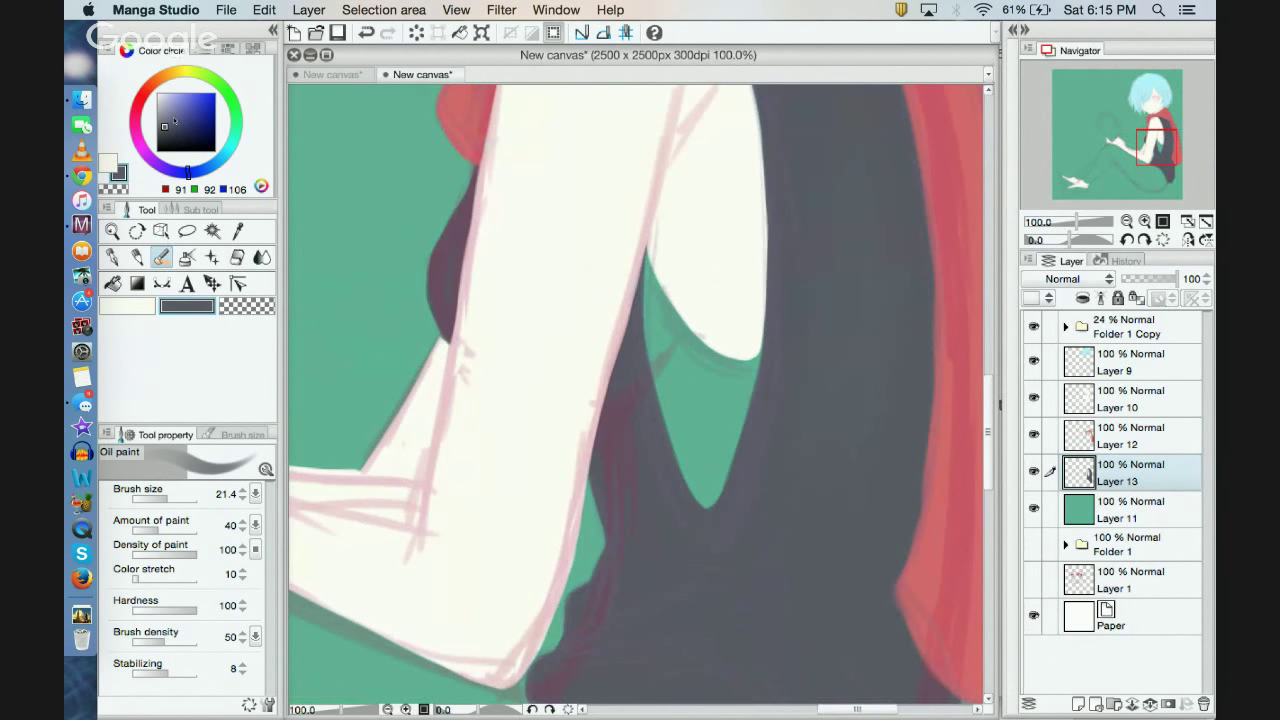
pyautogui.click(156, 93)
pyautogui.moveTo(686, 407)
pyautogui.mouseDown()
pyautogui.moveTo(715, 502)
pyautogui.moveTo(699, 471)
pyautogui.mouseUp()
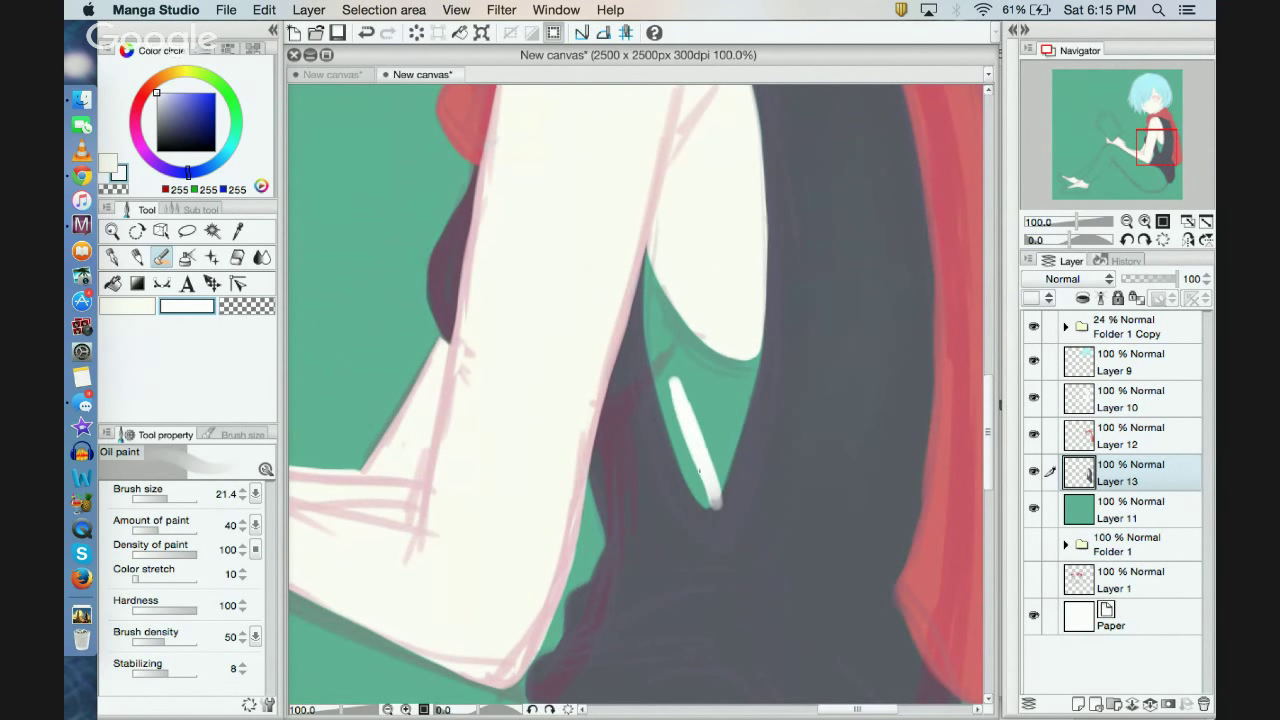
pyautogui.hotkey('ctrl', 'z')
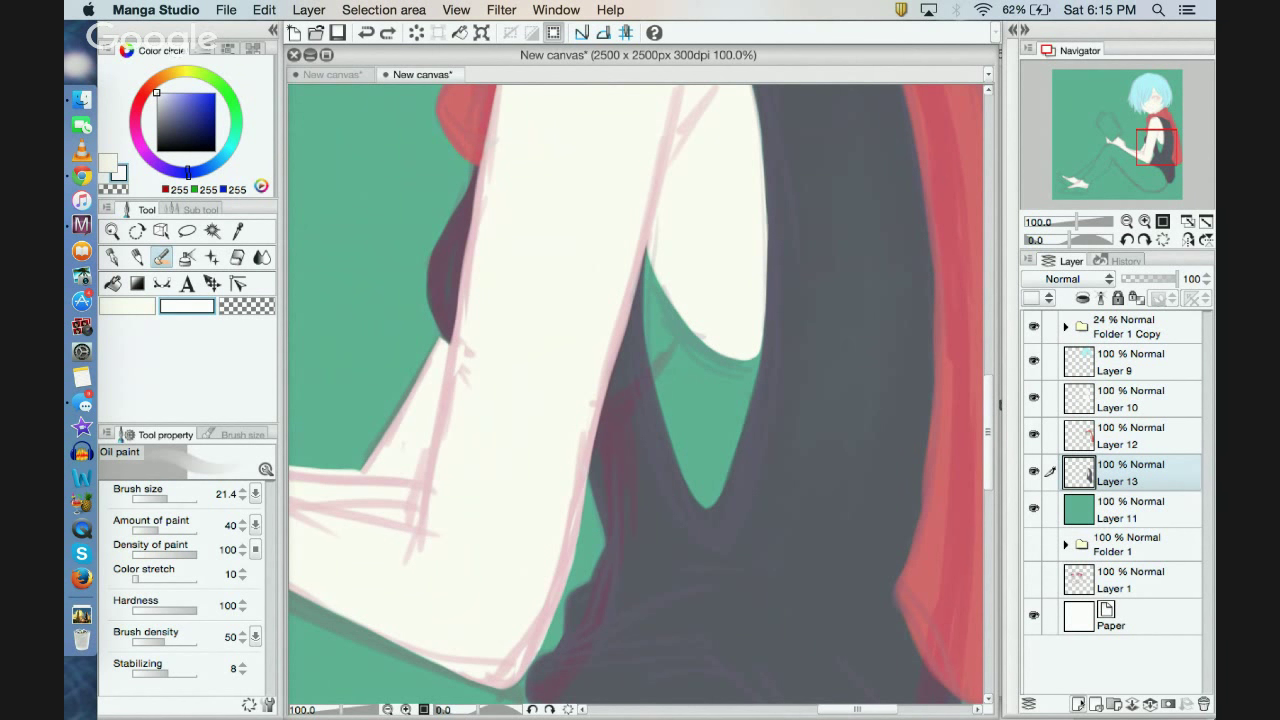
# Step: Add a new layer beneath the shirt's layer and fill the gap inside the armhole with white
pyautogui.click(1078, 704)
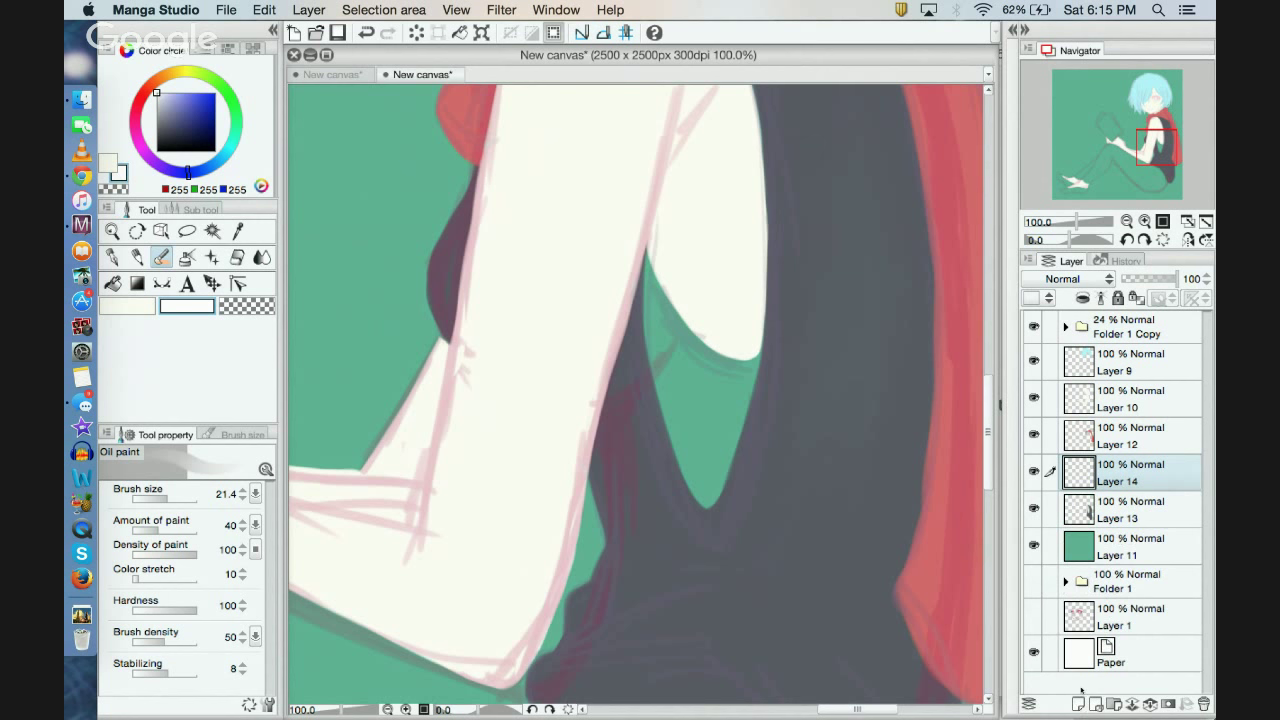
pyautogui.moveTo(1118, 478); pyautogui.dragTo(1118, 516)
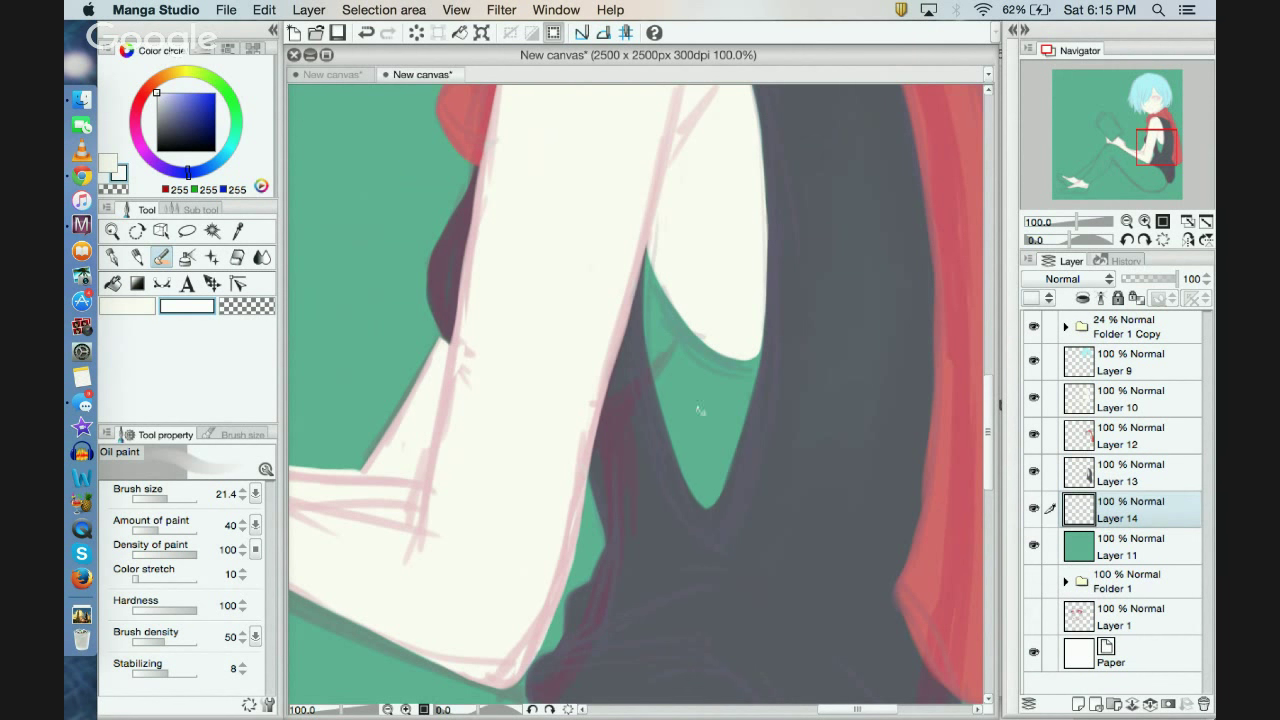
pyautogui.moveTo(700, 410)
pyautogui.mouseDown()
pyautogui.moveTo(709, 451)
pyautogui.moveTo(697, 395)
pyautogui.moveTo(714, 421)
pyautogui.moveTo(720, 502)
pyautogui.moveTo(666, 358)
pyautogui.moveTo(676, 432)
pyautogui.moveTo(652, 365)
pyautogui.moveTo(688, 481)
pyautogui.moveTo(658, 385)
pyautogui.mouseUp()
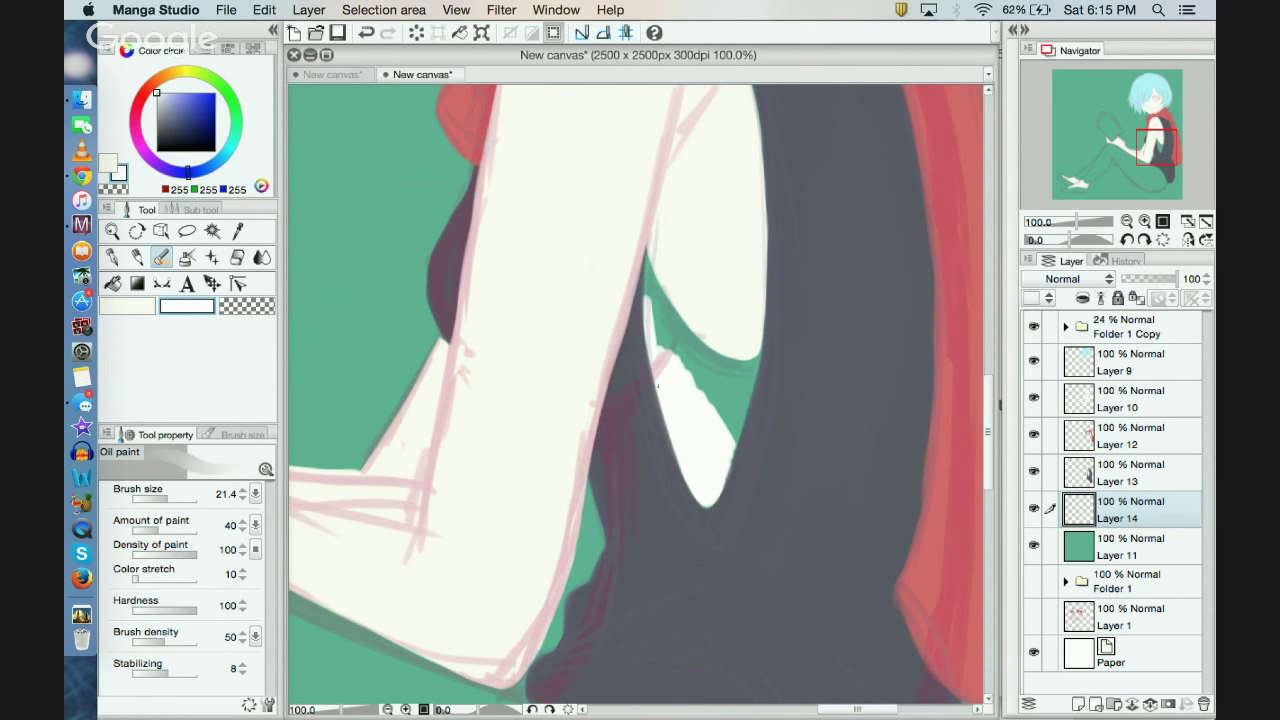
pyautogui.moveTo(655, 315)
pyautogui.mouseDown()
pyautogui.moveTo(720, 450)
pyautogui.moveTo(697, 396)
pyautogui.moveTo(743, 443)
pyautogui.moveTo(715, 388)
pyautogui.moveTo(740, 437)
pyautogui.mouseUp()
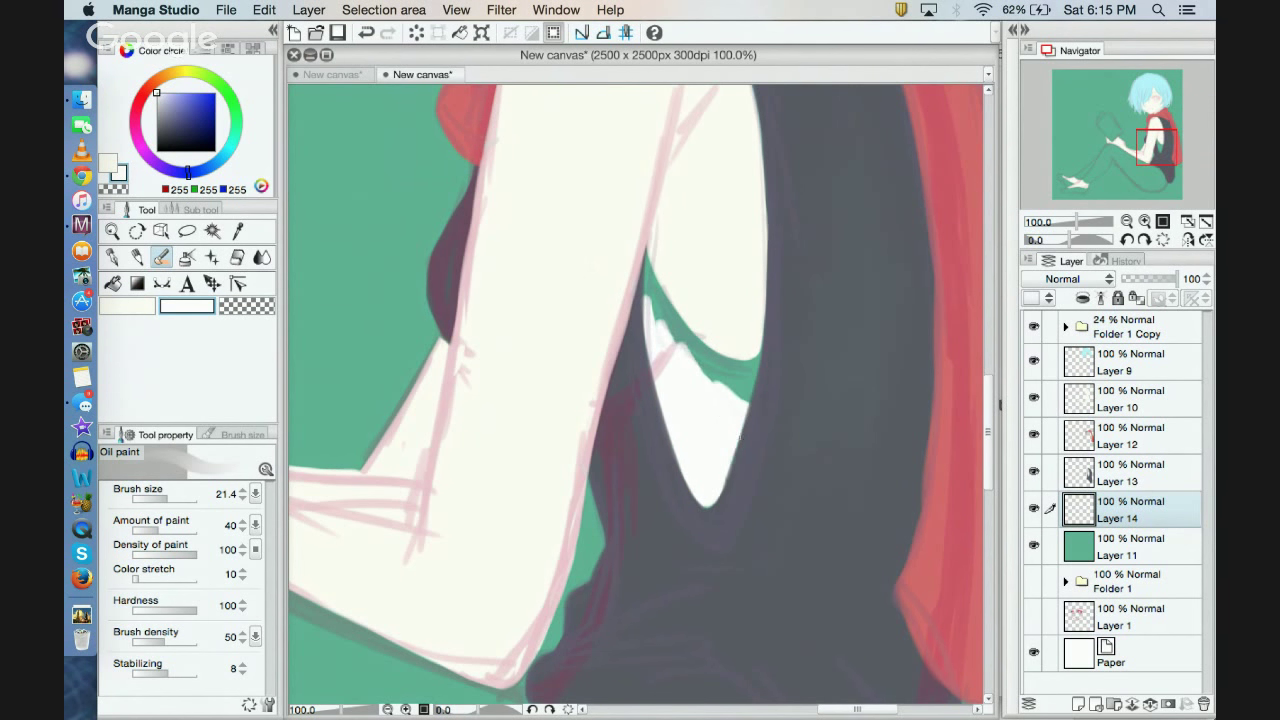
pyautogui.moveTo(655, 322)
pyautogui.mouseDown()
pyautogui.moveTo(645, 268)
pyautogui.moveTo(676, 338)
pyautogui.mouseUp()
pyautogui.moveTo(650, 268)
pyautogui.mouseDown()
pyautogui.moveTo(702, 366)
pyautogui.moveTo(673, 305)
pyautogui.moveTo(745, 398)
pyautogui.moveTo(761, 348)
pyautogui.mouseUp()
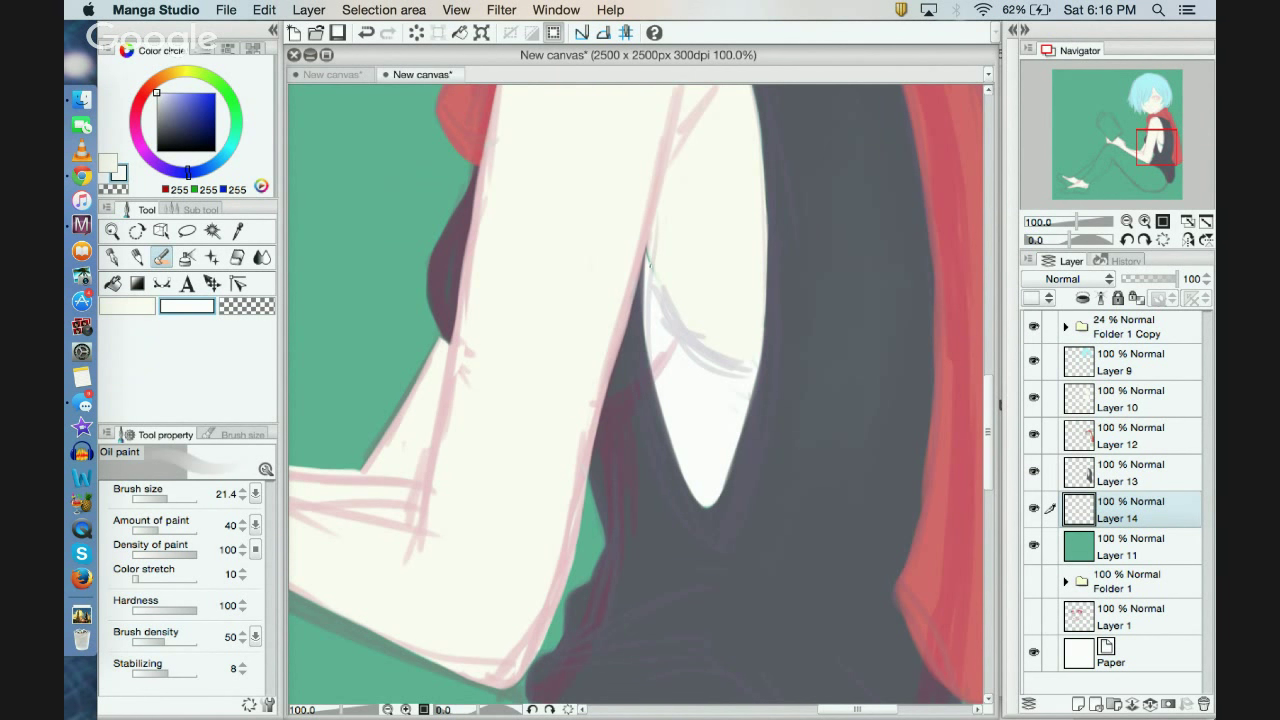
# Step: Try a near-black grey (52, 52, 59) with a test stroke on the thigh and undo it
pyautogui.moveTo(1153, 146)
pyautogui.mouseDown()
pyautogui.moveTo(1162, 93)
pyautogui.moveTo(1147, 88)
pyautogui.moveTo(1147, 183)
pyautogui.moveTo(1117, 162)
pyautogui.moveTo(1157, 156)
pyautogui.mouseUp()
pyautogui.click(389, 709)
pyautogui.click(389, 709)
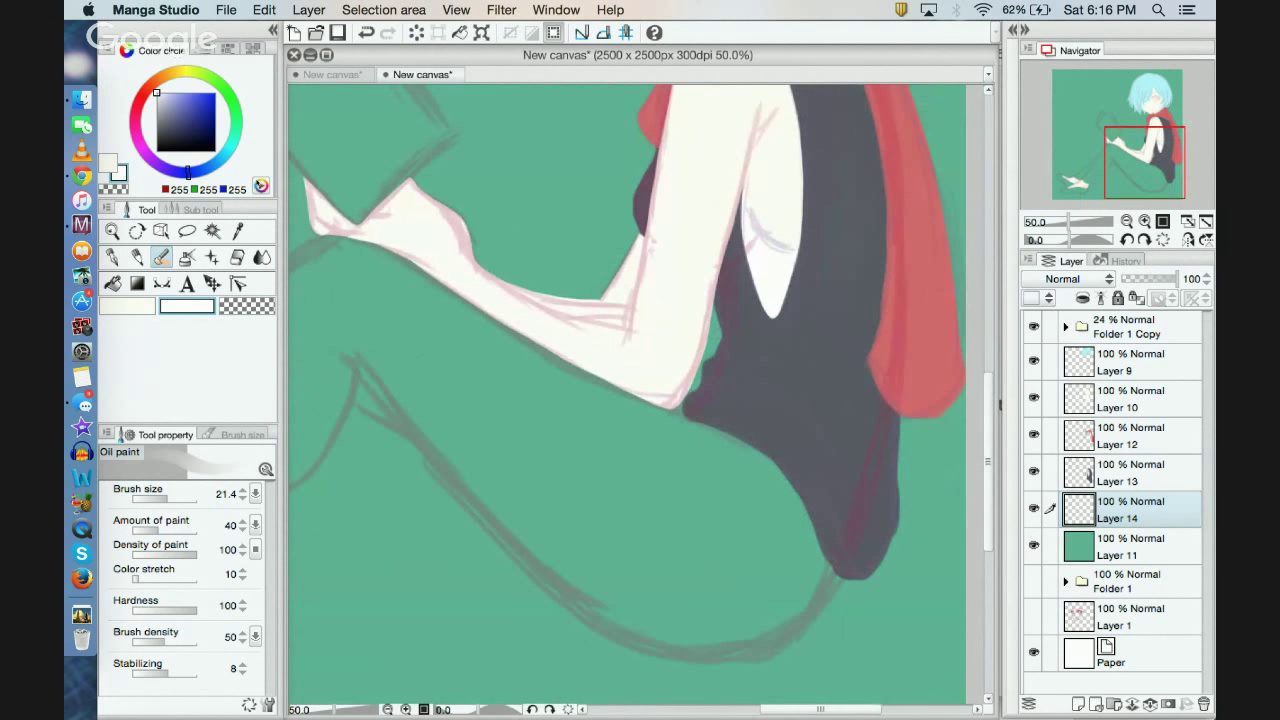
pyautogui.click(155, 141)
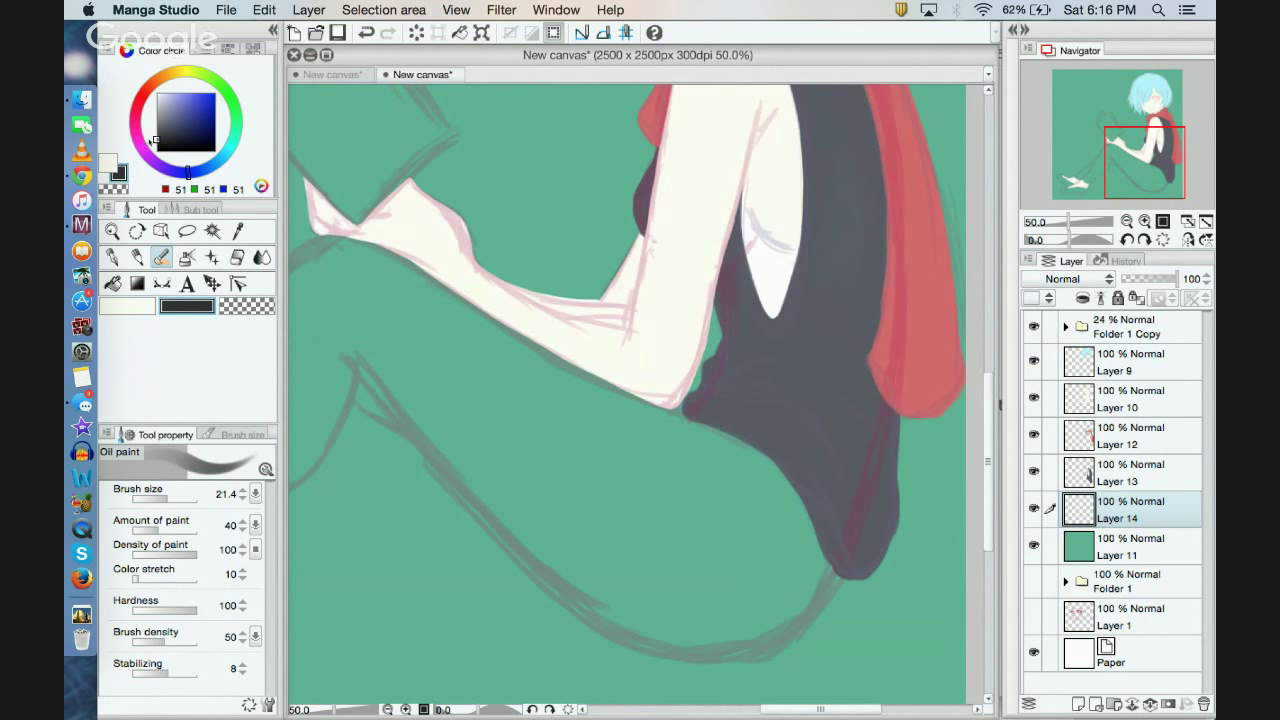
pyautogui.moveTo(155, 141); pyautogui.dragTo(163, 138)
pyautogui.moveTo(399, 327); pyautogui.dragTo(576, 493)
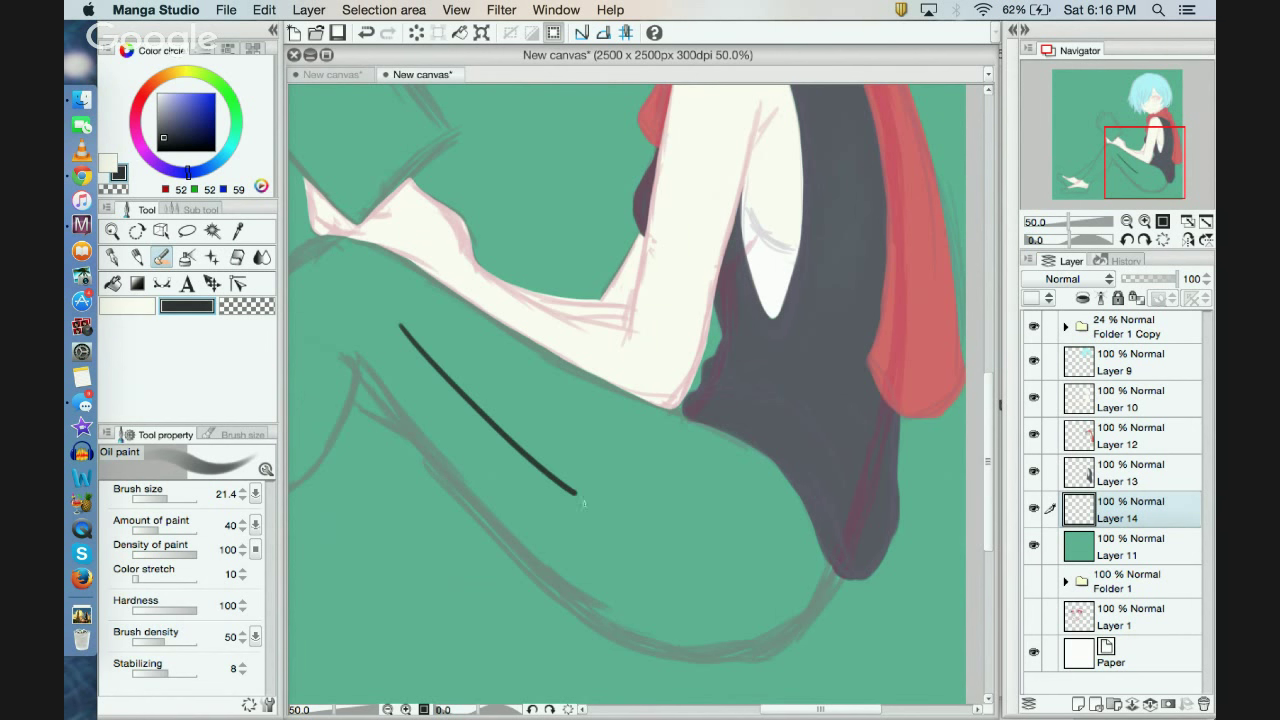
pyautogui.click(366, 32)
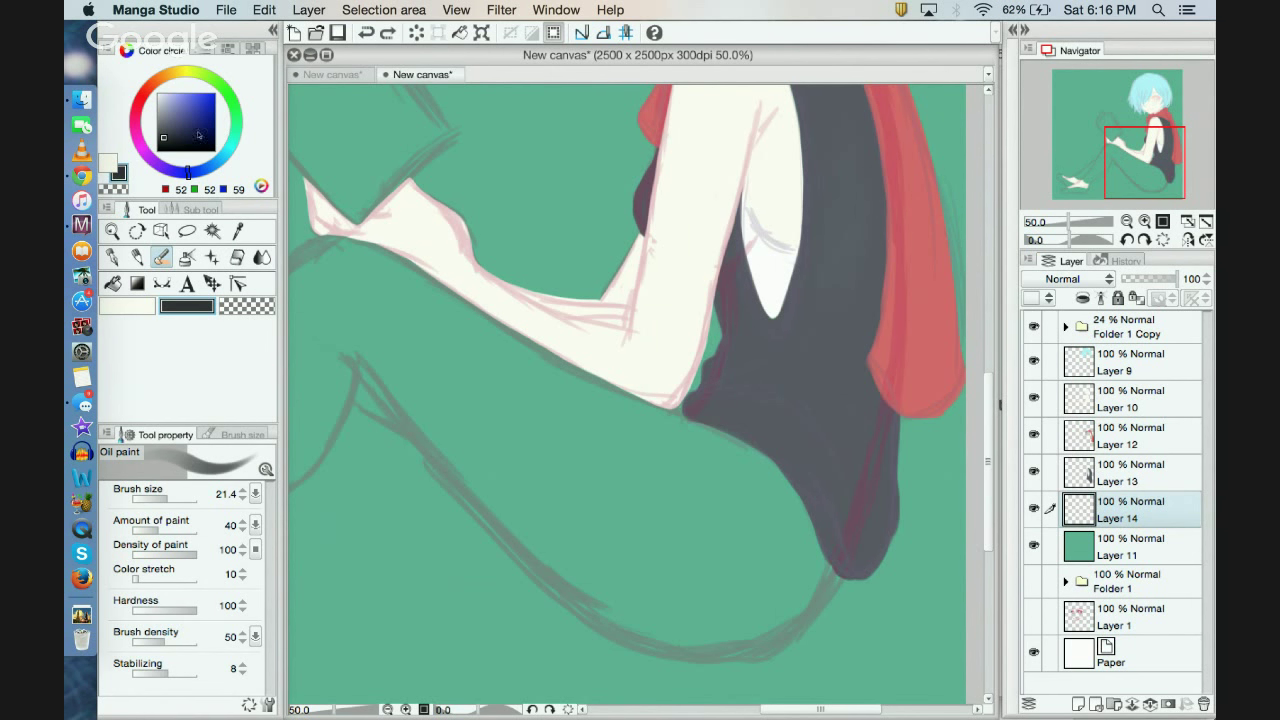
# Step: Try the dark blues 37, 38, 67 and 81, 83, 118 with test strokes on the thigh and undo them
pyautogui.click(183, 135)
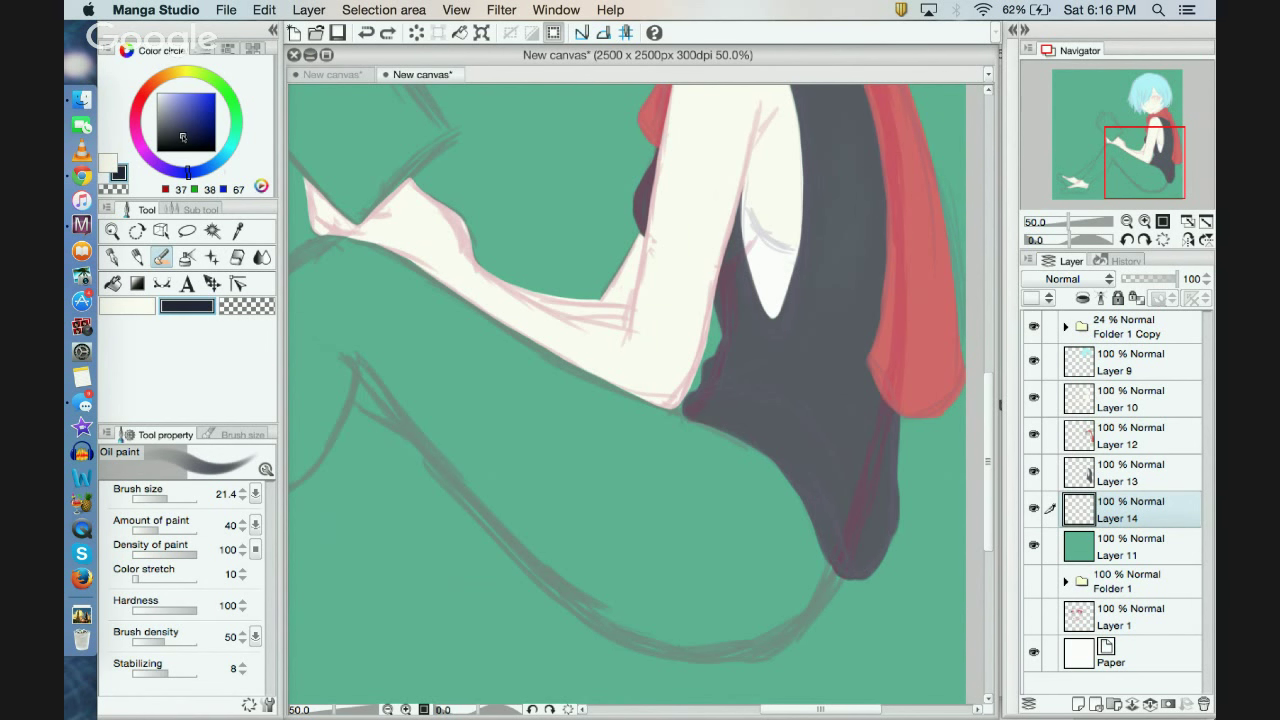
pyautogui.moveTo(409, 322); pyautogui.dragTo(578, 498)
pyautogui.click(366, 32)
pyautogui.click(177, 128)
pyautogui.moveTo(177, 128); pyautogui.dragTo(174, 124)
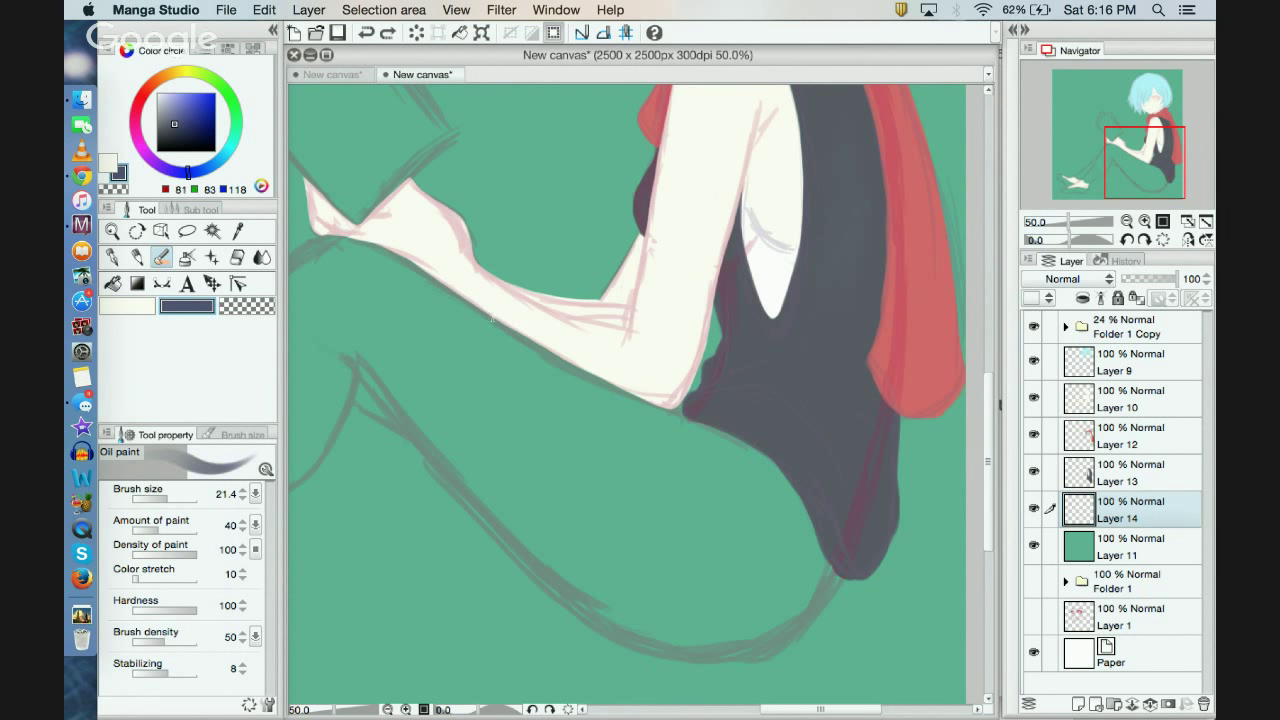
pyautogui.moveTo(436, 330); pyautogui.dragTo(606, 494)
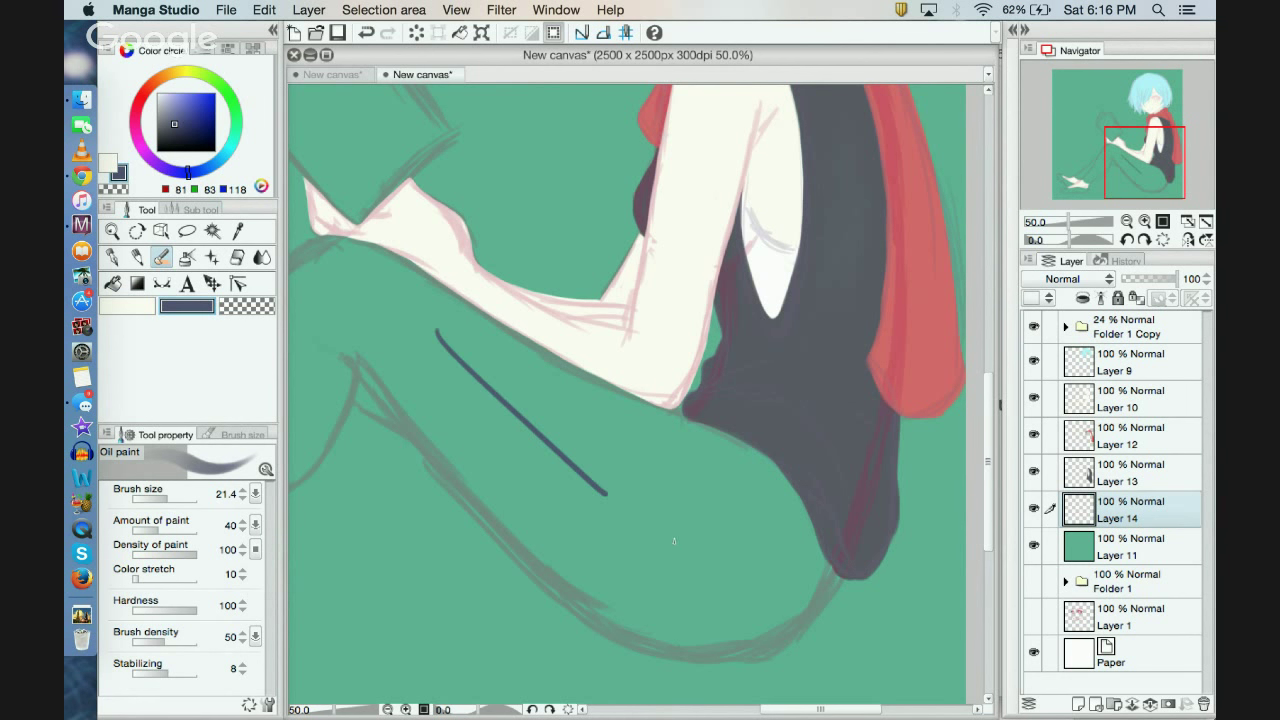
pyautogui.click(366, 32)
# Step: Shift the hue to 81, 93, 118, raise the brush size to 97, test both on the thigh and undo the strokes
pyautogui.moveTo(187, 172); pyautogui.dragTo(203, 170)
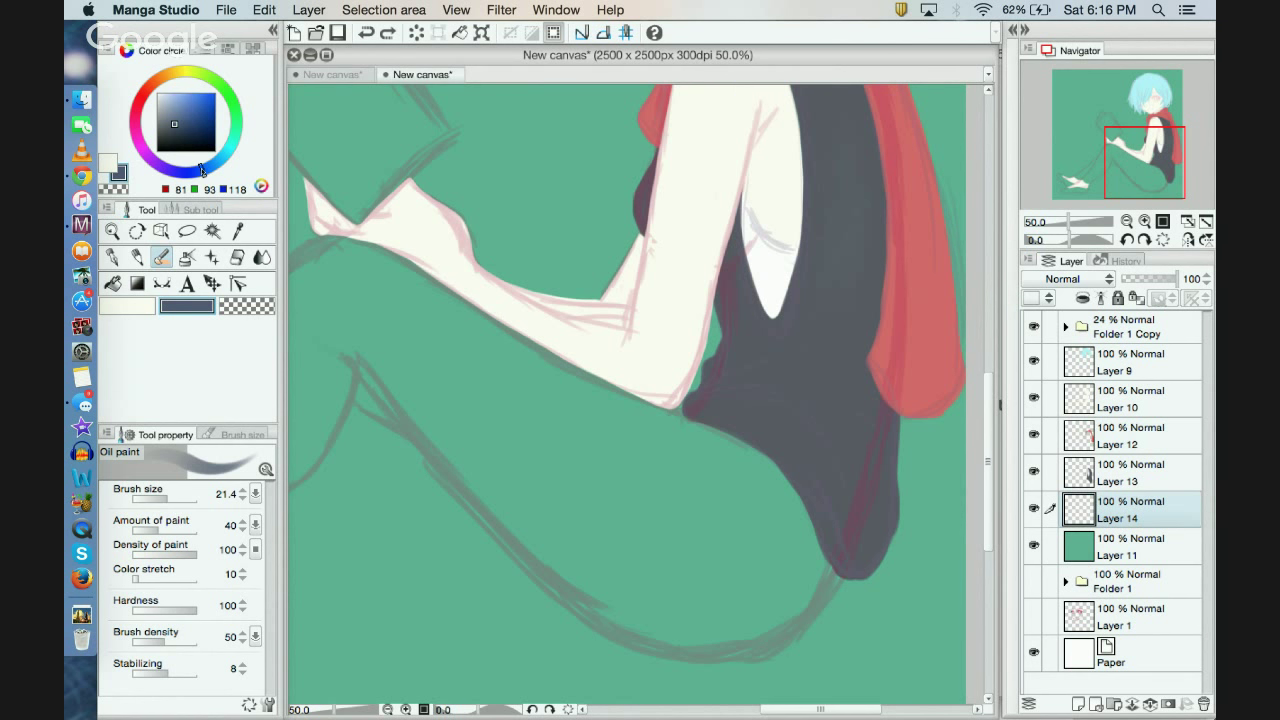
pyautogui.moveTo(468, 354); pyautogui.dragTo(608, 532)
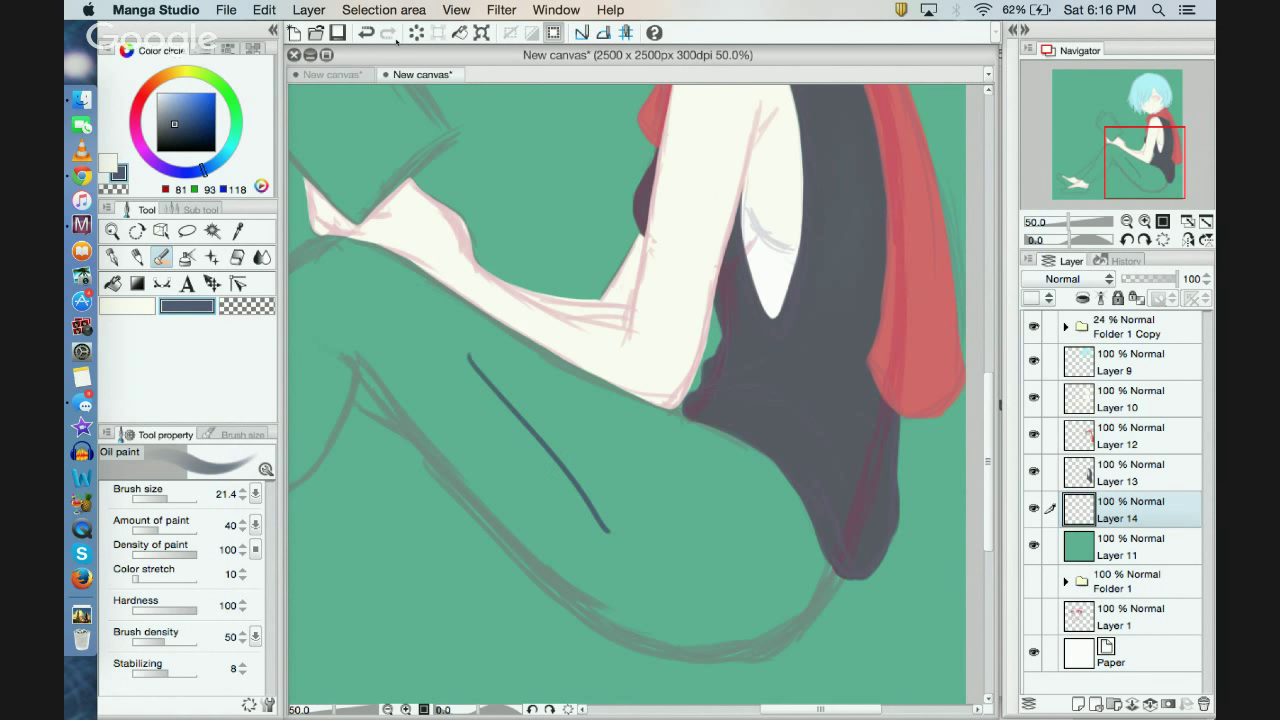
pyautogui.click(366, 32)
pyautogui.moveTo(166, 496); pyautogui.dragTo(180, 496)
pyautogui.moveTo(436, 372)
pyautogui.mouseDown()
pyautogui.moveTo(571, 486)
pyautogui.moveTo(716, 574)
pyautogui.moveTo(570, 445)
pyautogui.moveTo(700, 520)
pyautogui.moveTo(745, 510)
pyautogui.mouseUp()
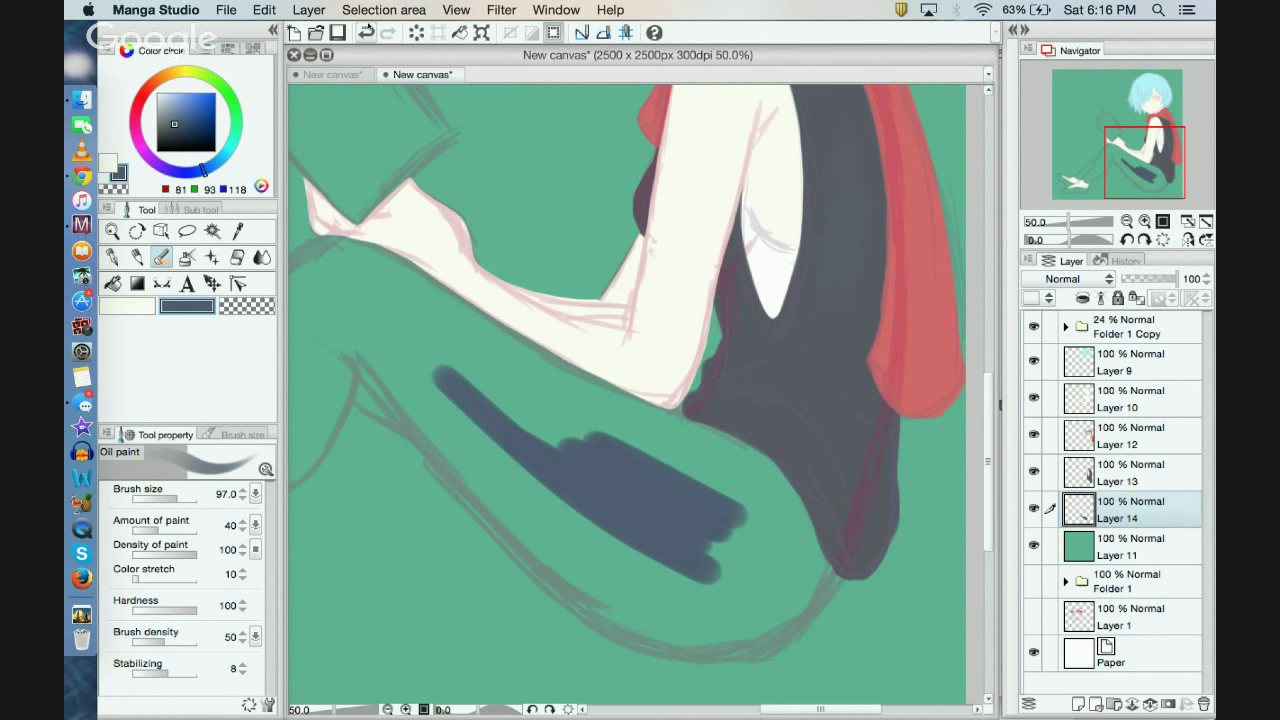
pyautogui.click(416, 33)
pyautogui.click(366, 32)
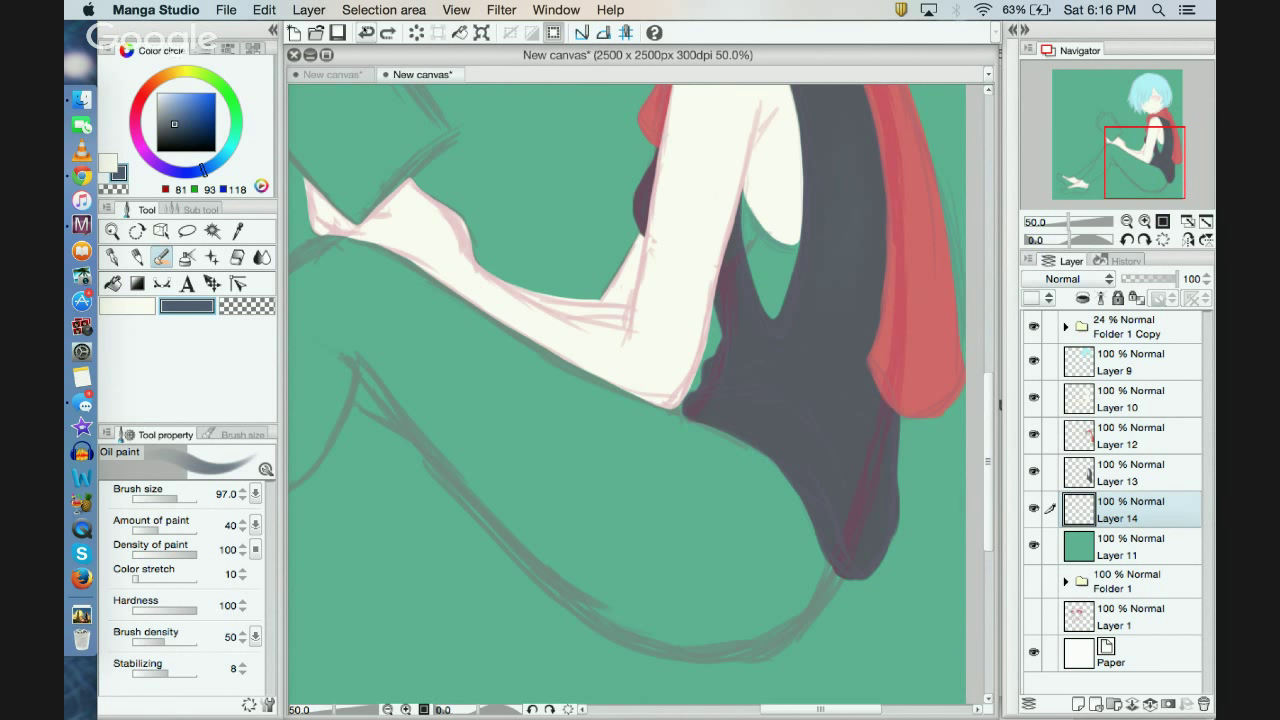
pyautogui.click(366, 32)
pyautogui.click(366, 32)
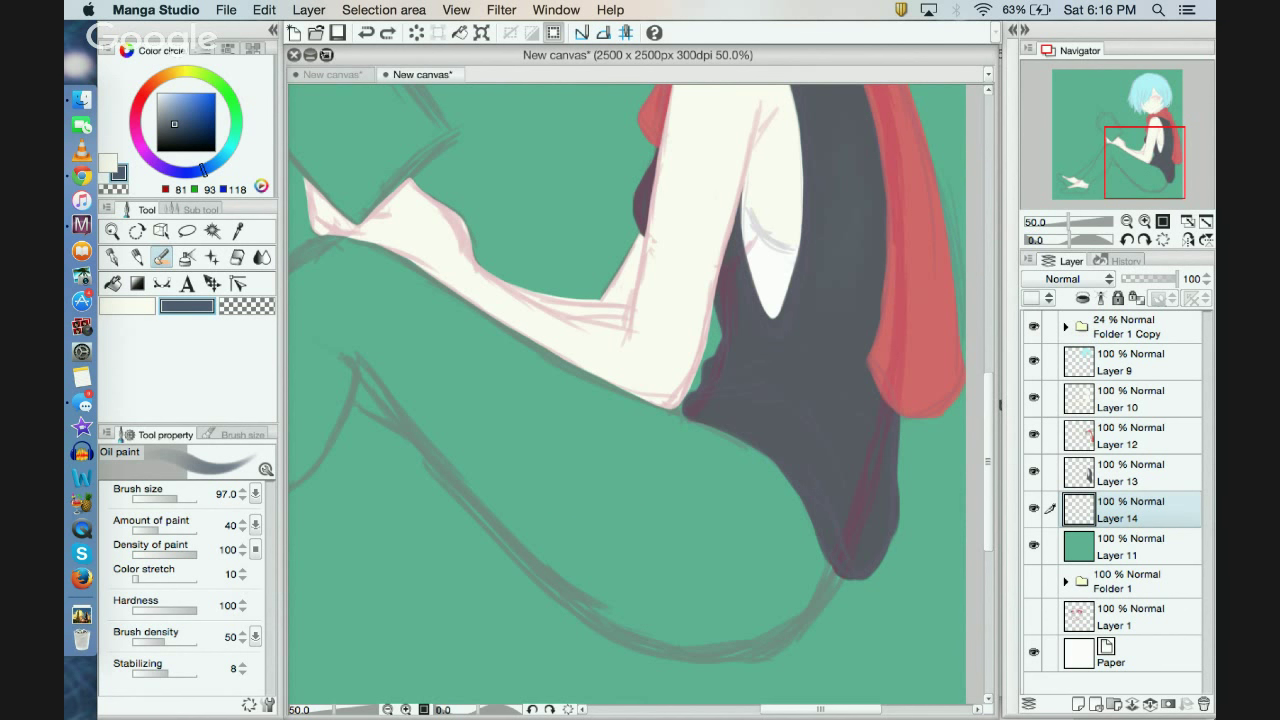
# Step: Set the paint colour to 92, 101, 118 and block in the thigh from hip to knee with broad strokes
pyautogui.click(176, 125)
pyautogui.moveTo(173, 124); pyautogui.dragTo(169, 124)
pyautogui.moveTo(469, 409)
pyautogui.mouseDown()
pyautogui.moveTo(566, 512)
pyautogui.moveTo(426, 376)
pyautogui.moveTo(583, 509)
pyautogui.moveTo(624, 523)
pyautogui.moveTo(668, 511)
pyautogui.mouseUp()
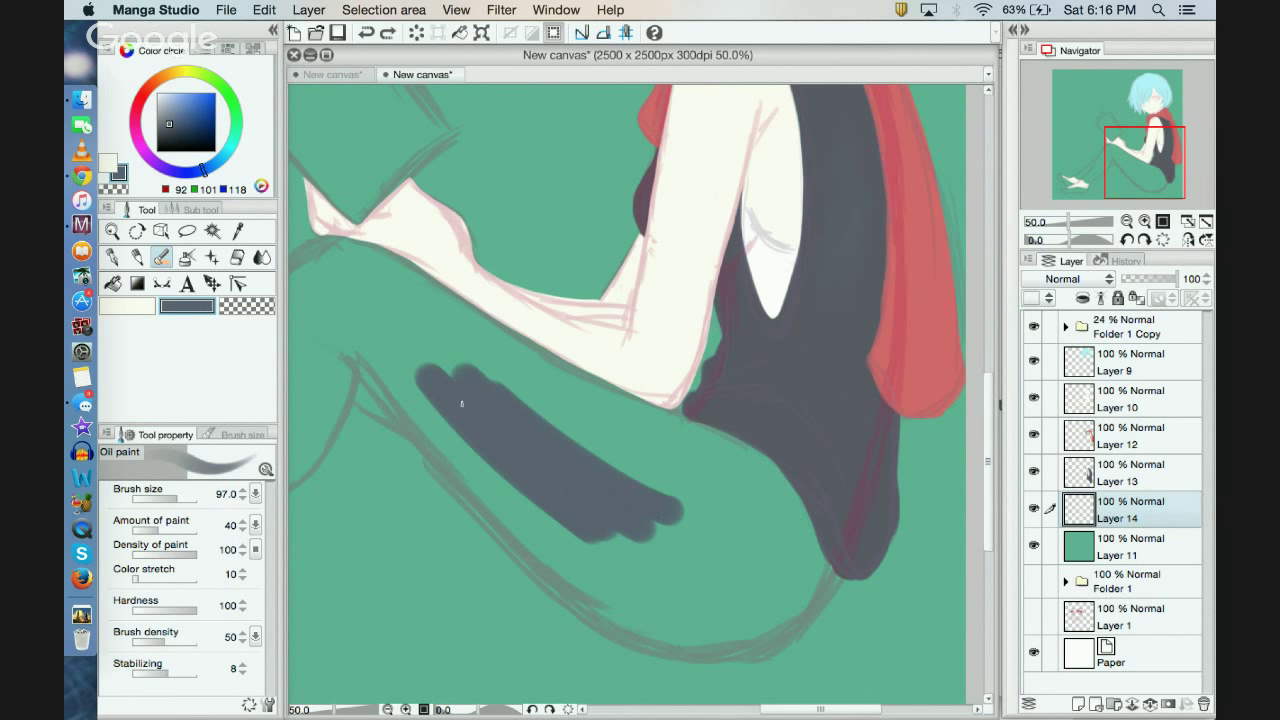
pyautogui.moveTo(612, 545)
pyautogui.mouseDown()
pyautogui.moveTo(675, 550)
pyautogui.moveTo(740, 600)
pyautogui.moveTo(760, 500)
pyautogui.moveTo(777, 535)
pyautogui.moveTo(800, 525)
pyautogui.moveTo(803, 481)
pyautogui.moveTo(705, 450)
pyautogui.moveTo(690, 485)
pyautogui.moveTo(586, 457)
pyautogui.moveTo(455, 355)
pyautogui.mouseUp()
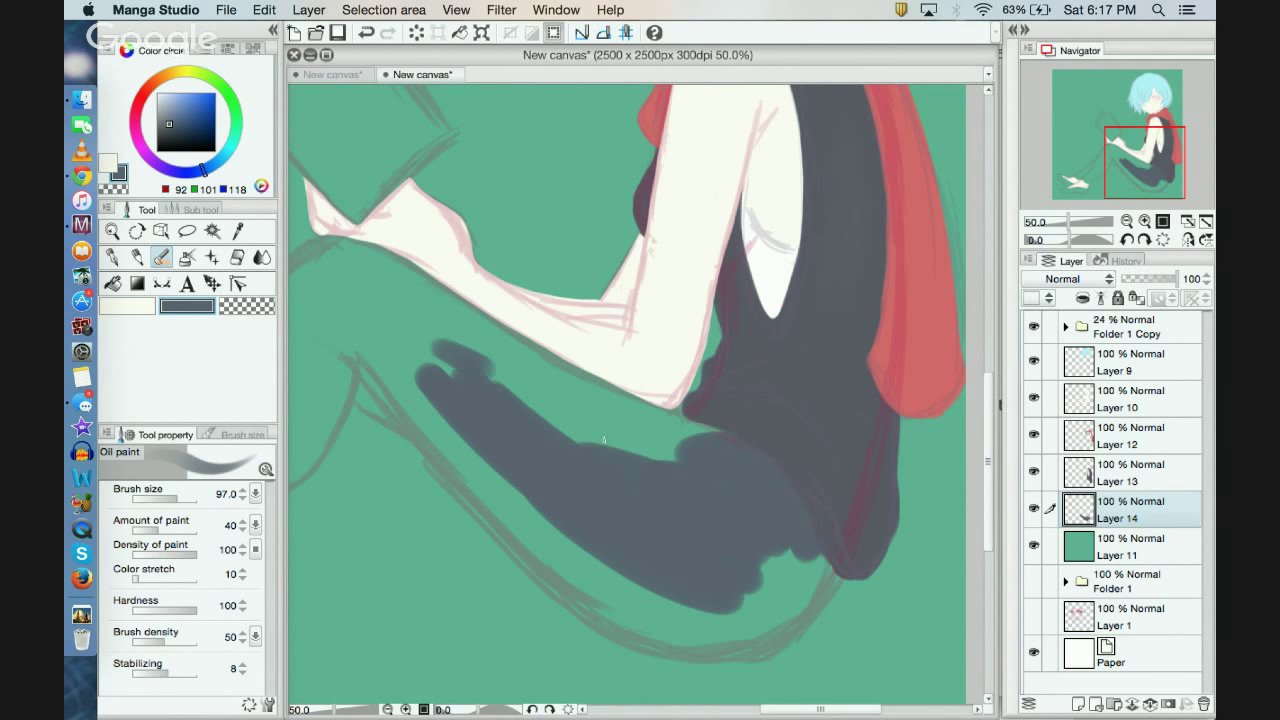
pyautogui.moveTo(603, 439)
pyautogui.mouseDown()
pyautogui.moveTo(471, 373)
pyautogui.moveTo(478, 351)
pyautogui.moveTo(745, 444)
pyautogui.moveTo(630, 412)
pyautogui.moveTo(499, 350)
pyautogui.moveTo(383, 270)
pyautogui.moveTo(463, 303)
pyautogui.moveTo(341, 250)
pyautogui.moveTo(505, 353)
pyautogui.moveTo(352, 273)
pyautogui.moveTo(539, 467)
pyautogui.moveTo(376, 320)
pyautogui.moveTo(478, 465)
pyautogui.moveTo(466, 471)
pyautogui.moveTo(343, 335)
pyautogui.moveTo(612, 602)
pyautogui.moveTo(493, 497)
pyautogui.moveTo(672, 636)
pyautogui.moveTo(597, 583)
pyautogui.moveTo(688, 637)
pyautogui.moveTo(566, 540)
pyautogui.moveTo(678, 603)
pyautogui.moveTo(803, 598)
pyautogui.moveTo(777, 603)
pyautogui.moveTo(766, 593)
pyautogui.moveTo(828, 588)
pyautogui.mouseUp()
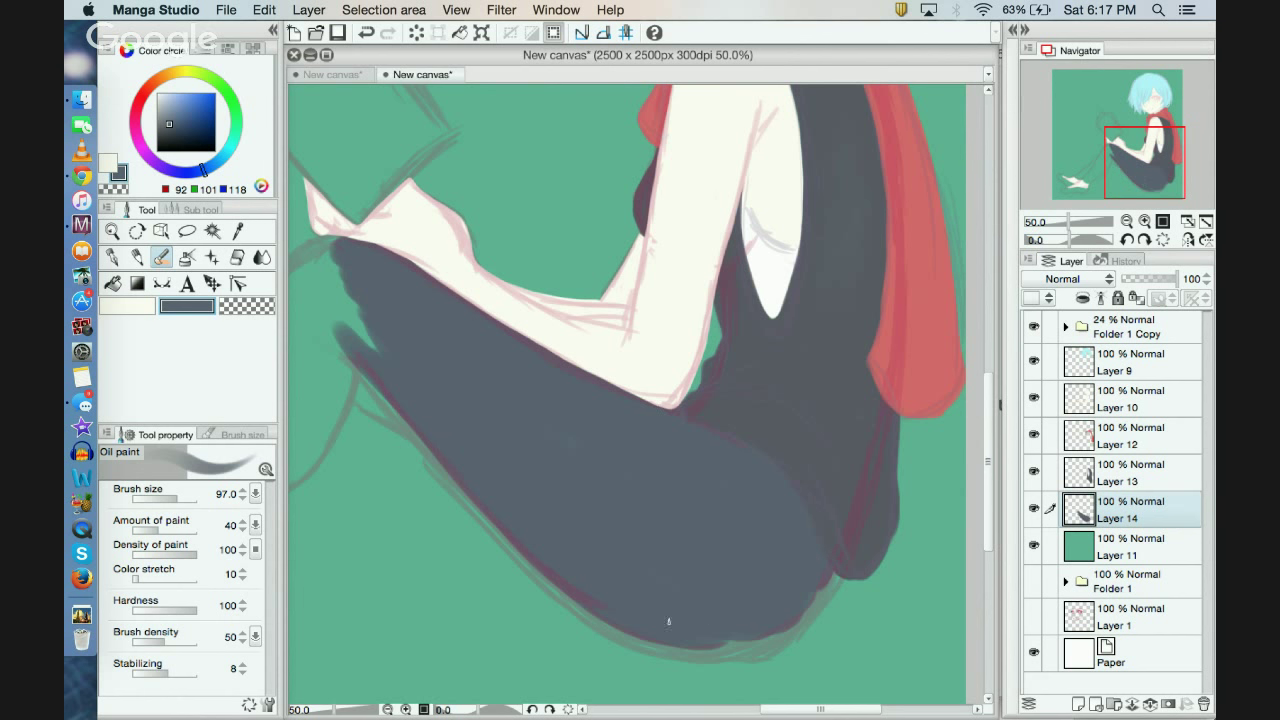
# Step: Extend the blue-grey fill along the thigh's underside and buttock to meet the sketch line
pyautogui.moveTo(679, 630)
pyautogui.mouseDown()
pyautogui.moveTo(762, 627)
pyautogui.moveTo(822, 582)
pyautogui.mouseUp()
pyautogui.moveTo(658, 624)
pyautogui.mouseDown()
pyautogui.moveTo(721, 643)
pyautogui.moveTo(772, 632)
pyautogui.moveTo(712, 635)
pyautogui.moveTo(813, 604)
pyautogui.moveTo(750, 638)
pyautogui.moveTo(840, 554)
pyautogui.mouseUp()
pyautogui.moveTo(806, 610); pyautogui.dragTo(855, 539)
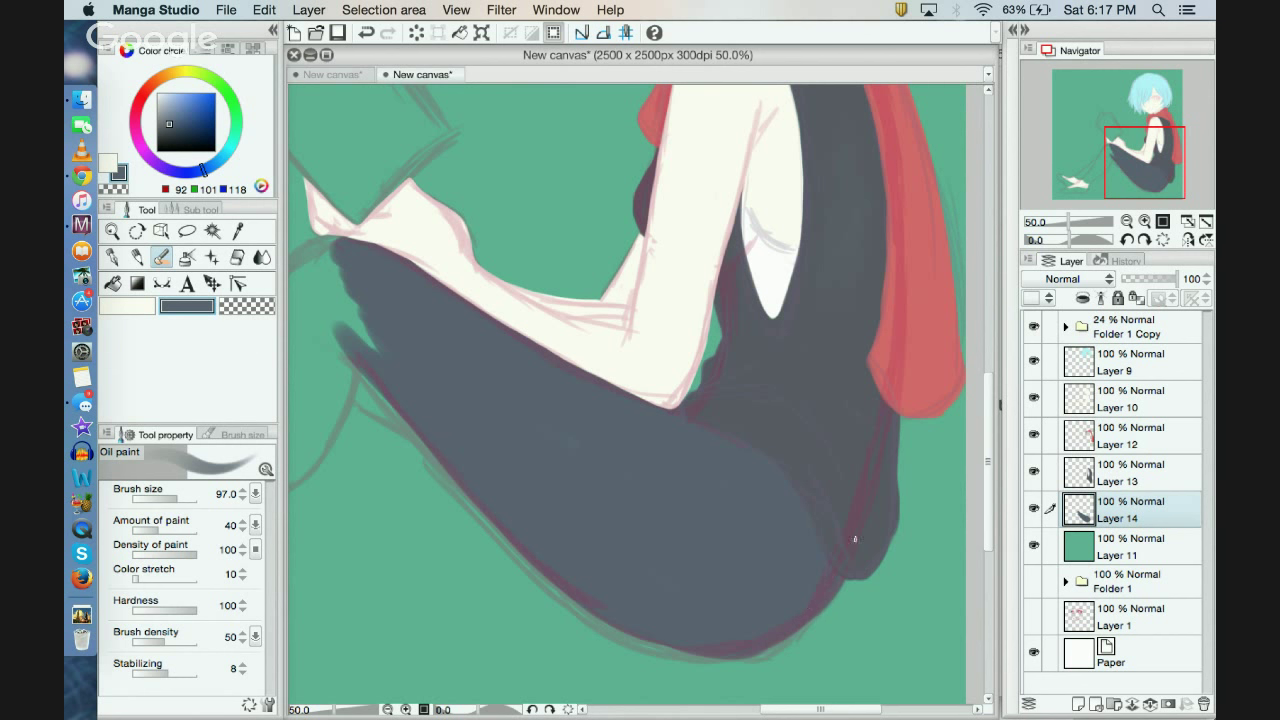
pyautogui.moveTo(801, 620); pyautogui.dragTo(778, 644)
pyautogui.moveTo(626, 616)
pyautogui.mouseDown()
pyautogui.moveTo(747, 649)
pyautogui.moveTo(681, 638)
pyautogui.moveTo(795, 617)
pyautogui.mouseUp()
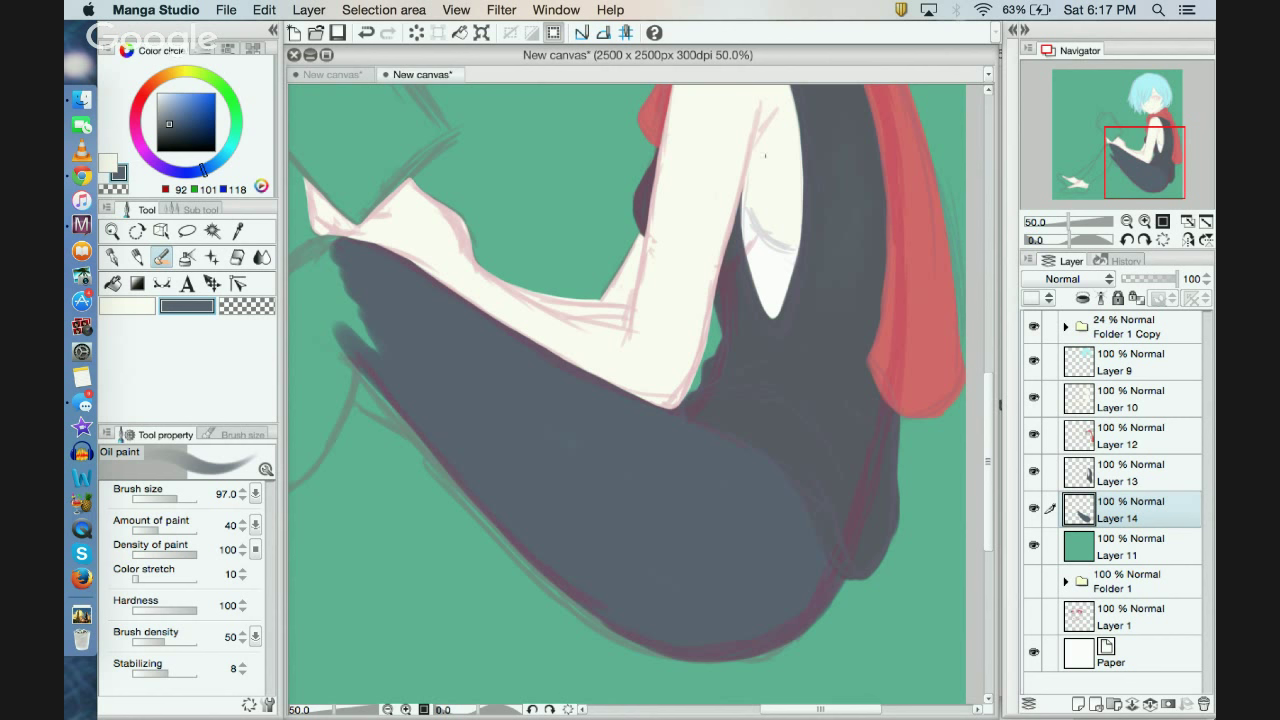
pyautogui.moveTo(1145, 173); pyautogui.dragTo(1123, 187)
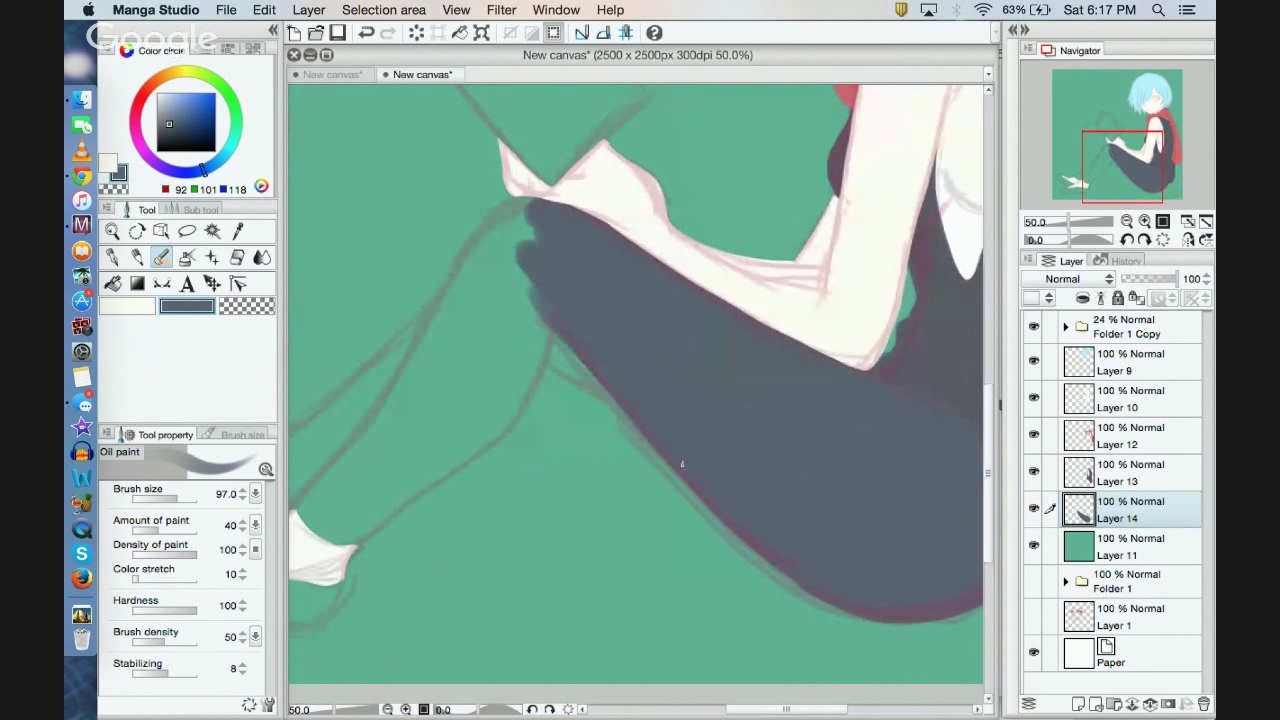
pyautogui.moveTo(682, 464)
pyautogui.mouseDown()
pyautogui.moveTo(814, 577)
pyautogui.moveTo(856, 596)
pyautogui.mouseUp()
# Step: Fill the near lower leg from knee to ankle and the visible strip of the far shin in blue-grey
pyautogui.moveTo(547, 302)
pyautogui.mouseDown()
pyautogui.moveTo(476, 391)
pyautogui.moveTo(534, 307)
pyautogui.moveTo(526, 366)
pyautogui.moveTo(545, 323)
pyautogui.moveTo(483, 387)
pyautogui.mouseUp()
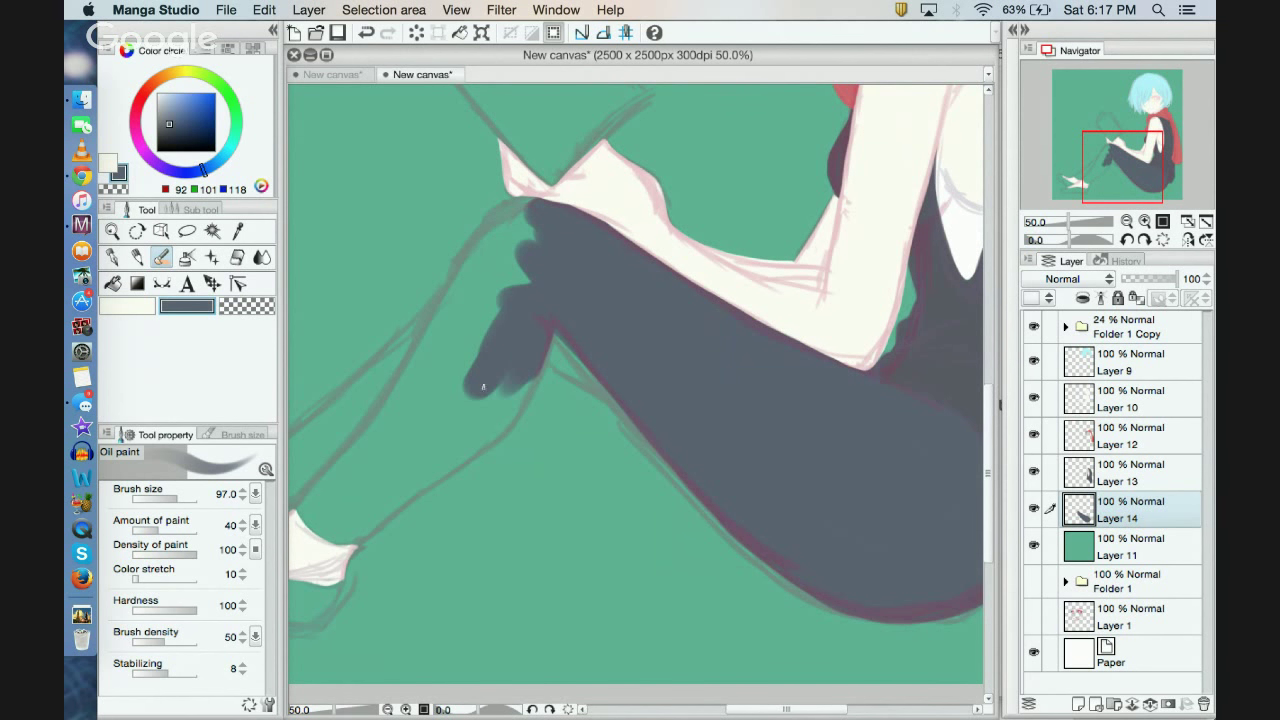
pyautogui.moveTo(321, 511)
pyautogui.mouseDown()
pyautogui.moveTo(368, 460)
pyautogui.moveTo(380, 410)
pyautogui.moveTo(488, 237)
pyautogui.moveTo(521, 221)
pyautogui.moveTo(472, 262)
pyautogui.moveTo(526, 213)
pyautogui.moveTo(502, 220)
pyautogui.moveTo(535, 210)
pyautogui.mouseUp()
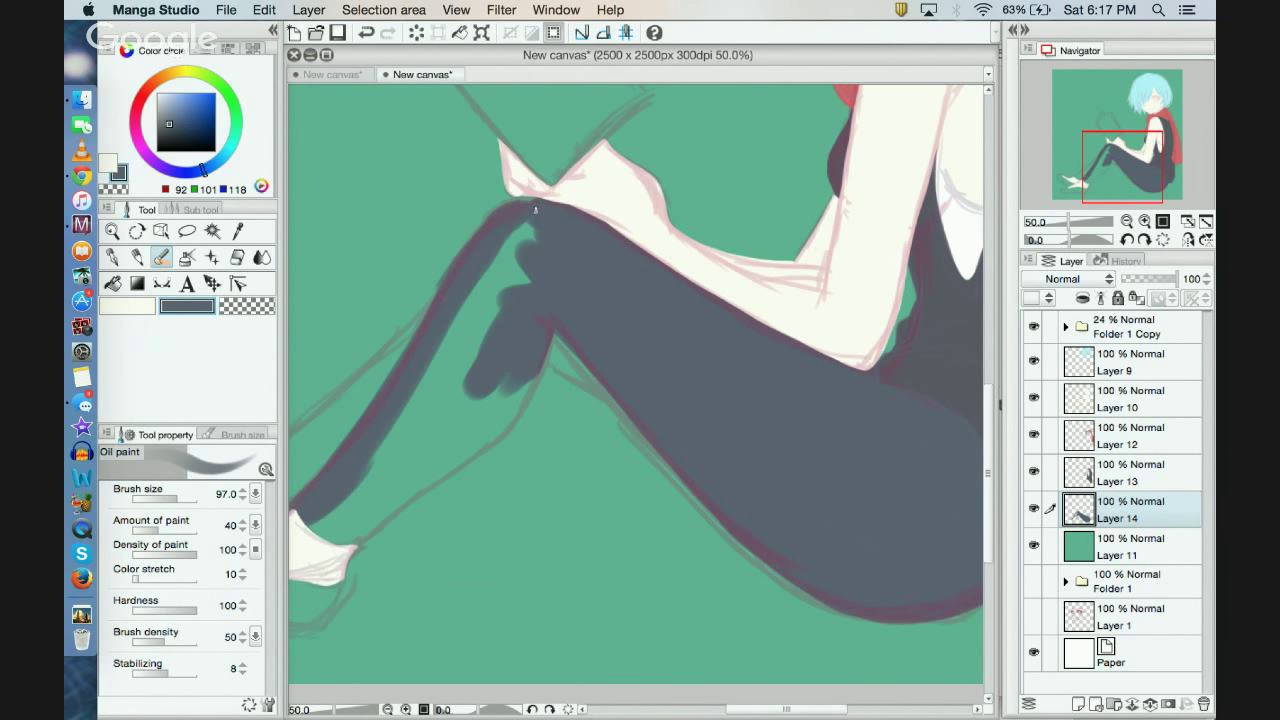
pyautogui.moveTo(443, 326)
pyautogui.mouseDown()
pyautogui.moveTo(491, 279)
pyautogui.moveTo(437, 353)
pyautogui.moveTo(542, 259)
pyautogui.moveTo(534, 285)
pyautogui.moveTo(481, 328)
pyautogui.moveTo(480, 282)
pyautogui.mouseUp()
pyautogui.moveTo(510, 227)
pyautogui.mouseDown()
pyautogui.moveTo(523, 206)
pyautogui.moveTo(474, 263)
pyautogui.mouseUp()
pyautogui.moveTo(432, 376)
pyautogui.mouseDown()
pyautogui.moveTo(481, 335)
pyautogui.moveTo(379, 453)
pyautogui.moveTo(484, 356)
pyautogui.mouseUp()
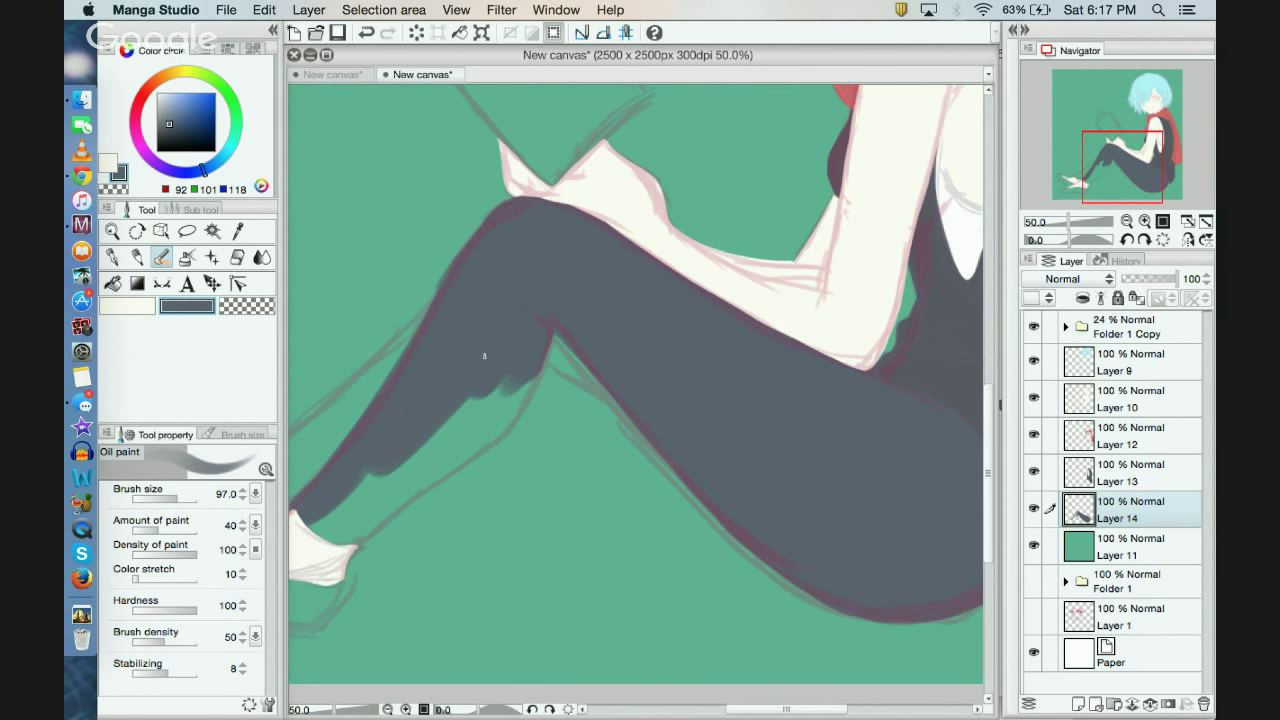
pyautogui.moveTo(371, 452)
pyautogui.mouseDown()
pyautogui.moveTo(333, 519)
pyautogui.moveTo(360, 506)
pyautogui.moveTo(338, 536)
pyautogui.moveTo(405, 465)
pyautogui.moveTo(350, 523)
pyautogui.moveTo(366, 515)
pyautogui.moveTo(354, 538)
pyautogui.moveTo(447, 437)
pyautogui.moveTo(484, 433)
pyautogui.moveTo(373, 506)
pyautogui.moveTo(469, 447)
pyautogui.moveTo(469, 417)
pyautogui.moveTo(429, 459)
pyautogui.moveTo(476, 433)
pyautogui.moveTo(541, 356)
pyautogui.moveTo(494, 409)
pyautogui.moveTo(501, 354)
pyautogui.moveTo(469, 386)
pyautogui.moveTo(494, 415)
pyautogui.moveTo(527, 366)
pyautogui.mouseUp()
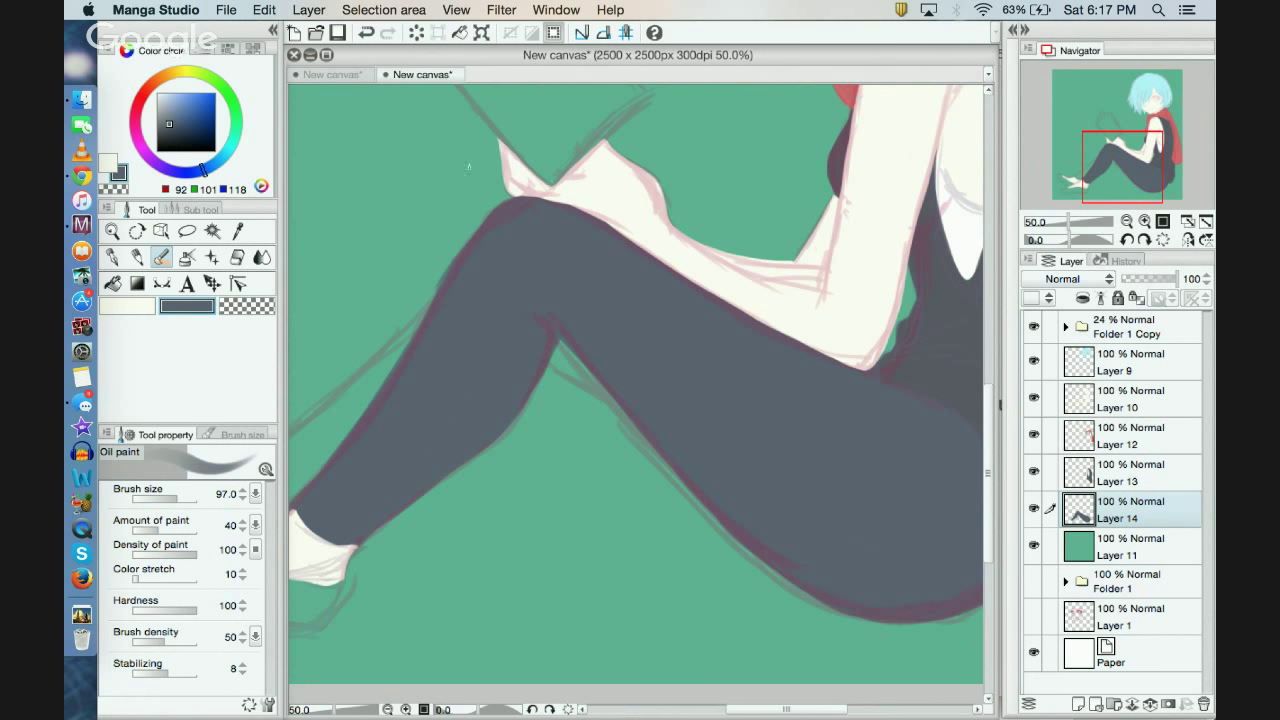
pyautogui.moveTo(1127, 155); pyautogui.dragTo(1105, 164)
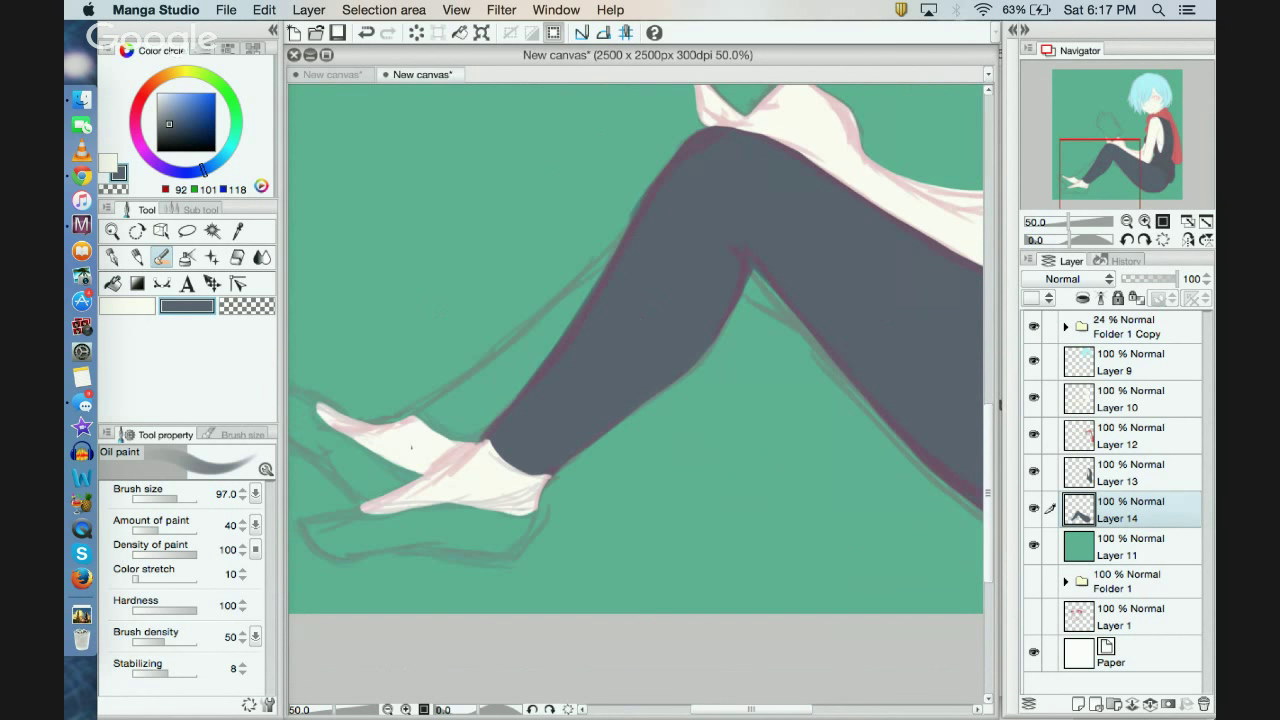
pyautogui.moveTo(411, 447)
pyautogui.mouseDown()
pyautogui.moveTo(470, 430)
pyautogui.moveTo(440, 420)
pyautogui.moveTo(500, 385)
pyautogui.moveTo(411, 435)
pyautogui.moveTo(575, 305)
pyautogui.moveTo(560, 337)
pyautogui.moveTo(652, 208)
pyautogui.mouseUp()
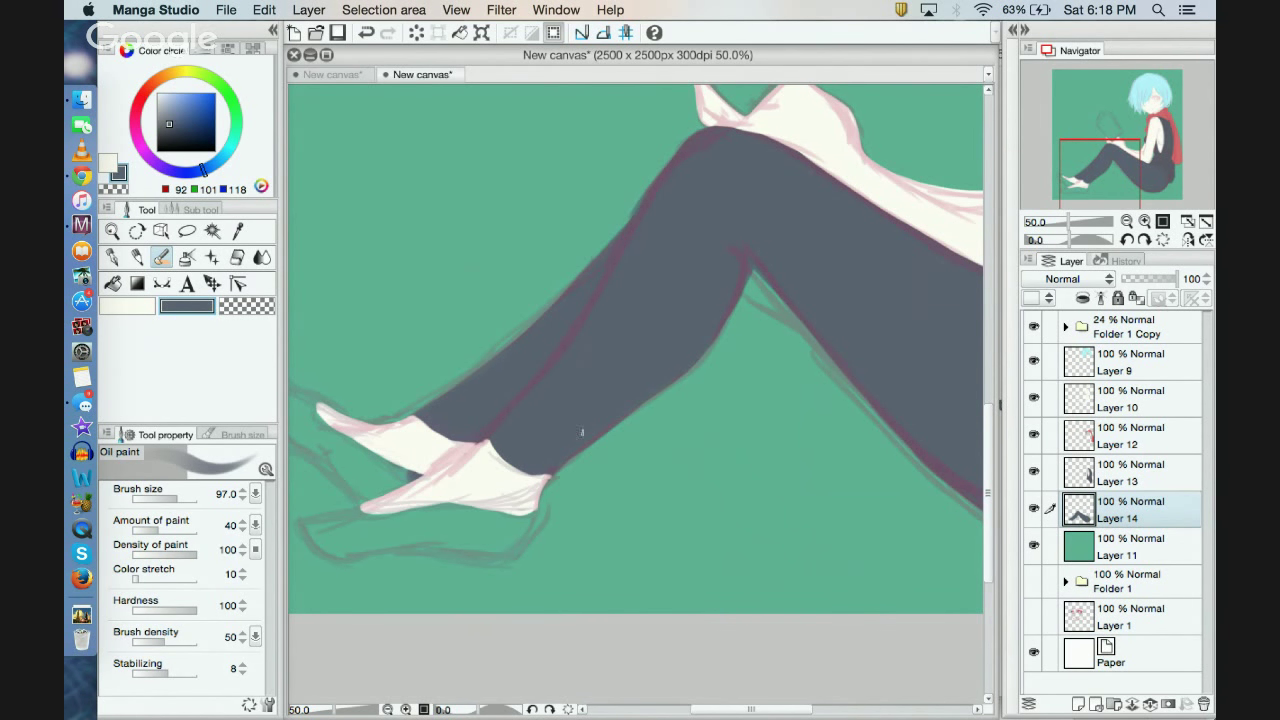
# Step: Try reshaping the back edge of the near calf with blue-grey strokes and undo them
pyautogui.moveTo(672, 372)
pyautogui.mouseDown()
pyautogui.moveTo(701, 338)
pyautogui.moveTo(703, 355)
pyautogui.moveTo(693, 350)
pyautogui.moveTo(751, 268)
pyautogui.mouseUp()
pyautogui.click(366, 32)
pyautogui.click(366, 32)
pyautogui.moveTo(705, 358)
pyautogui.mouseDown()
pyautogui.moveTo(716, 340)
pyautogui.moveTo(702, 340)
pyautogui.mouseUp()
pyautogui.click(366, 32)
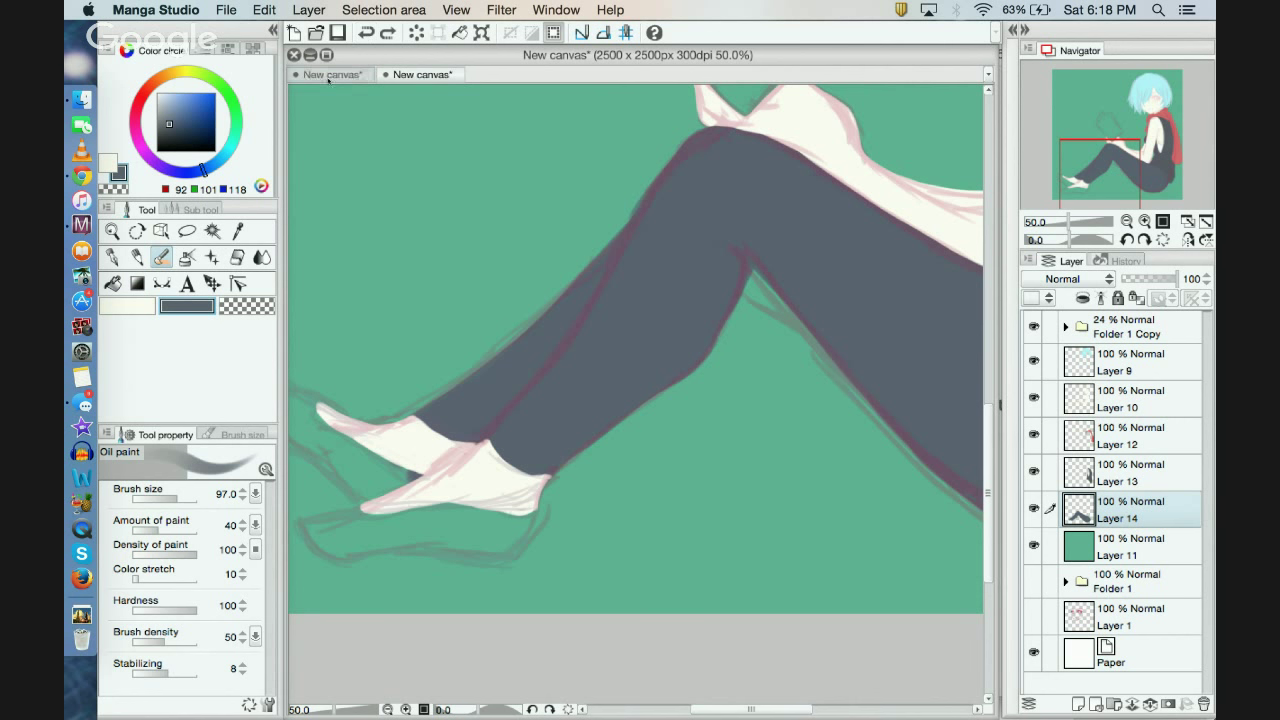
# Step: Reduce the brush size to 56 and round out the calf's back edge just below the knee
pyautogui.click(177, 499)
pyautogui.moveTo(712, 341)
pyautogui.mouseDown()
pyautogui.moveTo(709, 356)
pyautogui.moveTo(724, 310)
pyautogui.mouseUp()
pyautogui.click(366, 32)
pyautogui.click(405, 709)
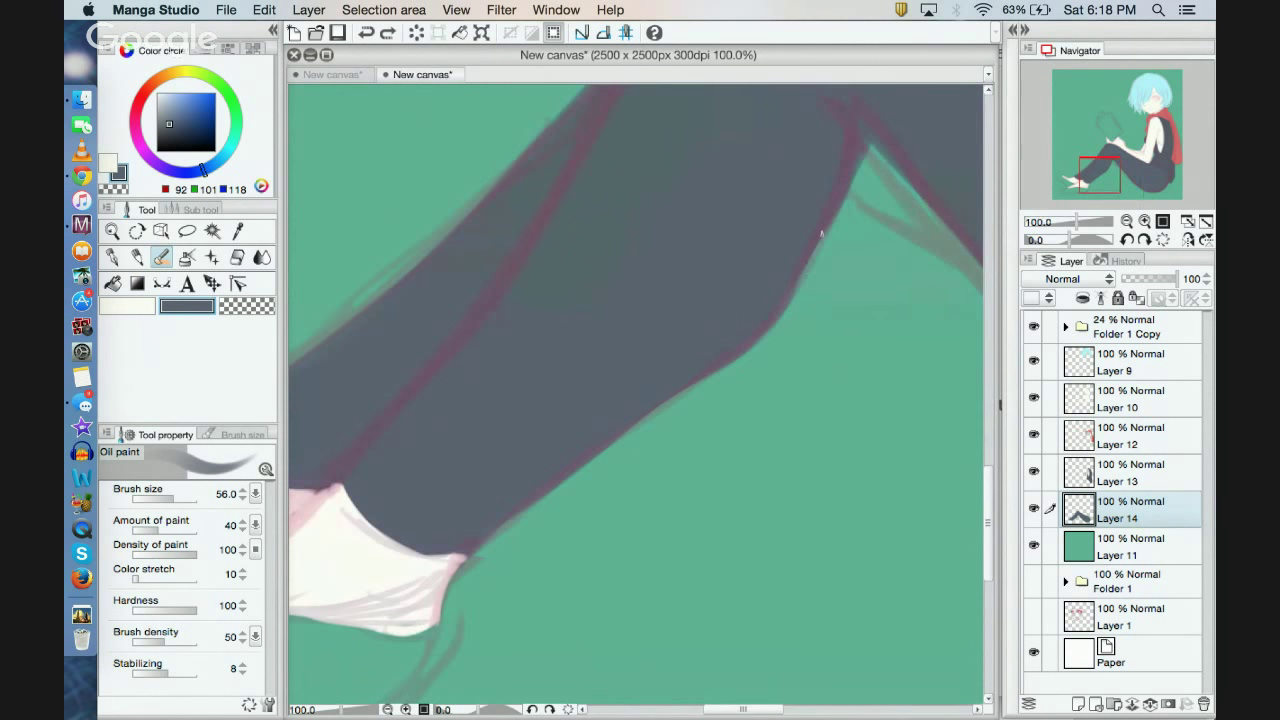
pyautogui.moveTo(830, 196)
pyautogui.mouseDown()
pyautogui.moveTo(808, 275)
pyautogui.moveTo(797, 265)
pyautogui.mouseUp()
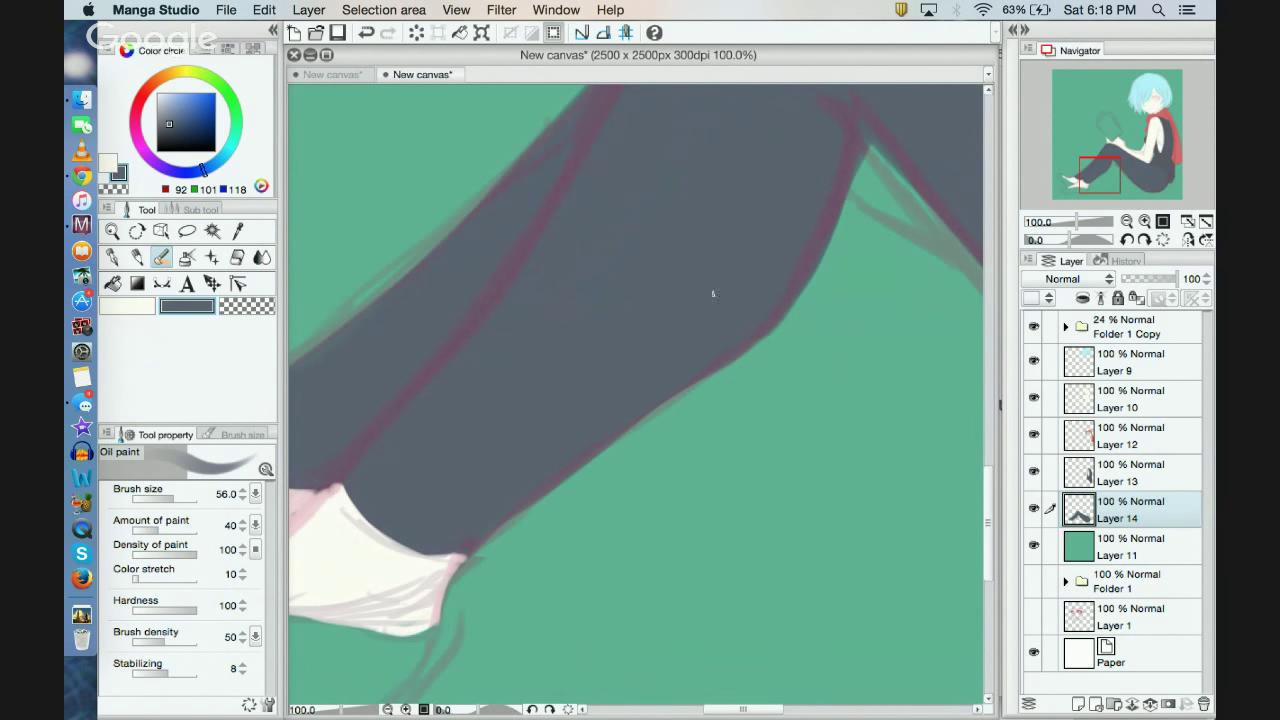
# Step: Shave the back edge of the calf with strokes of transparent paint
pyautogui.click(243, 307)
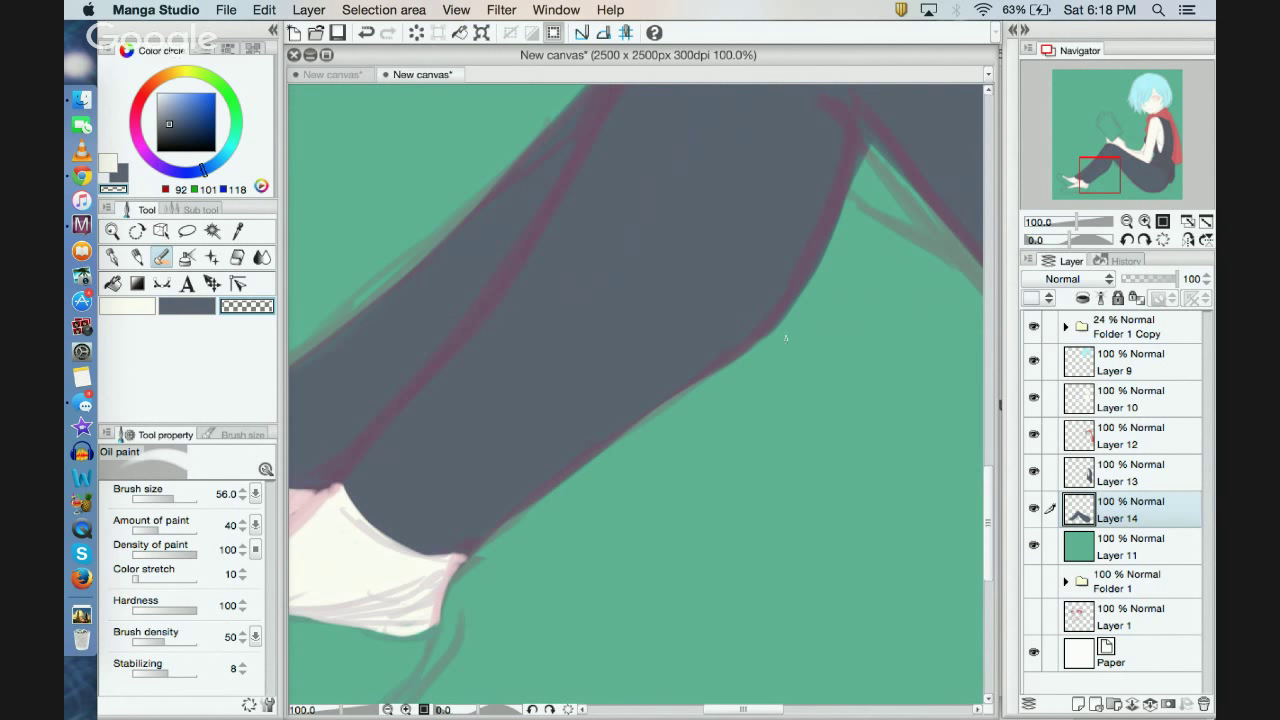
pyautogui.moveTo(811, 299); pyautogui.dragTo(806, 290)
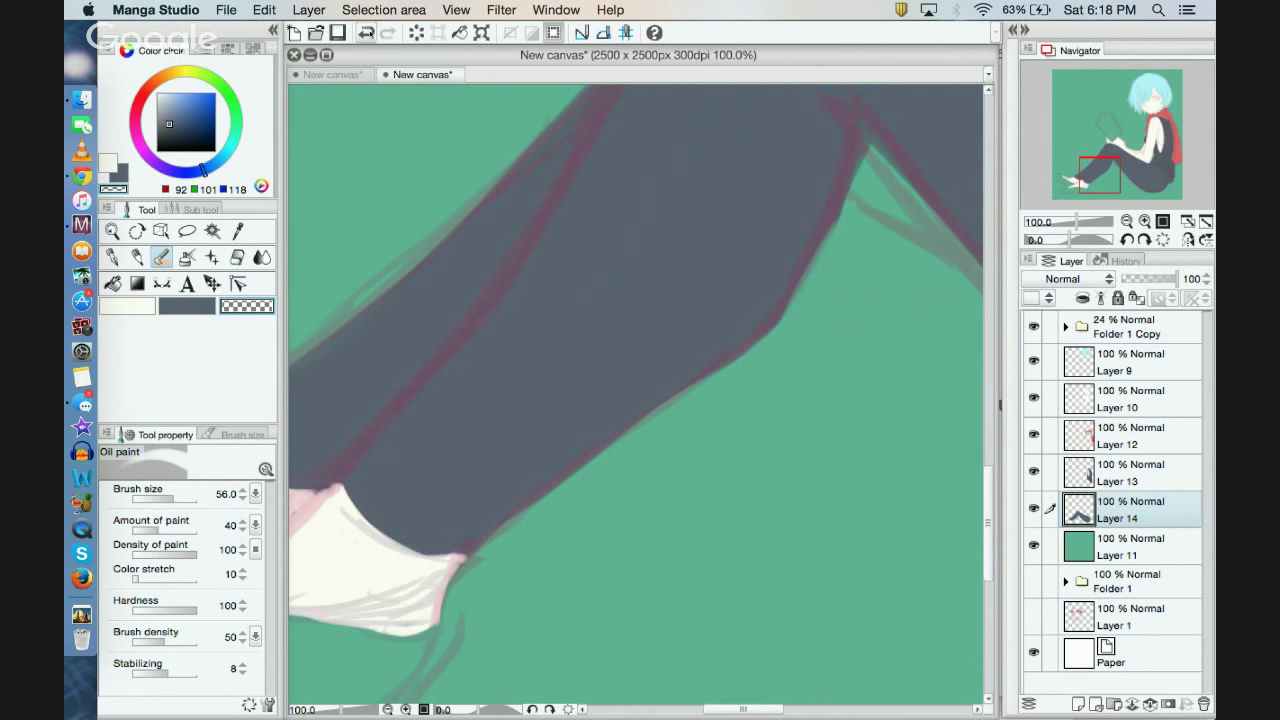
pyautogui.moveTo(835, 225); pyautogui.dragTo(795, 310)
pyautogui.moveTo(854, 200); pyautogui.dragTo(793, 308)
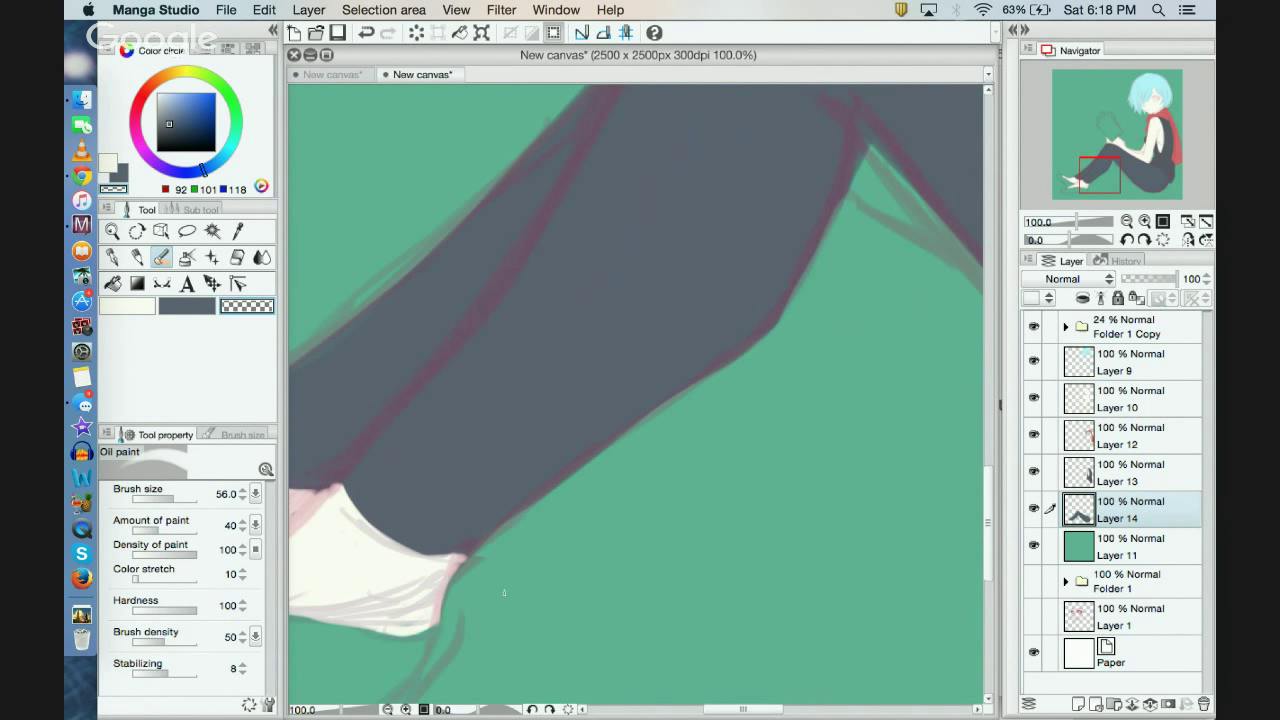
# Step: Rotate the canvas to -39.6, retry the transparent trimming along the calf's bulge and undo the strokes
pyautogui.moveTo(481, 710); pyautogui.dragTo(468, 710)
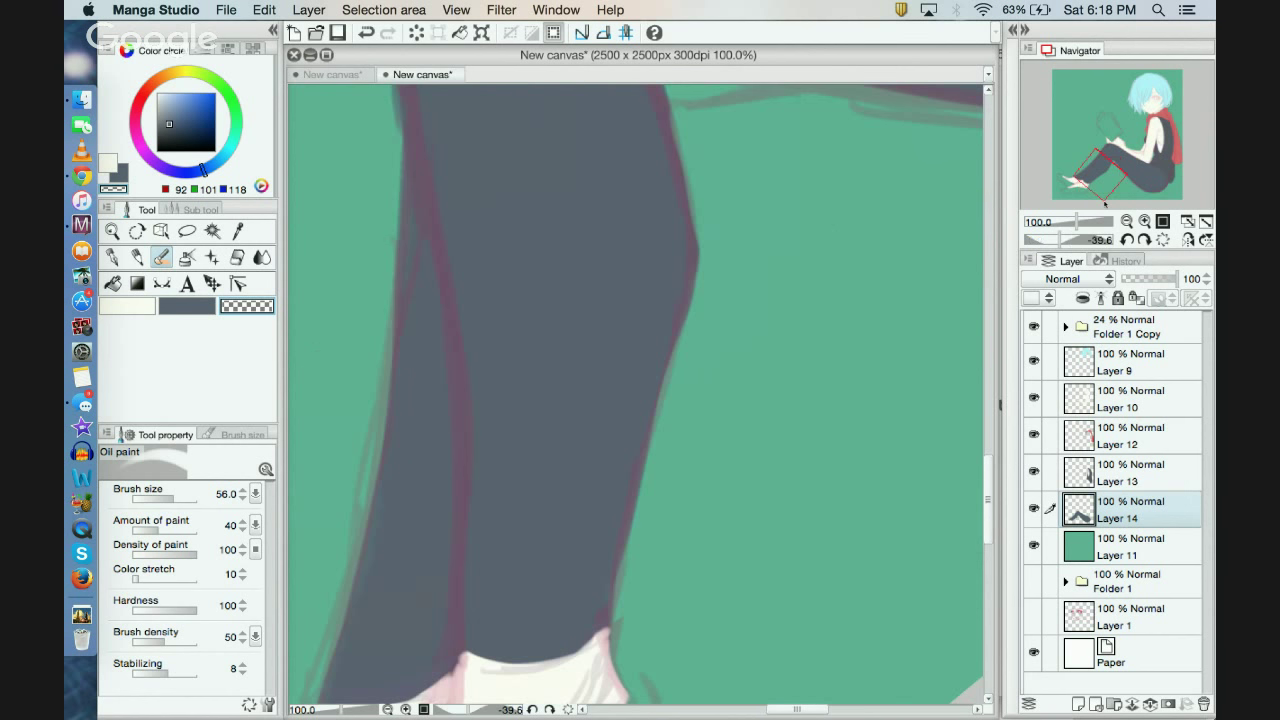
pyautogui.moveTo(1098, 175); pyautogui.dragTo(1105, 168)
pyautogui.click(366, 32)
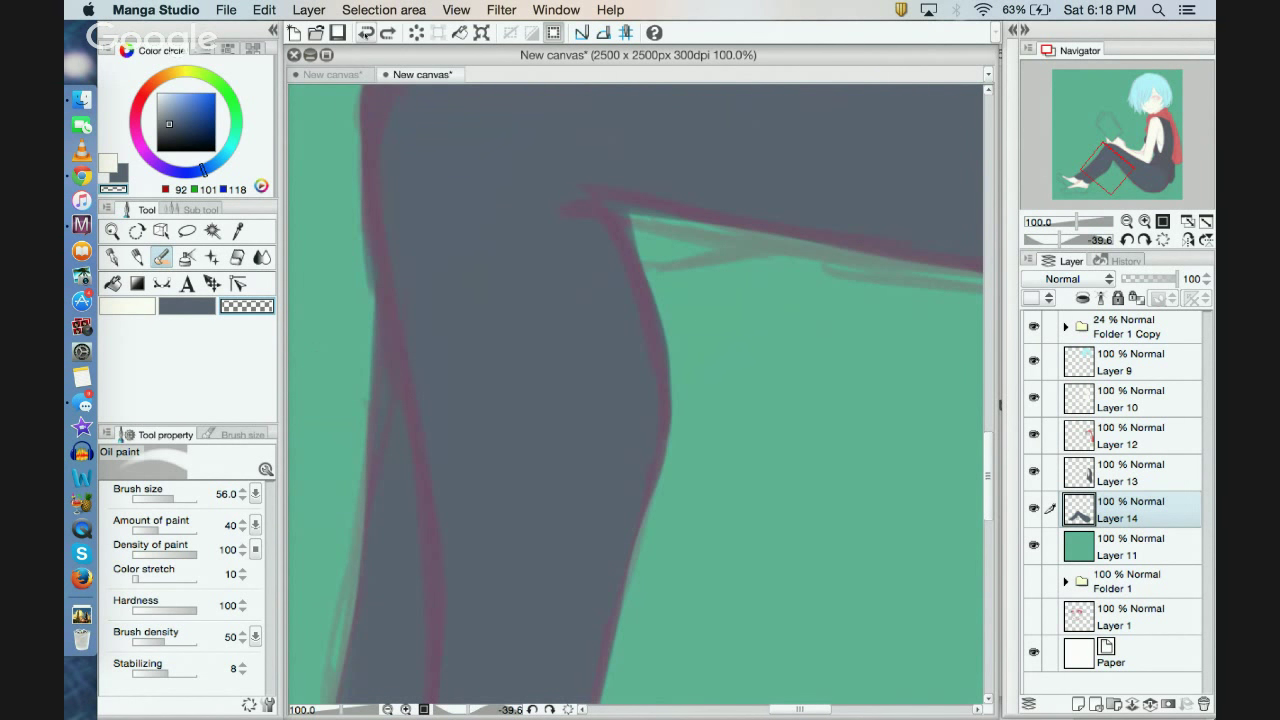
pyautogui.moveTo(656, 300); pyautogui.dragTo(671, 410)
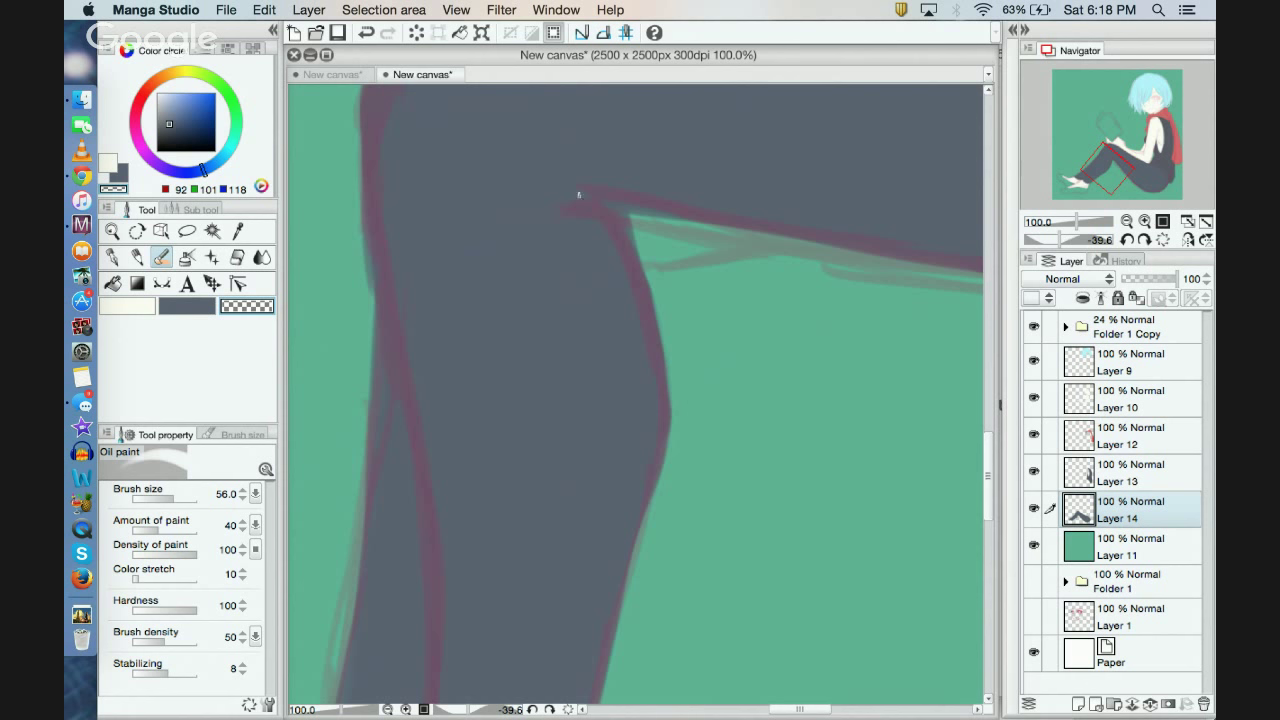
pyautogui.click(366, 32)
pyautogui.click(384, 36)
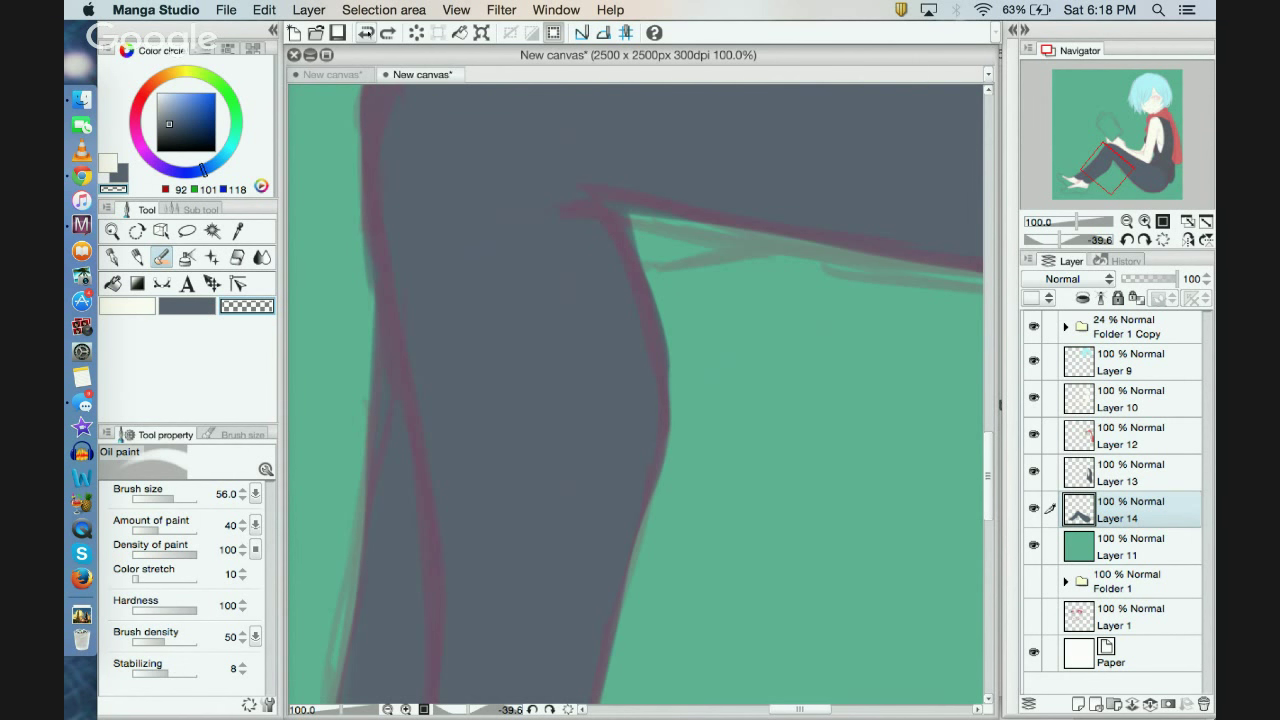
pyautogui.click(366, 33)
pyautogui.click(366, 32)
# Step: Sharpen the corner behind the knee by erasing the excess with transparent paint and repainting its edges in blue-grey
pyautogui.click(198, 306)
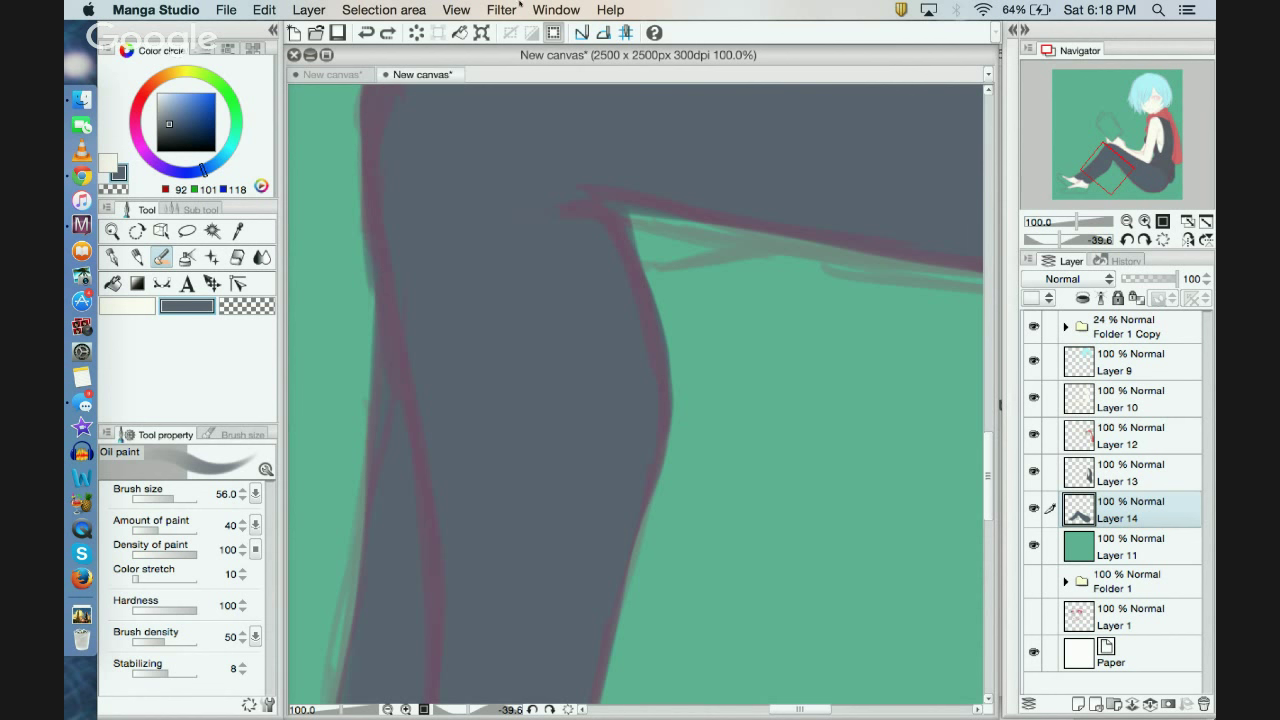
pyautogui.click(262, 307)
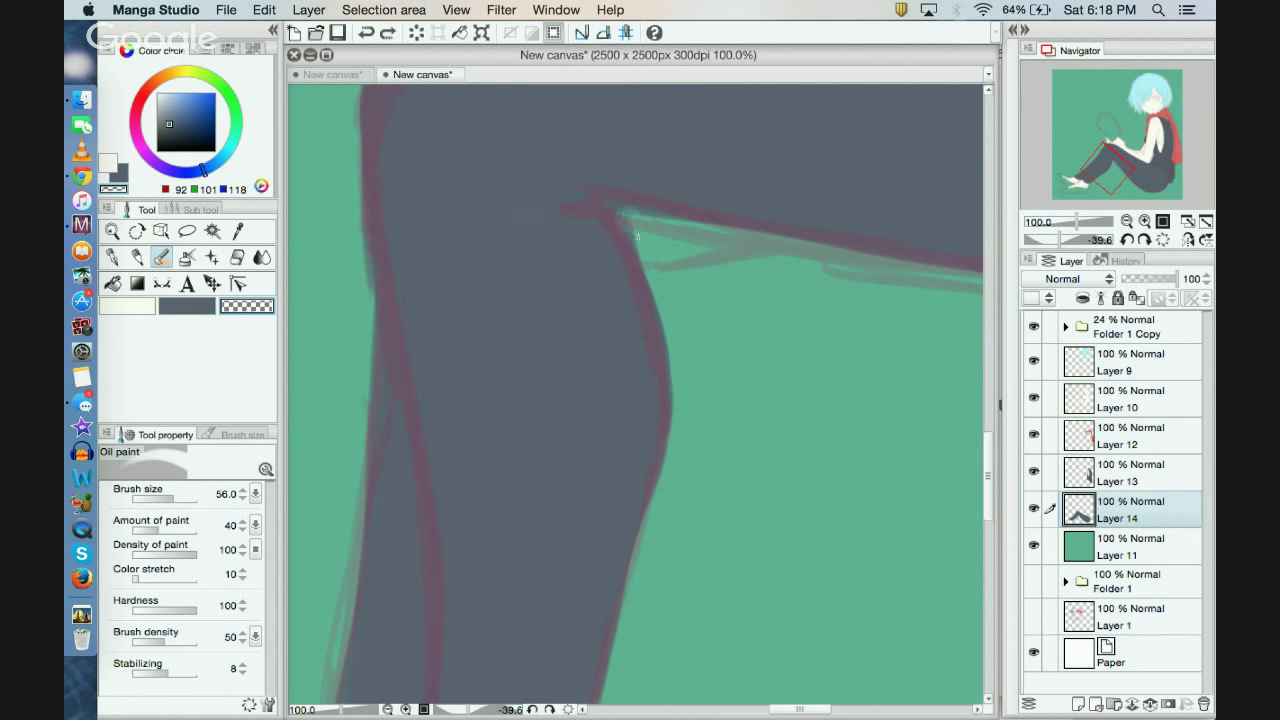
pyautogui.moveTo(616, 207); pyautogui.dragTo(668, 222)
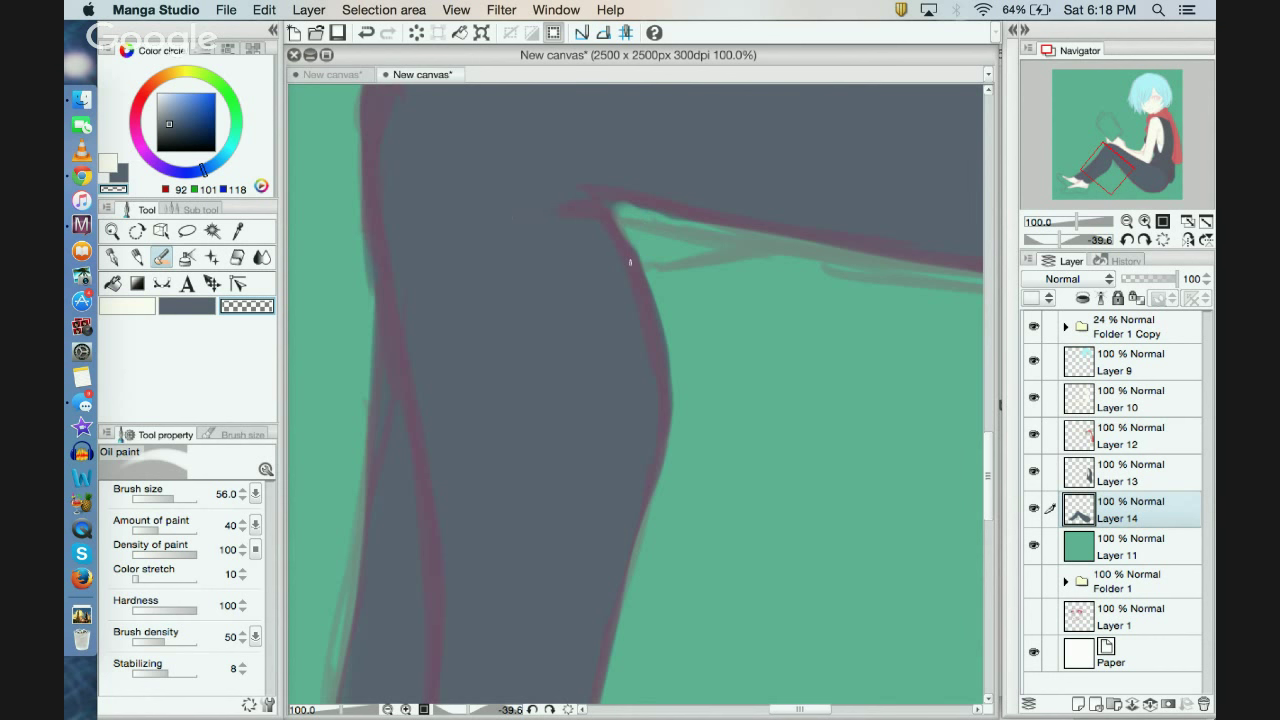
pyautogui.click(183, 302)
pyautogui.moveTo(598, 213); pyautogui.dragTo(638, 293)
pyautogui.moveTo(659, 209); pyautogui.dragTo(629, 199)
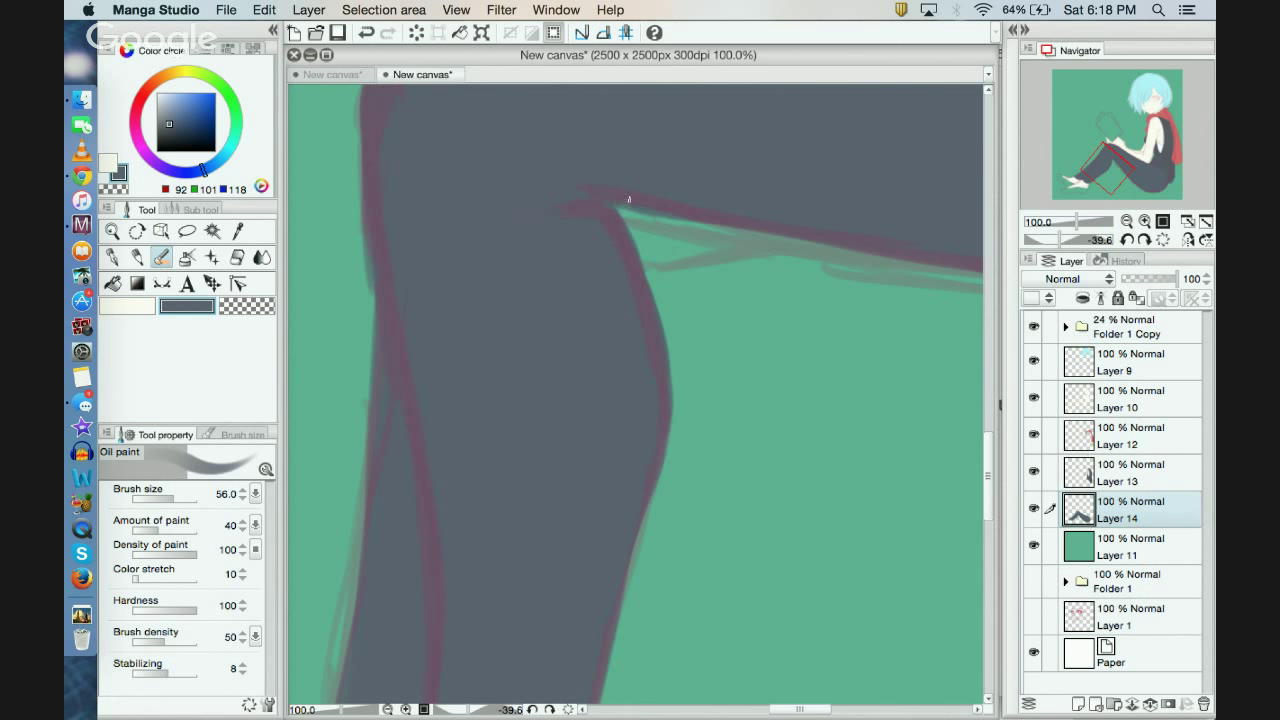
# Step: Try widening the calf's bulge with blue-grey strokes and undo them
pyautogui.moveTo(656, 367); pyautogui.dragTo(661, 430)
pyautogui.moveTo(652, 318); pyautogui.dragTo(668, 400)
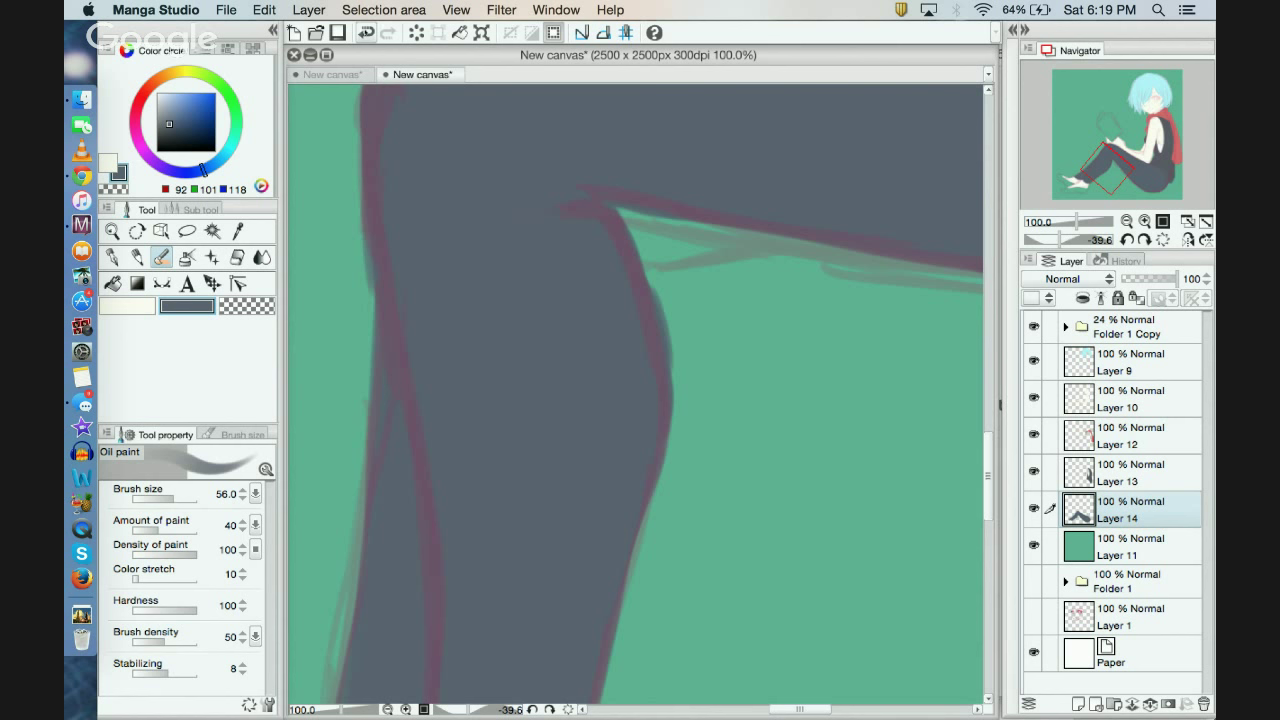
pyautogui.click(366, 32)
pyautogui.click(366, 32)
# Step: Trim the outer edge of the calf's bulge into a slimmer curve with transparent paint
pyautogui.click(252, 304)
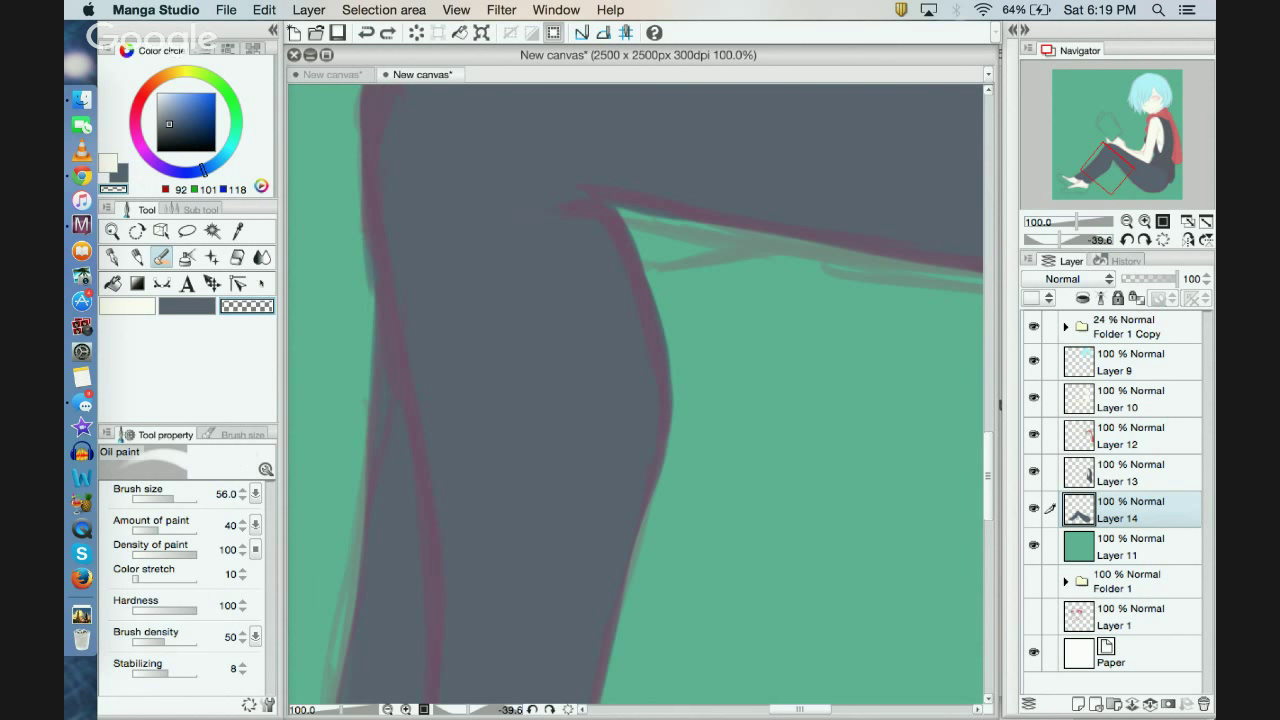
pyautogui.moveTo(666, 292); pyautogui.dragTo(683, 386)
pyautogui.moveTo(672, 342); pyautogui.dragTo(676, 440)
pyautogui.moveTo(674, 376); pyautogui.dragTo(662, 474)
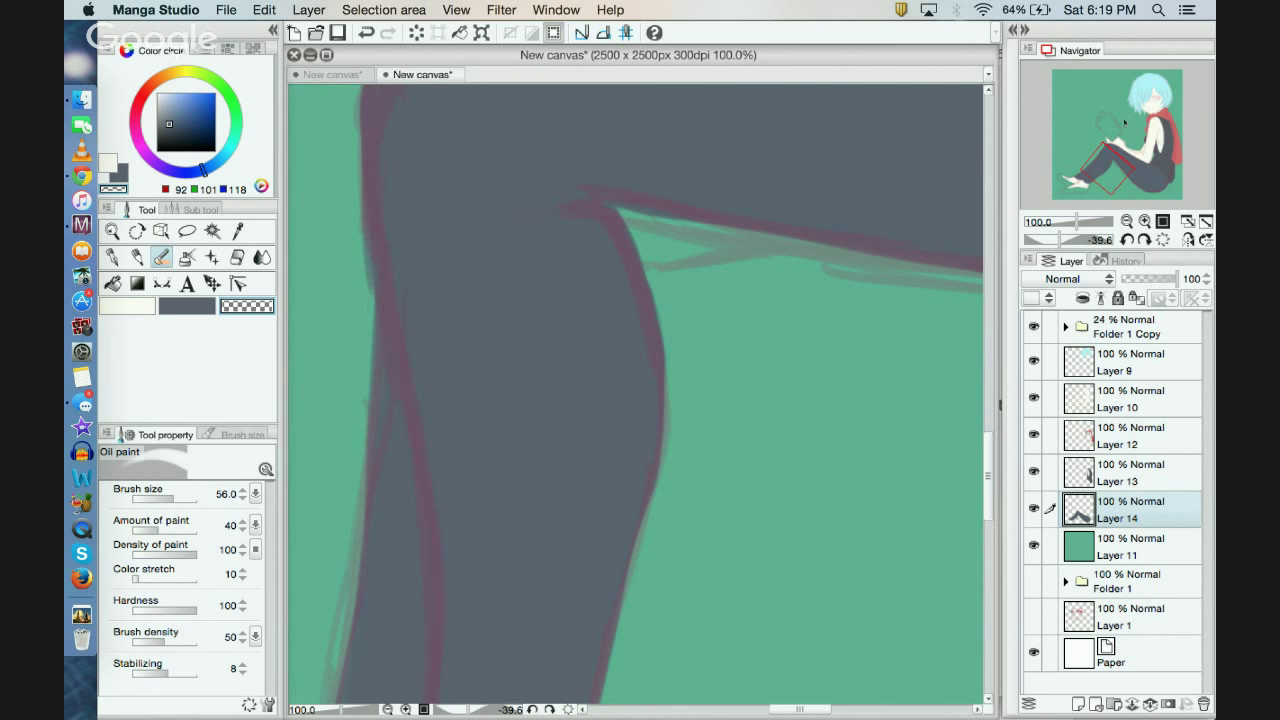
# Step: Lower the oil paint brush size to 21.4 and smooth the calf's back contour down towards the ankle in blue-grey
pyautogui.click(1107, 173)
pyautogui.click(136, 257)
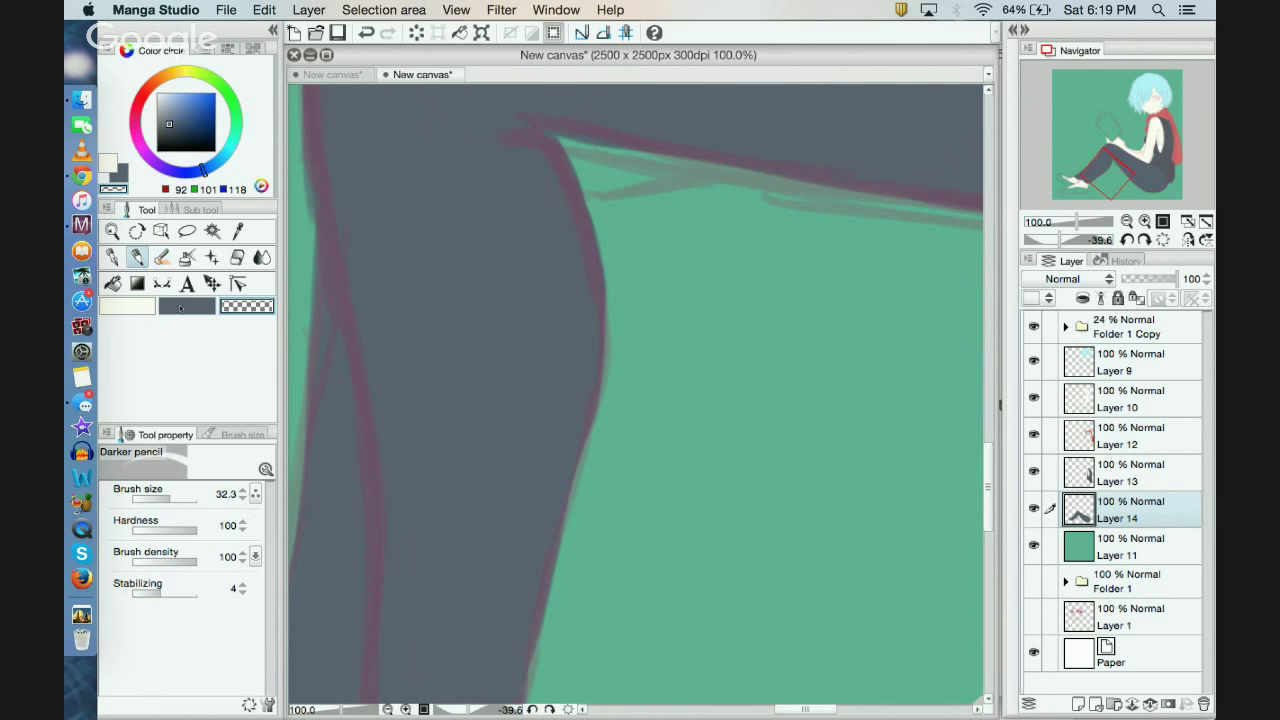
pyautogui.click(187, 305)
pyautogui.click(161, 257)
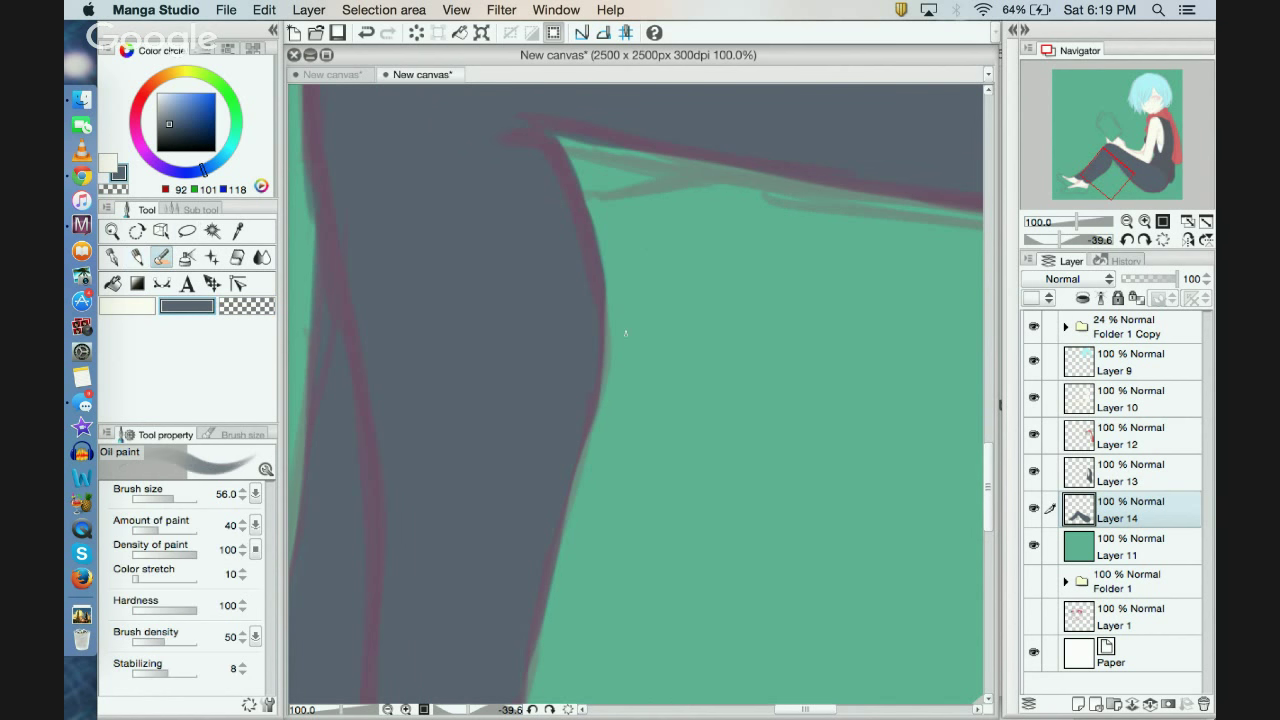
pyautogui.click(167, 498)
pyautogui.moveTo(595, 312)
pyautogui.mouseDown()
pyautogui.moveTo(602, 366)
pyautogui.moveTo(598, 285)
pyautogui.moveTo(601, 383)
pyautogui.moveTo(598, 397)
pyautogui.moveTo(604, 326)
pyautogui.moveTo(561, 533)
pyautogui.mouseUp()
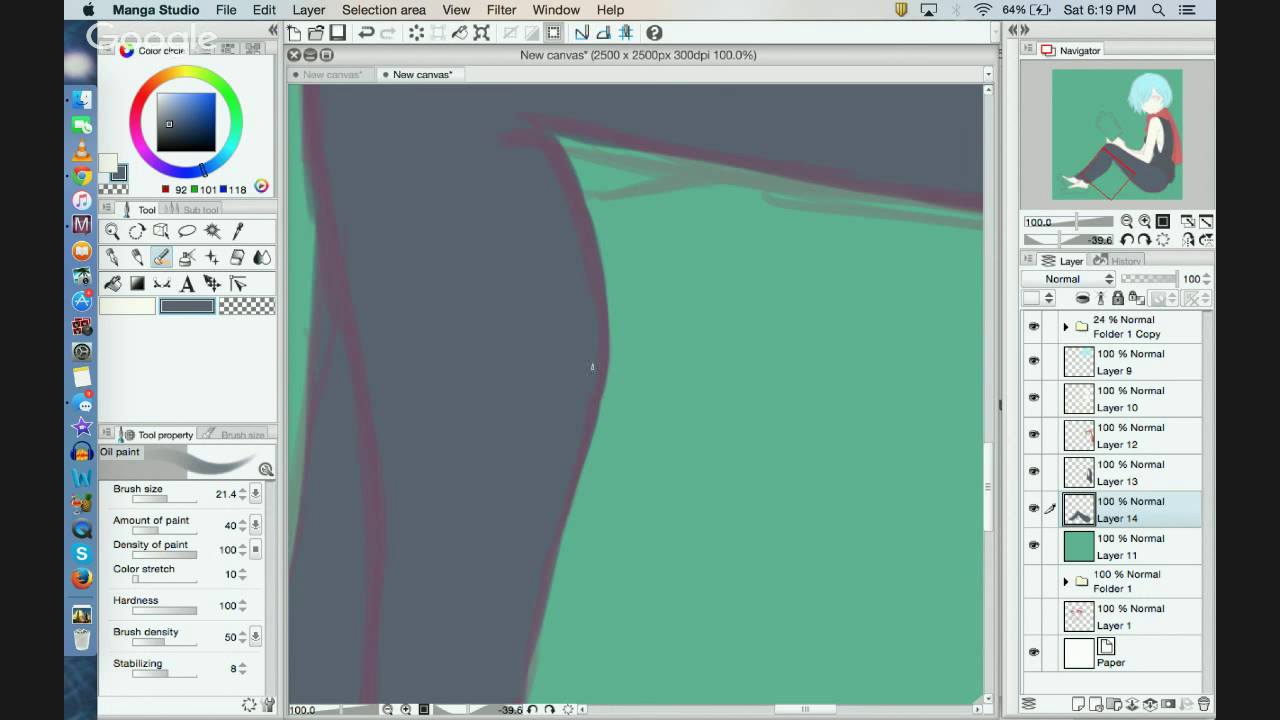
# Step: Switch the brush to transparent paint to clean the lower calf's back edge near the ankle
pyautogui.click(259, 309)
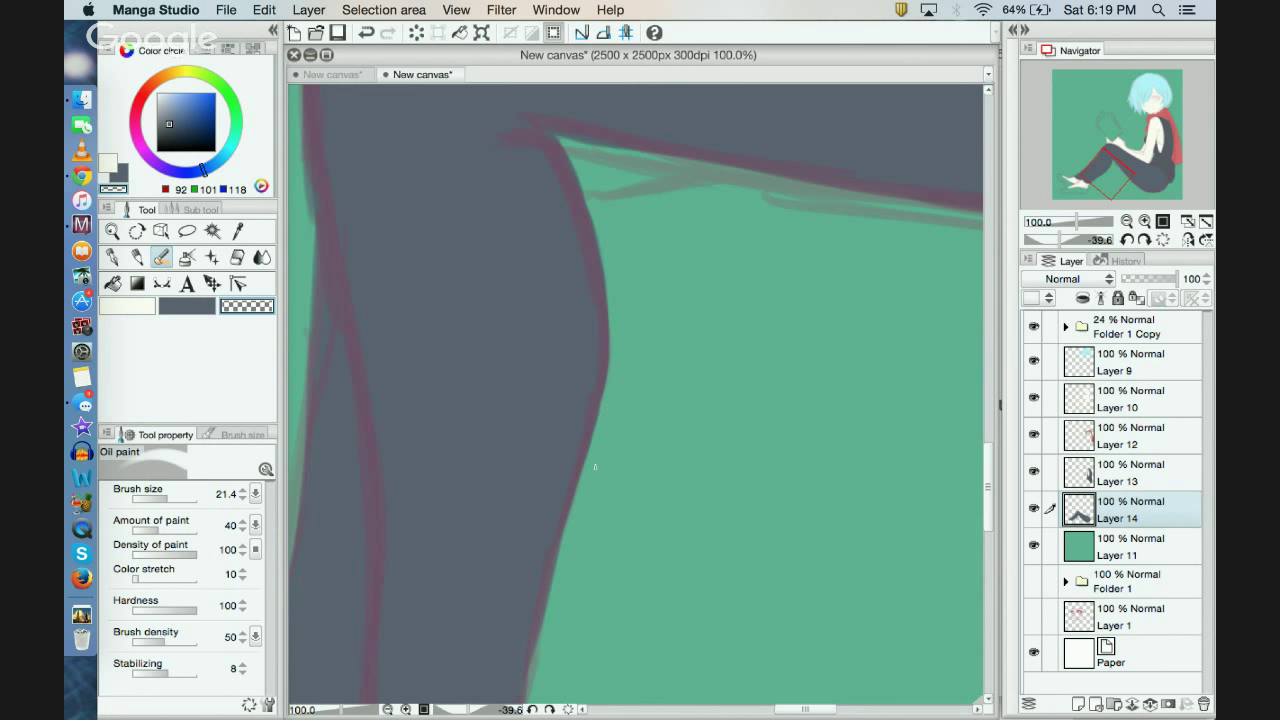
pyautogui.scroll(-5, 636, 394)
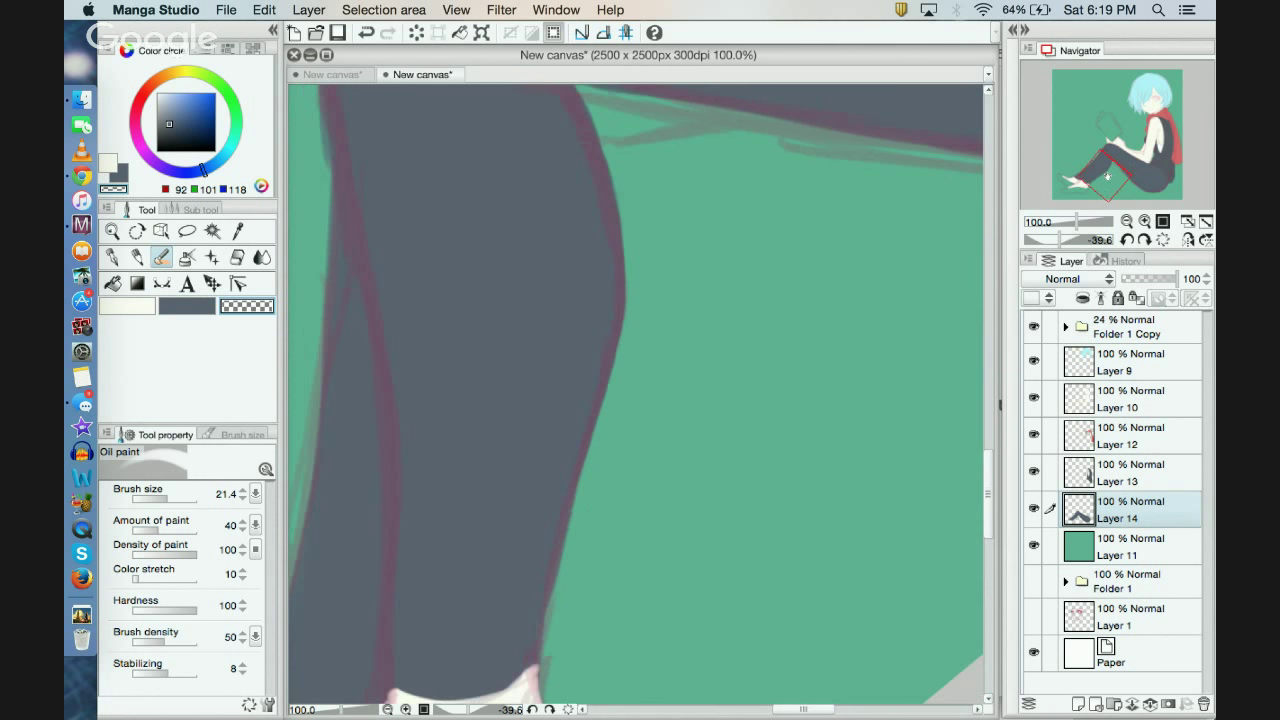
# Step: Undo the over-erased stroke above the heel and touch up the trouser leg's back edge in slate grey on Layer 14
pyautogui.moveTo(549, 388); pyautogui.dragTo(545, 470)
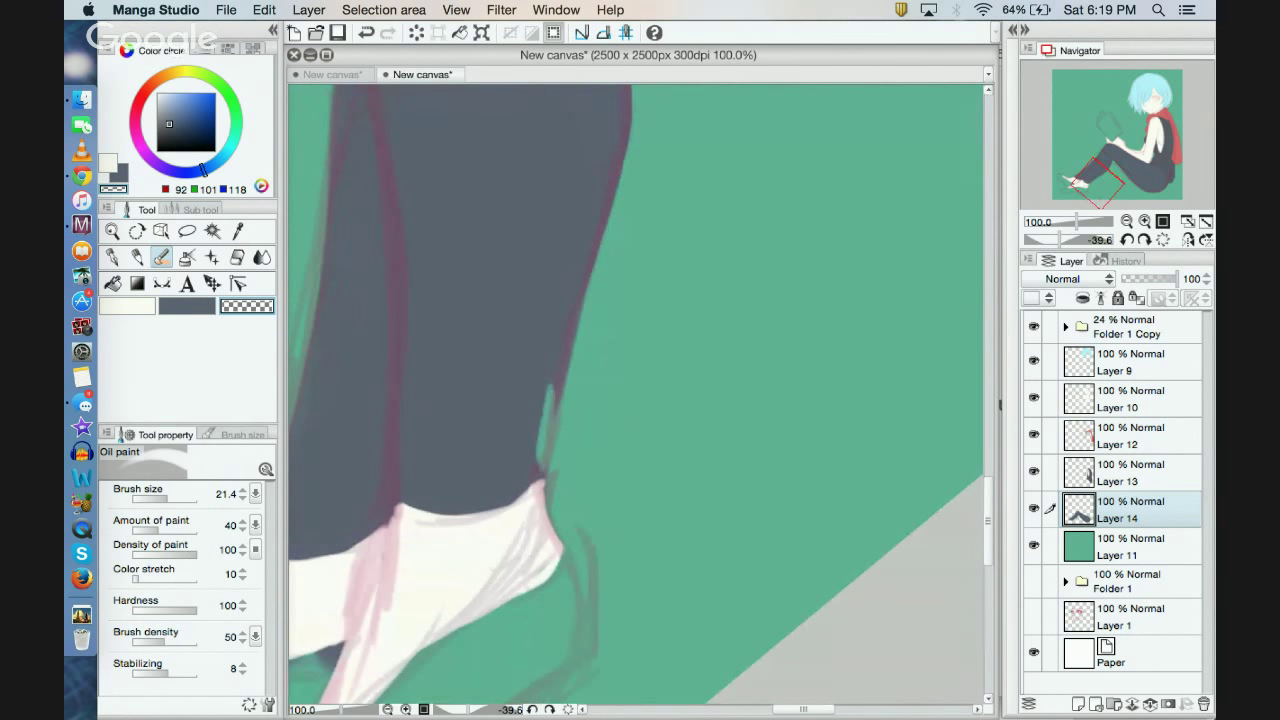
pyautogui.click(366, 32)
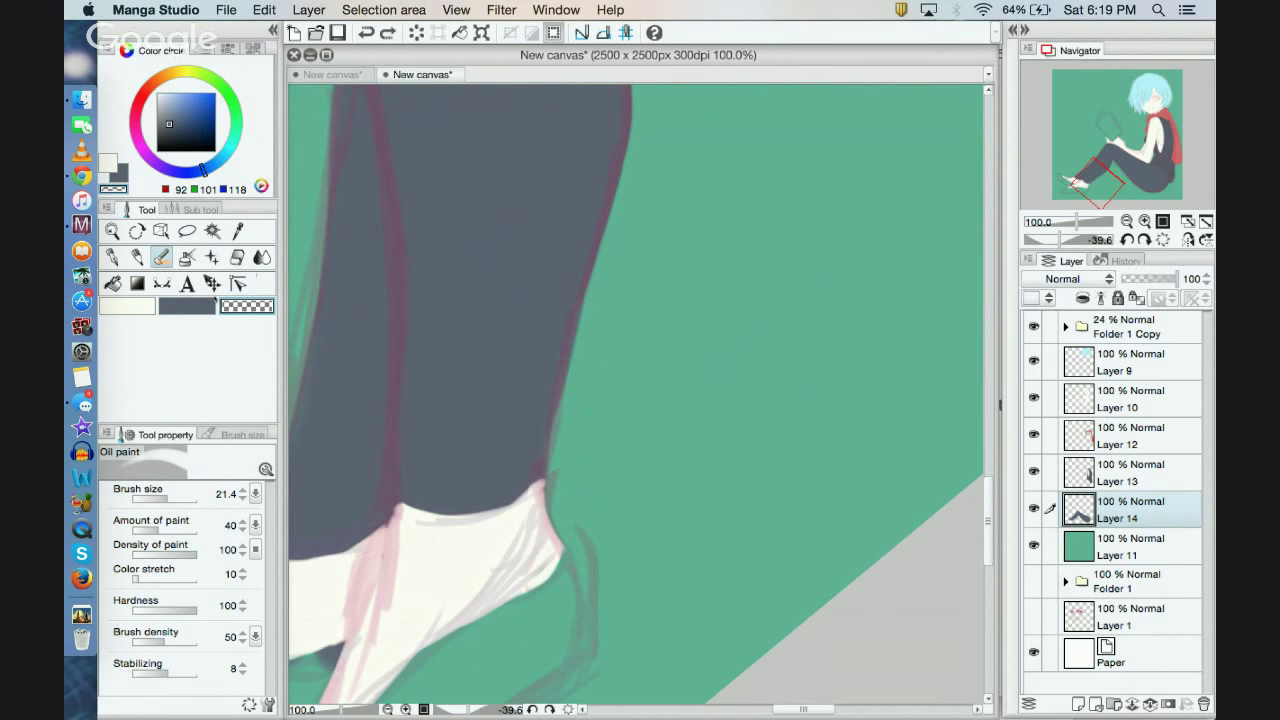
pyautogui.press('c')
pyautogui.moveTo(556, 412); pyautogui.dragTo(541, 465)
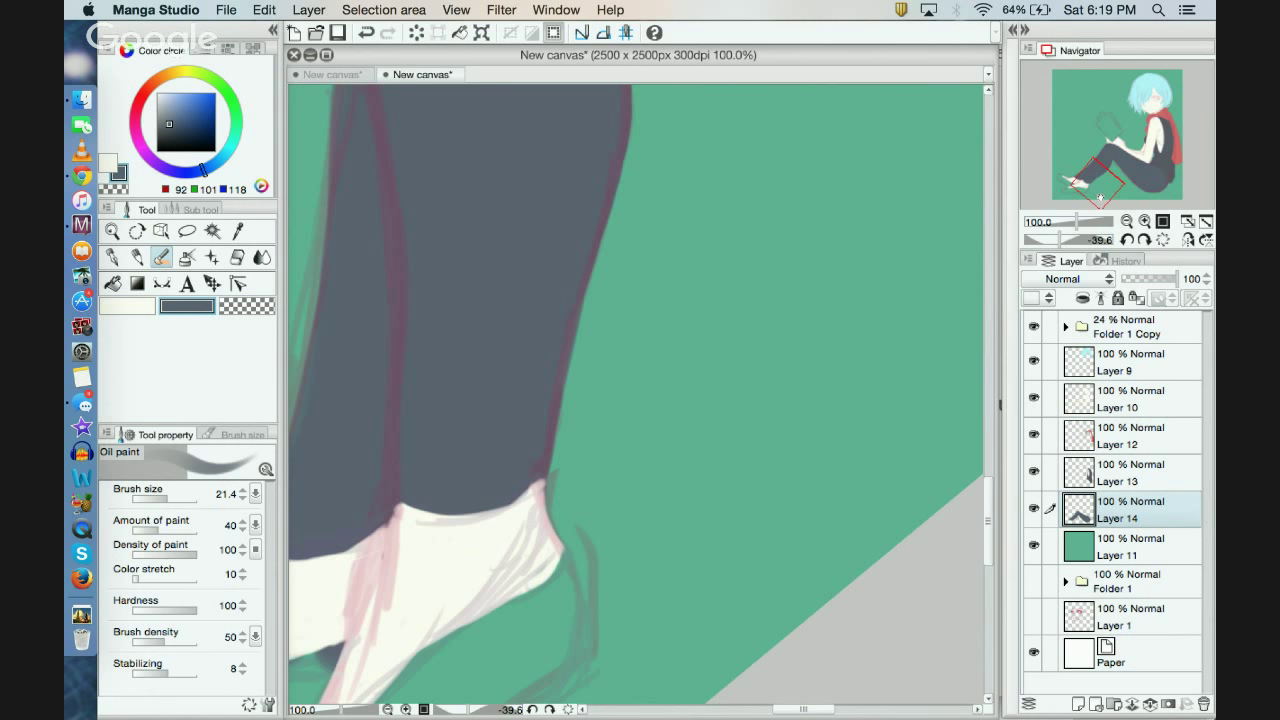
# Step: Erase the excess slate paint along the front edge of the leg just below the knee with transparent colour
pyautogui.moveTo(1100, 197); pyautogui.dragTo(1103, 159)
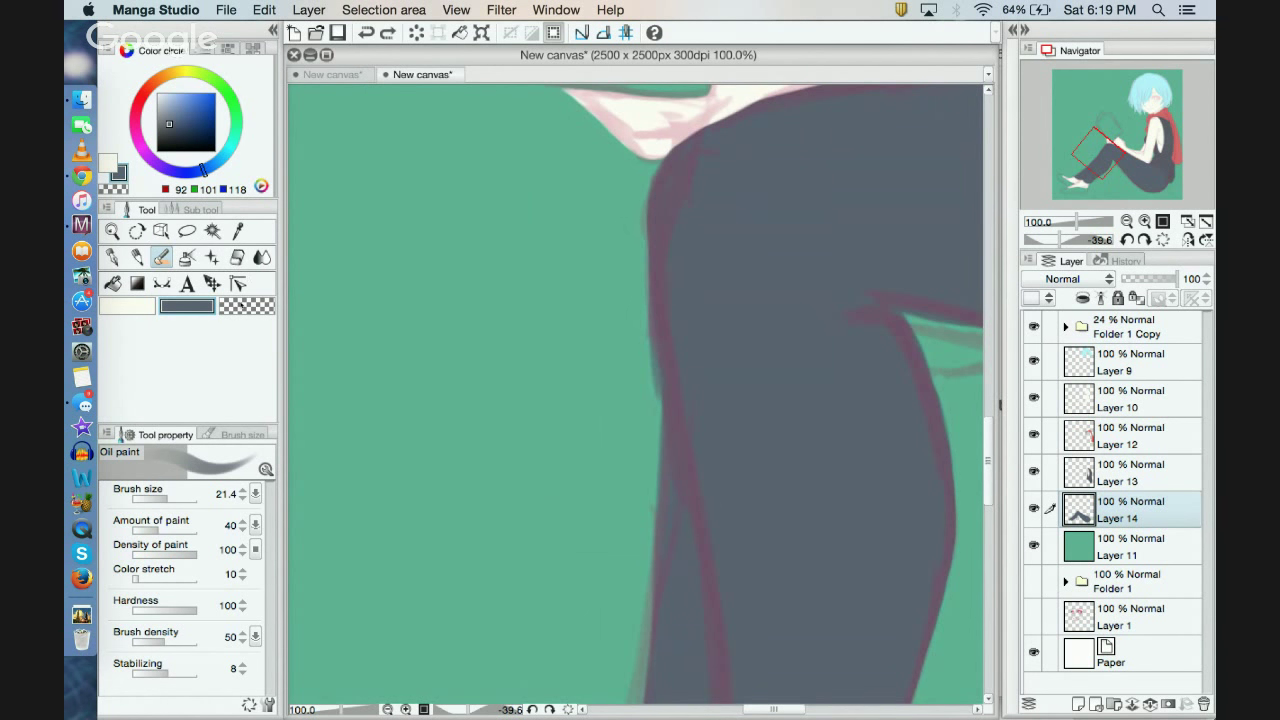
pyautogui.press('c')
pyautogui.moveTo(630, 290)
pyautogui.mouseDown()
pyautogui.moveTo(656, 394)
pyautogui.moveTo(644, 312)
pyautogui.mouseUp()
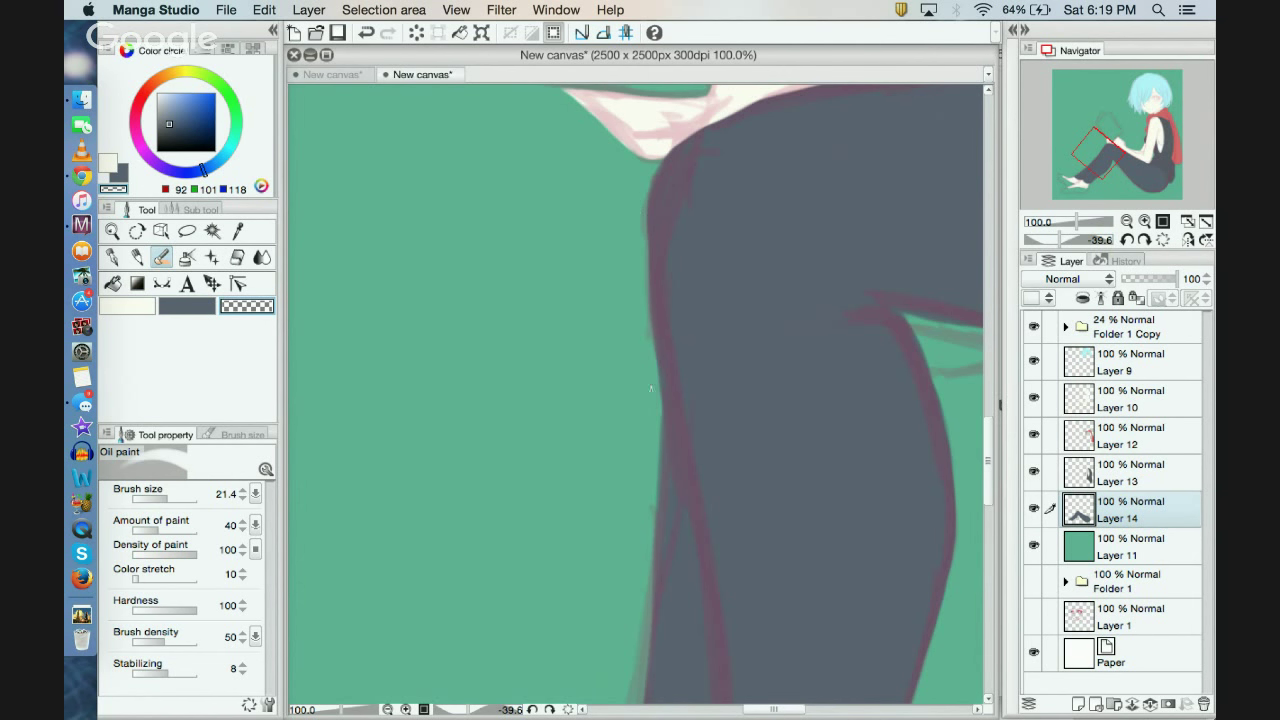
# Step: Fill out the front contour of the knee in slate grey and trim the overshoot with transparent colour
pyautogui.click(194, 308)
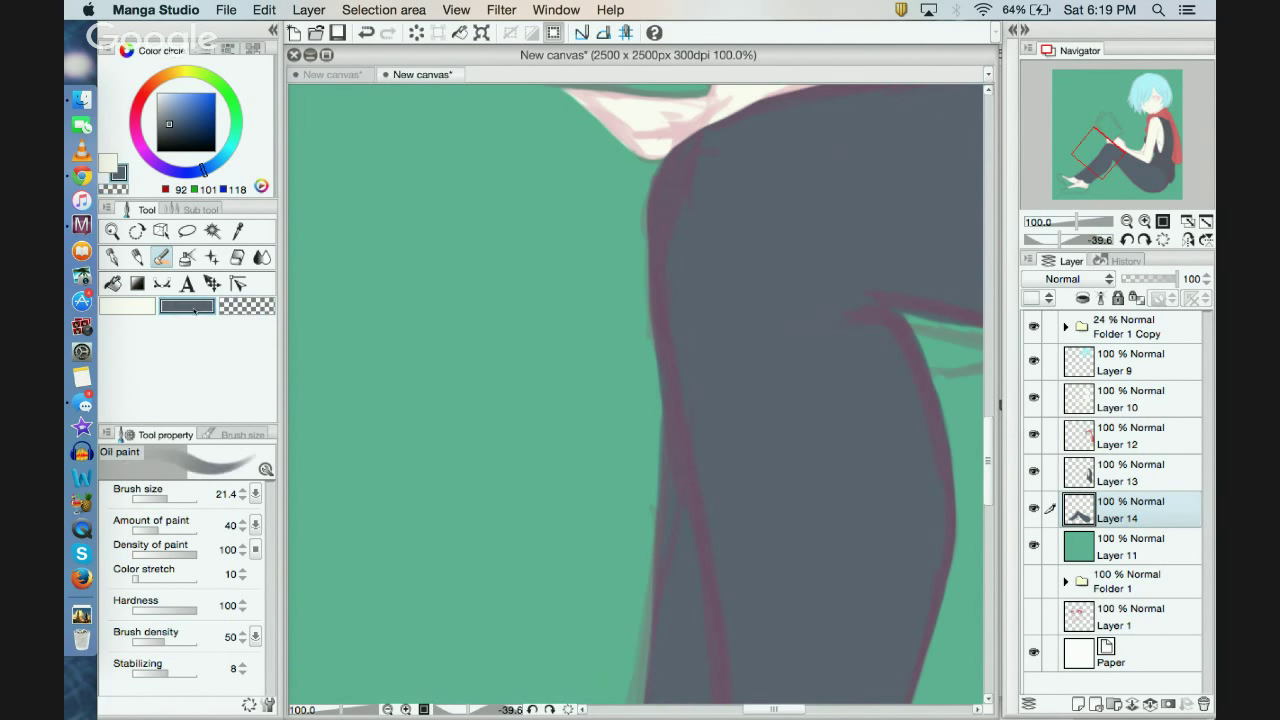
pyautogui.moveTo(653, 226); pyautogui.dragTo(650, 288)
pyautogui.moveTo(663, 166); pyautogui.dragTo(647, 214)
pyautogui.moveTo(662, 163); pyautogui.dragTo(660, 183)
pyautogui.press('c')
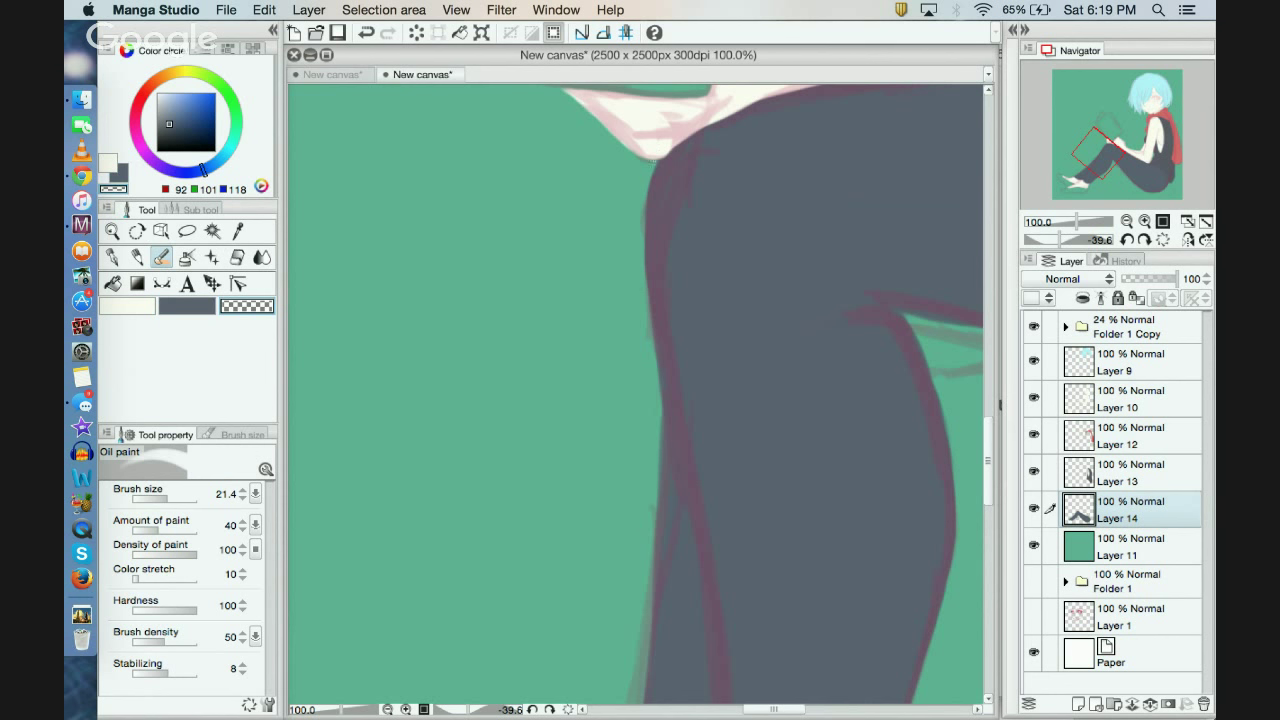
pyautogui.moveTo(658, 162); pyautogui.dragTo(650, 298)
# Step: Paint the shin's front edge down to the ankle in slate grey and touch up the back of the ankle
pyautogui.click(189, 304)
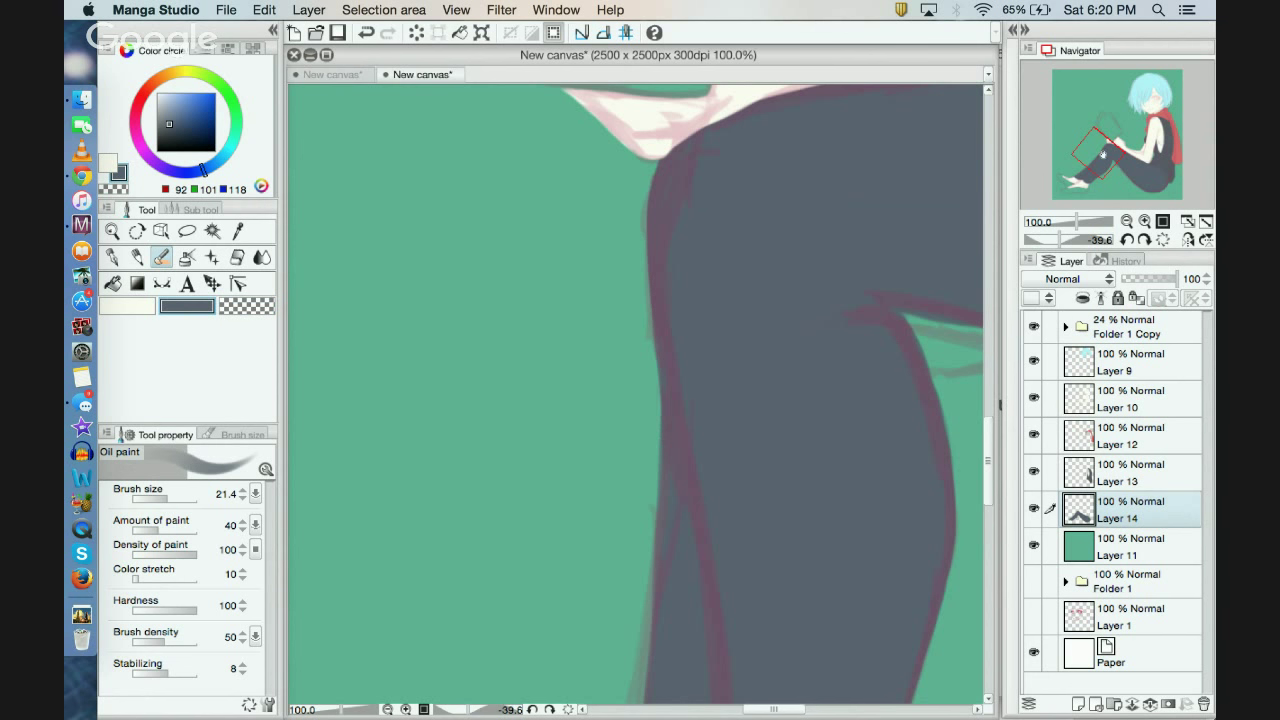
pyautogui.moveTo(1103, 155); pyautogui.dragTo(1098, 178)
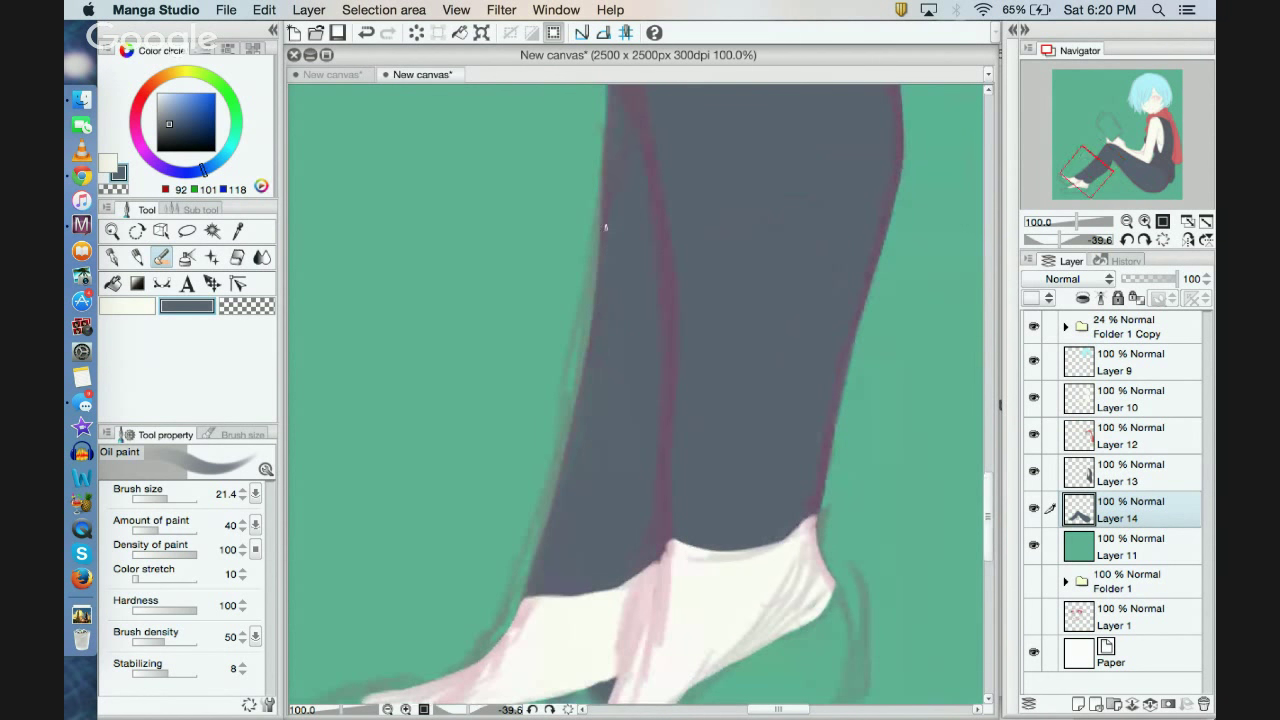
pyautogui.moveTo(605, 227)
pyautogui.mouseDown()
pyautogui.moveTo(586, 349)
pyautogui.moveTo(611, 212)
pyautogui.moveTo(549, 531)
pyautogui.moveTo(579, 397)
pyautogui.moveTo(557, 505)
pyautogui.mouseUp()
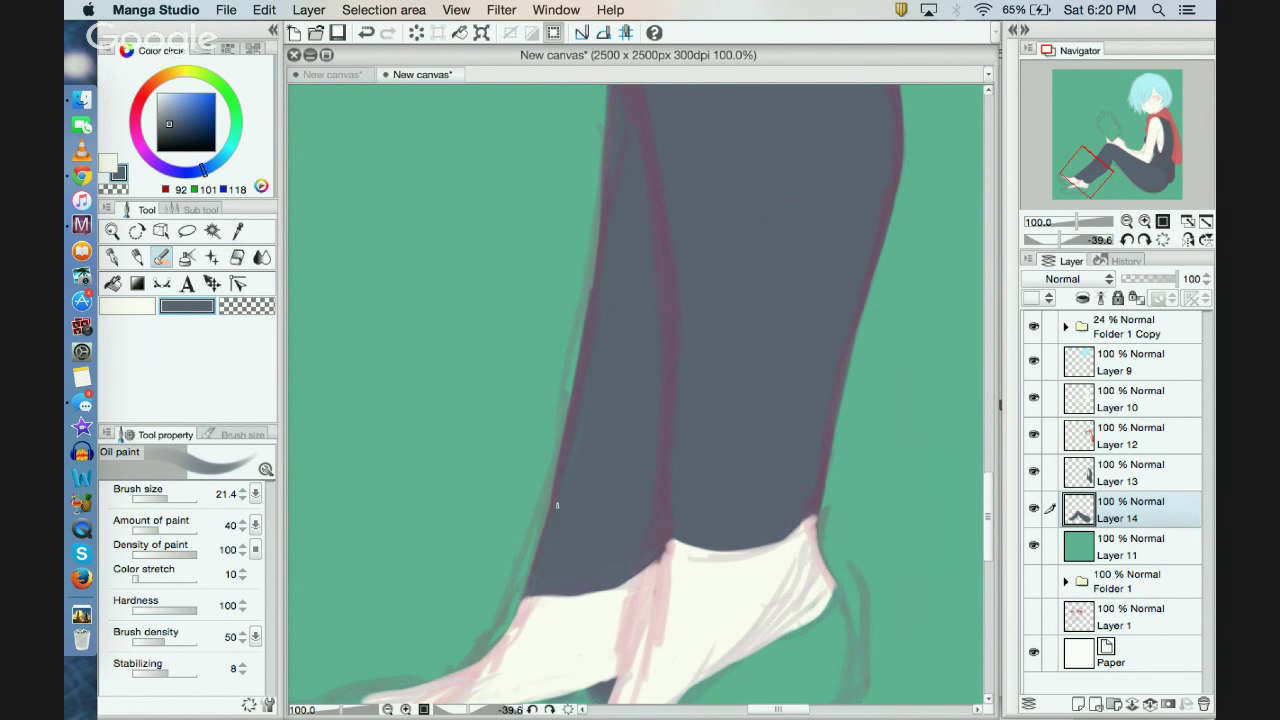
pyautogui.moveTo(528, 600); pyautogui.dragTo(571, 441)
pyautogui.moveTo(600, 267); pyautogui.dragTo(590, 335)
pyautogui.moveTo(560, 470); pyautogui.dragTo(495, 658)
pyautogui.moveTo(815, 505); pyautogui.dragTo(826, 596)
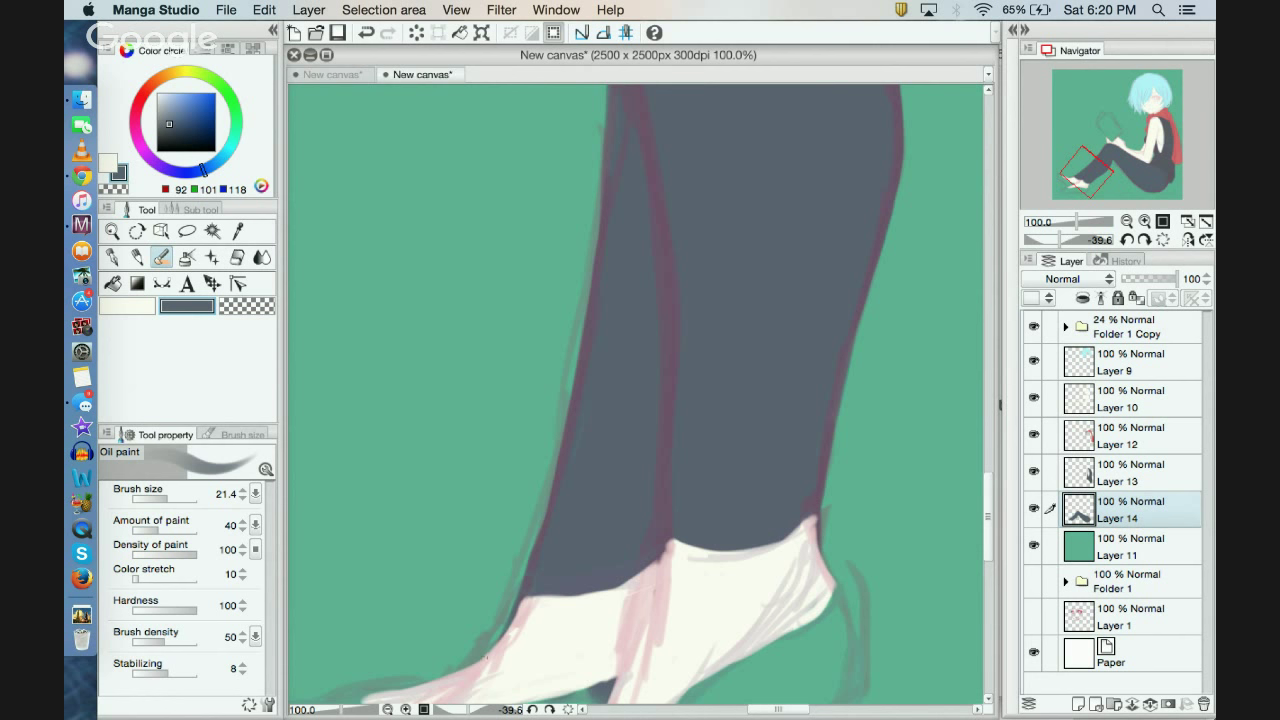
# Step: Reset the canvas rotation and clean up the upper tip of the nearer foot on Layer 10 using transparent and off-white paint
pyautogui.click(567, 709)
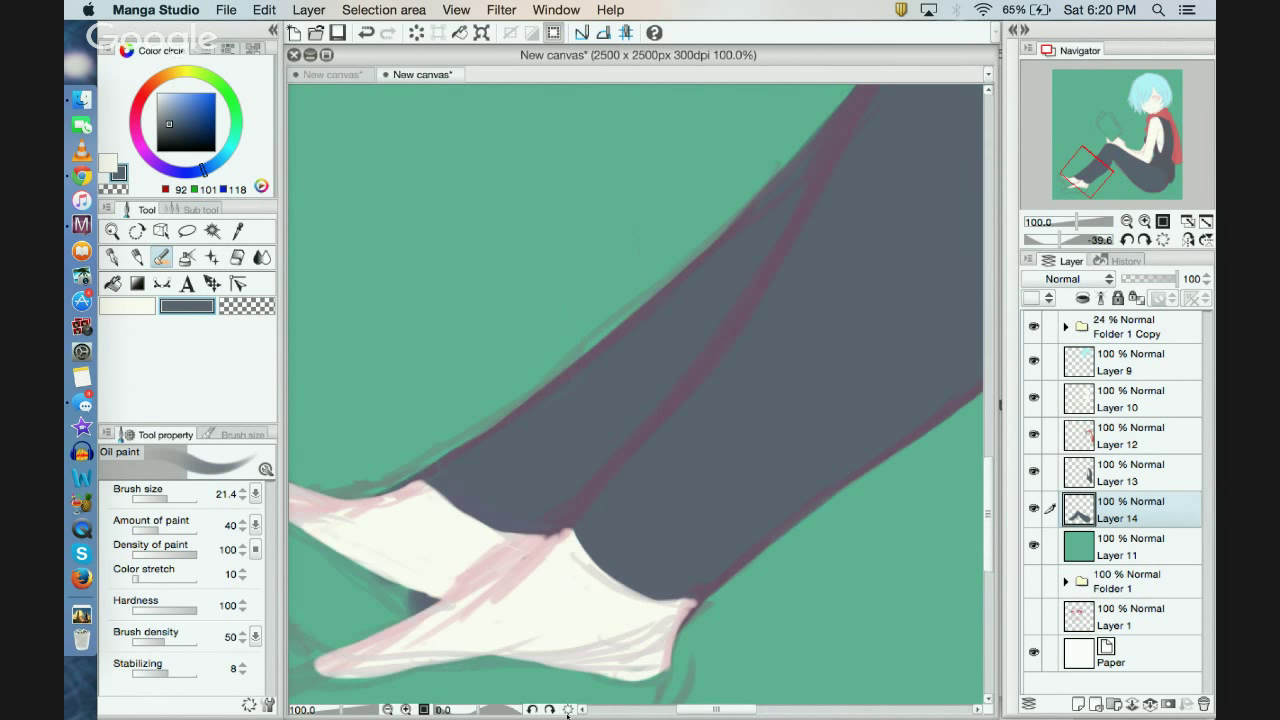
pyautogui.click(1127, 400)
pyautogui.moveTo(548, 521)
pyautogui.mouseDown()
pyautogui.moveTo(602, 515)
pyautogui.moveTo(571, 570)
pyautogui.moveTo(640, 555)
pyautogui.mouseUp()
pyautogui.click(366, 33)
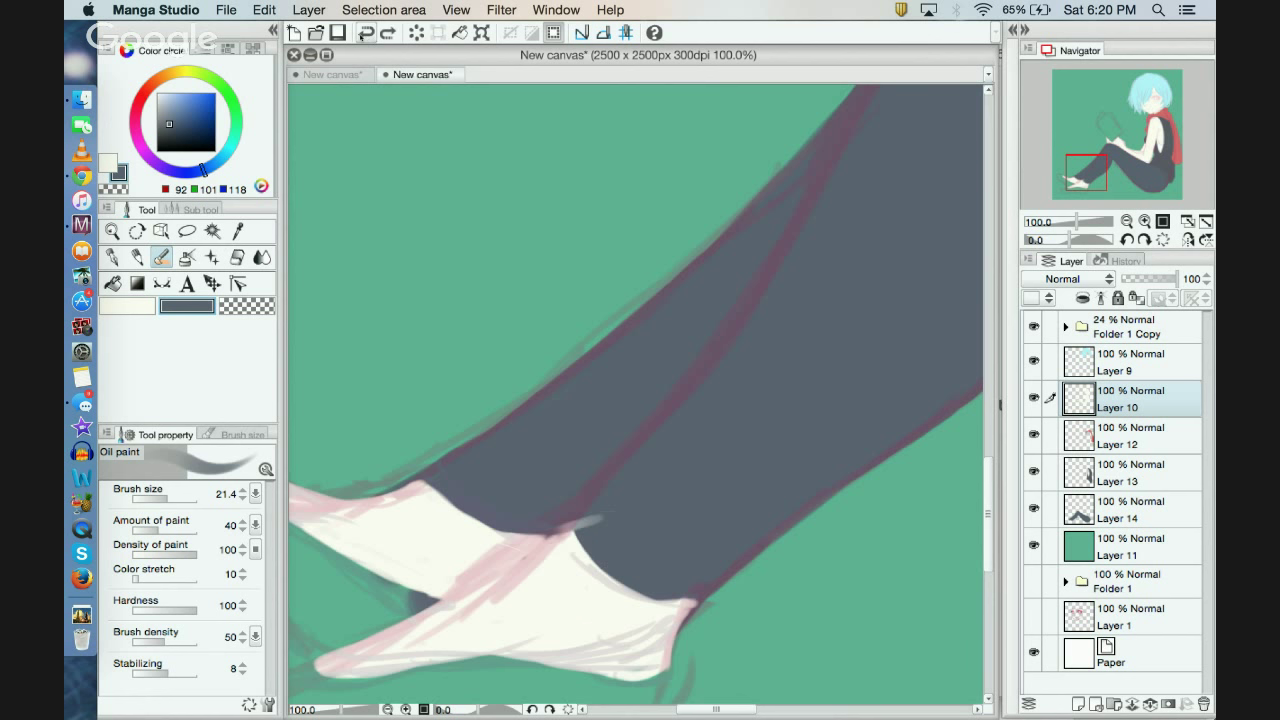
pyautogui.click(366, 33)
pyautogui.click(246, 305)
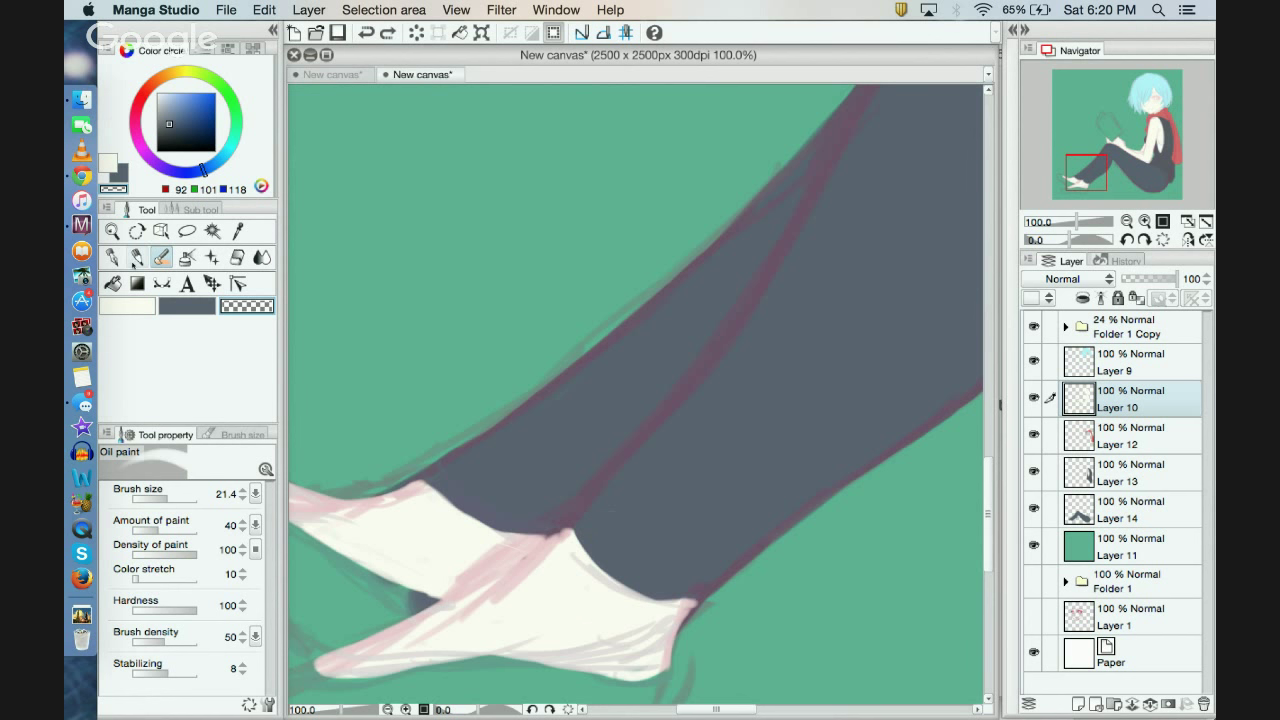
pyautogui.click(136, 259)
pyautogui.click(160, 256)
pyautogui.click(565, 524)
pyautogui.click(134, 300)
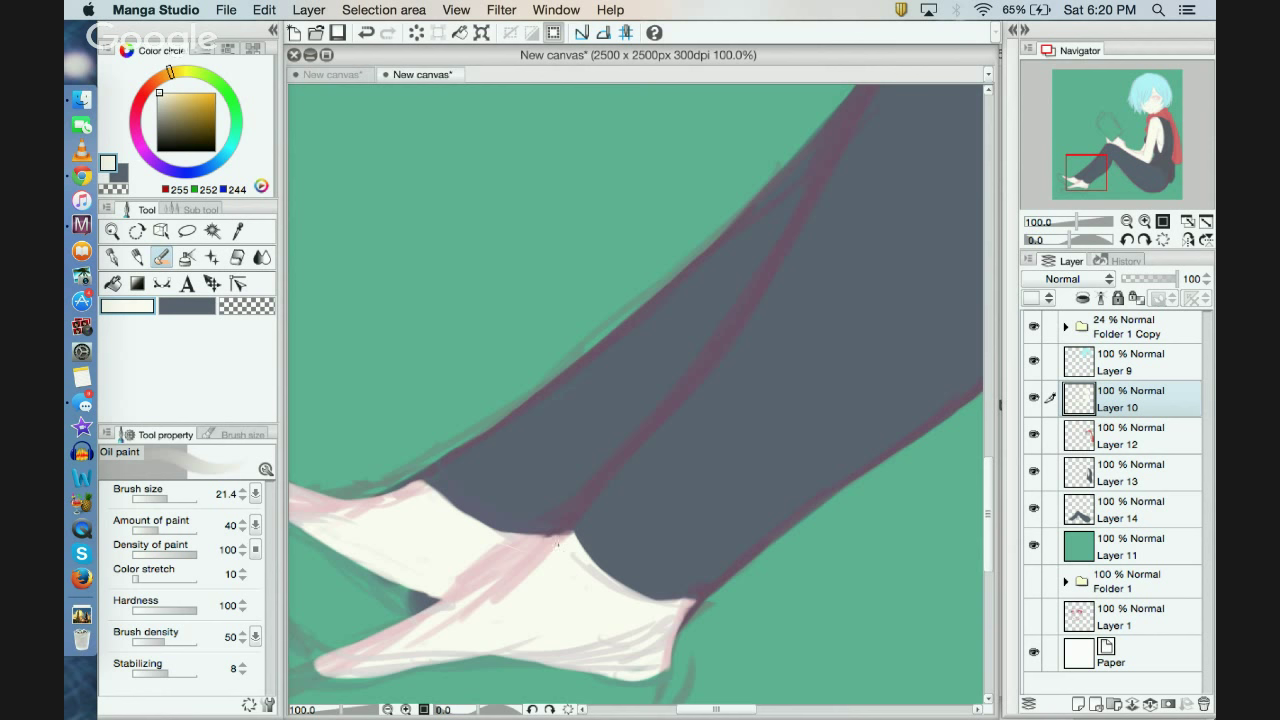
pyautogui.moveTo(557, 540); pyautogui.dragTo(542, 536)
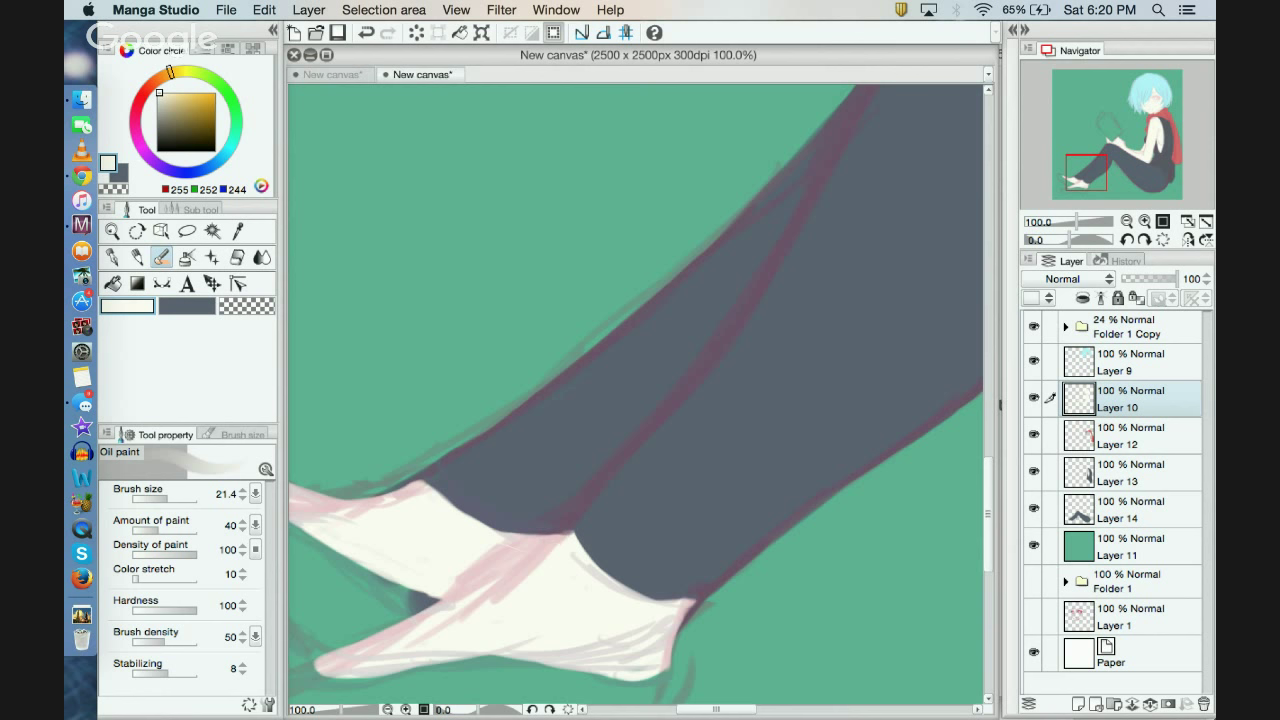
# Step: Hide the green background on Layer 11 and check the flat colours over the whole figure, the head and the legs
pyautogui.click(388, 709)
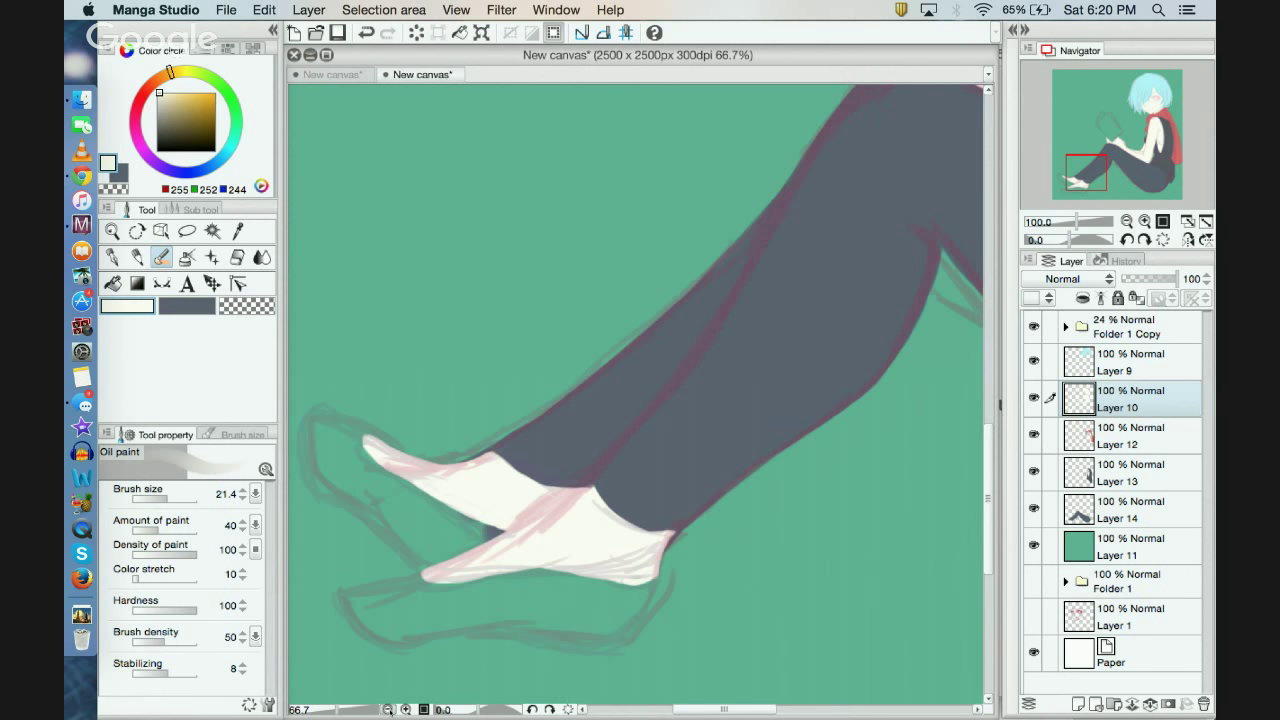
pyautogui.click(389, 709)
pyautogui.click(389, 709)
pyautogui.click(1034, 543)
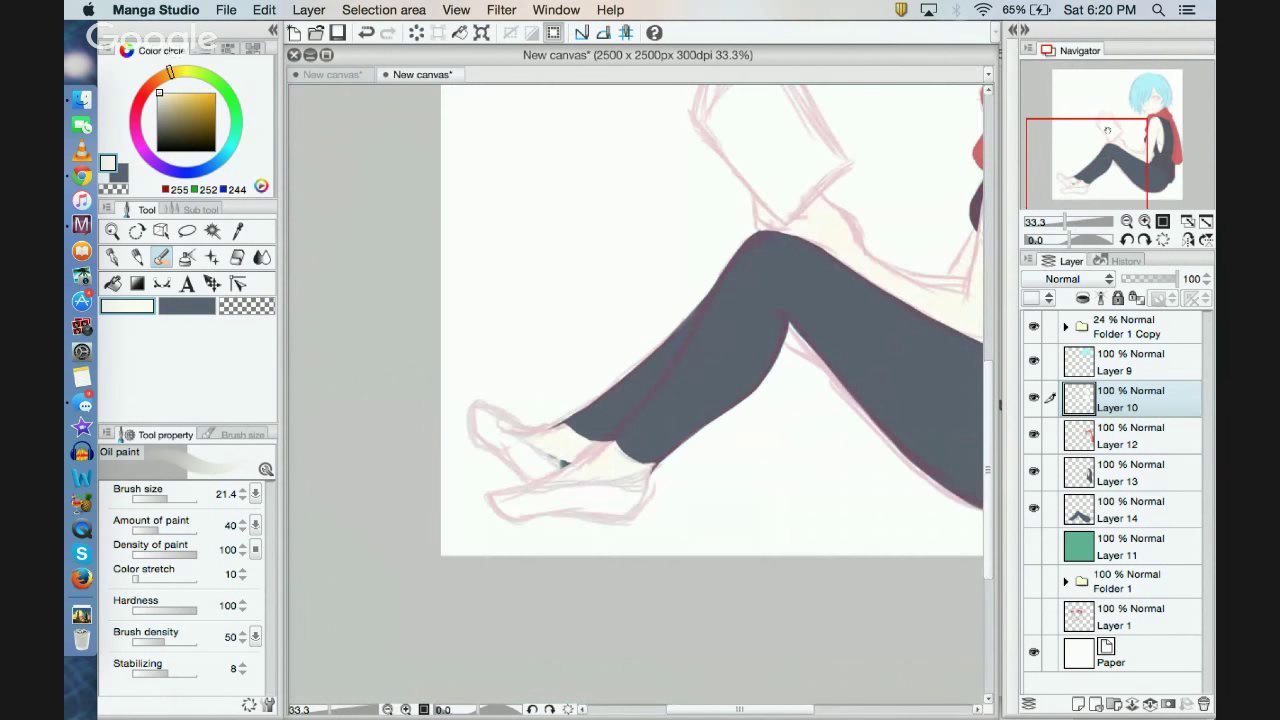
pyautogui.moveTo(1106, 143); pyautogui.dragTo(1116, 128)
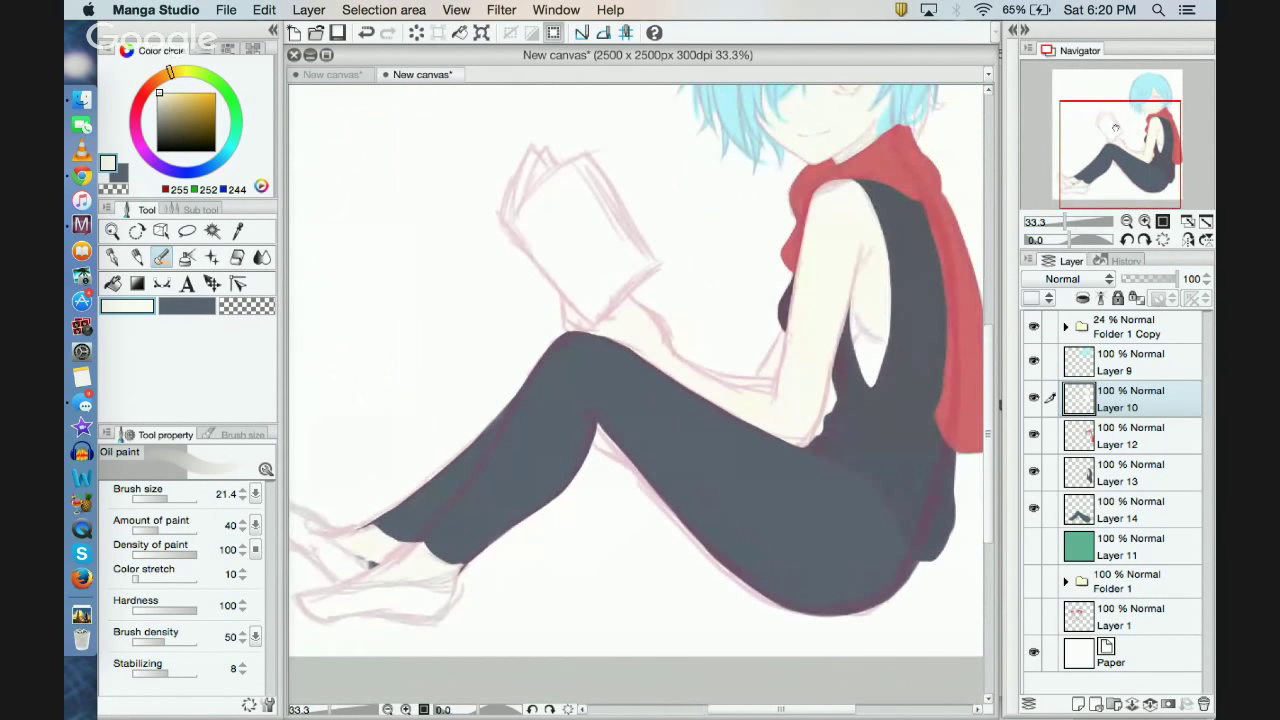
pyautogui.click(388, 709)
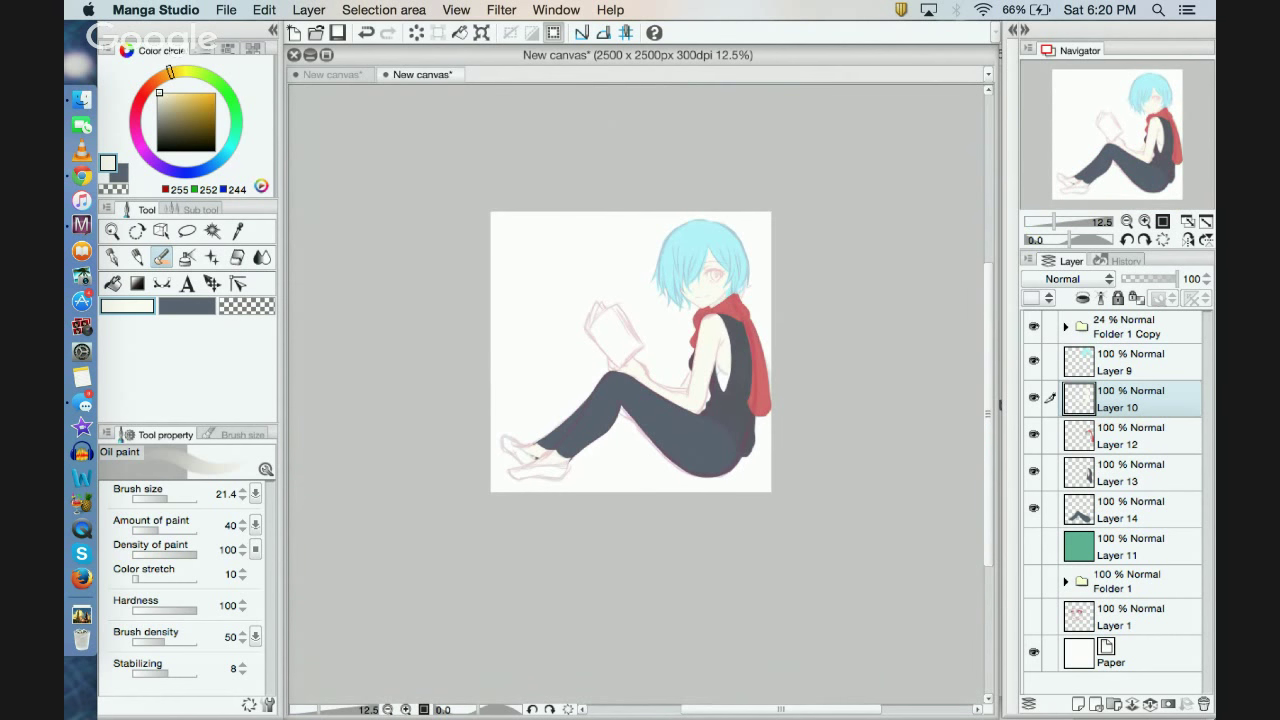
pyautogui.click(406, 709)
pyautogui.click(406, 709)
pyautogui.click(406, 709)
pyautogui.click(406, 709)
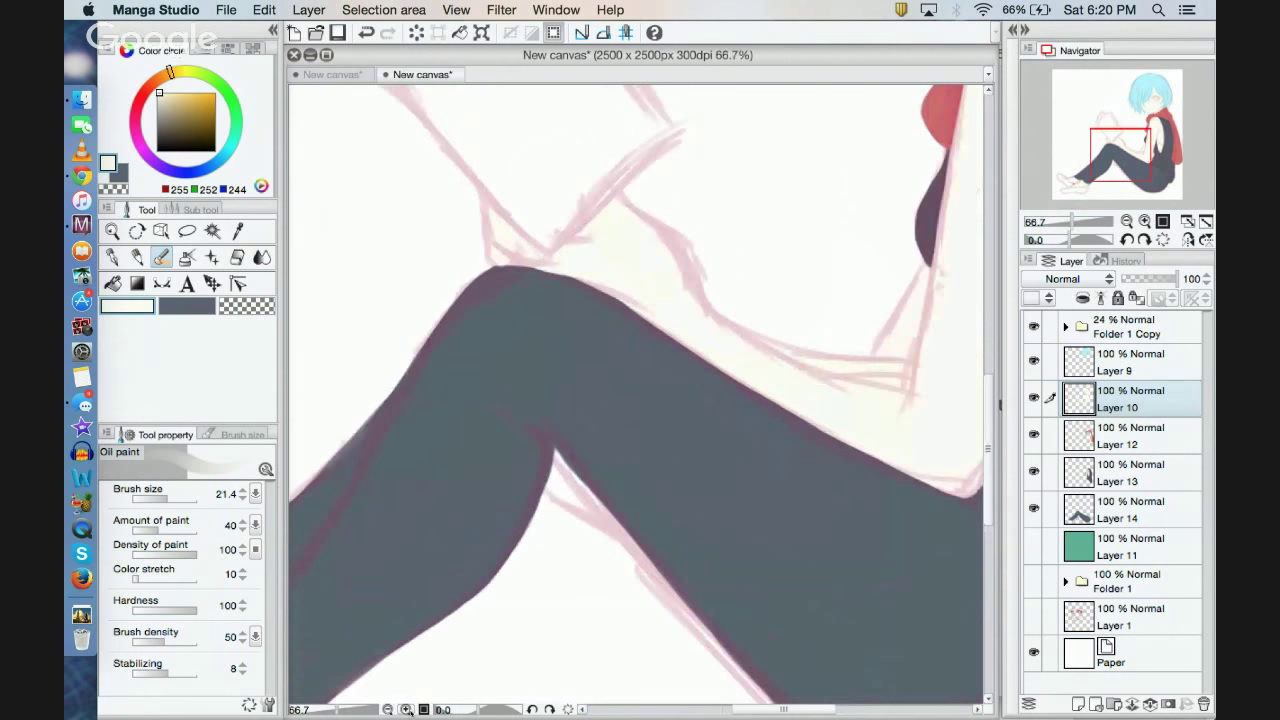
pyautogui.click(1157, 108)
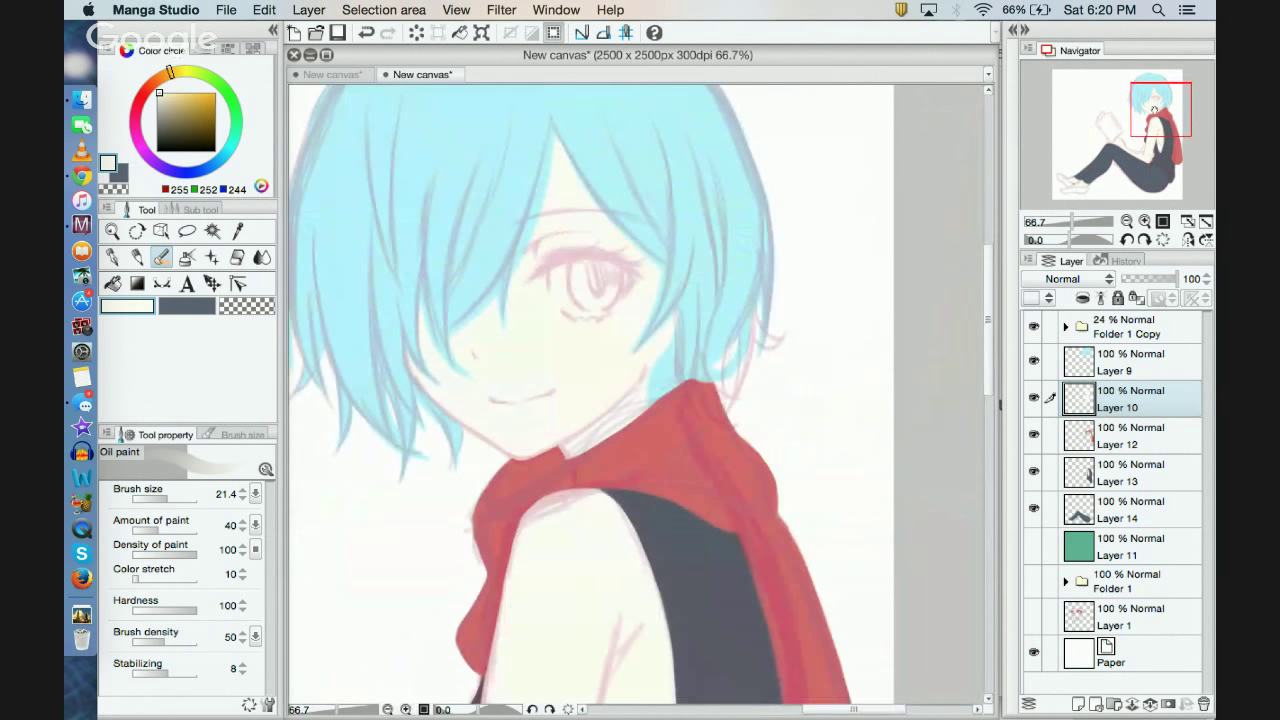
pyautogui.moveTo(1122, 155); pyautogui.dragTo(1116, 176)
# Step: Return to Layer 14 with the slate grey colour and compare the legs with the trouser fill hidden and shown
pyautogui.click(1136, 470)
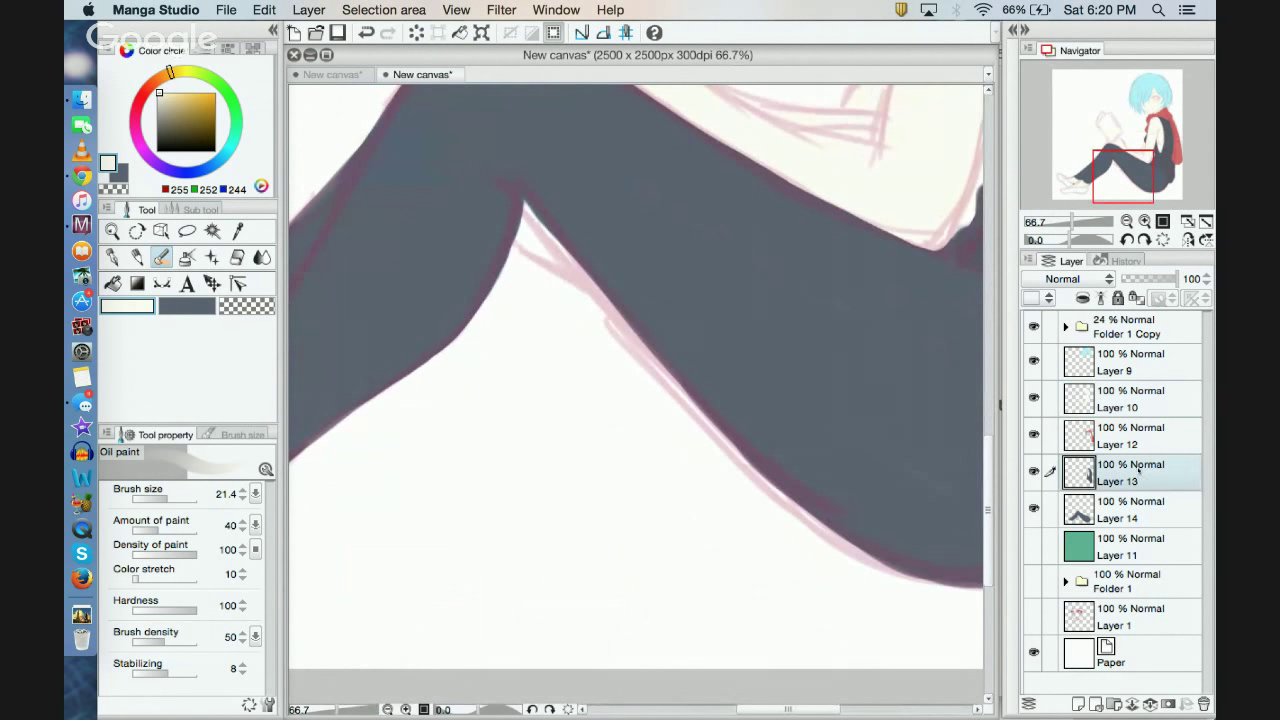
pyautogui.click(1134, 506)
pyautogui.click(204, 308)
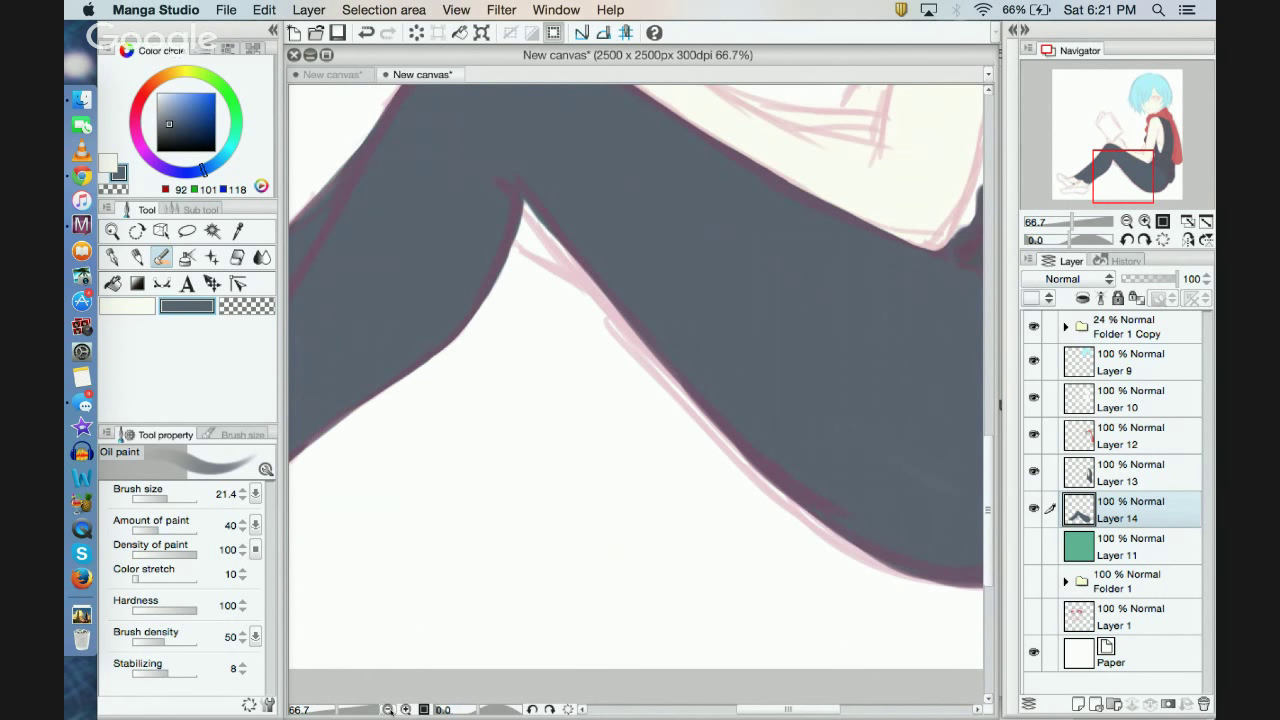
pyautogui.click(389, 709)
pyautogui.click(389, 709)
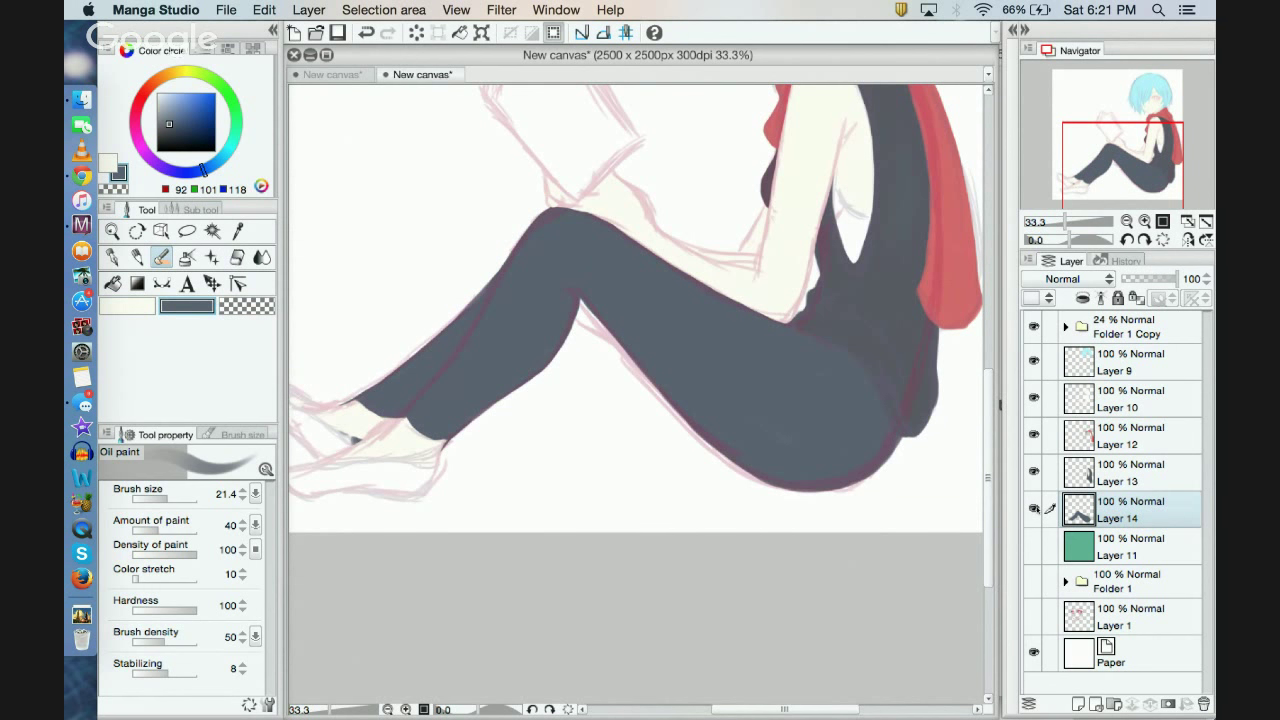
pyautogui.click(1034, 508)
pyautogui.click(1034, 508)
# Step: Compare the drawing with and without Layer 5 in Folder 1 Copy and turn on Layer 4's visibility
pyautogui.click(1066, 326)
pyautogui.click(1065, 327)
pyautogui.click(1066, 327)
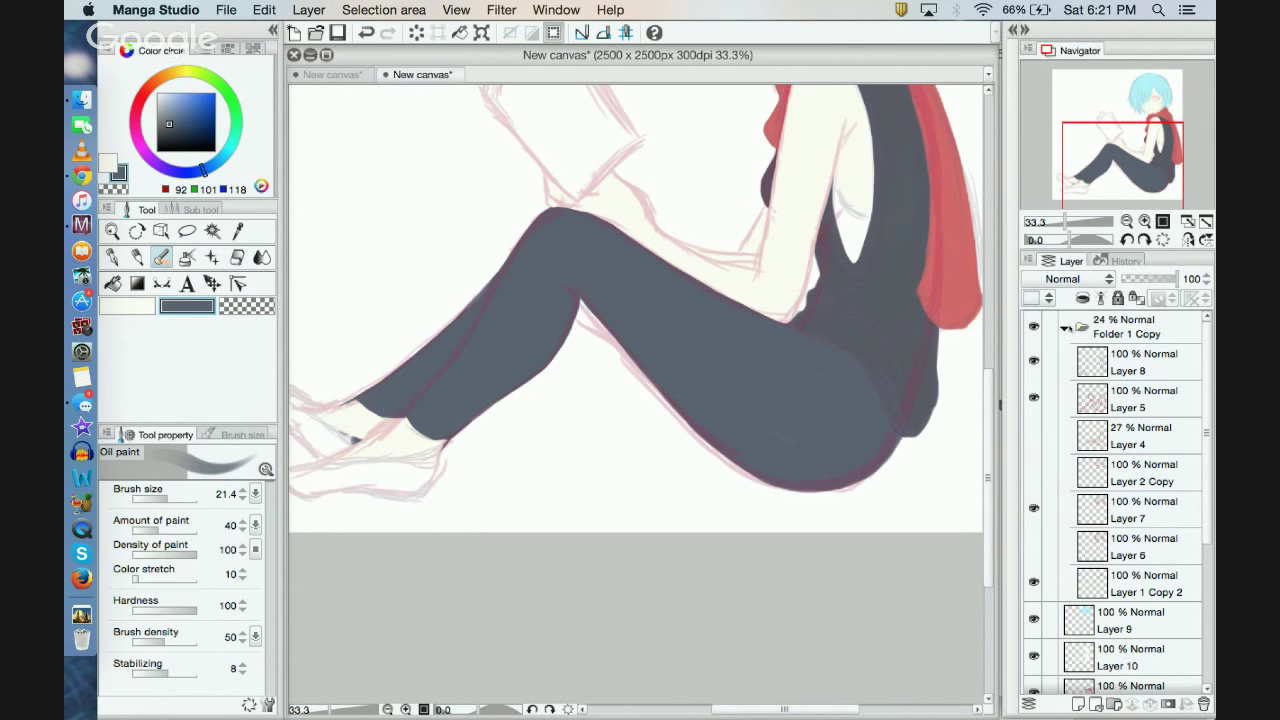
pyautogui.click(1034, 398)
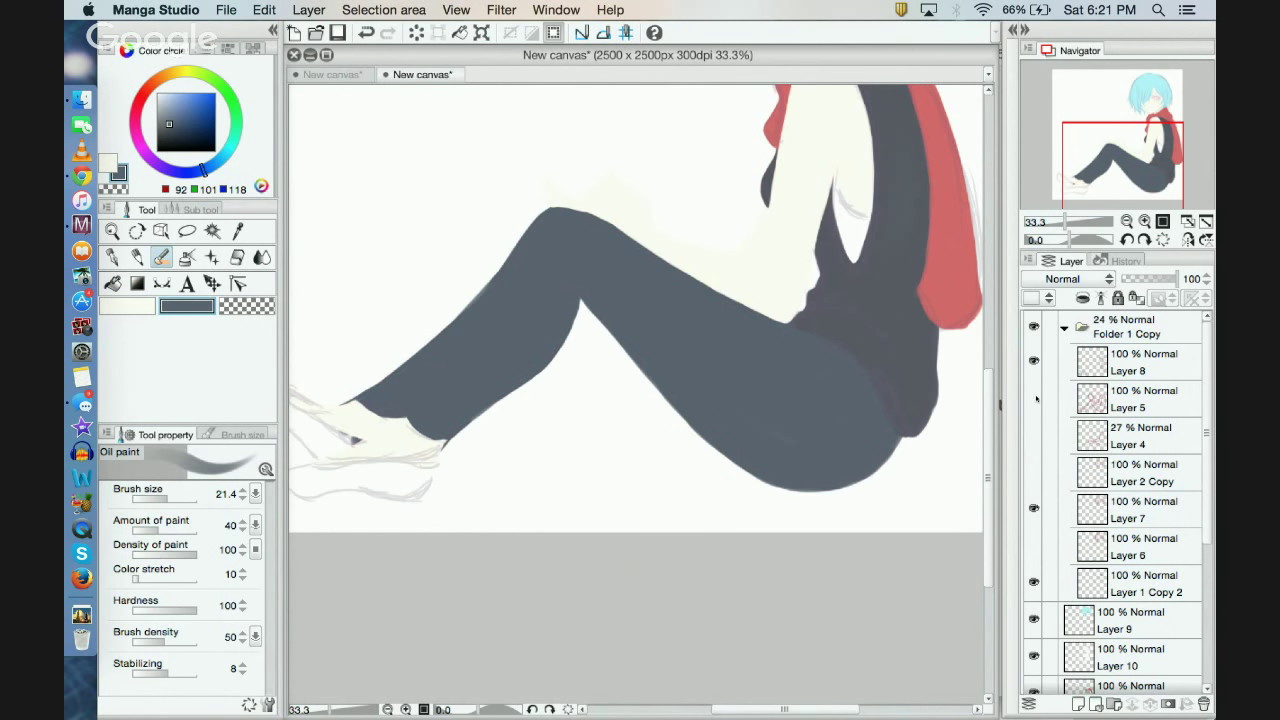
pyautogui.click(1034, 398)
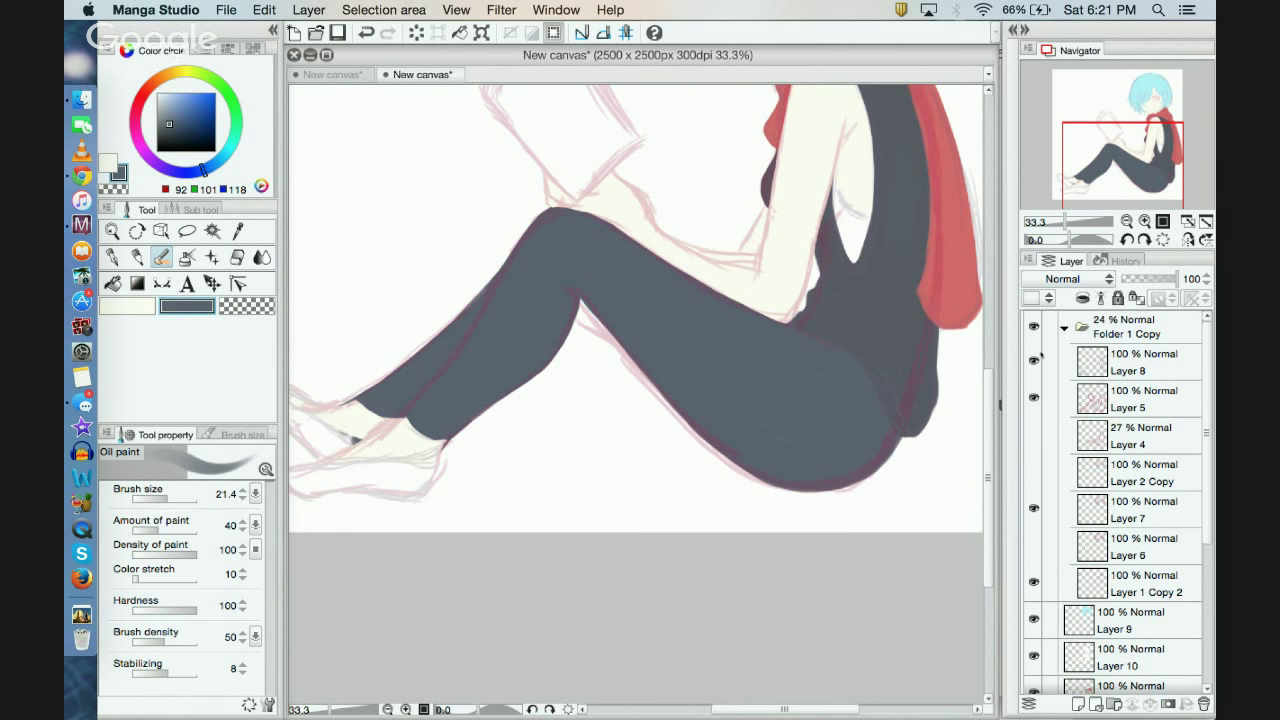
pyautogui.click(1034, 434)
pyautogui.click(1065, 327)
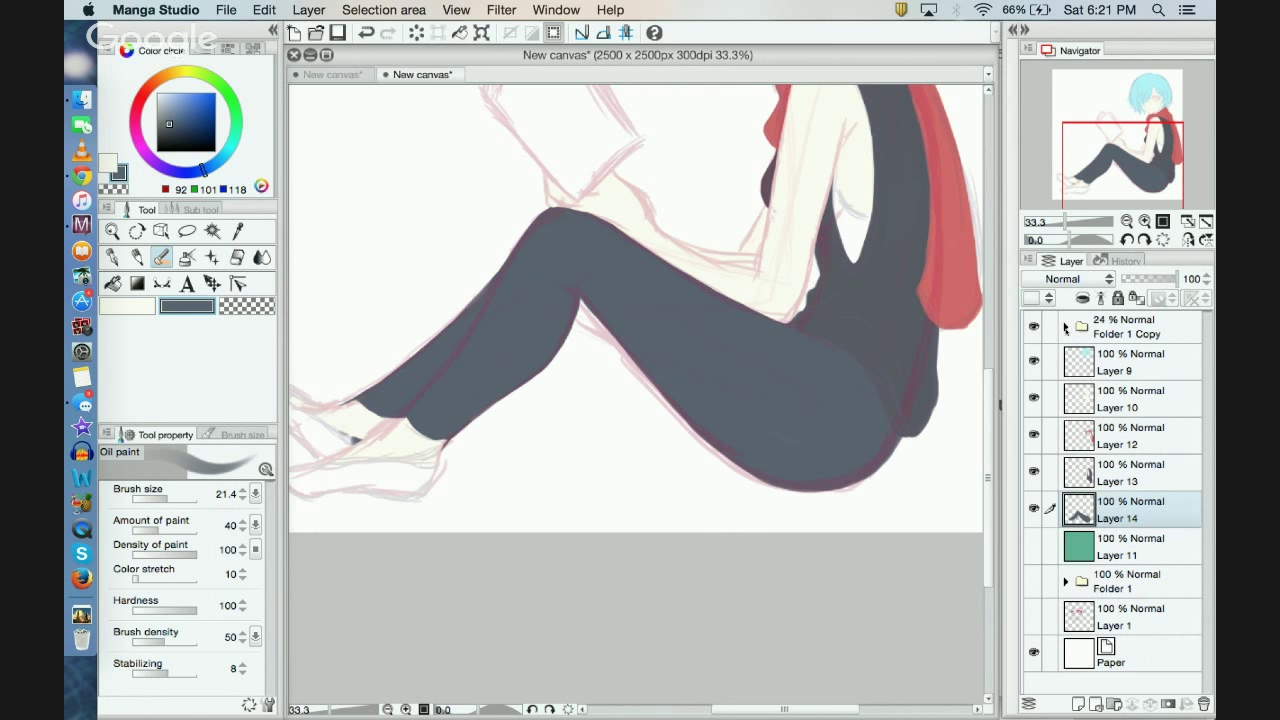
# Step: Hide the flat colour Layers 14, 13, 12, 10 and 9 so that only the sketch shows
pyautogui.click(1034, 508)
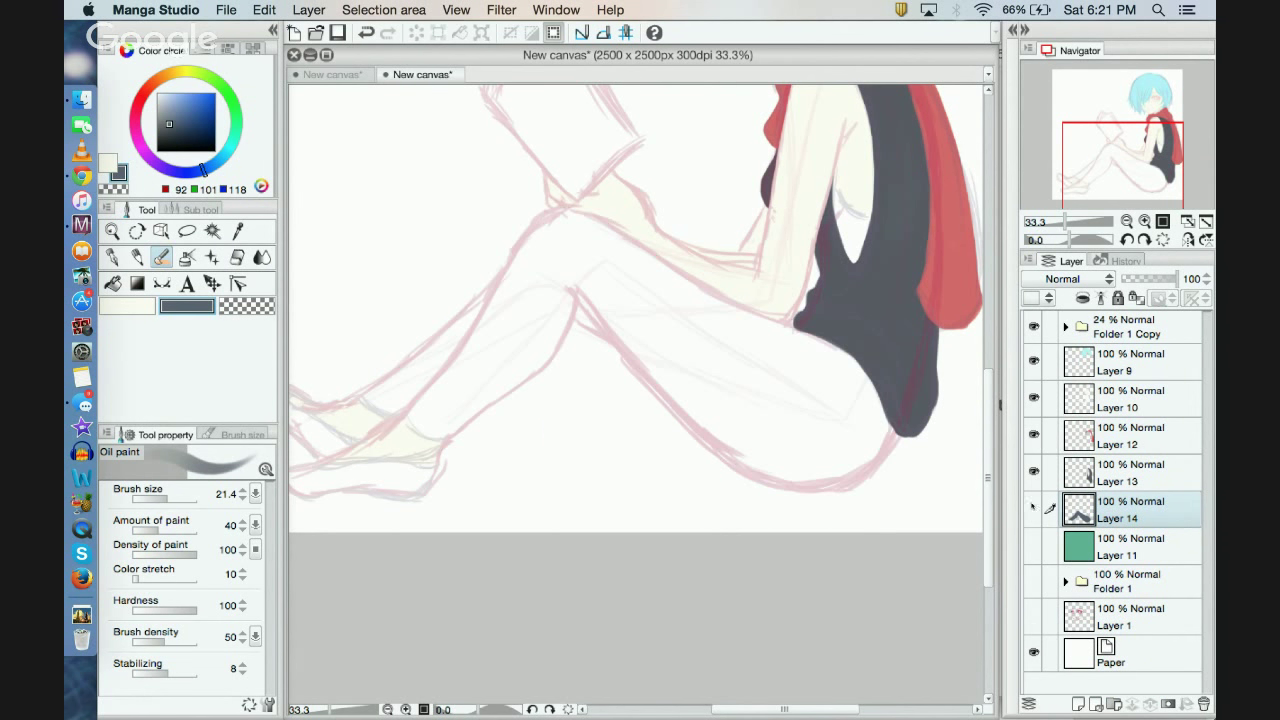
pyautogui.moveTo(1034, 471); pyautogui.dragTo(1034, 360)
pyautogui.moveTo(1113, 152); pyautogui.dragTo(1118, 132)
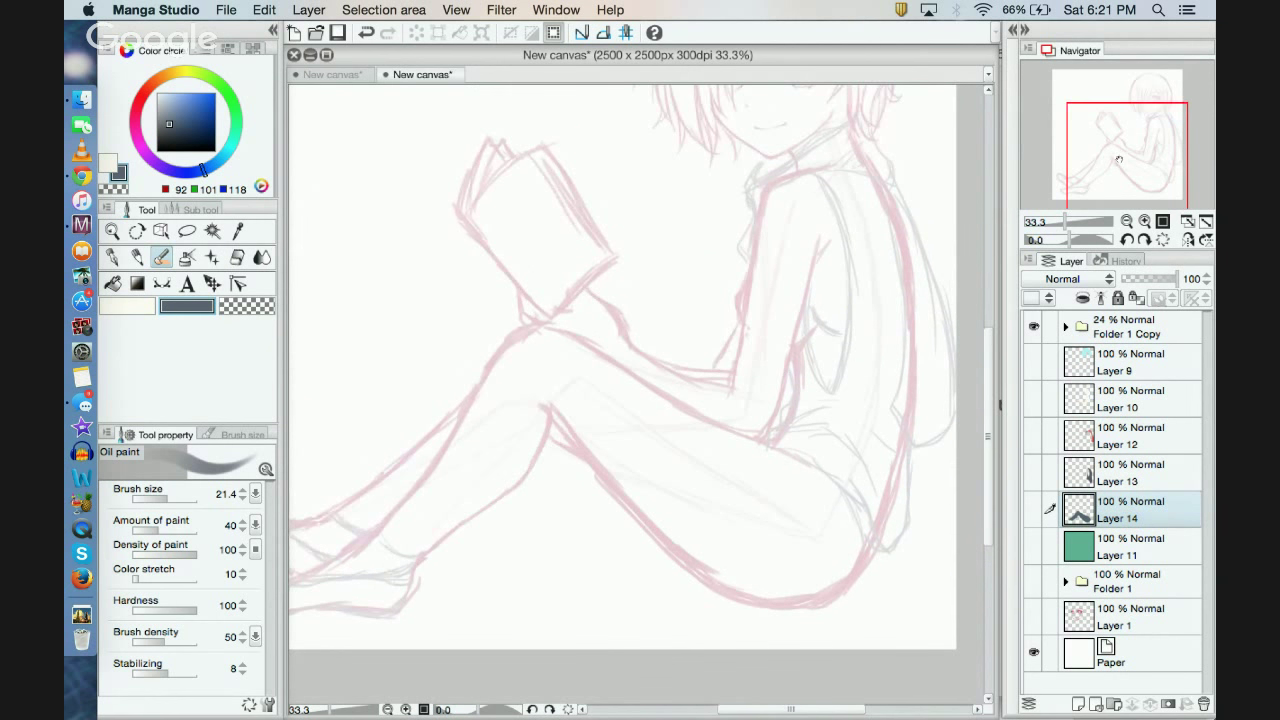
# Step: Raise the opacity of Layer 4 in Folder 1 Copy to 100%
pyautogui.click(1065, 326)
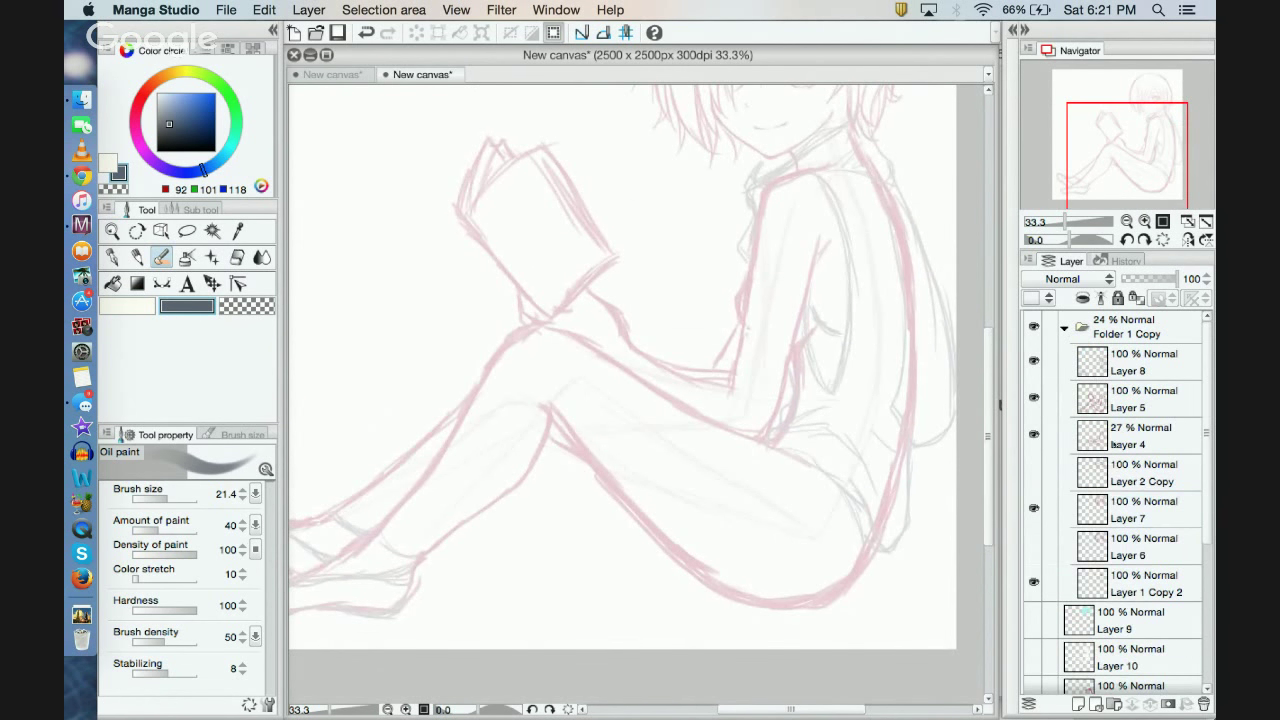
pyautogui.click(1111, 444)
pyautogui.moveTo(1136, 279); pyautogui.dragTo(1213, 288)
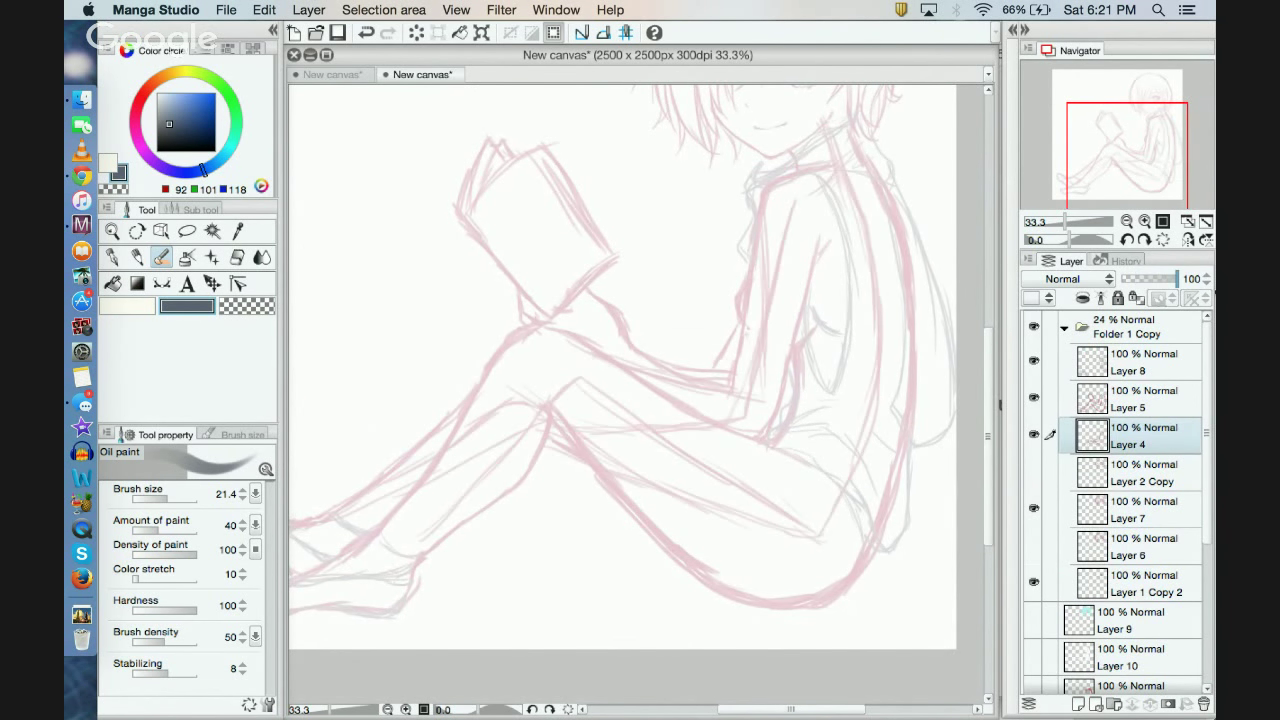
# Step: Hide Layer 5 and Layer 8 to isolate the underlying stick-figure pose sketch
pyautogui.click(1034, 398)
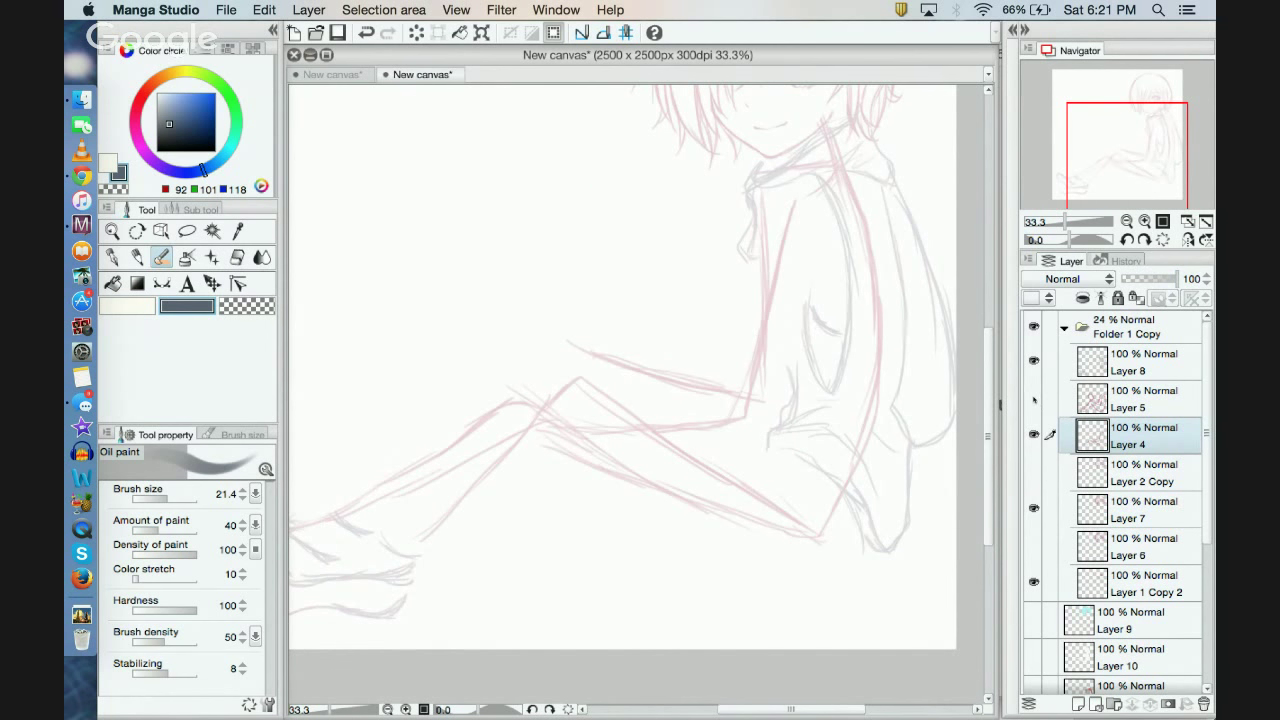
pyautogui.click(1034, 360)
pyautogui.click(387, 709)
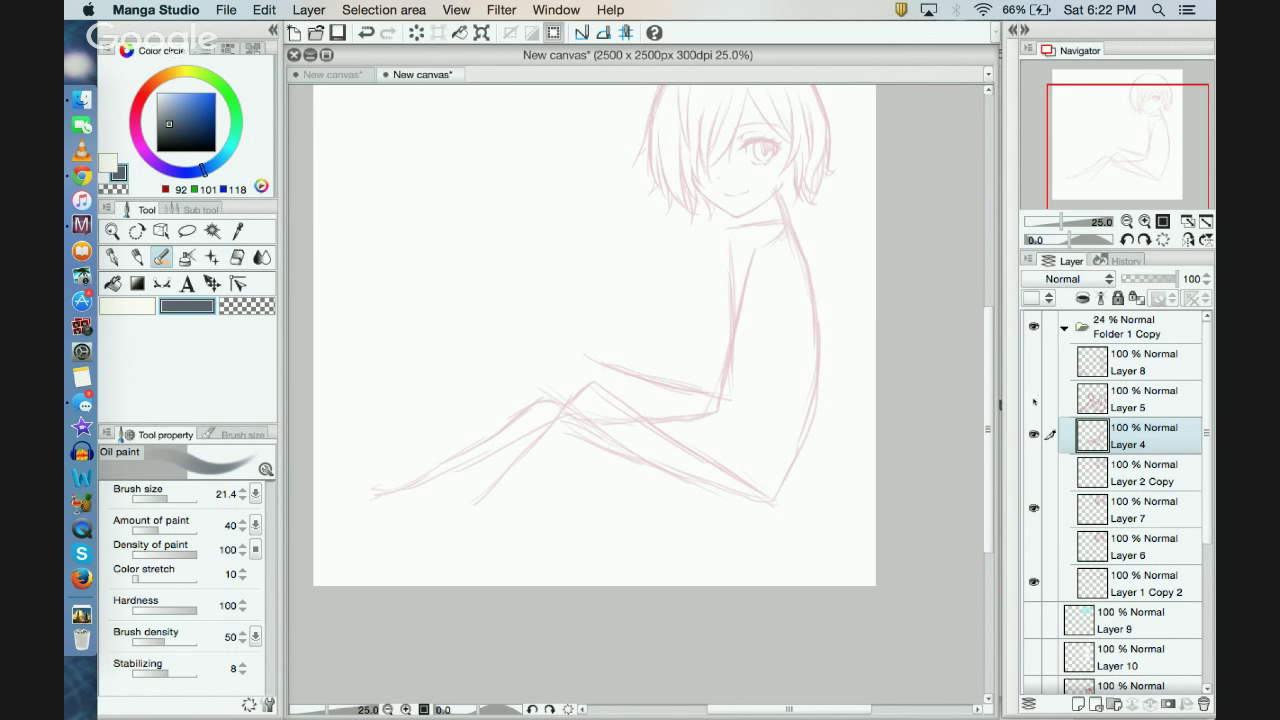
# Step: Show Layers 5 and 8, hide Layer 4 and collapse Folder 1 Copy
pyautogui.click(1034, 399)
pyautogui.click(1034, 434)
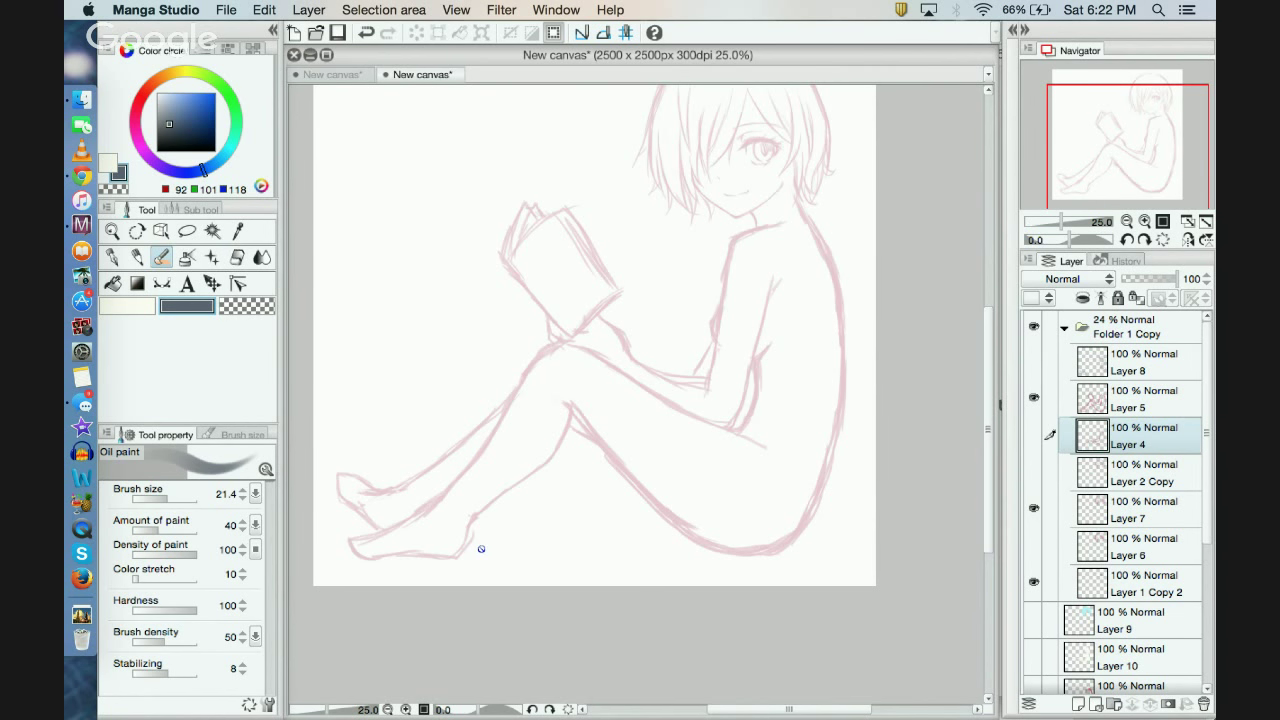
pyautogui.click(1034, 360)
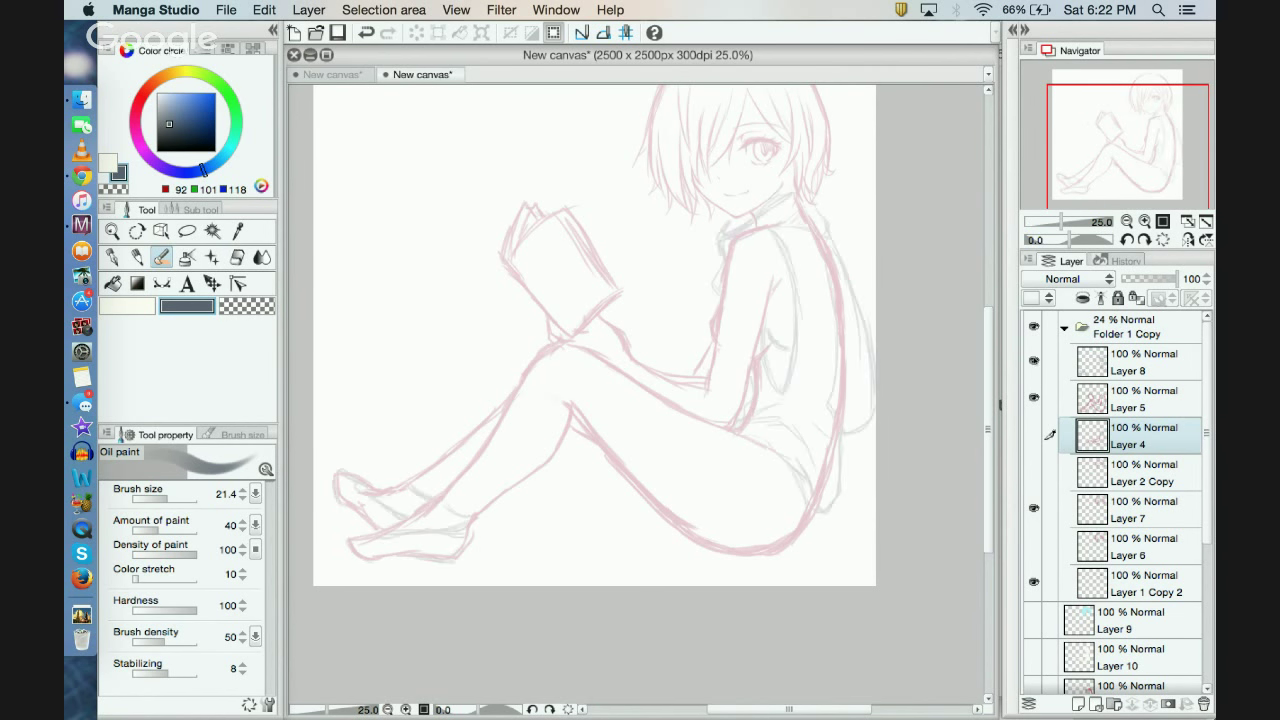
pyautogui.click(1065, 328)
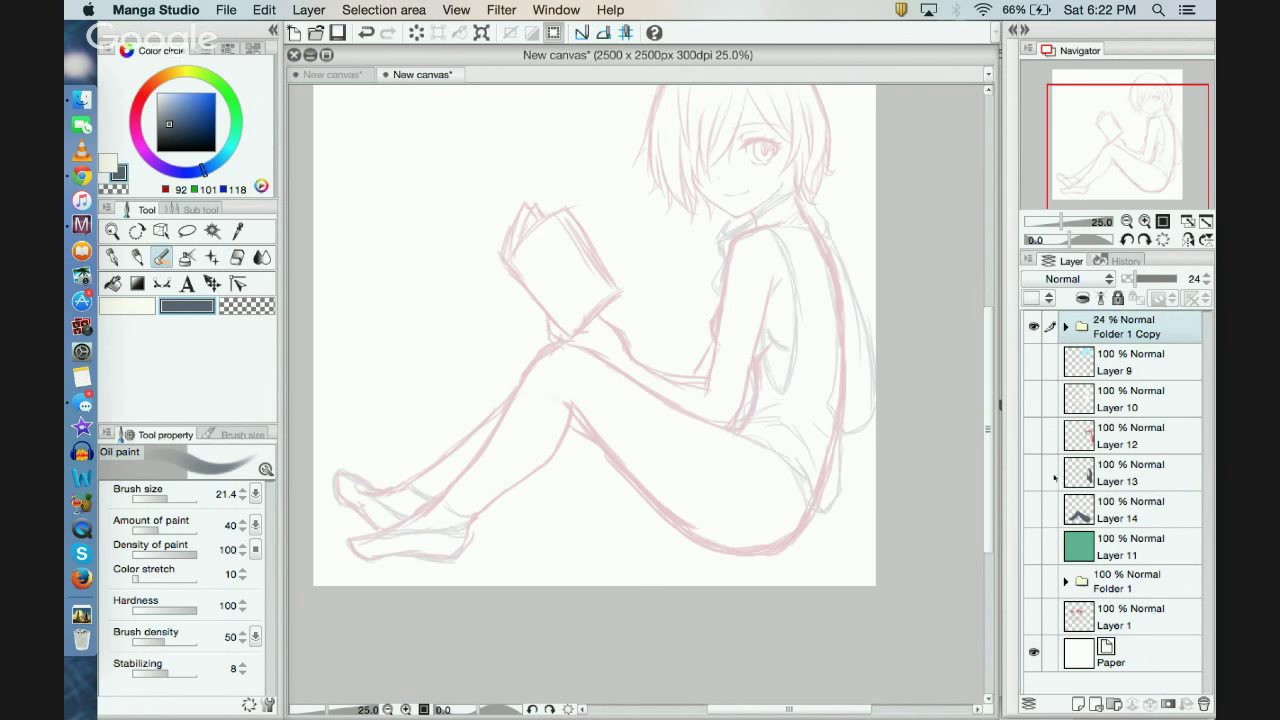
# Step: Turn the flat colour Layers 14, 13, 12, 10 and 9 back on
pyautogui.click(1033, 509)
pyautogui.click(1034, 471)
pyautogui.click(1034, 434)
pyautogui.click(1034, 397)
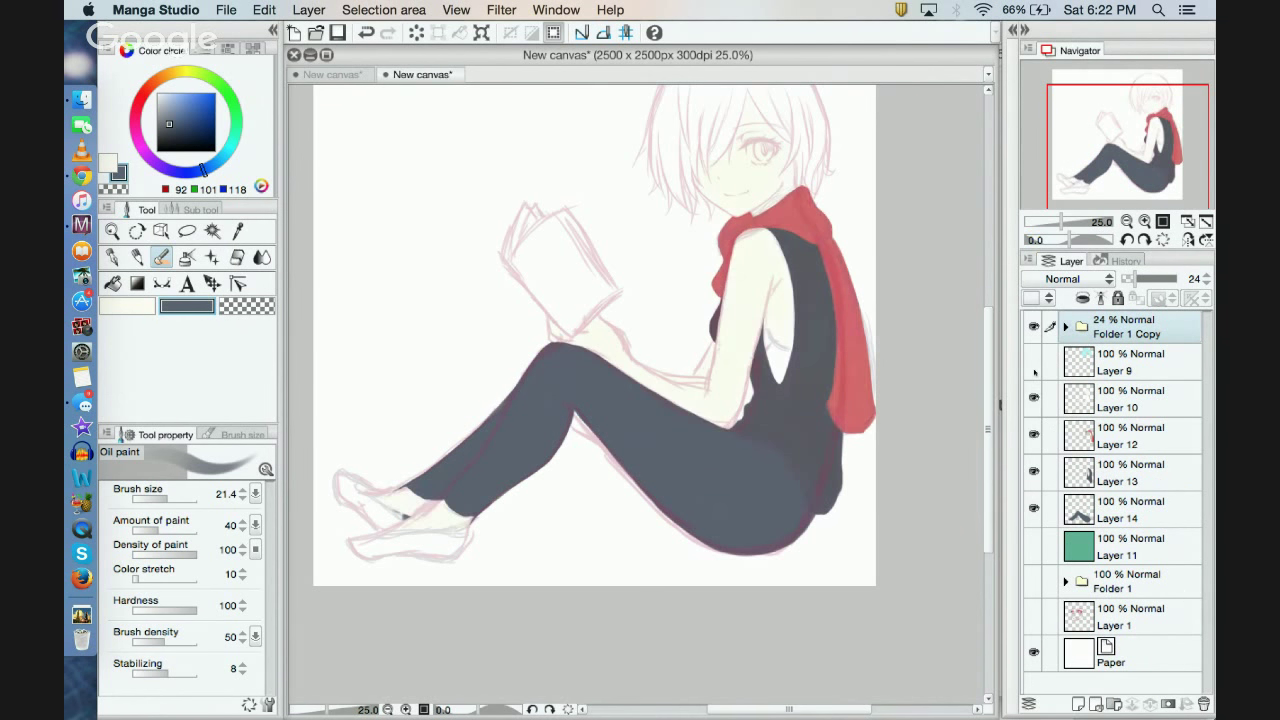
pyautogui.moveTo(1035, 372); pyautogui.dragTo(1034, 362)
# Step: On Layer 14, fill the gap behind the bent knee with the dark blue trouser colour at brush size 42.5
pyautogui.click(1130, 509)
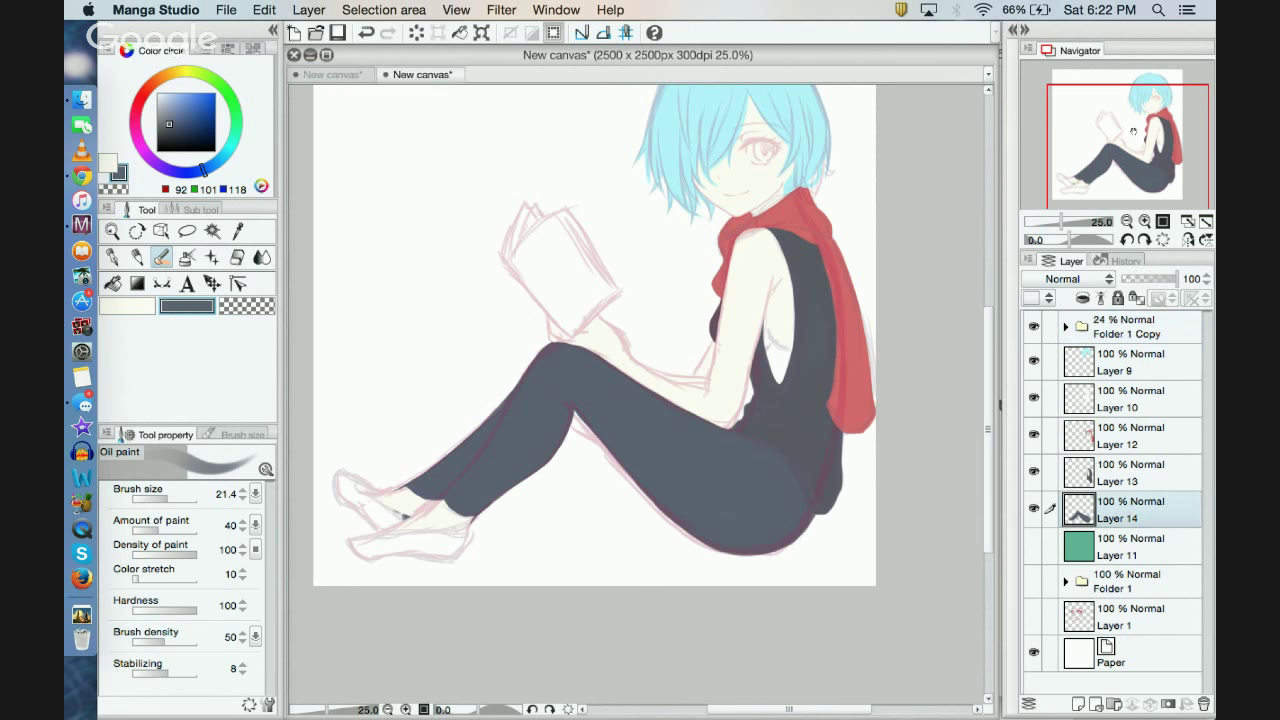
pyautogui.moveTo(1133, 130); pyautogui.dragTo(1128, 145)
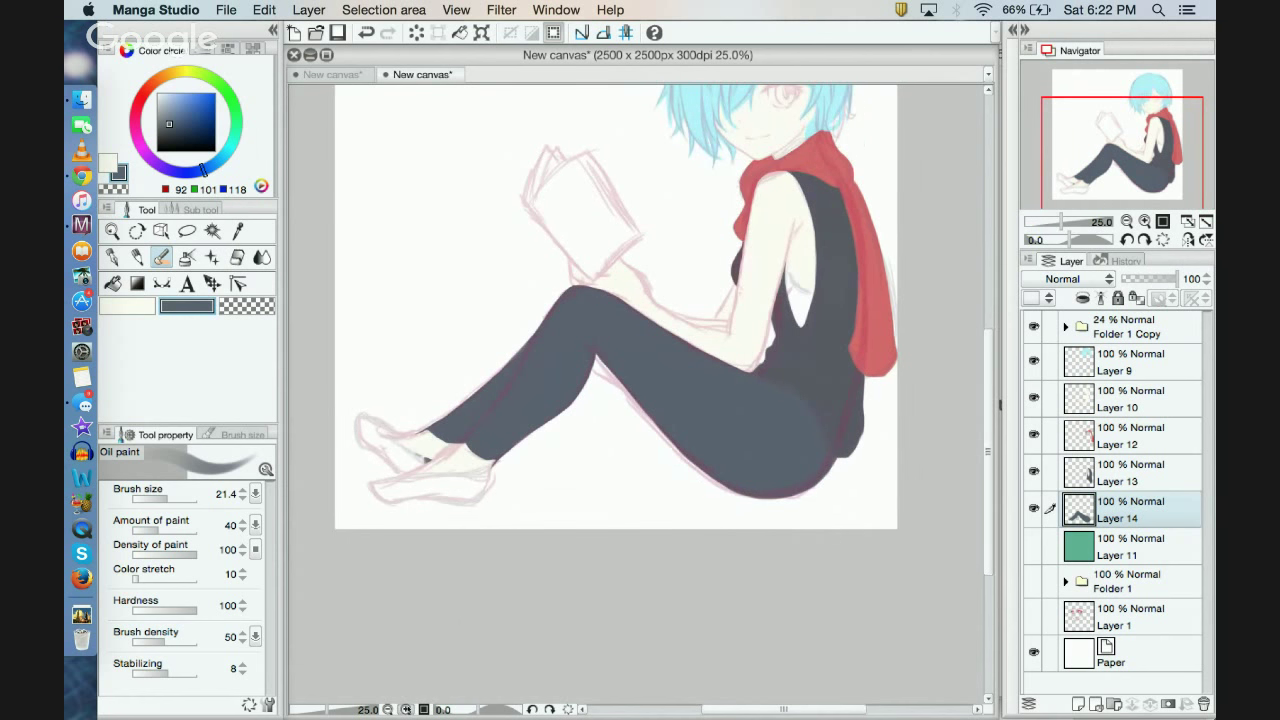
pyautogui.click(406, 709)
pyautogui.scroll(1, 536, 300)
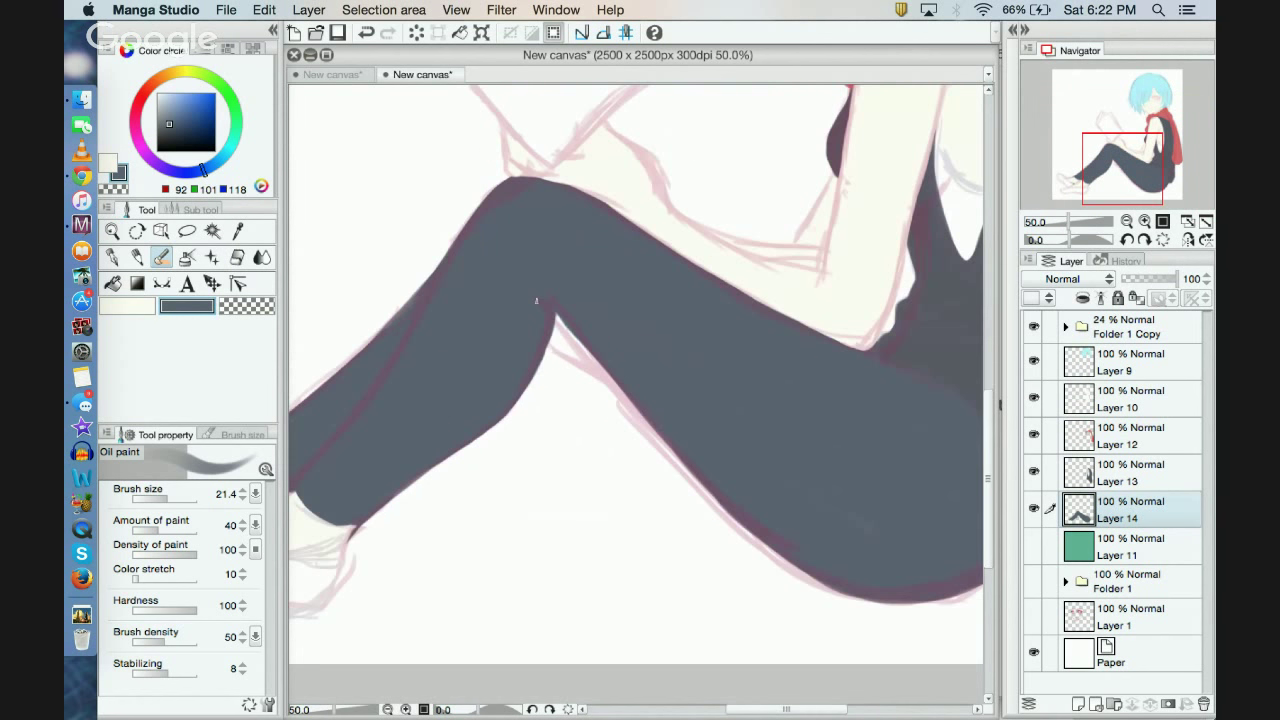
pyautogui.click(388, 709)
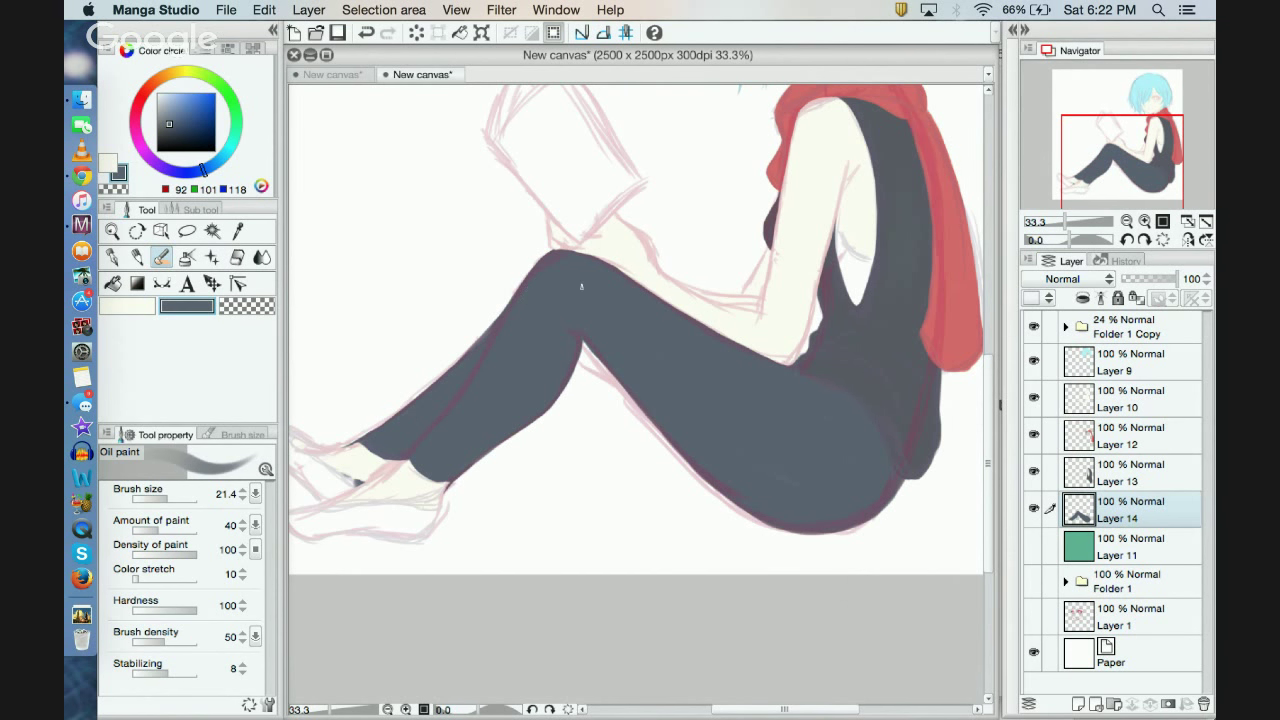
pyautogui.moveTo(563, 343)
pyautogui.mouseDown()
pyautogui.moveTo(665, 408)
pyautogui.moveTo(558, 330)
pyautogui.moveTo(604, 359)
pyautogui.mouseUp()
pyautogui.click(171, 498)
pyautogui.moveTo(563, 343); pyautogui.dragTo(618, 386)
pyautogui.moveTo(581, 354); pyautogui.dragTo(564, 392)
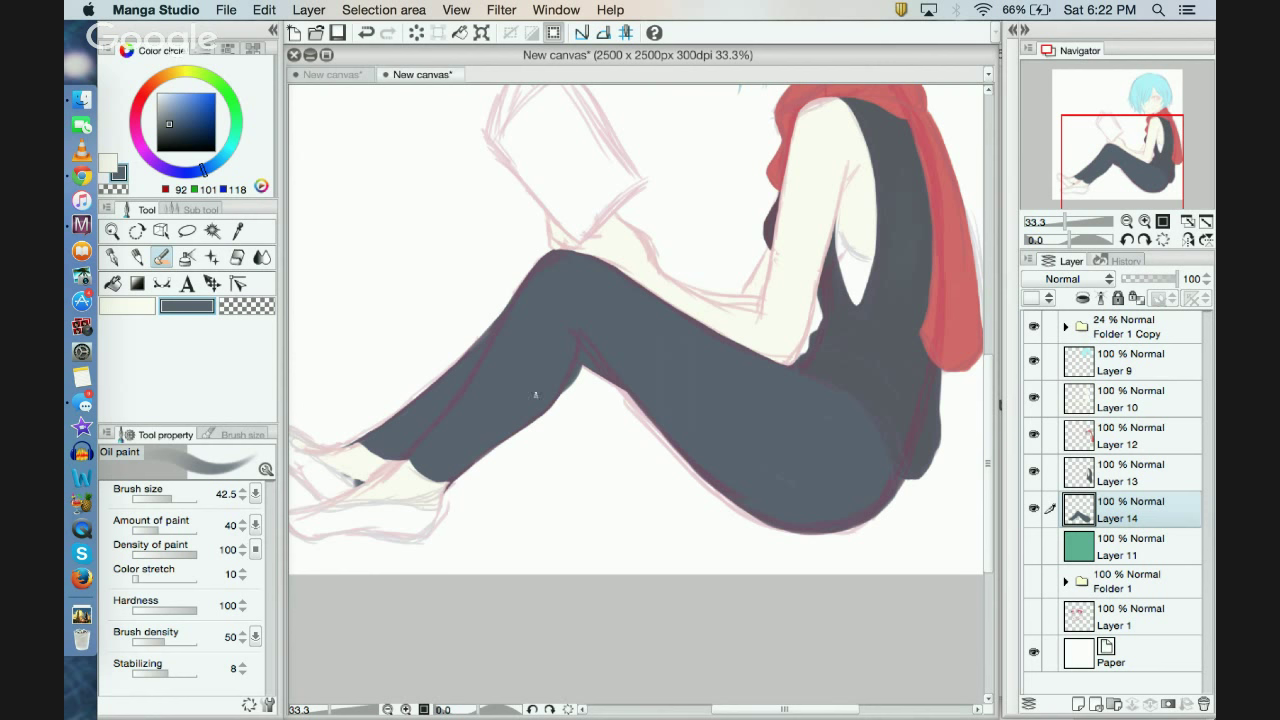
# Step: Erase the excess trouser colour behind the knee and along the thigh's underside using the transparent colour
pyautogui.press('super+minus')
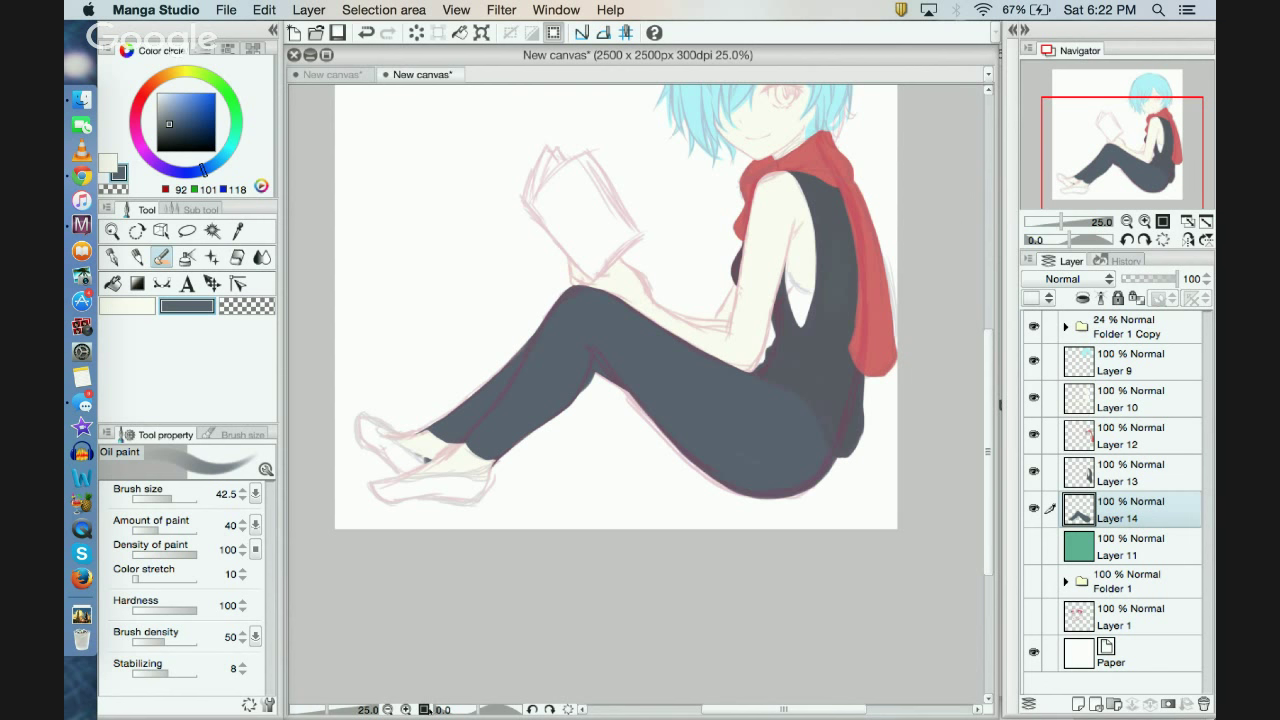
pyautogui.click(406, 709)
pyautogui.click(406, 709)
pyautogui.click(406, 709)
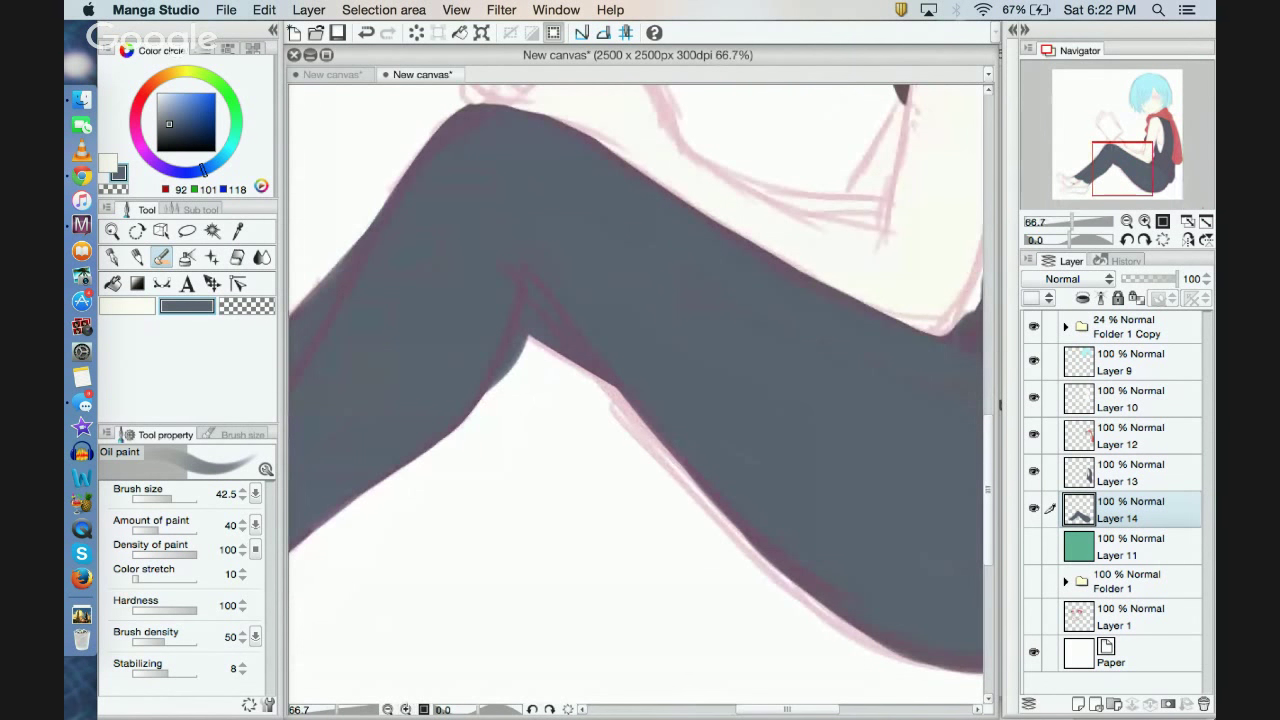
pyautogui.moveTo(530, 354); pyautogui.dragTo(529, 345)
pyautogui.click(246, 305)
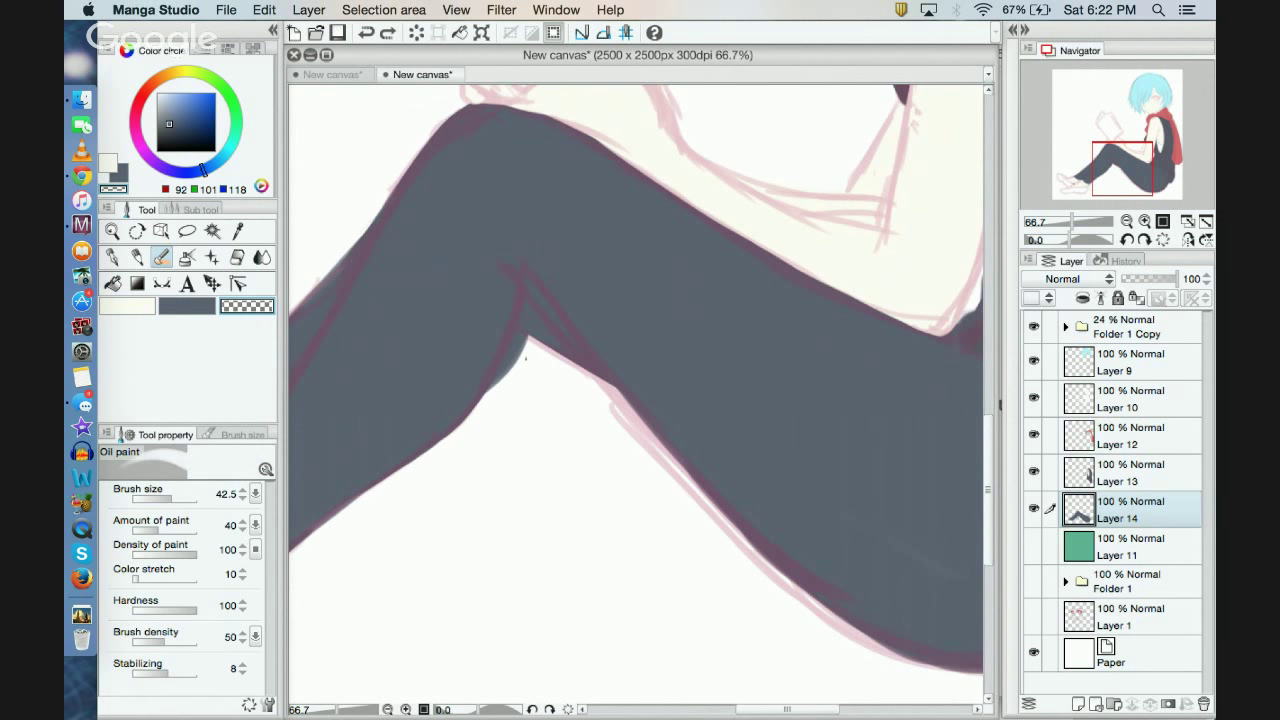
pyautogui.moveTo(530, 333)
pyautogui.mouseDown()
pyautogui.moveTo(568, 331)
pyautogui.moveTo(532, 335)
pyautogui.moveTo(590, 377)
pyautogui.mouseUp()
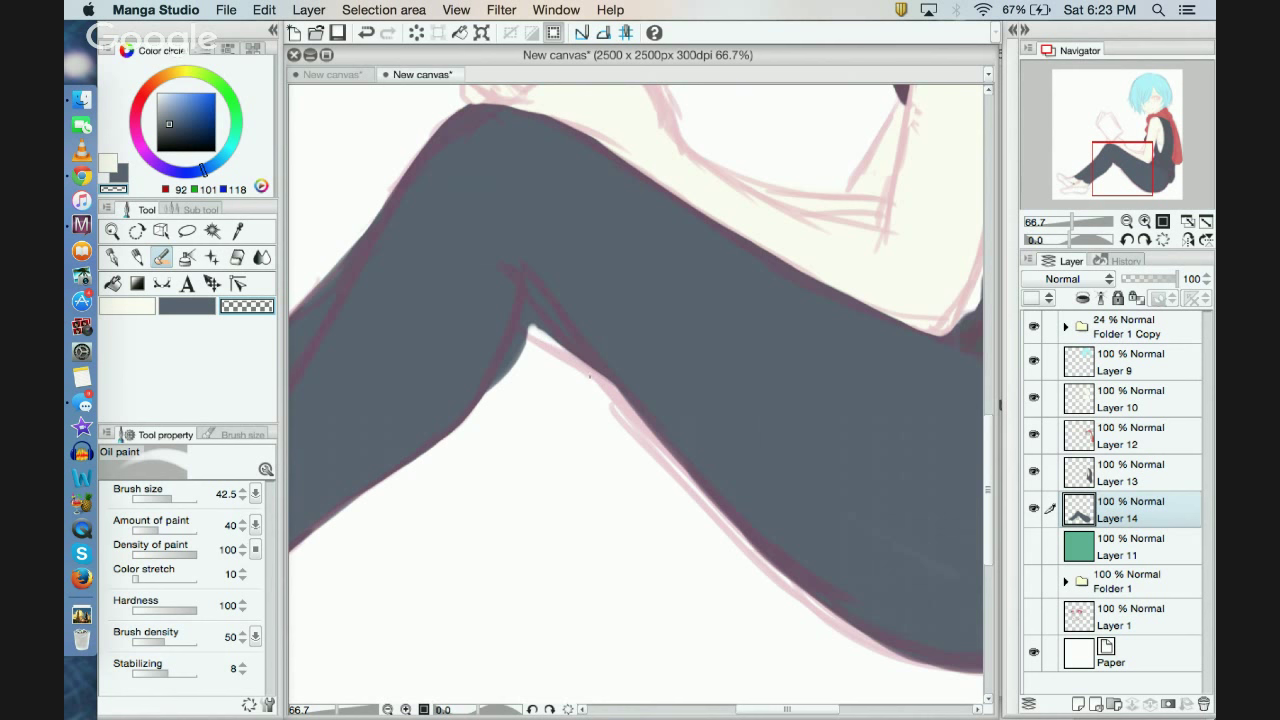
# Step: Switch back to the dark blue and smooth the trouser edge behind the knee
pyautogui.click(201, 304)
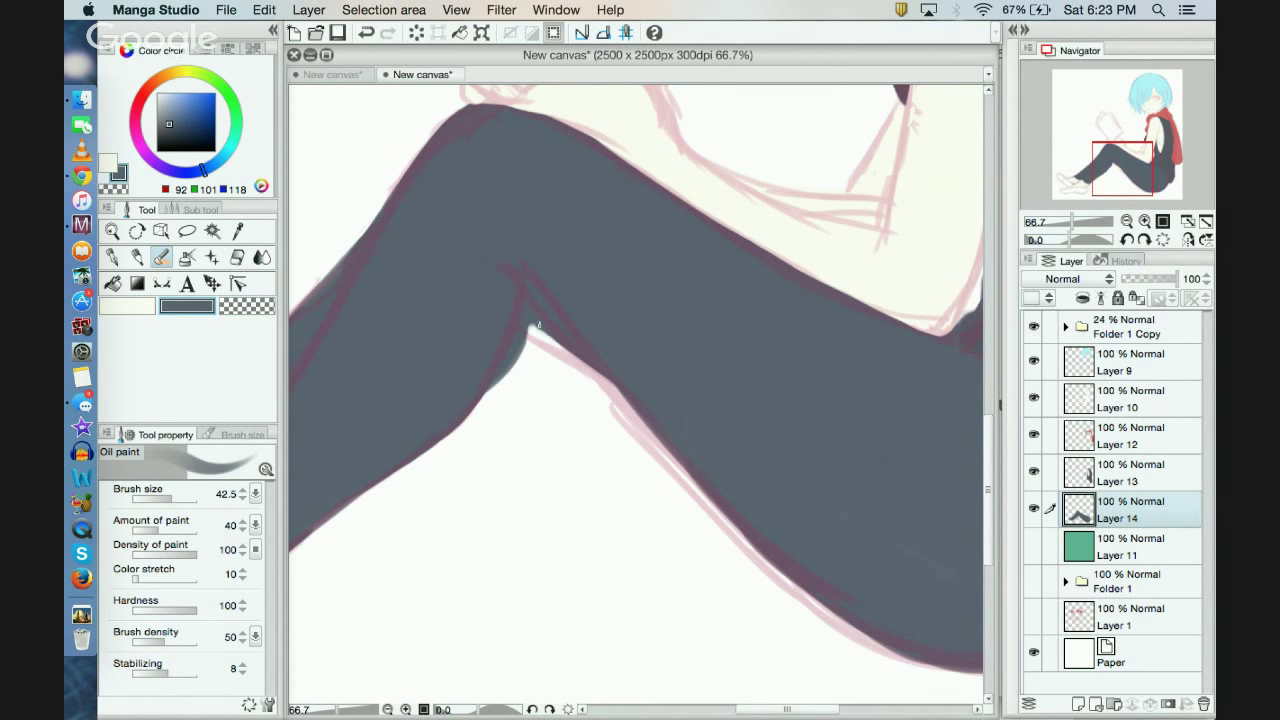
pyautogui.moveTo(530, 325)
pyautogui.mouseDown()
pyautogui.moveTo(572, 350)
pyautogui.moveTo(527, 316)
pyautogui.moveTo(620, 375)
pyautogui.mouseUp()
pyautogui.moveTo(519, 333)
pyautogui.mouseDown()
pyautogui.moveTo(527, 348)
pyautogui.moveTo(540, 330)
pyautogui.mouseUp()
pyautogui.click(388, 709)
pyautogui.click(388, 709)
pyautogui.click(388, 709)
pyautogui.moveTo(1124, 168); pyautogui.dragTo(1128, 145)
pyautogui.moveTo(644, 714); pyautogui.dragTo(641, 649)
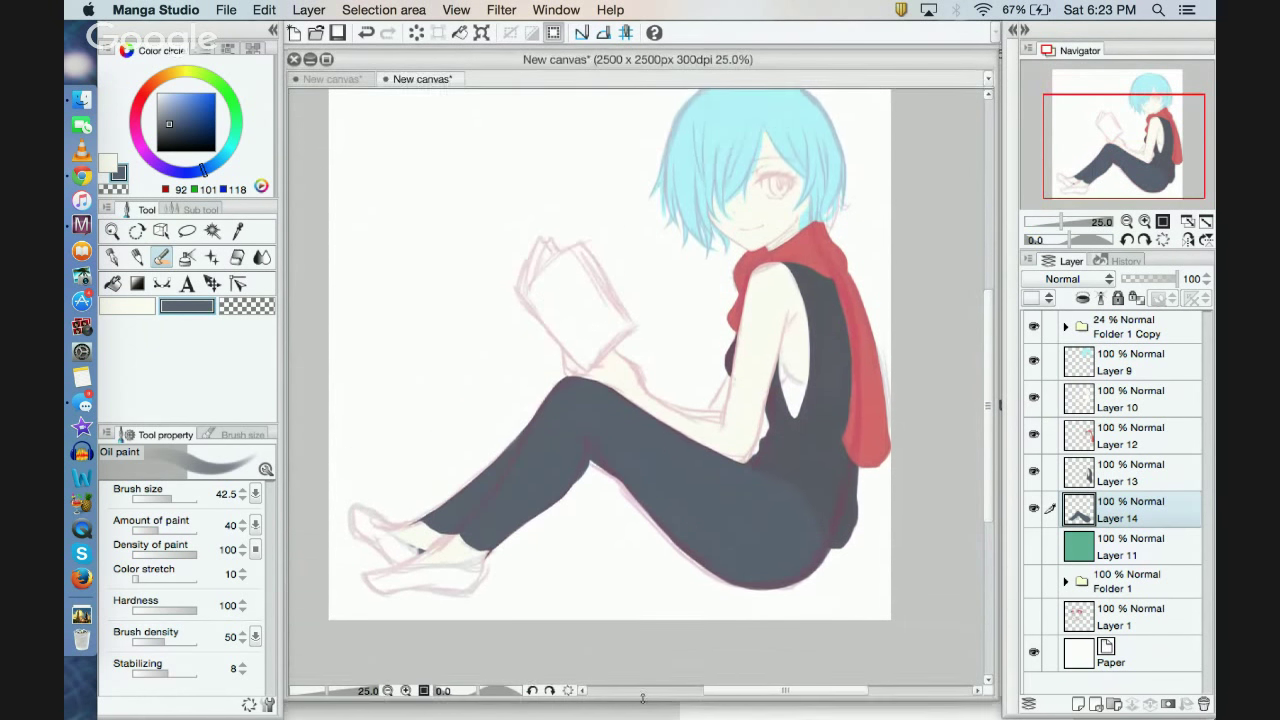
pyautogui.moveTo(644, 712); pyautogui.dragTo(660, 470)
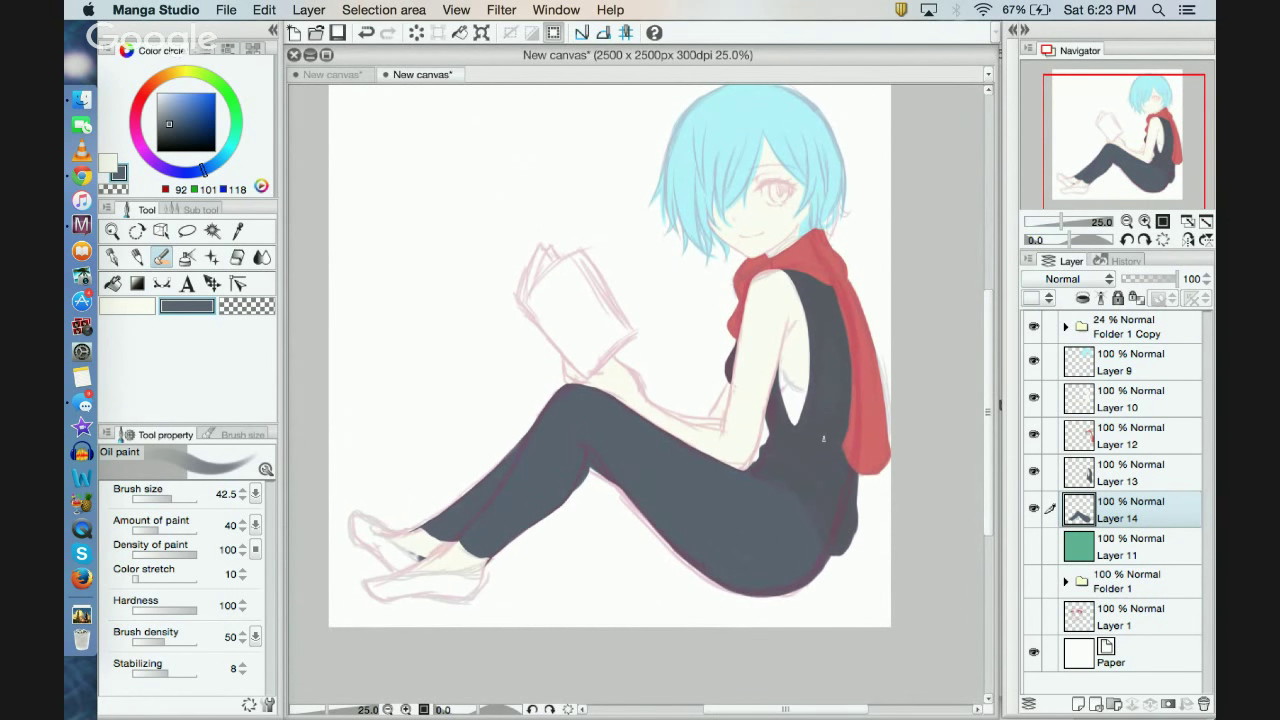
# Step: Erase the stray dark blue mark beside the far foot on Layer 14 using the transparent colour
pyautogui.moveTo(1102, 169); pyautogui.dragTo(1069, 185)
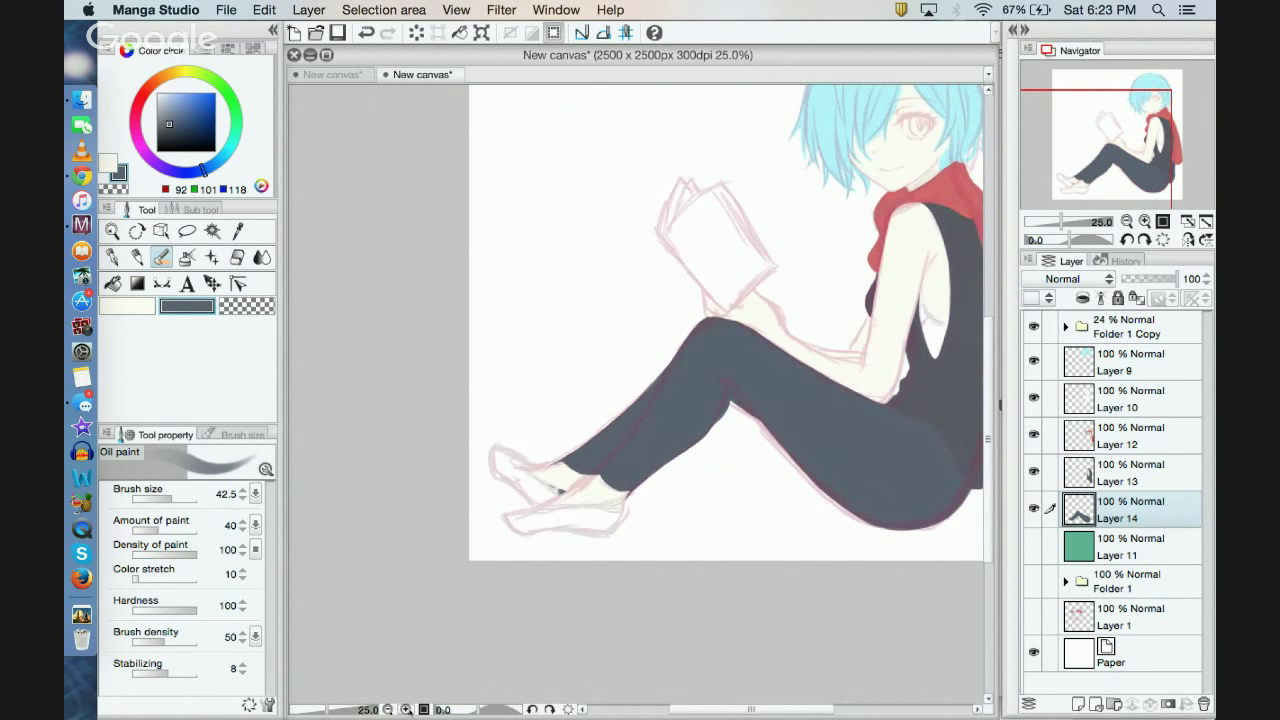
pyautogui.click(406, 709)
pyautogui.moveTo(1091, 162); pyautogui.dragTo(1071, 187)
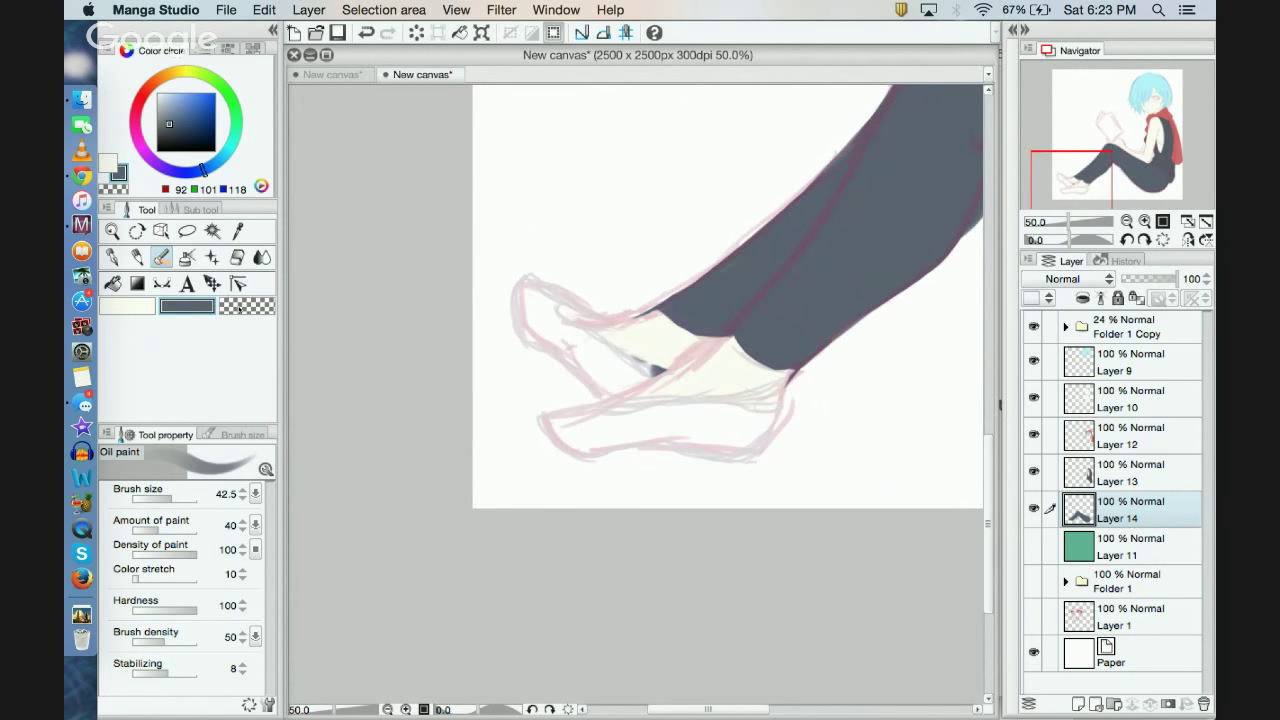
pyautogui.click(240, 305)
pyautogui.moveTo(636, 356); pyautogui.dragTo(662, 376)
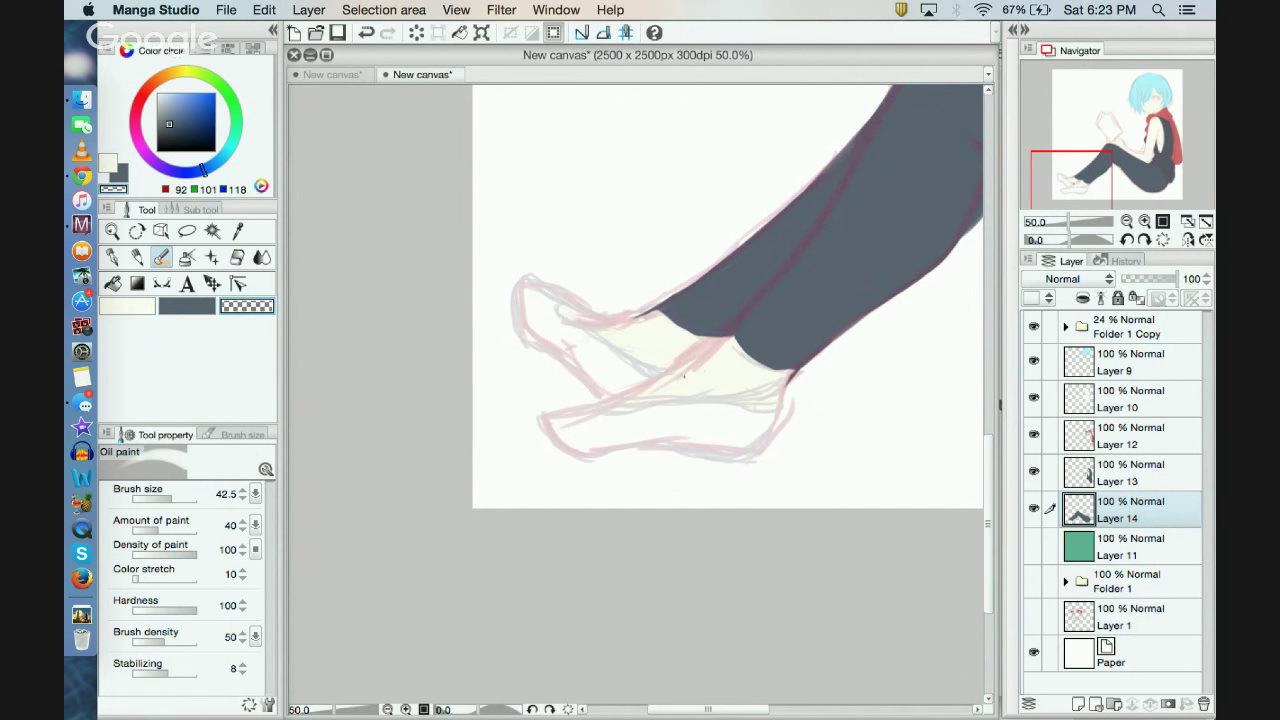
pyautogui.moveTo(1088, 178)
pyautogui.mouseDown()
pyautogui.moveTo(1110, 120)
pyautogui.moveTo(1102, 180)
pyautogui.moveTo(1086, 176)
pyautogui.mouseUp()
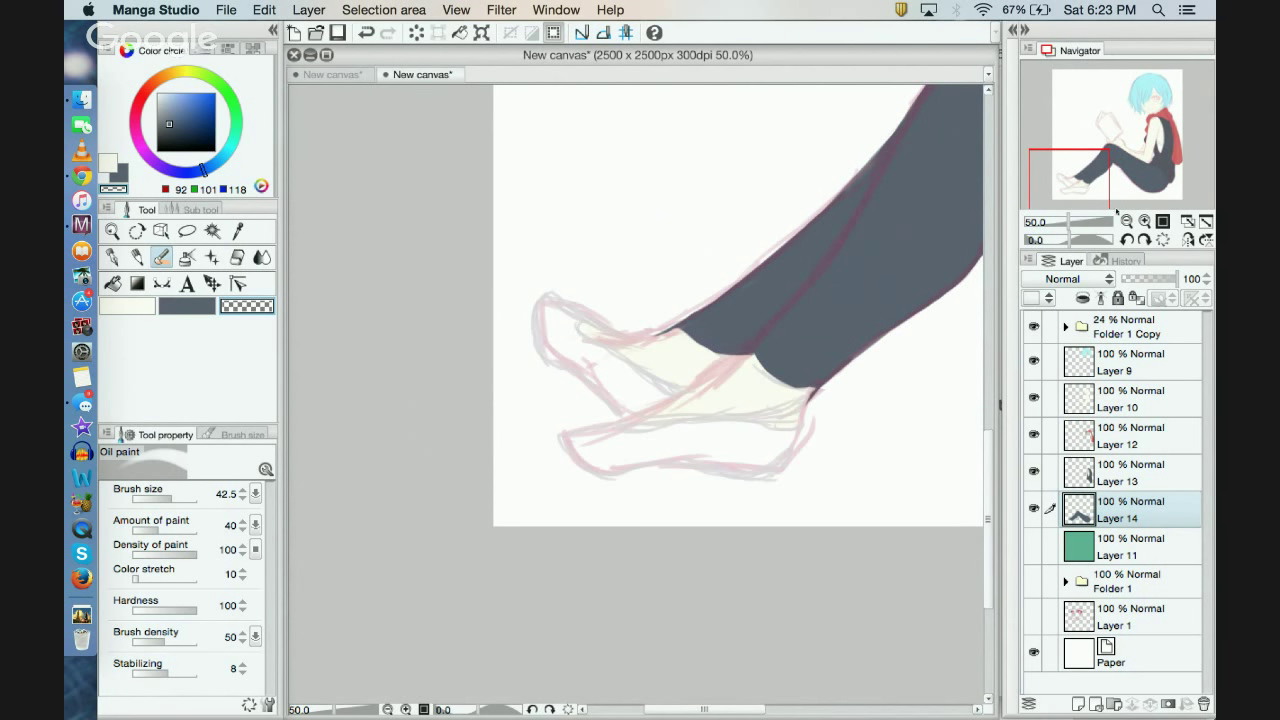
pyautogui.click(388, 709)
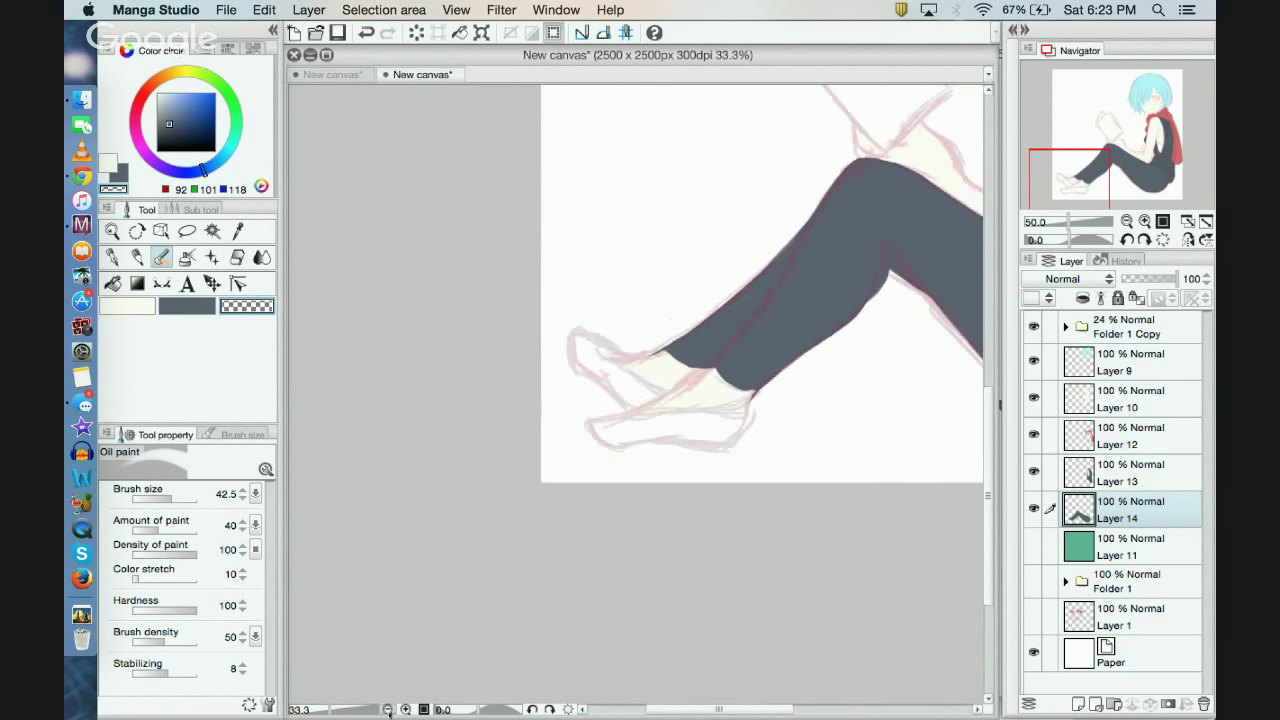
pyautogui.click(388, 709)
pyautogui.click(388, 709)
pyautogui.moveTo(1149, 136); pyautogui.dragTo(1148, 130)
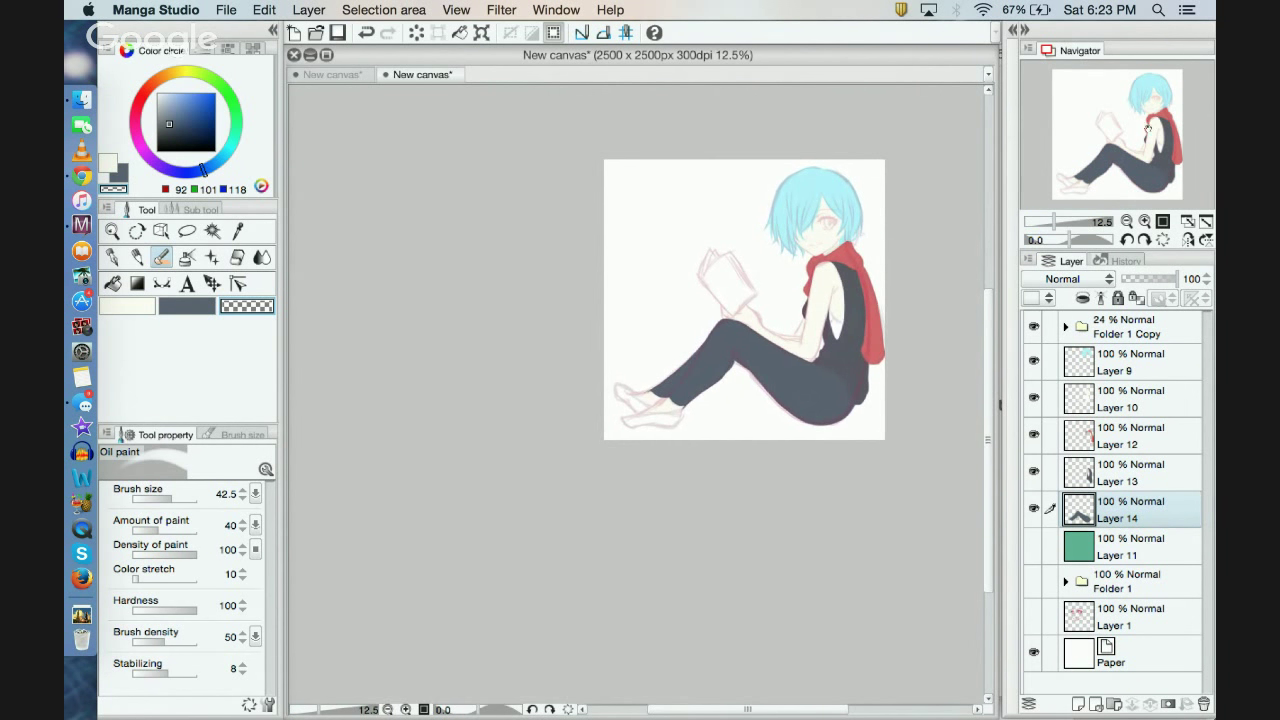
# Step: Toggle Layers 13 and 12 off and on to check their contents, and make Layer 12 the active layer
pyautogui.click(406, 709)
pyautogui.click(406, 709)
pyautogui.click(406, 709)
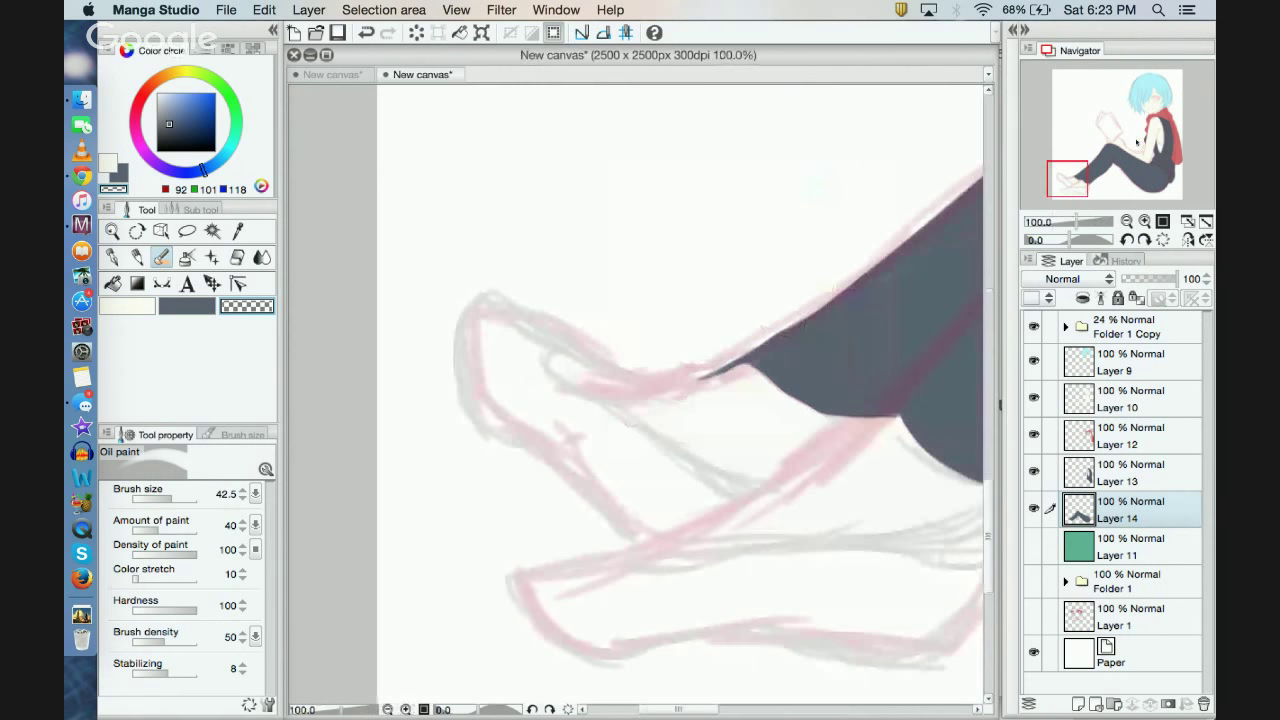
pyautogui.moveTo(1078, 185); pyautogui.dragTo(1083, 193)
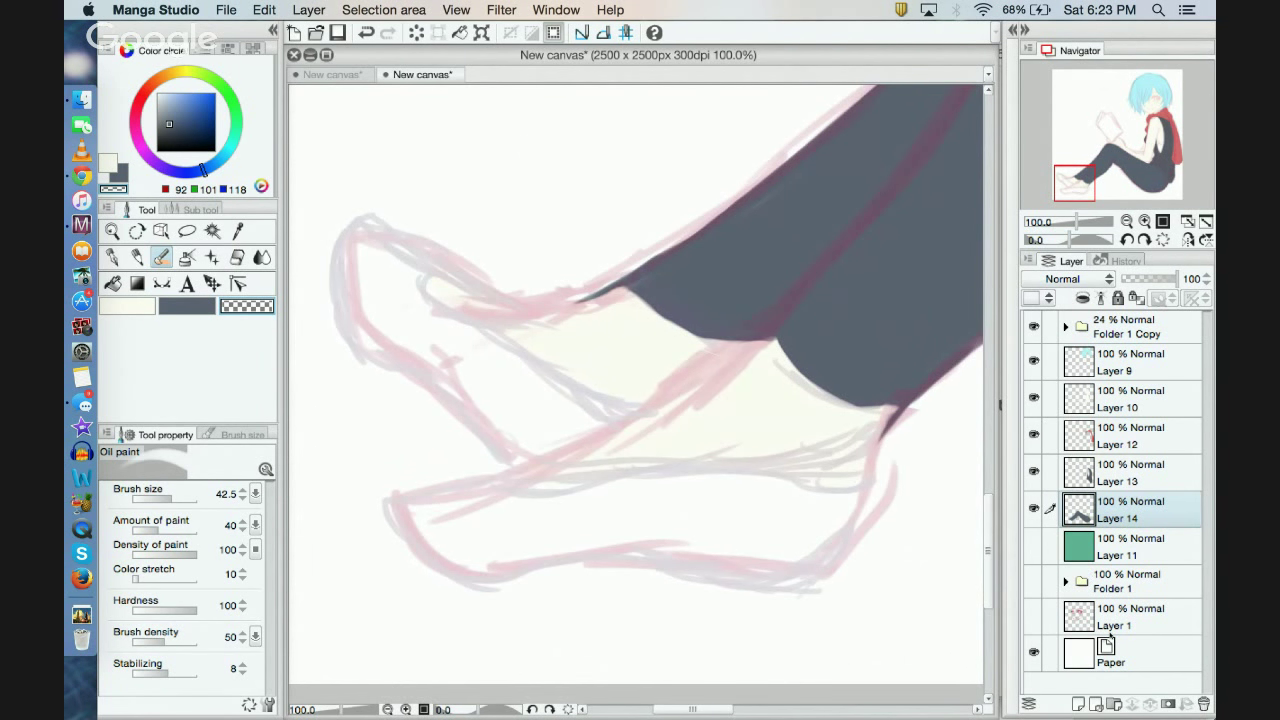
pyautogui.click(1034, 471)
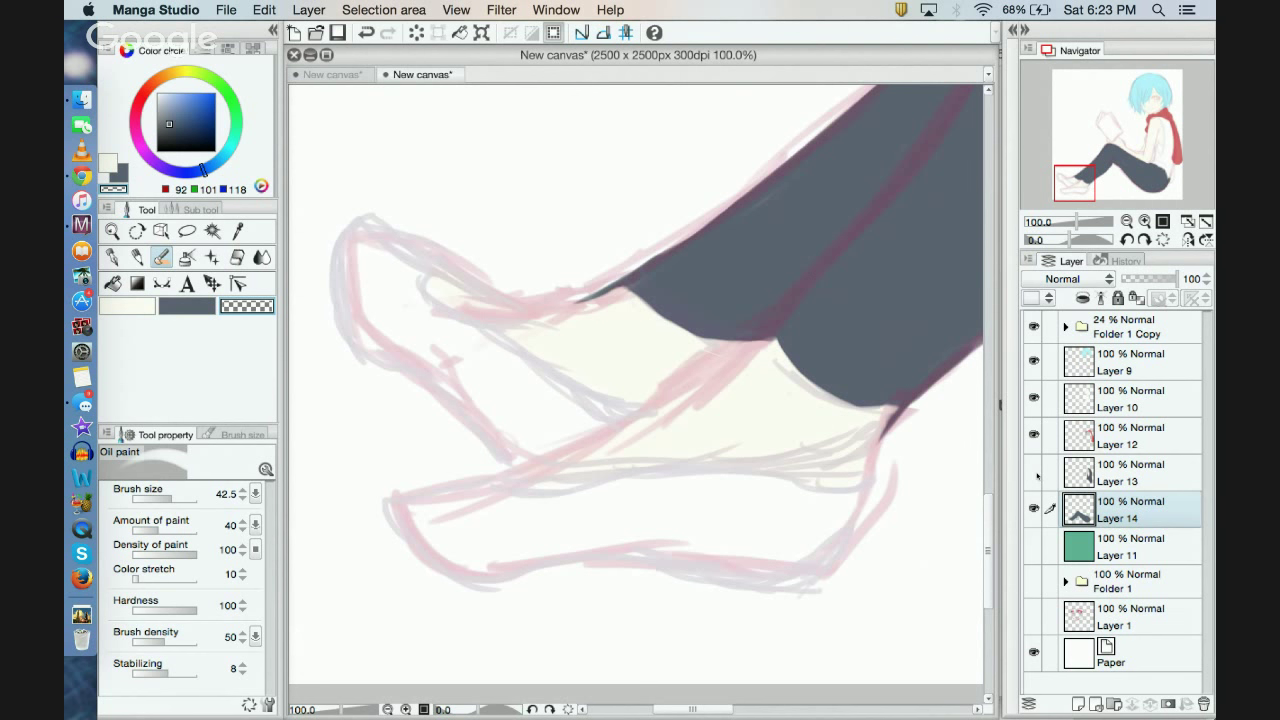
pyautogui.click(1034, 471)
pyautogui.click(1035, 436)
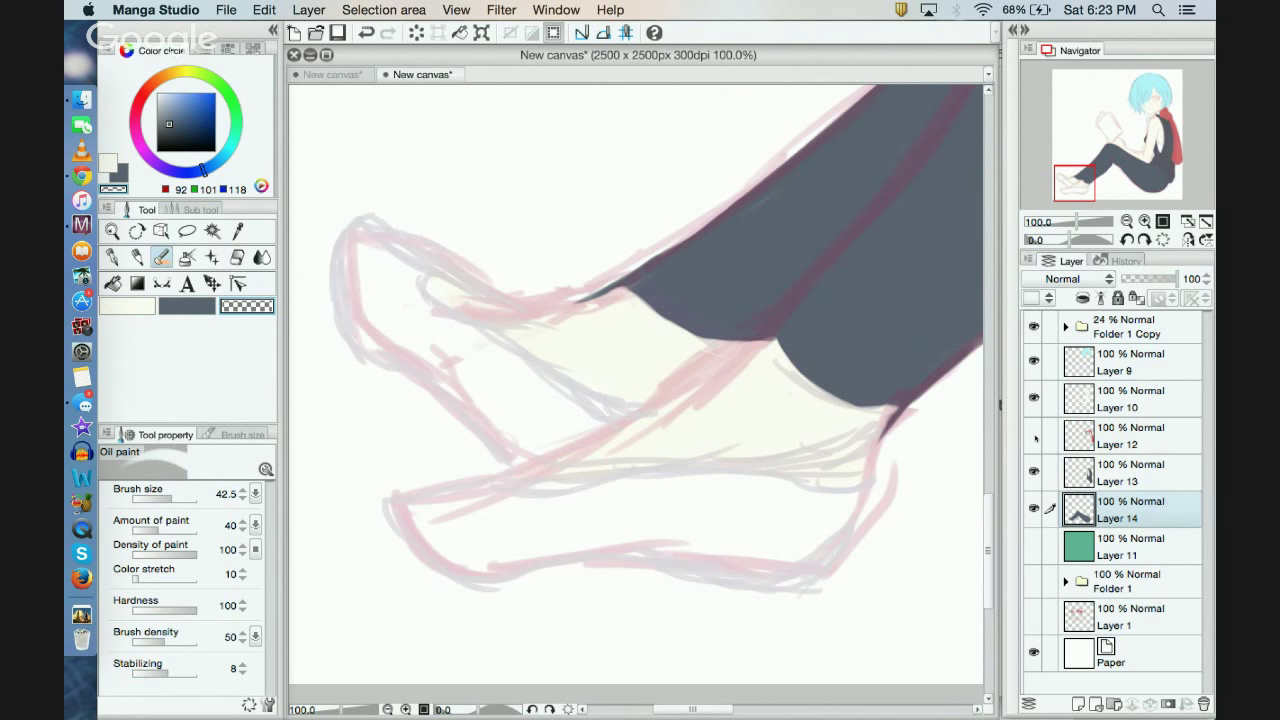
pyautogui.click(1036, 437)
pyautogui.click(1093, 437)
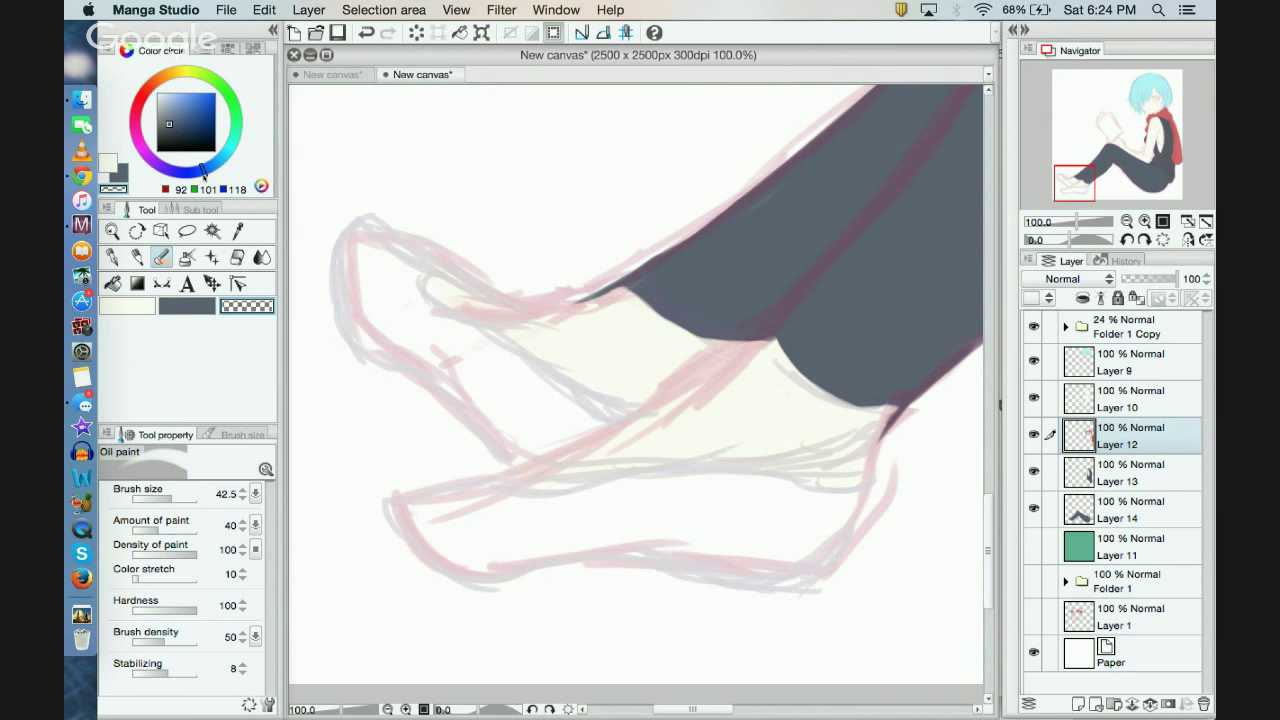
# Step: Set the drawing colour to pale lilac (RGB 220, 193, 224) and show the green background on Layer 11
pyautogui.click(144, 154)
pyautogui.click(165, 100)
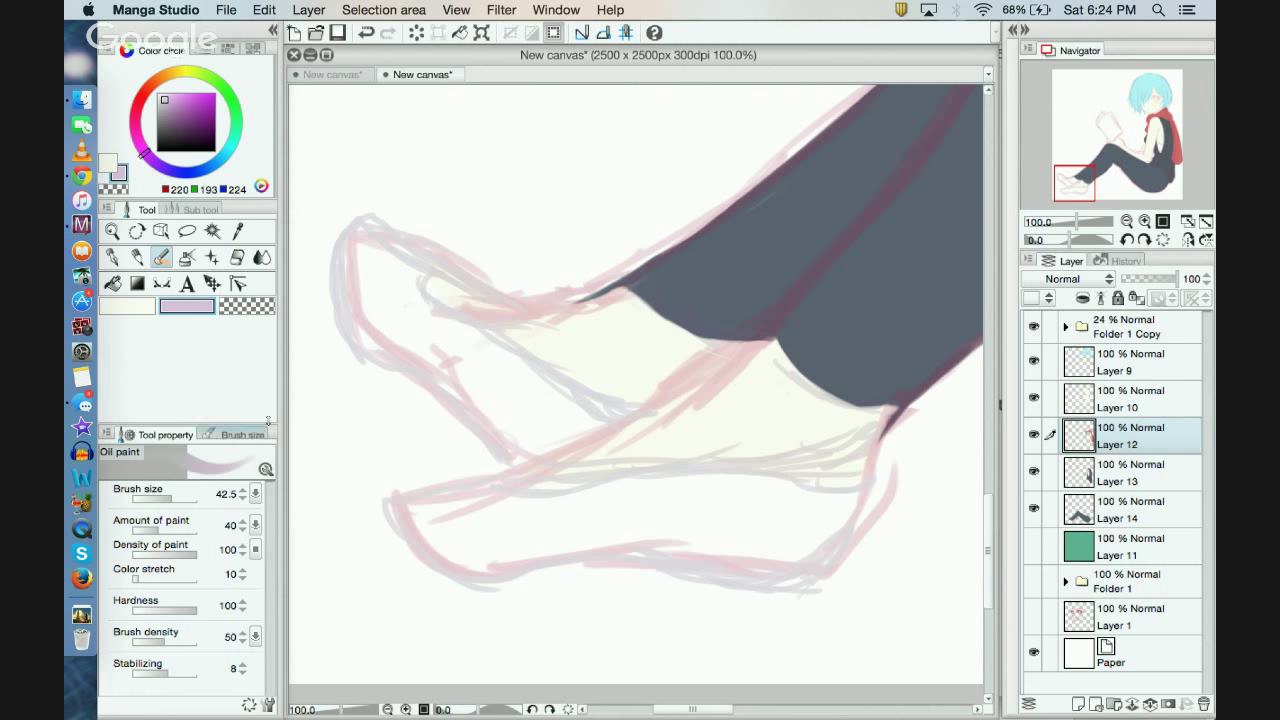
pyautogui.click(1034, 545)
# Step: Paint the far foot's shoe in flat pale lilac on Layer 12, following the sketch outline from toe to sole
pyautogui.moveTo(386, 262)
pyautogui.mouseDown()
pyautogui.moveTo(427, 346)
pyautogui.moveTo(485, 390)
pyautogui.mouseUp()
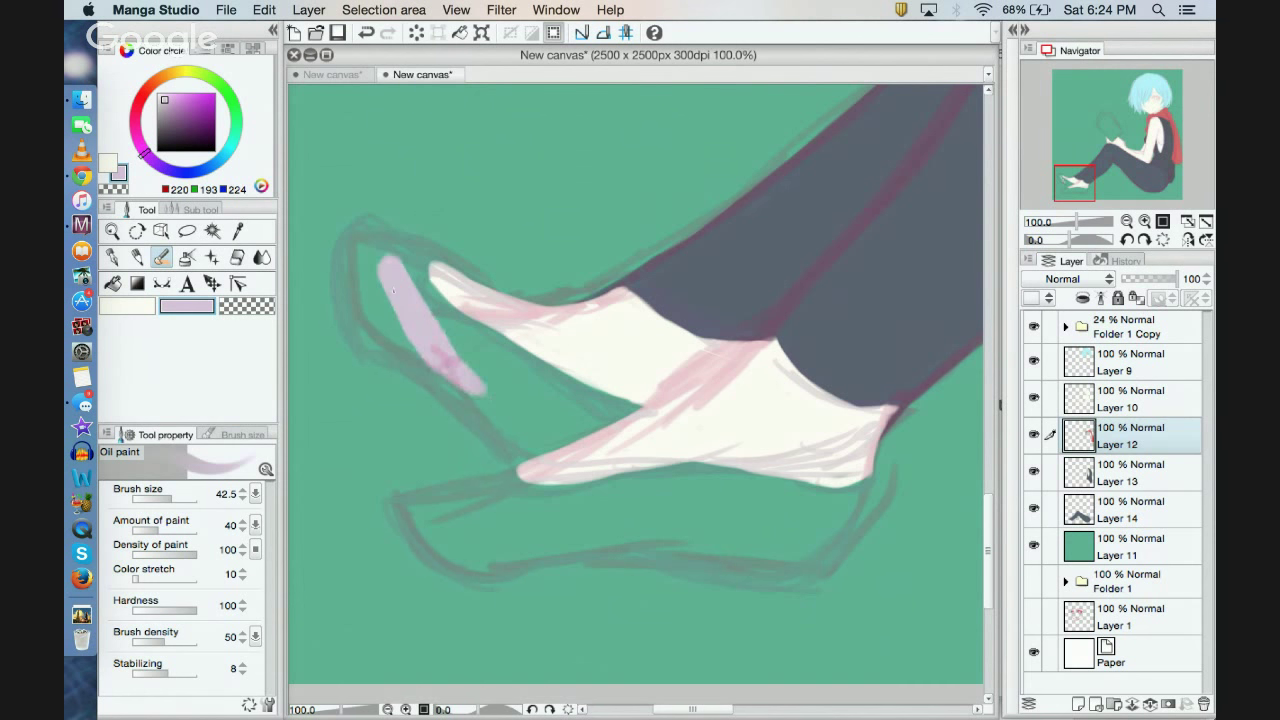
pyautogui.moveTo(393, 290)
pyautogui.mouseDown()
pyautogui.moveTo(510, 402)
pyautogui.moveTo(428, 311)
pyautogui.moveTo(567, 408)
pyautogui.moveTo(629, 402)
pyautogui.moveTo(641, 425)
pyautogui.moveTo(586, 426)
pyautogui.moveTo(445, 350)
pyautogui.moveTo(528, 450)
pyautogui.moveTo(497, 412)
pyautogui.moveTo(508, 411)
pyautogui.moveTo(483, 396)
pyautogui.moveTo(525, 460)
pyautogui.moveTo(423, 347)
pyautogui.moveTo(453, 377)
pyautogui.moveTo(384, 337)
pyautogui.moveTo(520, 455)
pyautogui.mouseUp()
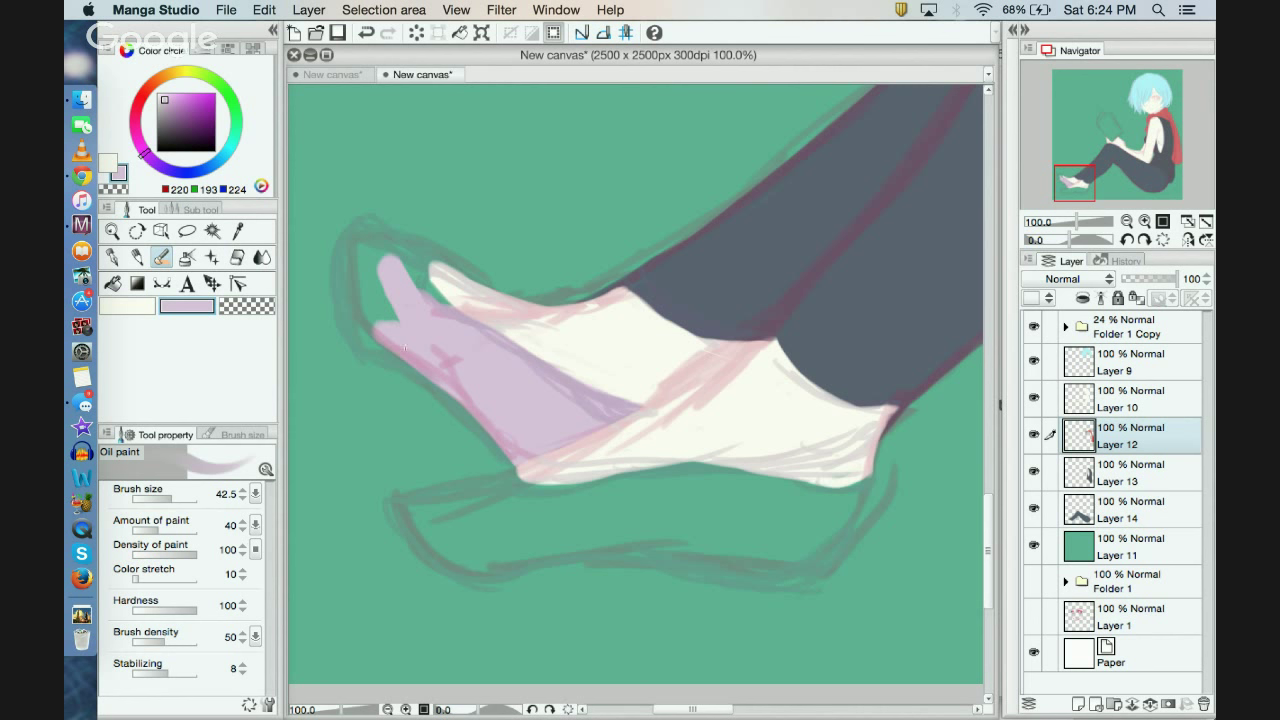
pyautogui.moveTo(405, 347)
pyautogui.mouseDown()
pyautogui.moveTo(357, 318)
pyautogui.moveTo(349, 262)
pyautogui.moveTo(364, 340)
pyautogui.moveTo(358, 325)
pyautogui.moveTo(348, 266)
pyautogui.moveTo(363, 238)
pyautogui.moveTo(472, 292)
pyautogui.moveTo(411, 243)
pyautogui.moveTo(425, 258)
pyautogui.moveTo(366, 232)
pyautogui.moveTo(345, 299)
pyautogui.moveTo(342, 253)
pyautogui.moveTo(354, 320)
pyautogui.moveTo(351, 267)
pyautogui.moveTo(390, 315)
pyautogui.moveTo(410, 318)
pyautogui.moveTo(410, 262)
pyautogui.mouseUp()
pyautogui.moveTo(372, 350); pyautogui.dragTo(420, 375)
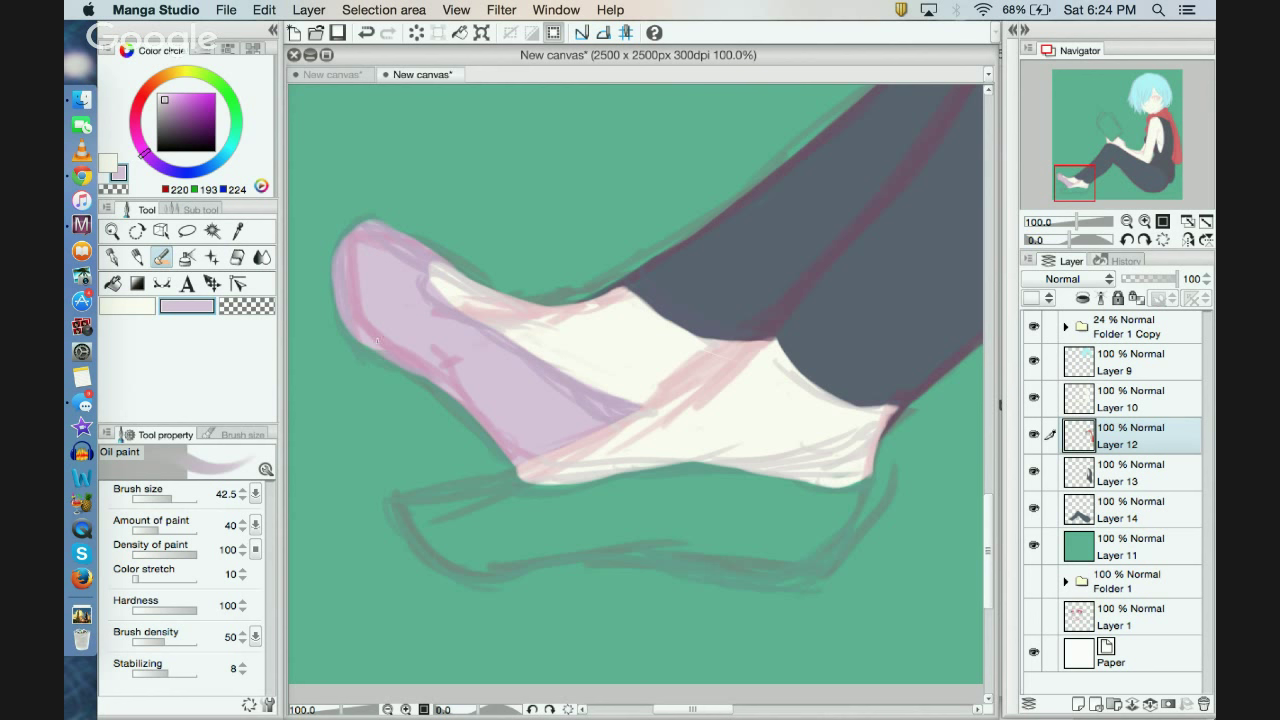
pyautogui.moveTo(486, 430); pyautogui.dragTo(515, 468)
# Step: Block in lilac beneath the near foot and trace the near shoe's outline from toe around the sole to heel
pyautogui.moveTo(468, 410)
pyautogui.mouseDown()
pyautogui.moveTo(528, 471)
pyautogui.moveTo(573, 500)
pyautogui.moveTo(600, 481)
pyautogui.moveTo(554, 495)
pyautogui.moveTo(639, 530)
pyautogui.moveTo(585, 483)
pyautogui.moveTo(740, 534)
pyautogui.moveTo(634, 476)
pyautogui.moveTo(646, 470)
pyautogui.moveTo(780, 526)
pyautogui.moveTo(714, 462)
pyautogui.mouseUp()
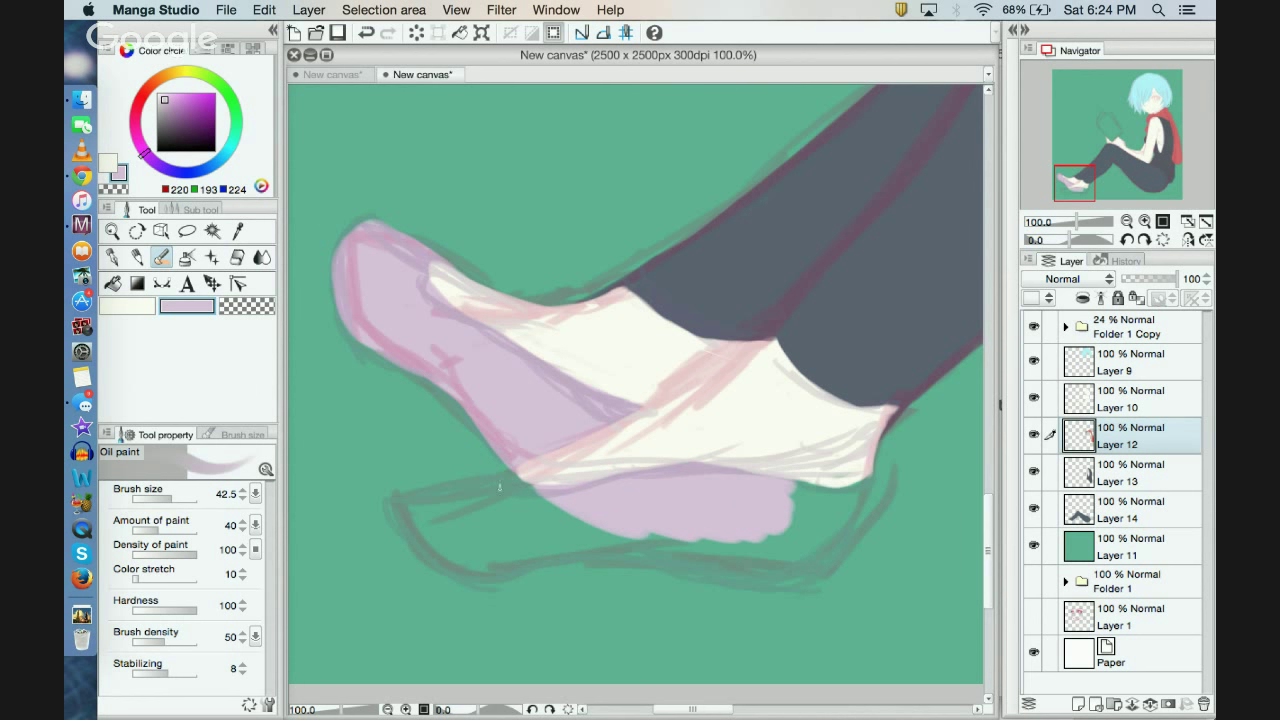
pyautogui.moveTo(410, 507)
pyautogui.mouseDown()
pyautogui.moveTo(378, 500)
pyautogui.moveTo(528, 476)
pyautogui.mouseUp()
pyautogui.moveTo(427, 491)
pyautogui.mouseDown()
pyautogui.moveTo(368, 498)
pyautogui.moveTo(489, 476)
pyautogui.mouseUp()
pyautogui.moveTo(379, 507)
pyautogui.mouseDown()
pyautogui.moveTo(409, 561)
pyautogui.moveTo(402, 548)
pyautogui.moveTo(457, 582)
pyautogui.moveTo(429, 565)
pyautogui.moveTo(519, 573)
pyautogui.moveTo(592, 540)
pyautogui.moveTo(549, 566)
pyautogui.moveTo(812, 594)
pyautogui.moveTo(851, 542)
pyautogui.moveTo(824, 582)
pyautogui.moveTo(855, 463)
pyautogui.moveTo(812, 600)
pyautogui.mouseUp()
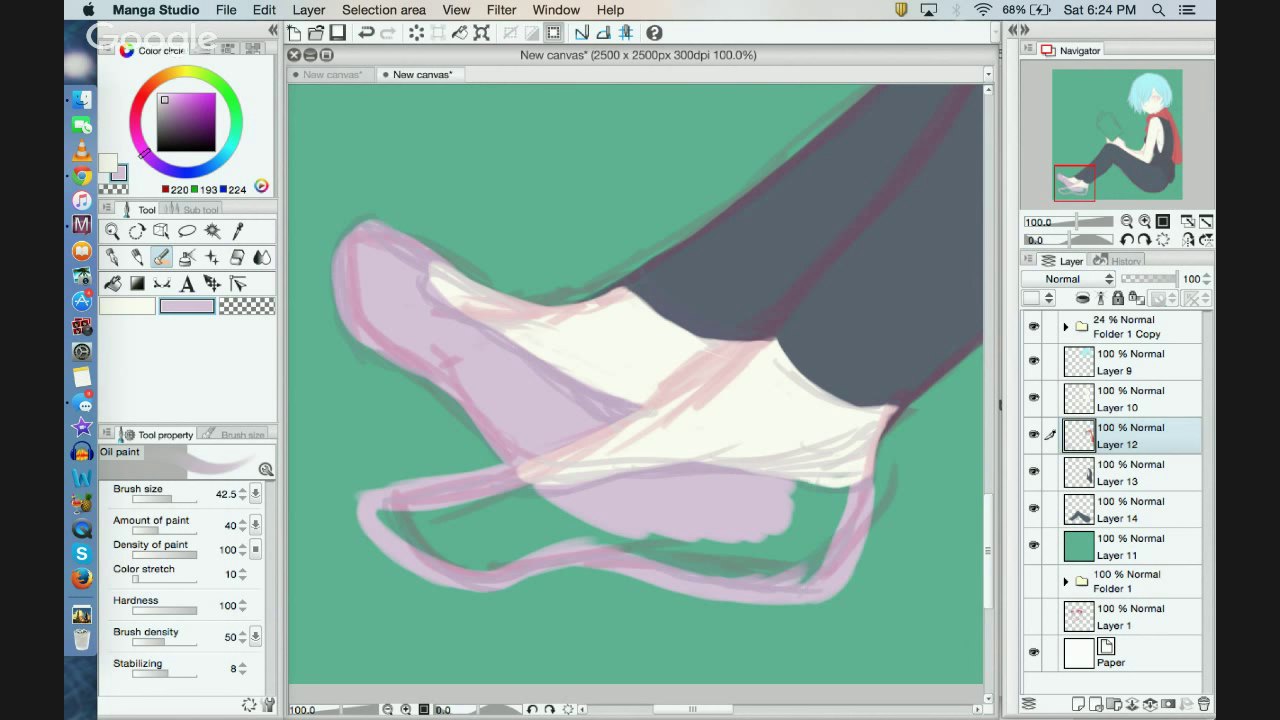
# Step: Fill the near shoe's interior with pale lilac and extend its toe
pyautogui.click(389, 709)
pyautogui.moveTo(478, 709); pyautogui.dragTo(458, 709)
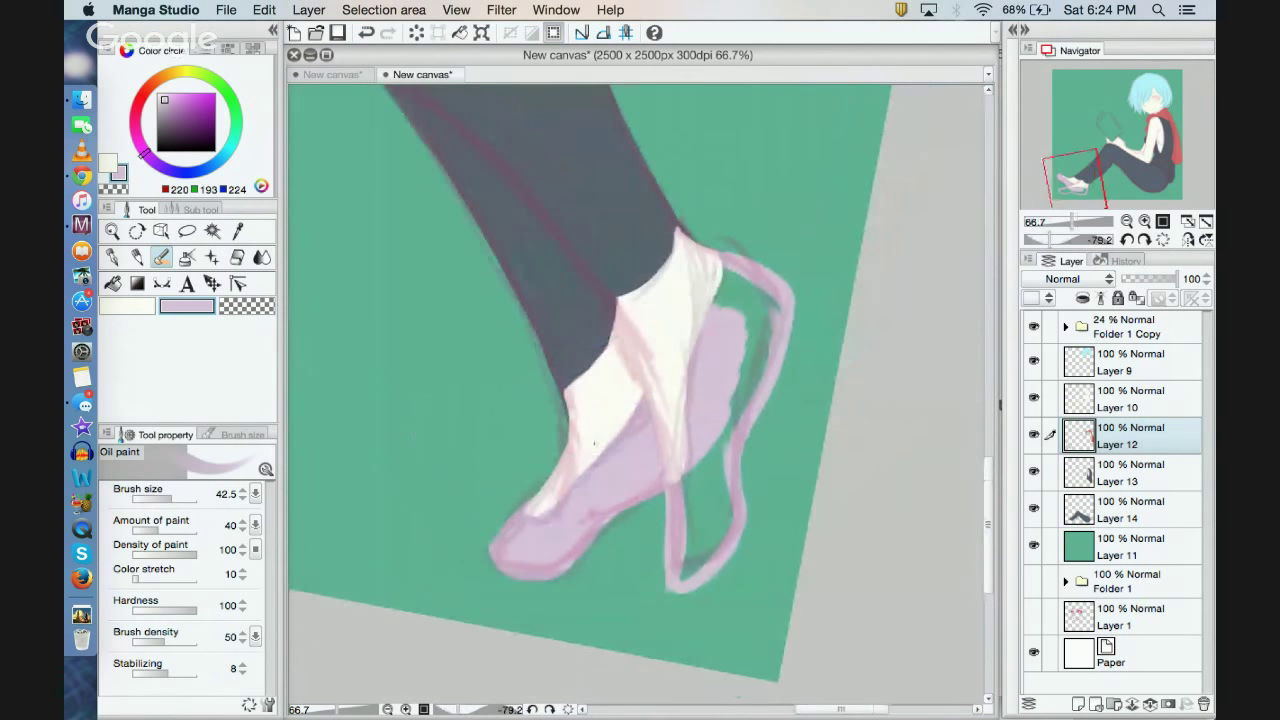
pyautogui.moveTo(666, 524)
pyautogui.mouseDown()
pyautogui.moveTo(662, 606)
pyautogui.moveTo(686, 612)
pyautogui.moveTo(736, 556)
pyautogui.moveTo(732, 530)
pyautogui.moveTo(682, 594)
pyautogui.moveTo(708, 546)
pyautogui.moveTo(720, 458)
pyautogui.moveTo(684, 578)
pyautogui.moveTo(732, 511)
pyautogui.moveTo(746, 356)
pyautogui.mouseUp()
pyautogui.moveTo(750, 379)
pyautogui.mouseDown()
pyautogui.moveTo(760, 303)
pyautogui.moveTo(733, 319)
pyautogui.moveTo(721, 274)
pyautogui.mouseUp()
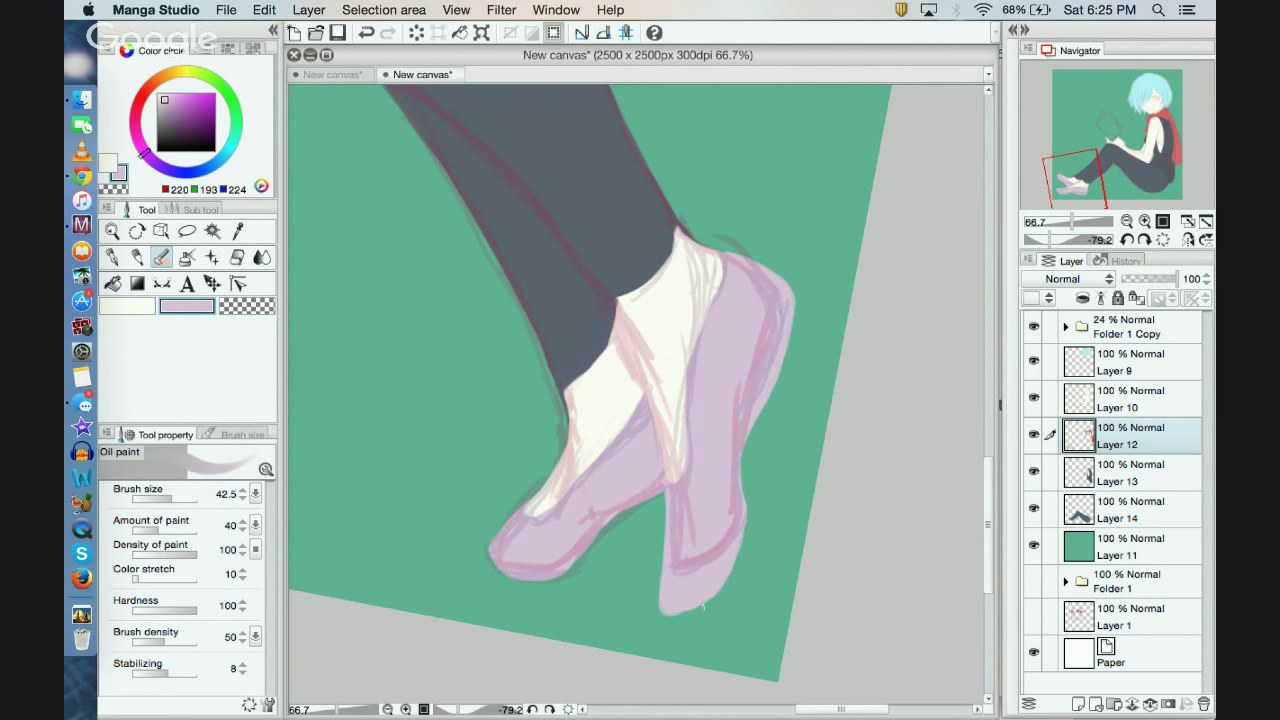
# Step: Trim the near shoe's outer heel and sole edge with transparent colour and repaint the arch edge in pale lilac
pyautogui.press('c')
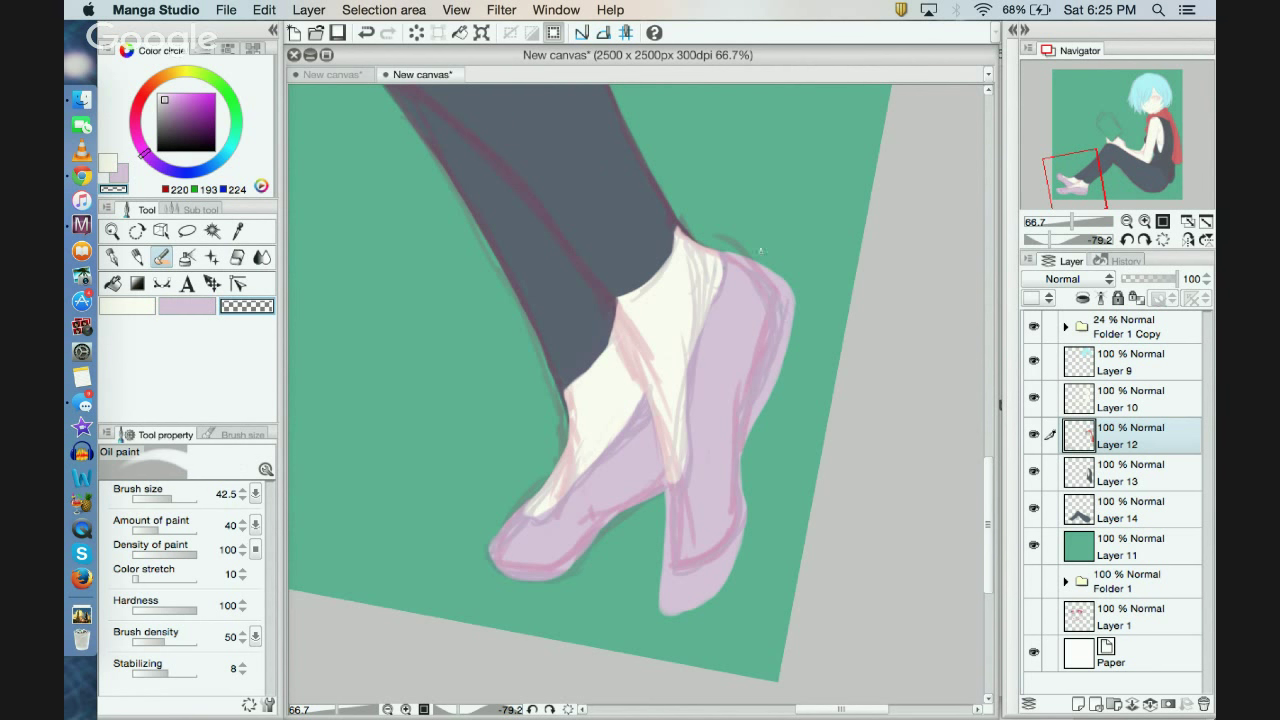
pyautogui.moveTo(764, 265)
pyautogui.mouseDown()
pyautogui.moveTo(806, 323)
pyautogui.moveTo(764, 259)
pyautogui.moveTo(779, 275)
pyautogui.moveTo(793, 369)
pyautogui.moveTo(791, 310)
pyautogui.moveTo(755, 462)
pyautogui.moveTo(752, 429)
pyautogui.moveTo(784, 326)
pyautogui.mouseUp()
pyautogui.moveTo(747, 478); pyautogui.dragTo(748, 428)
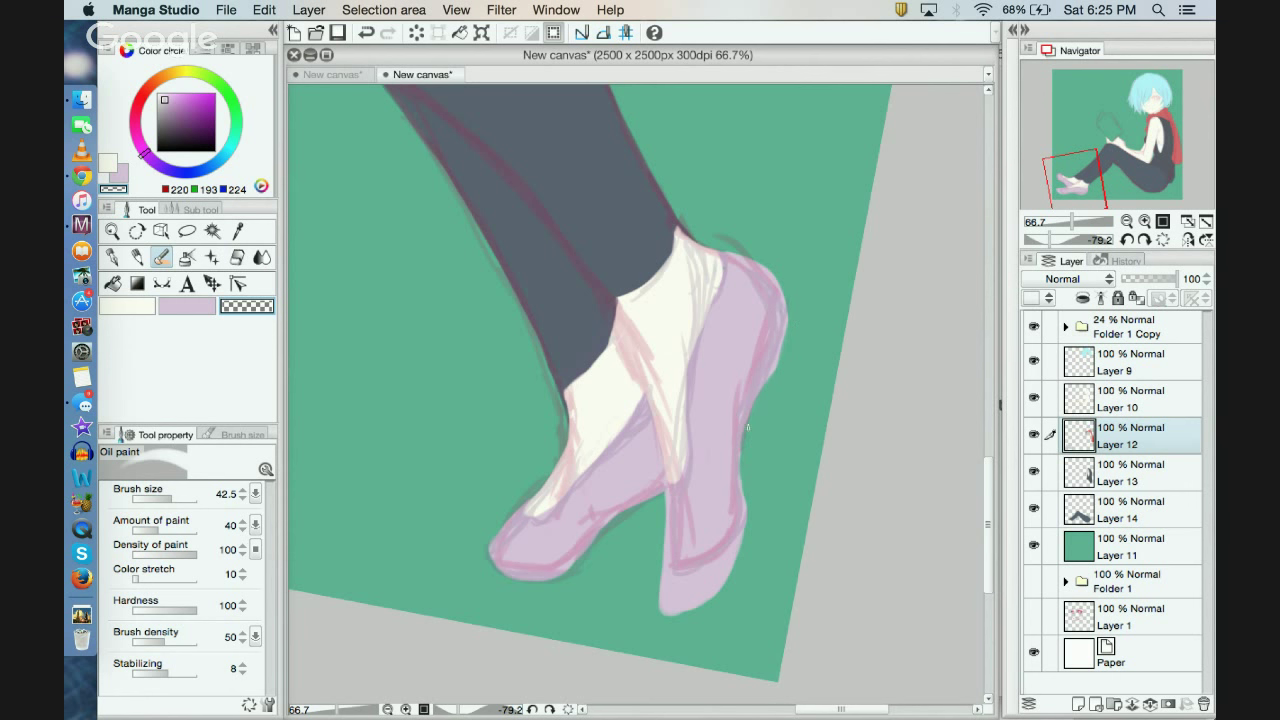
pyautogui.click(187, 305)
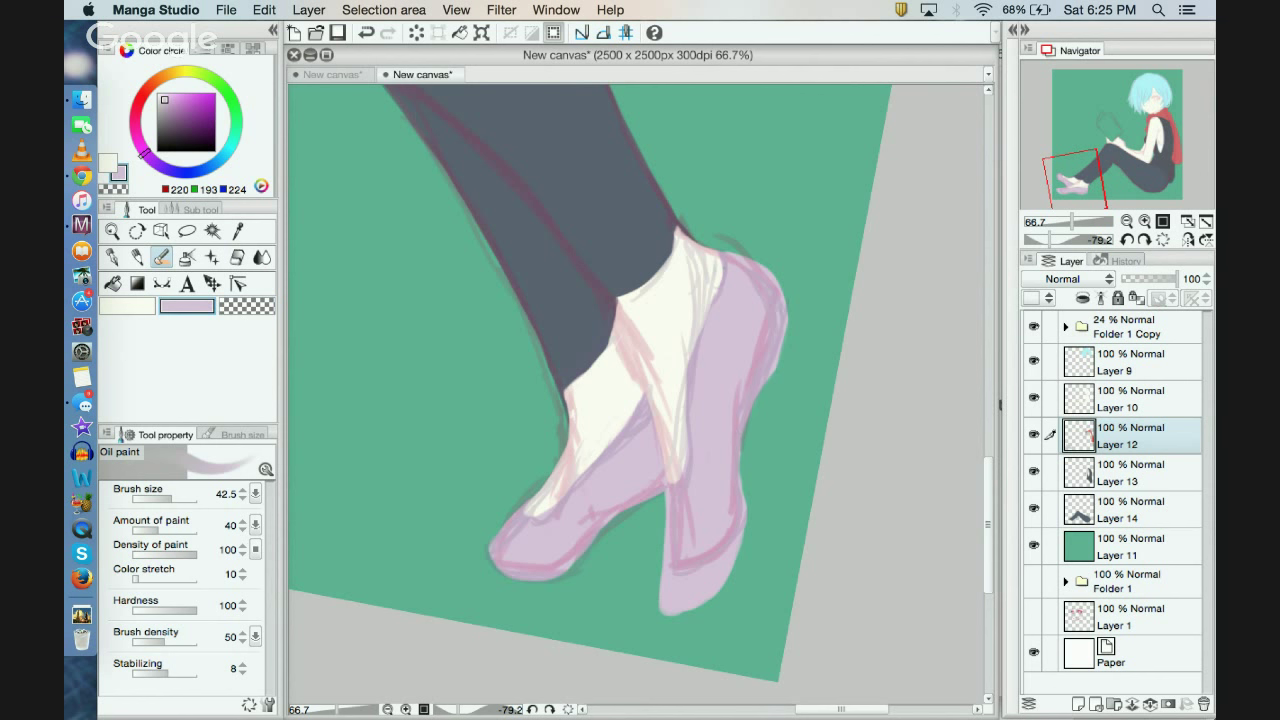
pyautogui.moveTo(742, 486); pyautogui.dragTo(737, 432)
# Step: Reset the canvas rotation and enlarge the far shoe's toe in pale lilac, touching up its sole where the shoes meet
pyautogui.click(567, 709)
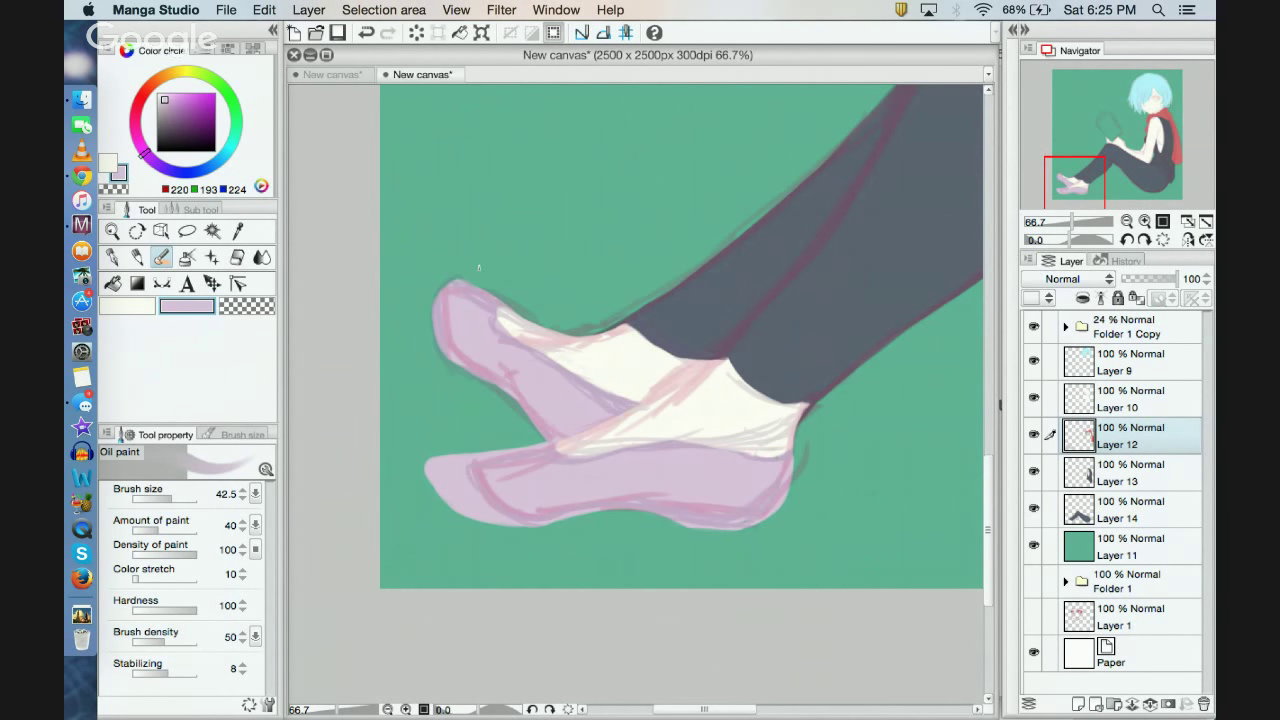
pyautogui.moveTo(445, 352)
pyautogui.mouseDown()
pyautogui.moveTo(517, 394)
pyautogui.moveTo(505, 370)
pyautogui.moveTo(454, 356)
pyautogui.moveTo(435, 320)
pyautogui.moveTo(438, 335)
pyautogui.moveTo(438, 292)
pyautogui.moveTo(435, 314)
pyautogui.moveTo(444, 285)
pyautogui.moveTo(469, 275)
pyautogui.moveTo(446, 280)
pyautogui.moveTo(437, 291)
pyautogui.moveTo(473, 283)
pyautogui.moveTo(505, 302)
pyautogui.mouseUp()
pyautogui.click(366, 32)
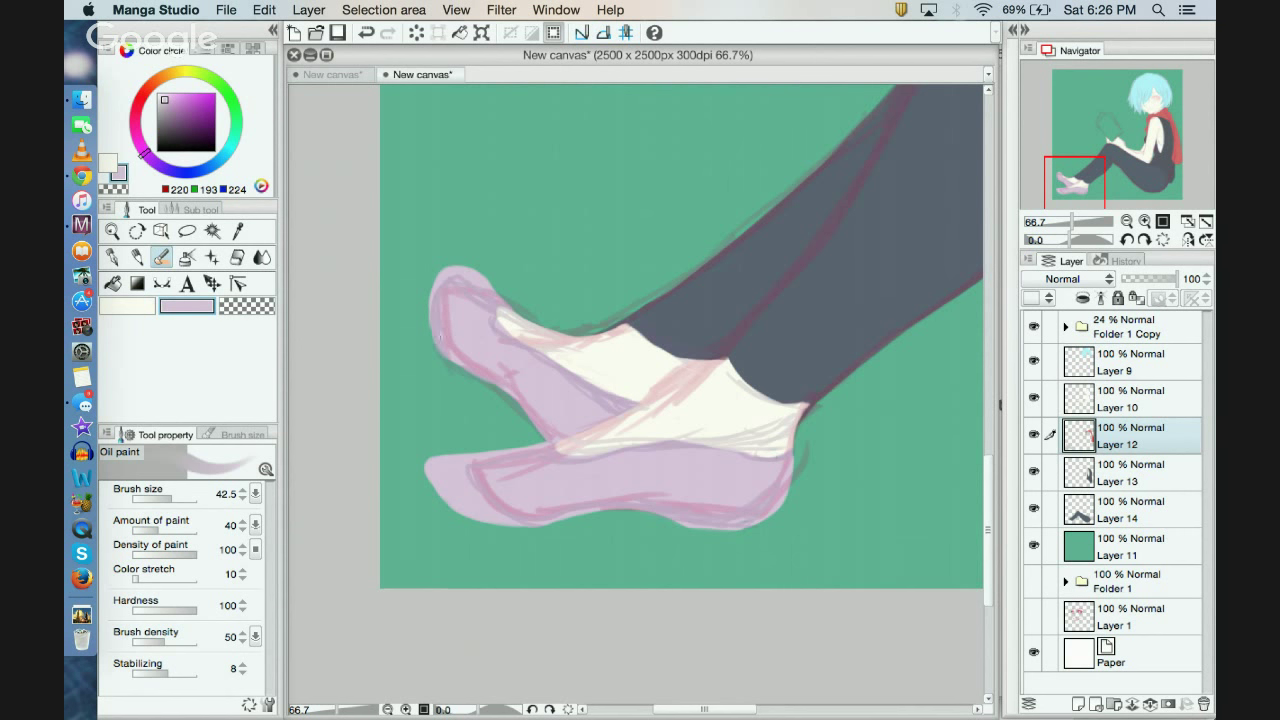
pyautogui.moveTo(539, 427); pyautogui.dragTo(530, 438)
# Step: Hide the sketch in Folder 1 Copy and check the flat colours across the whole figure and around the feet
pyautogui.click(1034, 326)
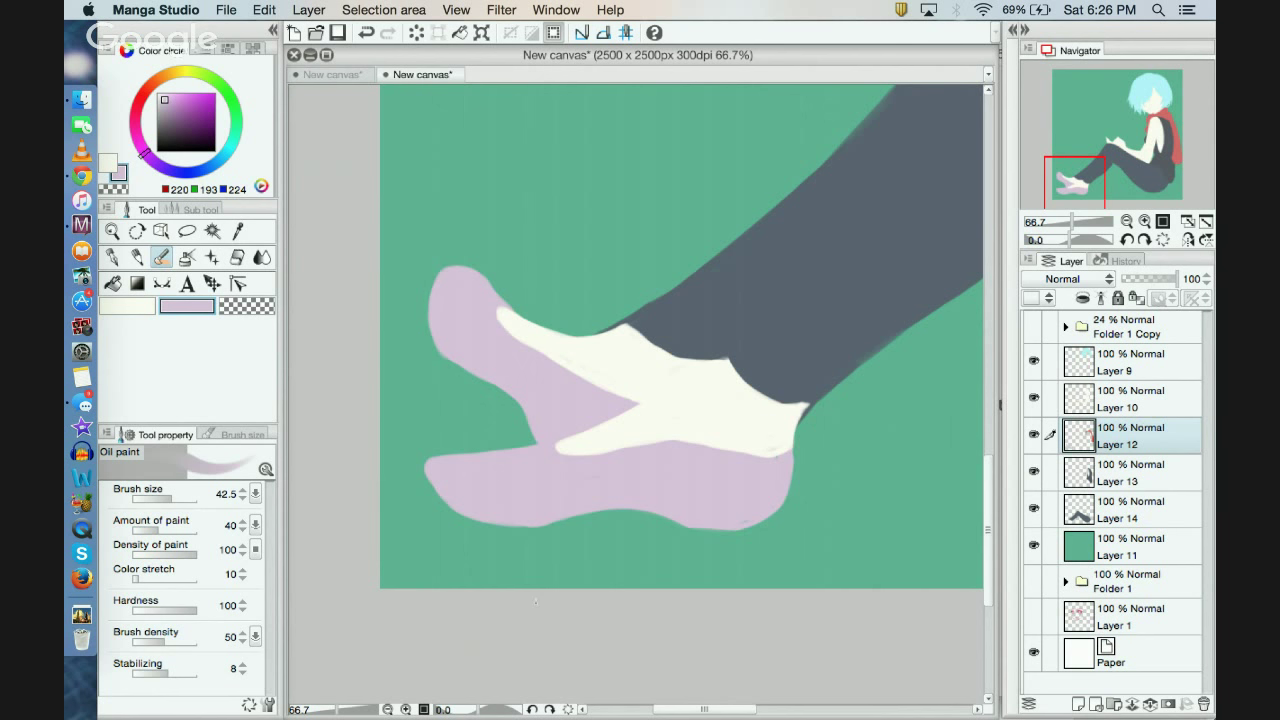
pyautogui.click(388, 708)
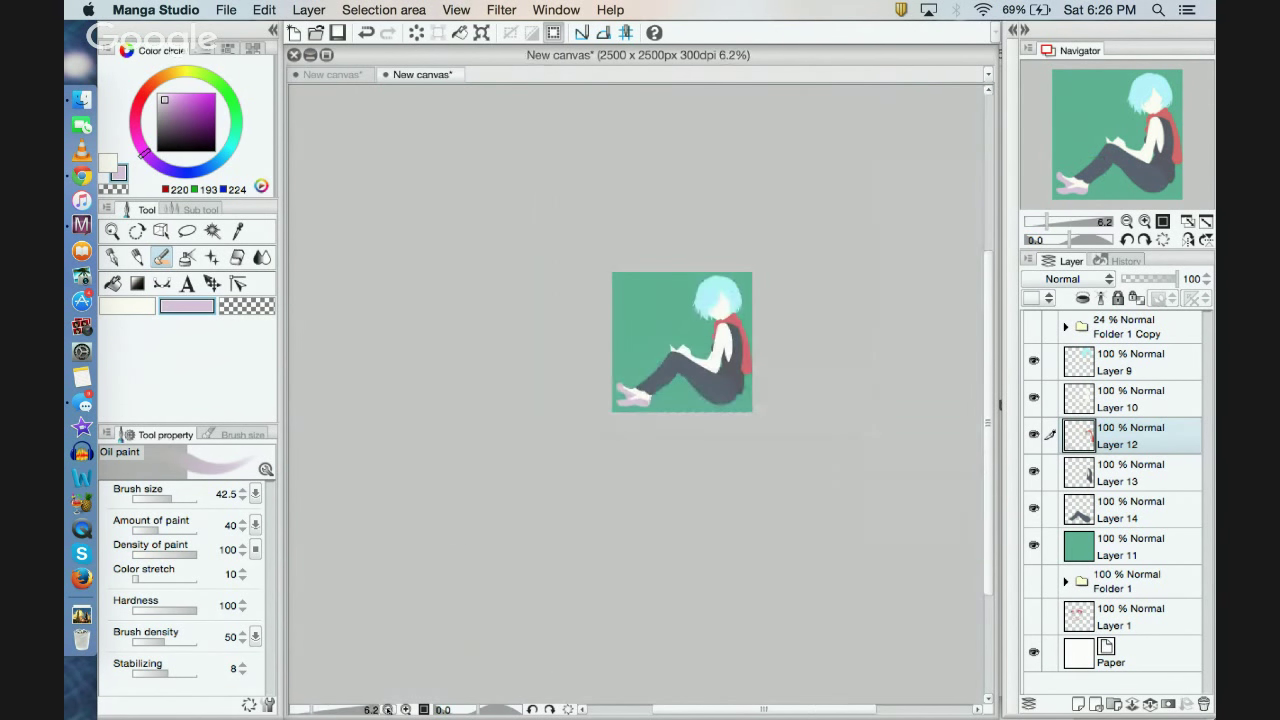
pyautogui.click(406, 709)
pyautogui.click(406, 709)
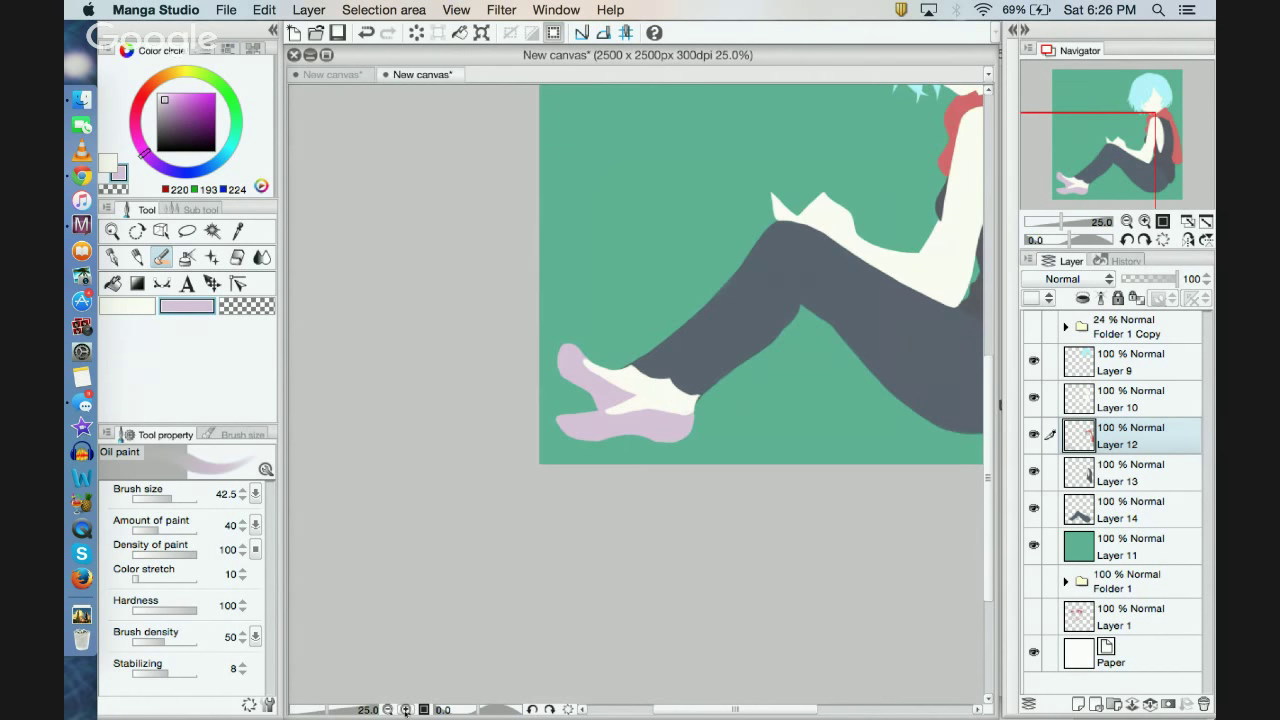
pyautogui.click(406, 709)
pyautogui.click(406, 709)
pyautogui.click(406, 709)
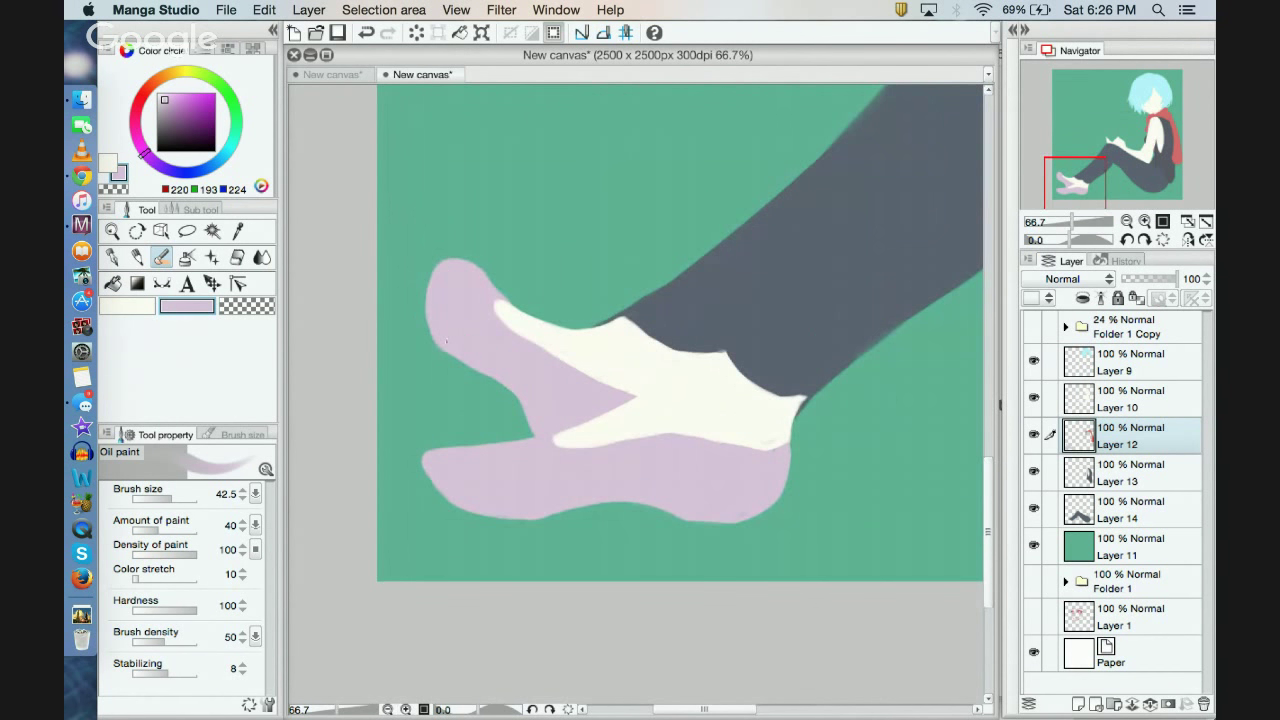
# Step: Widen the far shoe's toe outward in pale lilac and smooth its upper and lower edges with transparent colour
pyautogui.moveTo(430, 338)
pyautogui.mouseDown()
pyautogui.moveTo(434, 263)
pyautogui.moveTo(427, 285)
pyautogui.moveTo(439, 265)
pyautogui.moveTo(476, 268)
pyautogui.moveTo(453, 263)
pyautogui.moveTo(485, 287)
pyautogui.moveTo(448, 265)
pyautogui.mouseUp()
pyautogui.press('c')
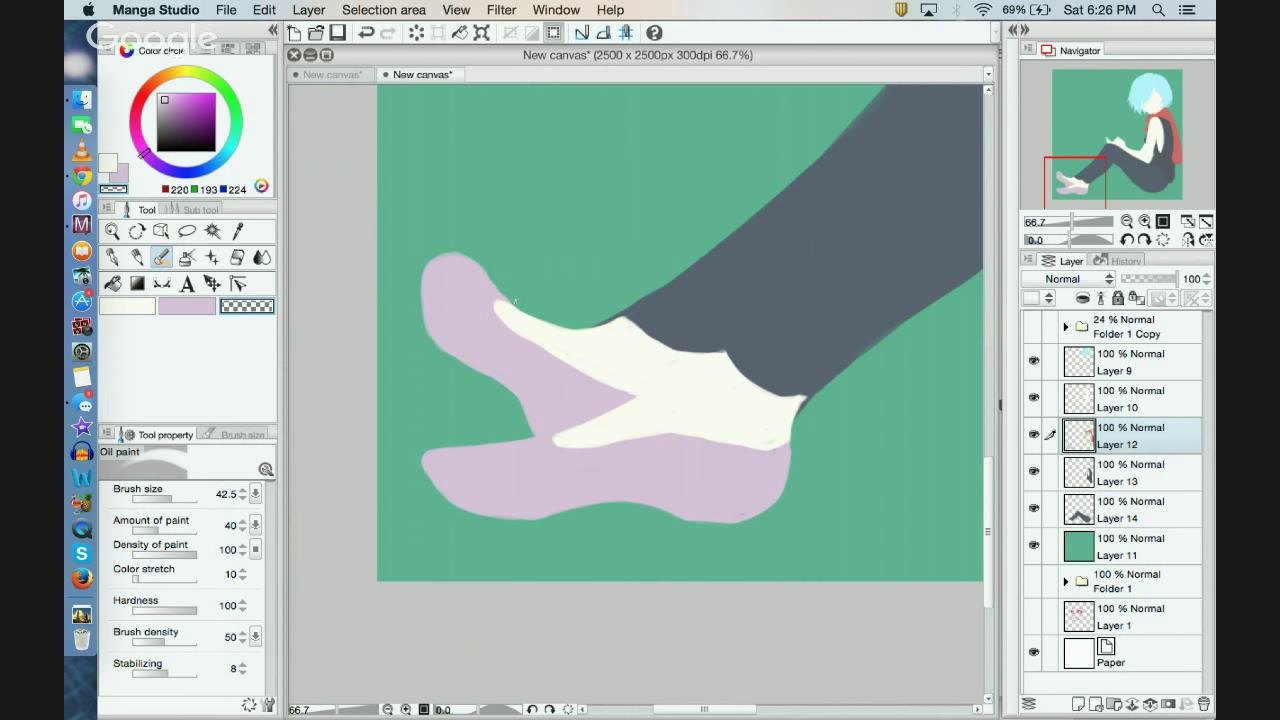
pyautogui.moveTo(502, 297); pyautogui.dragTo(481, 264)
pyautogui.moveTo(423, 322); pyautogui.dragTo(430, 346)
# Step: Round out the underside of the near shoe's heel in pale lilac and trim the far shoe's toe slimmer with transparent colour
pyautogui.click(186, 305)
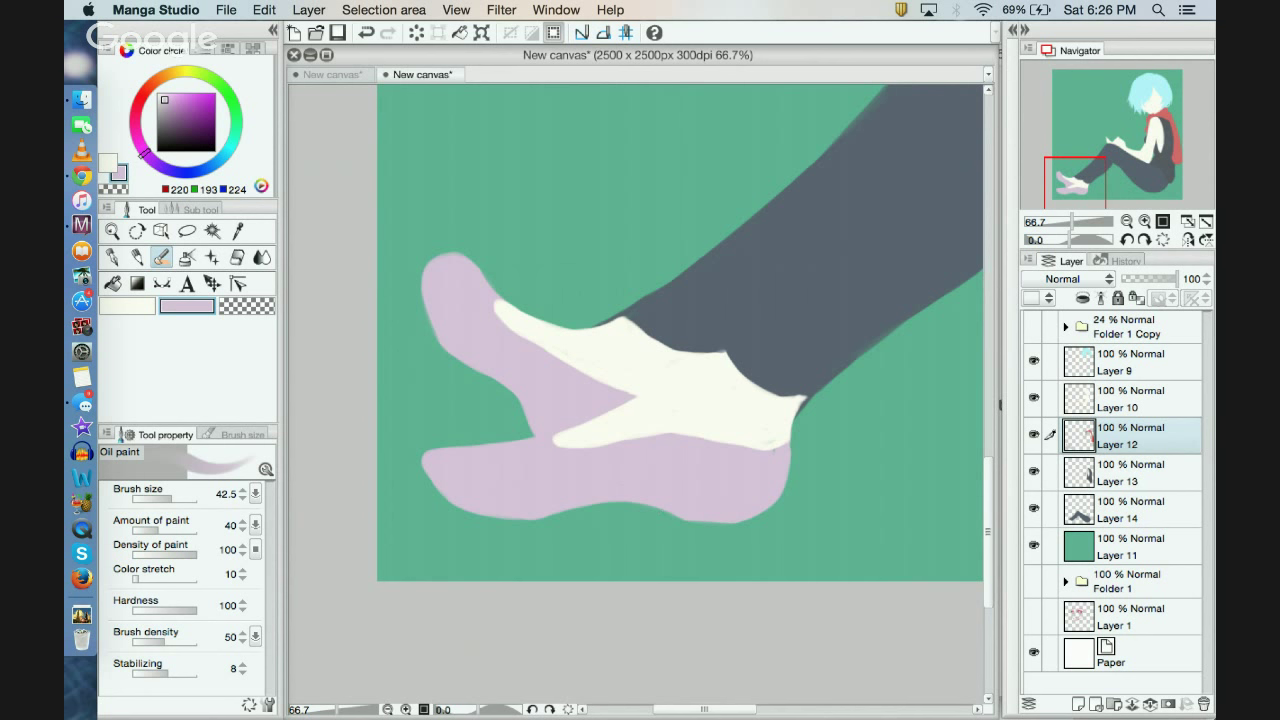
pyautogui.moveTo(668, 516)
pyautogui.mouseDown()
pyautogui.moveTo(746, 523)
pyautogui.moveTo(763, 499)
pyautogui.mouseUp()
pyautogui.click(236, 303)
pyautogui.moveTo(436, 240)
pyautogui.mouseDown()
pyautogui.moveTo(422, 282)
pyautogui.moveTo(422, 293)
pyautogui.moveTo(428, 261)
pyautogui.moveTo(427, 336)
pyautogui.moveTo(422, 279)
pyautogui.moveTo(423, 316)
pyautogui.mouseUp()
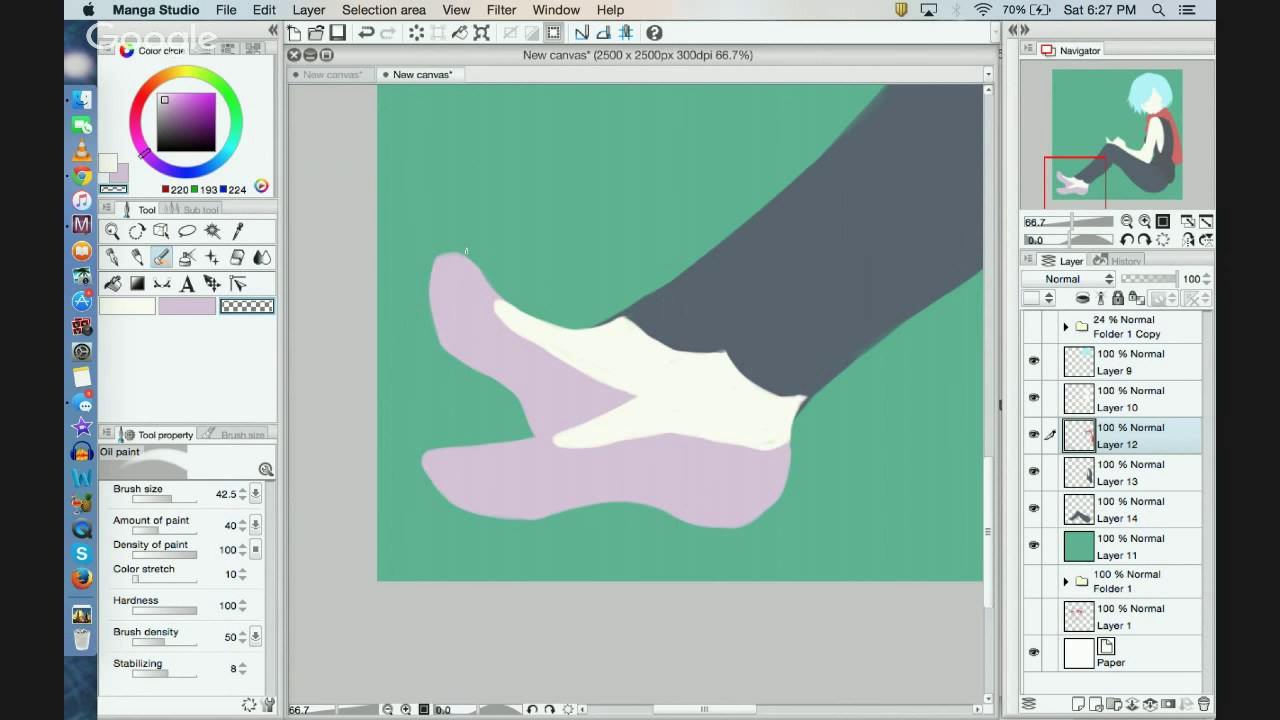
pyautogui.moveTo(446, 250)
pyautogui.mouseDown()
pyautogui.moveTo(429, 276)
pyautogui.moveTo(466, 248)
pyautogui.moveTo(434, 298)
pyautogui.moveTo(441, 356)
pyautogui.mouseUp()
pyautogui.moveTo(434, 258); pyautogui.dragTo(472, 256)
pyautogui.click(366, 32)
pyautogui.moveTo(438, 246)
pyautogui.mouseDown()
pyautogui.moveTo(416, 312)
pyautogui.moveTo(429, 250)
pyautogui.moveTo(423, 333)
pyautogui.moveTo(442, 362)
pyautogui.mouseUp()
pyautogui.click(203, 308)
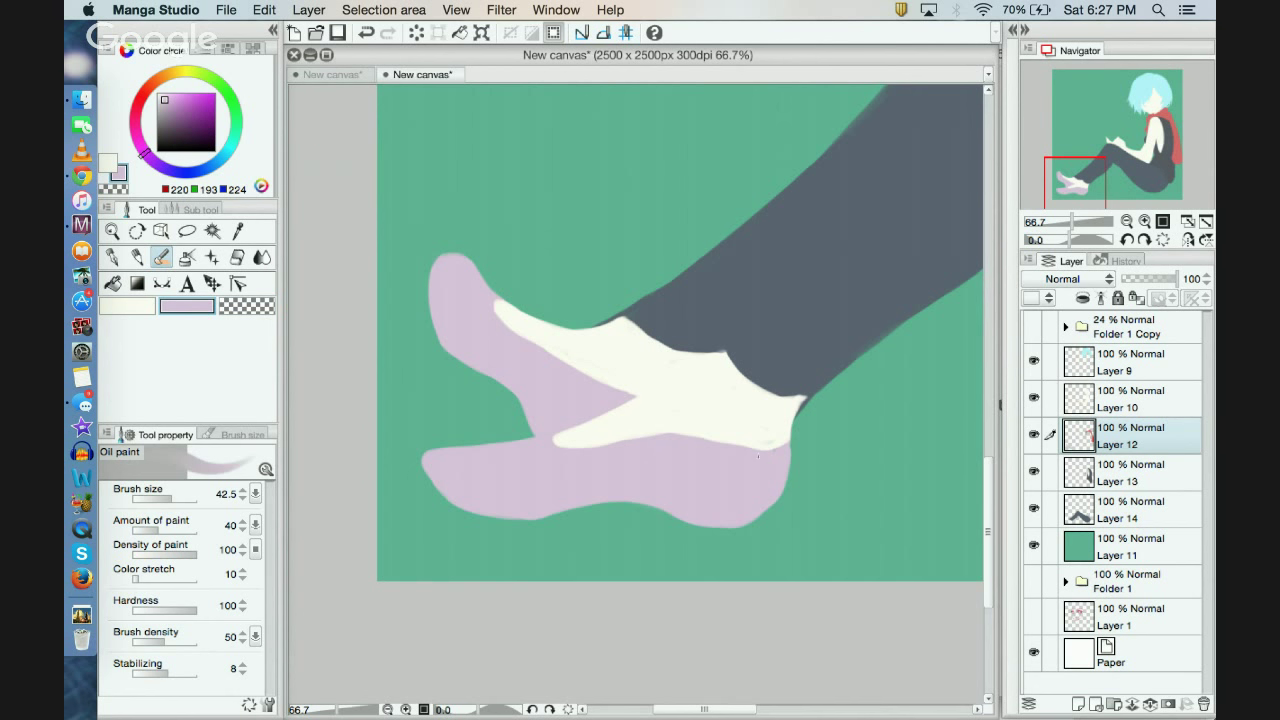
# Step: On Layer 10, sample the foot's off-white (RGB 255, 252, 244) and extend the near foot's bare area down and towards the toe
pyautogui.moveTo(1122, 178); pyautogui.dragTo(1128, 184)
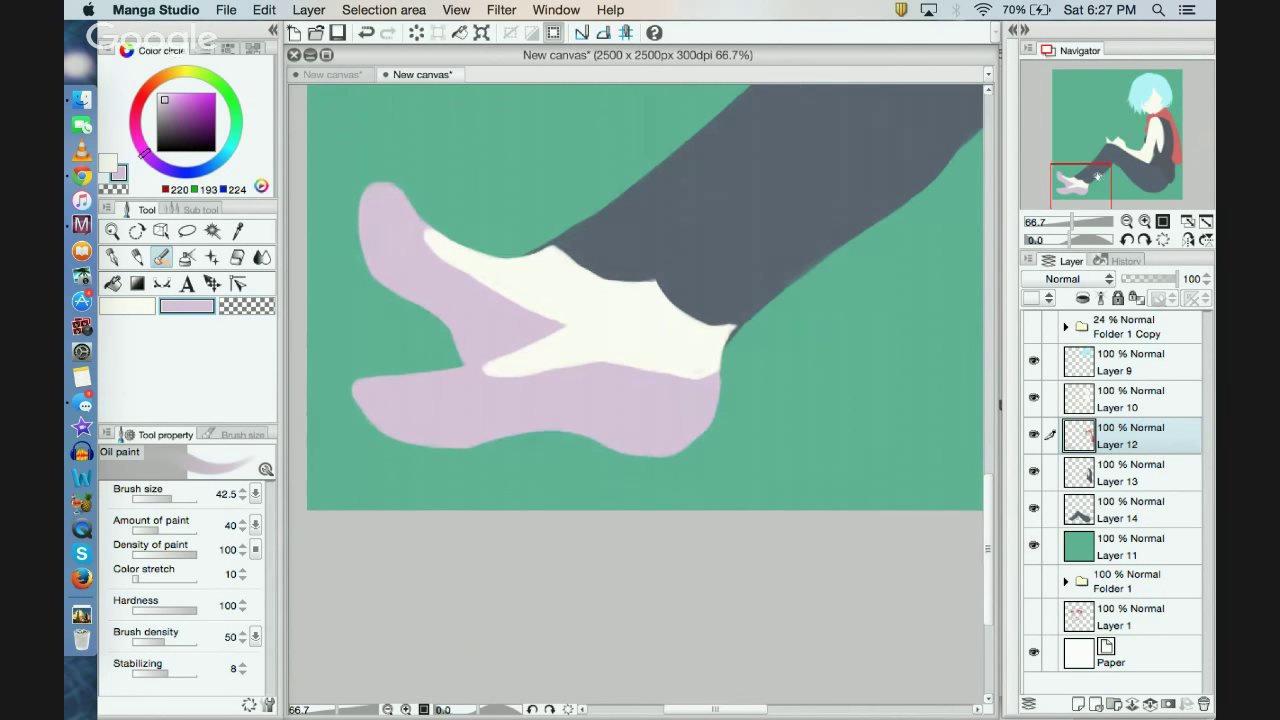
pyautogui.click(1122, 405)
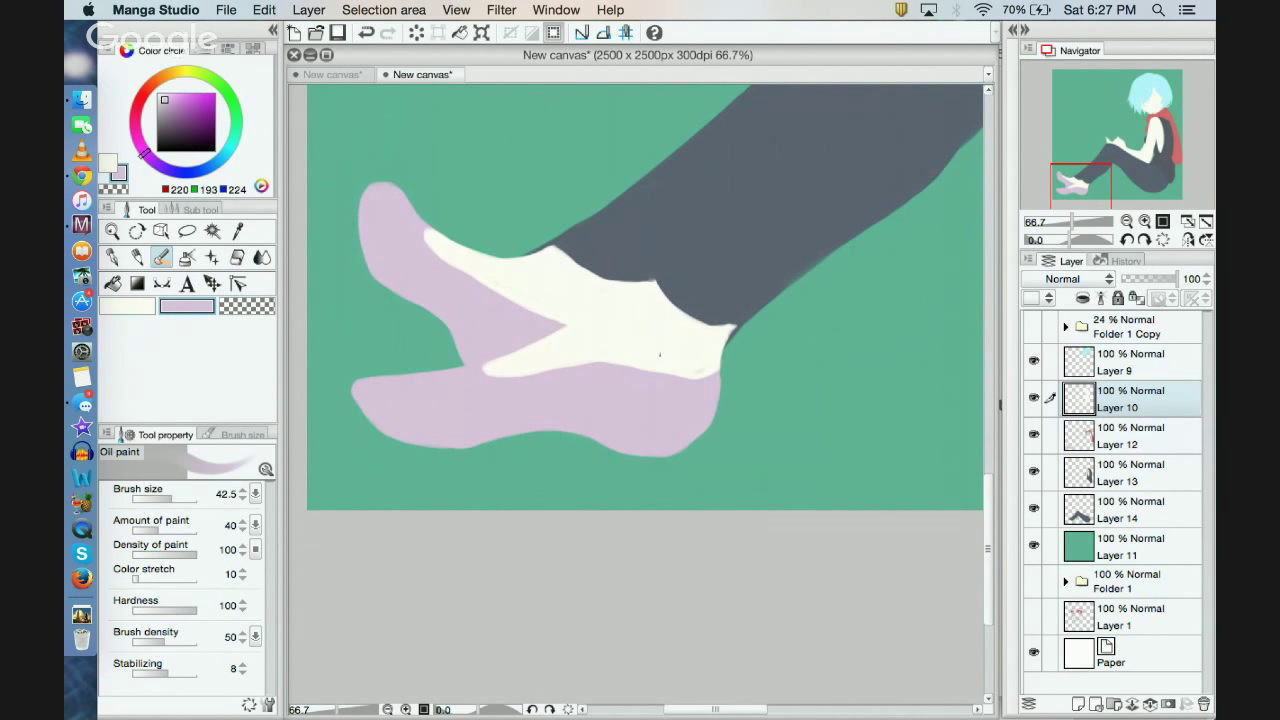
pyautogui.keyDown('alt'); pyautogui.click(630, 349); pyautogui.keyUp('alt')
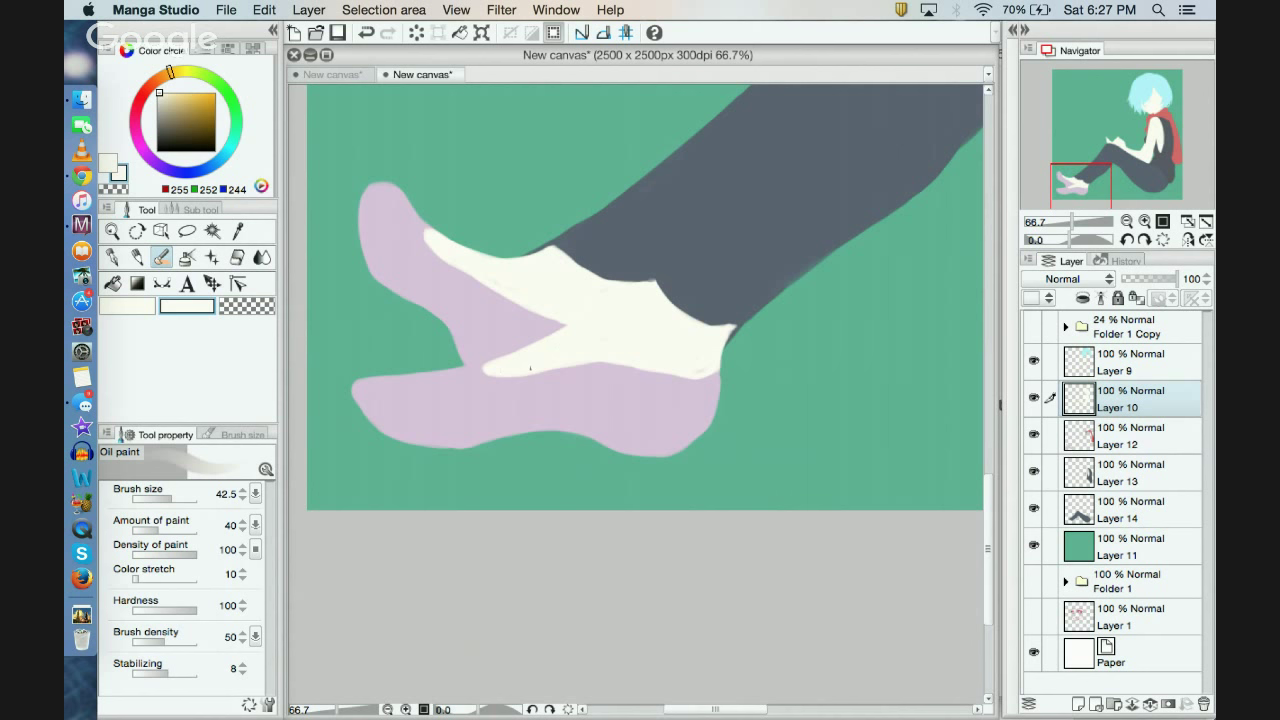
pyautogui.moveTo(530, 368)
pyautogui.mouseDown()
pyautogui.moveTo(599, 353)
pyautogui.moveTo(582, 363)
pyautogui.moveTo(633, 367)
pyautogui.moveTo(443, 378)
pyautogui.moveTo(532, 373)
pyautogui.moveTo(511, 382)
pyautogui.moveTo(626, 355)
pyautogui.moveTo(535, 375)
pyautogui.moveTo(715, 378)
pyautogui.mouseUp()
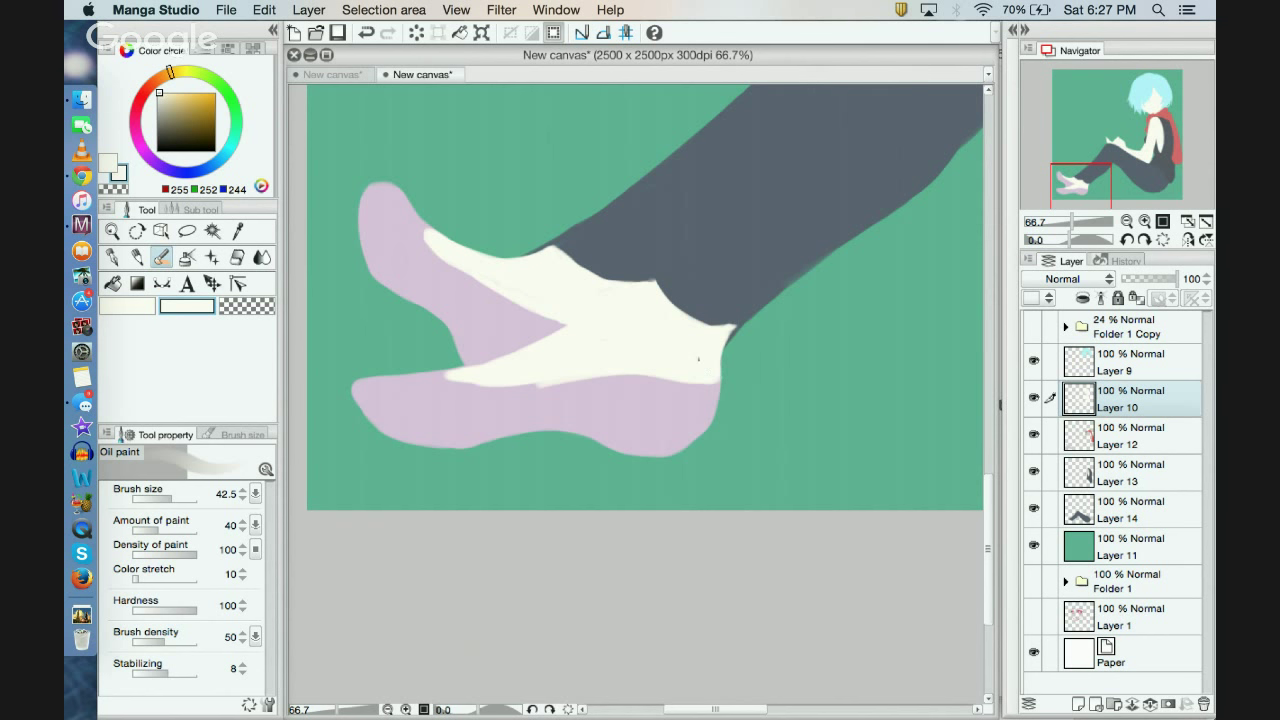
pyautogui.moveTo(440, 372)
pyautogui.mouseDown()
pyautogui.moveTo(500, 386)
pyautogui.moveTo(527, 375)
pyautogui.moveTo(463, 375)
pyautogui.mouseUp()
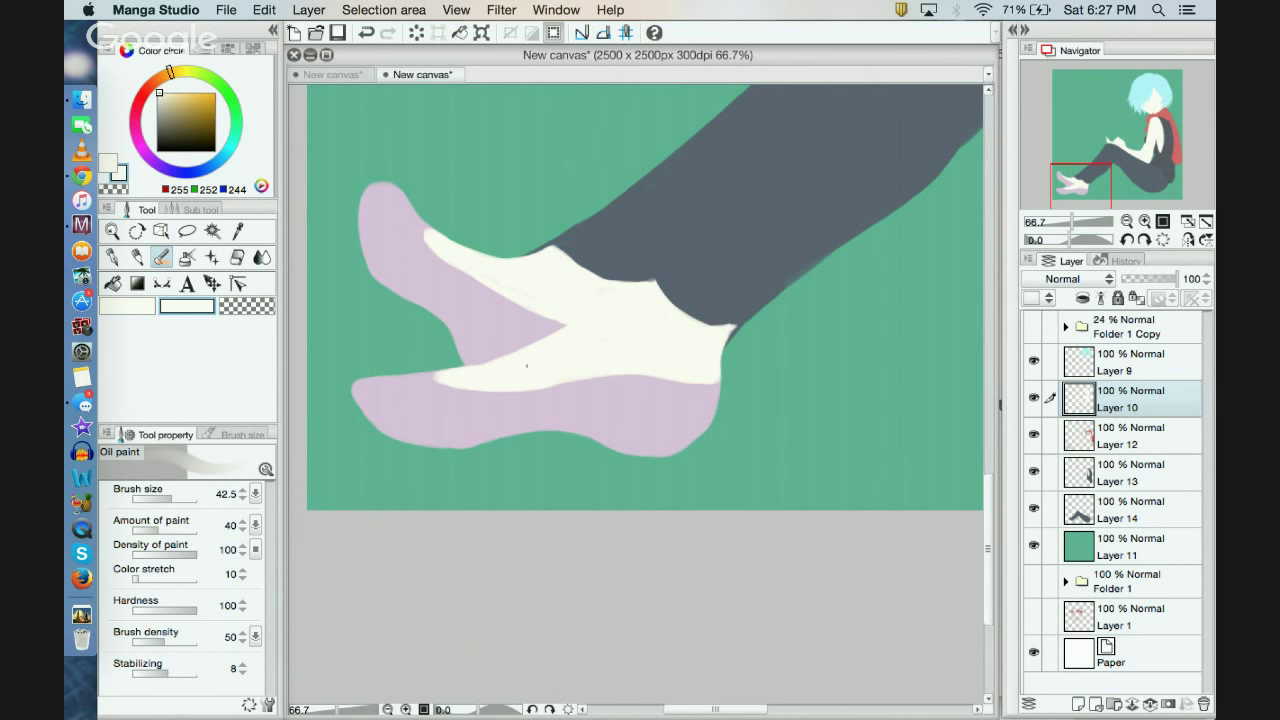
pyautogui.keyDown('alt'); pyautogui.click(426, 406); pyautogui.keyUp('alt')
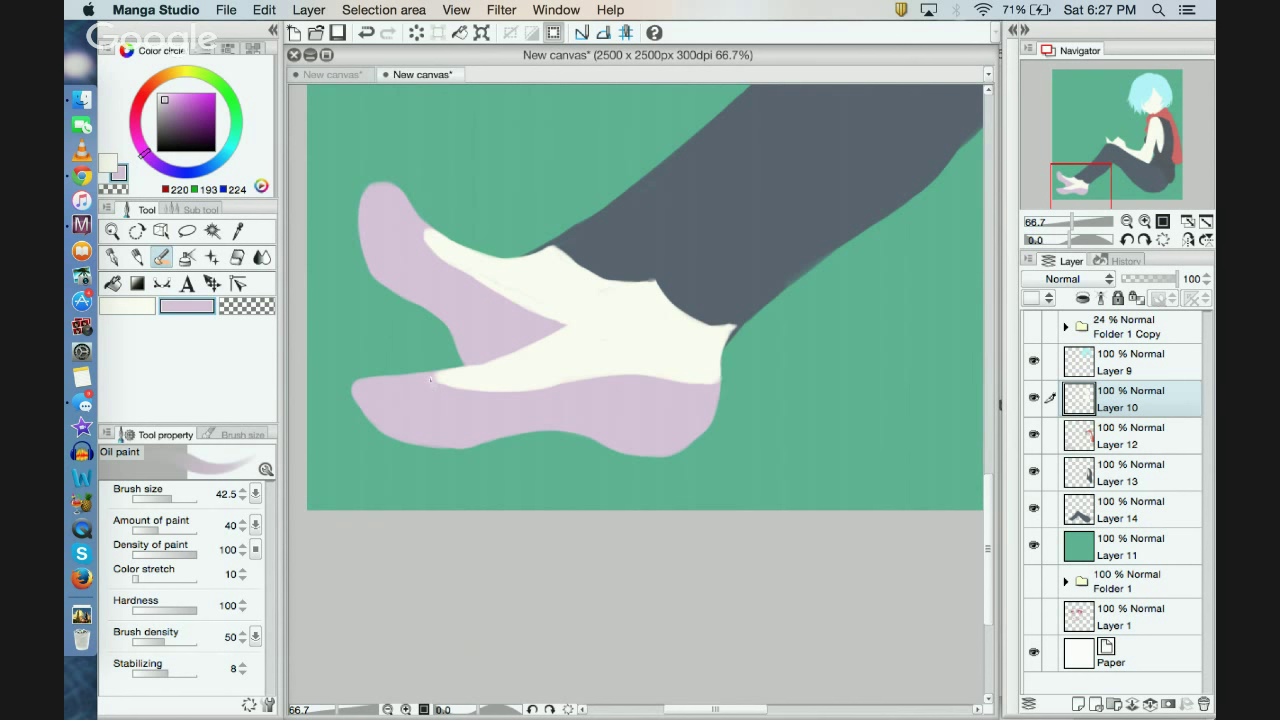
pyautogui.moveTo(436, 390); pyautogui.dragTo(446, 388)
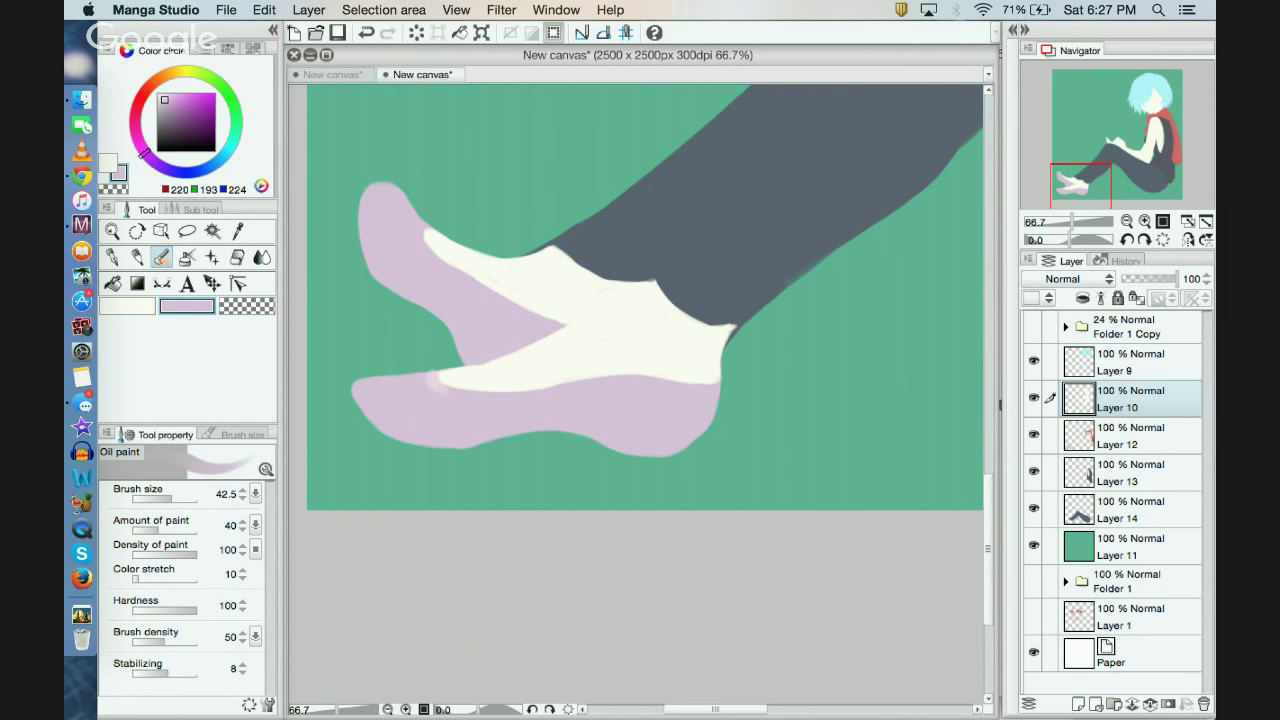
pyautogui.click(366, 33)
pyautogui.moveTo(432, 381); pyautogui.dragTo(500, 420)
pyautogui.moveTo(415, 404); pyautogui.dragTo(560, 390)
pyautogui.moveTo(430, 384); pyautogui.dragTo(566, 383)
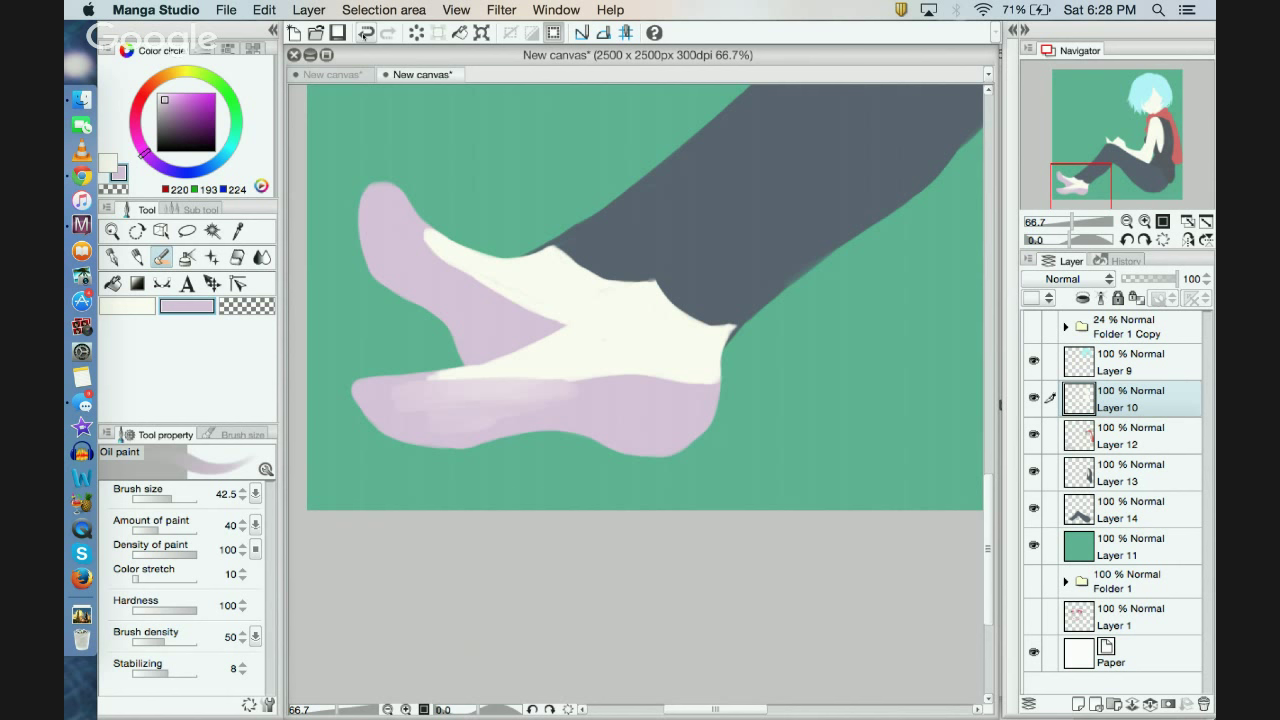
pyautogui.click(366, 33)
pyautogui.click(366, 33)
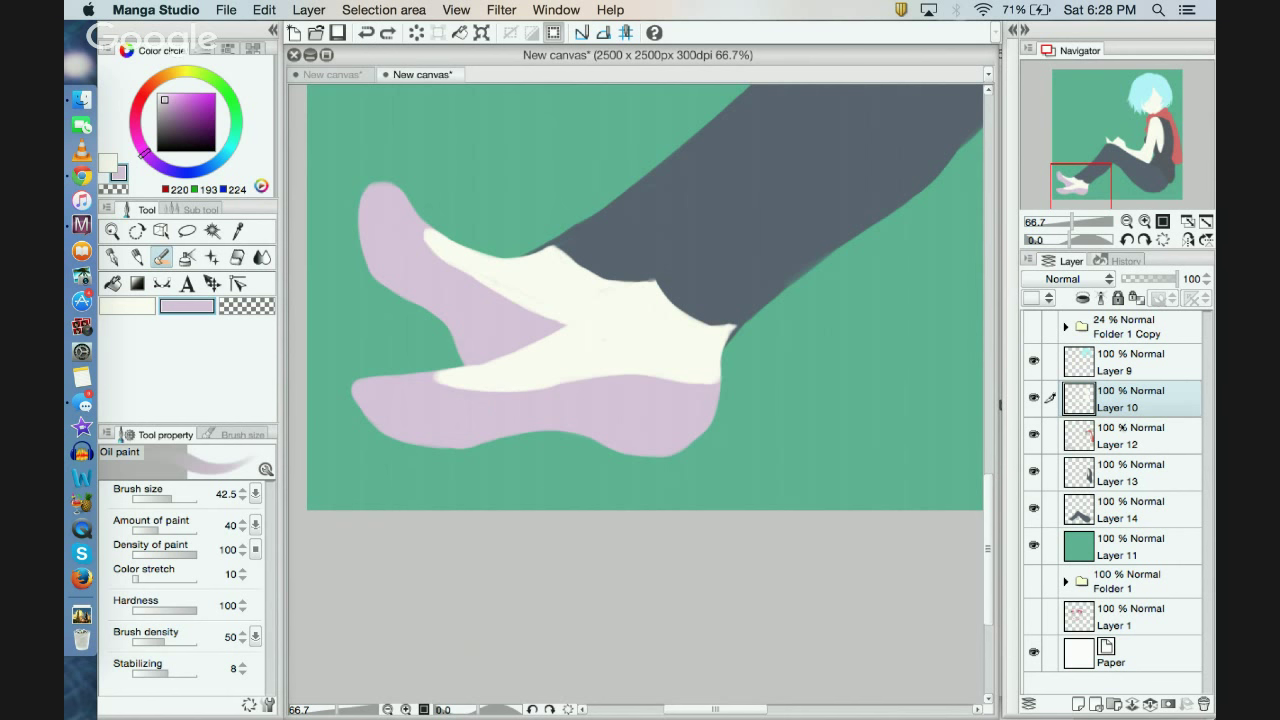
pyautogui.doubleClick(1118, 443)
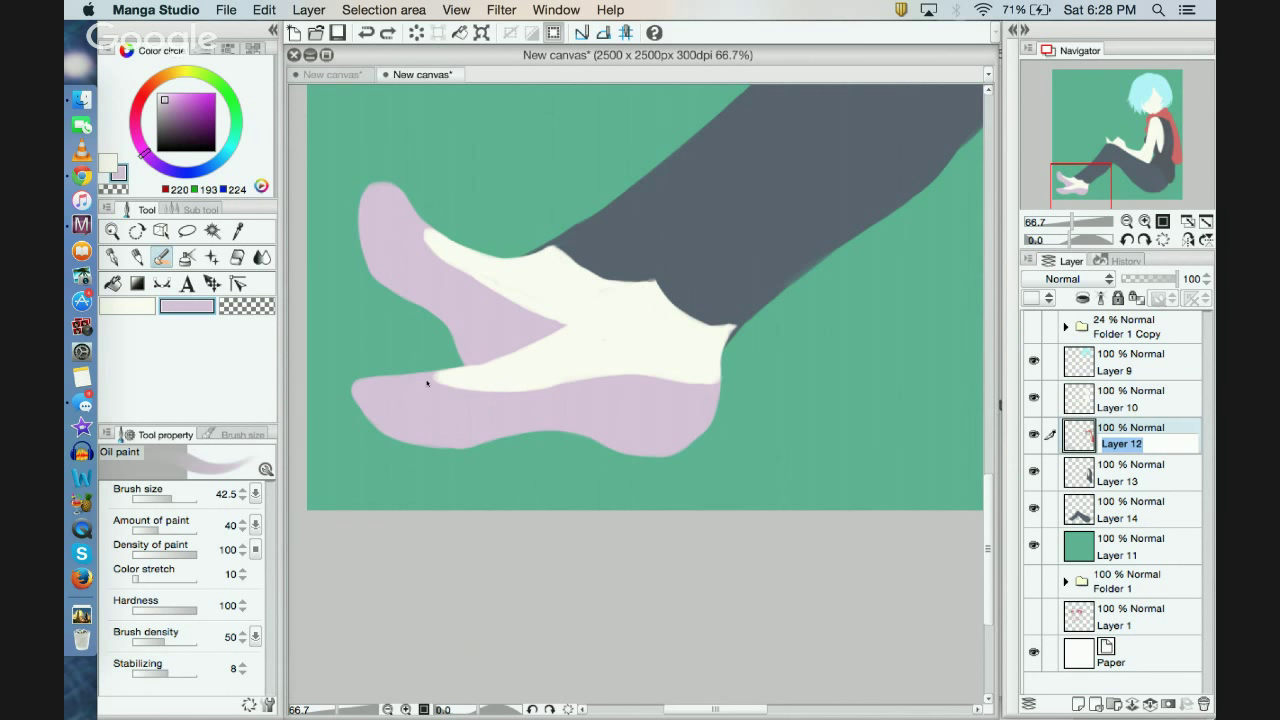
pyautogui.press('Return')
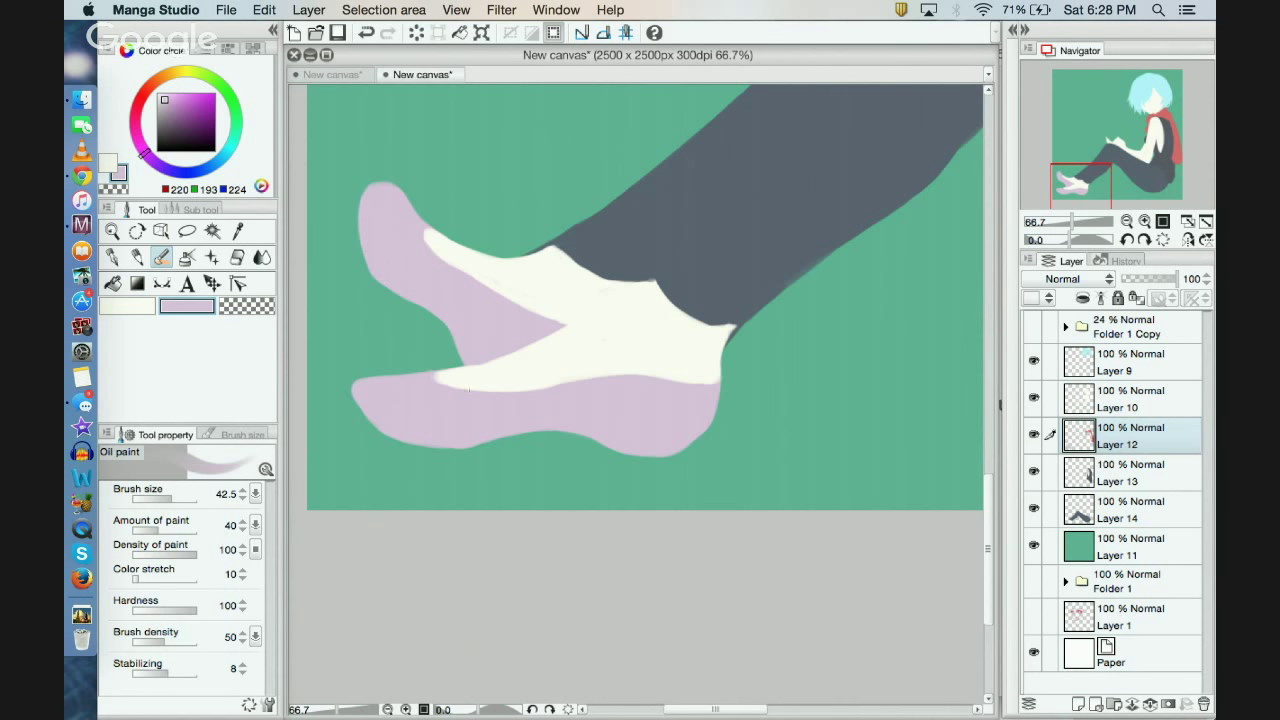
pyautogui.moveTo(460, 366); pyautogui.dragTo(372, 368)
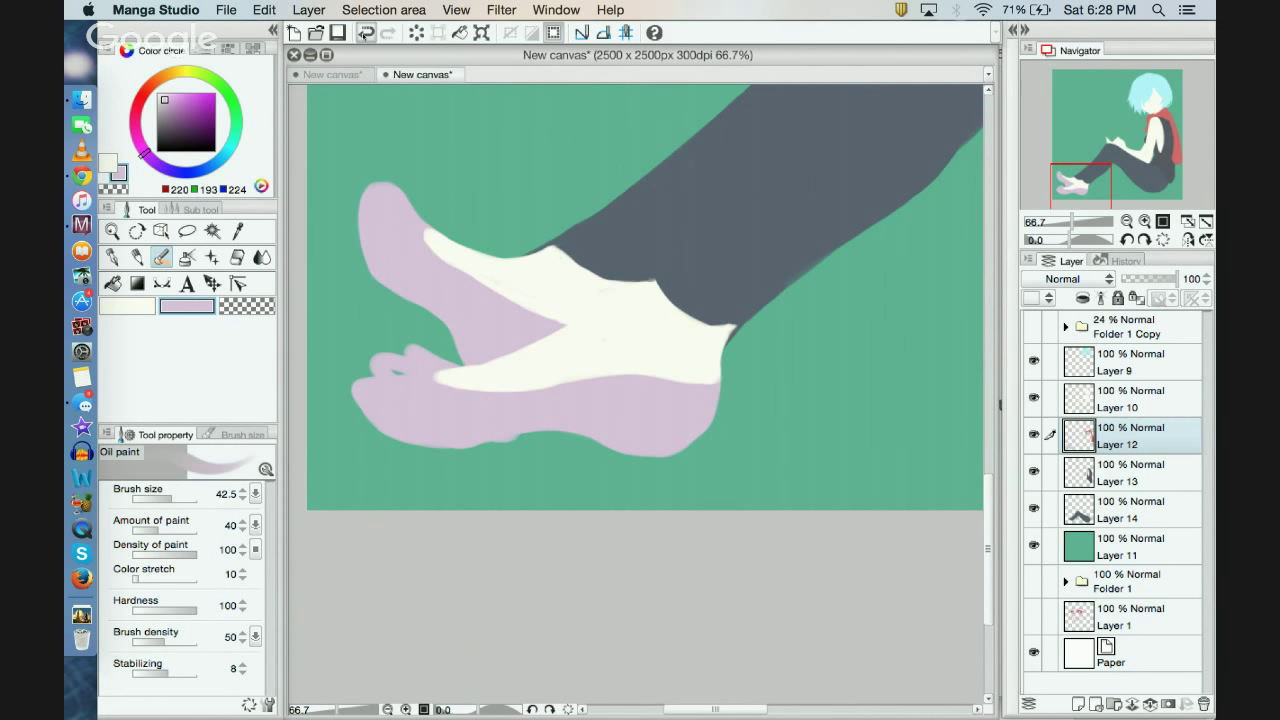
pyautogui.click(366, 33)
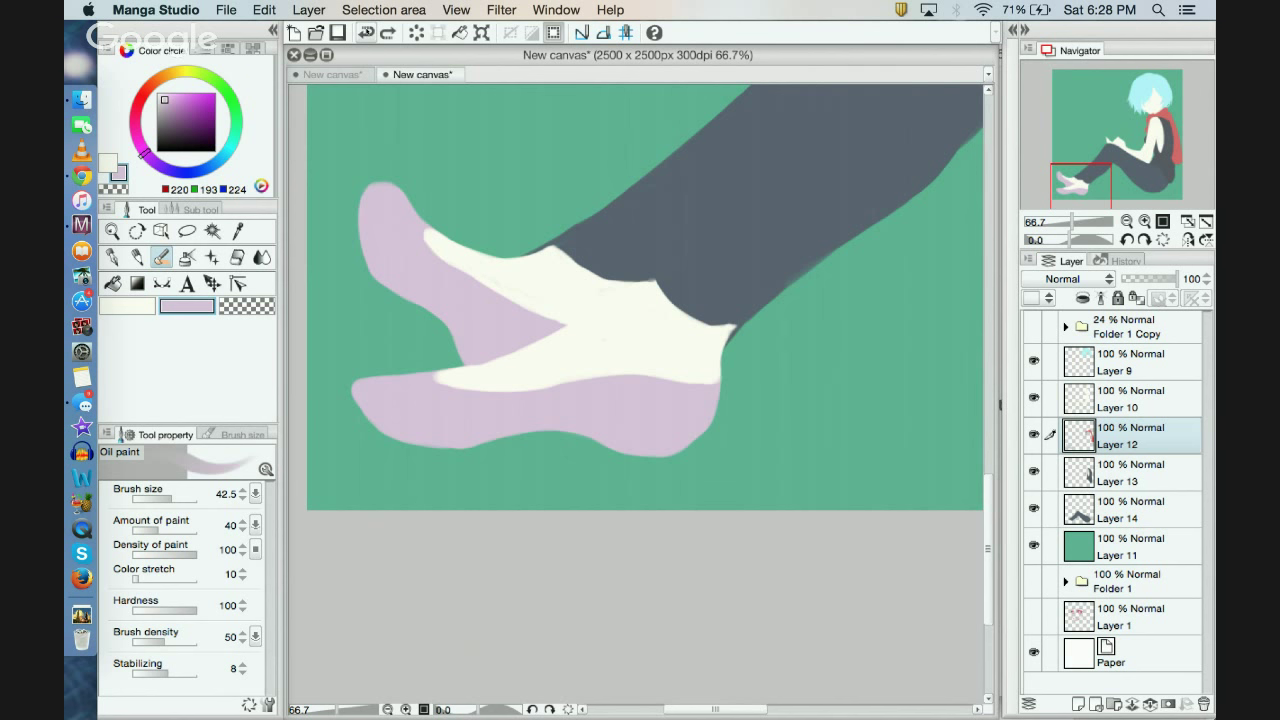
pyautogui.click(1114, 398)
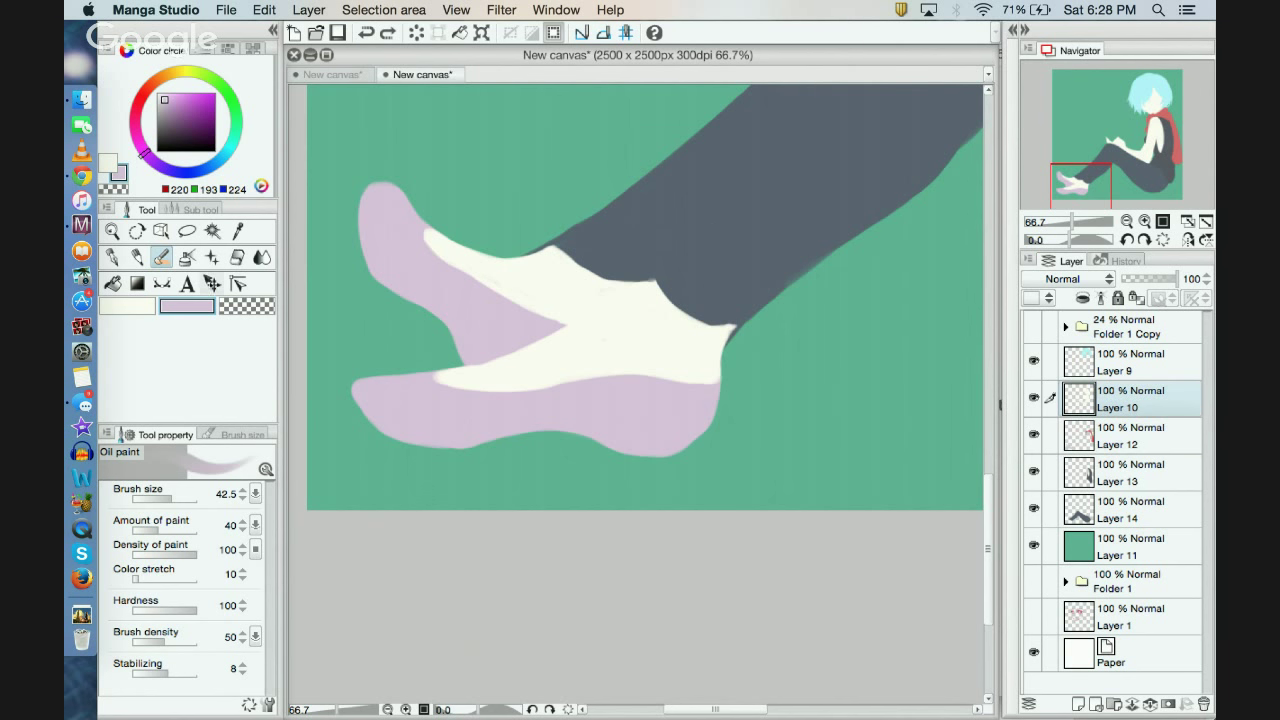
pyautogui.press('c')
pyautogui.moveTo(437, 378)
pyautogui.mouseDown()
pyautogui.moveTo(521, 398)
pyautogui.moveTo(683, 374)
pyautogui.moveTo(686, 325)
pyautogui.moveTo(554, 251)
pyautogui.mouseUp()
pyautogui.click(366, 33)
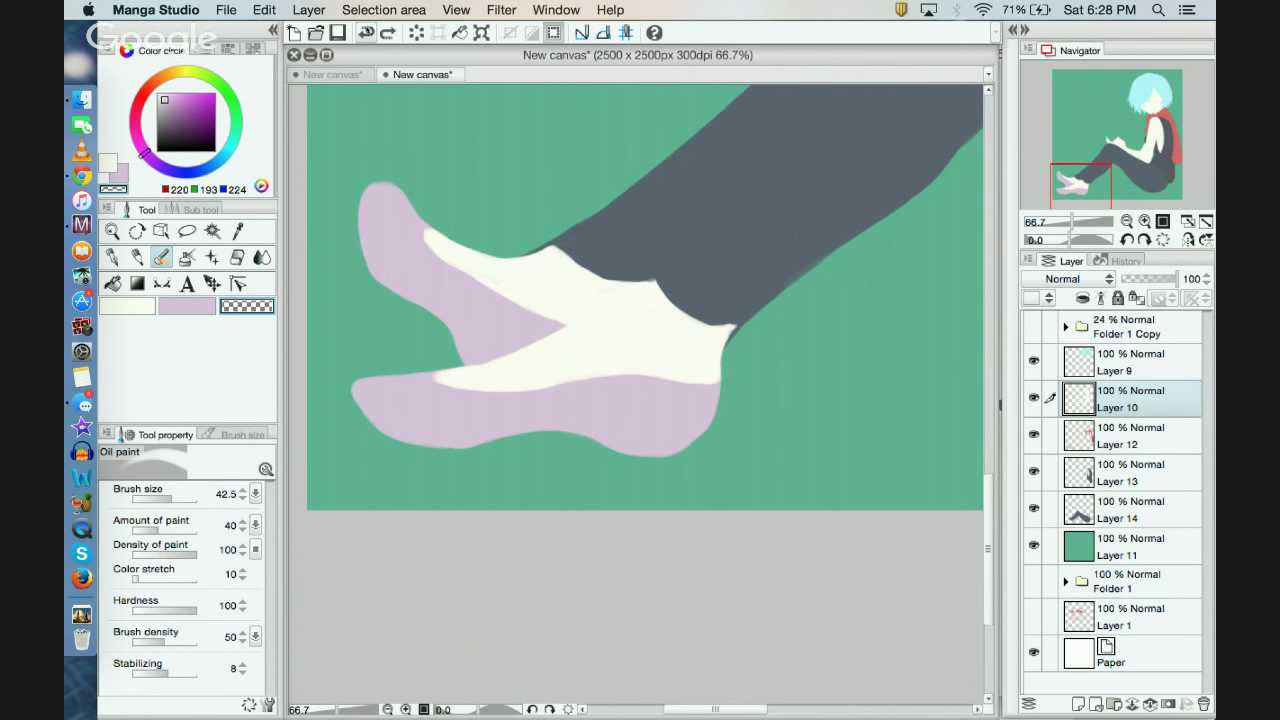
pyautogui.click(368, 33)
pyautogui.click(393, 33)
# Step: Switch to off-white (RGB 255, 252, 244) and even out the near foot's bare area near the toes on Layer 10
pyautogui.doubleClick(128, 306)
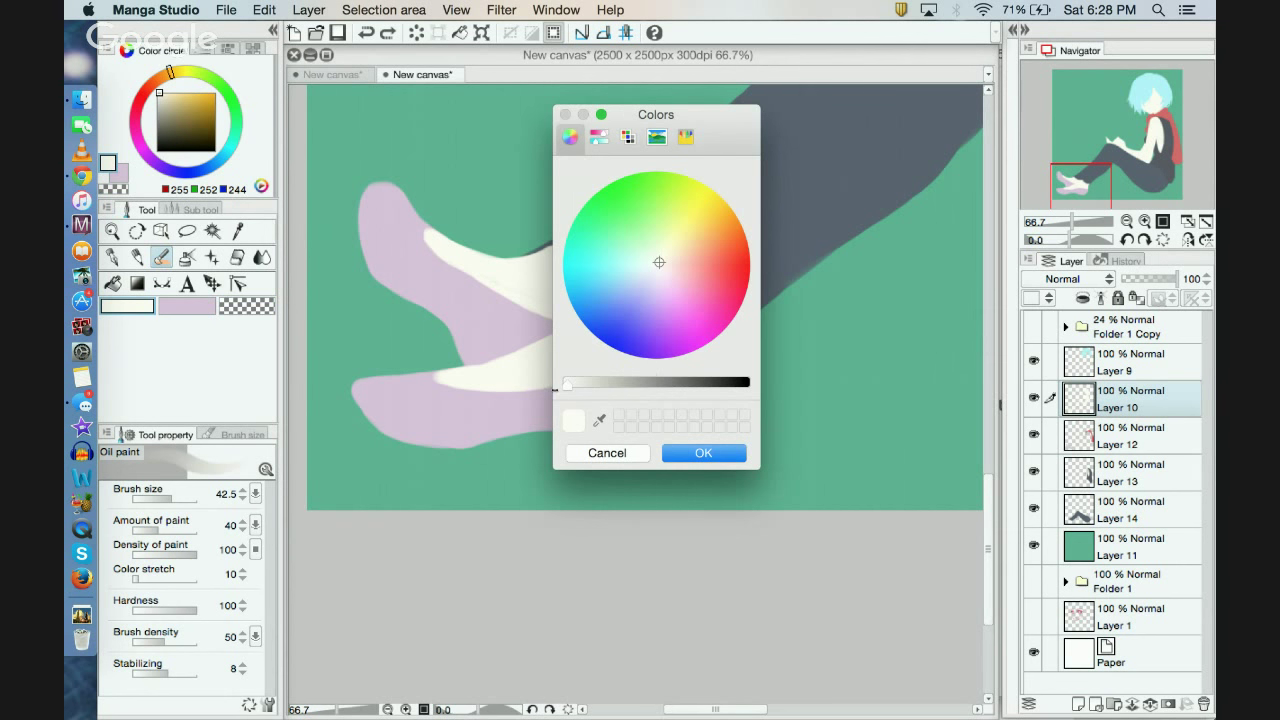
pyautogui.click(618, 453)
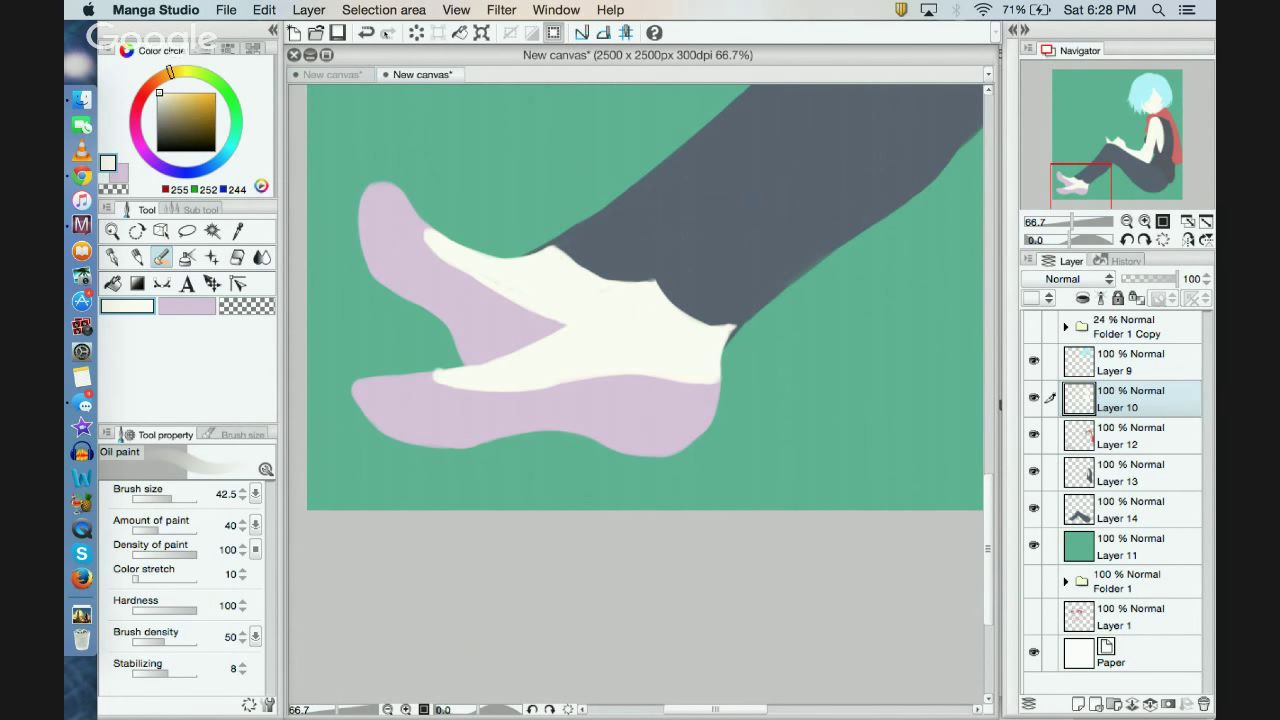
pyautogui.click(366, 33)
pyautogui.click(405, 709)
pyautogui.click(405, 709)
pyautogui.moveTo(1081, 190); pyautogui.dragTo(1067, 188)
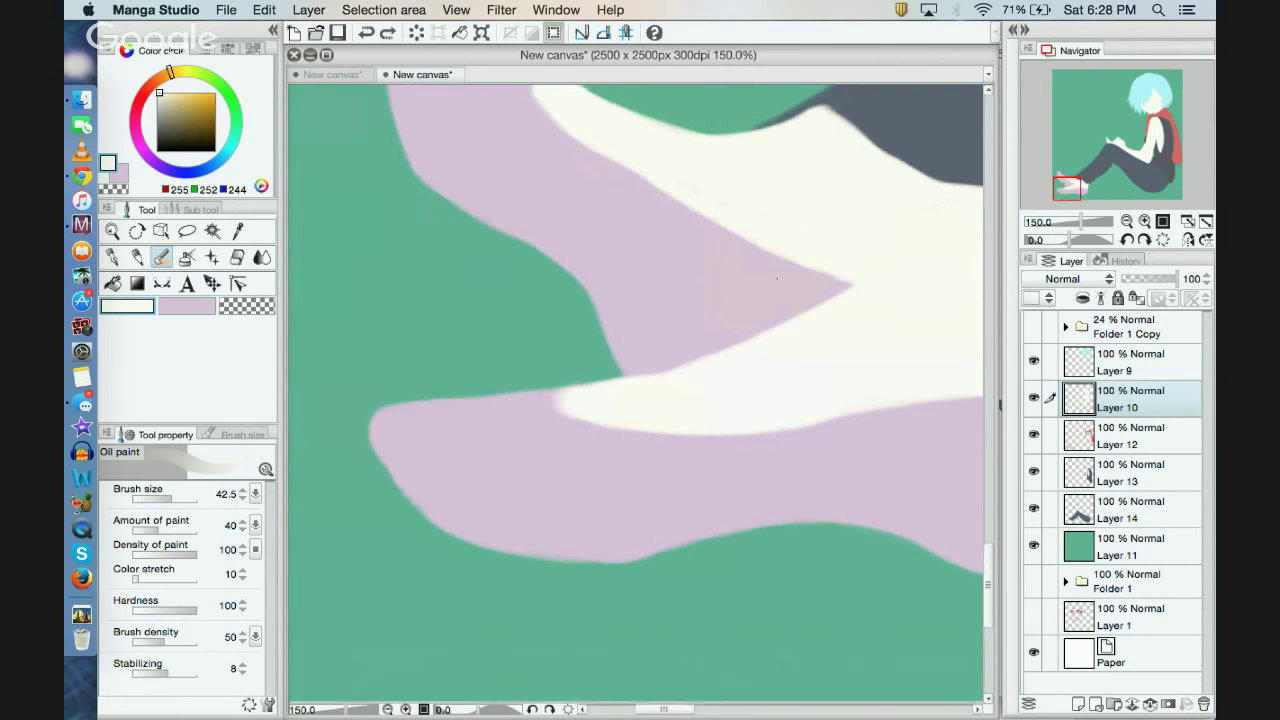
pyautogui.moveTo(581, 399)
pyautogui.mouseDown()
pyautogui.moveTo(616, 394)
pyautogui.moveTo(562, 406)
pyautogui.moveTo(670, 432)
pyautogui.moveTo(790, 419)
pyautogui.mouseUp()
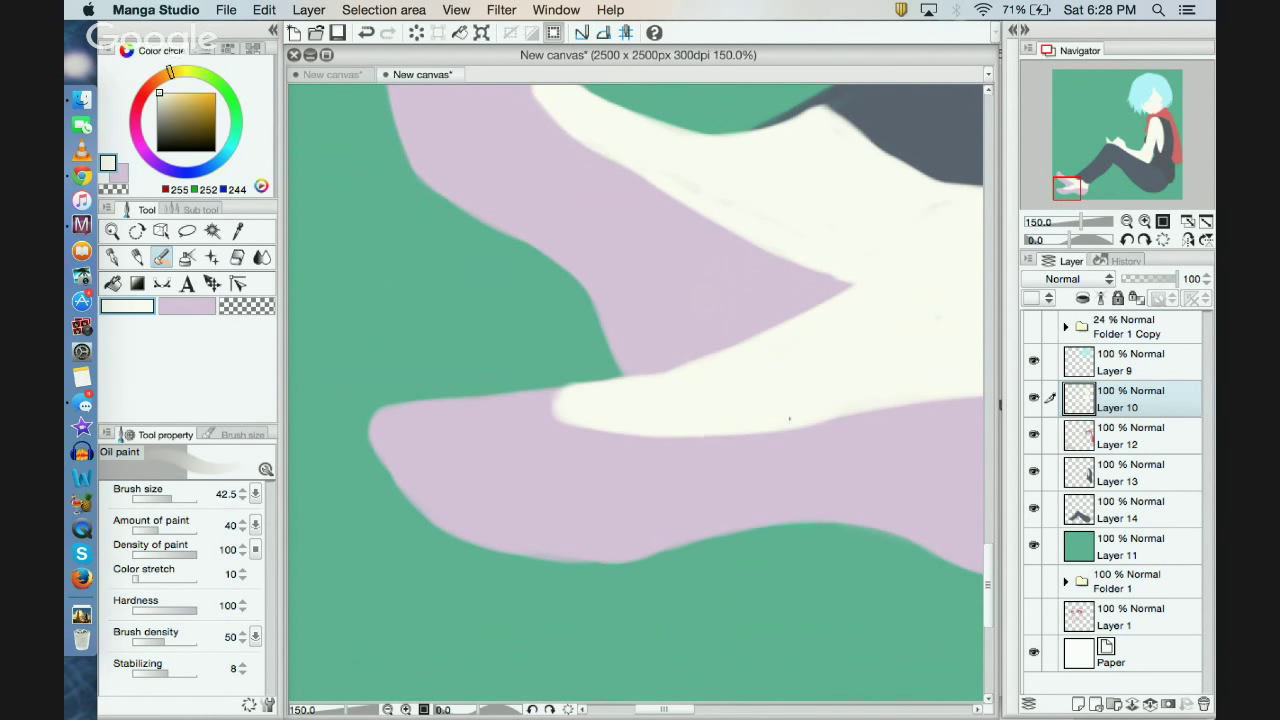
# Step: Touch up the shoe in pale lilac on Layer 12 around the toe end of the near foot's bare area, and reselect Layer 10
pyautogui.click(187, 305)
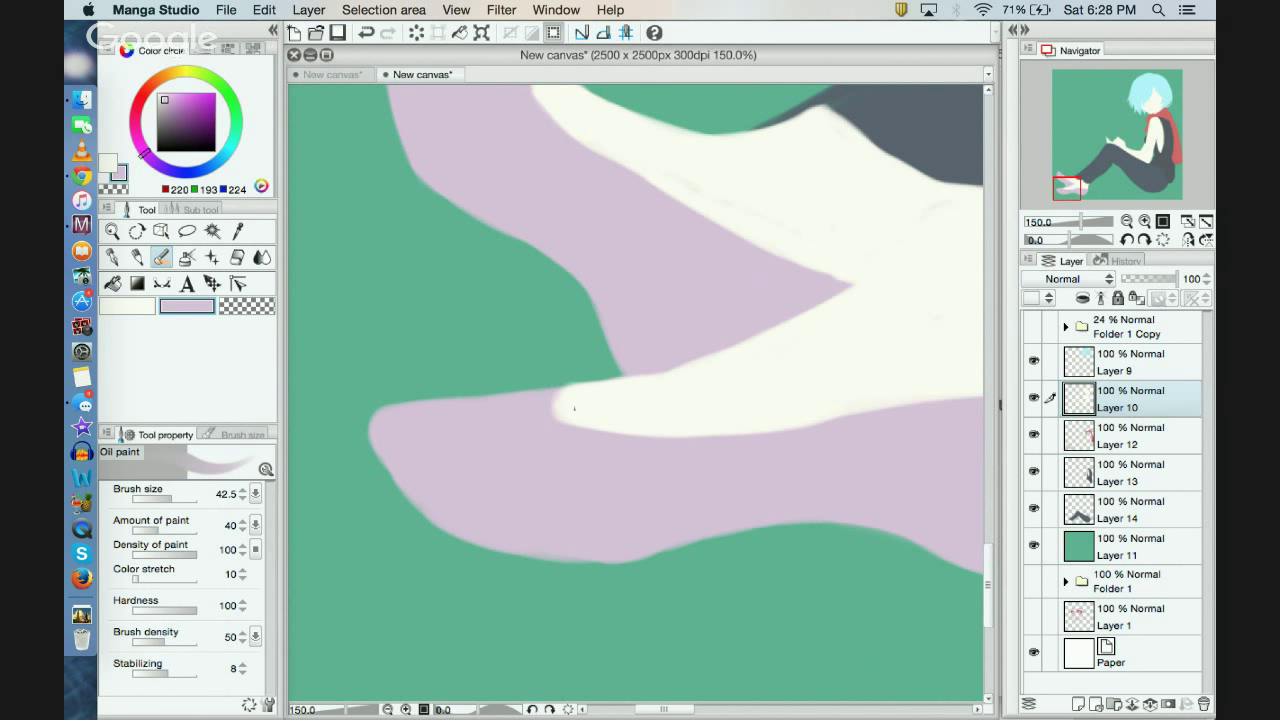
pyautogui.moveTo(540, 398); pyautogui.dragTo(582, 442)
pyautogui.click(366, 32)
pyautogui.click(1125, 450)
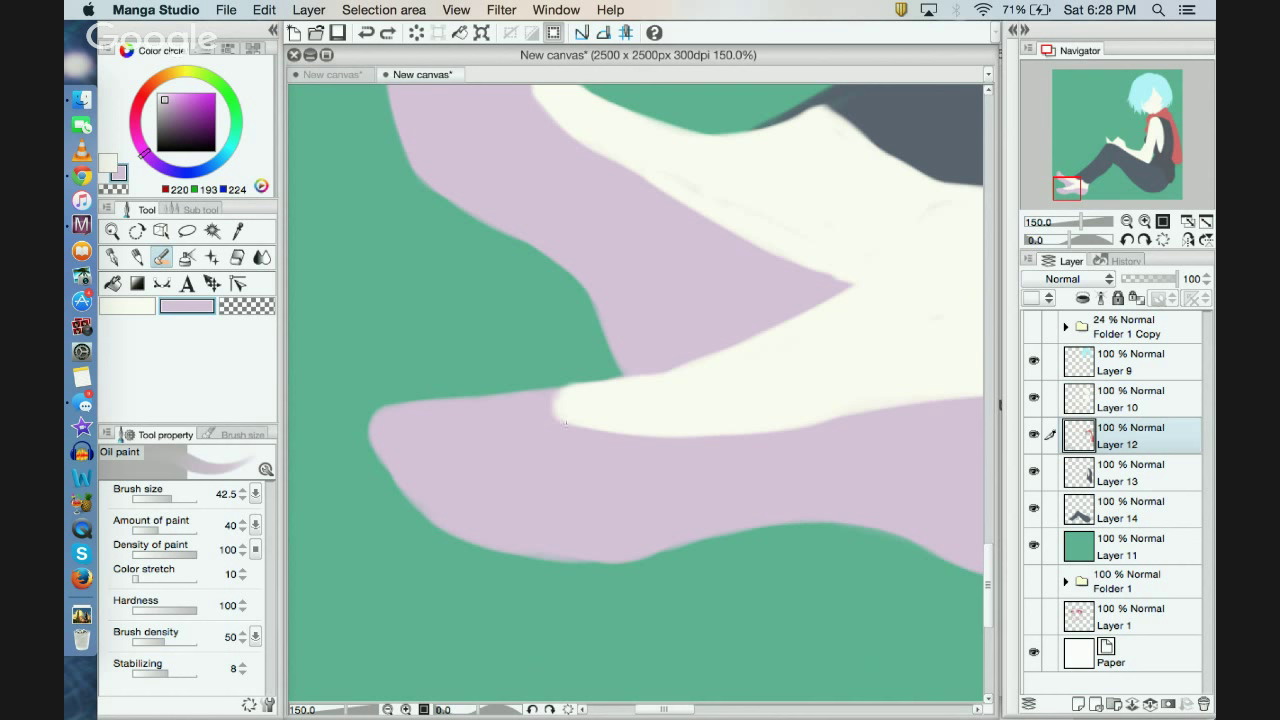
pyautogui.moveTo(565, 423); pyautogui.dragTo(550, 403)
pyautogui.click(555, 410)
pyautogui.click(1150, 399)
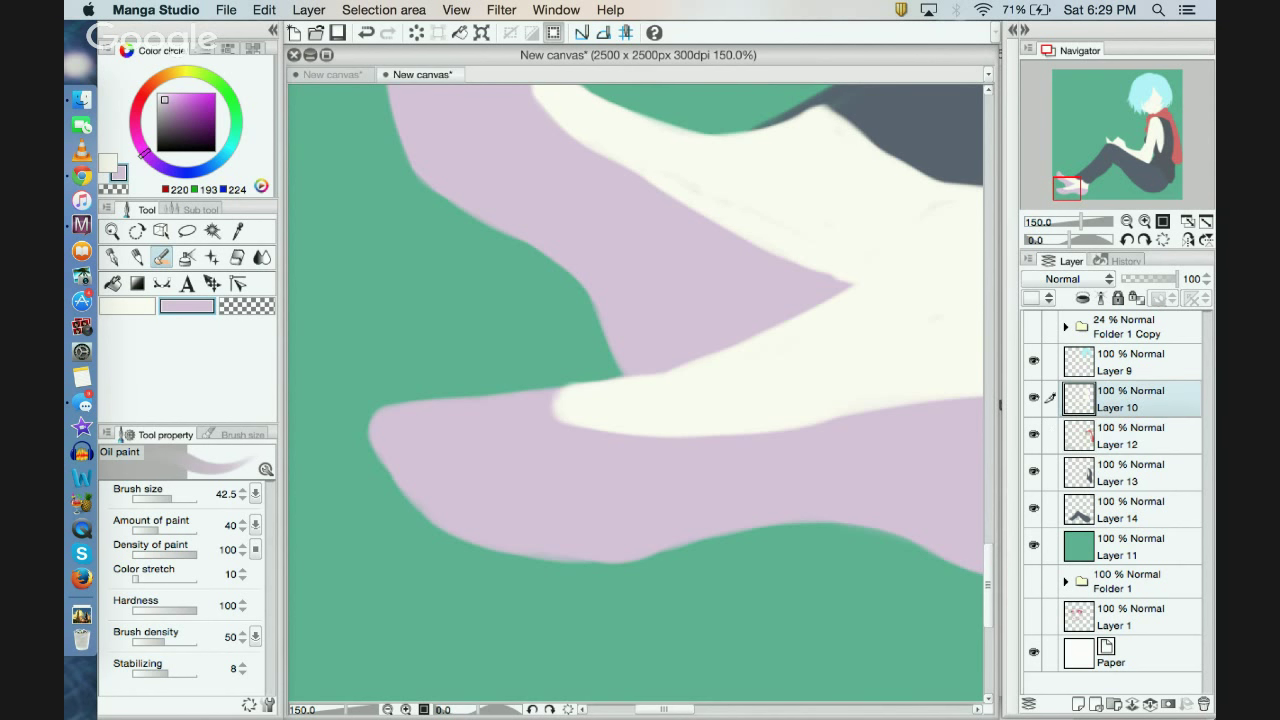
pyautogui.click(144, 302)
pyautogui.moveTo(553, 421); pyautogui.dragTo(549, 409)
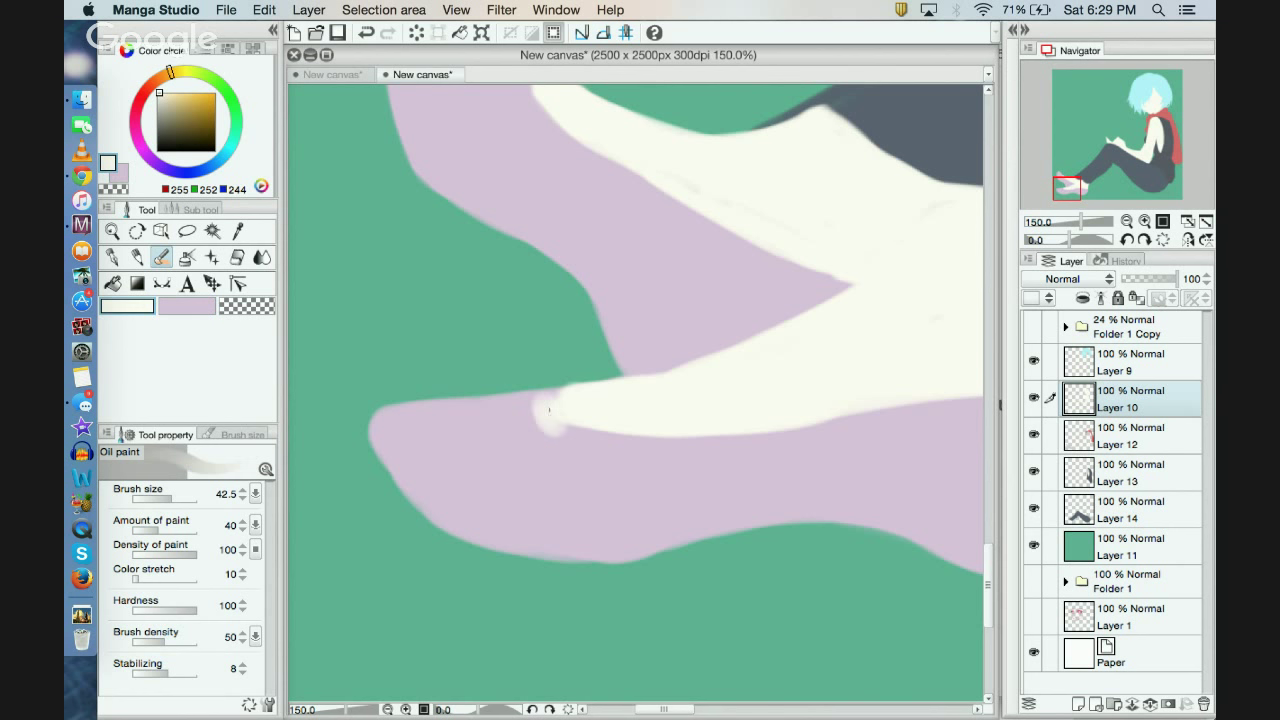
pyautogui.click(366, 33)
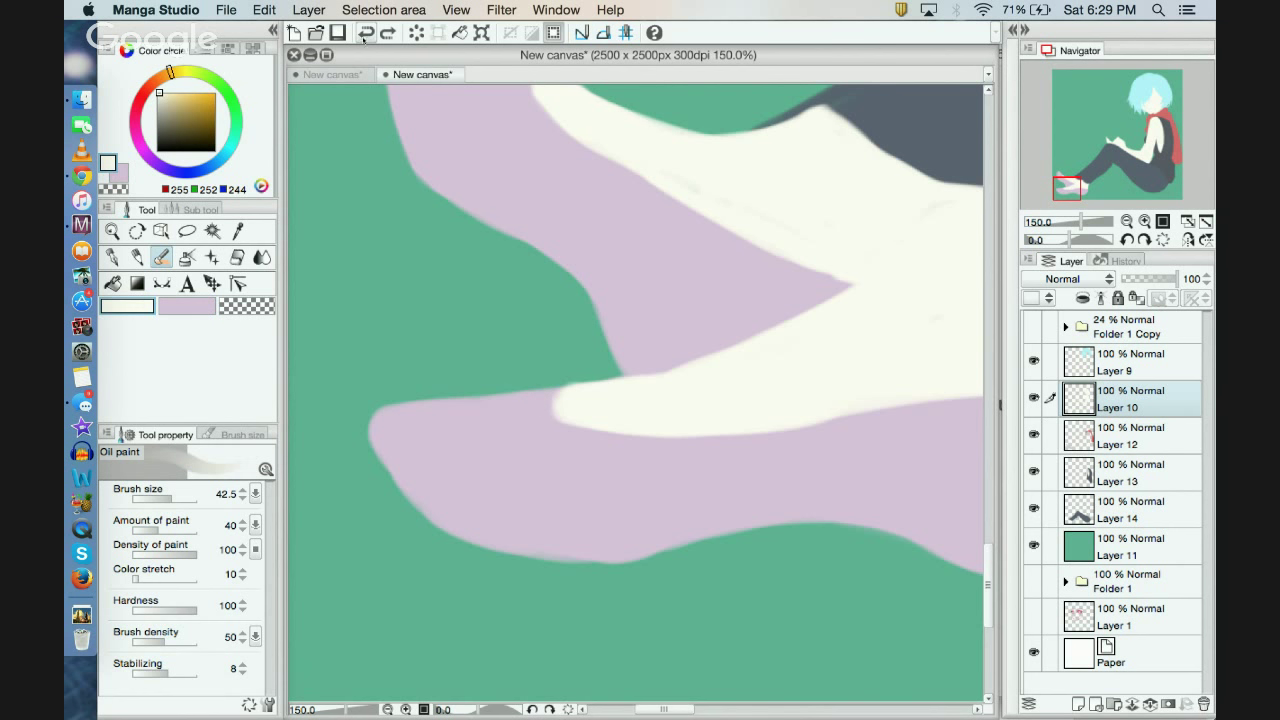
# Step: Trim the underside of the near foot's bare area at its toe end with transparent colour on Layer 10
pyautogui.click(248, 305)
pyautogui.moveTo(551, 405); pyautogui.dragTo(585, 425)
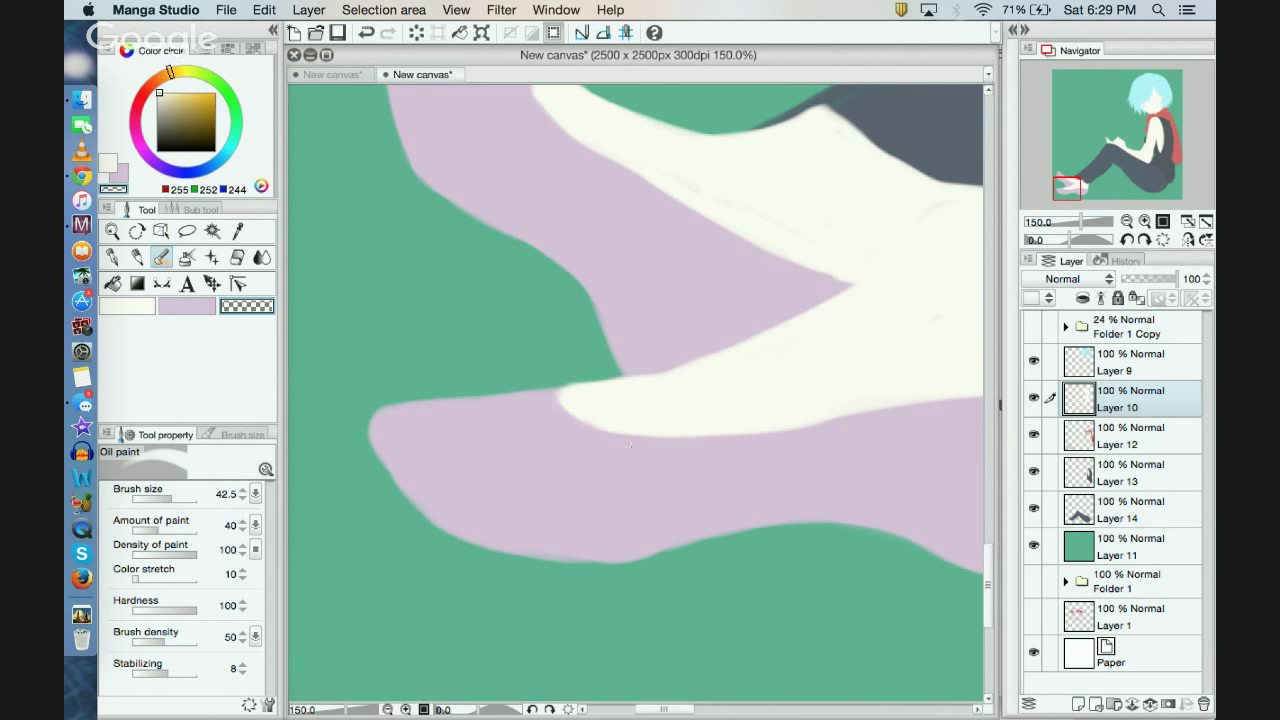
pyautogui.moveTo(582, 437)
pyautogui.mouseDown()
pyautogui.moveTo(614, 442)
pyautogui.moveTo(593, 435)
pyautogui.mouseUp()
pyautogui.press('super+z')
pyautogui.click(367, 31)
# Step: Clean up the upper edge of the near foot's bare area at the toe end with transparent colour
pyautogui.moveTo(594, 379); pyautogui.dragTo(547, 372)
pyautogui.click(366, 32)
pyautogui.click(366, 32)
pyautogui.click(366, 32)
pyautogui.moveTo(586, 376); pyautogui.dragTo(556, 376)
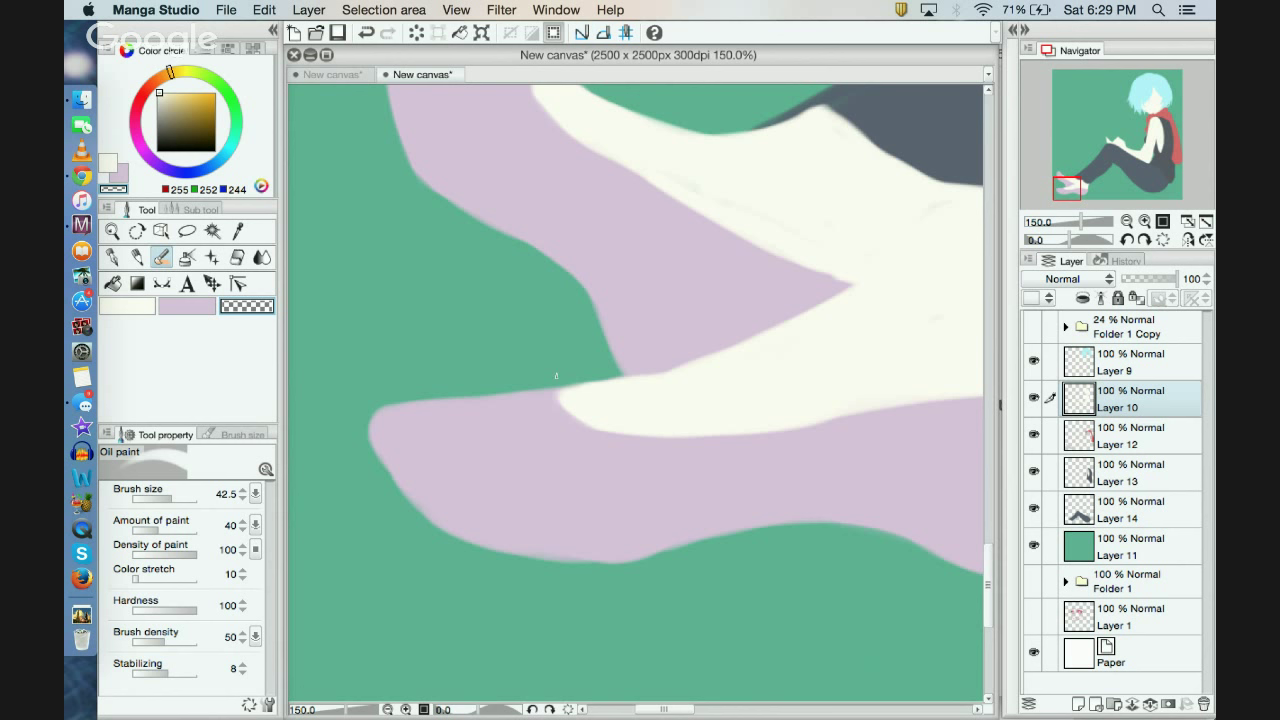
pyautogui.click(366, 32)
pyautogui.moveTo(558, 380); pyautogui.dragTo(561, 367)
# Step: Cover the dark sliver behind the near ankle with off-white and extend the back edge down to the shoe's heel
pyautogui.moveTo(1066, 187); pyautogui.dragTo(1077, 186)
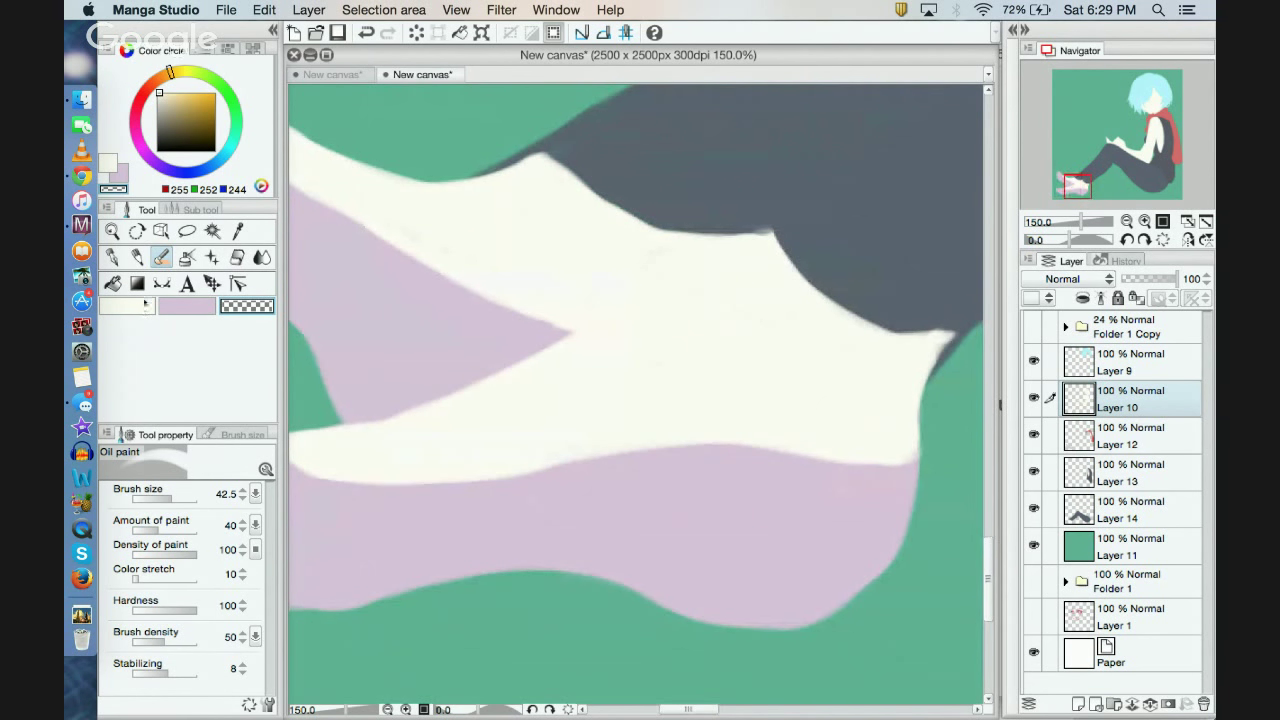
pyautogui.click(133, 309)
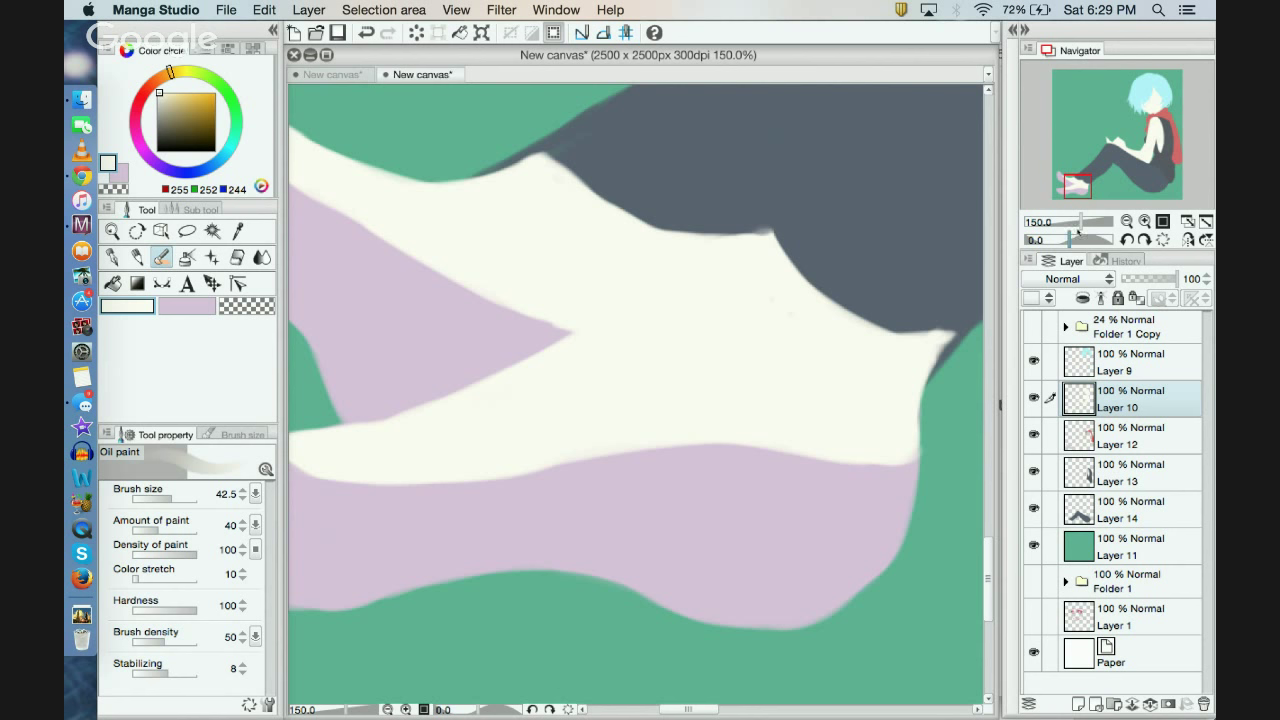
pyautogui.moveTo(1068, 188); pyautogui.dragTo(1074, 187)
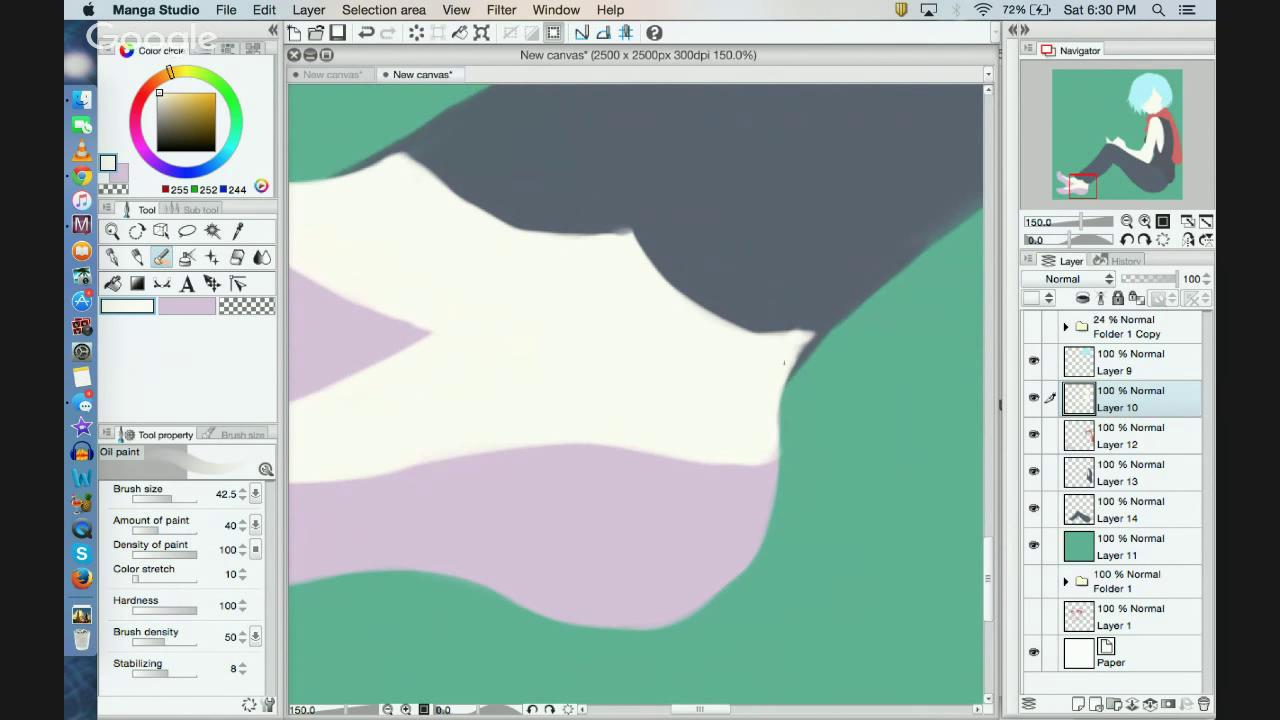
pyautogui.moveTo(784, 363)
pyautogui.mouseDown()
pyautogui.moveTo(805, 345)
pyautogui.moveTo(766, 437)
pyautogui.moveTo(765, 450)
pyautogui.moveTo(793, 459)
pyautogui.mouseUp()
pyautogui.click(257, 304)
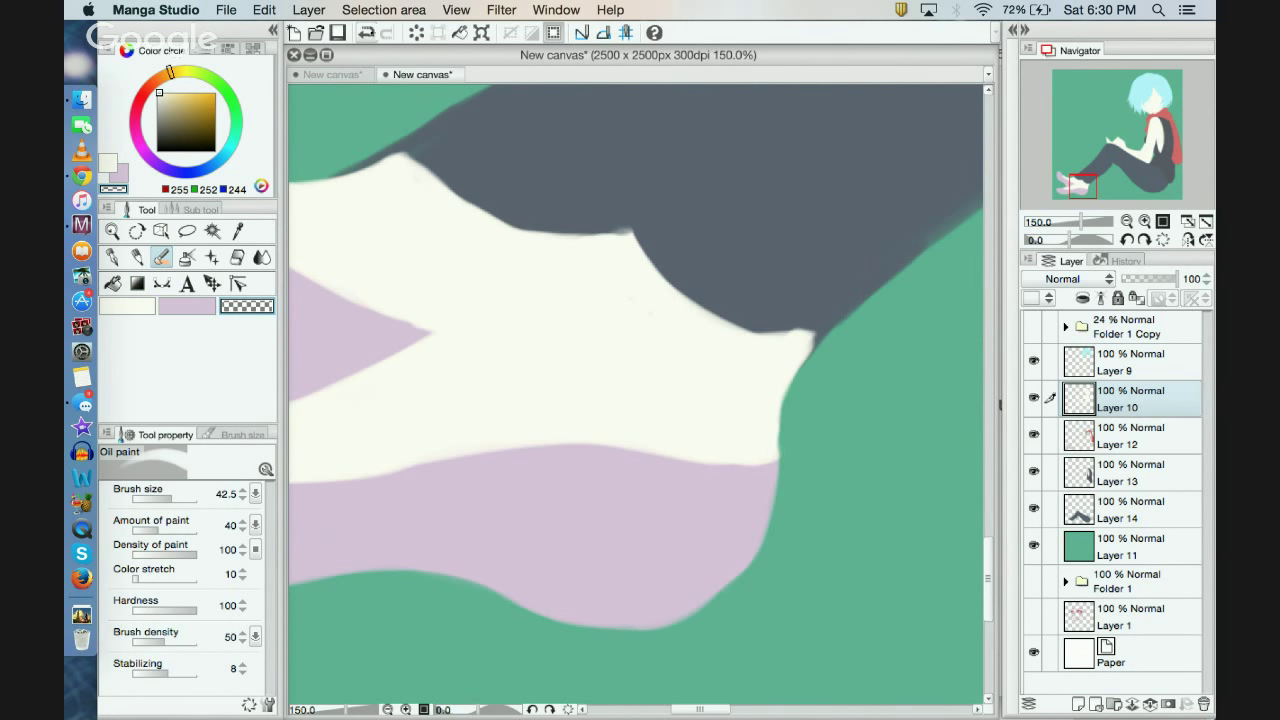
pyautogui.moveTo(793, 460)
pyautogui.mouseDown()
pyautogui.moveTo(734, 295)
pyautogui.moveTo(786, 462)
pyautogui.mouseUp()
pyautogui.click(366, 32)
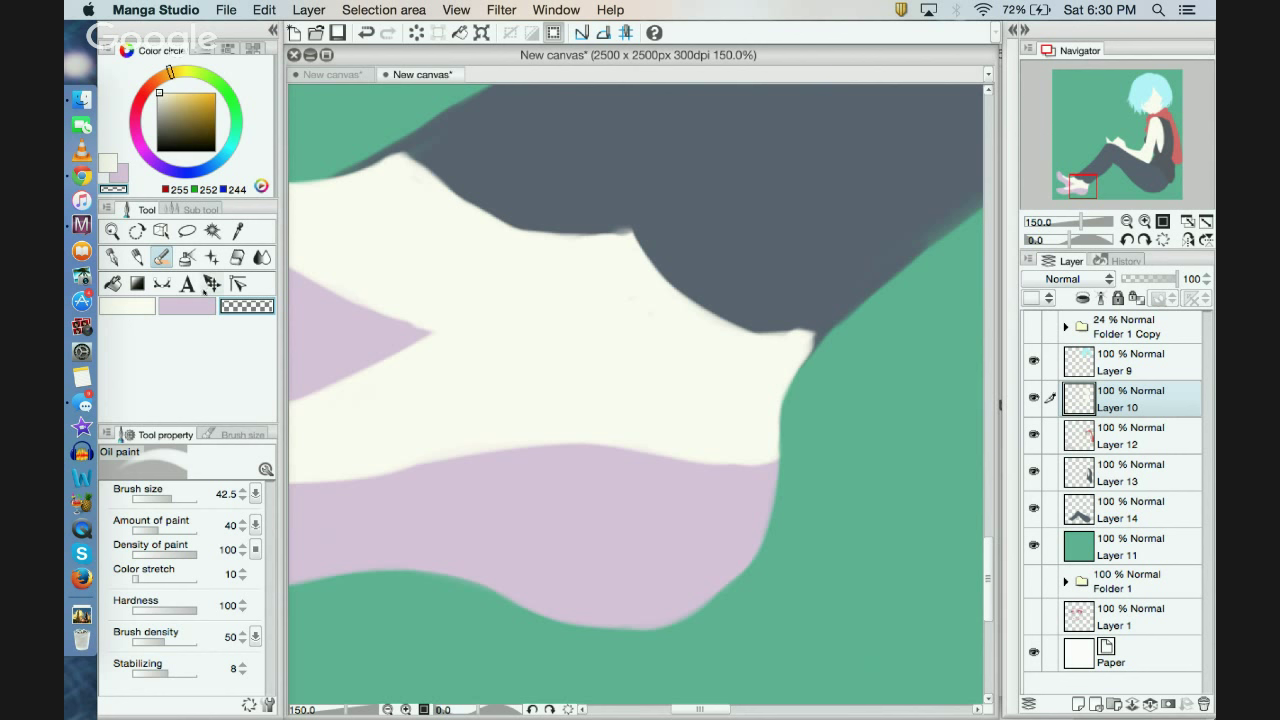
pyautogui.click(142, 306)
pyautogui.moveTo(758, 443); pyautogui.dragTo(772, 441)
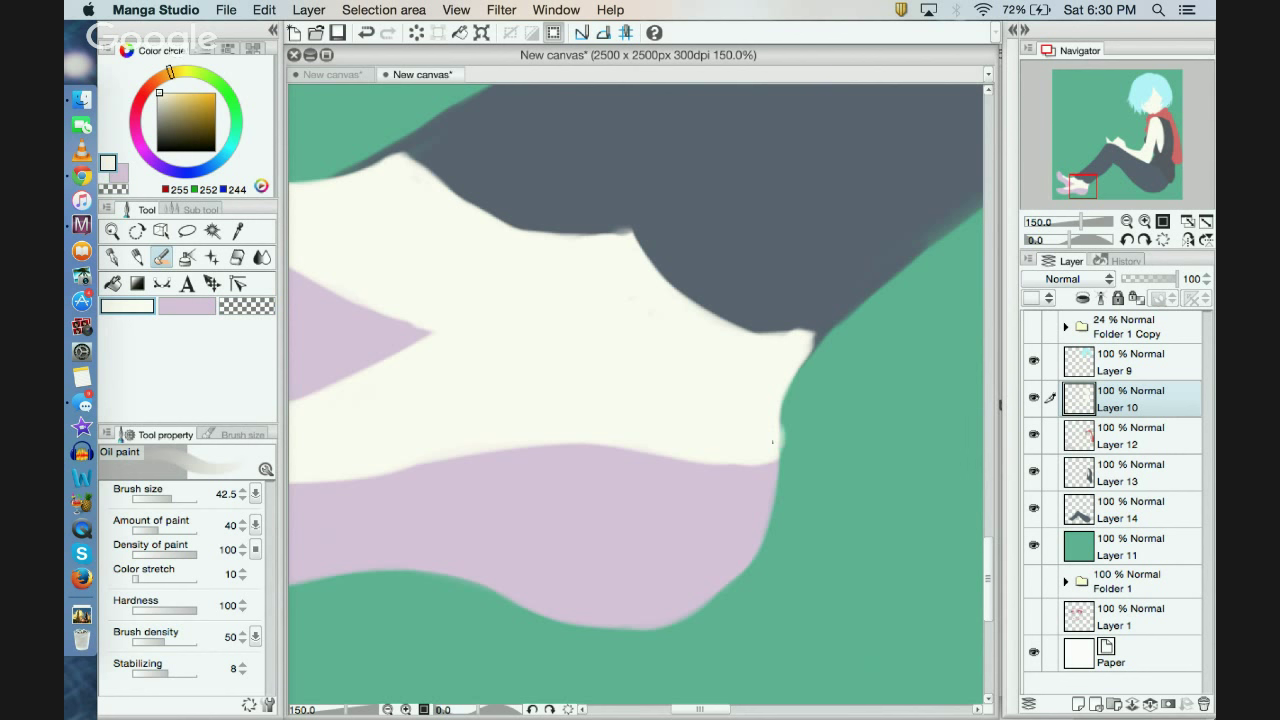
pyautogui.click(365, 34)
pyautogui.moveTo(766, 415); pyautogui.dragTo(745, 525)
pyautogui.moveTo(725, 462)
pyautogui.mouseDown()
pyautogui.moveTo(641, 492)
pyautogui.moveTo(652, 520)
pyautogui.mouseUp()
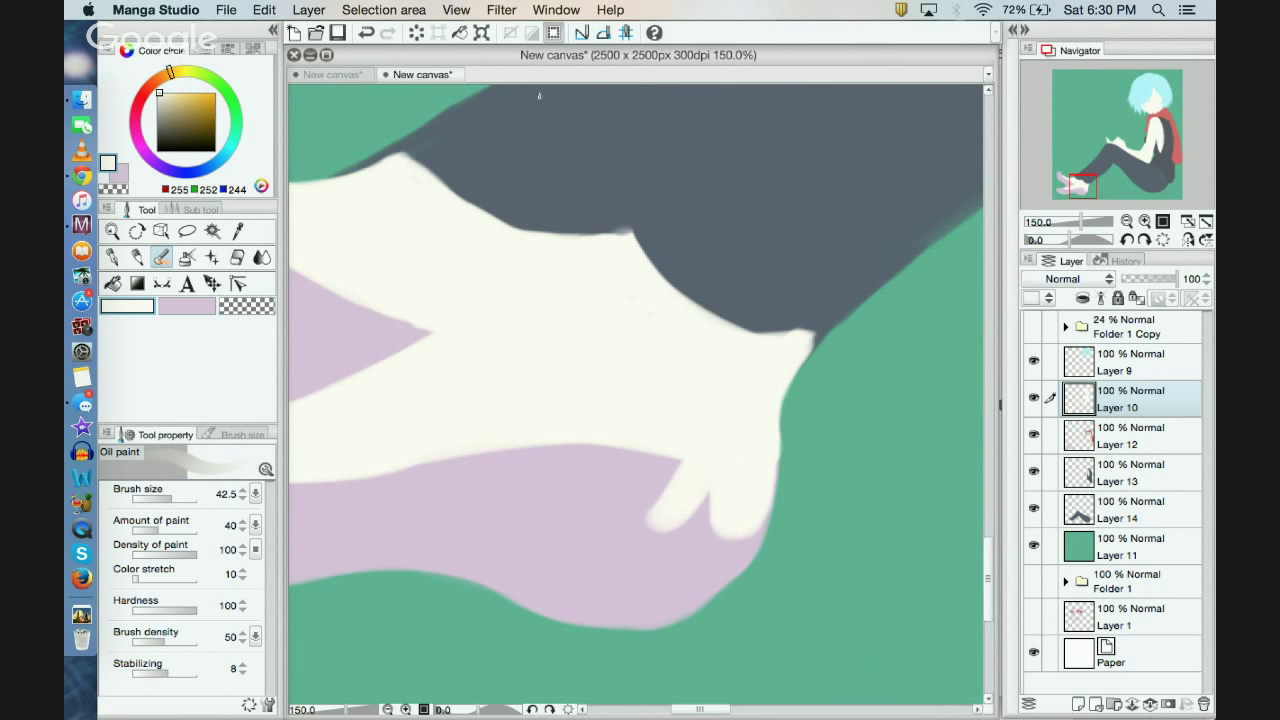
pyautogui.click(366, 32)
pyautogui.click(366, 32)
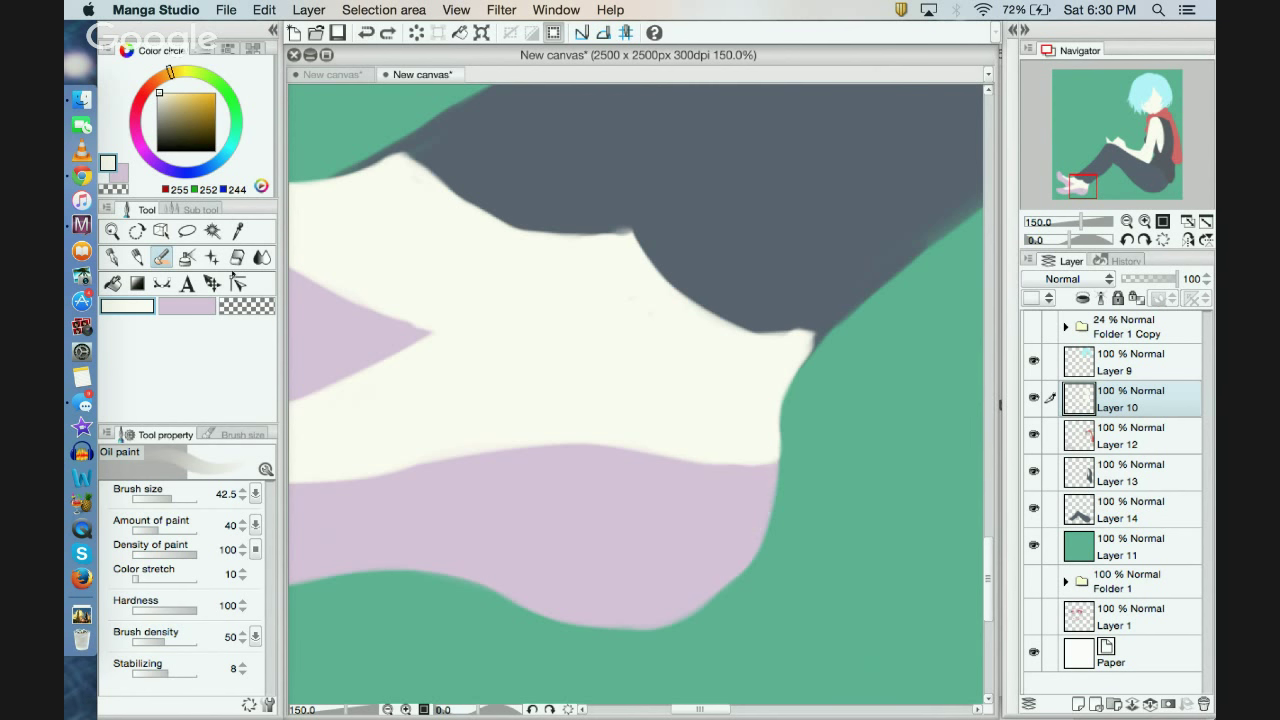
# Step: With transparent colour at brush size 14.1, shave the near heel's back edge and remove the pointed off-white bumps along the trouser cuff
pyautogui.click(246, 305)
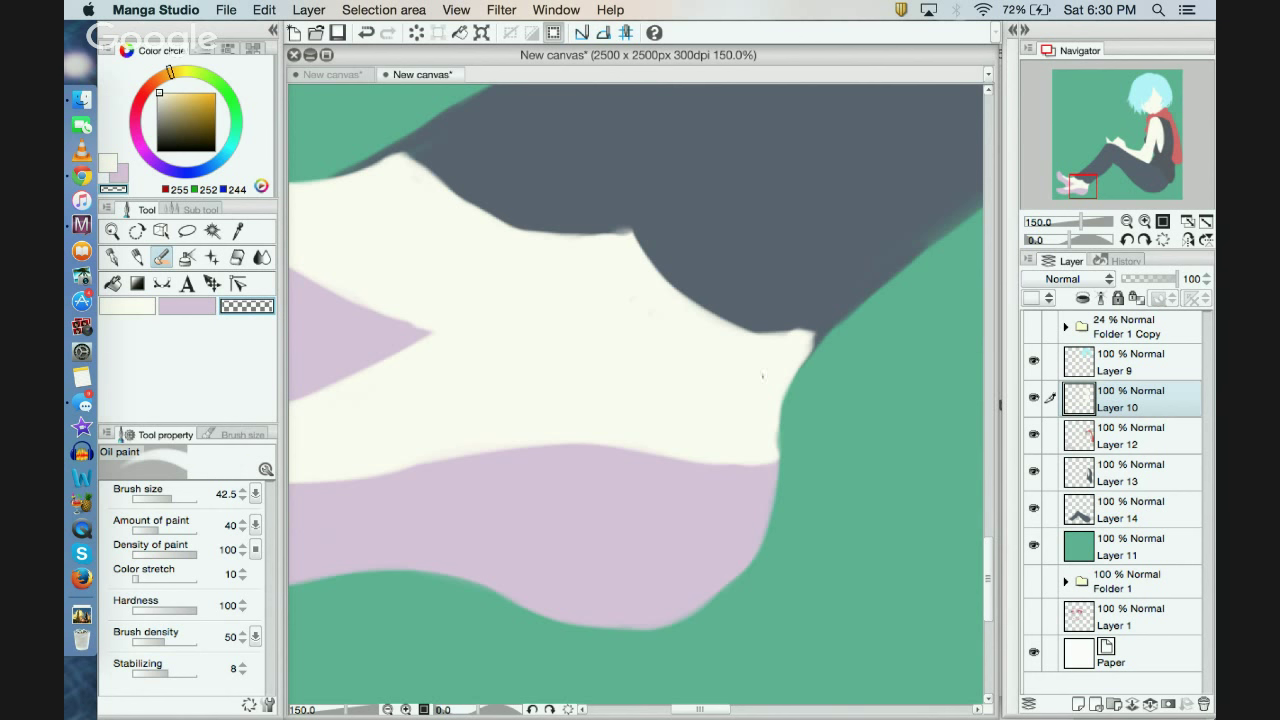
pyautogui.click(164, 490)
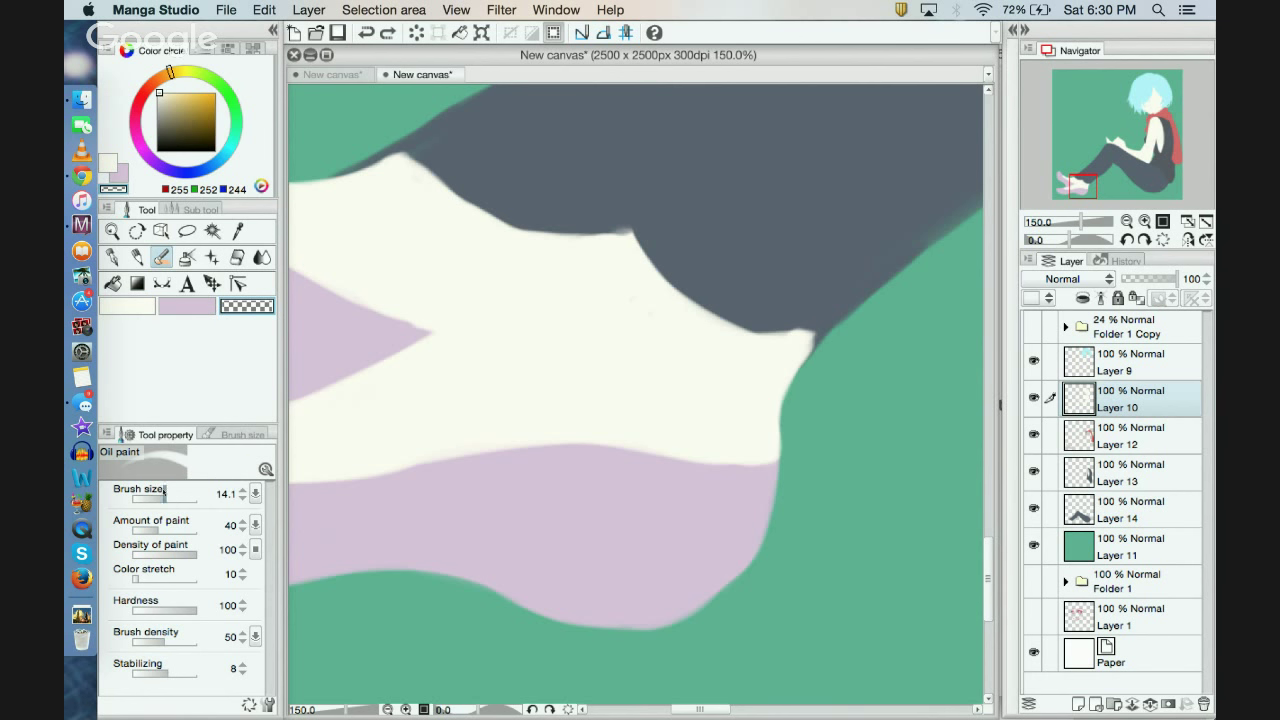
pyautogui.moveTo(788, 436); pyautogui.dragTo(782, 467)
pyautogui.moveTo(778, 327)
pyautogui.mouseDown()
pyautogui.moveTo(814, 334)
pyautogui.moveTo(811, 346)
pyautogui.mouseUp()
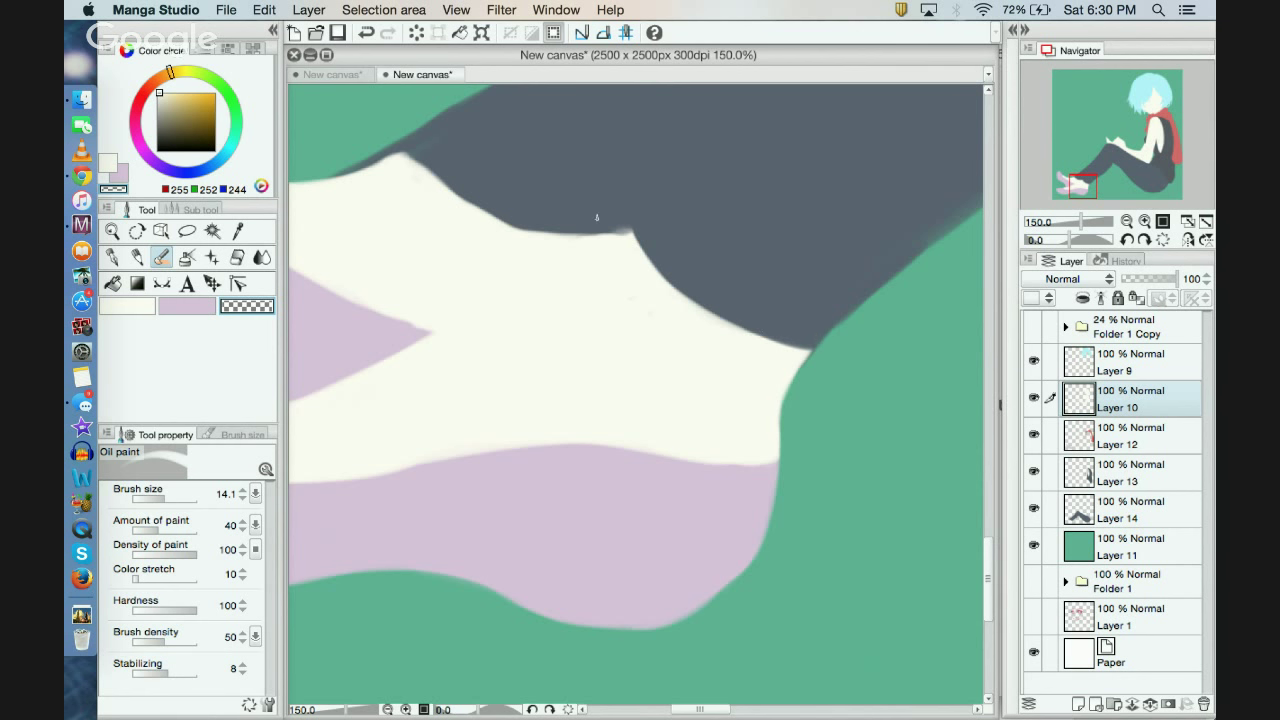
pyautogui.moveTo(636, 229); pyautogui.dragTo(614, 232)
pyautogui.click(389, 709)
pyautogui.click(389, 709)
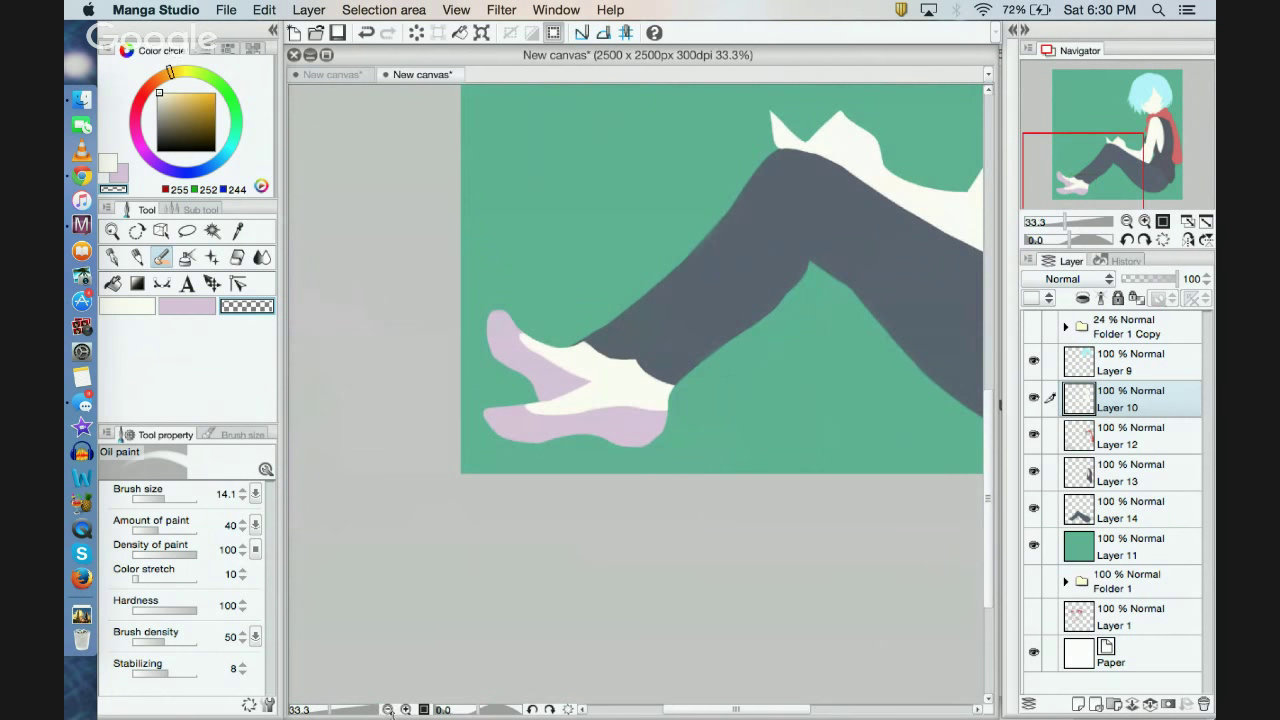
pyautogui.click(405, 709)
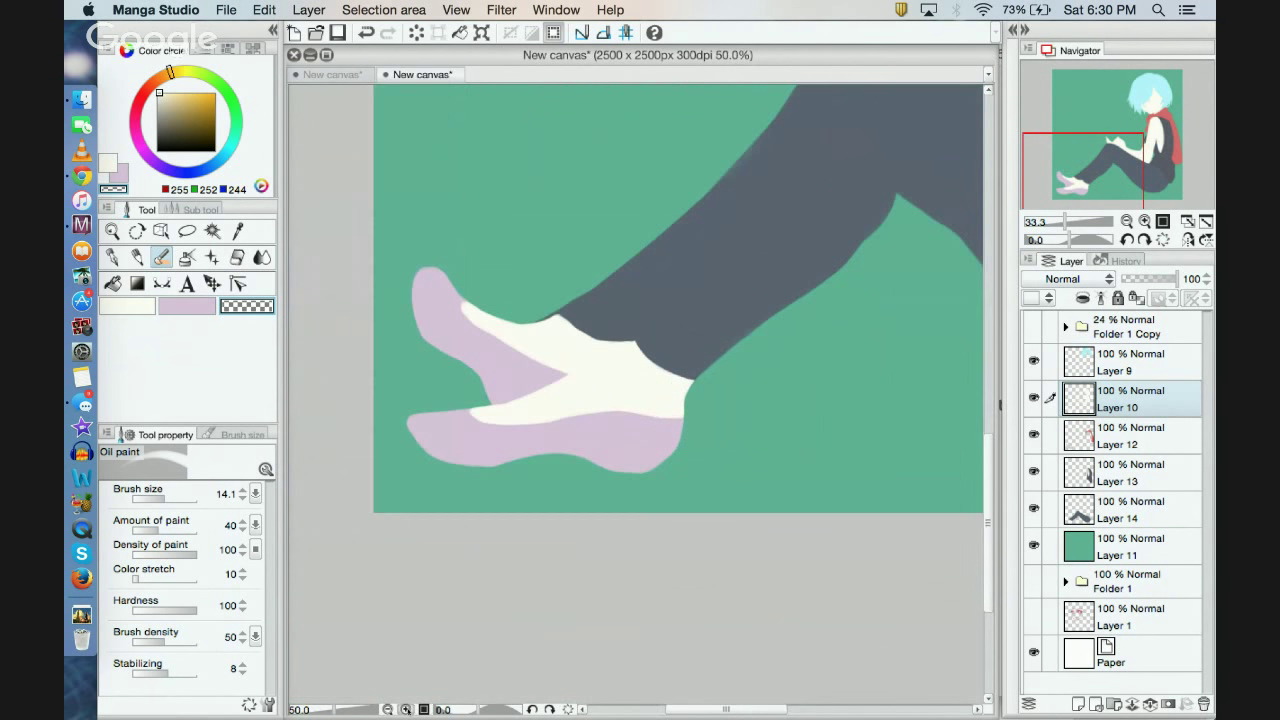
pyautogui.click(405, 709)
pyautogui.click(405, 709)
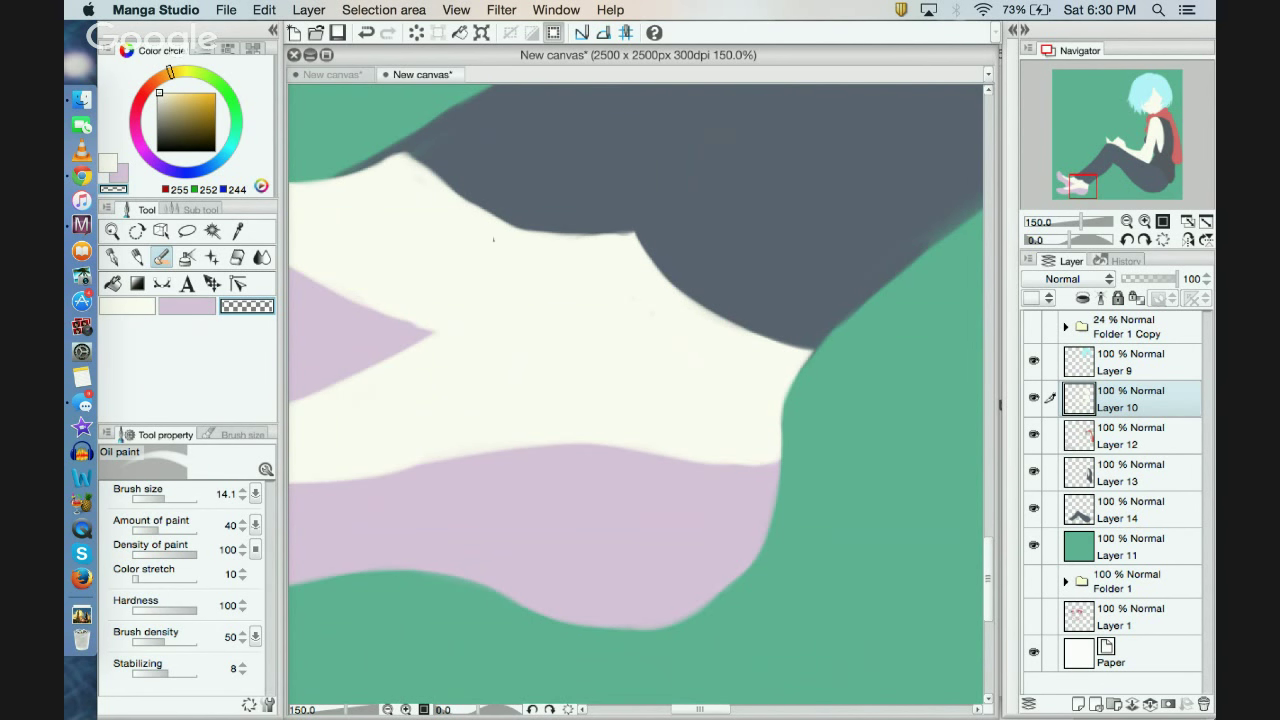
# Step: Sample the trousers' slate (RGB 92, 100, 118), make Layer 14 active and set the brush size to 56
pyautogui.click(178, 309)
pyautogui.keyDown('alt'); pyautogui.click(780, 251); pyautogui.keyUp('alt')
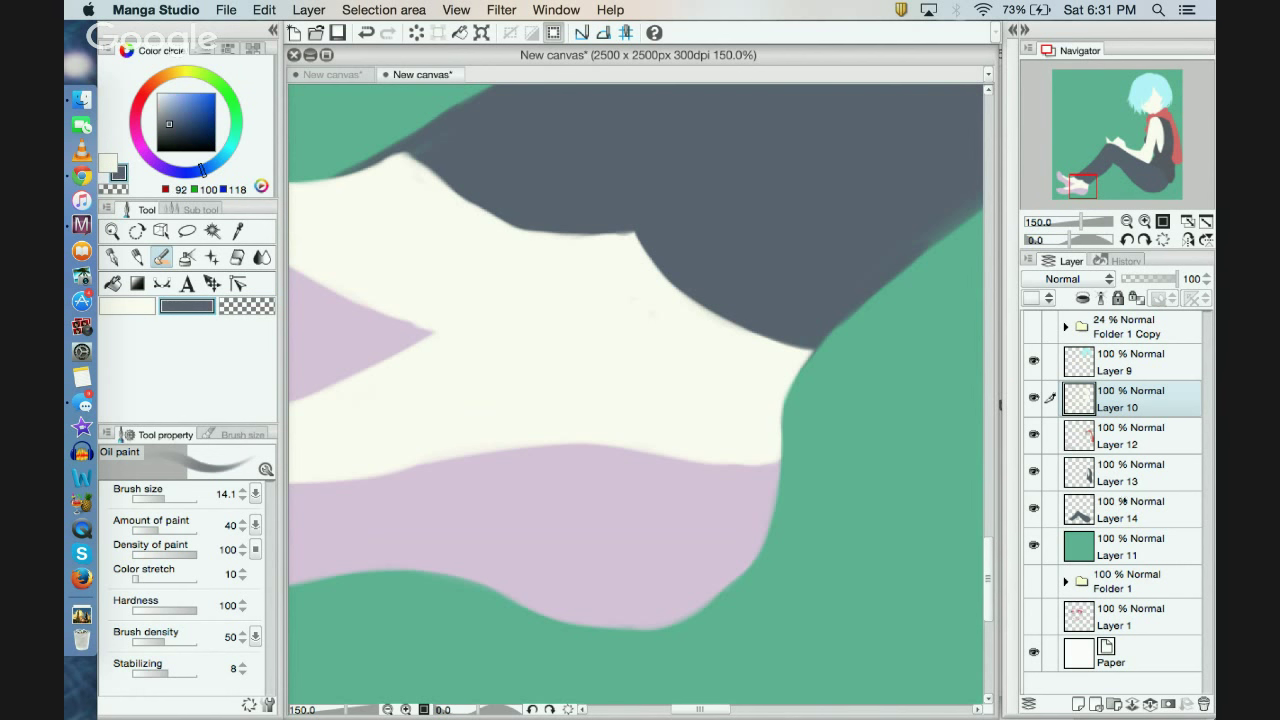
pyautogui.click(1124, 502)
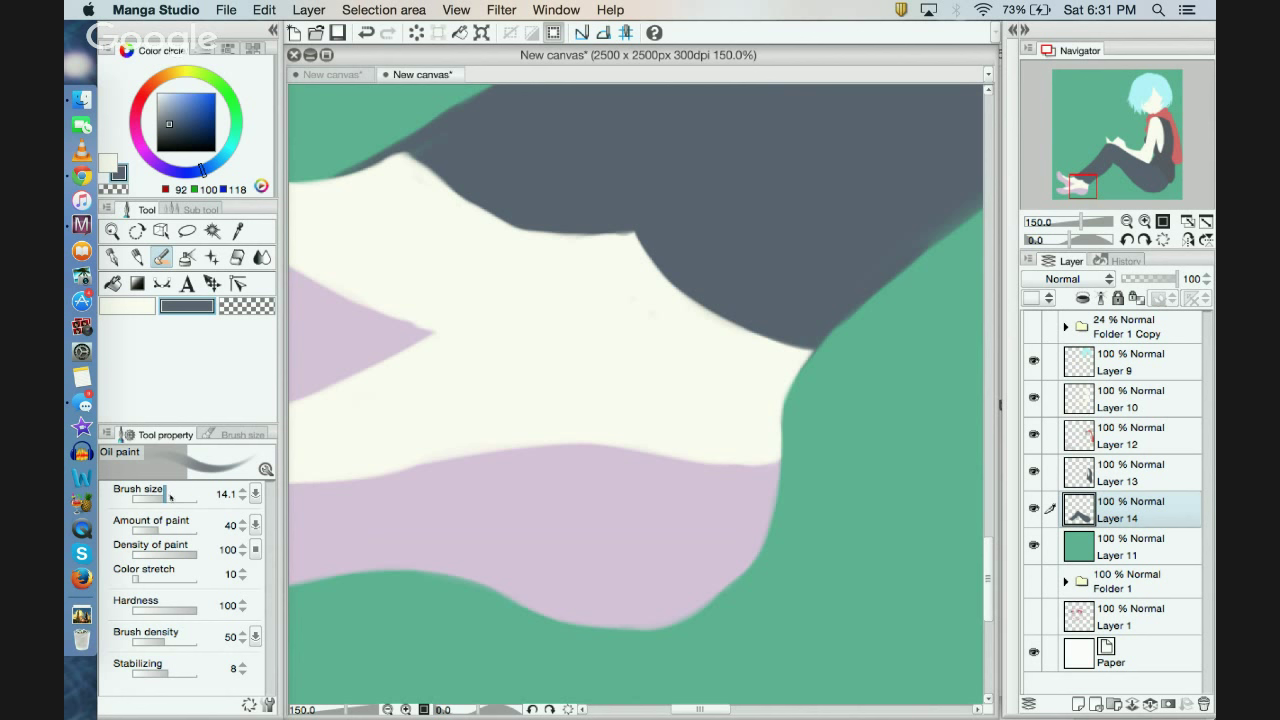
pyautogui.moveTo(170, 494); pyautogui.dragTo(177, 494)
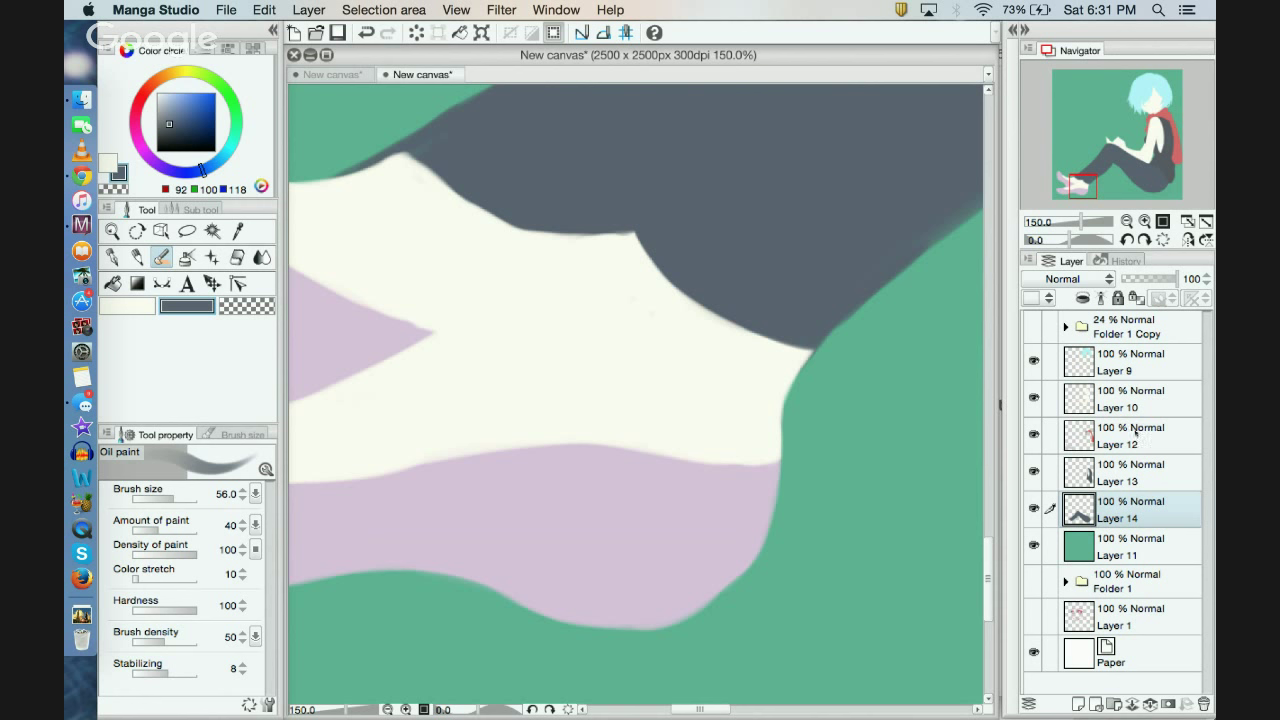
# Step: On Layer 10, carve the off-white back along the near trouser cuff with transparent colour into a smooth curve down to the heel
pyautogui.click(1130, 400)
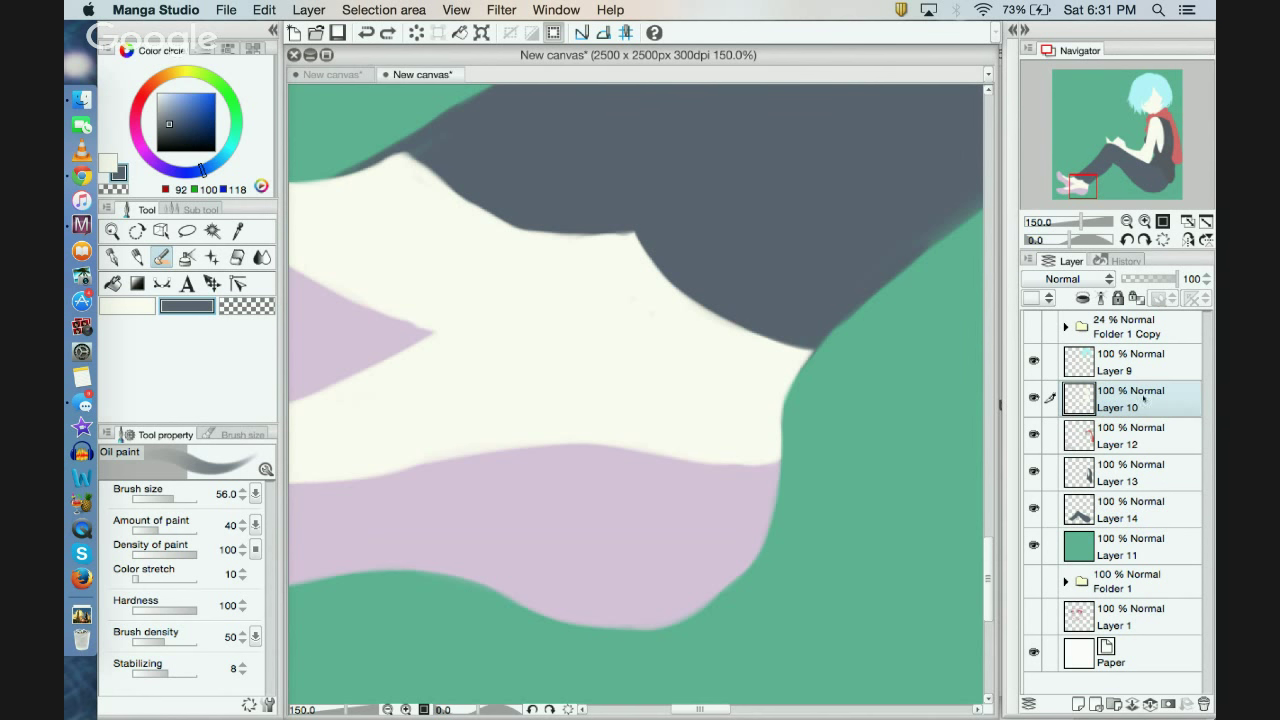
pyautogui.press('x')
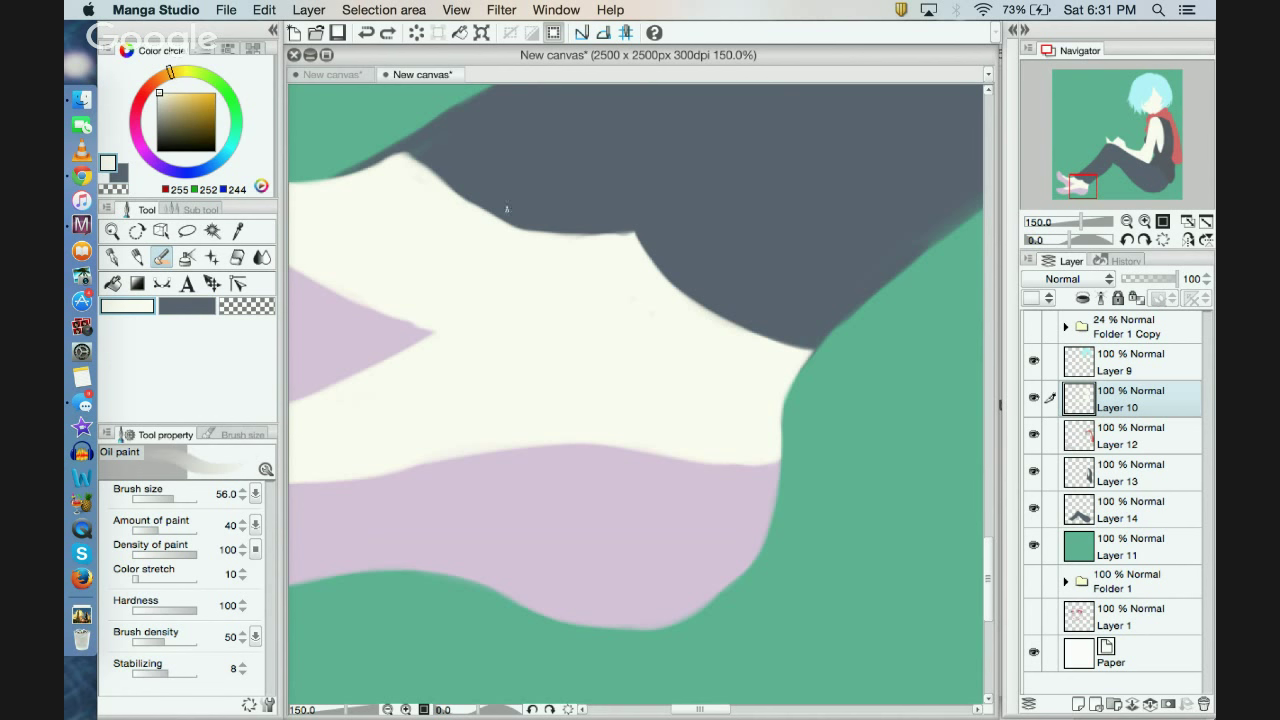
pyautogui.click(262, 312)
pyautogui.moveTo(655, 217)
pyautogui.mouseDown()
pyautogui.moveTo(612, 197)
pyautogui.moveTo(678, 270)
pyautogui.moveTo(631, 231)
pyautogui.moveTo(801, 337)
pyautogui.mouseUp()
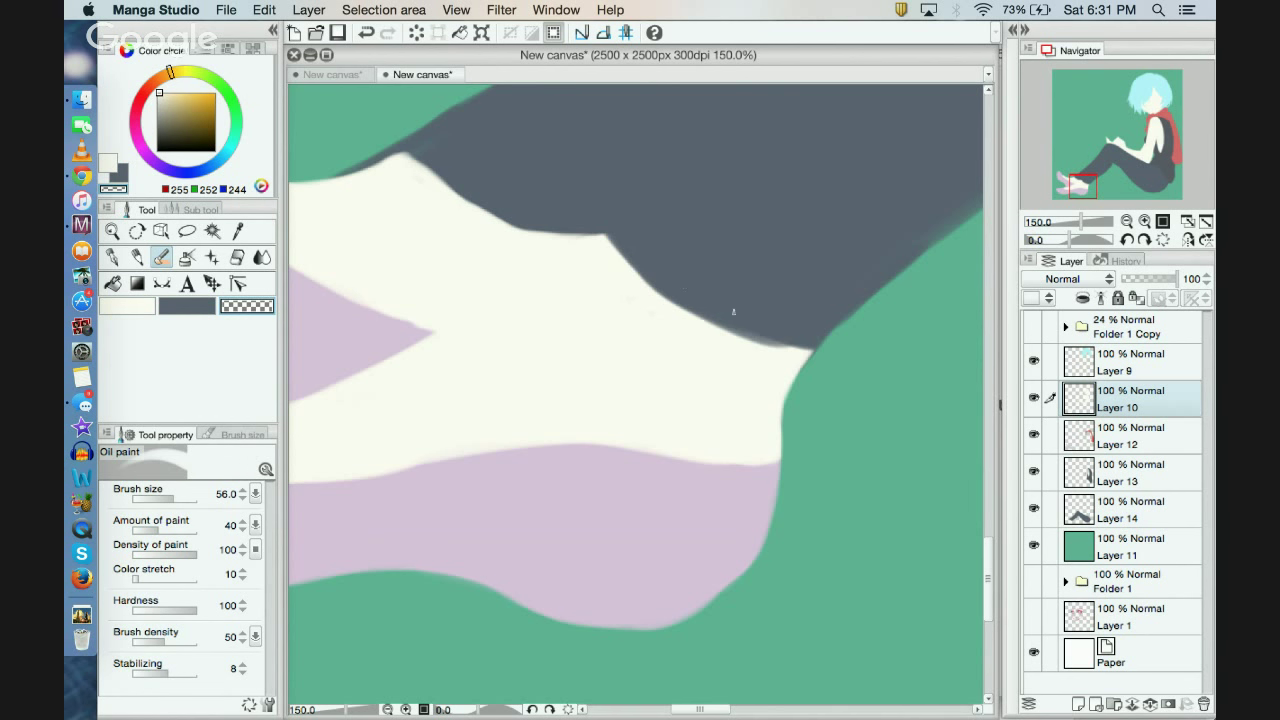
pyautogui.moveTo(733, 311); pyautogui.dragTo(599, 203)
pyautogui.moveTo(717, 299)
pyautogui.mouseDown()
pyautogui.moveTo(797, 326)
pyautogui.moveTo(764, 325)
pyautogui.mouseUp()
pyautogui.moveTo(620, 223); pyautogui.dragTo(698, 278)
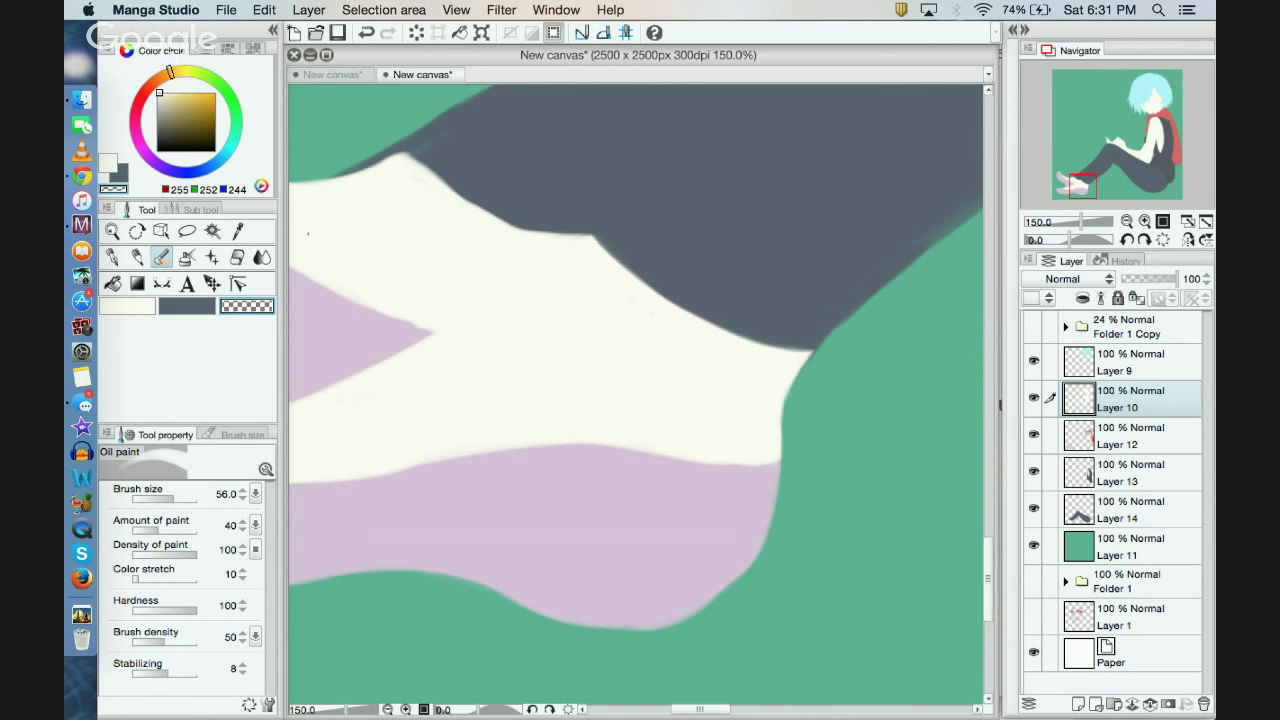
pyautogui.keyDown('alt'); pyautogui.click(477, 156); pyautogui.keyUp('alt')
pyautogui.moveTo(415, 152); pyautogui.dragTo(438, 142)
pyautogui.click(366, 32)
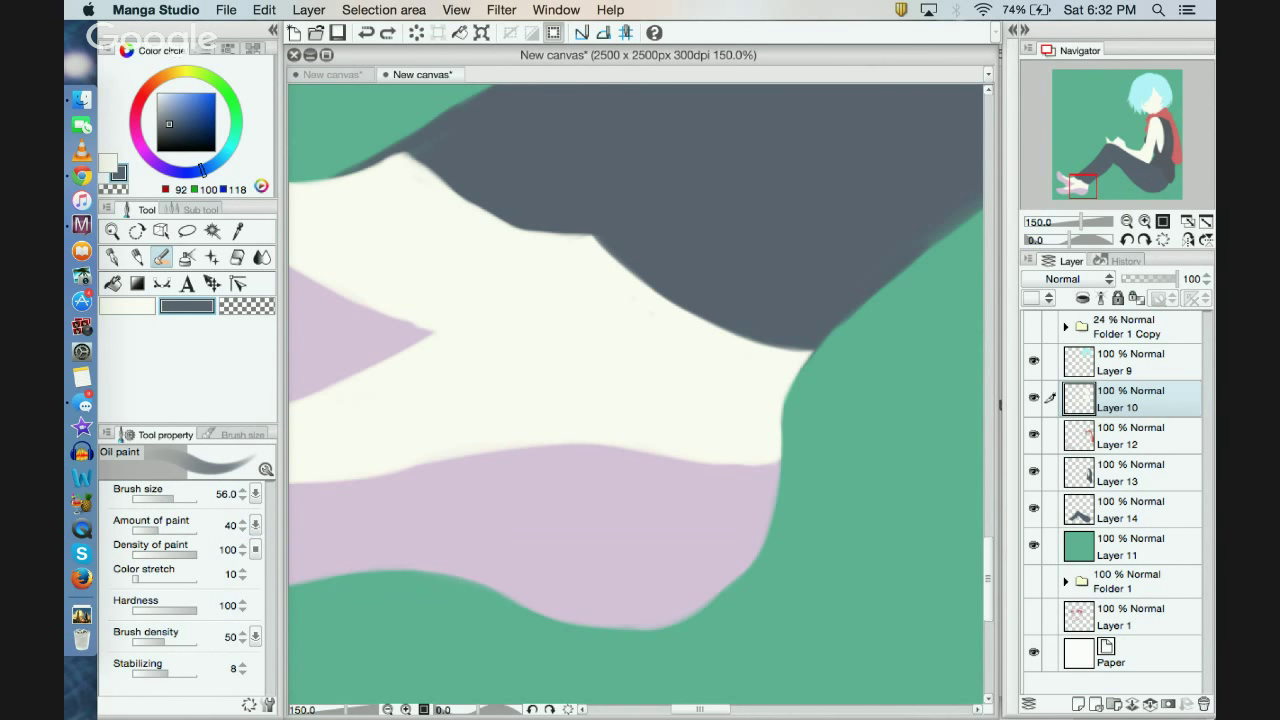
pyautogui.moveTo(424, 150); pyautogui.dragTo(482, 200)
pyautogui.click(366, 32)
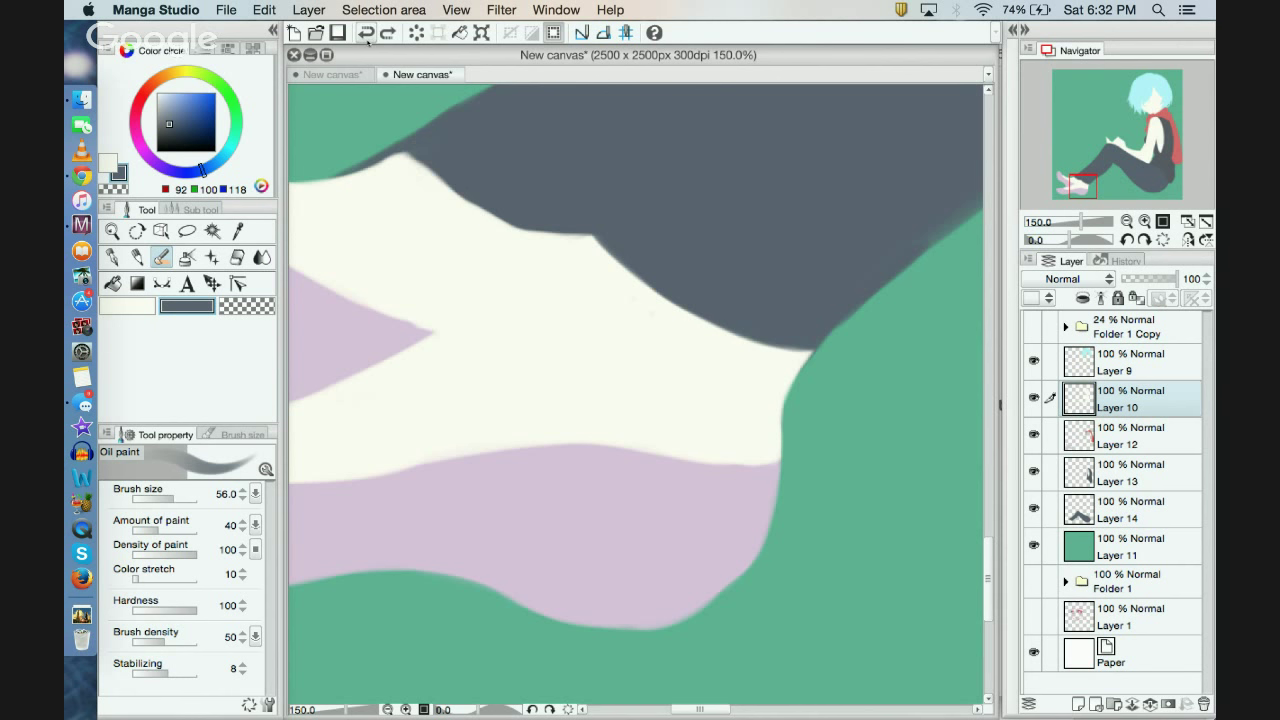
# Step: Carve the off-white back along the far ankle's trouser cuff into a smooth curve with transparent colour on Layer 10
pyautogui.click(247, 305)
pyautogui.moveTo(400, 140)
pyautogui.mouseDown()
pyautogui.moveTo(468, 199)
pyautogui.moveTo(426, 162)
pyautogui.moveTo(520, 209)
pyautogui.moveTo(416, 151)
pyautogui.moveTo(473, 189)
pyautogui.moveTo(591, 218)
pyautogui.mouseUp()
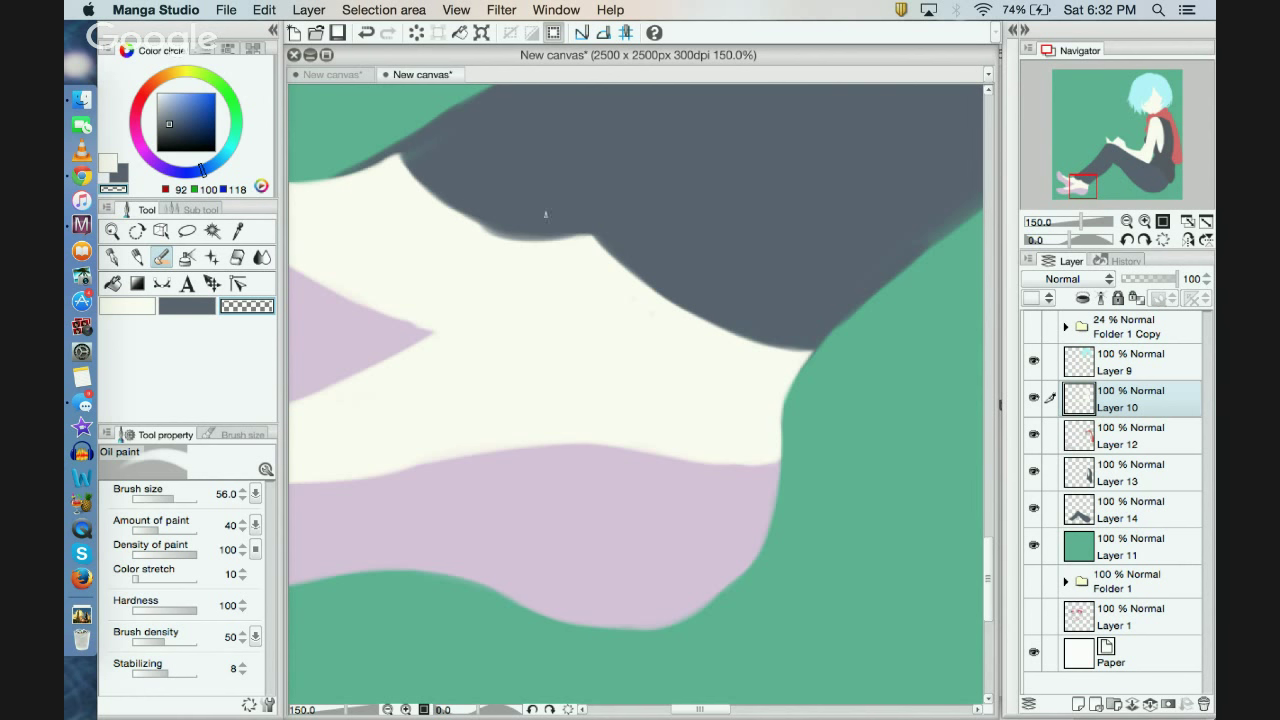
pyautogui.click(366, 32)
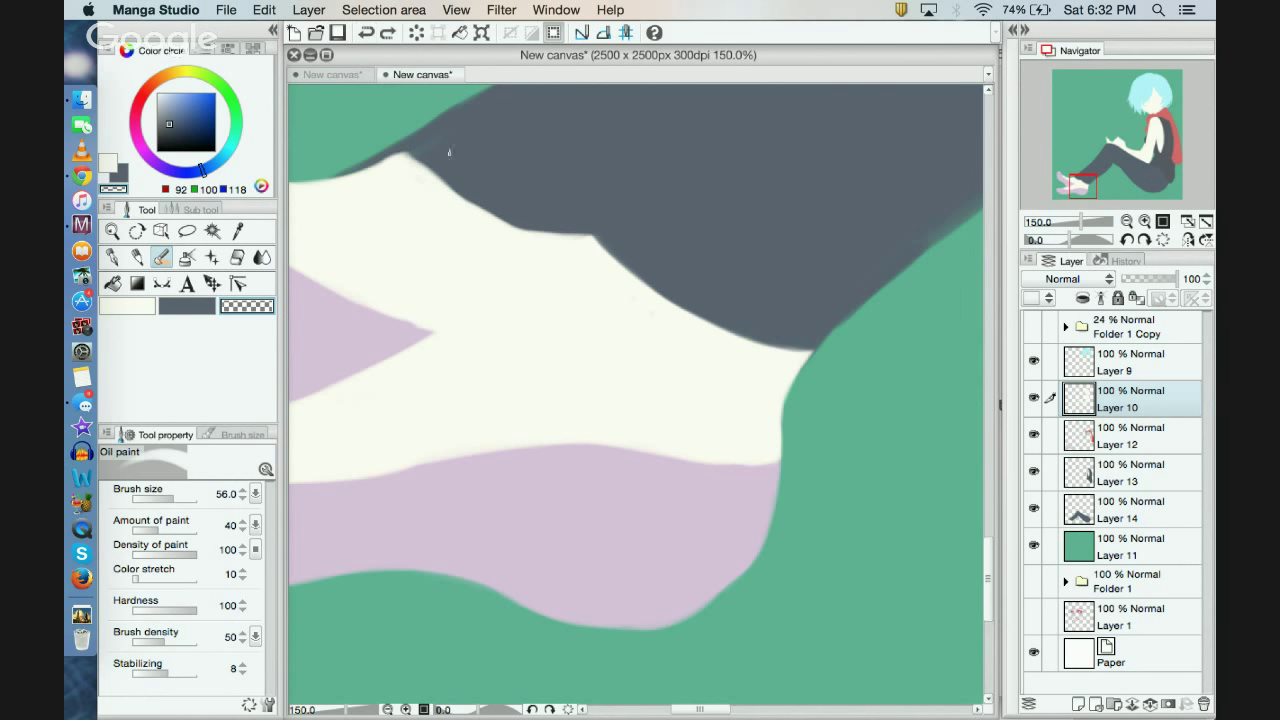
pyautogui.moveTo(449, 152)
pyautogui.mouseDown()
pyautogui.moveTo(473, 188)
pyautogui.moveTo(435, 166)
pyautogui.moveTo(510, 208)
pyautogui.moveTo(469, 181)
pyautogui.moveTo(552, 211)
pyautogui.moveTo(455, 163)
pyautogui.moveTo(552, 211)
pyautogui.mouseUp()
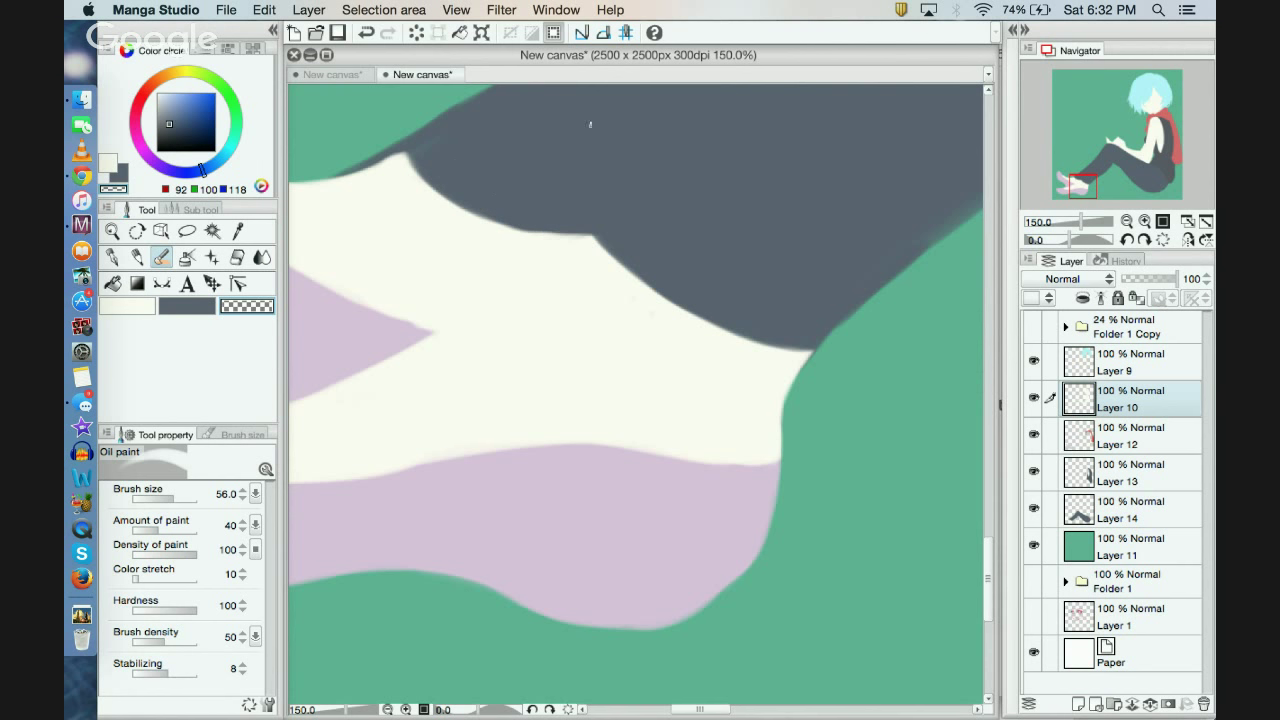
# Step: On Layer 14, erase the thin slate sliver above the far ankle with transparent colour, and reselect Layer 10
pyautogui.moveTo(1084, 184); pyautogui.dragTo(1079, 181)
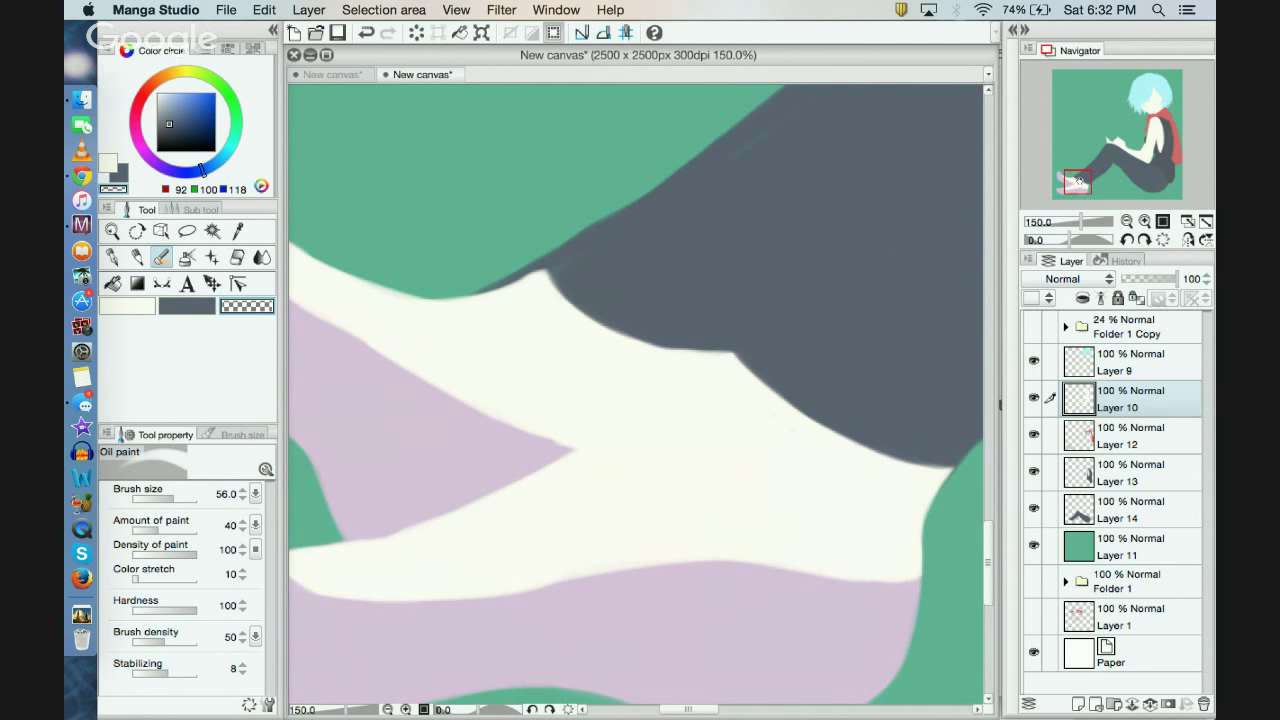
pyautogui.hscroll(2, 636, 394)
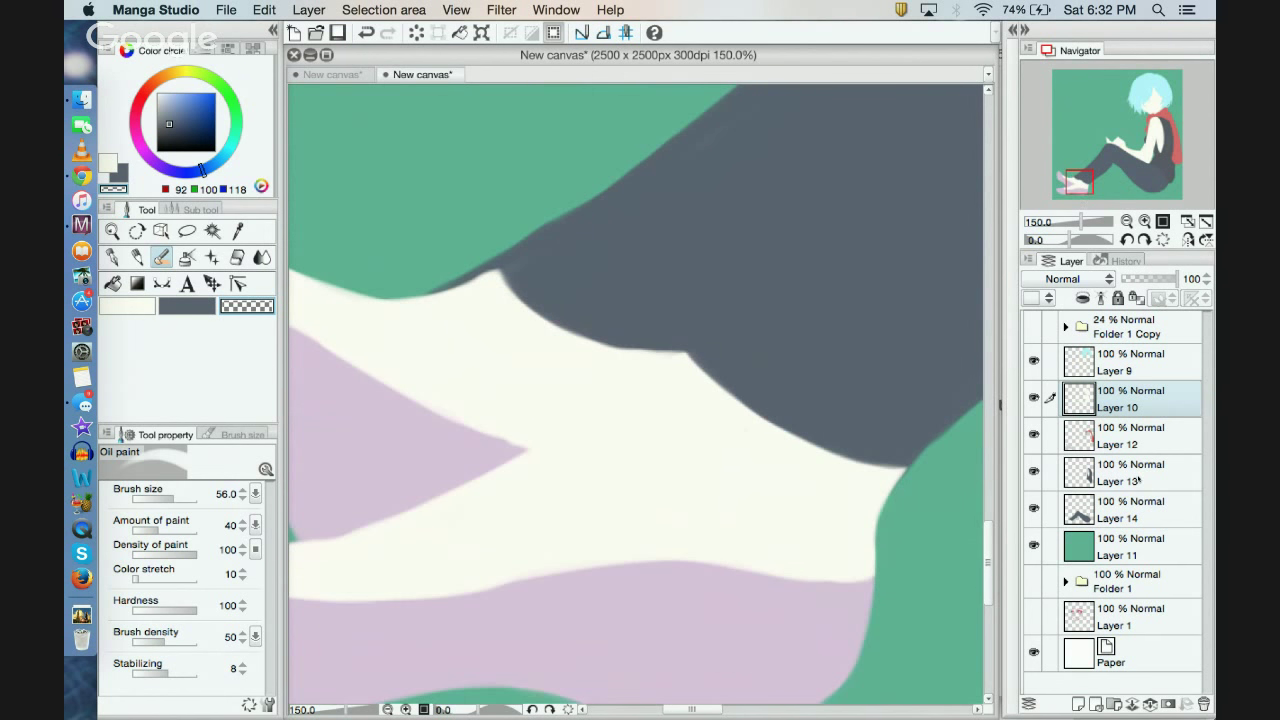
pyautogui.click(1128, 511)
pyautogui.click(196, 310)
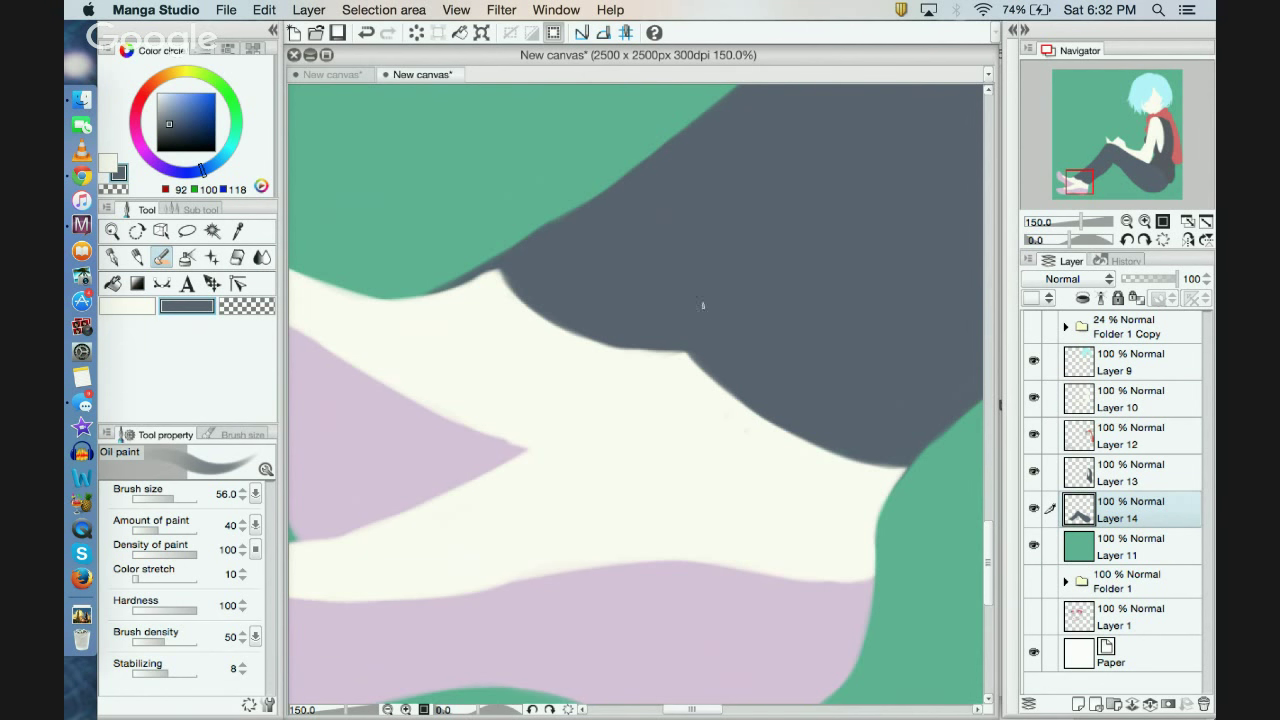
pyautogui.click(241, 306)
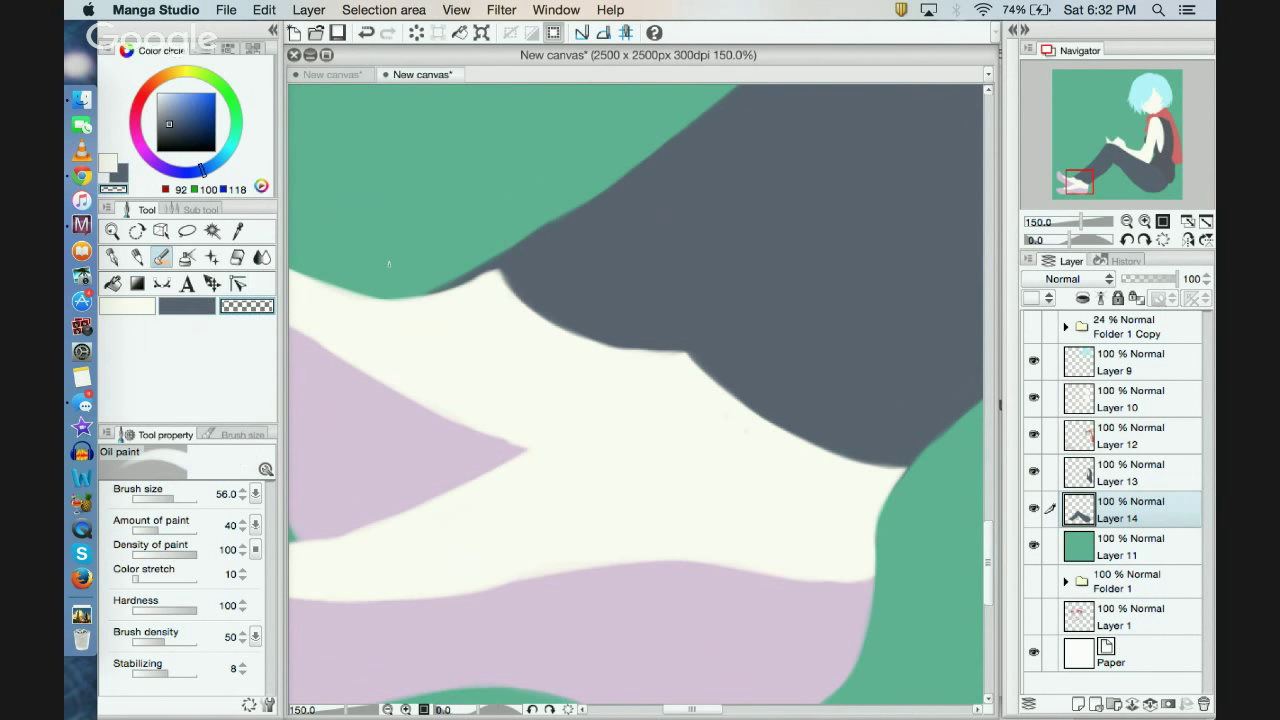
pyautogui.moveTo(475, 257); pyautogui.dragTo(481, 307)
pyautogui.click(1140, 399)
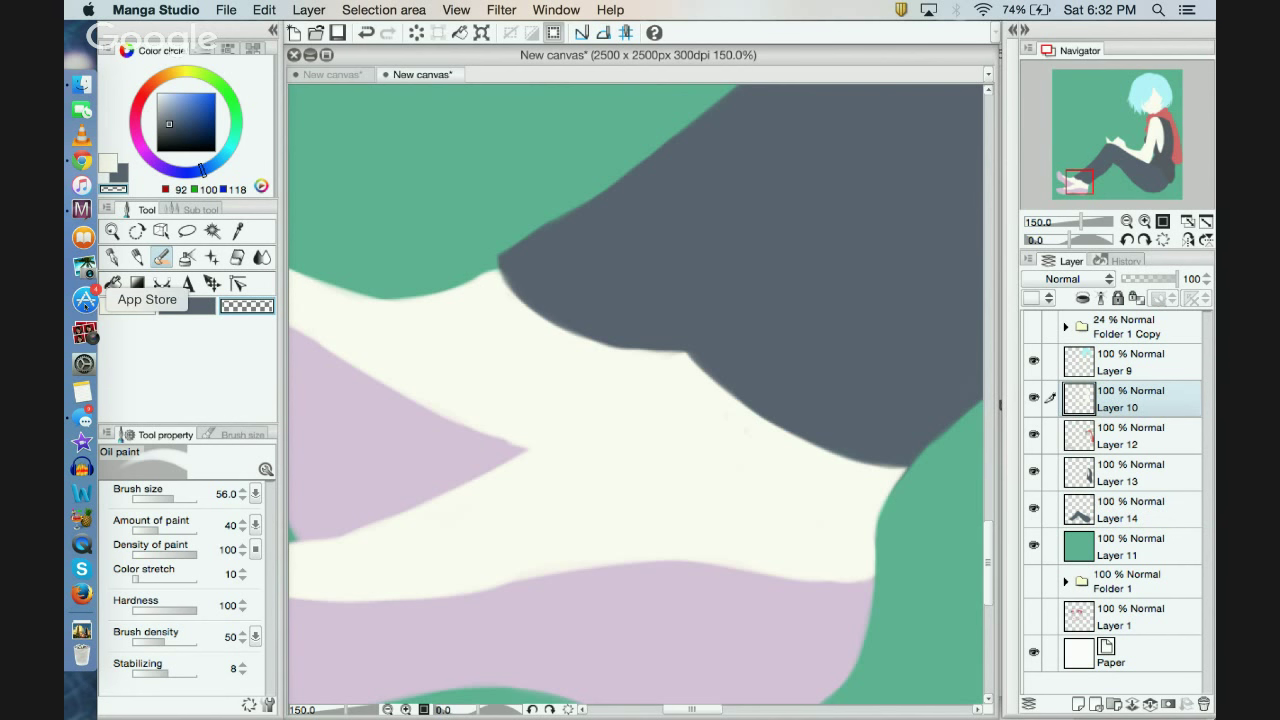
# Step: Touch up the off-white along the trouser cuffs' edge on Layer 10 with brush size 24.5
pyautogui.click(127, 306)
pyautogui.moveTo(520, 263); pyautogui.dragTo(497, 275)
pyautogui.click(366, 33)
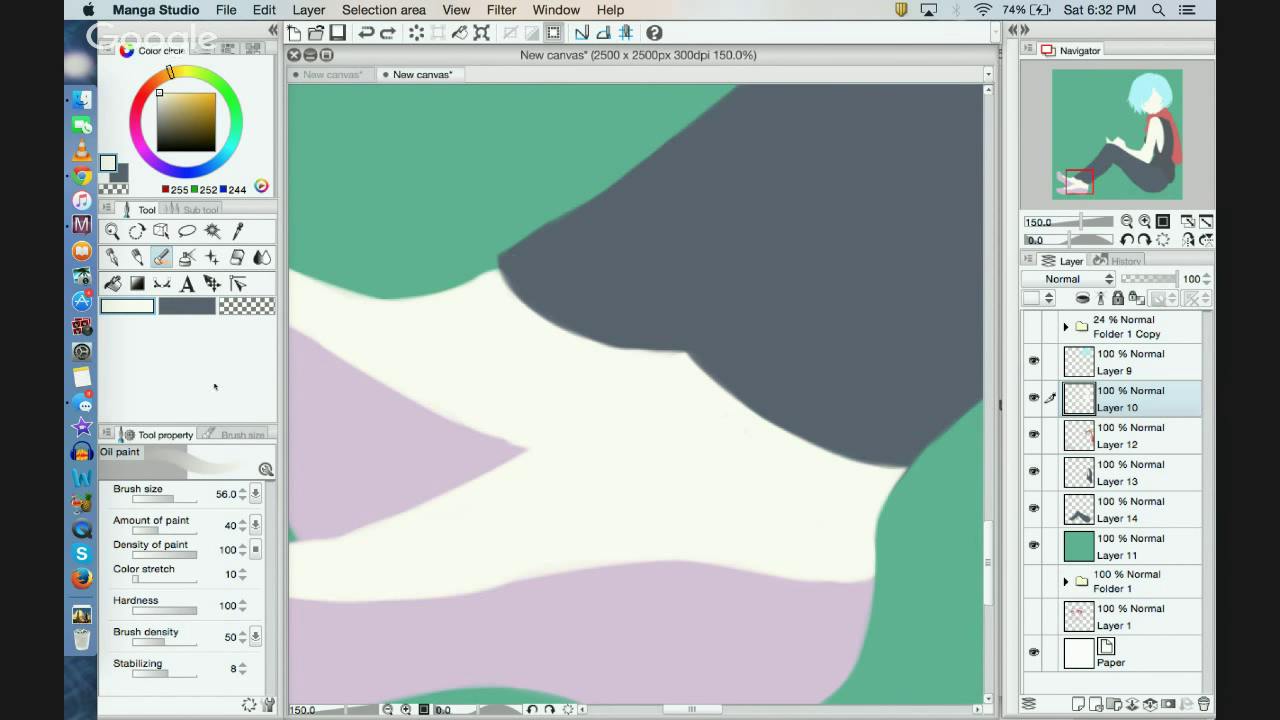
pyautogui.click(170, 497)
pyautogui.click(497, 271)
pyautogui.moveTo(497, 274); pyautogui.dragTo(515, 296)
pyautogui.moveTo(605, 348); pyautogui.dragTo(666, 358)
# Step: Show the Folder 1 Copy sketch over the colours and mix a pale cream (RGB 255, 249, 216) for the book
pyautogui.click(388, 709)
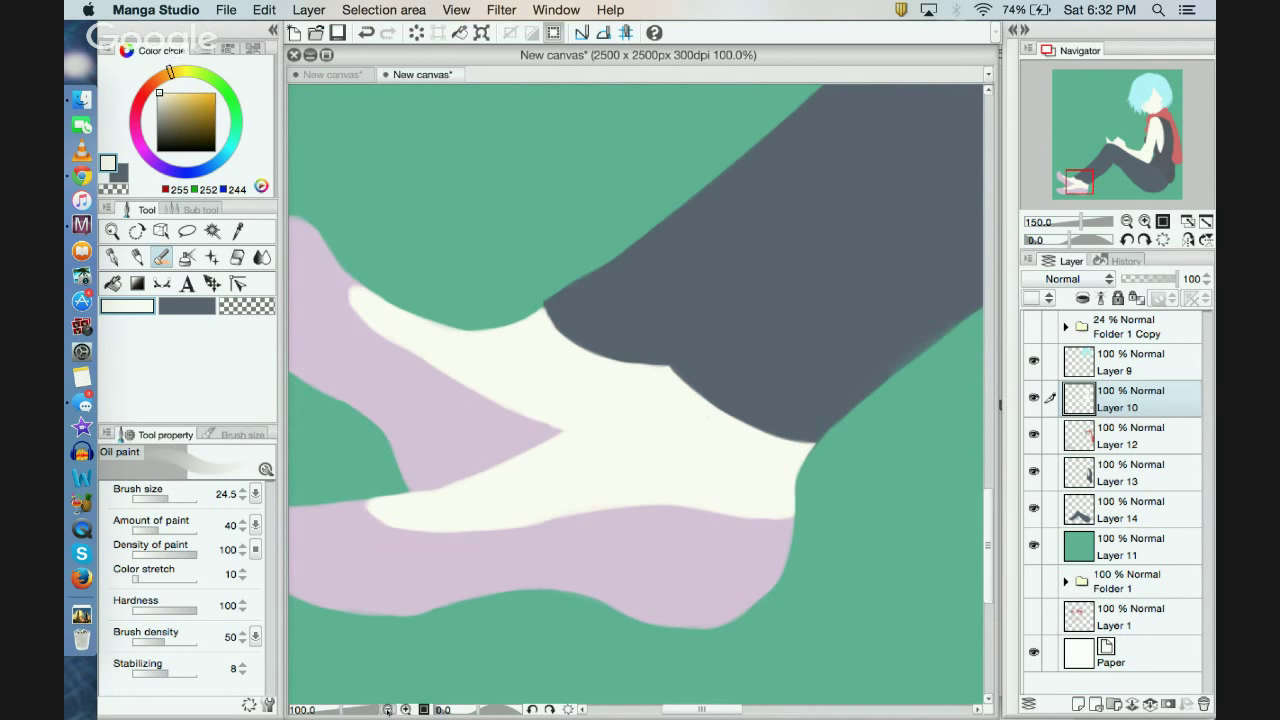
pyautogui.click(388, 709)
pyautogui.click(388, 709)
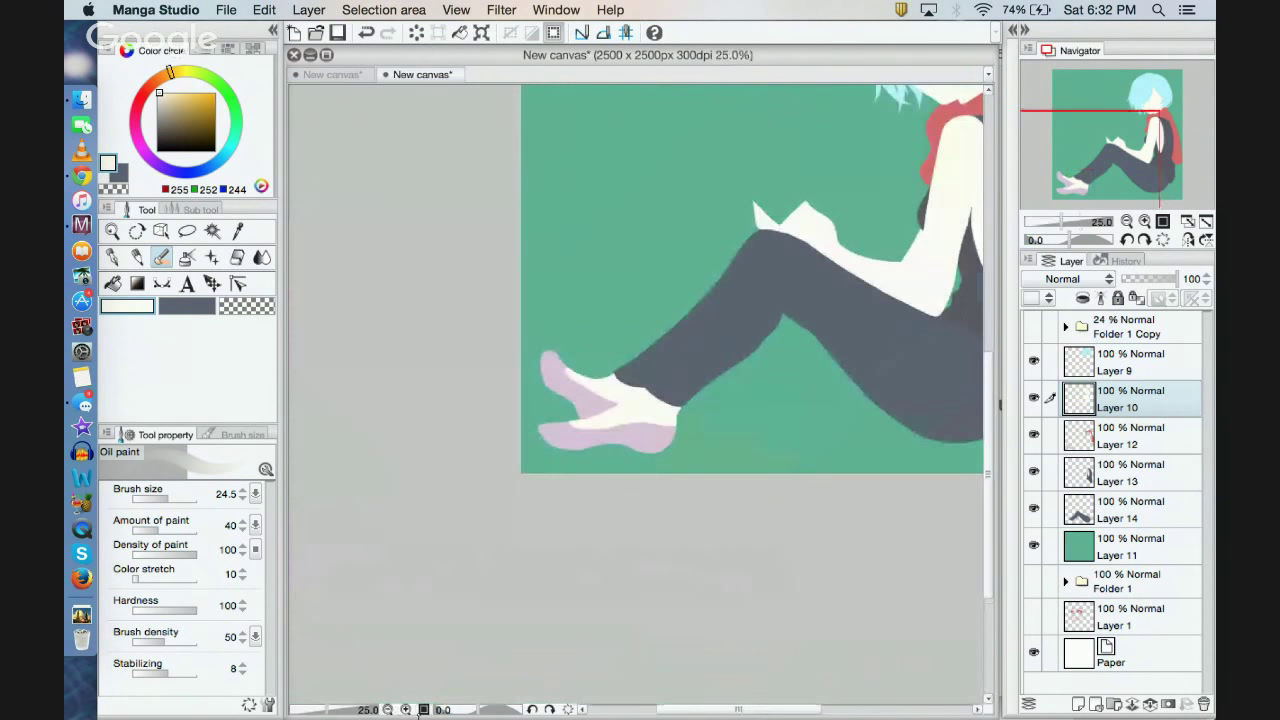
pyautogui.click(405, 709)
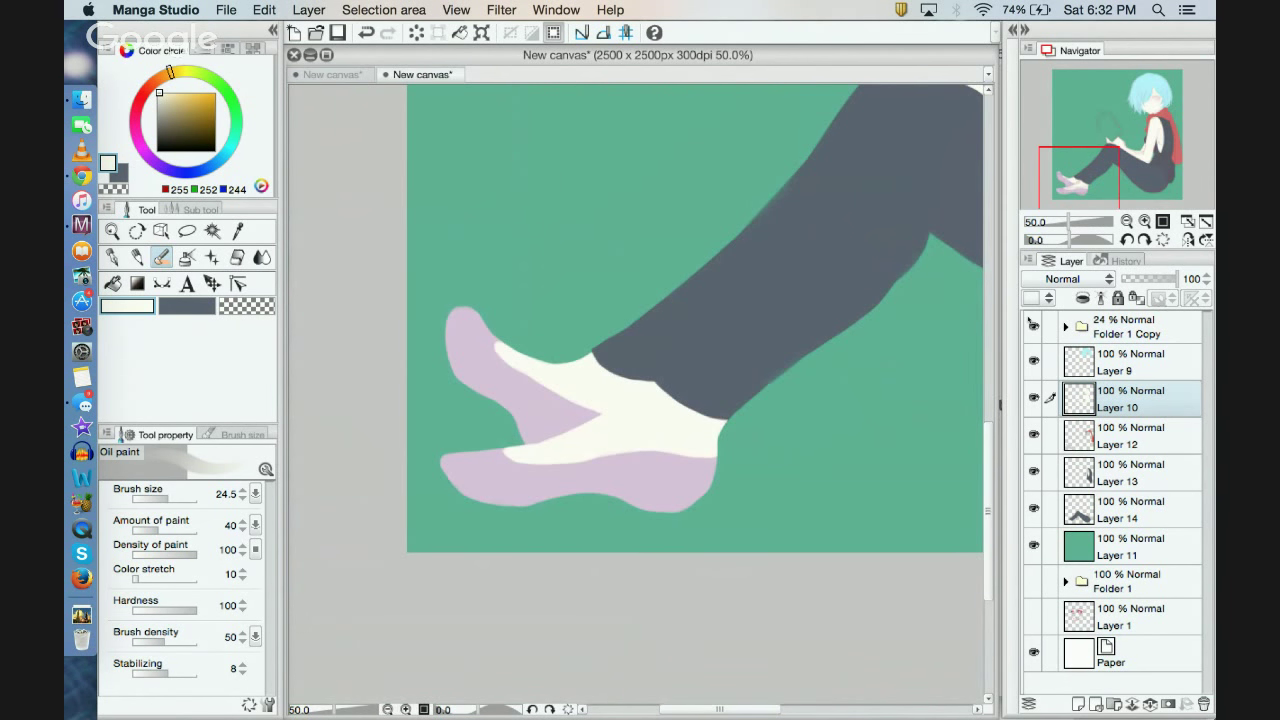
pyautogui.click(1033, 326)
pyautogui.moveTo(1092, 170)
pyautogui.mouseDown()
pyautogui.moveTo(1156, 110)
pyautogui.moveTo(1138, 137)
pyautogui.moveTo(1123, 114)
pyautogui.moveTo(1137, 102)
pyautogui.moveTo(1121, 128)
pyautogui.moveTo(1146, 150)
pyautogui.moveTo(1106, 124)
pyautogui.mouseUp()
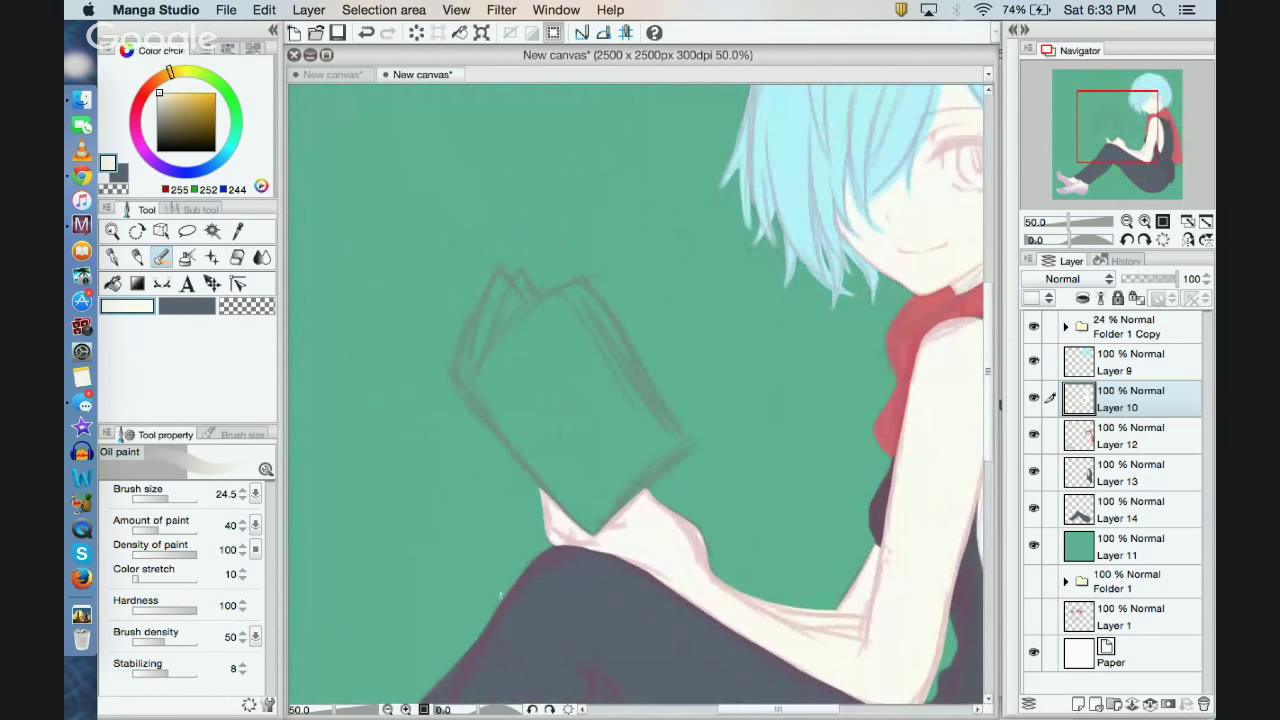
pyautogui.click(405, 709)
pyautogui.click(405, 709)
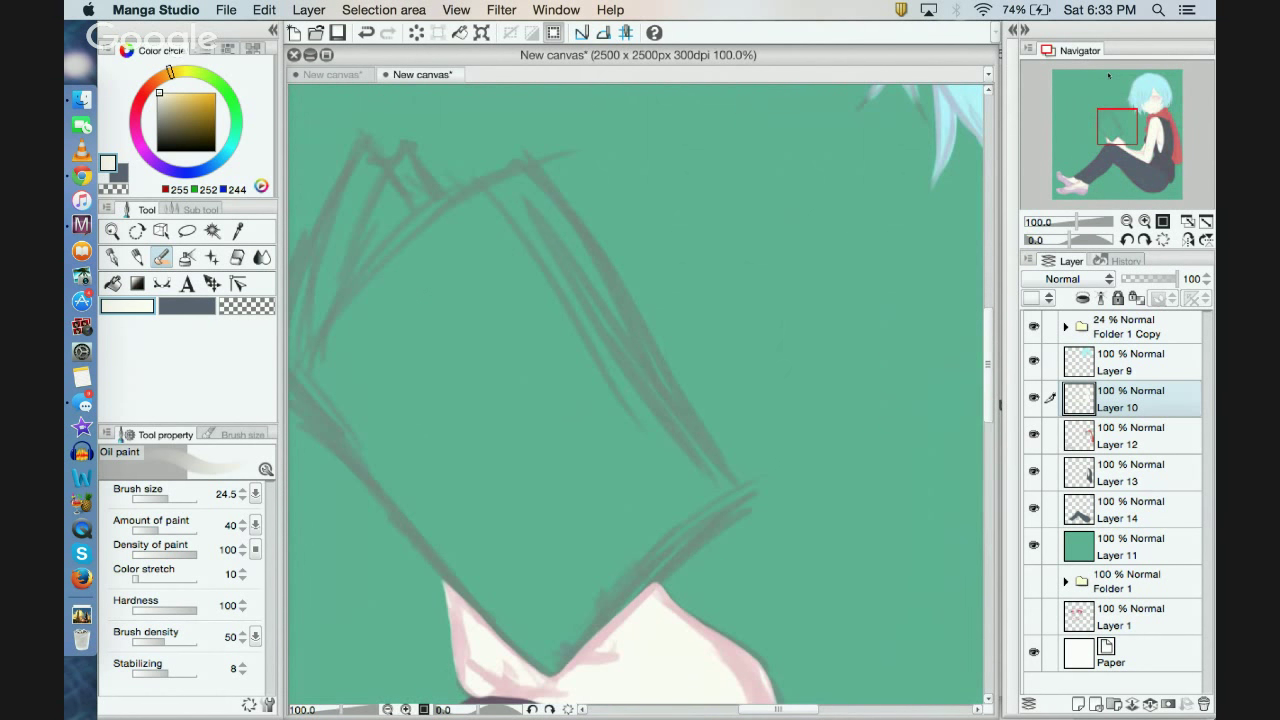
pyautogui.moveTo(1123, 130); pyautogui.dragTo(1115, 131)
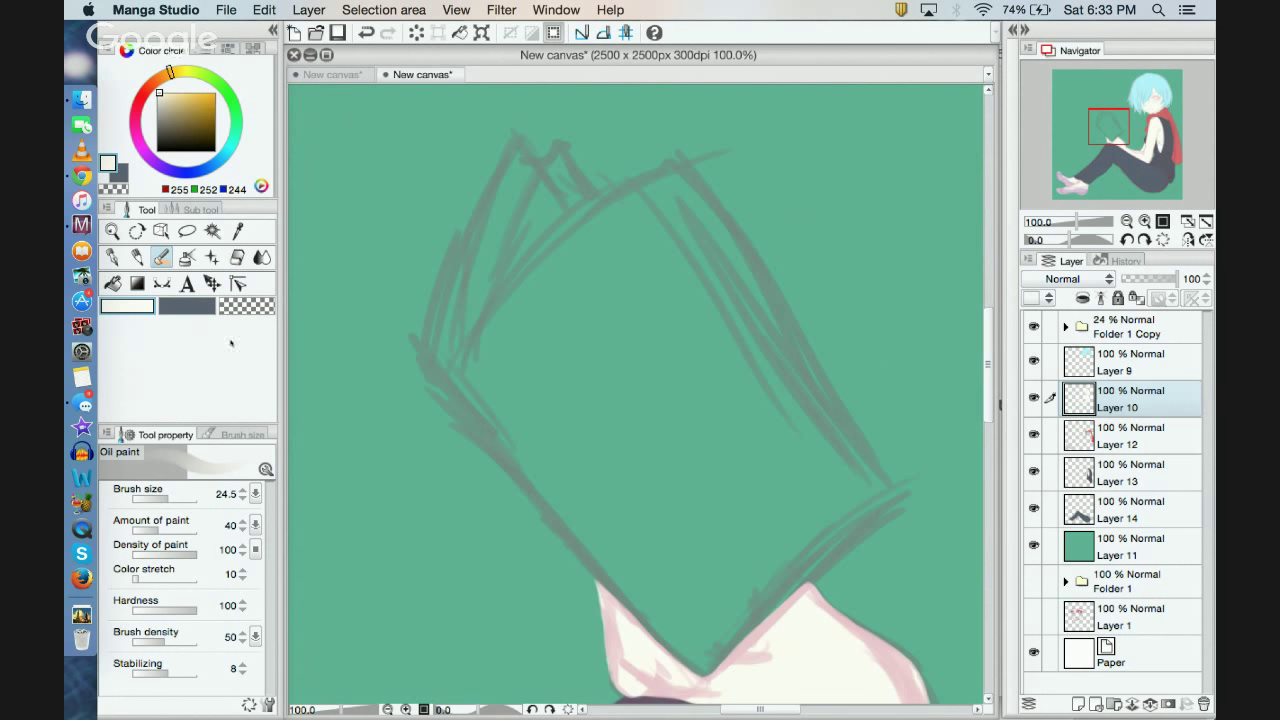
pyautogui.click(181, 89)
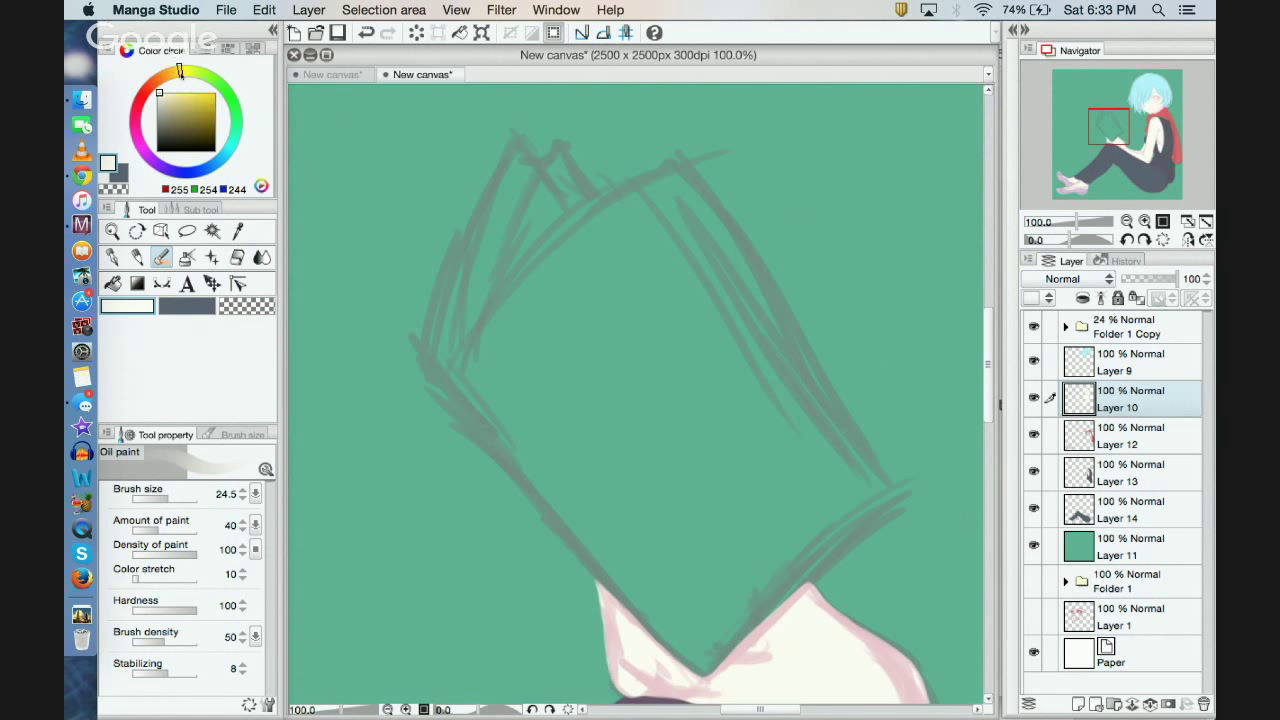
pyautogui.click(162, 92)
pyautogui.click(165, 92)
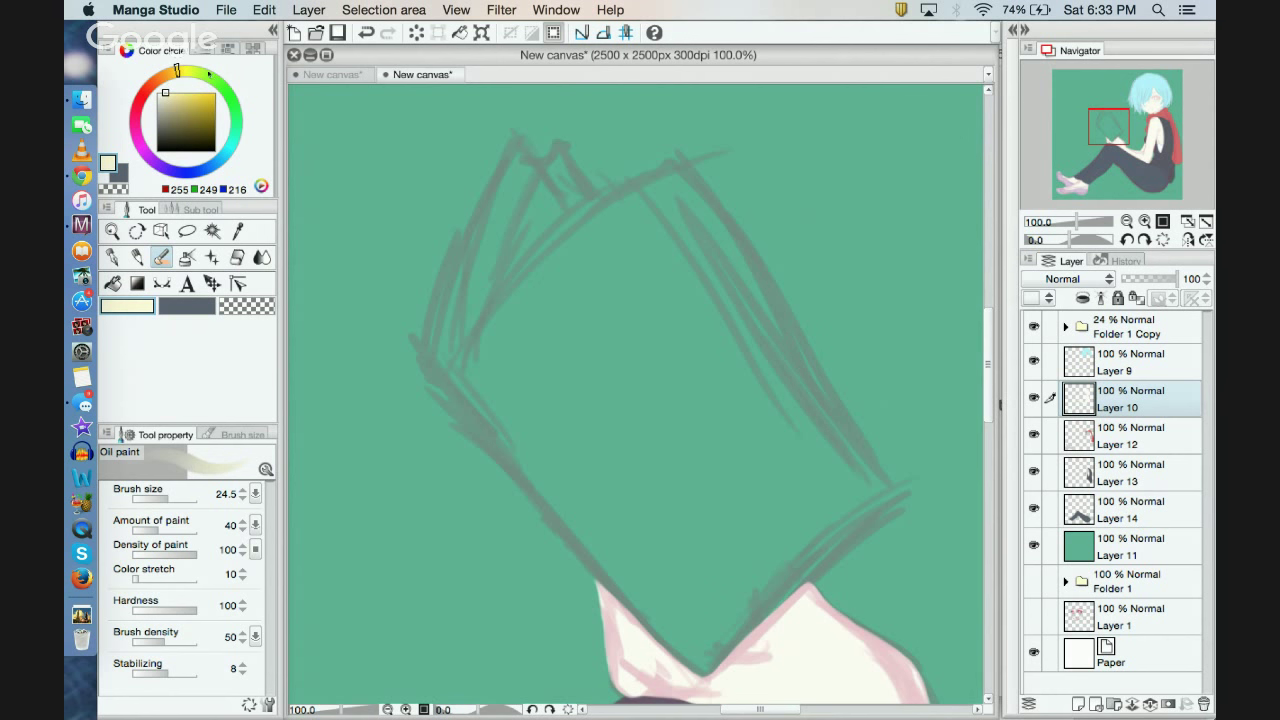
pyautogui.moveTo(584, 280); pyautogui.dragTo(620, 408)
pyautogui.moveTo(603, 268); pyautogui.dragTo(642, 455)
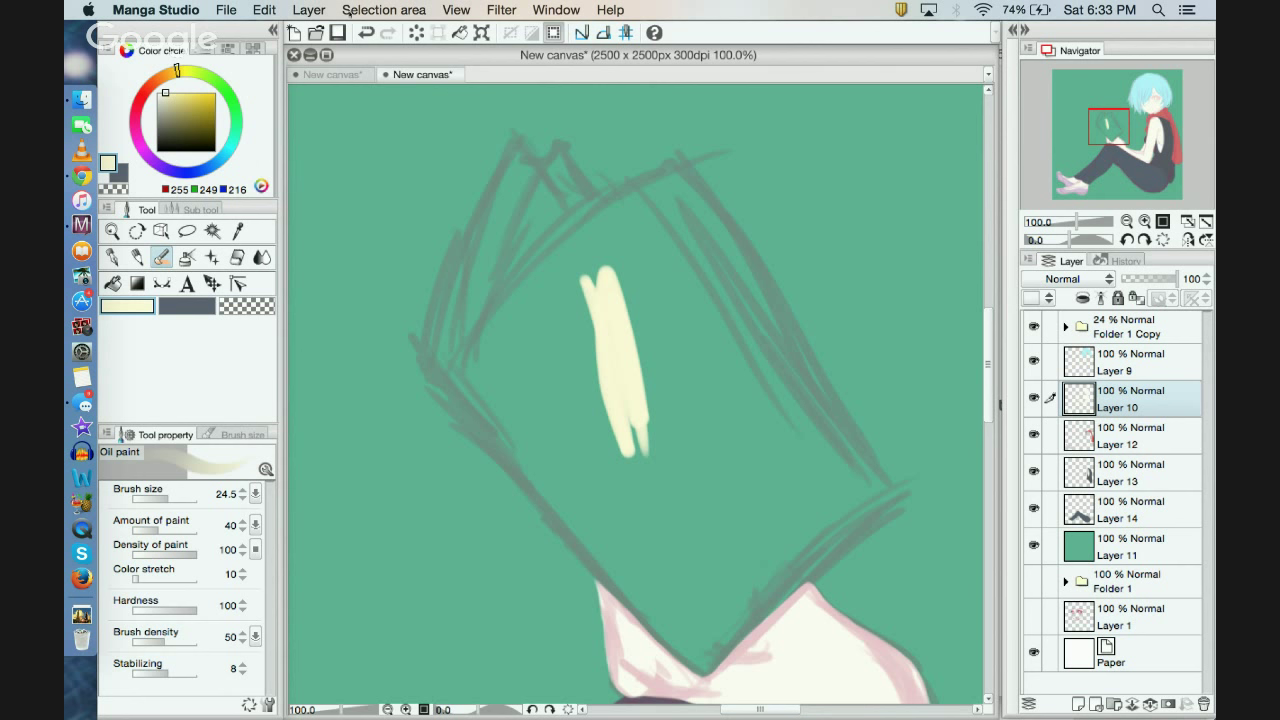
pyautogui.click(366, 32)
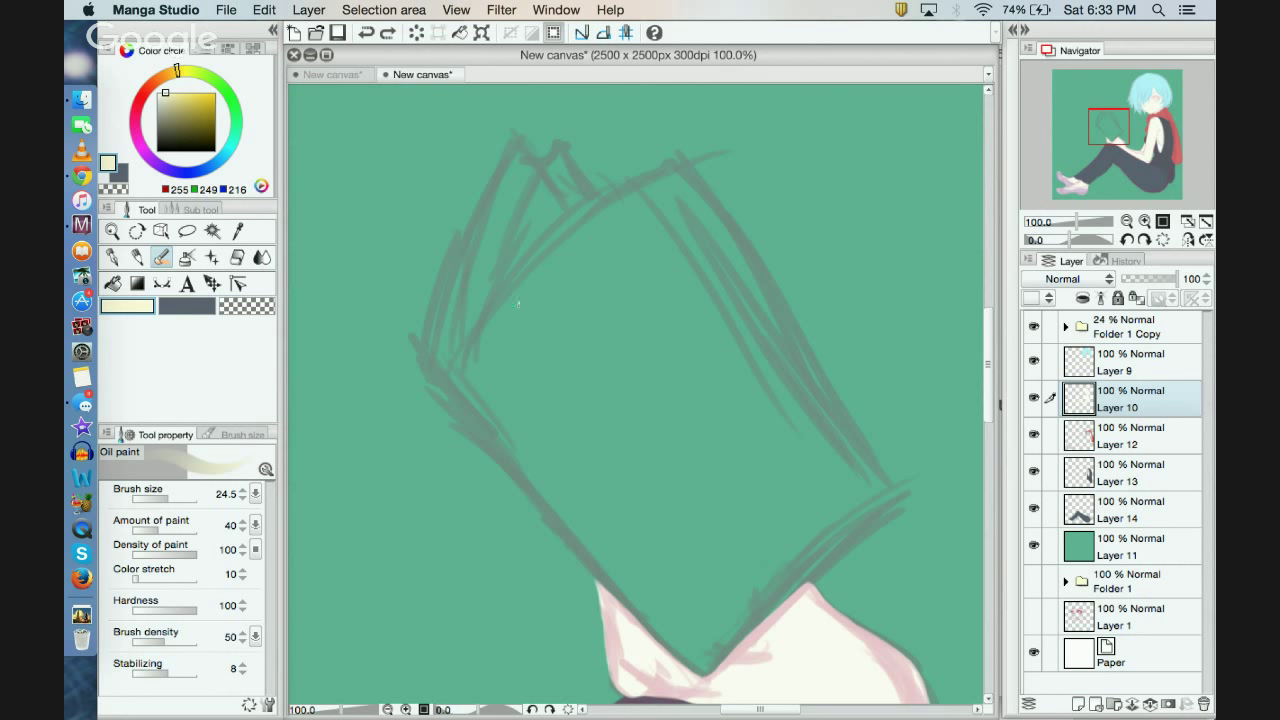
# Step: Block in the front face of the sketched book with cream on Layer 10, using brush size 221.4 for the broad fill
pyautogui.moveTo(514, 323)
pyautogui.mouseDown()
pyautogui.moveTo(621, 229)
pyautogui.moveTo(502, 357)
pyautogui.moveTo(609, 252)
pyautogui.moveTo(668, 224)
pyautogui.moveTo(564, 346)
pyautogui.moveTo(580, 292)
pyautogui.mouseUp()
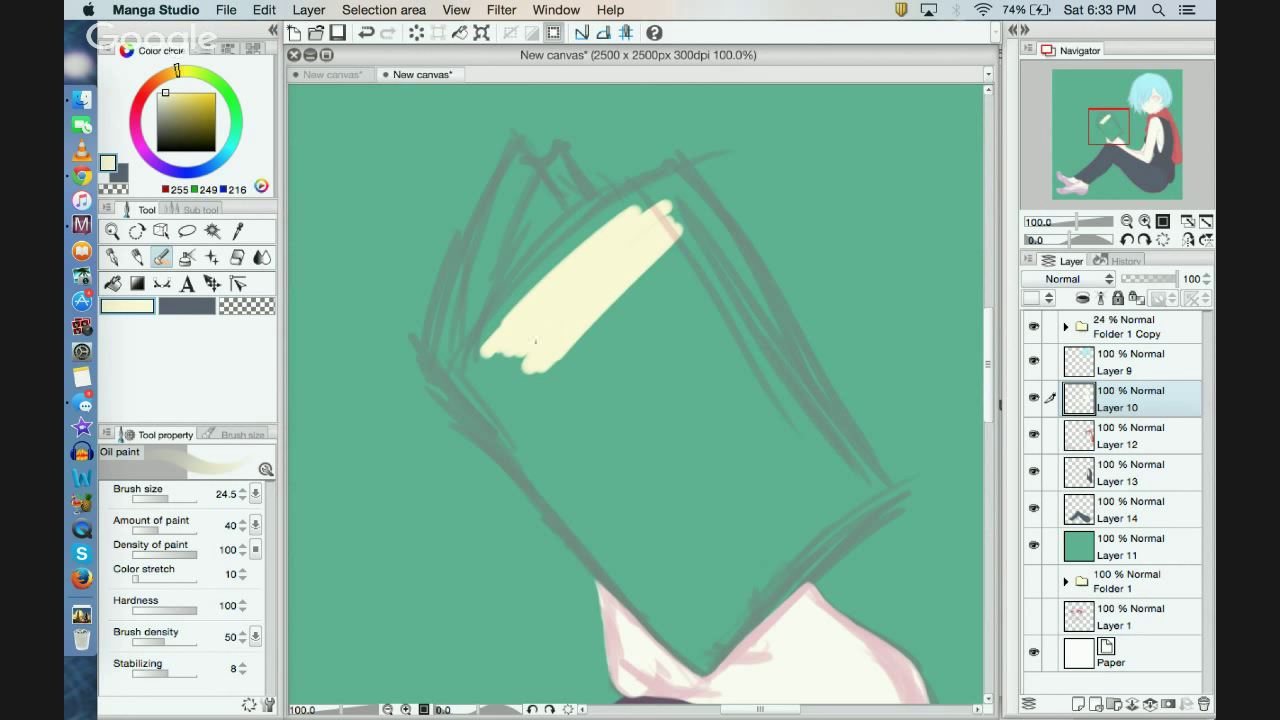
pyautogui.moveTo(518, 360)
pyautogui.mouseDown()
pyautogui.moveTo(533, 416)
pyautogui.moveTo(524, 391)
pyautogui.moveTo(549, 435)
pyautogui.moveTo(488, 361)
pyautogui.moveTo(550, 418)
pyautogui.moveTo(539, 364)
pyautogui.moveTo(580, 444)
pyautogui.moveTo(565, 338)
pyautogui.moveTo(603, 485)
pyautogui.moveTo(585, 304)
pyautogui.moveTo(617, 468)
pyautogui.moveTo(609, 386)
pyautogui.moveTo(625, 278)
pyautogui.moveTo(622, 450)
pyautogui.moveTo(655, 253)
pyautogui.moveTo(636, 489)
pyautogui.moveTo(584, 330)
pyautogui.moveTo(621, 329)
pyautogui.moveTo(664, 431)
pyautogui.moveTo(722, 507)
pyautogui.moveTo(640, 341)
pyautogui.moveTo(705, 410)
pyautogui.moveTo(653, 303)
pyautogui.moveTo(756, 459)
pyautogui.moveTo(603, 397)
pyautogui.moveTo(579, 400)
pyautogui.moveTo(652, 525)
pyautogui.moveTo(563, 422)
pyautogui.moveTo(681, 540)
pyautogui.moveTo(641, 502)
pyautogui.moveTo(652, 520)
pyautogui.moveTo(738, 525)
pyautogui.moveTo(699, 551)
pyautogui.moveTo(743, 419)
pyautogui.mouseUp()
pyautogui.click(182, 496)
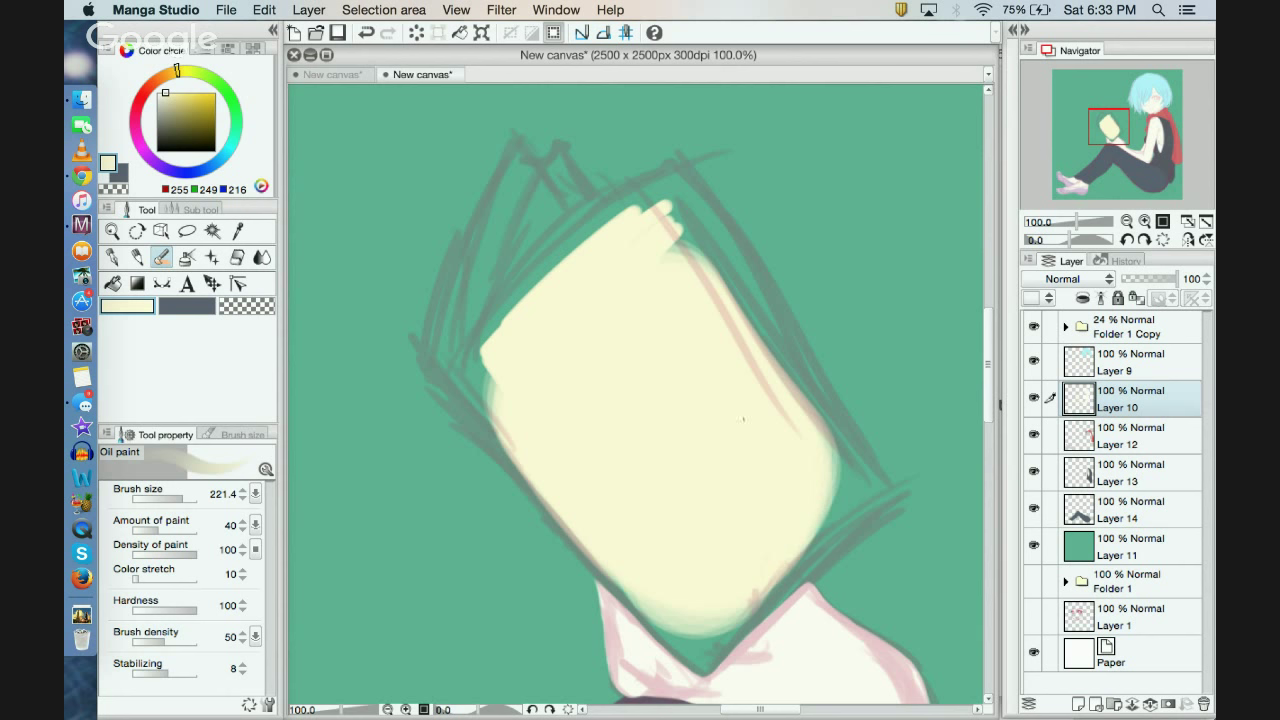
# Step: Hide the green background on Layer 11 and check the whole figure against the white paper
pyautogui.click(388, 709)
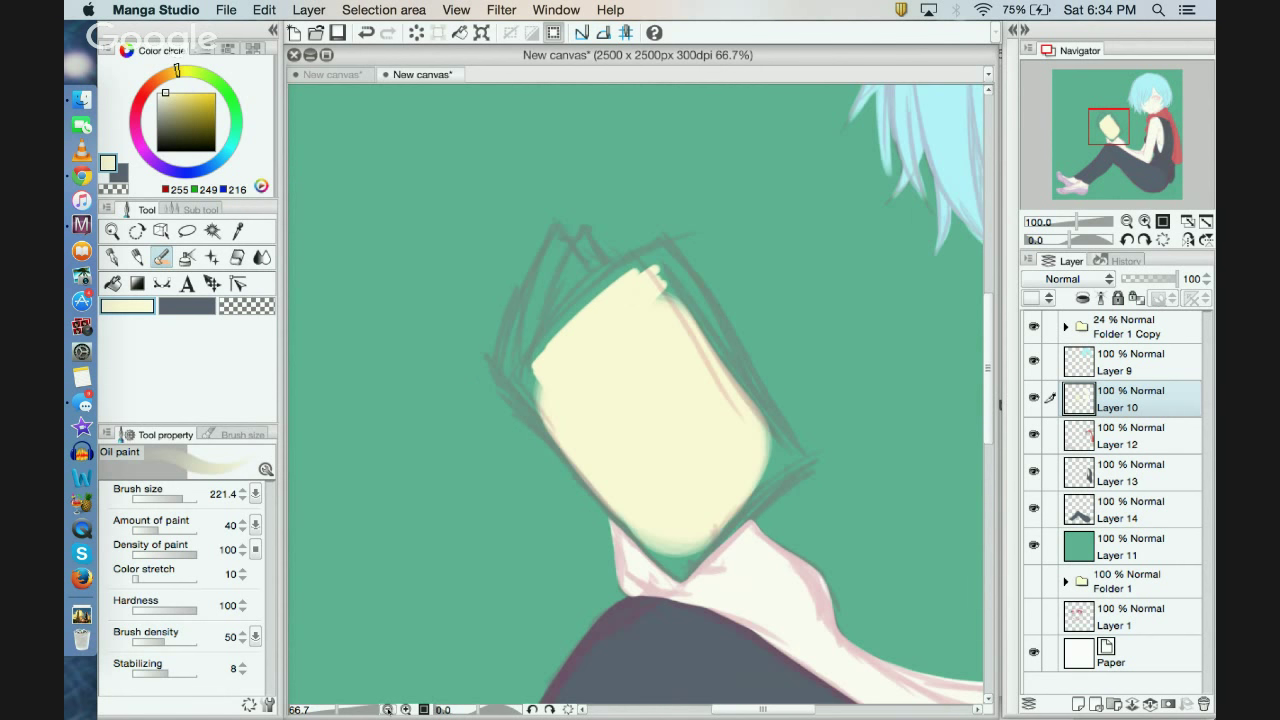
pyautogui.click(388, 709)
pyautogui.click(1034, 545)
pyautogui.click(387, 709)
pyautogui.click(387, 709)
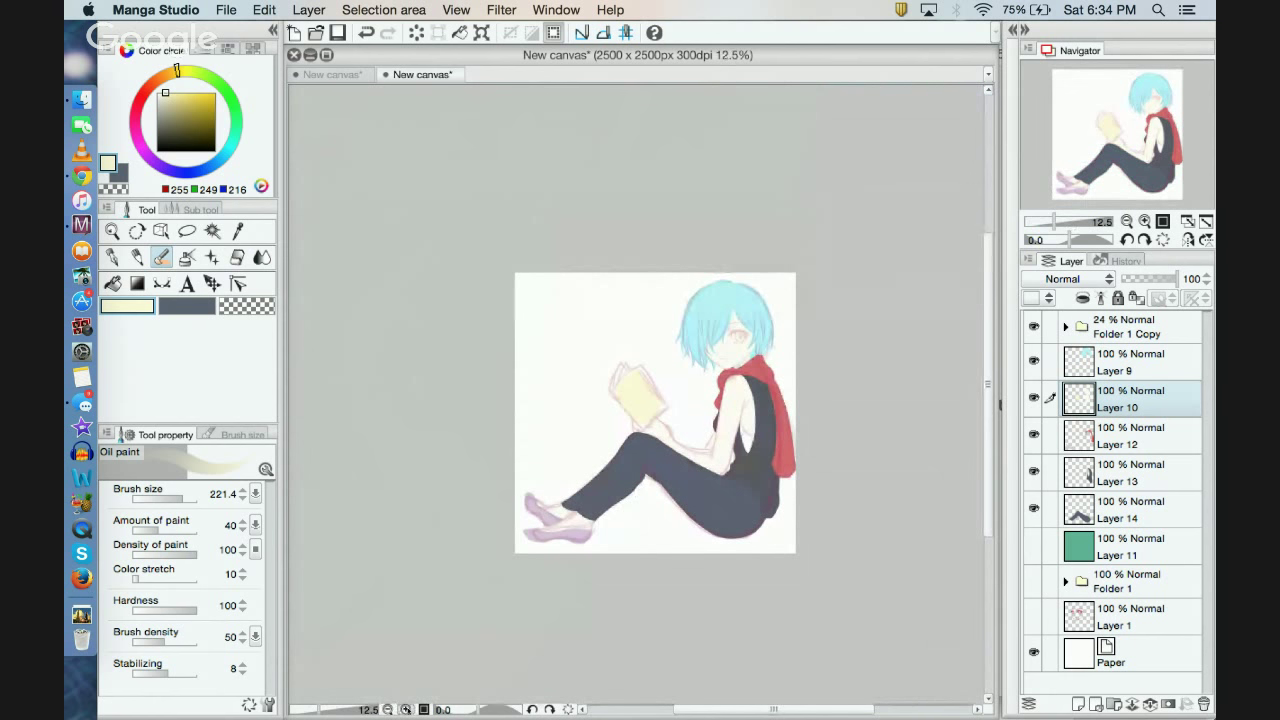
pyautogui.click(405, 709)
pyautogui.click(405, 709)
pyautogui.click(405, 709)
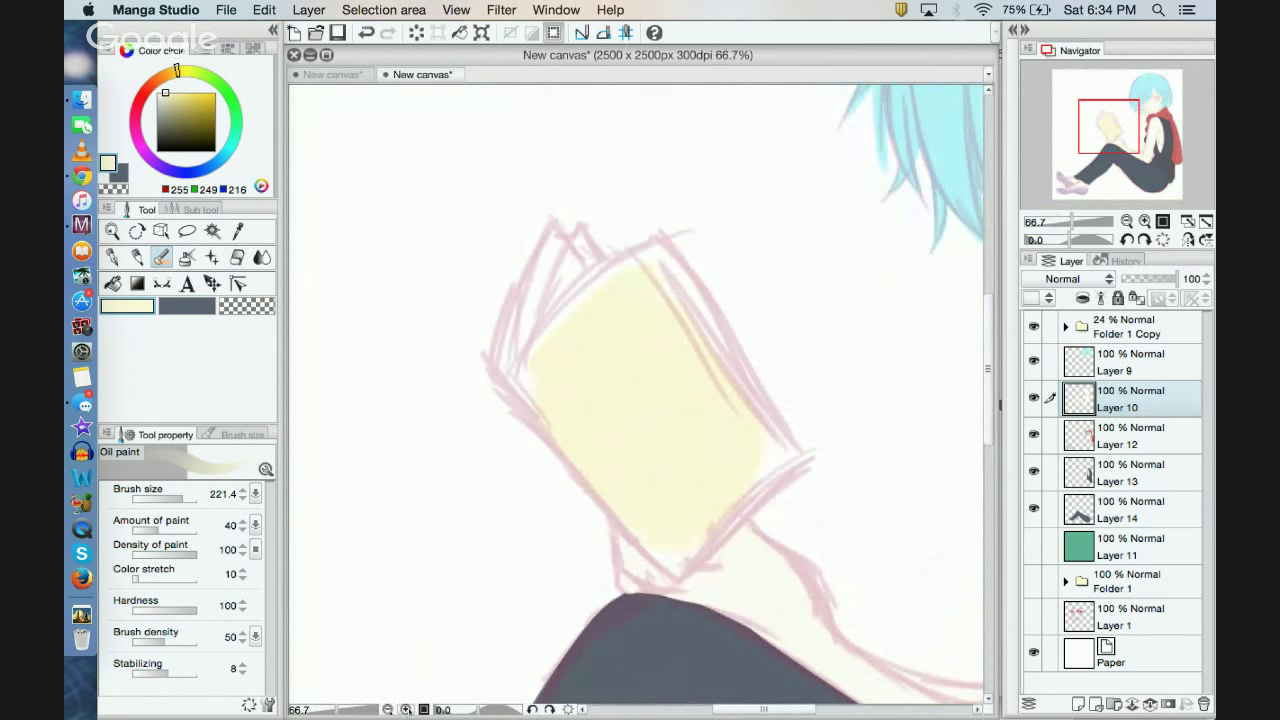
pyautogui.click(405, 709)
# Step: Extend the cream out to the sketched edges of the book's front face with brush size 42.5, and hide the Folder 1 Copy sketch
pyautogui.moveTo(181, 493); pyautogui.dragTo(170, 494)
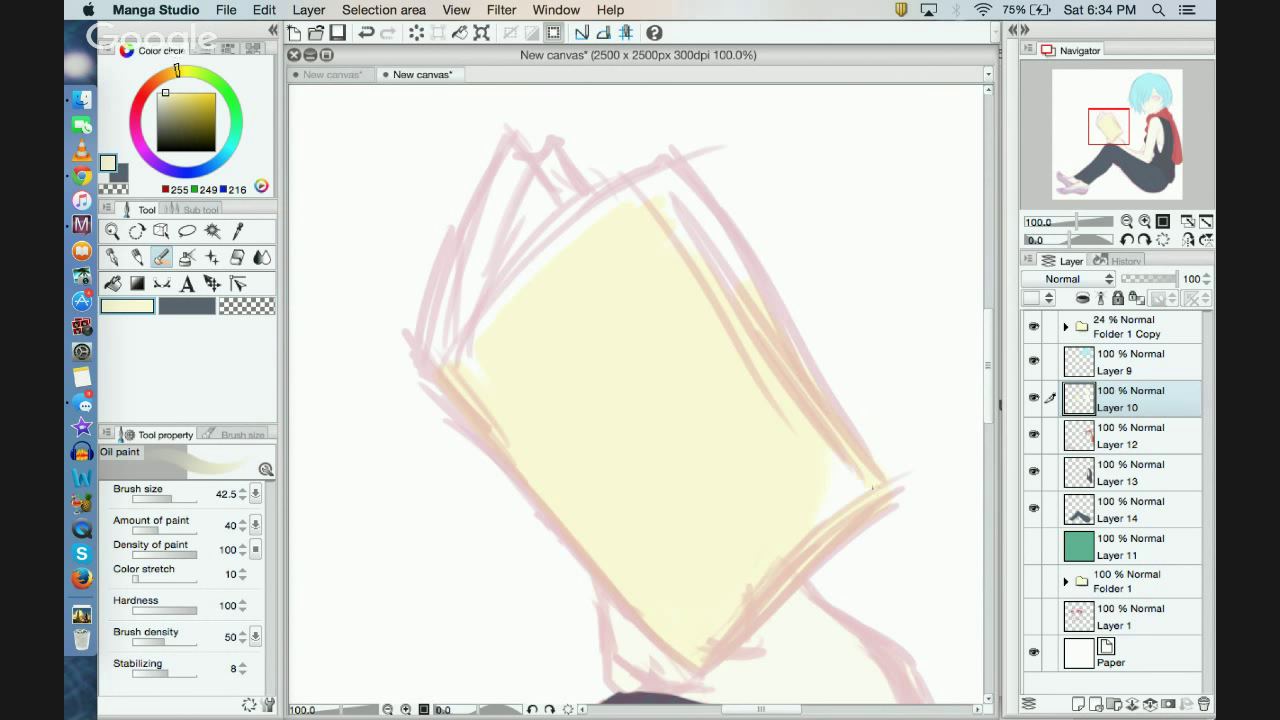
pyautogui.moveTo(826, 453); pyautogui.dragTo(820, 504)
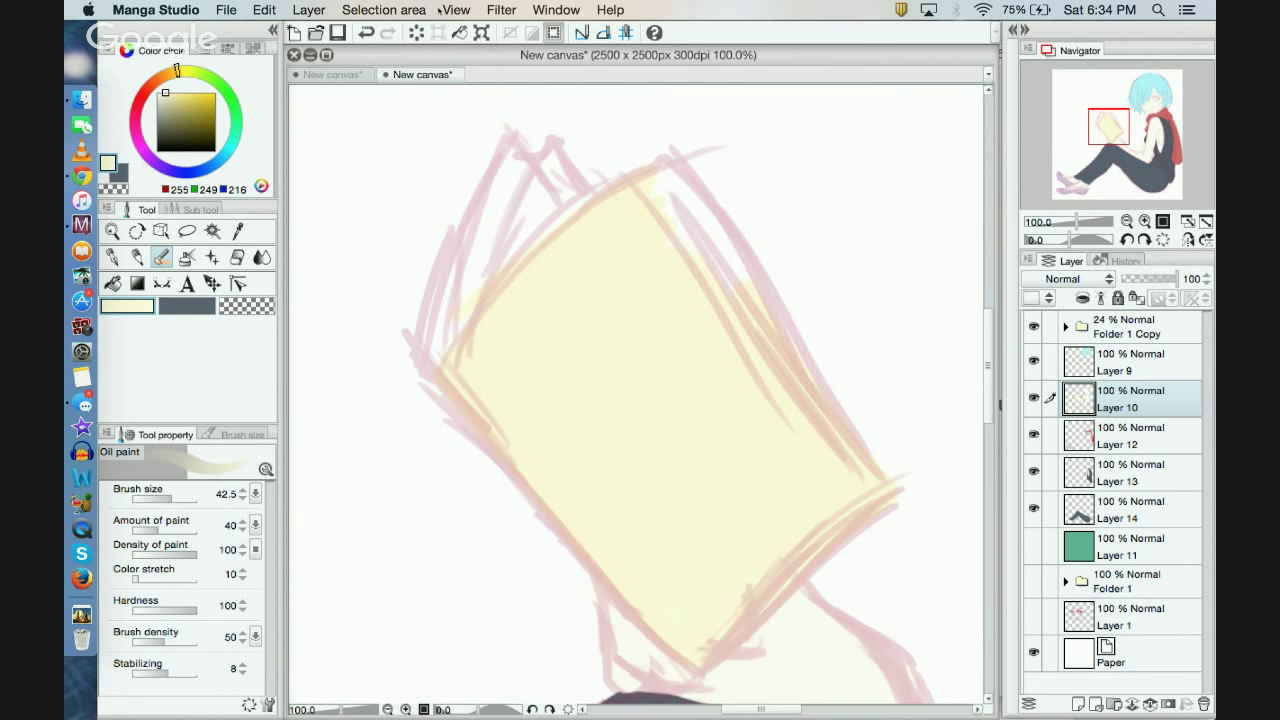
pyautogui.click(366, 32)
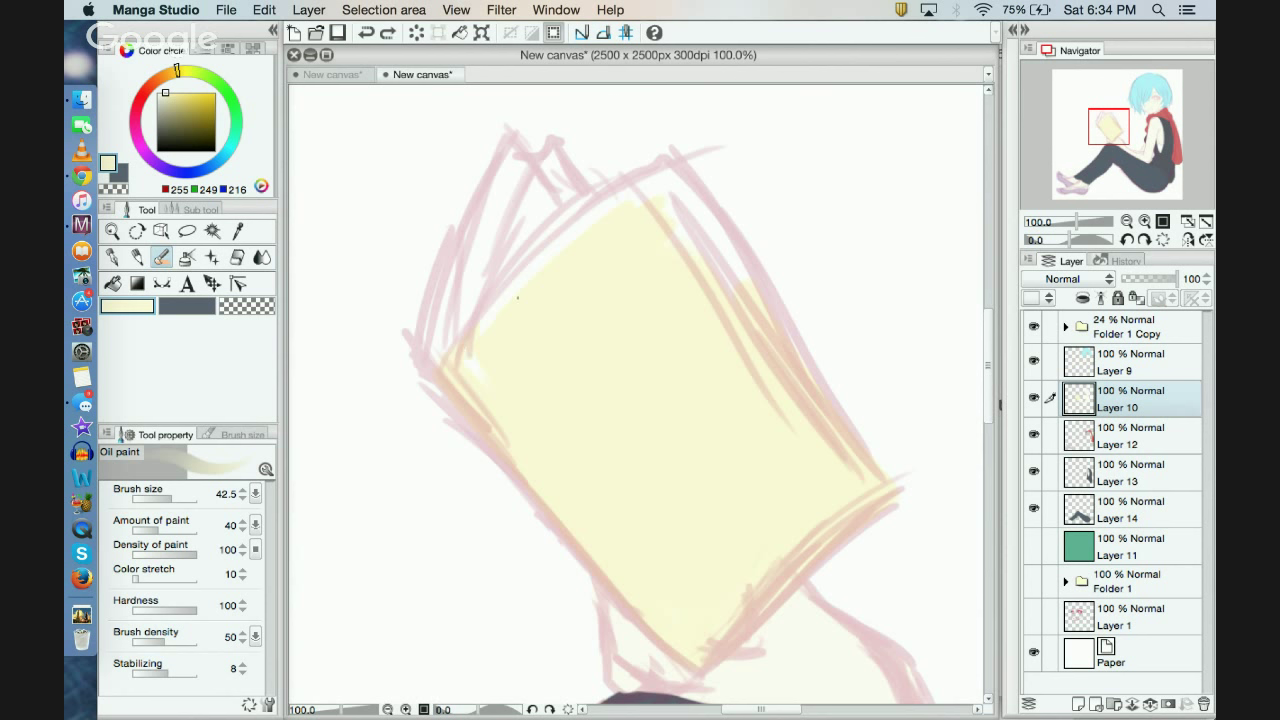
pyautogui.moveTo(517, 298); pyautogui.dragTo(622, 188)
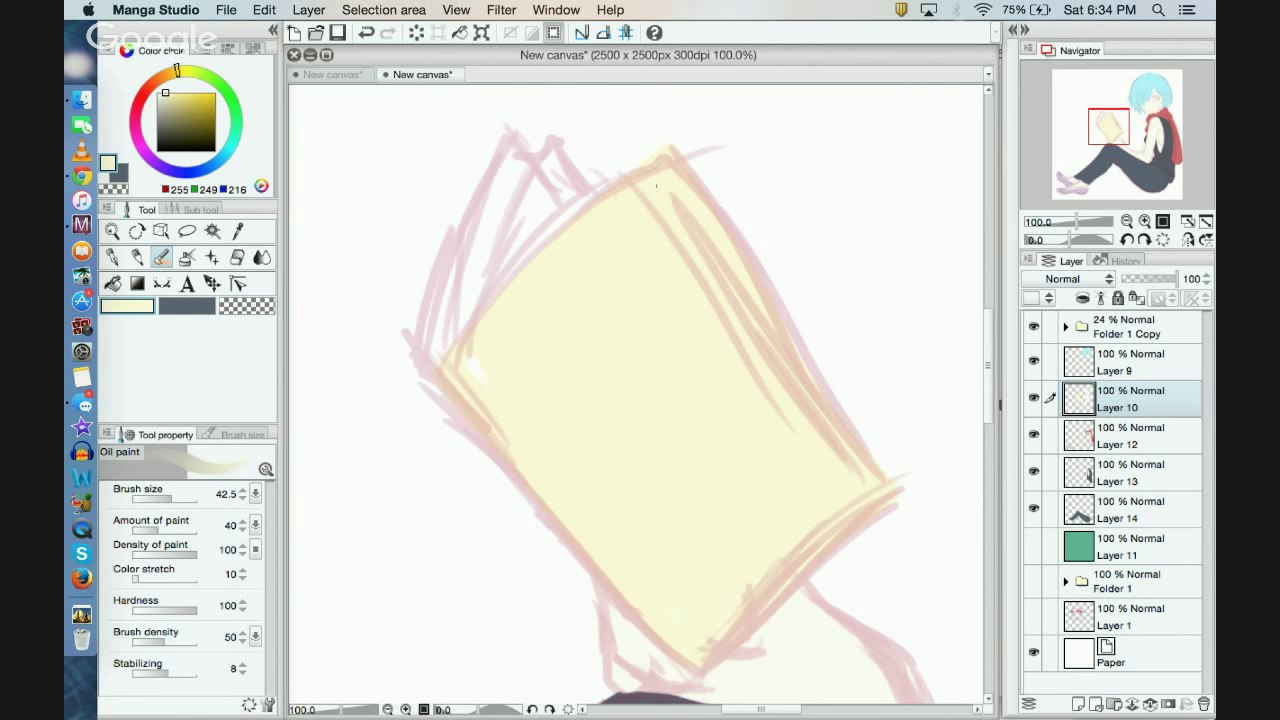
pyautogui.press('c')
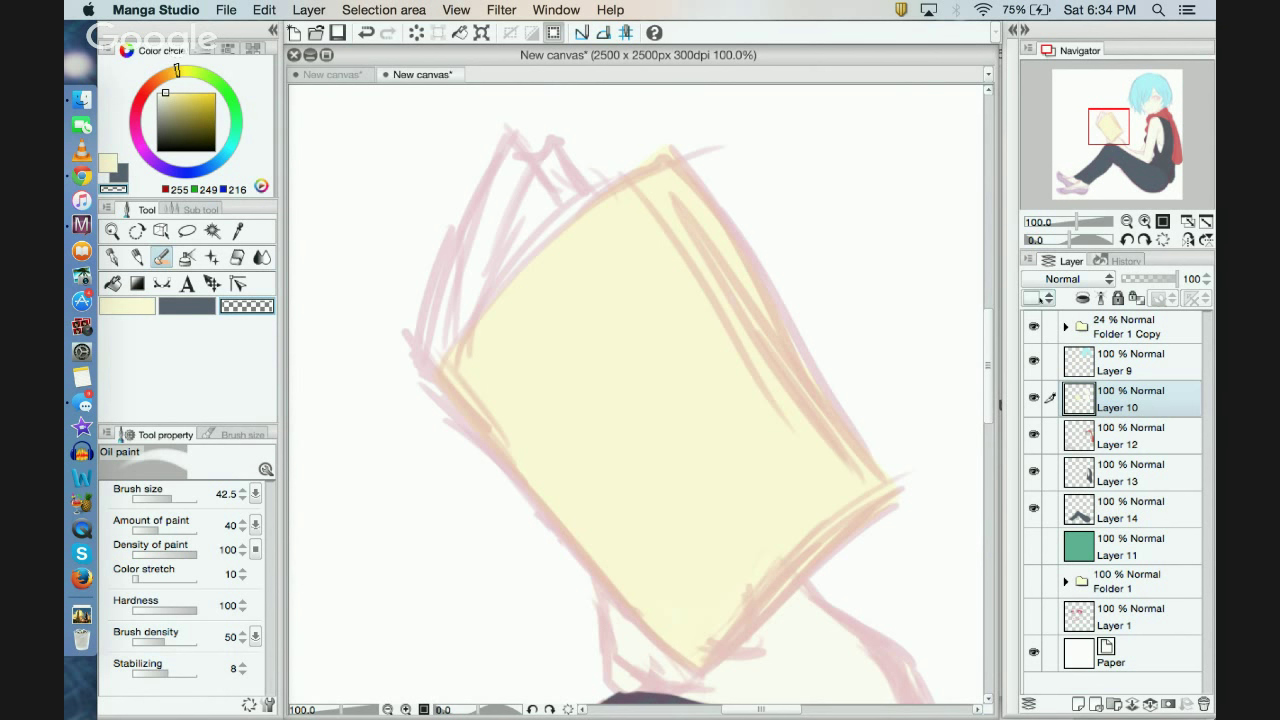
pyautogui.click(1034, 326)
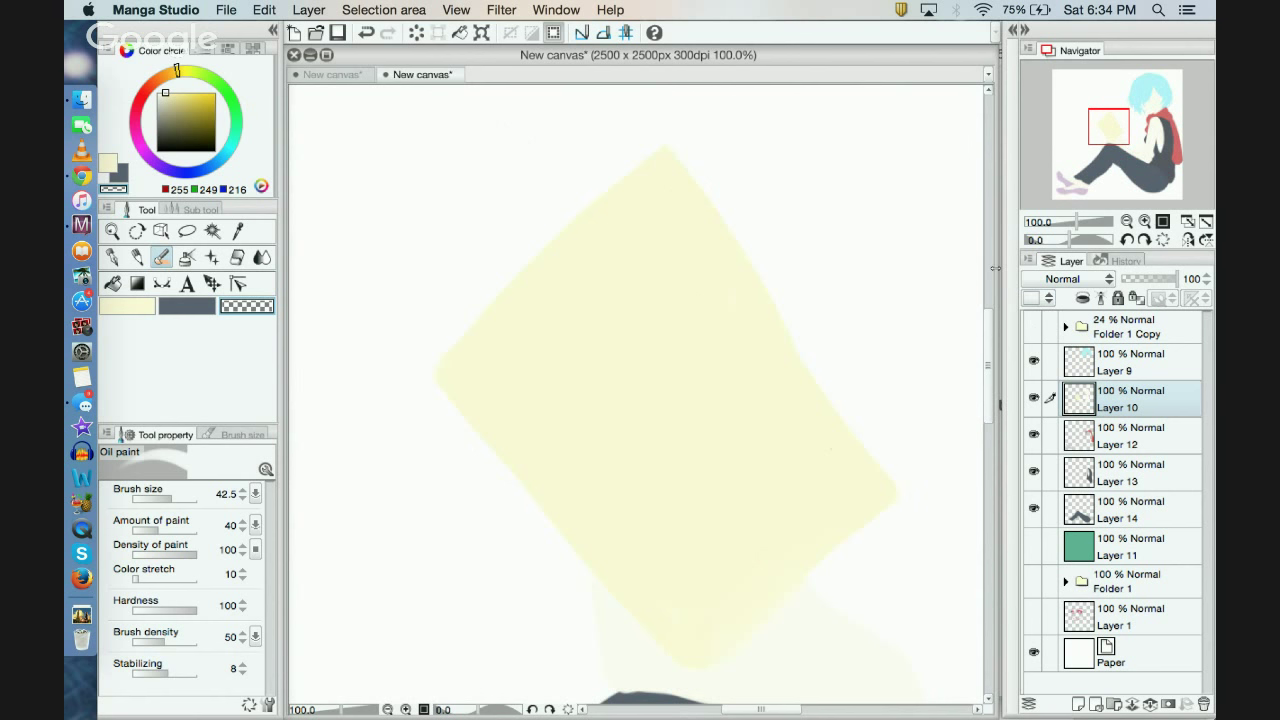
pyautogui.press('XF86MonBrightnessDown')
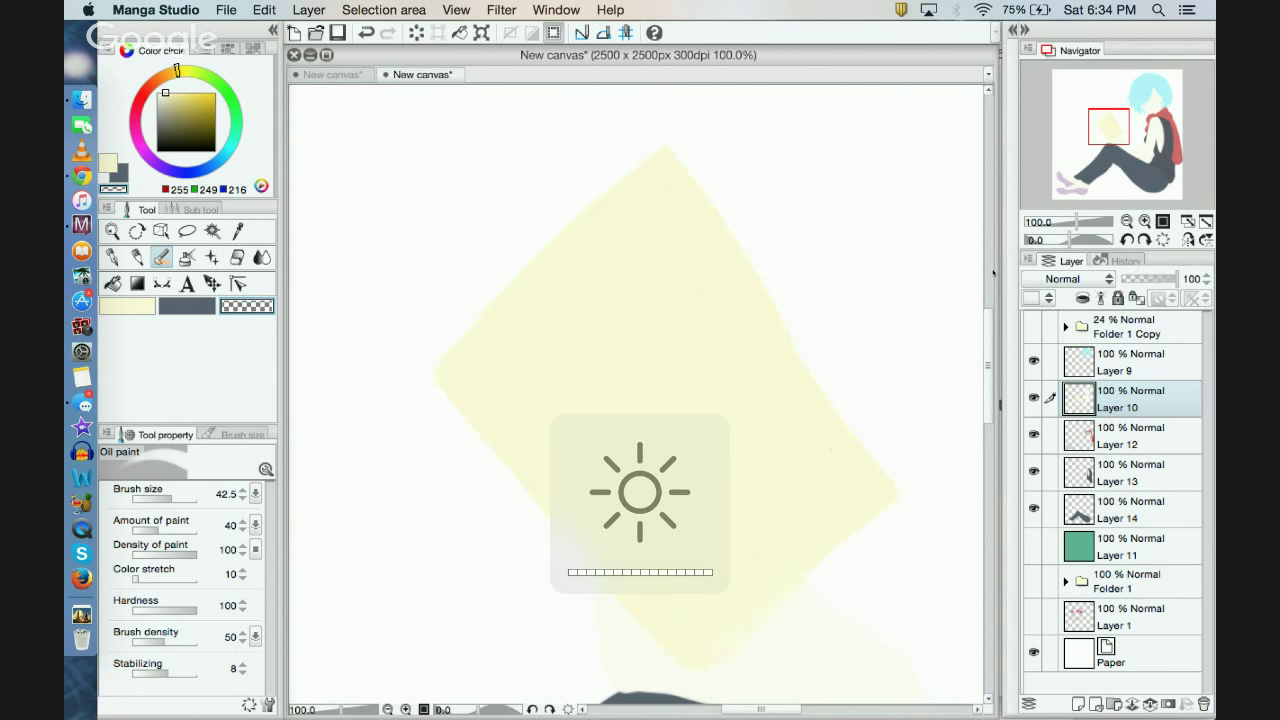
pyautogui.press('XF86MonBrightnessUp')
pyautogui.press('XF86MonBrightnessUp')
pyautogui.press('XF86MonBrightnessUp')
pyautogui.press('XF86MonBrightnessUp')
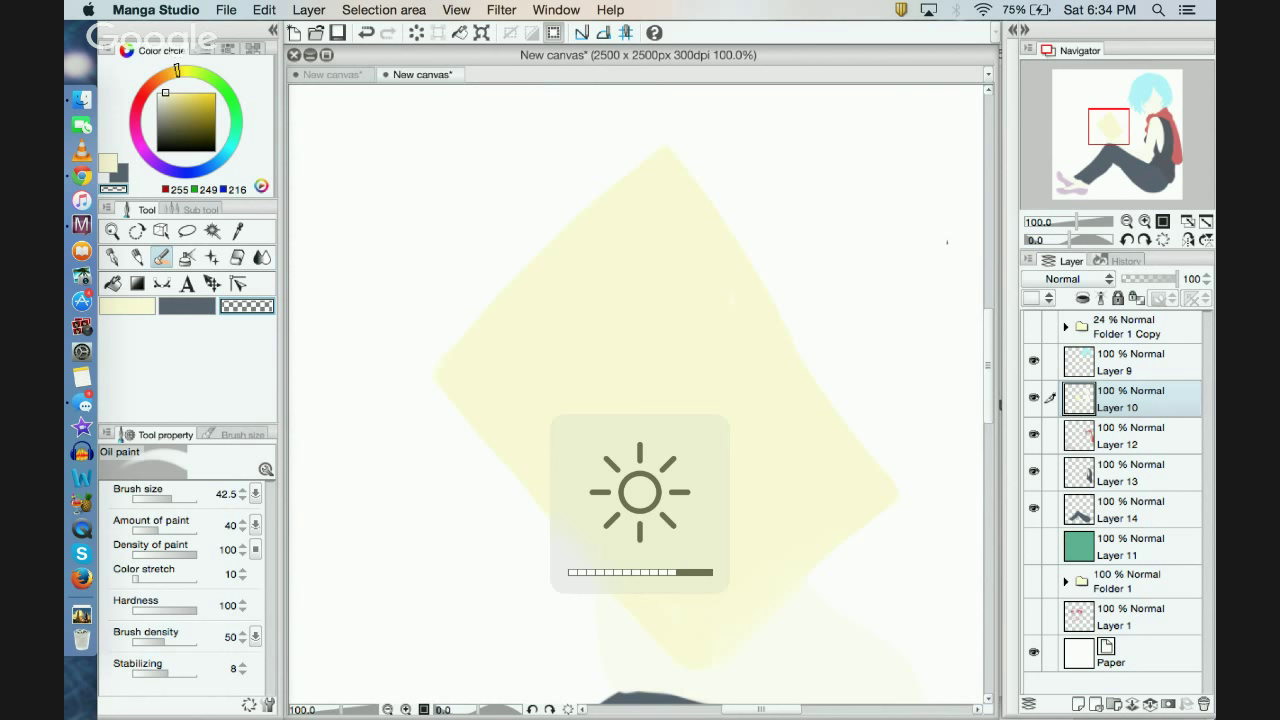
pyautogui.press('XF86MonBrightnessUp')
pyautogui.press('XF86MonBrightnessUp')
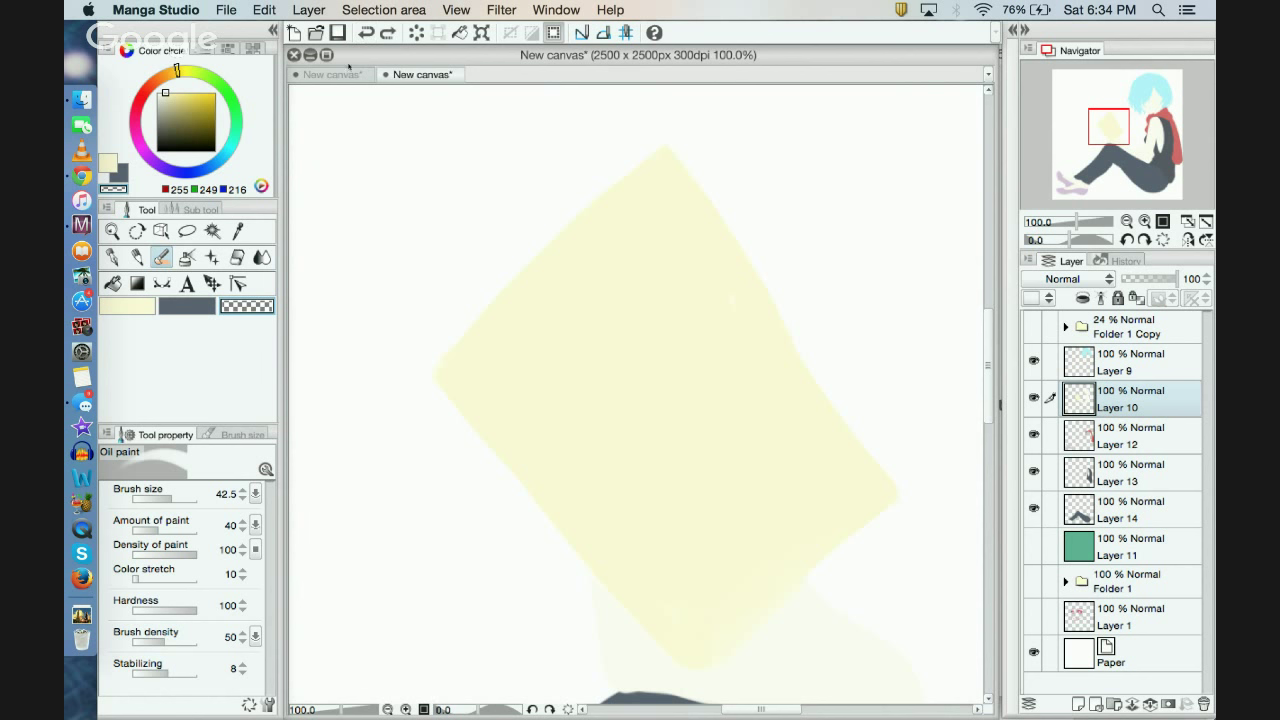
# Step: Widen the book's front face with cream to straighten its long outer edge and sharpen the opposite corner on Layer 10
pyautogui.click(148, 305)
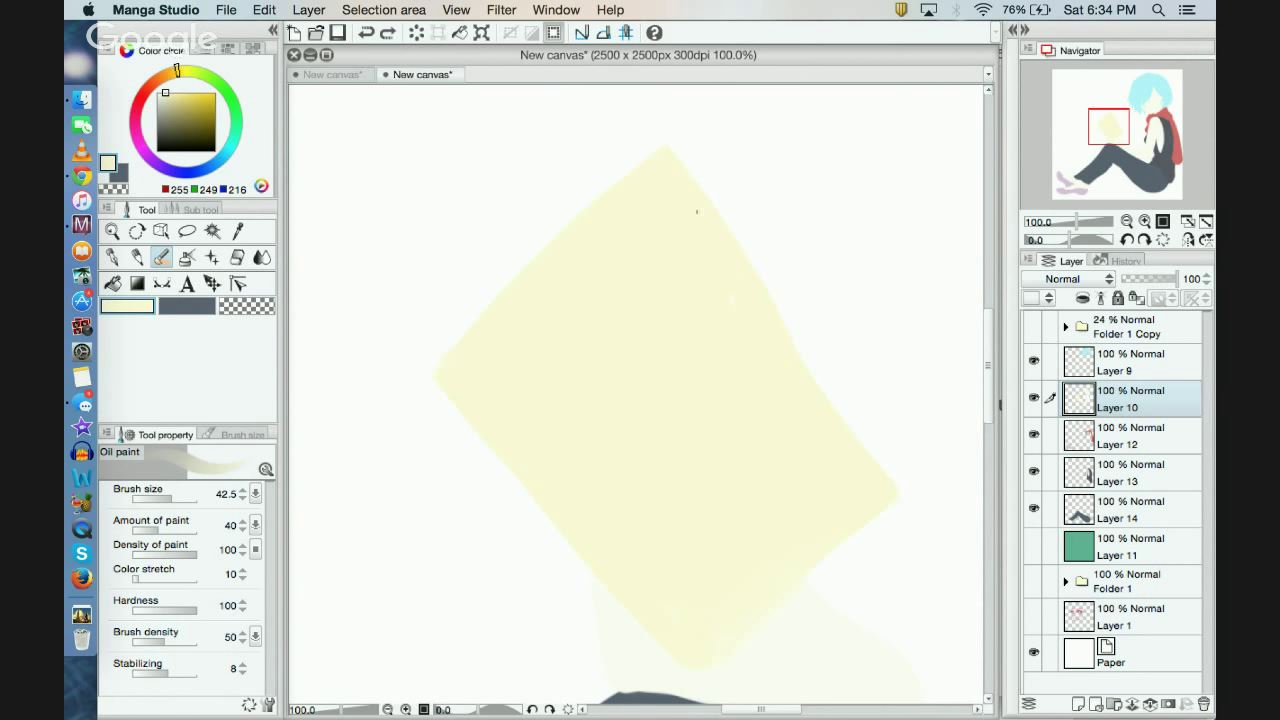
pyautogui.moveTo(696, 211); pyautogui.dragTo(828, 352)
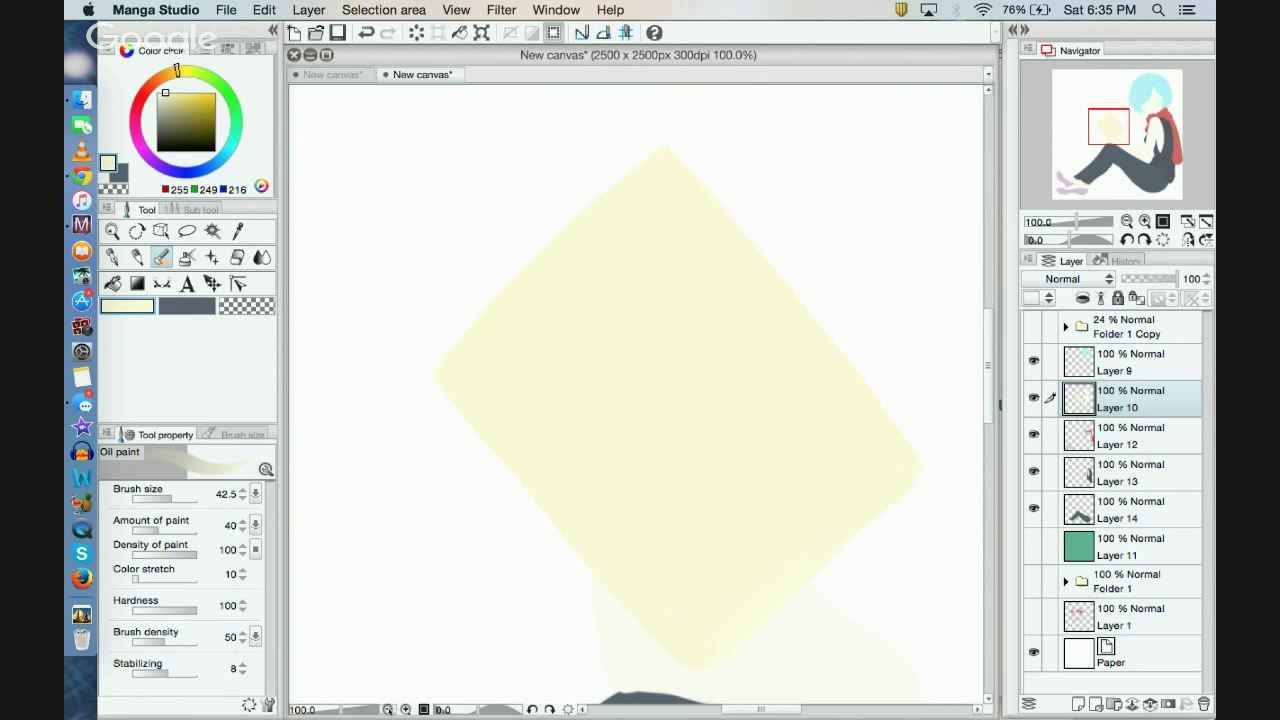
pyautogui.click(388, 709)
pyautogui.click(388, 709)
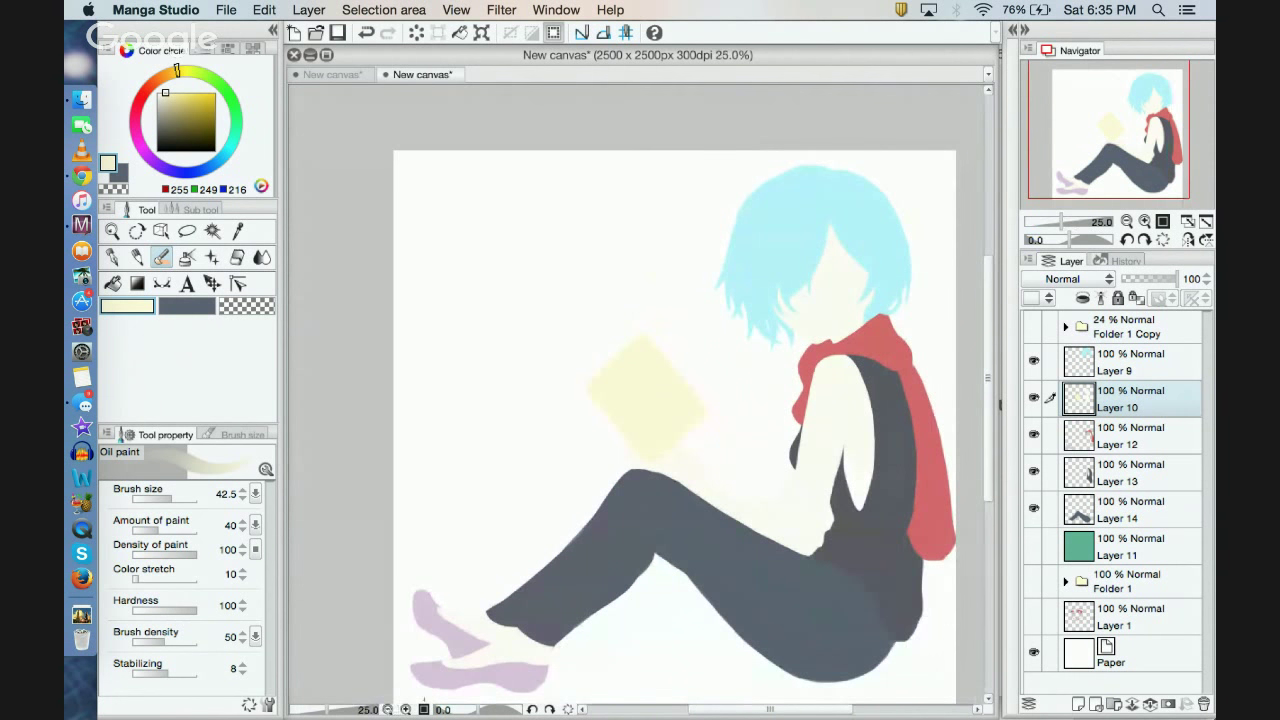
pyautogui.click(405, 709)
pyautogui.click(405, 709)
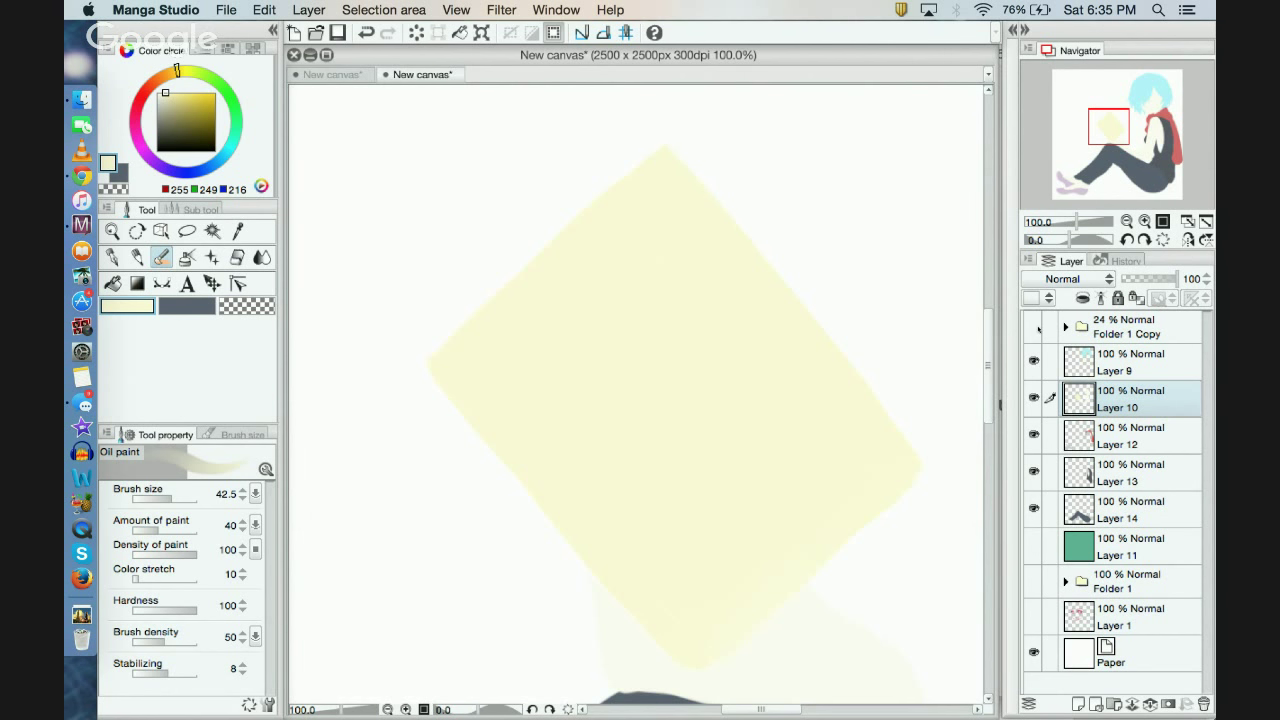
# Step: Show the Folder 1 Copy sketch again and fill the book's rear cover and pages with cream on Layer 10
pyautogui.click(1036, 327)
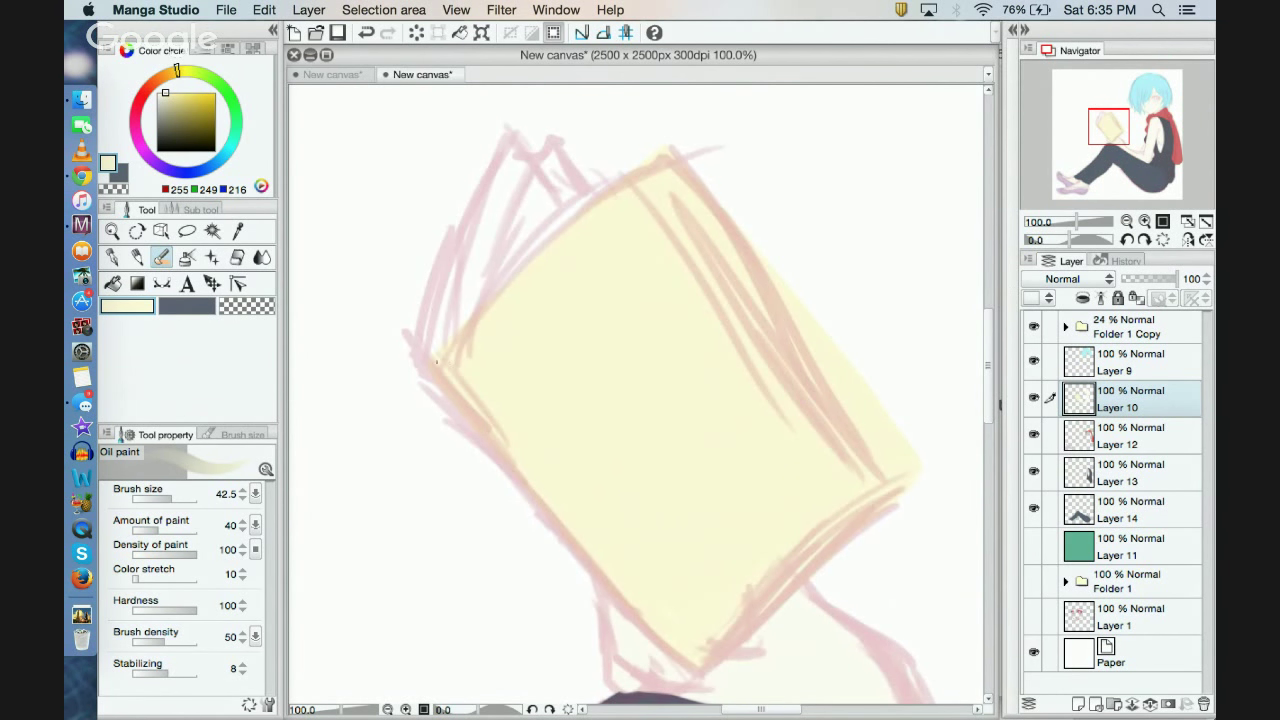
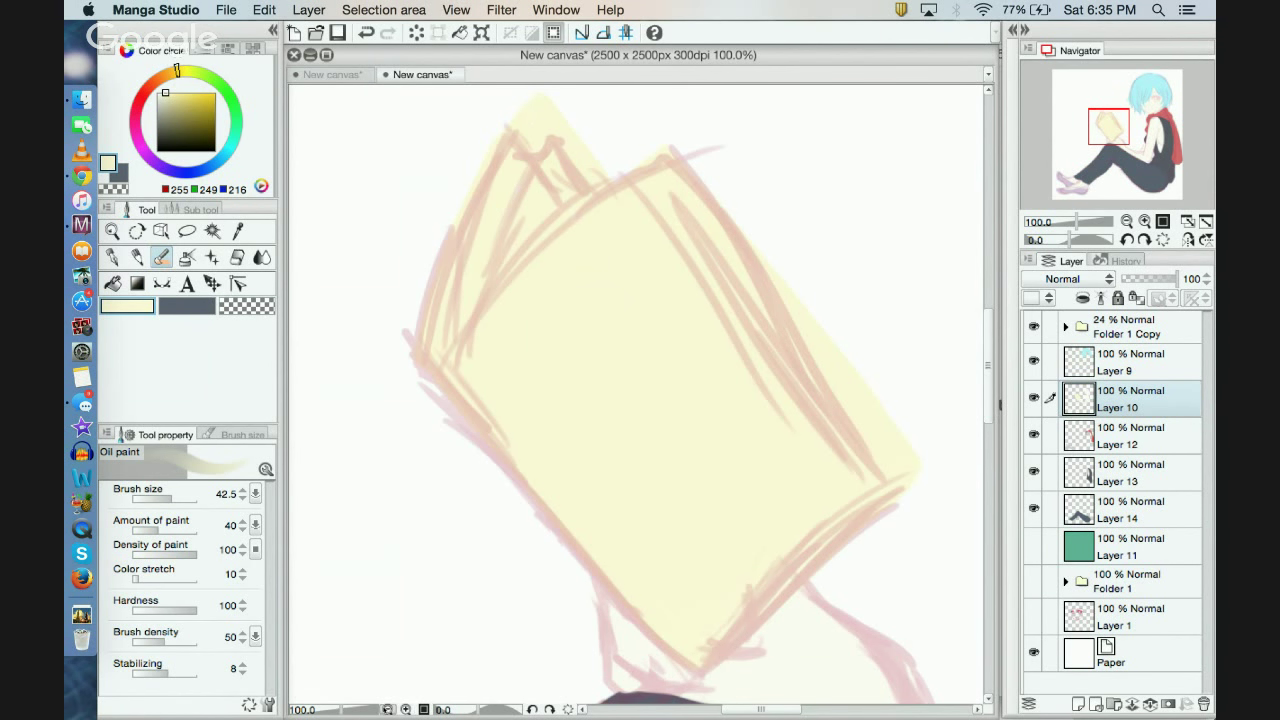
pyautogui.click(388, 709)
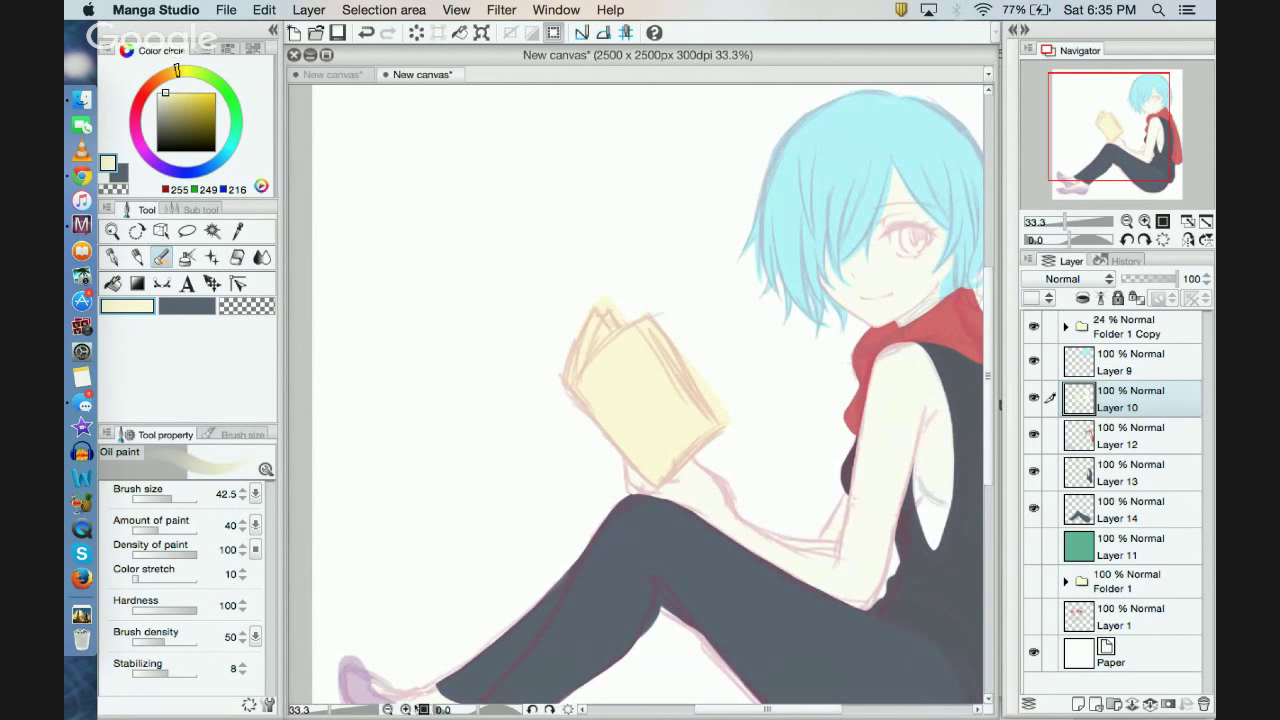
pyautogui.click(405, 709)
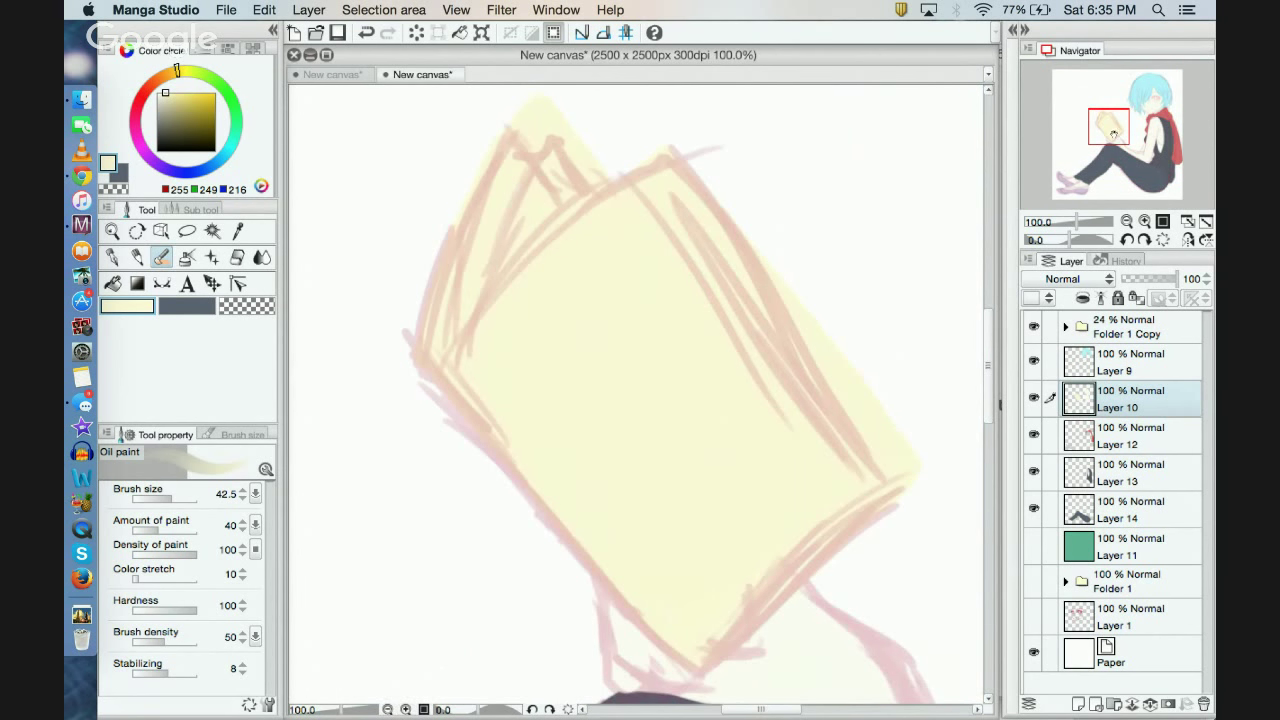
# Step: Frame the upper part of the book and lighten the paint colour to near-white (RGB 255, 255, 252)
pyautogui.moveTo(1113, 133); pyautogui.dragTo(1114, 128)
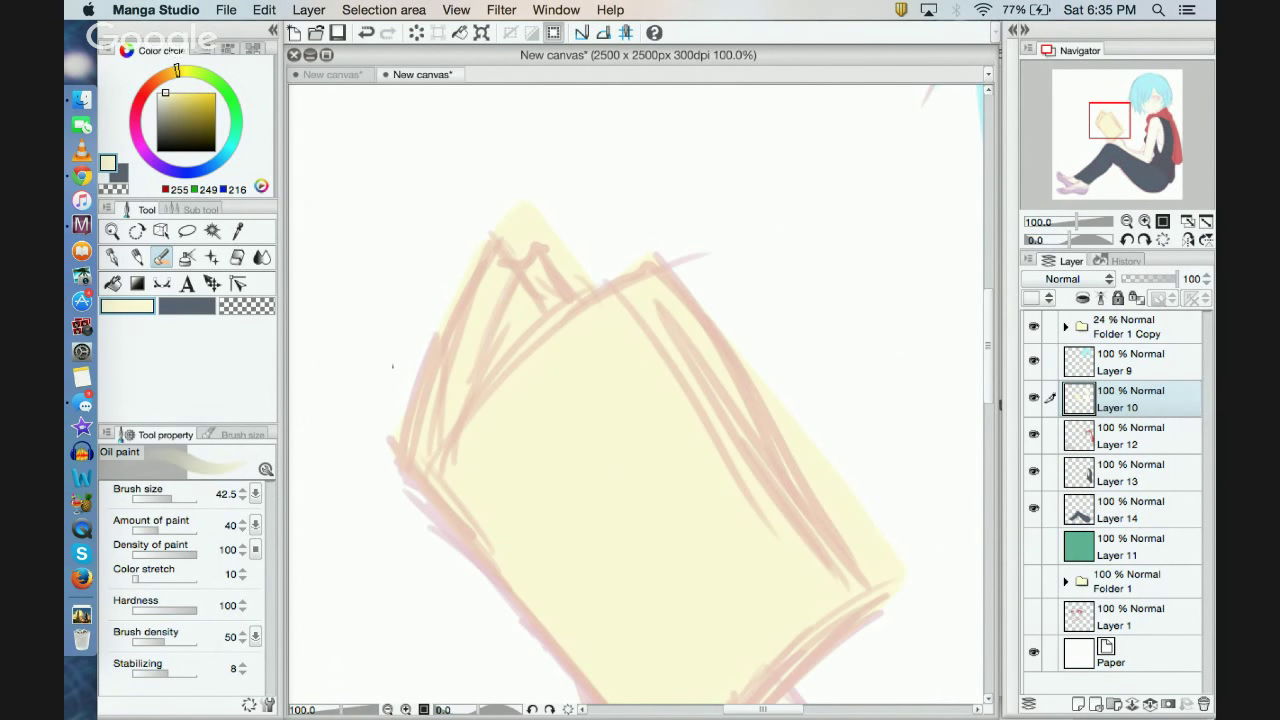
pyautogui.moveTo(159, 110); pyautogui.dragTo(156, 92)
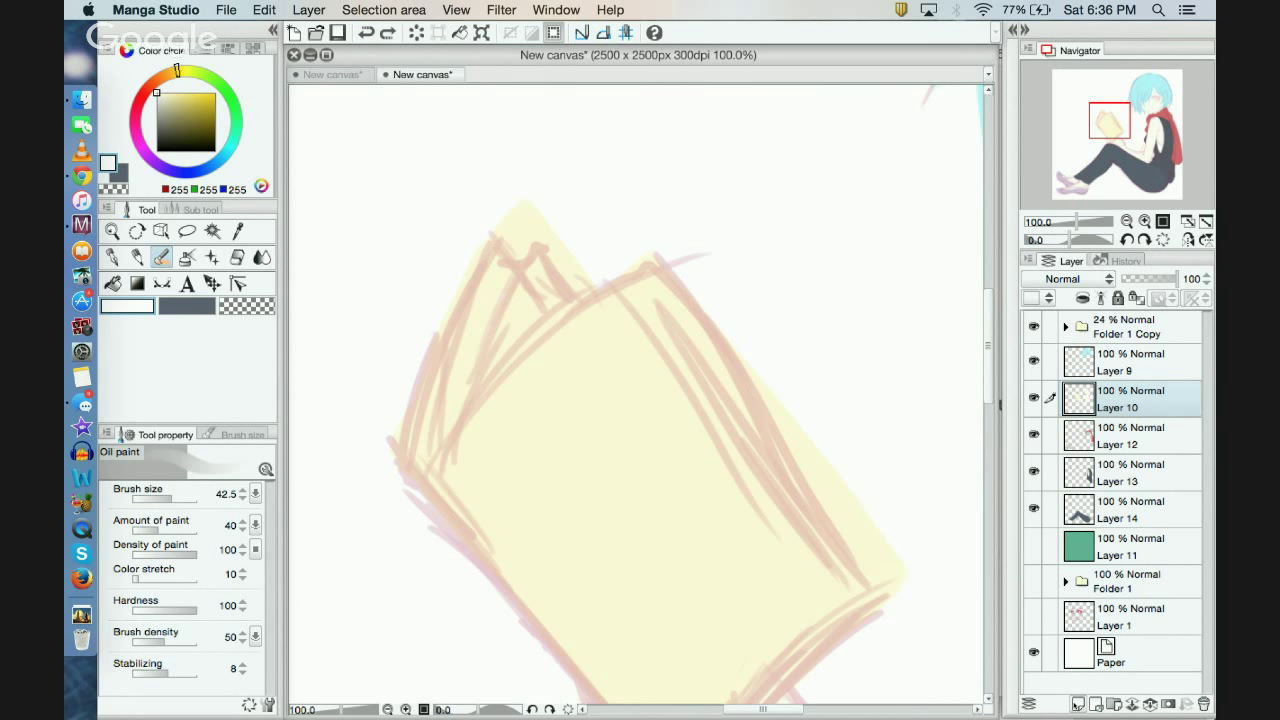
# Step: Add a layer above Layer 10, paint the pages between the book covers near-white on it, and hide the Folder 1 Copy sketch
pyautogui.click(1078, 704)
pyautogui.moveTo(434, 428); pyautogui.dragTo(464, 359)
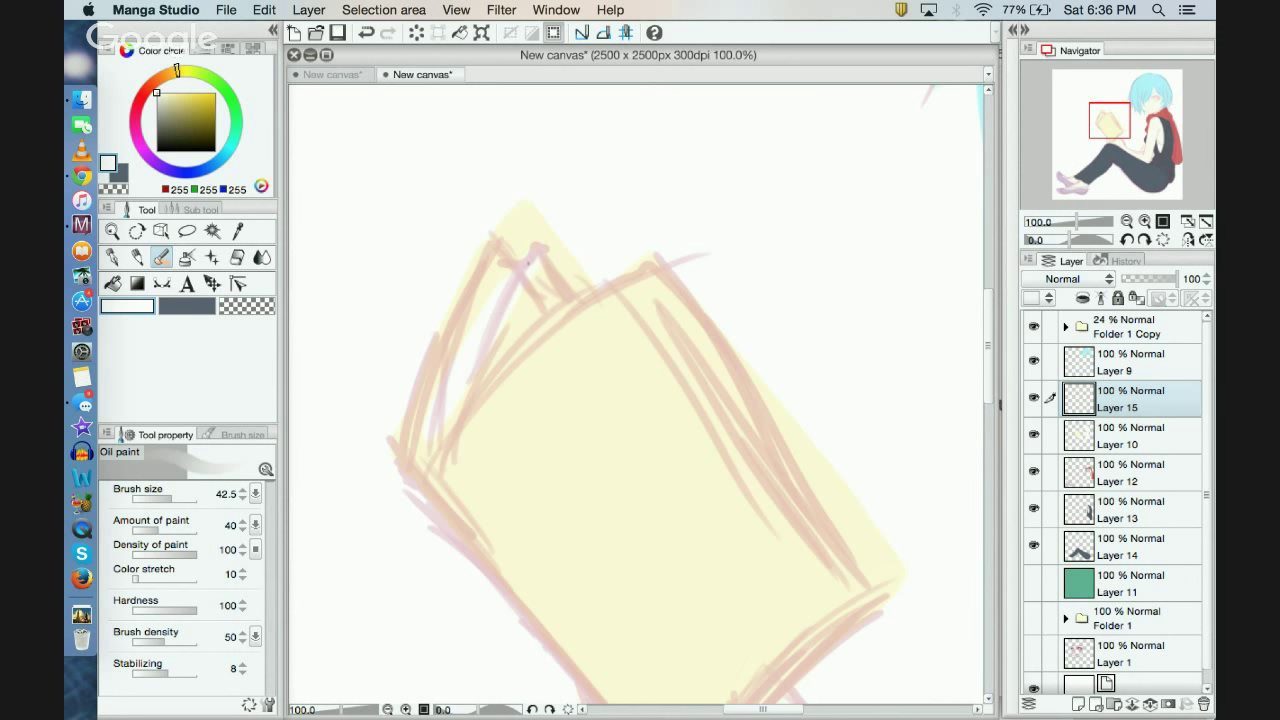
pyautogui.moveTo(575, 254); pyautogui.dragTo(590, 286)
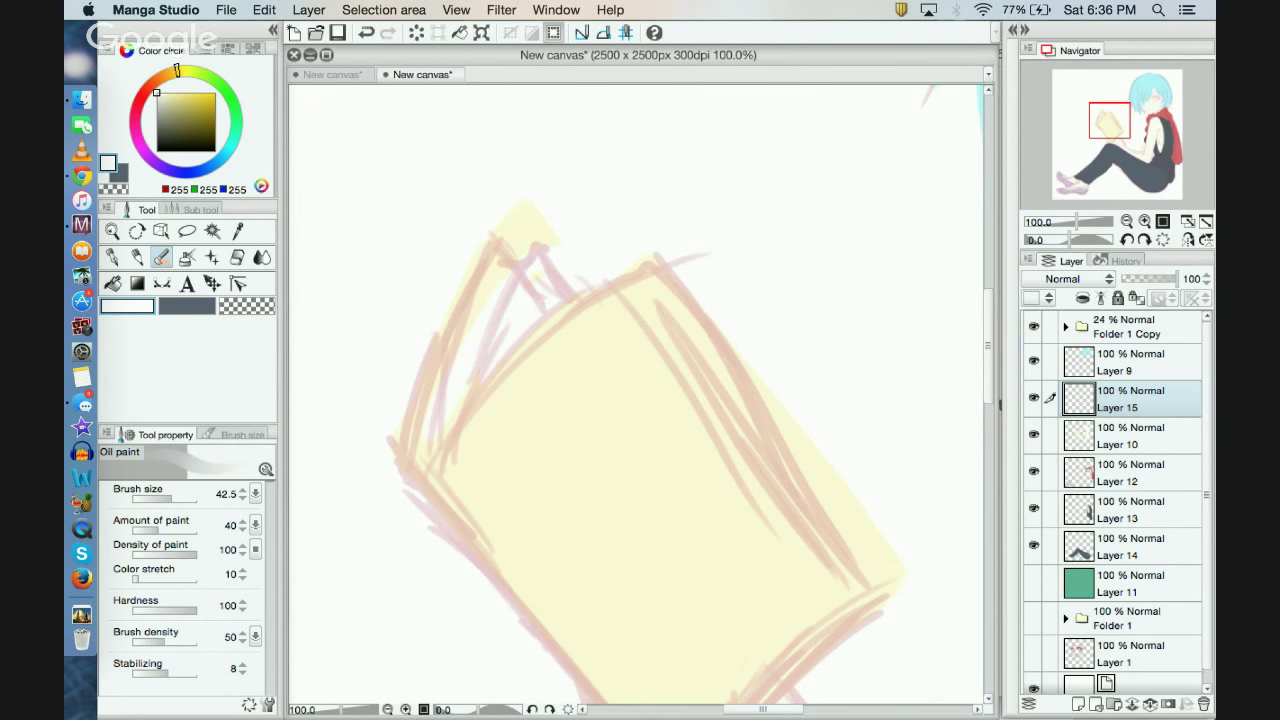
pyautogui.click(1034, 326)
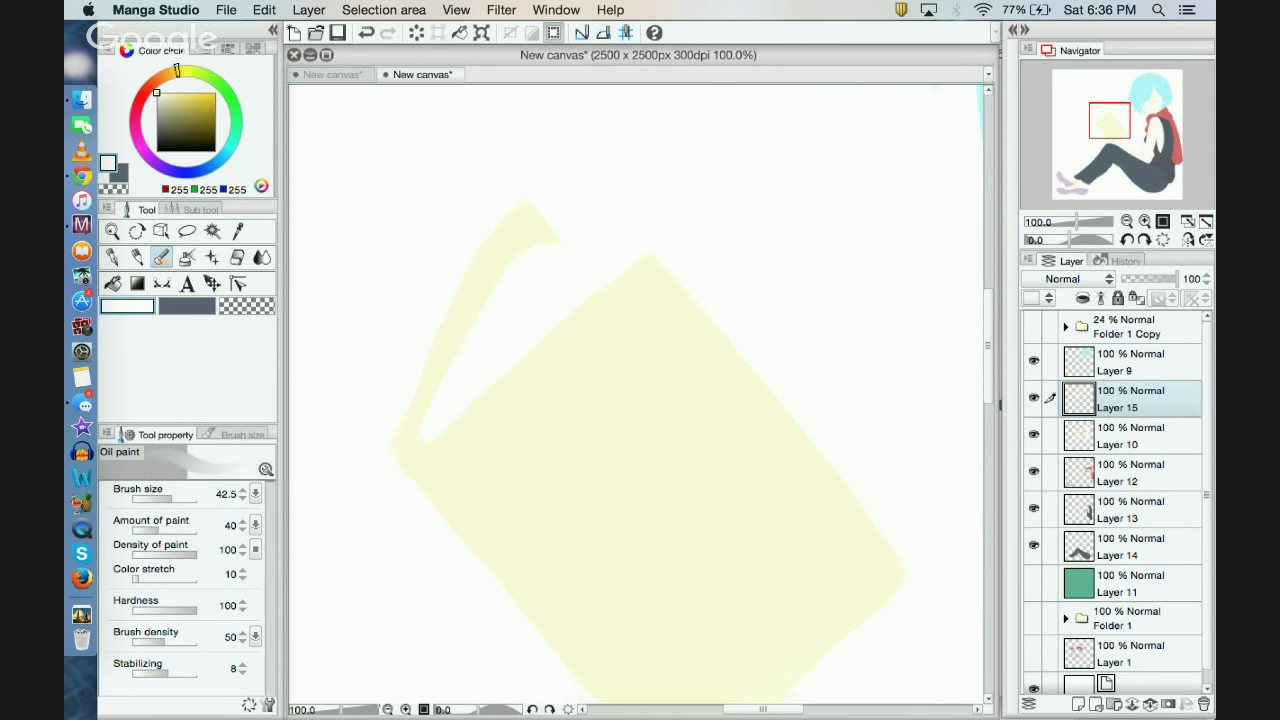
# Step: Show the Folder 1 Copy sketch again, reduce its opacity to 10%, and make the hair's Layer 9 active
pyautogui.click(388, 709)
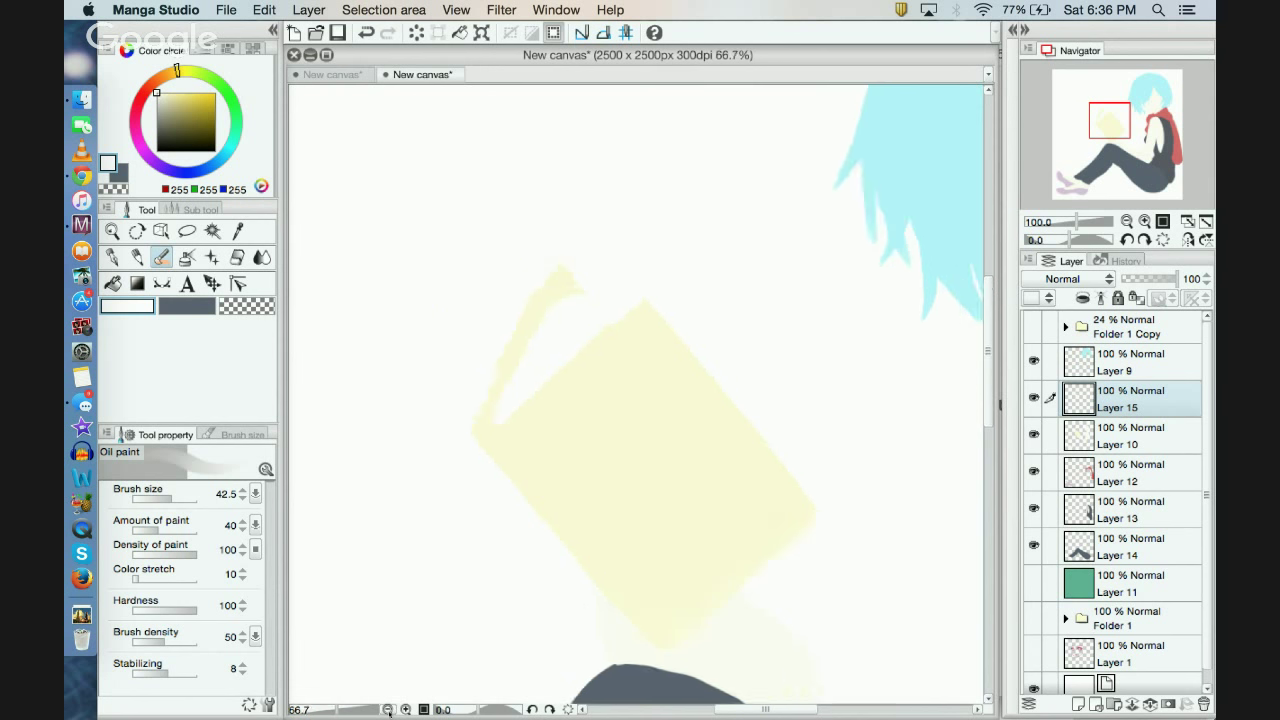
pyautogui.click(388, 709)
pyautogui.moveTo(1135, 116)
pyautogui.mouseDown()
pyautogui.moveTo(1152, 118)
pyautogui.moveTo(1157, 146)
pyautogui.moveTo(1115, 136)
pyautogui.moveTo(1166, 114)
pyautogui.mouseUp()
pyautogui.click(388, 709)
pyautogui.click(1035, 326)
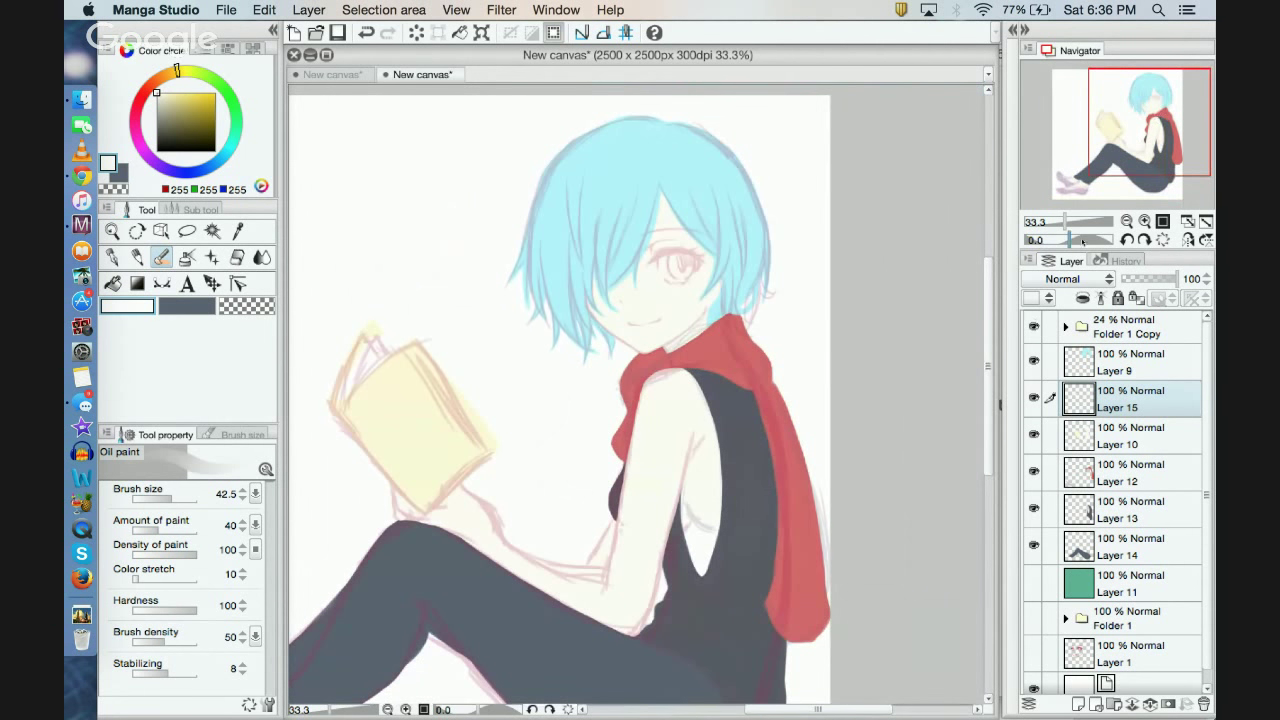
pyautogui.click(1130, 362)
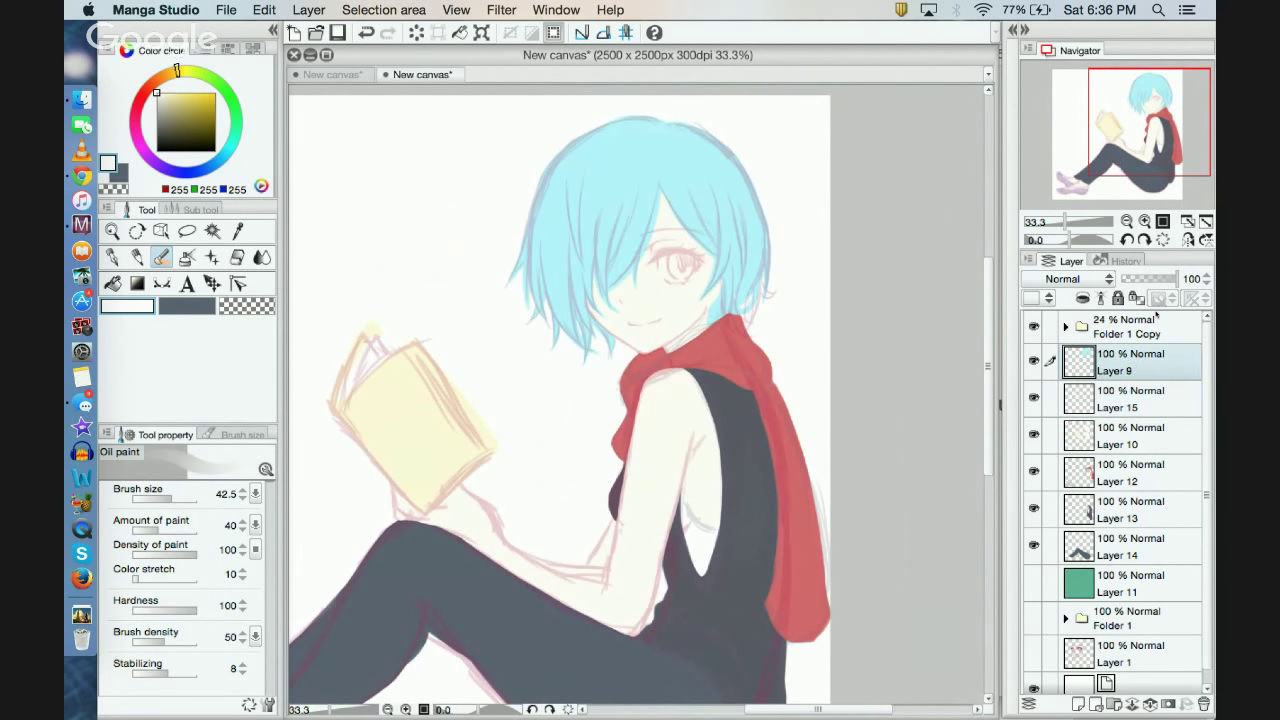
pyautogui.click(1130, 326)
pyautogui.moveTo(1133, 283); pyautogui.dragTo(1126, 283)
pyautogui.click(1132, 364)
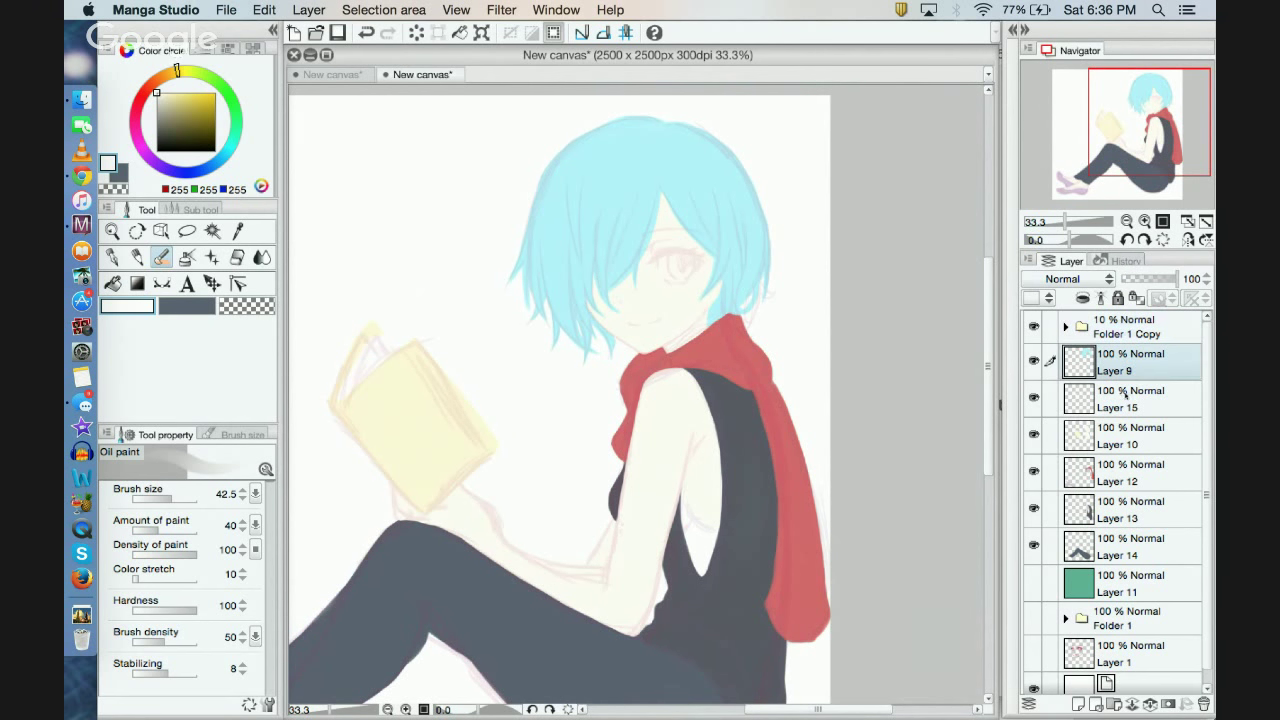
# Step: Frame the head and set the paint colour to a muted purple (RGB 179, 148, 192) for the hair shadows
pyautogui.moveTo(1121, 145); pyautogui.dragTo(1124, 135)
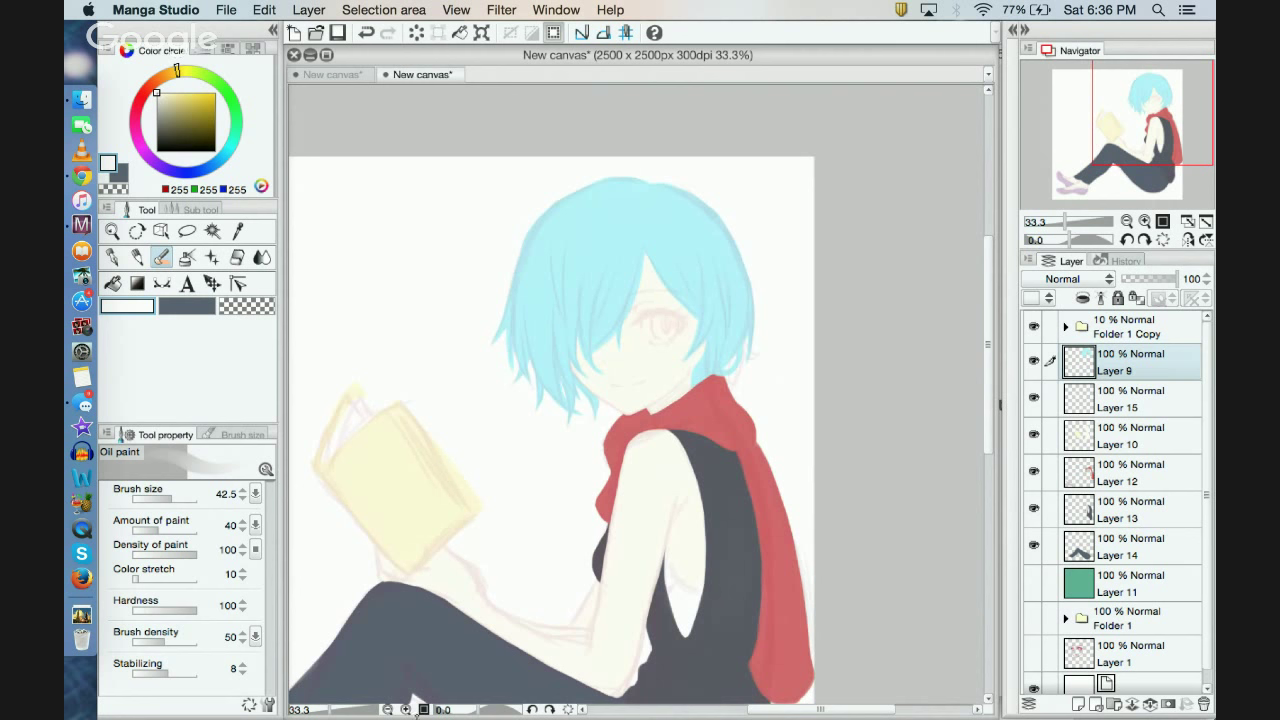
pyautogui.click(405, 709)
pyautogui.click(405, 709)
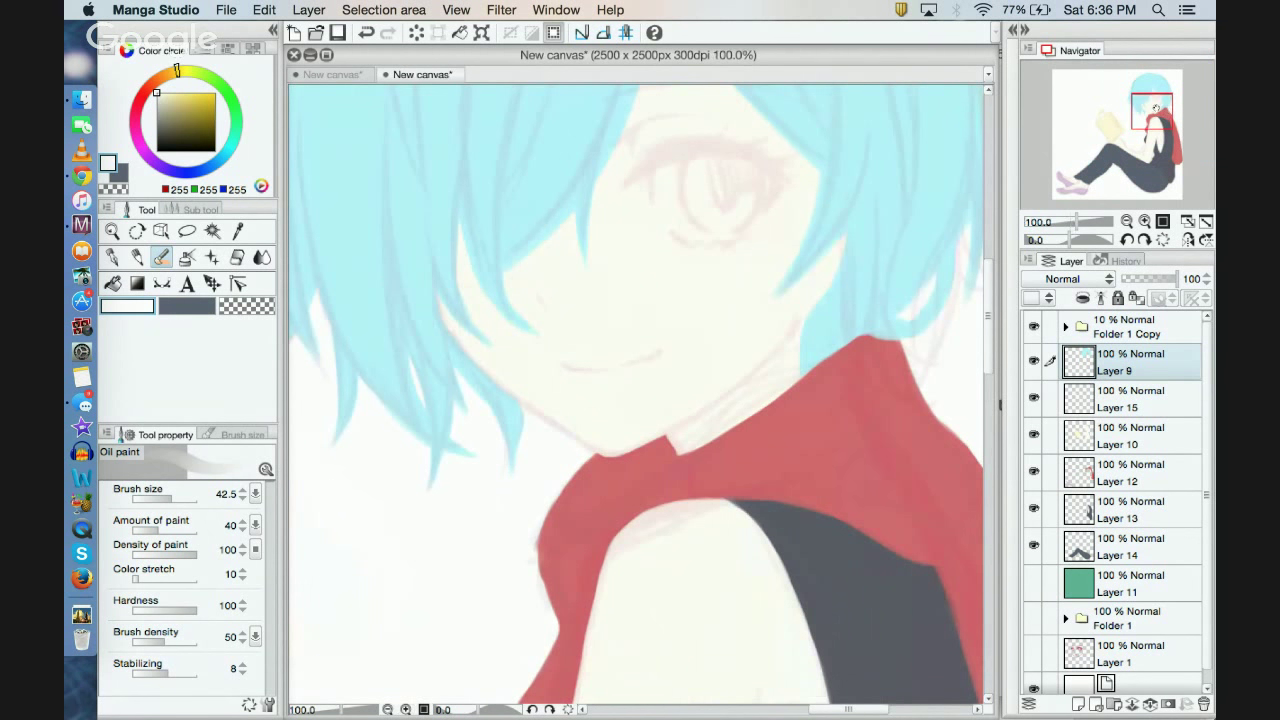
pyautogui.moveTo(1156, 108); pyautogui.dragTo(1156, 96)
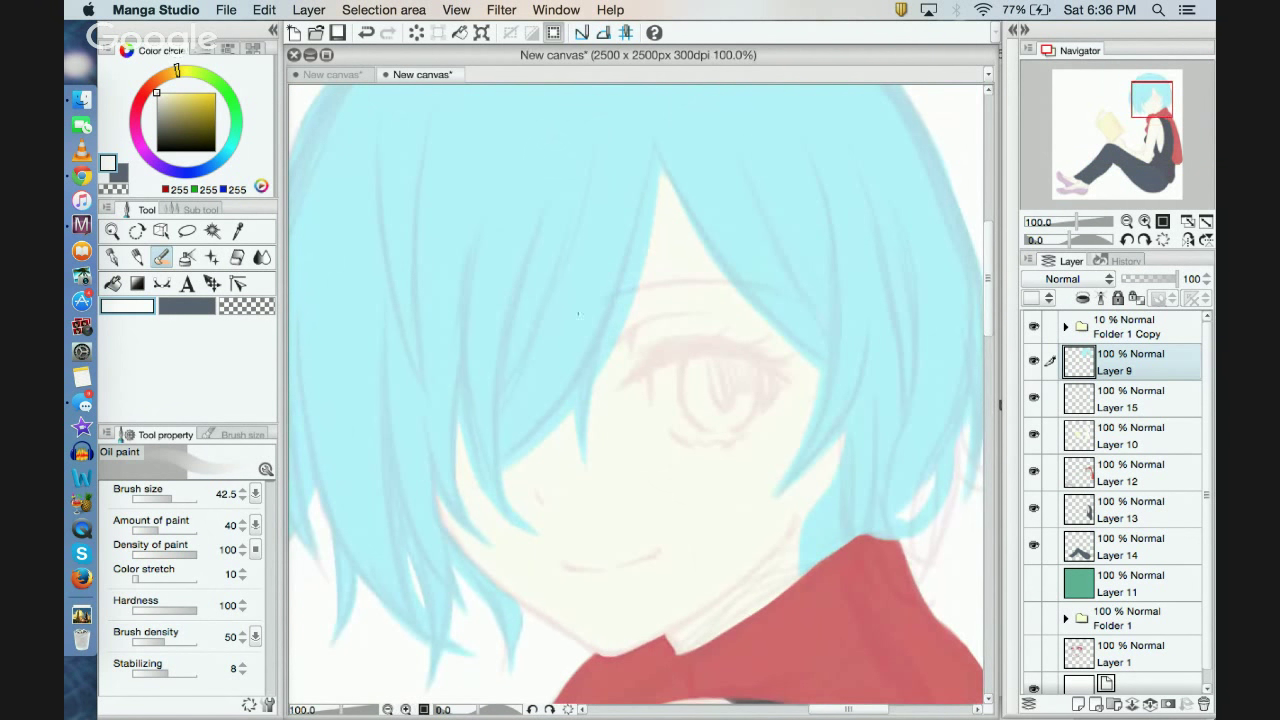
pyautogui.moveTo(1152, 100)
pyautogui.mouseDown()
pyautogui.moveTo(1109, 95)
pyautogui.moveTo(1152, 95)
pyautogui.moveTo(1165, 140)
pyautogui.moveTo(1152, 85)
pyautogui.moveTo(1155, 98)
pyautogui.mouseUp()
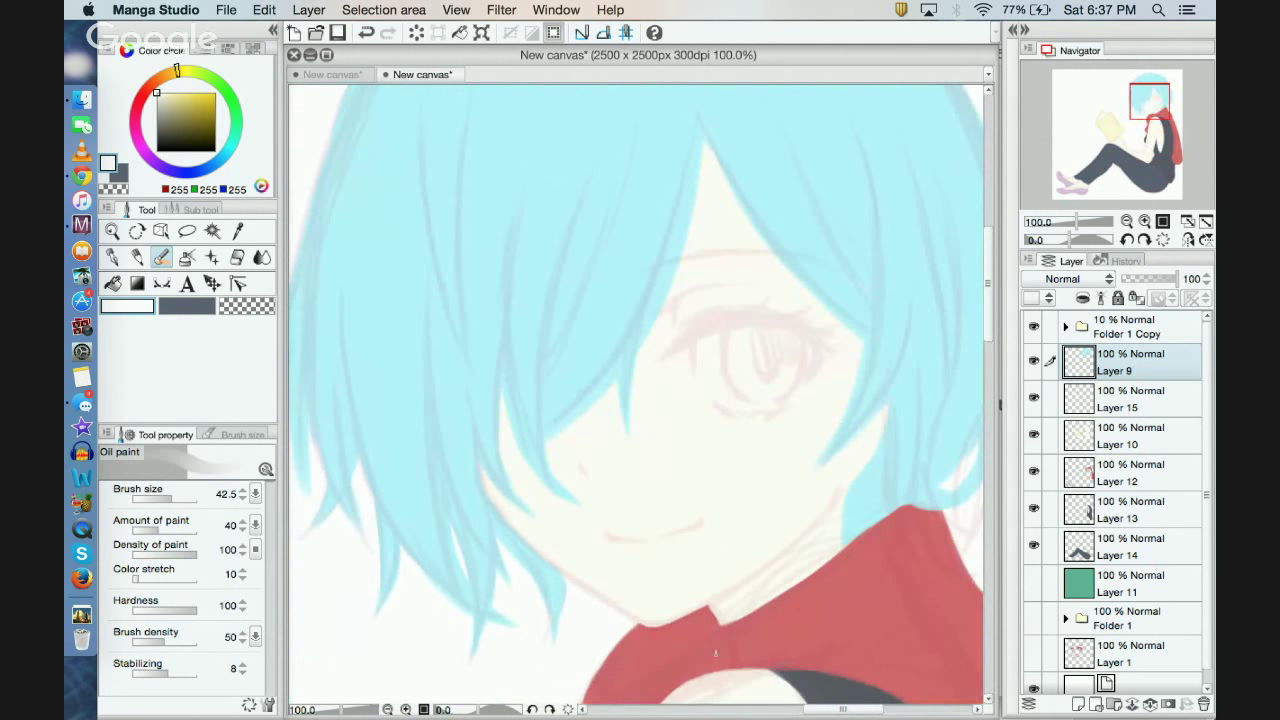
pyautogui.moveTo(707, 716)
pyautogui.mouseDown()
pyautogui.moveTo(704, 562)
pyautogui.moveTo(716, 716)
pyautogui.mouseUp()
pyautogui.moveTo(1144, 94)
pyautogui.mouseDown()
pyautogui.moveTo(1093, 134)
pyautogui.moveTo(1128, 146)
pyautogui.moveTo(1148, 84)
pyautogui.mouseUp()
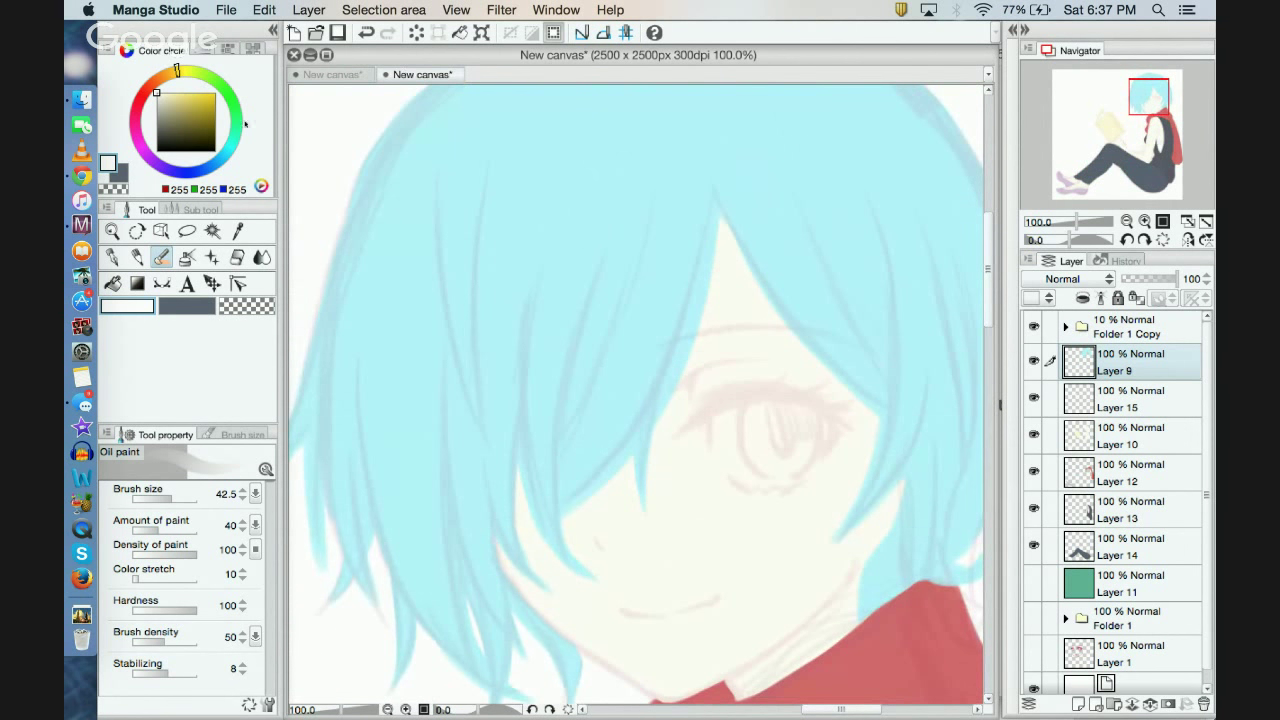
pyautogui.moveTo(234, 153); pyautogui.dragTo(218, 161)
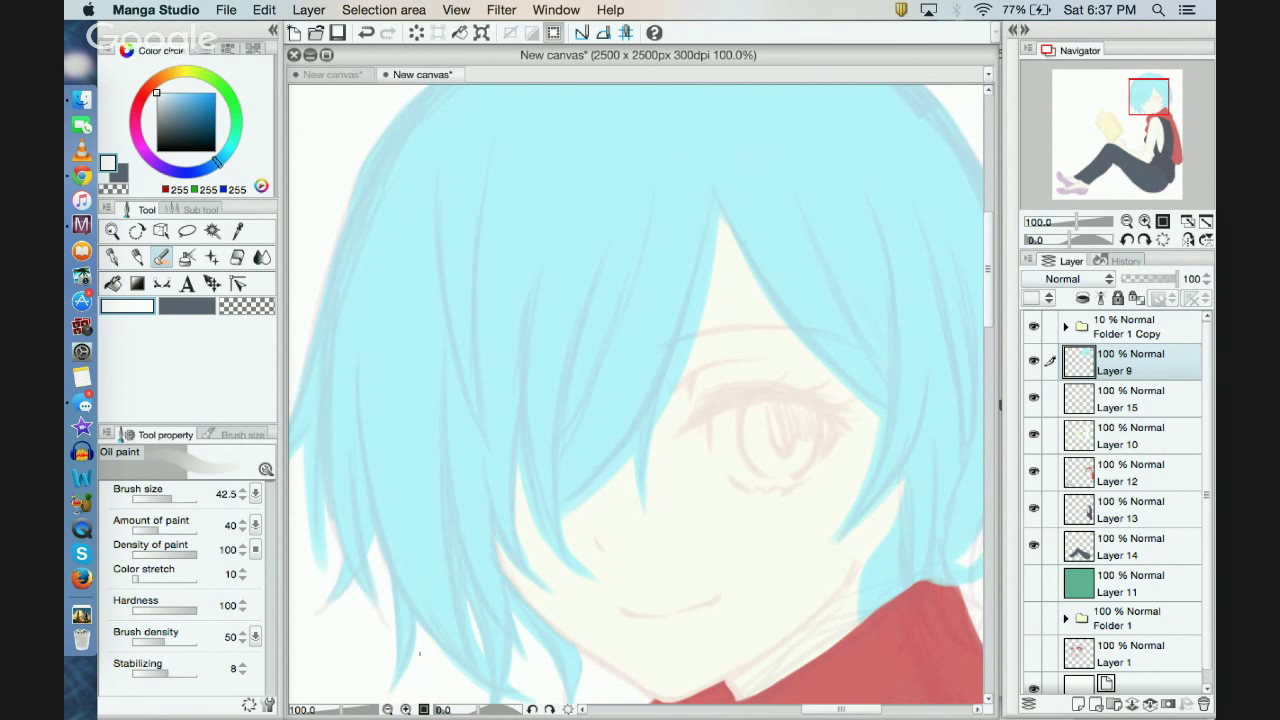
pyautogui.click(388, 709)
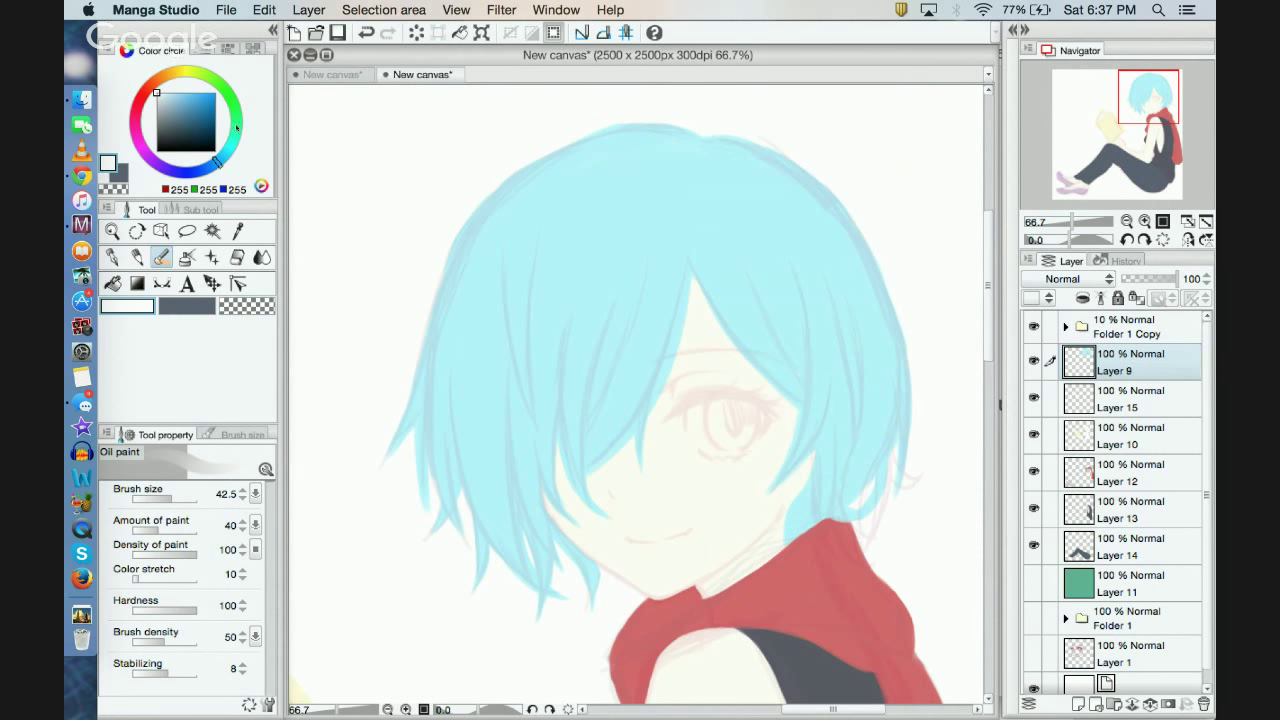
pyautogui.click(156, 112)
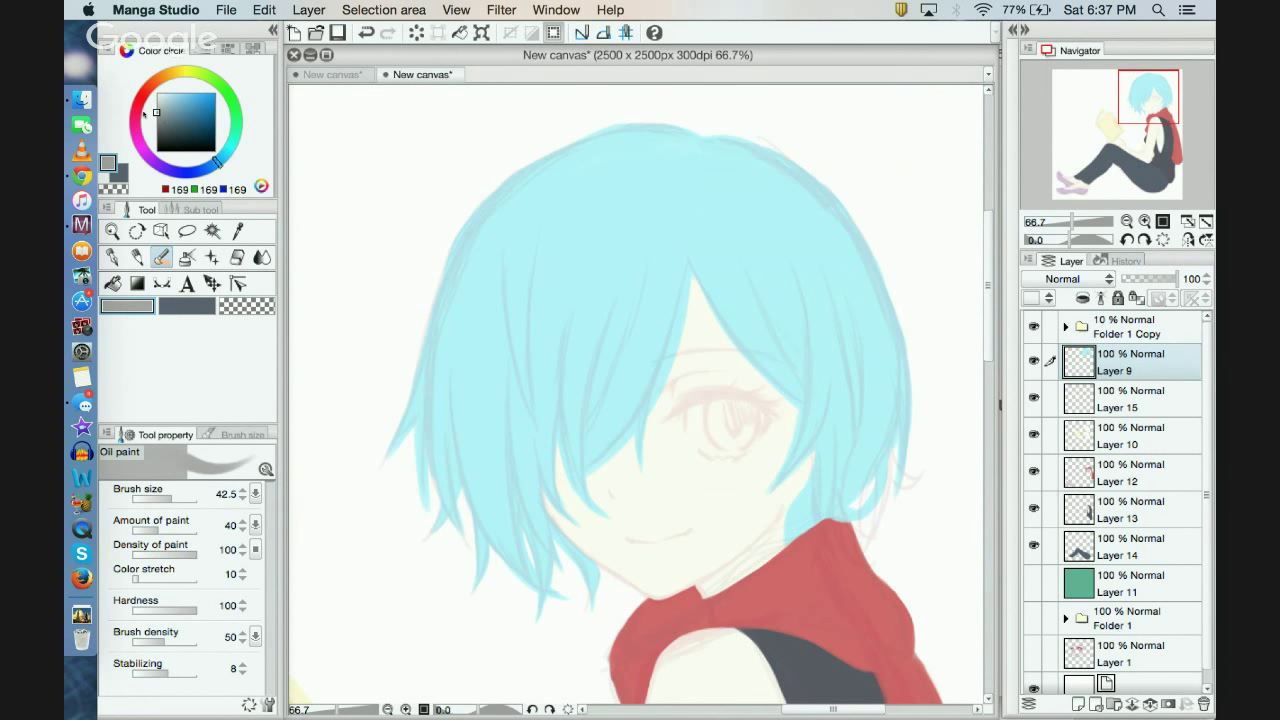
pyautogui.moveTo(160, 77)
pyautogui.mouseDown()
pyautogui.moveTo(184, 115)
pyautogui.moveTo(141, 93)
pyautogui.mouseUp()
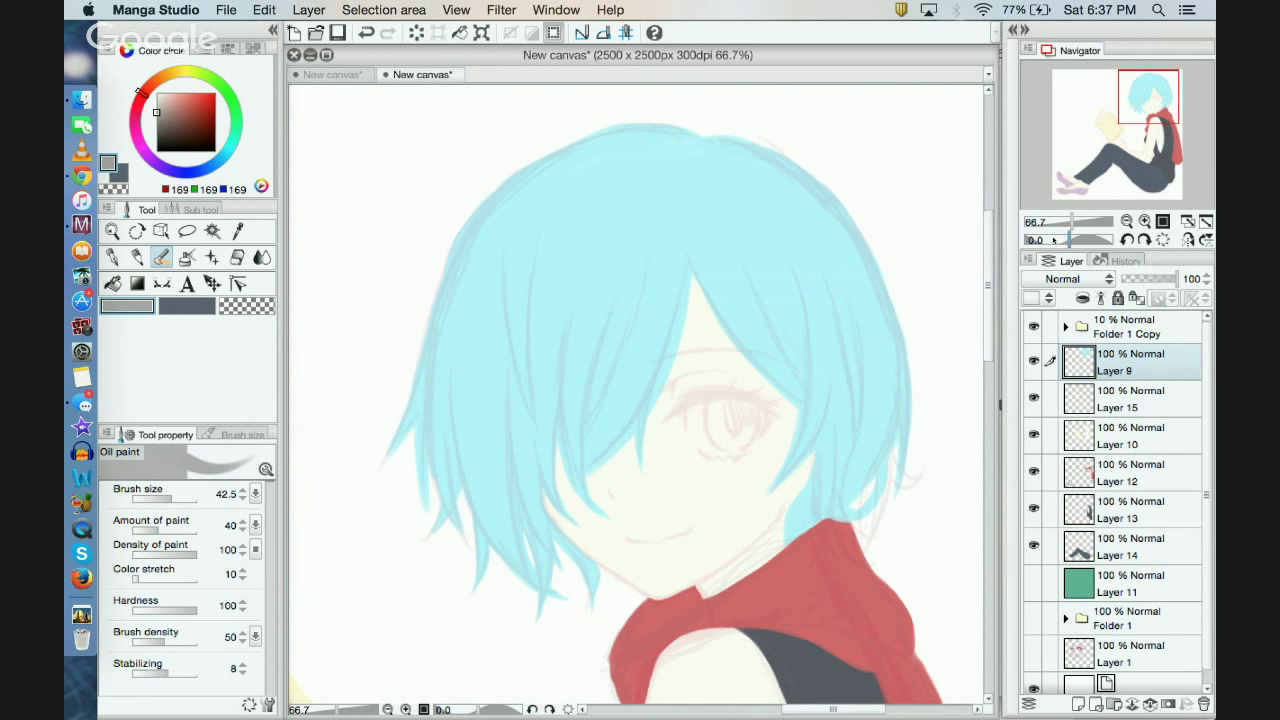
pyautogui.moveTo(1139, 87); pyautogui.dragTo(1143, 88)
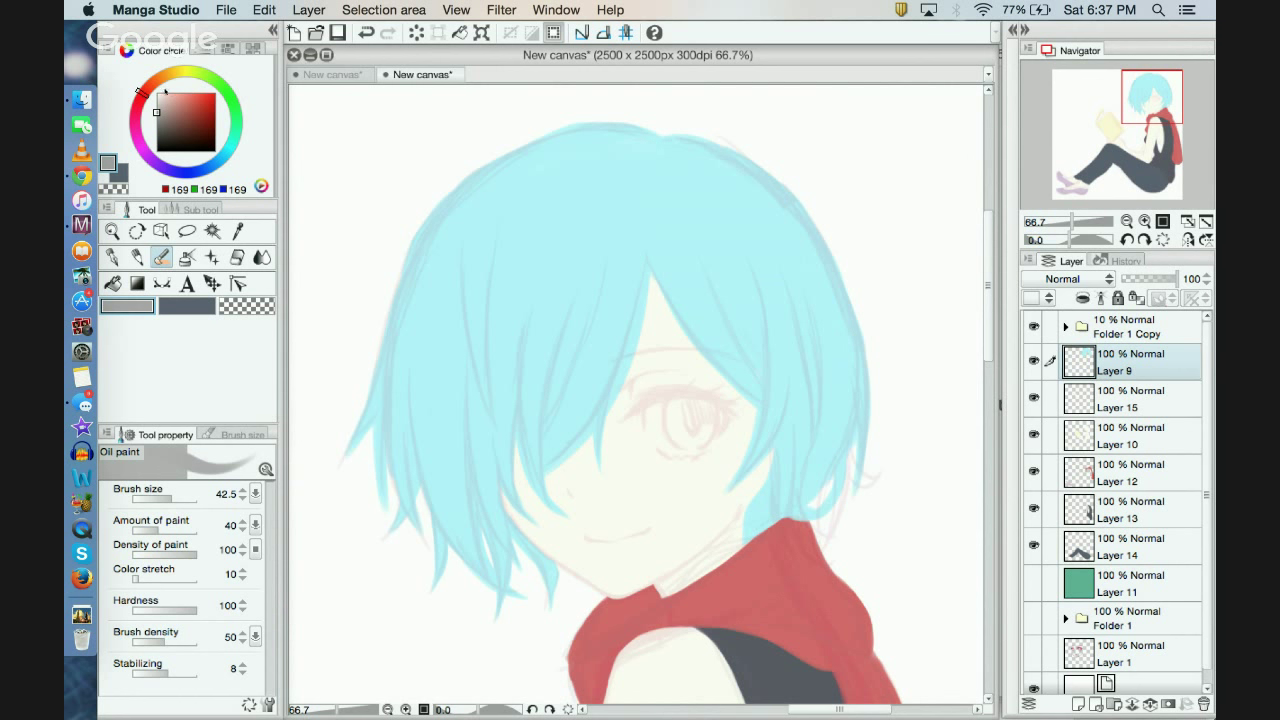
pyautogui.click(148, 162)
pyautogui.moveTo(178, 120); pyautogui.dragTo(170, 106)
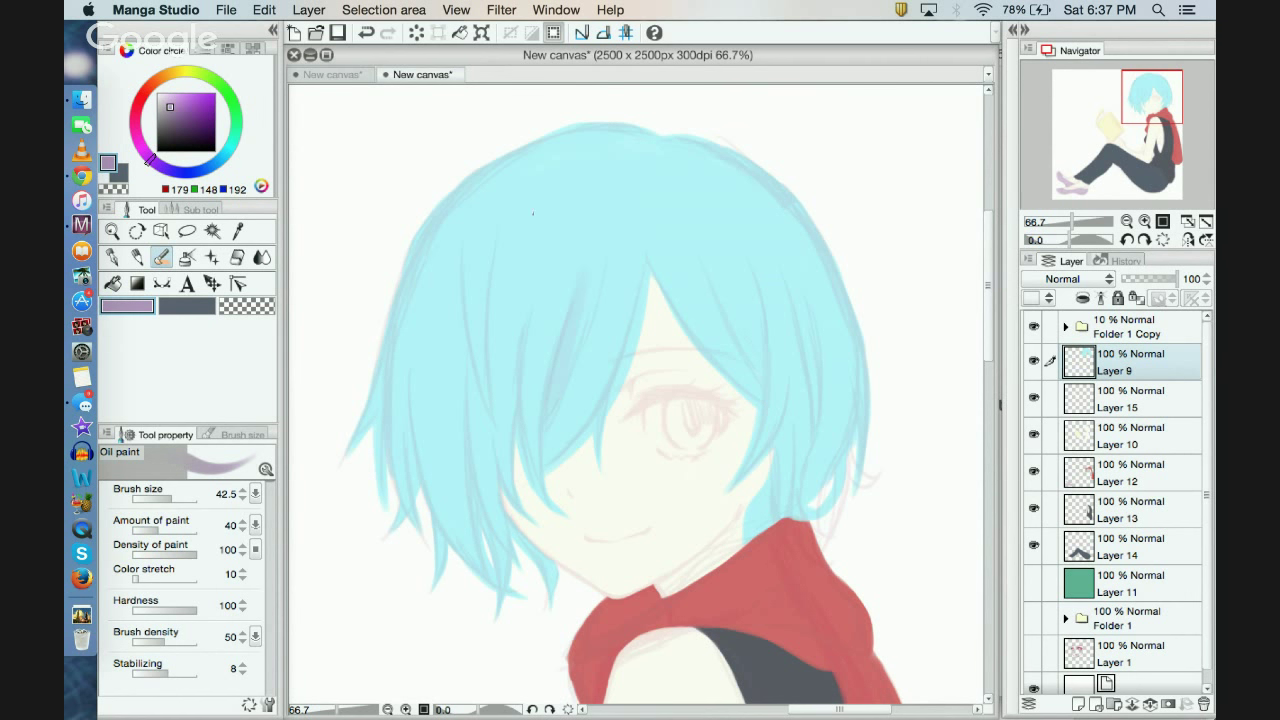
# Step: Paint long muted-purple shadow streaks down the fringe over the covered eye, following the sketched strands on Layer 9
pyautogui.moveTo(565, 385); pyautogui.dragTo(603, 268)
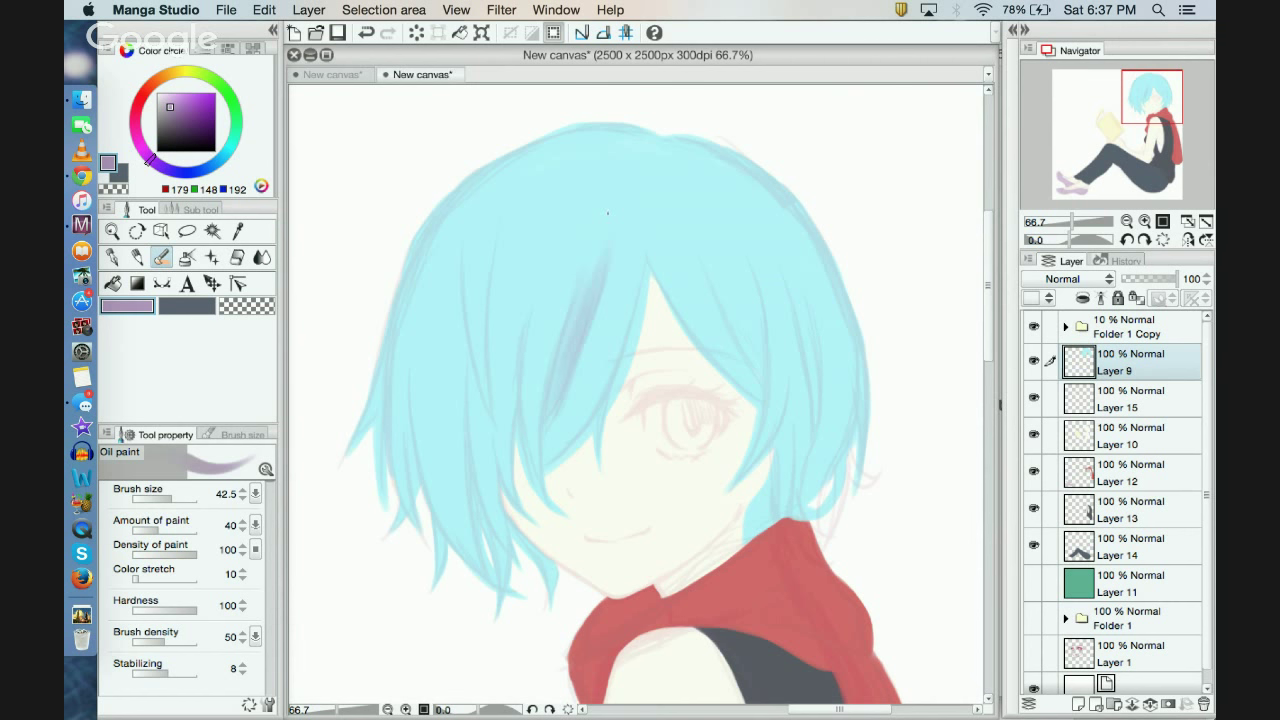
pyautogui.moveTo(560, 366); pyautogui.dragTo(584, 261)
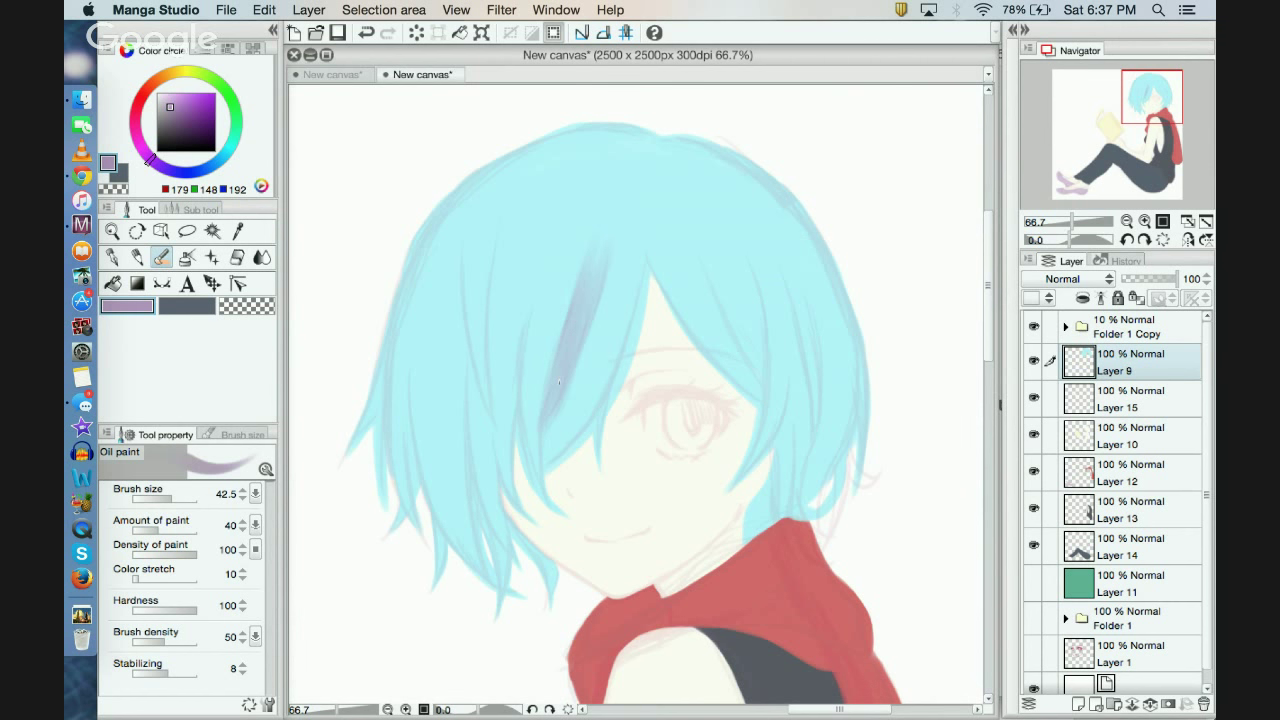
pyautogui.moveTo(558, 381); pyautogui.dragTo(575, 319)
pyautogui.moveTo(491, 322); pyautogui.dragTo(505, 432)
pyautogui.moveTo(506, 360); pyautogui.dragTo(522, 494)
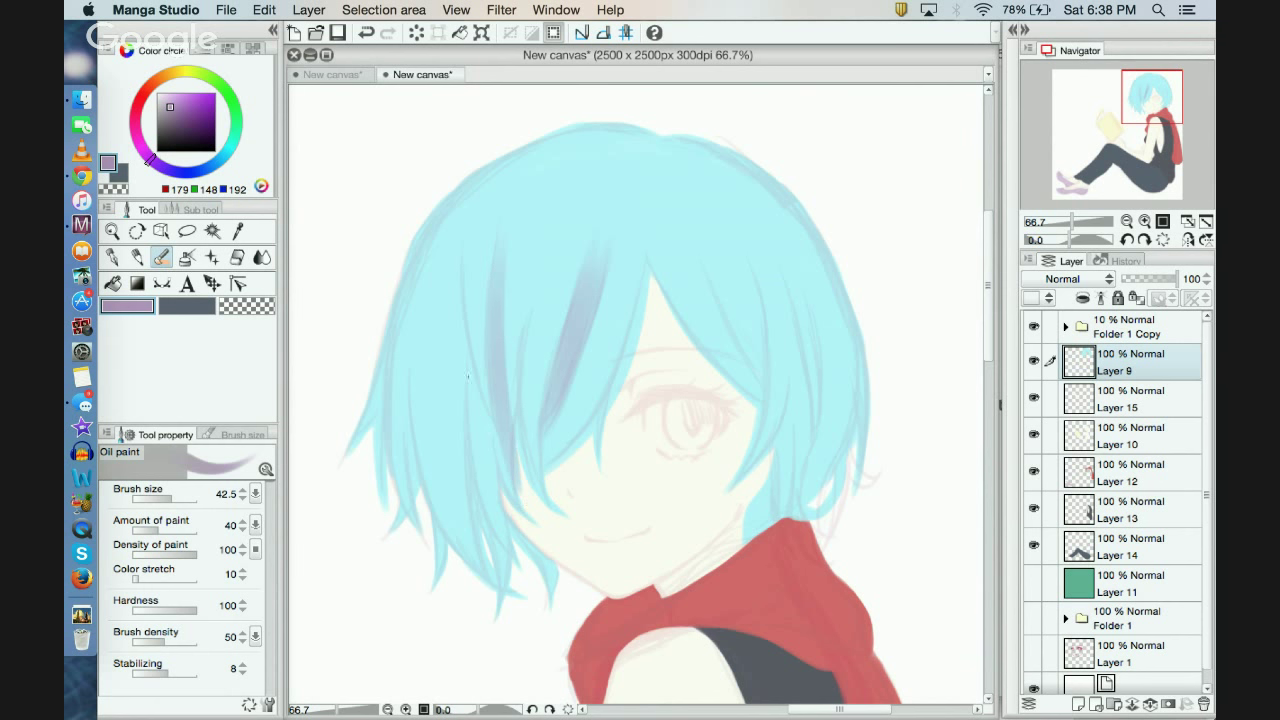
pyautogui.moveTo(467, 377); pyautogui.dragTo(492, 446)
pyautogui.moveTo(462, 348); pyautogui.dragTo(497, 447)
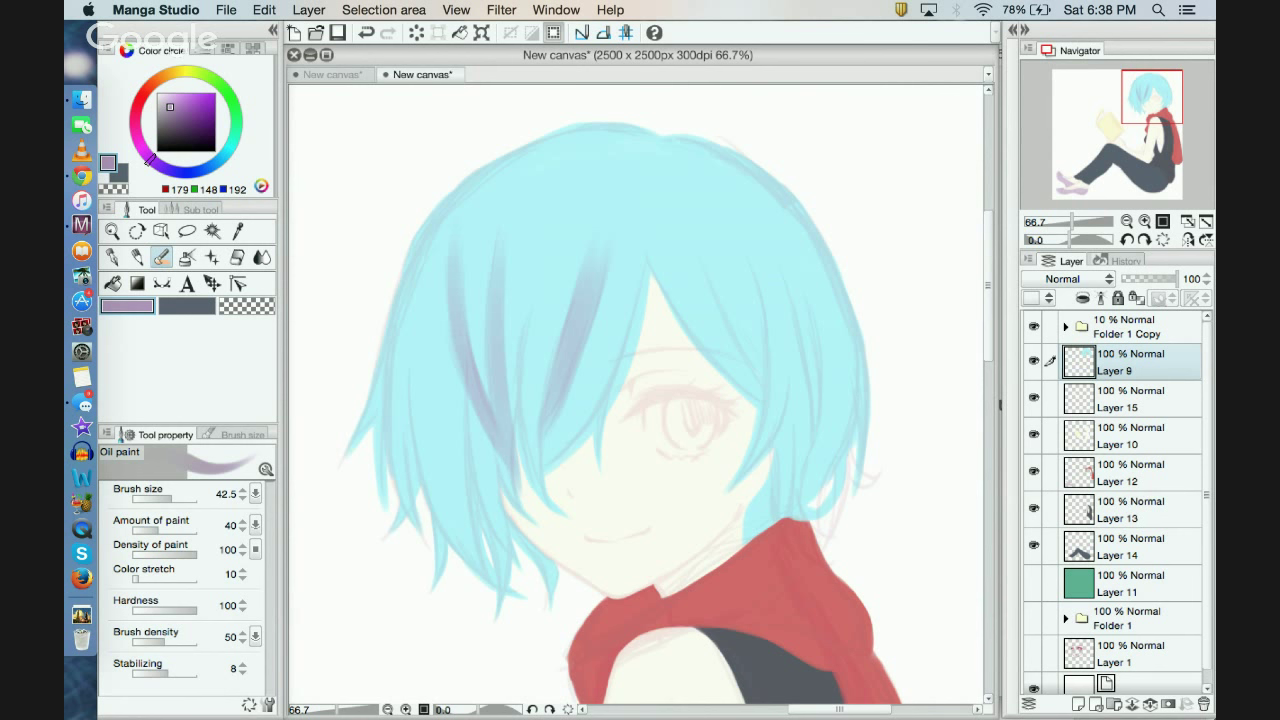
# Step: Shade the side strands beside the fringe with purple streaks running down towards the hair tips
pyautogui.moveTo(472, 438); pyautogui.dragTo(503, 545)
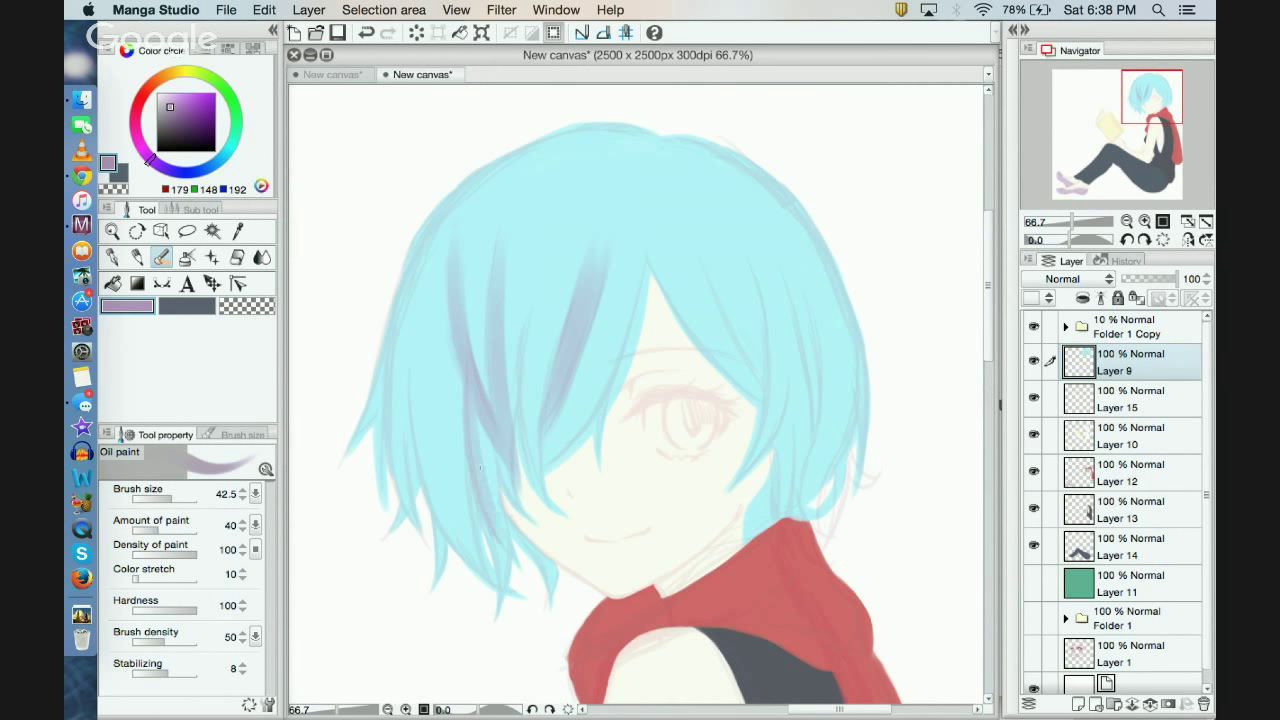
pyautogui.moveTo(430, 448); pyautogui.dragTo(456, 534)
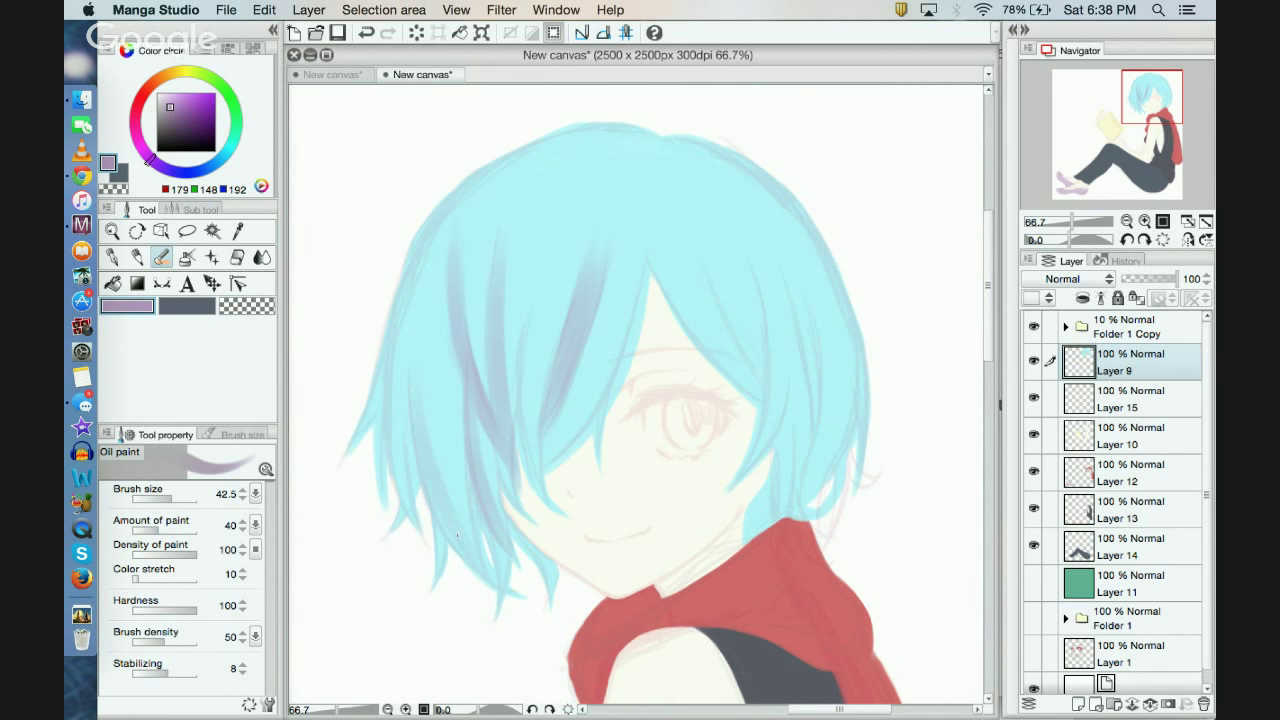
pyautogui.moveTo(458, 422); pyautogui.dragTo(458, 522)
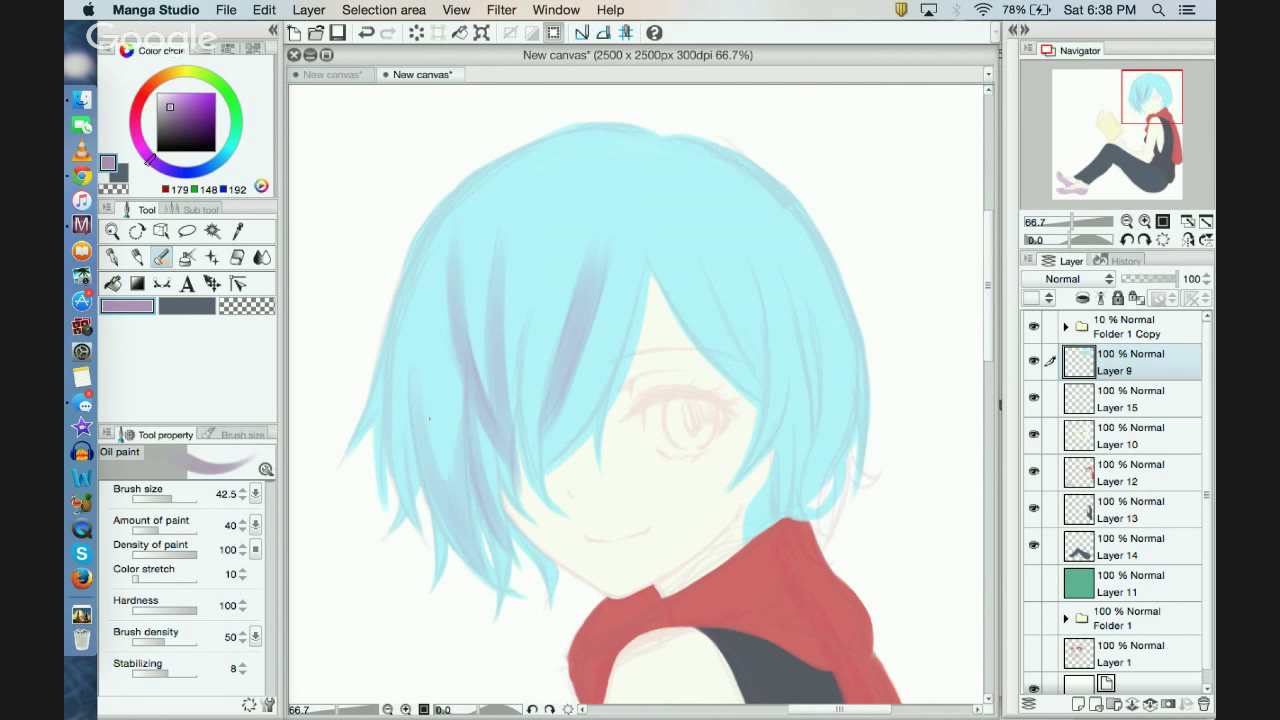
pyautogui.moveTo(428, 390); pyautogui.dragTo(446, 480)
pyautogui.moveTo(420, 352)
pyautogui.mouseDown()
pyautogui.moveTo(440, 499)
pyautogui.moveTo(460, 554)
pyautogui.moveTo(491, 575)
pyautogui.mouseUp()
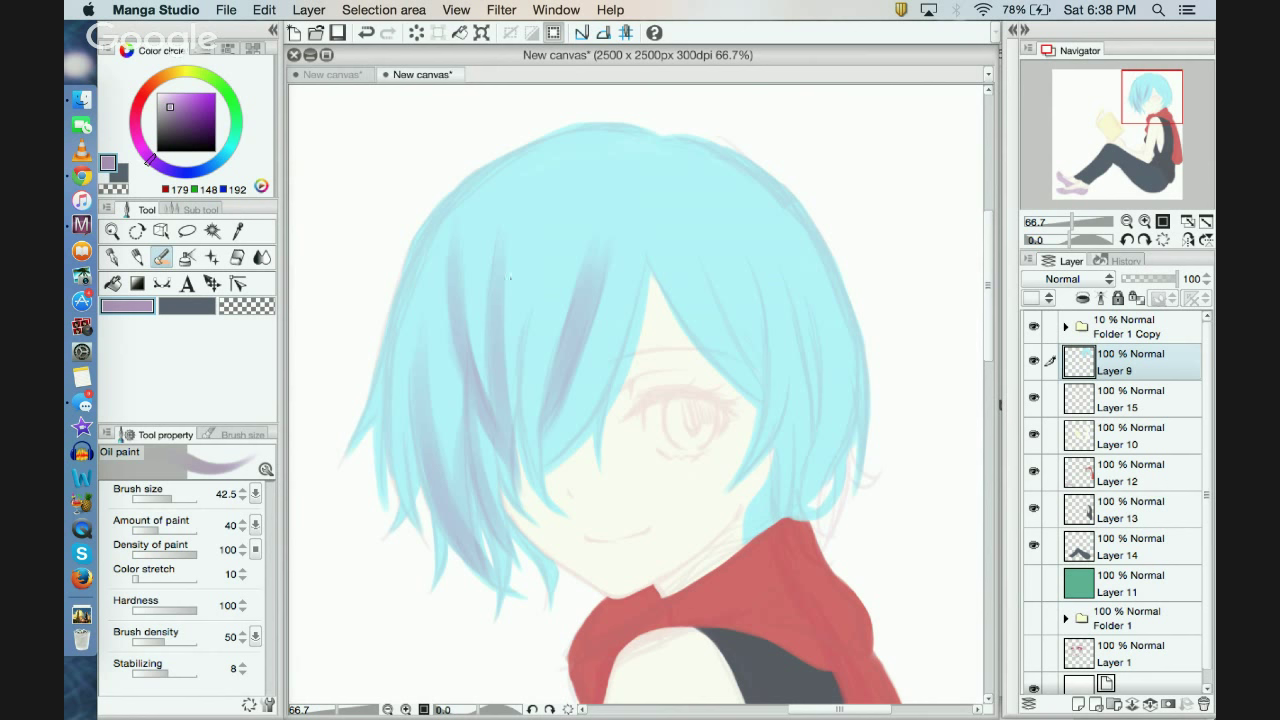
# Step: Hide the Folder 1 Copy sketch and undo the last purple strokes along the fringe's lower edge
pyautogui.click(1035, 326)
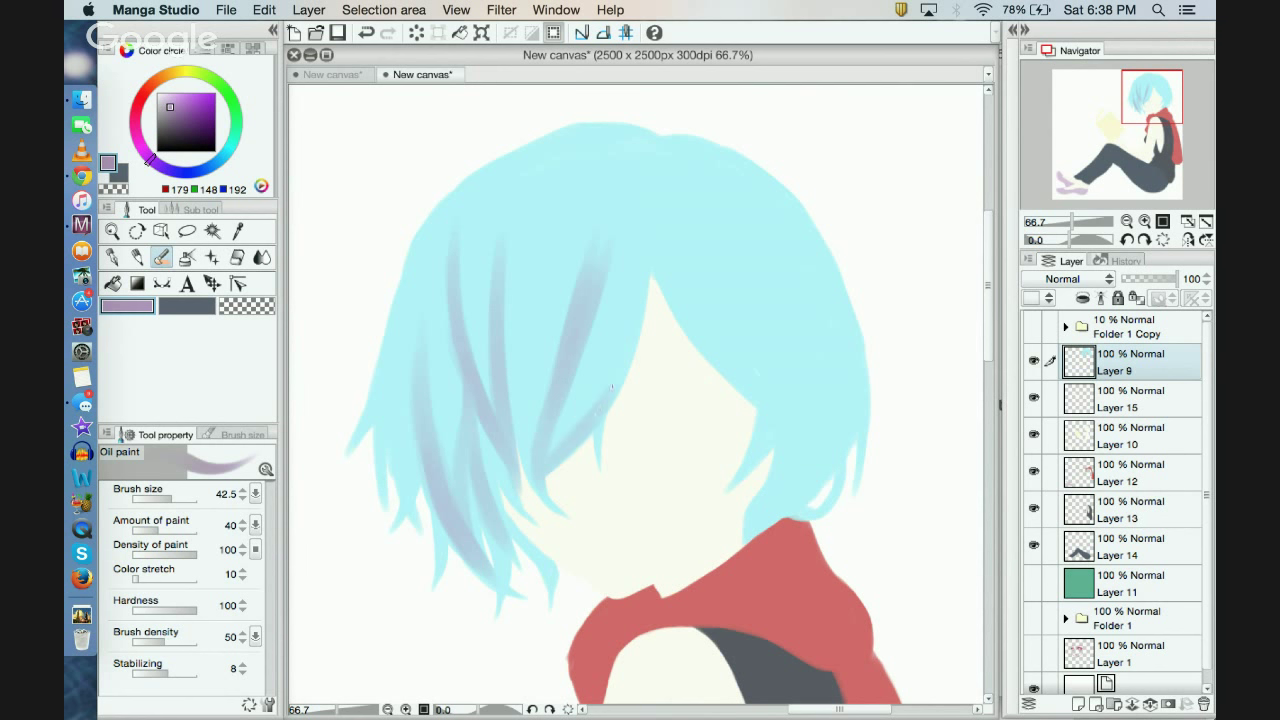
pyautogui.click(366, 32)
pyautogui.click(366, 32)
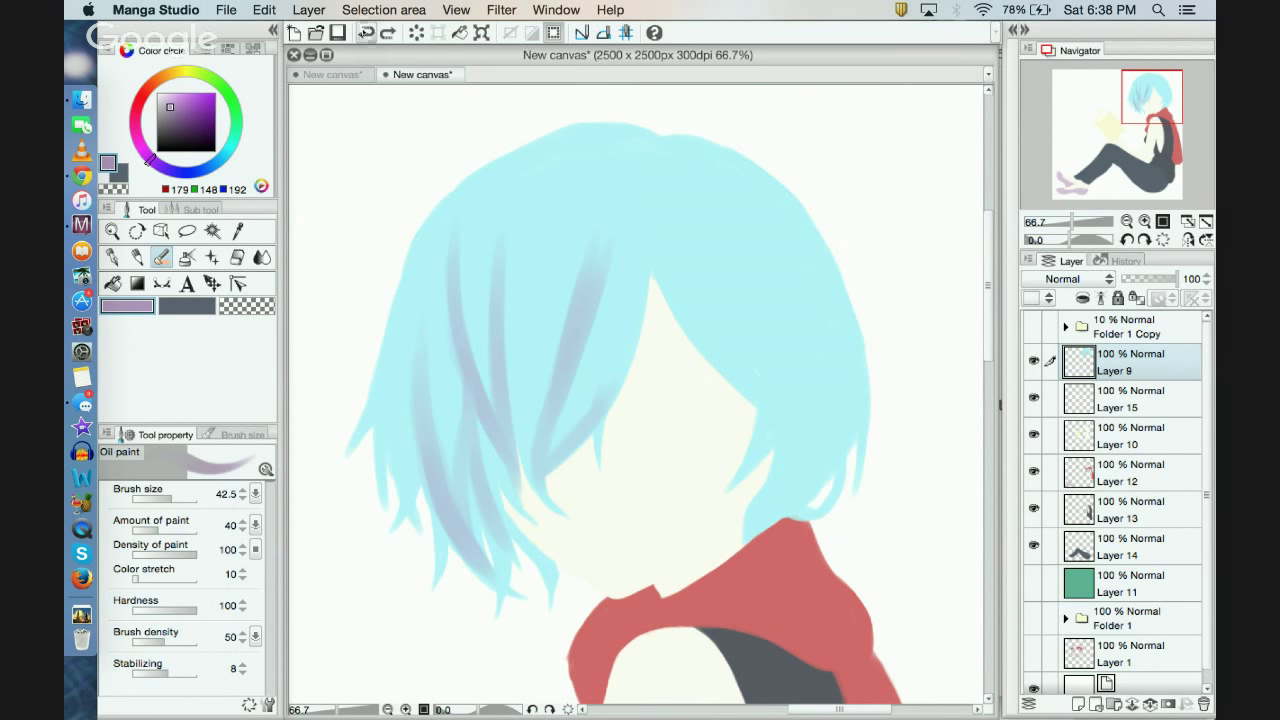
pyautogui.click(366, 32)
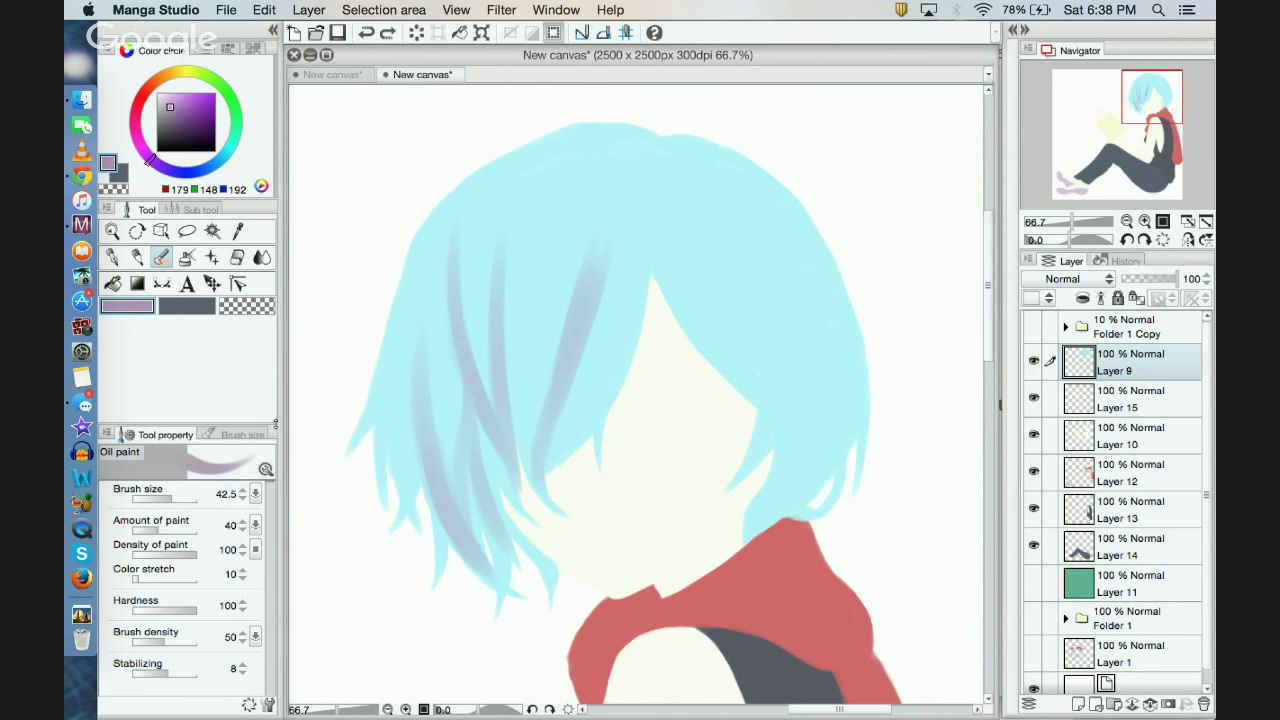
# Step: Reduce the brush size to 28.1 and paint thinner purple shadows along the fringe's lower edge and its pointed tips
pyautogui.click(169, 491)
pyautogui.moveTo(590, 434); pyautogui.dragTo(589, 364)
pyautogui.moveTo(587, 433)
pyautogui.mouseDown()
pyautogui.moveTo(592, 340)
pyautogui.moveTo(587, 433)
pyautogui.mouseUp()
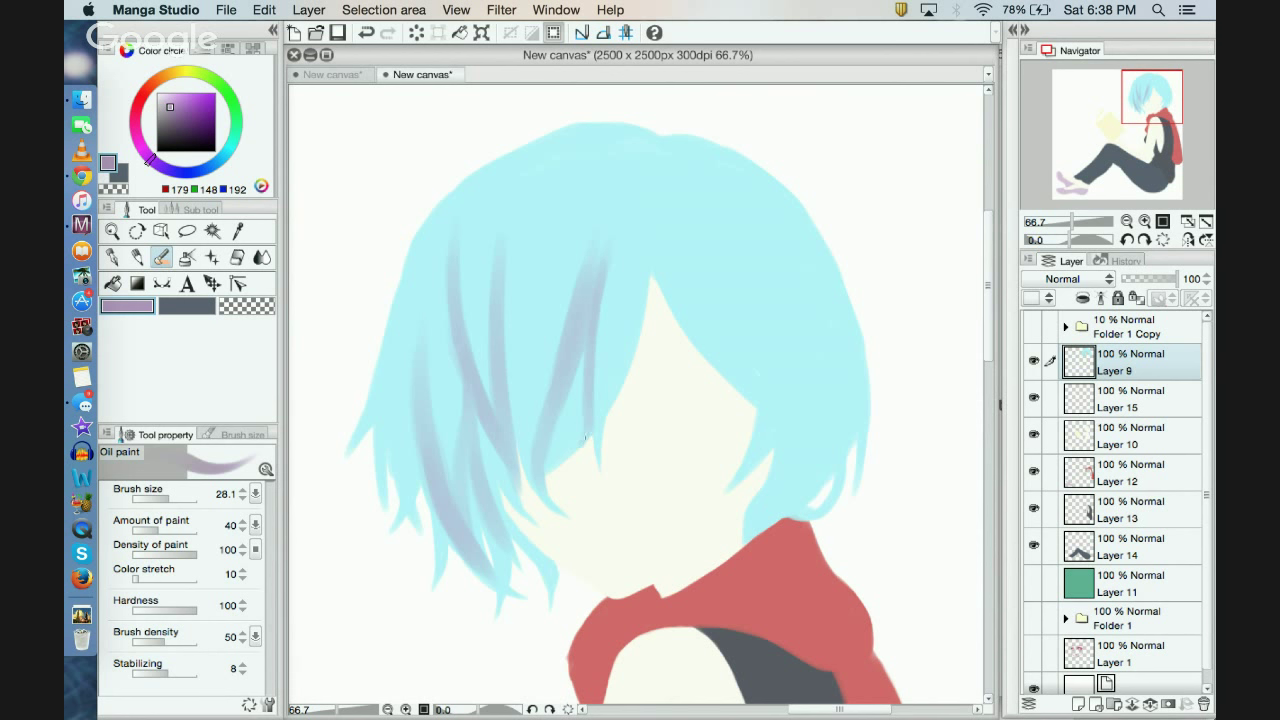
pyautogui.moveTo(526, 480)
pyautogui.mouseDown()
pyautogui.moveTo(566, 460)
pyautogui.moveTo(547, 470)
pyautogui.moveTo(550, 447)
pyautogui.mouseUp()
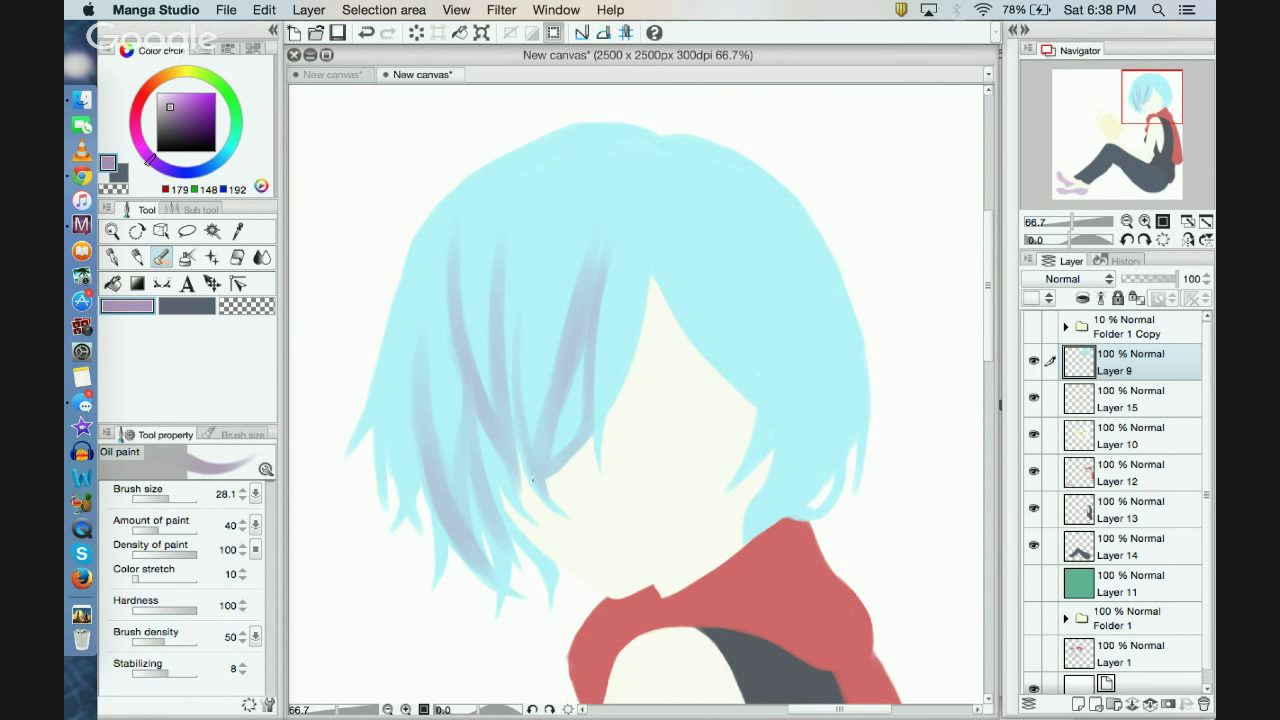
pyautogui.moveTo(553, 505); pyautogui.dragTo(517, 445)
# Step: Add thin purple shadows to the outermost strands and tips at the back of the hair
pyautogui.moveTo(388, 422); pyautogui.dragTo(430, 546)
pyautogui.moveTo(412, 500); pyautogui.dragTo(430, 543)
pyautogui.moveTo(412, 497); pyautogui.dragTo(418, 510)
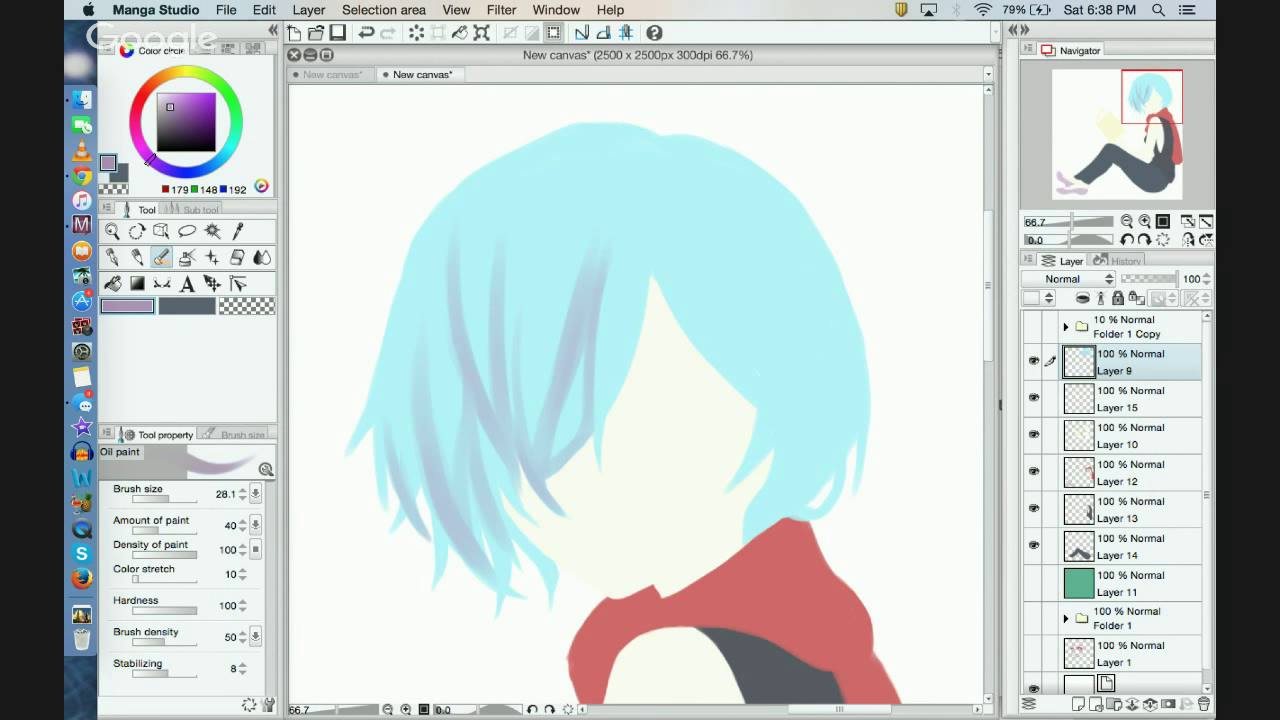
pyautogui.moveTo(386, 428)
pyautogui.mouseDown()
pyautogui.moveTo(392, 524)
pyautogui.moveTo(413, 489)
pyautogui.moveTo(411, 436)
pyautogui.moveTo(402, 507)
pyautogui.mouseUp()
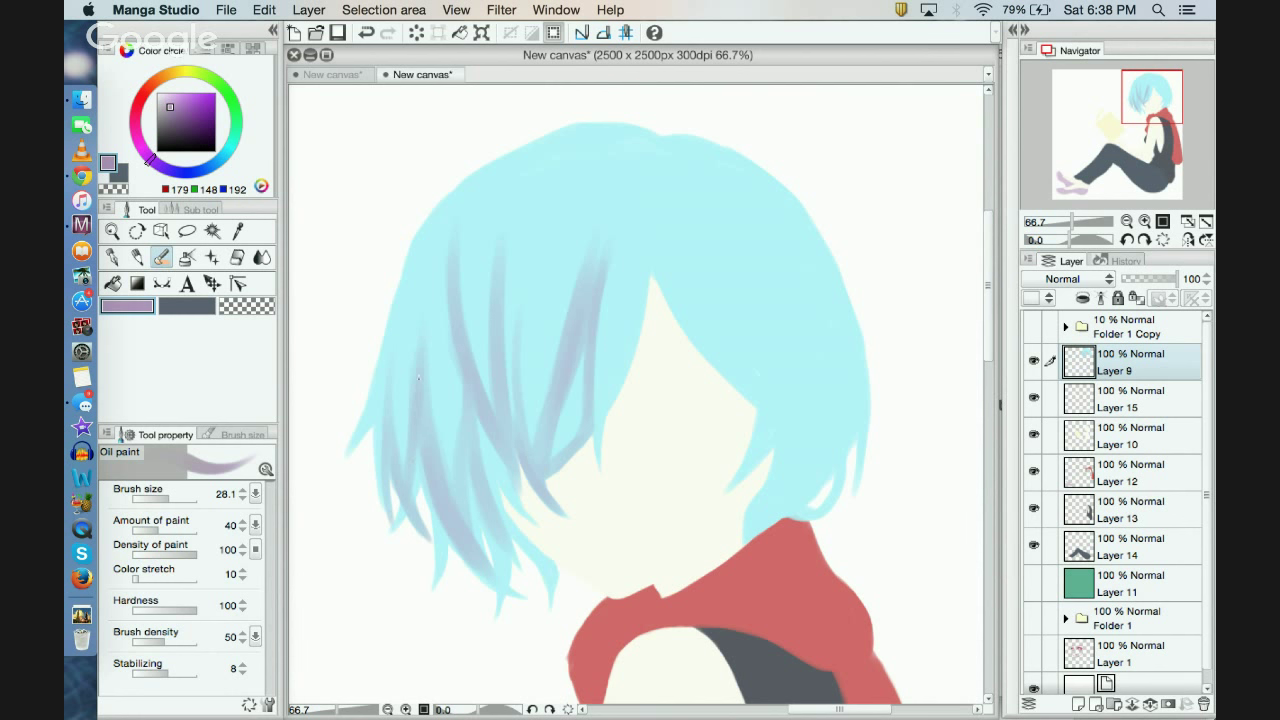
pyautogui.moveTo(419, 378); pyautogui.dragTo(425, 329)
# Step: Try purple shading on the hair strand beside the jaw and undo those strokes
pyautogui.moveTo(549, 570)
pyautogui.mouseDown()
pyautogui.moveTo(532, 540)
pyautogui.moveTo(733, 366)
pyautogui.mouseUp()
pyautogui.click(366, 32)
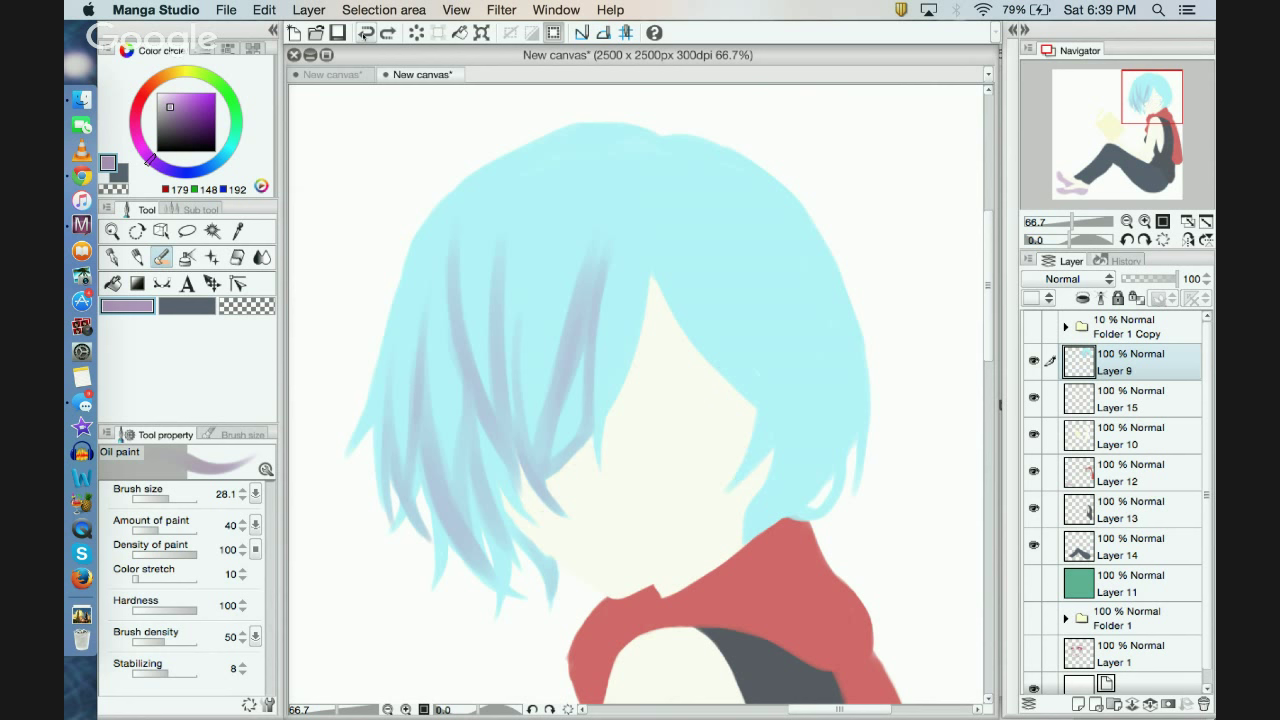
pyautogui.click(366, 32)
pyautogui.click(366, 32)
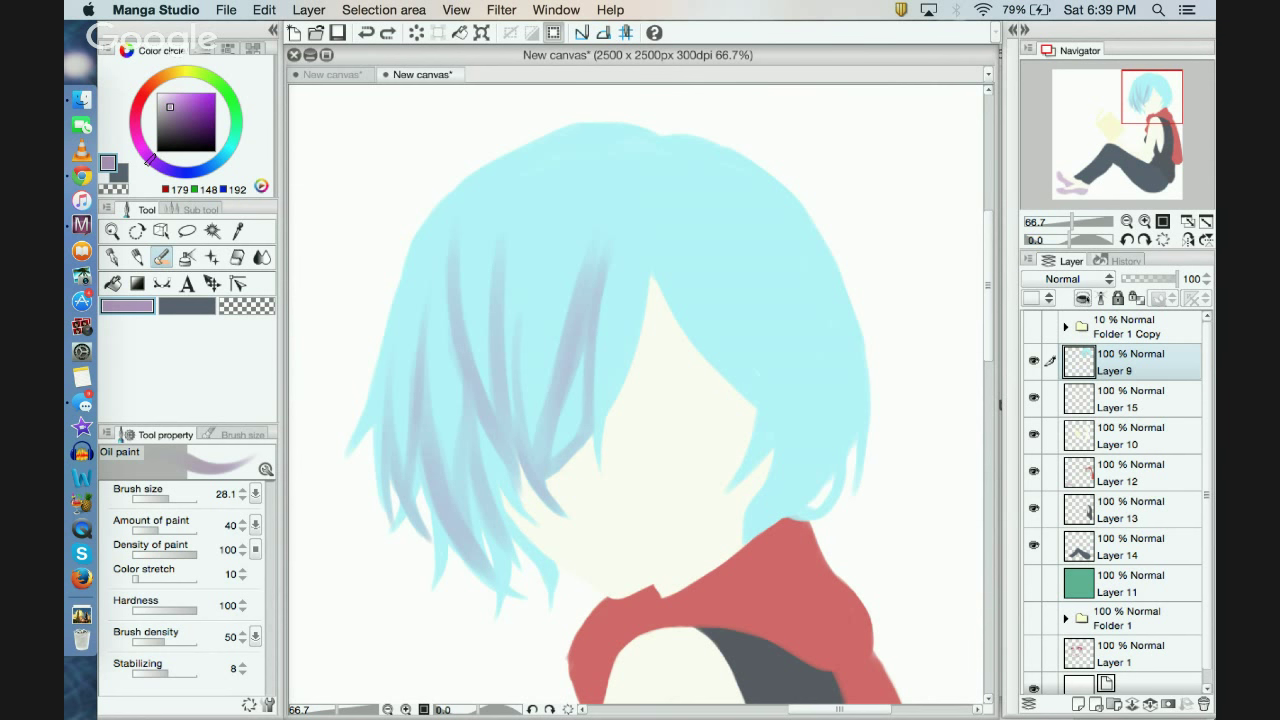
# Step: Lock the transparent pixels of Layer 9 and paint purple shadows on the hair strand beside the jaw and the neighbouring lower tips
pyautogui.click(1140, 299)
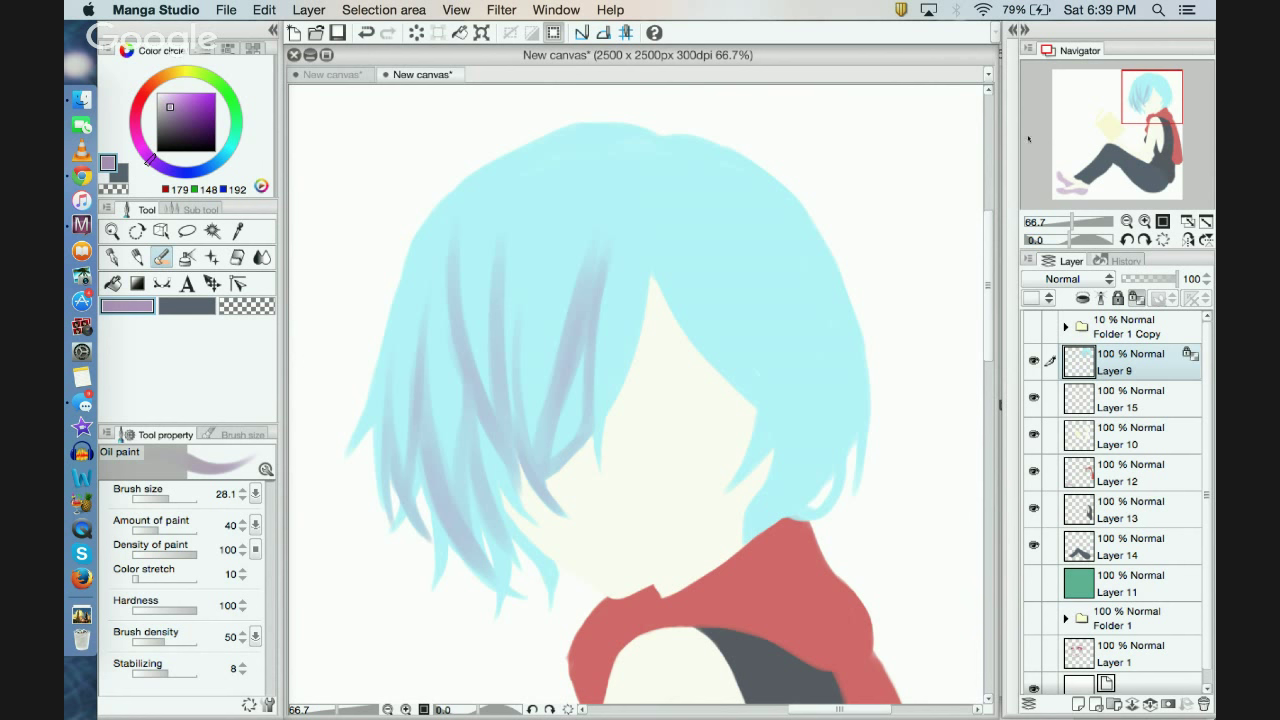
pyautogui.moveTo(503, 533)
pyautogui.mouseDown()
pyautogui.moveTo(530, 560)
pyautogui.moveTo(564, 513)
pyautogui.moveTo(615, 360)
pyautogui.moveTo(516, 240)
pyautogui.mouseUp()
pyautogui.click(366, 32)
pyautogui.moveTo(522, 536)
pyautogui.mouseDown()
pyautogui.moveTo(549, 608)
pyautogui.moveTo(502, 513)
pyautogui.moveTo(514, 530)
pyautogui.moveTo(475, 408)
pyautogui.mouseUp()
pyautogui.moveTo(528, 552)
pyautogui.mouseDown()
pyautogui.moveTo(498, 512)
pyautogui.moveTo(465, 410)
pyautogui.mouseUp()
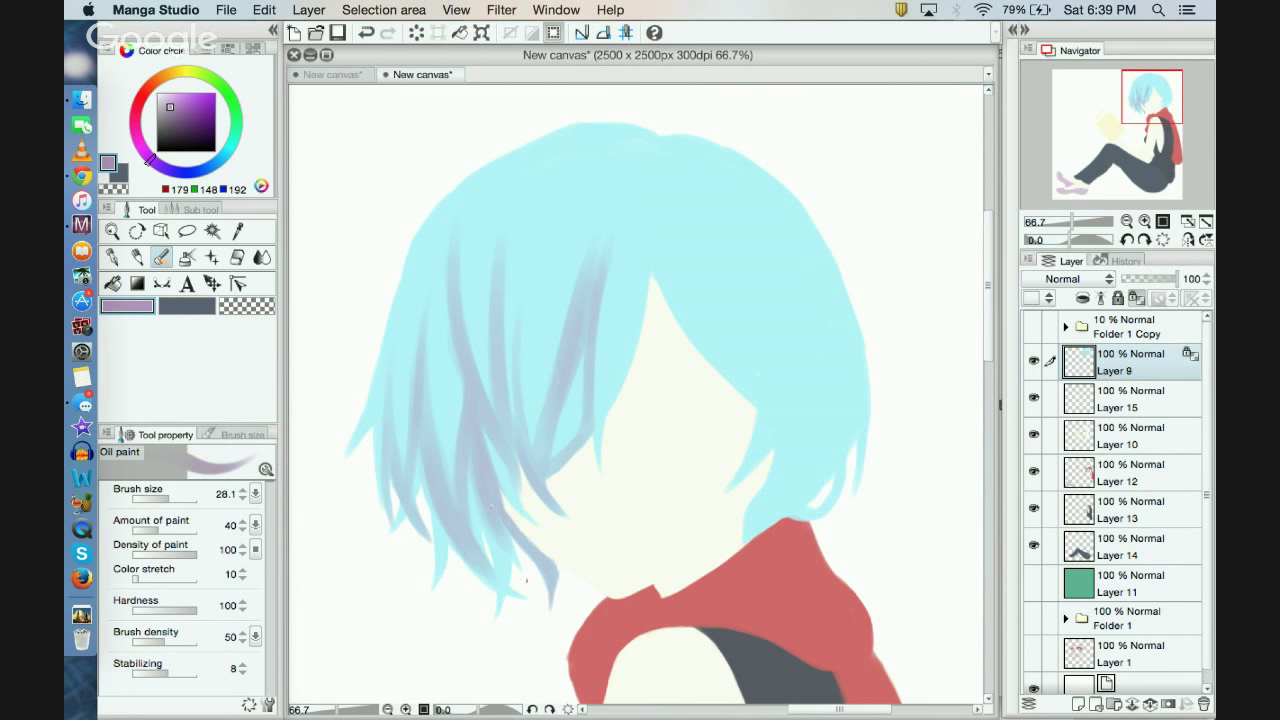
pyautogui.moveTo(526, 580); pyautogui.dragTo(500, 534)
pyautogui.moveTo(516, 584)
pyautogui.mouseDown()
pyautogui.moveTo(493, 516)
pyautogui.moveTo(494, 633)
pyautogui.moveTo(501, 550)
pyautogui.mouseUp()
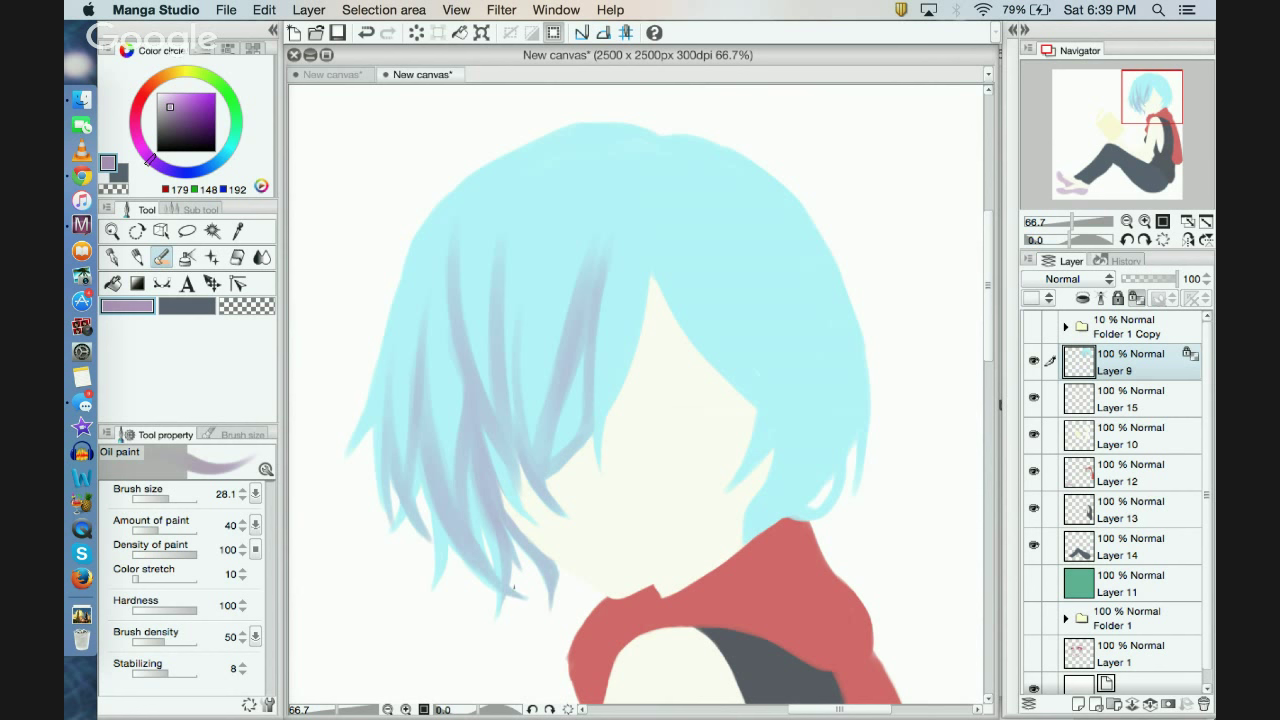
pyautogui.moveTo(503, 596)
pyautogui.mouseDown()
pyautogui.moveTo(487, 581)
pyautogui.moveTo(499, 589)
pyautogui.moveTo(497, 569)
pyautogui.mouseUp()
pyautogui.moveTo(441, 521); pyautogui.dragTo(449, 569)
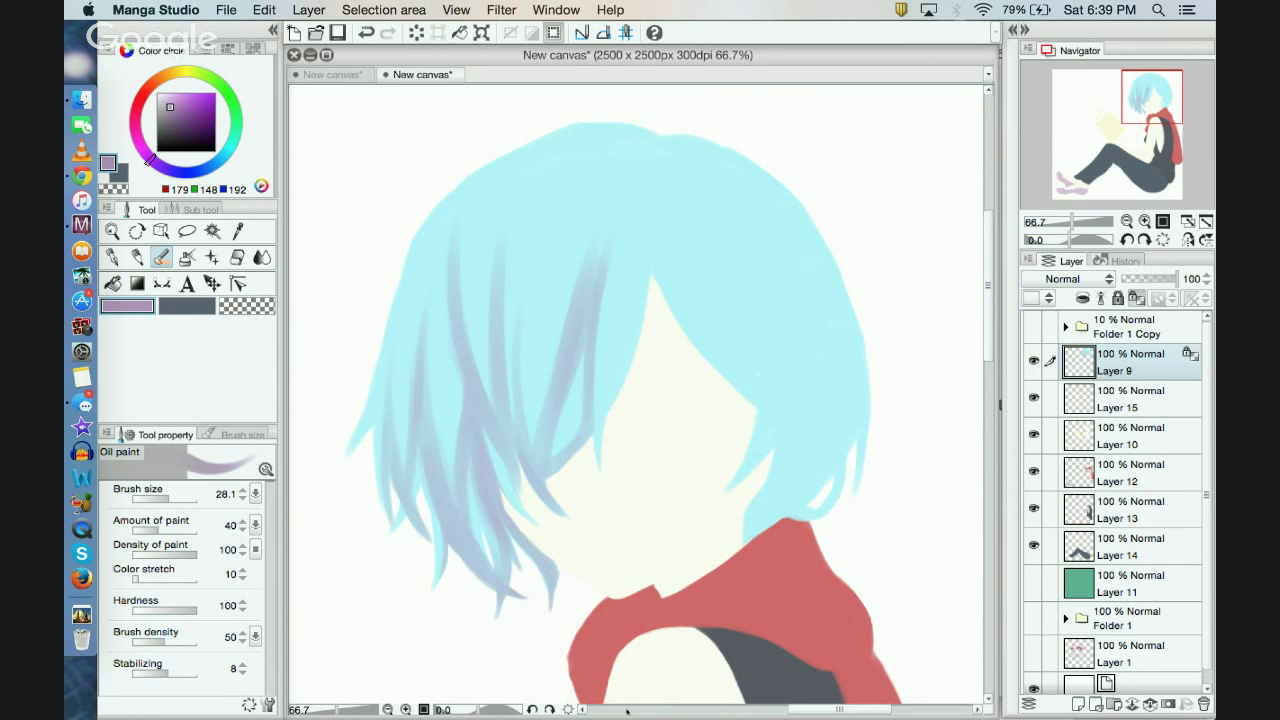
# Step: Shade the left fringe's edge along the face opening in purple and deepen the shadows between the fringe strands
pyautogui.moveTo(627, 714); pyautogui.dragTo(627, 680)
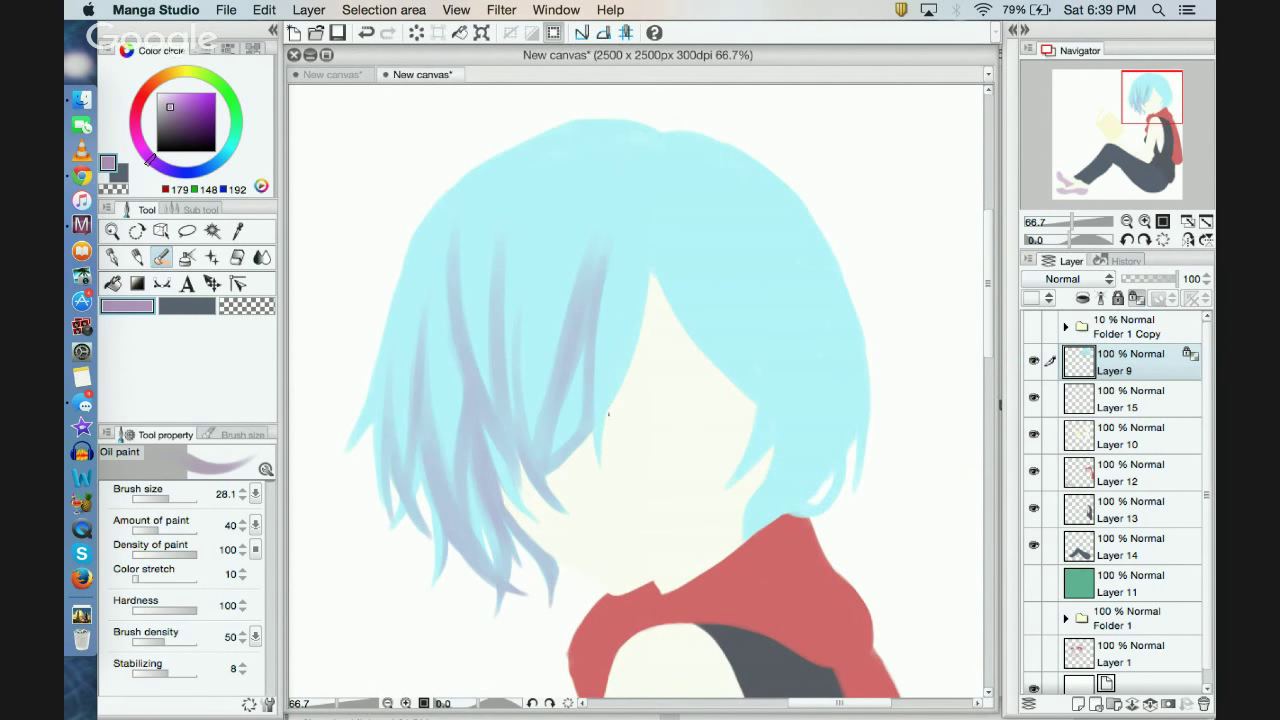
pyautogui.moveTo(610, 386)
pyautogui.mouseDown()
pyautogui.moveTo(617, 330)
pyautogui.moveTo(625, 366)
pyautogui.moveTo(648, 292)
pyautogui.mouseUp()
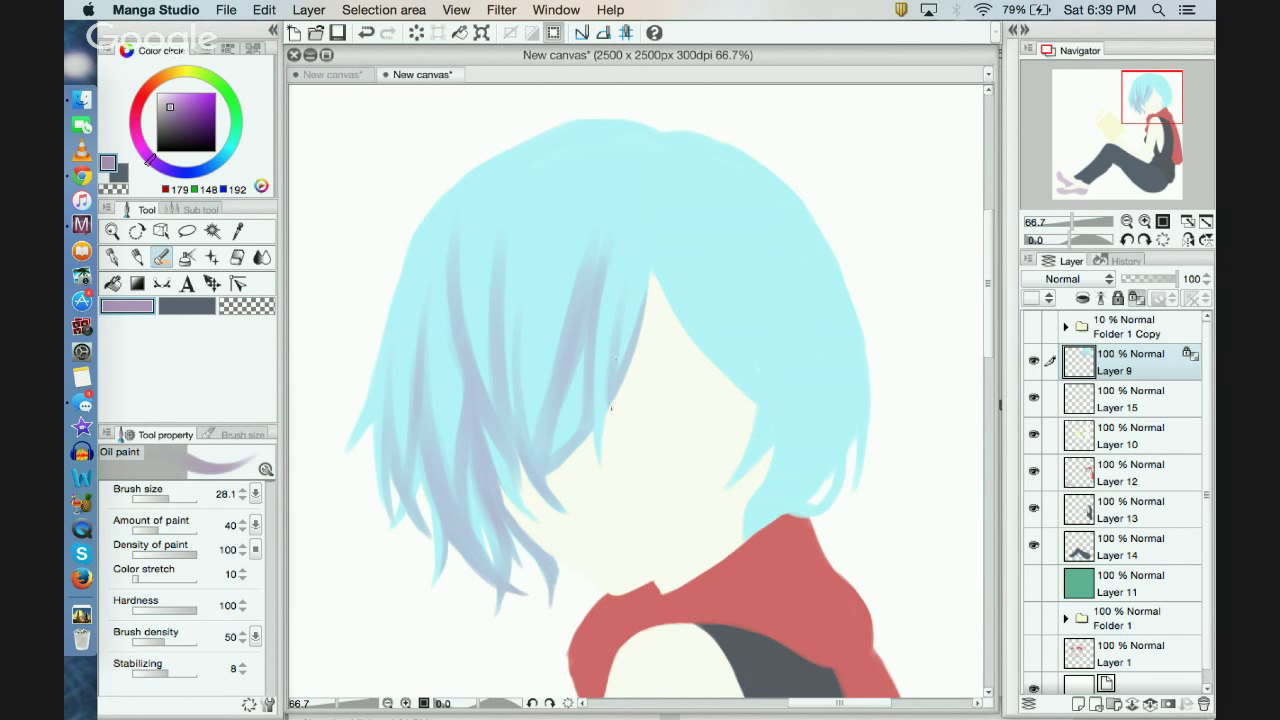
pyautogui.moveTo(616, 368)
pyautogui.mouseDown()
pyautogui.moveTo(628, 290)
pyautogui.moveTo(640, 302)
pyautogui.mouseUp()
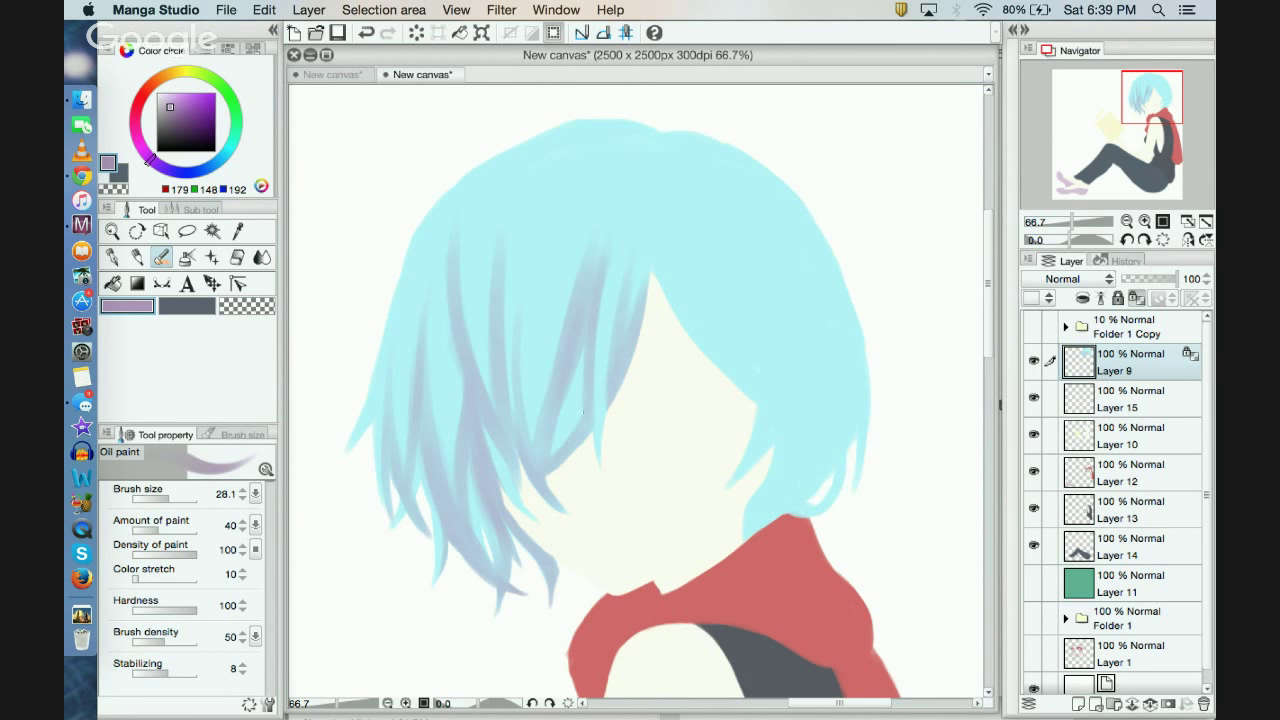
pyautogui.moveTo(557, 456); pyautogui.dragTo(552, 428)
pyautogui.moveTo(550, 497); pyautogui.dragTo(570, 523)
pyautogui.moveTo(541, 464); pyautogui.dragTo(537, 444)
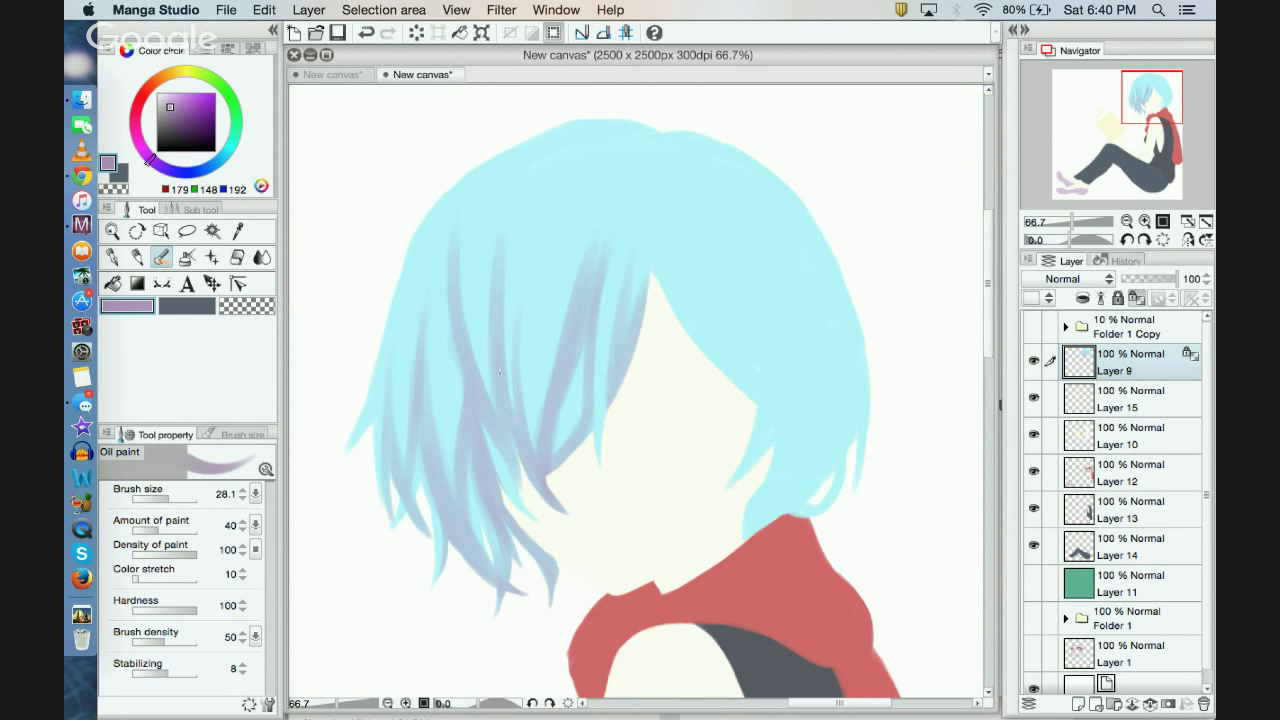
pyautogui.moveTo(507, 431); pyautogui.dragTo(518, 478)
pyautogui.moveTo(481, 372); pyautogui.dragTo(469, 325)
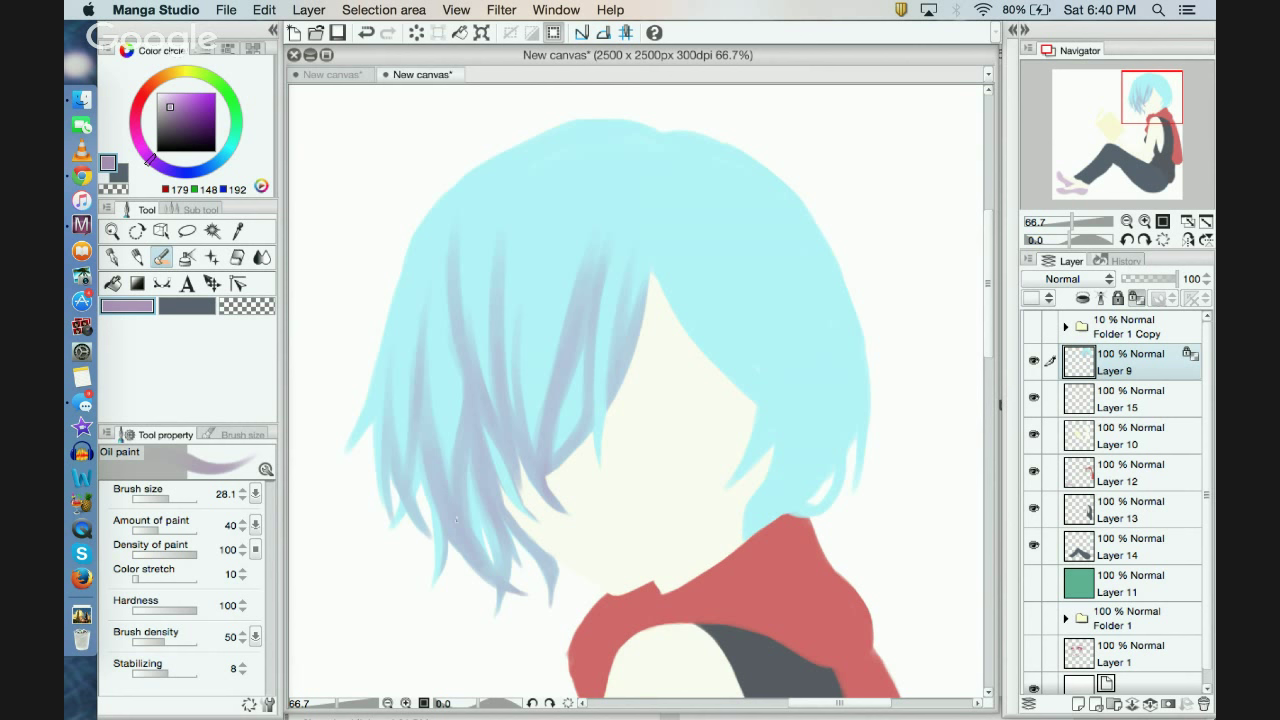
# Step: Darken the left-hand strands out to the outermost tip and line the right fringe's inner edge along the face in purple
pyautogui.moveTo(456, 520); pyautogui.dragTo(431, 388)
pyautogui.moveTo(440, 432); pyautogui.dragTo(430, 362)
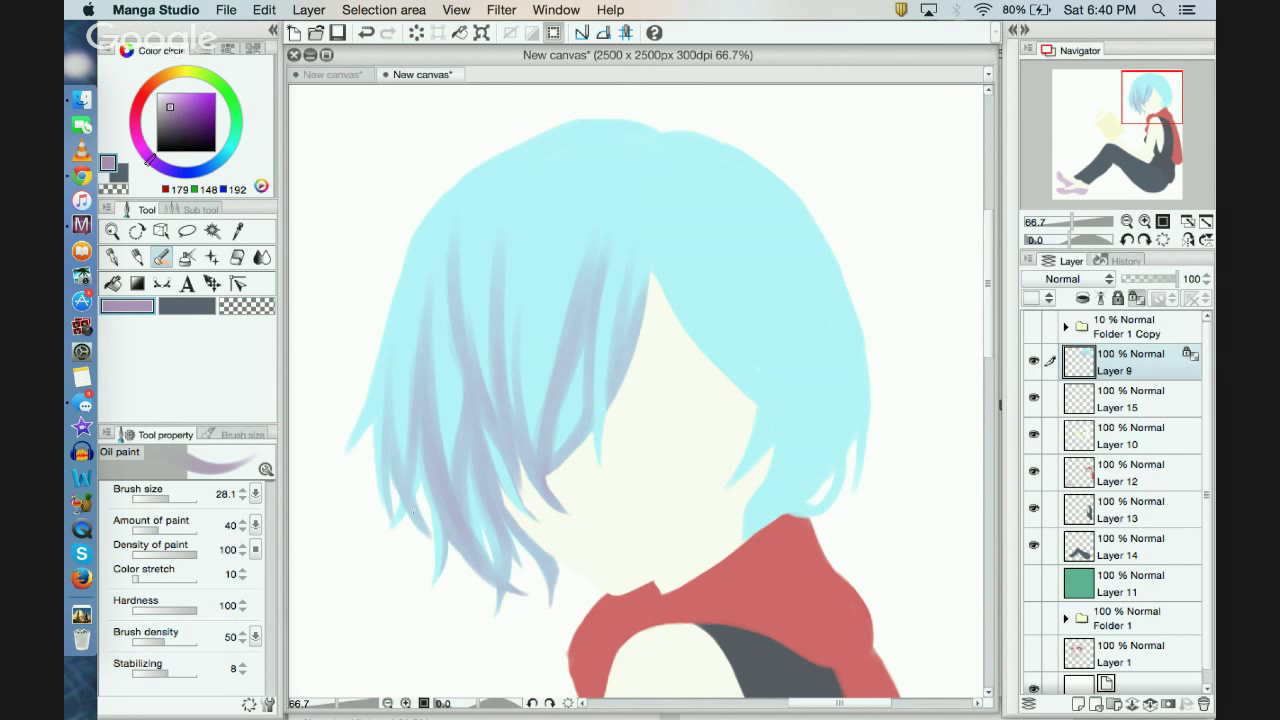
pyautogui.moveTo(410, 499); pyautogui.dragTo(445, 553)
pyautogui.click(367, 33)
pyautogui.moveTo(351, 449); pyautogui.dragTo(372, 417)
pyautogui.moveTo(394, 330); pyautogui.dragTo(377, 394)
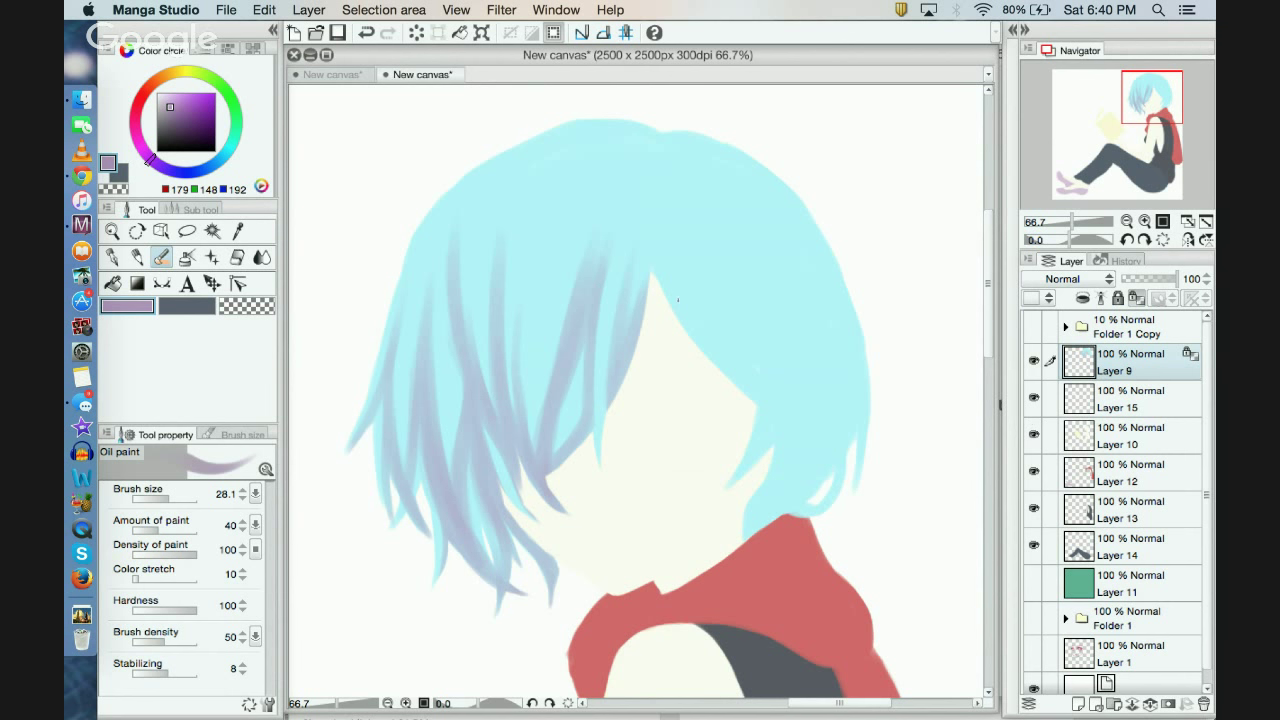
pyautogui.moveTo(658, 276)
pyautogui.mouseDown()
pyautogui.moveTo(723, 367)
pyautogui.moveTo(654, 267)
pyautogui.moveTo(794, 408)
pyautogui.mouseUp()
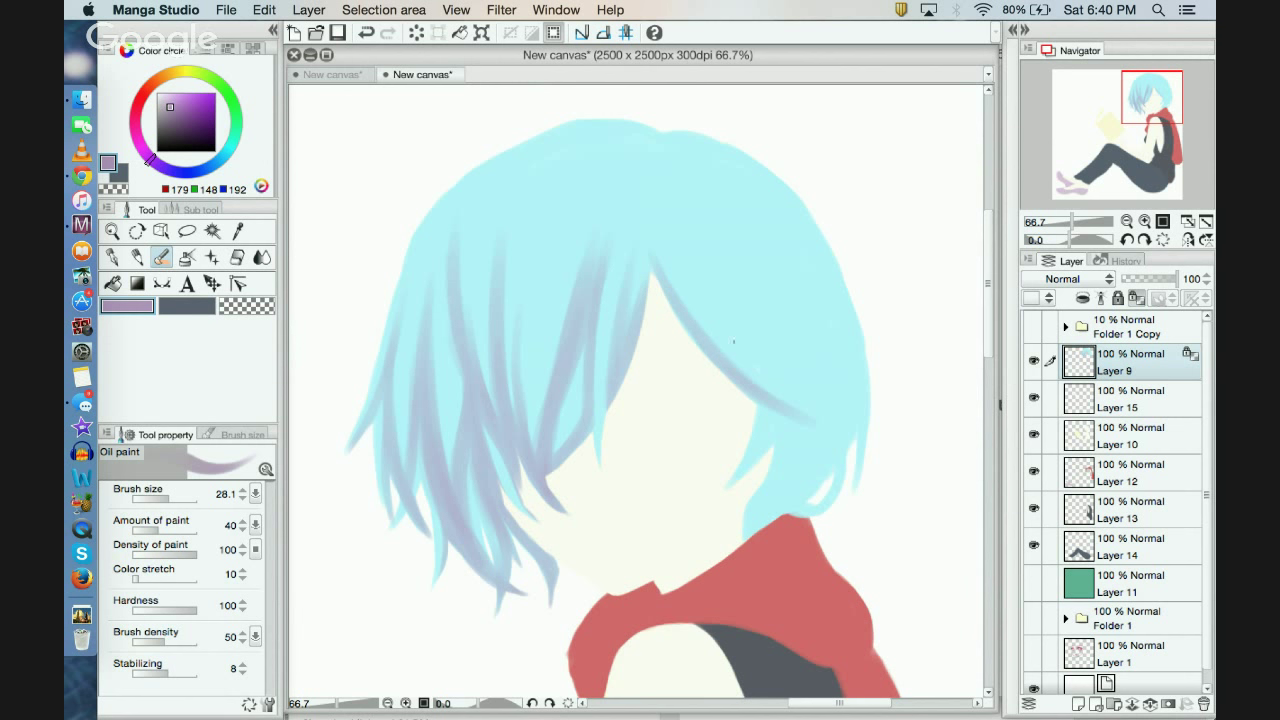
pyautogui.moveTo(748, 364); pyautogui.dragTo(810, 426)
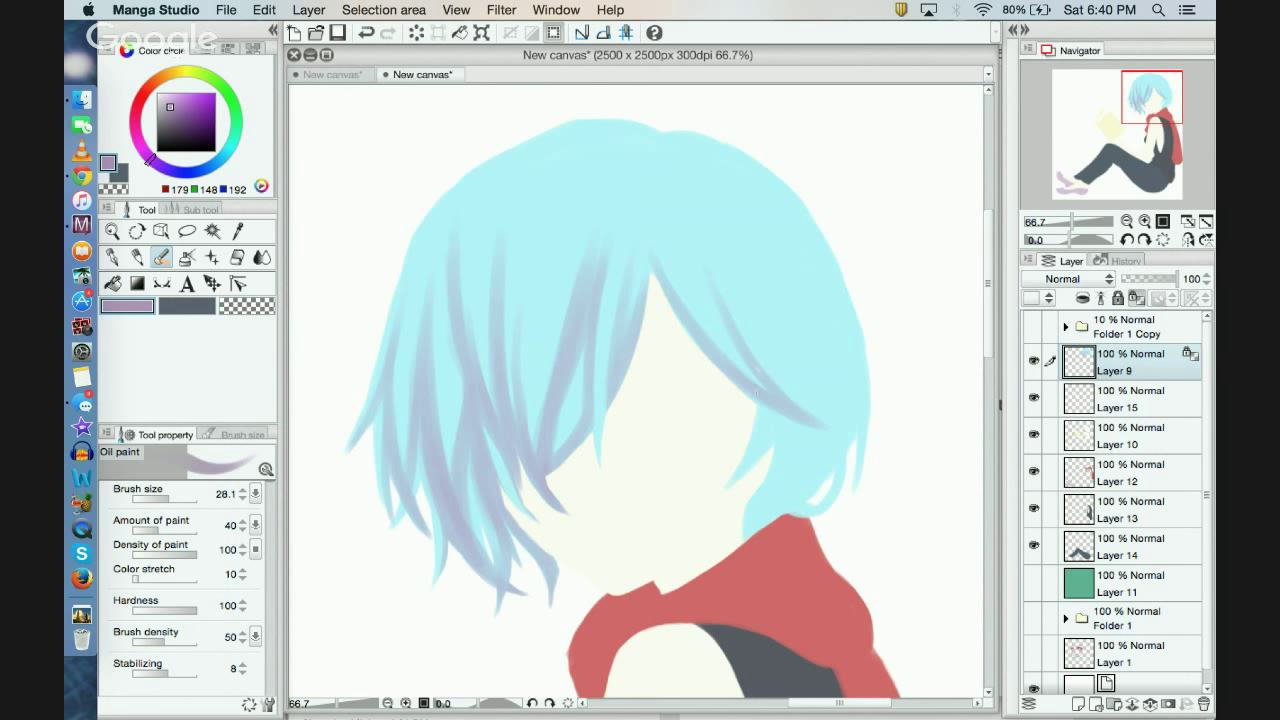
pyautogui.click(1082, 298)
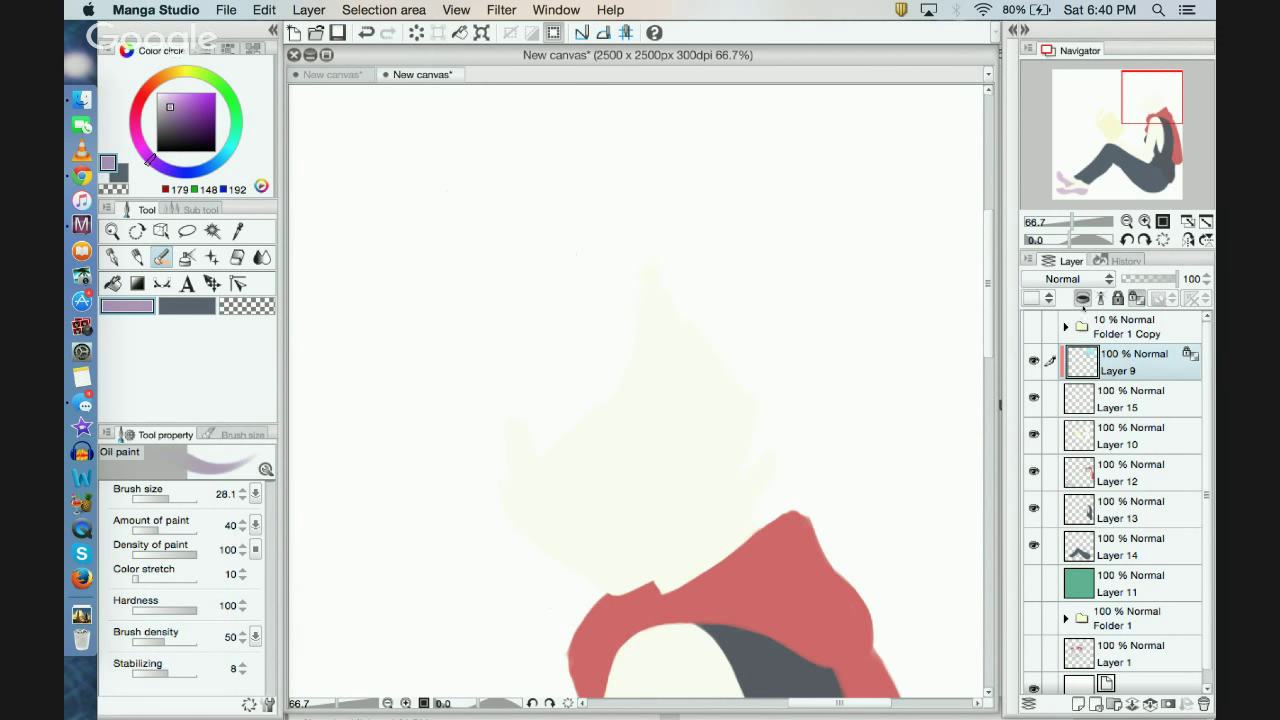
pyautogui.click(1075, 279)
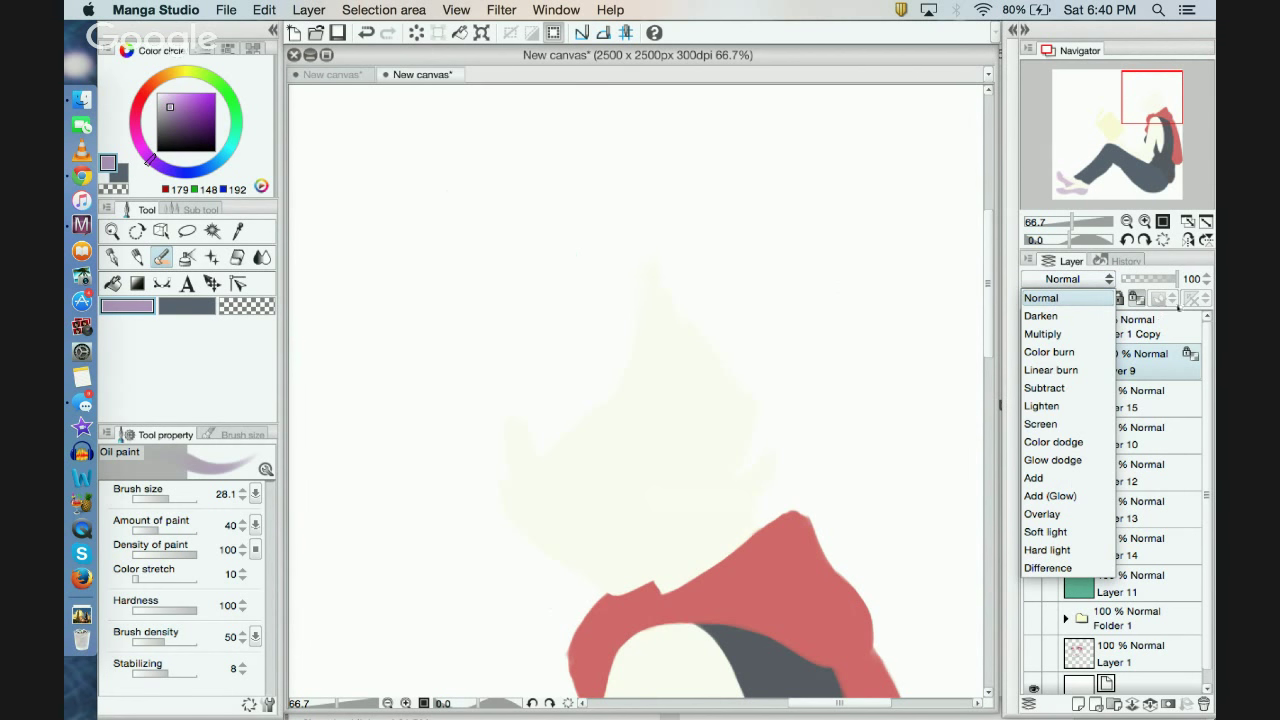
pyautogui.click(1189, 270)
pyautogui.click(1083, 298)
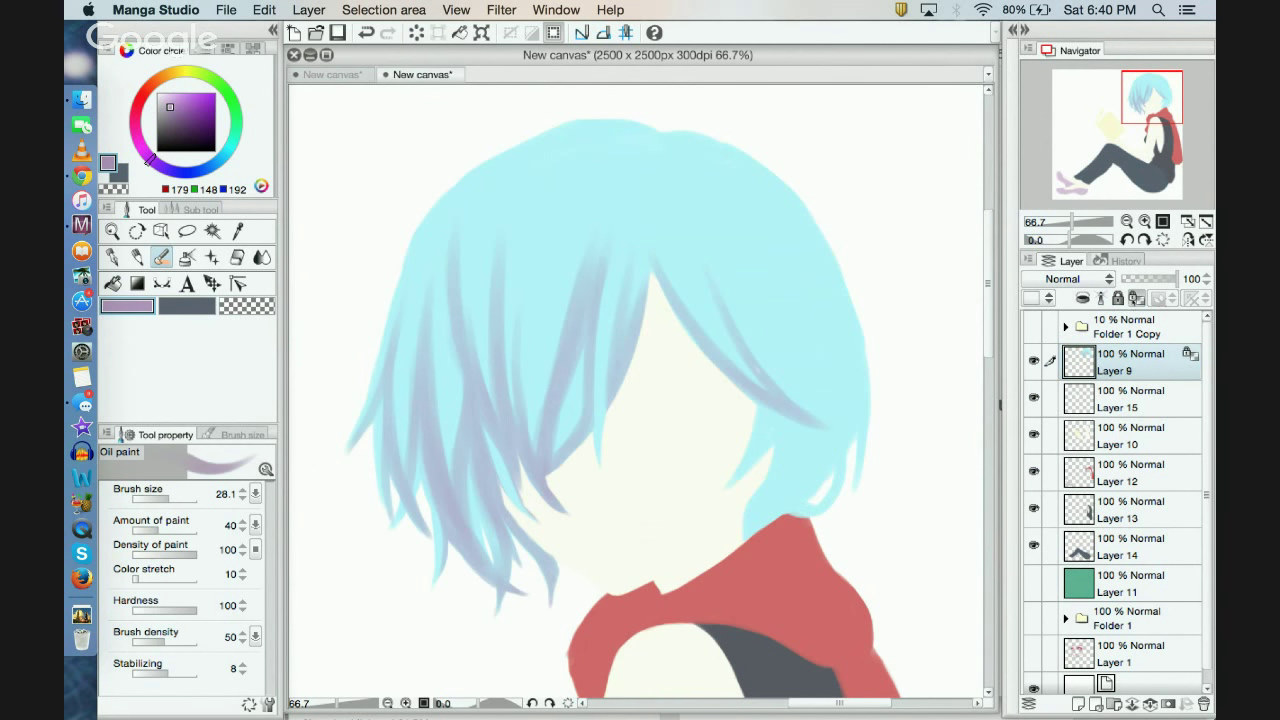
# Step: Try shading the right fringe with Layer 9's transparent pixels unlocked, undo those strokes and restore the lock
pyautogui.click(1135, 298)
pyautogui.moveTo(669, 299); pyautogui.dragTo(655, 275)
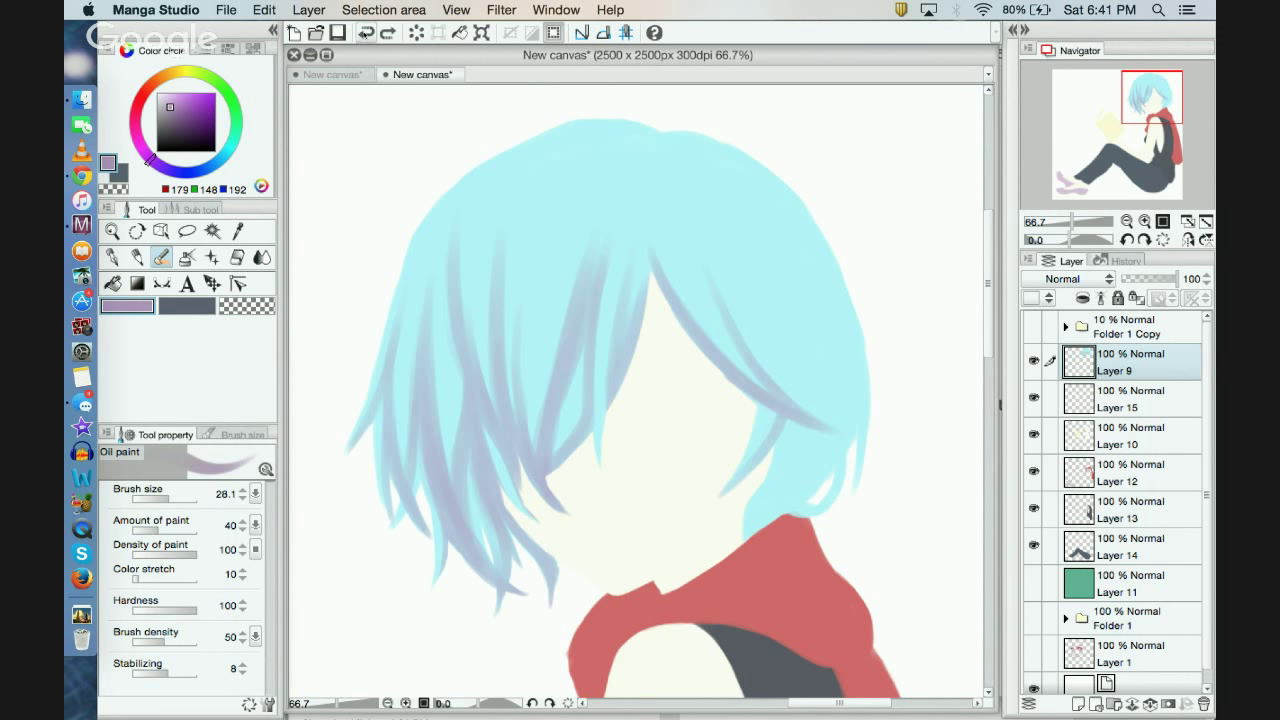
pyautogui.click(366, 32)
pyautogui.click(366, 32)
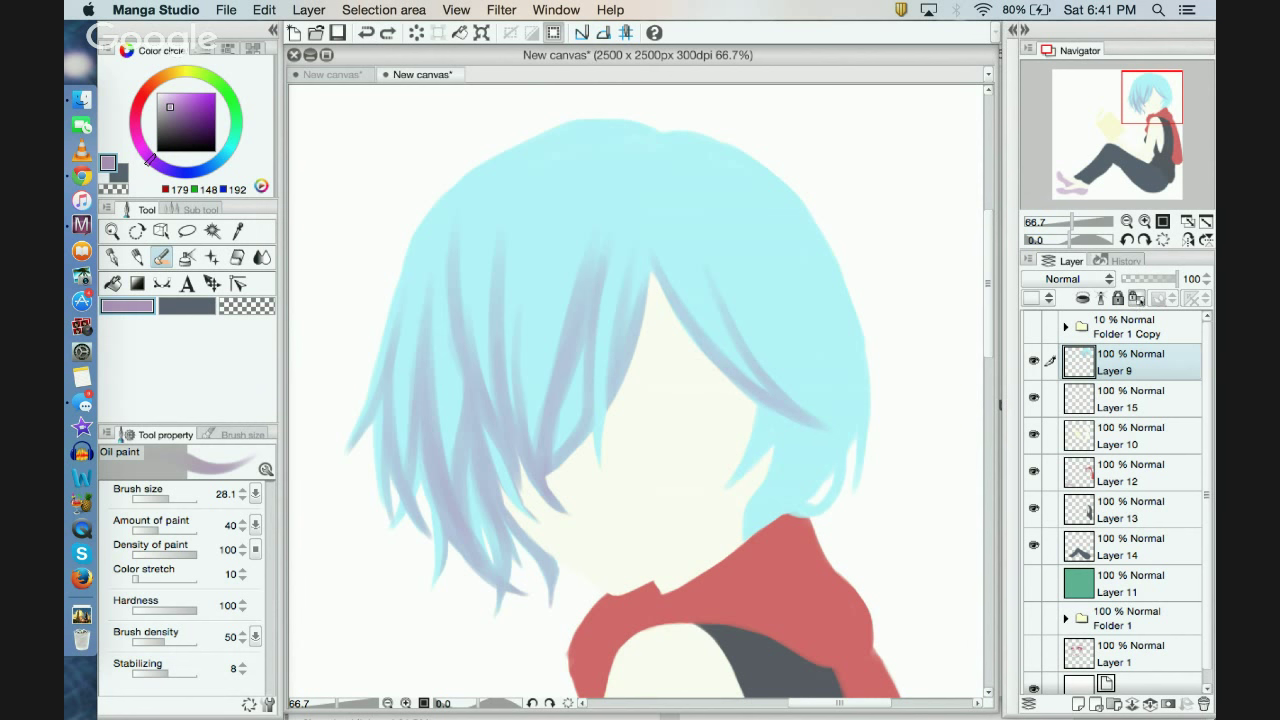
pyautogui.click(1137, 298)
# Step: Paint purple shadows down the right fringe, the pointed lock beside the cheek and the strands near the neck
pyautogui.moveTo(757, 402); pyautogui.dragTo(695, 324)
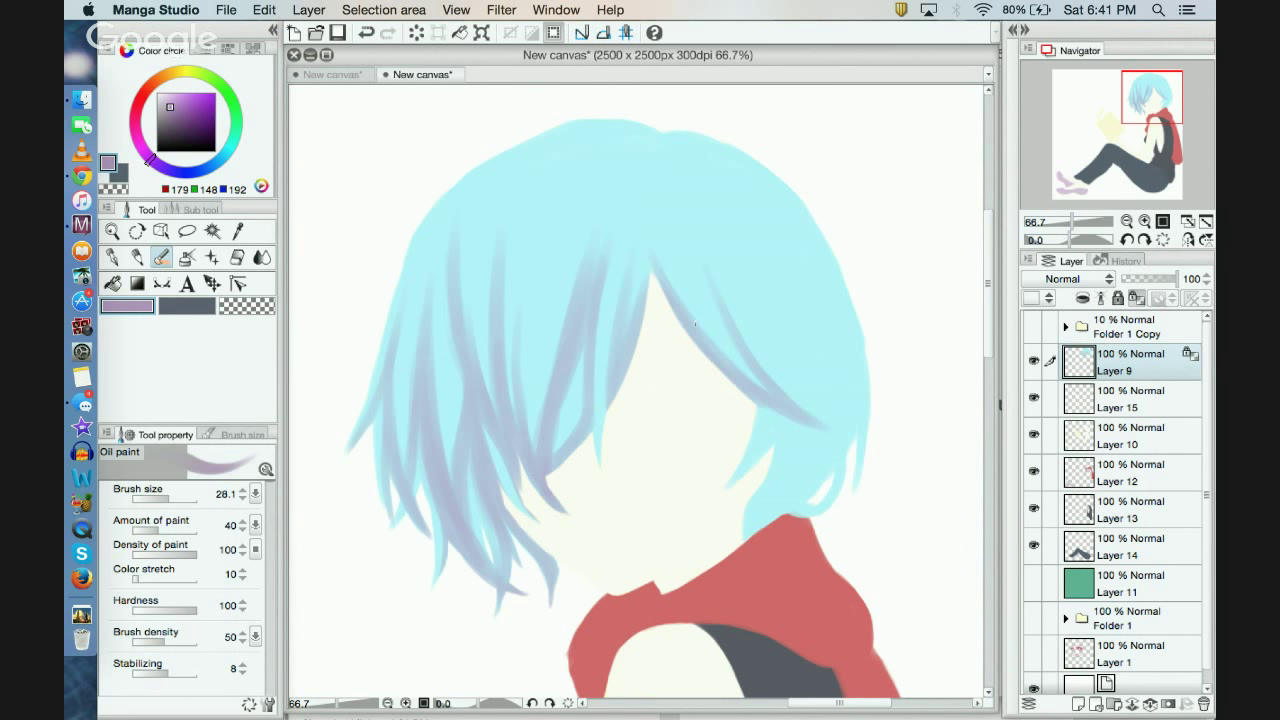
pyautogui.moveTo(756, 400)
pyautogui.mouseDown()
pyautogui.moveTo(784, 418)
pyautogui.moveTo(727, 488)
pyautogui.mouseUp()
pyautogui.moveTo(789, 384)
pyautogui.mouseDown()
pyautogui.moveTo(762, 451)
pyautogui.moveTo(798, 312)
pyautogui.moveTo(783, 402)
pyautogui.moveTo(797, 305)
pyautogui.mouseUp()
pyautogui.moveTo(736, 476); pyautogui.dragTo(757, 403)
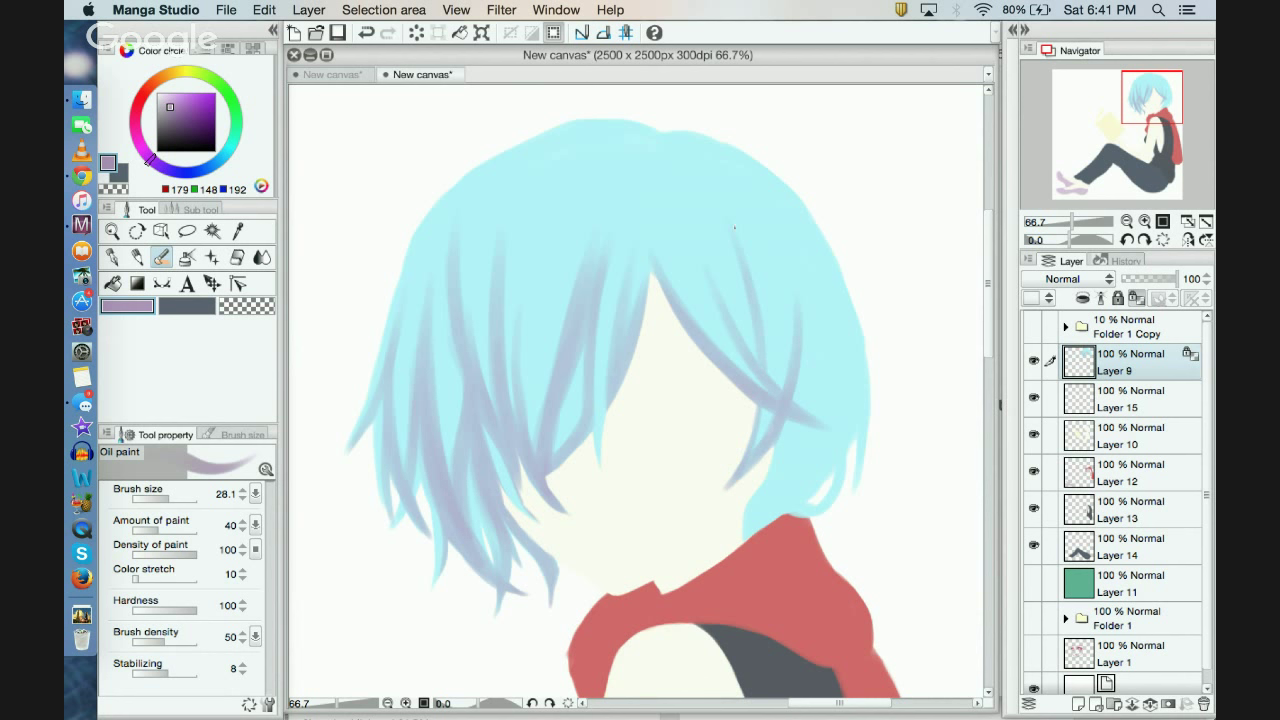
pyautogui.moveTo(734, 227); pyautogui.dragTo(758, 374)
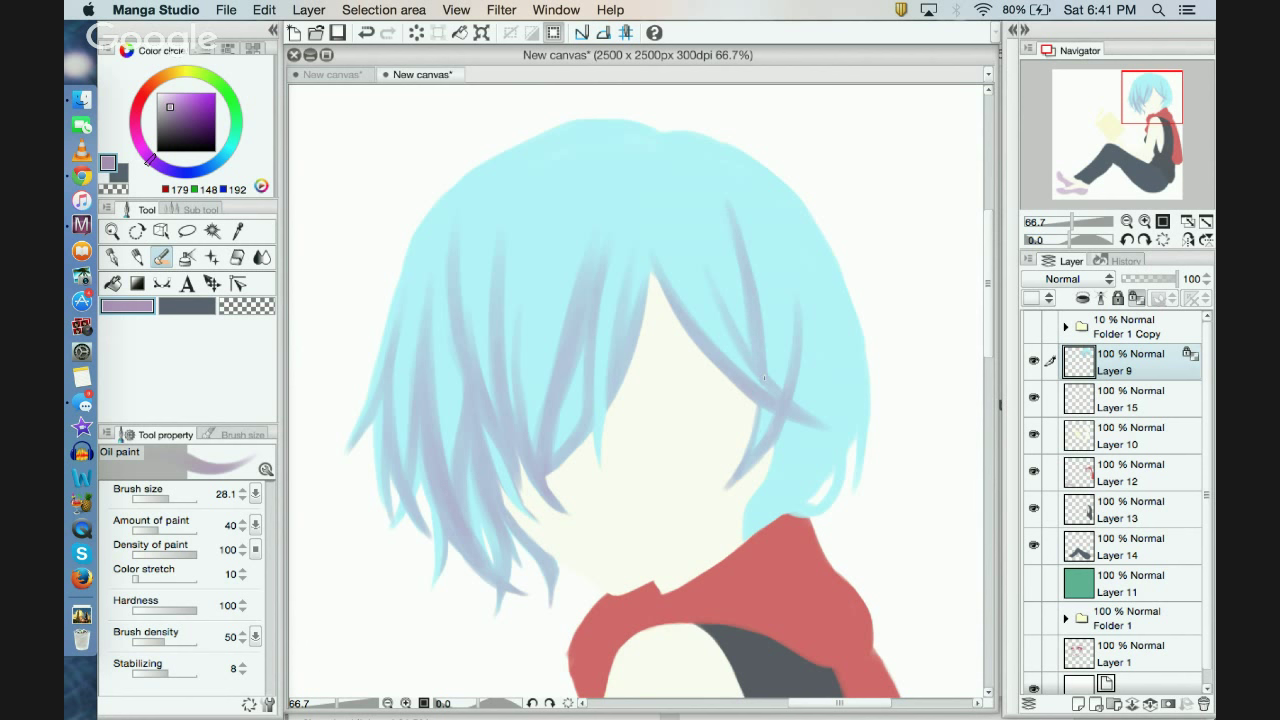
pyautogui.moveTo(776, 388); pyautogui.dragTo(726, 298)
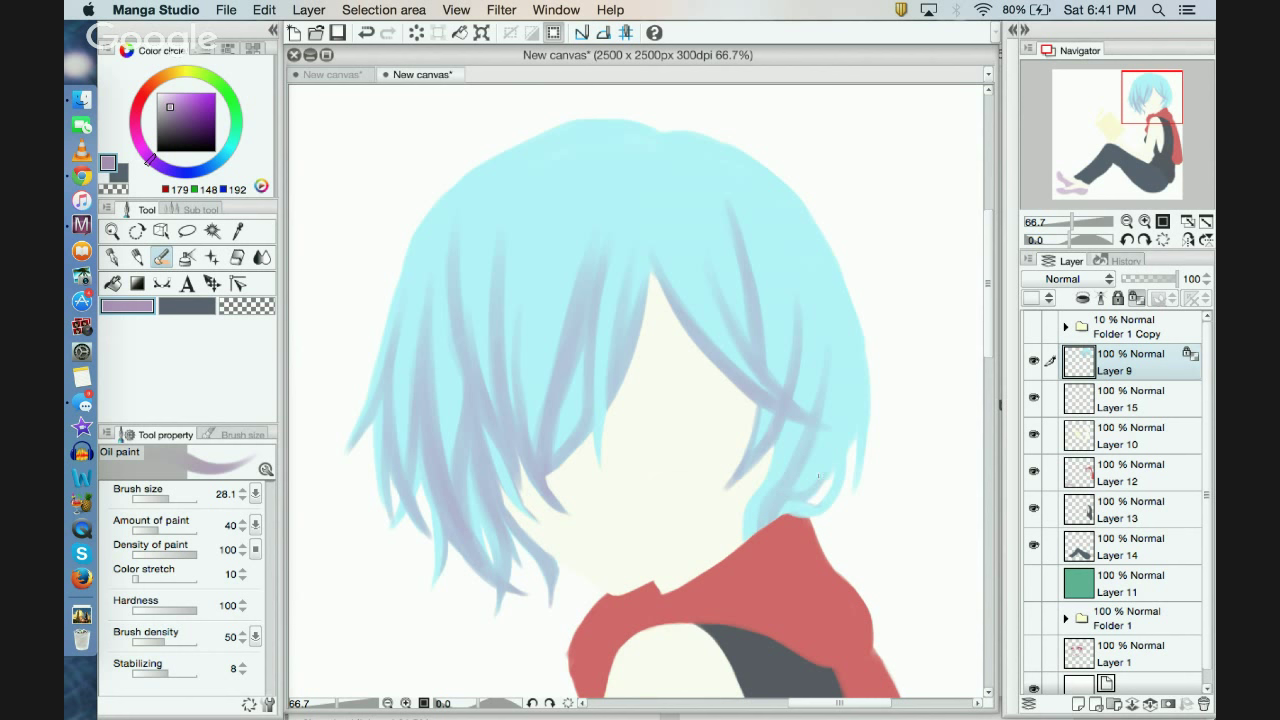
# Step: Add long purple shadow strands to the right side of the hair, from its upper outer edge to the tips above the hood
pyautogui.moveTo(837, 391); pyautogui.dragTo(835, 414)
pyautogui.moveTo(832, 342)
pyautogui.mouseDown()
pyautogui.moveTo(836, 387)
pyautogui.moveTo(828, 339)
pyautogui.moveTo(830, 474)
pyautogui.moveTo(836, 387)
pyautogui.moveTo(850, 461)
pyautogui.moveTo(833, 333)
pyautogui.mouseUp()
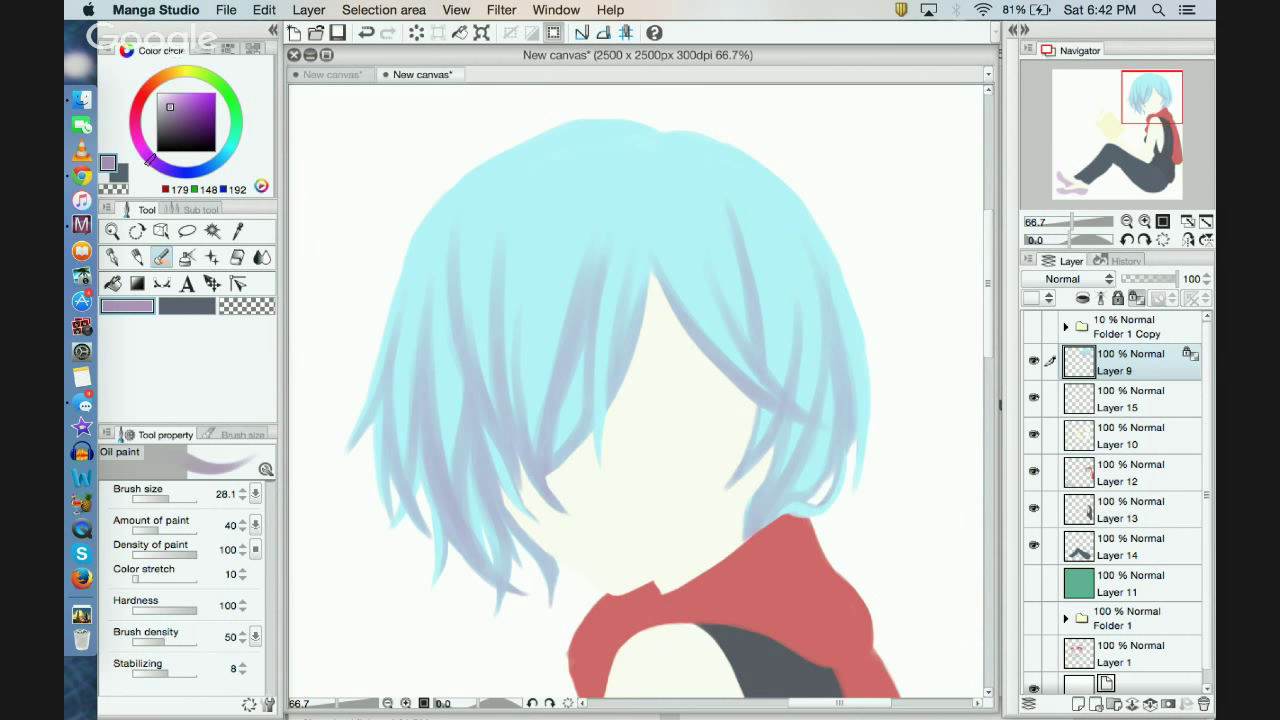
pyautogui.moveTo(805, 318); pyautogui.dragTo(813, 467)
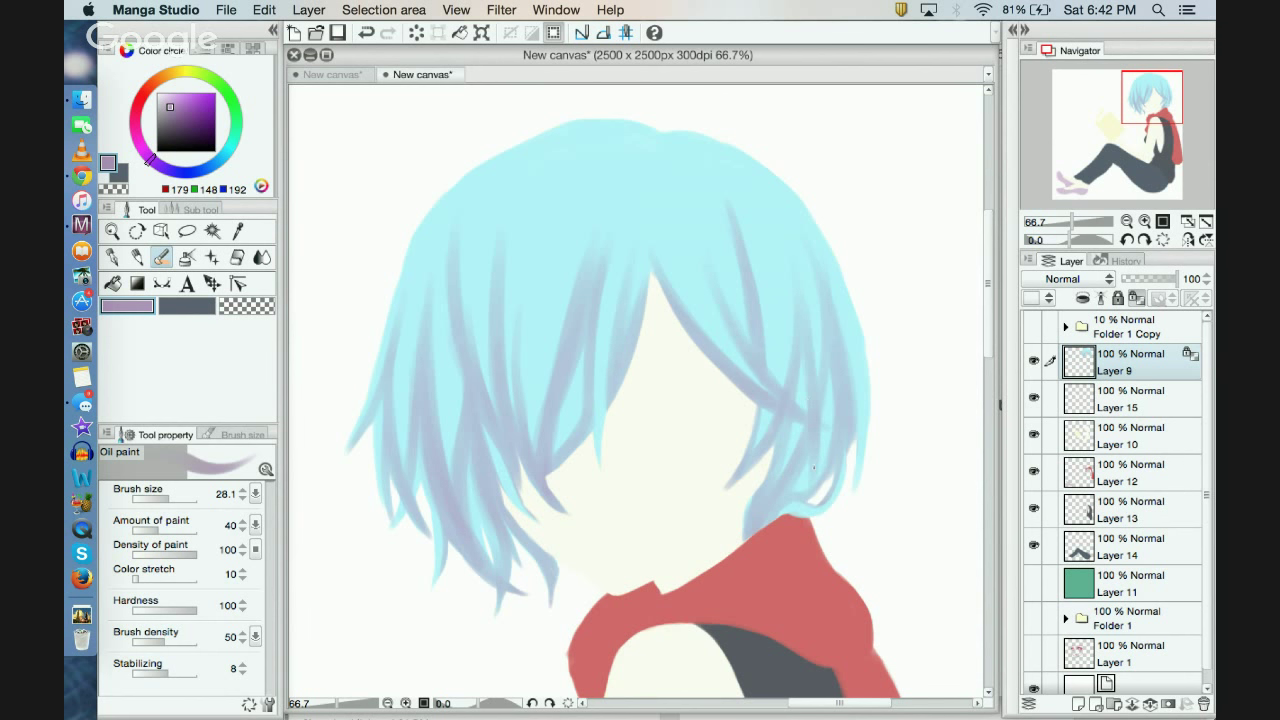
pyautogui.moveTo(828, 384); pyautogui.dragTo(820, 448)
pyautogui.moveTo(824, 283); pyautogui.dragTo(798, 201)
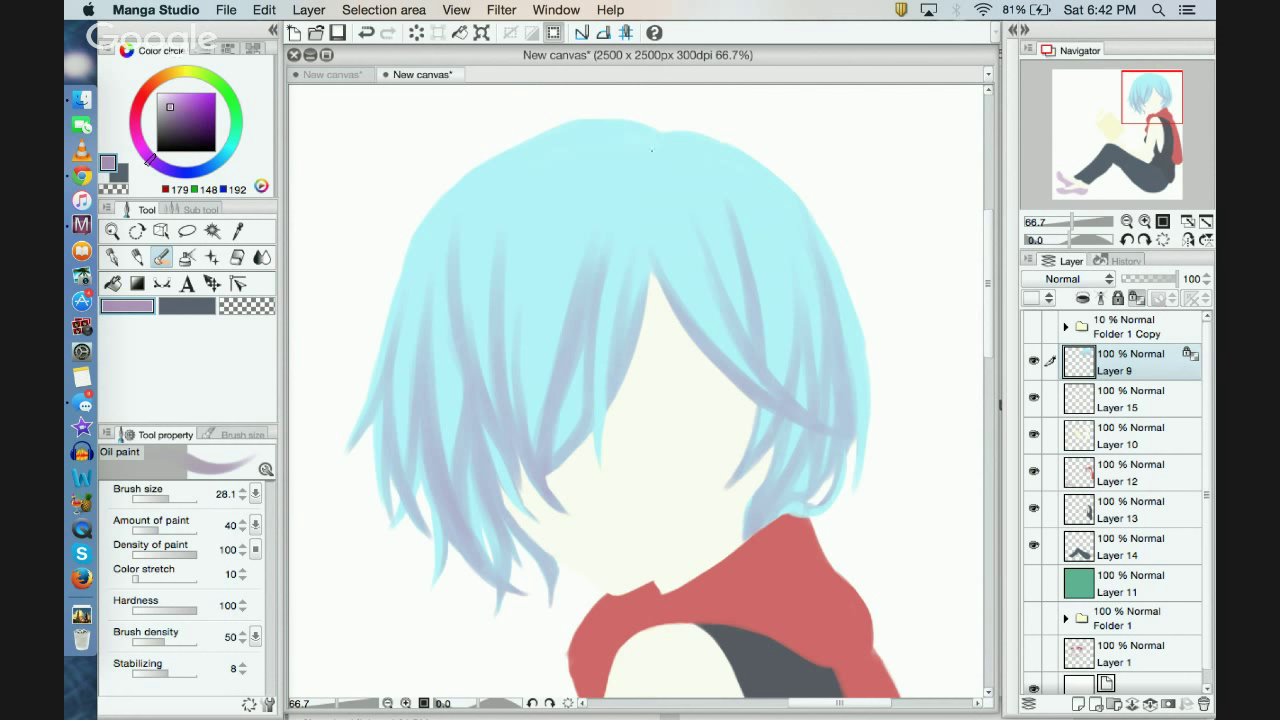
# Step: Shade the parting and the crown's upper left edge in purple, drawing strands from the crown into the fringe
pyautogui.moveTo(652, 150); pyautogui.dragTo(645, 197)
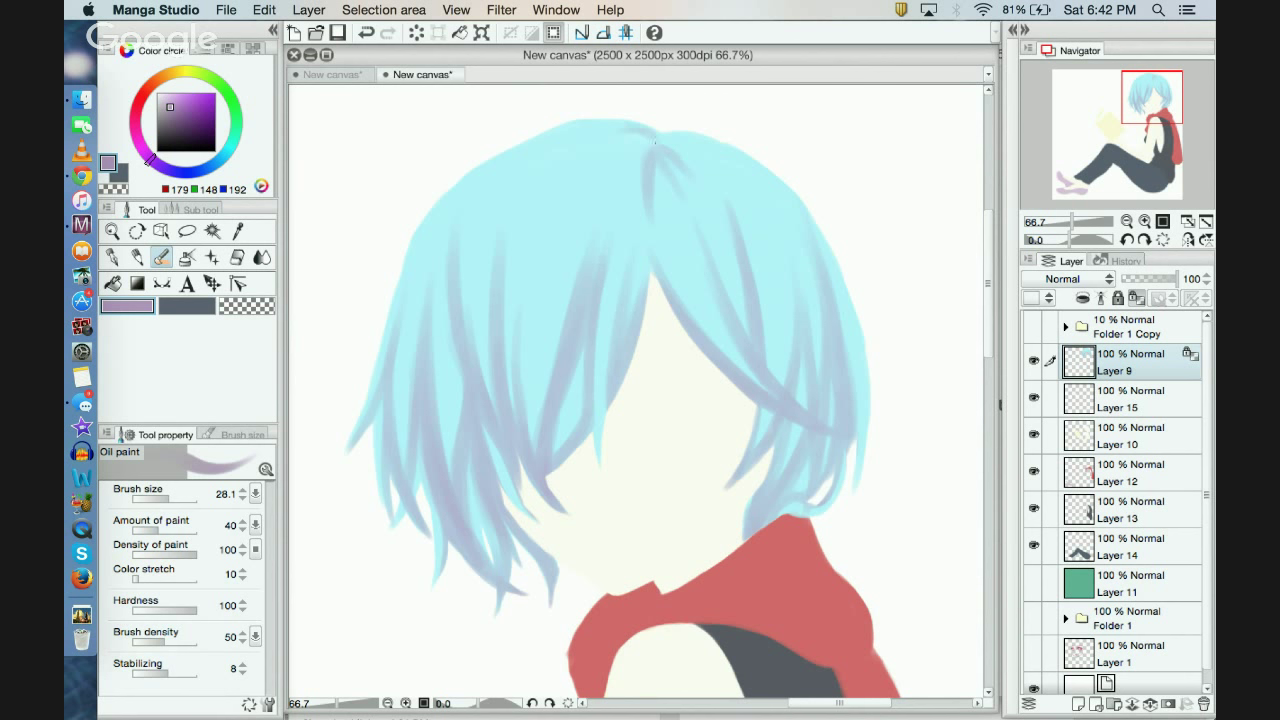
pyautogui.moveTo(624, 123); pyautogui.dragTo(612, 126)
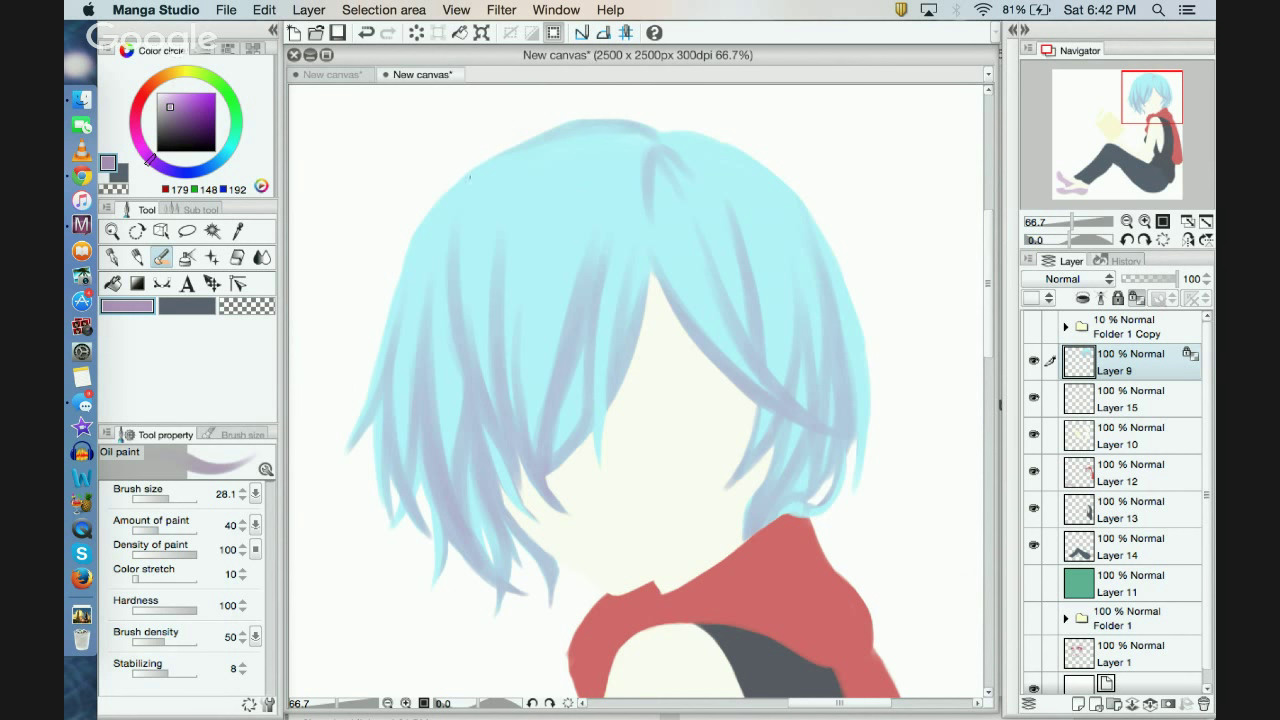
pyautogui.moveTo(490, 166); pyautogui.dragTo(512, 154)
pyautogui.moveTo(588, 172); pyautogui.dragTo(576, 192)
pyautogui.moveTo(530, 258)
pyautogui.mouseDown()
pyautogui.moveTo(549, 327)
pyautogui.moveTo(532, 188)
pyautogui.moveTo(531, 258)
pyautogui.moveTo(537, 173)
pyautogui.moveTo(547, 318)
pyautogui.moveTo(539, 290)
pyautogui.moveTo(549, 322)
pyautogui.moveTo(554, 258)
pyautogui.moveTo(545, 287)
pyautogui.moveTo(559, 328)
pyautogui.moveTo(523, 211)
pyautogui.moveTo(537, 292)
pyautogui.mouseUp()
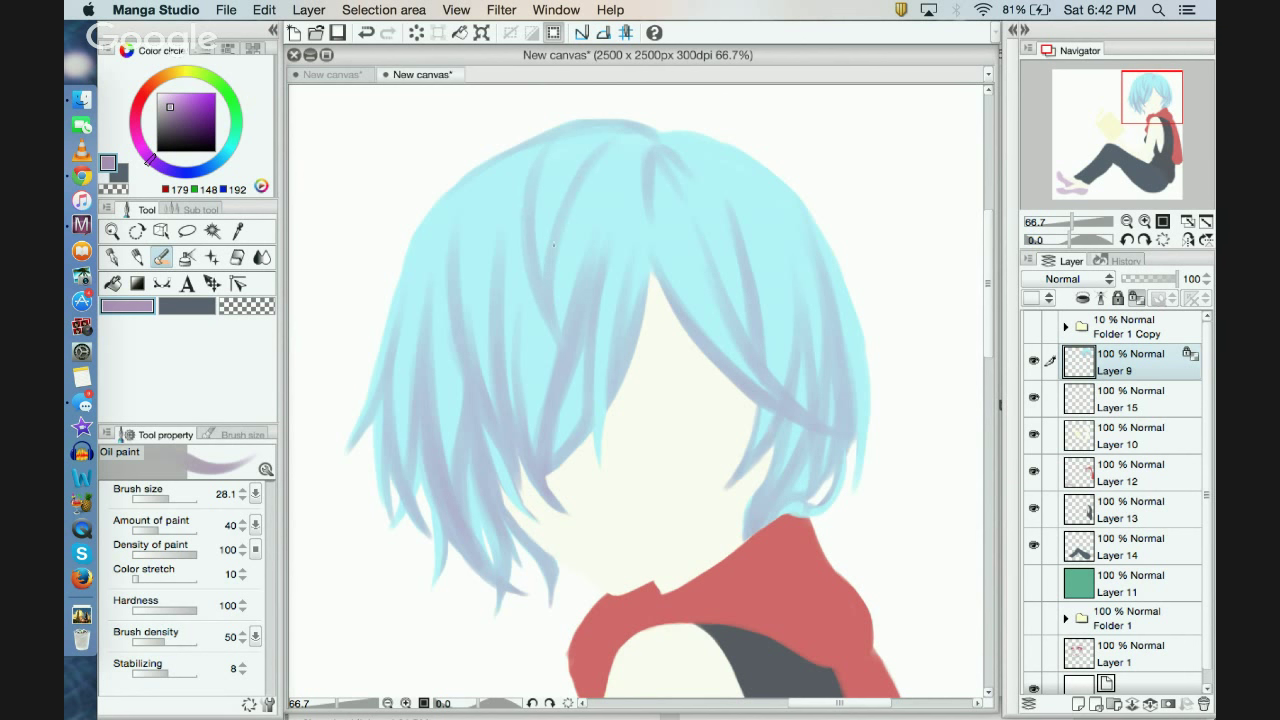
pyautogui.moveTo(553, 290); pyautogui.dragTo(557, 318)
# Step: Shade the upper right contour of the hair and add purple strands spreading to the right of the parting
pyautogui.moveTo(724, 143); pyautogui.dragTo(803, 212)
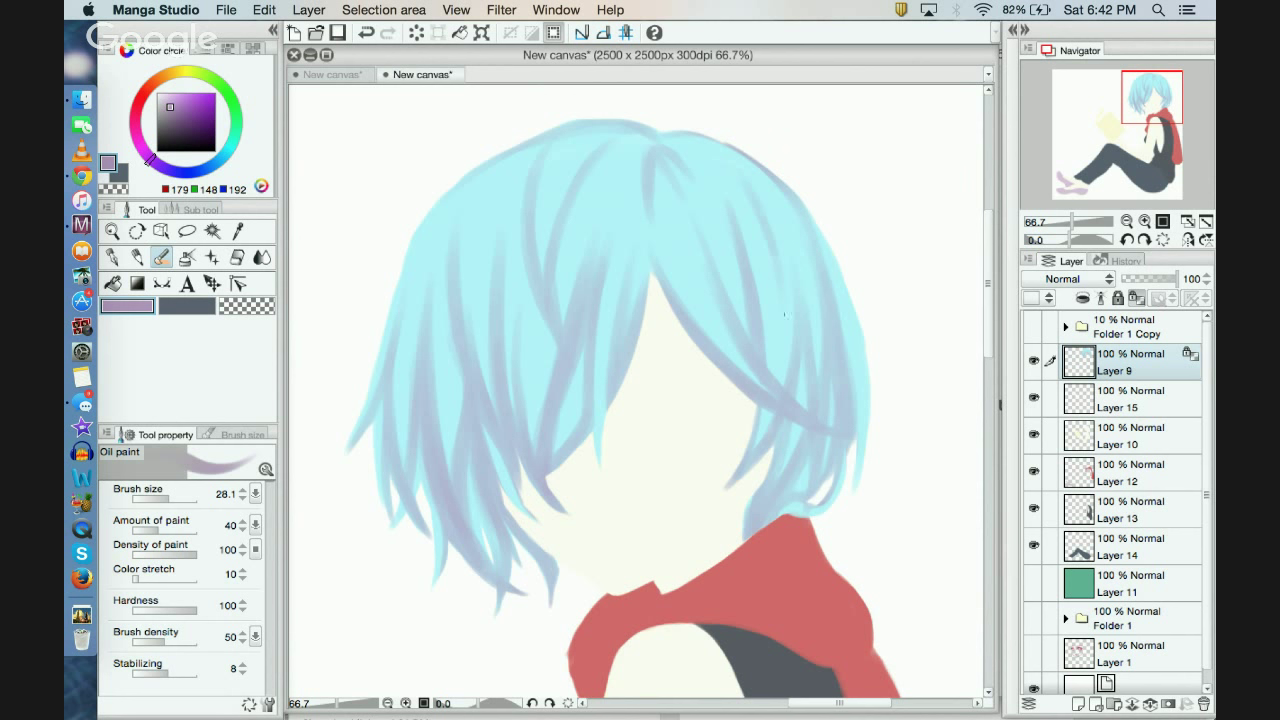
pyautogui.moveTo(784, 314); pyautogui.dragTo(777, 258)
pyautogui.moveTo(647, 143)
pyautogui.mouseDown()
pyautogui.moveTo(596, 152)
pyautogui.moveTo(613, 133)
pyautogui.moveTo(655, 155)
pyautogui.moveTo(693, 145)
pyautogui.moveTo(681, 137)
pyautogui.moveTo(726, 148)
pyautogui.mouseUp()
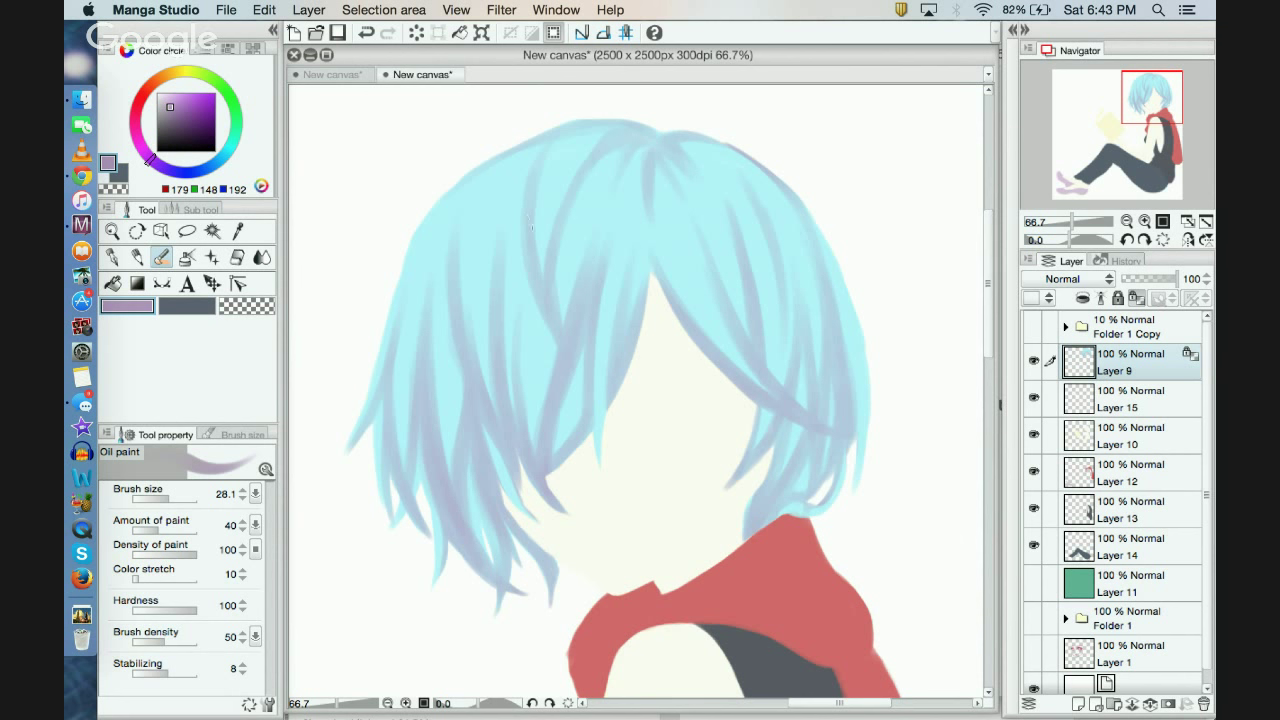
# Step: Extend the left-hand purple strands up to the crown and add another long strand down towards the fringe
pyautogui.moveTo(523, 246); pyautogui.dragTo(522, 208)
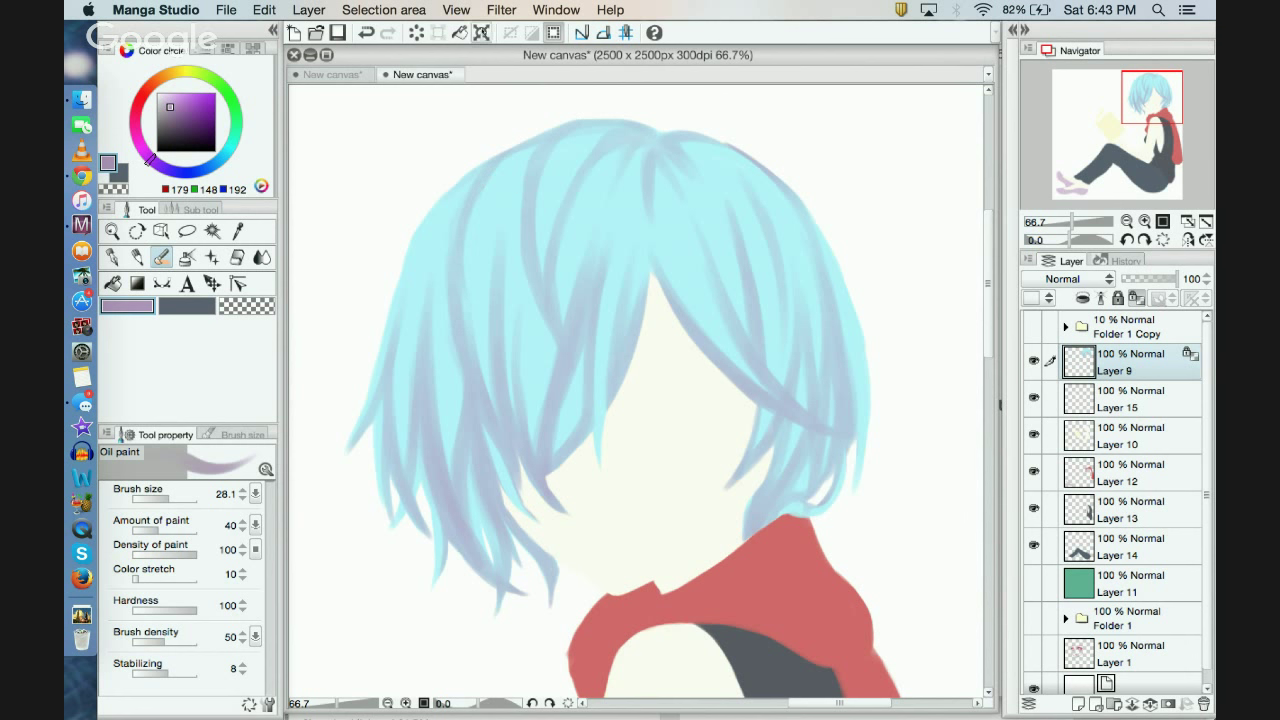
pyautogui.moveTo(471, 191)
pyautogui.mouseDown()
pyautogui.moveTo(465, 255)
pyautogui.moveTo(495, 412)
pyautogui.moveTo(462, 232)
pyautogui.moveTo(476, 204)
pyautogui.mouseUp()
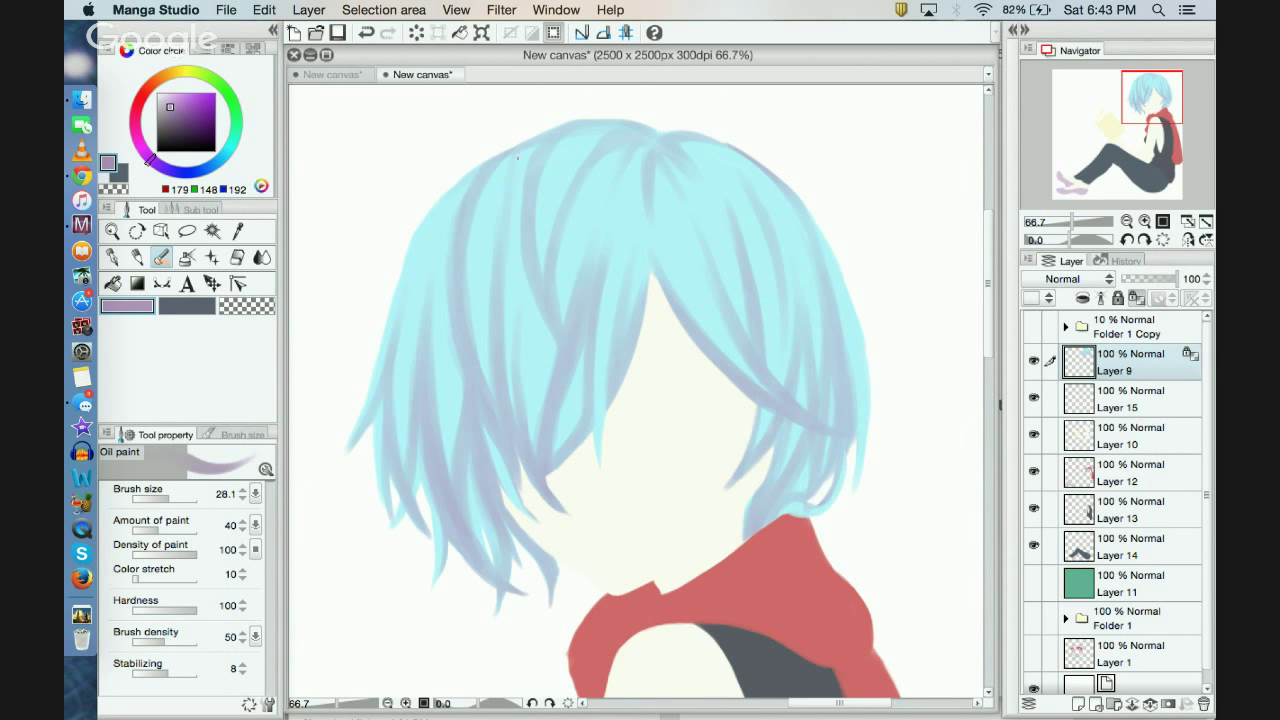
pyautogui.moveTo(518, 158)
pyautogui.mouseDown()
pyautogui.moveTo(507, 262)
pyautogui.moveTo(530, 340)
pyautogui.mouseUp()
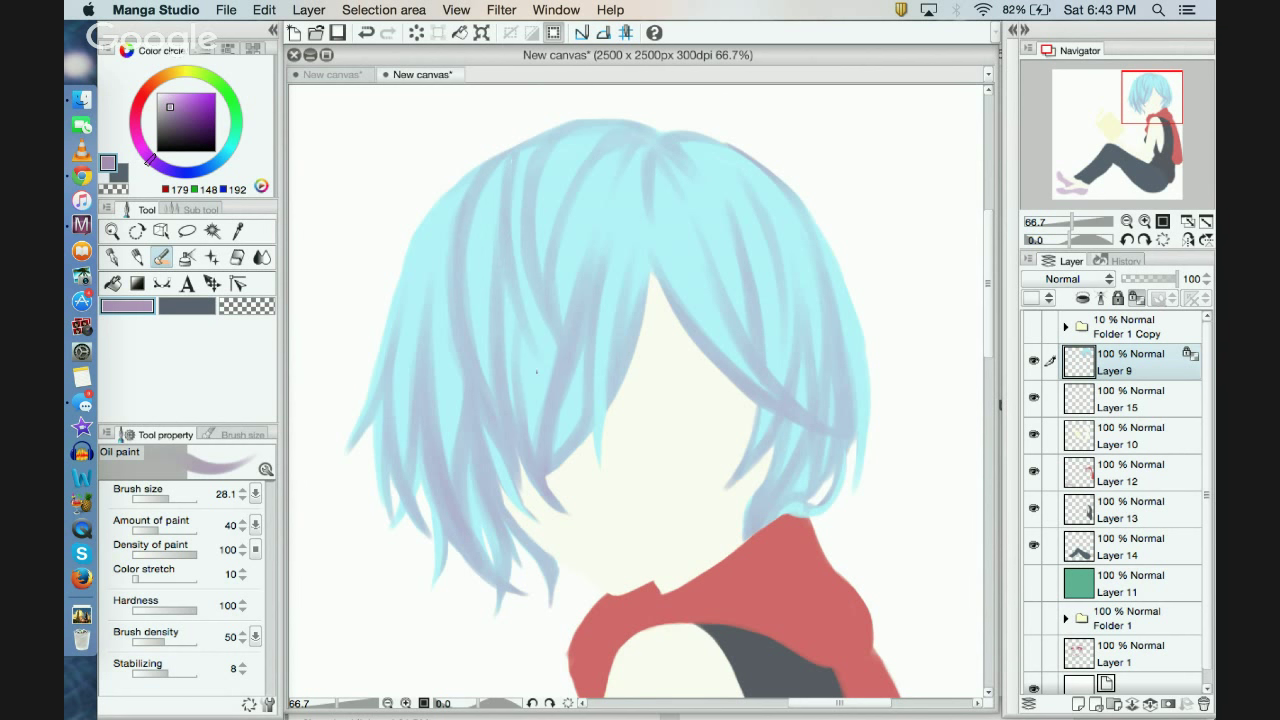
# Step: Outline the hair's outer left and right contours with thin purple shadows
pyautogui.moveTo(438, 204)
pyautogui.mouseDown()
pyautogui.moveTo(398, 338)
pyautogui.moveTo(393, 416)
pyautogui.mouseUp()
pyautogui.moveTo(436, 204); pyautogui.dragTo(412, 266)
pyautogui.moveTo(462, 182); pyautogui.dragTo(411, 236)
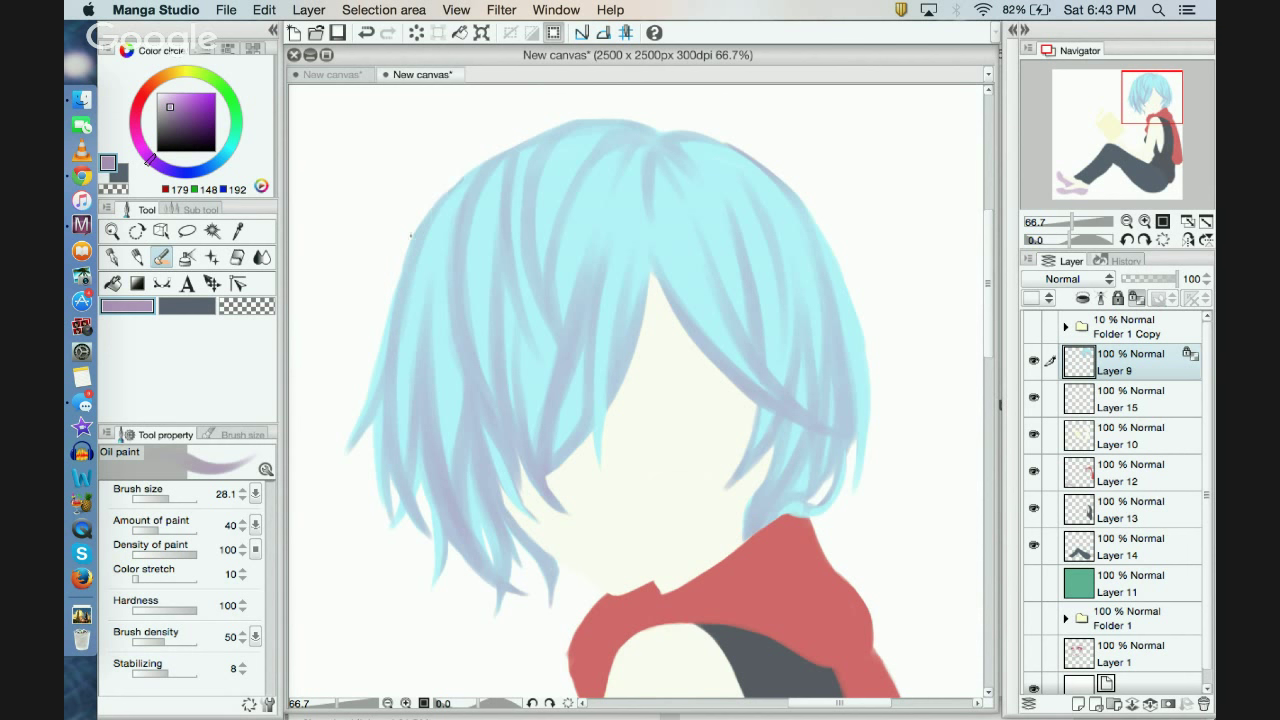
pyautogui.moveTo(804, 207)
pyautogui.mouseDown()
pyautogui.moveTo(862, 342)
pyautogui.moveTo(870, 424)
pyautogui.mouseUp()
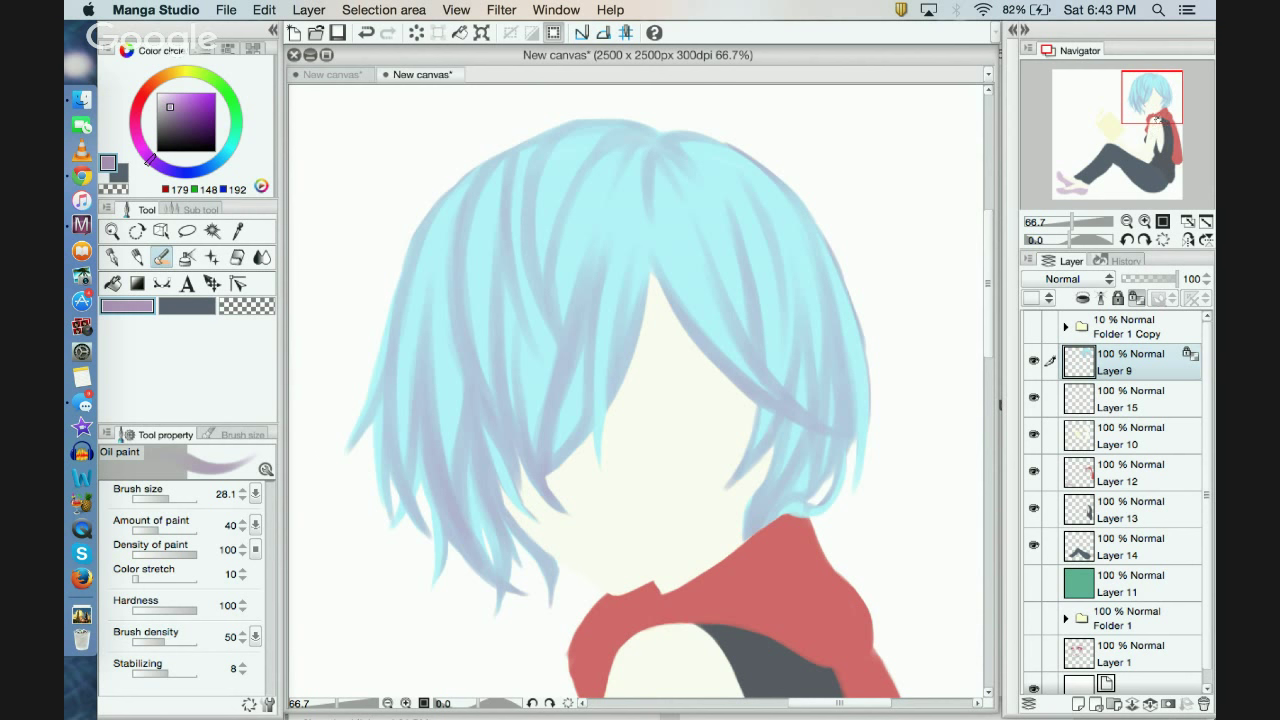
# Step: Deepen the purple shadow along the hair's outer right edge, from the temple down to the side tip
pyautogui.moveTo(1157, 110); pyautogui.dragTo(1158, 116)
pyautogui.moveTo(846, 376); pyautogui.dragTo(852, 422)
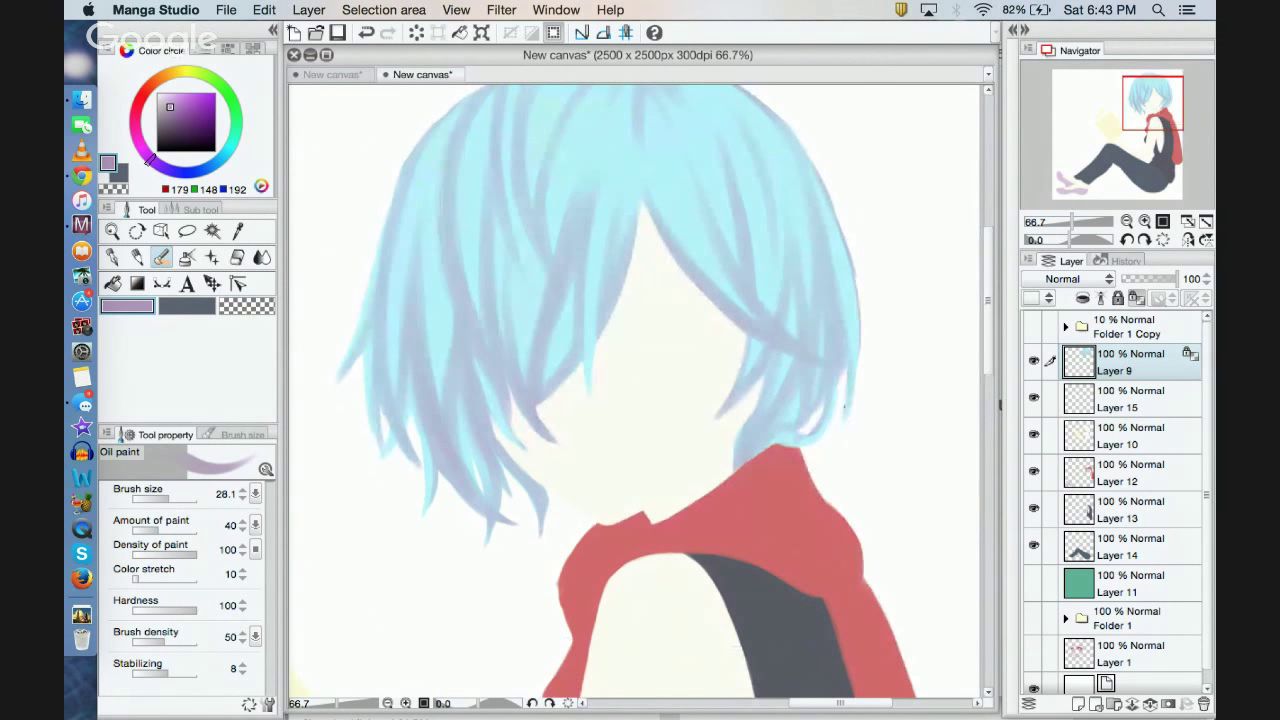
pyautogui.moveTo(842, 290); pyautogui.dragTo(853, 368)
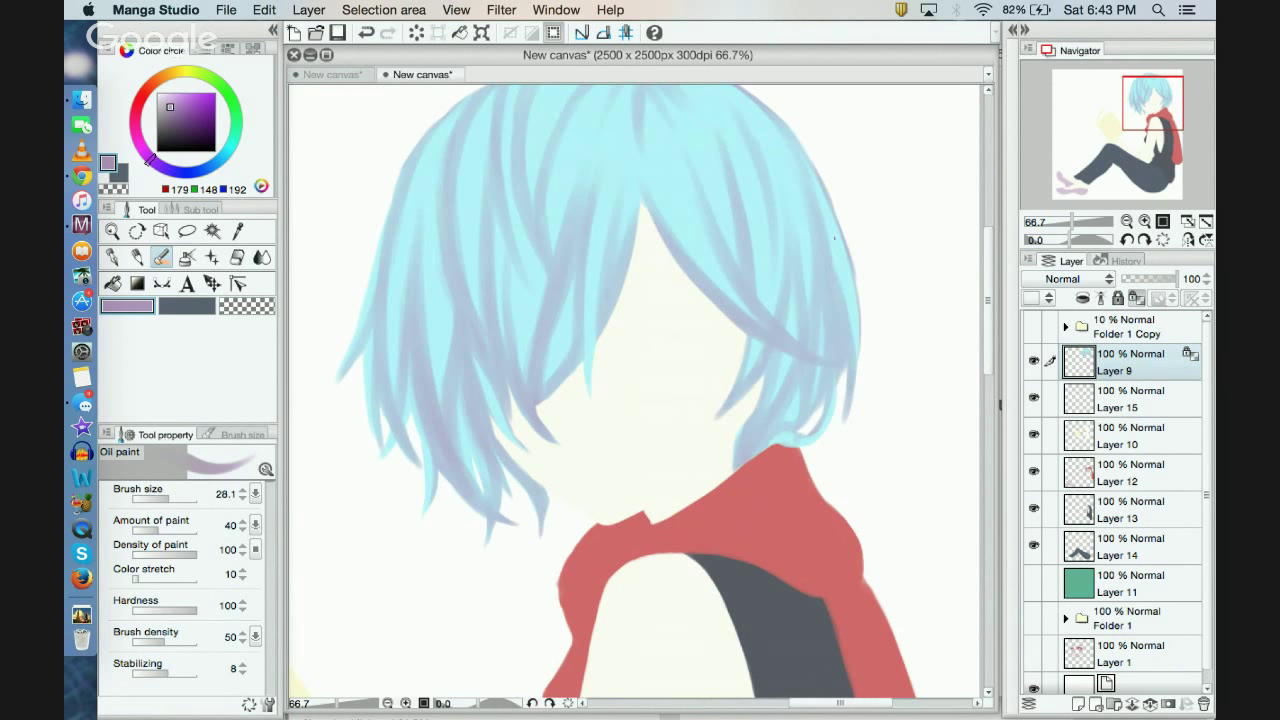
pyautogui.moveTo(843, 285); pyautogui.dragTo(853, 337)
pyautogui.moveTo(822, 206); pyautogui.dragTo(849, 302)
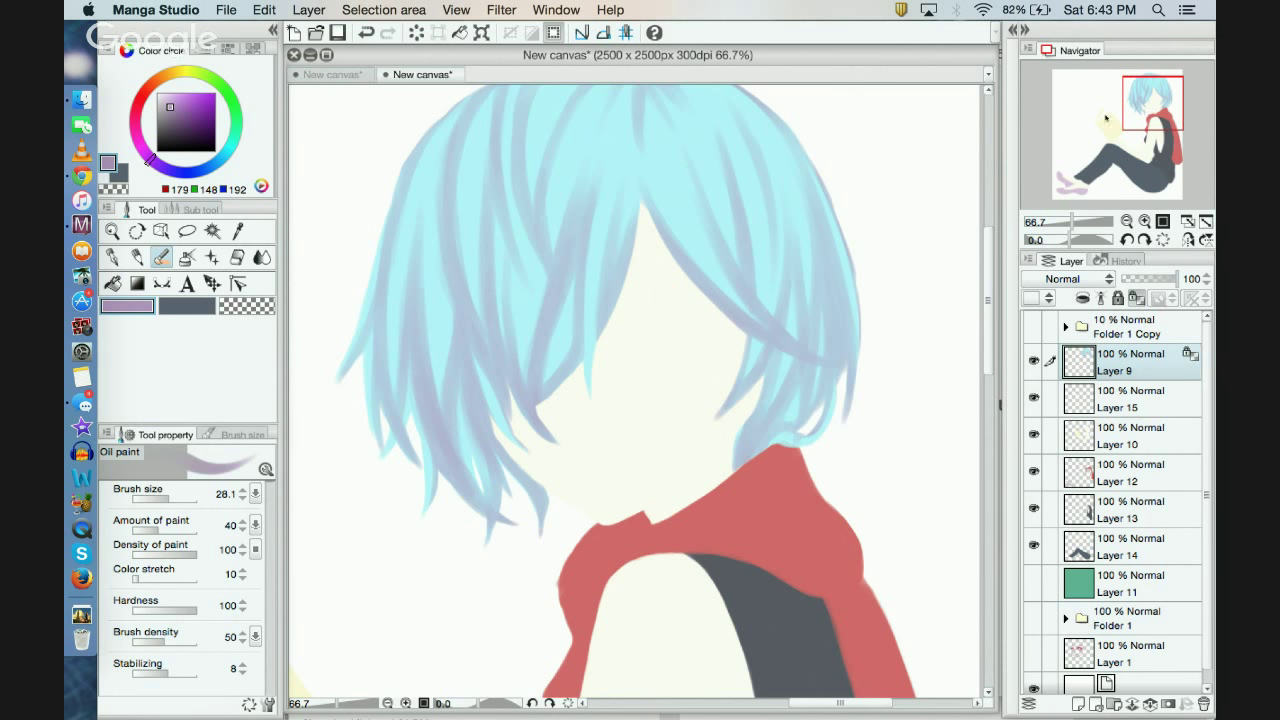
# Step: Paint light pink strands (RGB 255, 188, 242) through the hair on both sides, showing the Folder 1 Copy sketch and hiding it again
pyautogui.moveTo(1153, 108); pyautogui.dragTo(1148, 106)
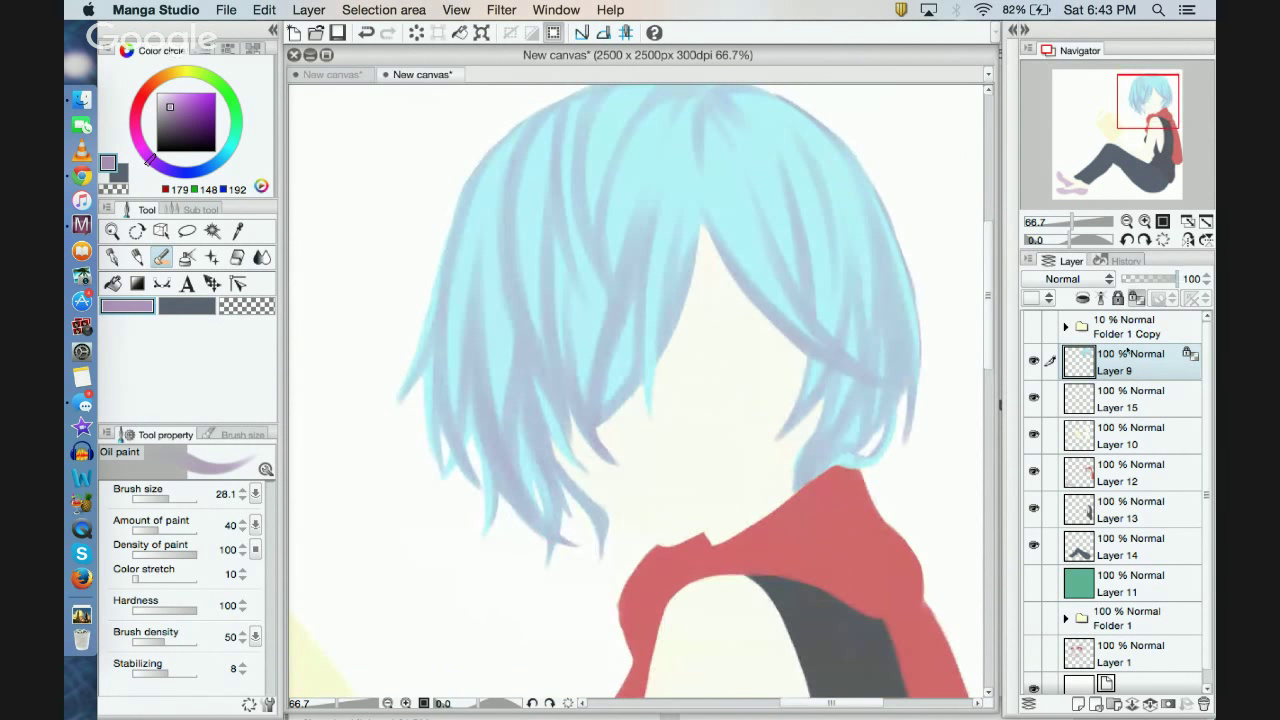
pyautogui.click(1034, 326)
pyautogui.moveTo(1158, 126); pyautogui.dragTo(1163, 123)
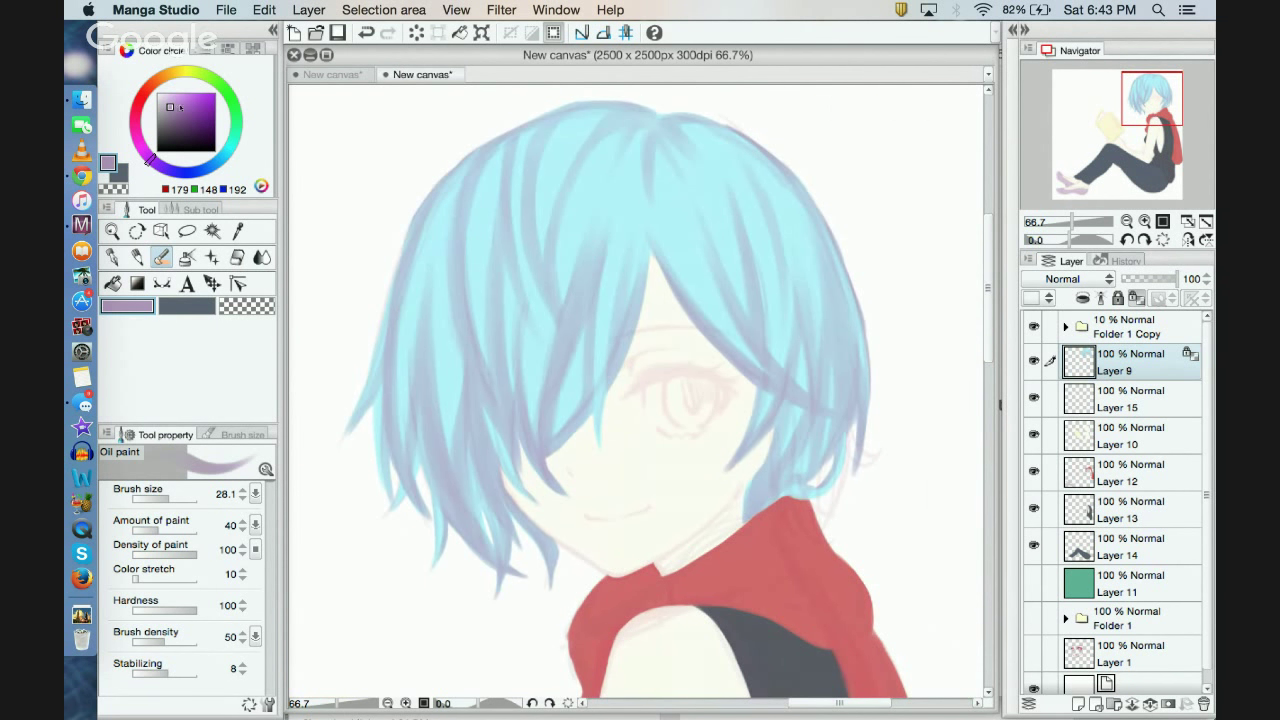
pyautogui.moveTo(141, 151); pyautogui.dragTo(136, 138)
pyautogui.click(172, 93)
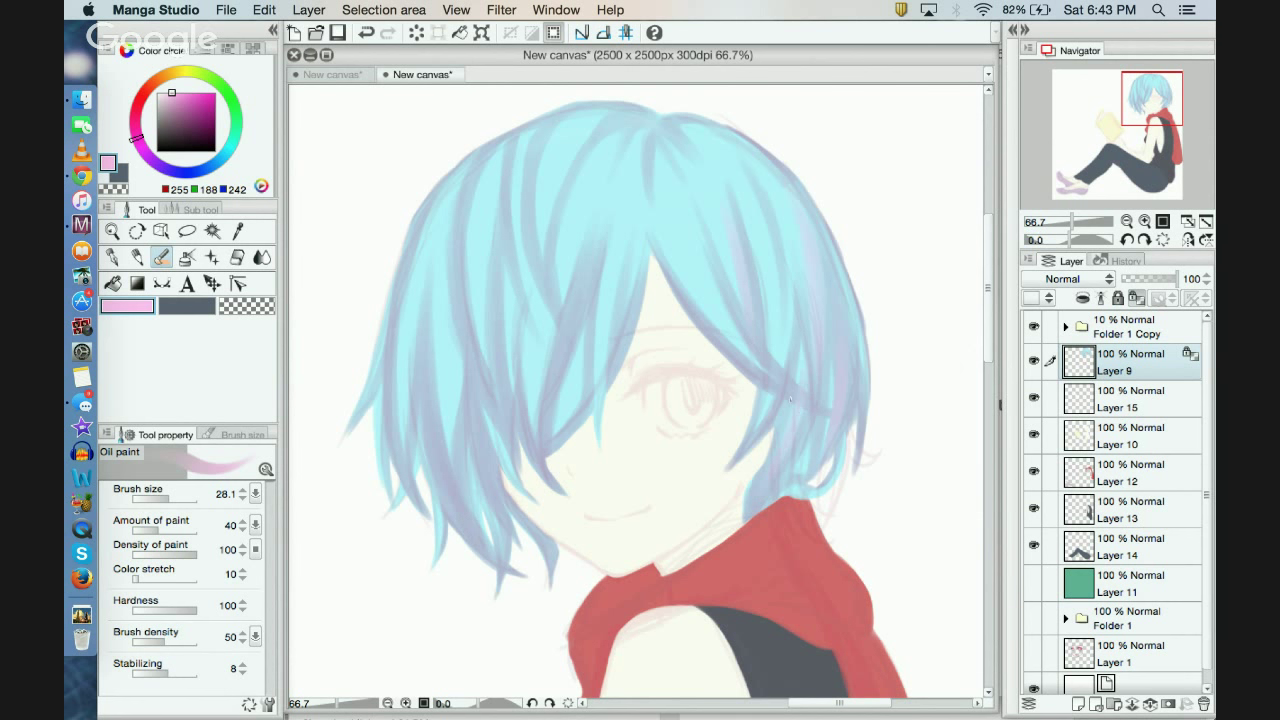
pyautogui.click(366, 32)
pyautogui.moveTo(791, 437); pyautogui.dragTo(798, 408)
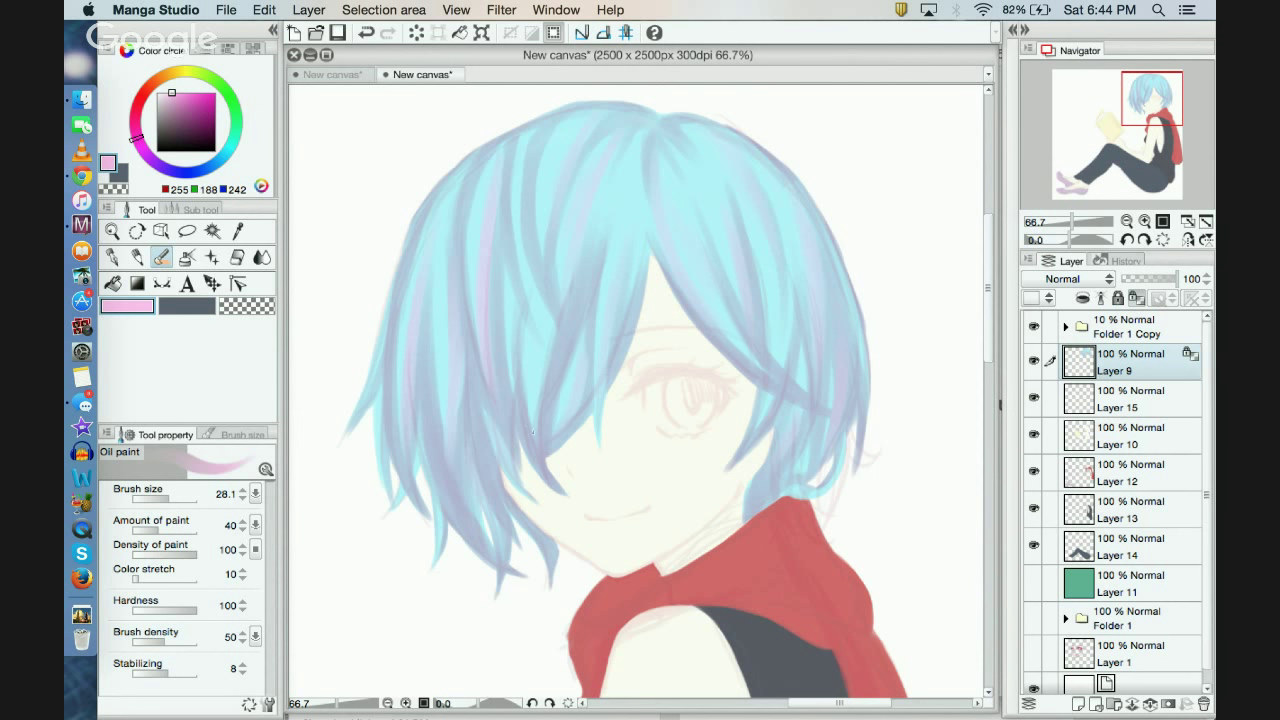
pyautogui.click(1034, 326)
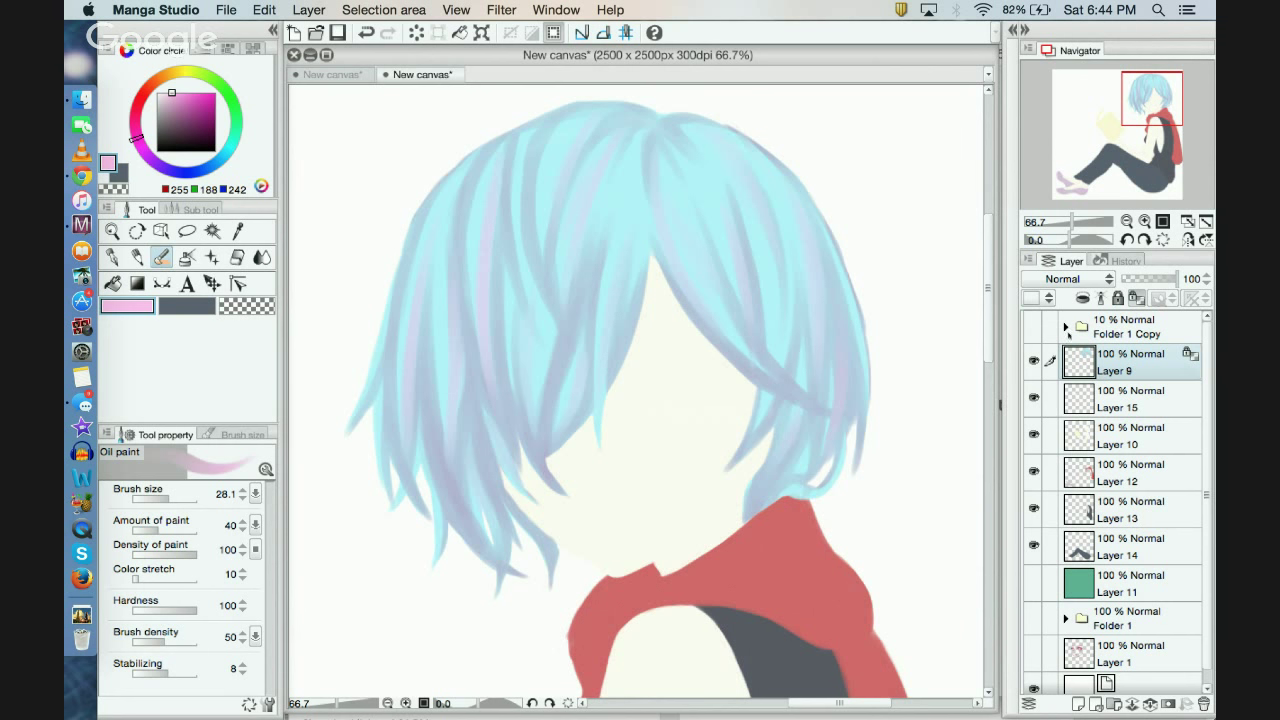
pyautogui.moveTo(1138, 113); pyautogui.dragTo(1139, 114)
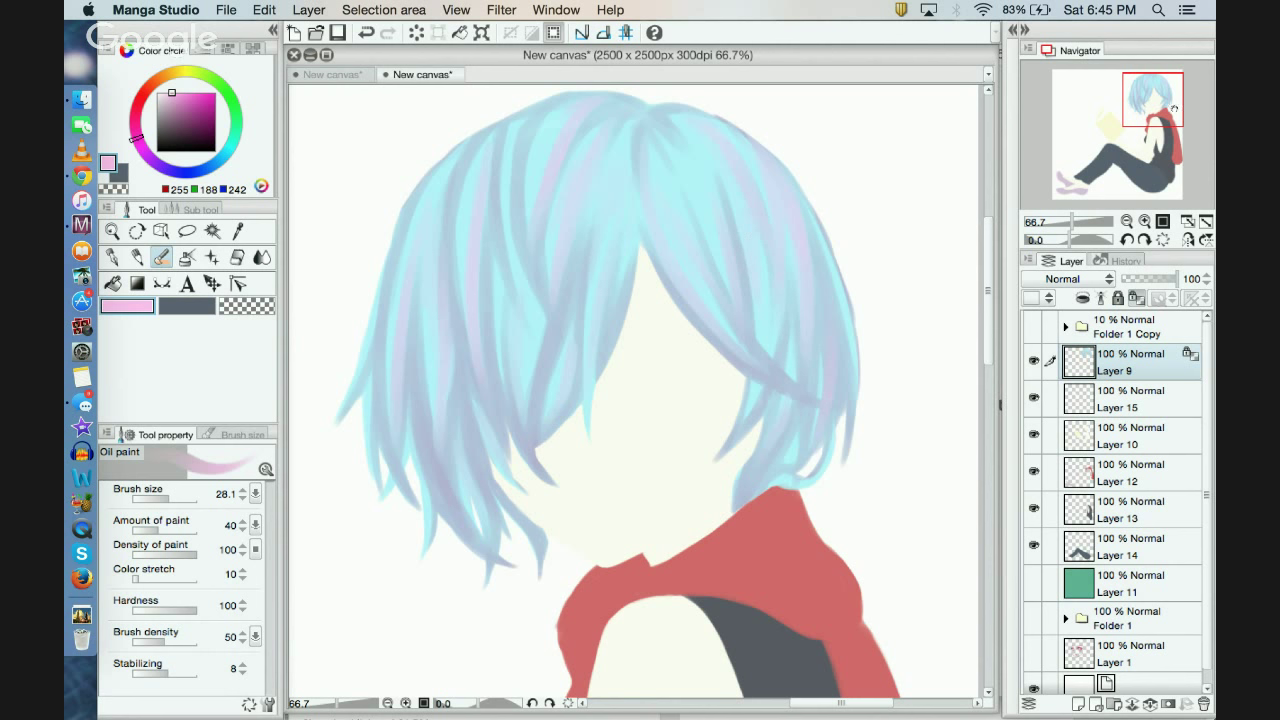
pyautogui.moveTo(1174, 108); pyautogui.dragTo(1165, 107)
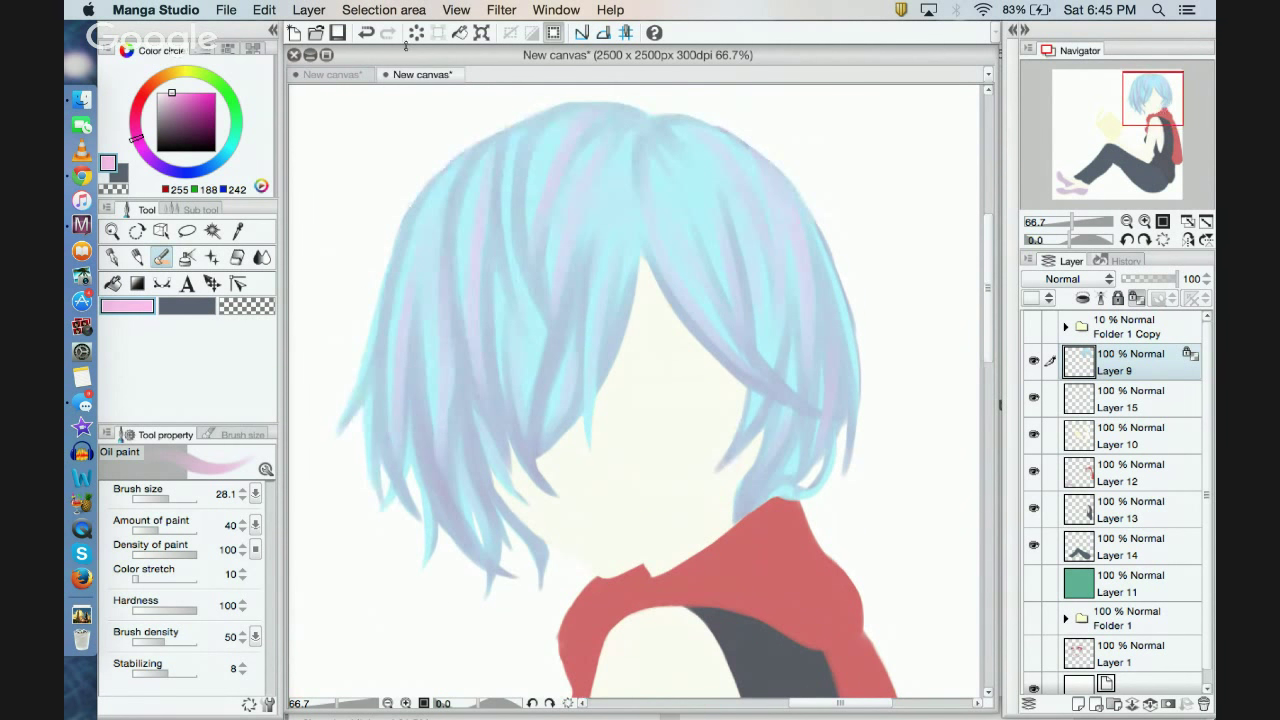
# Step: Paint soft white highlights on the strands right of the parting and on the fringe left of the face
pyautogui.press('x')
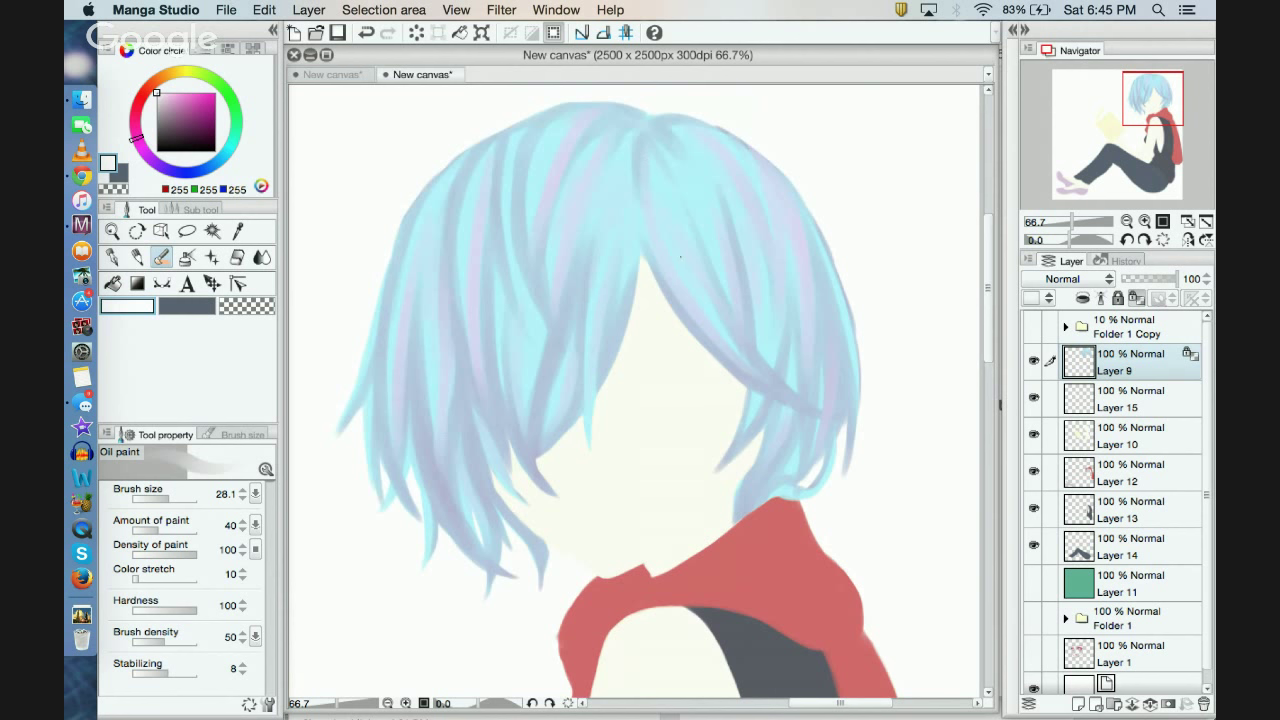
pyautogui.moveTo(680, 226); pyautogui.dragTo(731, 323)
pyautogui.moveTo(754, 223); pyautogui.dragTo(772, 294)
pyautogui.moveTo(815, 258); pyautogui.dragTo(816, 288)
pyautogui.moveTo(597, 320); pyautogui.dragTo(593, 336)
pyautogui.moveTo(578, 252); pyautogui.dragTo(562, 322)
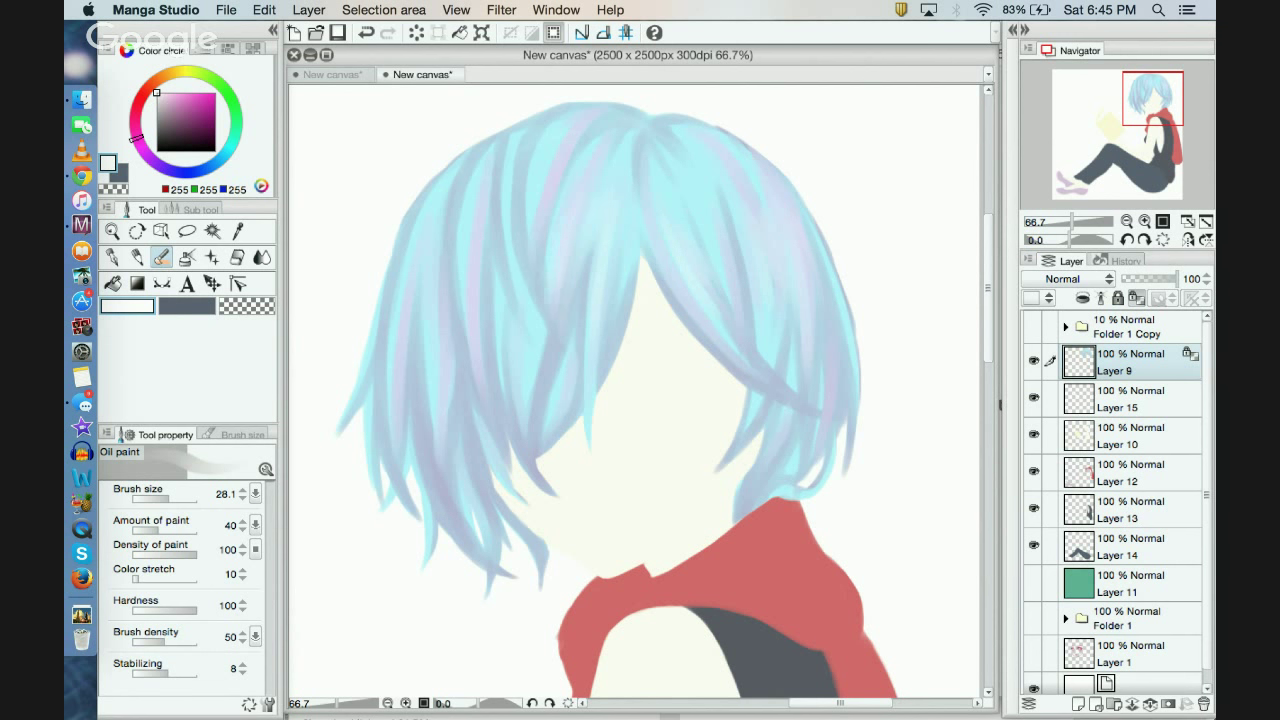
# Step: Blend soft white highlights into the strands across the left side of the hair, out to the left contour
pyautogui.moveTo(488, 207); pyautogui.dragTo(475, 321)
pyautogui.moveTo(463, 270); pyautogui.dragTo(450, 388)
pyautogui.moveTo(444, 330); pyautogui.dragTo(438, 266)
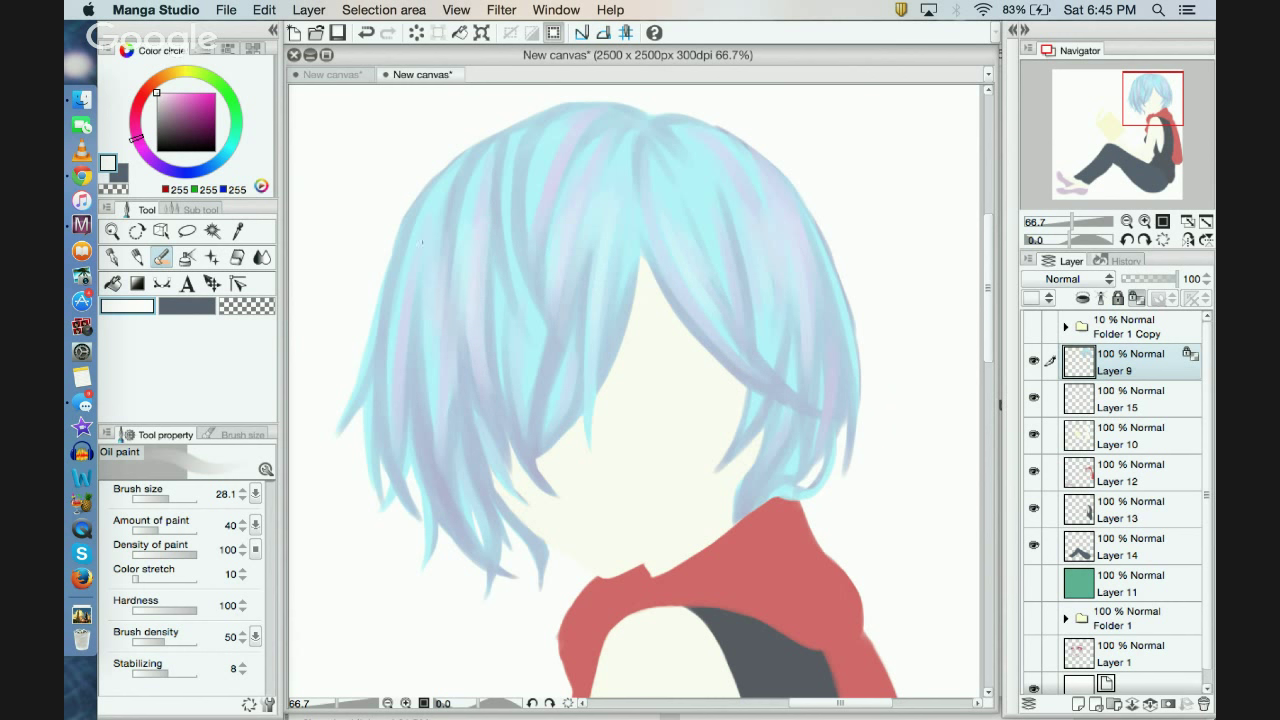
pyautogui.moveTo(424, 351); pyautogui.dragTo(424, 379)
pyautogui.moveTo(412, 309); pyautogui.dragTo(412, 266)
pyautogui.moveTo(398, 320); pyautogui.dragTo(390, 268)
pyautogui.moveTo(387, 346); pyautogui.dragTo(387, 320)
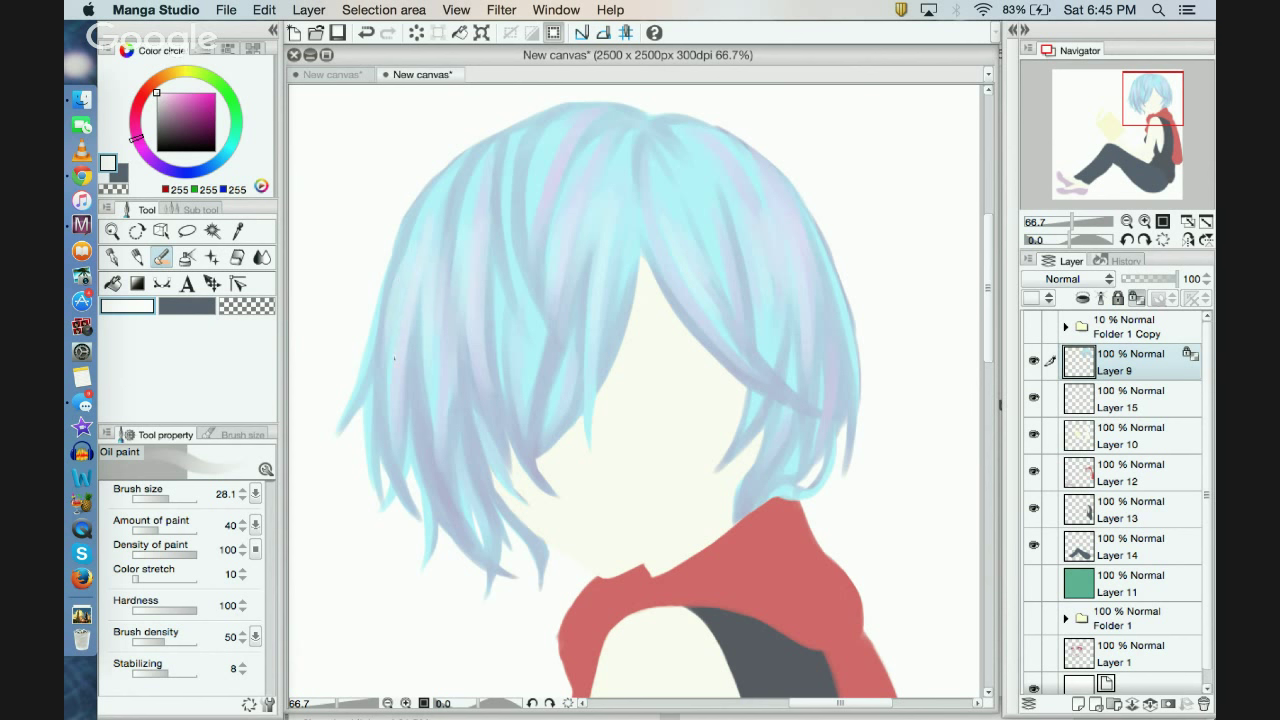
pyautogui.moveTo(408, 266); pyautogui.dragTo(406, 226)
# Step: Add more faint white highlights to the right-hand strands and the central fringe, and create a new layer above Layer 9
pyautogui.moveTo(742, 302)
pyautogui.mouseDown()
pyautogui.moveTo(733, 234)
pyautogui.moveTo(773, 340)
pyautogui.moveTo(774, 282)
pyautogui.mouseUp()
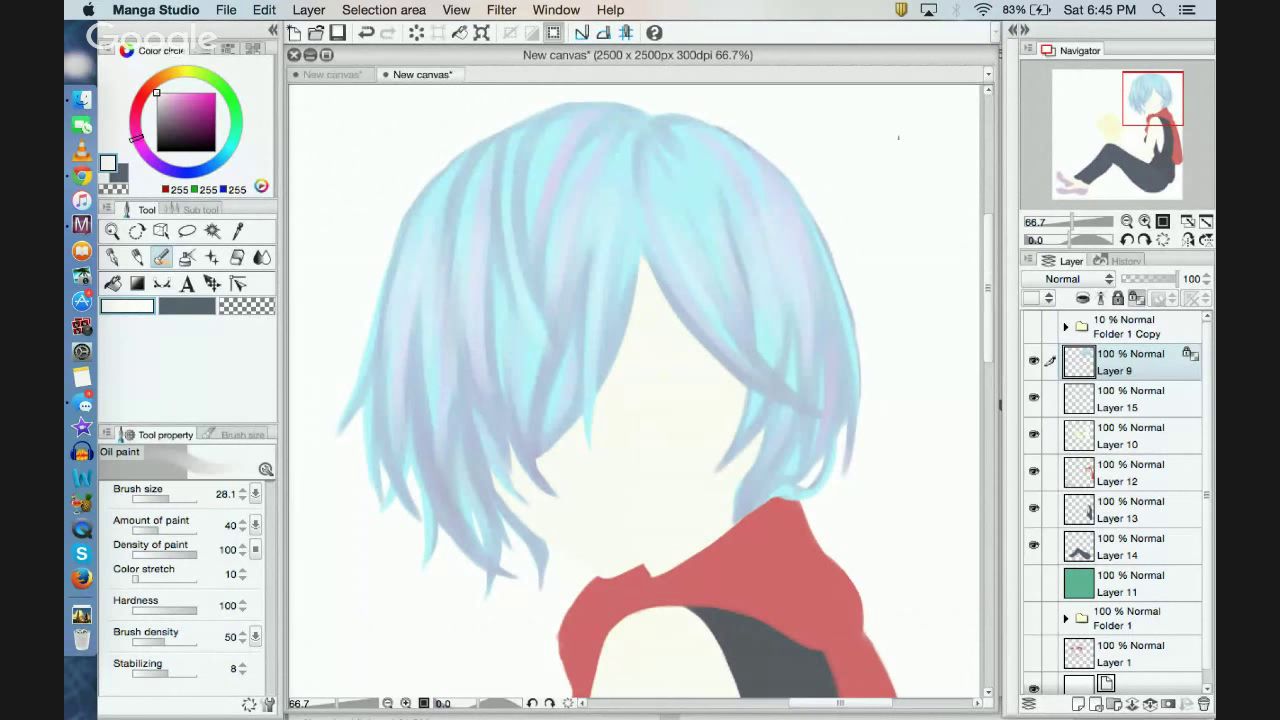
pyautogui.moveTo(1155, 100); pyautogui.dragTo(1151, 100)
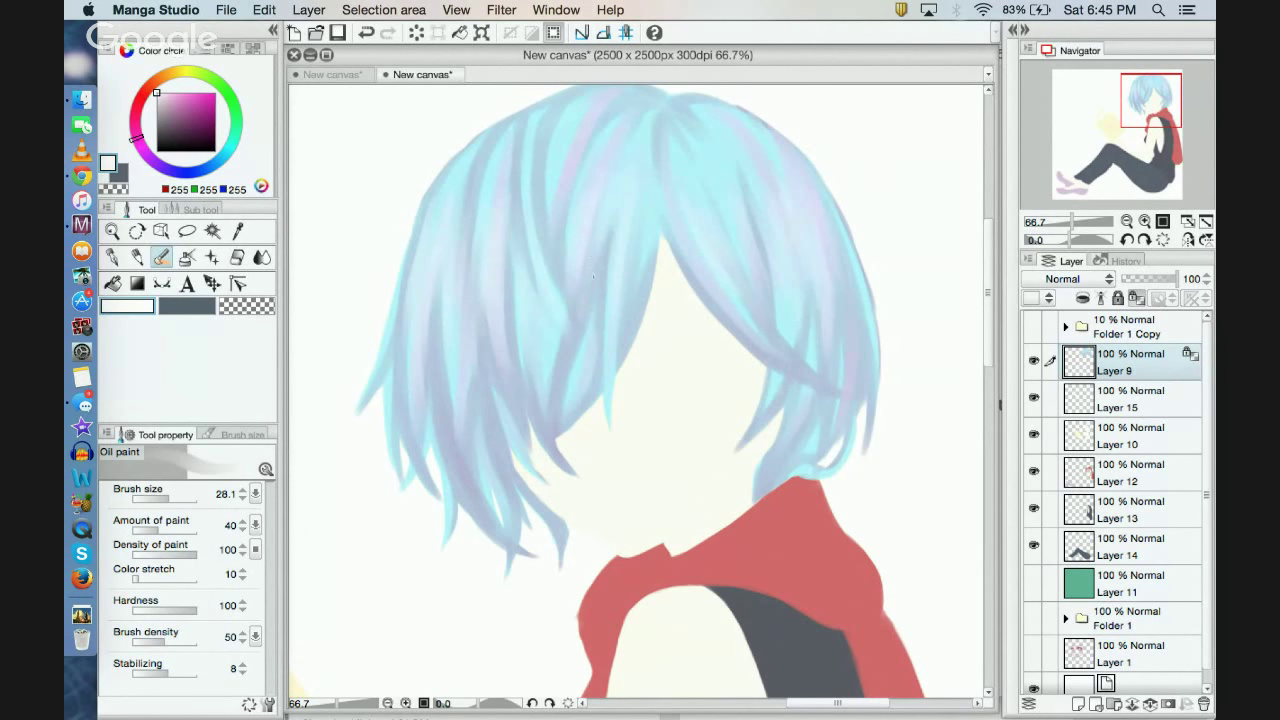
pyautogui.moveTo(605, 262); pyautogui.dragTo(614, 228)
pyautogui.moveTo(1142, 105); pyautogui.dragTo(1143, 105)
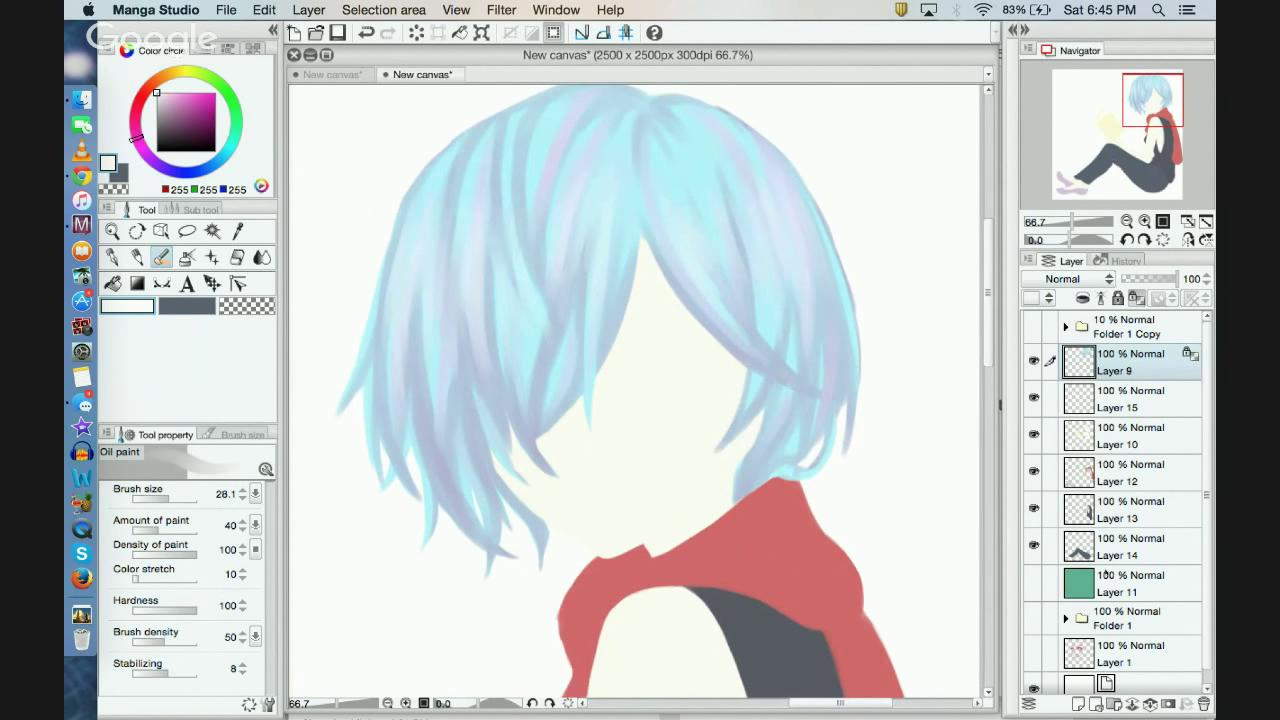
pyautogui.click(1078, 704)
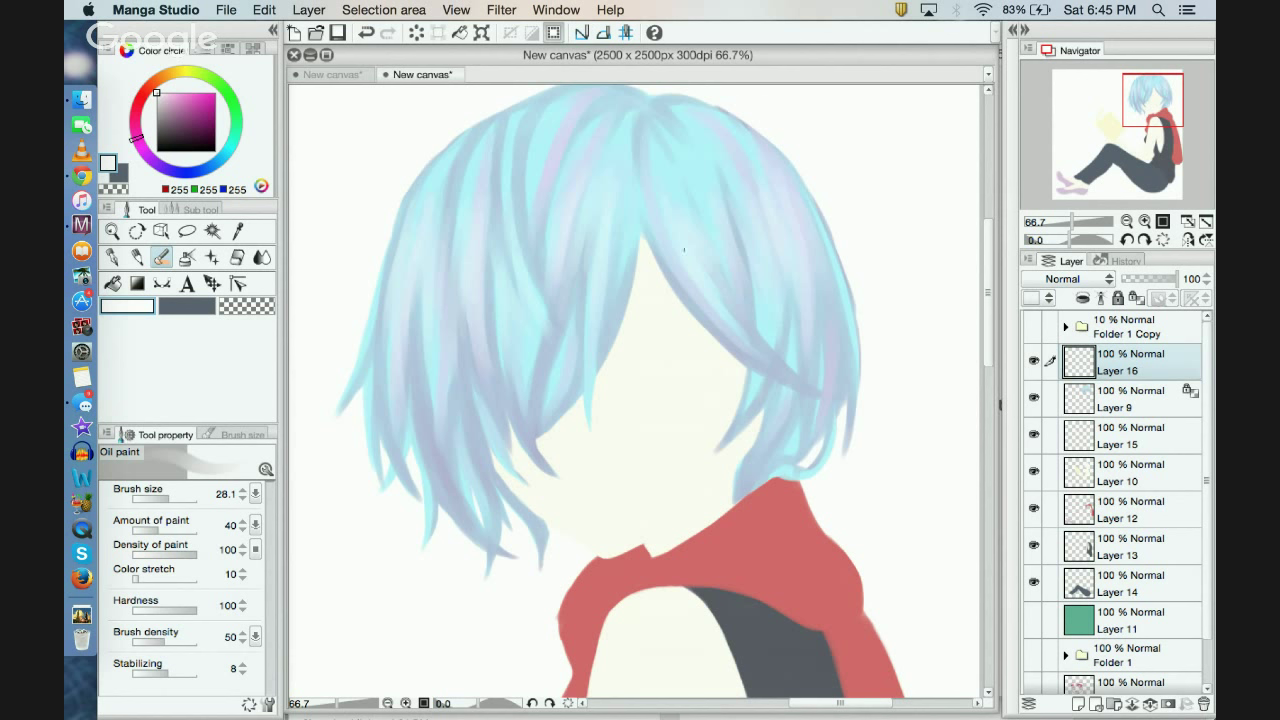
pyautogui.moveTo(670, 210)
pyautogui.mouseDown()
pyautogui.moveTo(714, 284)
pyautogui.moveTo(708, 266)
pyautogui.moveTo(720, 272)
pyautogui.mouseUp()
pyautogui.click(366, 32)
pyautogui.click(366, 32)
pyautogui.click(181, 545)
pyautogui.moveTo(735, 195); pyautogui.dragTo(770, 290)
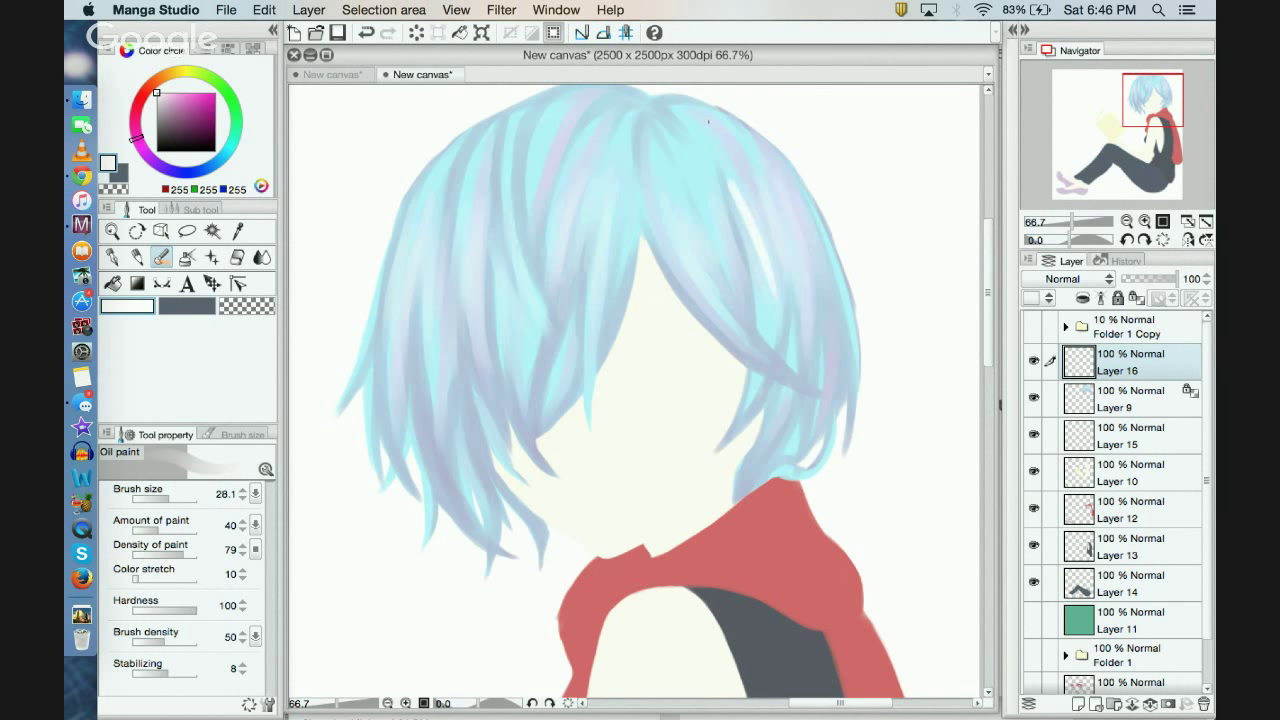
pyautogui.click(366, 32)
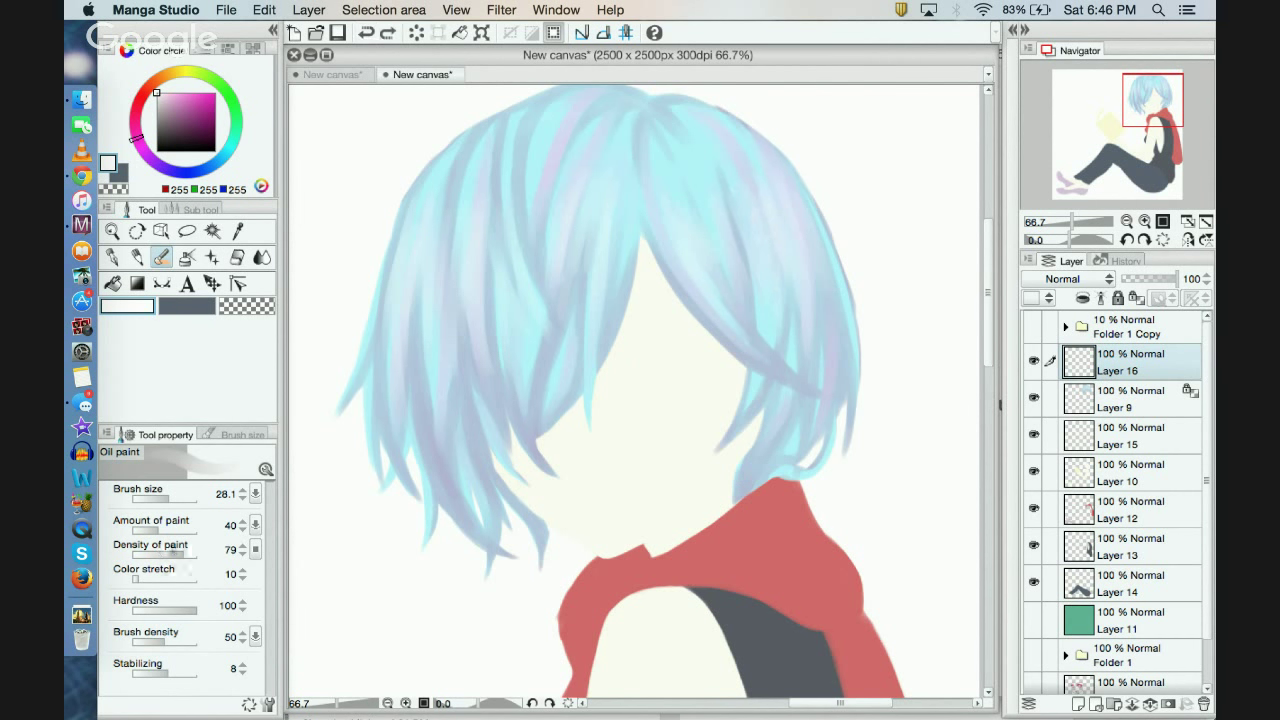
# Step: Set the density of paint to 38 and paint white highlights on the strands right of the parting on Layer 16
pyautogui.click(143, 552)
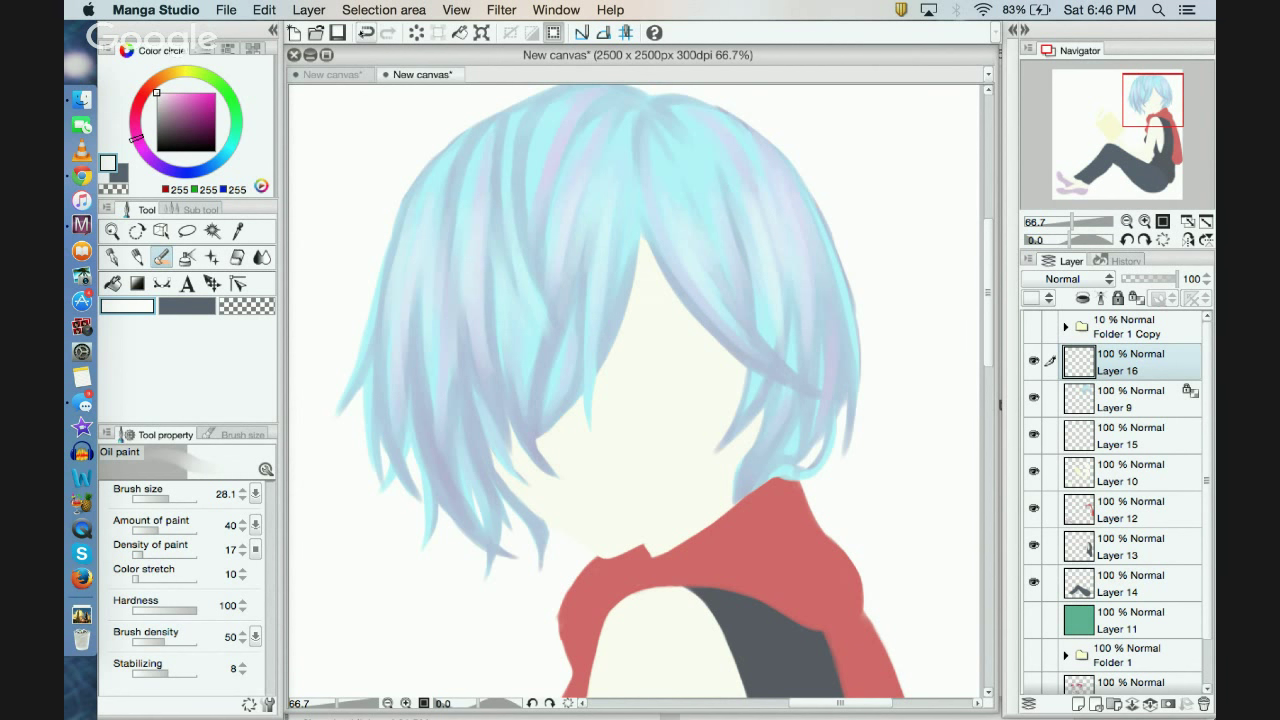
pyautogui.click(157, 552)
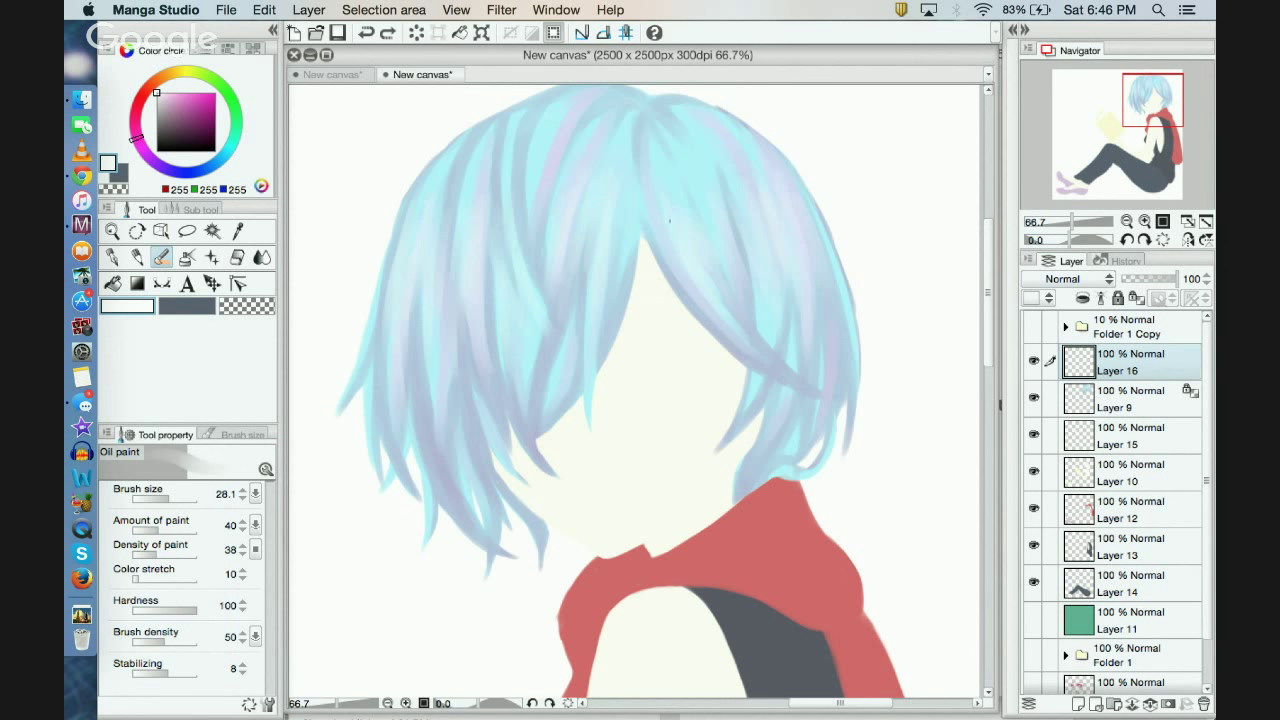
pyautogui.moveTo(663, 190); pyautogui.dragTo(714, 310)
pyautogui.click(366, 32)
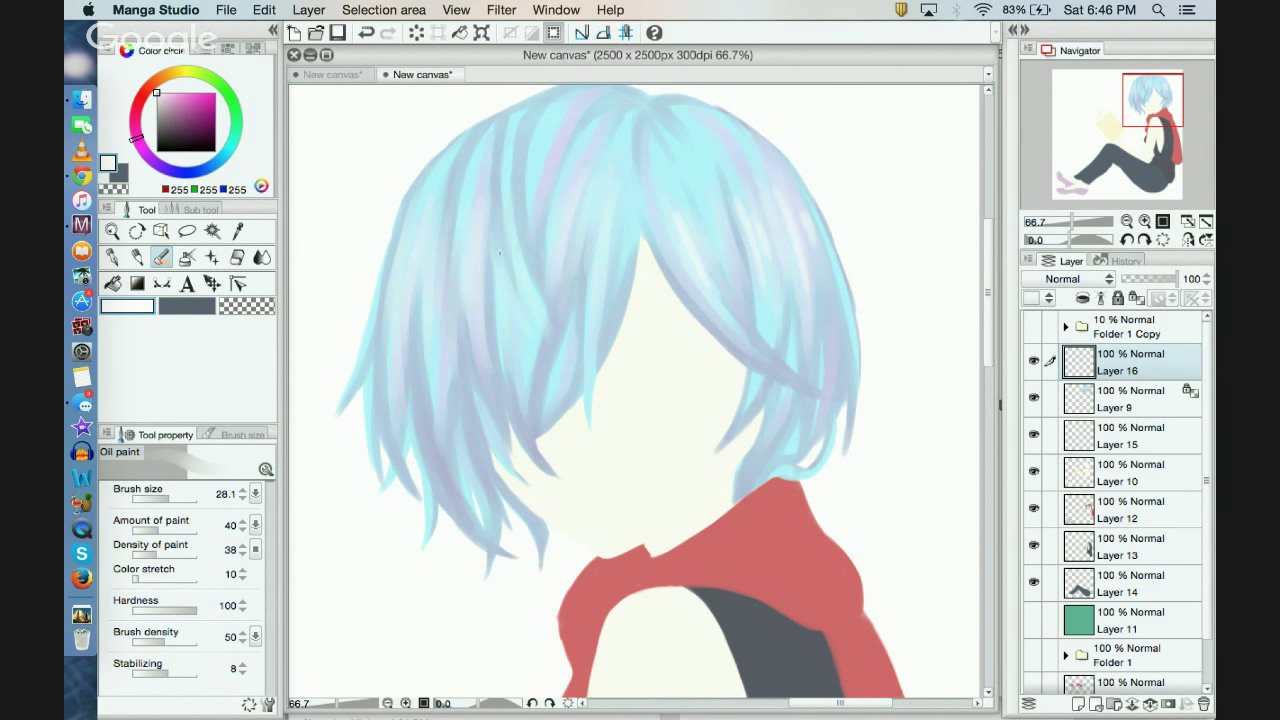
# Step: Paint translucent white highlights on the fringe and left-hand strands, plus one near the hair's right edge
pyautogui.moveTo(604, 236)
pyautogui.mouseDown()
pyautogui.moveTo(596, 296)
pyautogui.moveTo(586, 256)
pyautogui.mouseUp()
pyautogui.moveTo(488, 214)
pyautogui.mouseDown()
pyautogui.moveTo(482, 328)
pyautogui.moveTo(467, 288)
pyautogui.mouseUp()
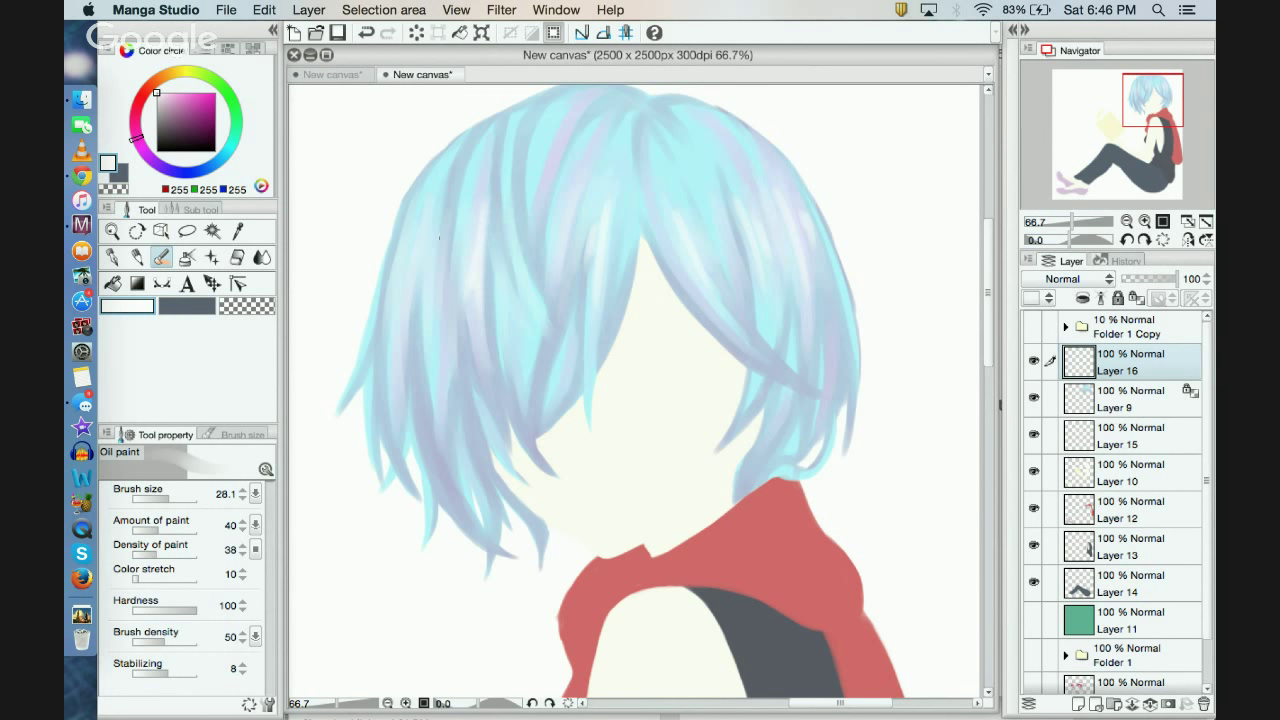
pyautogui.moveTo(438, 237); pyautogui.dragTo(436, 335)
pyautogui.moveTo(529, 298); pyautogui.dragTo(519, 265)
pyautogui.moveTo(813, 244); pyautogui.dragTo(816, 271)
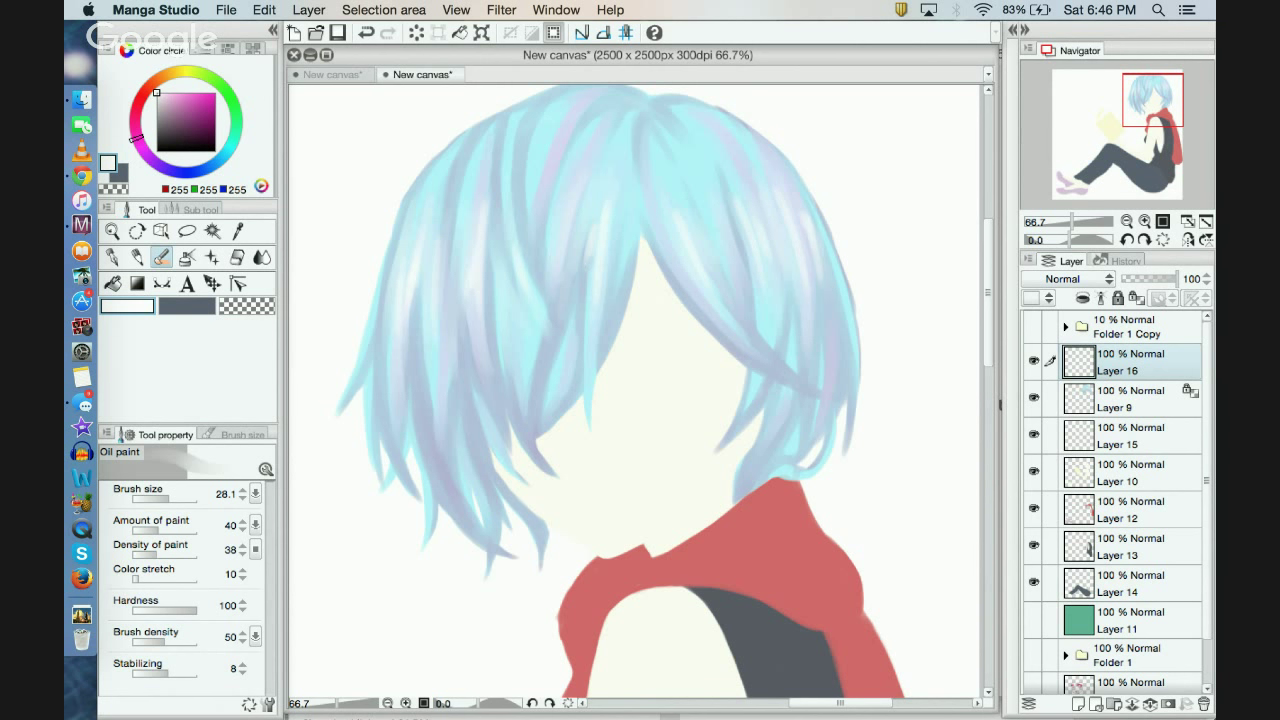
pyautogui.moveTo(576, 246); pyautogui.dragTo(572, 262)
pyautogui.moveTo(574, 244); pyautogui.dragTo(561, 287)
pyautogui.moveTo(509, 216); pyautogui.dragTo(514, 246)
# Step: Show the Folder 1 Copy sketch over the hair and set the density of paint to 100
pyautogui.moveTo(1157, 100); pyautogui.dragTo(1158, 103)
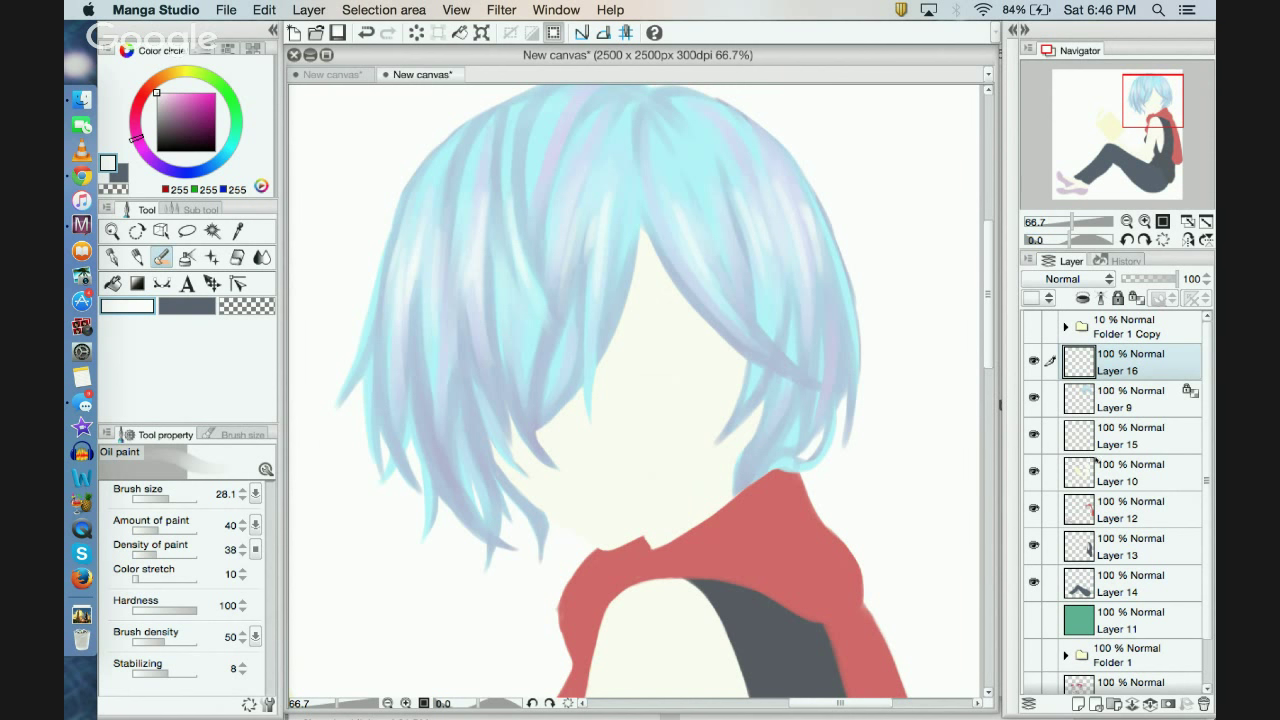
pyautogui.click(1034, 327)
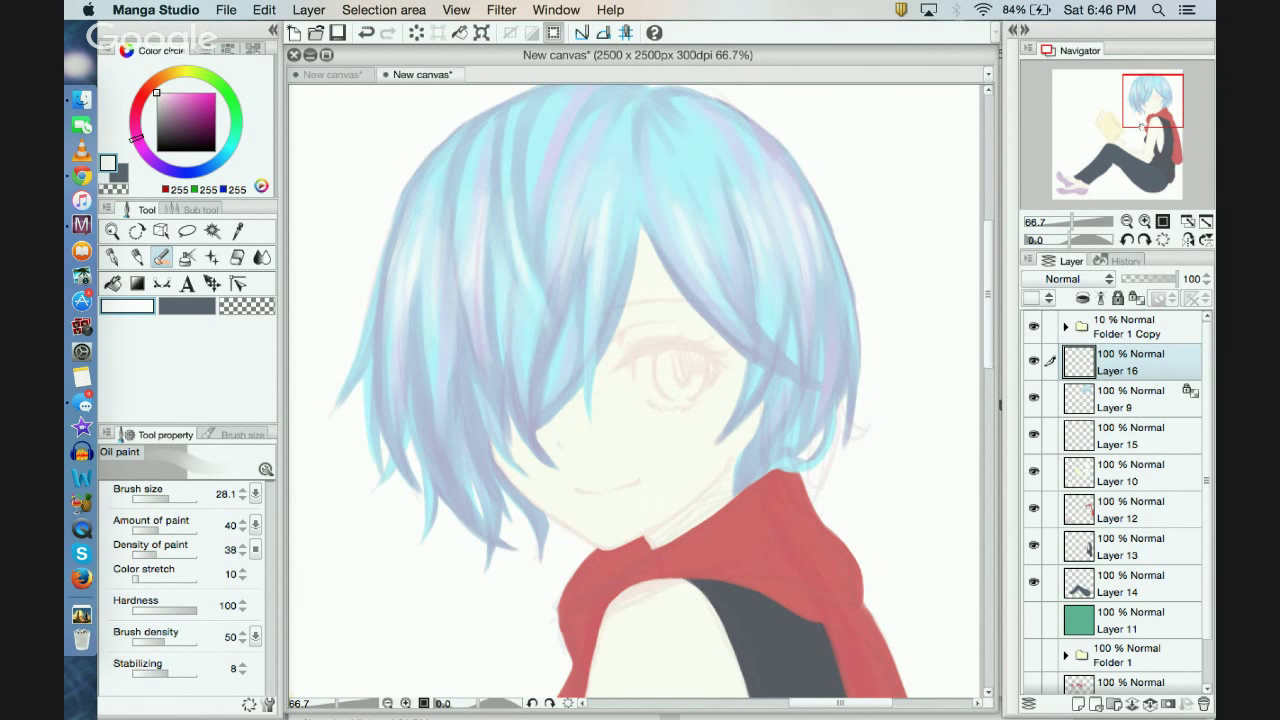
pyautogui.moveTo(1137, 115); pyautogui.dragTo(1123, 113)
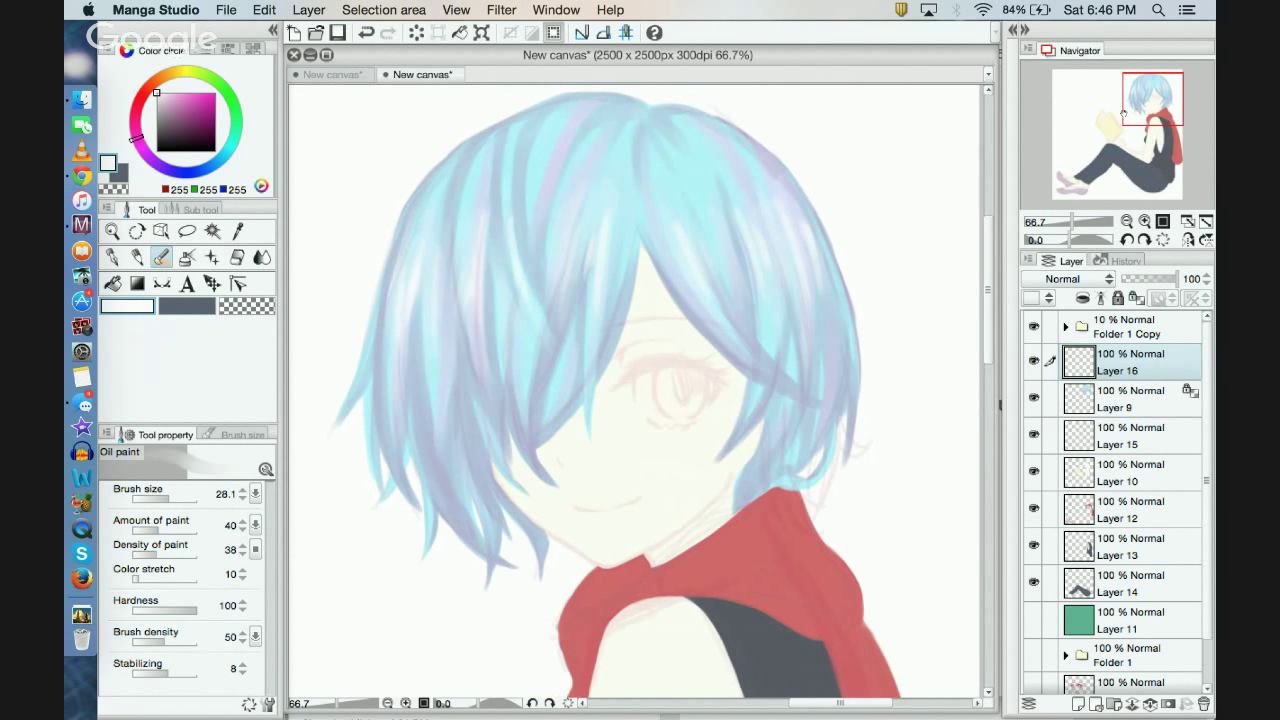
pyautogui.click(158, 553)
pyautogui.moveTo(158, 553); pyautogui.dragTo(196, 553)
pyautogui.moveTo(808, 242)
pyautogui.mouseDown()
pyautogui.moveTo(768, 273)
pyautogui.moveTo(758, 232)
pyautogui.mouseUp()
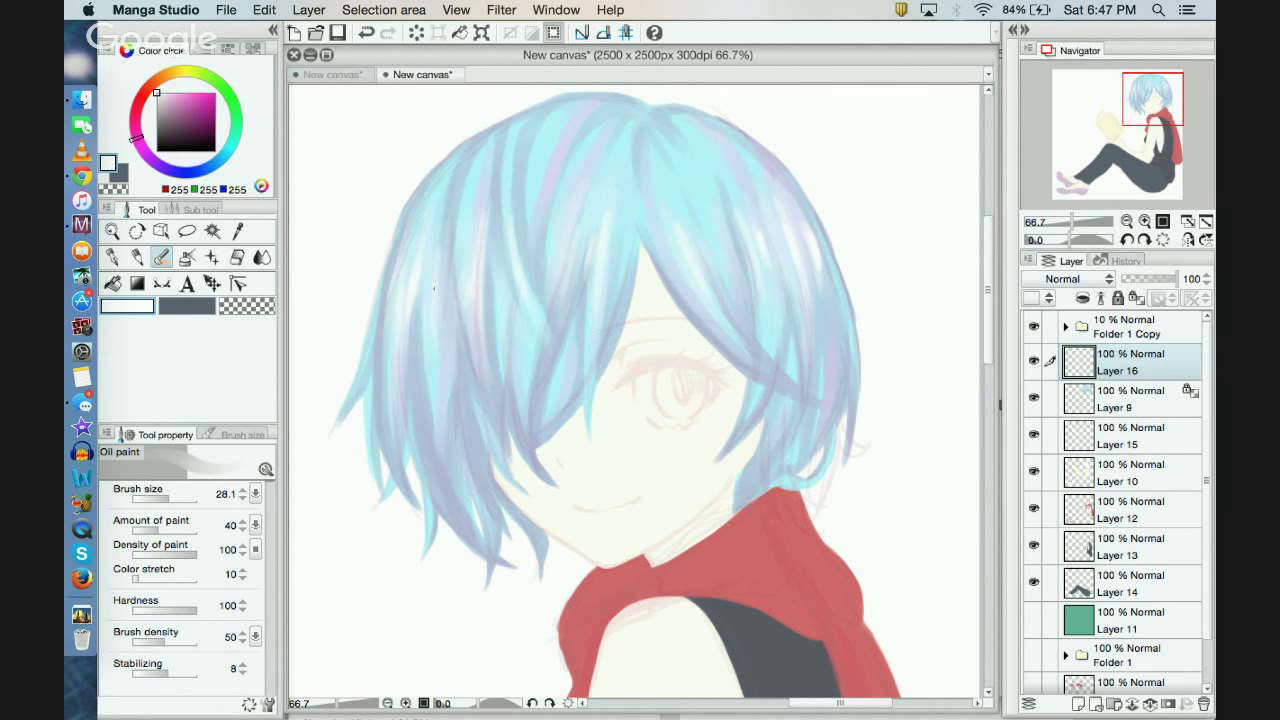
pyautogui.moveTo(481, 276)
pyautogui.mouseDown()
pyautogui.moveTo(479, 306)
pyautogui.moveTo(435, 288)
pyautogui.moveTo(435, 299)
pyautogui.mouseUp()
pyautogui.moveTo(410, 273); pyautogui.dragTo(410, 287)
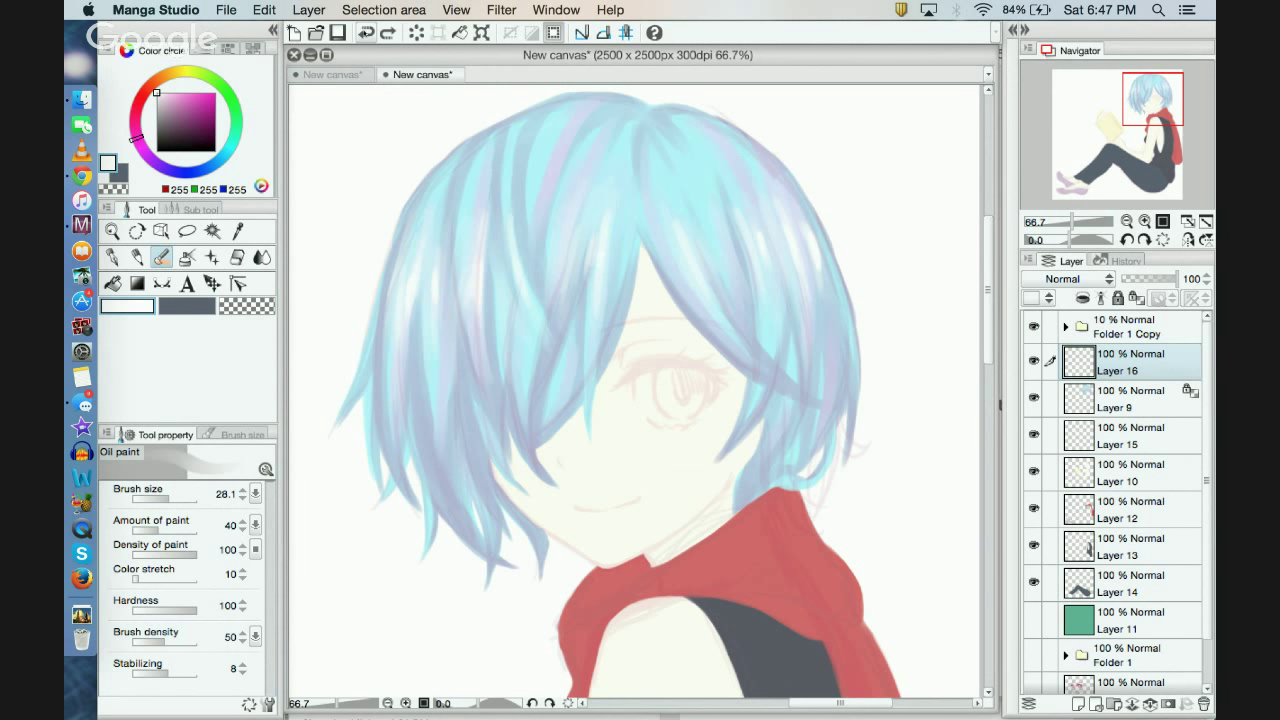
pyautogui.click(366, 33)
pyautogui.click(366, 33)
pyautogui.click(366, 33)
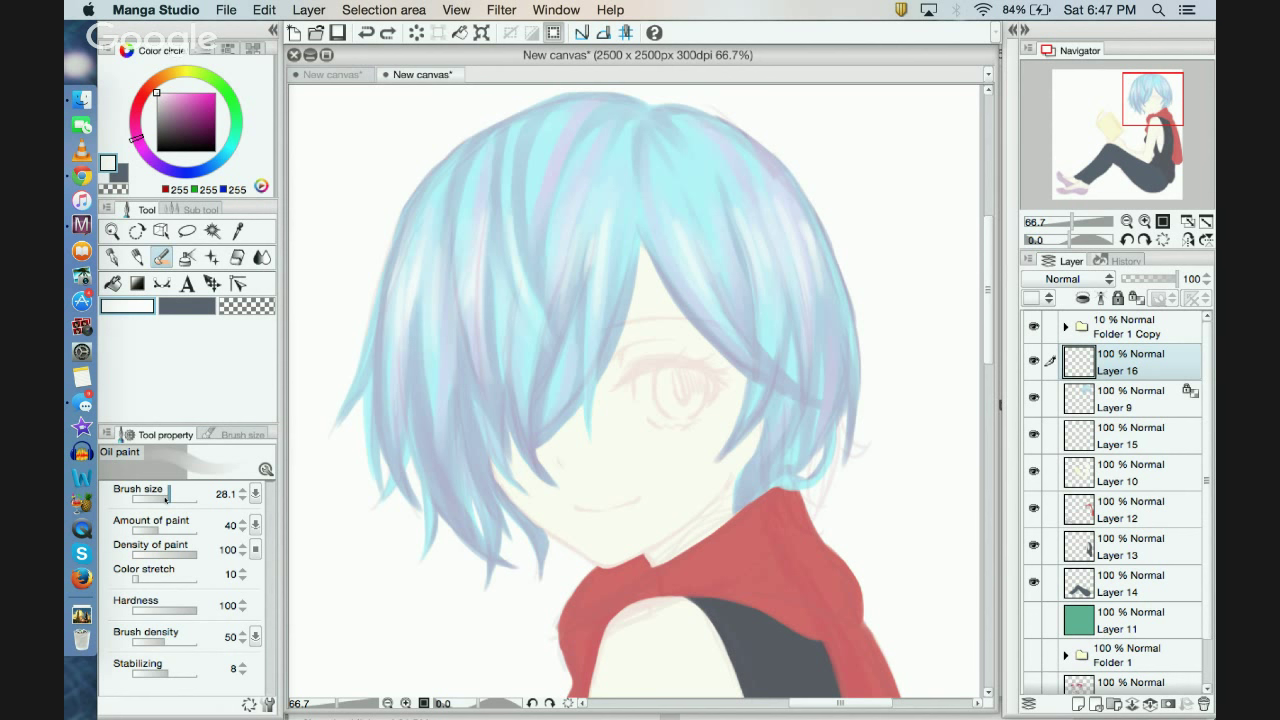
# Step: Set the brush size to 21.4 and paint a bright white highlight on a strand right of the parting
pyautogui.moveTo(169, 490); pyautogui.dragTo(161, 492)
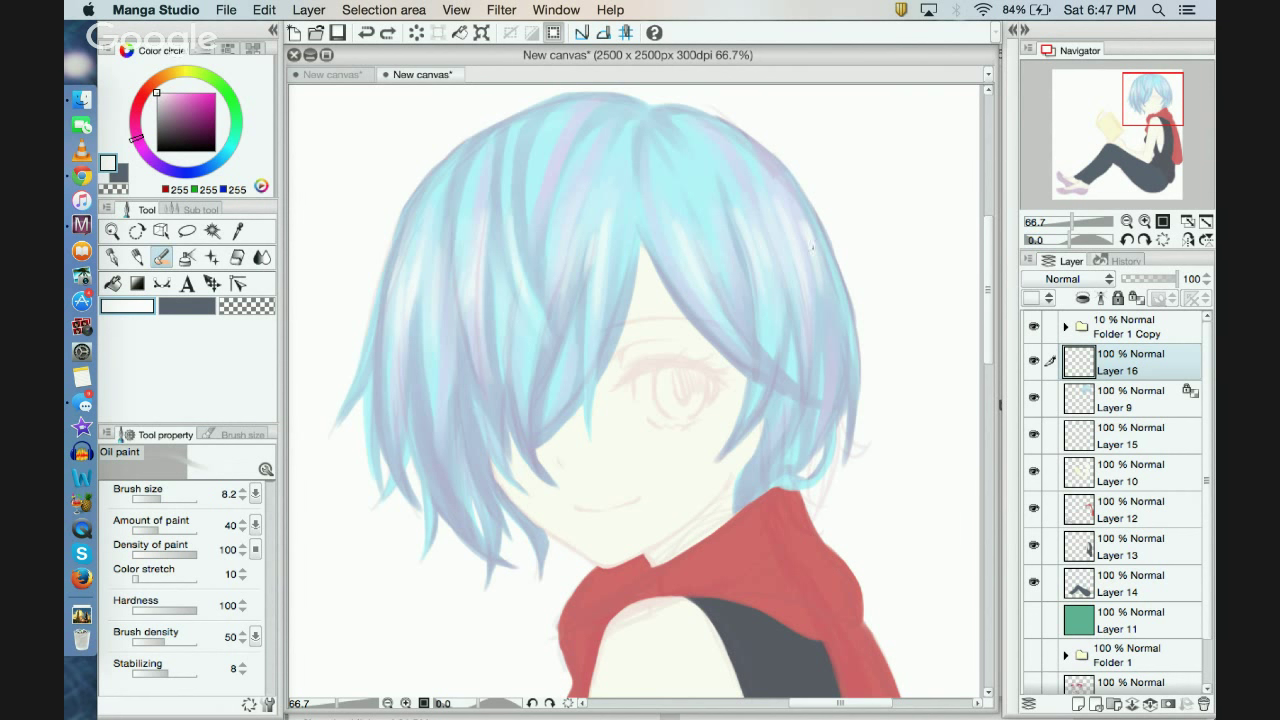
pyautogui.click(813, 246)
pyautogui.click(406, 703)
pyautogui.click(406, 703)
pyautogui.moveTo(1153, 100); pyautogui.dragTo(1165, 93)
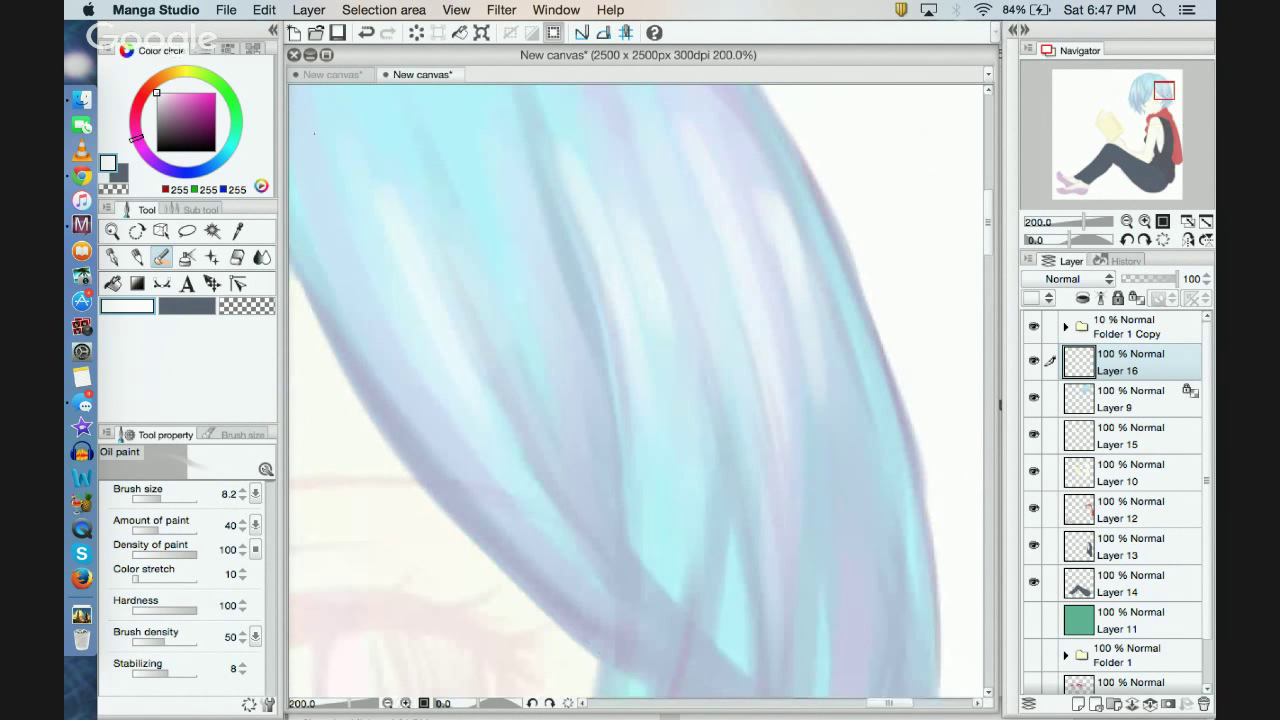
pyautogui.moveTo(171, 499); pyautogui.dragTo(166, 499)
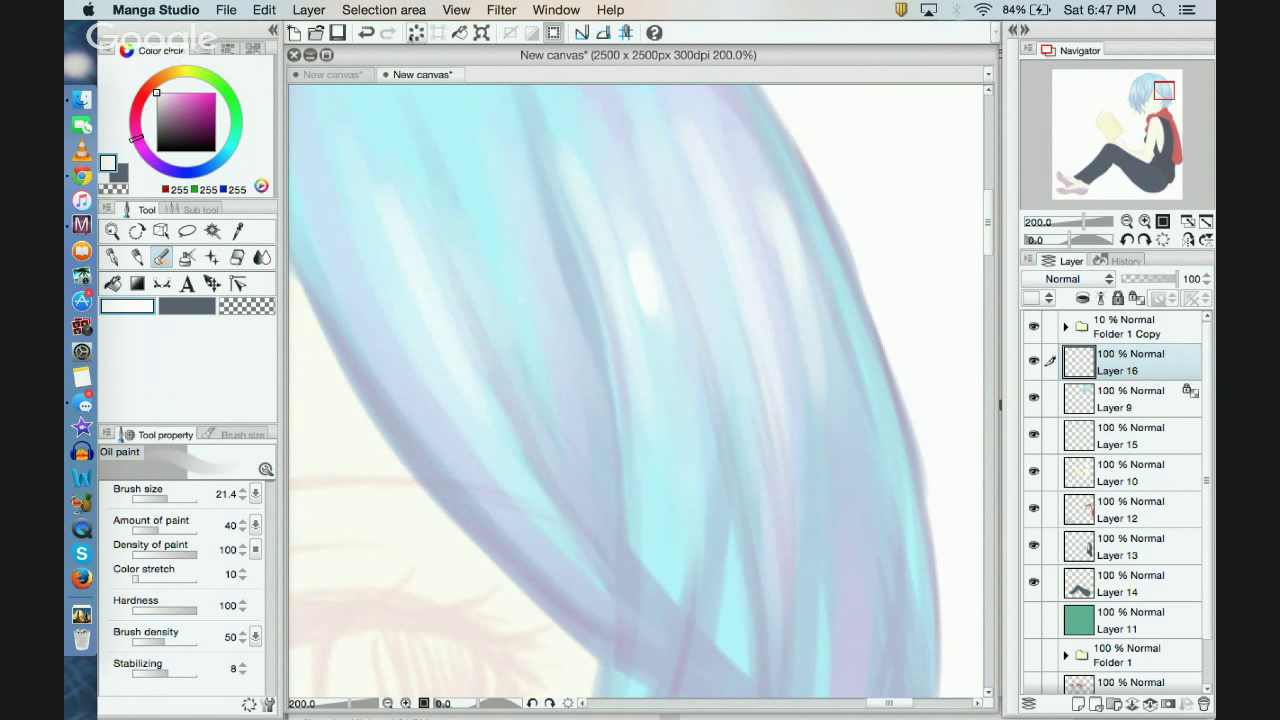
# Step: Reduce the Oil paint brush size to 10.7 and paint fine white highlights along the hair strands on Layer 16
pyautogui.moveTo(166, 499); pyautogui.dragTo(164, 500)
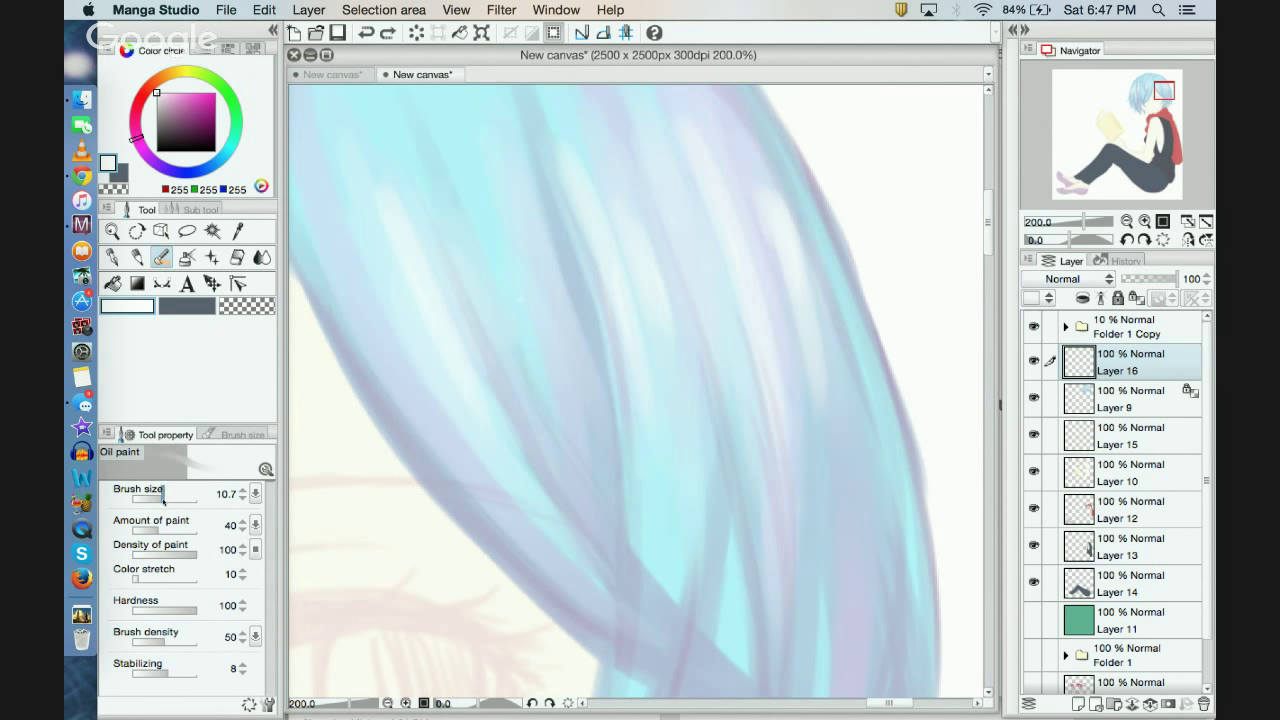
pyautogui.moveTo(638, 250); pyautogui.dragTo(662, 323)
pyautogui.hscroll(-5, 841, 282)
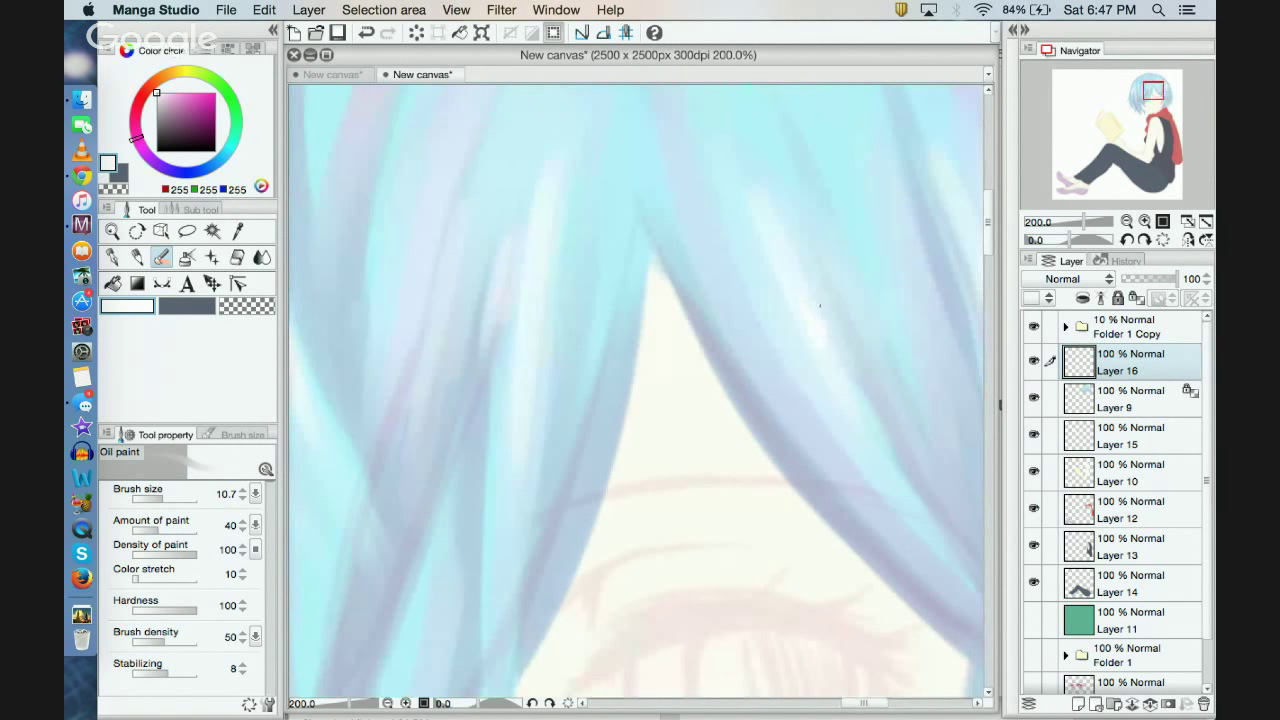
pyautogui.click(1147, 92)
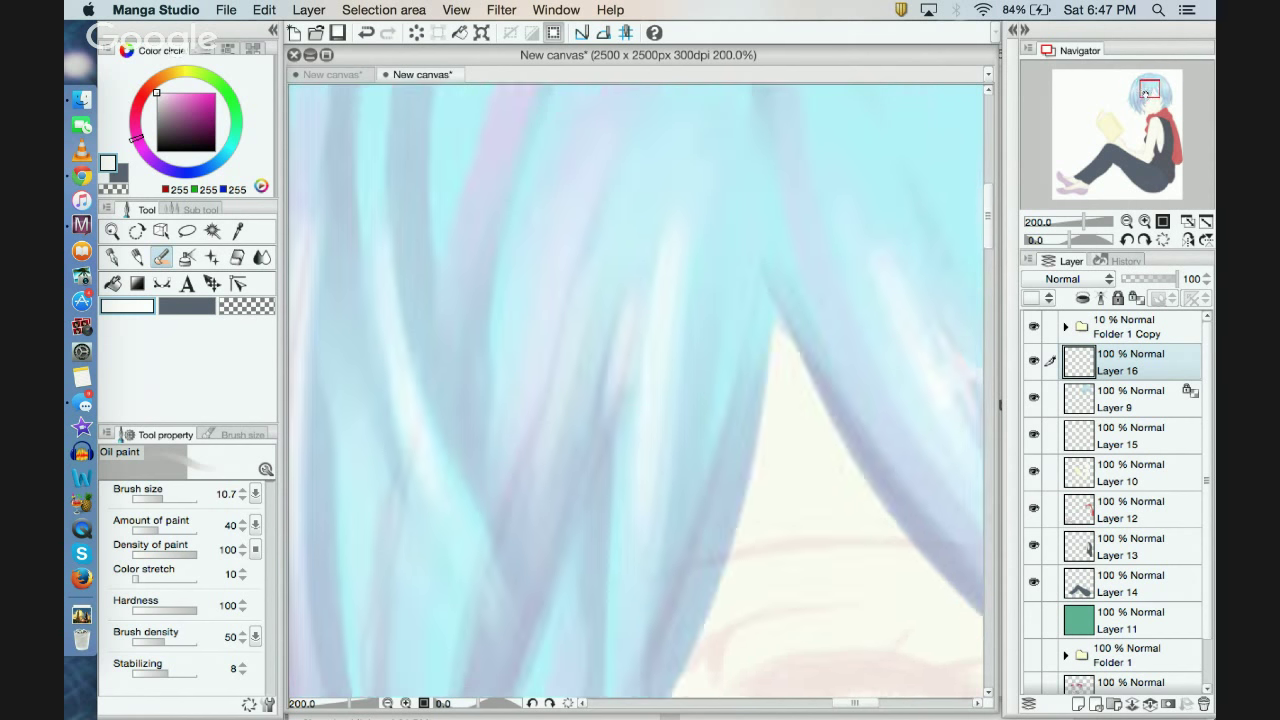
pyautogui.moveTo(1147, 92); pyautogui.dragTo(1143, 94)
pyautogui.moveTo(839, 248)
pyautogui.mouseDown()
pyautogui.moveTo(825, 318)
pyautogui.moveTo(812, 286)
pyautogui.mouseUp()
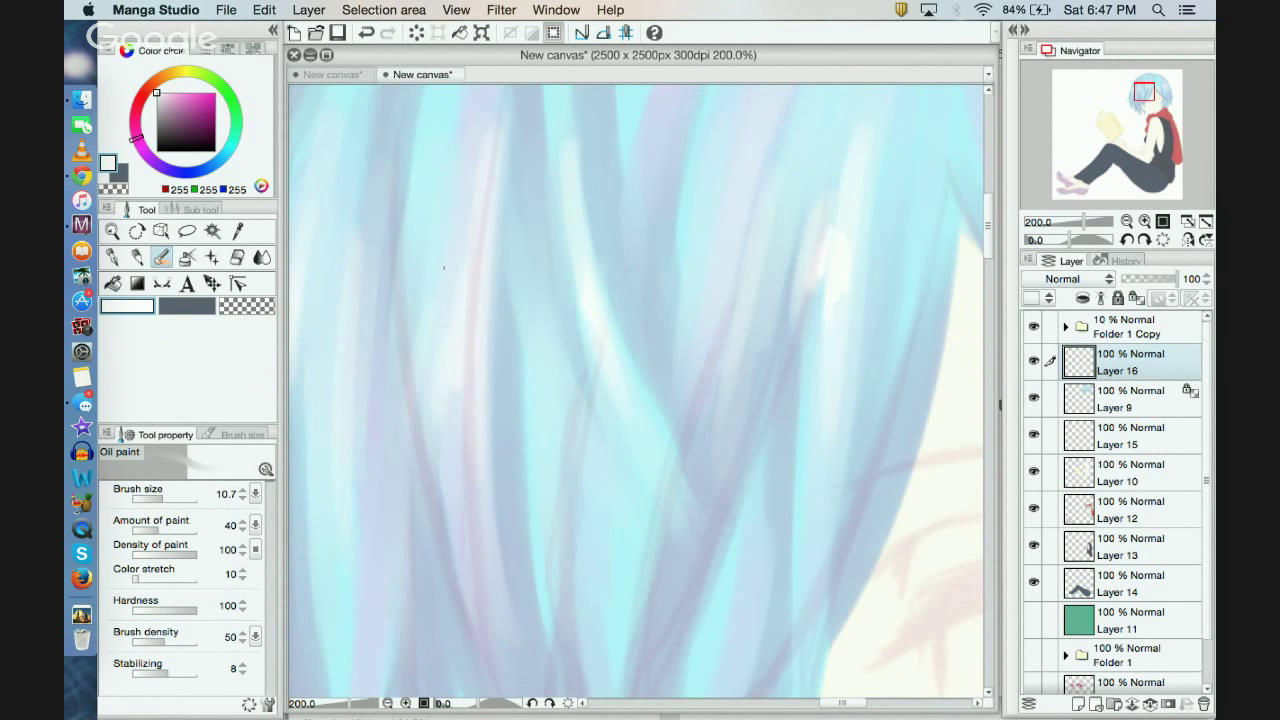
pyautogui.moveTo(459, 324); pyautogui.dragTo(436, 366)
# Step: Try the Add (Glow) and Soft light blending modes on highlight Layer 16 and return it to Normal
pyautogui.click(388, 703)
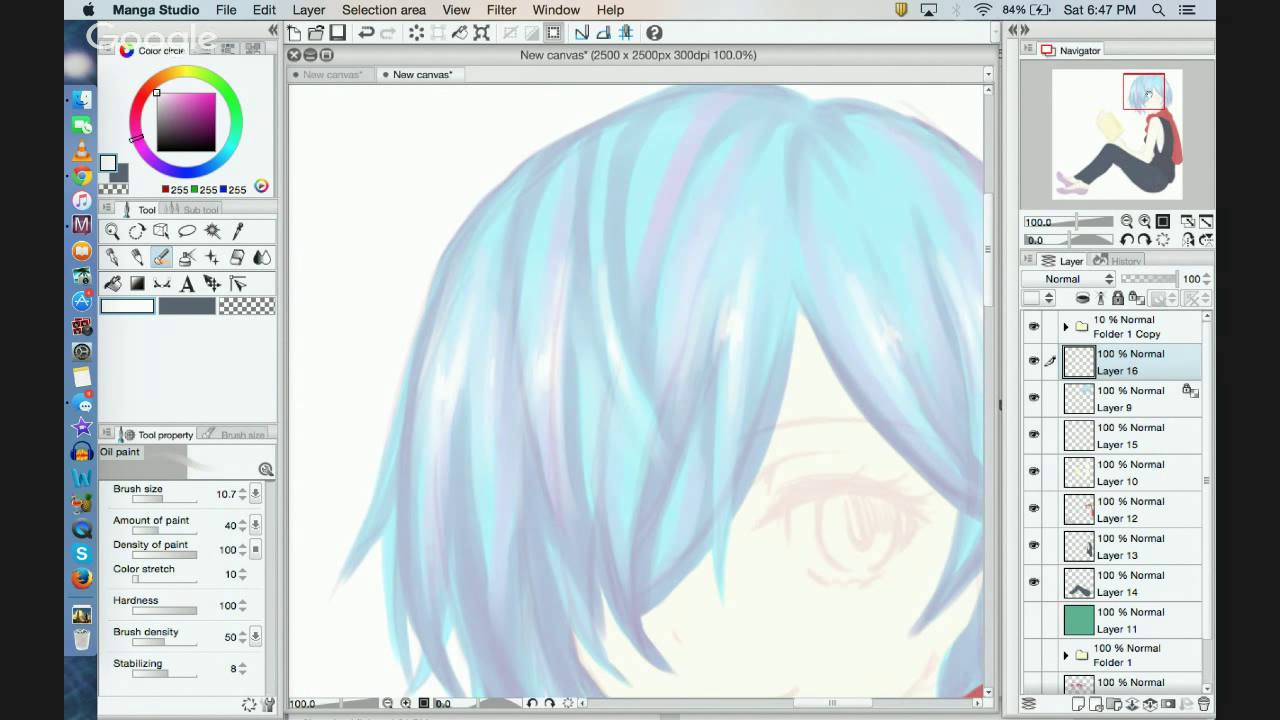
pyautogui.moveTo(1149, 94); pyautogui.dragTo(1156, 98)
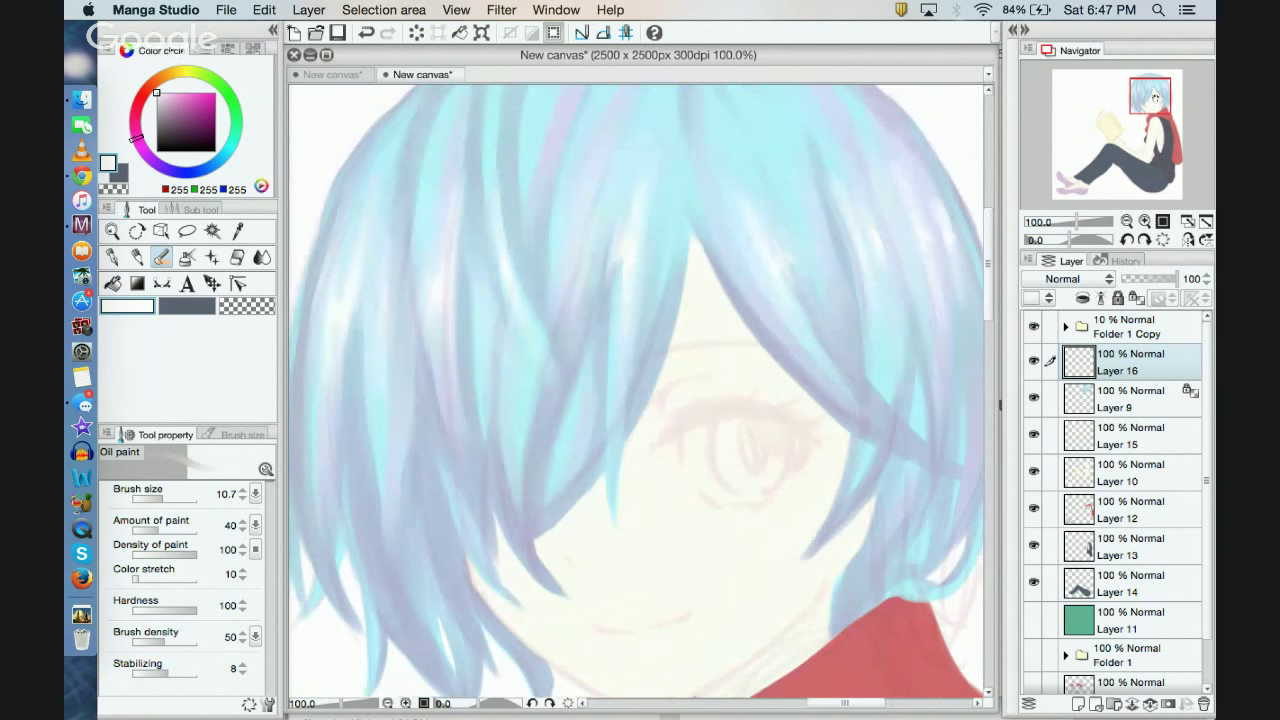
pyautogui.click(388, 703)
pyautogui.click(1070, 279)
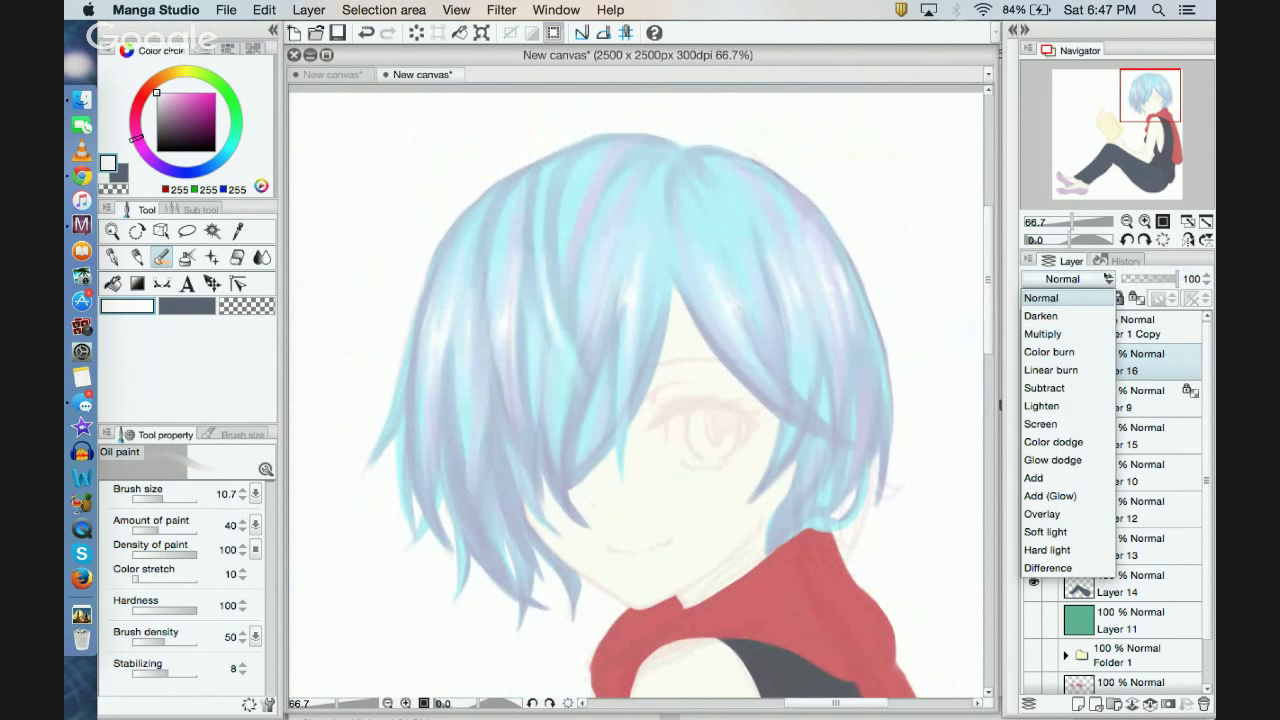
pyautogui.click(1058, 494)
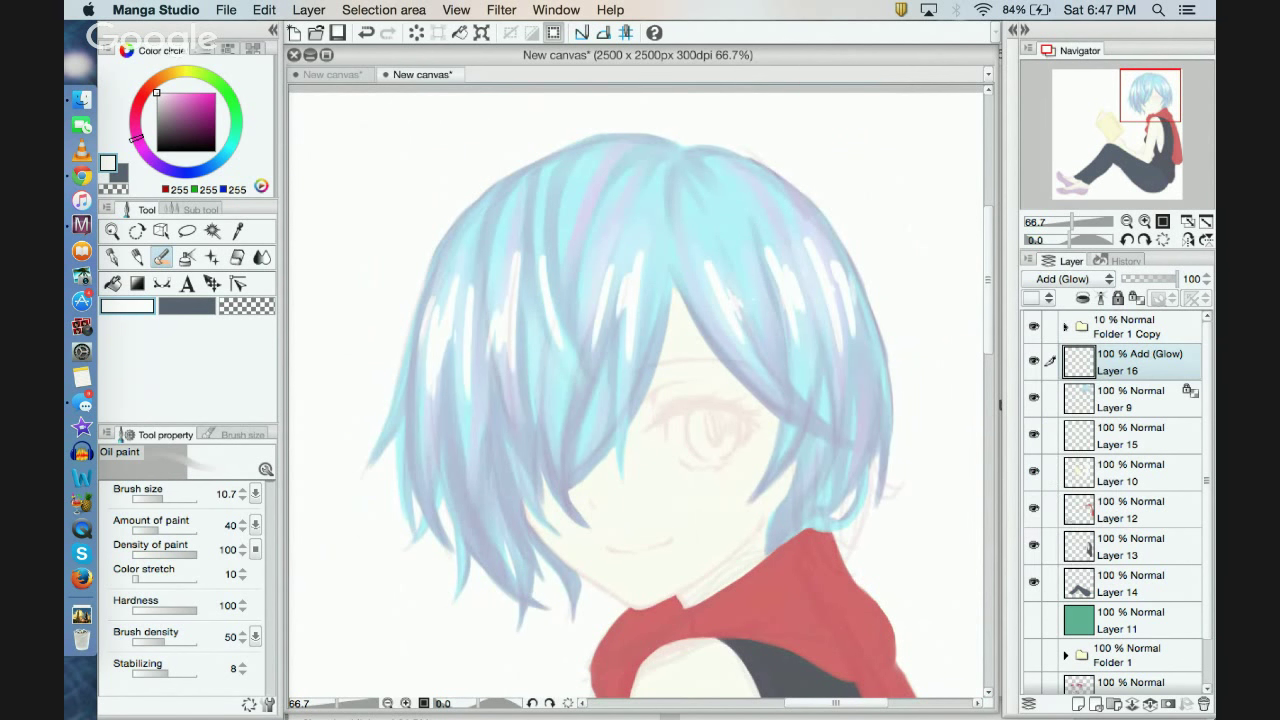
pyautogui.click(1070, 279)
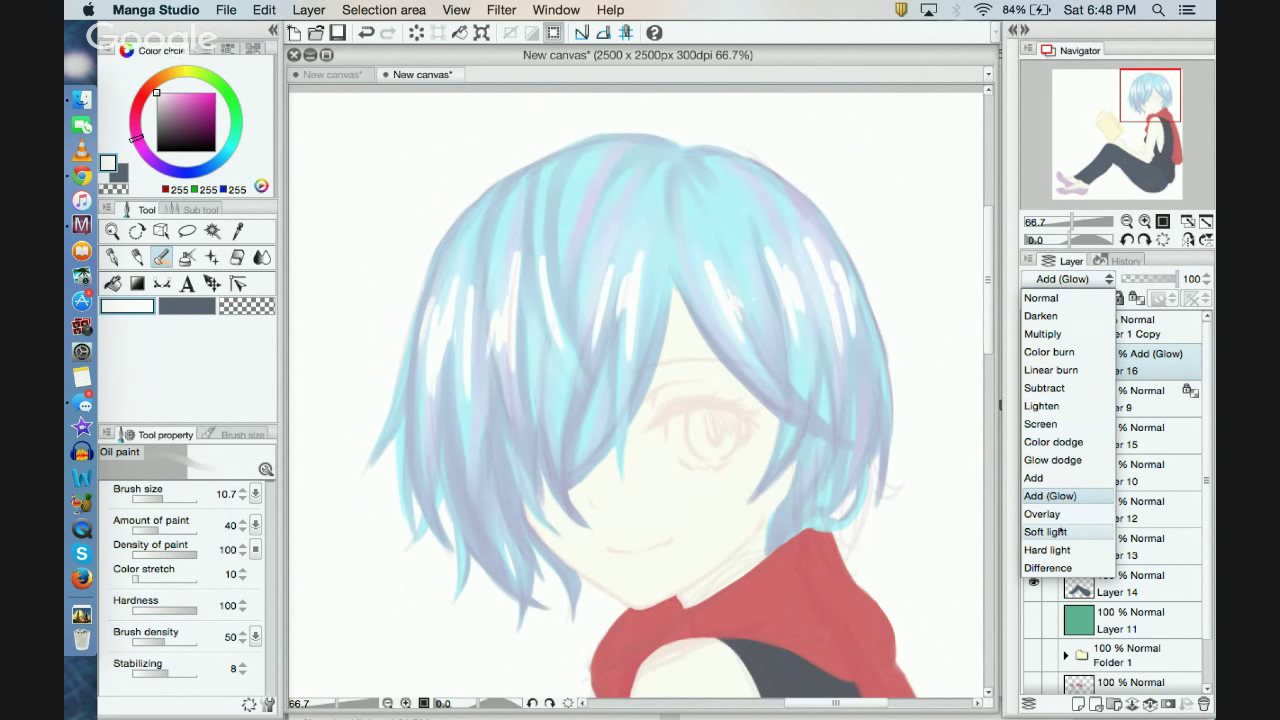
pyautogui.click(1034, 532)
pyautogui.click(1084, 279)
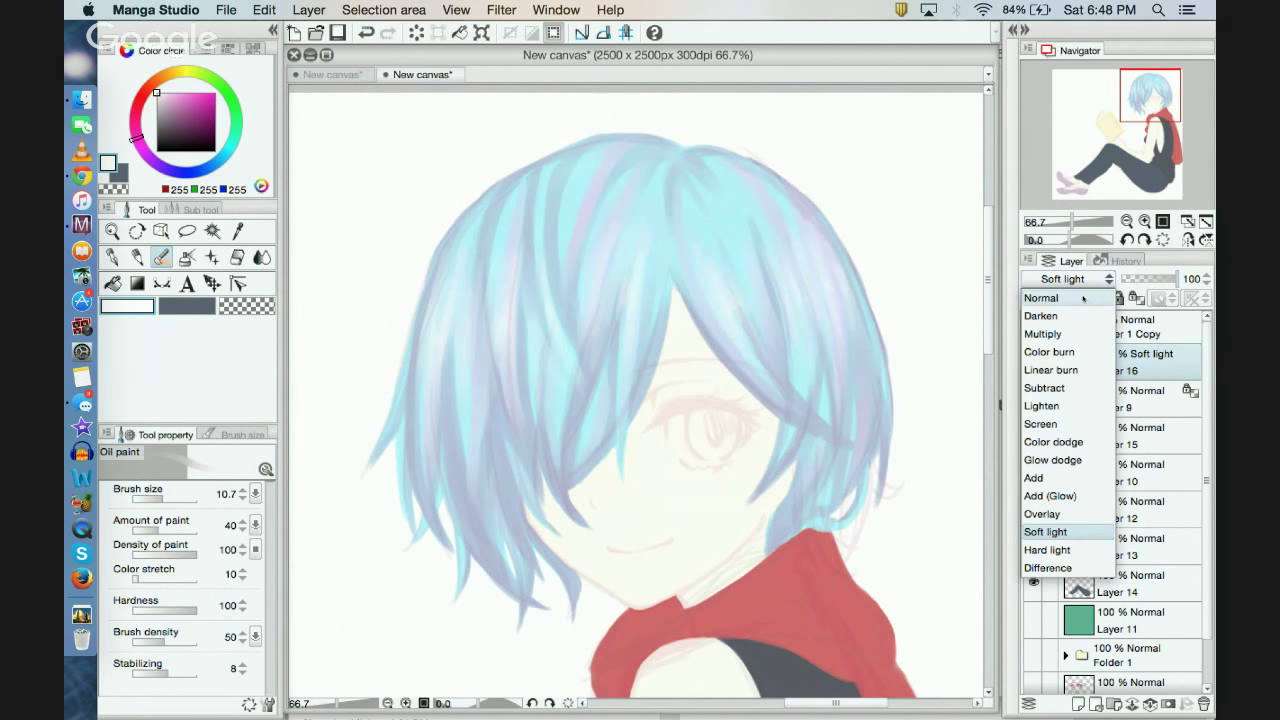
pyautogui.click(1079, 297)
# Step: Try the Screen, Lighten, Add and Hard light blending modes on Layer 16 and restore Normal
pyautogui.click(1068, 279)
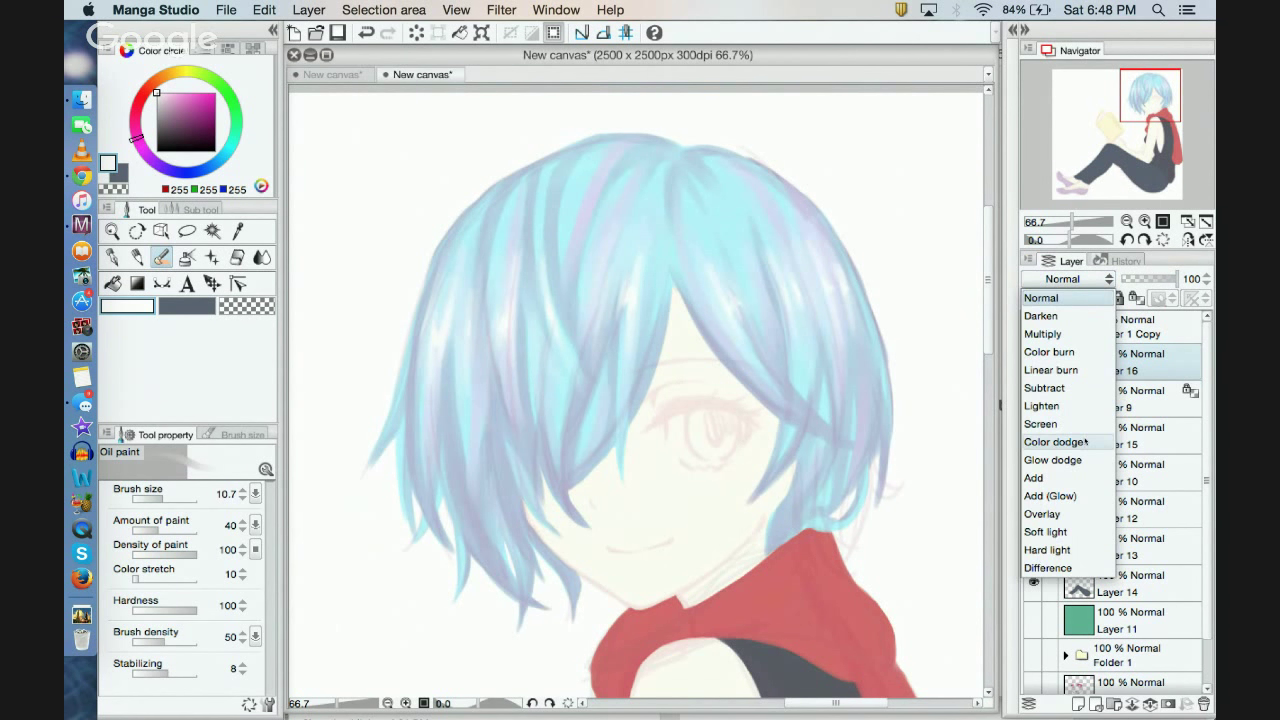
pyautogui.click(1080, 426)
pyautogui.click(1068, 279)
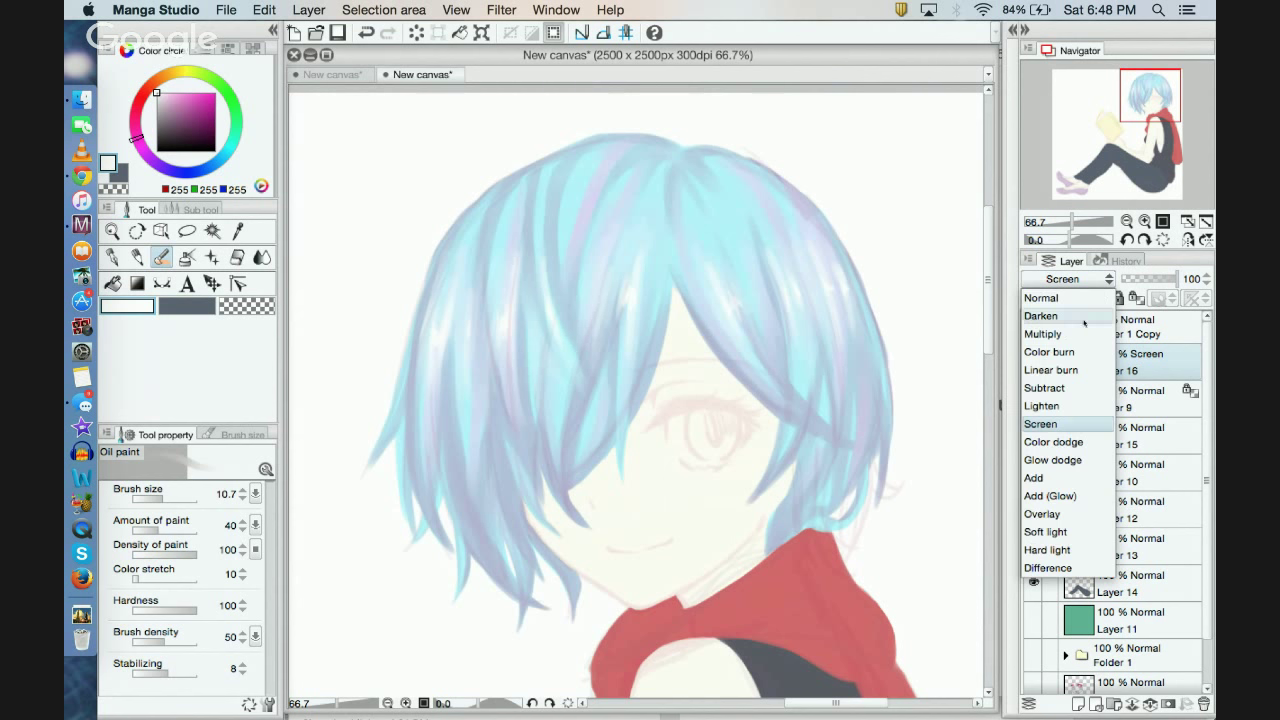
pyautogui.click(1061, 406)
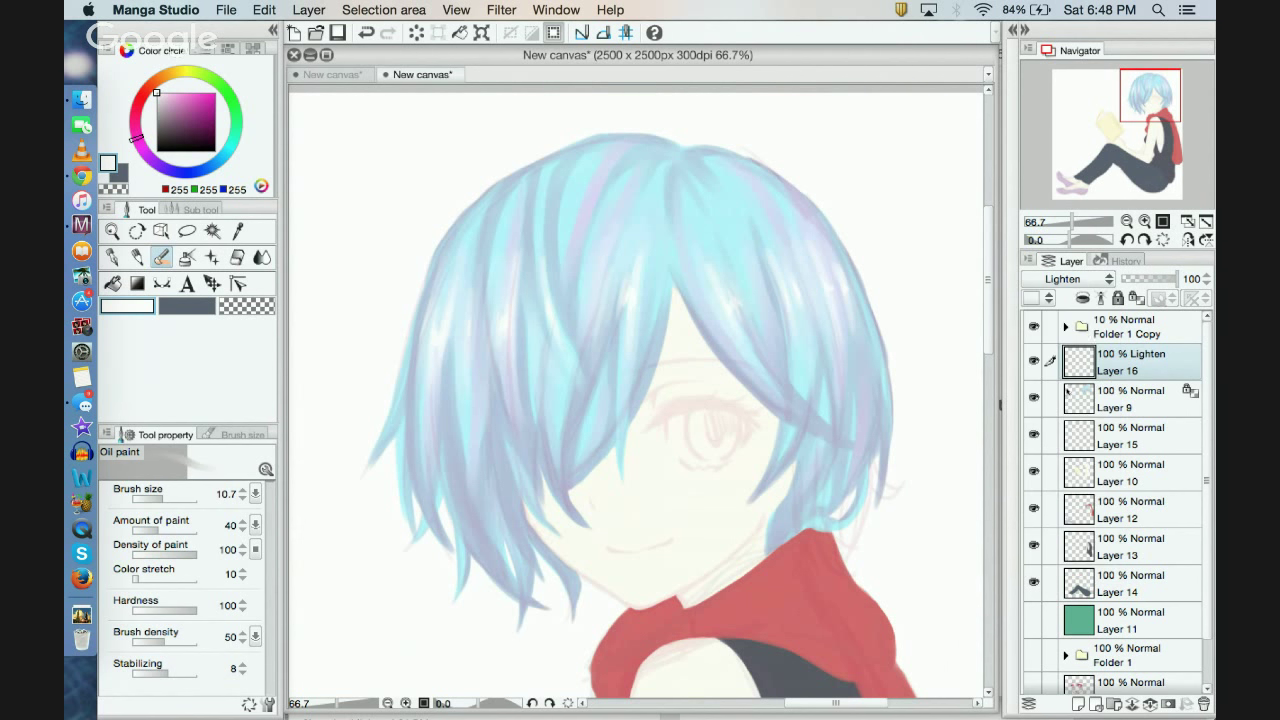
pyautogui.click(1100, 280)
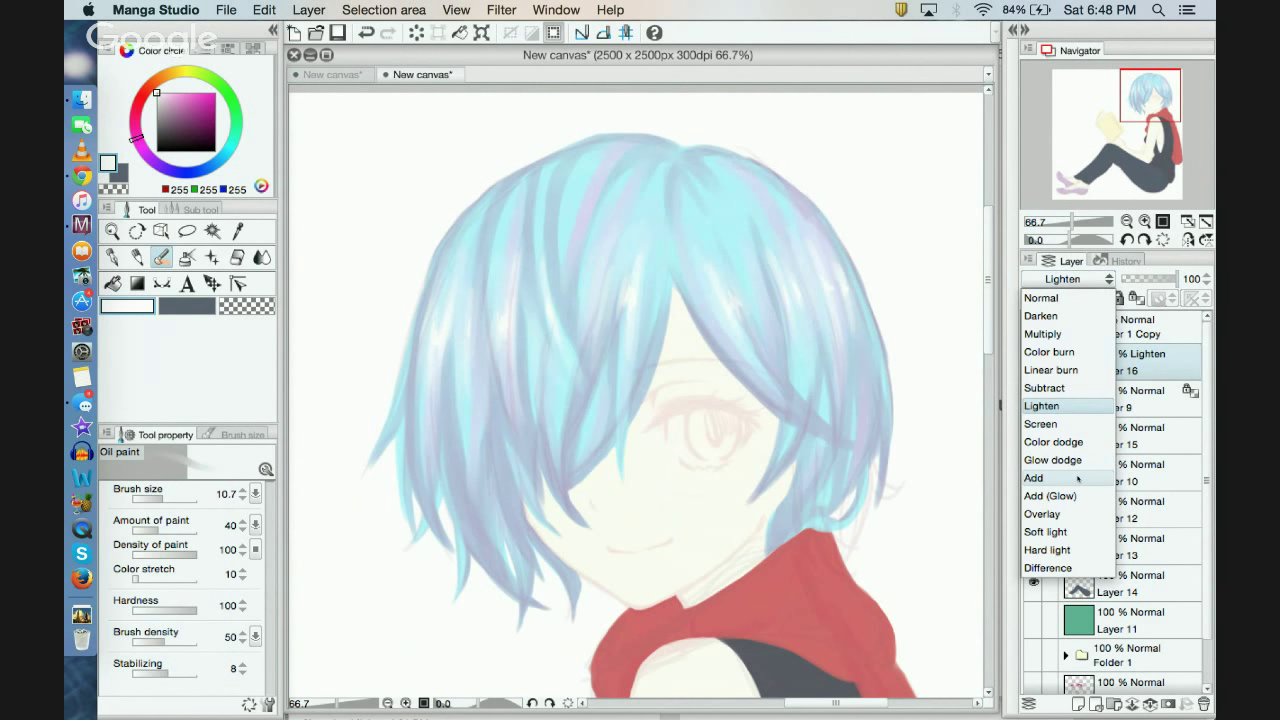
pyautogui.click(1077, 479)
pyautogui.click(1085, 280)
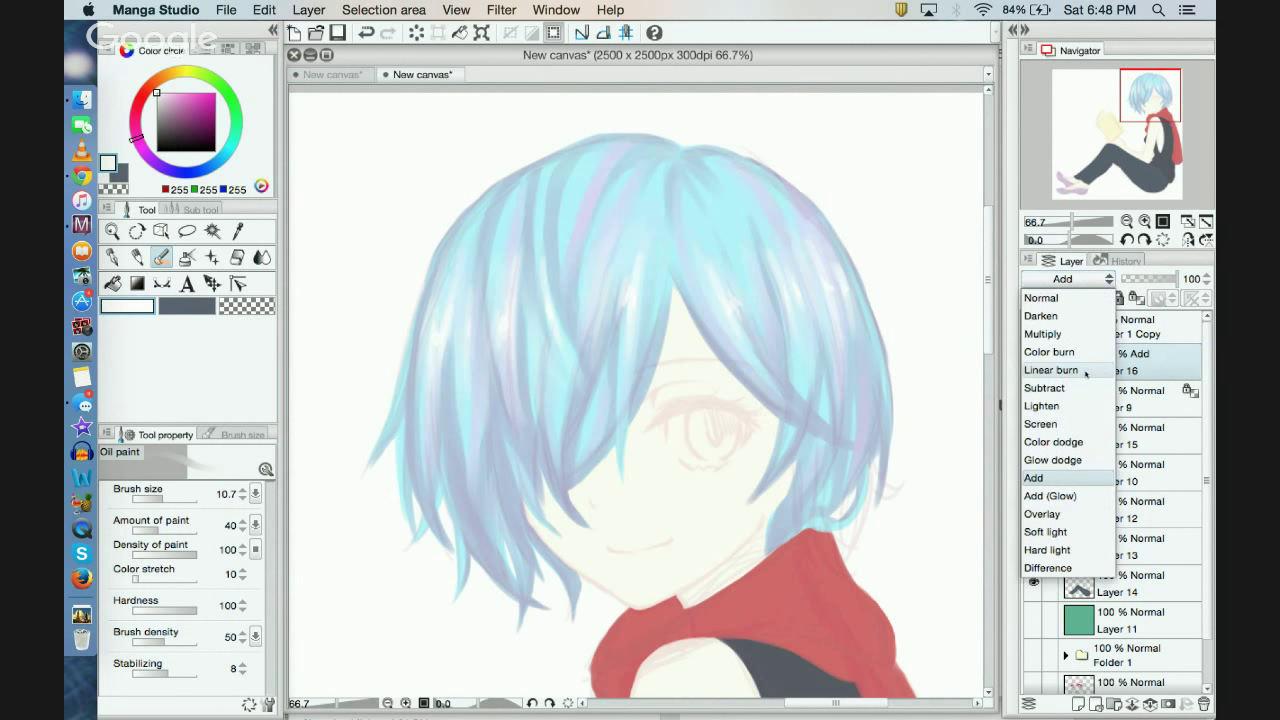
pyautogui.click(1068, 549)
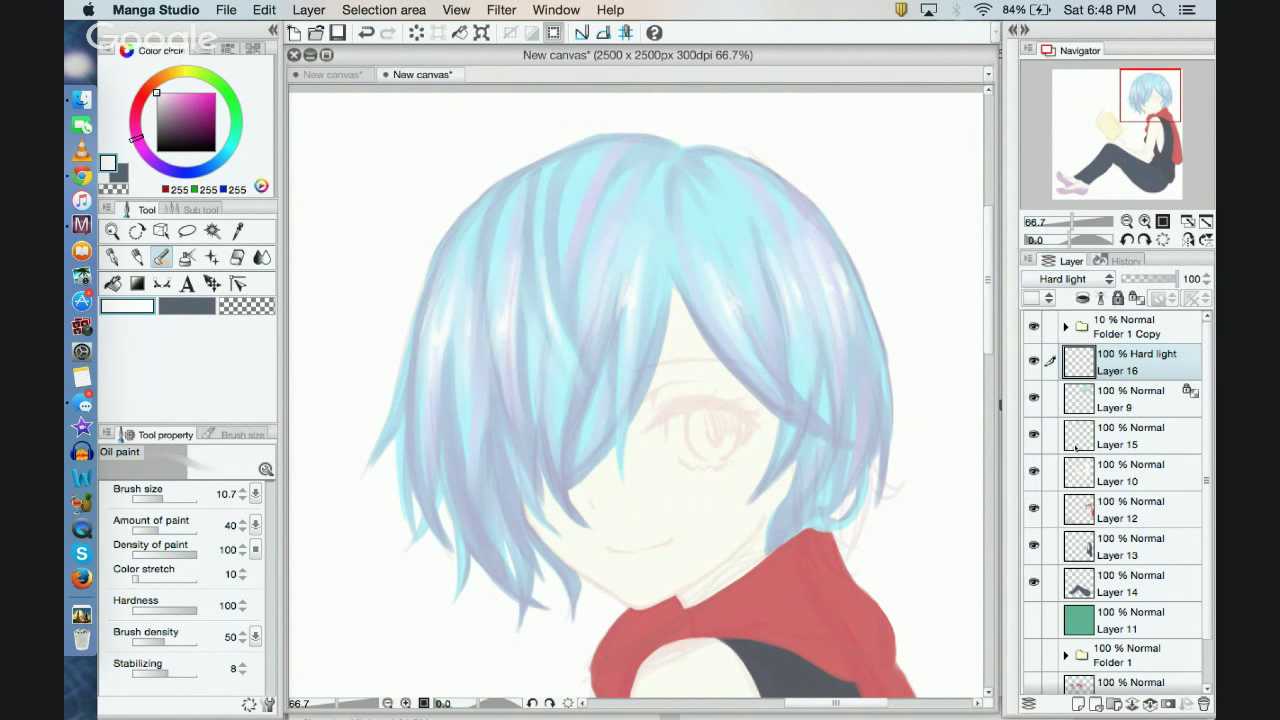
pyautogui.click(1099, 285)
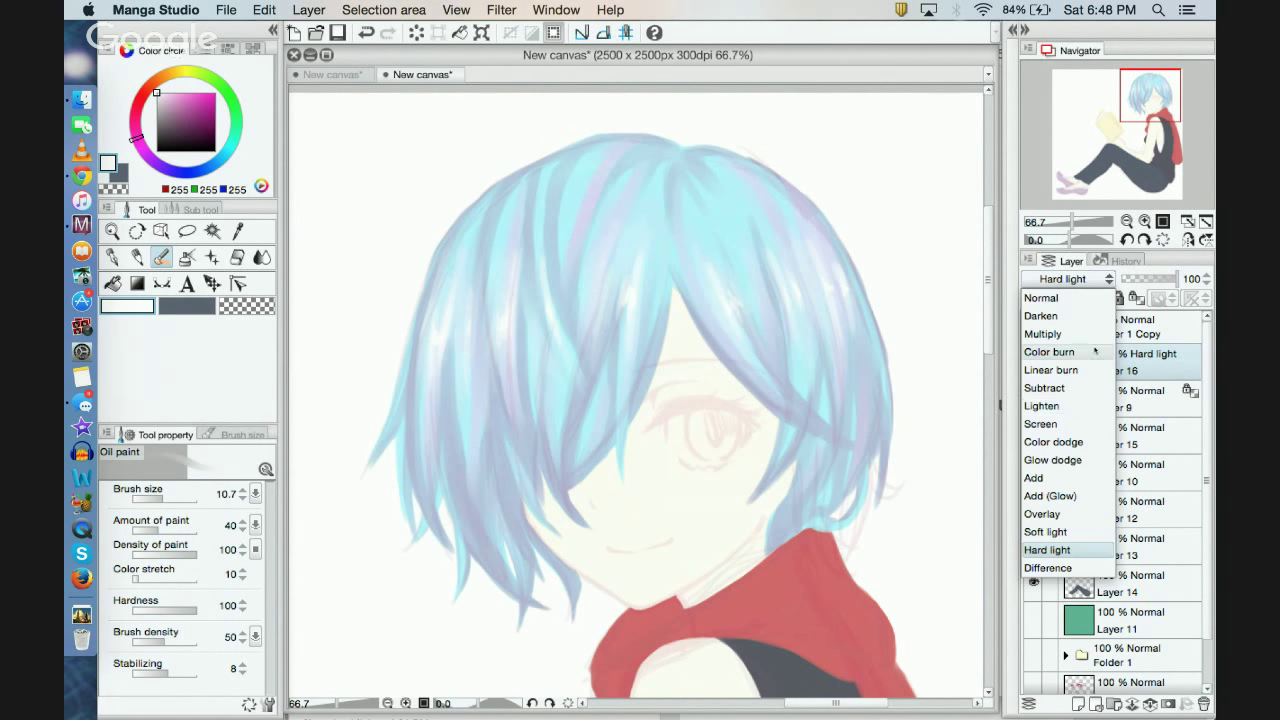
pyautogui.click(1067, 299)
# Step: Shift the color circle's hue to blue-violet
pyautogui.moveTo(1142, 108)
pyautogui.mouseDown()
pyautogui.moveTo(1152, 116)
pyautogui.moveTo(1141, 119)
pyautogui.mouseUp()
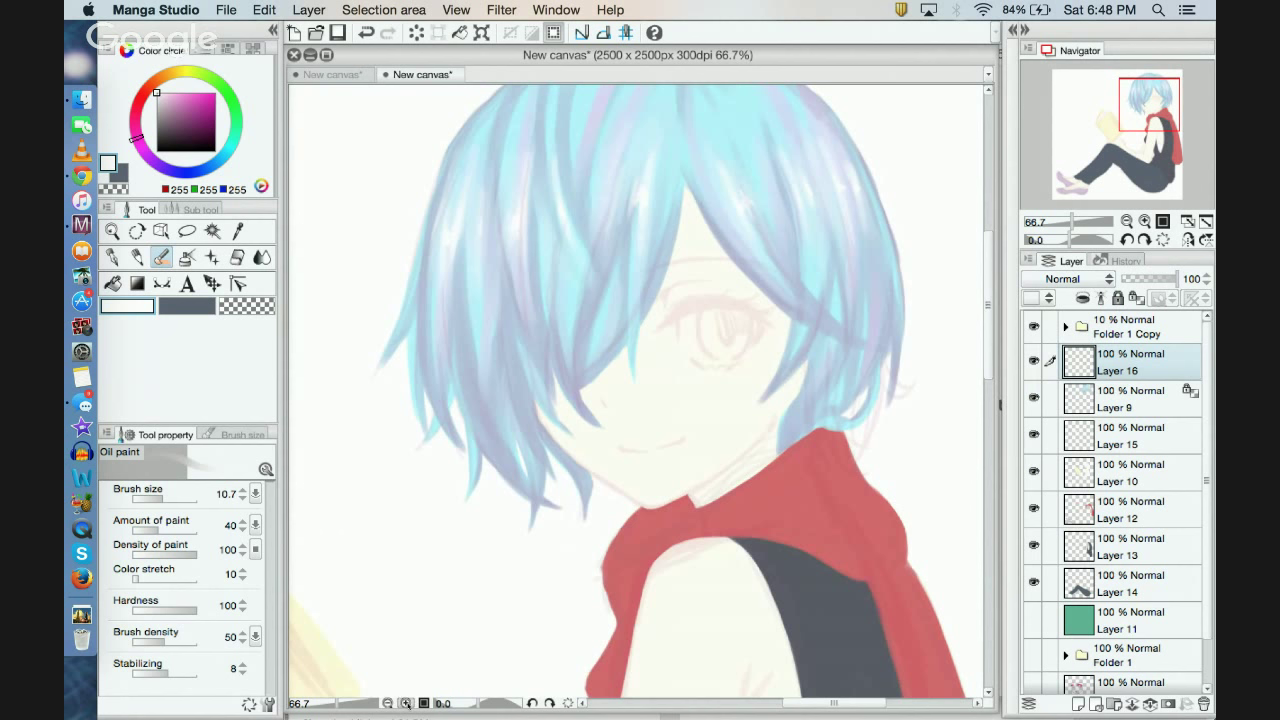
pyautogui.click(406, 703)
pyautogui.click(406, 703)
pyautogui.moveTo(1139, 104); pyautogui.dragTo(1144, 101)
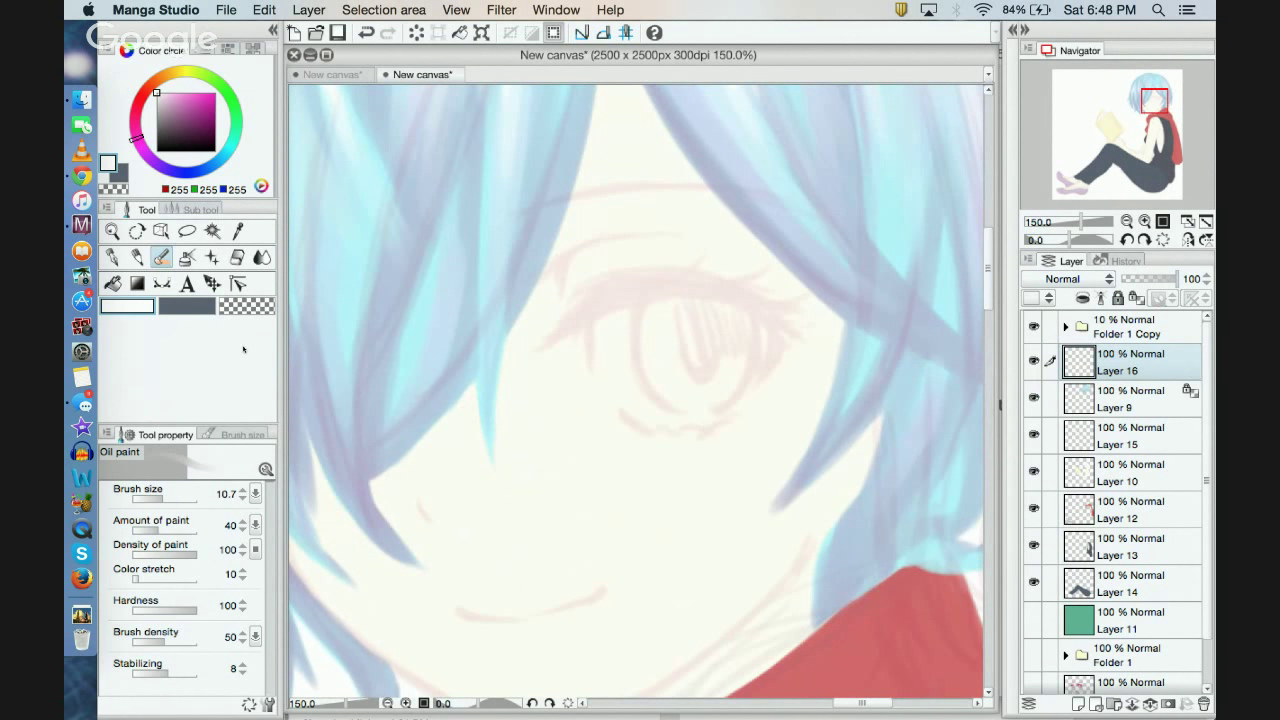
pyautogui.click(166, 168)
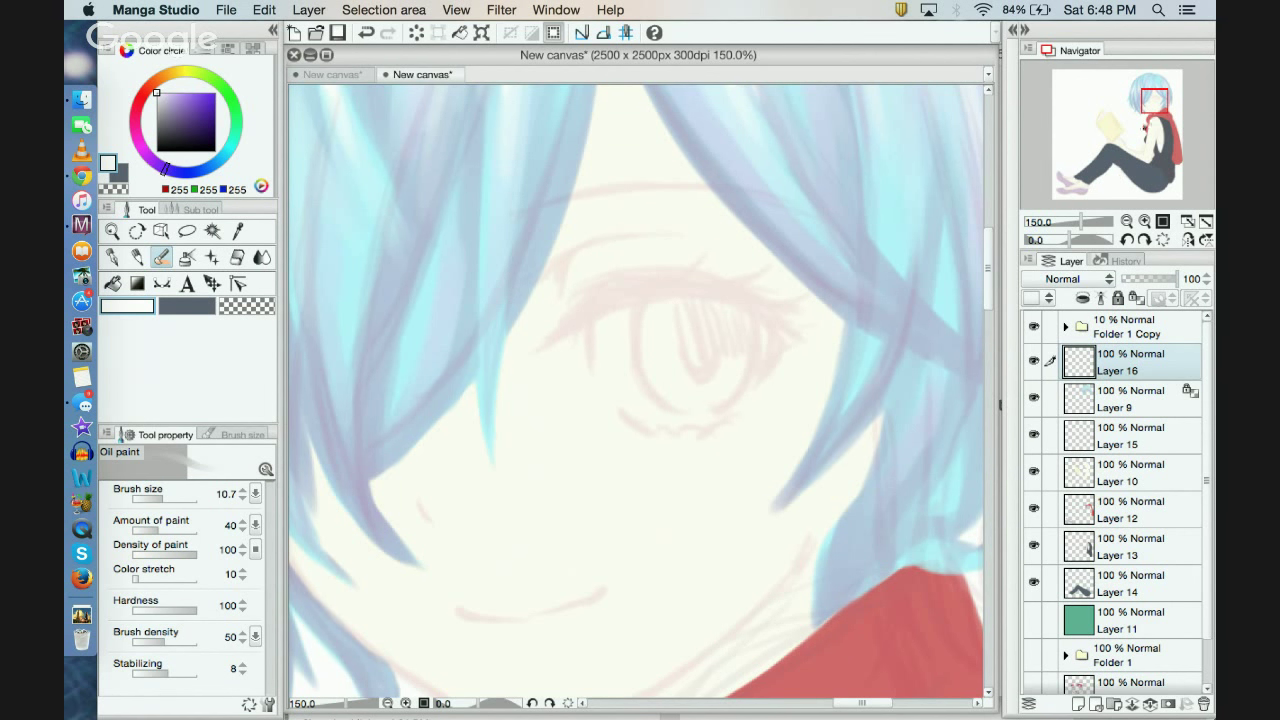
# Step: Select Layer 14, which holds the character's dark trousers
pyautogui.moveTo(1154, 101)
pyautogui.mouseDown()
pyautogui.moveTo(1158, 128)
pyautogui.moveTo(1153, 111)
pyautogui.mouseUp()
pyautogui.click(387, 702)
pyautogui.click(387, 702)
pyautogui.click(387, 702)
pyautogui.click(387, 702)
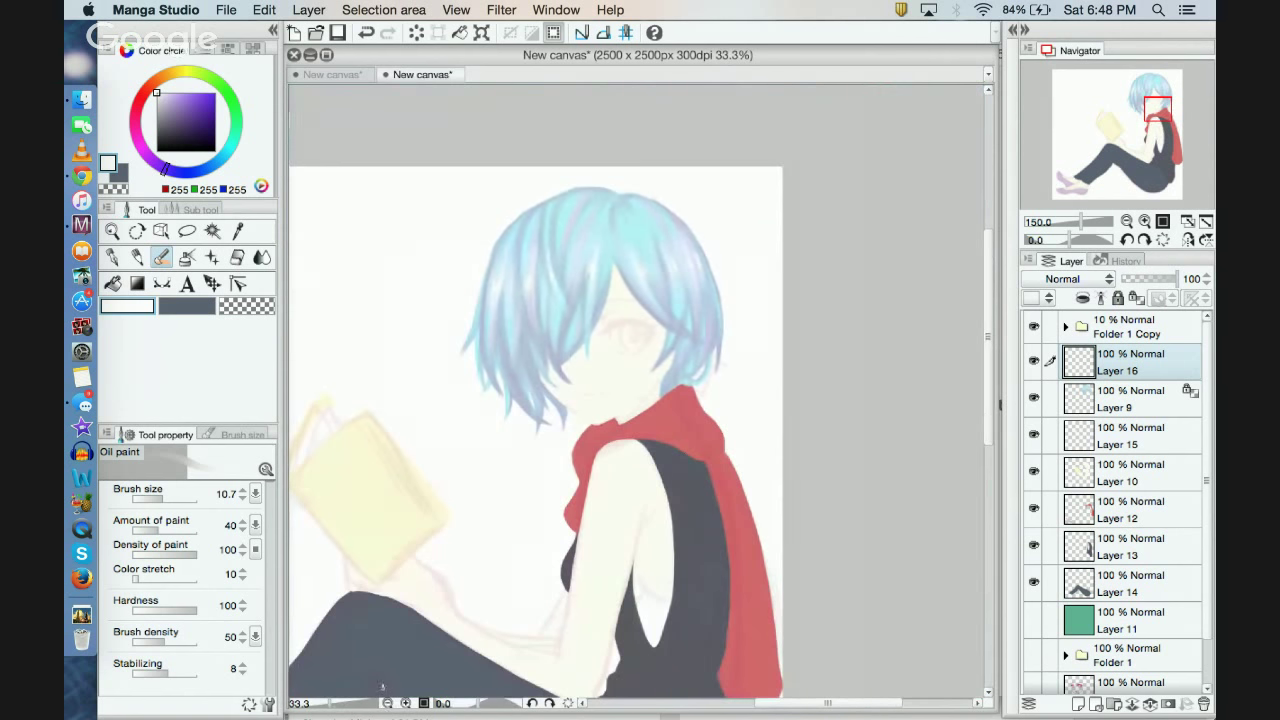
pyautogui.moveTo(1155, 128); pyautogui.dragTo(1130, 166)
pyautogui.click(1116, 578)
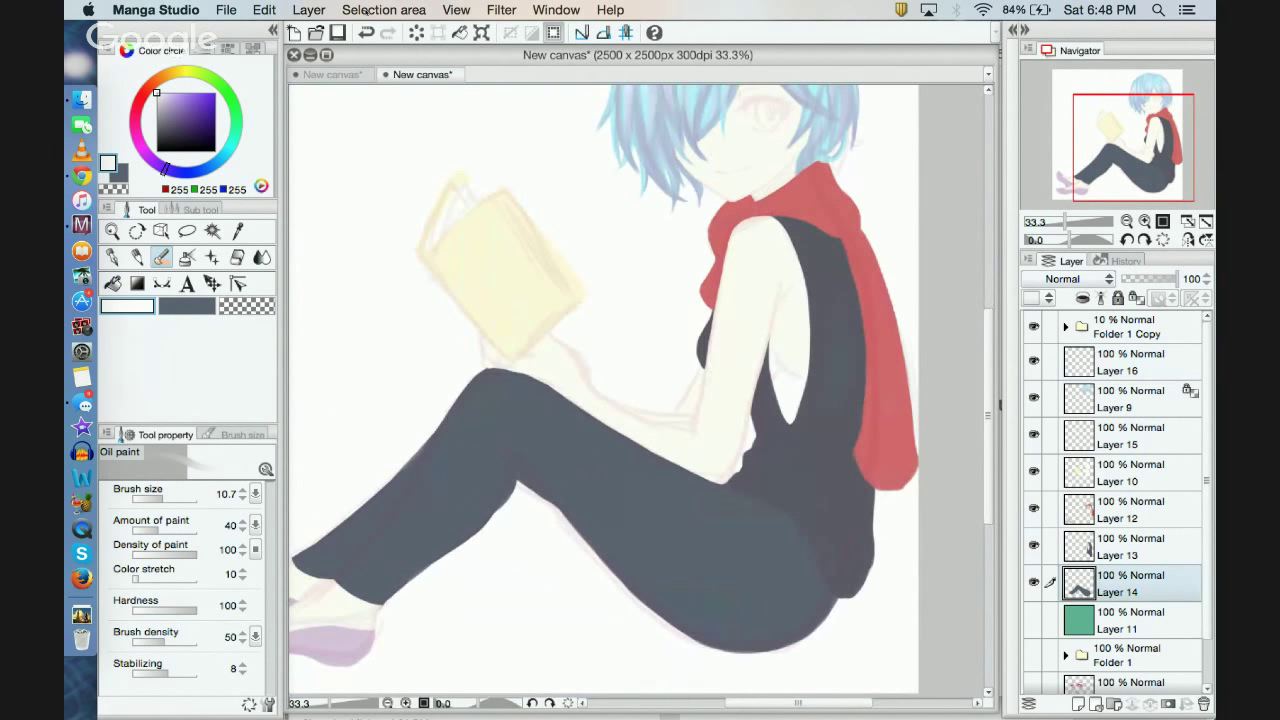
pyautogui.click(264, 9)
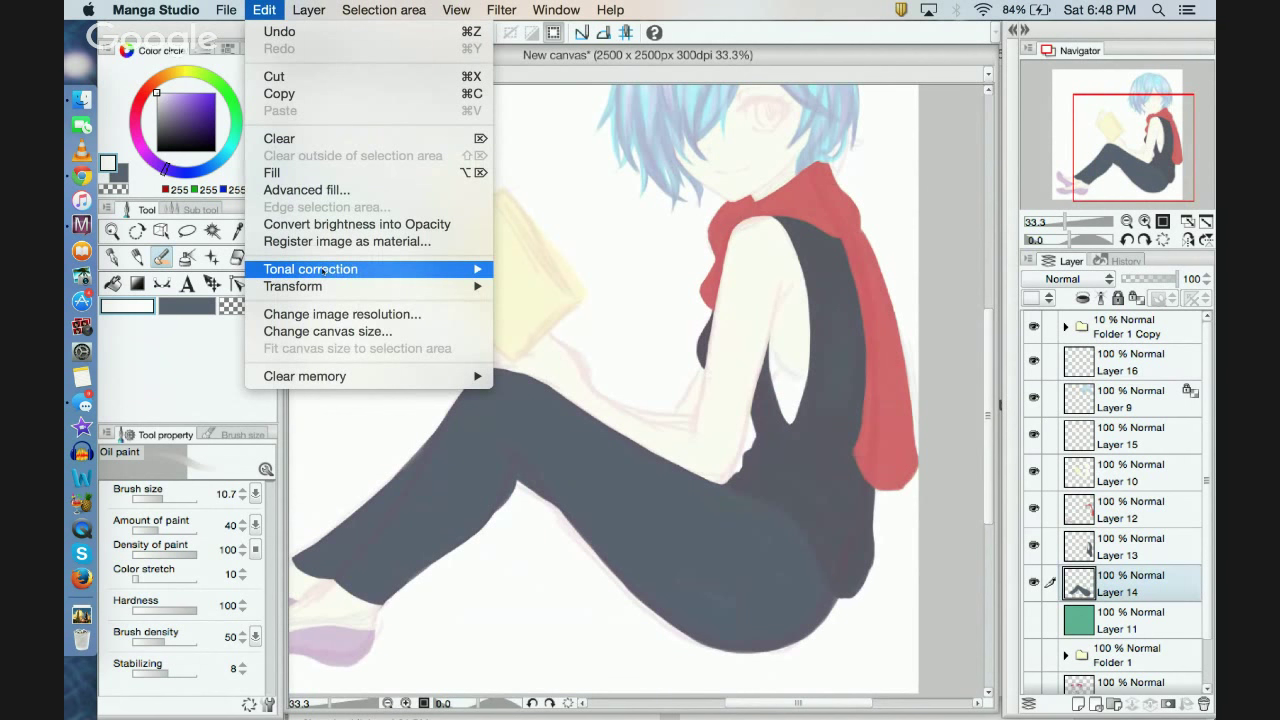
pyautogui.moveTo(323, 271)
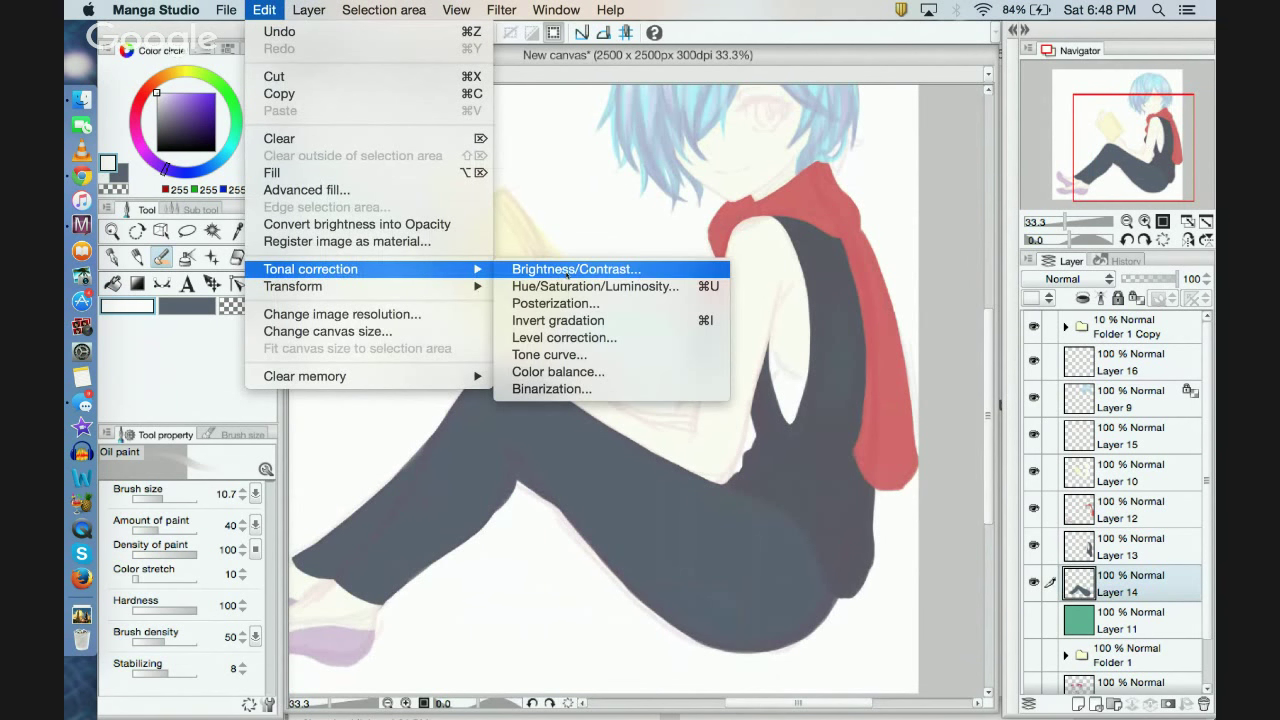
pyautogui.click(590, 286)
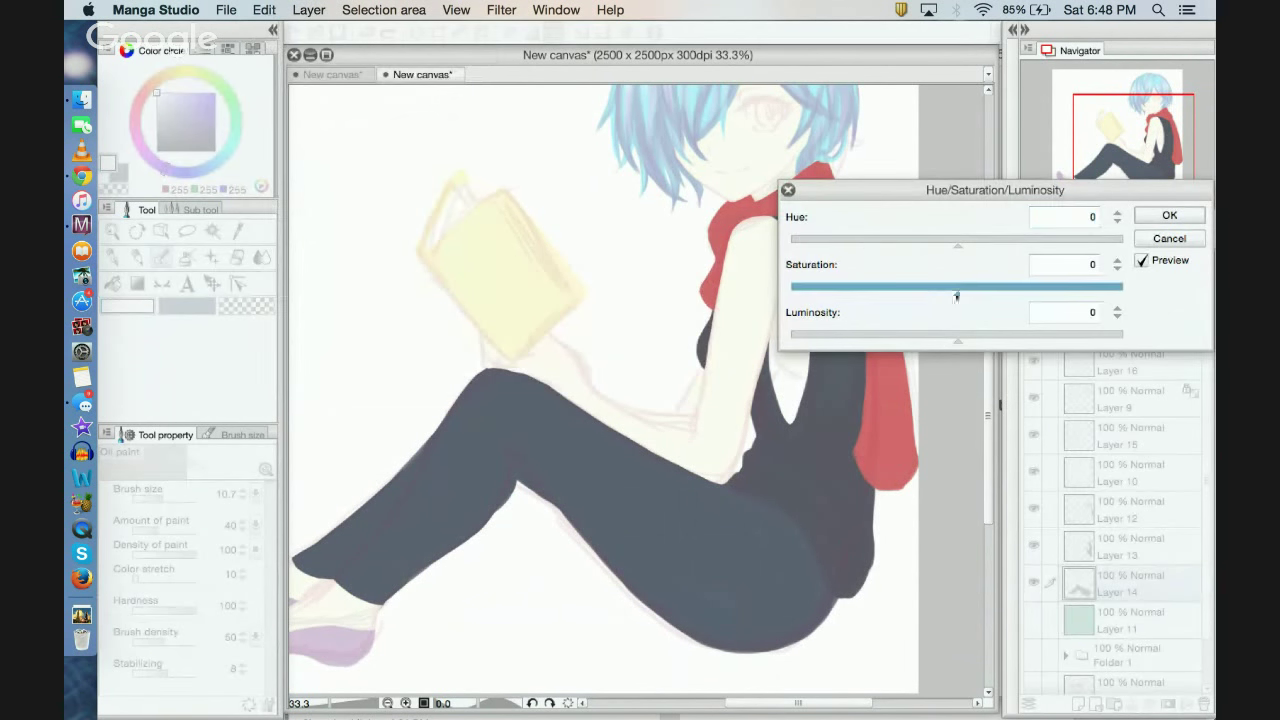
pyautogui.moveTo(956, 296)
pyautogui.mouseDown()
pyautogui.moveTo(857, 292)
pyautogui.moveTo(958, 290)
pyautogui.mouseUp()
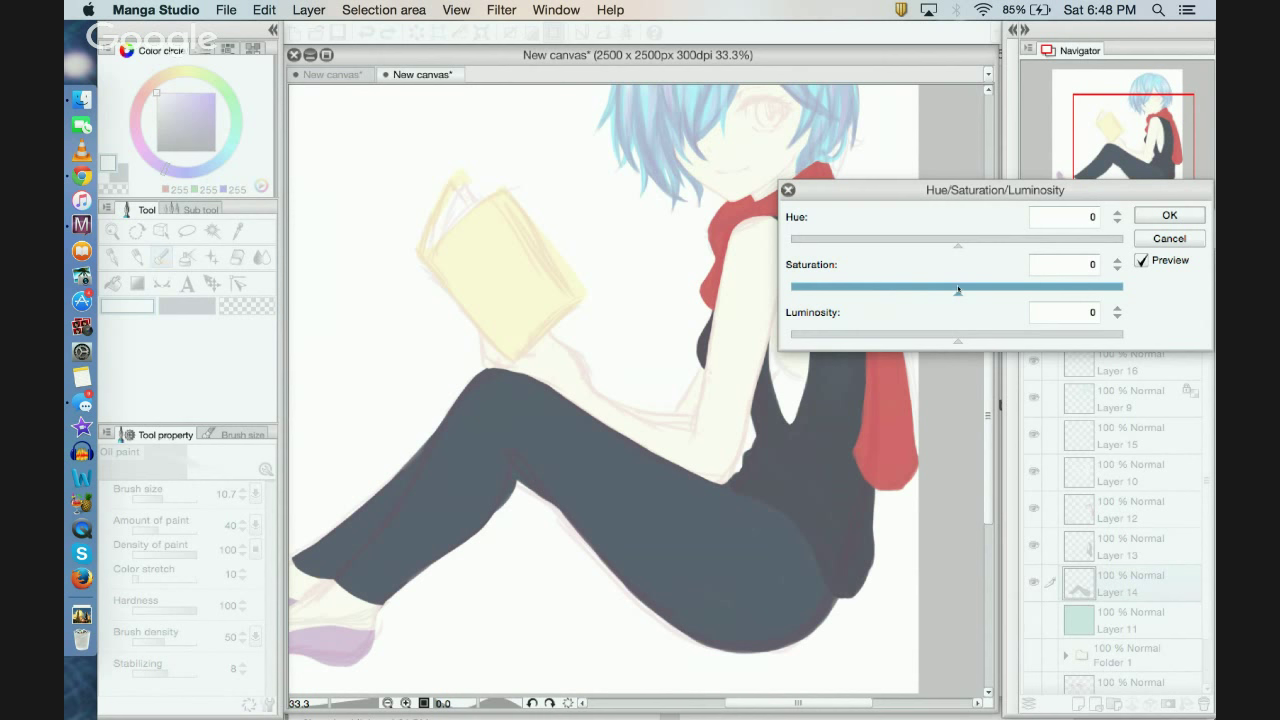
pyautogui.click(1158, 240)
# Step: Brighten the trousers on Layer 14 with a Brightness/Contrast correction, setting brightness to about 33
pyautogui.click(309, 10)
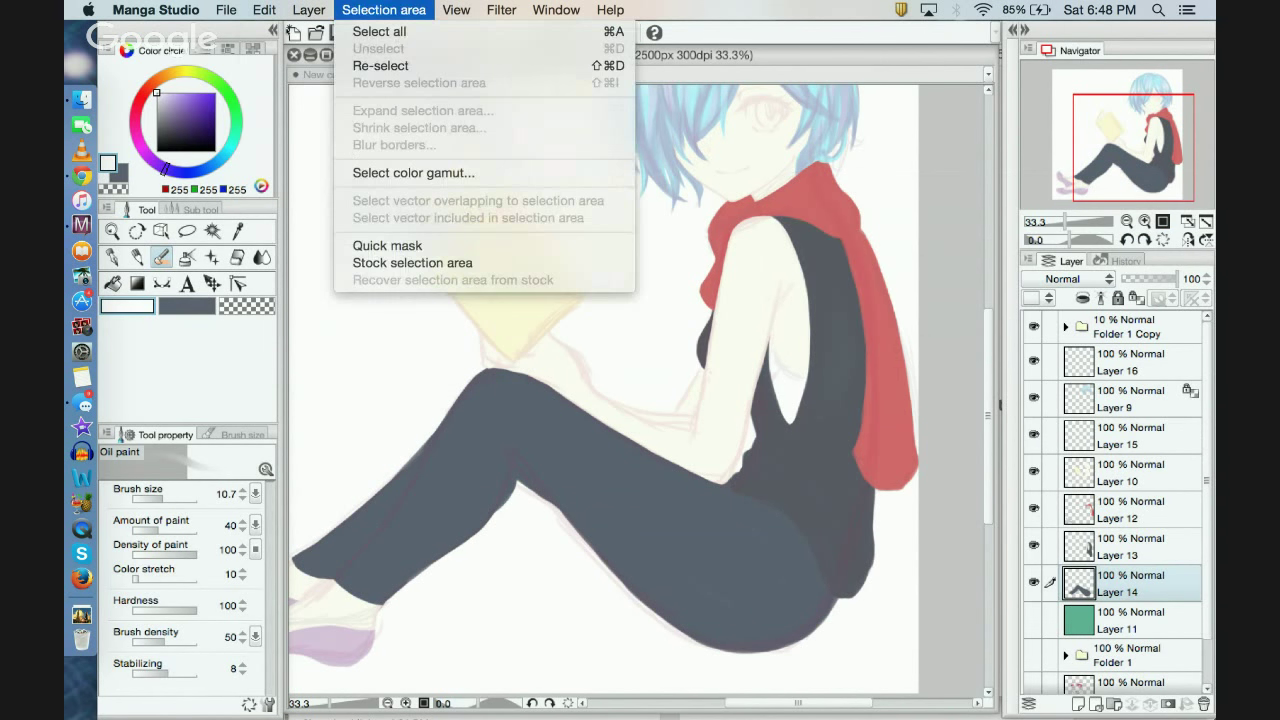
pyautogui.moveTo(264, 10)
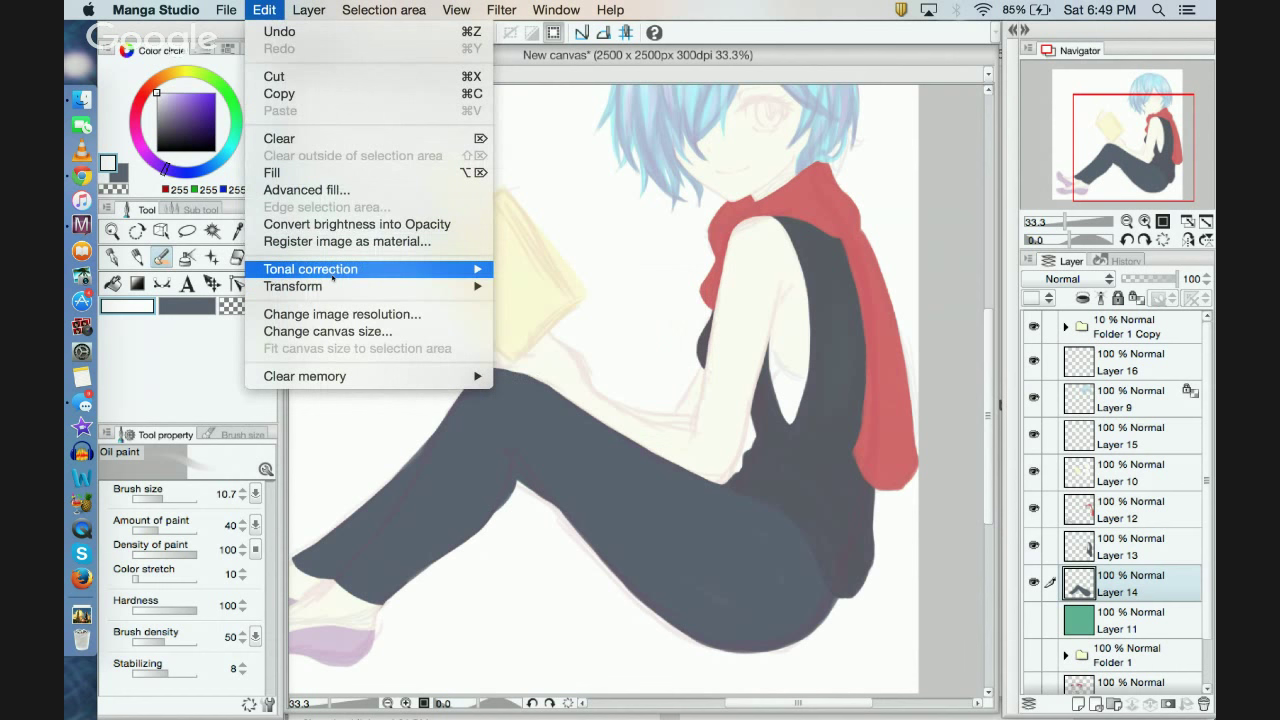
pyautogui.moveTo(337, 271)
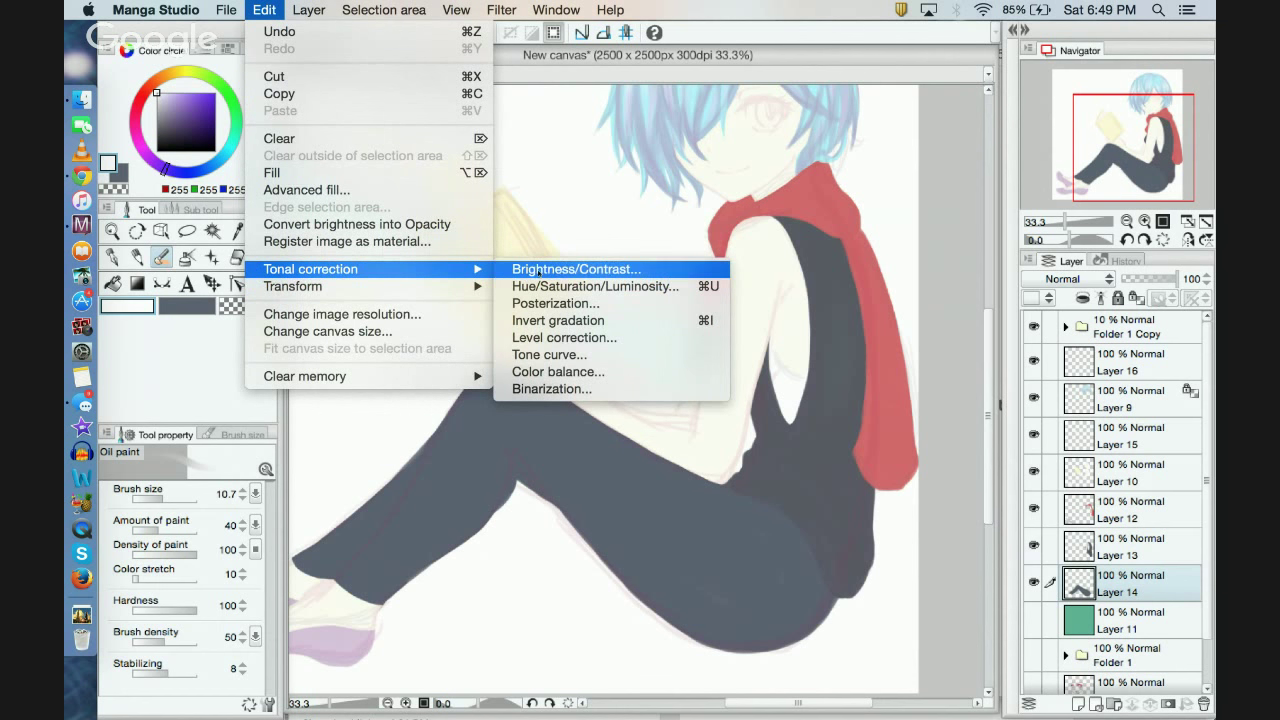
pyautogui.click(576, 269)
pyautogui.moveTo(894, 287); pyautogui.dragTo(932, 280)
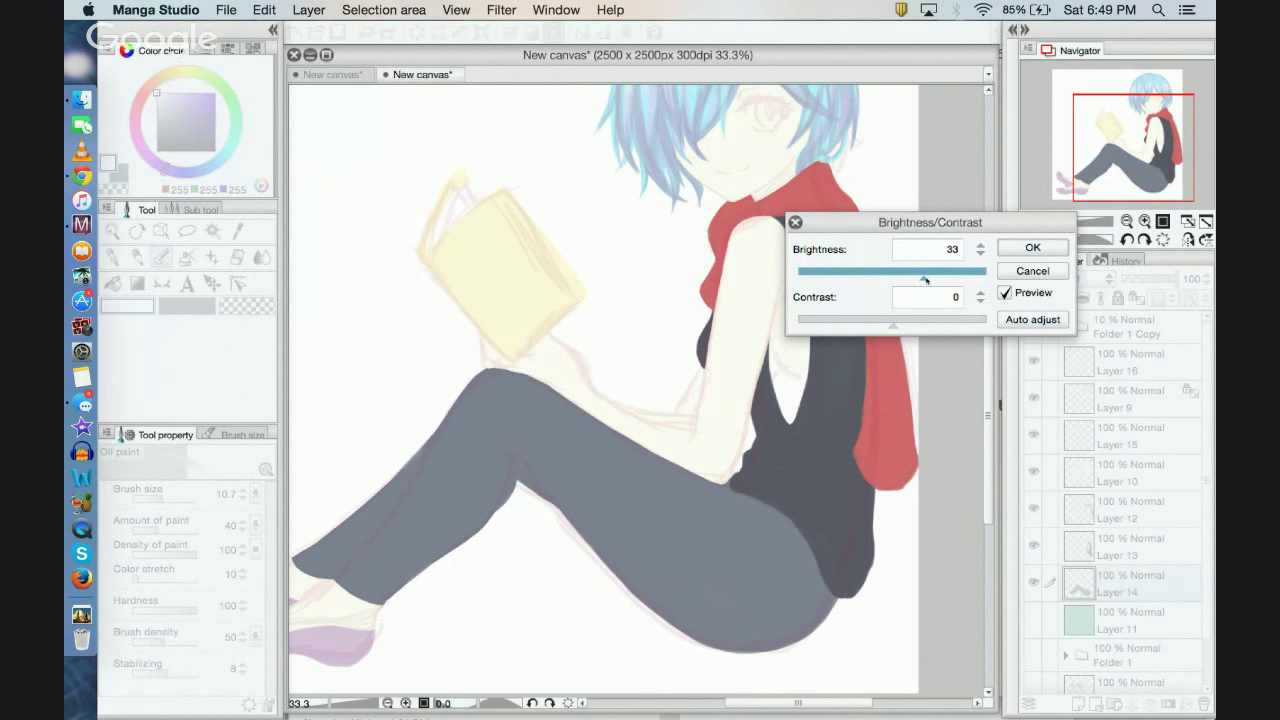
pyautogui.press('Return')
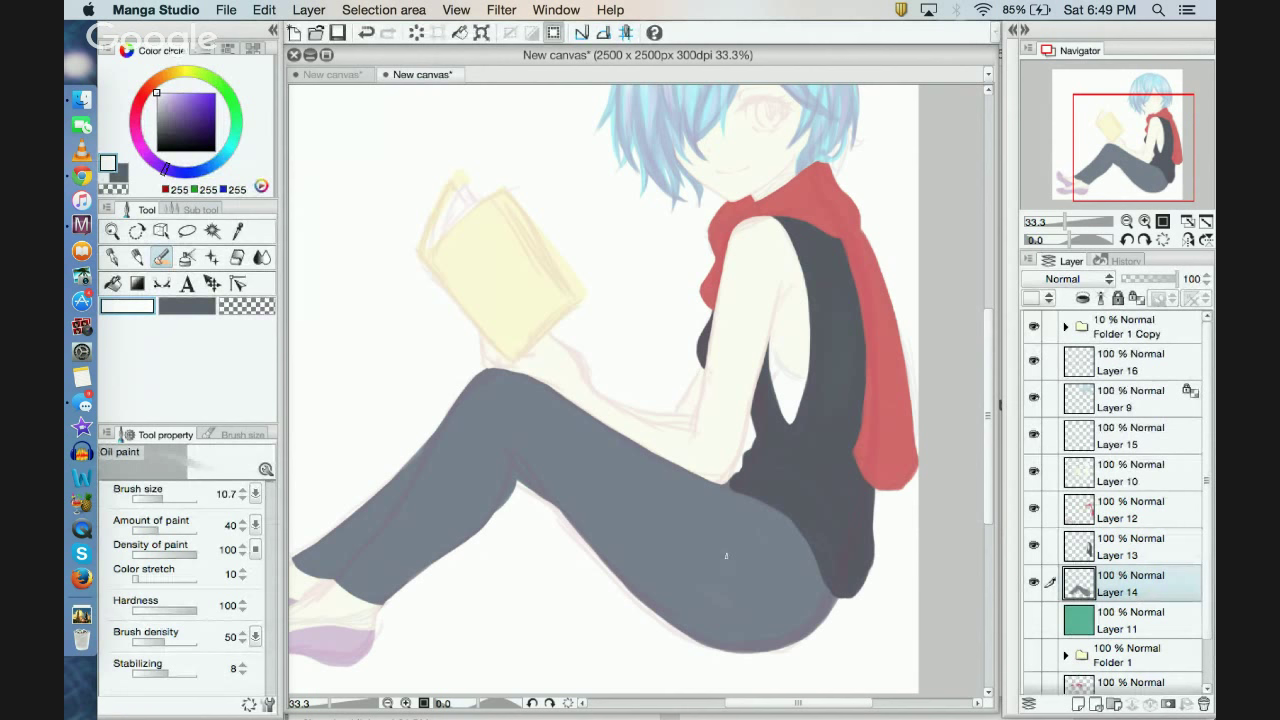
# Step: Brighten the dark sleeveless top on Layer 13 with a Brightness/Contrast correction, setting brightness to 25
pyautogui.click(1110, 553)
pyautogui.click(309, 10)
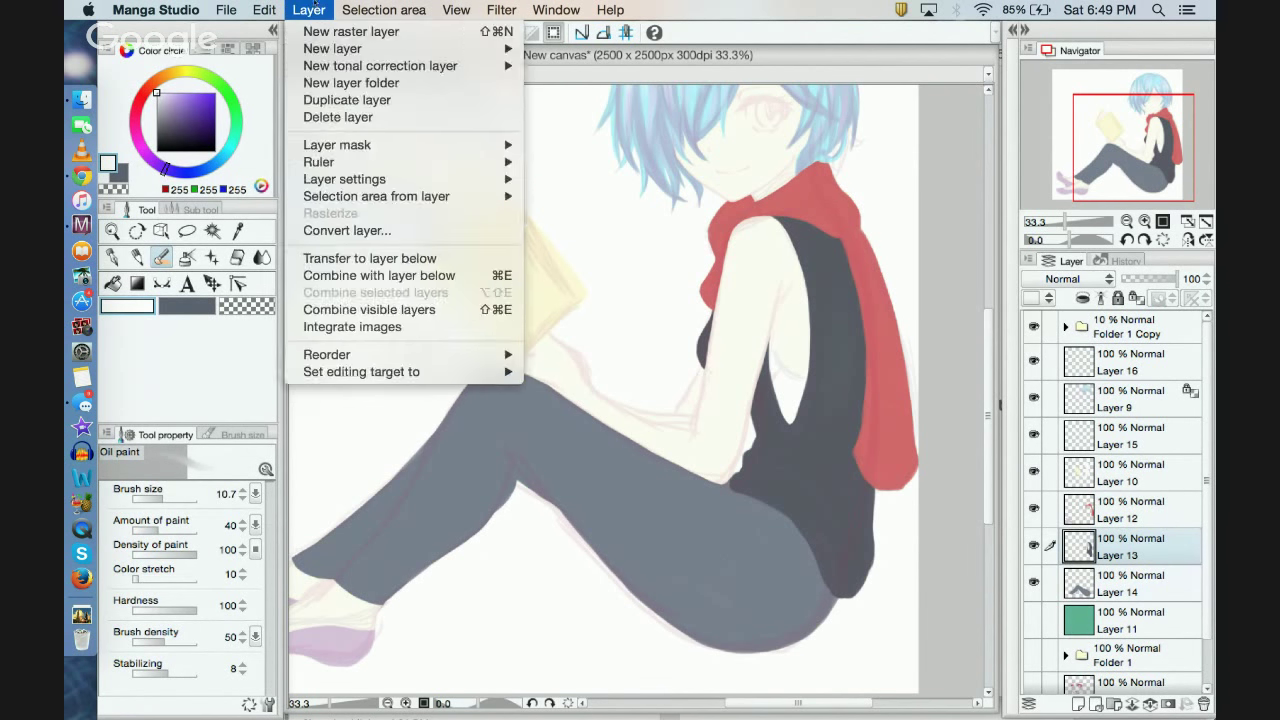
pyautogui.moveTo(272, 19)
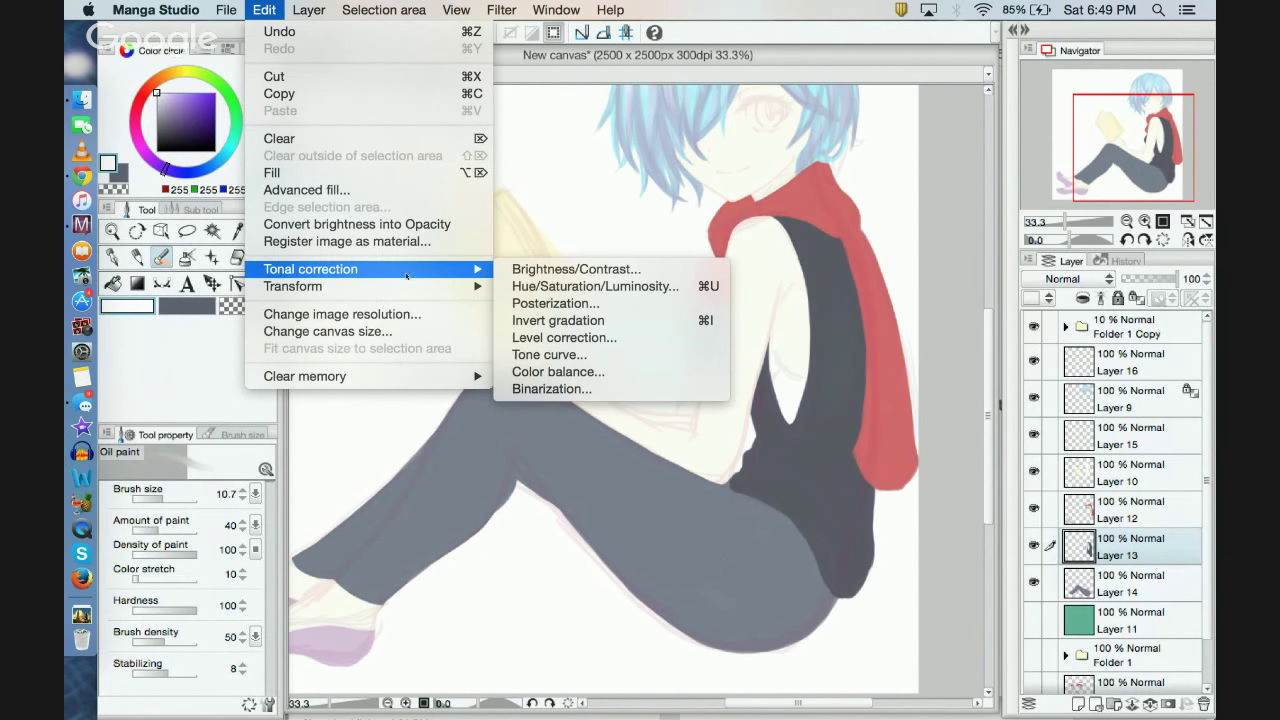
pyautogui.moveTo(460, 269)
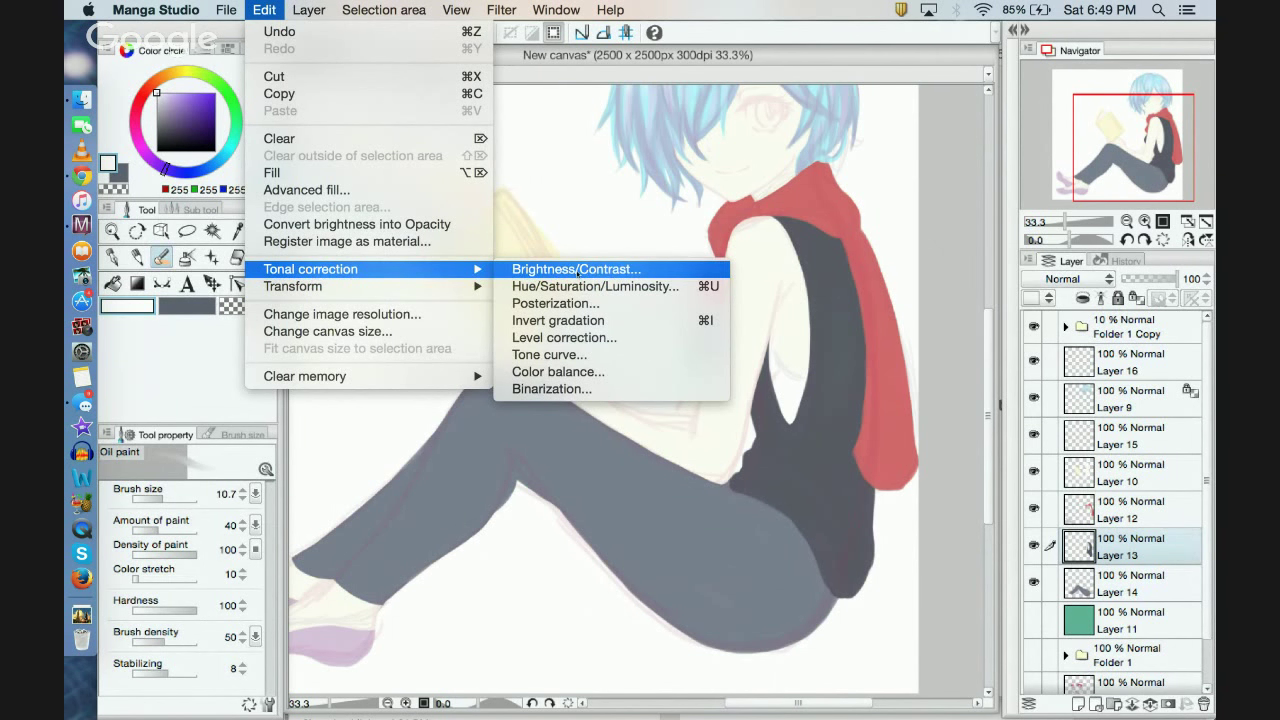
pyautogui.click(578, 270)
pyautogui.moveTo(893, 279); pyautogui.dragTo(916, 277)
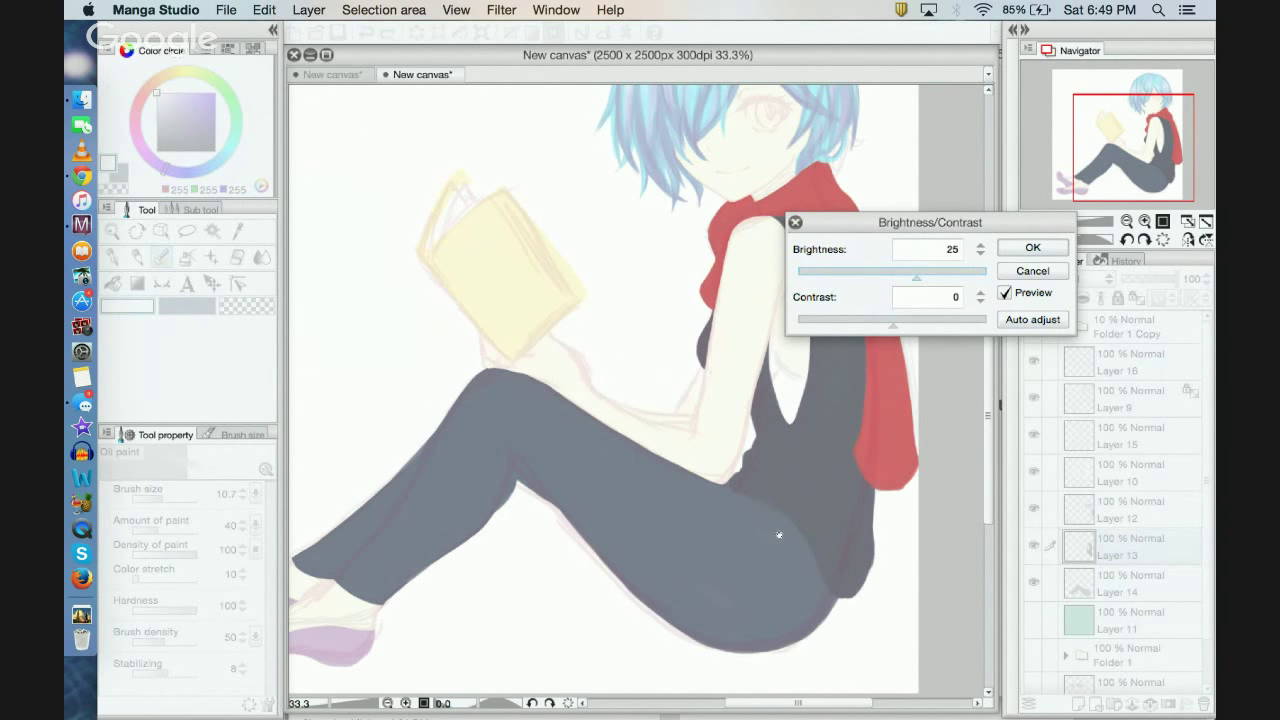
pyautogui.click(1033, 247)
# Step: Mute the red scarf on Layer 12 with a Hue/Saturation/Luminosity correction, setting saturation to -22 and luminosity to 5
pyautogui.click(1130, 510)
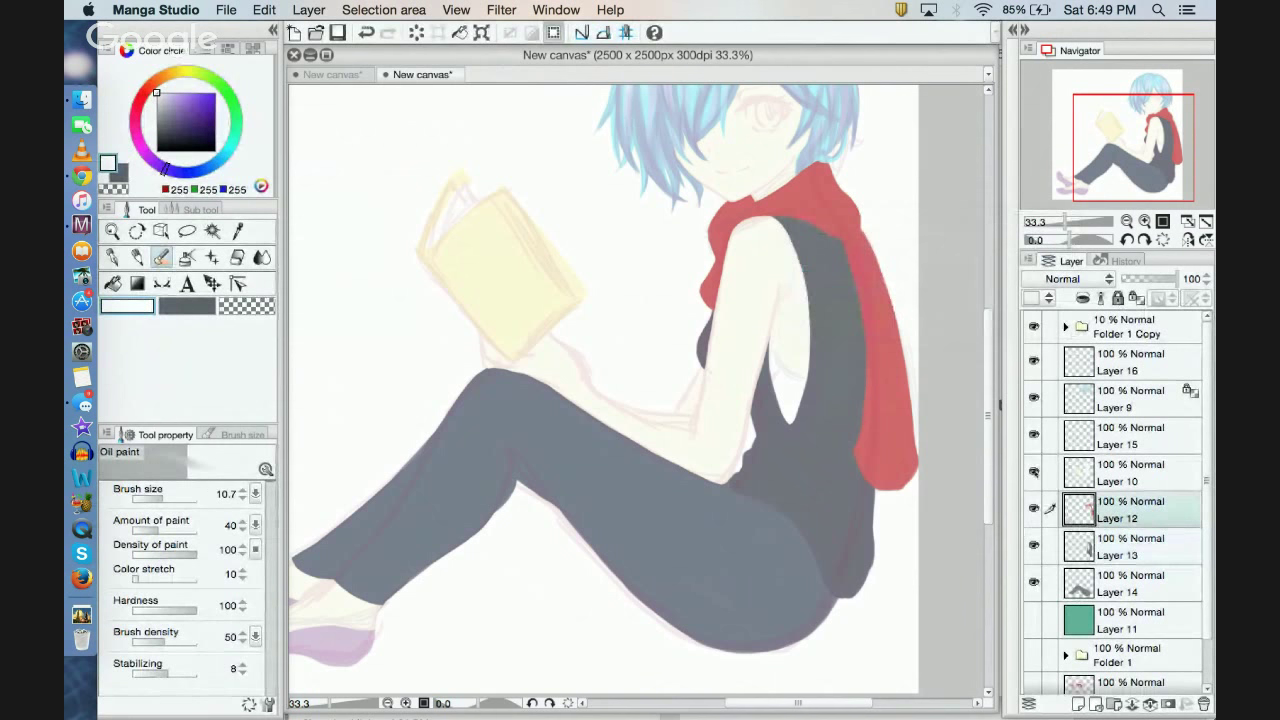
pyautogui.click(264, 9)
pyautogui.moveTo(339, 268)
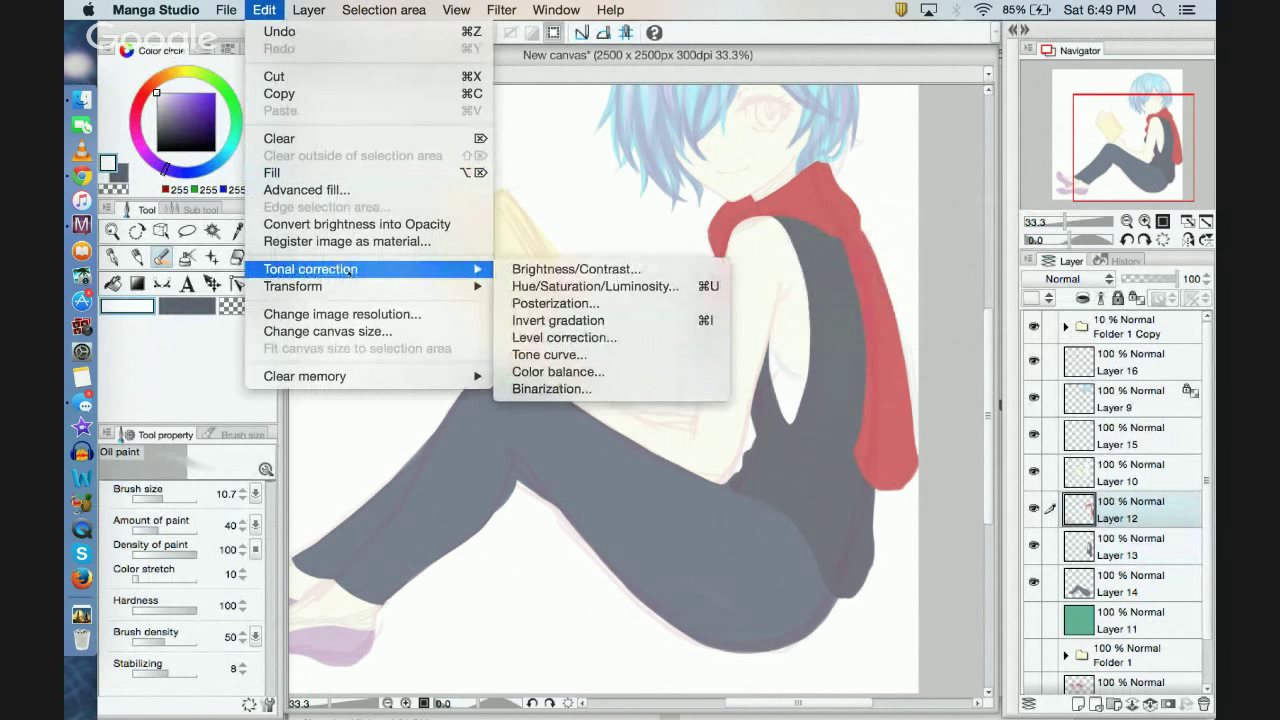
pyautogui.click(570, 286)
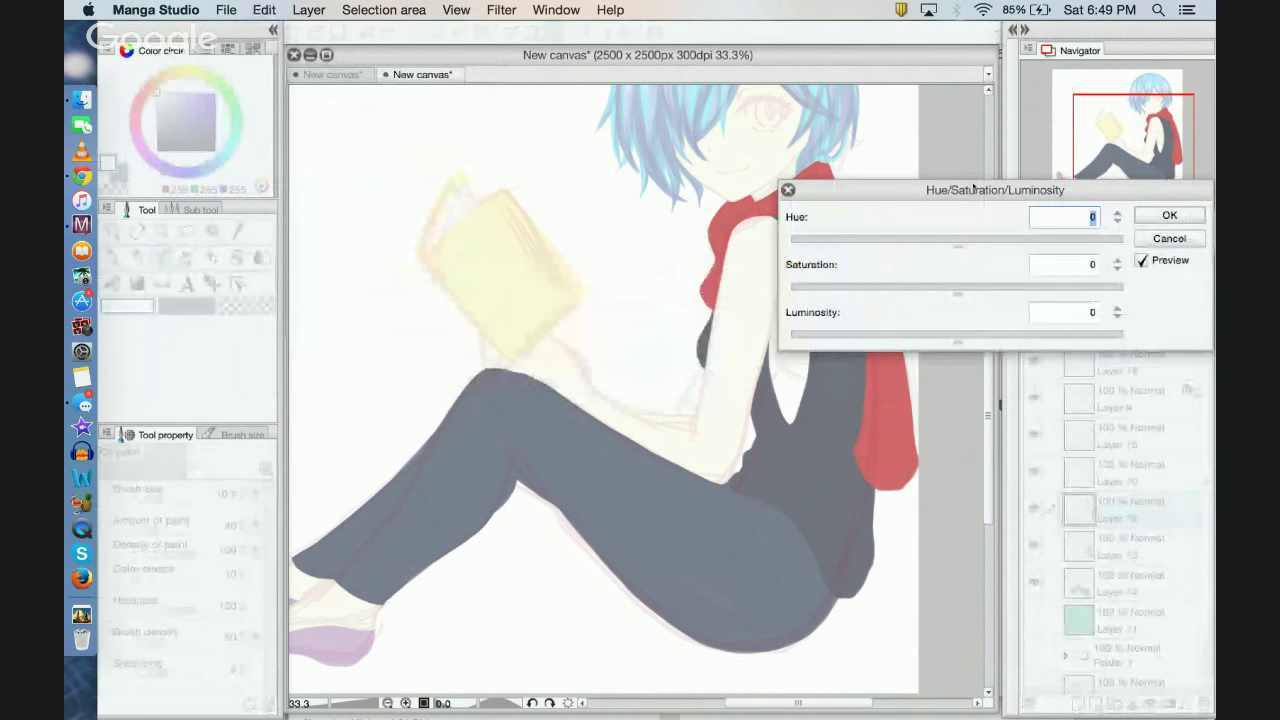
pyautogui.moveTo(978, 228); pyautogui.dragTo(1025, 113)
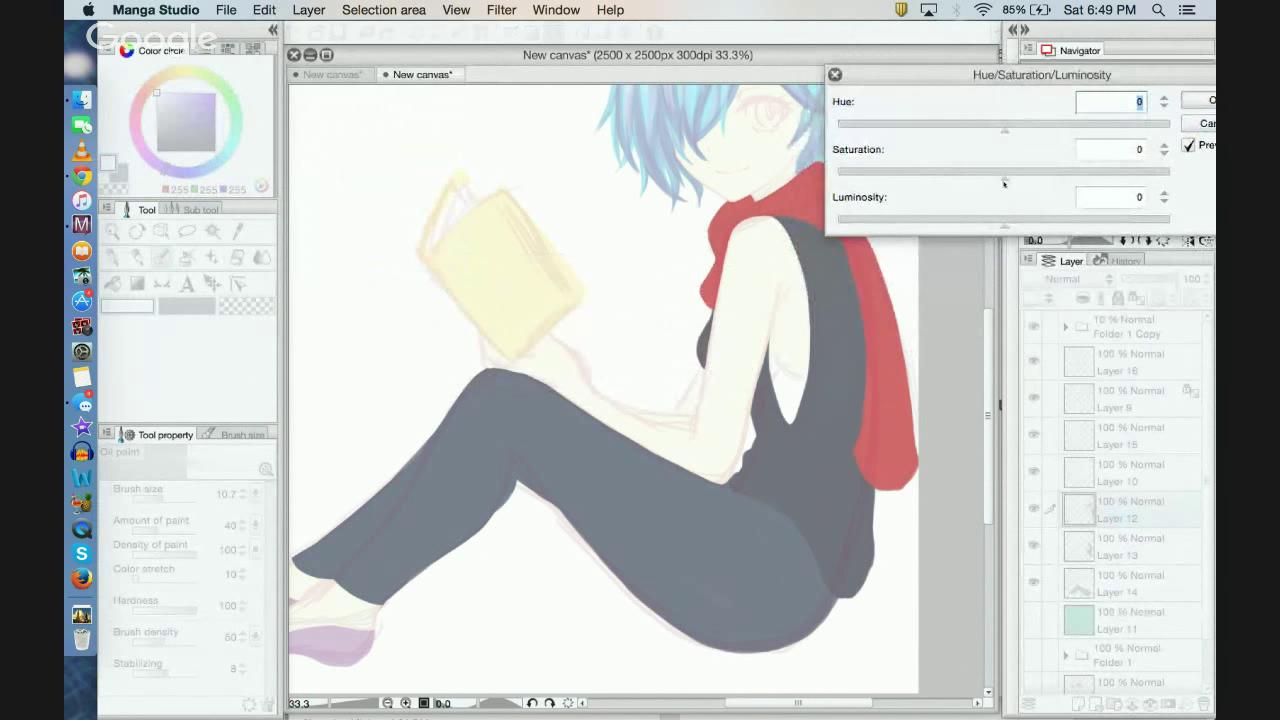
pyautogui.moveTo(1004, 179); pyautogui.dragTo(967, 178)
pyautogui.click(1005, 129)
pyautogui.click(972, 177)
pyautogui.click(1005, 129)
pyautogui.click(972, 177)
pyautogui.click(1008, 222)
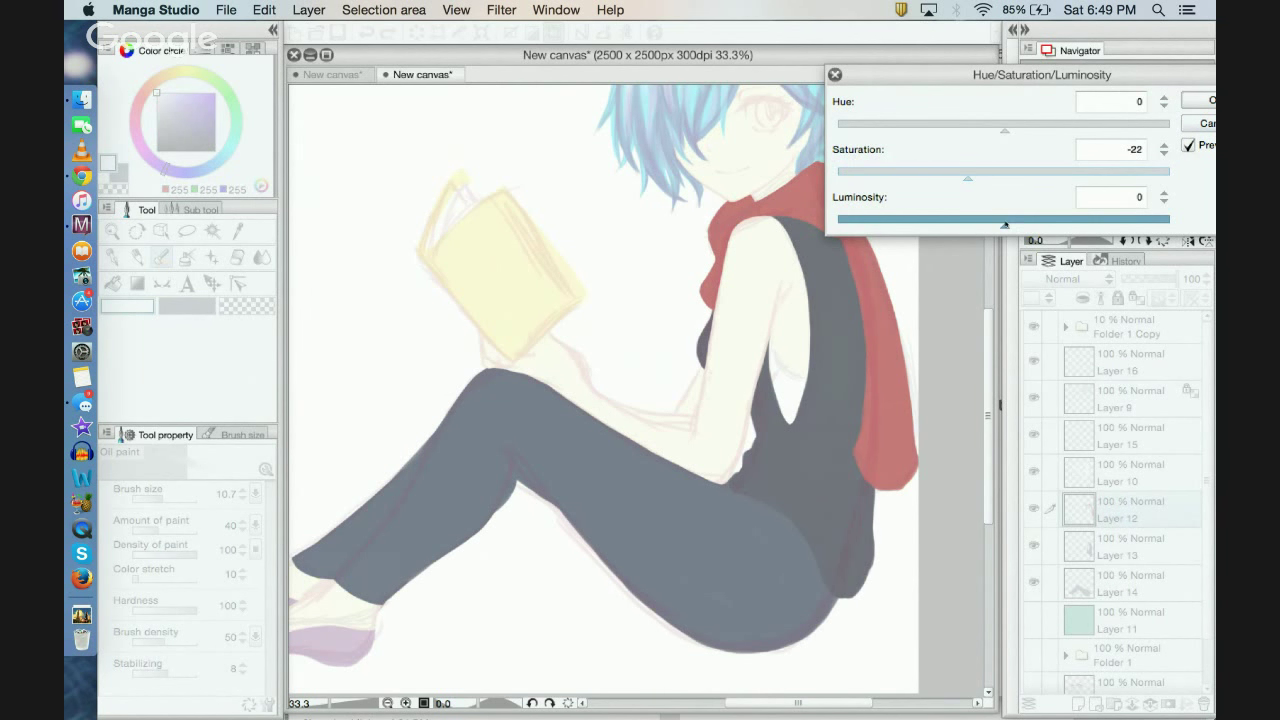
pyautogui.moveTo(1005, 225)
pyautogui.mouseDown()
pyautogui.moveTo(1027, 224)
pyautogui.moveTo(1013, 224)
pyautogui.mouseUp()
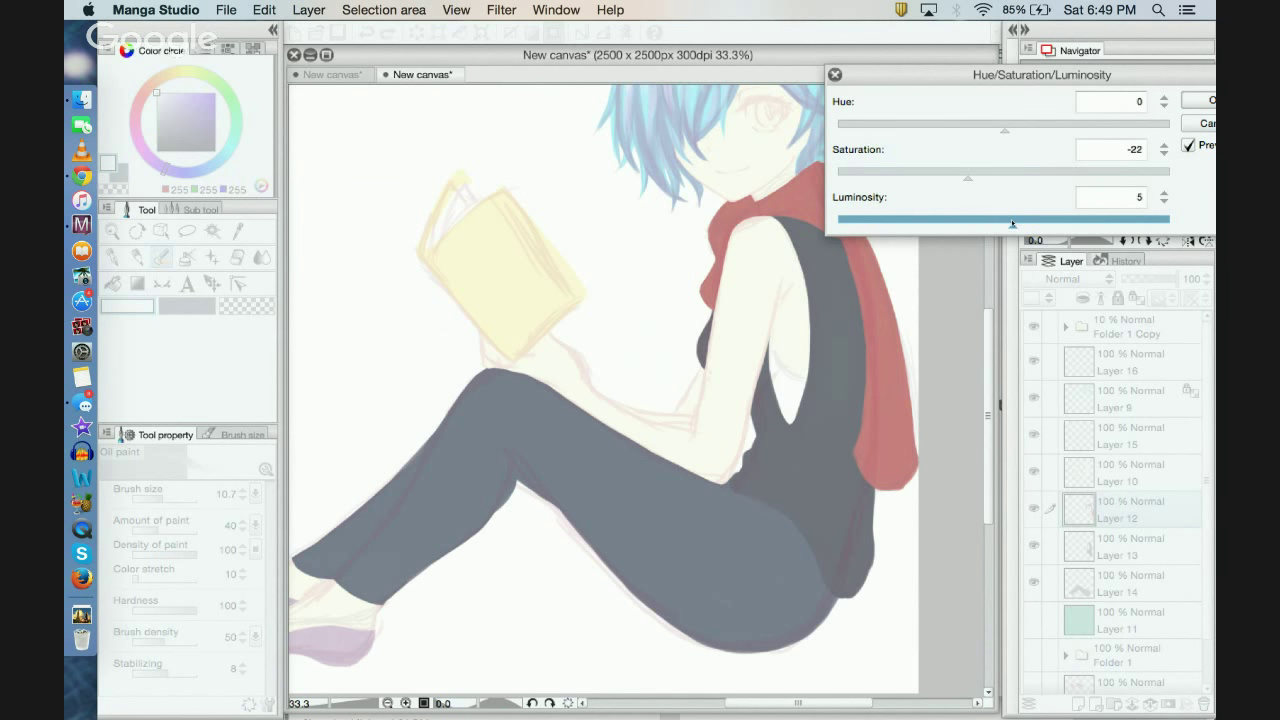
pyautogui.click(1187, 102)
# Step: Set the paint color to a pale violet, RGB 194, 175, 224, for work on the visible eye
pyautogui.moveTo(1096, 162)
pyautogui.mouseDown()
pyautogui.moveTo(1097, 147)
pyautogui.moveTo(1090, 173)
pyautogui.moveTo(1110, 147)
pyautogui.mouseUp()
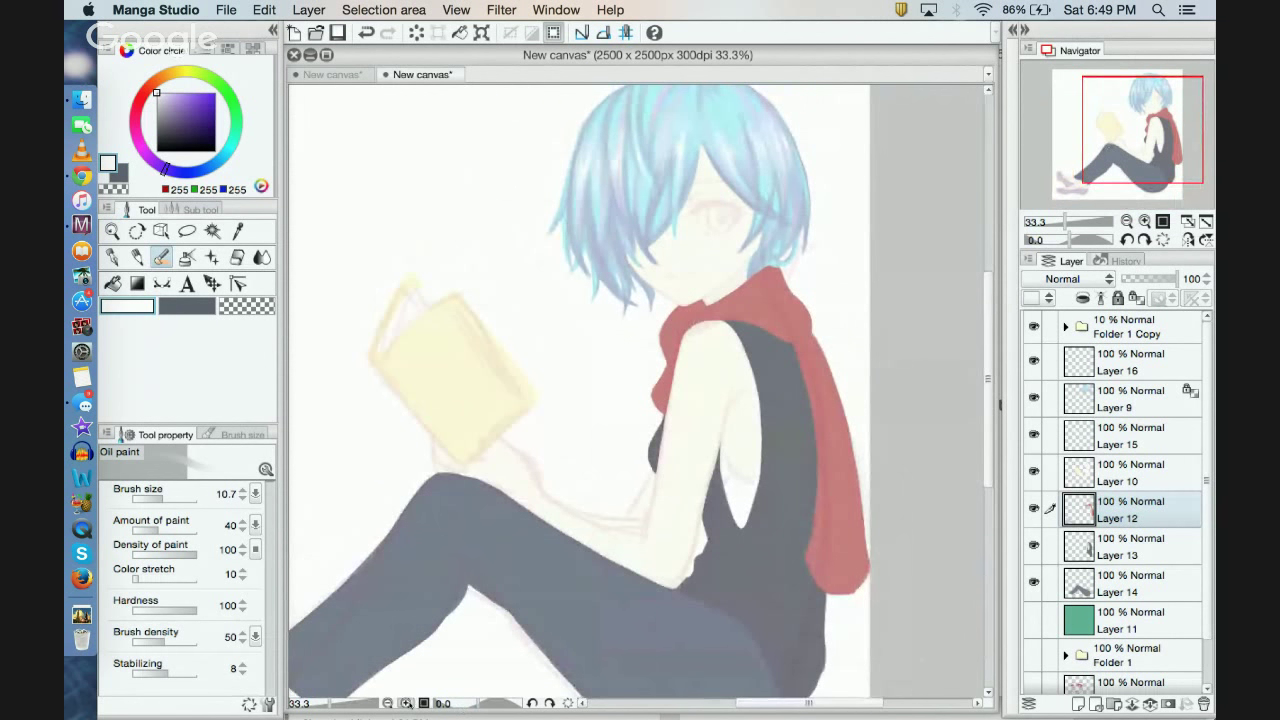
pyautogui.click(406, 703)
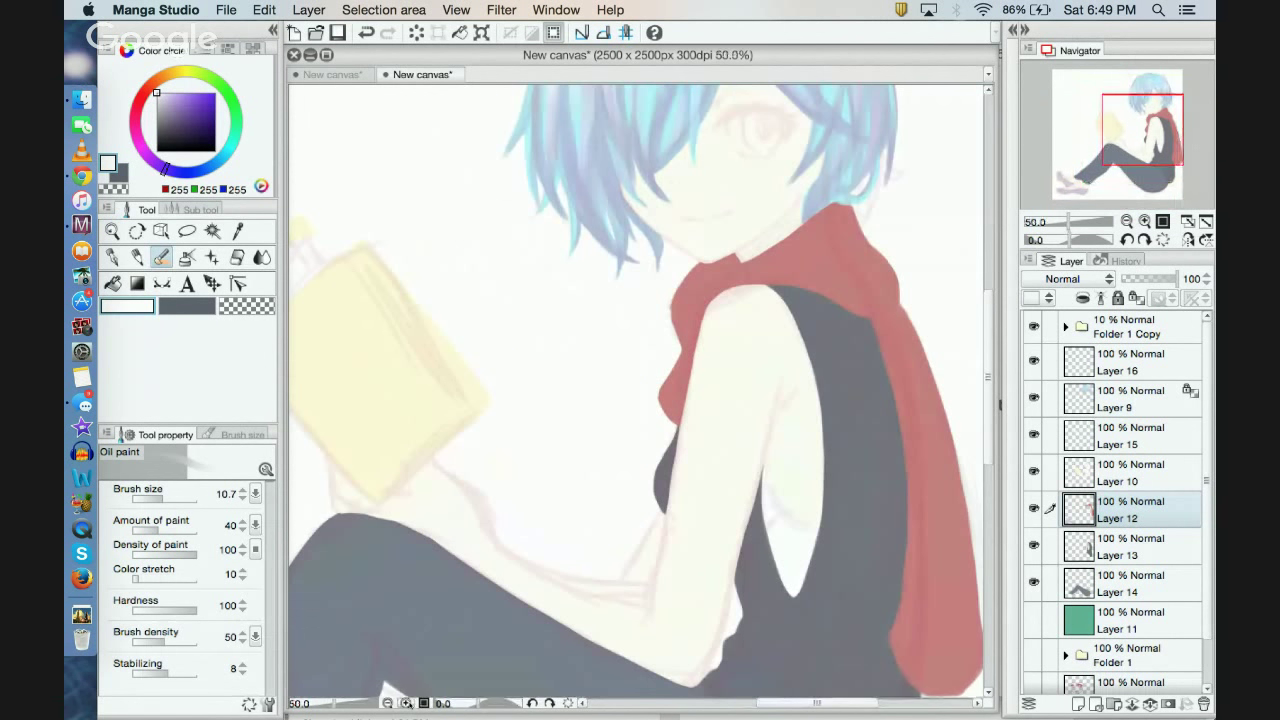
pyautogui.click(643, 705)
pyautogui.moveTo(638, 710); pyautogui.dragTo(819, 578)
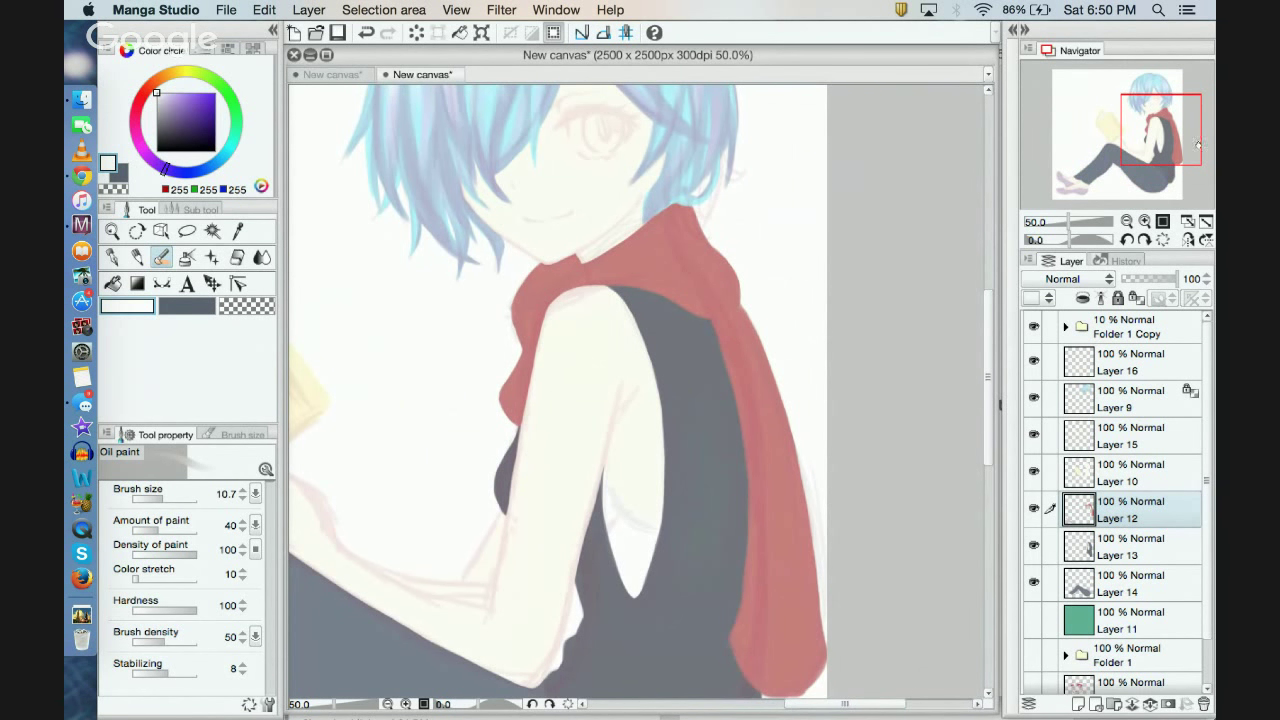
pyautogui.moveTo(1178, 124)
pyautogui.mouseDown()
pyautogui.moveTo(1152, 100)
pyautogui.moveTo(1155, 118)
pyautogui.mouseUp()
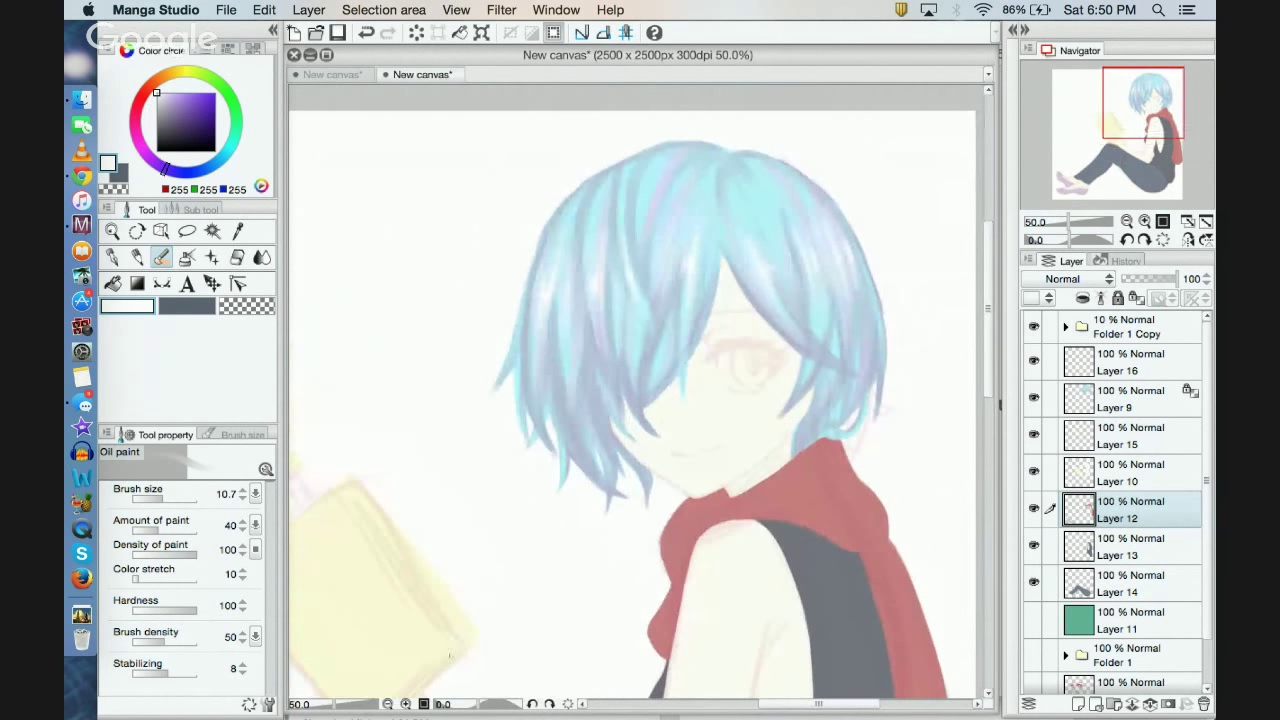
pyautogui.click(406, 704)
pyautogui.click(406, 704)
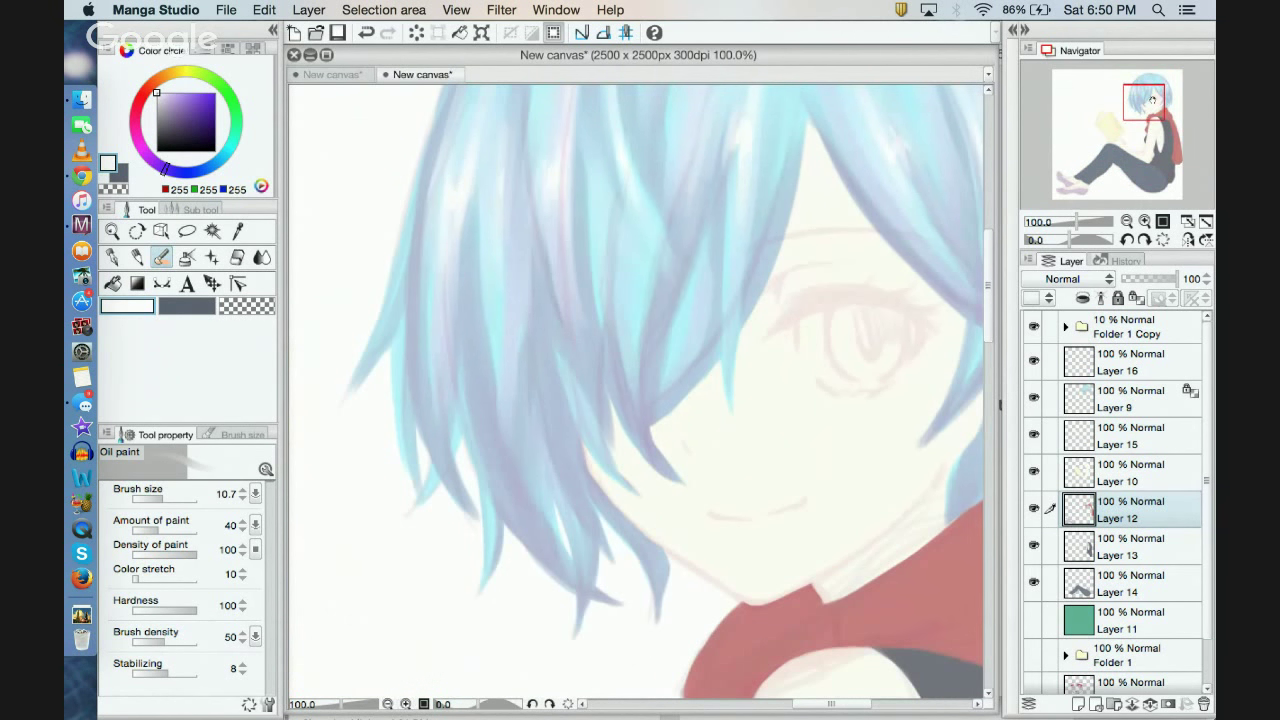
pyautogui.moveTo(1152, 100); pyautogui.dragTo(1152, 108)
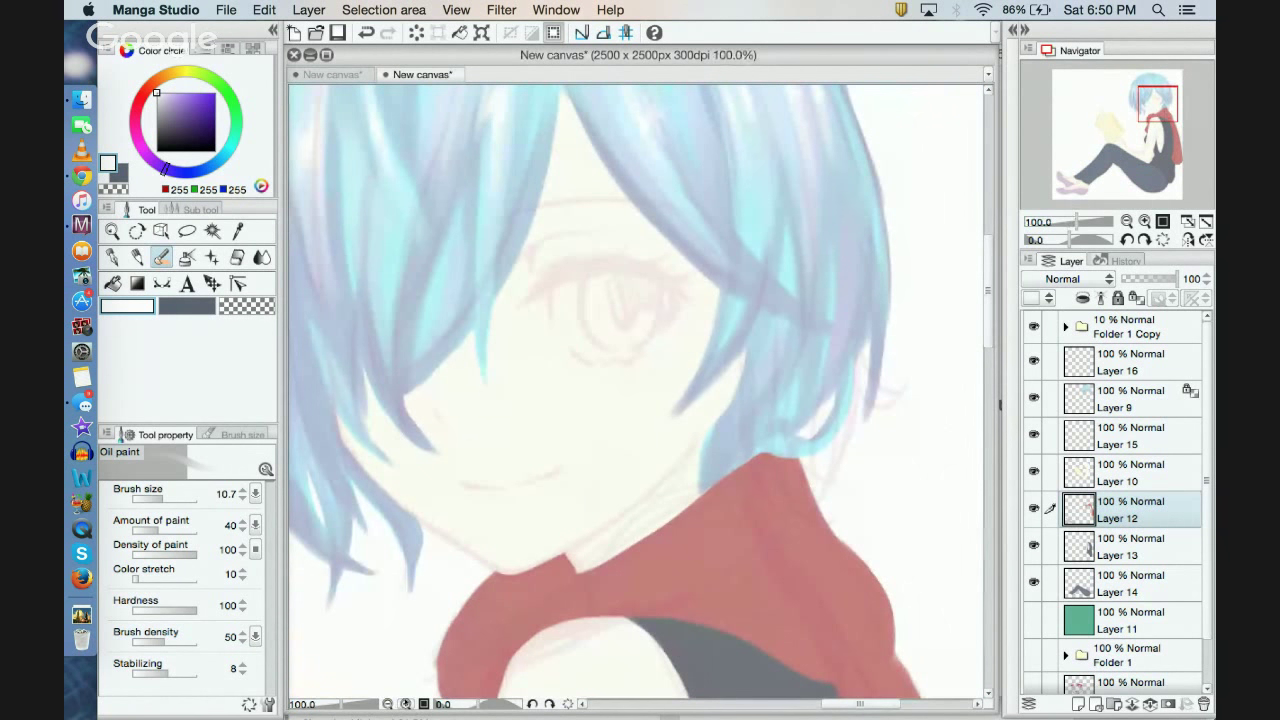
pyautogui.click(406, 704)
pyautogui.moveTo(1156, 104); pyautogui.dragTo(1152, 100)
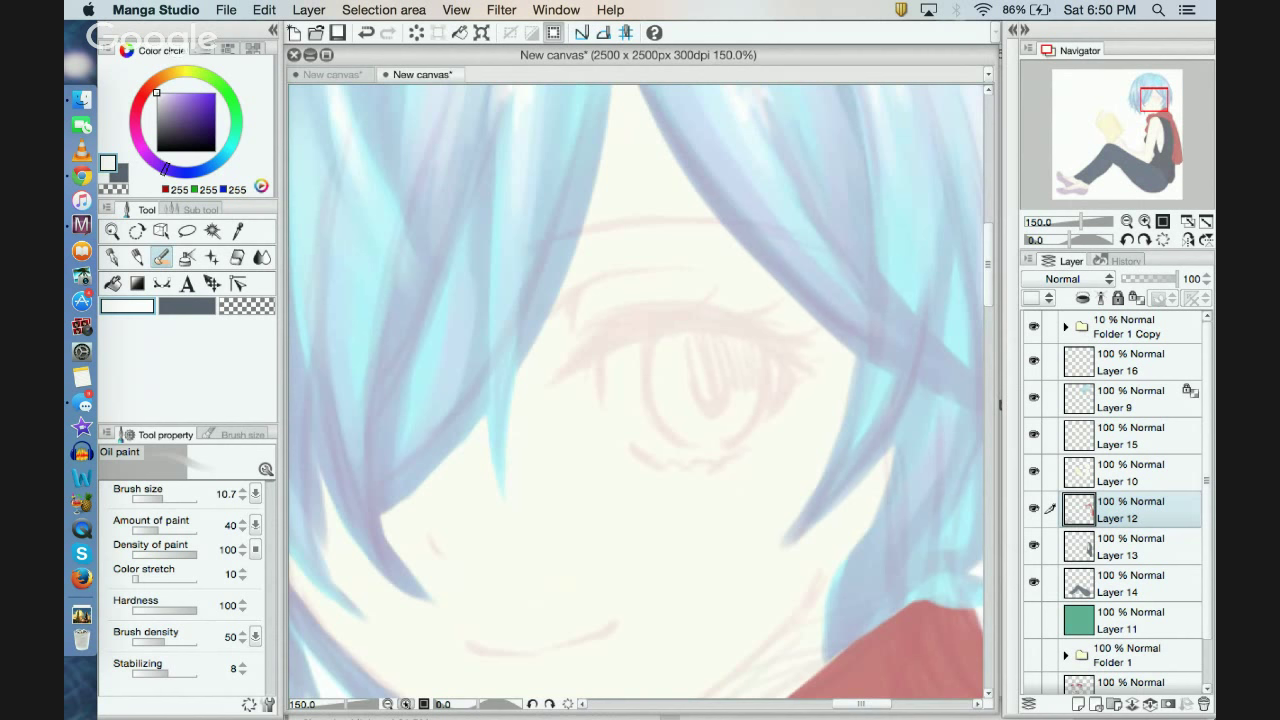
pyautogui.click(405, 703)
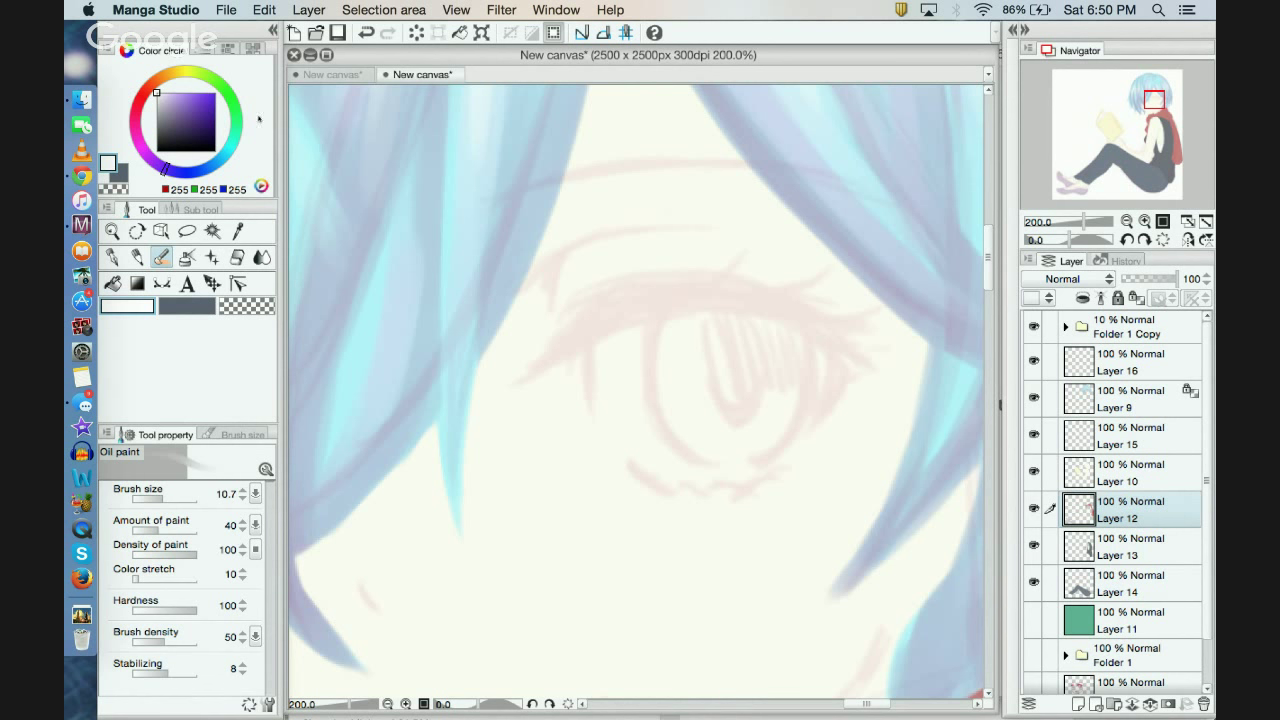
pyautogui.moveTo(199, 107); pyautogui.dragTo(169, 100)
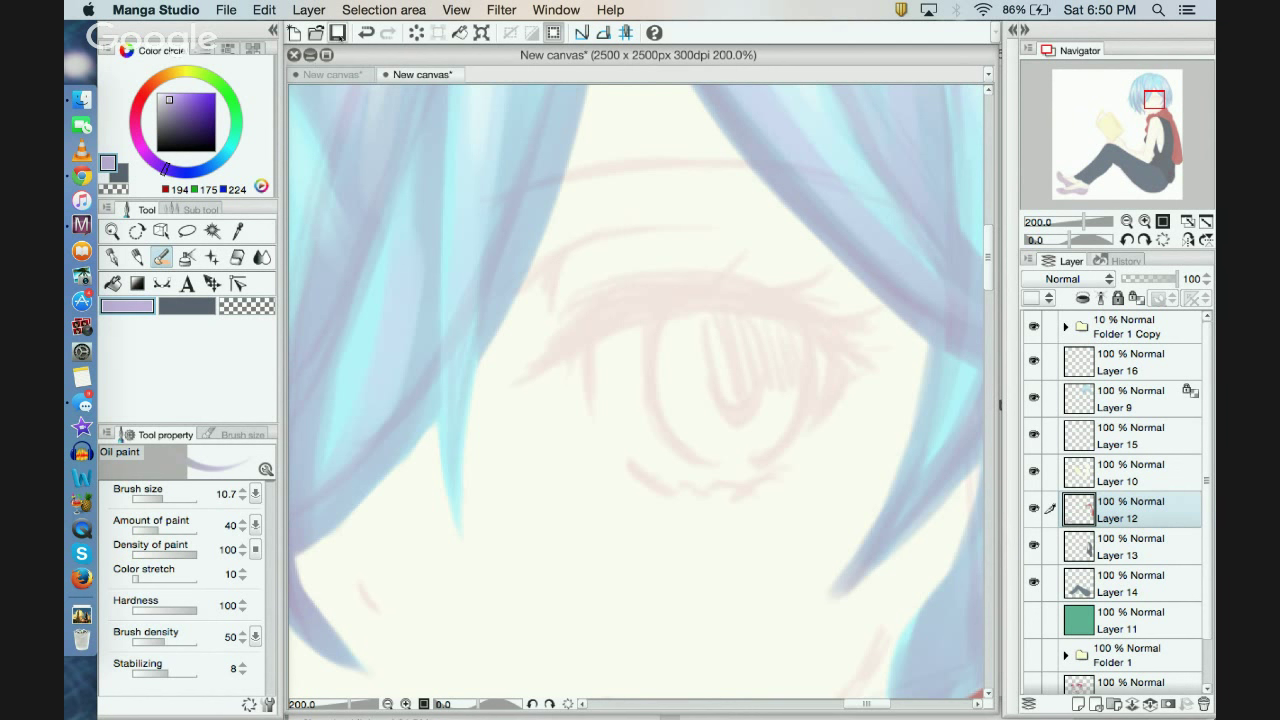
pyautogui.click(366, 32)
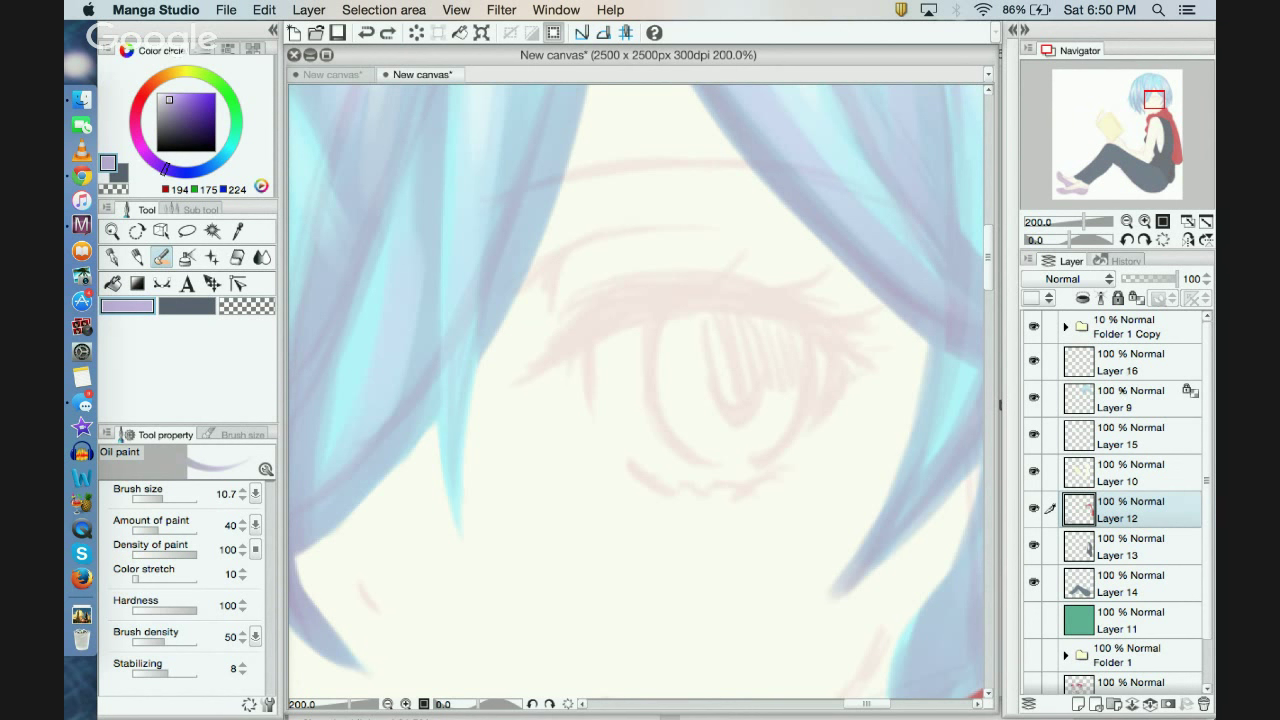
# Step: Add a new raster layer directly above Layer 10 for the eye details
pyautogui.click(1110, 362)
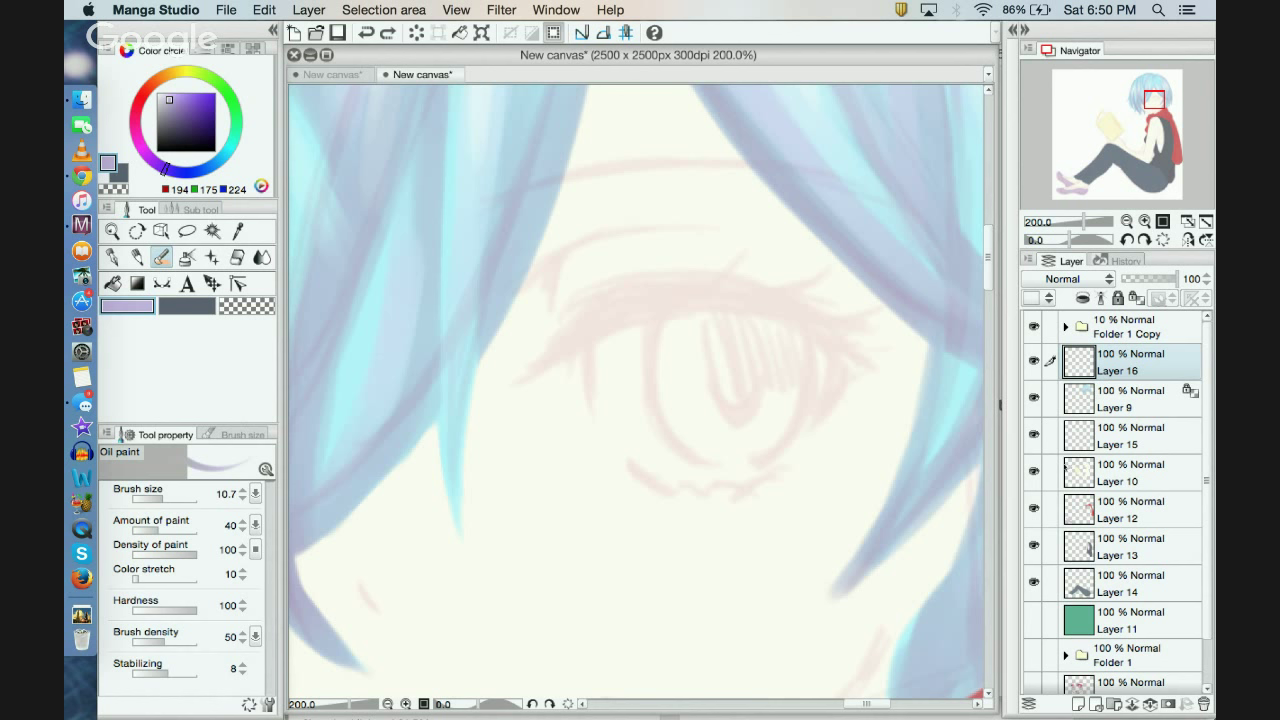
pyautogui.click(1110, 472)
pyautogui.click(1035, 436)
pyautogui.click(1035, 436)
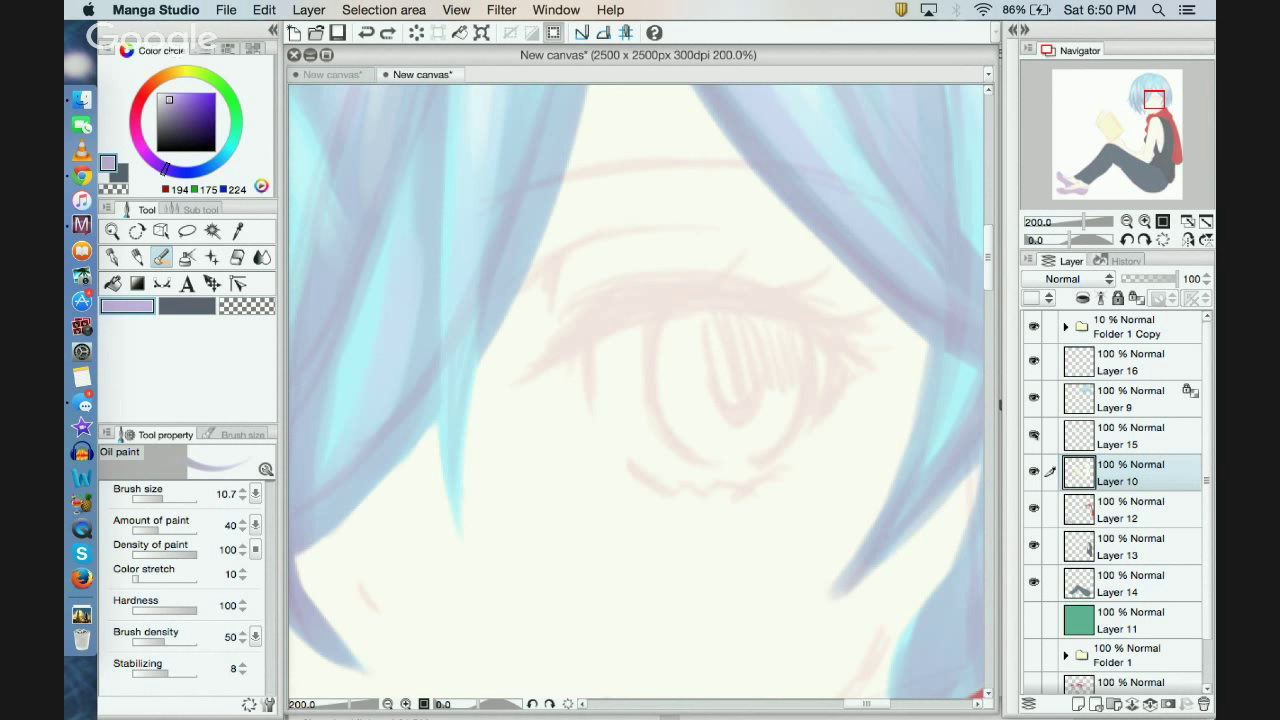
pyautogui.click(1078, 705)
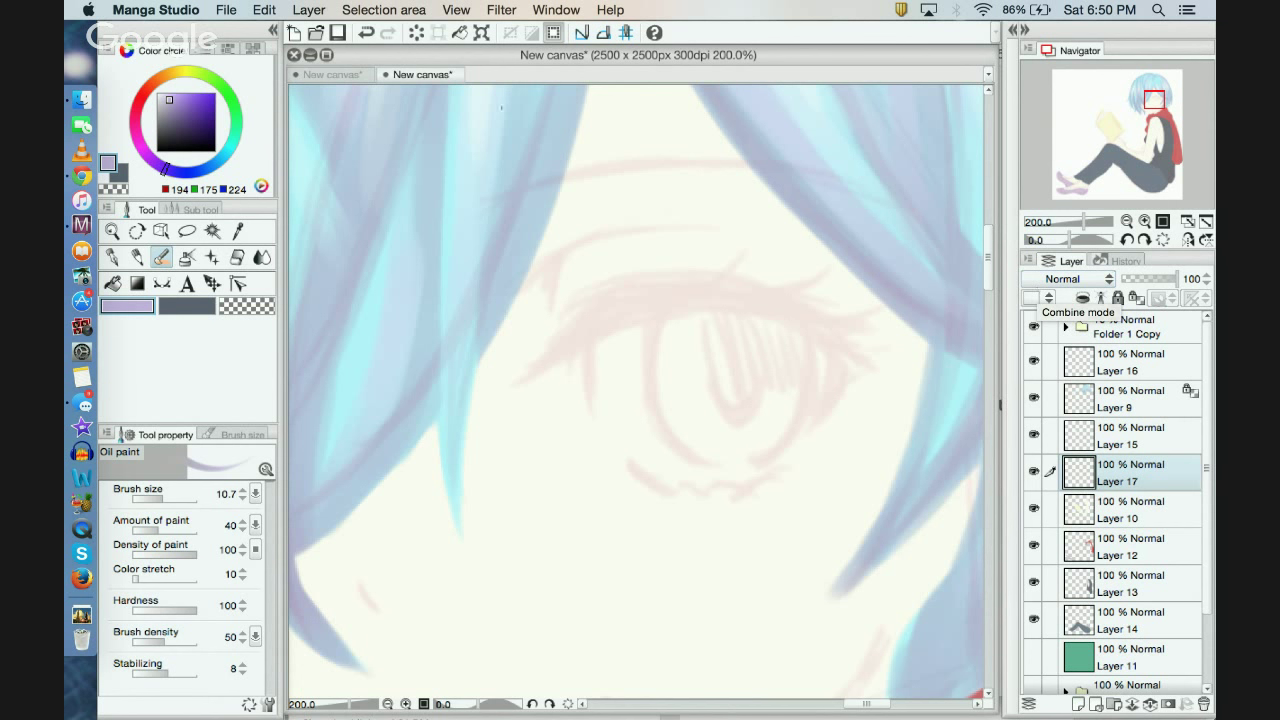
pyautogui.moveTo(605, 317)
pyautogui.mouseDown()
pyautogui.moveTo(628, 305)
pyautogui.moveTo(568, 352)
pyautogui.moveTo(640, 302)
pyautogui.moveTo(506, 388)
pyautogui.moveTo(684, 308)
pyautogui.mouseUp()
pyautogui.click(366, 32)
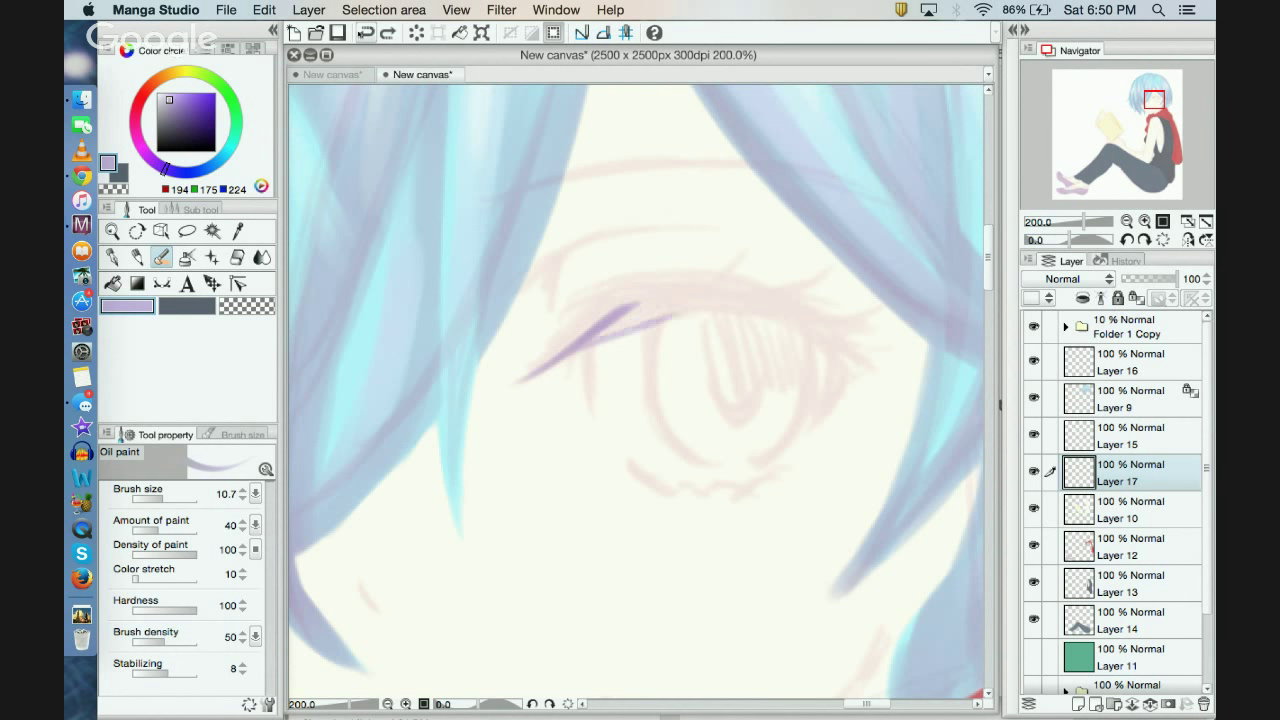
pyautogui.click(366, 32)
# Step: Paint the violet upper lash line along the eye sketch, with pointed lashes and a downward taper at its right corner
pyautogui.moveTo(589, 345)
pyautogui.mouseDown()
pyautogui.moveTo(759, 308)
pyautogui.moveTo(669, 300)
pyautogui.moveTo(625, 304)
pyautogui.moveTo(741, 302)
pyautogui.moveTo(659, 302)
pyautogui.moveTo(601, 322)
pyautogui.moveTo(720, 294)
pyautogui.moveTo(814, 344)
pyautogui.moveTo(748, 307)
pyautogui.moveTo(804, 323)
pyautogui.moveTo(842, 353)
pyautogui.moveTo(732, 298)
pyautogui.moveTo(801, 311)
pyautogui.moveTo(750, 290)
pyautogui.moveTo(886, 370)
pyautogui.mouseUp()
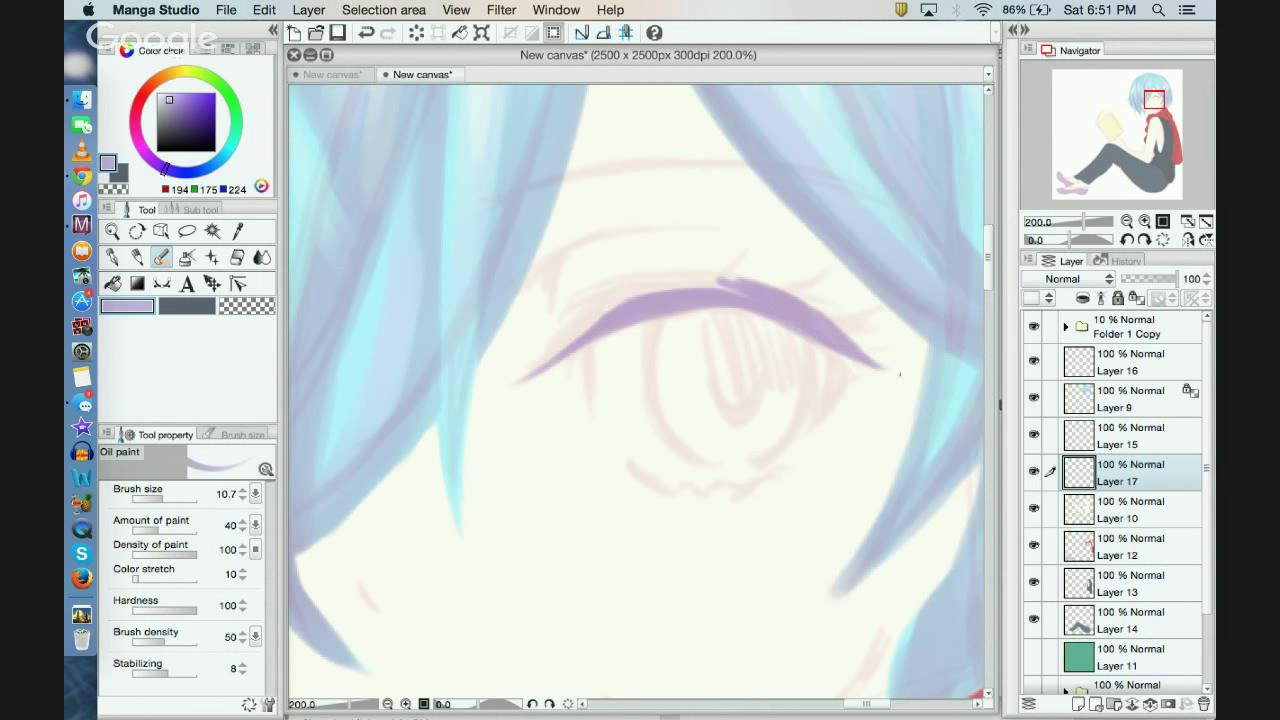
pyautogui.moveTo(800, 307)
pyautogui.mouseDown()
pyautogui.moveTo(844, 324)
pyautogui.moveTo(824, 408)
pyautogui.moveTo(800, 436)
pyautogui.mouseUp()
pyautogui.moveTo(845, 345)
pyautogui.mouseDown()
pyautogui.moveTo(808, 430)
pyautogui.moveTo(841, 370)
pyautogui.moveTo(787, 316)
pyautogui.moveTo(820, 362)
pyautogui.mouseUp()
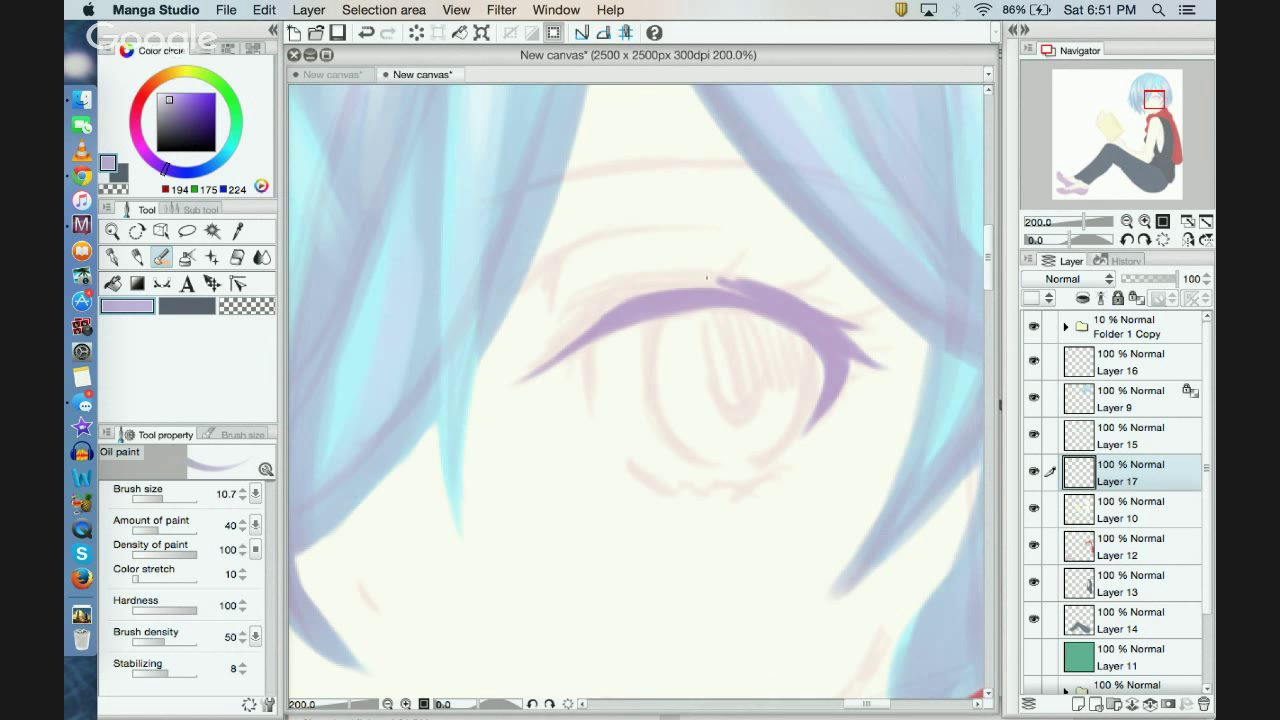
# Step: Thicken the upper lash line along its top edge and fill both ends into solid, pointed lash clumps
pyautogui.moveTo(589, 327)
pyautogui.mouseDown()
pyautogui.moveTo(662, 284)
pyautogui.moveTo(744, 285)
pyautogui.mouseUp()
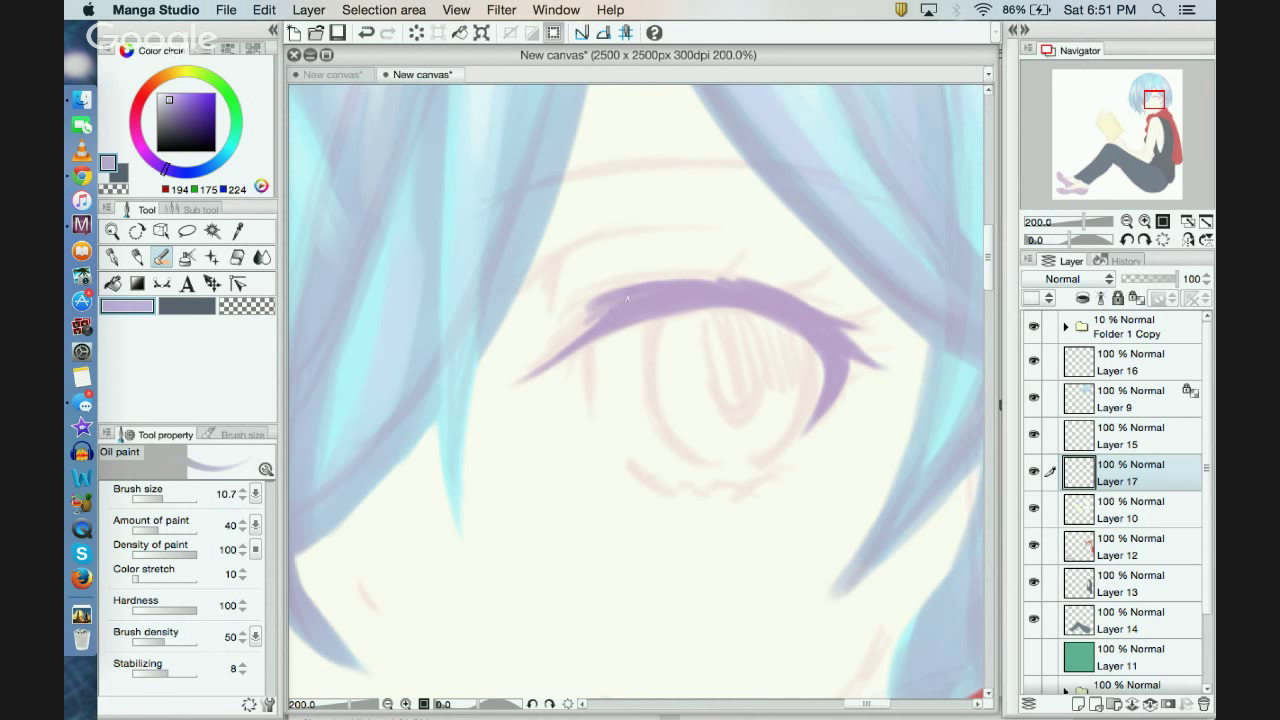
pyautogui.moveTo(628, 298)
pyautogui.mouseDown()
pyautogui.moveTo(552, 327)
pyautogui.moveTo(627, 289)
pyautogui.moveTo(596, 299)
pyautogui.moveTo(683, 282)
pyautogui.moveTo(789, 295)
pyautogui.mouseUp()
pyautogui.moveTo(650, 280); pyautogui.dragTo(716, 274)
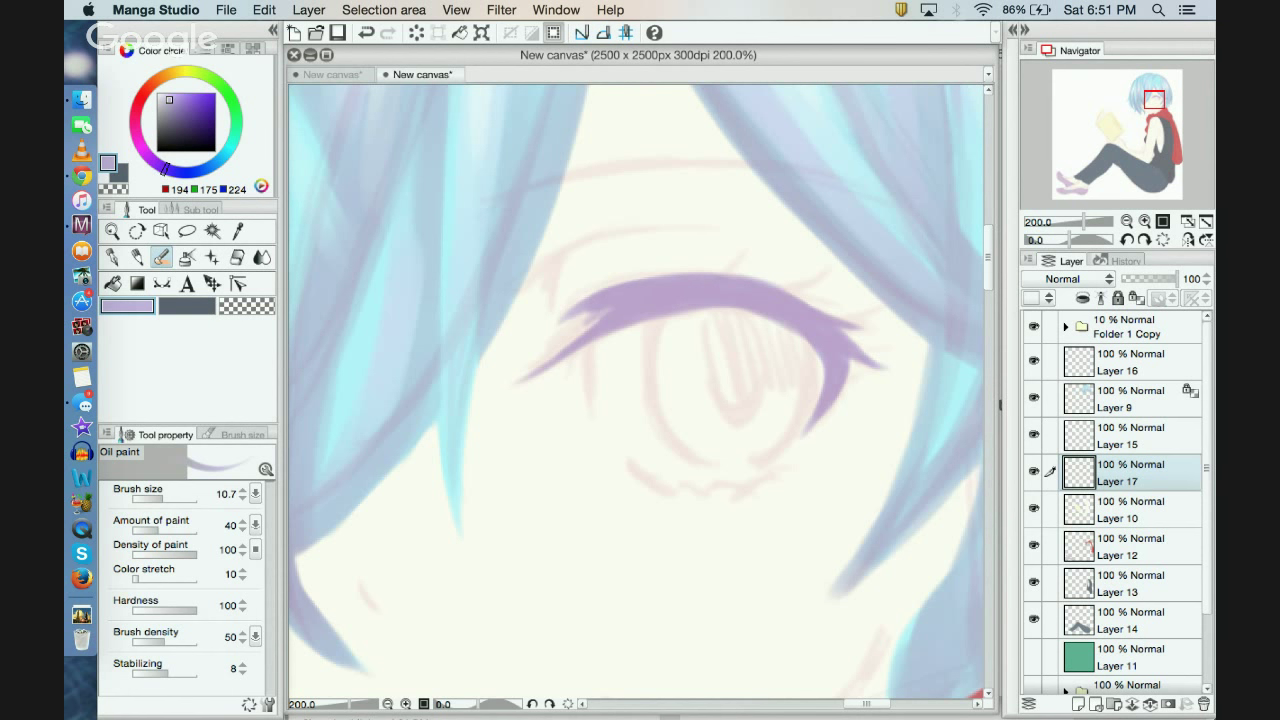
pyautogui.moveTo(794, 297)
pyautogui.mouseDown()
pyautogui.moveTo(840, 308)
pyautogui.moveTo(812, 296)
pyautogui.moveTo(828, 302)
pyautogui.mouseUp()
pyautogui.moveTo(608, 312); pyautogui.dragTo(536, 368)
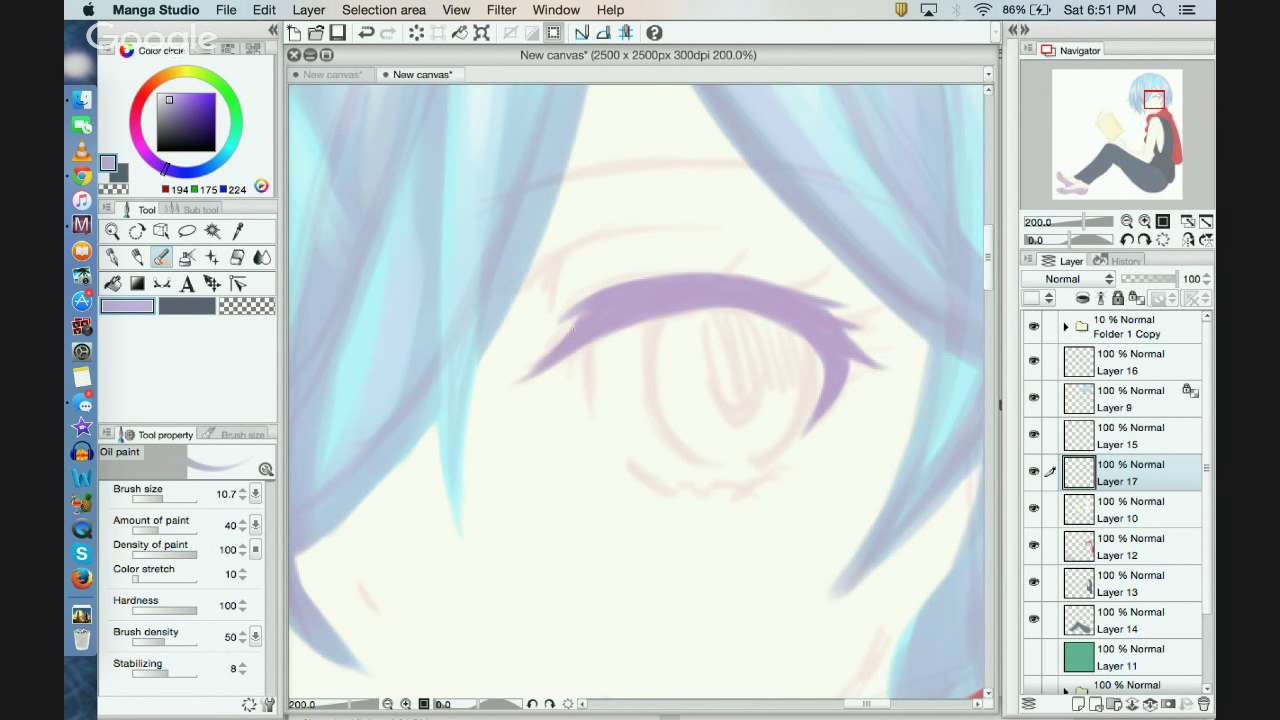
# Step: Paint an extra lash at the eye's left corner and a thin tapering line down that side of the eye
pyautogui.moveTo(576, 324); pyautogui.dragTo(538, 339)
pyautogui.moveTo(587, 367); pyautogui.dragTo(593, 419)
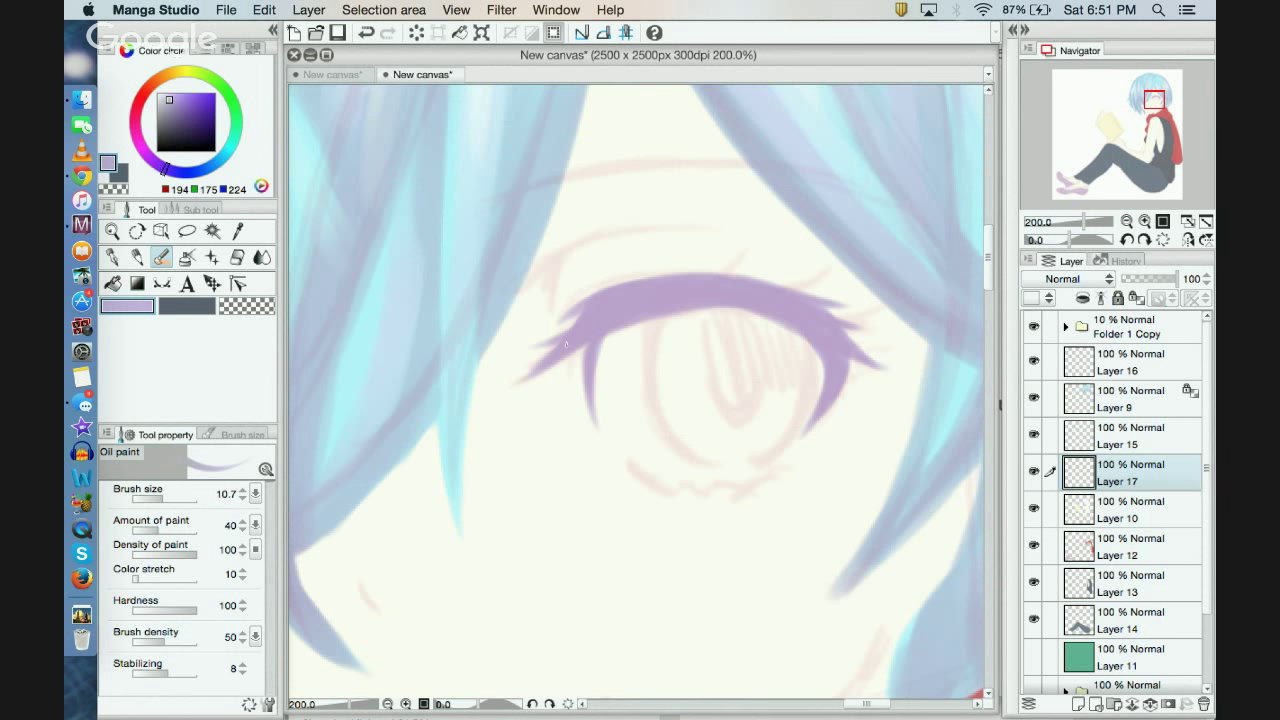
pyautogui.click(246, 305)
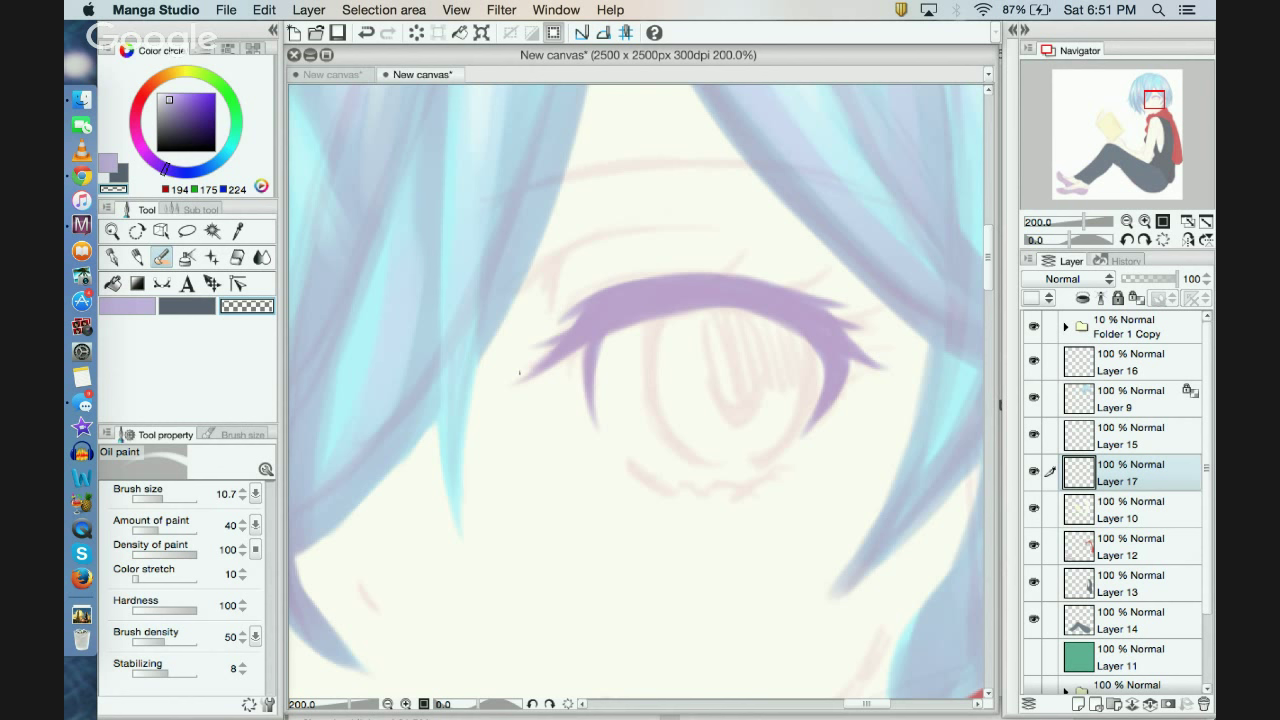
pyautogui.click(128, 305)
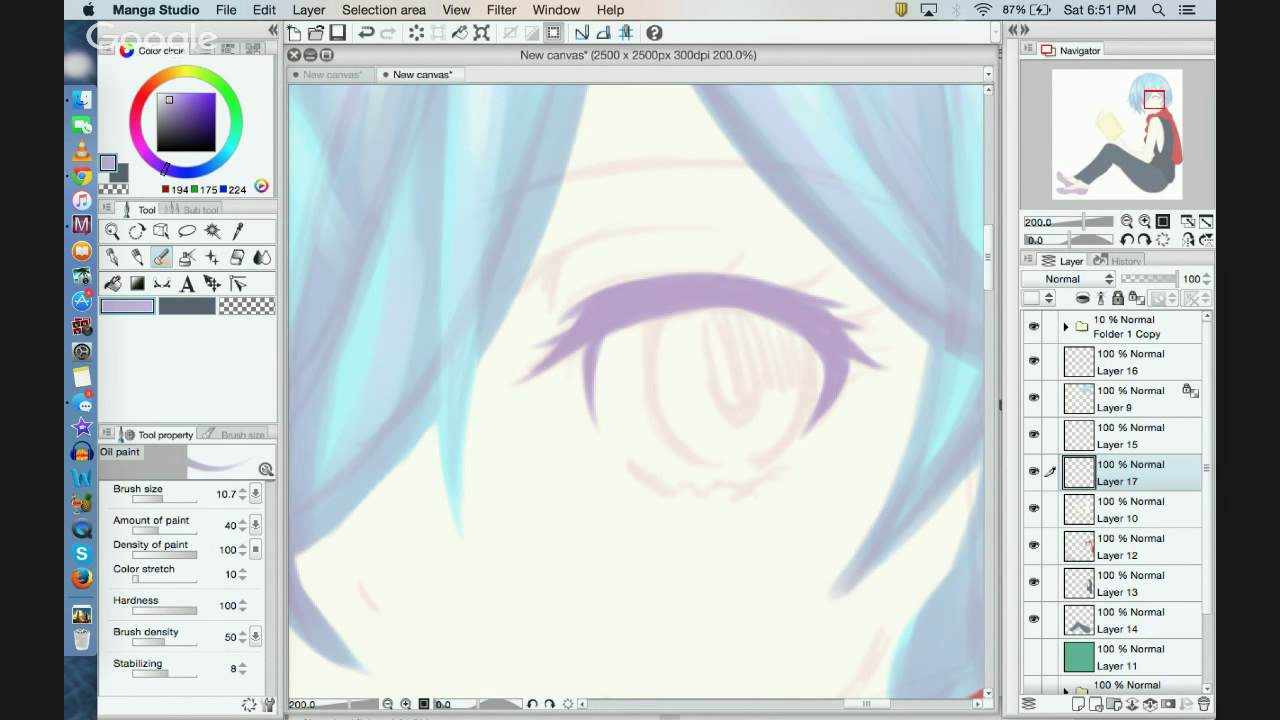
# Step: Refine the underside of the upper lash line and round off its joins with both side lines of the eye
pyautogui.moveTo(581, 312); pyautogui.dragTo(568, 345)
pyautogui.moveTo(708, 308); pyautogui.dragTo(768, 316)
pyautogui.moveTo(682, 311)
pyautogui.mouseDown()
pyautogui.moveTo(812, 331)
pyautogui.moveTo(803, 351)
pyautogui.mouseUp()
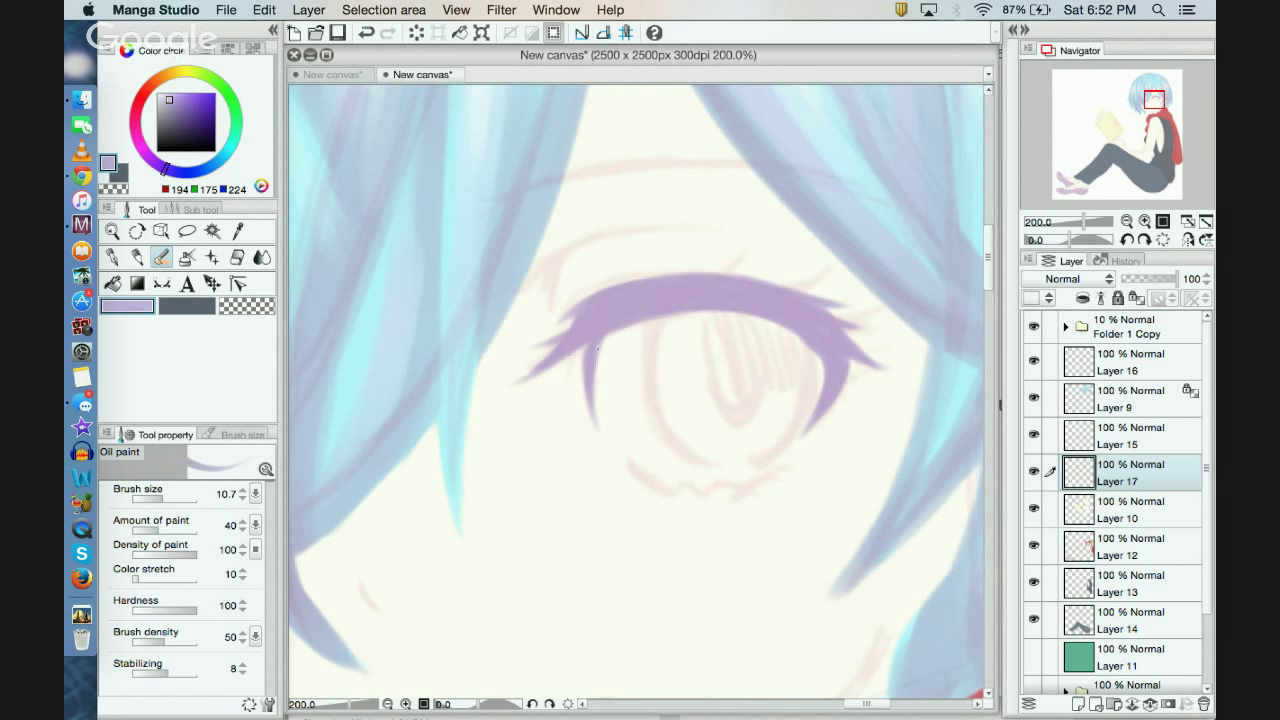
pyautogui.moveTo(607, 335); pyautogui.dragTo(599, 350)
pyautogui.moveTo(584, 345); pyautogui.dragTo(586, 360)
pyautogui.moveTo(819, 347); pyautogui.dragTo(820, 360)
pyautogui.moveTo(786, 328); pyautogui.dragTo(800, 342)
# Step: Paint fine flicked lashes above and beside the right half of the upper lid, and a broken violet lower lash line
pyautogui.moveTo(720, 276)
pyautogui.mouseDown()
pyautogui.moveTo(749, 253)
pyautogui.moveTo(821, 277)
pyautogui.moveTo(831, 267)
pyautogui.mouseUp()
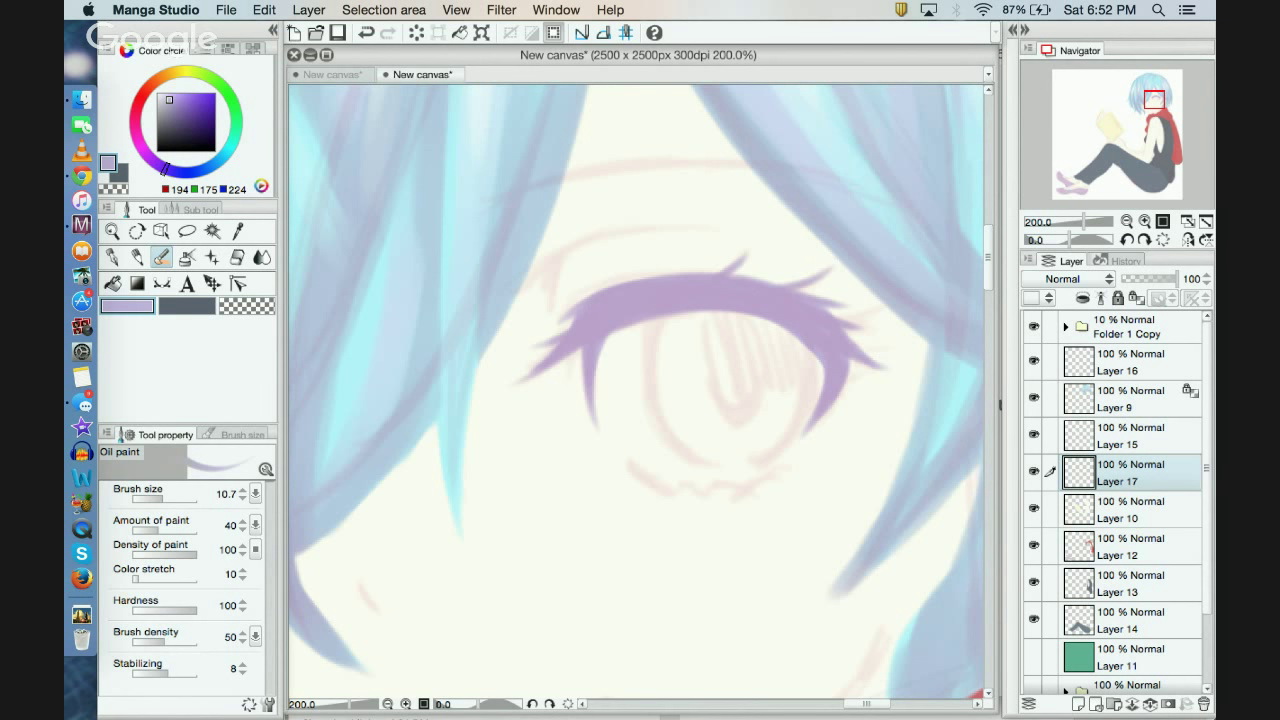
pyautogui.moveTo(826, 329)
pyautogui.mouseDown()
pyautogui.moveTo(873, 309)
pyautogui.moveTo(886, 319)
pyautogui.mouseUp()
pyautogui.moveTo(642, 478)
pyautogui.mouseDown()
pyautogui.moveTo(722, 493)
pyautogui.moveTo(780, 468)
pyautogui.moveTo(735, 490)
pyautogui.mouseUp()
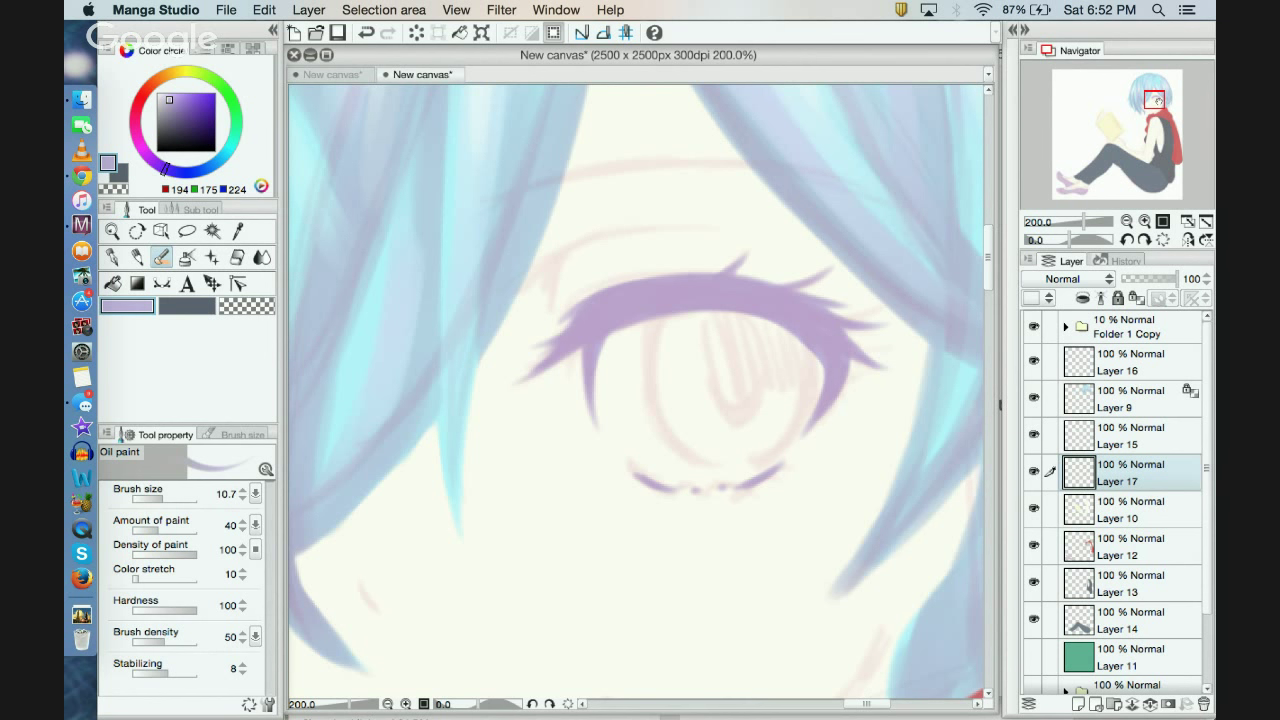
# Step: Examine how the painted violet lashes read against the whole head and up close
pyautogui.moveTo(1158, 101); pyautogui.dragTo(1160, 105)
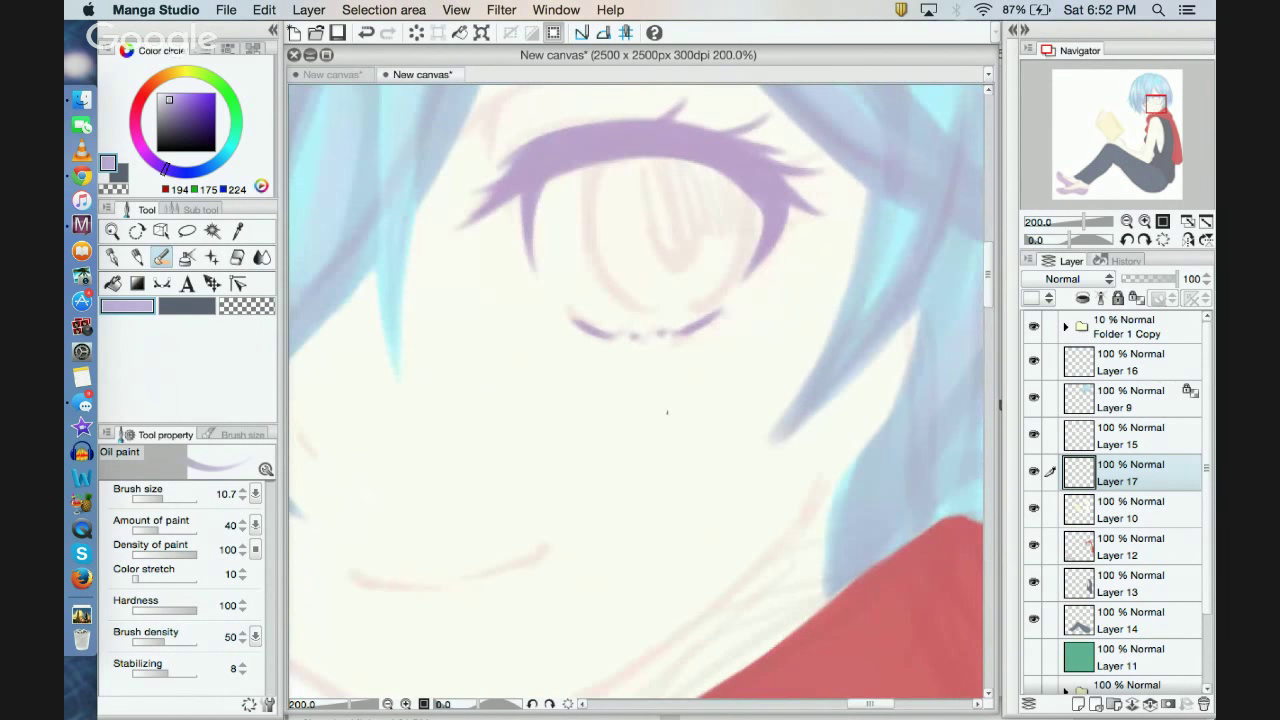
pyautogui.click(389, 703)
pyautogui.click(389, 703)
pyautogui.click(389, 703)
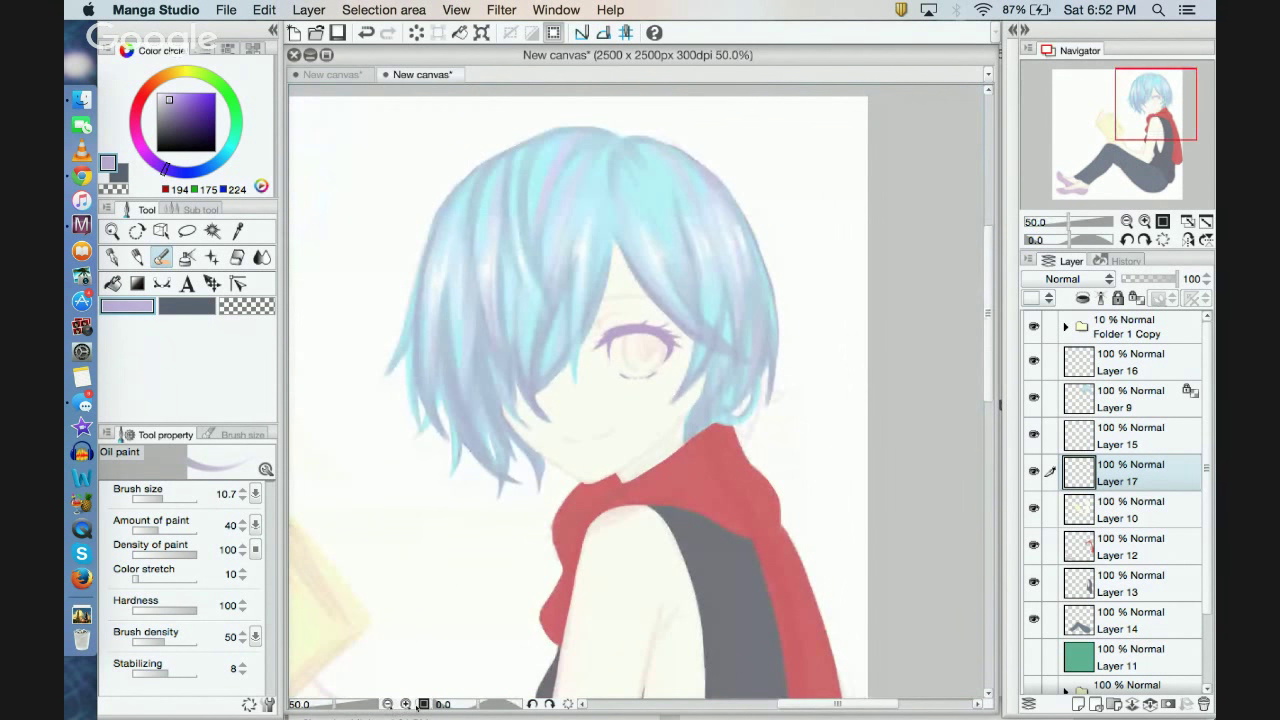
pyautogui.click(406, 703)
pyautogui.click(406, 703)
pyautogui.click(406, 703)
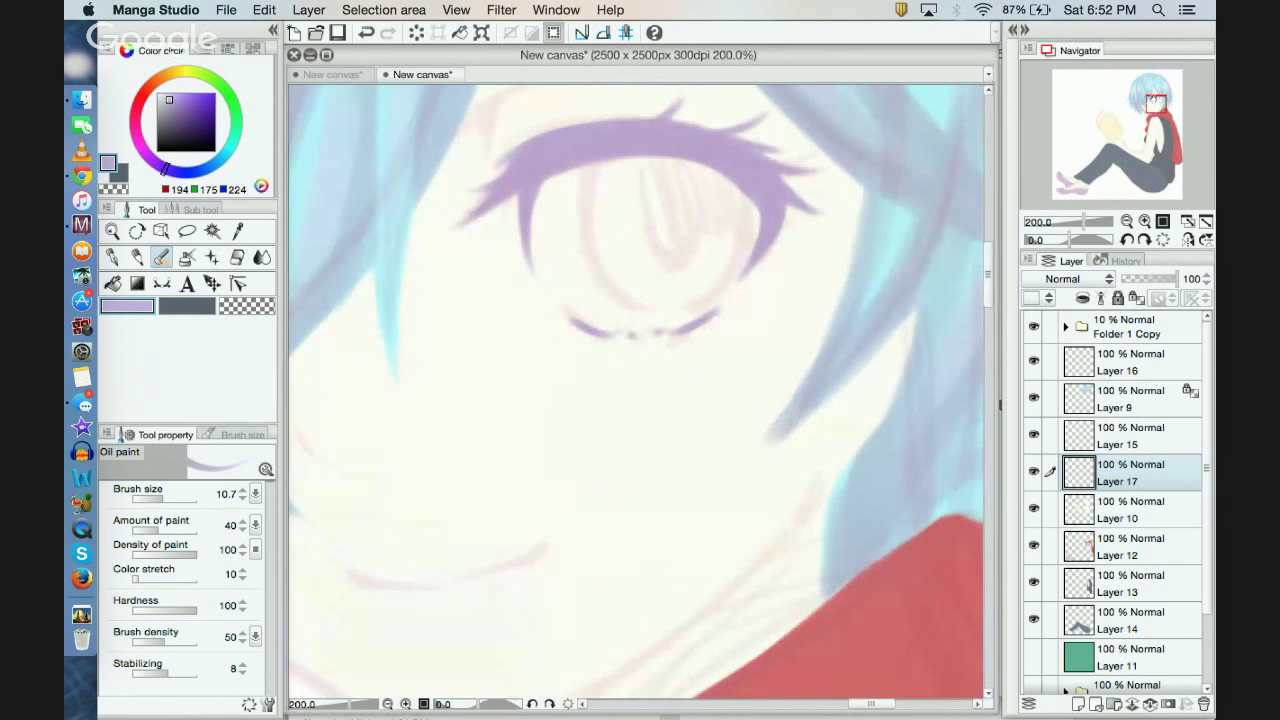
pyautogui.moveTo(1153, 99); pyautogui.dragTo(1151, 96)
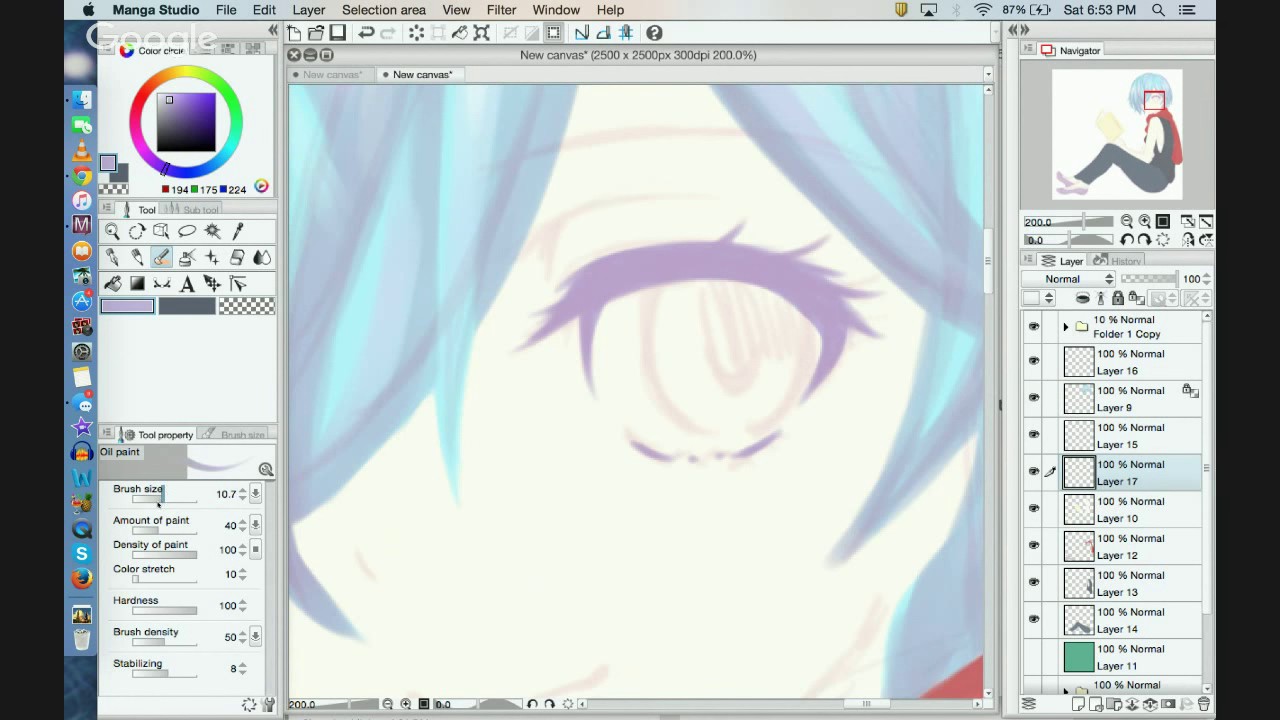
pyautogui.moveTo(160, 498); pyautogui.dragTo(152, 498)
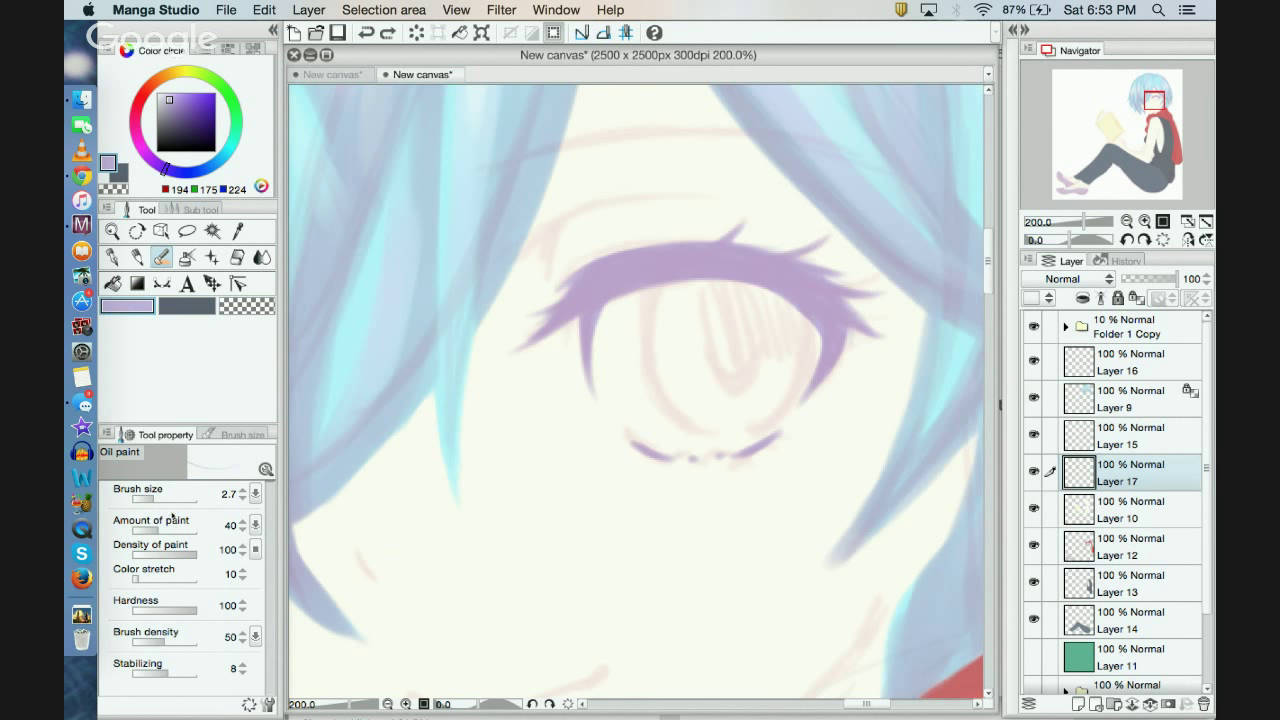
pyautogui.moveTo(153, 497); pyautogui.dragTo(160, 489)
pyautogui.moveTo(821, 262); pyautogui.dragTo(823, 241)
pyautogui.click(366, 33)
# Step: With the brush size at 8.2, paint extra fine lashes above the right half of the upper lid and at the eye's left corner
pyautogui.moveTo(160, 494); pyautogui.dragTo(165, 494)
pyautogui.click(161, 498)
pyautogui.moveTo(740, 243); pyautogui.dragTo(755, 221)
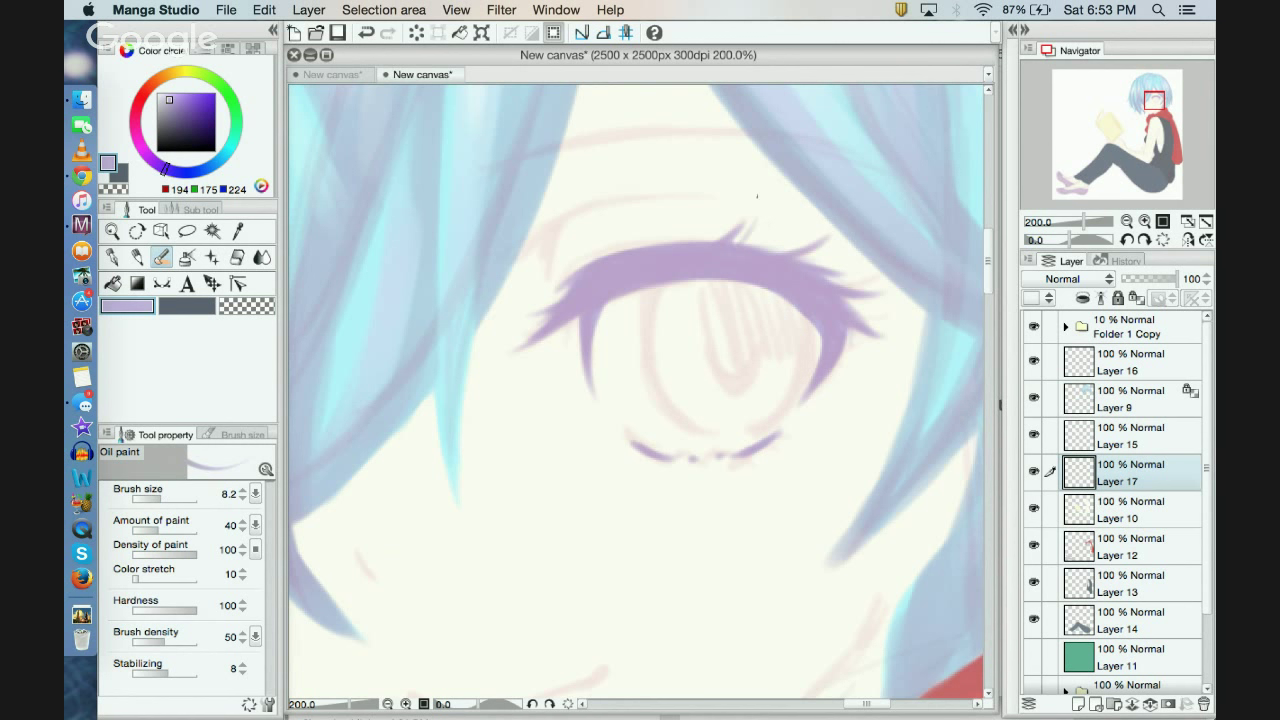
pyautogui.press('super+z')
pyautogui.moveTo(706, 243)
pyautogui.mouseDown()
pyautogui.moveTo(753, 225)
pyautogui.moveTo(741, 257)
pyautogui.moveTo(800, 232)
pyautogui.mouseUp()
pyautogui.moveTo(566, 301)
pyautogui.mouseDown()
pyautogui.moveTo(542, 292)
pyautogui.moveTo(566, 344)
pyautogui.mouseUp()
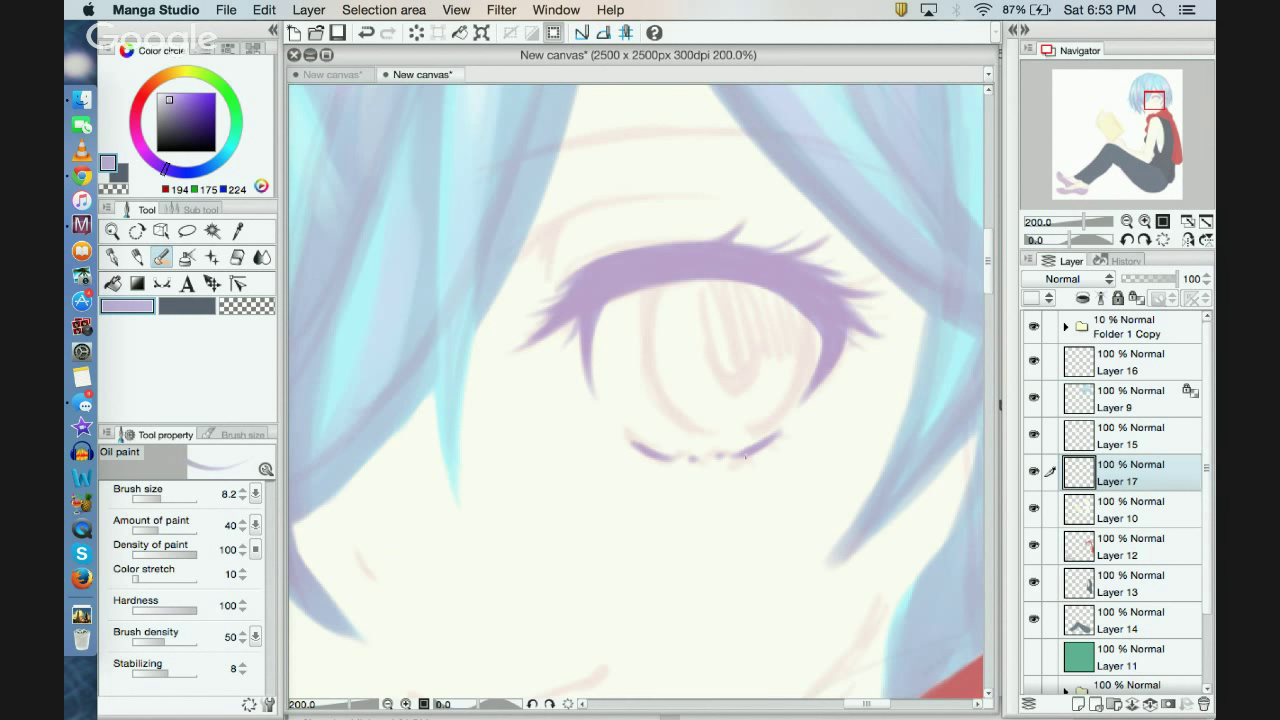
# Step: Add small flicked lashes to the right end of the lower lash line and touch up the upper lash line's top edge
pyautogui.moveTo(745, 457)
pyautogui.mouseDown()
pyautogui.moveTo(771, 462)
pyautogui.moveTo(788, 432)
pyautogui.mouseUp()
pyautogui.click(387, 704)
pyautogui.click(387, 704)
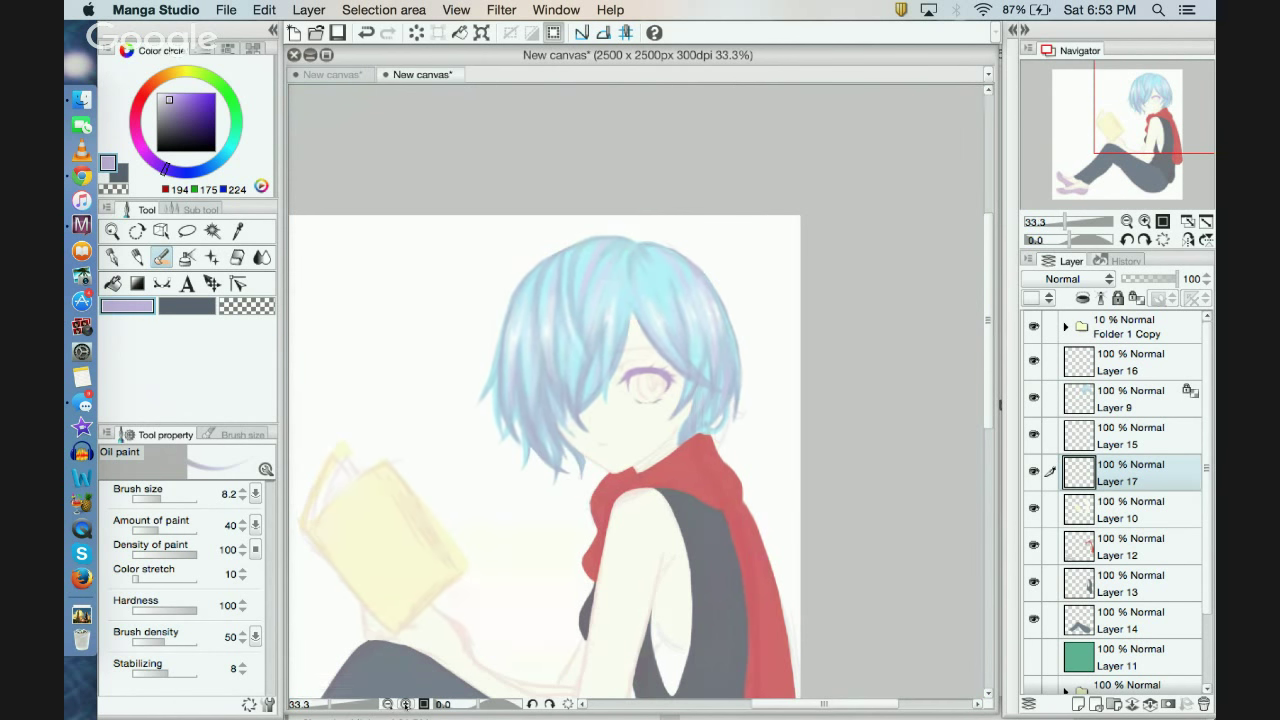
pyautogui.click(405, 704)
pyautogui.click(405, 704)
pyautogui.click(405, 704)
pyautogui.click(405, 704)
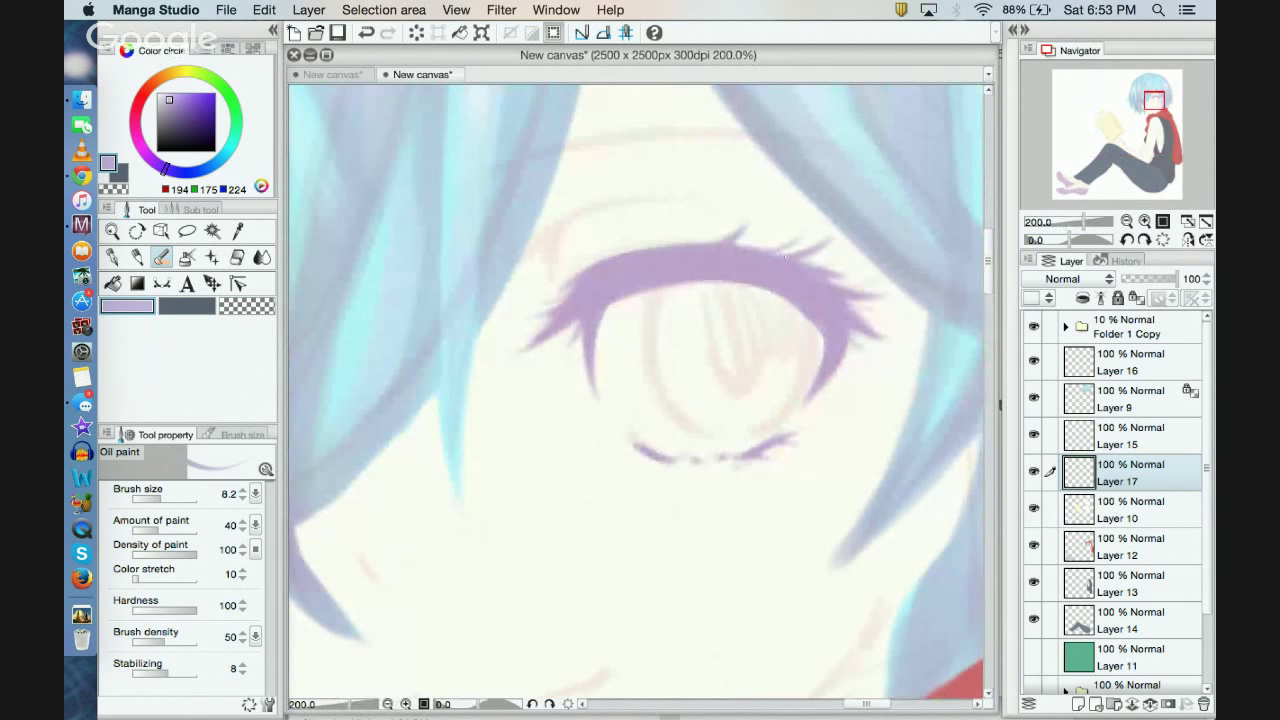
pyautogui.moveTo(741, 246); pyautogui.dragTo(786, 256)
# Step: Examine the eye's lashes in the context of the whole figure and again at close range
pyautogui.click(388, 704)
pyautogui.click(388, 704)
pyautogui.click(388, 704)
pyautogui.click(388, 704)
pyautogui.click(388, 704)
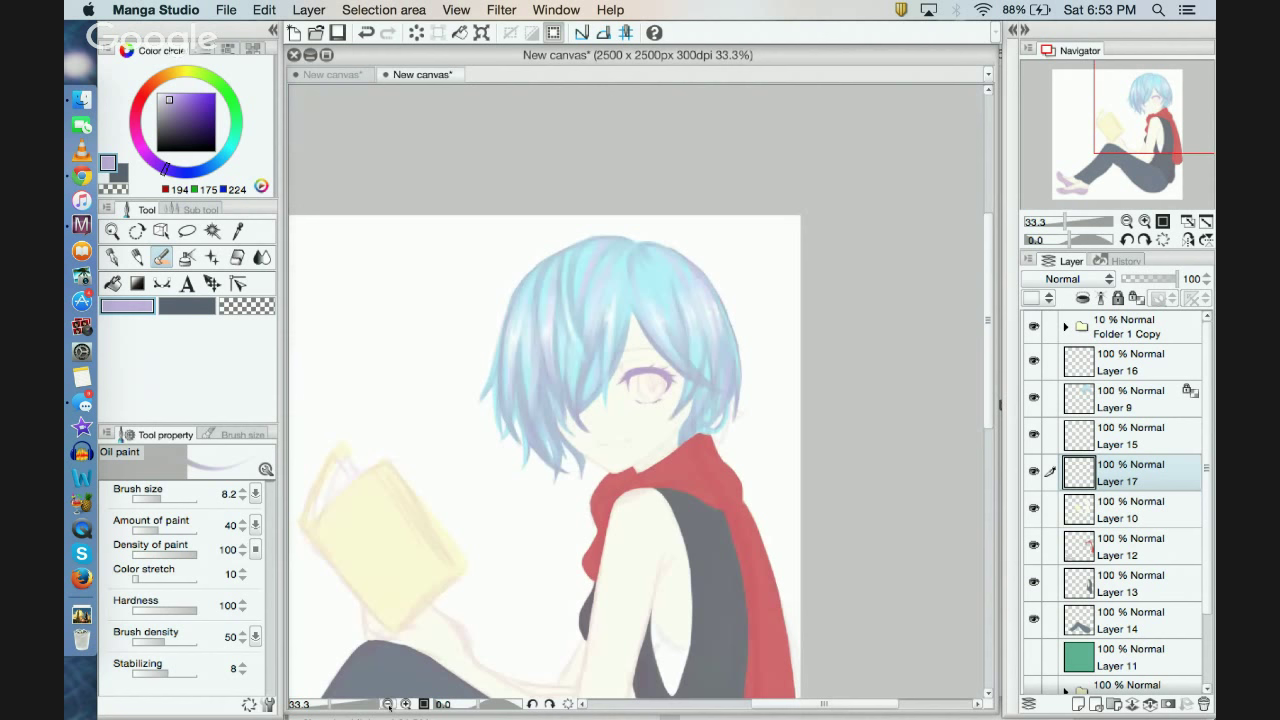
pyautogui.click(405, 704)
pyautogui.click(405, 704)
pyautogui.click(405, 704)
pyautogui.click(405, 704)
pyautogui.click(405, 704)
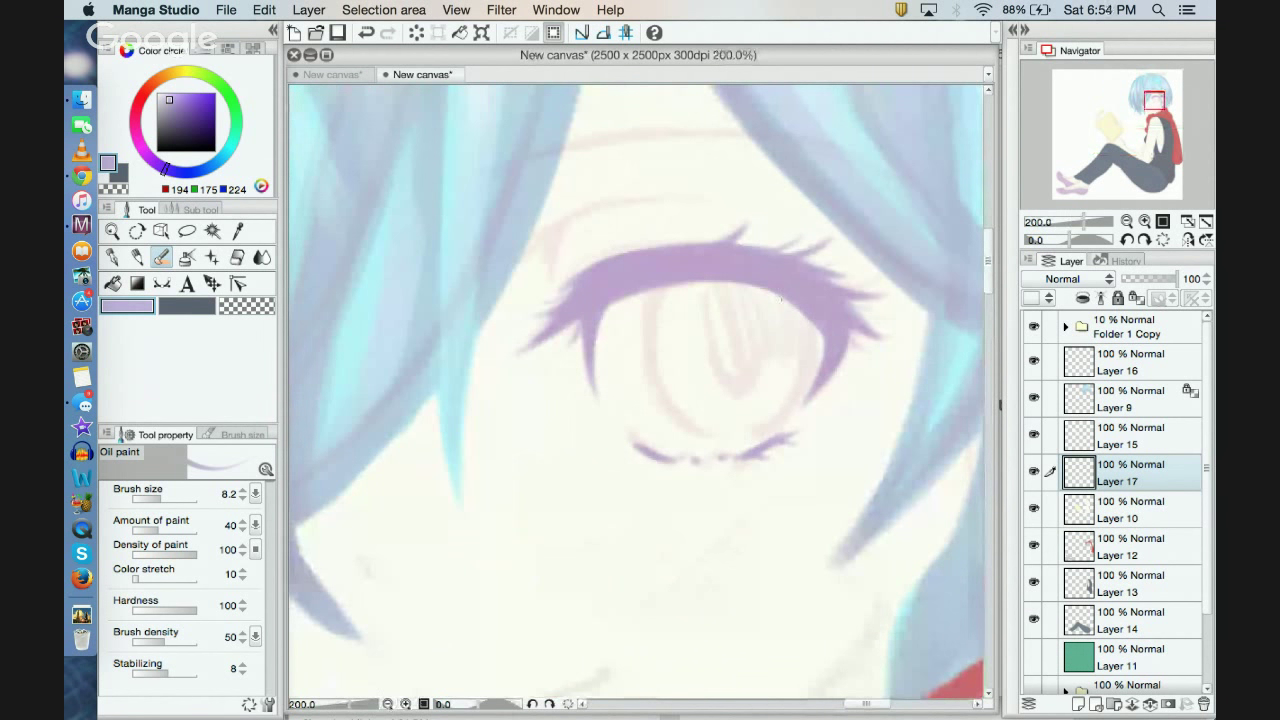
pyautogui.press('c')
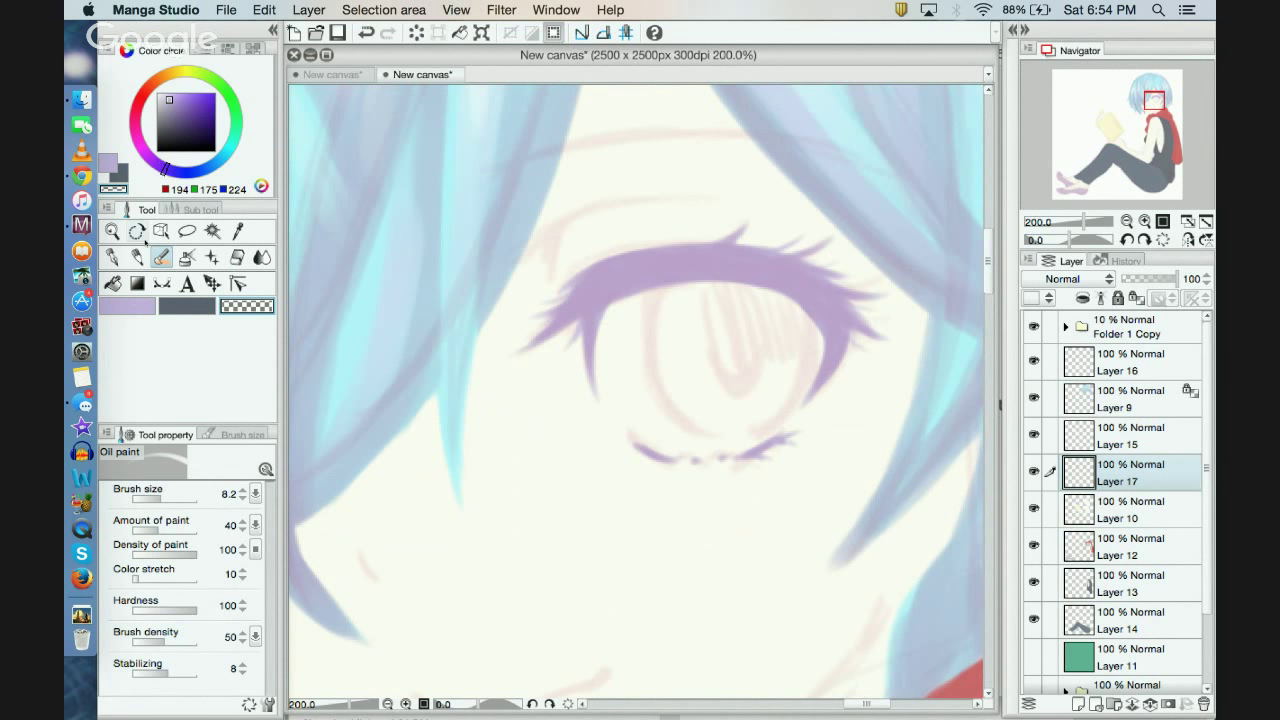
pyautogui.click(127, 306)
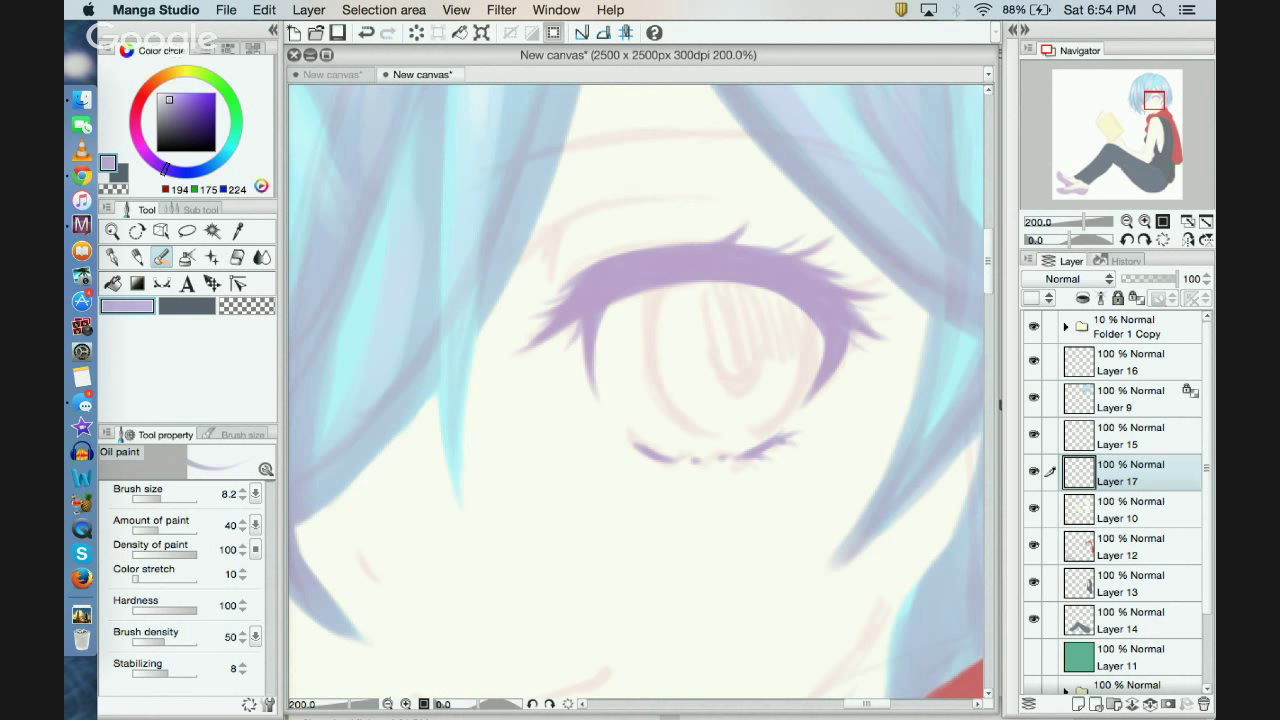
pyautogui.click(389, 704)
pyautogui.click(389, 704)
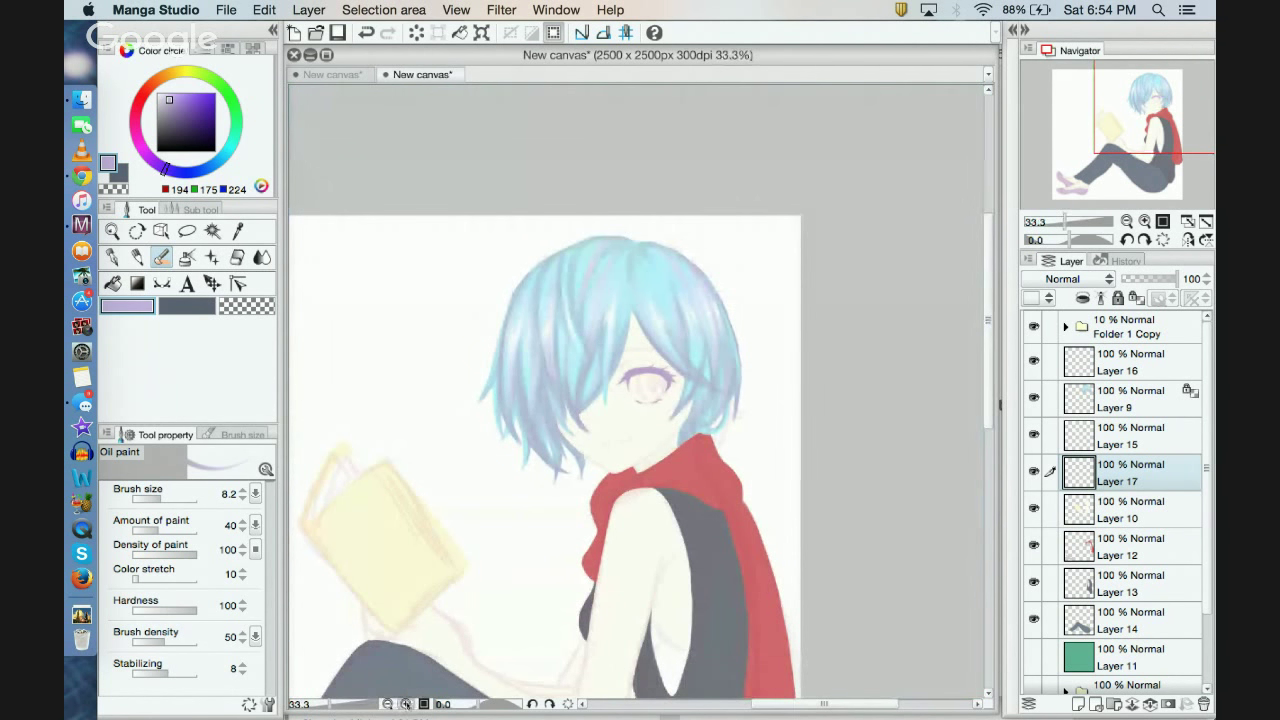
pyautogui.click(405, 704)
pyautogui.click(406, 704)
pyautogui.click(406, 704)
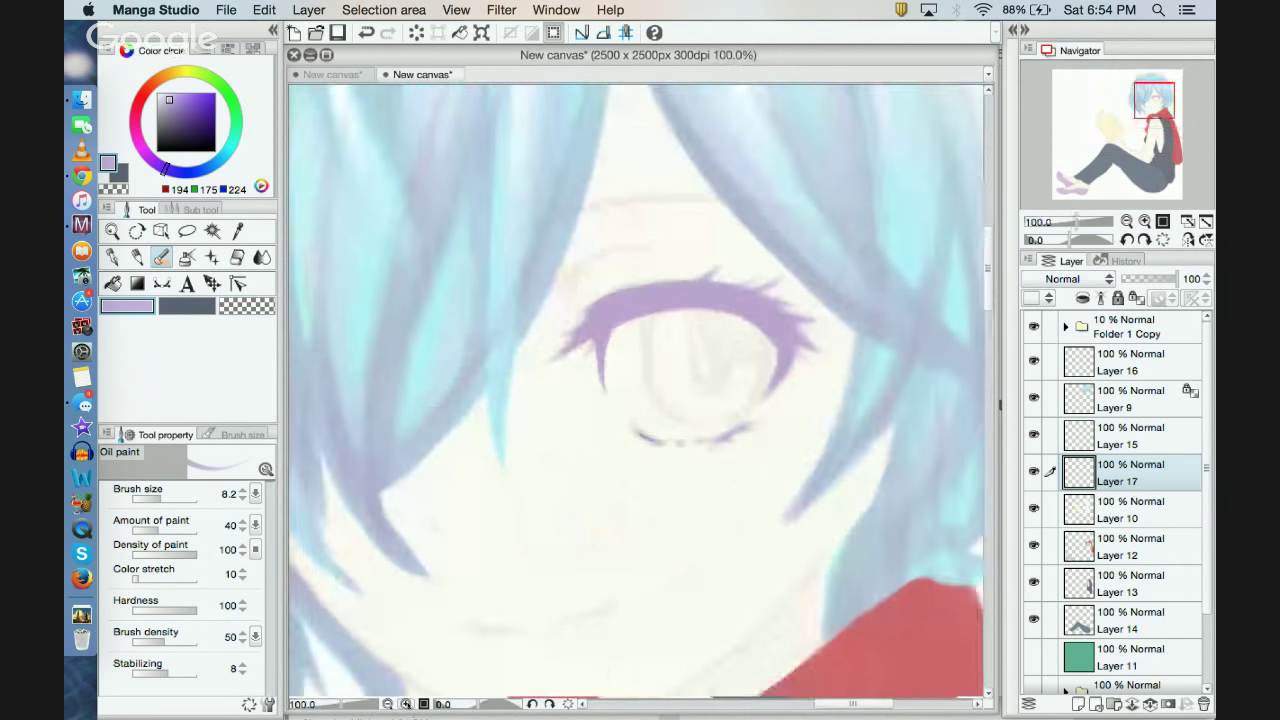
pyautogui.click(406, 704)
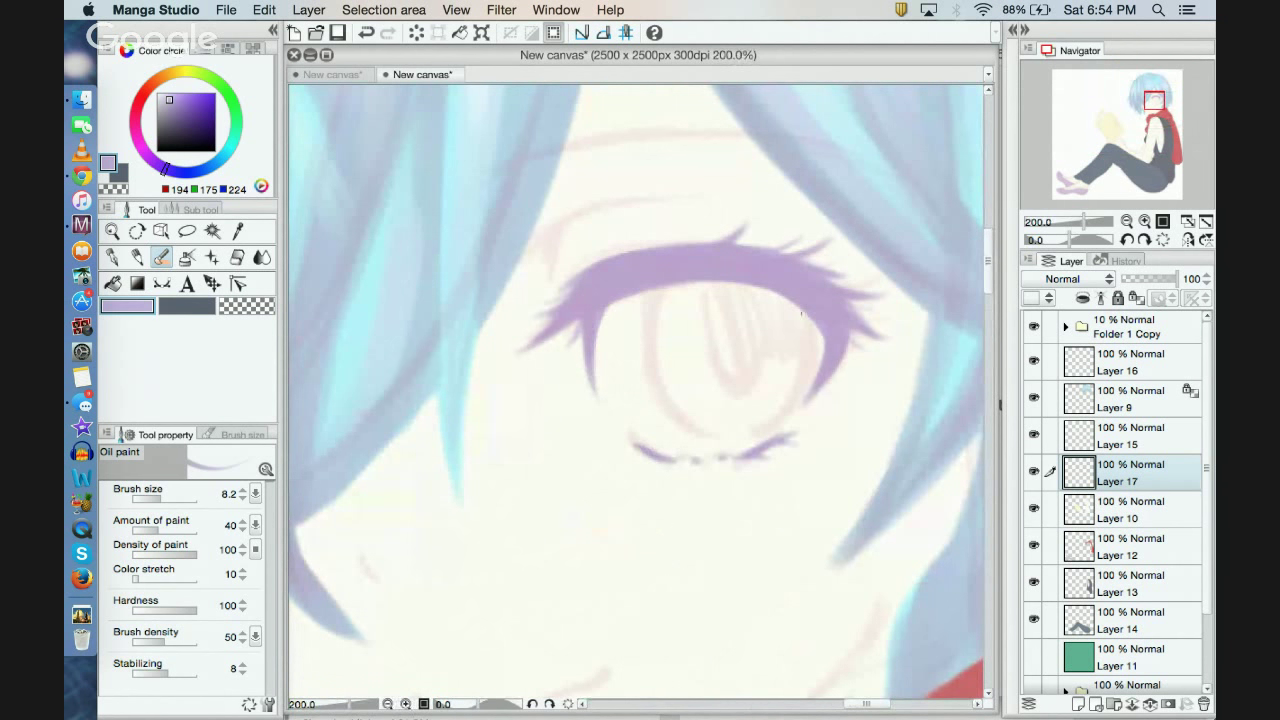
pyautogui.moveTo(770, 295); pyautogui.dragTo(820, 338)
pyautogui.click(365, 33)
# Step: Using transparent colour, trim the underside of the upper lash line at the right and its top edge at the left
pyautogui.click(242, 305)
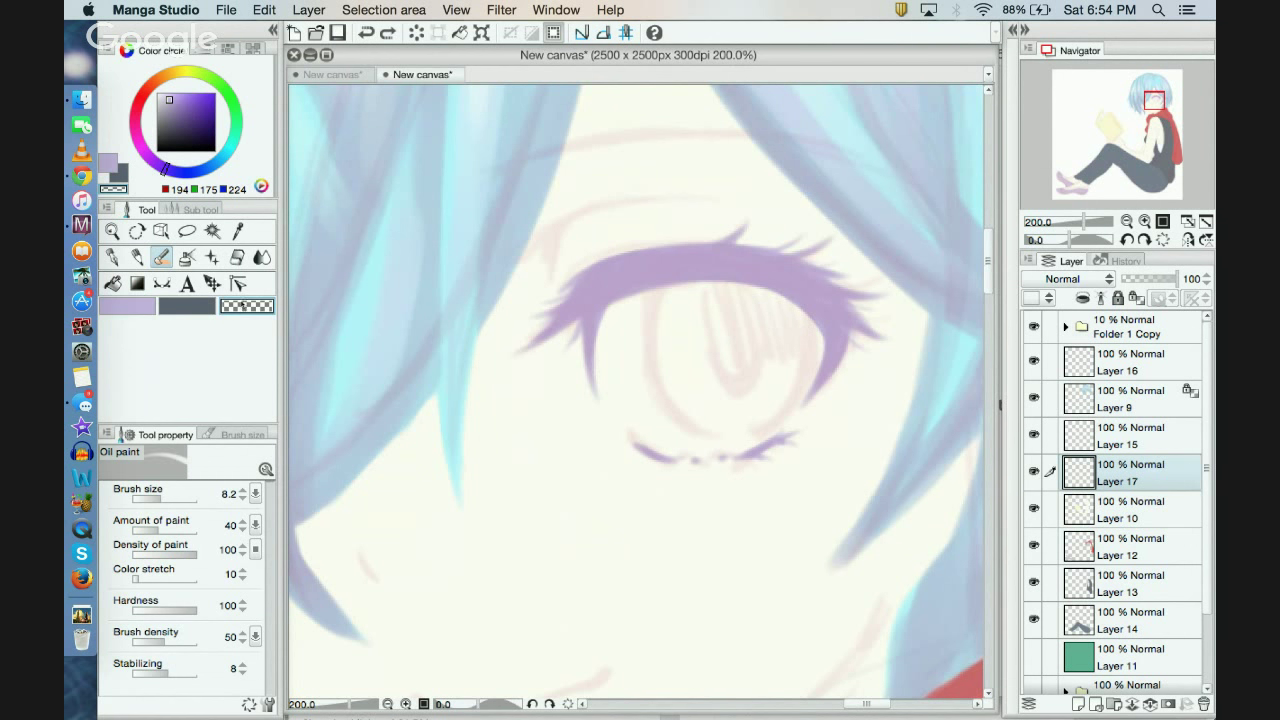
pyautogui.moveTo(782, 305); pyautogui.dragTo(824, 346)
pyautogui.moveTo(568, 273); pyautogui.dragTo(631, 252)
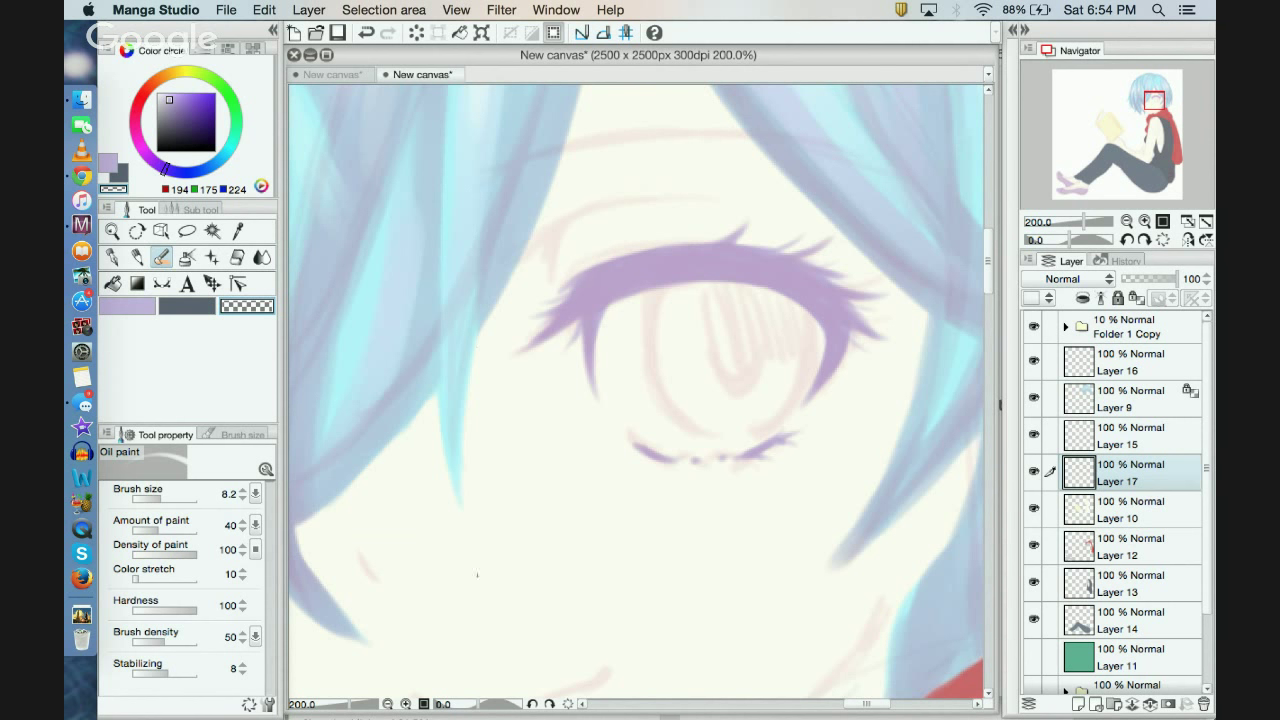
# Step: Inspect the trimmed lash line both on the full head and in detail around the eye
pyautogui.click(388, 703)
pyautogui.click(388, 703)
pyautogui.click(388, 703)
pyautogui.click(388, 703)
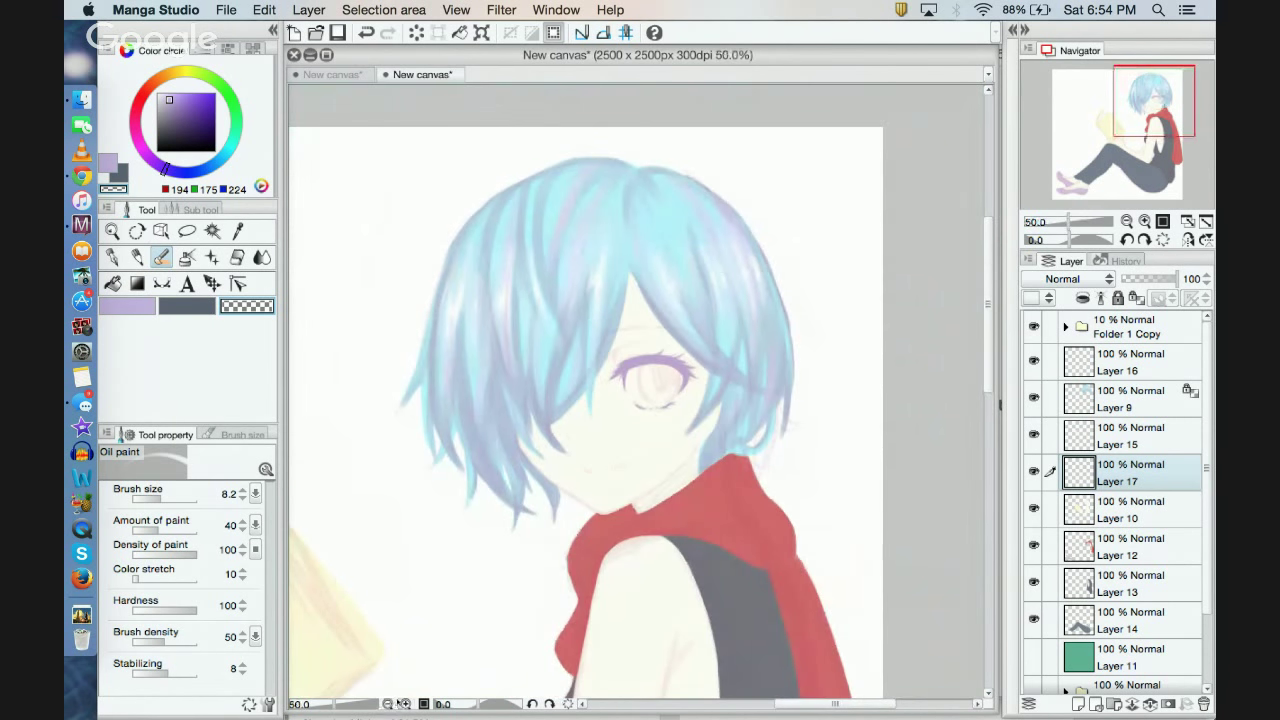
pyautogui.click(406, 704)
pyautogui.click(406, 704)
pyautogui.click(406, 704)
pyautogui.click(406, 704)
pyautogui.click(406, 704)
pyautogui.click(406, 704)
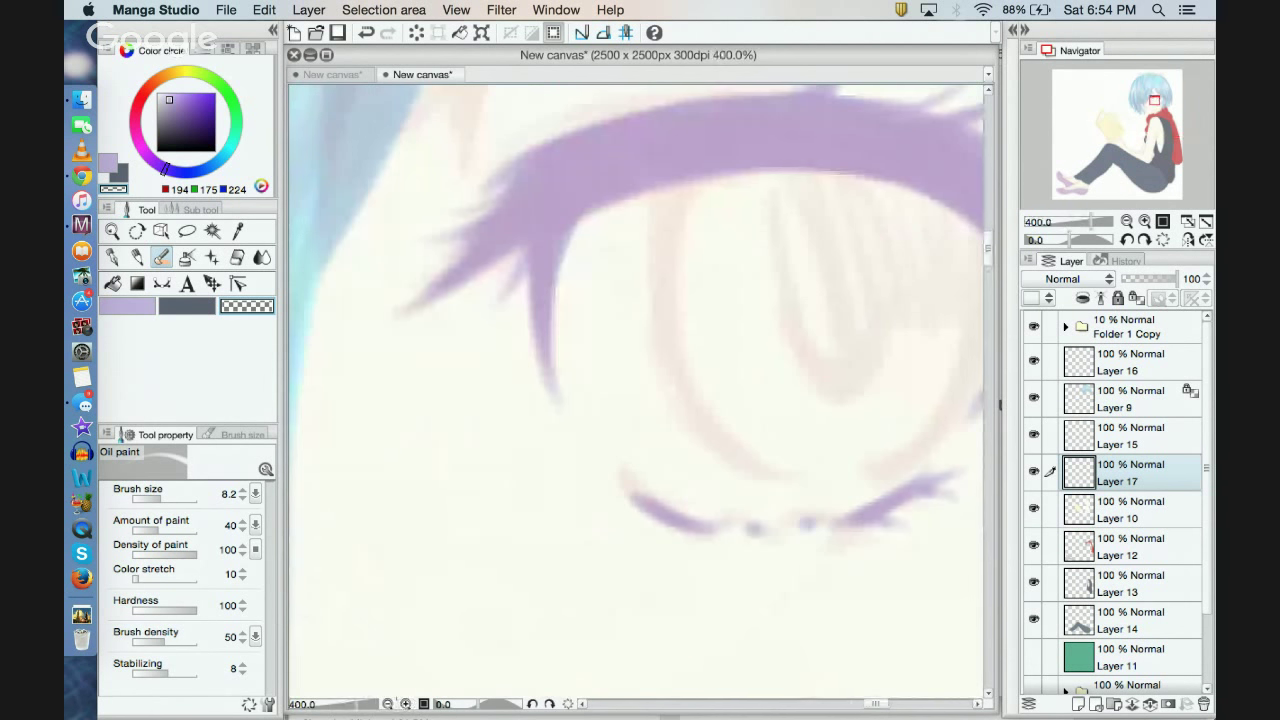
pyautogui.click(388, 704)
pyautogui.click(388, 704)
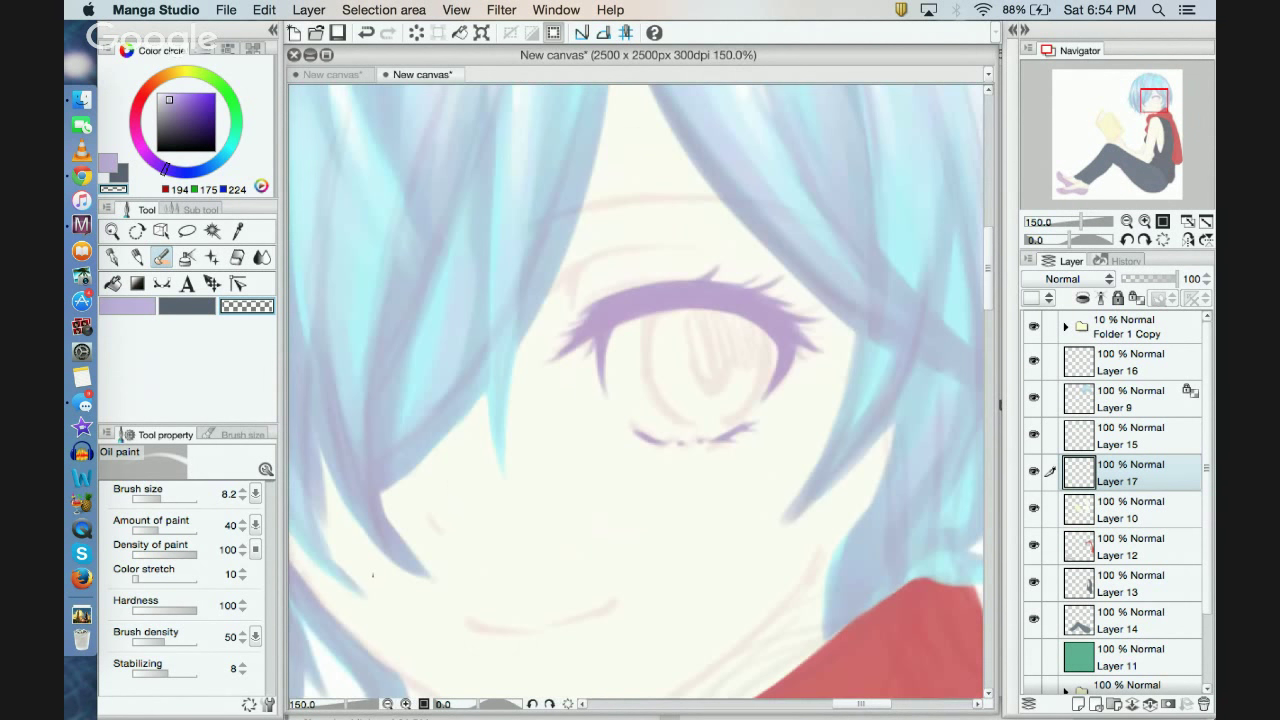
pyautogui.moveTo(1150, 97); pyautogui.dragTo(1153, 98)
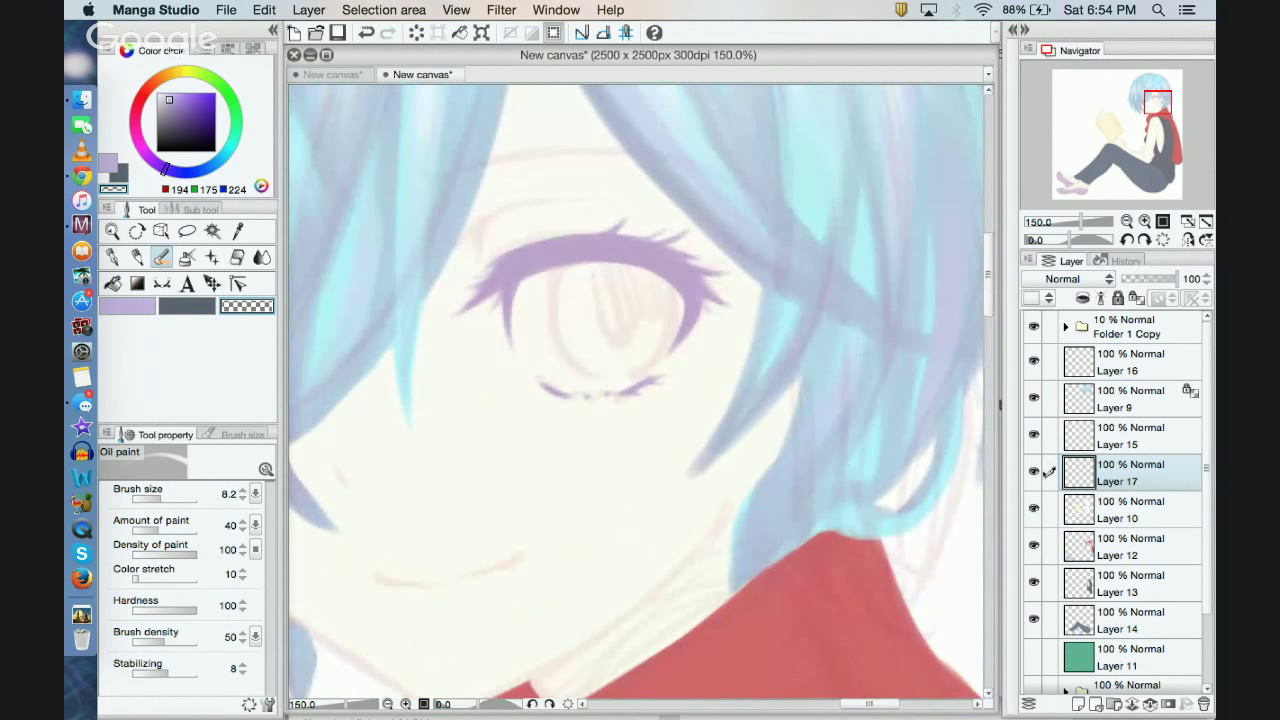
# Step: Create a new layer directly above Layer 10 and choose a pale lavender-blue colour, RGB 197, 192, 255
pyautogui.click(1111, 504)
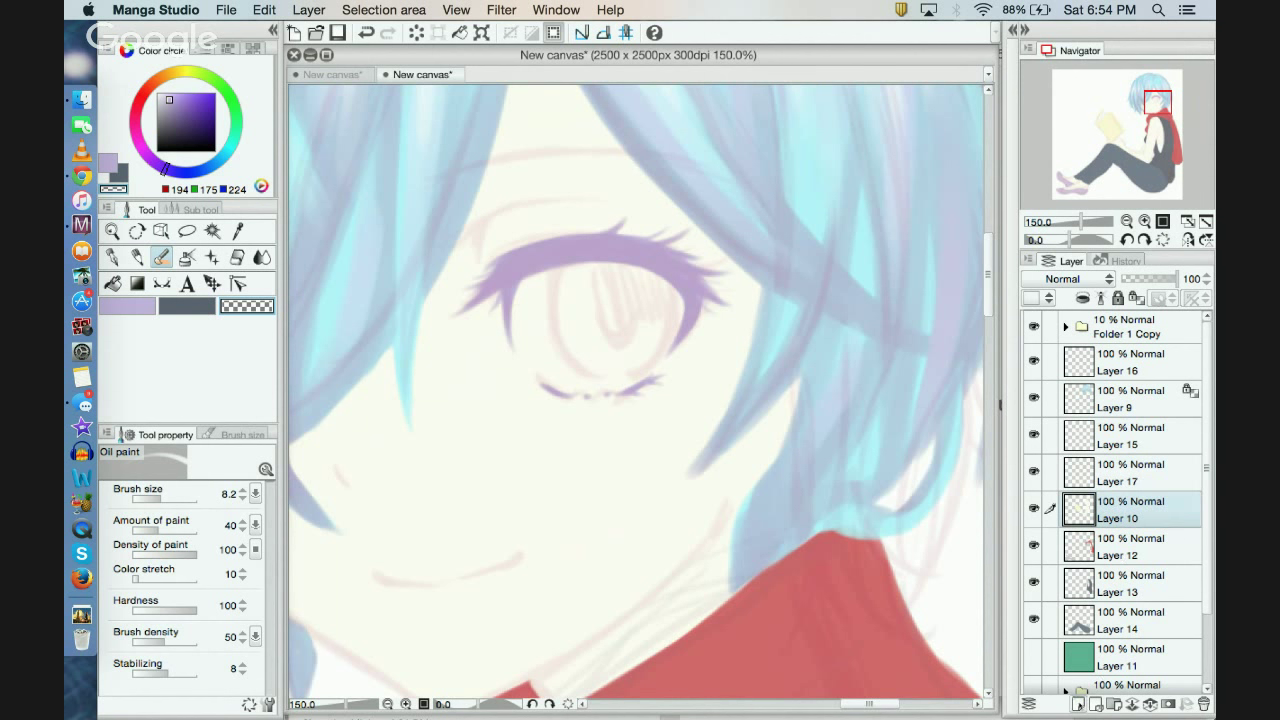
pyautogui.click(1078, 704)
pyautogui.click(145, 307)
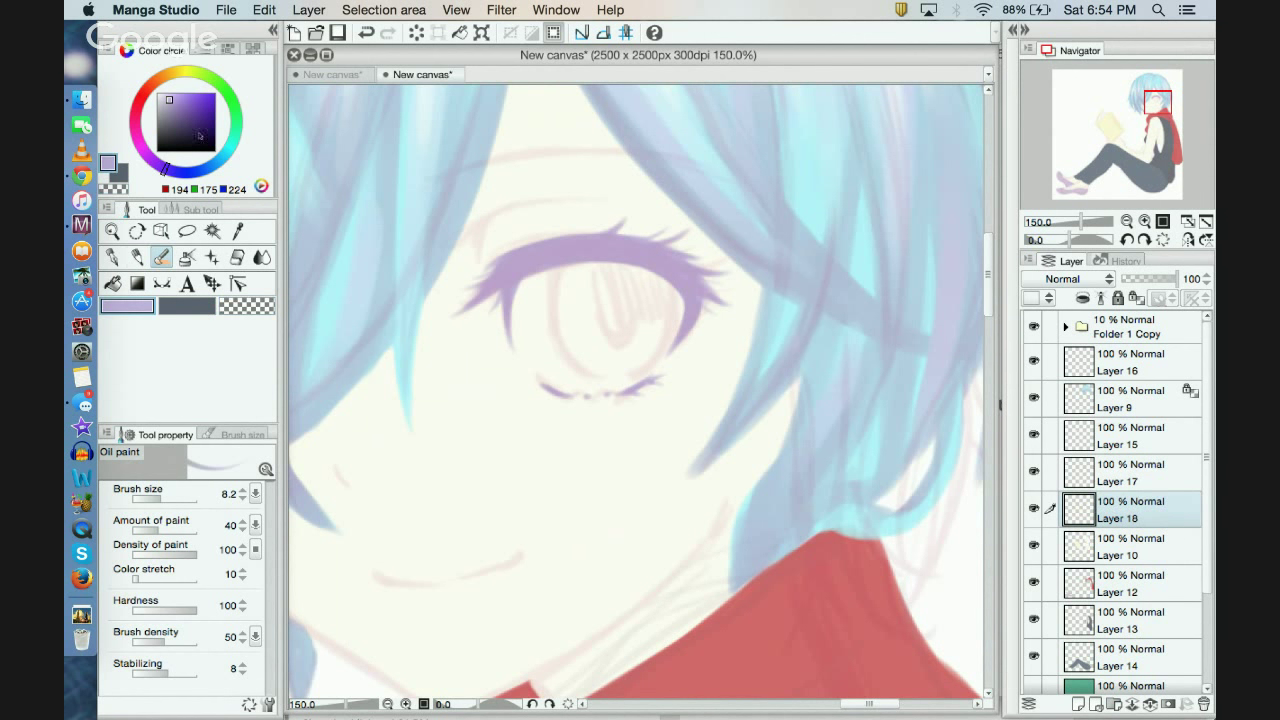
pyautogui.click(182, 174)
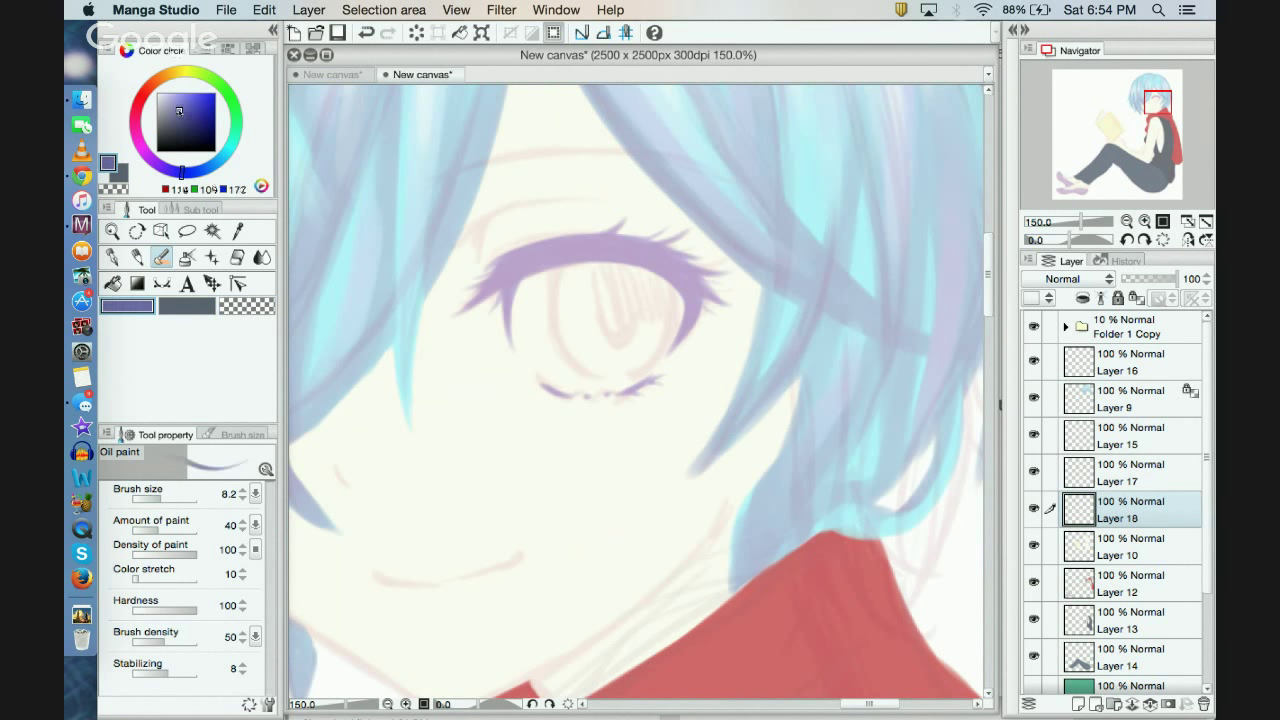
pyautogui.click(180, 106)
pyautogui.moveTo(180, 106); pyautogui.dragTo(171, 93)
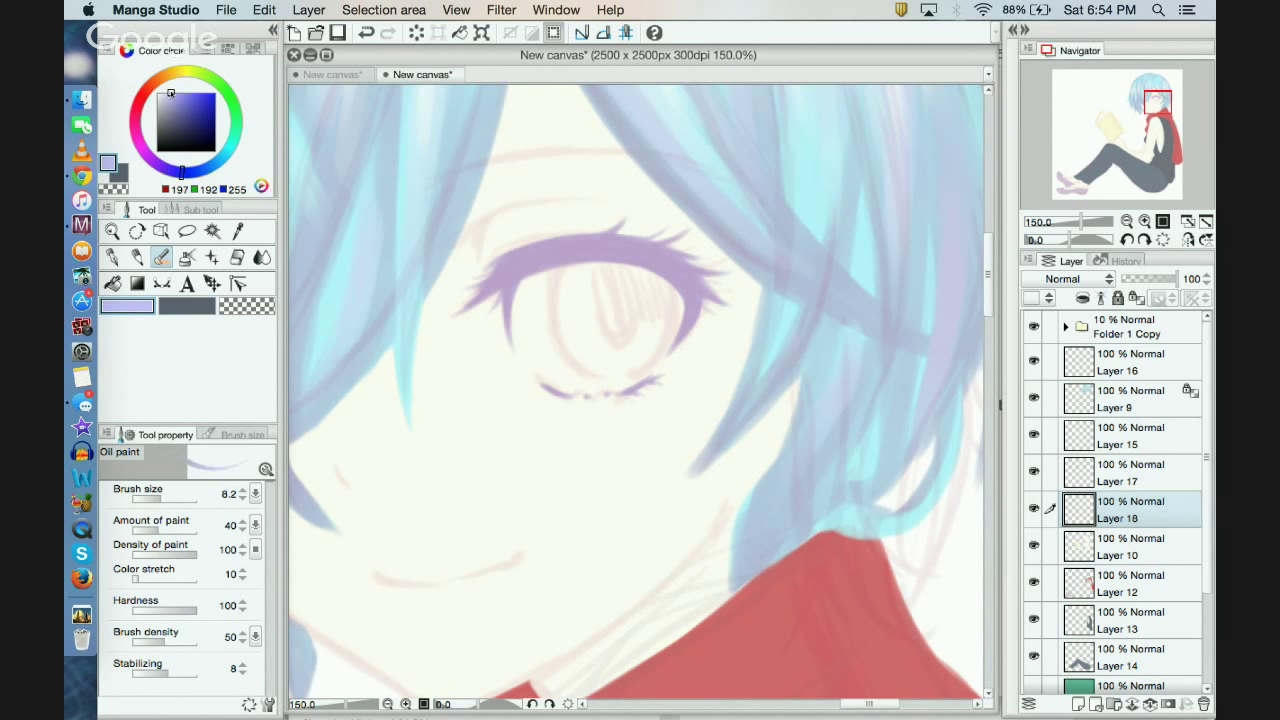
# Step: Fill the whole iris with the lavender-blue colour at brush size 28.1, following the sketched outline below the upper lash line
pyautogui.moveTo(578, 268); pyautogui.dragTo(583, 323)
pyautogui.moveTo(165, 492); pyautogui.dragTo(169, 497)
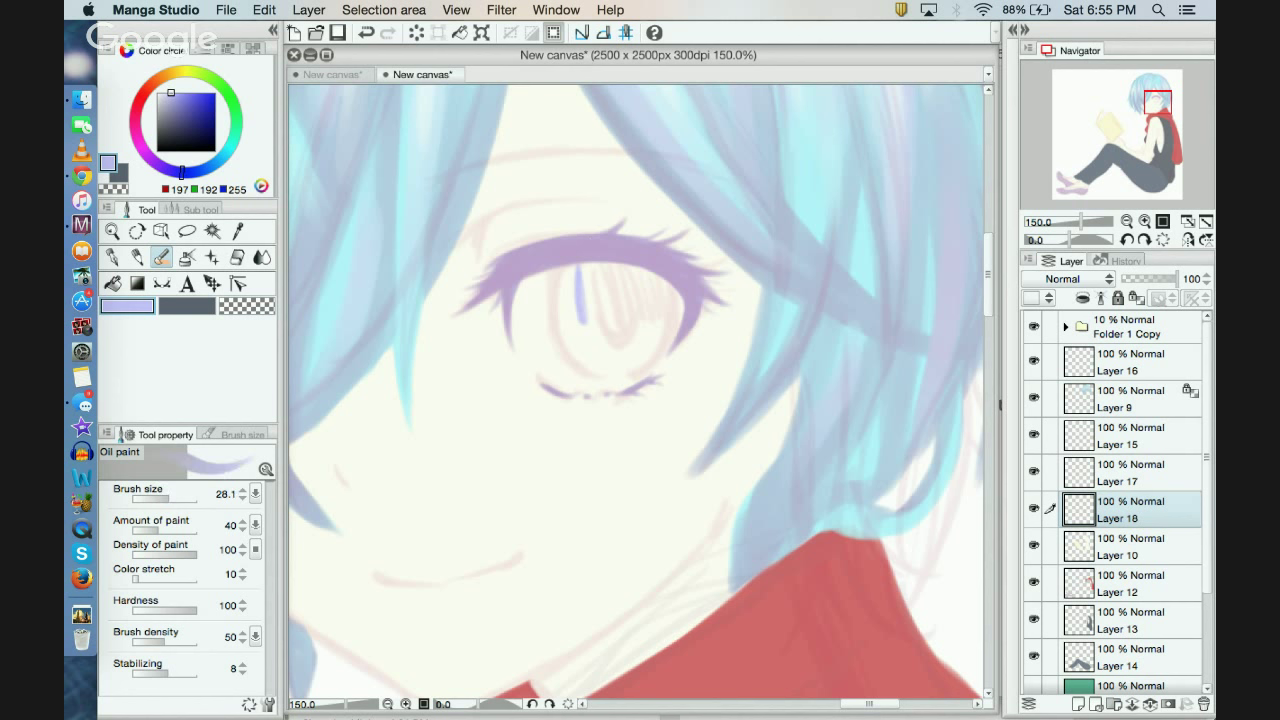
pyautogui.moveTo(589, 284)
pyautogui.mouseDown()
pyautogui.moveTo(580, 340)
pyautogui.moveTo(564, 300)
pyautogui.moveTo(570, 345)
pyautogui.moveTo(558, 269)
pyautogui.moveTo(574, 344)
pyautogui.moveTo(605, 373)
pyautogui.mouseUp()
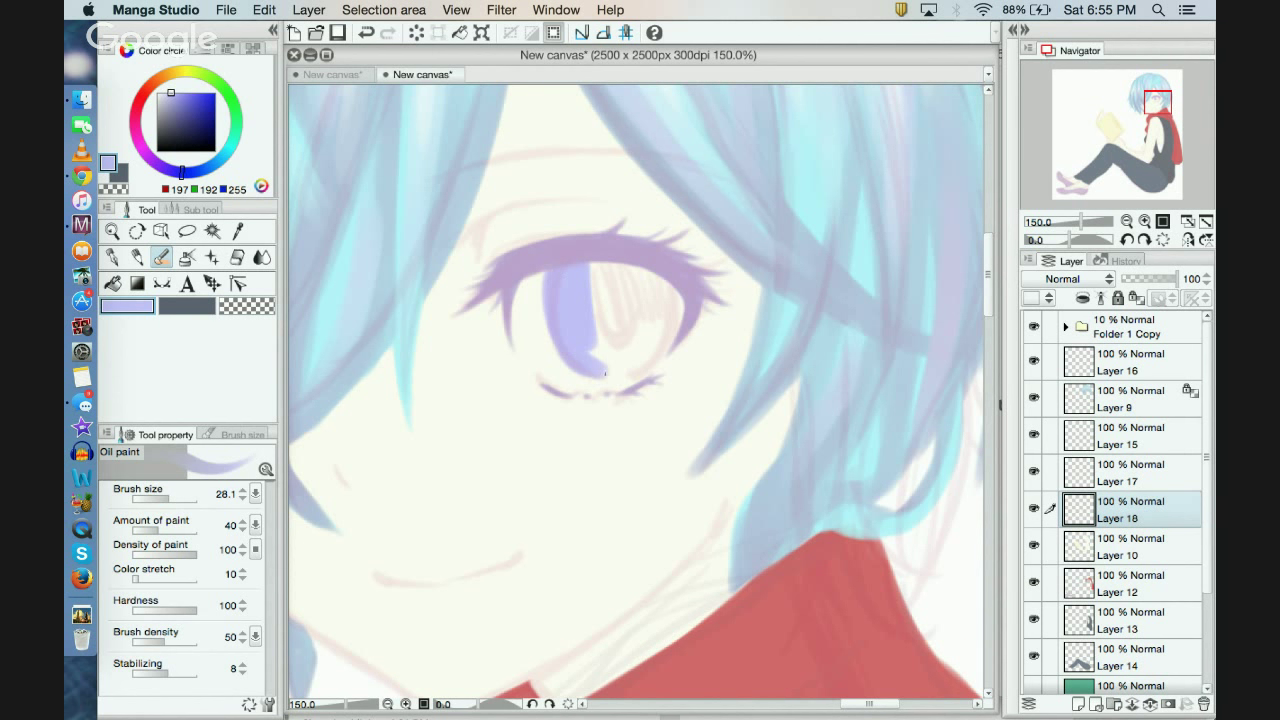
pyautogui.moveTo(590, 264)
pyautogui.mouseDown()
pyautogui.moveTo(610, 334)
pyautogui.moveTo(624, 266)
pyautogui.moveTo(664, 284)
pyautogui.moveTo(652, 342)
pyautogui.mouseUp()
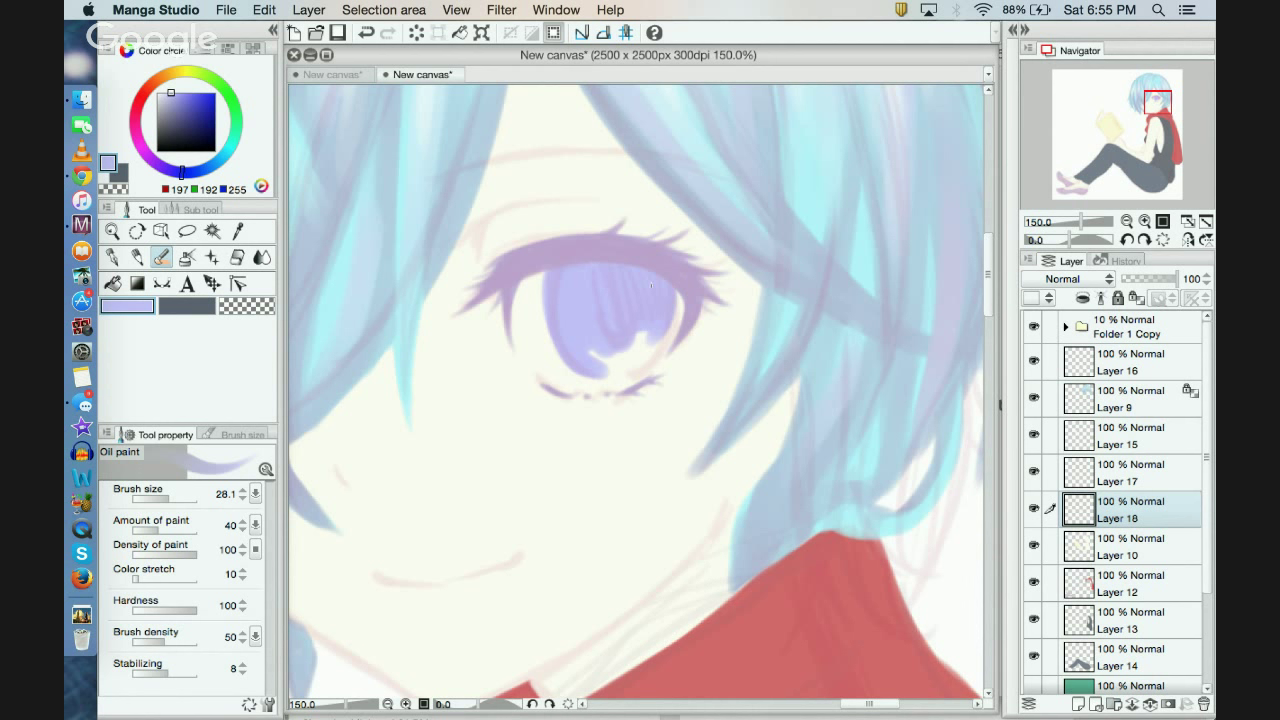
pyautogui.moveTo(651, 286)
pyautogui.mouseDown()
pyautogui.moveTo(619, 339)
pyautogui.moveTo(639, 340)
pyautogui.moveTo(616, 364)
pyautogui.moveTo(596, 357)
pyautogui.moveTo(635, 340)
pyautogui.moveTo(617, 368)
pyautogui.moveTo(595, 361)
pyautogui.moveTo(601, 373)
pyautogui.moveTo(661, 344)
pyautogui.moveTo(652, 356)
pyautogui.moveTo(667, 323)
pyautogui.mouseUp()
pyautogui.click(366, 32)
pyautogui.click(366, 32)
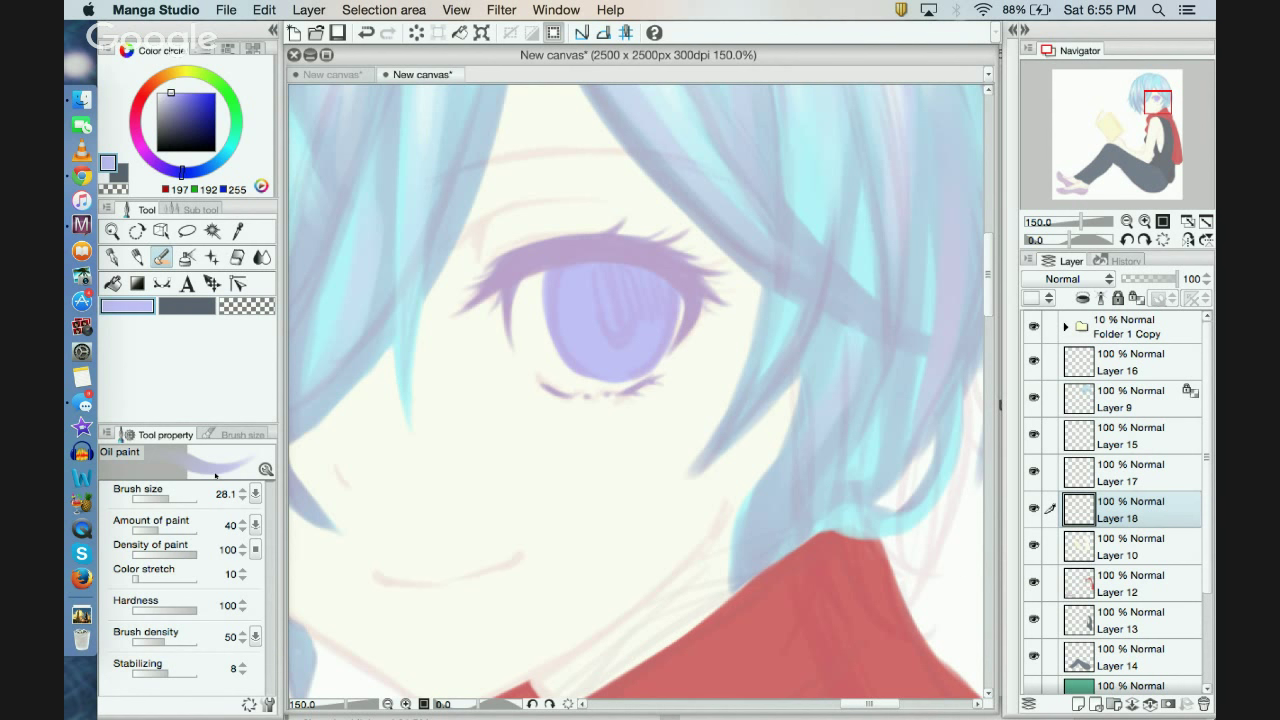
# Step: Clean up the iris's lower and left edges with transparent colour at brush size 16.2
pyautogui.click(388, 704)
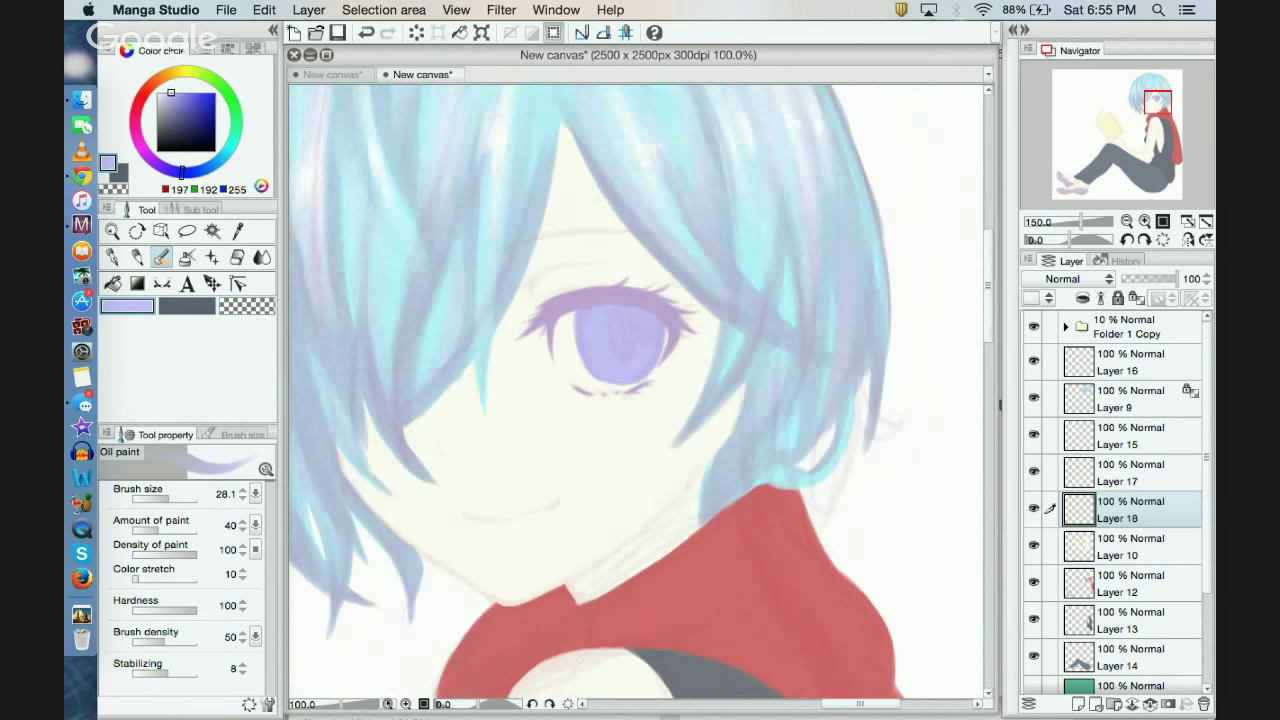
pyautogui.click(388, 704)
pyautogui.click(388, 704)
pyautogui.click(406, 704)
pyautogui.click(406, 704)
pyautogui.click(406, 704)
pyautogui.click(406, 704)
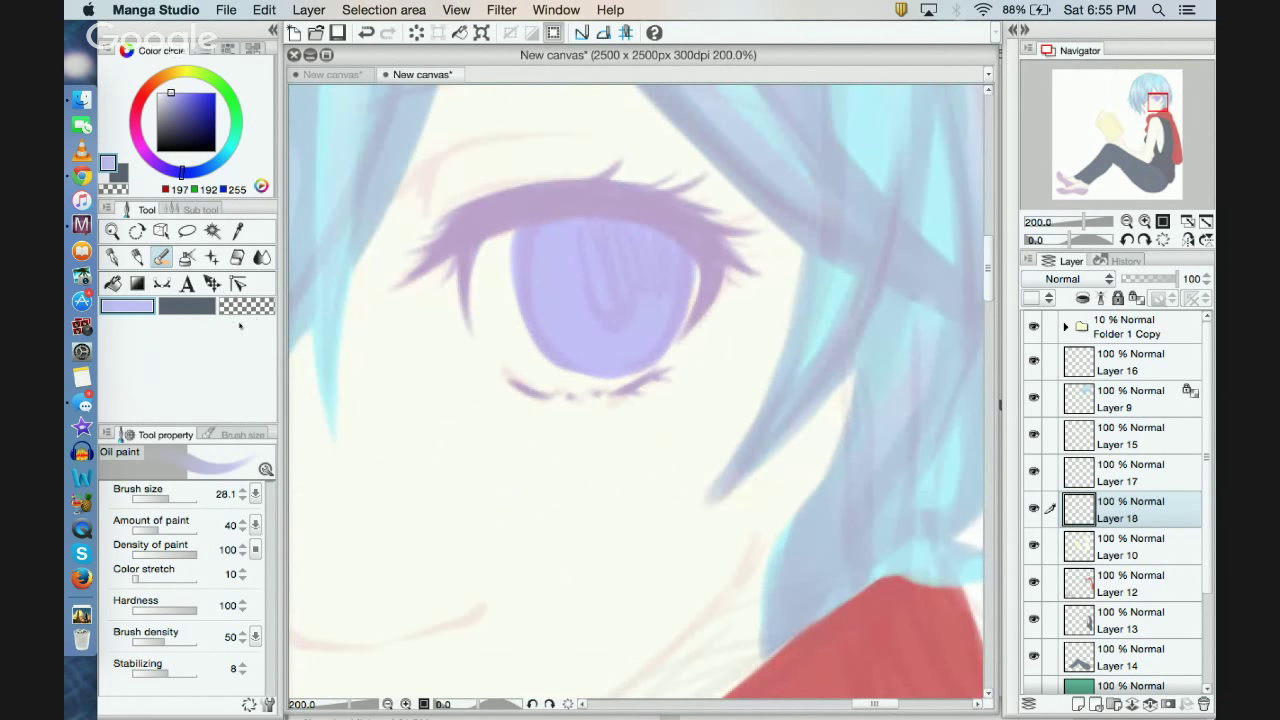
pyautogui.press('c')
pyautogui.click(164, 498)
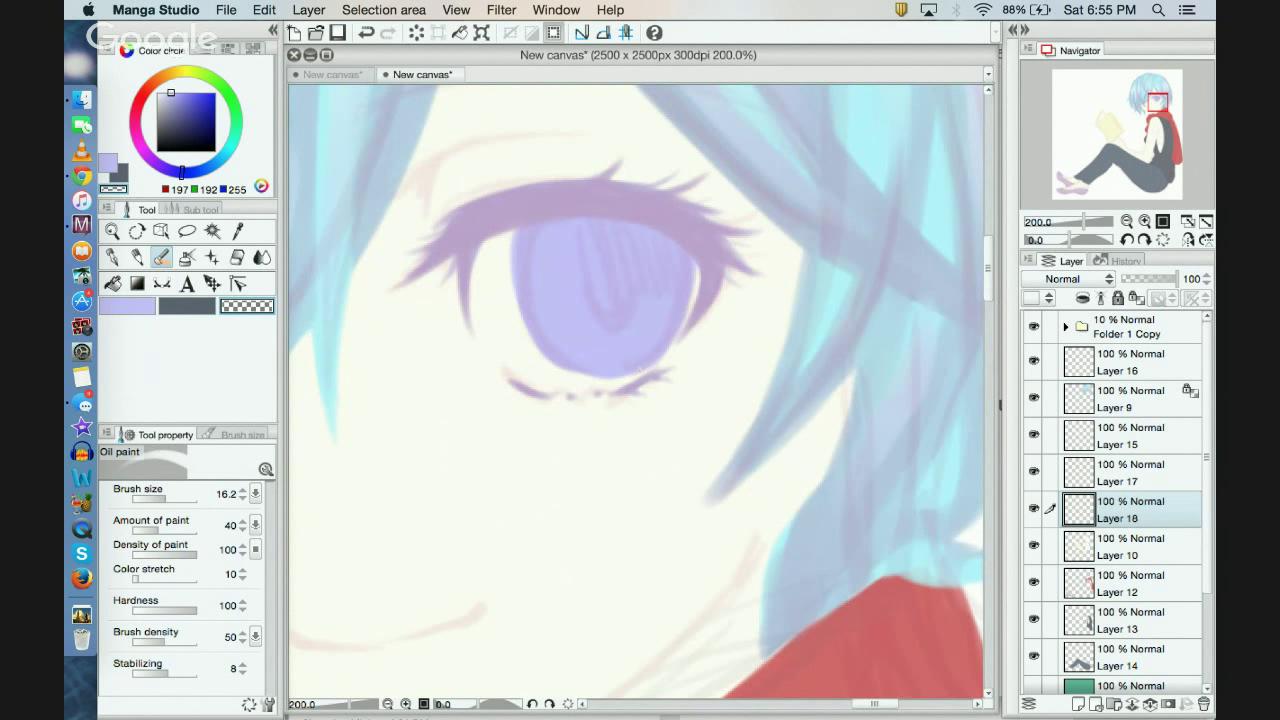
pyautogui.moveTo(601, 383)
pyautogui.mouseDown()
pyautogui.moveTo(655, 358)
pyautogui.moveTo(682, 325)
pyautogui.mouseUp()
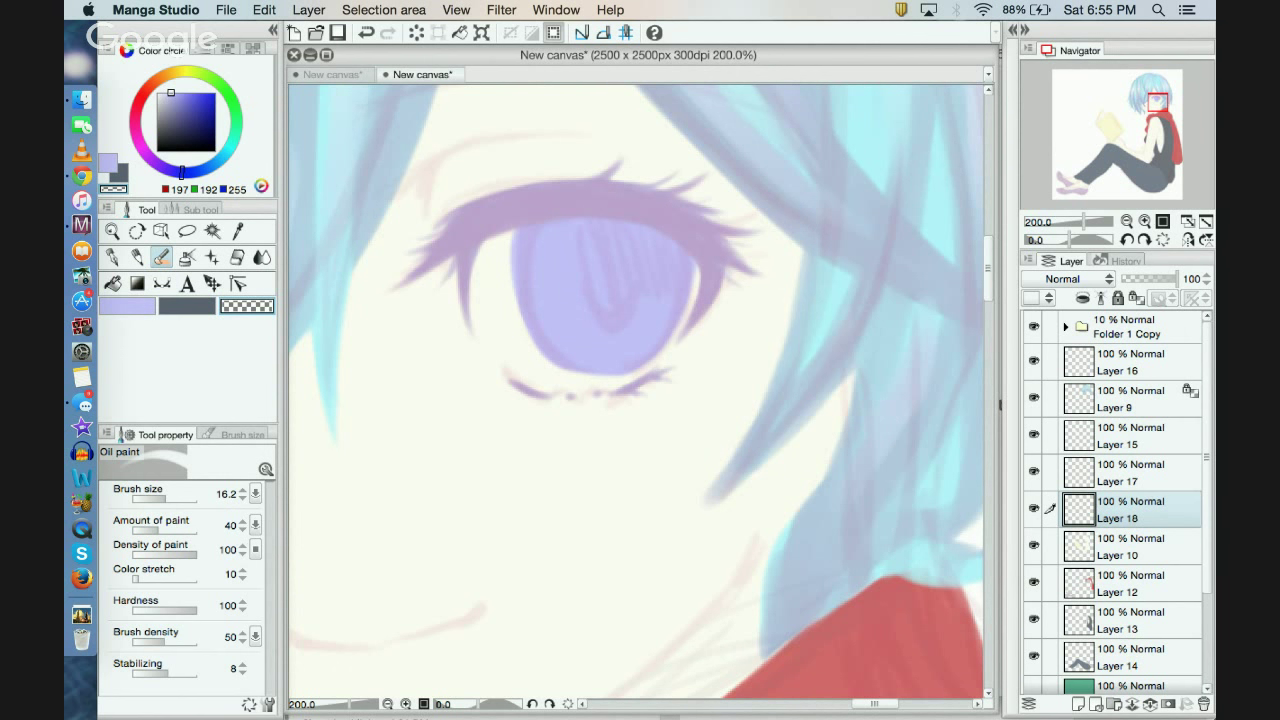
pyautogui.moveTo(557, 364)
pyautogui.mouseDown()
pyautogui.moveTo(508, 278)
pyautogui.moveTo(514, 230)
pyautogui.moveTo(524, 342)
pyautogui.mouseUp()
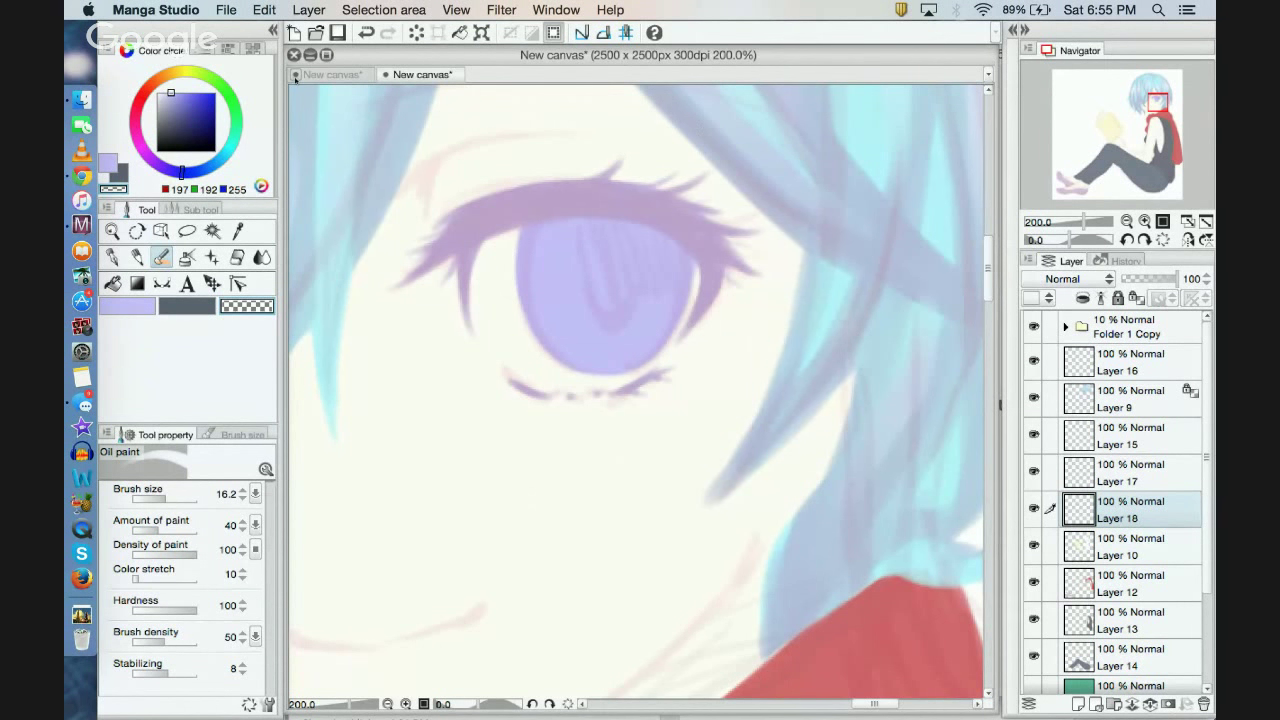
# Step: Lock Layer 18's transparent pixels, recolour the iris with lighter lavender RGB 215, 212, 255, and release the lock
pyautogui.moveTo(170, 92); pyautogui.dragTo(166, 92)
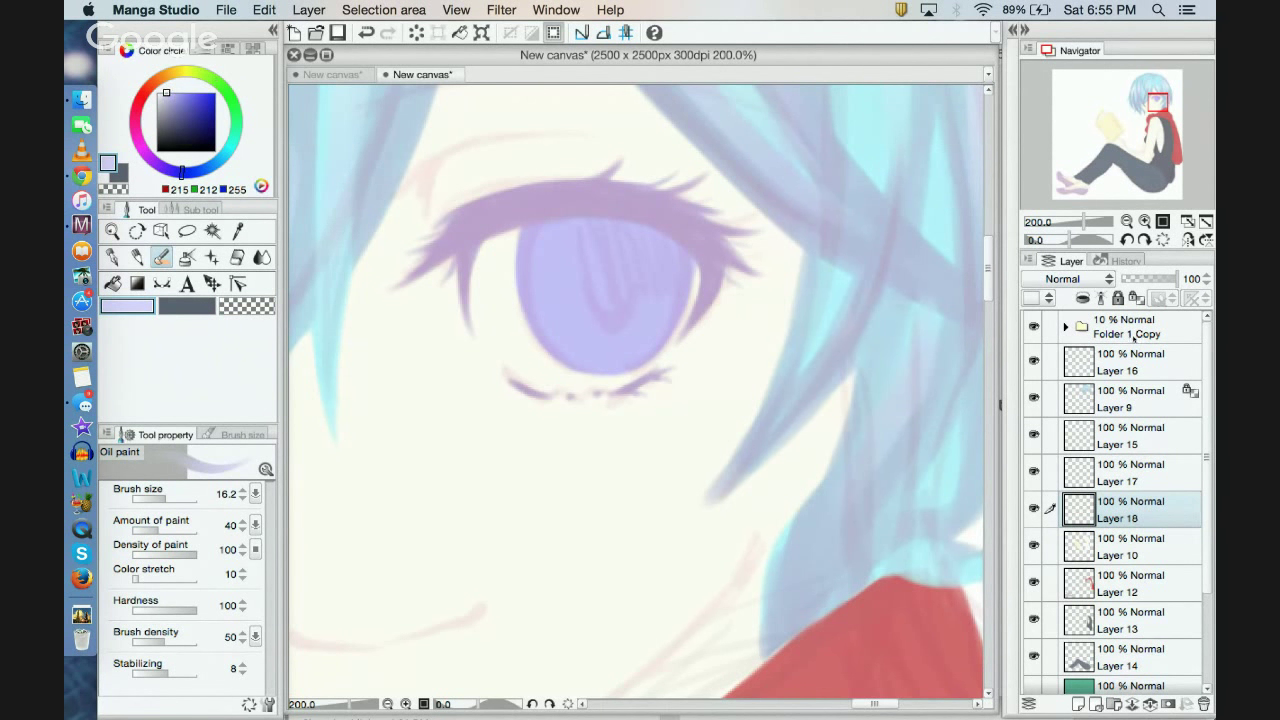
pyautogui.click(1136, 298)
pyautogui.click(459, 32)
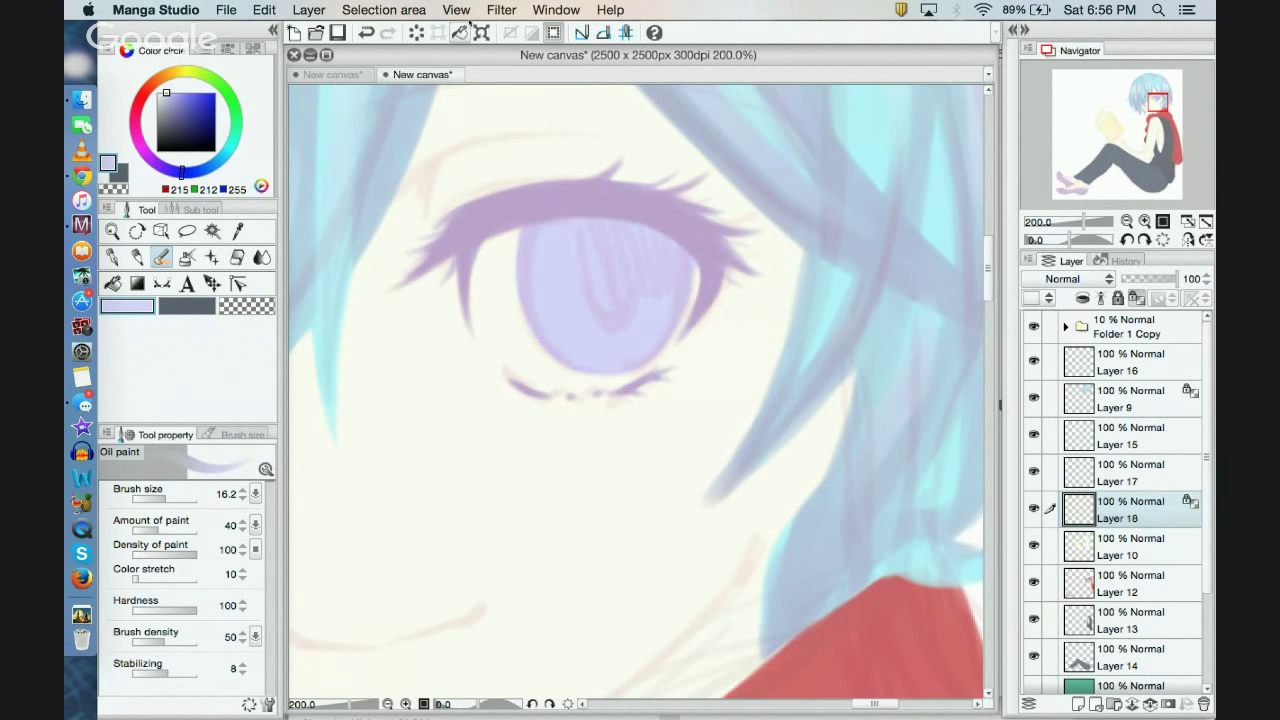
pyautogui.click(1136, 298)
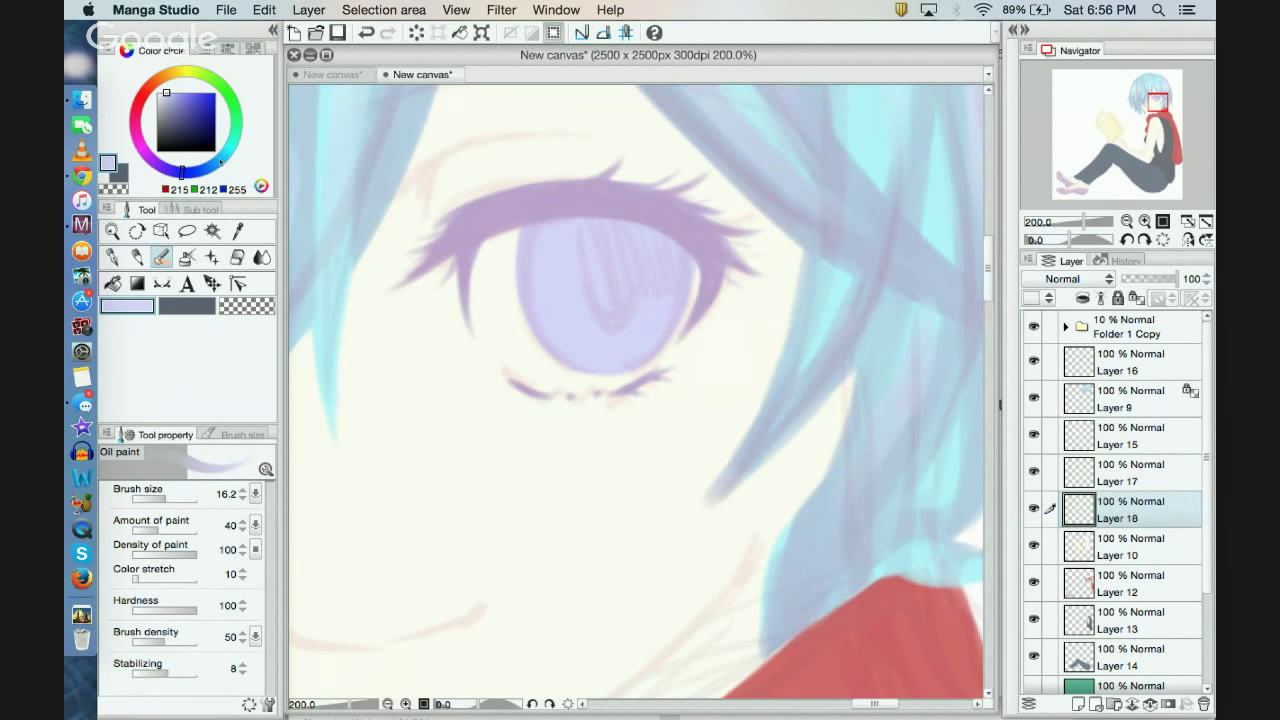
# Step: Shade the upper iris, sides and pupil in RGB 179, 173, 255 at brush size 16.2, locking Layer 18's transparent pixels
pyautogui.click(170, 91)
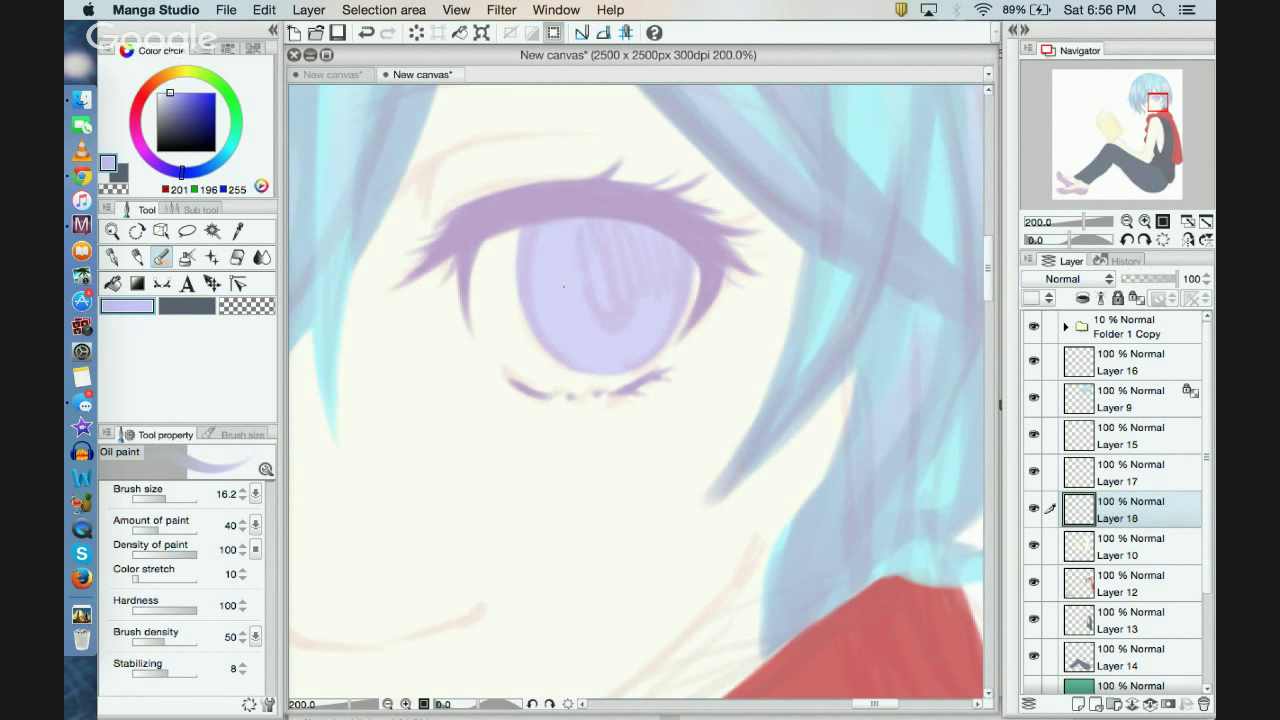
pyautogui.click(175, 91)
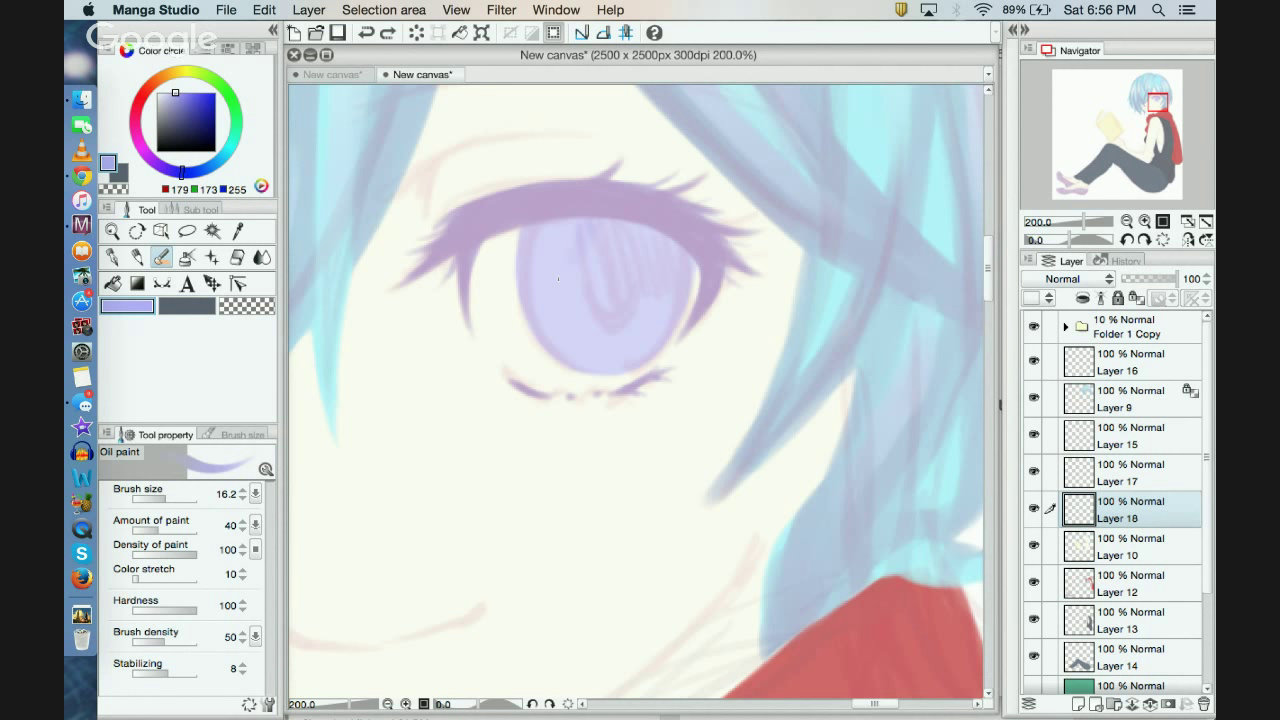
pyautogui.moveTo(558, 279); pyautogui.dragTo(562, 230)
pyautogui.moveTo(542, 290); pyautogui.dragTo(531, 235)
pyautogui.moveTo(596, 288); pyautogui.dragTo(598, 239)
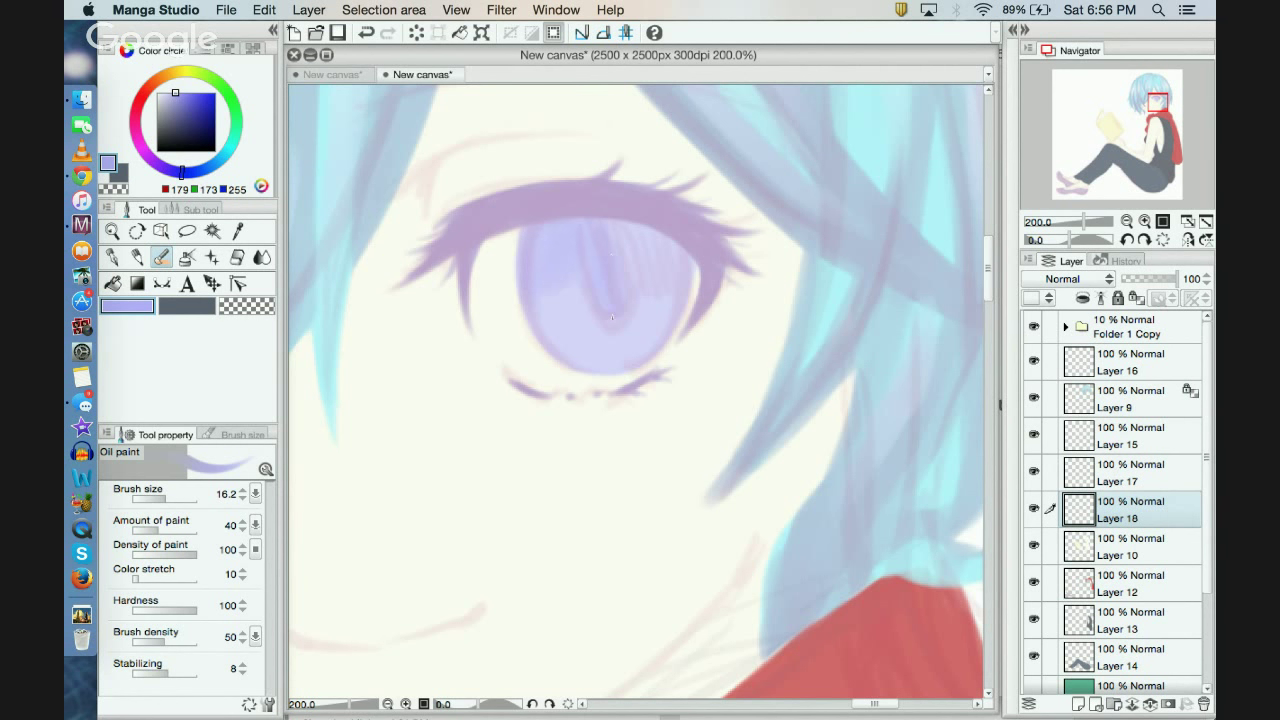
pyautogui.moveTo(611, 316)
pyautogui.mouseDown()
pyautogui.moveTo(593, 285)
pyautogui.moveTo(604, 316)
pyautogui.mouseUp()
pyautogui.moveTo(652, 240); pyautogui.dragTo(641, 236)
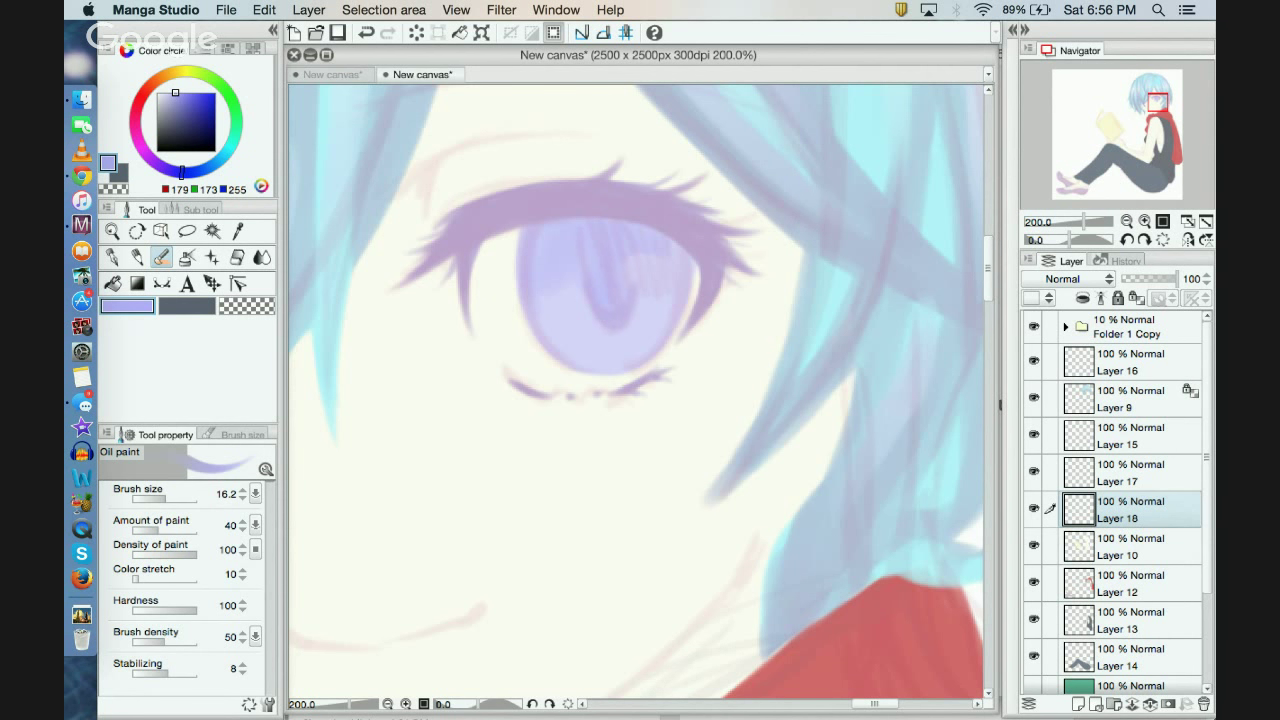
pyautogui.click(1137, 298)
pyautogui.moveTo(668, 284)
pyautogui.mouseDown()
pyautogui.moveTo(656, 262)
pyautogui.moveTo(627, 262)
pyautogui.moveTo(642, 288)
pyautogui.moveTo(668, 292)
pyautogui.mouseUp()
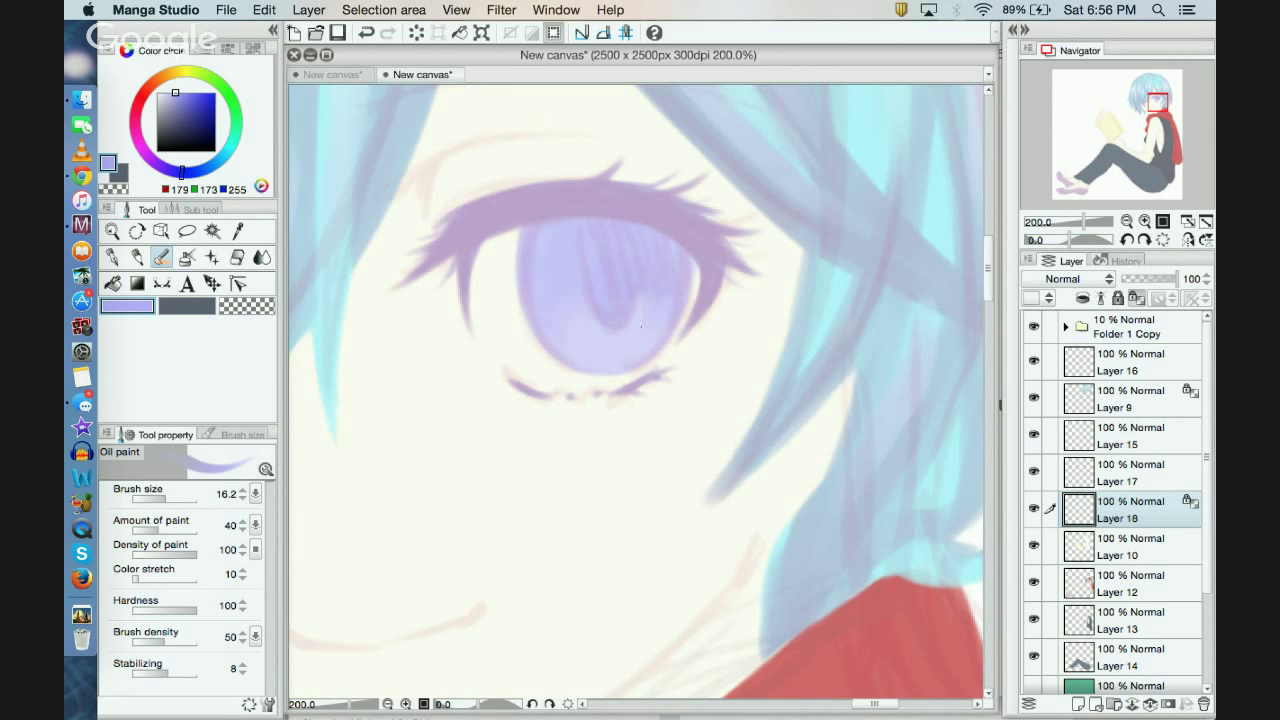
# Step: Hide the sketch folder, Folder 1 Copy, and check the painted eye against the whole head
pyautogui.click(1034, 325)
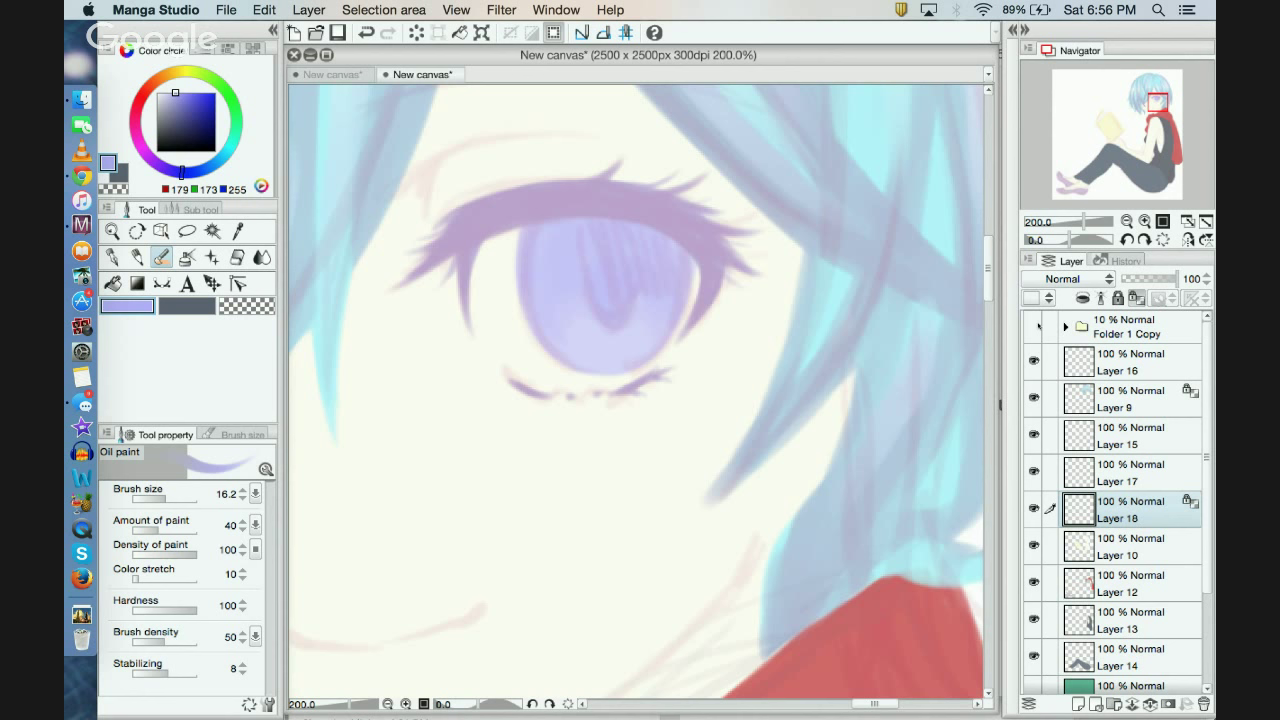
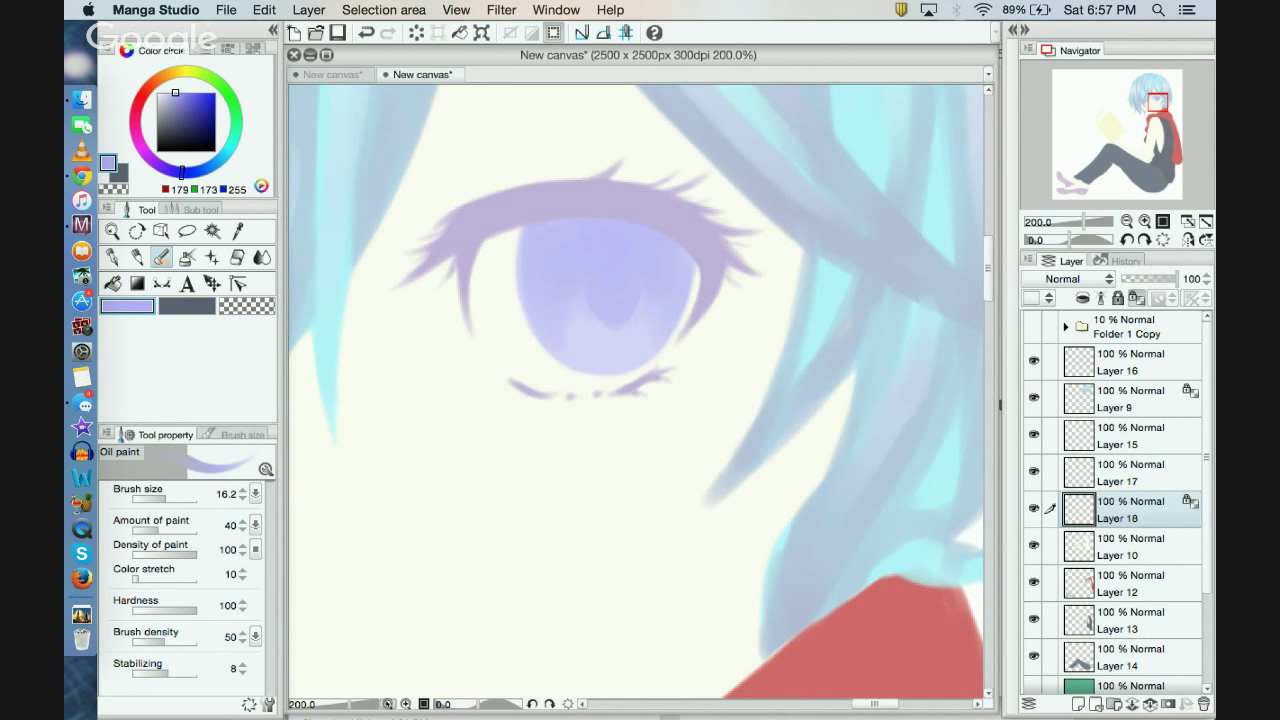
pyautogui.click(388, 704)
pyautogui.click(388, 704)
pyautogui.click(388, 704)
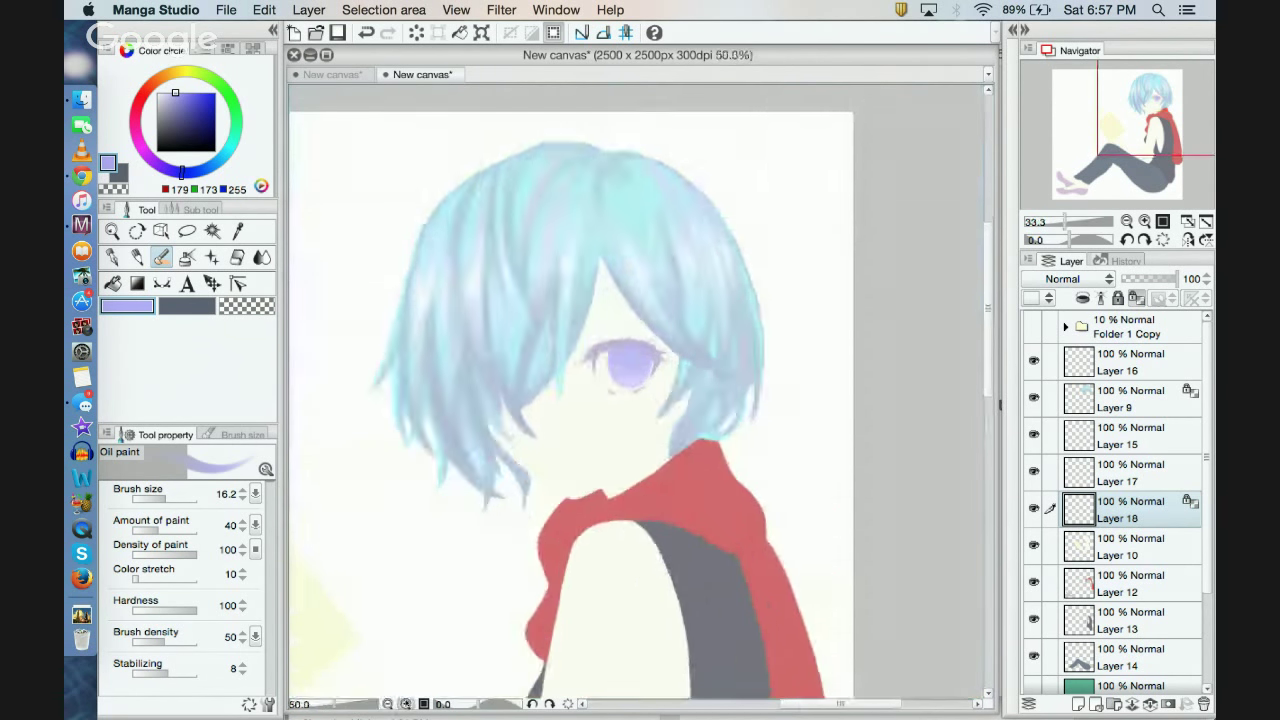
pyautogui.click(405, 704)
pyautogui.click(405, 704)
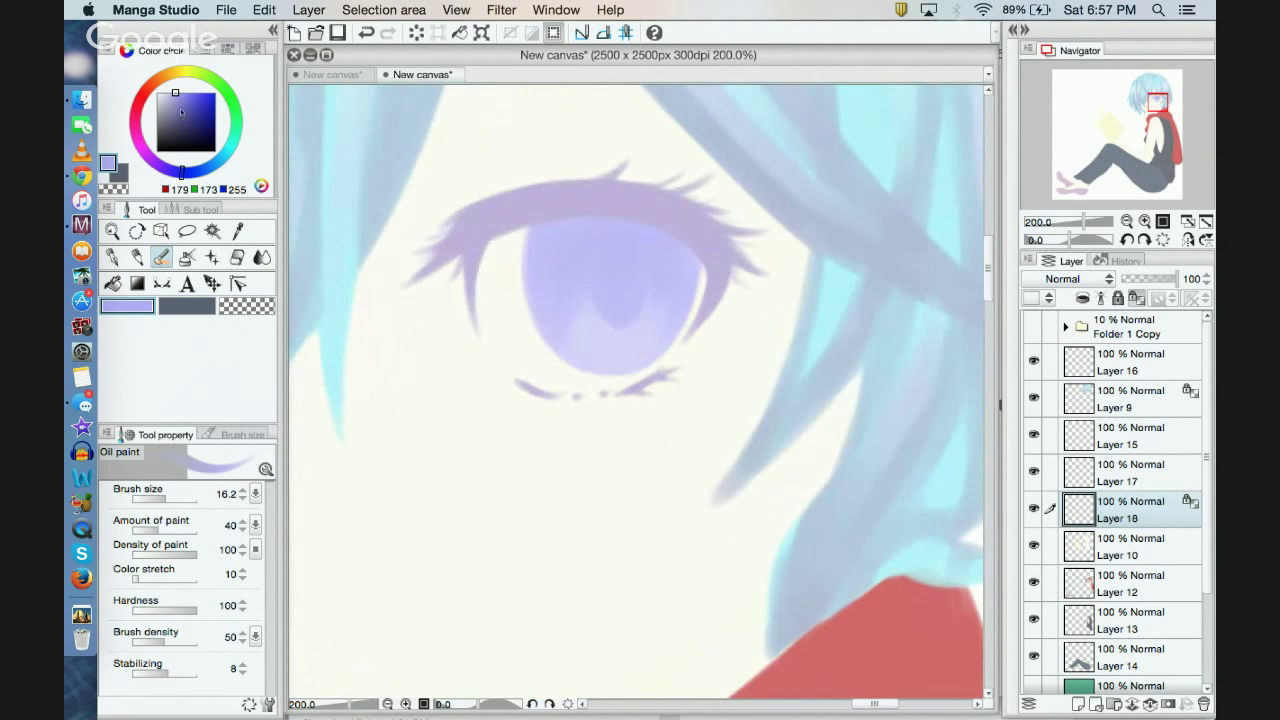
# Step: Deepen the pupil, the iris's sides and the band under the upper lashes with violet RGB 134, 128, 208
pyautogui.click(178, 103)
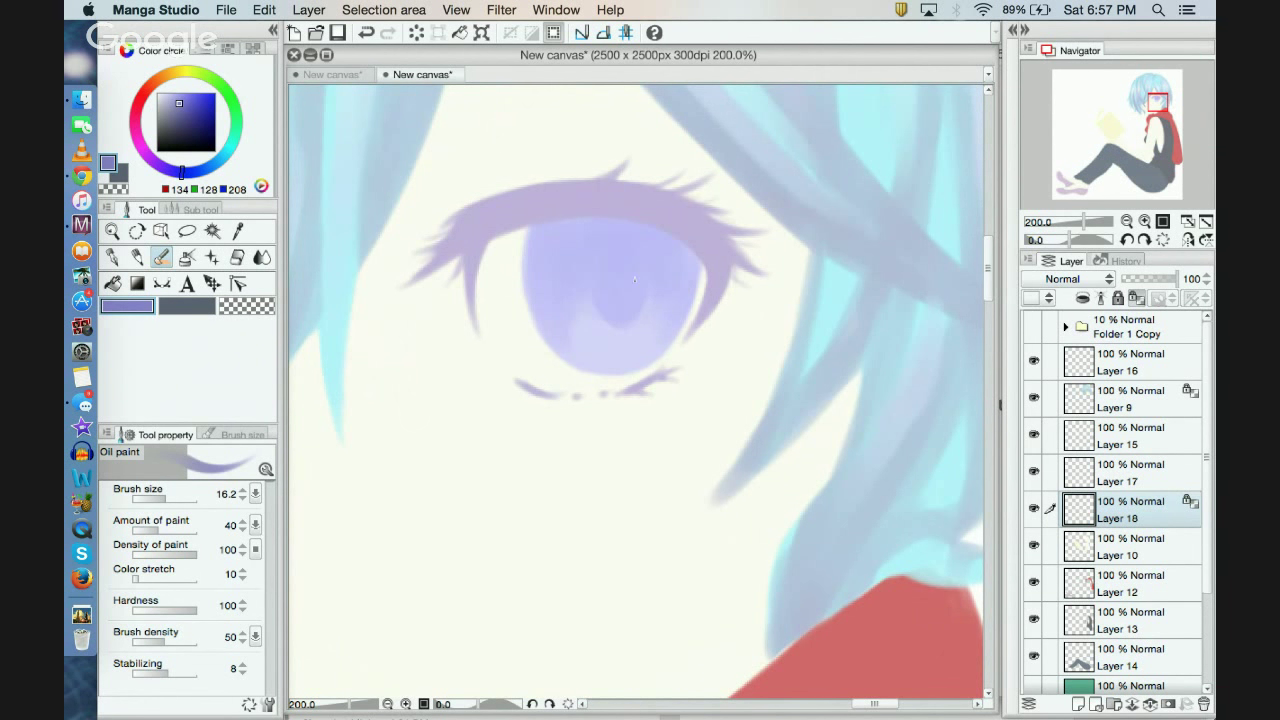
pyautogui.moveTo(624, 307); pyautogui.dragTo(643, 283)
pyautogui.moveTo(552, 226); pyautogui.dragTo(542, 287)
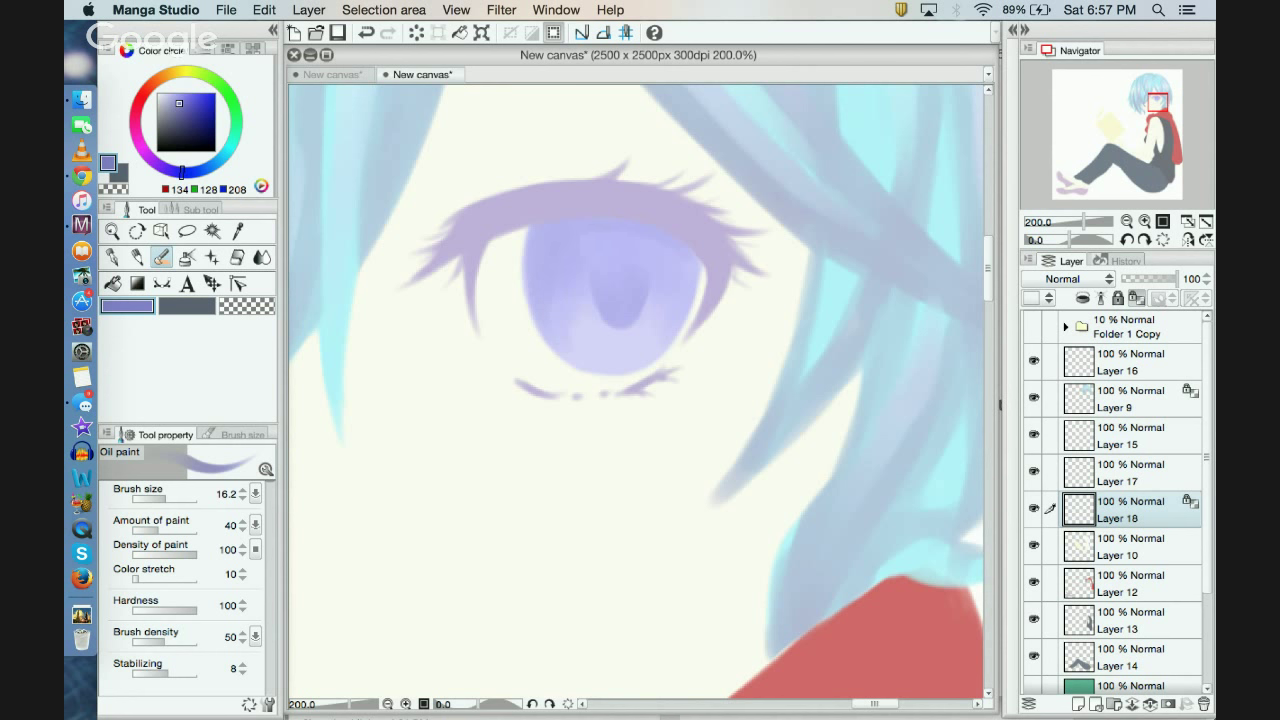
pyautogui.moveTo(691, 266); pyautogui.dragTo(683, 315)
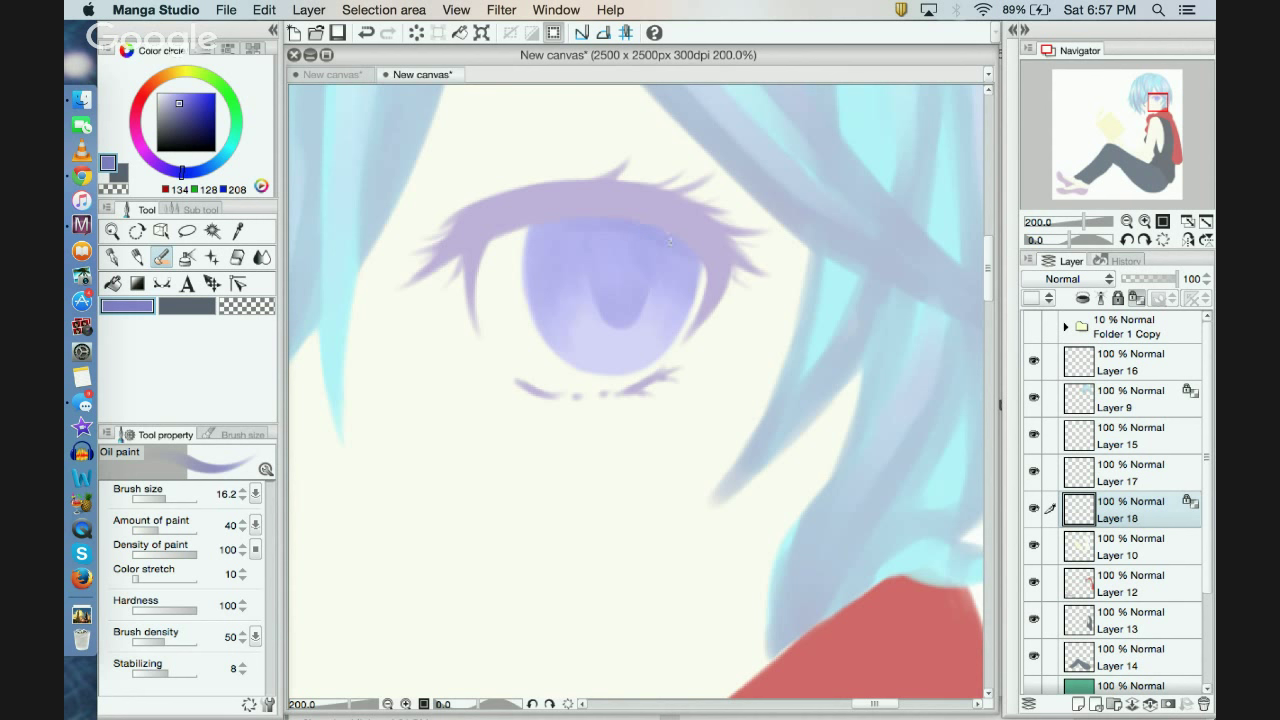
pyautogui.moveTo(670, 240)
pyautogui.mouseDown()
pyautogui.moveTo(531, 238)
pyautogui.moveTo(646, 228)
pyautogui.moveTo(577, 221)
pyautogui.mouseUp()
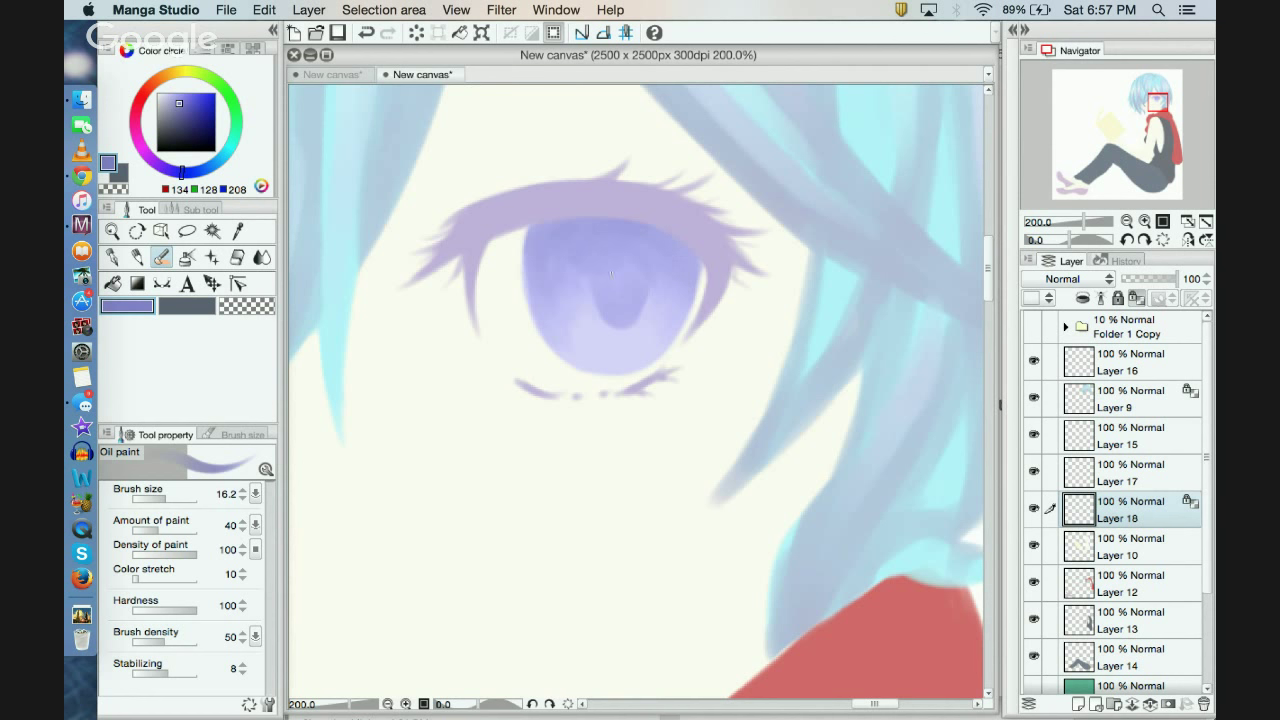
# Step: Check the eye on the full head, undo the last two shading strokes, and repaint the iris's upper left edge
pyautogui.click(388, 704)
pyautogui.click(388, 704)
pyautogui.click(388, 704)
pyautogui.click(367, 33)
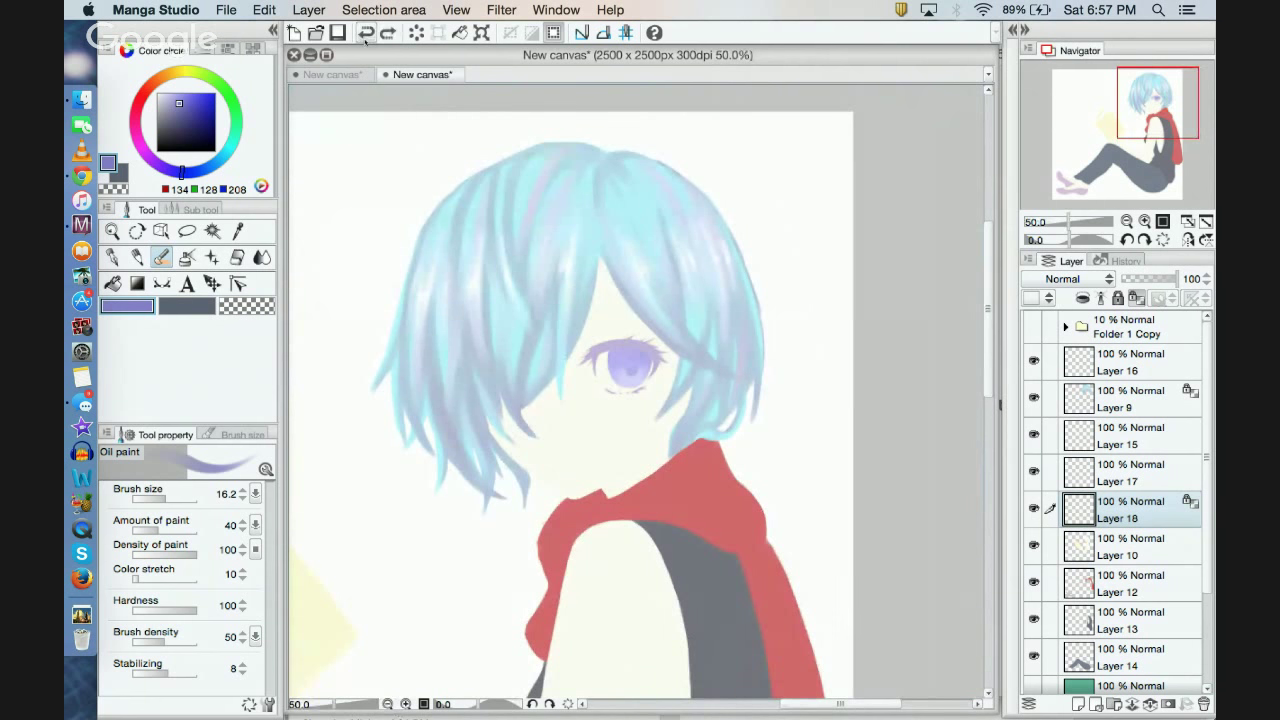
pyautogui.click(367, 33)
pyautogui.click(405, 704)
pyautogui.click(405, 704)
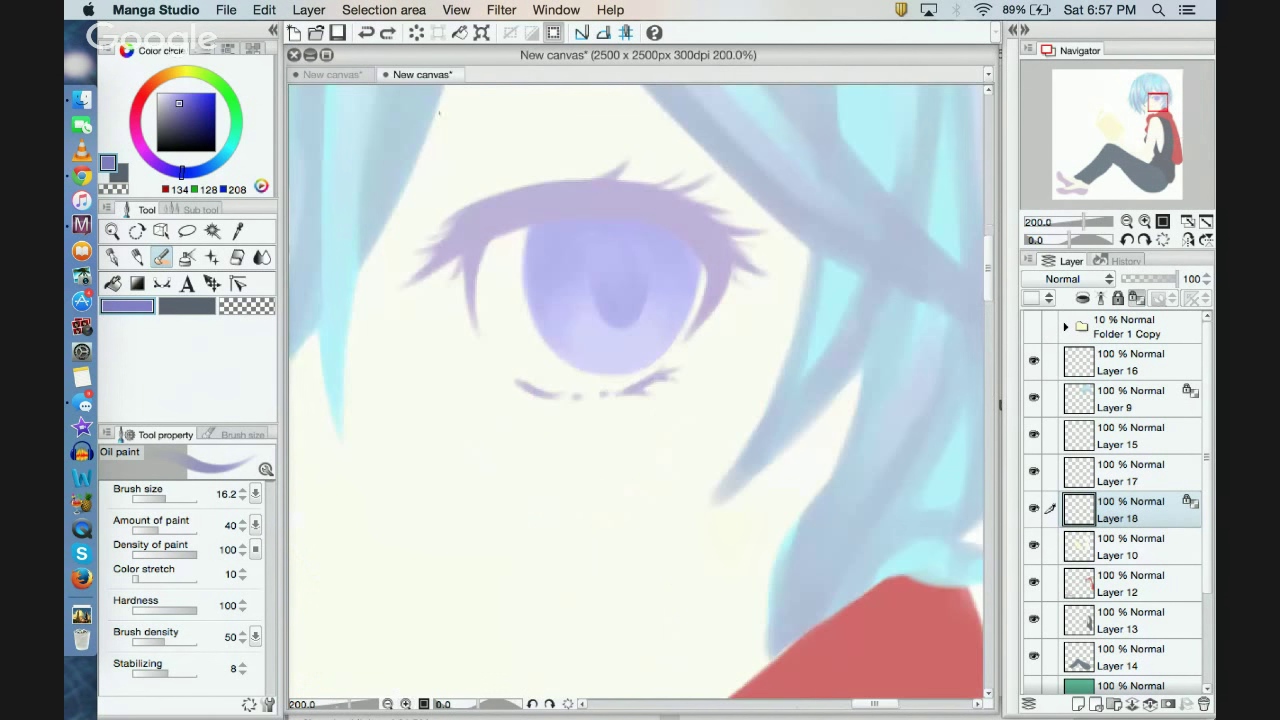
pyautogui.moveTo(530, 231); pyautogui.dragTo(525, 278)
# Step: Brighten the lower iris with pale lavender RGB 216, 212, 255 and RGB 237, 235, 255, checking it on the full head
pyautogui.keyDown('alt'); pyautogui.click(668, 298); pyautogui.keyUp('alt')
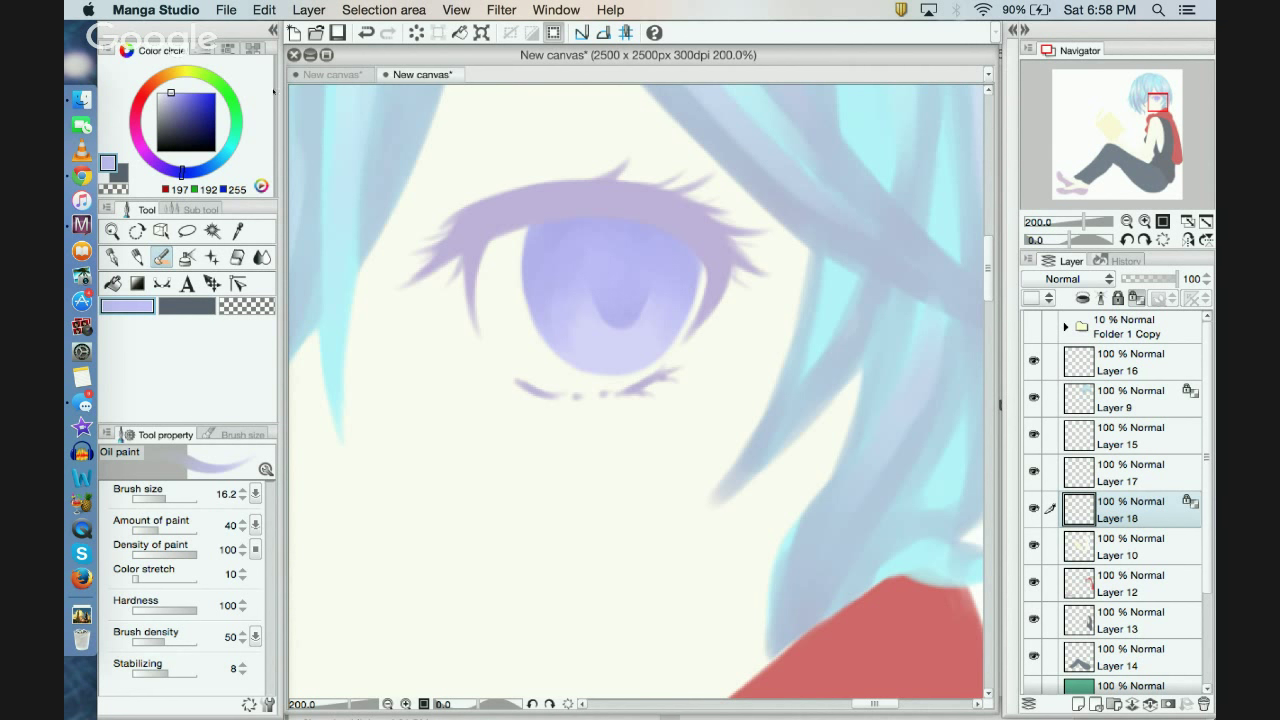
pyautogui.click(166, 94)
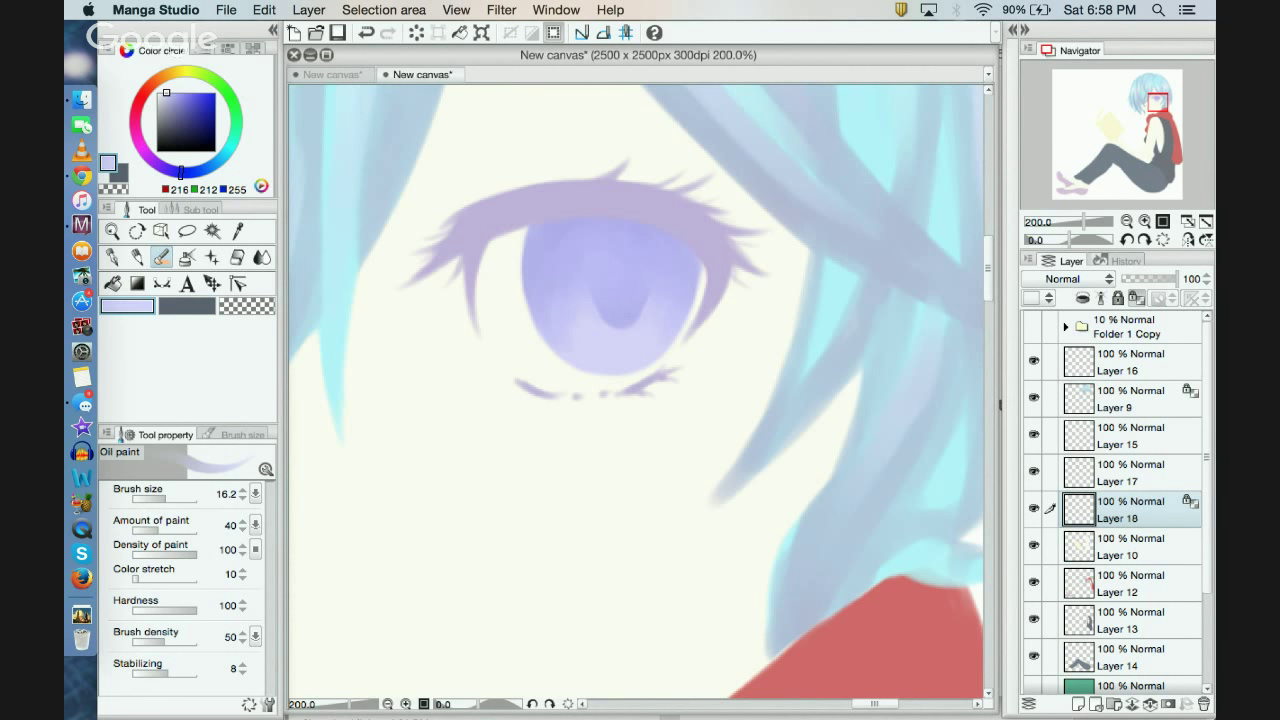
pyautogui.moveTo(166, 94); pyautogui.dragTo(147, 90)
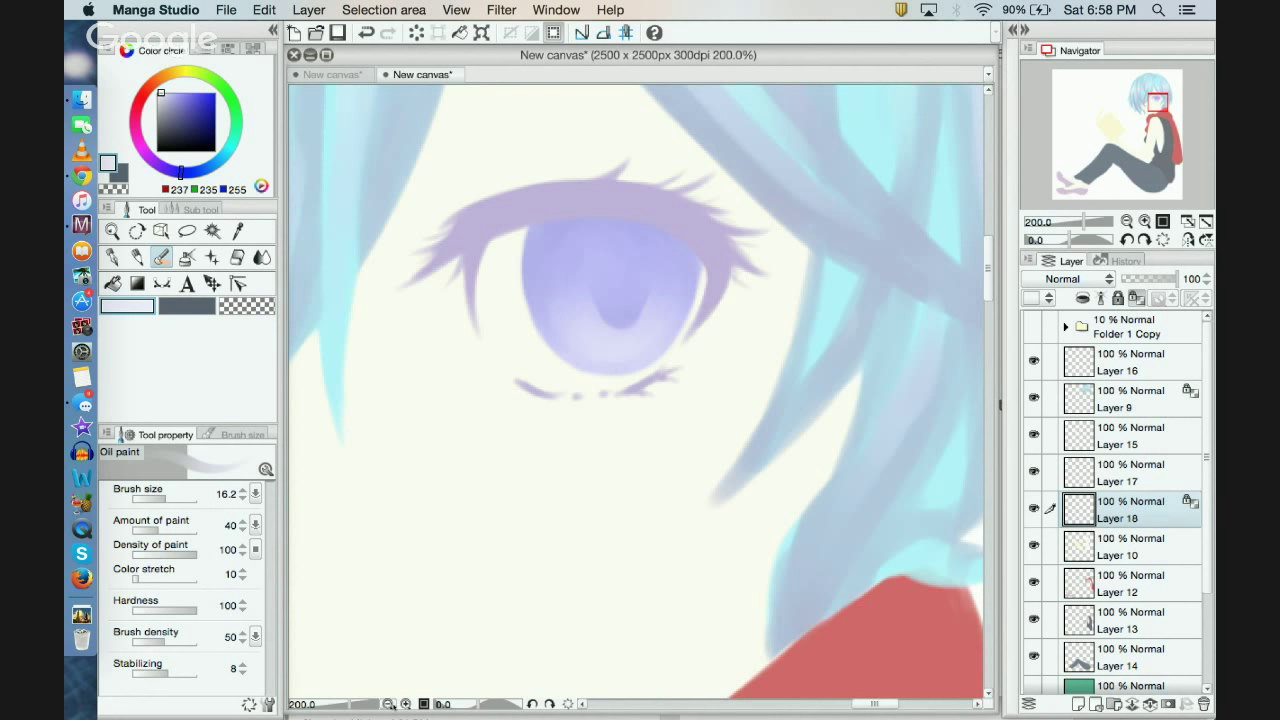
pyautogui.click(388, 704)
pyautogui.click(388, 704)
pyautogui.click(388, 704)
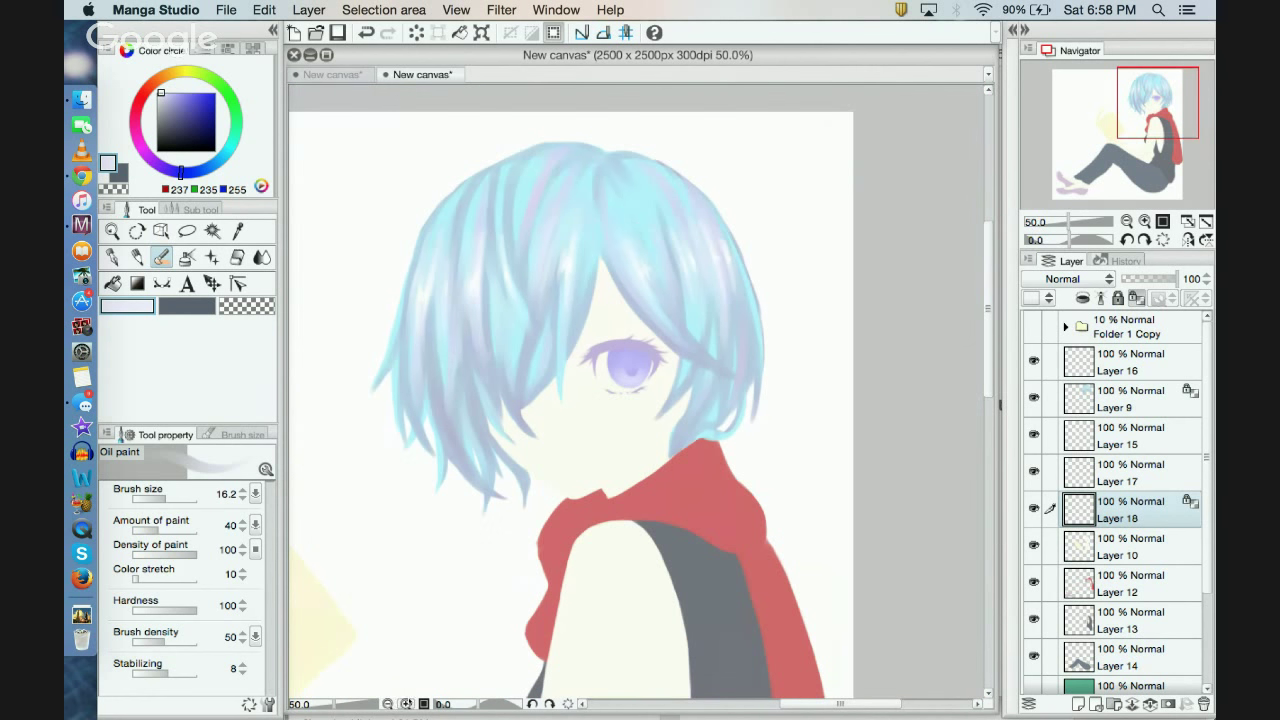
pyautogui.click(405, 704)
pyautogui.click(405, 704)
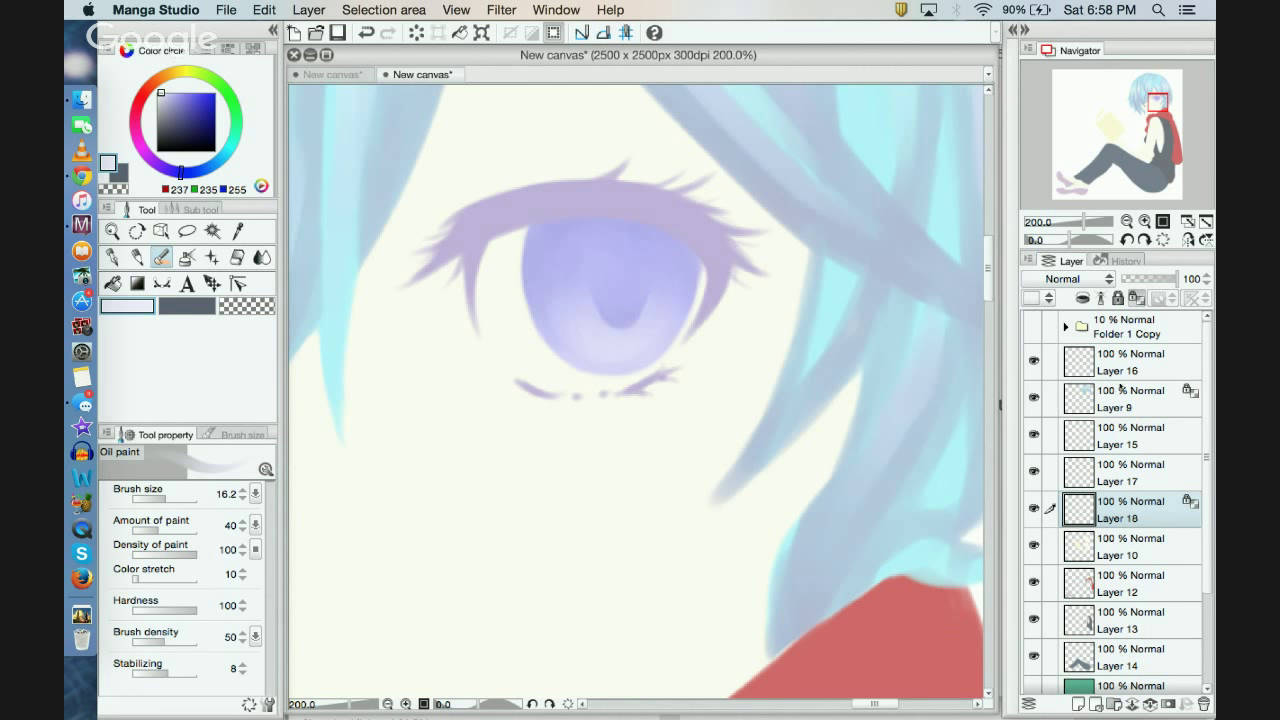
# Step: Find the lash layer by toggling layer visibility and slightly darken Layer 17 with a Brightness/Contrast correction
pyautogui.click(1034, 362)
pyautogui.click(1034, 362)
pyautogui.click(1034, 470)
pyautogui.click(1034, 470)
pyautogui.click(1045, 470)
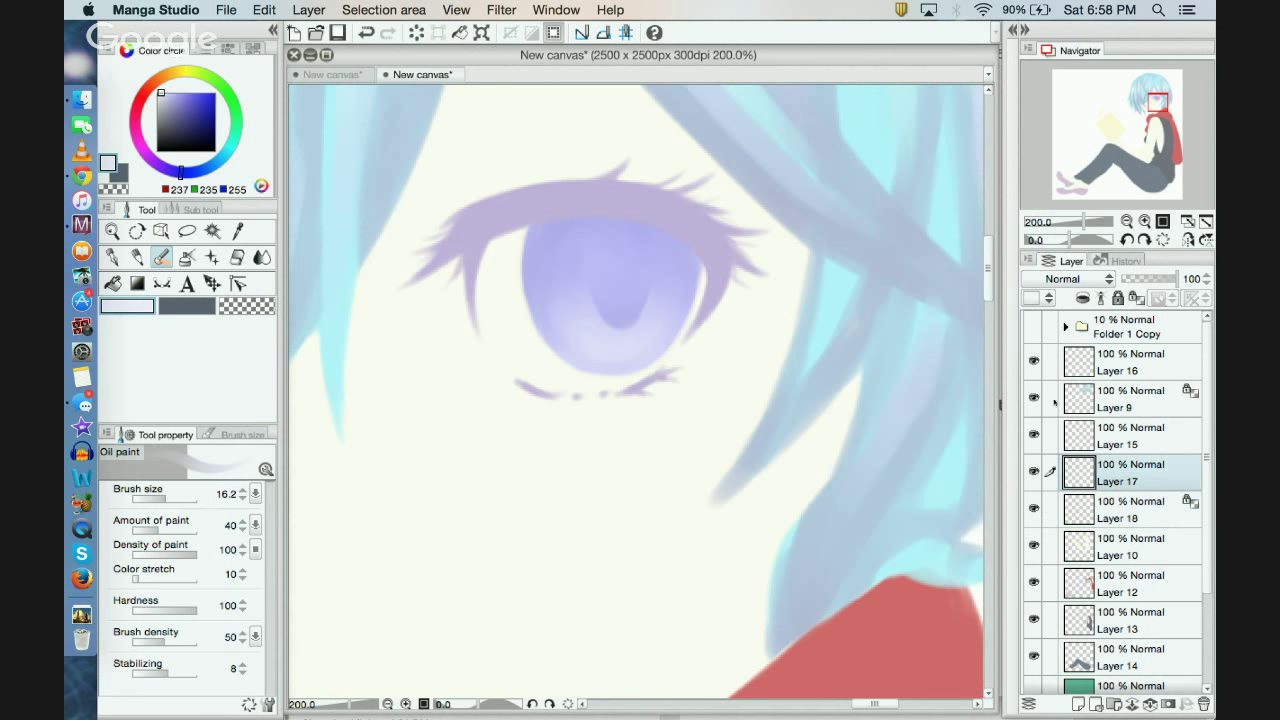
pyautogui.click(264, 9)
pyautogui.moveTo(420, 269)
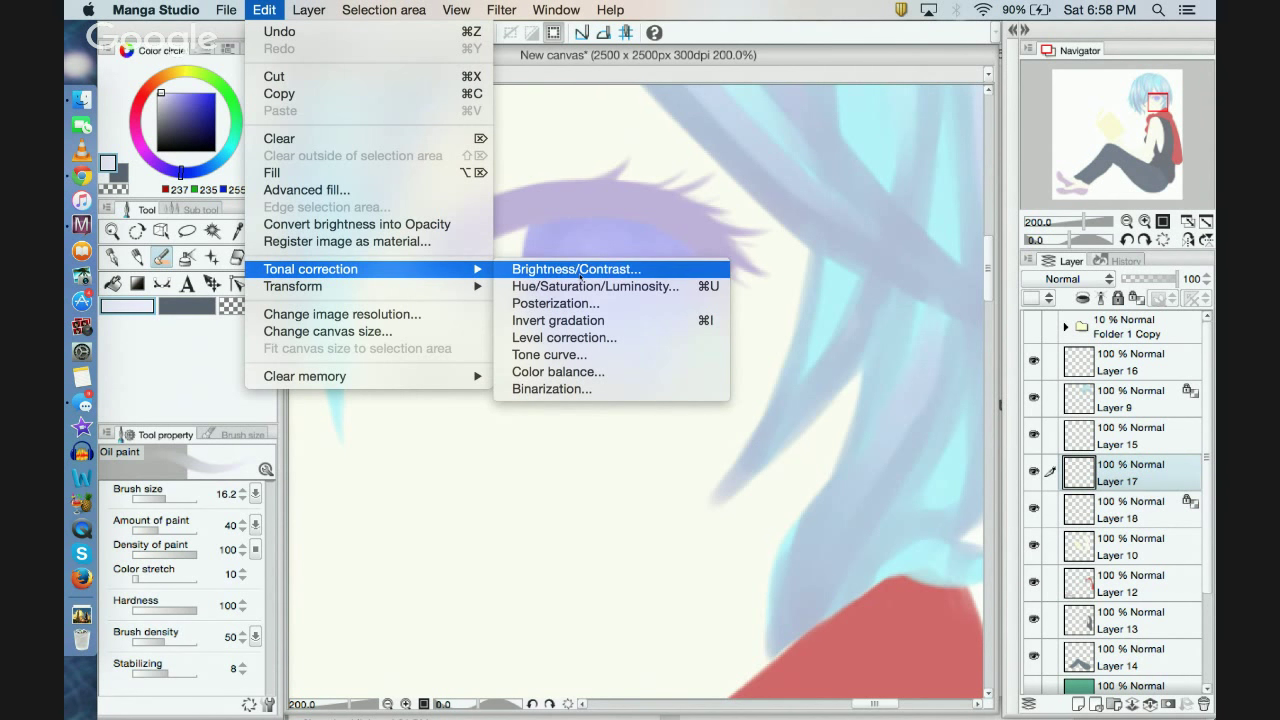
pyautogui.click(577, 269)
pyautogui.moveTo(893, 273)
pyautogui.mouseDown()
pyautogui.moveTo(905, 280)
pyautogui.moveTo(884, 274)
pyautogui.mouseUp()
pyautogui.click(1038, 248)
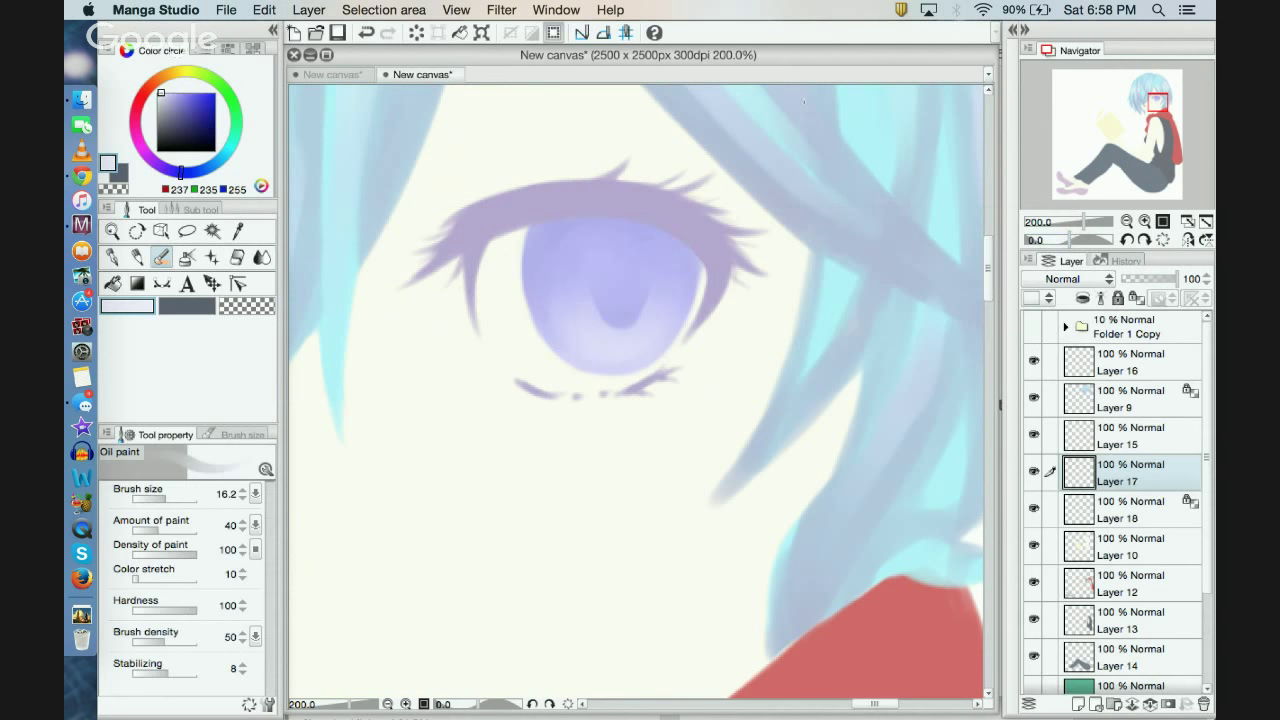
# Step: Return to Layer 18, sample the upper iris colour, and shade the iris with a deeper violet, RGB 162, 156, 235
pyautogui.click(1150, 510)
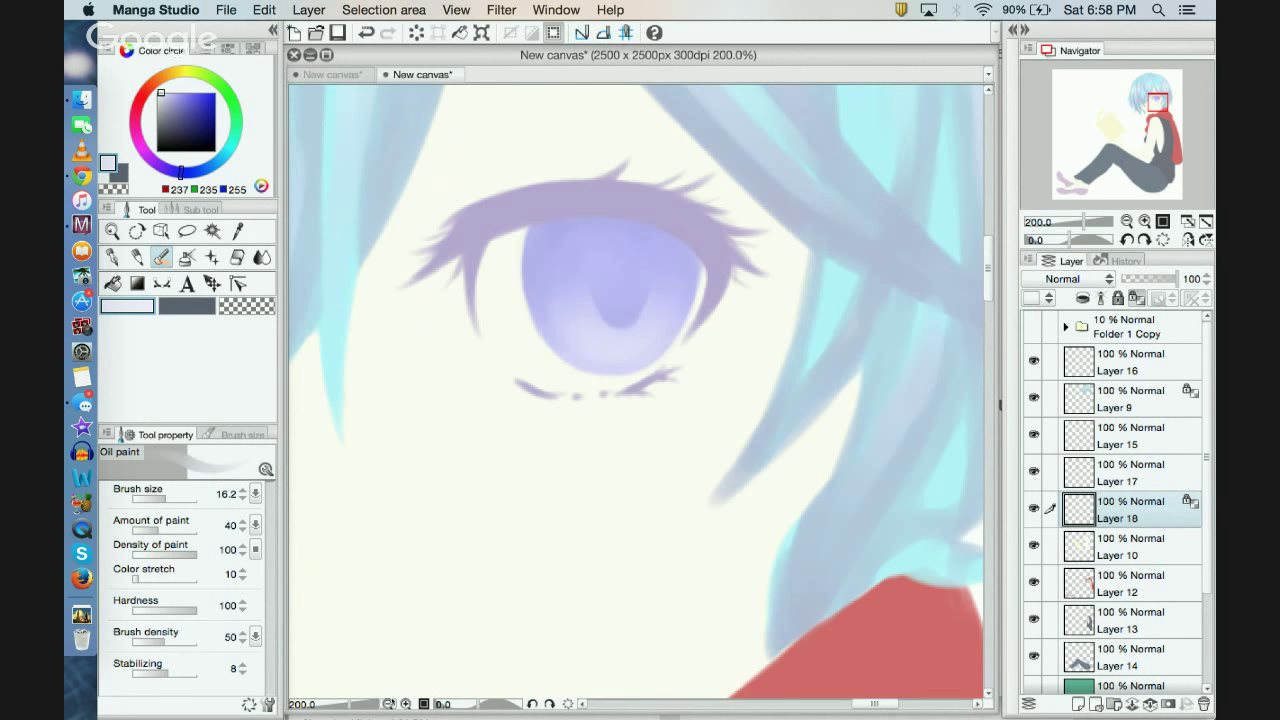
pyautogui.click(389, 704)
pyautogui.click(389, 704)
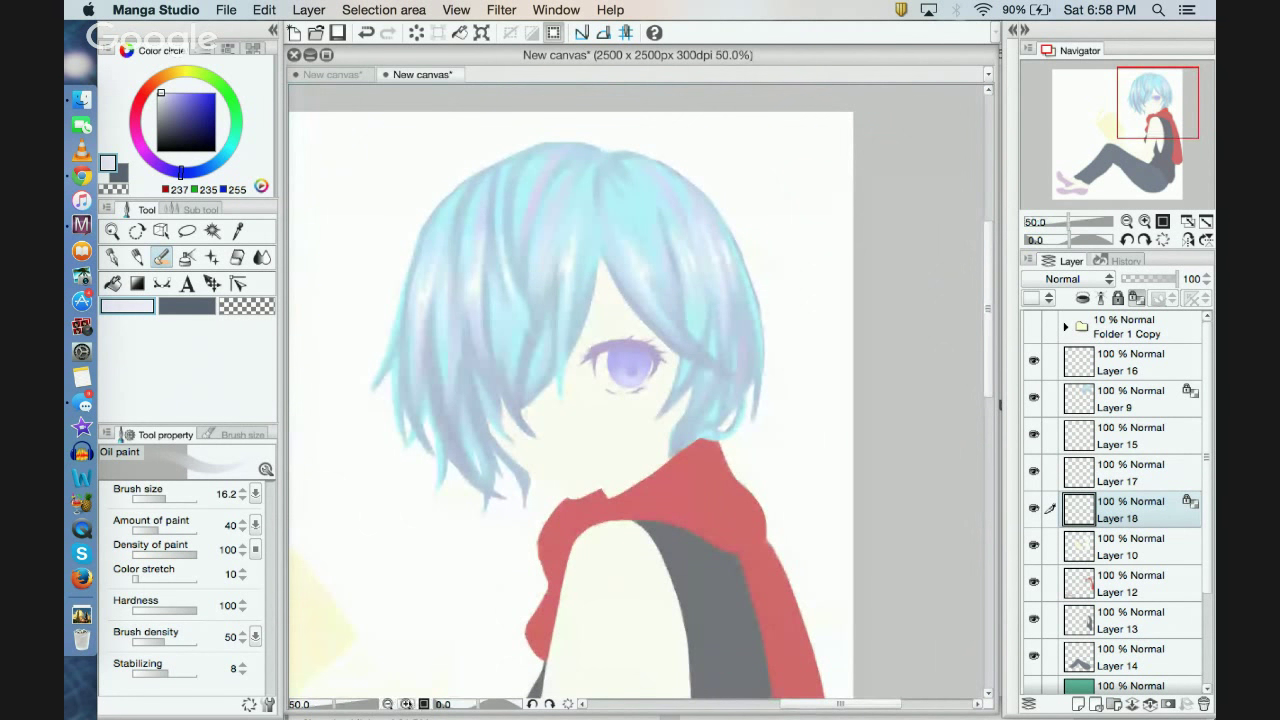
pyautogui.click(405, 704)
pyautogui.click(405, 704)
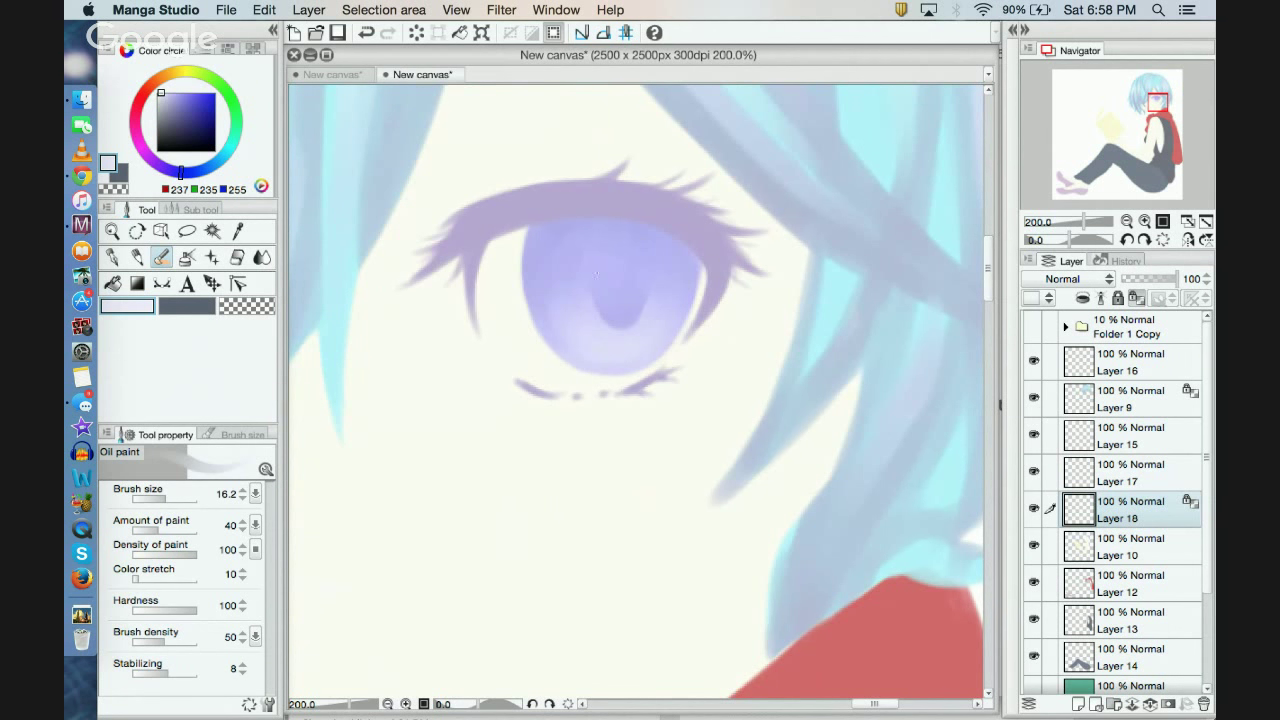
pyautogui.keyDown('alt'); pyautogui.click(620, 219); pyautogui.keyUp('alt')
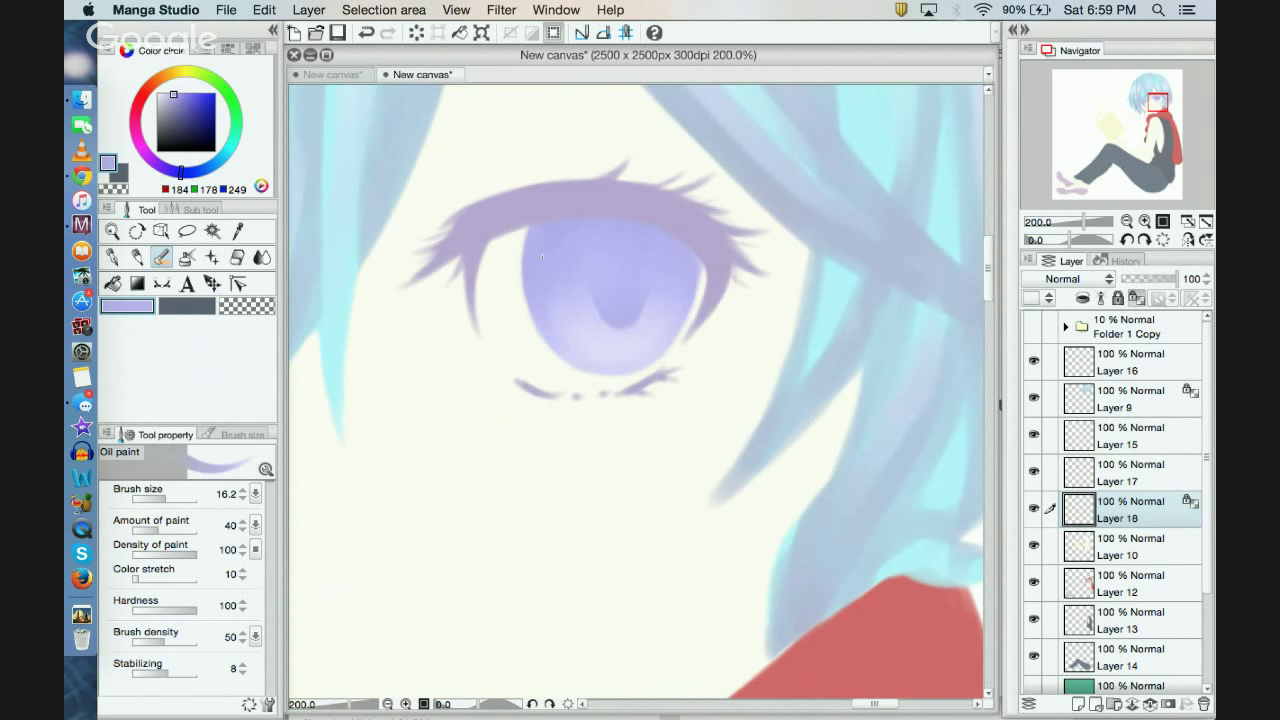
pyautogui.click(176, 97)
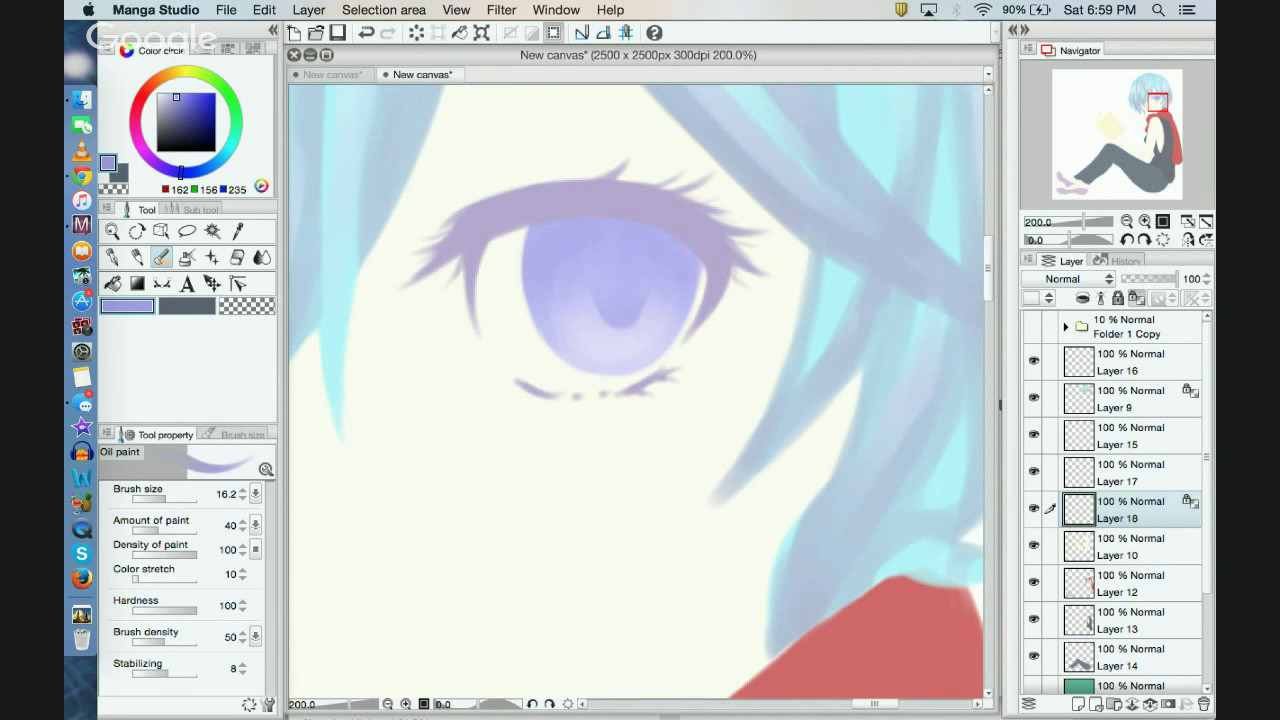
# Step: Darken the iris directly beneath the upper lash line with muted violet RGB 106, 101, 157, checking the eye at lower zoom first
pyautogui.click(389, 704)
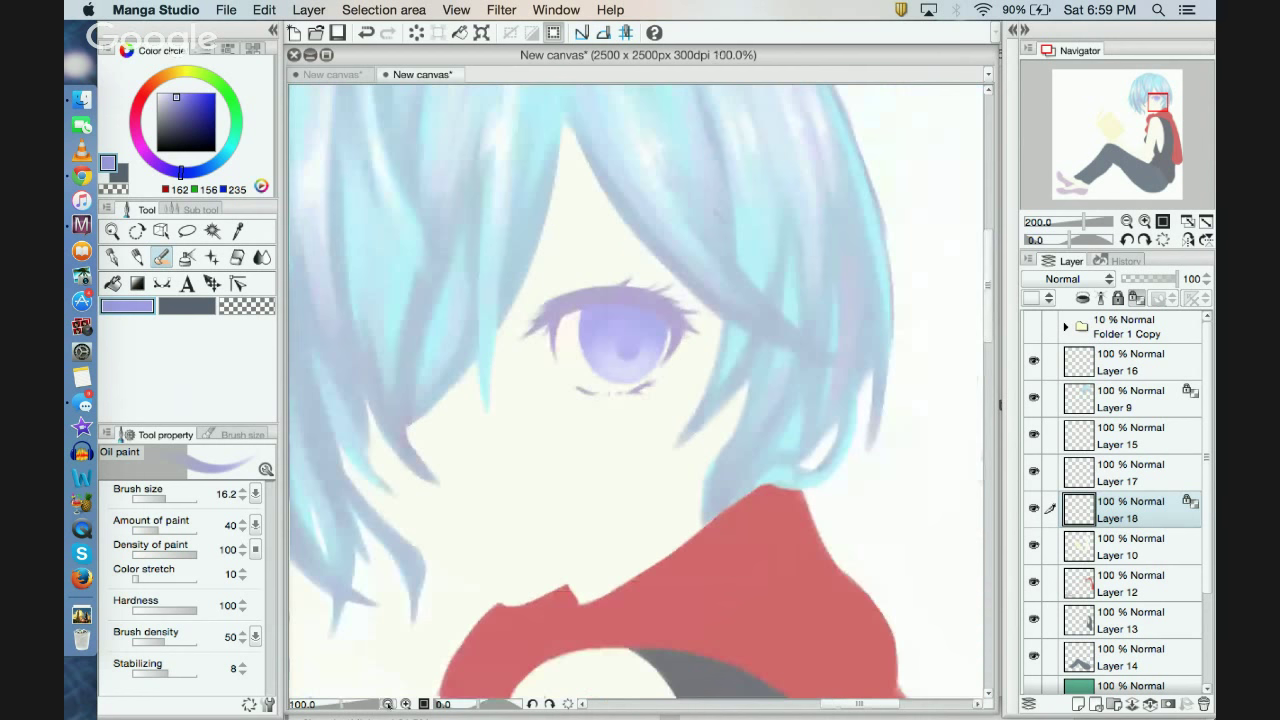
pyautogui.click(389, 704)
pyautogui.click(405, 704)
pyautogui.click(405, 704)
pyautogui.click(405, 704)
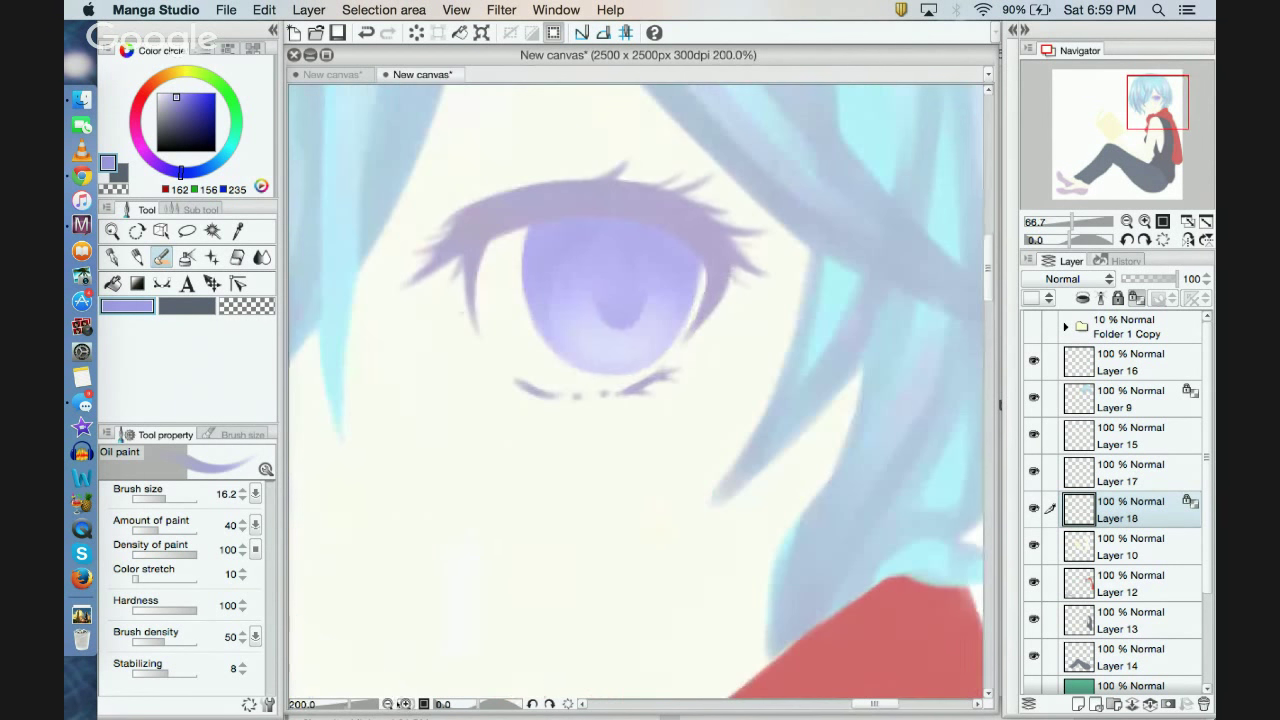
pyautogui.moveTo(186, 103); pyautogui.dragTo(177, 115)
pyautogui.moveTo(556, 226)
pyautogui.mouseDown()
pyautogui.moveTo(522, 301)
pyautogui.moveTo(536, 224)
pyautogui.moveTo(558, 229)
pyautogui.moveTo(590, 206)
pyautogui.moveTo(549, 247)
pyautogui.mouseUp()
pyautogui.moveTo(640, 229); pyautogui.dragTo(589, 233)
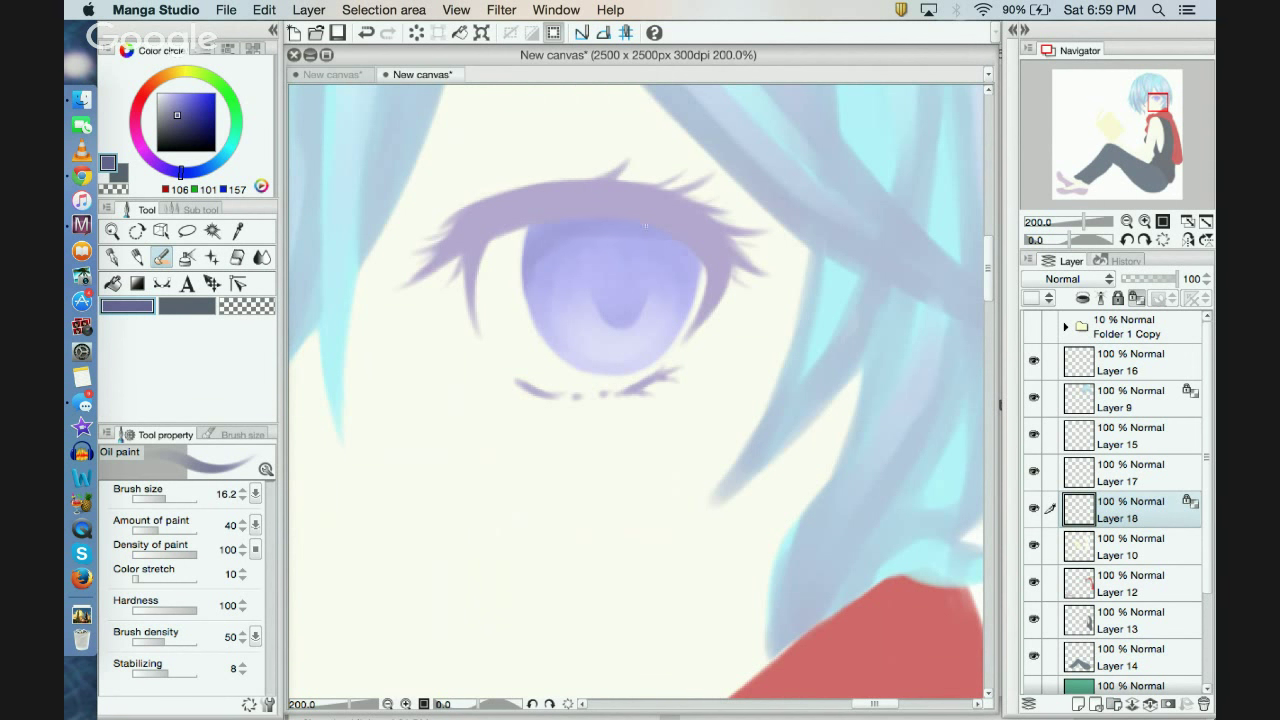
pyautogui.moveTo(672, 242)
pyautogui.mouseDown()
pyautogui.moveTo(695, 292)
pyautogui.moveTo(686, 274)
pyautogui.moveTo(678, 287)
pyautogui.moveTo(592, 241)
pyautogui.moveTo(538, 271)
pyautogui.mouseUp()
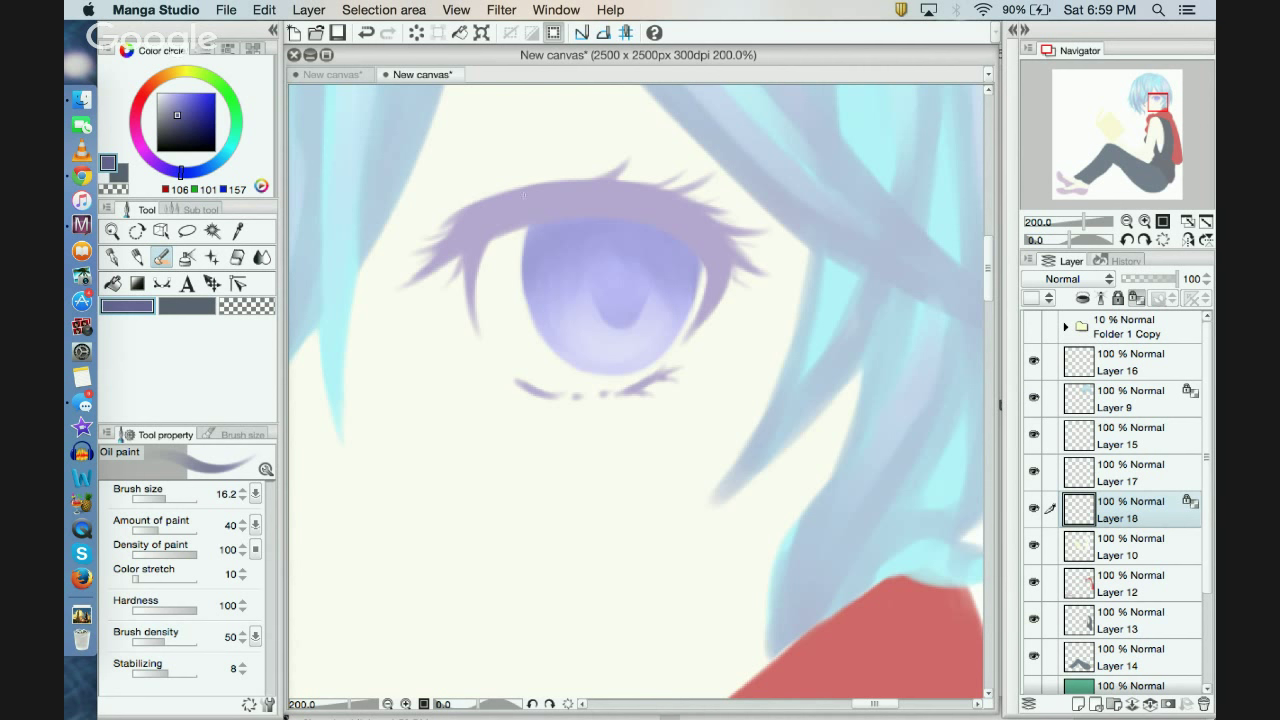
# Step: Sample the iris lavender, RGB 184, 178, 246, and check the shaded eye against the whole head
pyautogui.keyDown('alt'); pyautogui.click(567, 284); pyautogui.keyUp('alt')
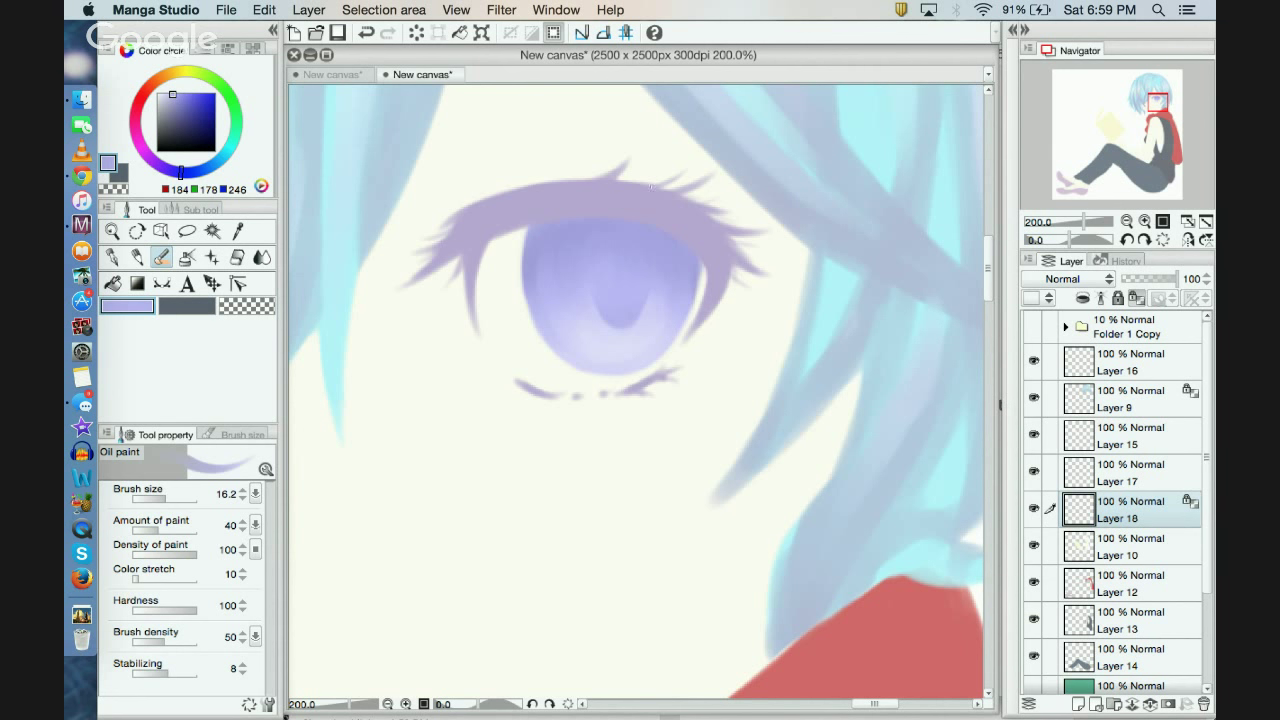
pyautogui.click(387, 704)
pyautogui.click(387, 704)
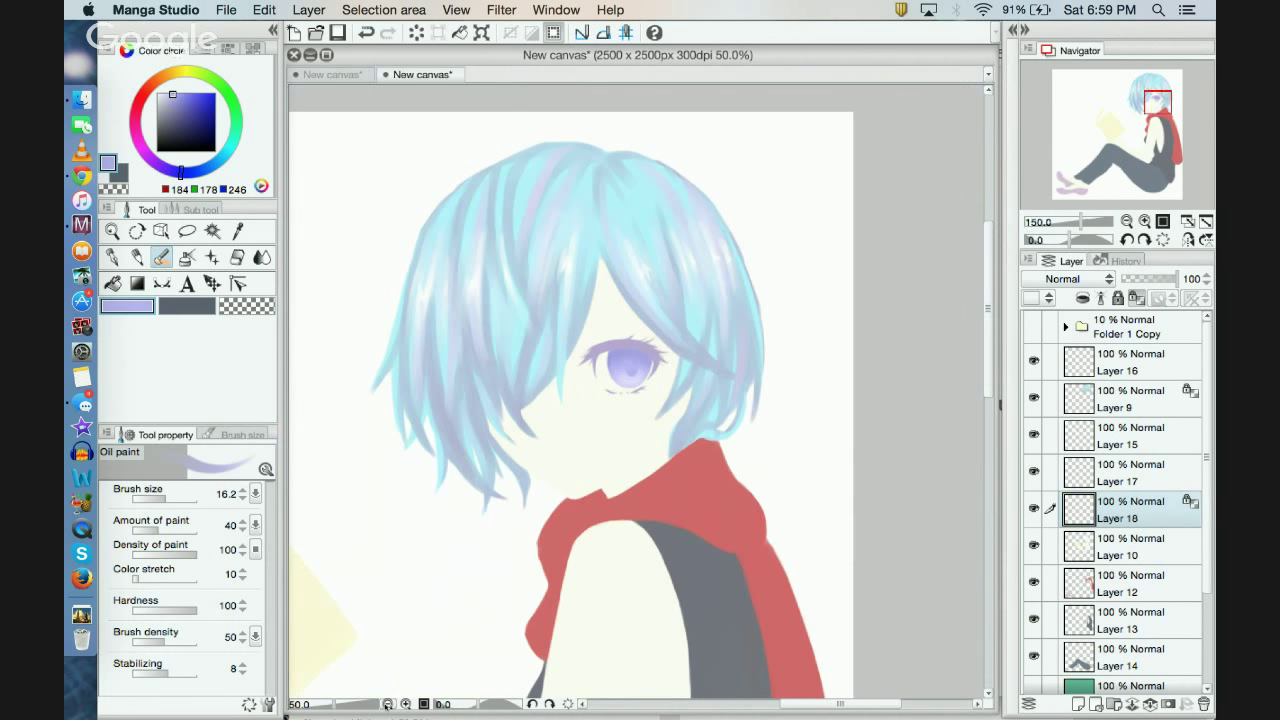
pyautogui.click(405, 704)
pyautogui.click(405, 704)
pyautogui.click(405, 704)
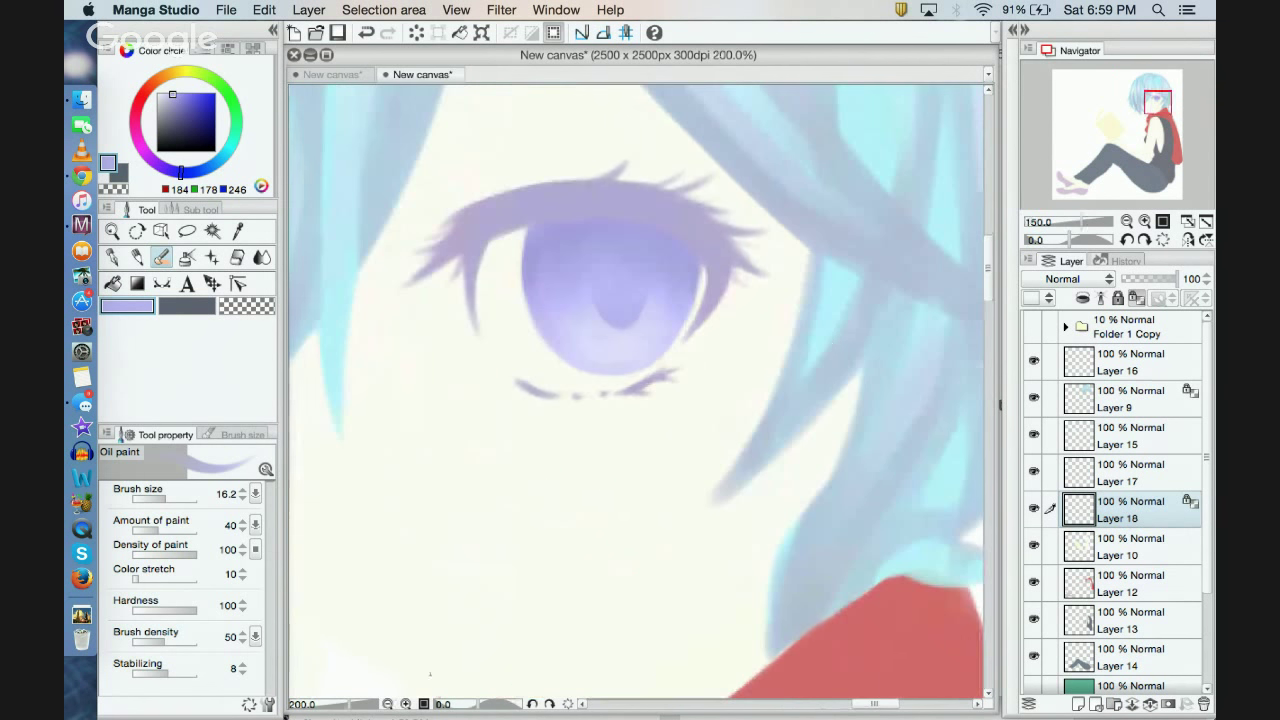
# Step: Lock transparent pixels on Layer 17, sample the lash colour, and shade the upper lash line with muted violet RGB 140, 117, 177
pyautogui.click(1120, 482)
pyautogui.click(264, 10)
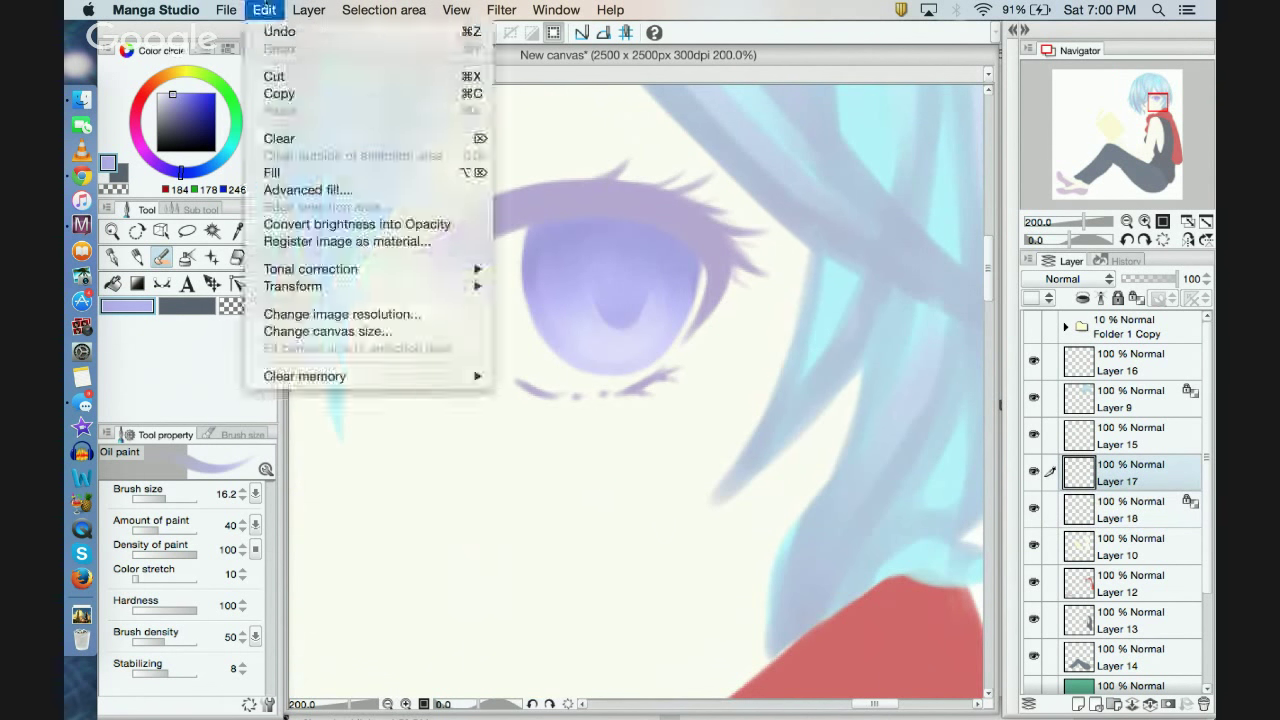
pyautogui.click(1138, 482)
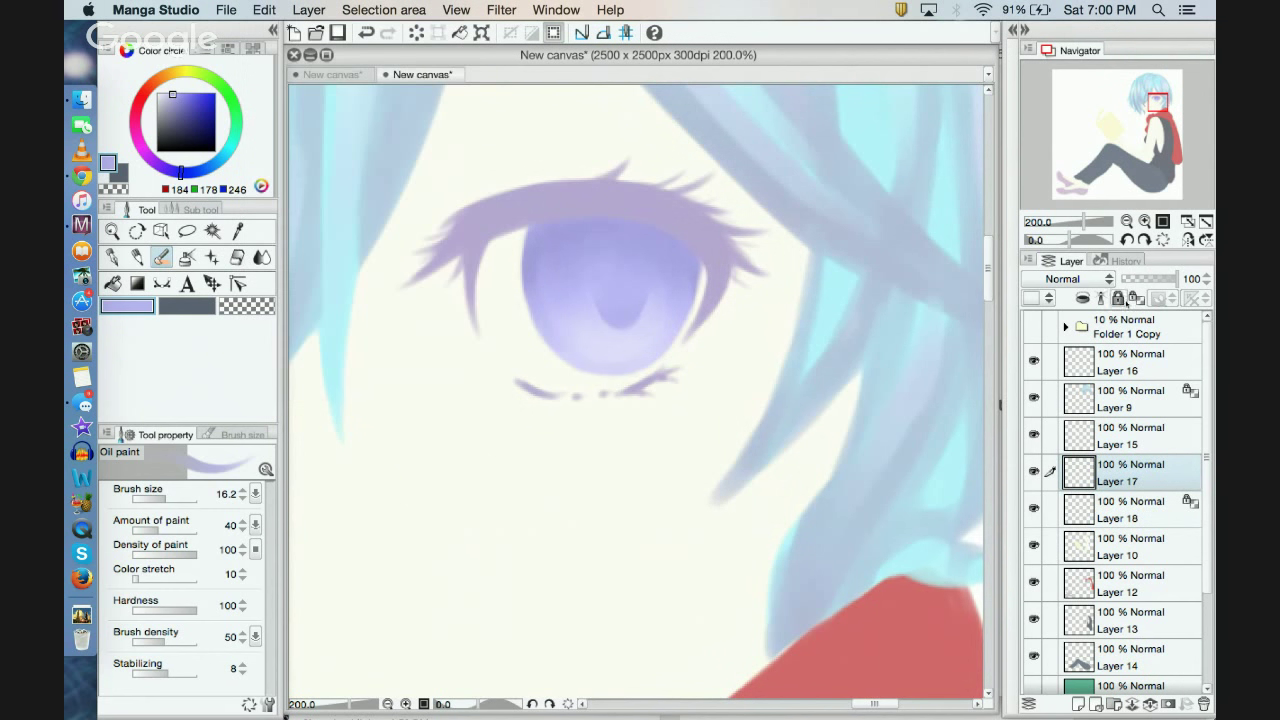
pyautogui.click(1135, 298)
pyautogui.keyDown('alt'); pyautogui.click(563, 186); pyautogui.keyUp('alt')
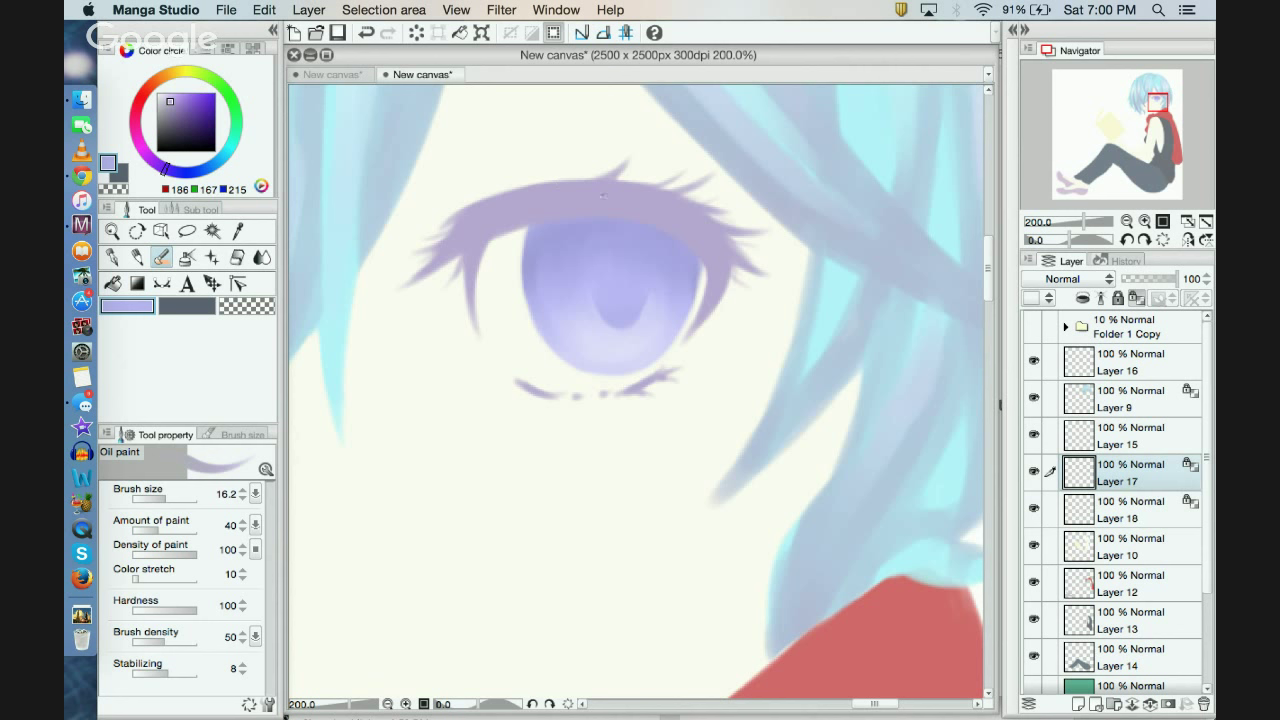
pyautogui.moveTo(170, 102); pyautogui.dragTo(176, 111)
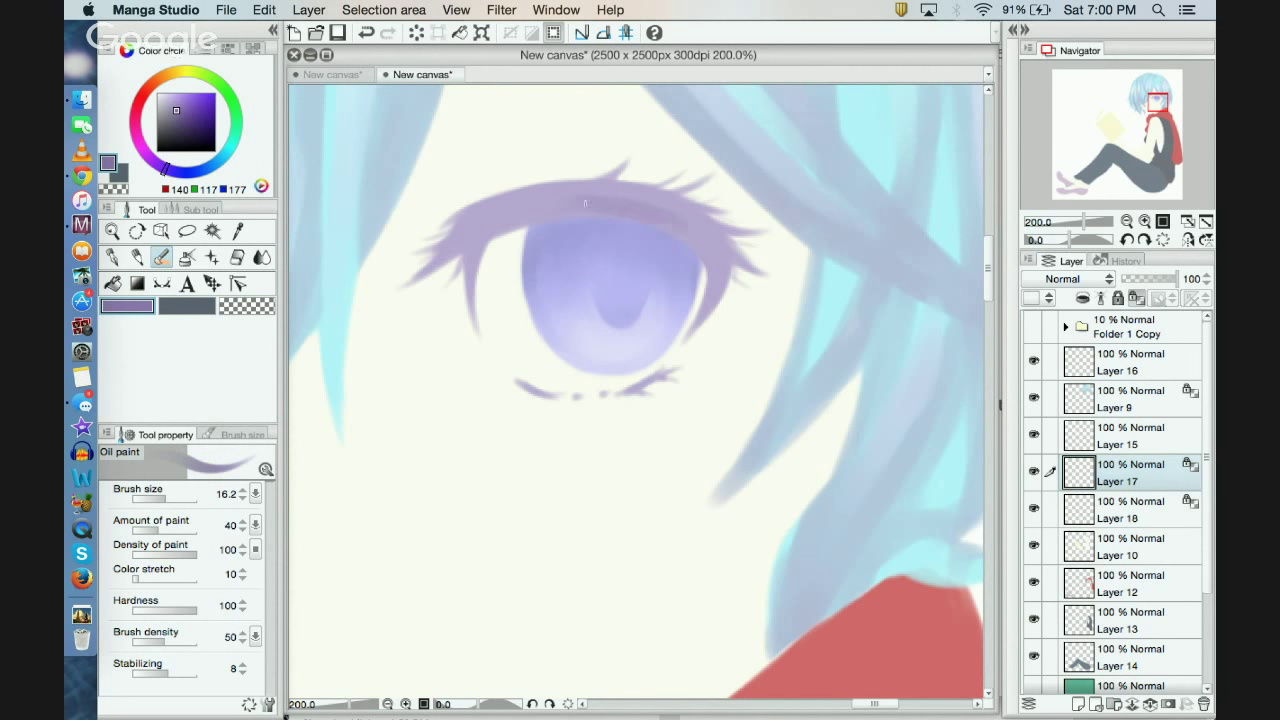
pyautogui.moveTo(585, 204)
pyautogui.mouseDown()
pyautogui.moveTo(636, 220)
pyautogui.moveTo(532, 213)
pyautogui.mouseUp()
# Step: Deepen the upper lash line and its outer corner with a more saturated purple, RGB 147, 104, 192
pyautogui.click(160, 167)
pyautogui.moveTo(182, 130); pyautogui.dragTo(183, 106)
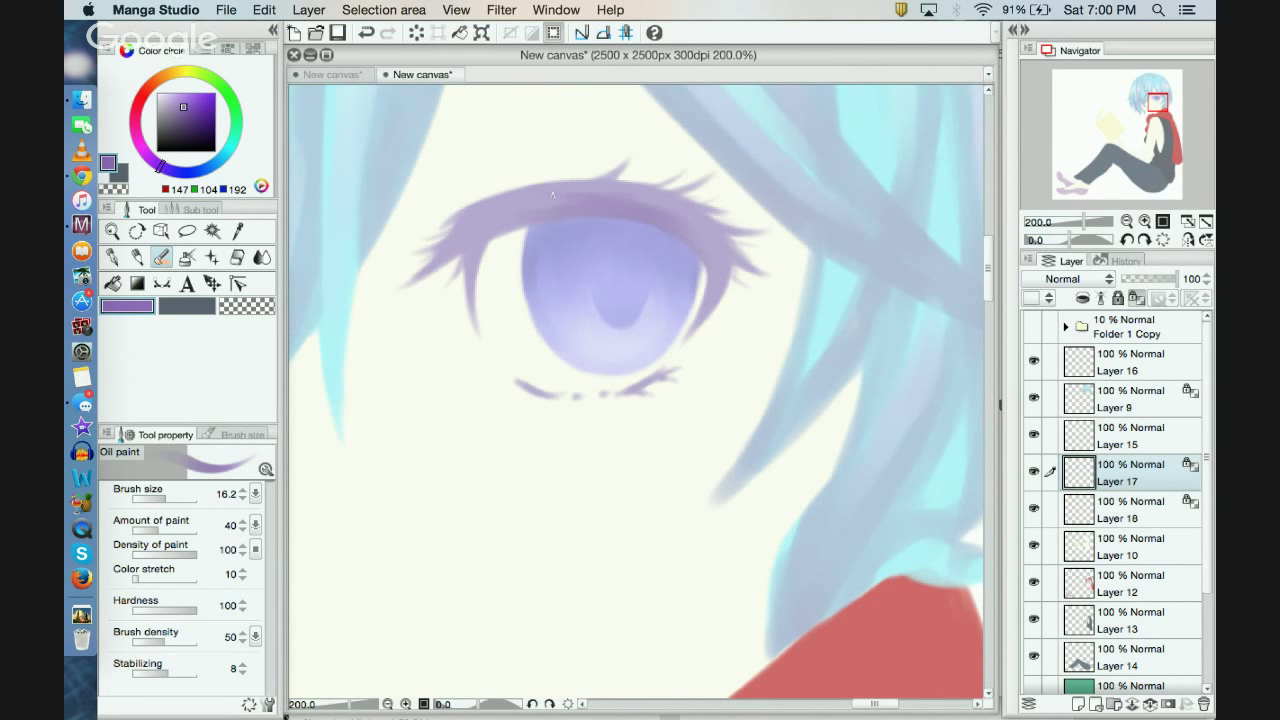
pyautogui.moveTo(552, 194)
pyautogui.mouseDown()
pyautogui.moveTo(676, 203)
pyautogui.moveTo(711, 267)
pyautogui.mouseUp()
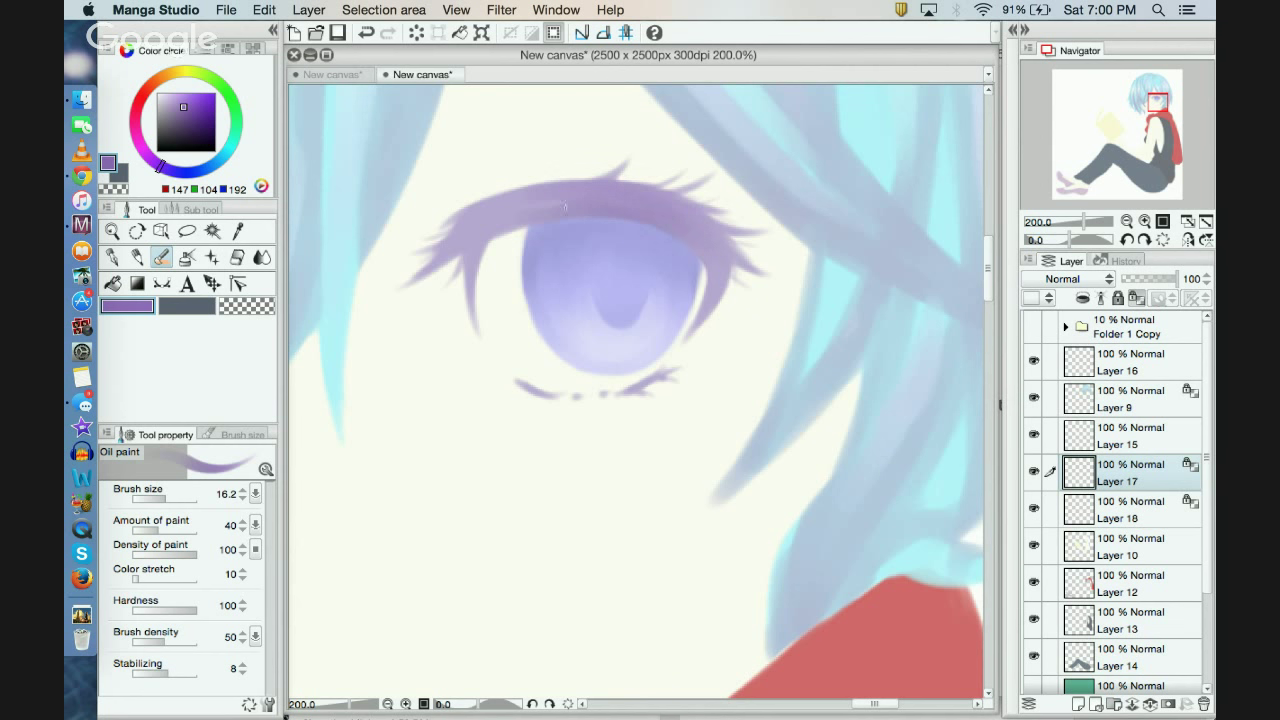
pyautogui.moveTo(565, 207); pyautogui.dragTo(554, 212)
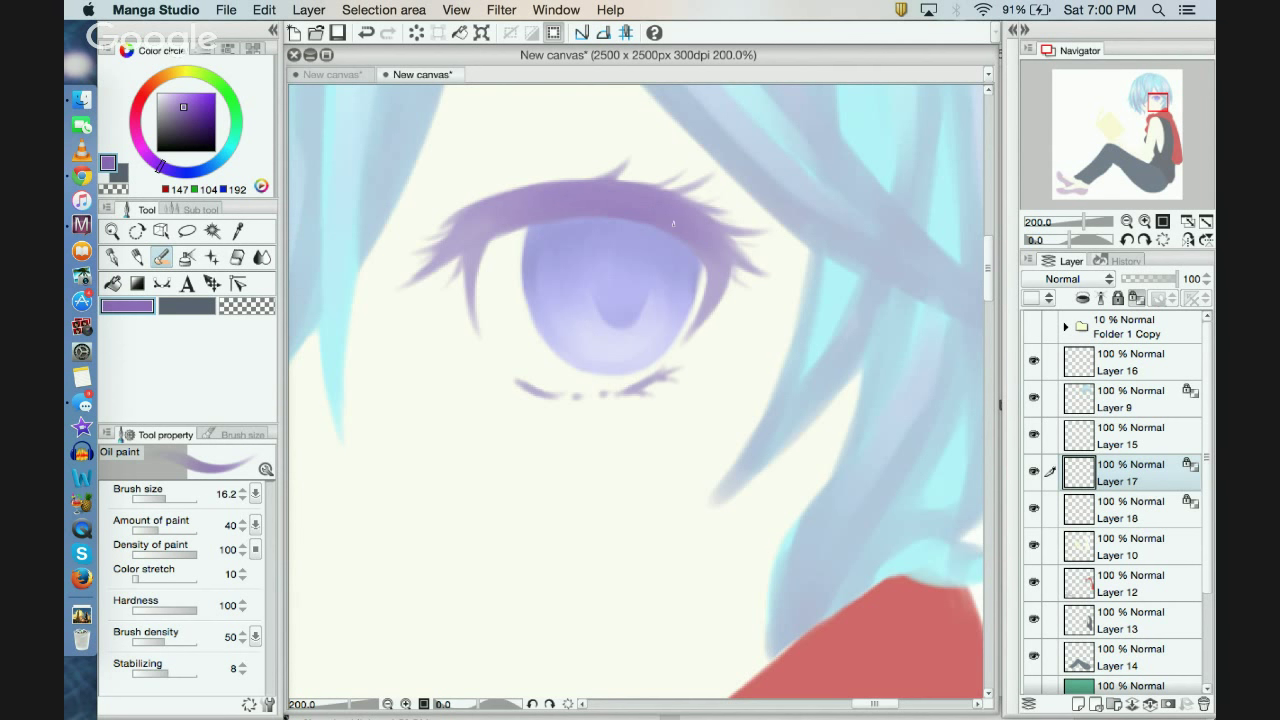
# Step: Check the deepened lashes on the wider figure and compare the eye with Layer 17 hidden and shown
pyautogui.click(388, 704)
pyautogui.click(388, 704)
pyautogui.click(388, 704)
pyautogui.click(388, 704)
pyautogui.click(388, 704)
pyautogui.click(388, 704)
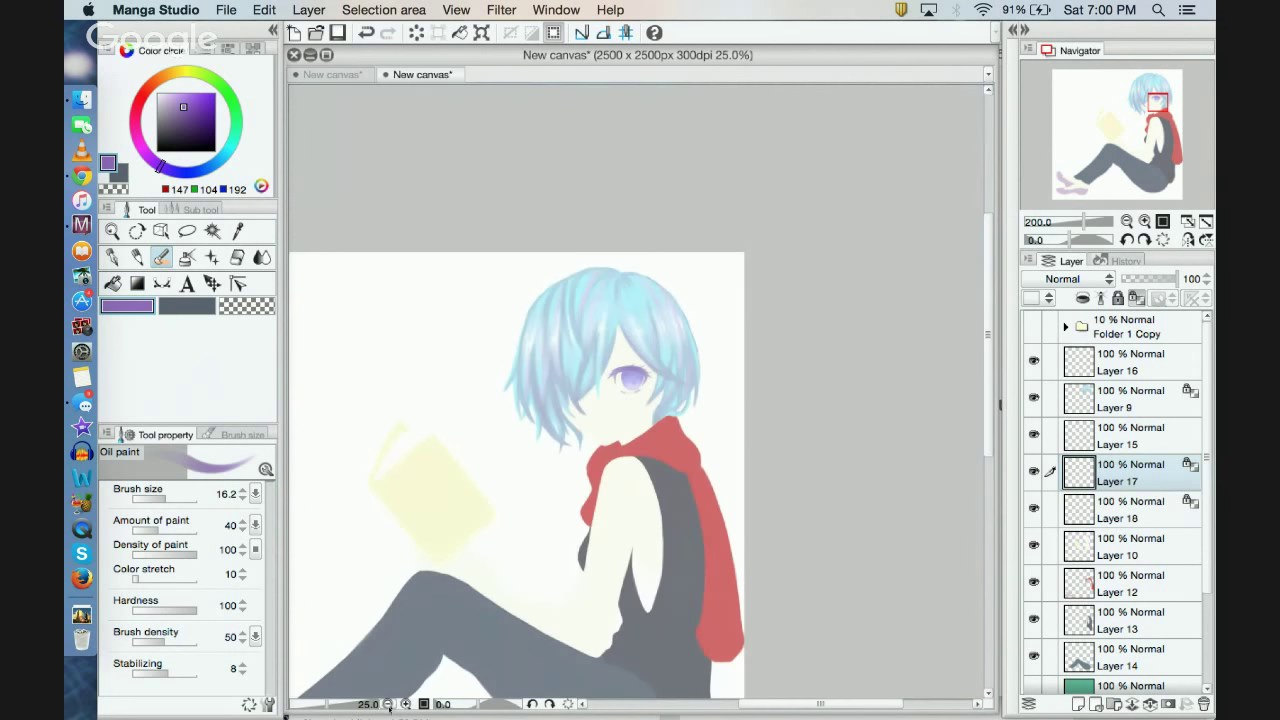
pyautogui.click(406, 704)
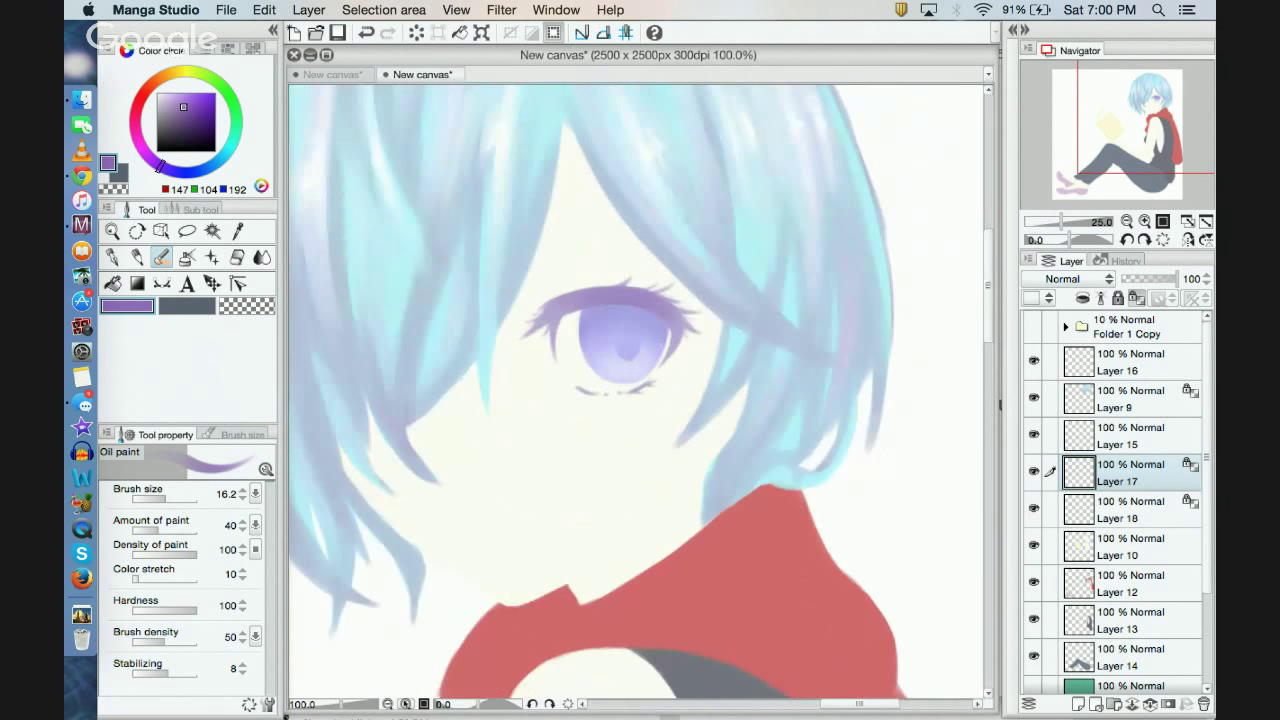
pyautogui.click(406, 704)
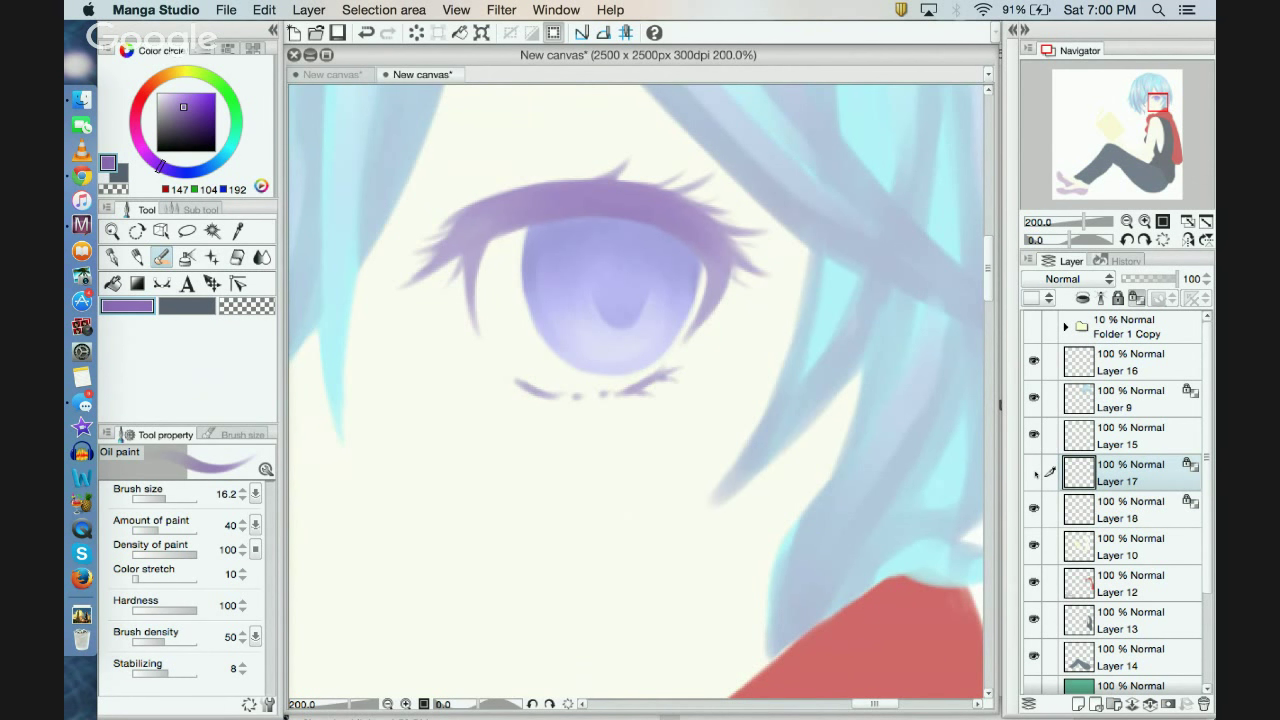
pyautogui.click(1034, 471)
pyautogui.click(1034, 472)
# Step: Pick white, RGB 255, 255, 255, try a highlight on the lower iris on Layer 15, and undo it
pyautogui.click(1120, 436)
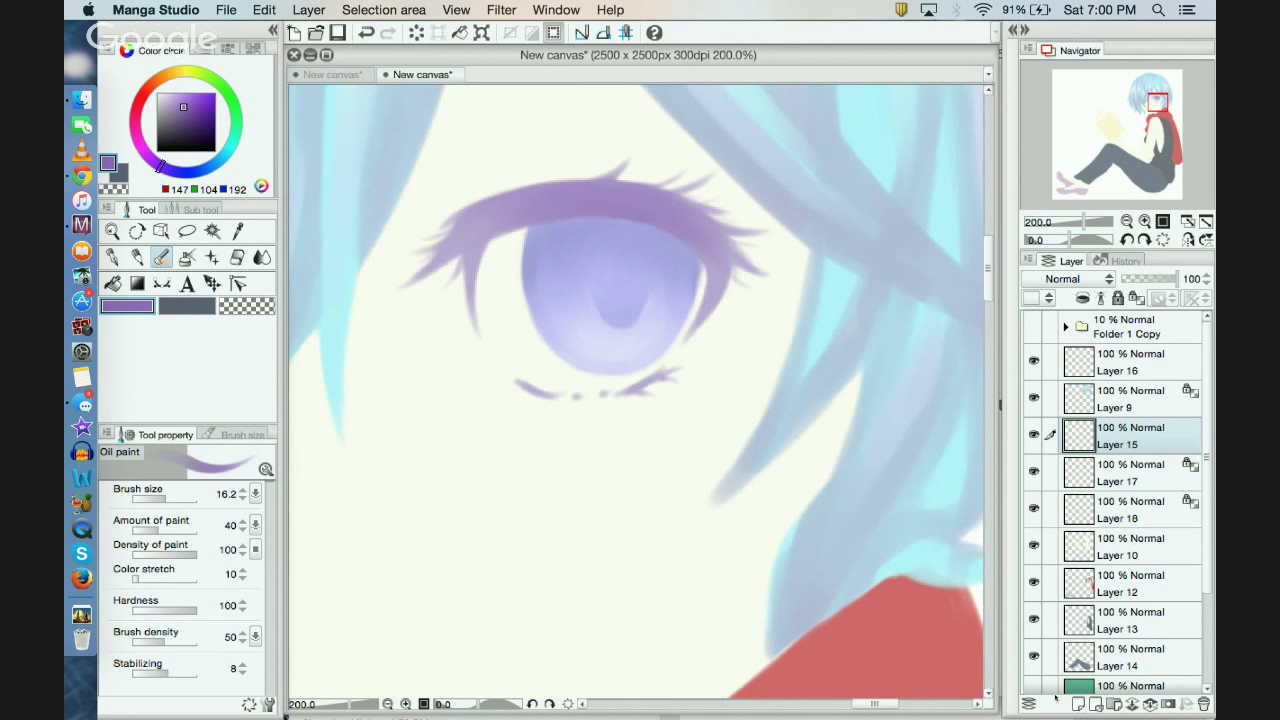
pyautogui.click(157, 93)
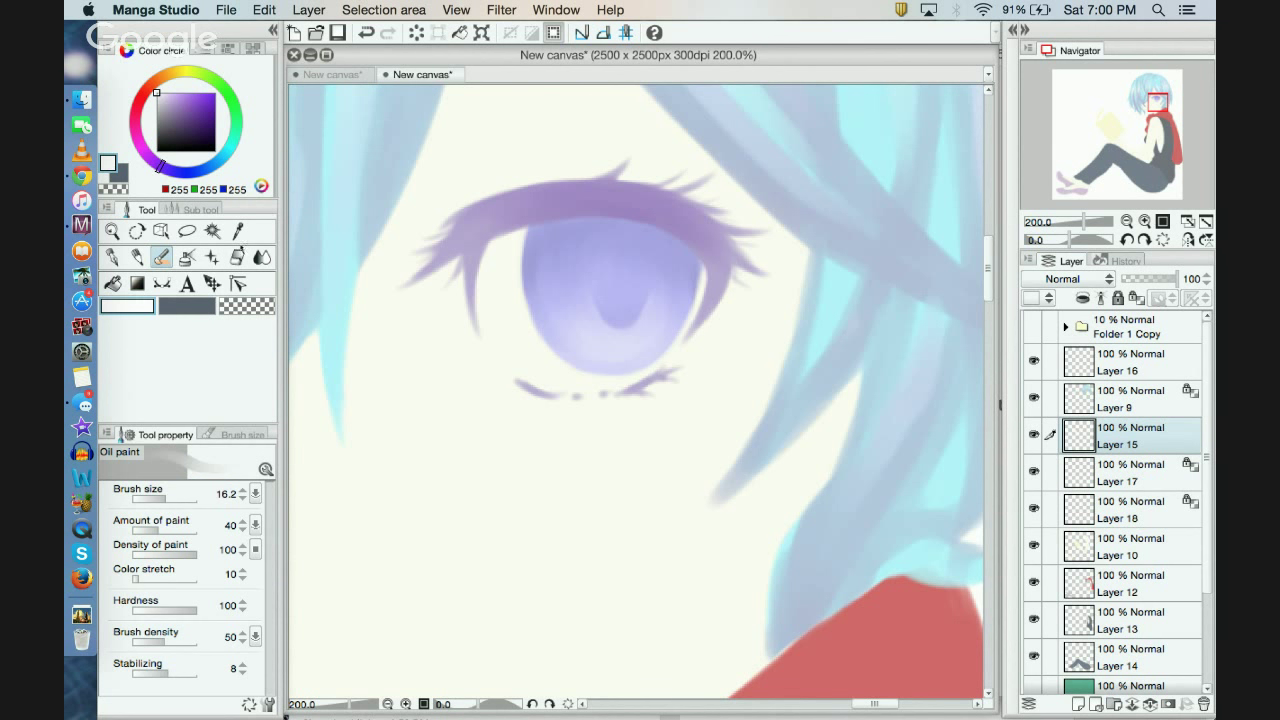
pyautogui.moveTo(588, 340)
pyautogui.mouseDown()
pyautogui.moveTo(630, 356)
pyautogui.moveTo(645, 346)
pyautogui.moveTo(590, 335)
pyautogui.mouseUp()
pyautogui.click(366, 32)
pyautogui.click(366, 32)
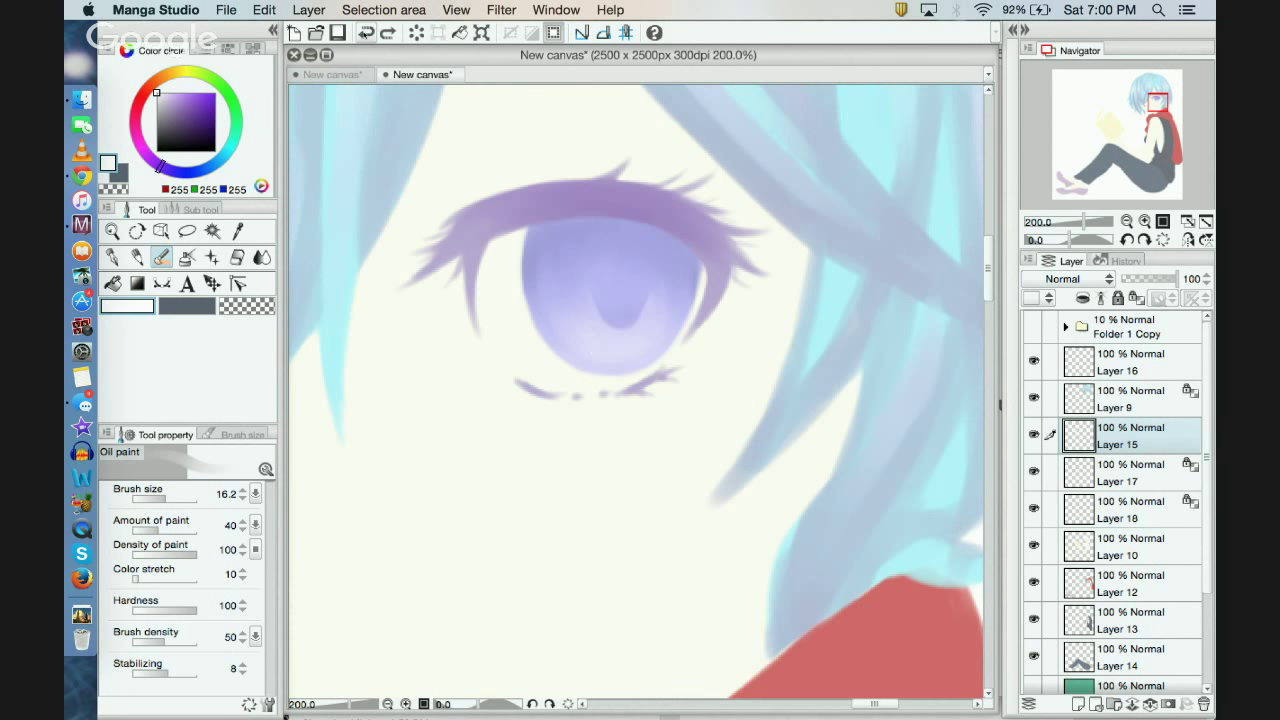
# Step: Find the iris layer by toggling layer visibility and add a new layer directly above Layer 18
pyautogui.click(1034, 467)
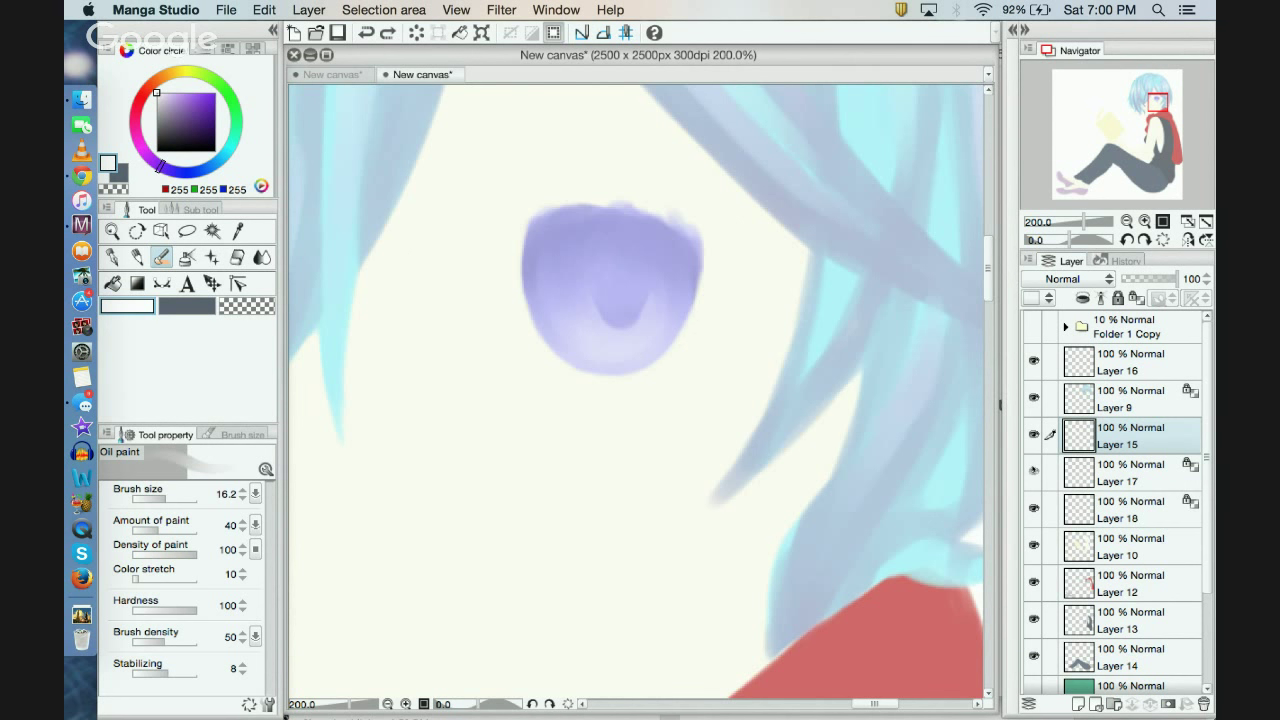
pyautogui.click(1034, 467)
pyautogui.click(1034, 434)
pyautogui.click(1034, 434)
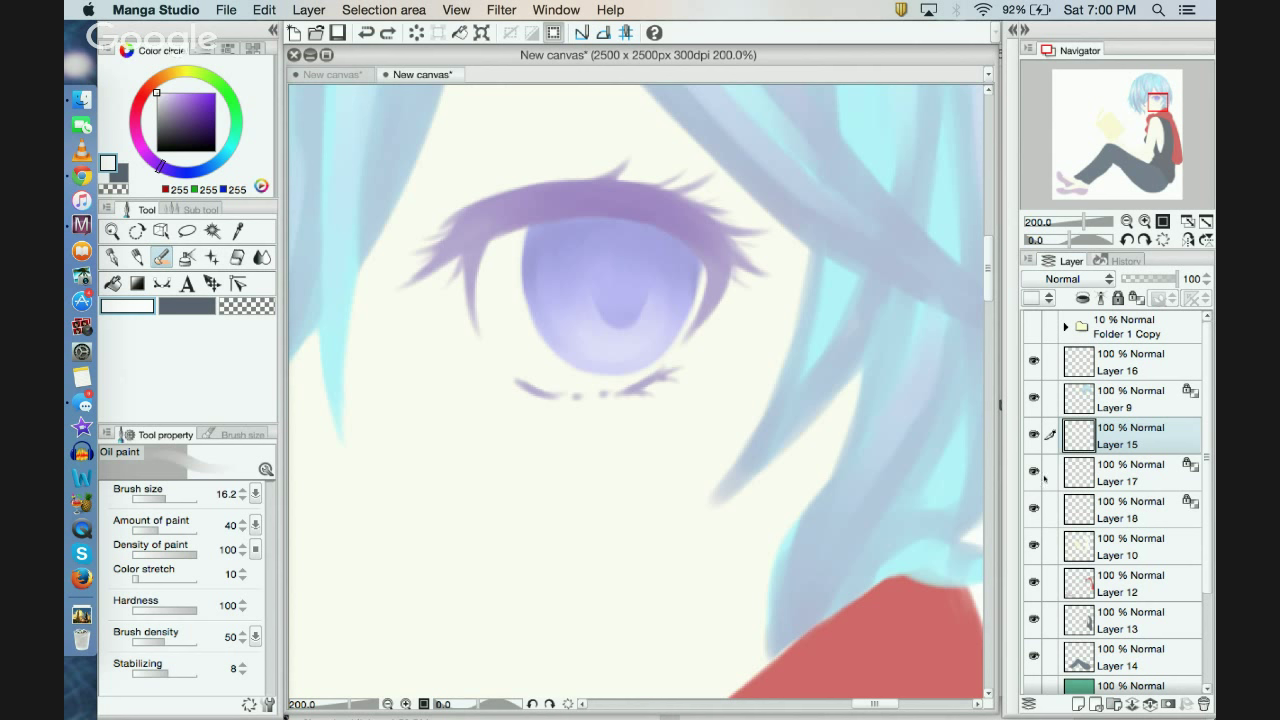
pyautogui.click(1034, 508)
pyautogui.click(1034, 508)
pyautogui.click(1118, 514)
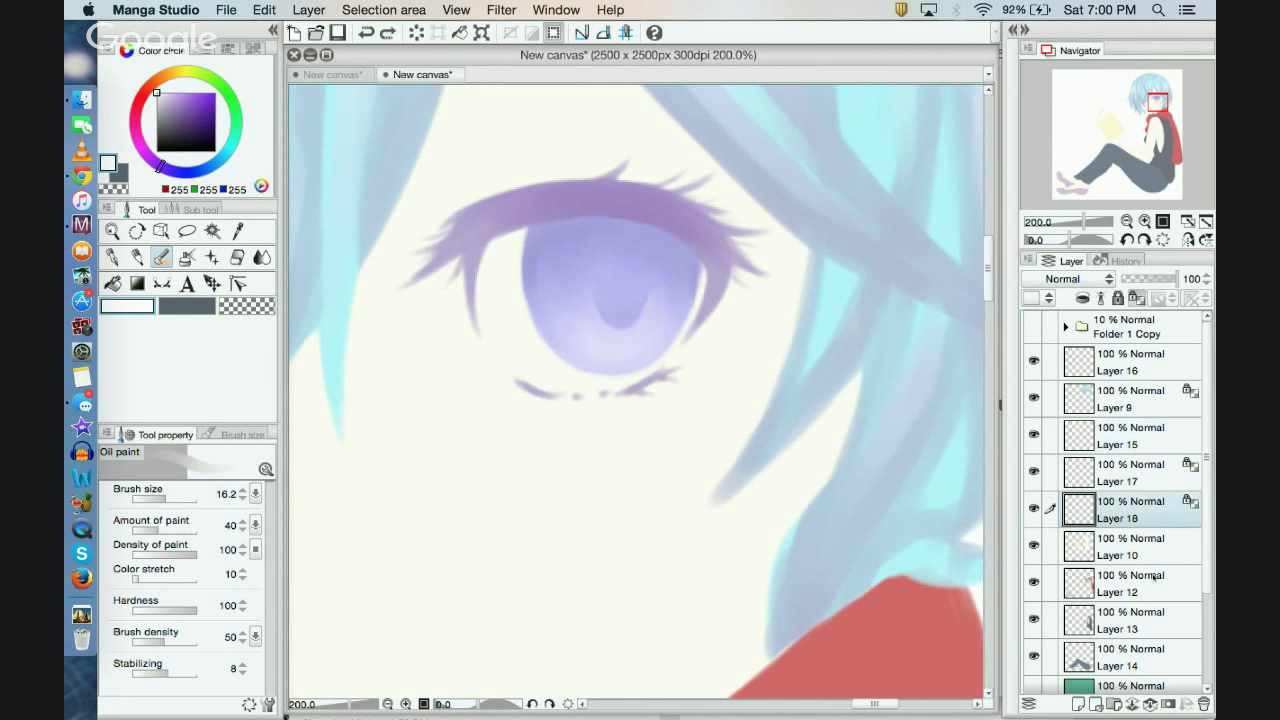
pyautogui.click(1078, 704)
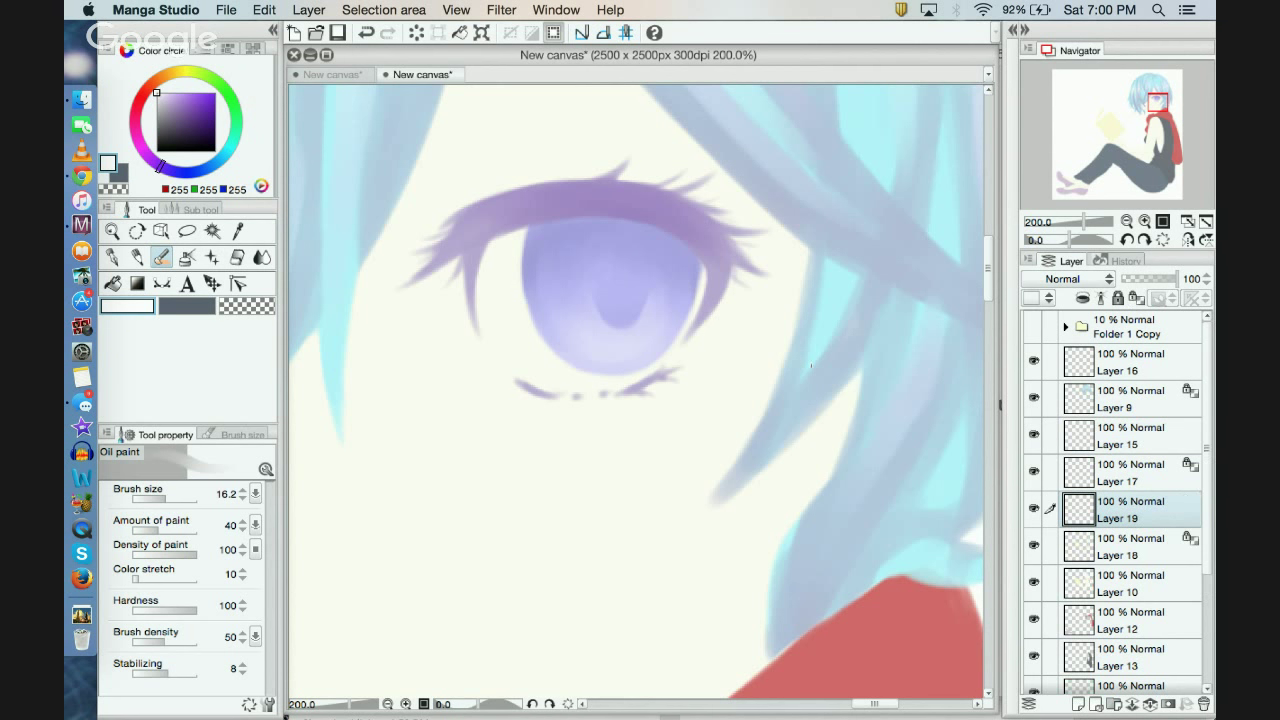
# Step: Try a curved white highlight beneath the pupil on the new layer and undo it
pyautogui.moveTo(588, 336)
pyautogui.mouseDown()
pyautogui.moveTo(612, 356)
pyautogui.moveTo(648, 344)
pyautogui.mouseUp()
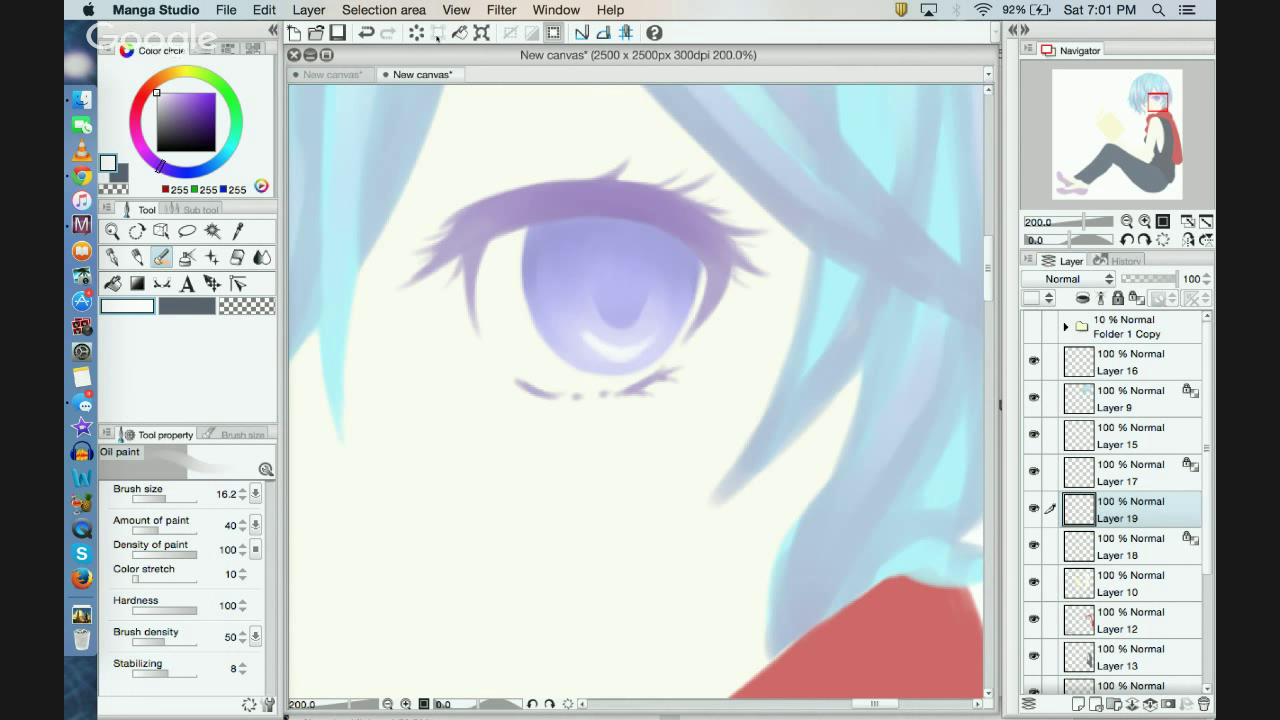
pyautogui.click(366, 32)
pyautogui.click(366, 32)
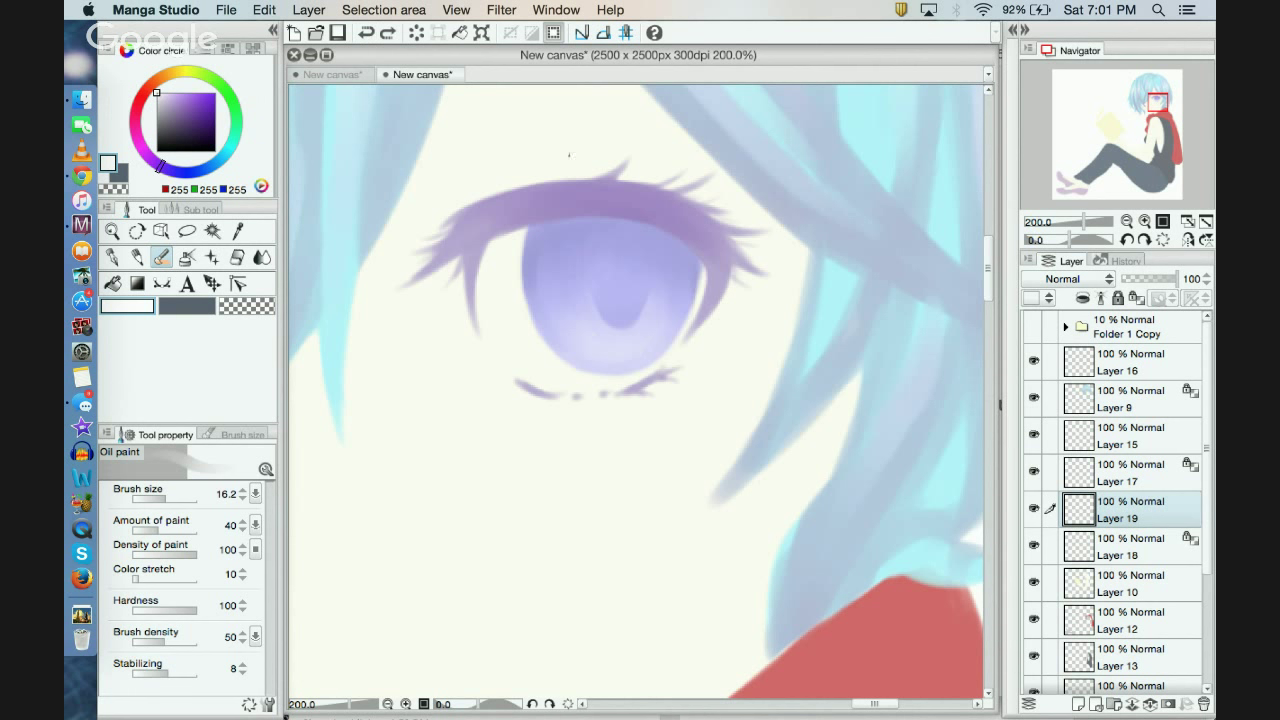
# Step: Try separate white highlight spots across the lower iris, check them at head view, and undo the last stroke
pyautogui.moveTo(592, 343); pyautogui.dragTo(652, 342)
pyautogui.click(388, 704)
pyautogui.click(388, 704)
pyautogui.click(388, 704)
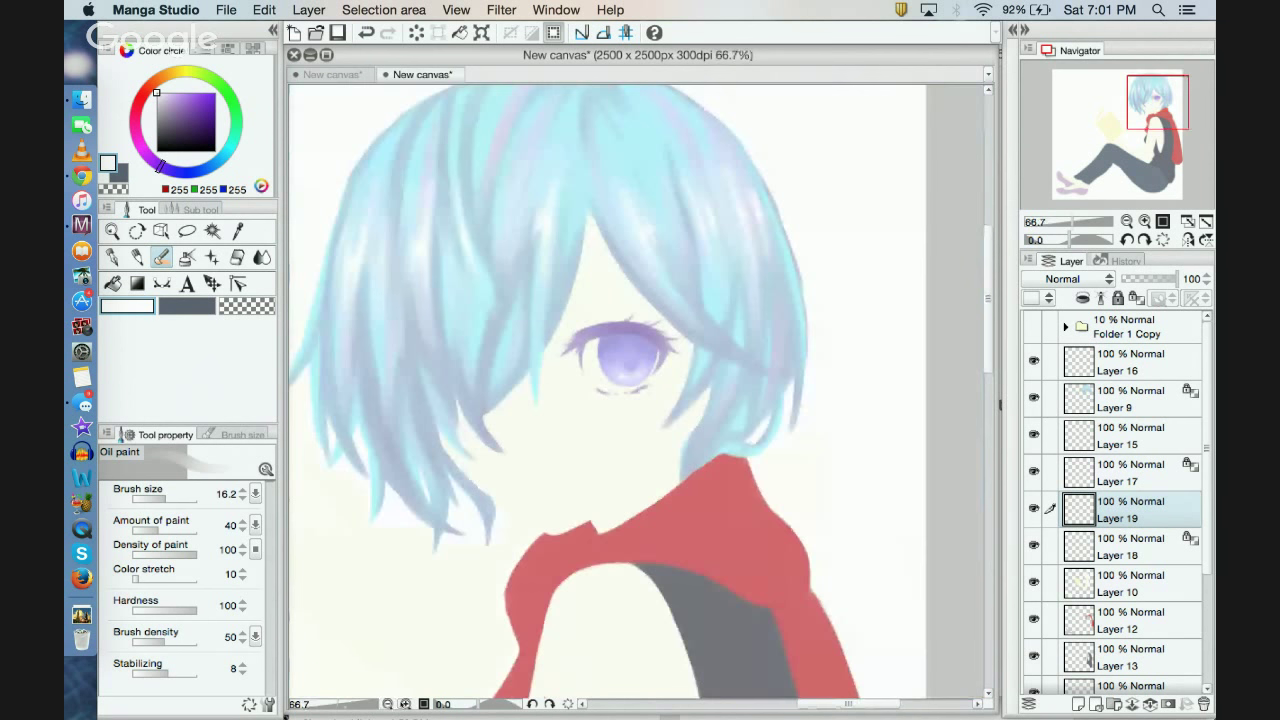
pyautogui.click(406, 704)
pyautogui.click(406, 704)
pyautogui.click(406, 704)
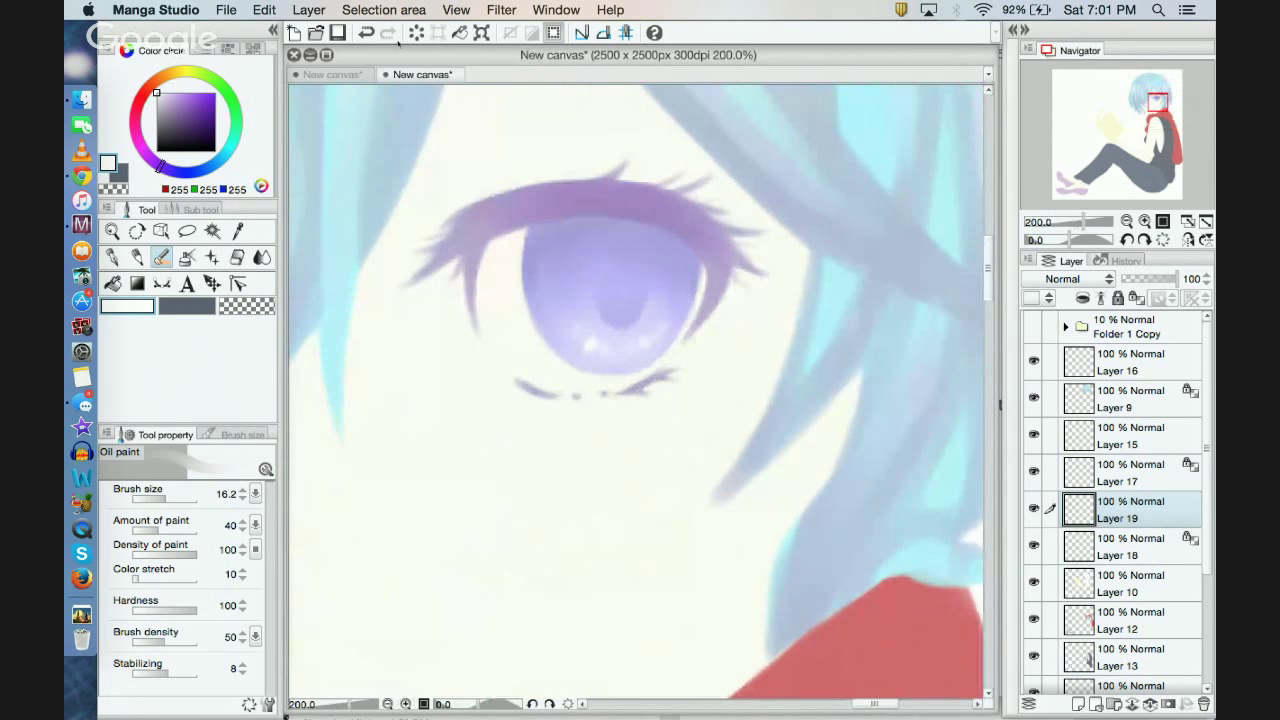
pyautogui.press('super+z')
# Step: Dot small white highlights along the lower iris, reducing the brush size to 8.2 for finer spots
pyautogui.click(600, 348)
pyautogui.click(618, 348)
pyautogui.click(652, 338)
pyautogui.click(164, 497)
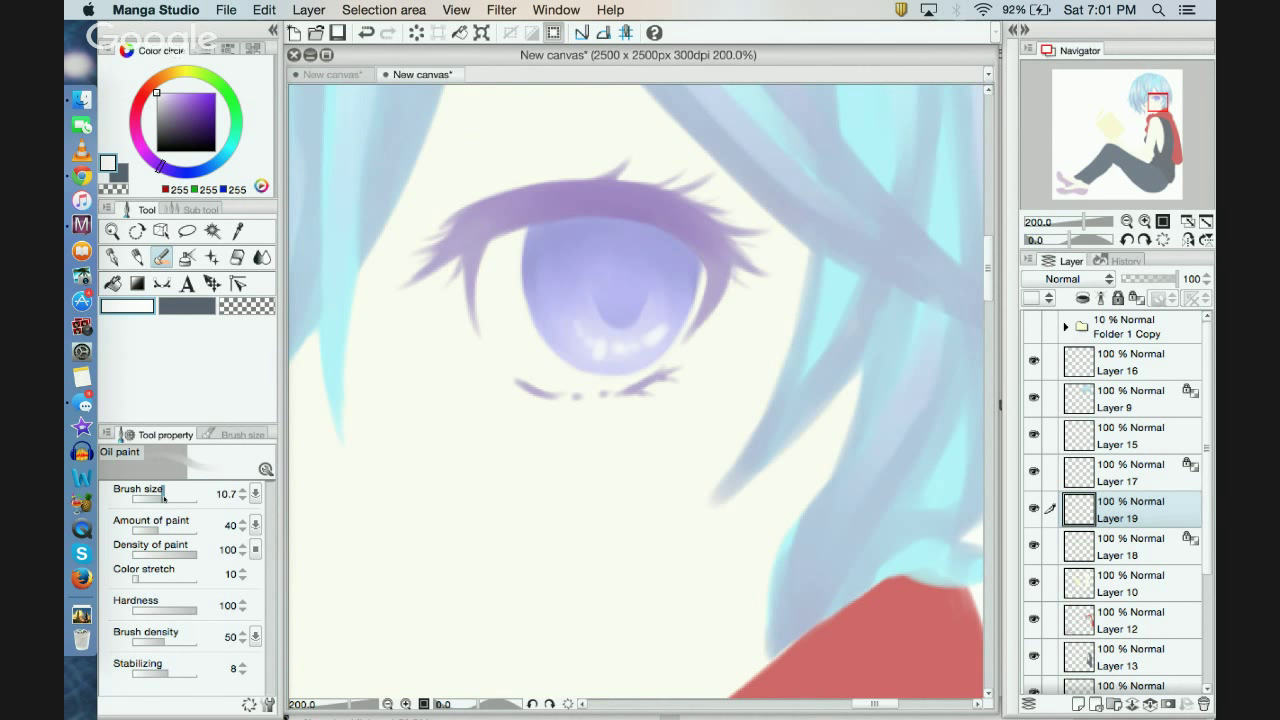
pyautogui.moveTo(164, 496); pyautogui.dragTo(159, 497)
pyautogui.click(573, 329)
pyautogui.moveTo(665, 335)
pyautogui.mouseDown()
pyautogui.moveTo(610, 366)
pyautogui.moveTo(582, 343)
pyautogui.mouseUp()
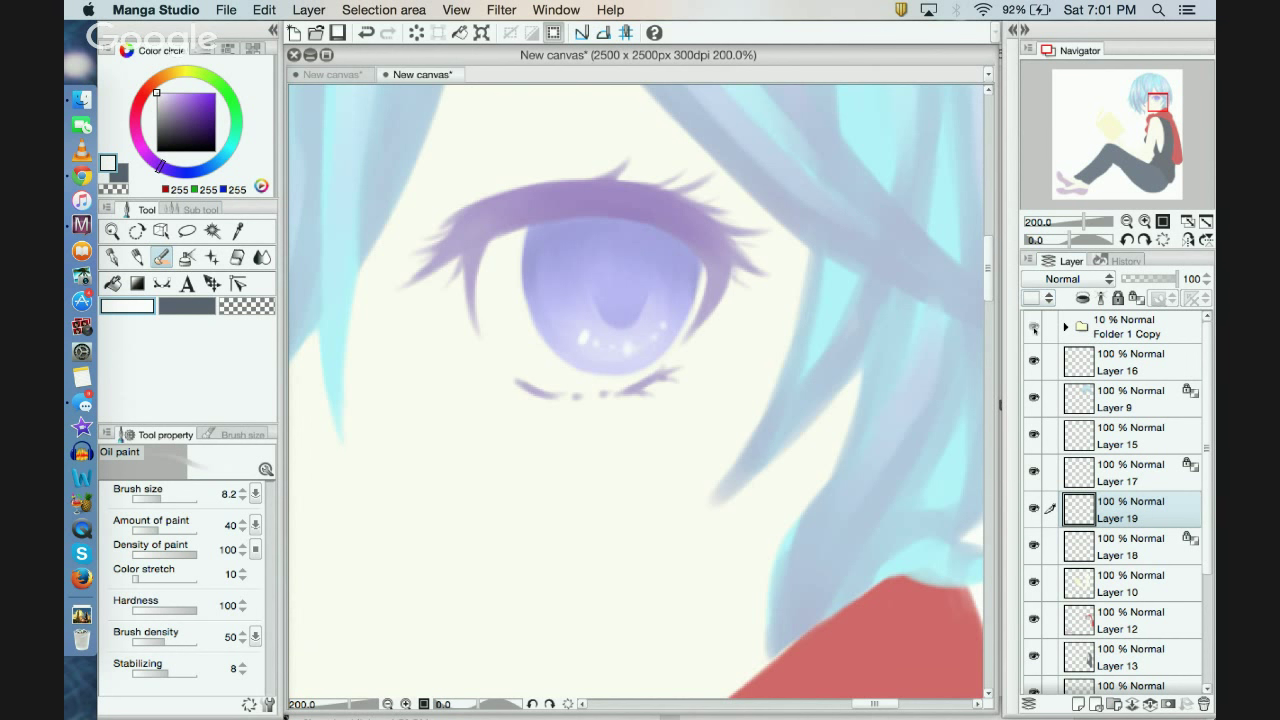
# Step: Show the sketch in Folder 1 Copy and check the highlighted eye against the face and wider figure
pyautogui.click(1034, 326)
pyautogui.click(387, 704)
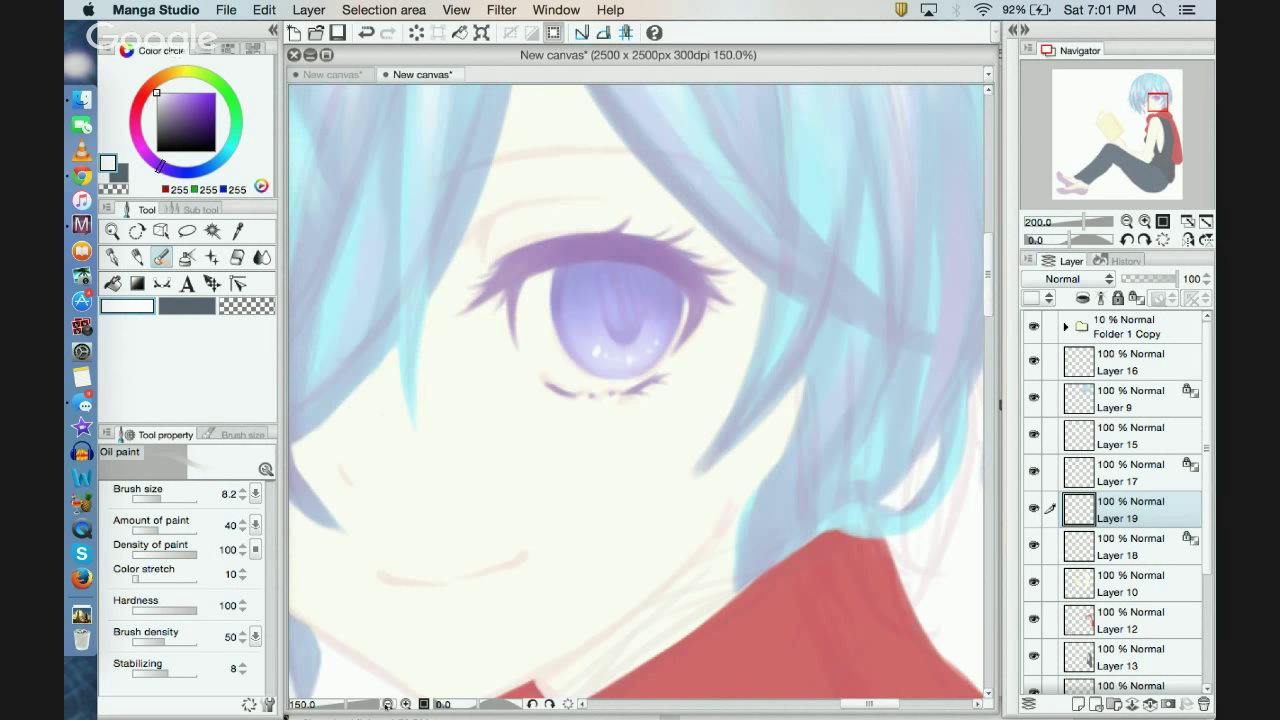
pyautogui.click(387, 704)
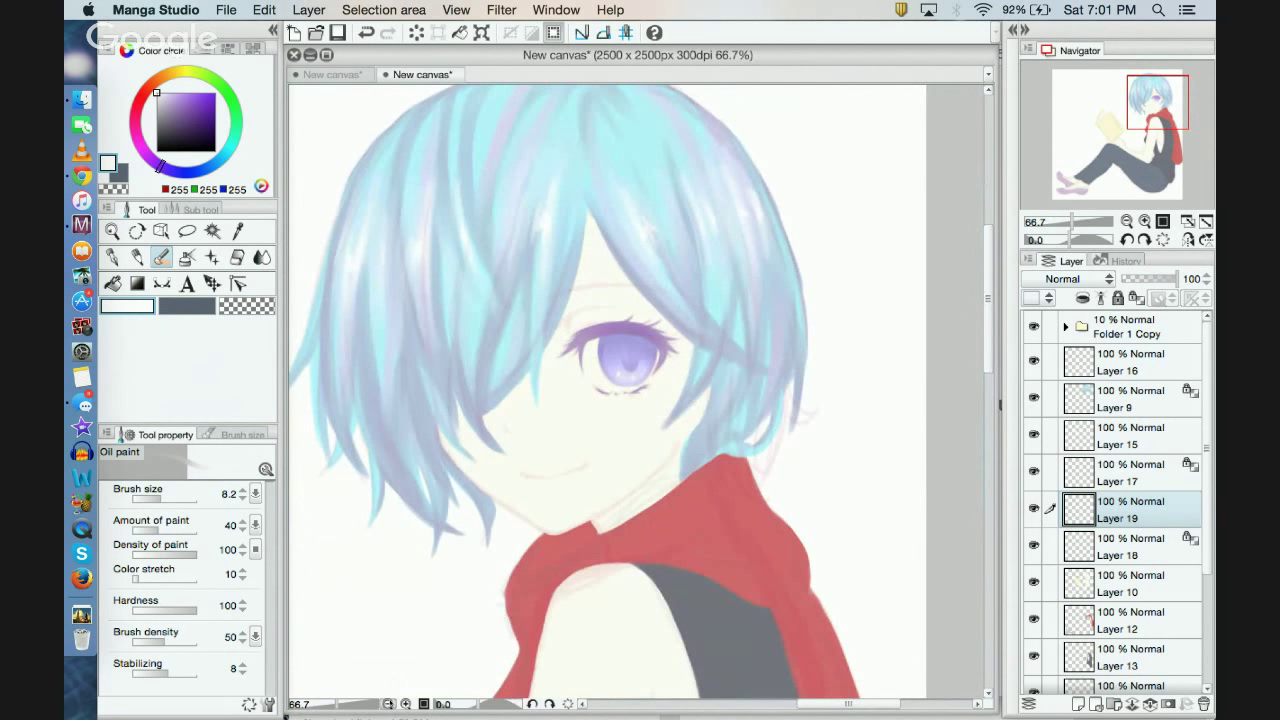
pyautogui.click(387, 704)
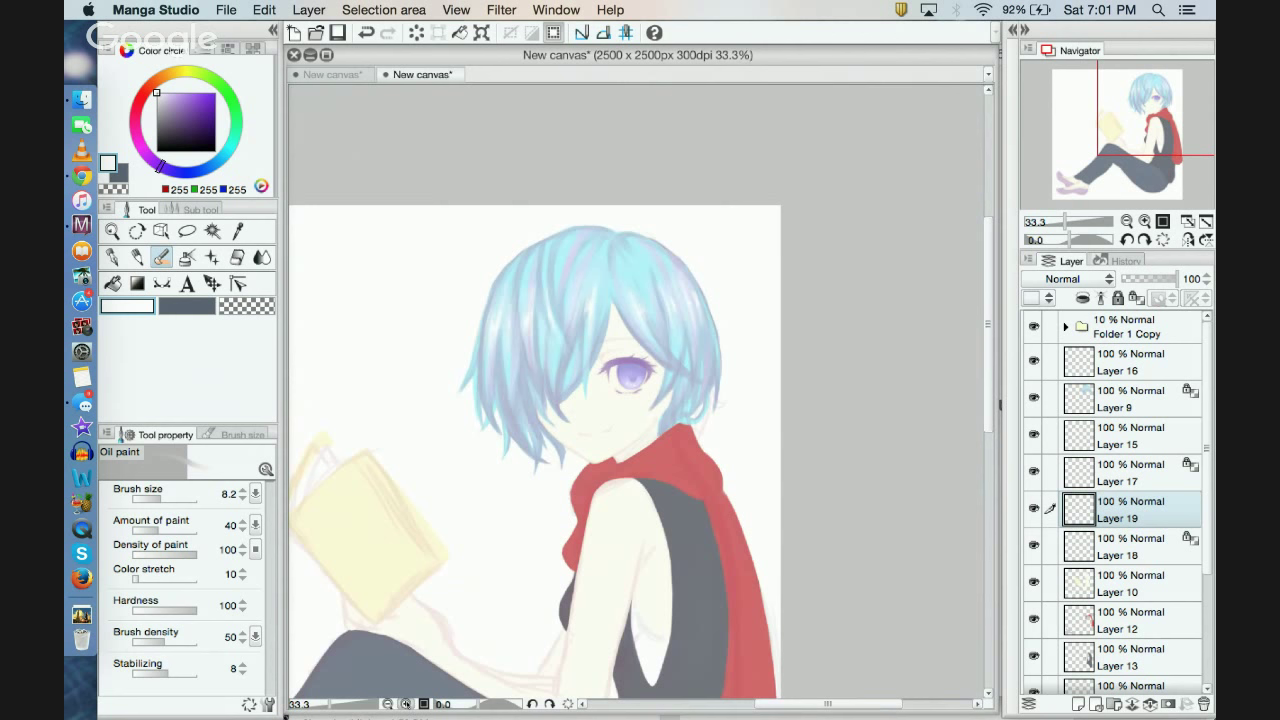
pyautogui.click(406, 705)
pyautogui.click(406, 705)
pyautogui.click(406, 705)
pyautogui.click(406, 705)
pyautogui.click(406, 705)
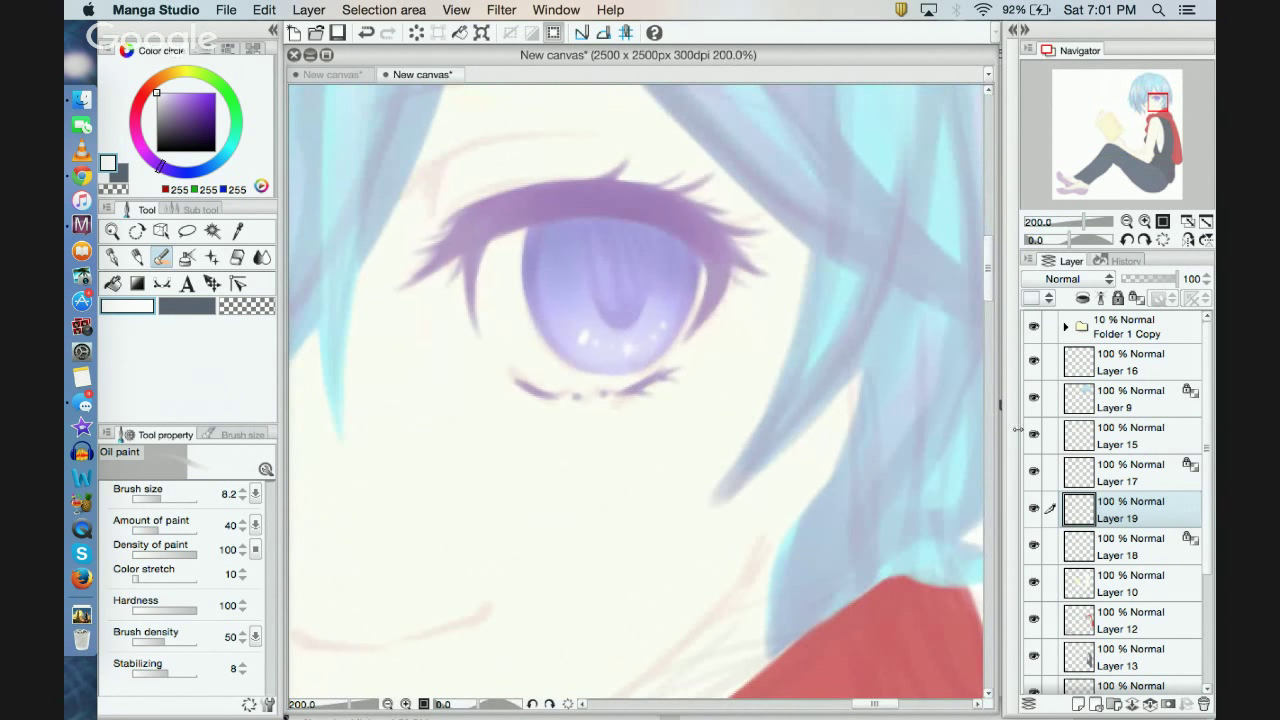
# Step: Try a large round white highlight on the upper-left iris at brush size 48.8, check it with Folder 1 Copy hidden, and undo it
pyautogui.click(170, 498)
pyautogui.click(563, 256)
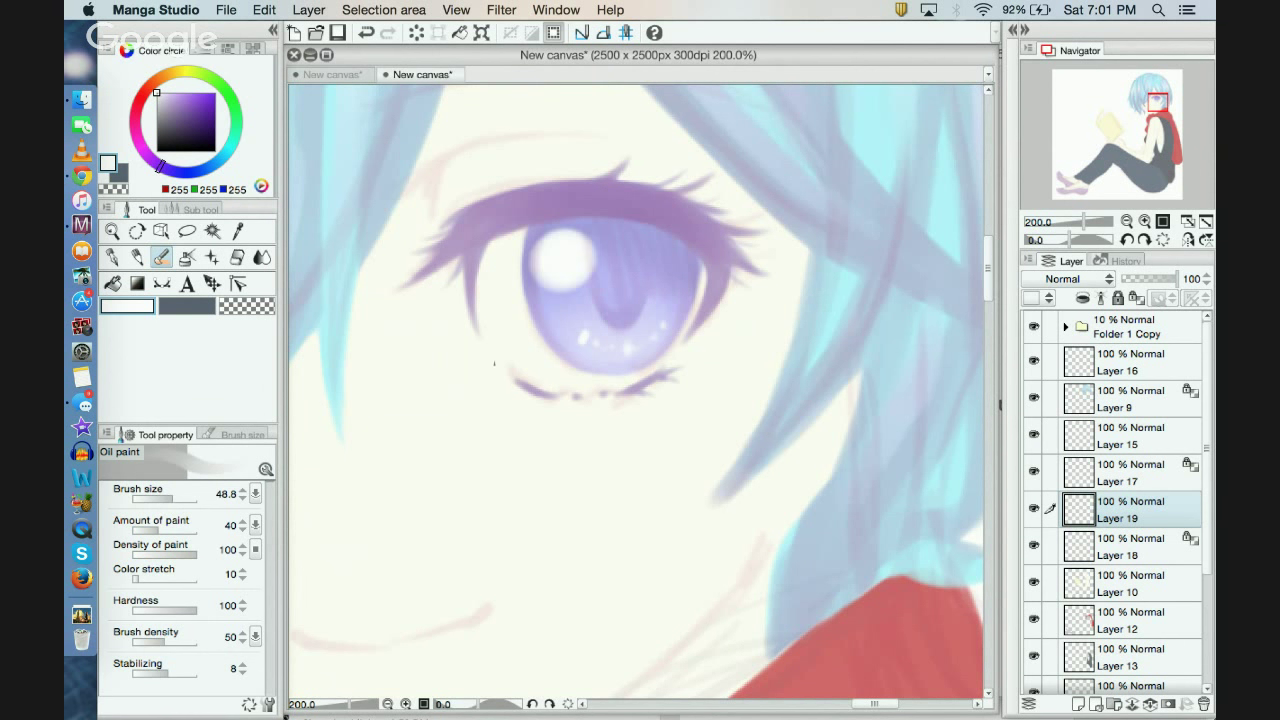
pyautogui.click(1034, 326)
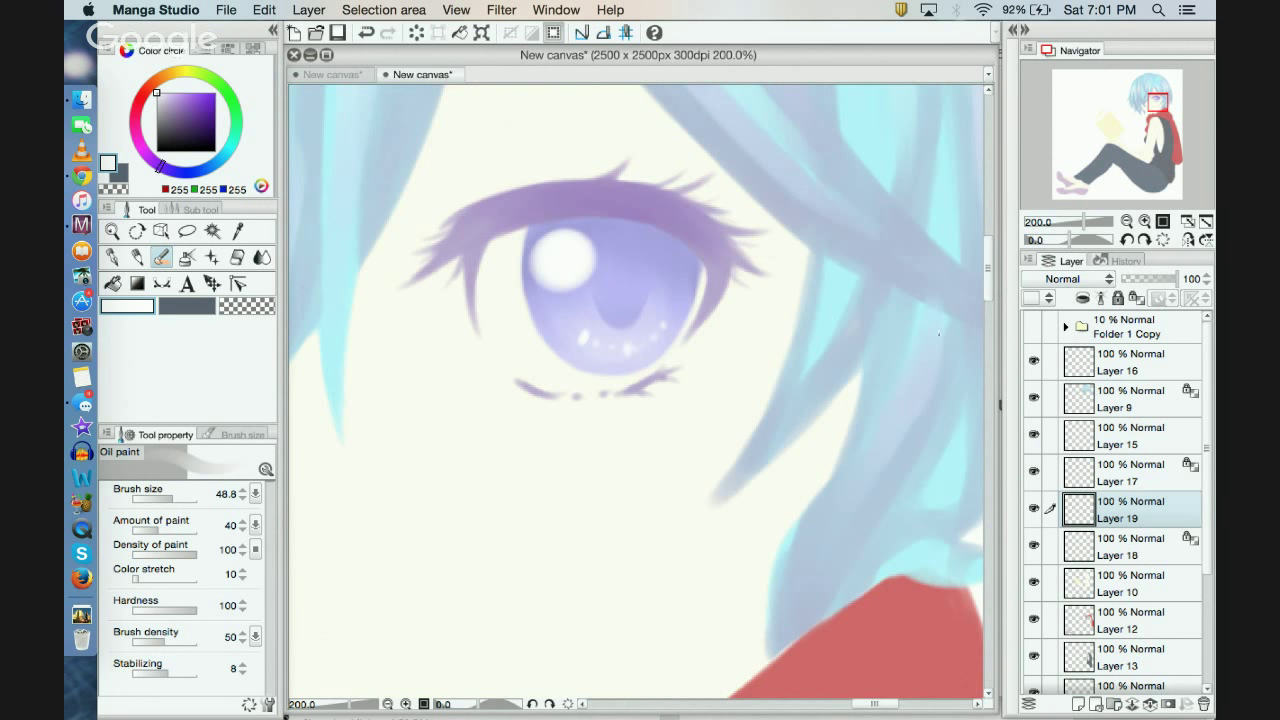
pyautogui.click(388, 703)
pyautogui.click(388, 703)
pyautogui.click(388, 703)
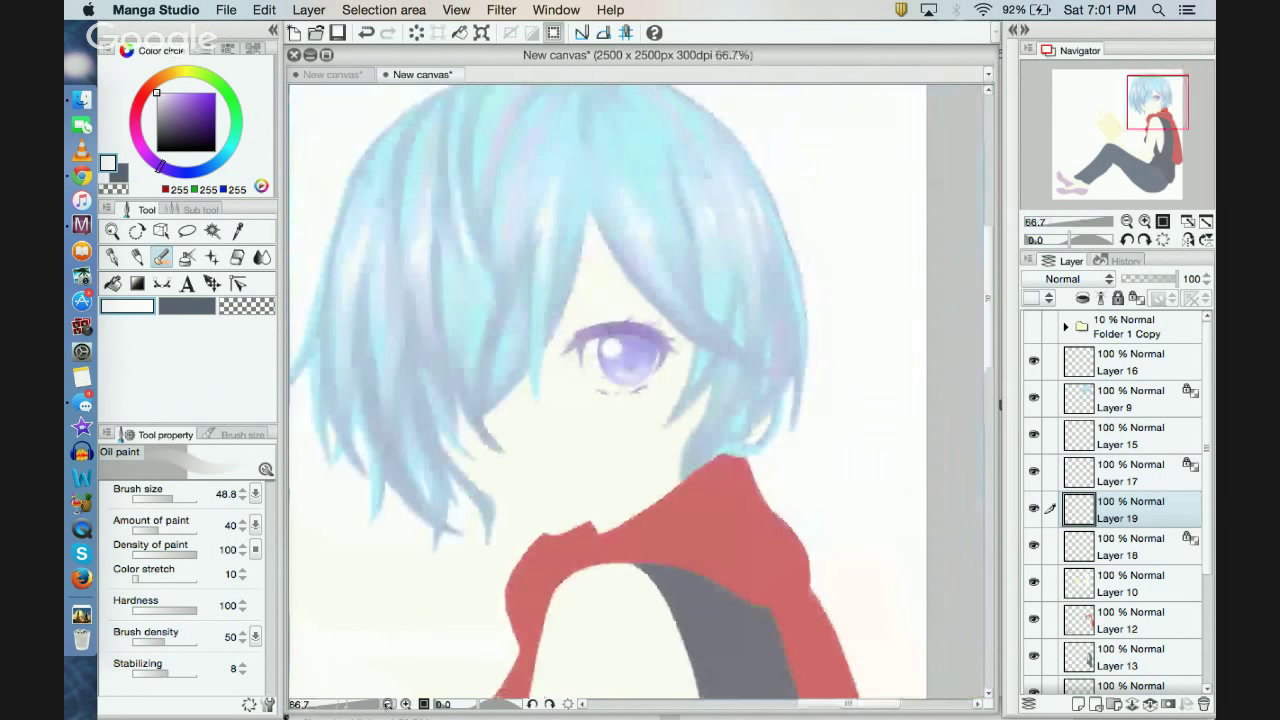
pyautogui.click(388, 703)
pyautogui.click(405, 704)
pyautogui.click(405, 704)
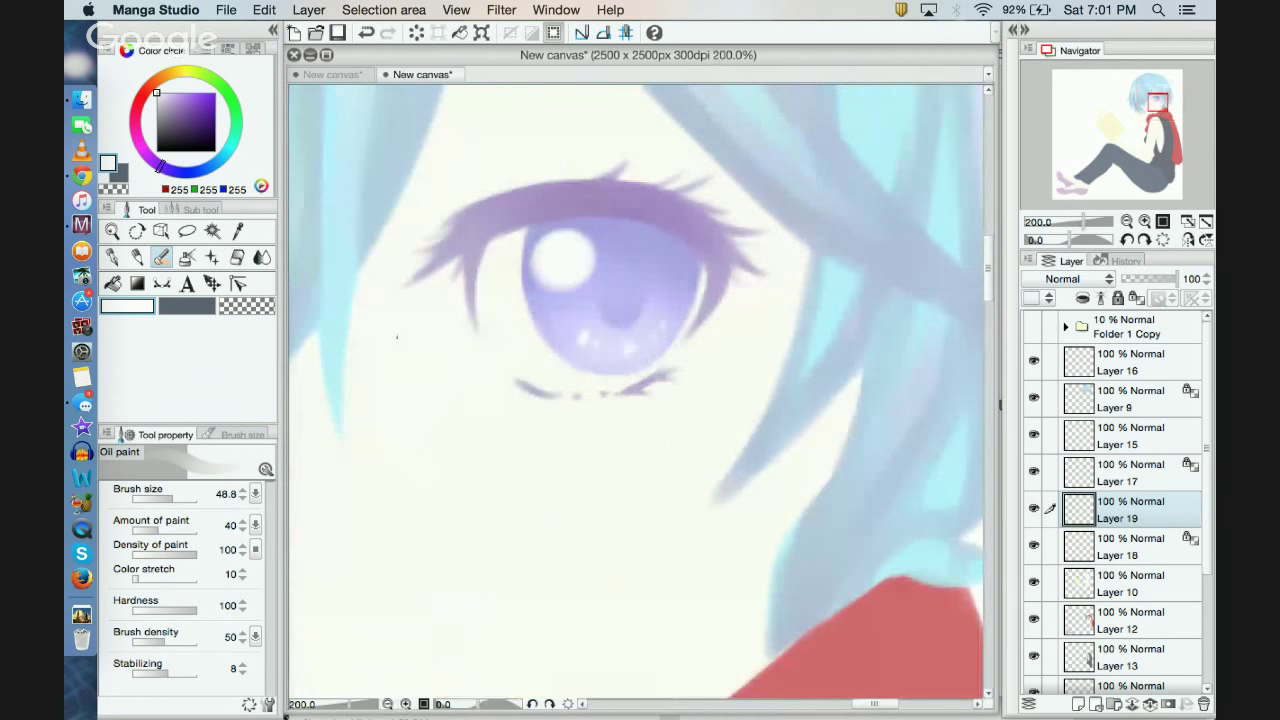
pyautogui.click(366, 32)
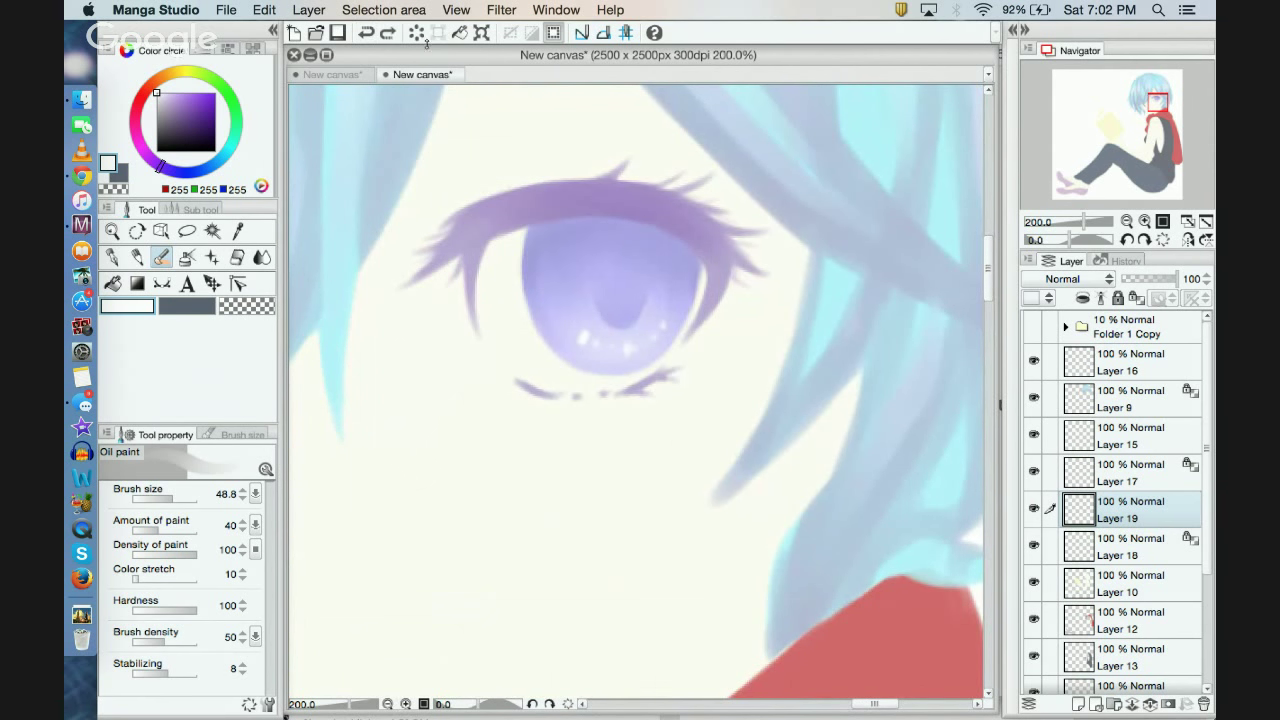
# Step: Repaint the large round white highlight on the upper-left iris, compare it at head view and close up, and undo it
pyautogui.click(563, 266)
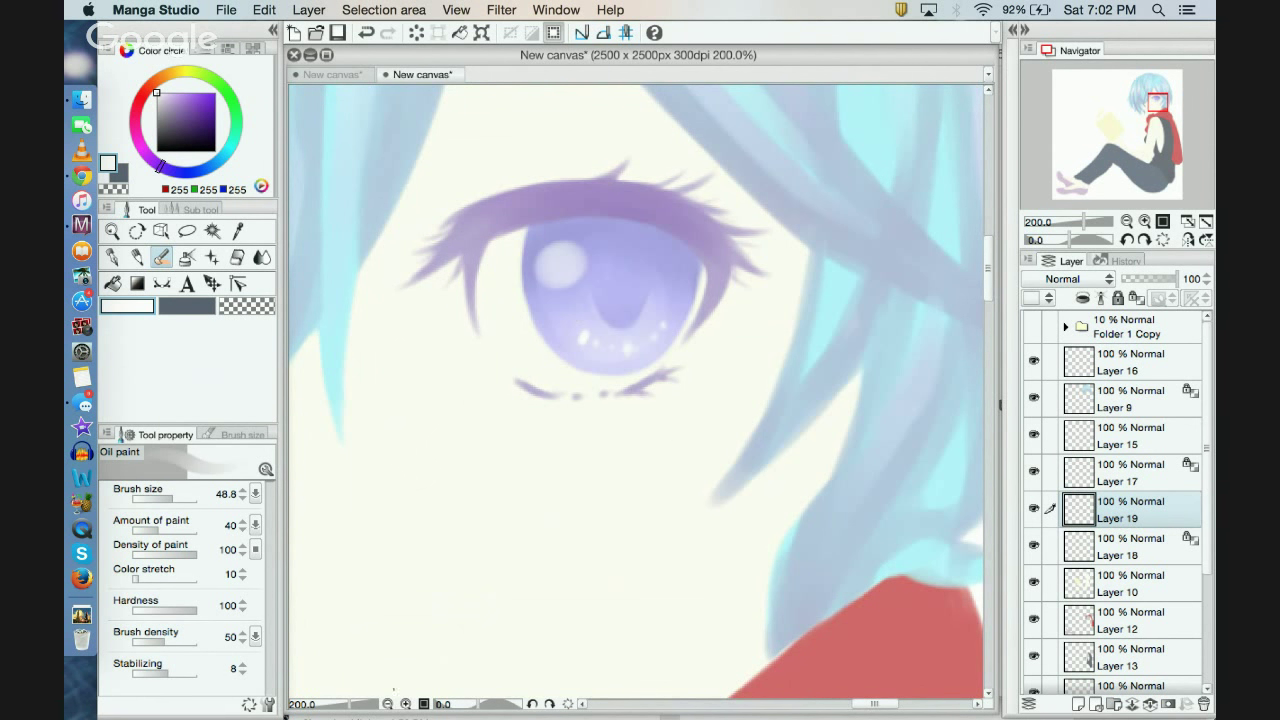
pyautogui.click(388, 704)
pyautogui.click(388, 704)
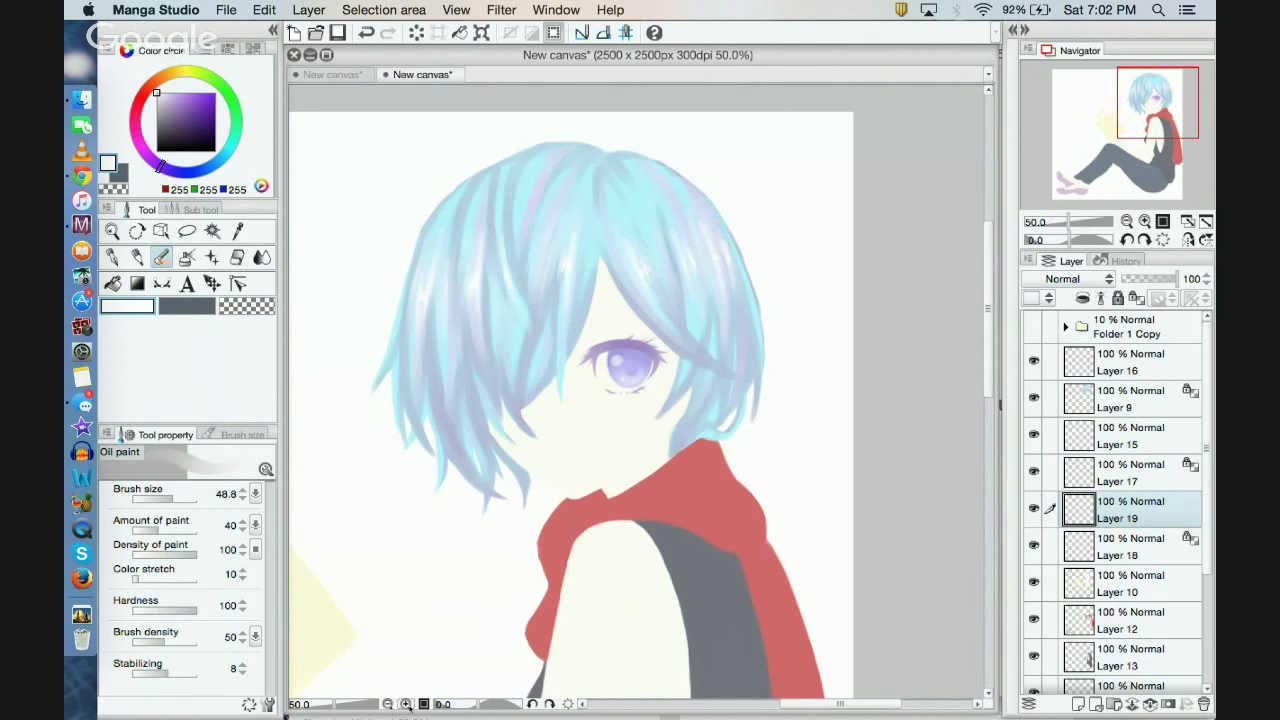
pyautogui.click(406, 704)
pyautogui.click(406, 704)
pyautogui.click(406, 704)
pyautogui.click(406, 704)
pyautogui.click(406, 704)
pyautogui.click(406, 704)
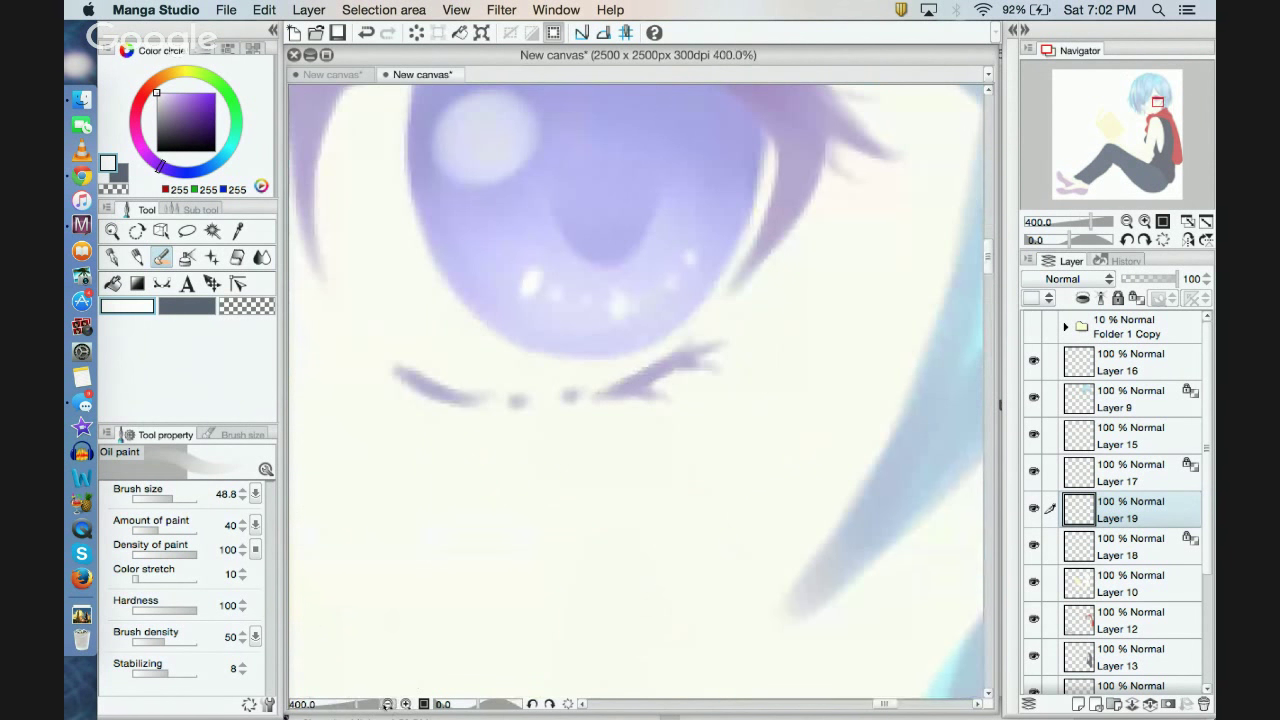
pyautogui.click(388, 704)
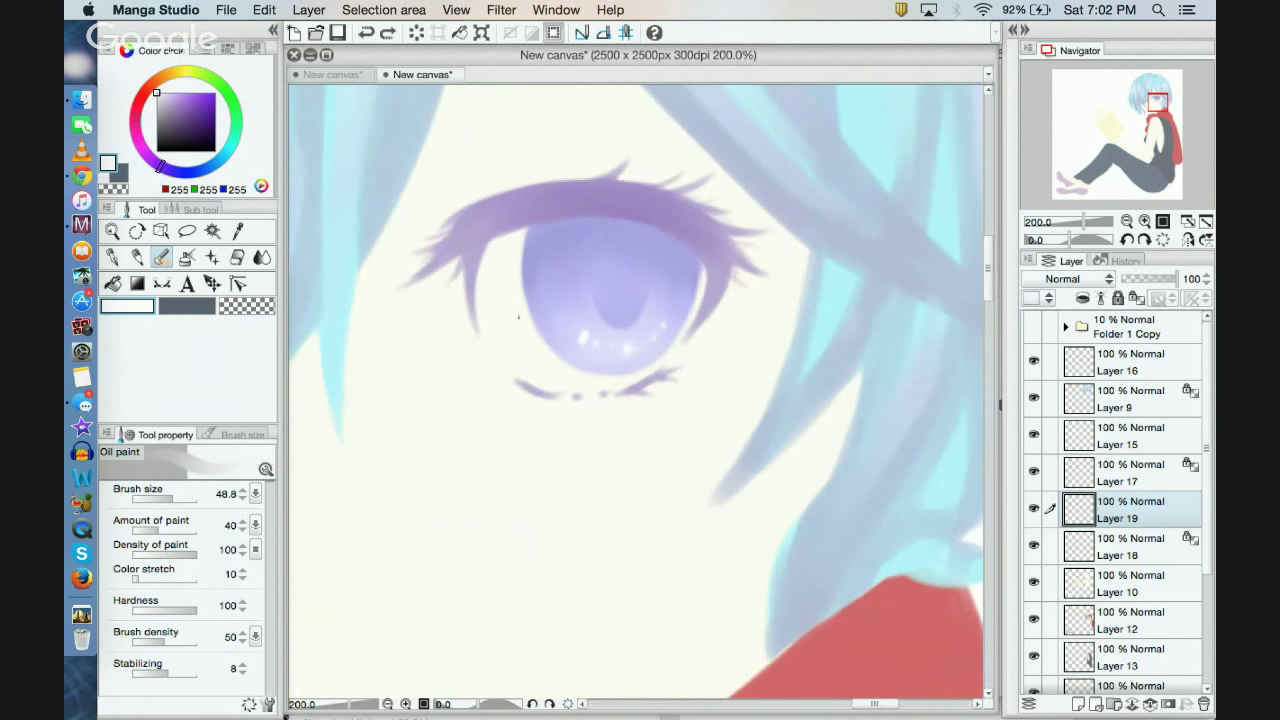
# Step: Paint a rounded white highlight cutting into the iris's left edge, reducing the brush size to 14.1 after undoing trial strokes
pyautogui.moveTo(518, 317); pyautogui.dragTo(549, 331)
pyautogui.press('super+z')
pyautogui.moveTo(174, 498); pyautogui.dragTo(168, 498)
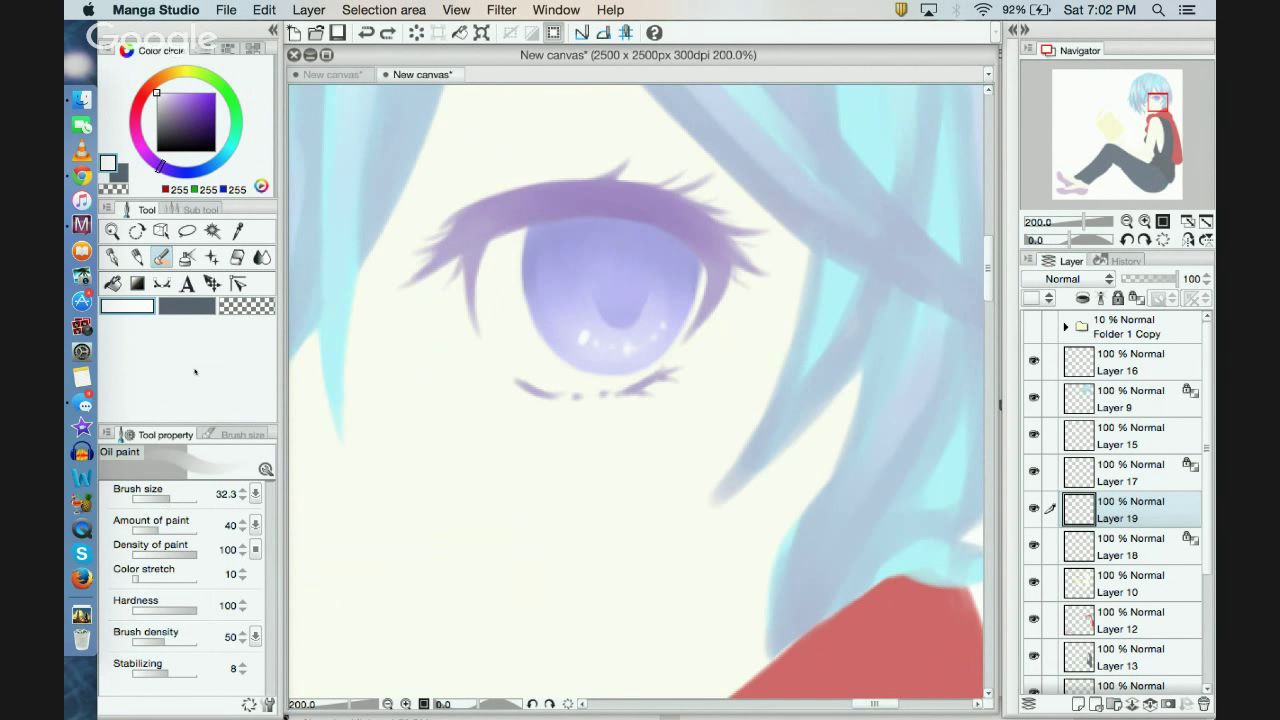
pyautogui.click(165, 497)
pyautogui.moveTo(530, 308)
pyautogui.mouseDown()
pyautogui.moveTo(573, 293)
pyautogui.moveTo(542, 292)
pyautogui.moveTo(564, 299)
pyautogui.moveTo(524, 303)
pyautogui.mouseUp()
pyautogui.press('super+z')
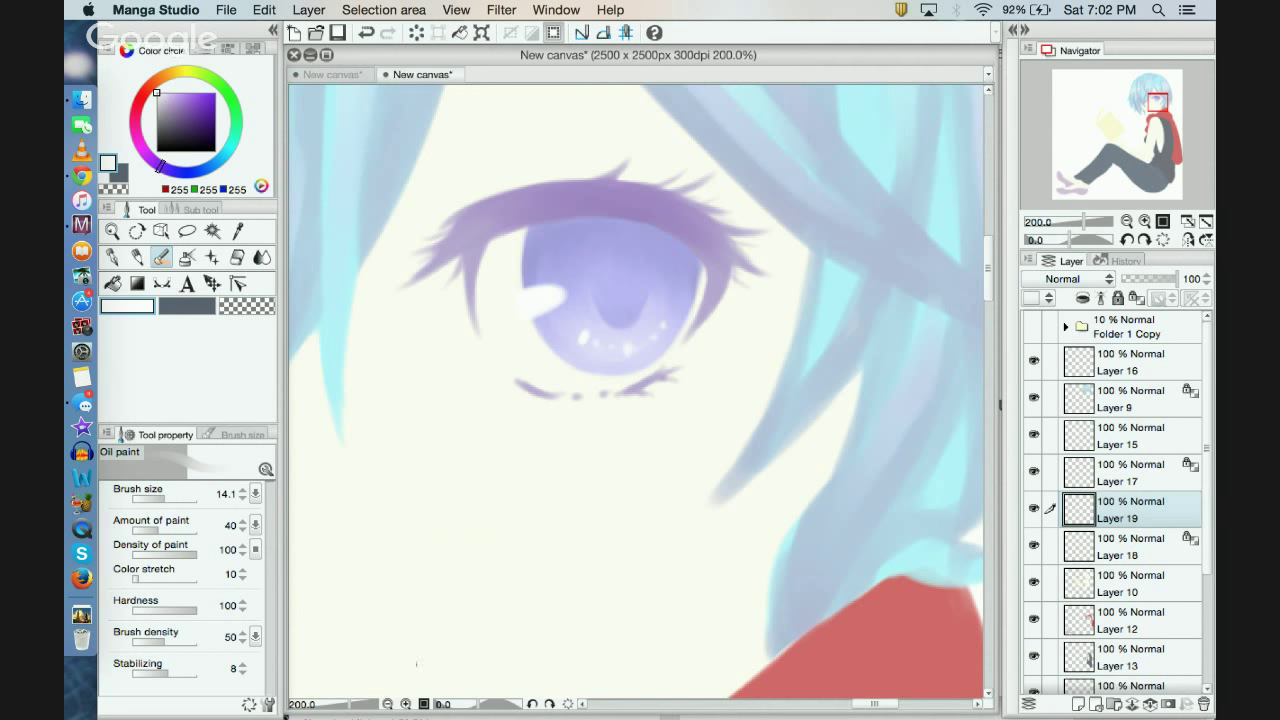
# Step: Check the white highlight on the iris's left edge against the whole head and the lower face
pyautogui.click(388, 703)
pyautogui.click(388, 703)
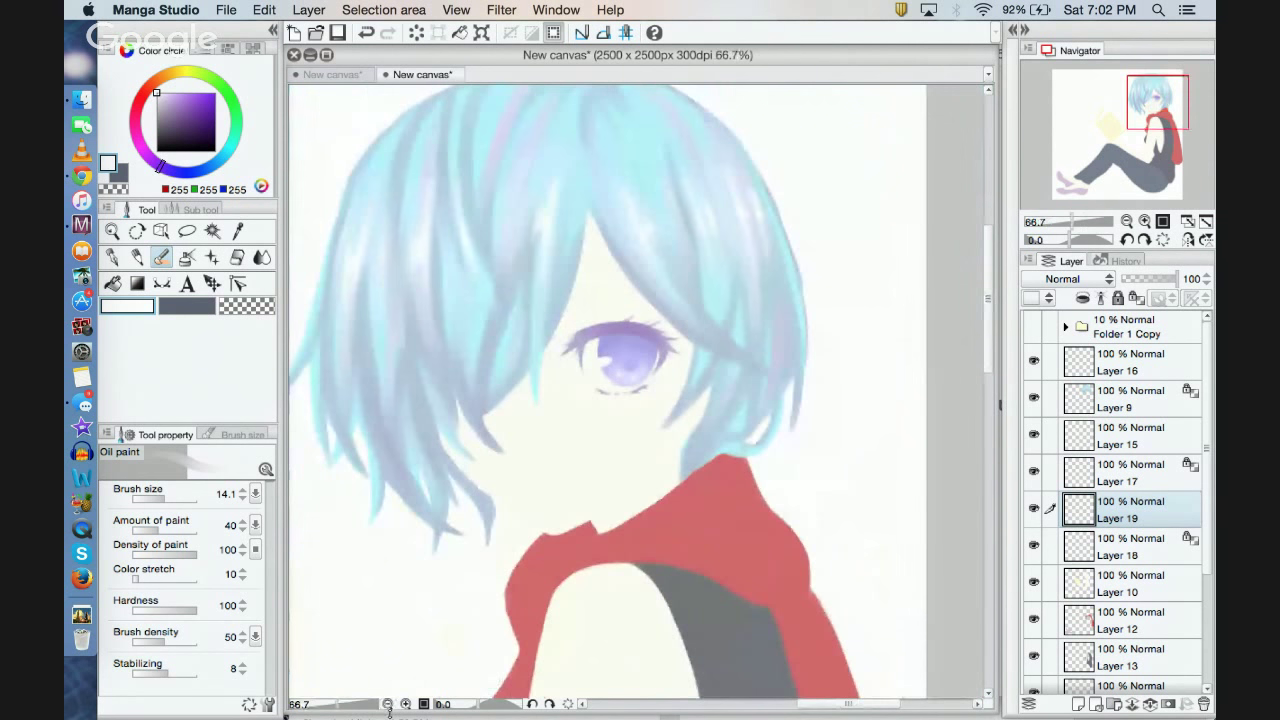
pyautogui.click(405, 703)
pyautogui.click(405, 703)
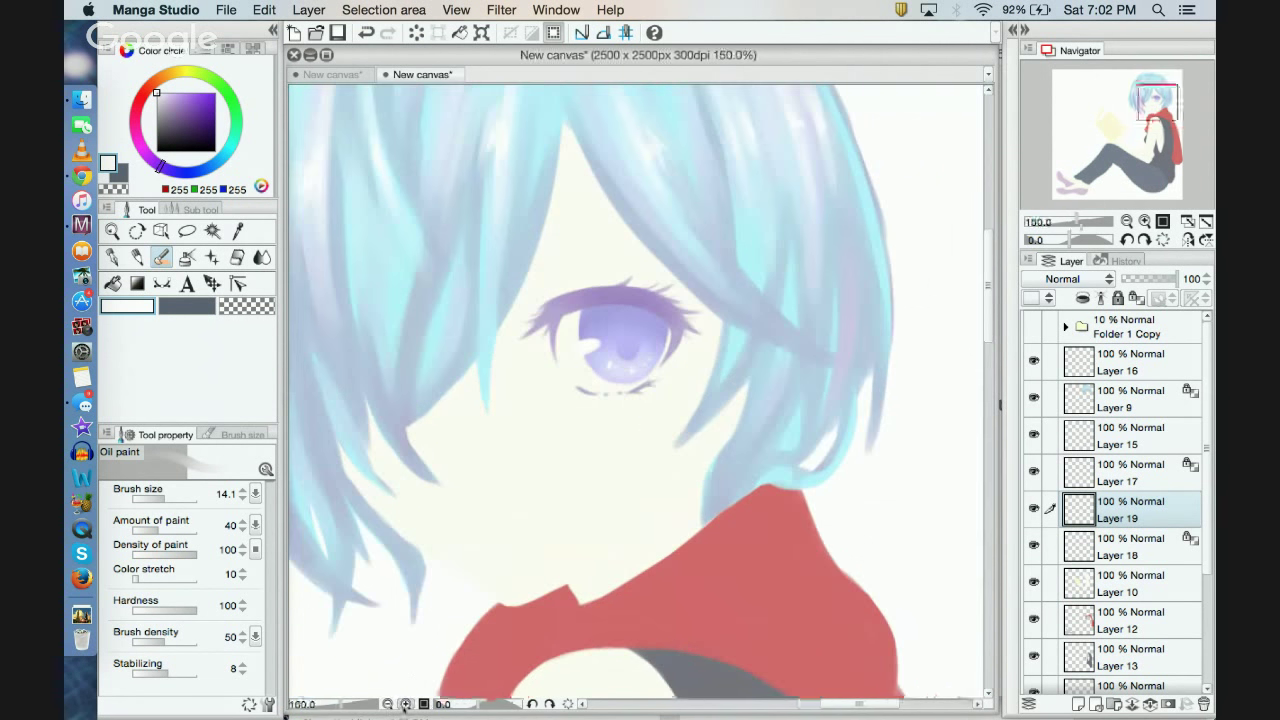
pyautogui.click(405, 703)
pyautogui.moveTo(1134, 90)
pyautogui.mouseDown()
pyautogui.moveTo(1162, 103)
pyautogui.moveTo(1151, 105)
pyautogui.mouseUp()
pyautogui.click(388, 703)
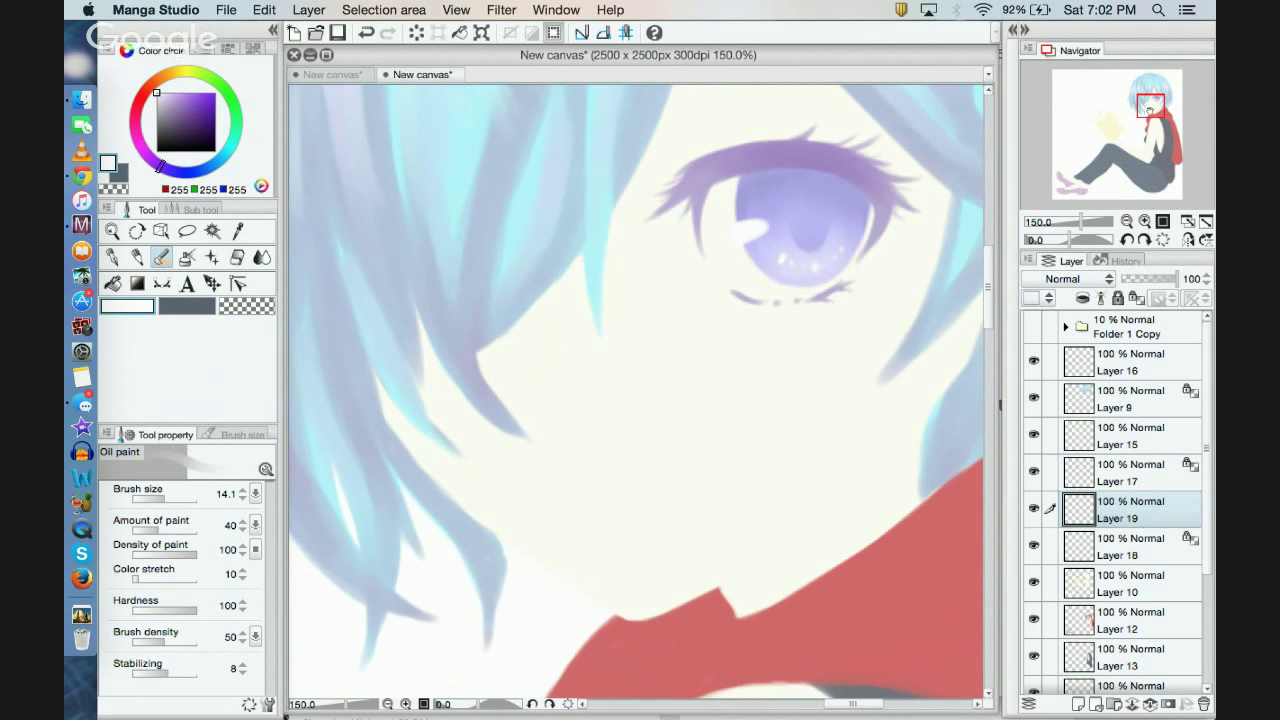
pyautogui.moveTo(1150, 110); pyautogui.dragTo(1154, 107)
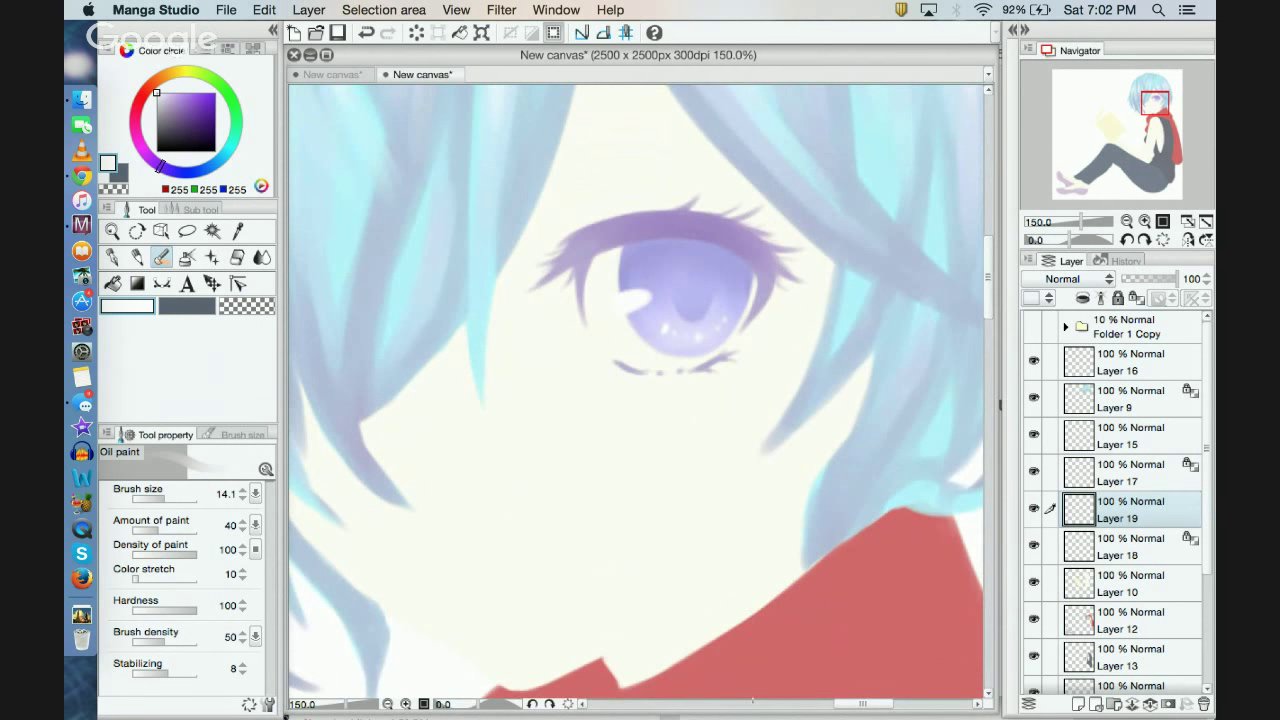
pyautogui.moveTo(751, 712)
pyautogui.mouseDown()
pyautogui.moveTo(743, 572)
pyautogui.moveTo(760, 712)
pyautogui.mouseUp()
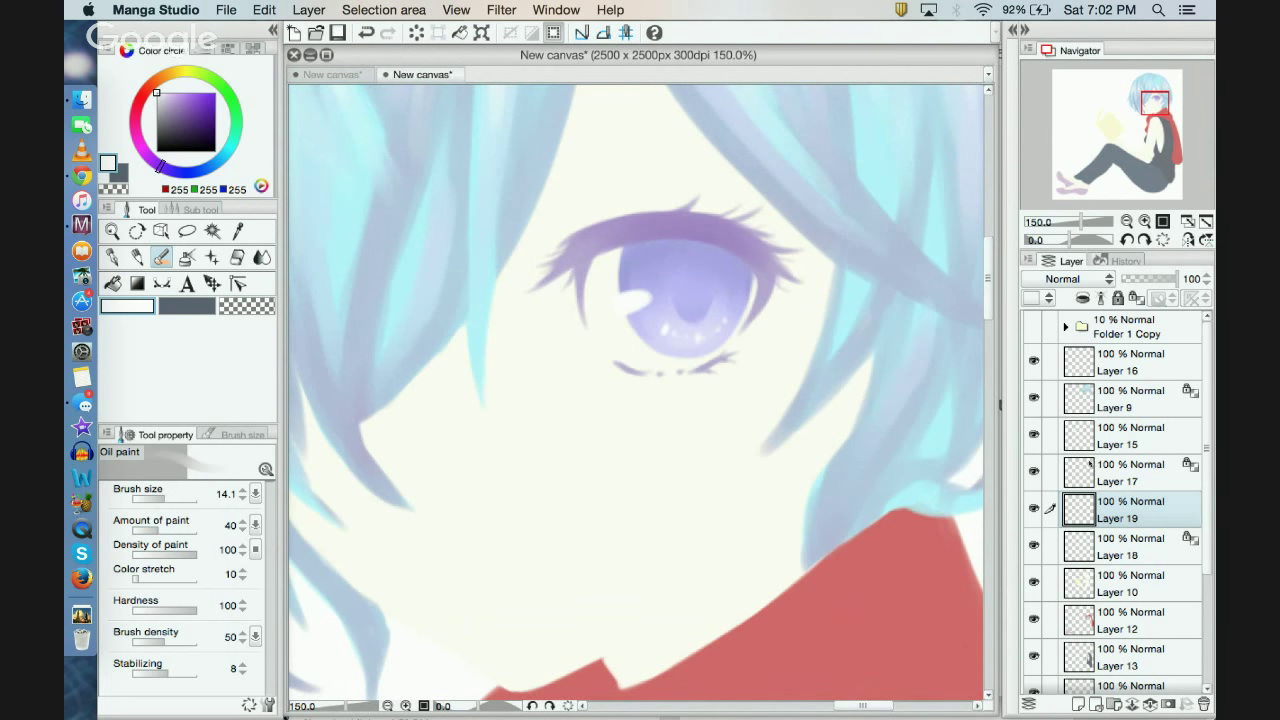
# Step: Show the sketch in Folder 1 Copy and add a new layer directly above Layer 10
pyautogui.click(1110, 598)
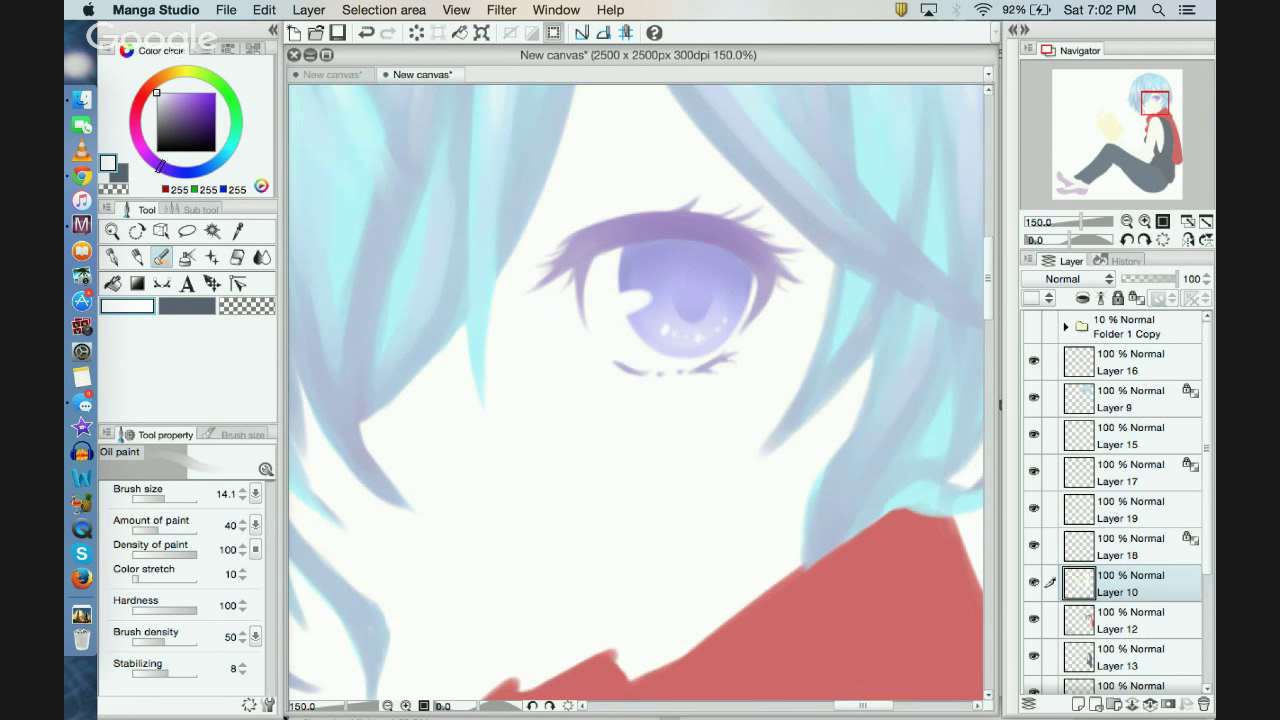
pyautogui.scroll(-1, 1185, 482)
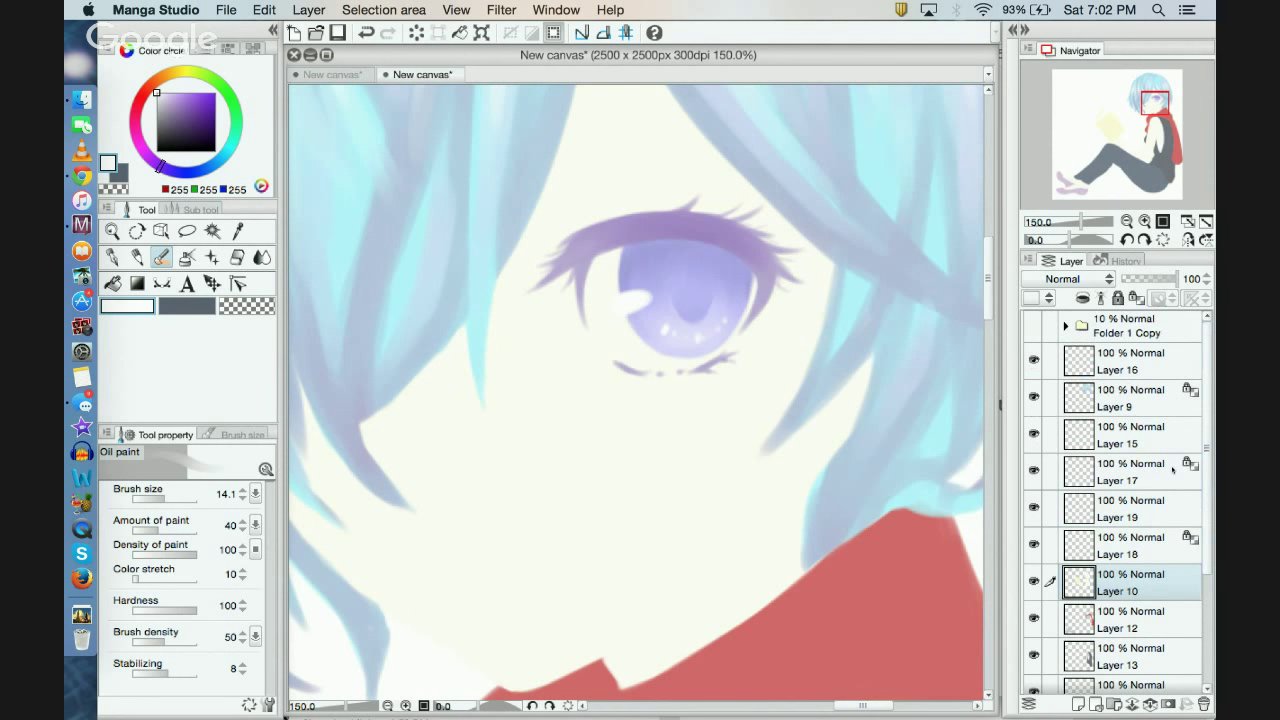
pyautogui.click(1035, 328)
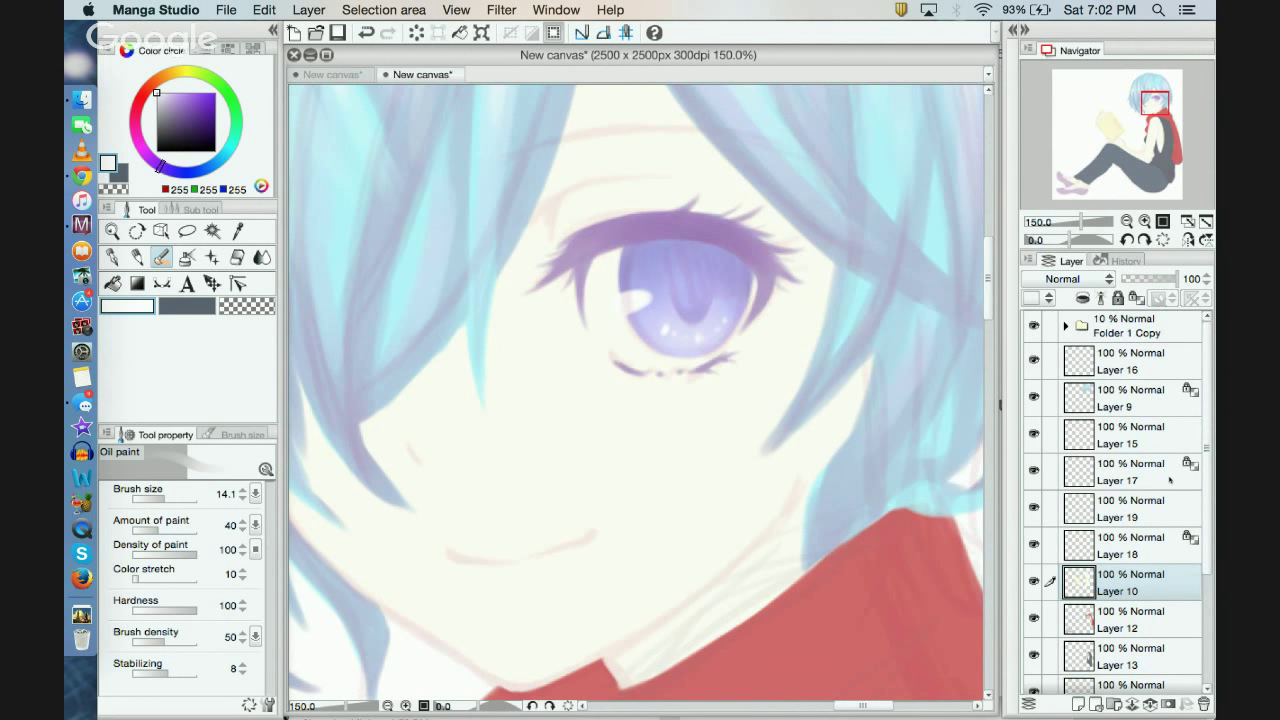
pyautogui.scroll(-5, 1190, 465)
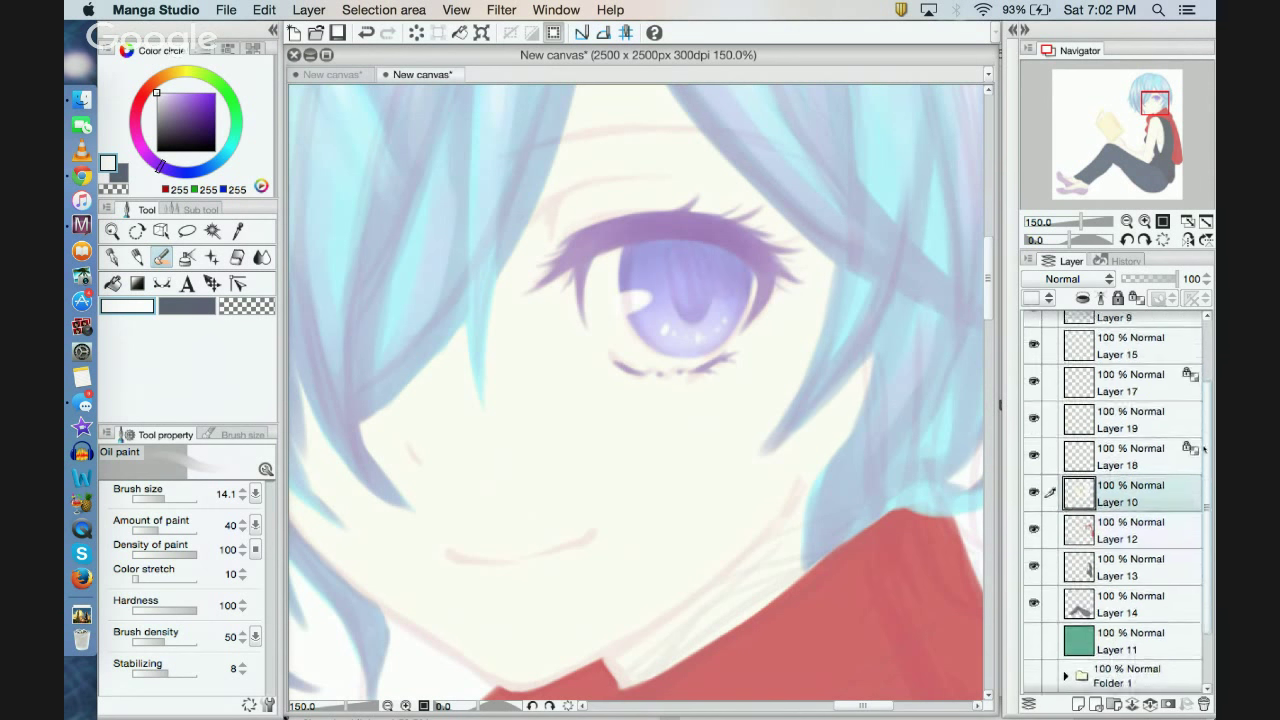
pyautogui.scroll(-1, 1204, 448)
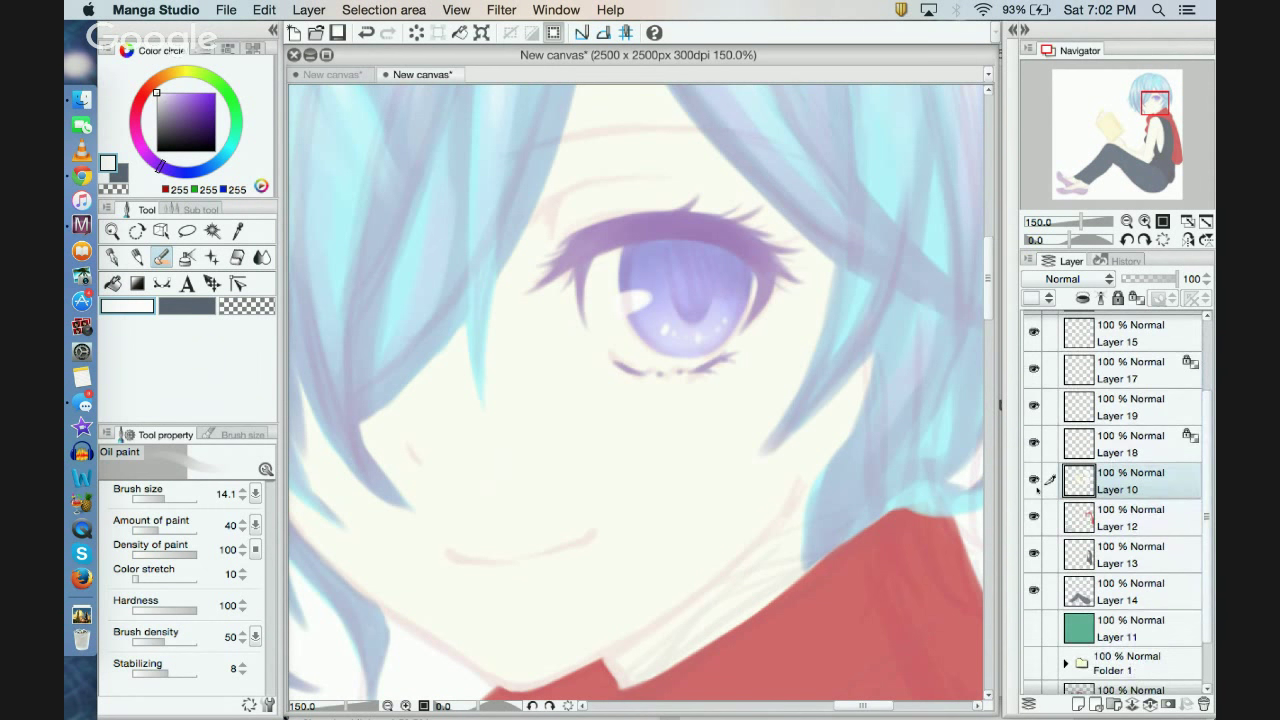
pyautogui.click(1078, 704)
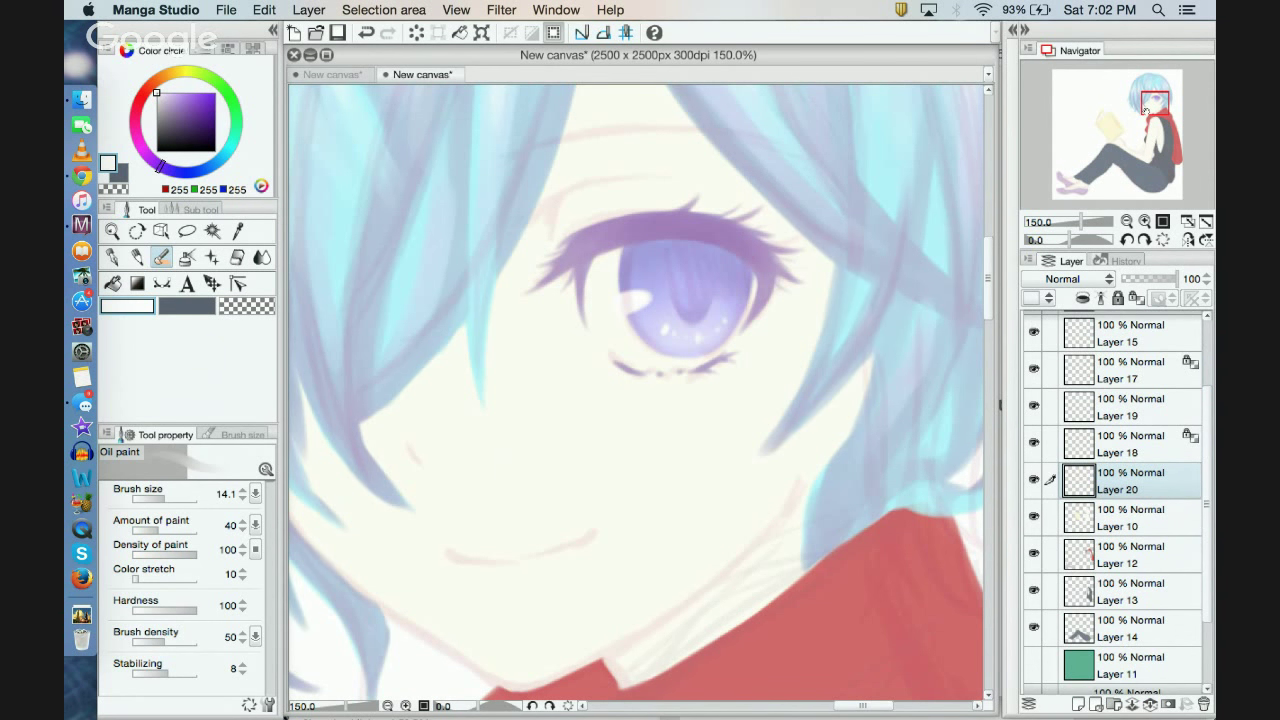
# Step: Sample the face's skin tone, try a pink RGB 247, 213, 214 stroke across the cheek, and undo the stroke
pyautogui.moveTo(1148, 114); pyautogui.dragTo(1131, 113)
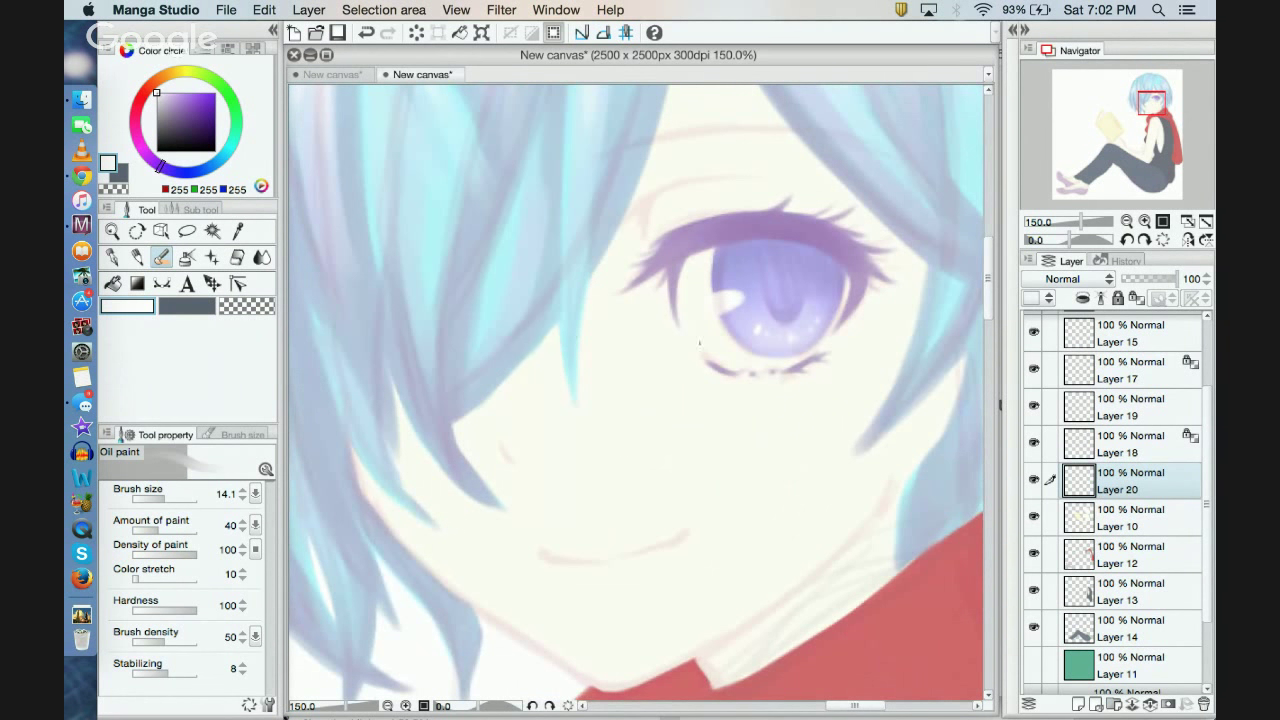
pyautogui.keyDown('alt'); pyautogui.click(657, 434); pyautogui.keyUp('alt')
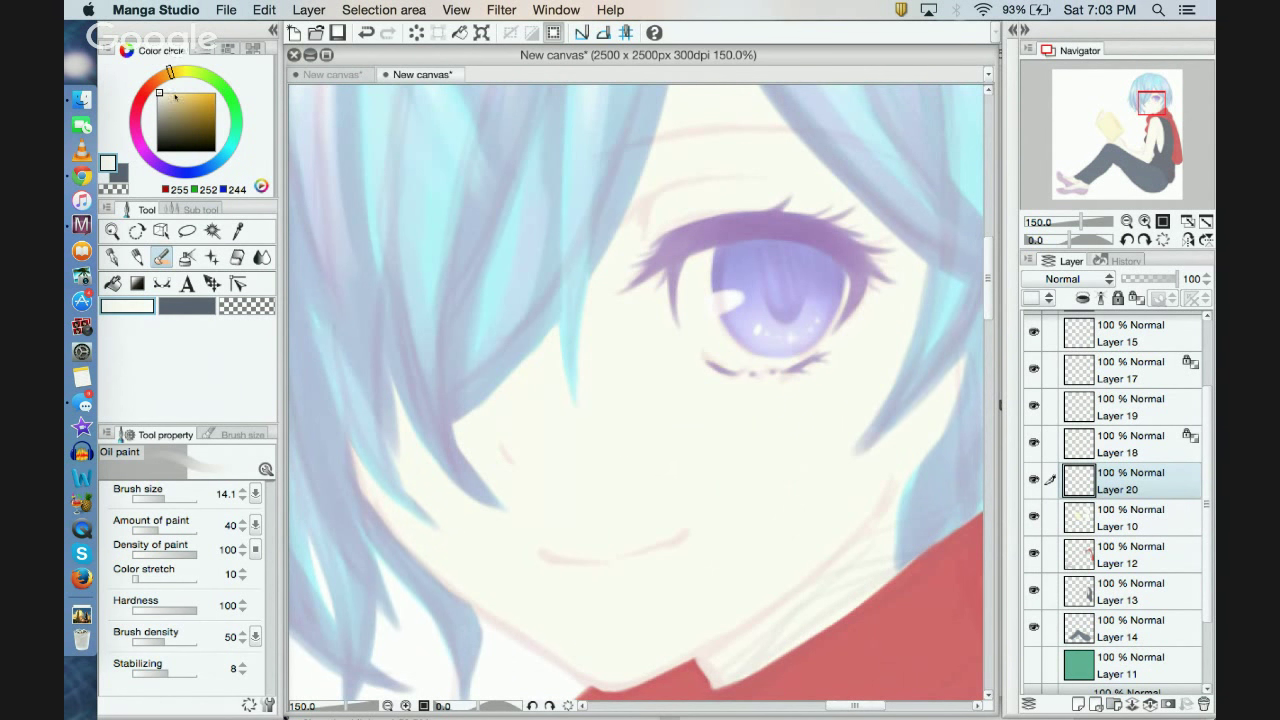
pyautogui.click(172, 99)
pyautogui.click(138, 96)
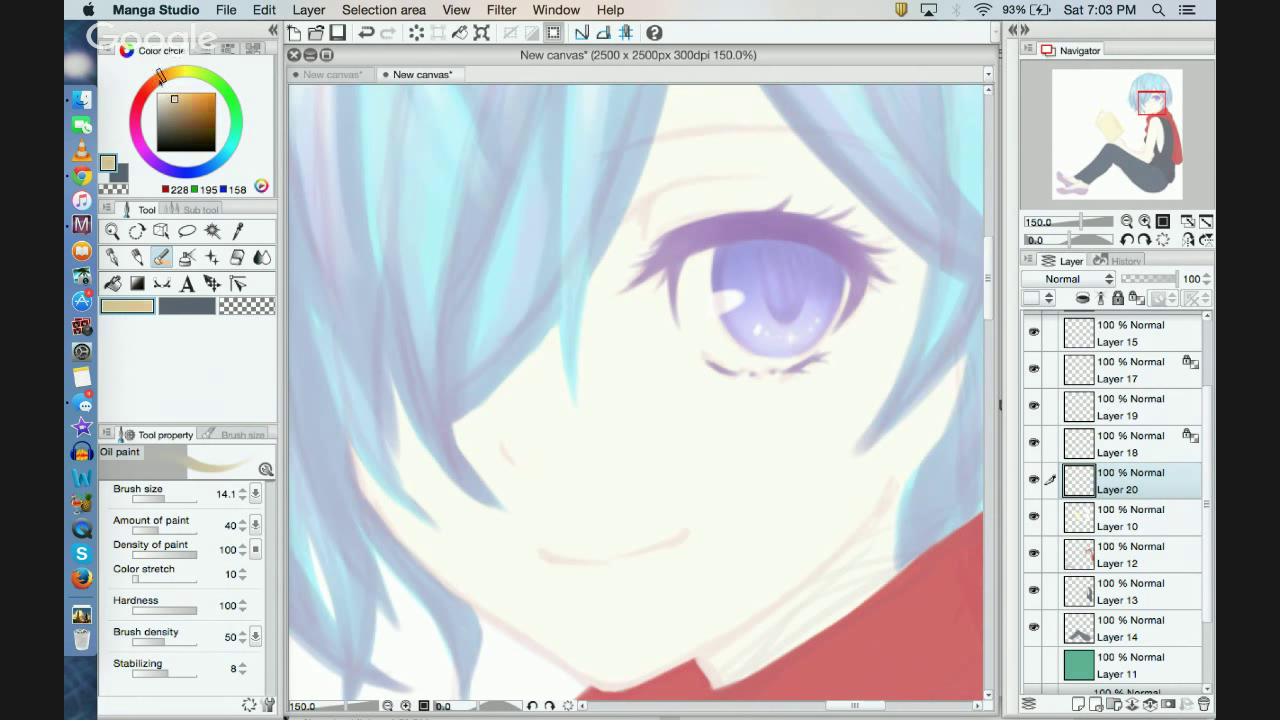
pyautogui.click(165, 96)
pyautogui.moveTo(165, 96); pyautogui.dragTo(164, 94)
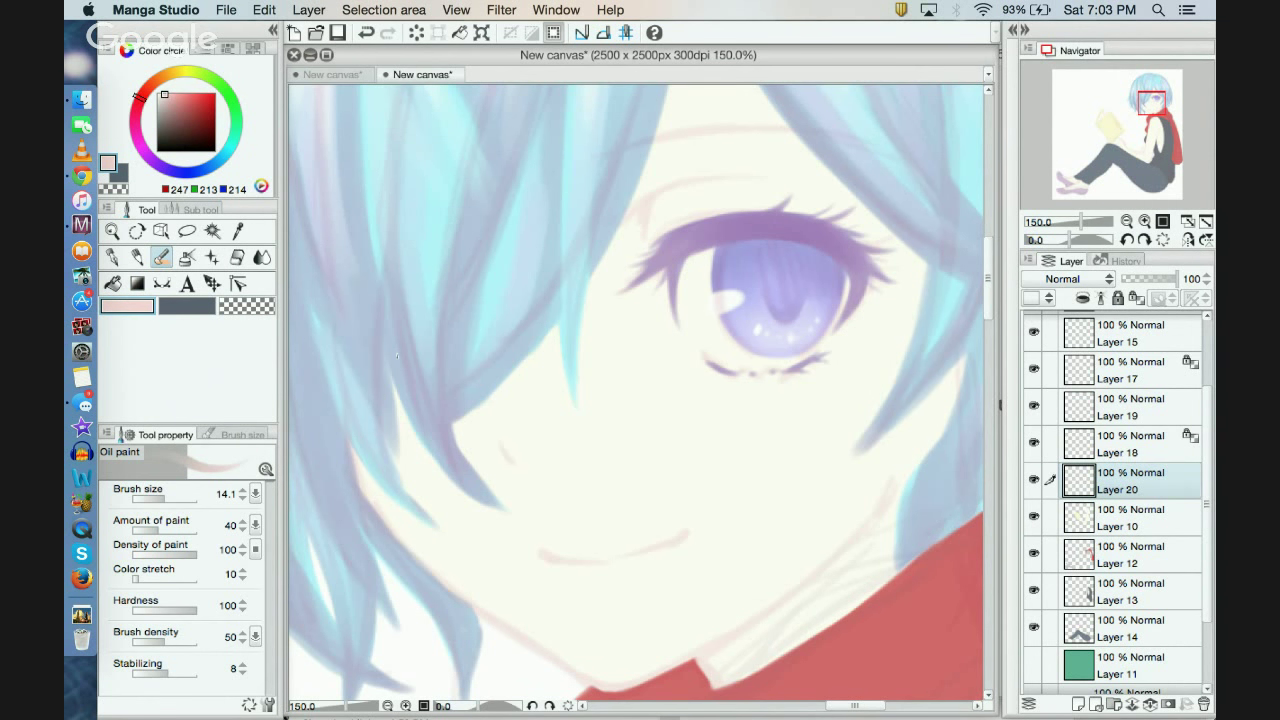
pyautogui.moveTo(549, 492); pyautogui.dragTo(685, 369)
pyautogui.click(366, 32)
# Step: Set the color to pale peach RGB 255, 238, 231, undo a test stroke on the cheek, and shade the nose
pyautogui.moveTo(146, 99)
pyautogui.mouseDown()
pyautogui.moveTo(149, 82)
pyautogui.moveTo(161, 92)
pyautogui.mouseUp()
pyautogui.moveTo(603, 366); pyautogui.dragTo(619, 508)
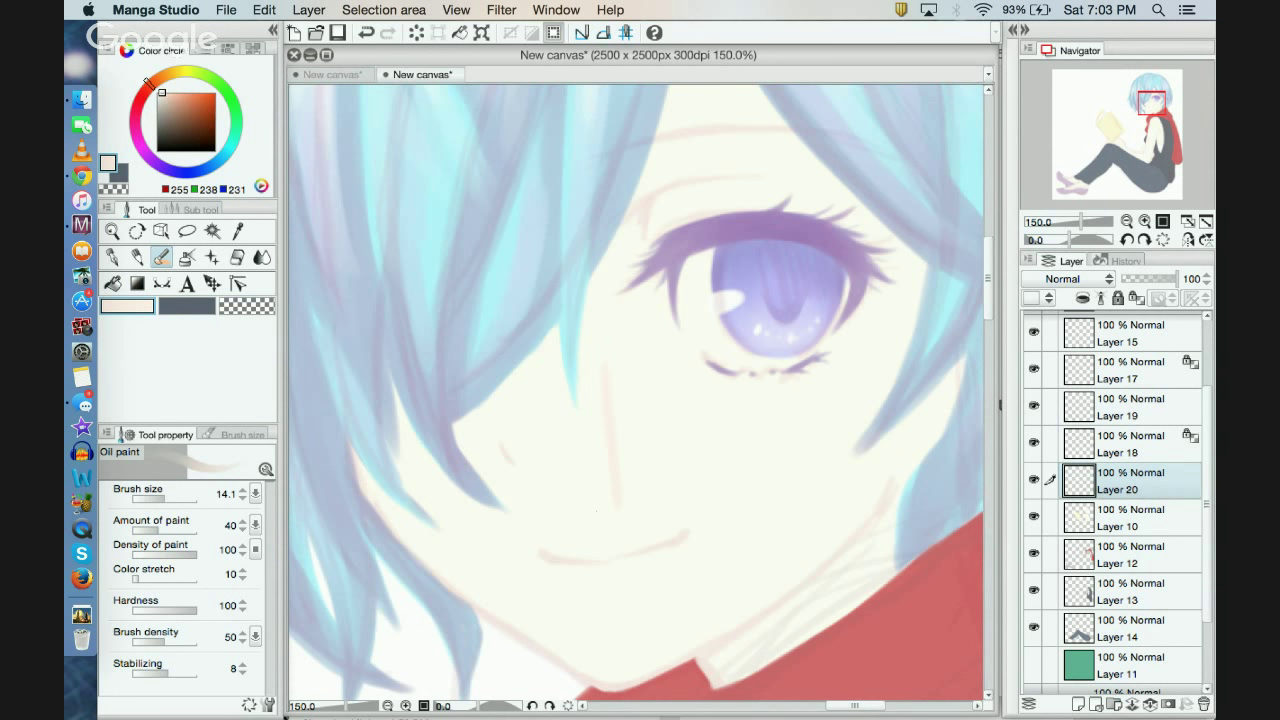
pyautogui.click(366, 32)
pyautogui.moveTo(506, 462); pyautogui.dragTo(509, 464)
# Step: Lower the opacity of Folder 1 Copy to 8%
pyautogui.click(1157, 341)
pyautogui.scroll(3, 1155, 330)
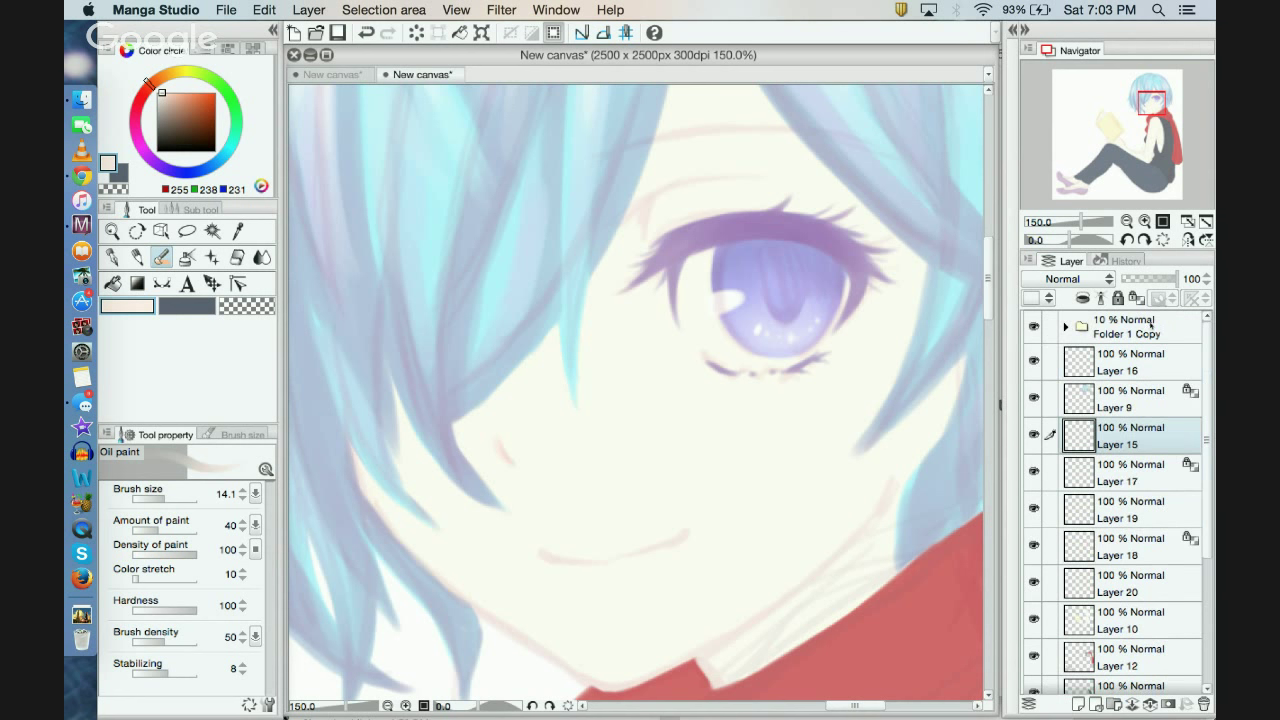
pyautogui.click(1151, 322)
pyautogui.moveTo(1131, 280); pyautogui.dragTo(1129, 279)
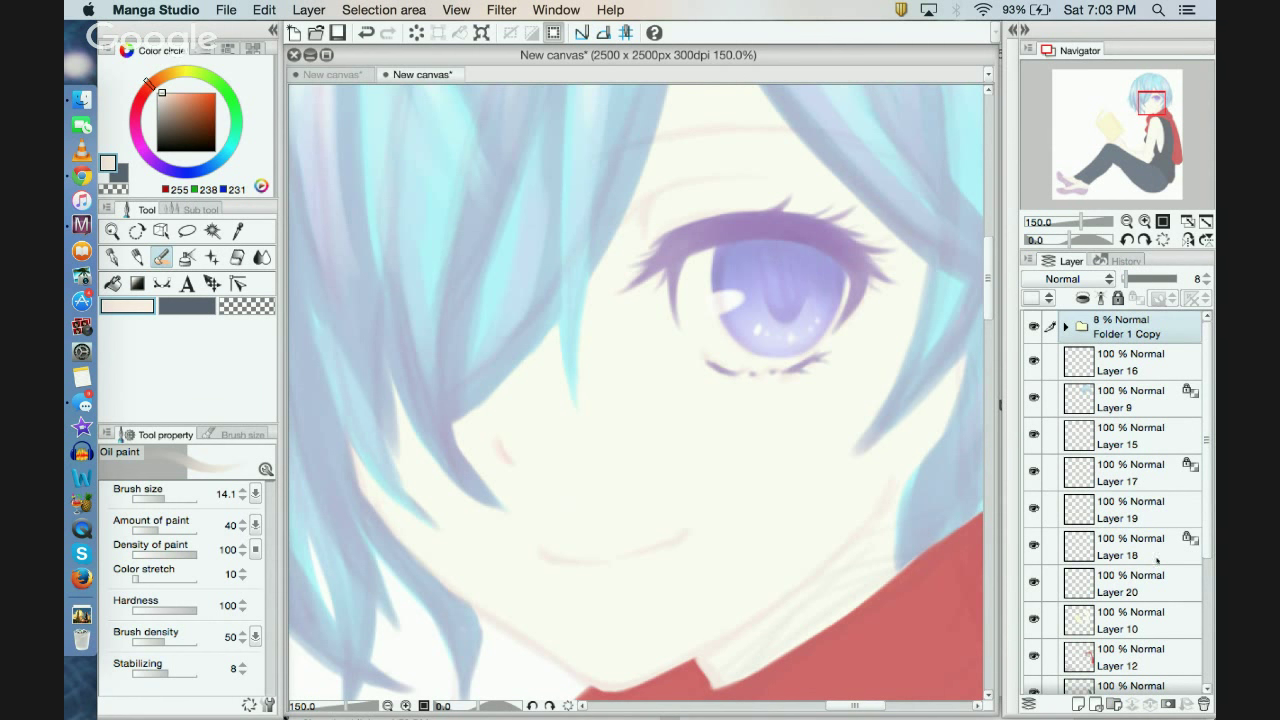
# Step: Toggle the visibility of Layer 10 and Layer 20 to examine what each contributes to the face
pyautogui.click(1034, 619)
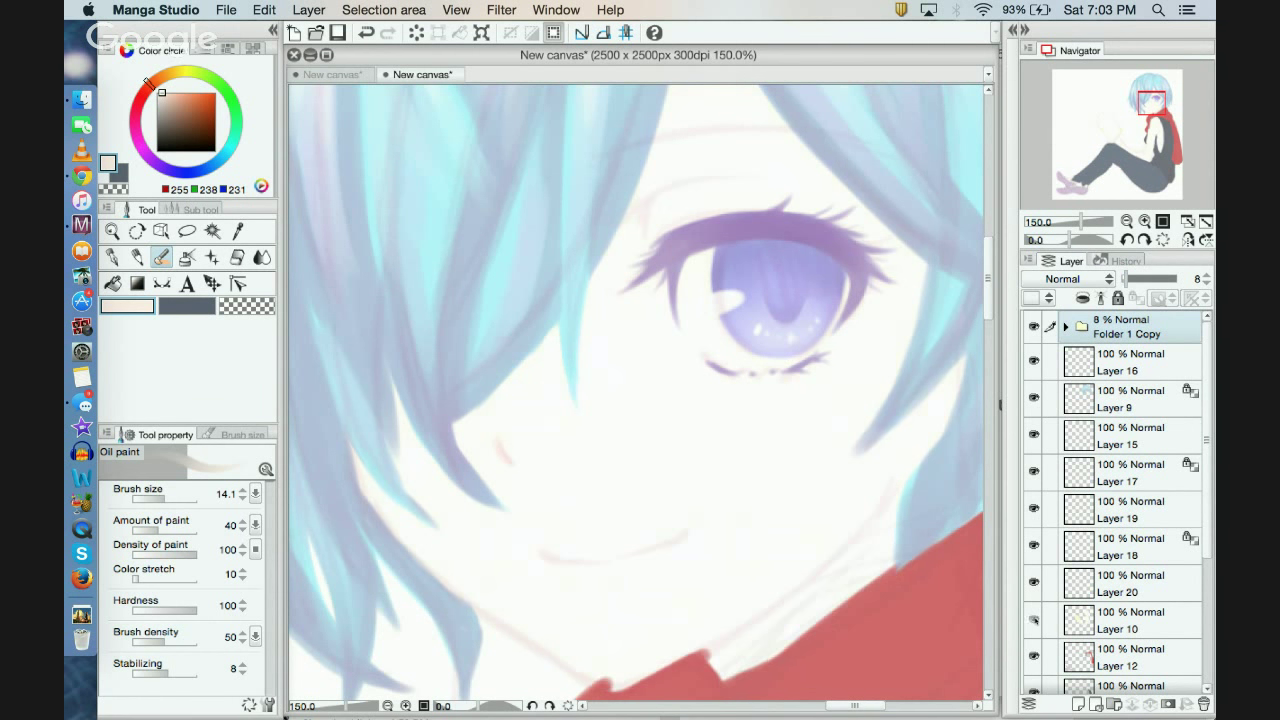
pyautogui.click(1034, 619)
pyautogui.click(1088, 616)
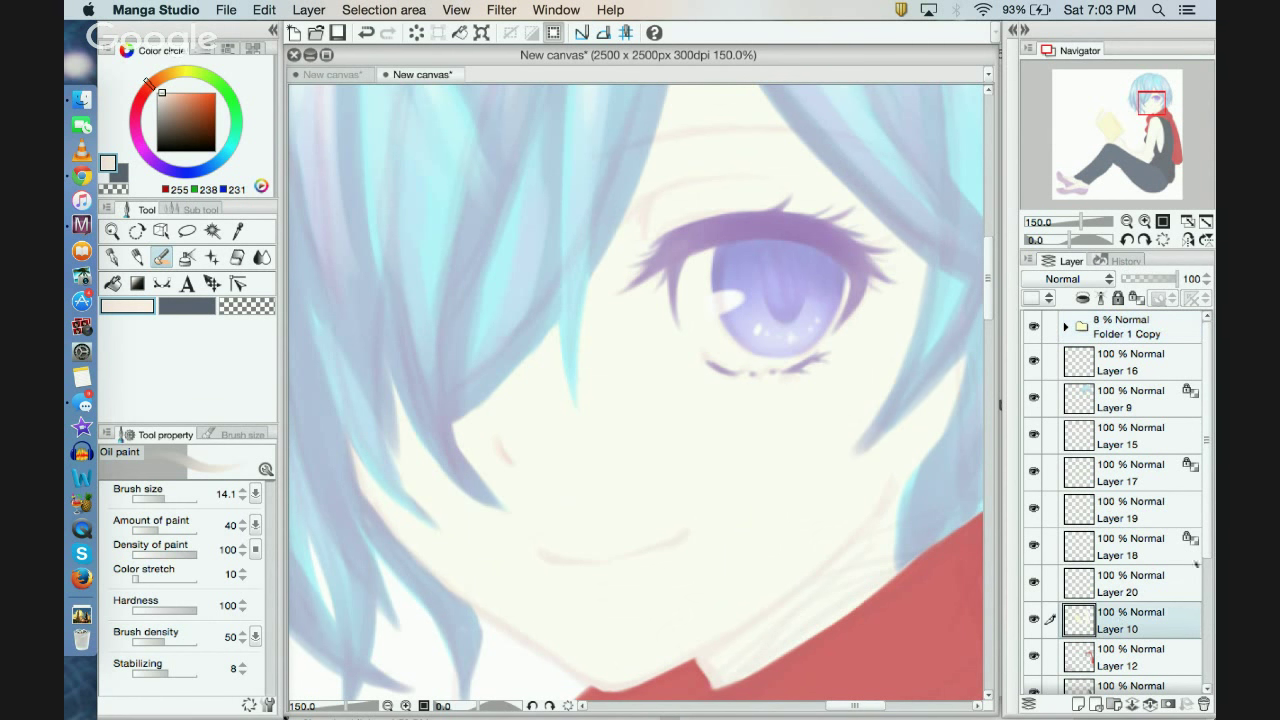
pyautogui.scroll(-3, 1208, 611)
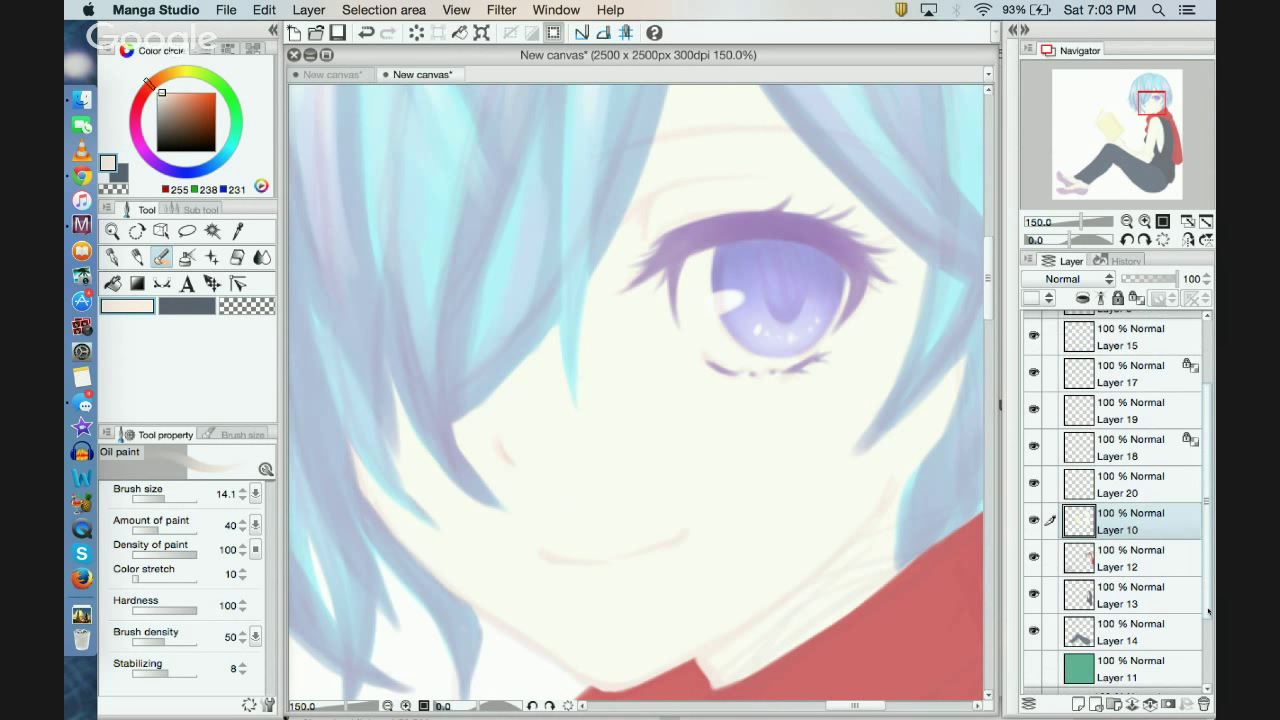
pyautogui.click(1034, 505)
pyautogui.click(1034, 505)
pyautogui.click(1034, 470)
pyautogui.click(1034, 470)
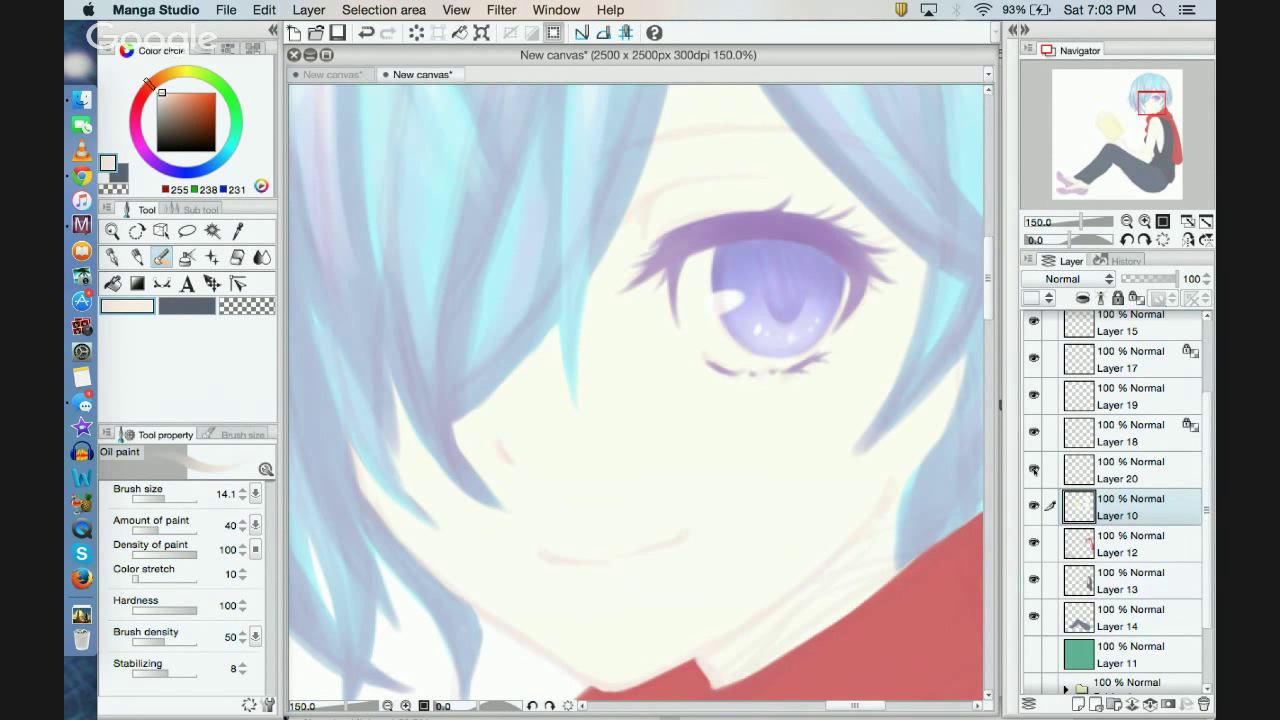
pyautogui.click(1035, 470)
pyautogui.click(1035, 470)
# Step: Clip Layer 20 to Layer 10 and shade the skin beside the side hair and above the eye at brush size 48.8
pyautogui.click(1120, 470)
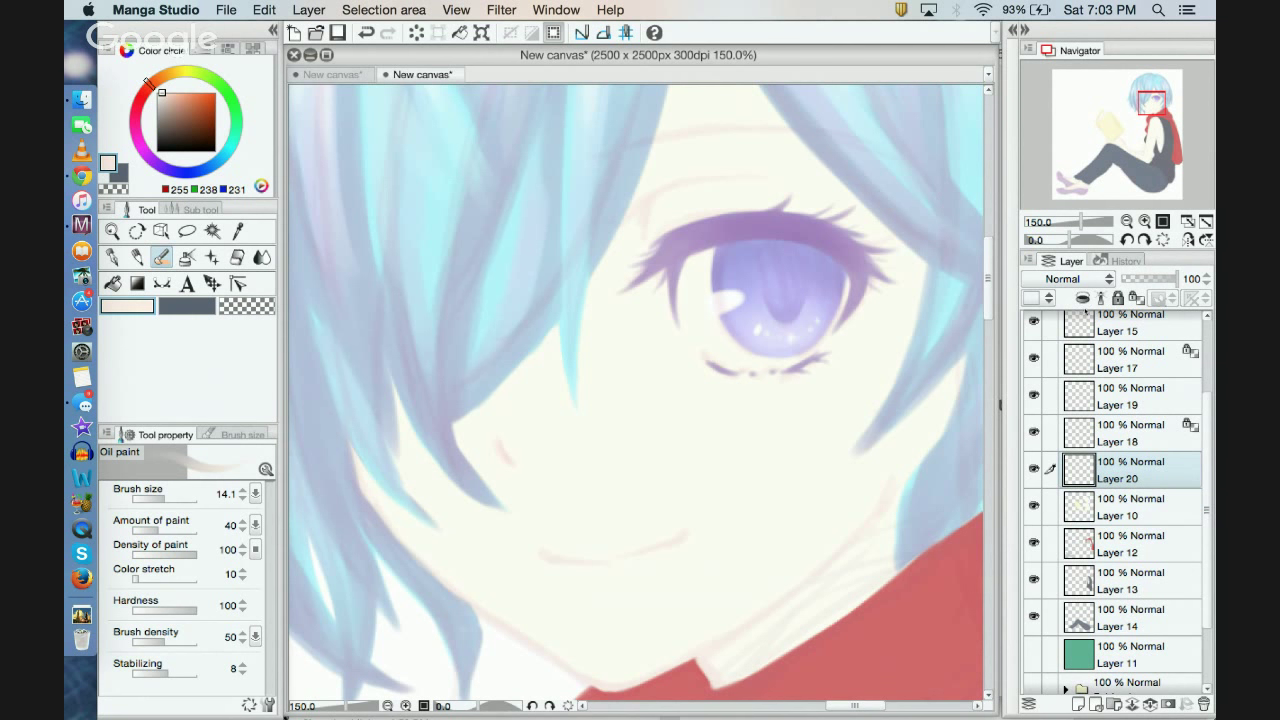
pyautogui.click(1082, 298)
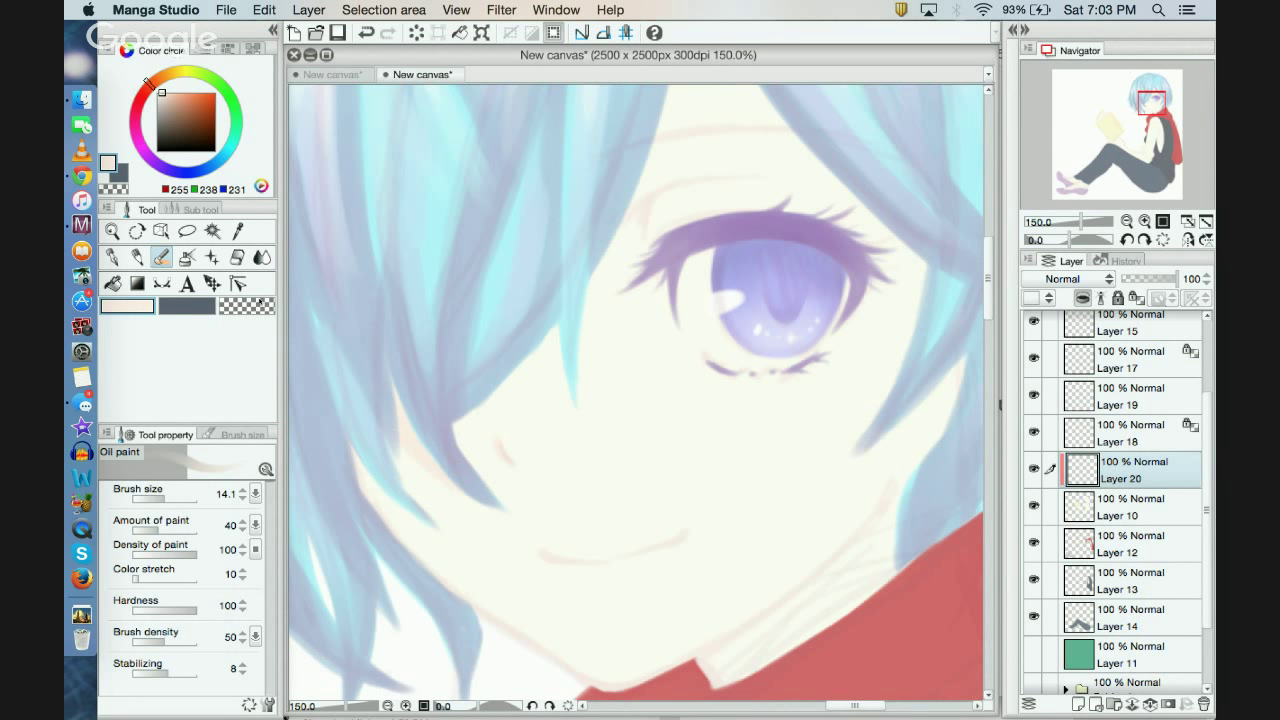
pyautogui.click(172, 498)
pyautogui.moveTo(390, 516); pyautogui.dragTo(362, 466)
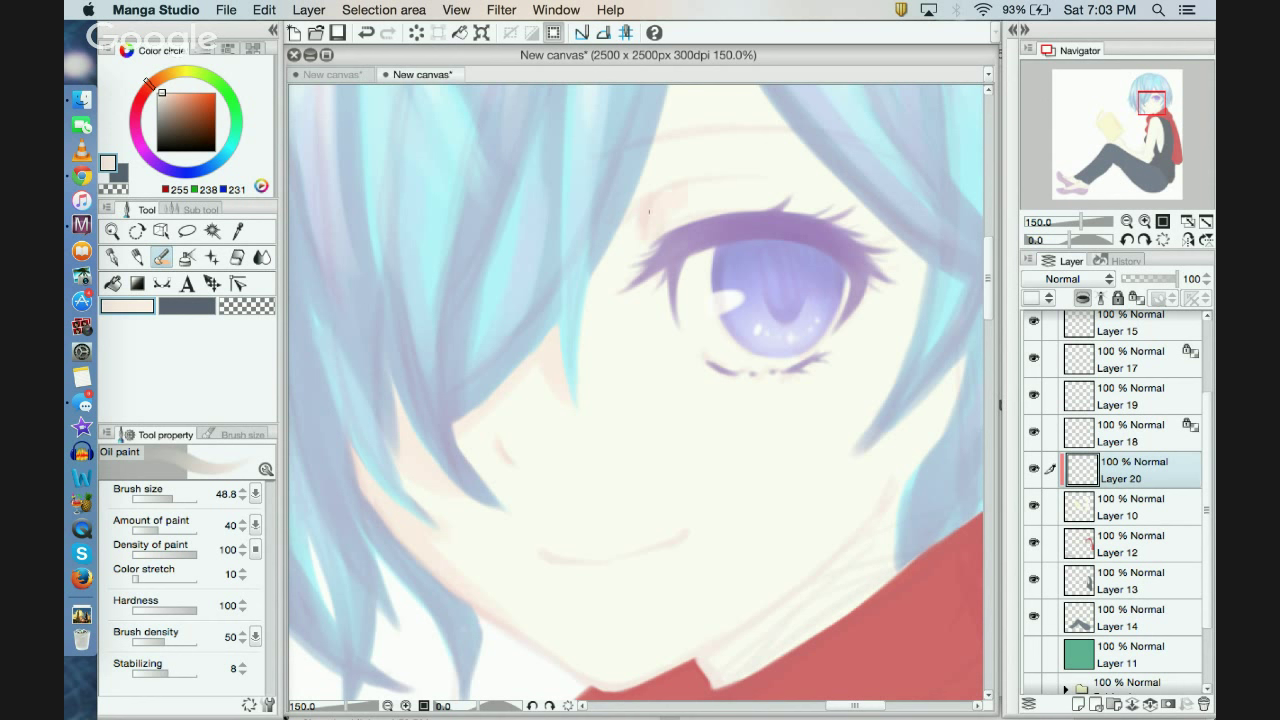
pyautogui.moveTo(648, 224); pyautogui.dragTo(734, 203)
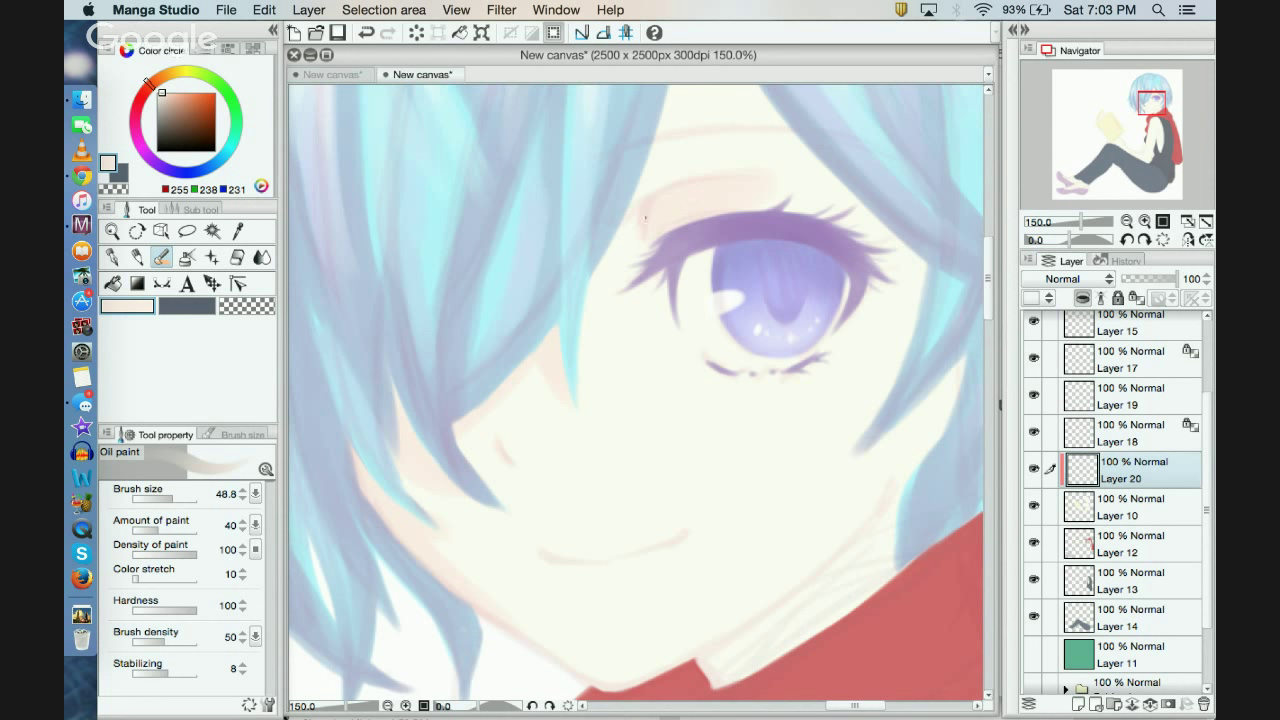
# Step: Shade the forehead between the bangs with pale peach, and continue the shading around the nose and below the mouth
pyautogui.scroll(6, 651, 284)
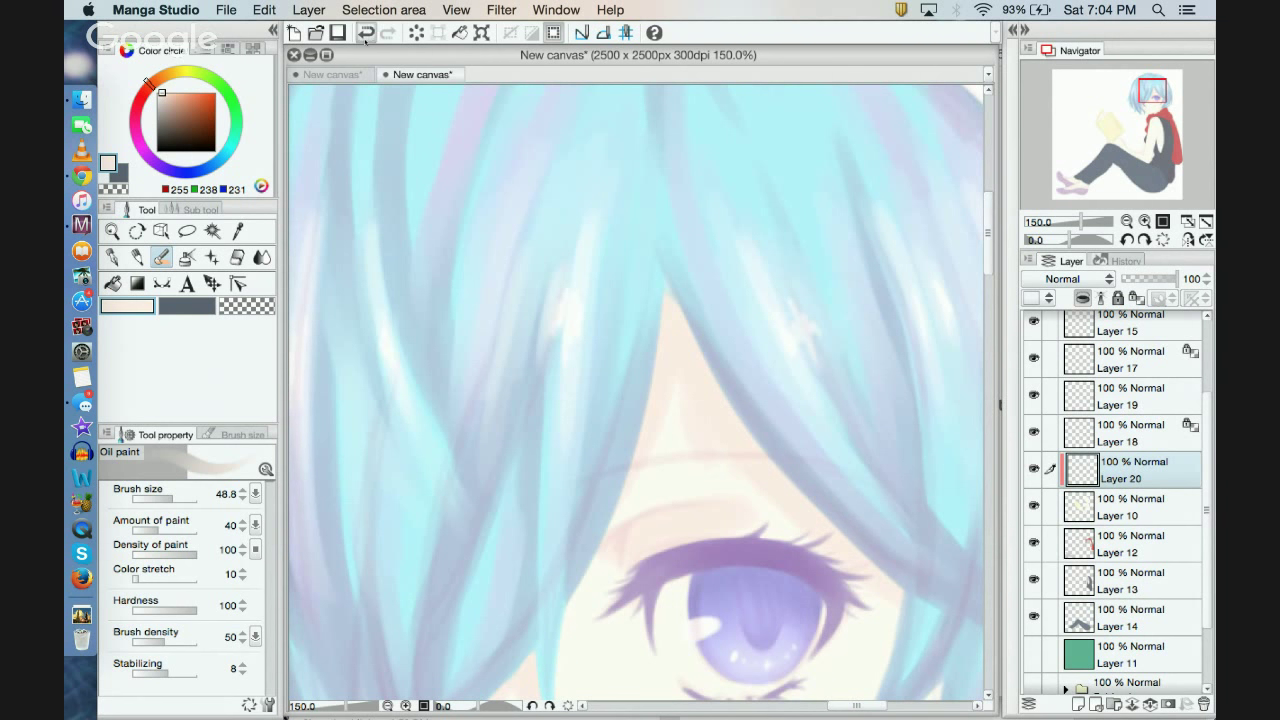
pyautogui.moveTo(636, 500); pyautogui.dragTo(620, 518)
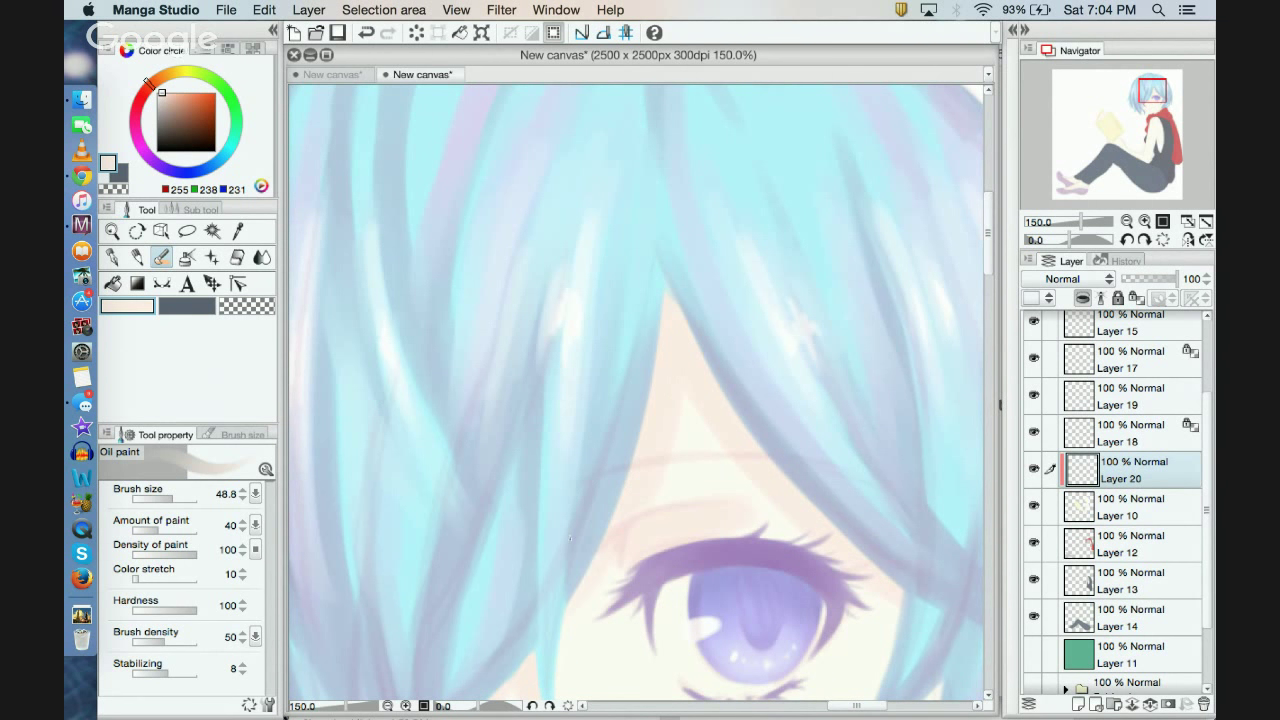
pyautogui.moveTo(1152, 94); pyautogui.dragTo(1150, 103)
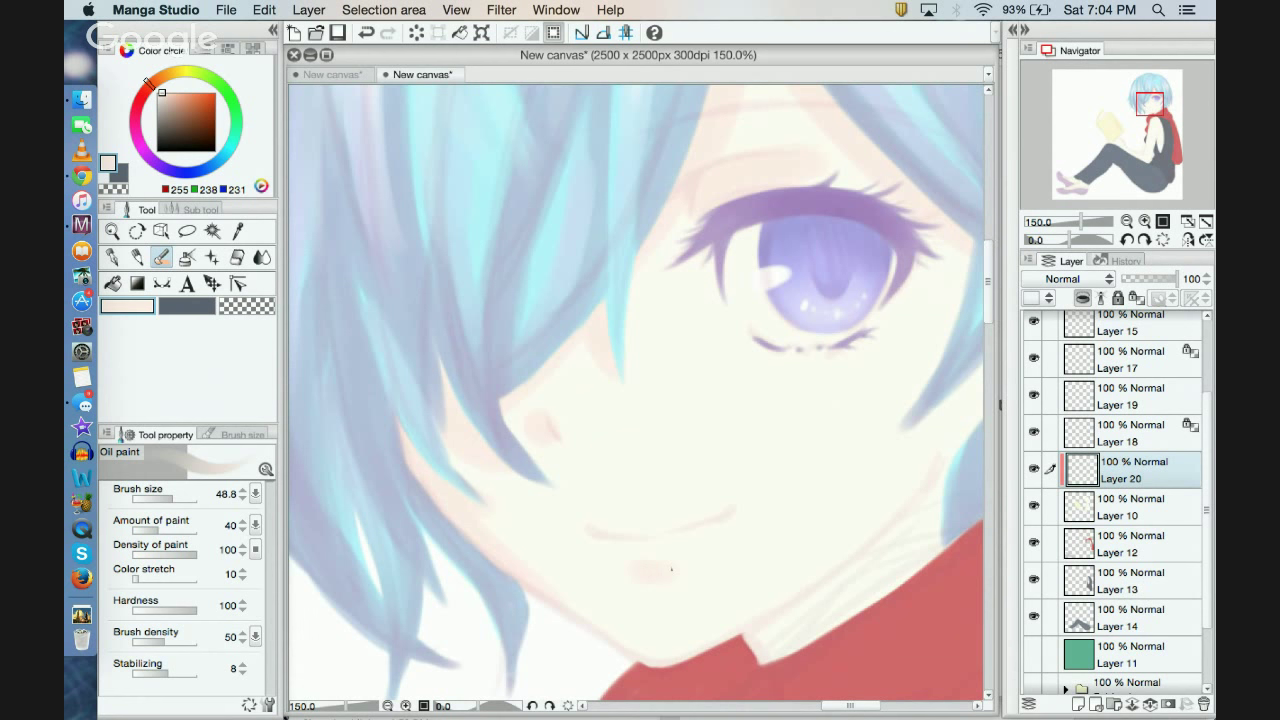
# Step: Show Folder 1 Copy and shade the neck between the jaw and the red scarf with pale peach at brush size 16.2
pyautogui.moveTo(1150, 104); pyautogui.dragTo(1155, 108)
pyautogui.moveTo(173, 497); pyautogui.dragTo(164, 498)
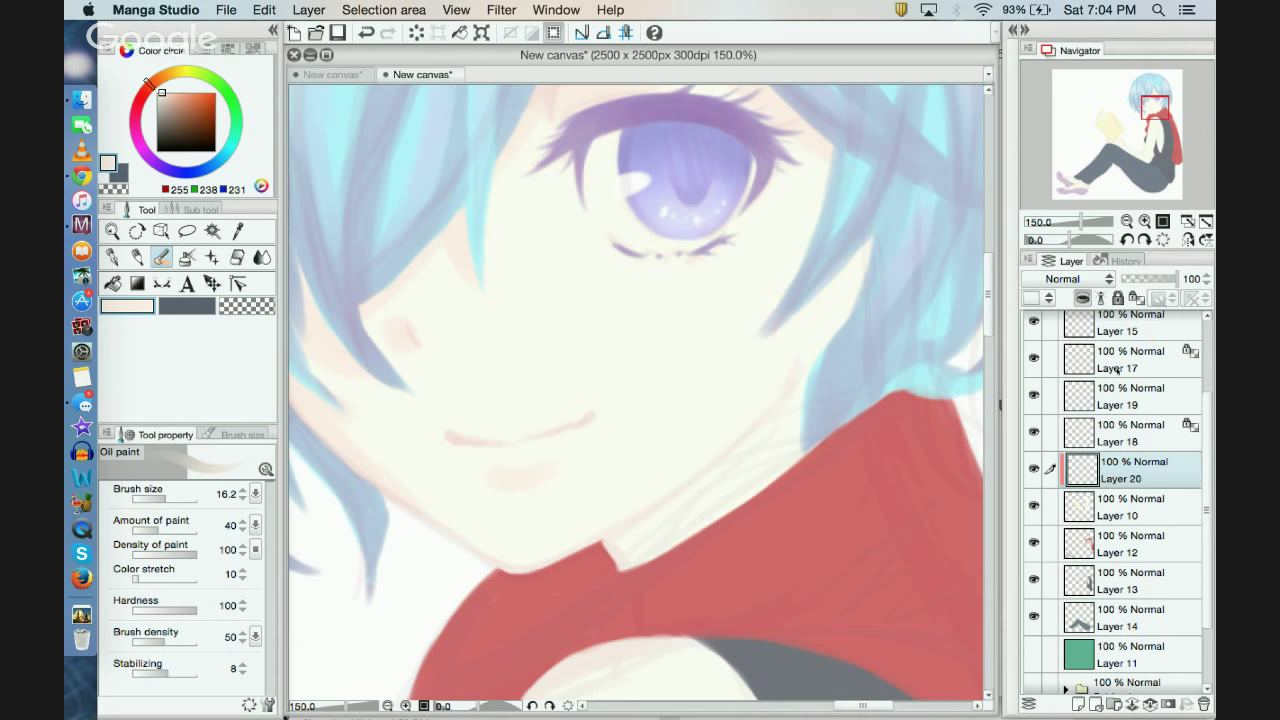
pyautogui.scroll(3, 1120, 450)
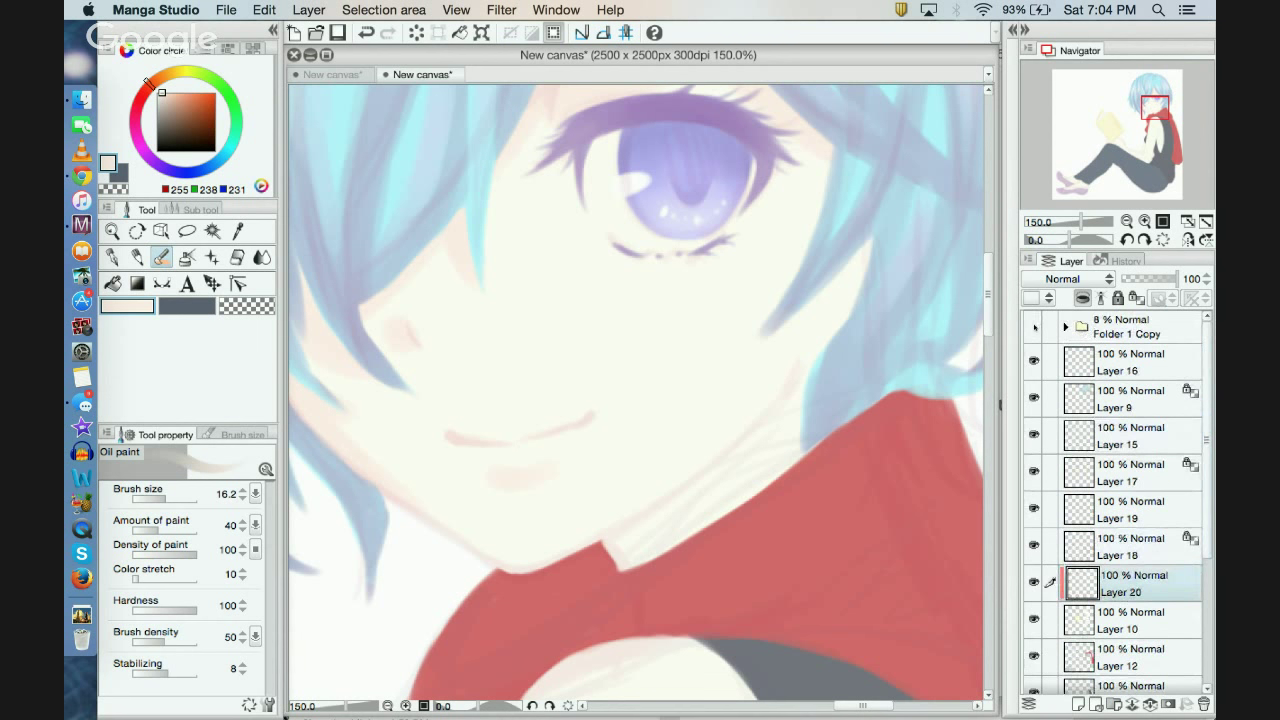
pyautogui.click(1035, 326)
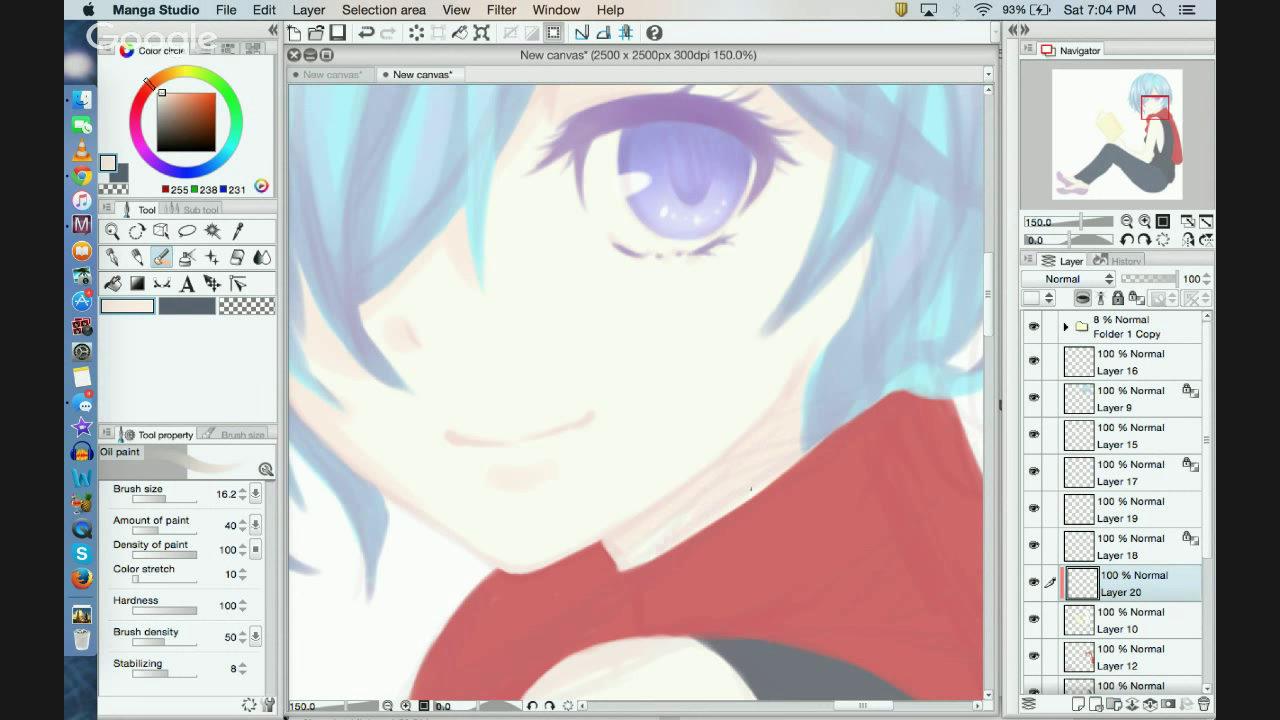
pyautogui.moveTo(634, 560); pyautogui.dragTo(666, 530)
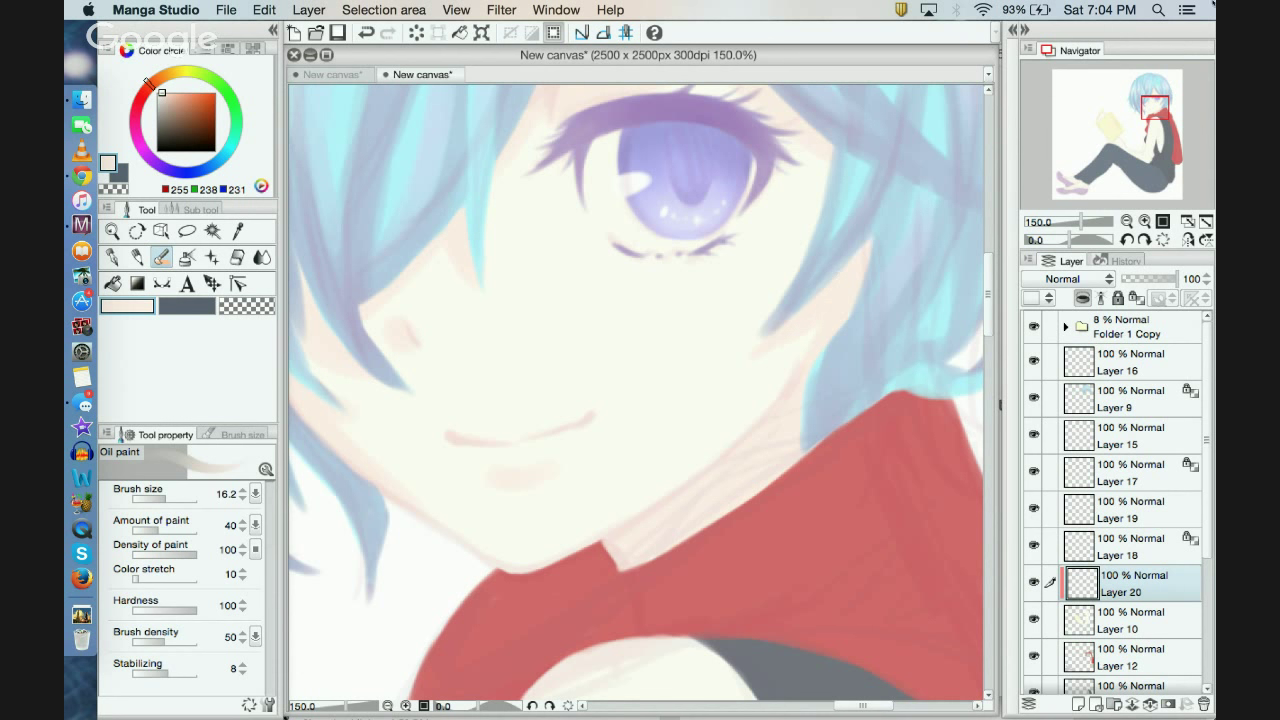
# Step: Examine the pale peach shading on the face, forehead and neck at several zoom levels
pyautogui.moveTo(1159, 118); pyautogui.dragTo(1155, 108)
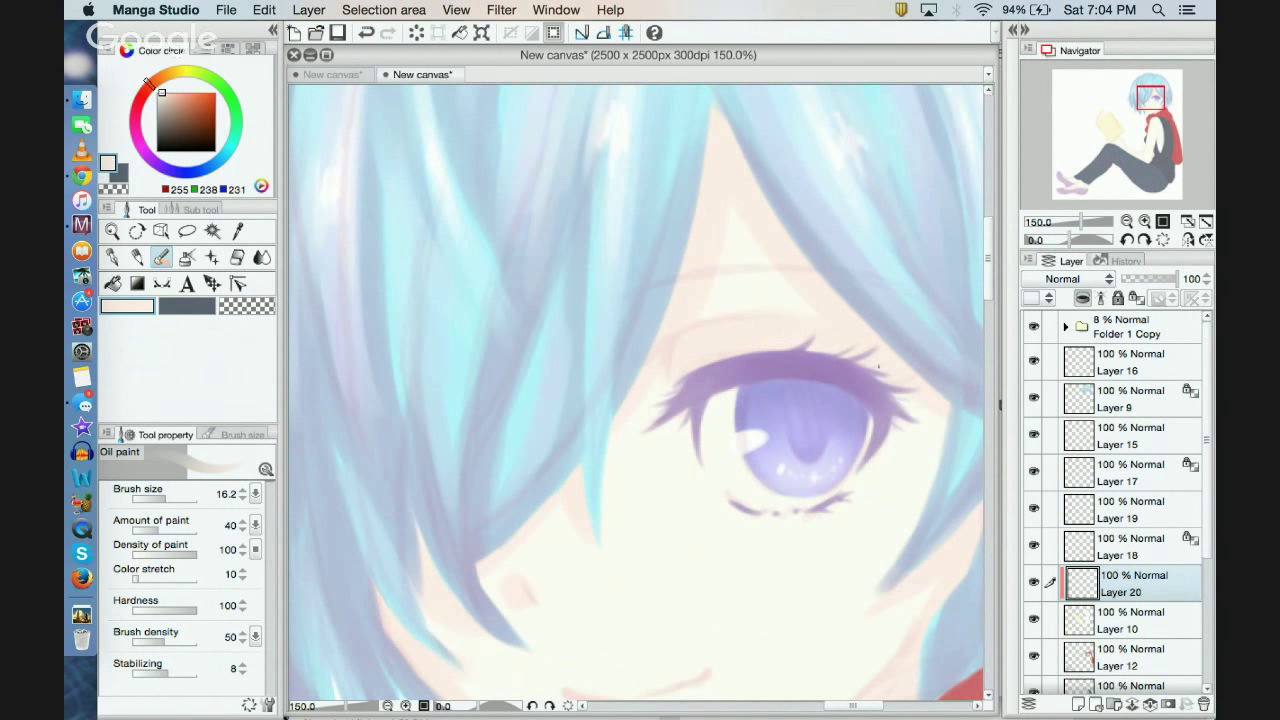
pyautogui.scroll(-10, 638, 392)
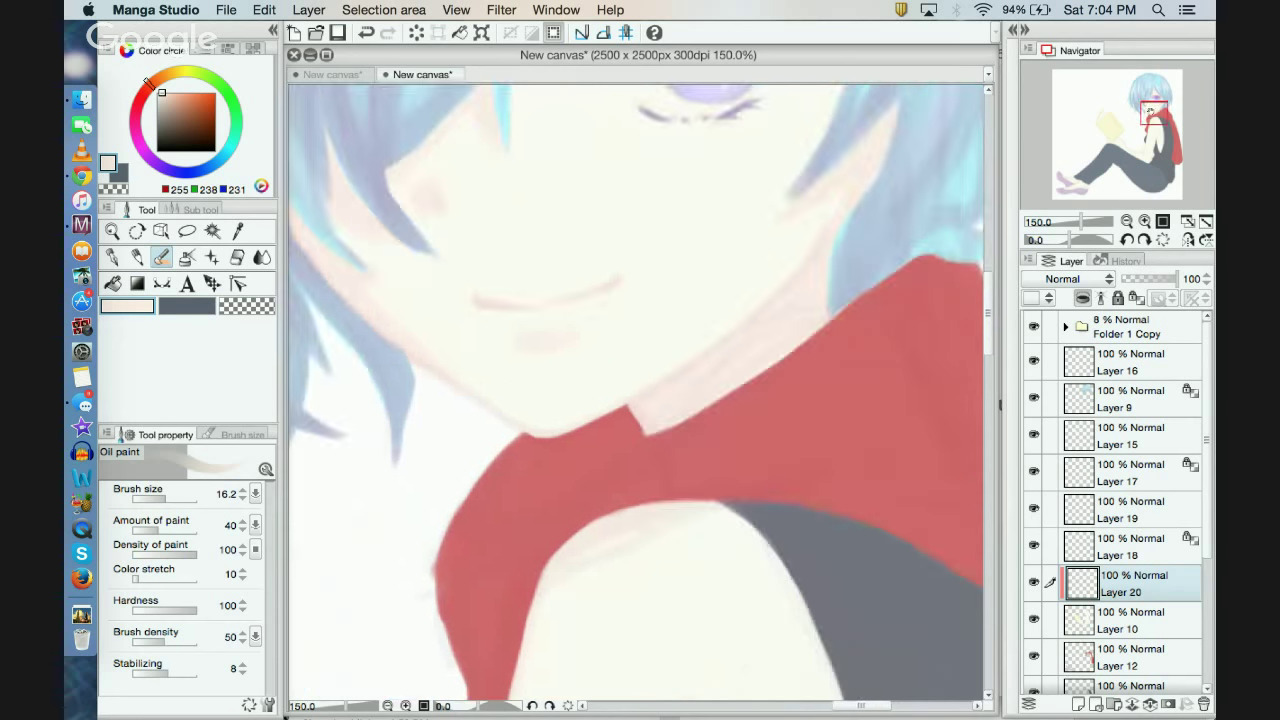
pyautogui.scroll(5, 638, 392)
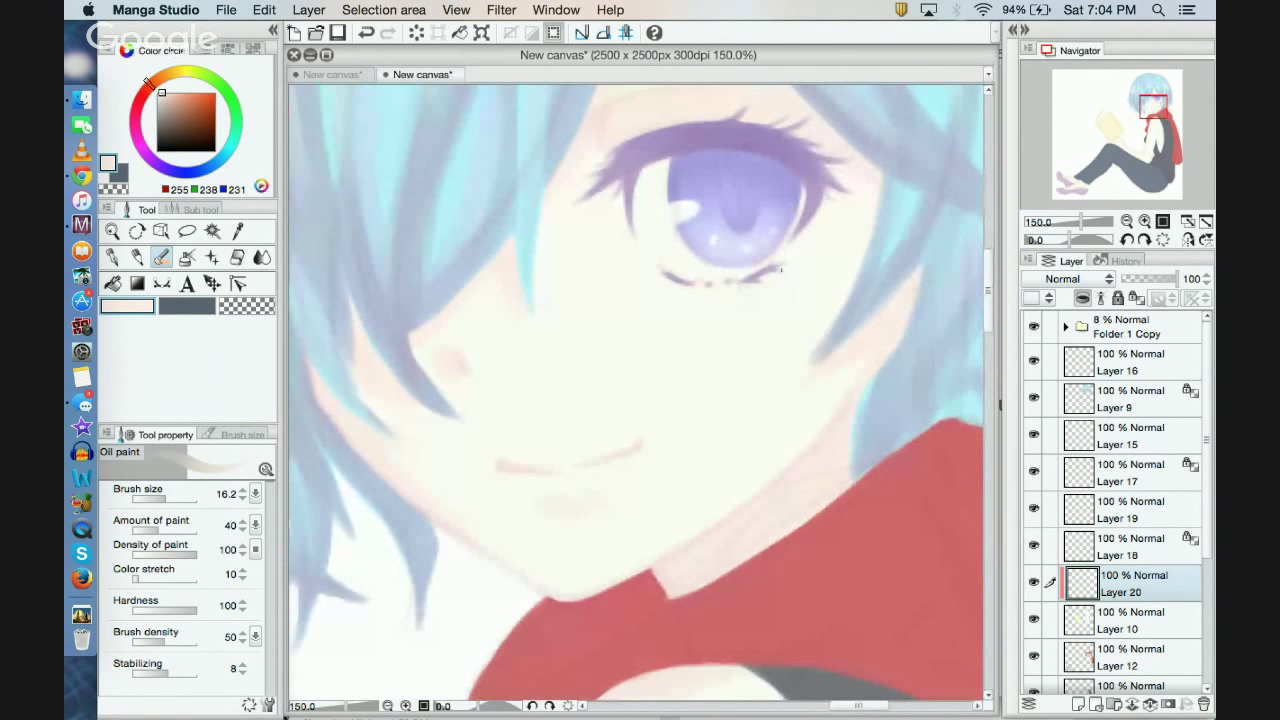
pyautogui.click(389, 706)
pyautogui.click(389, 706)
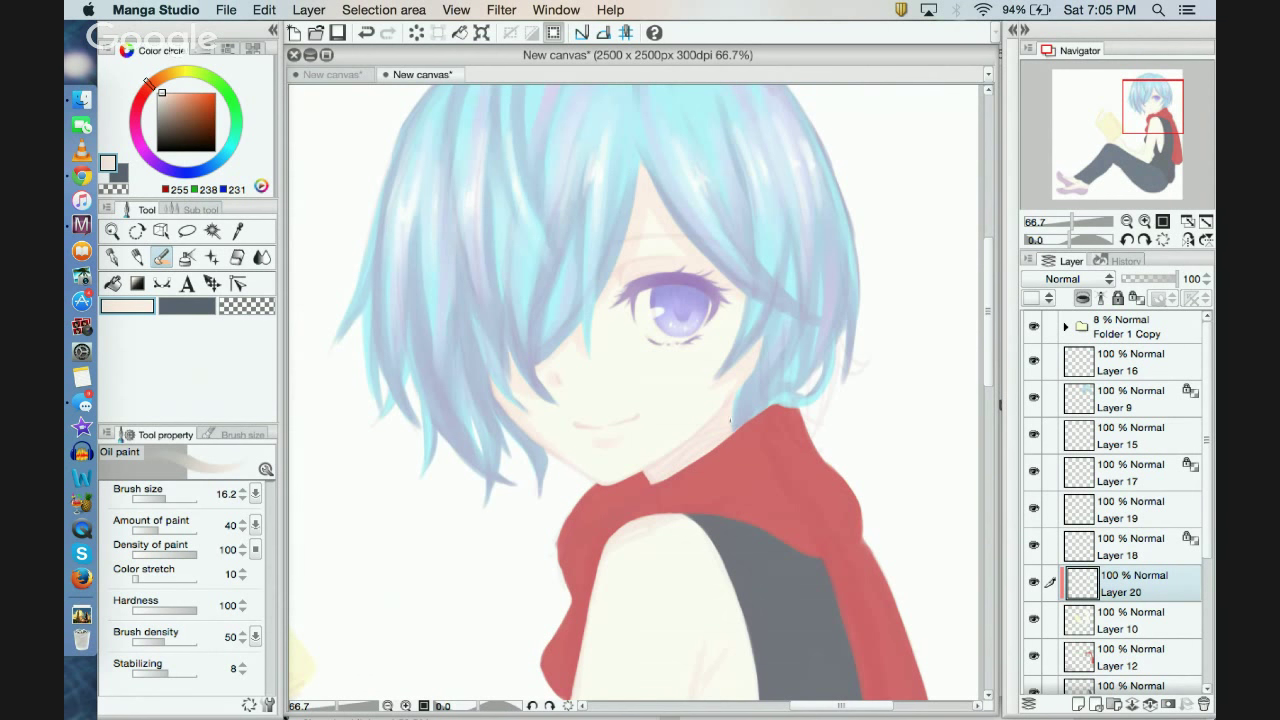
pyautogui.moveTo(1166, 90); pyautogui.dragTo(1168, 117)
pyautogui.click(405, 705)
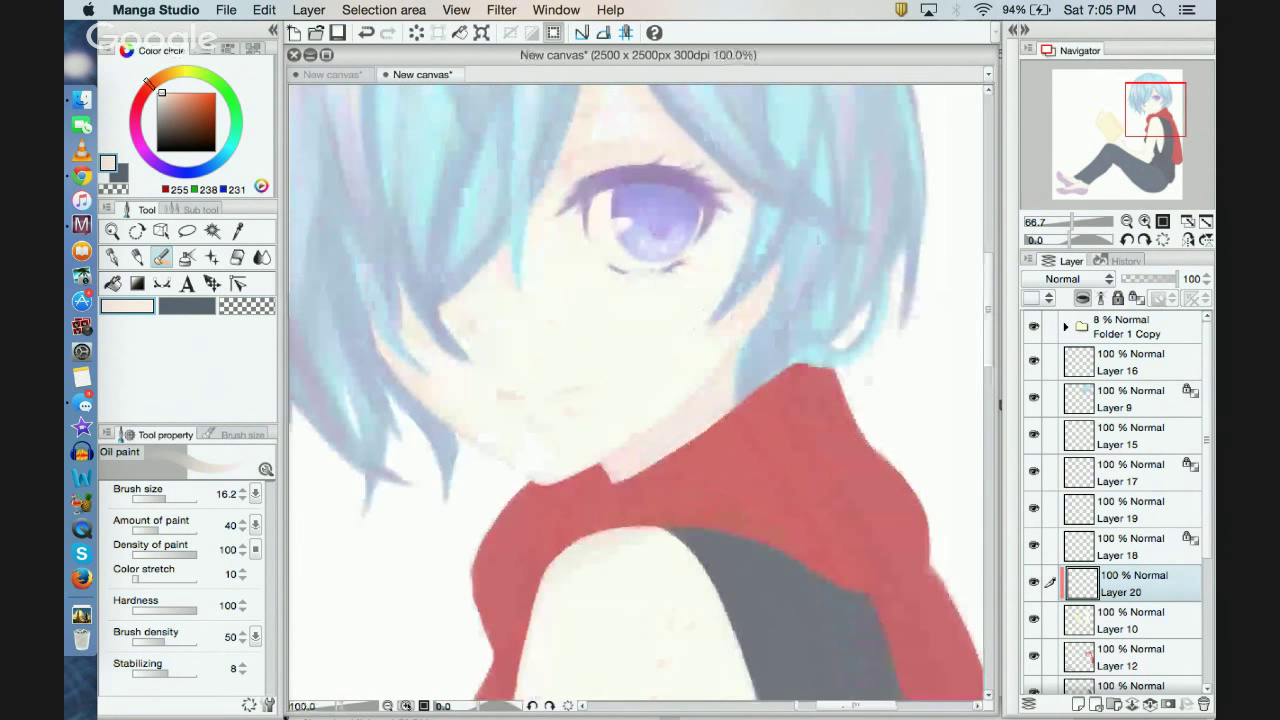
pyautogui.click(405, 705)
pyautogui.click(405, 705)
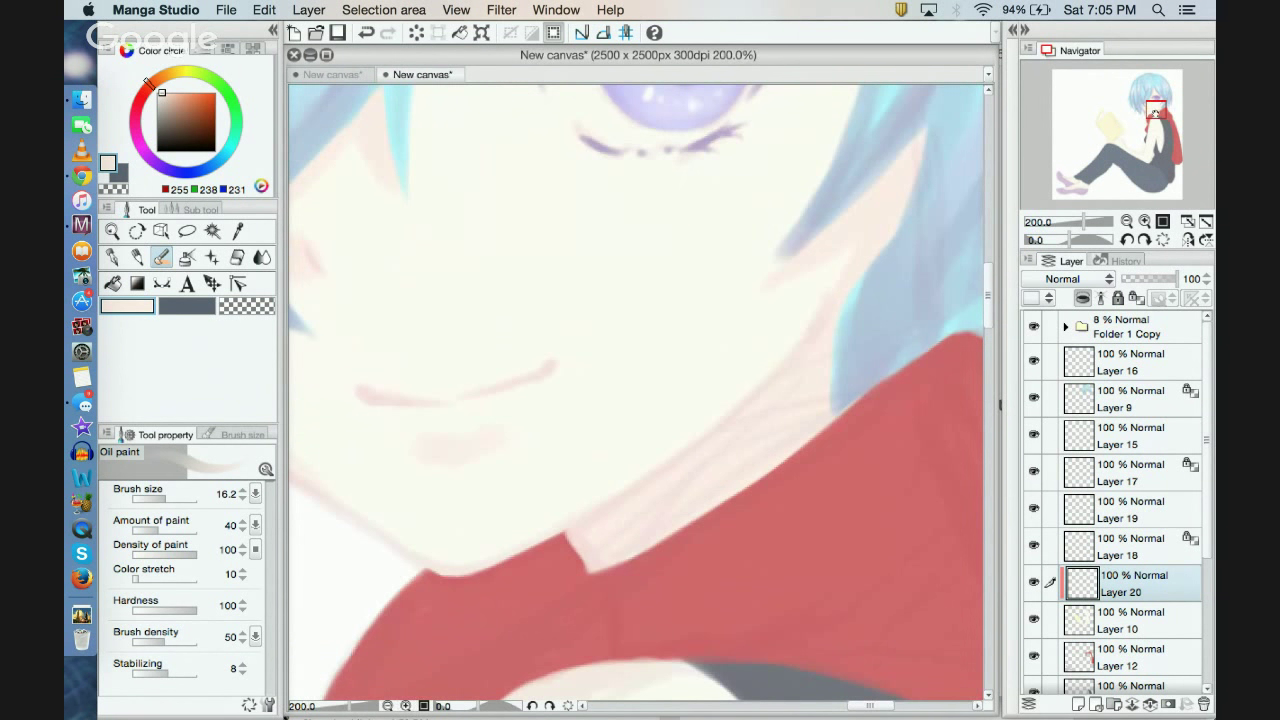
pyautogui.moveTo(1156, 112); pyautogui.dragTo(1149, 107)
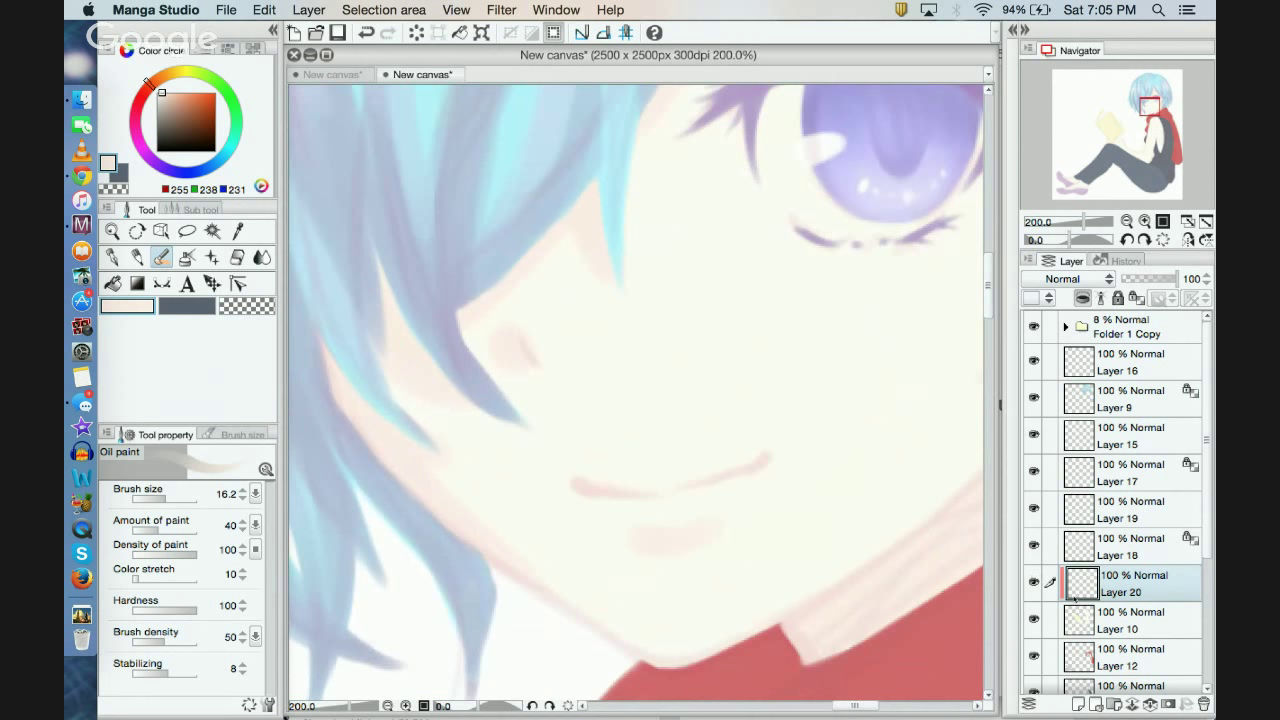
# Step: Add a new layer directly above Layer 20 and clip it to the layer below
pyautogui.click(1078, 704)
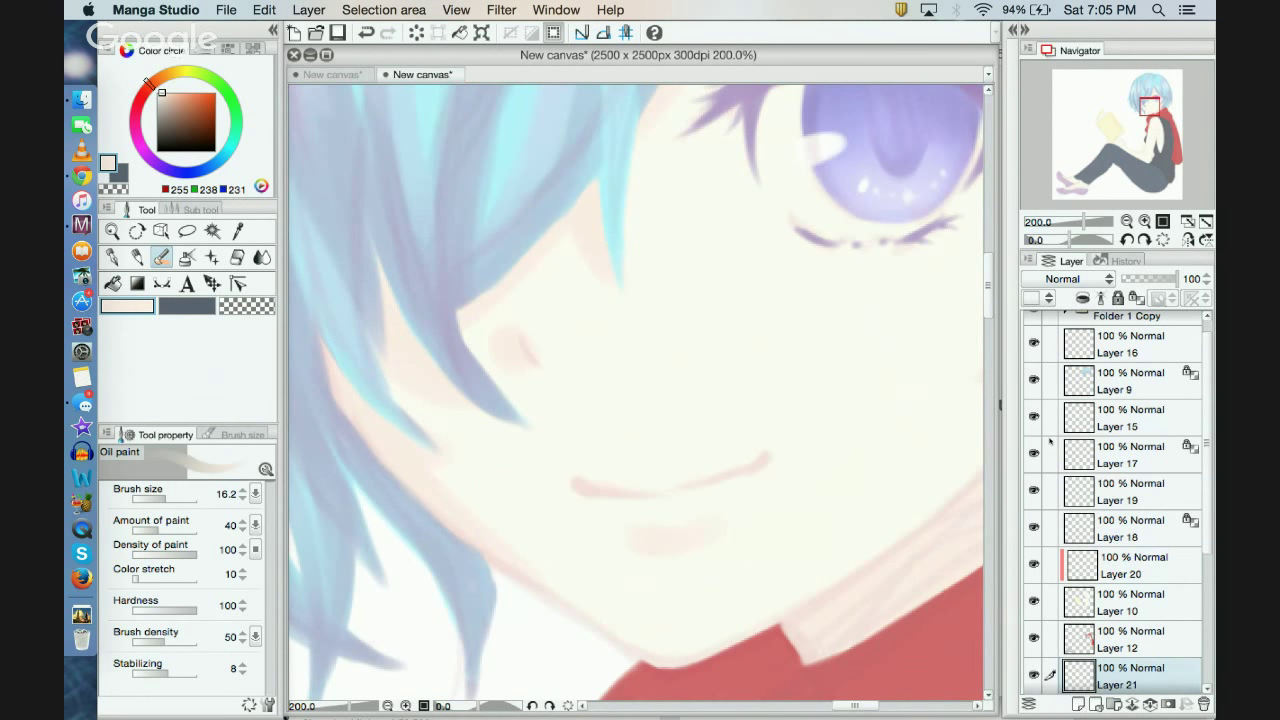
pyautogui.click(366, 32)
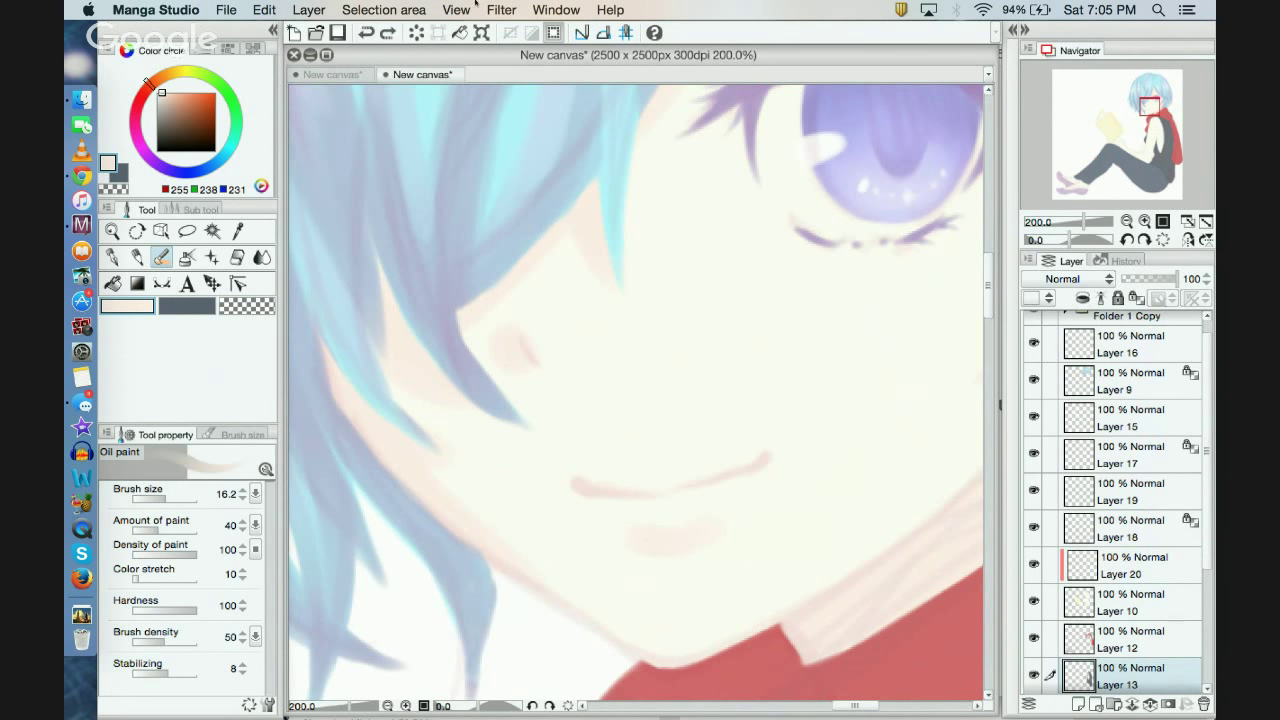
pyautogui.click(1150, 568)
pyautogui.click(1078, 704)
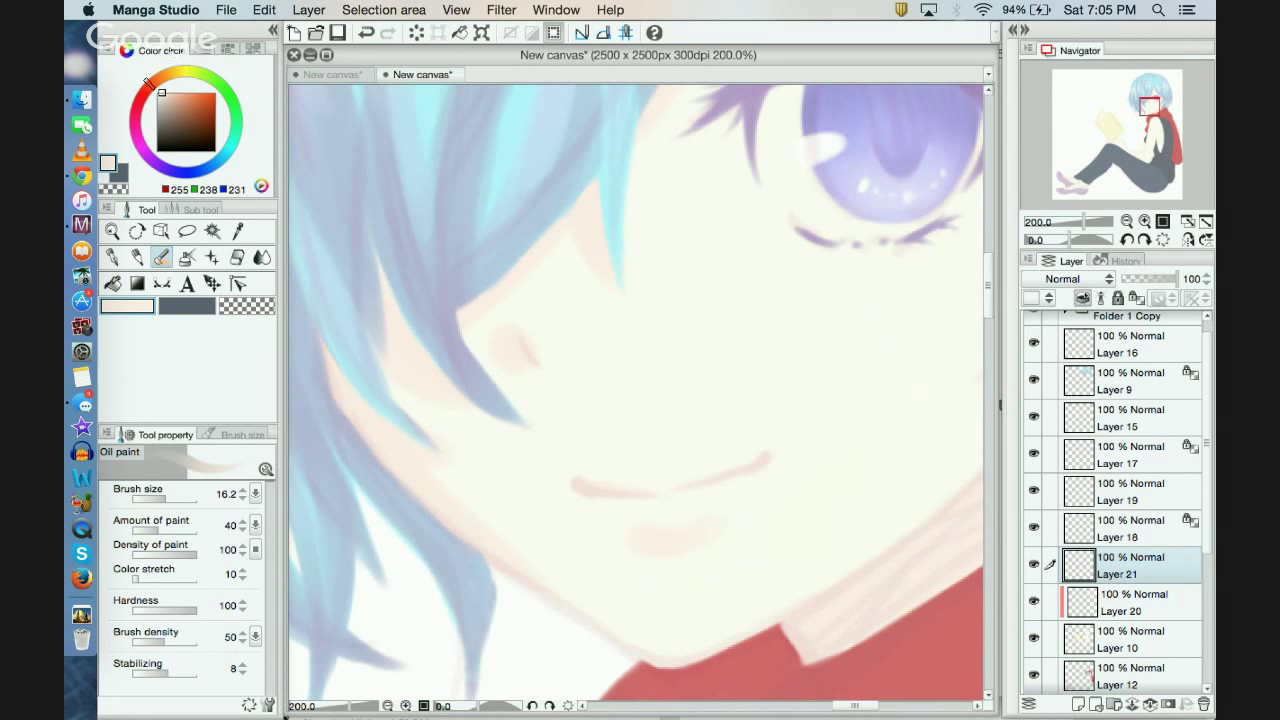
pyautogui.click(1082, 298)
# Step: Change the secondary color to pale pink, RGB 255, 224, 232
pyautogui.click(188, 307)
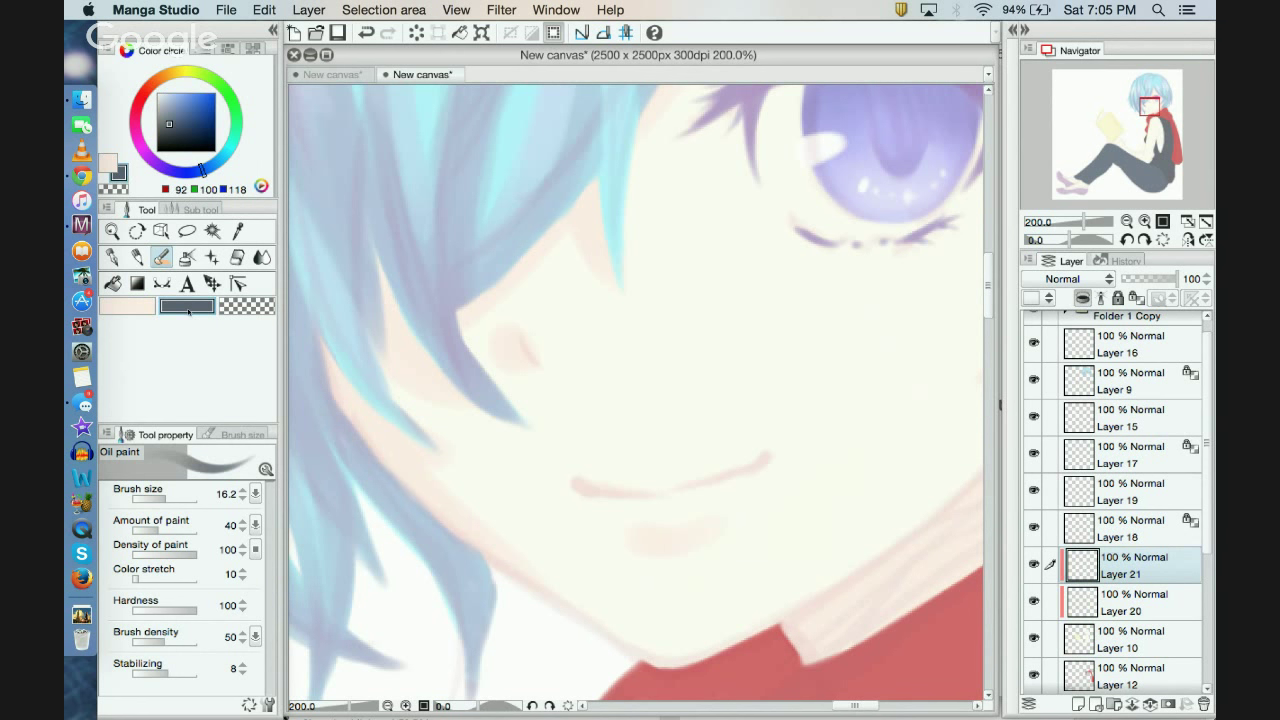
pyautogui.click(132, 127)
pyautogui.moveTo(132, 127); pyautogui.dragTo(133, 119)
pyautogui.moveTo(176, 97); pyautogui.dragTo(161, 82)
pyautogui.click(134, 109)
pyautogui.click(163, 87)
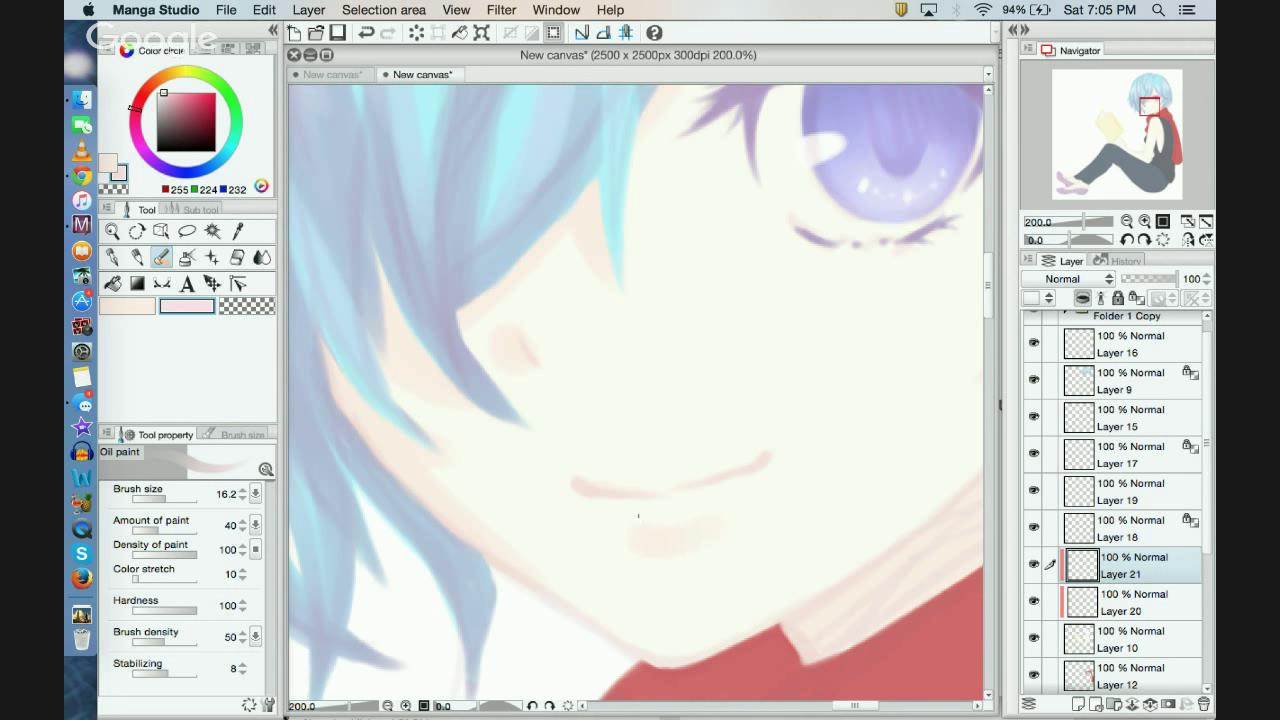
# Step: Paint the lower lip pale pink on Layer 21 and soften it with the cream skin tone, RGB 255, 252, 244
pyautogui.moveTo(638, 516)
pyautogui.mouseDown()
pyautogui.moveTo(696, 500)
pyautogui.moveTo(663, 498)
pyautogui.moveTo(684, 494)
pyautogui.mouseUp()
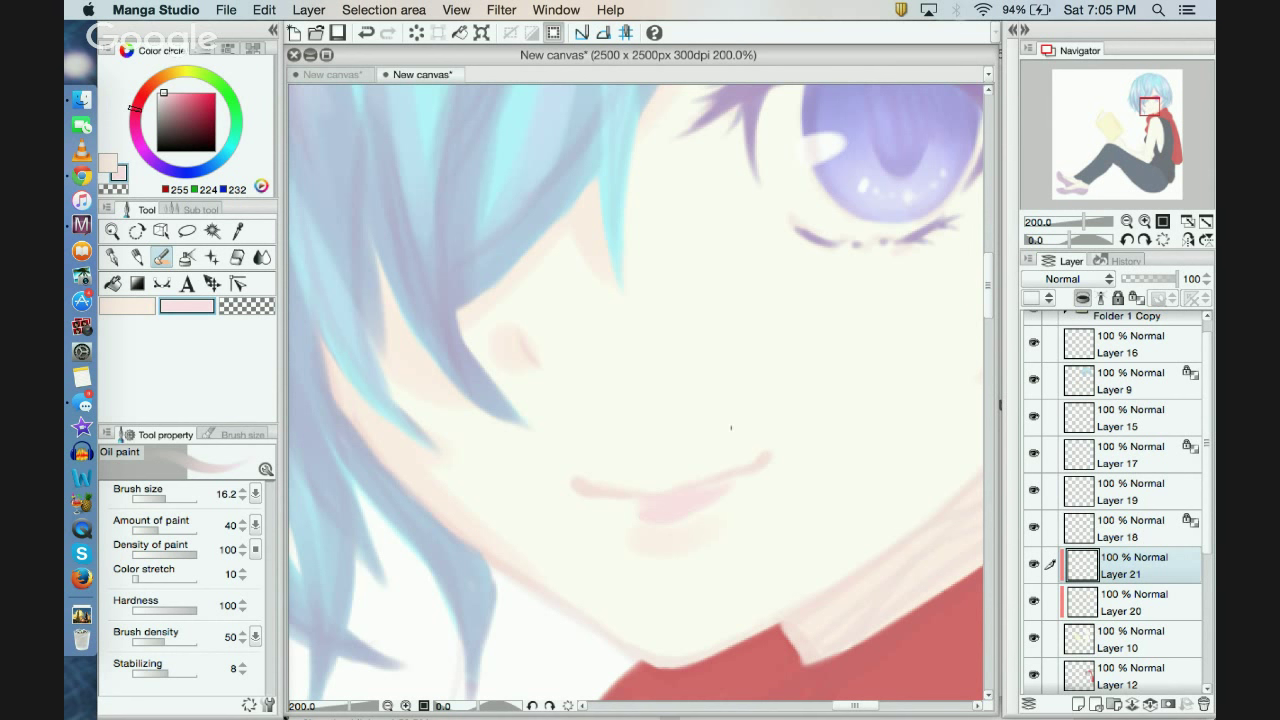
pyautogui.click(139, 309)
pyautogui.keyDown('alt'); pyautogui.click(775, 348); pyautogui.keyUp('alt')
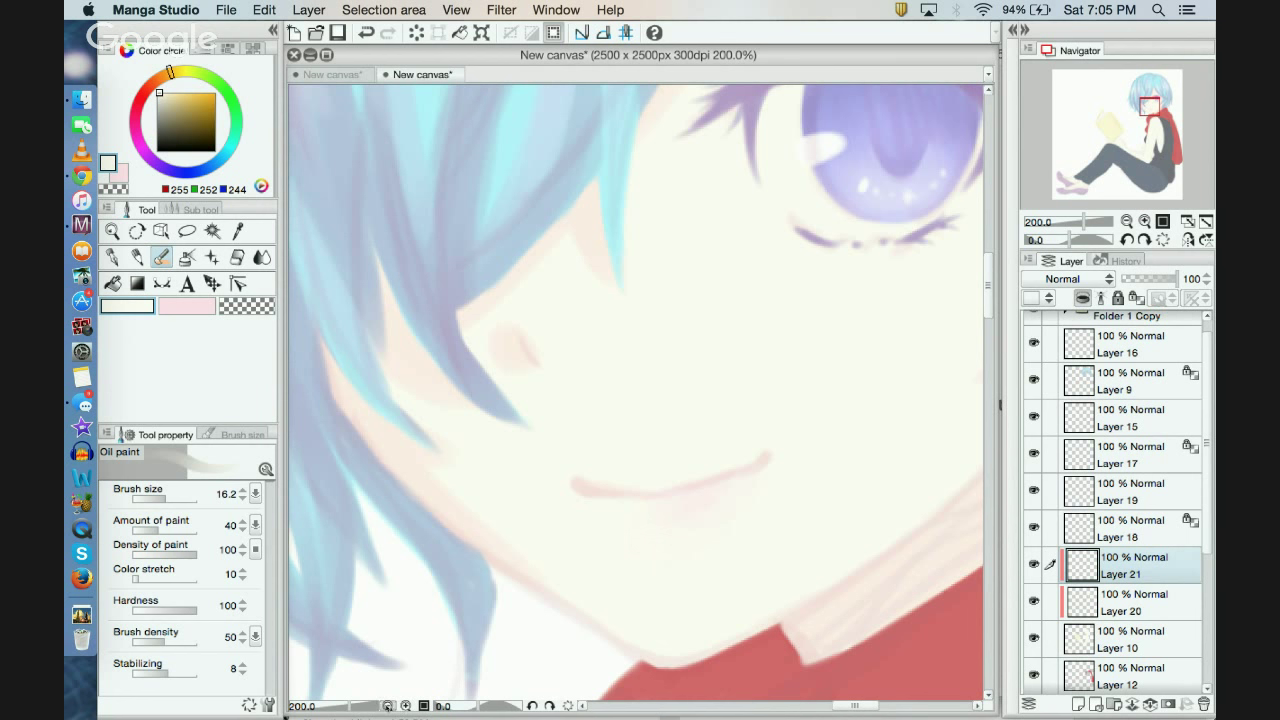
# Step: Check the lip from a wider view and undo the lower lip strokes
pyautogui.click(387, 705)
pyautogui.click(387, 705)
pyautogui.click(367, 34)
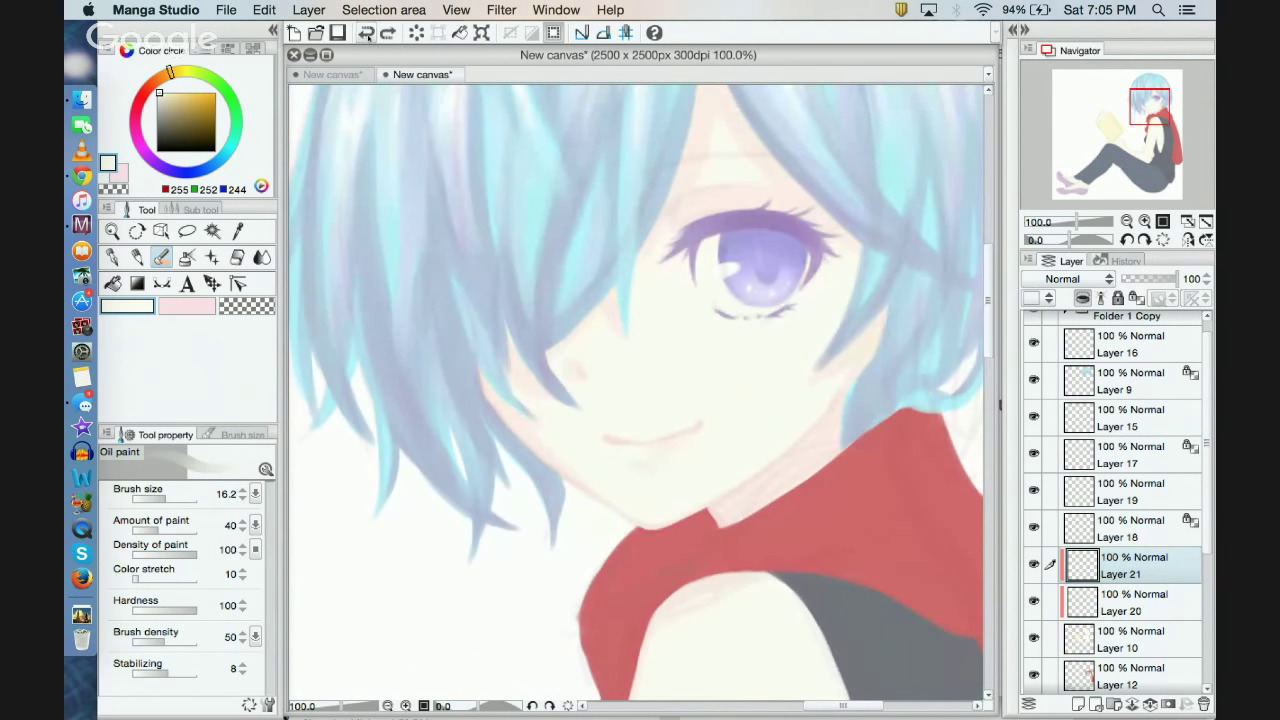
pyautogui.click(368, 36)
pyautogui.click(367, 35)
pyautogui.click(367, 35)
pyautogui.click(367, 35)
pyautogui.click(405, 705)
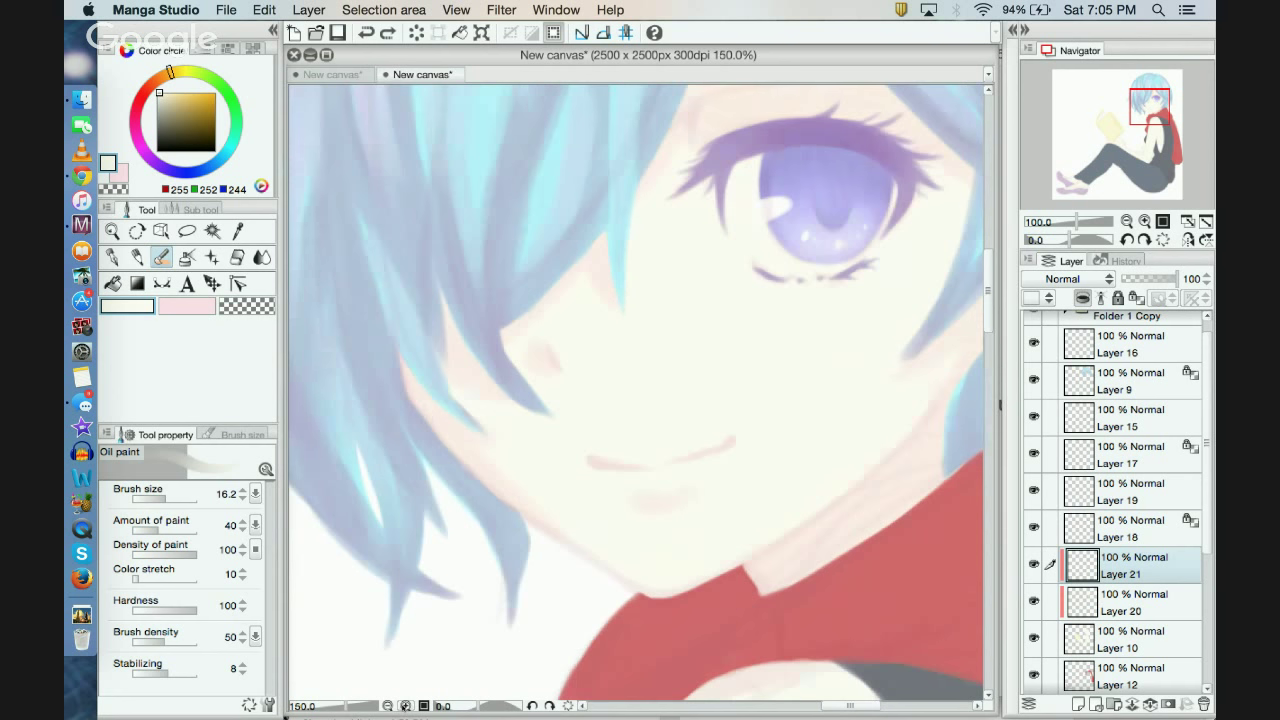
pyautogui.click(405, 705)
# Step: Erase the peach shading below the mouth on Layer 20 with the eraser at size 37
pyautogui.click(1112, 600)
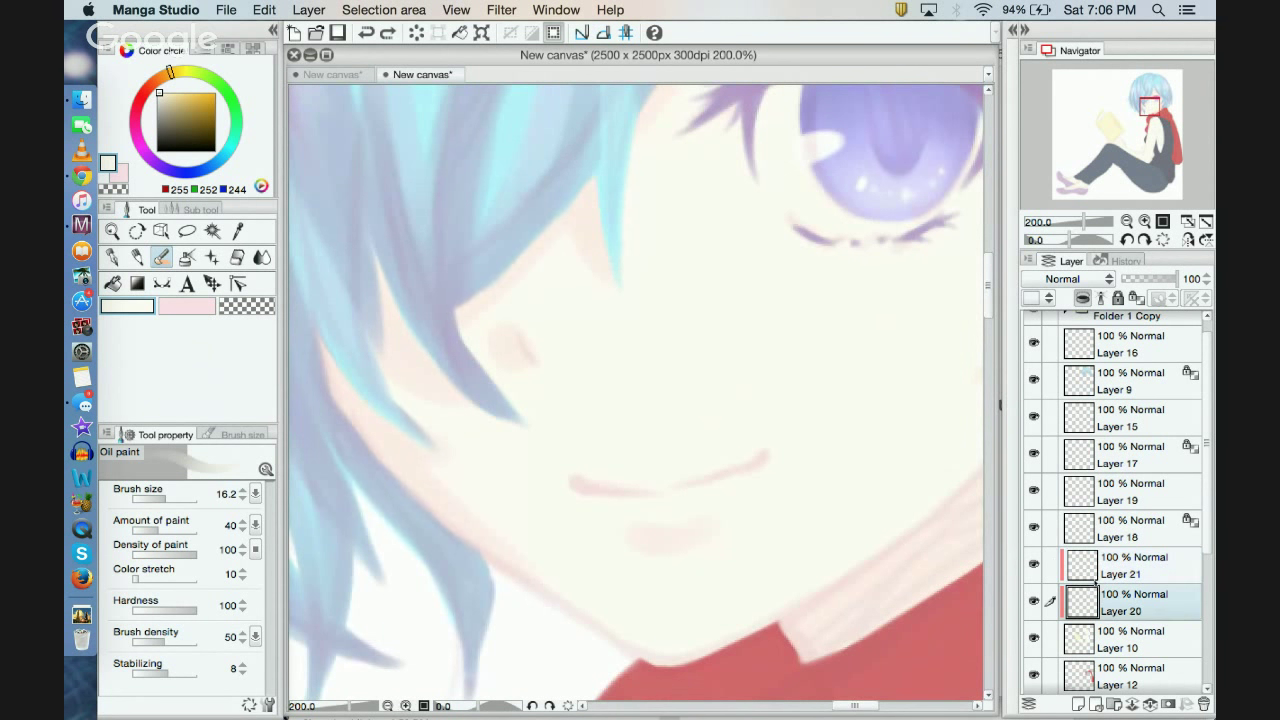
pyautogui.press('e')
pyautogui.moveTo(685, 540); pyautogui.dragTo(701, 543)
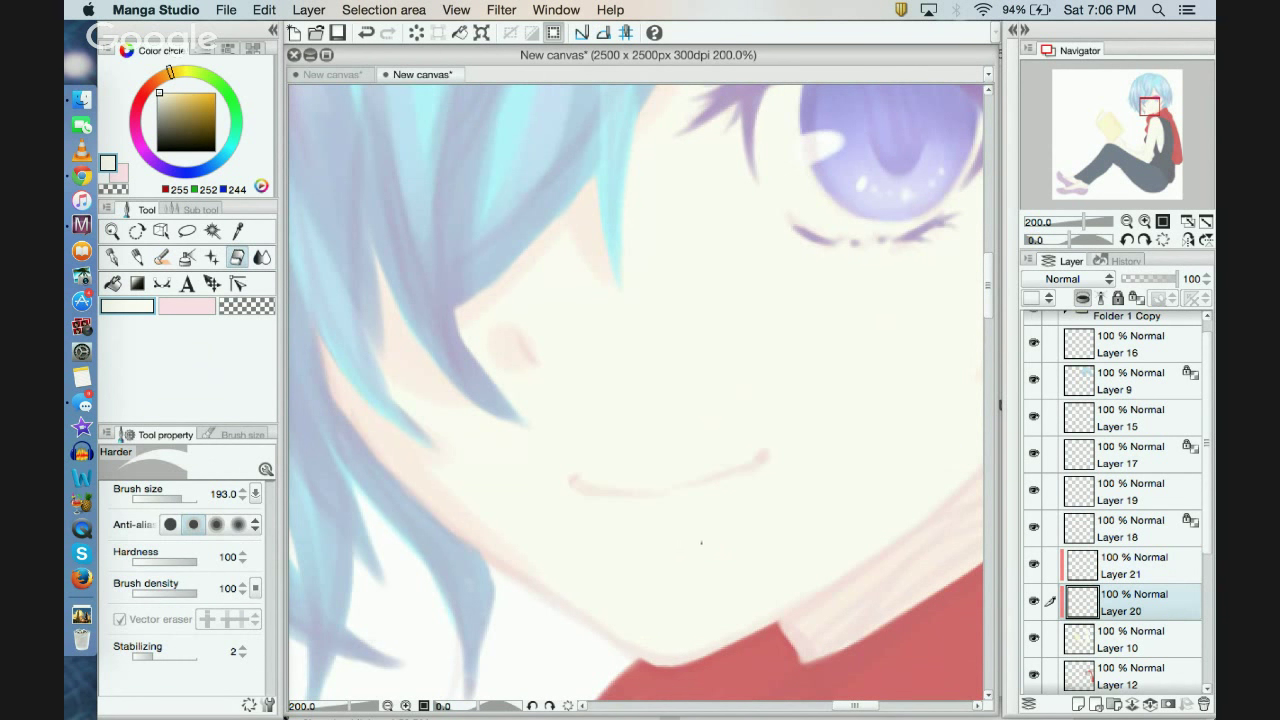
pyautogui.click(367, 33)
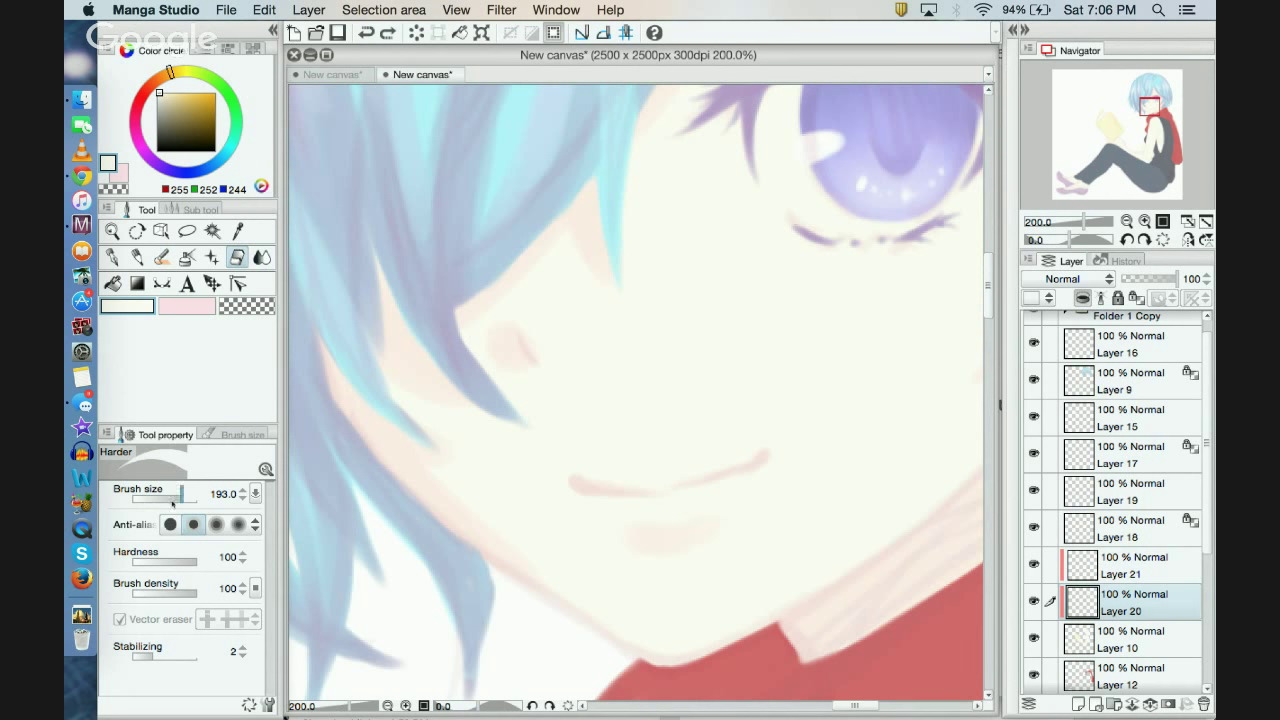
pyautogui.moveTo(182, 497); pyautogui.dragTo(164, 497)
pyautogui.click(643, 532)
# Step: Paint a fuller lower lip on Layer 21 with the pale pink Oil paint brush at size 16.2
pyautogui.click(1120, 562)
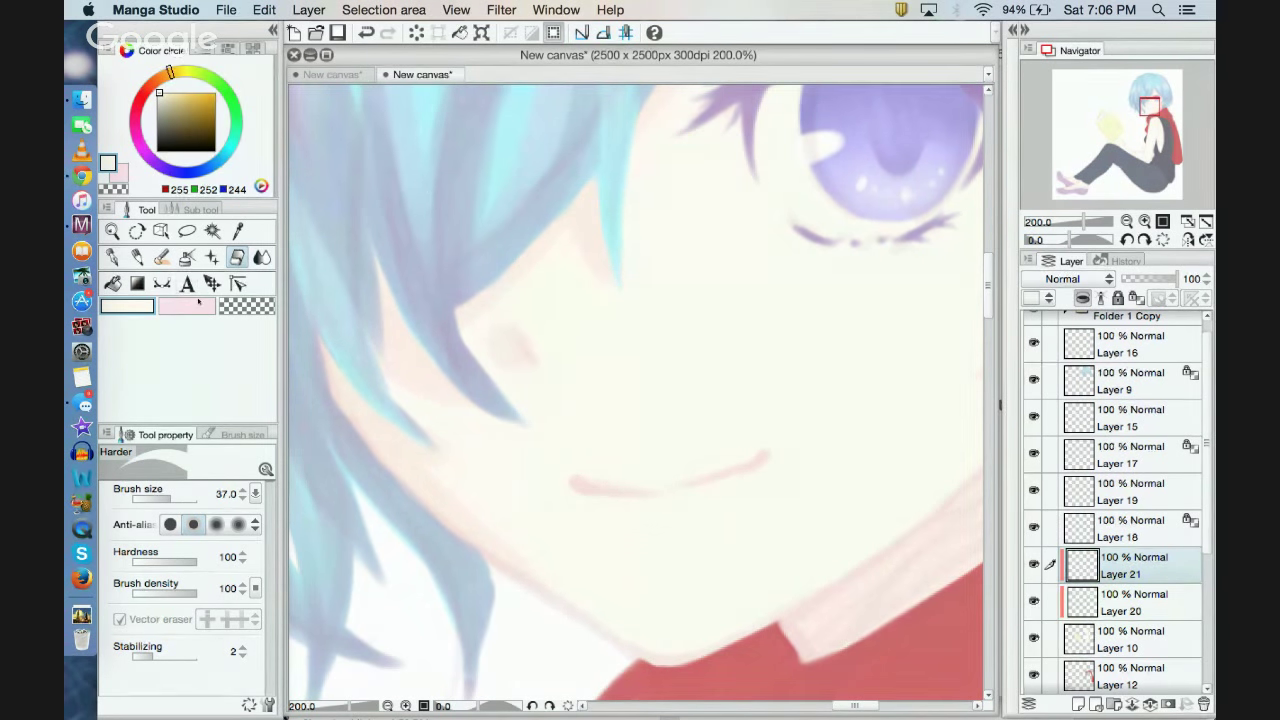
pyautogui.press('x')
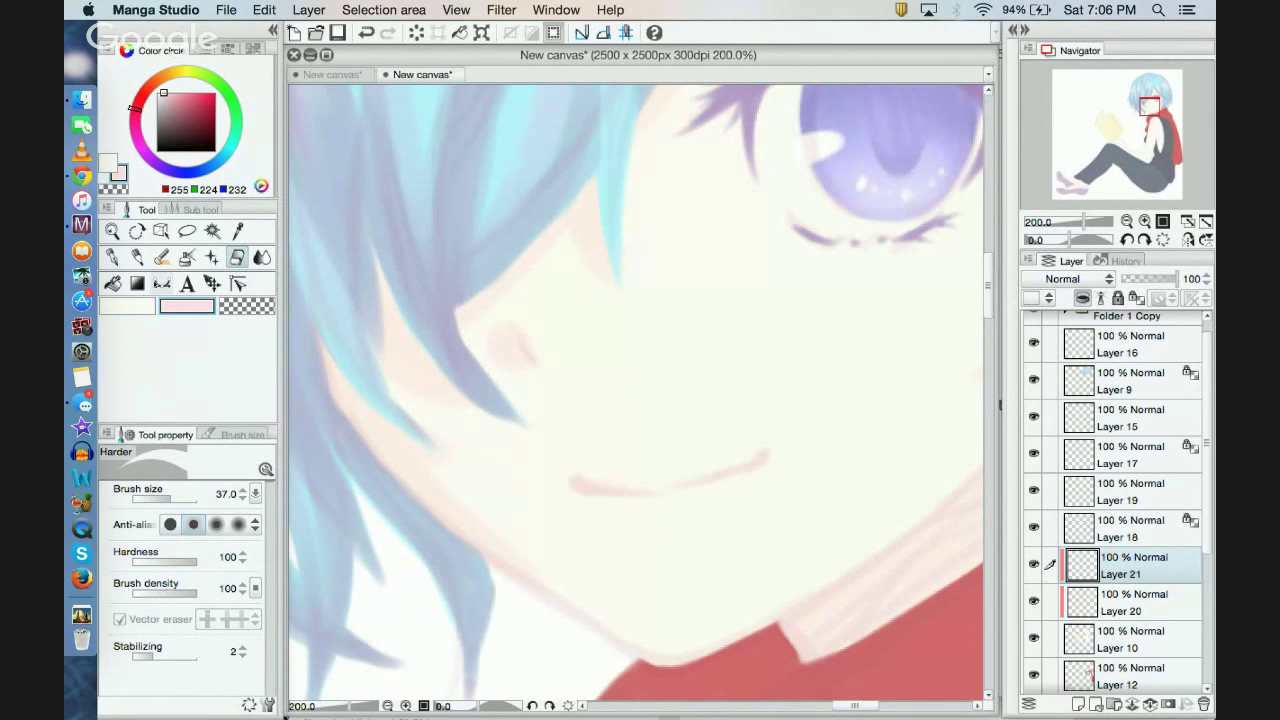
pyautogui.click(161, 257)
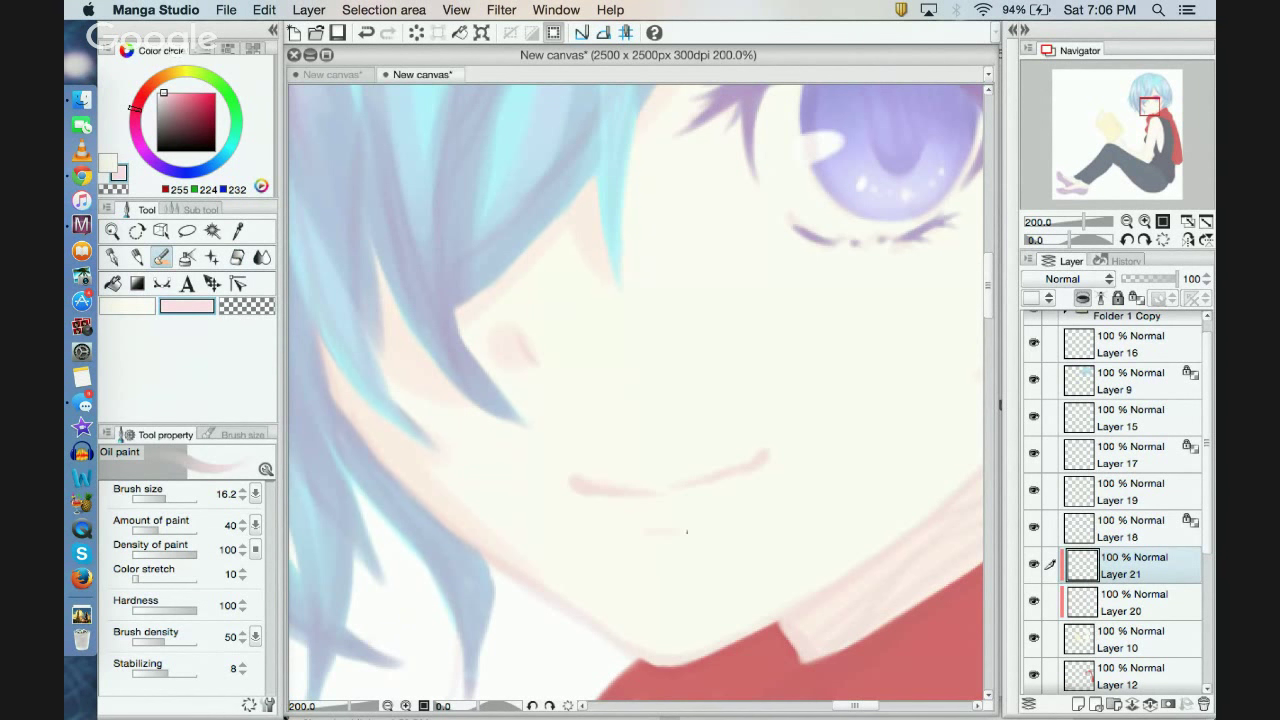
pyautogui.moveTo(686, 531)
pyautogui.mouseDown()
pyautogui.moveTo(645, 534)
pyautogui.moveTo(716, 514)
pyautogui.moveTo(646, 529)
pyautogui.moveTo(710, 513)
pyautogui.moveTo(686, 518)
pyautogui.moveTo(726, 503)
pyautogui.moveTo(676, 515)
pyautogui.moveTo(715, 493)
pyautogui.moveTo(666, 497)
pyautogui.moveTo(733, 489)
pyautogui.mouseUp()
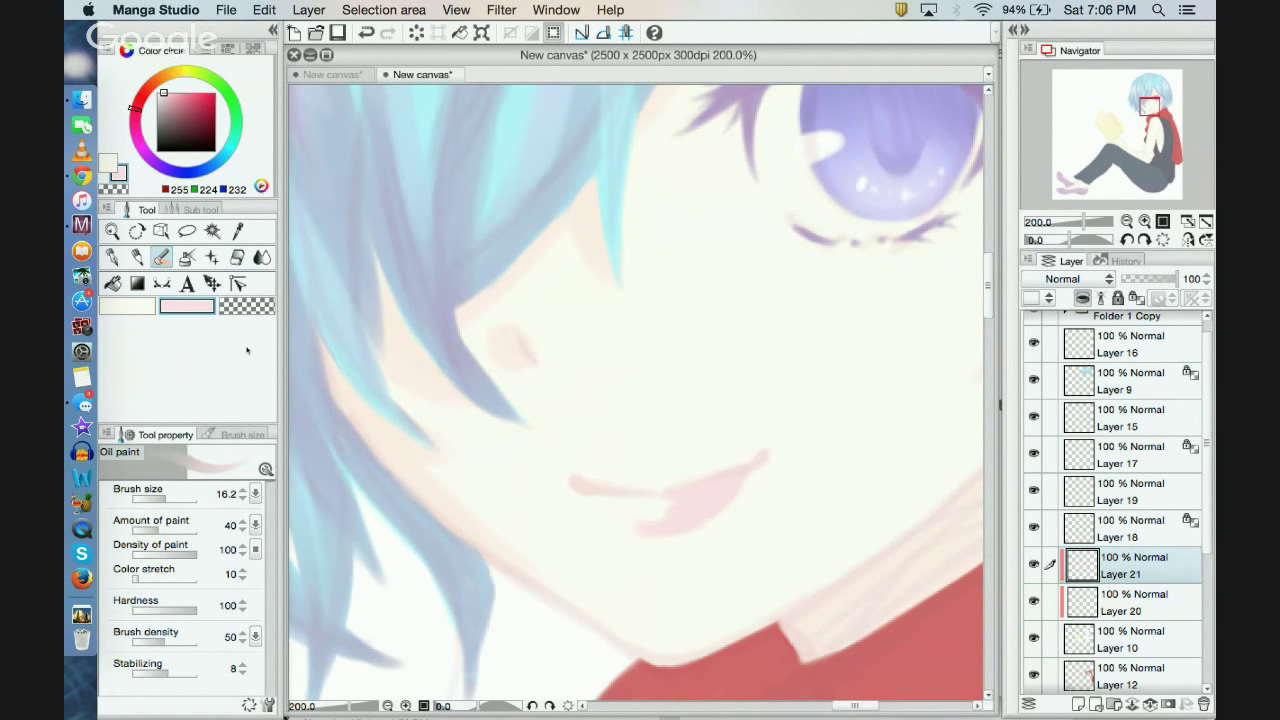
# Step: Try the Blur tool on the lower lip, then undo the pink lip strokes
pyautogui.click(261, 257)
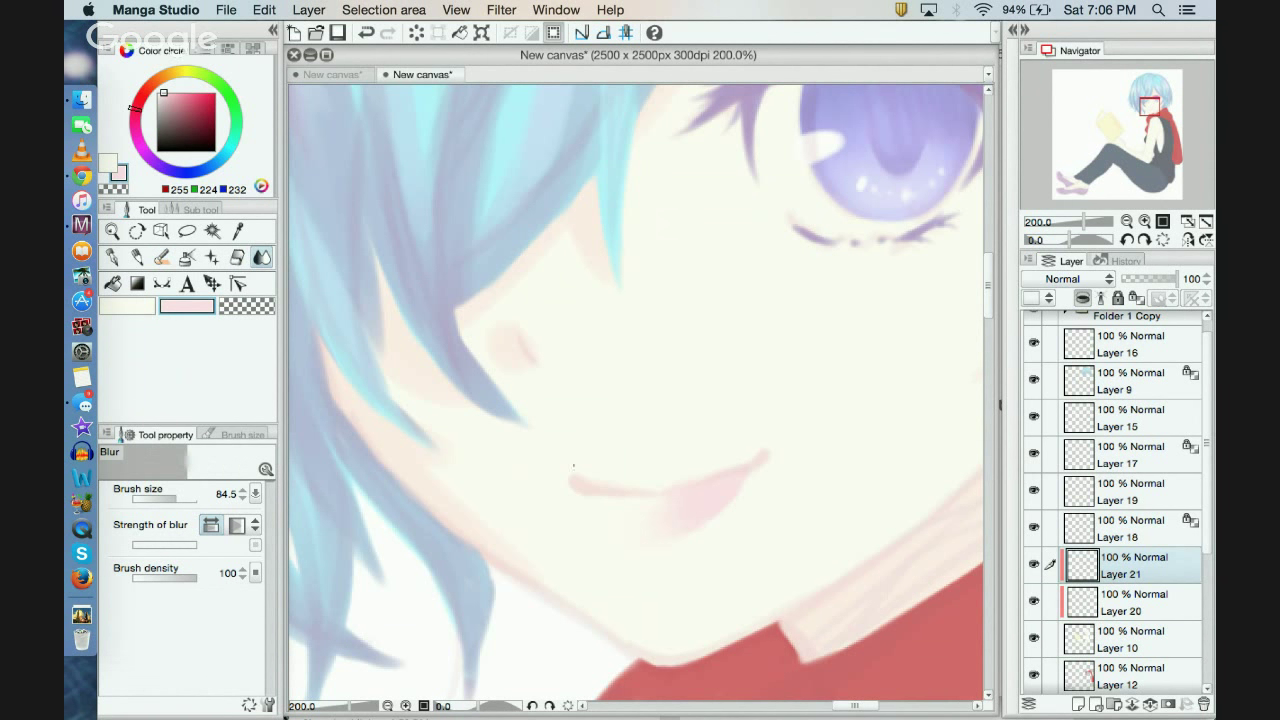
pyautogui.click(366, 32)
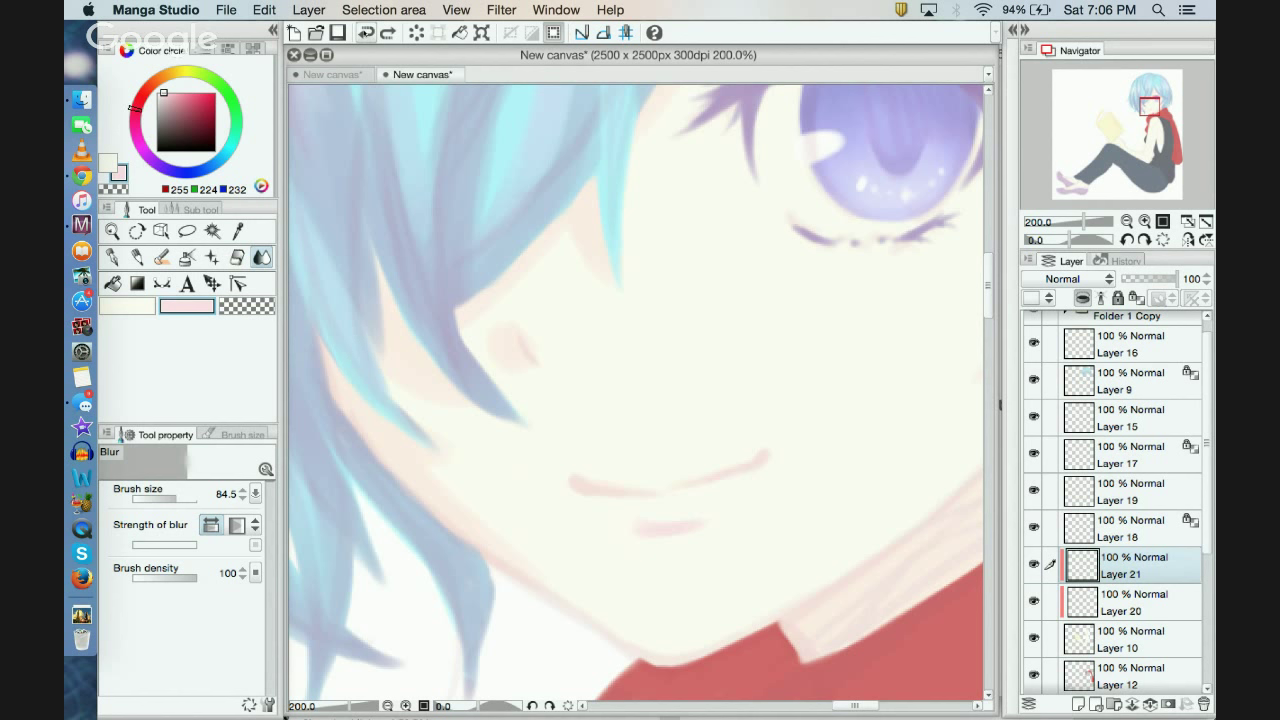
pyautogui.click(366, 32)
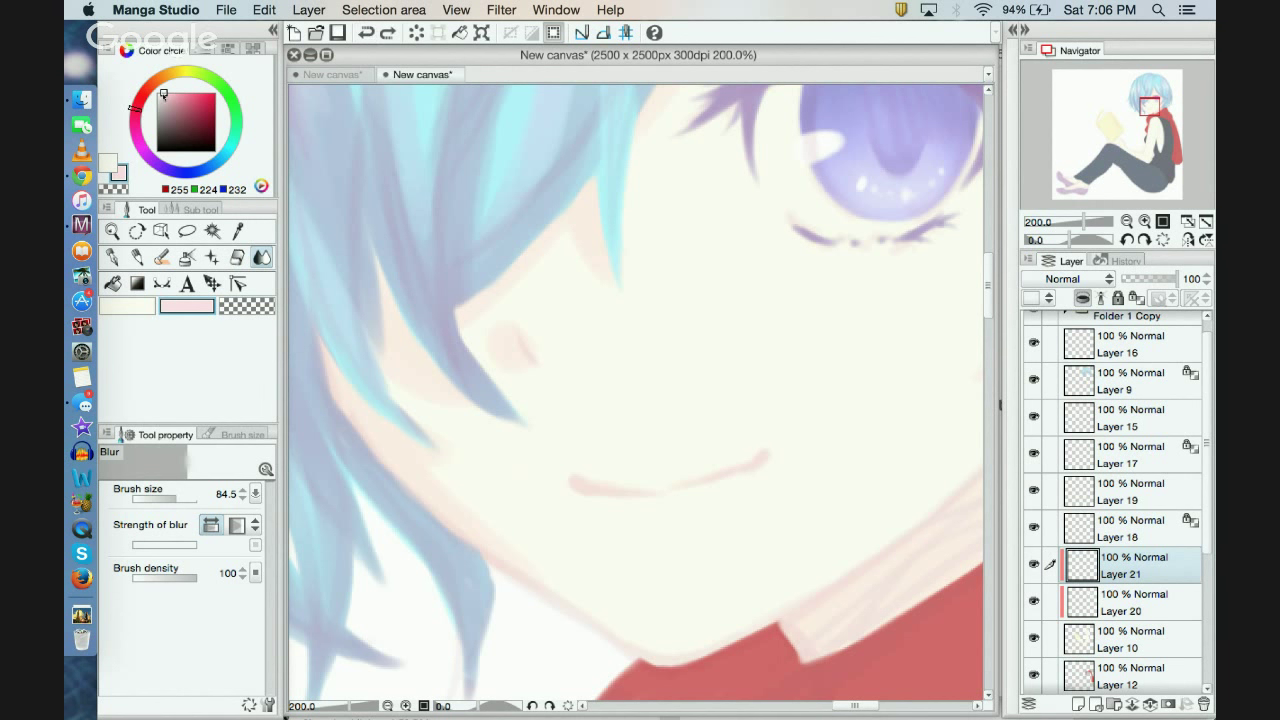
# Step: Lighten the pink to RGB 255, 231, 238 and paint the lower lip with the Oil paint brush at size 37
pyautogui.moveTo(163, 93); pyautogui.dragTo(161, 92)
pyautogui.click(179, 498)
pyautogui.click(161, 257)
pyautogui.click(170, 497)
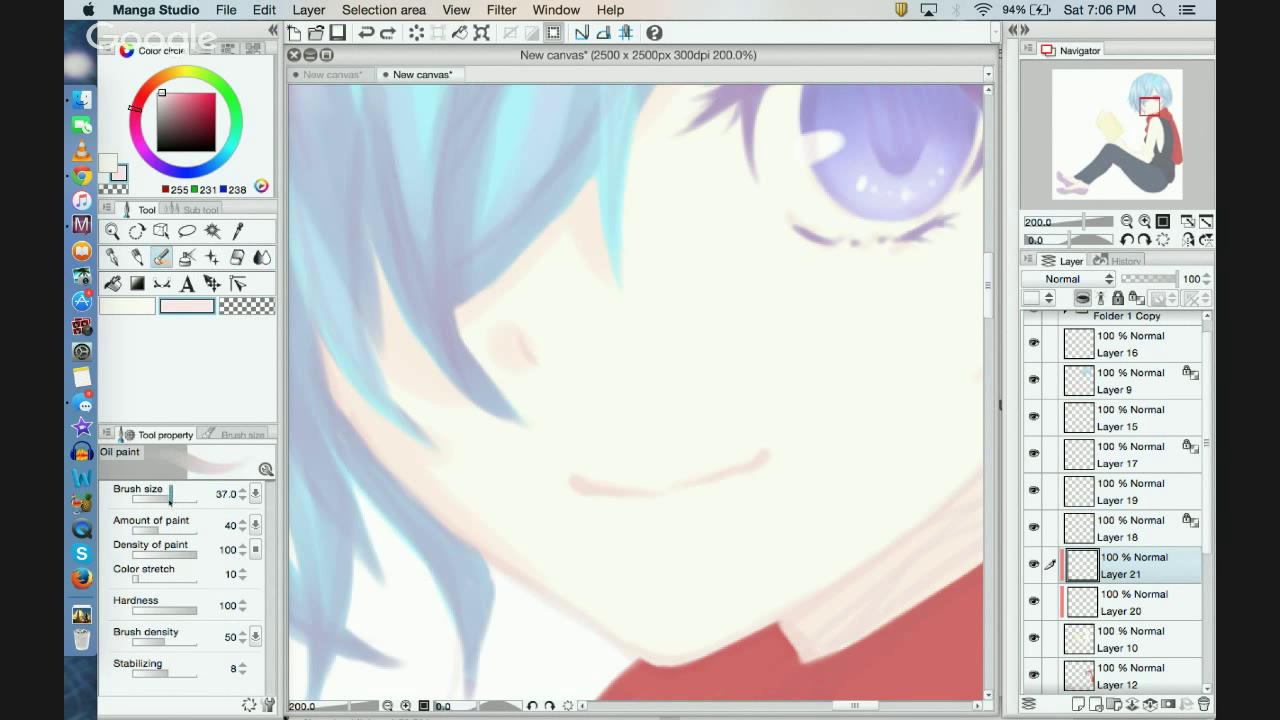
pyautogui.moveTo(638, 506)
pyautogui.mouseDown()
pyautogui.moveTo(711, 487)
pyautogui.moveTo(652, 518)
pyautogui.mouseUp()
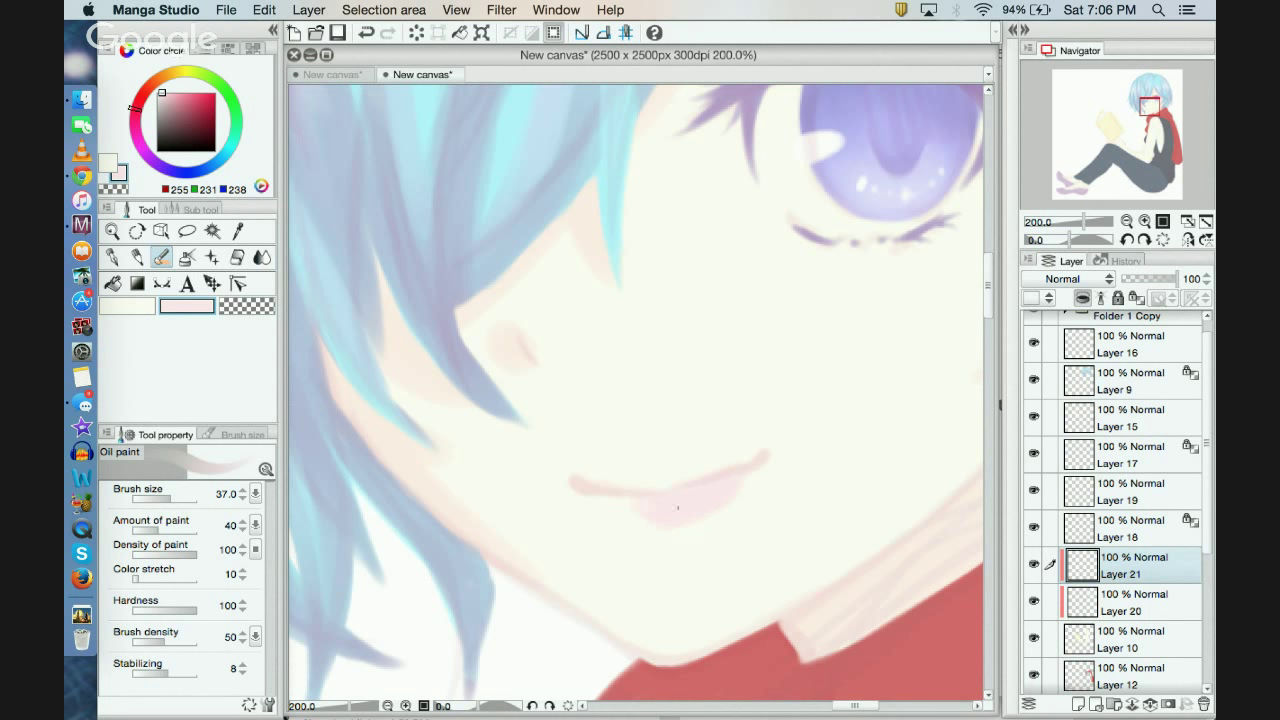
# Step: Check the lighter lip at several zoom levels and undo the latest lip painting
pyautogui.click(387, 705)
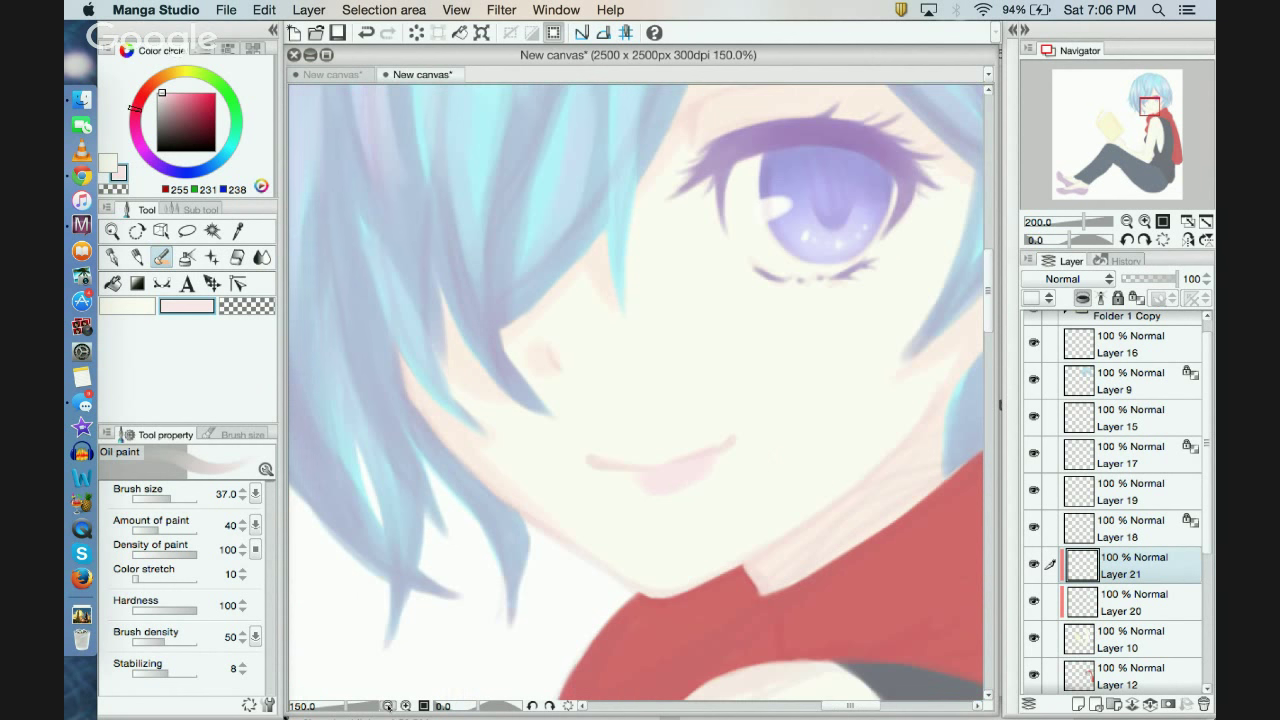
pyautogui.click(387, 705)
pyautogui.click(387, 705)
pyautogui.click(405, 705)
pyautogui.click(405, 705)
pyautogui.click(405, 705)
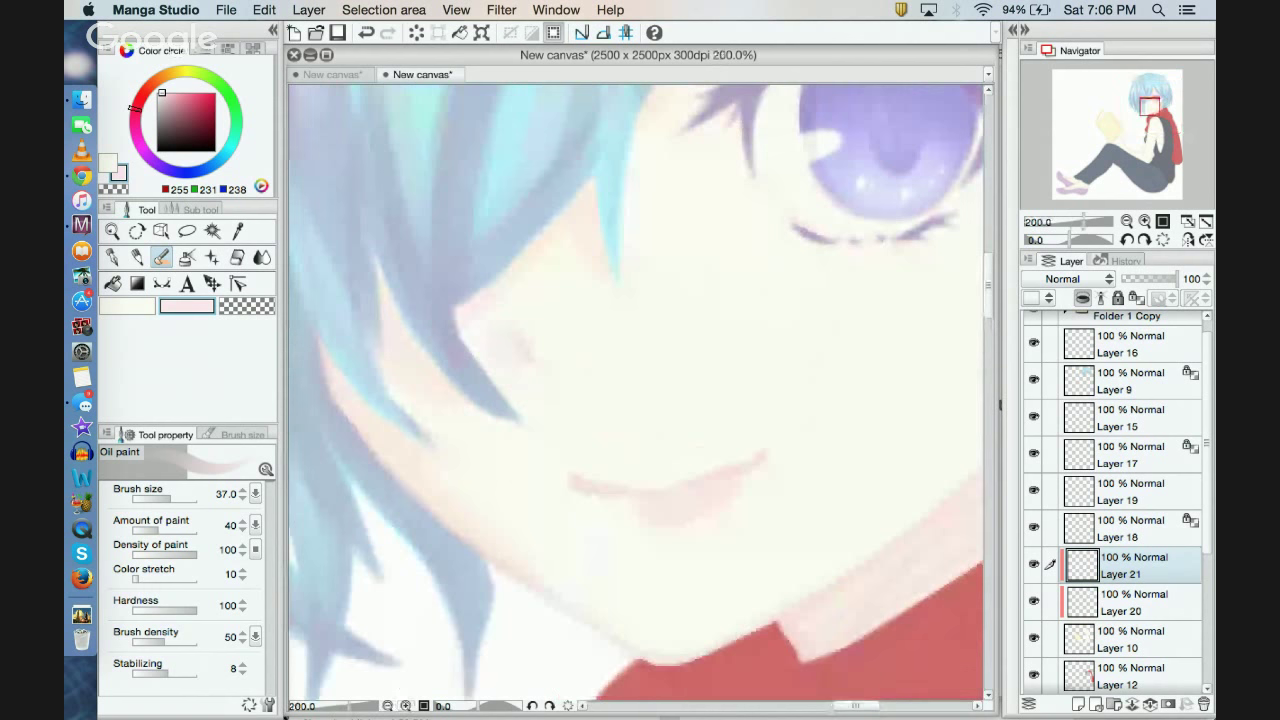
pyautogui.click(365, 32)
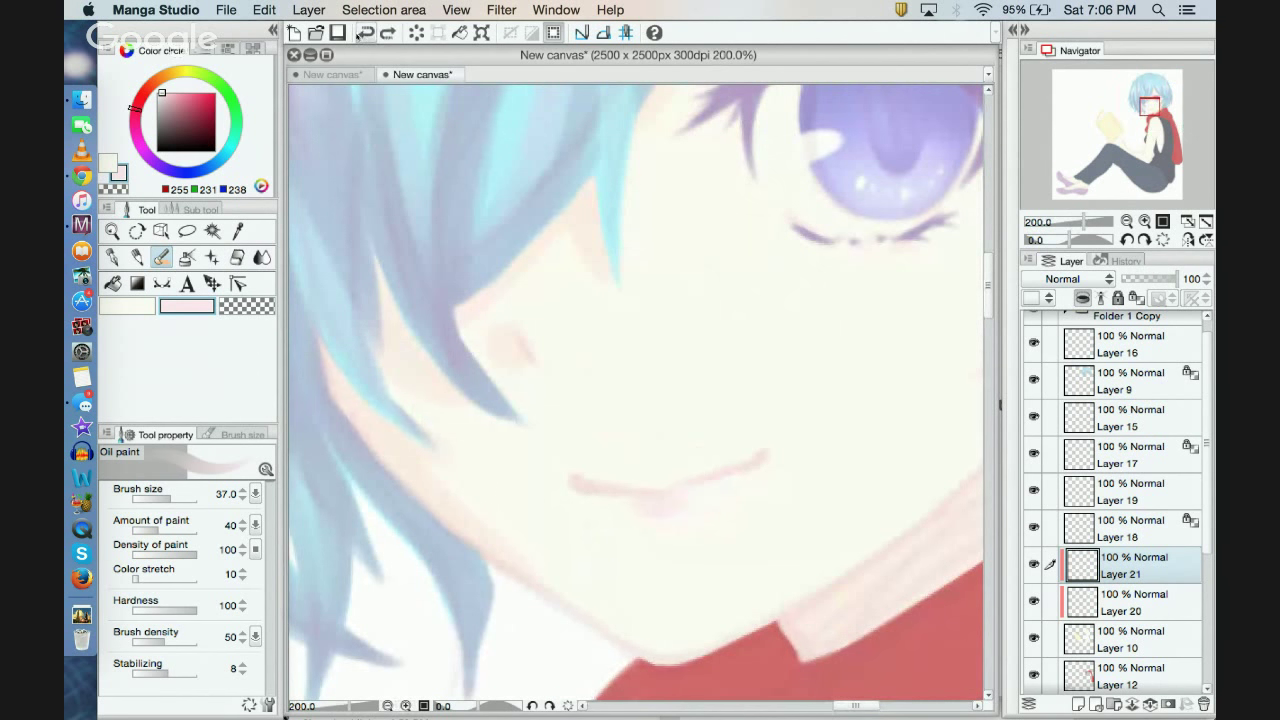
# Step: Repaint the lower lip on Layer 21 with the pale pink Oil paint brush and soften it with the Blur tool
pyautogui.click(365, 32)
pyautogui.moveTo(612, 503)
pyautogui.mouseDown()
pyautogui.moveTo(699, 508)
pyautogui.moveTo(633, 507)
pyautogui.moveTo(699, 493)
pyautogui.moveTo(609, 499)
pyautogui.moveTo(688, 475)
pyautogui.mouseUp()
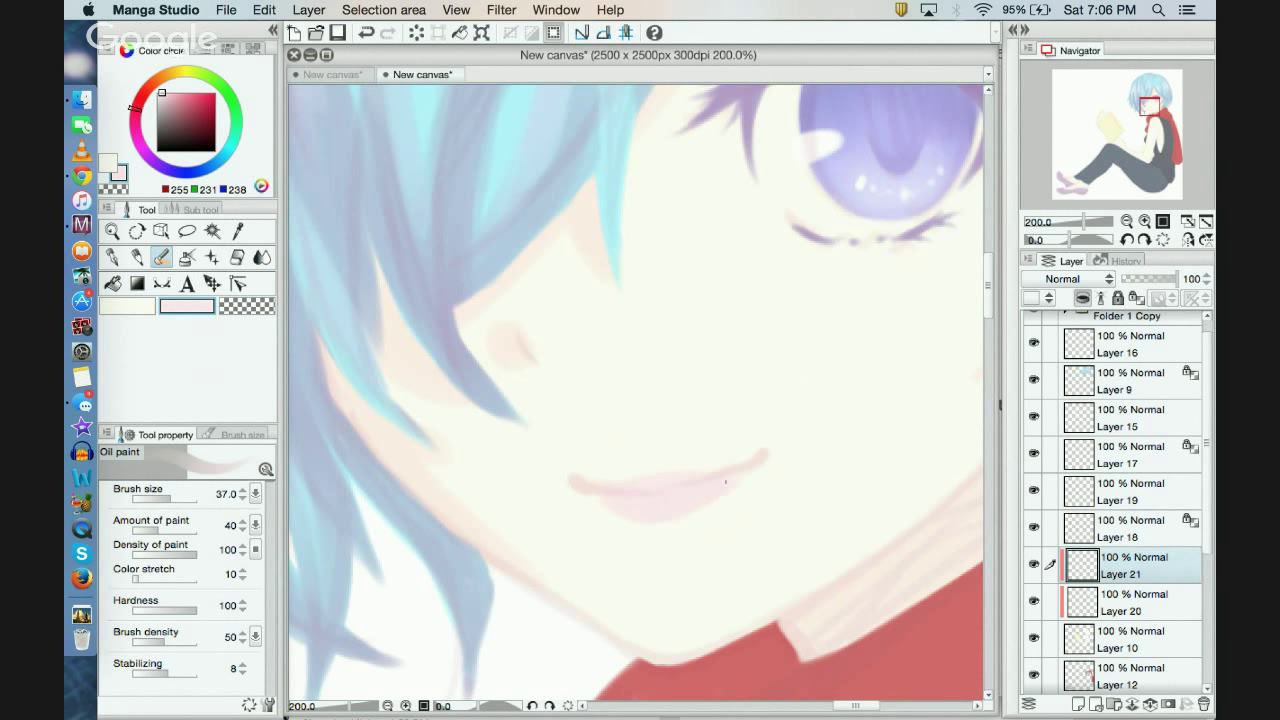
pyautogui.click(262, 257)
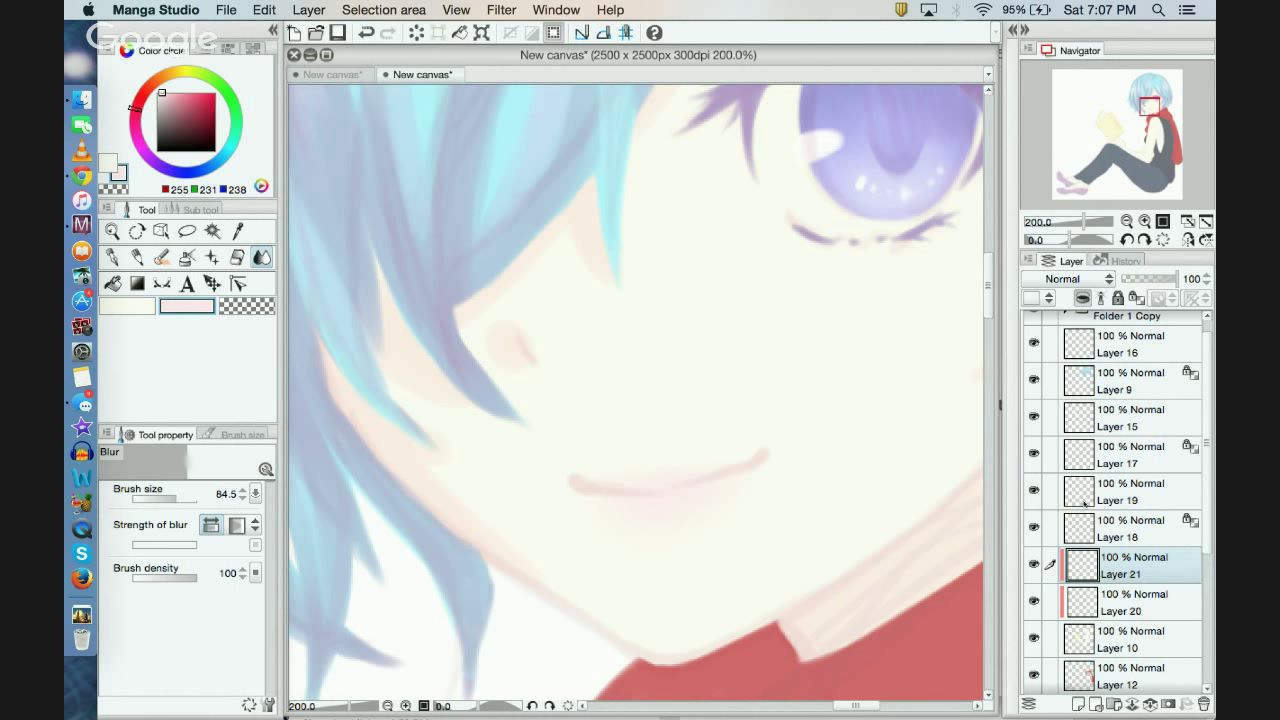
# Step: On Layer 20, shade beneath the lower lip with the Oil paint brush in peach RGB 255, 238, 232, reducing the brush size to 18.6
pyautogui.click(1104, 603)
pyautogui.moveTo(133, 106); pyautogui.dragTo(147, 85)
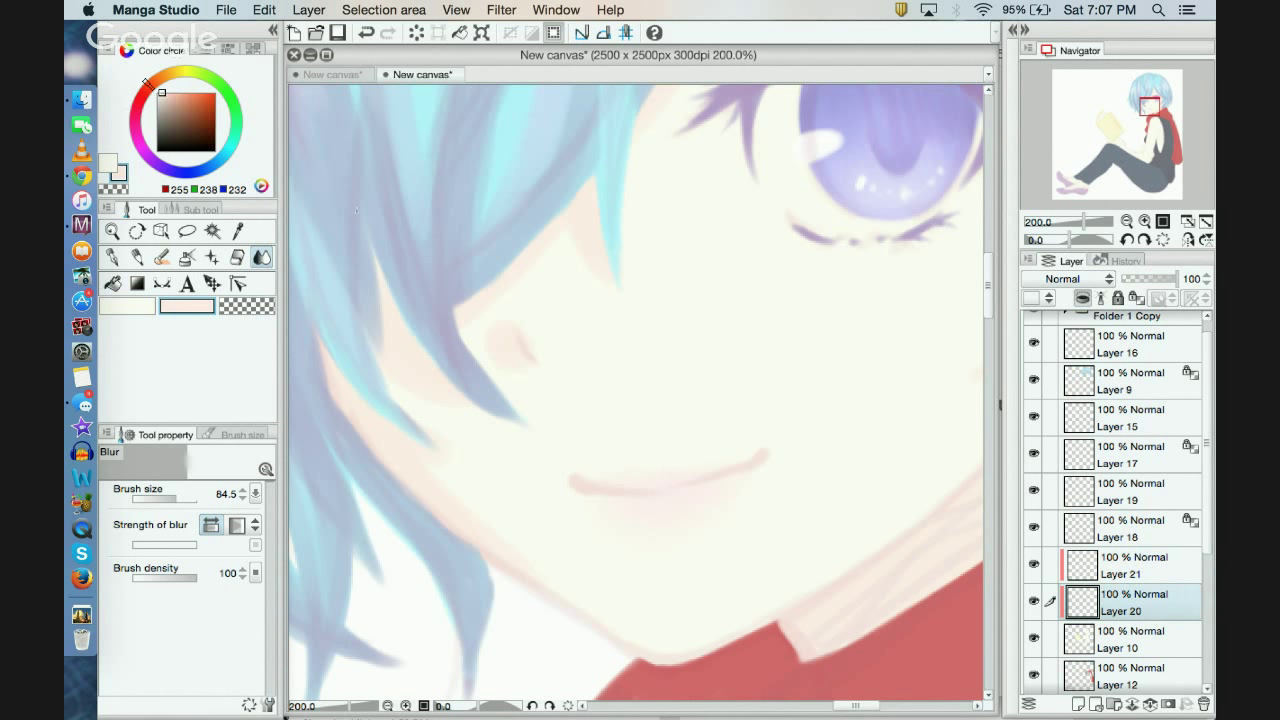
pyautogui.press('b')
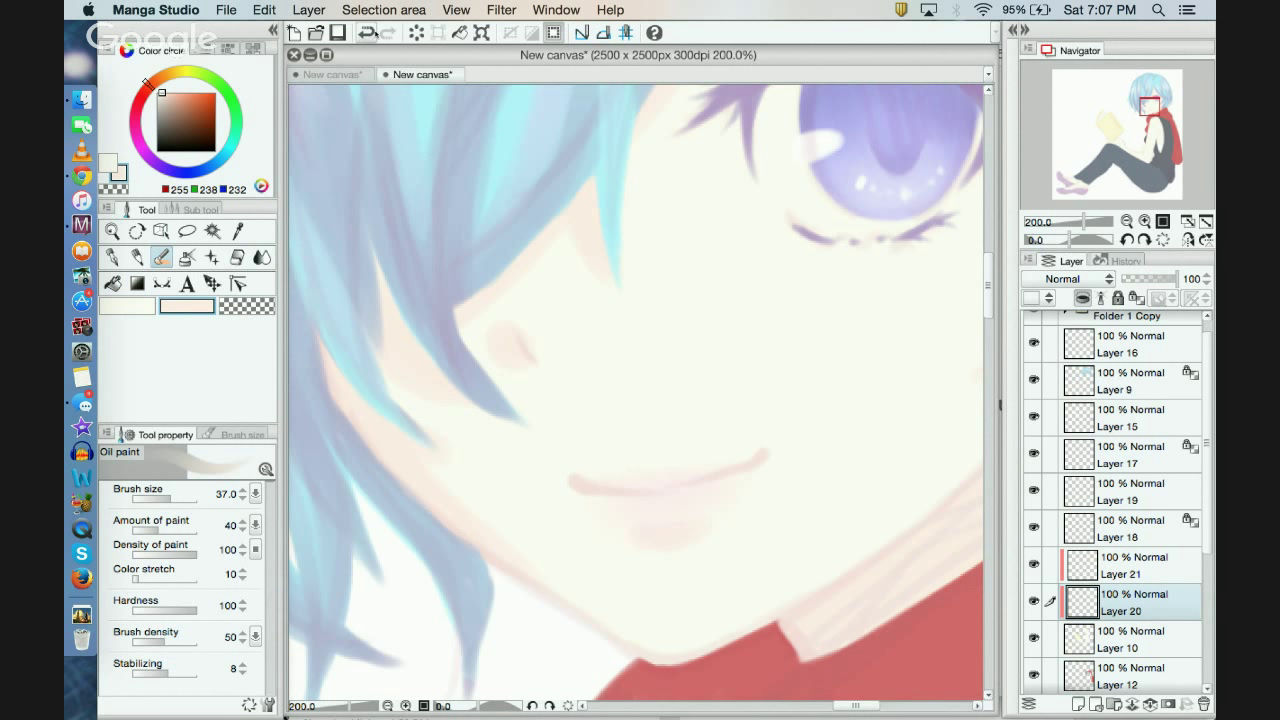
pyautogui.click(166, 498)
pyautogui.moveTo(668, 543); pyautogui.dragTo(642, 538)
pyautogui.keyDown('alt'); pyautogui.click(775, 276); pyautogui.keyUp('alt')
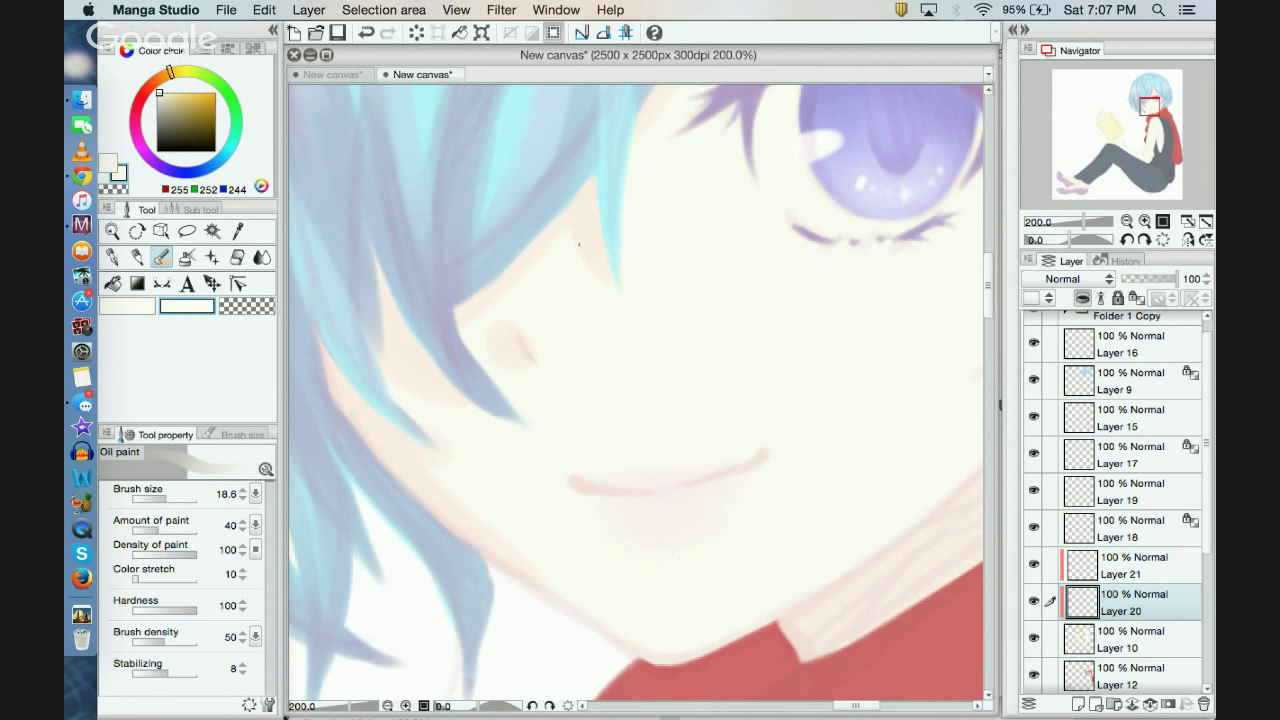
pyautogui.click(146, 82)
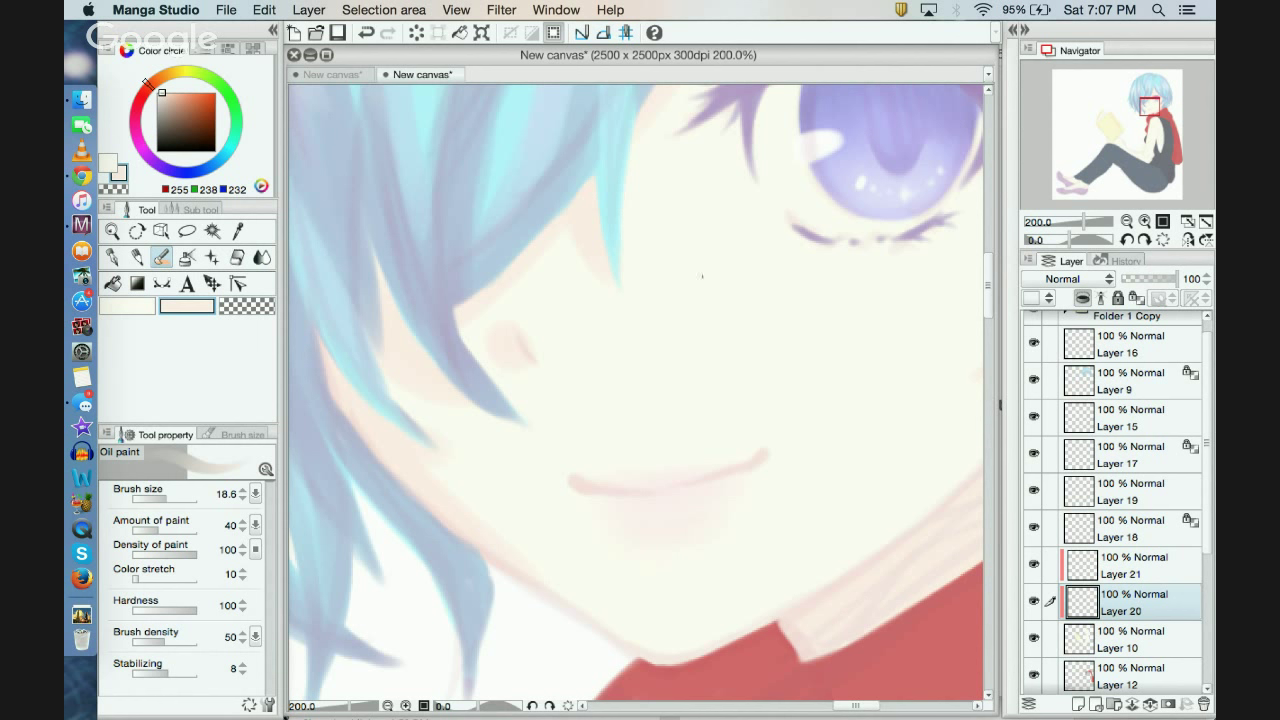
# Step: Undo the last two strokes on Layer 20 and check the mouth at 50% and 200% zoom
pyautogui.click(366, 32)
pyautogui.click(366, 32)
pyautogui.click(388, 706)
pyautogui.click(388, 706)
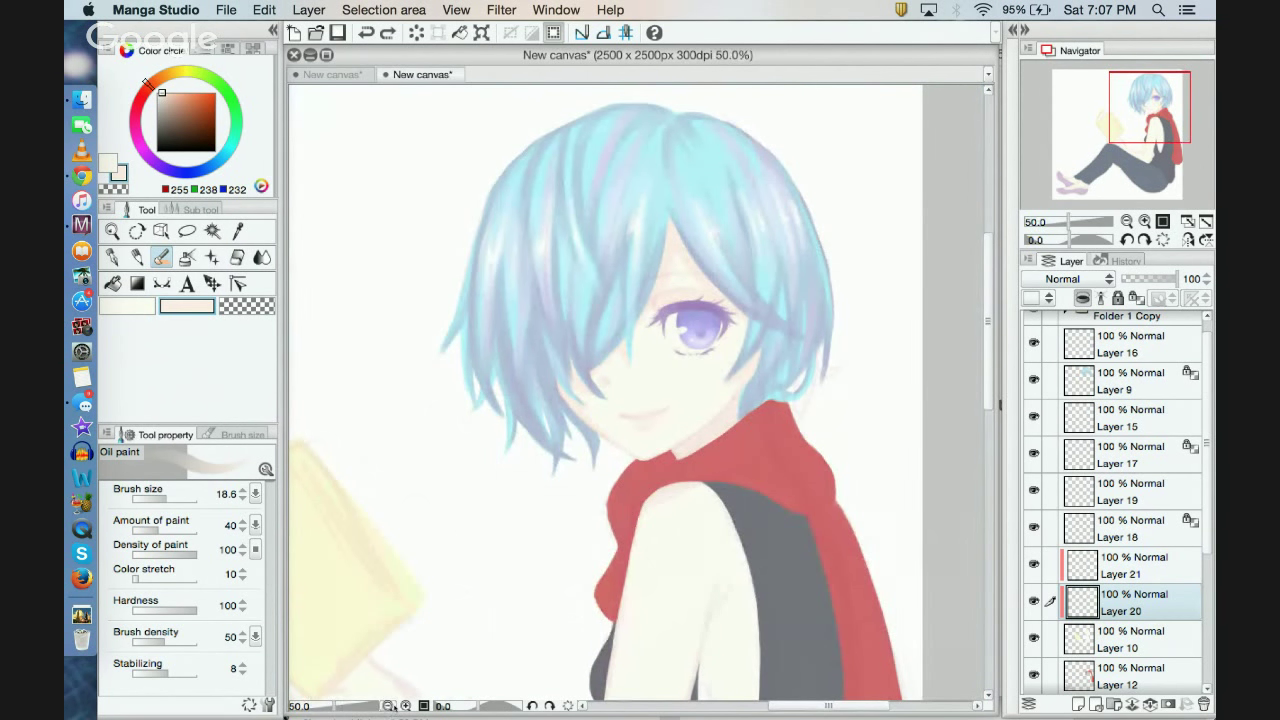
pyautogui.click(406, 706)
pyautogui.click(406, 706)
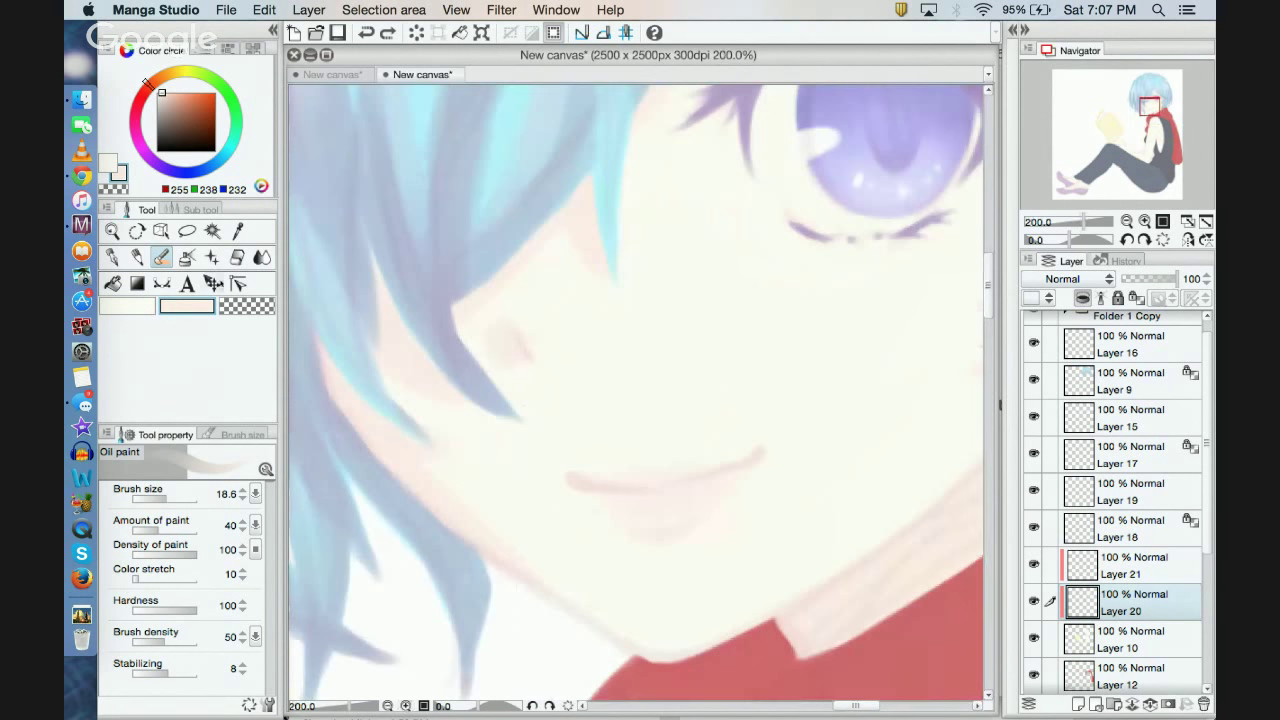
# Step: Touch up the nose shading on Layer 20 with skin color RGB 255, 252, 244 at brush size 18.6, undoing unsatisfactory strokes
pyautogui.click(136, 306)
pyautogui.moveTo(571, 314); pyautogui.dragTo(606, 300)
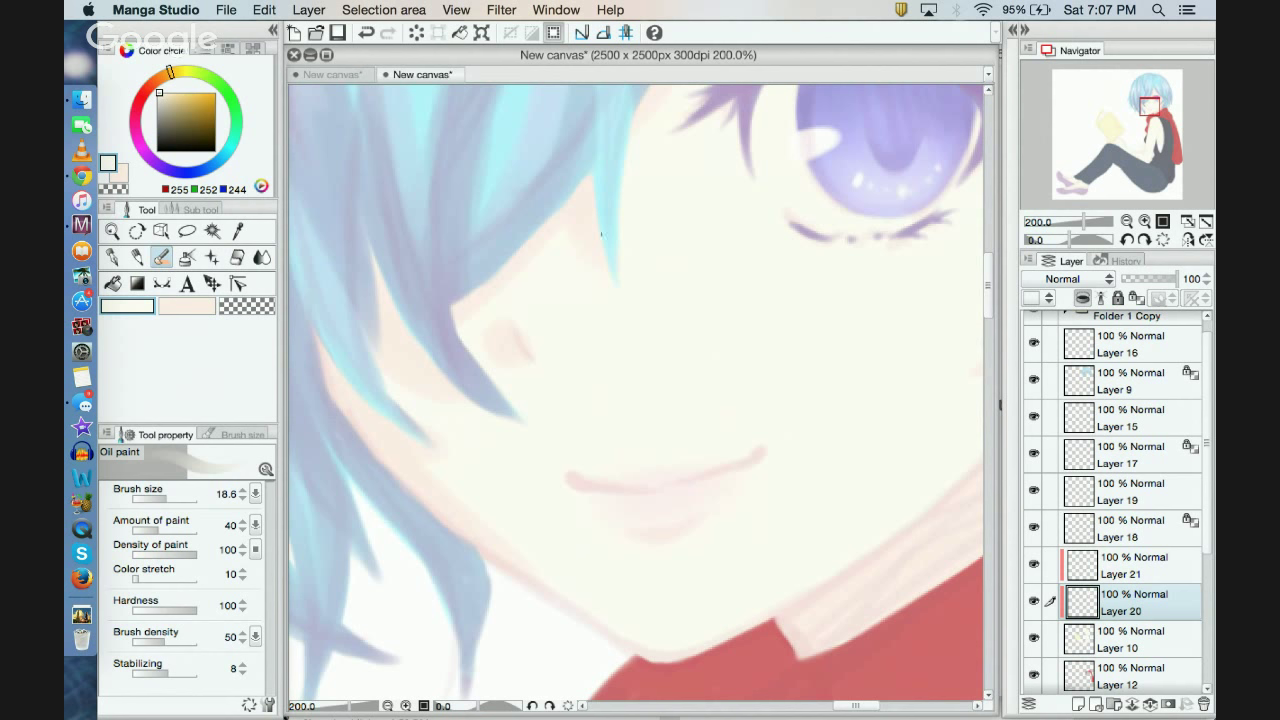
pyautogui.click(366, 32)
pyautogui.click(496, 350)
pyautogui.click(366, 32)
pyautogui.moveTo(512, 363); pyautogui.dragTo(511, 372)
# Step: Retouch the skin around the eye and forehead on Layer 20, undo a stroke and enlarge the Oil paint brush to size 64.2
pyautogui.moveTo(1141, 114); pyautogui.dragTo(1147, 110)
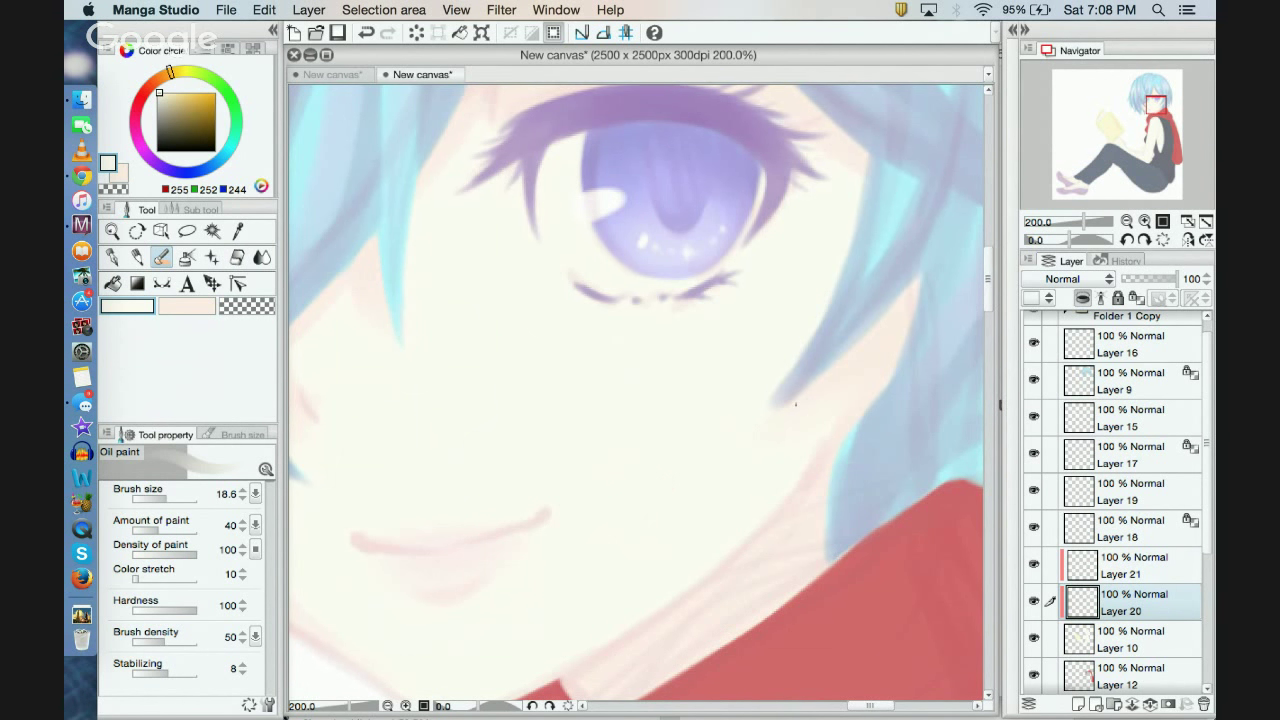
pyautogui.moveTo(1162, 106); pyautogui.dragTo(1152, 99)
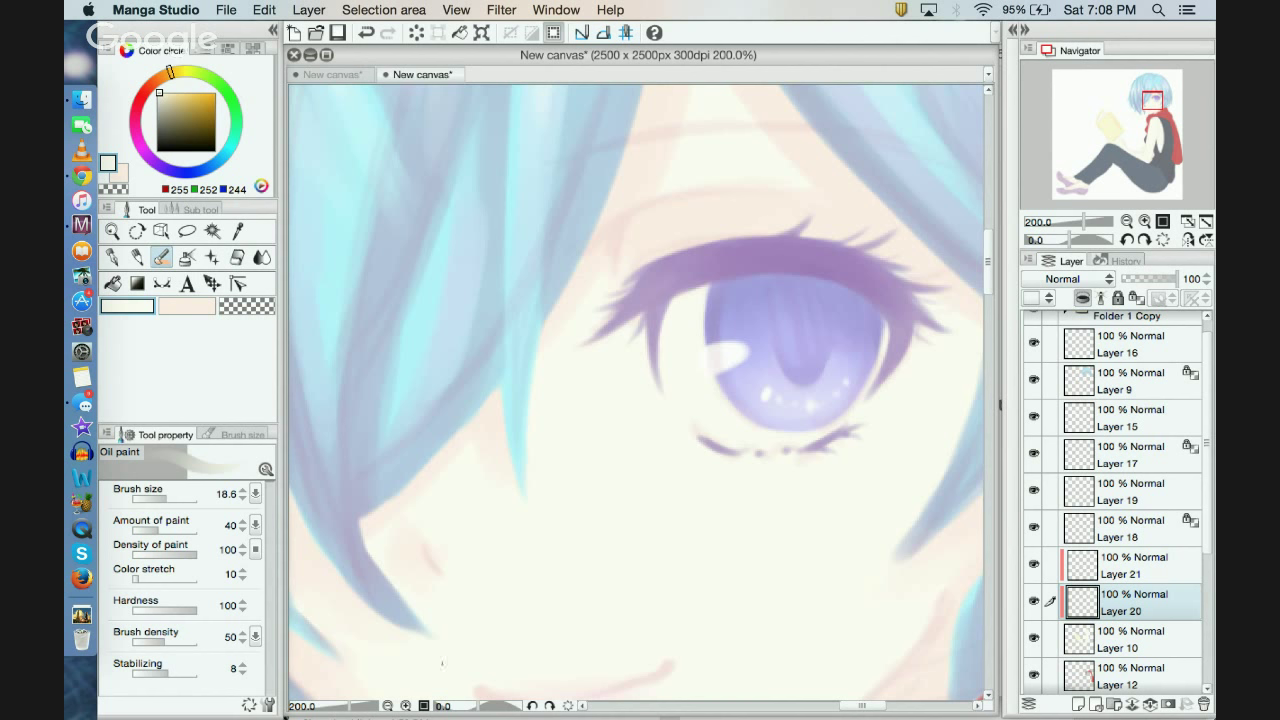
pyautogui.click(388, 706)
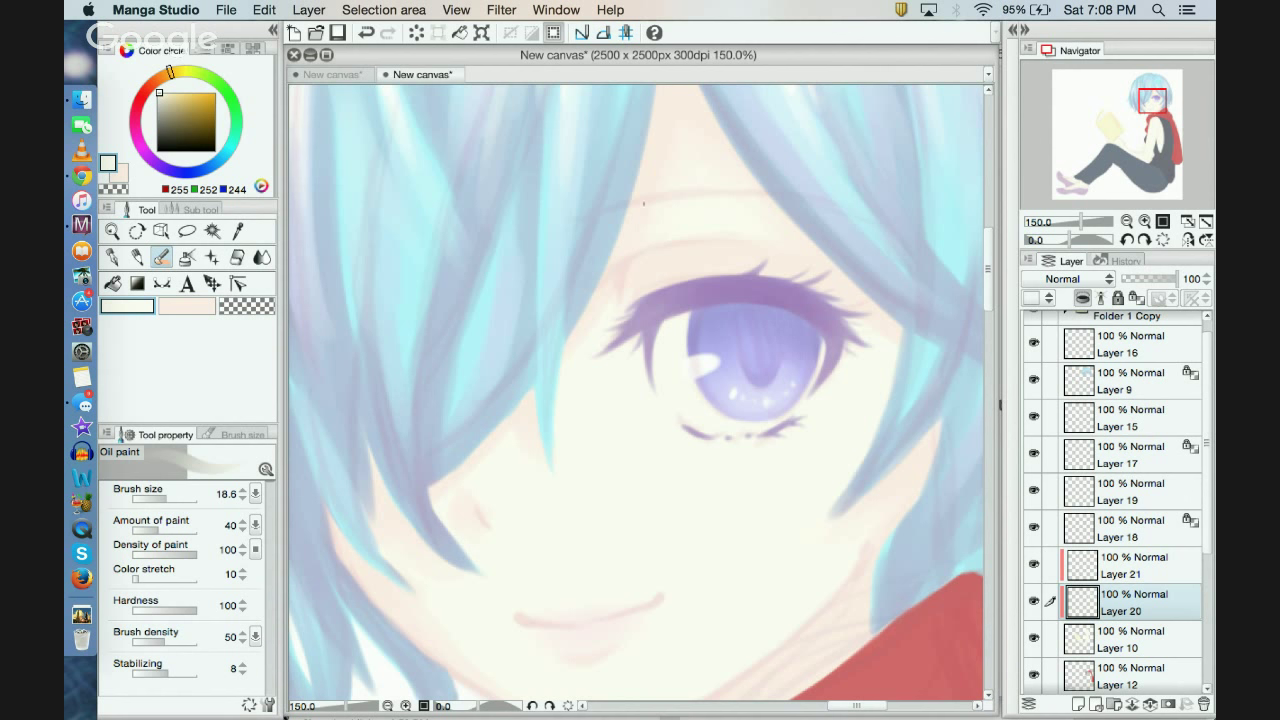
pyautogui.click(388, 705)
pyautogui.click(405, 705)
pyautogui.click(366, 32)
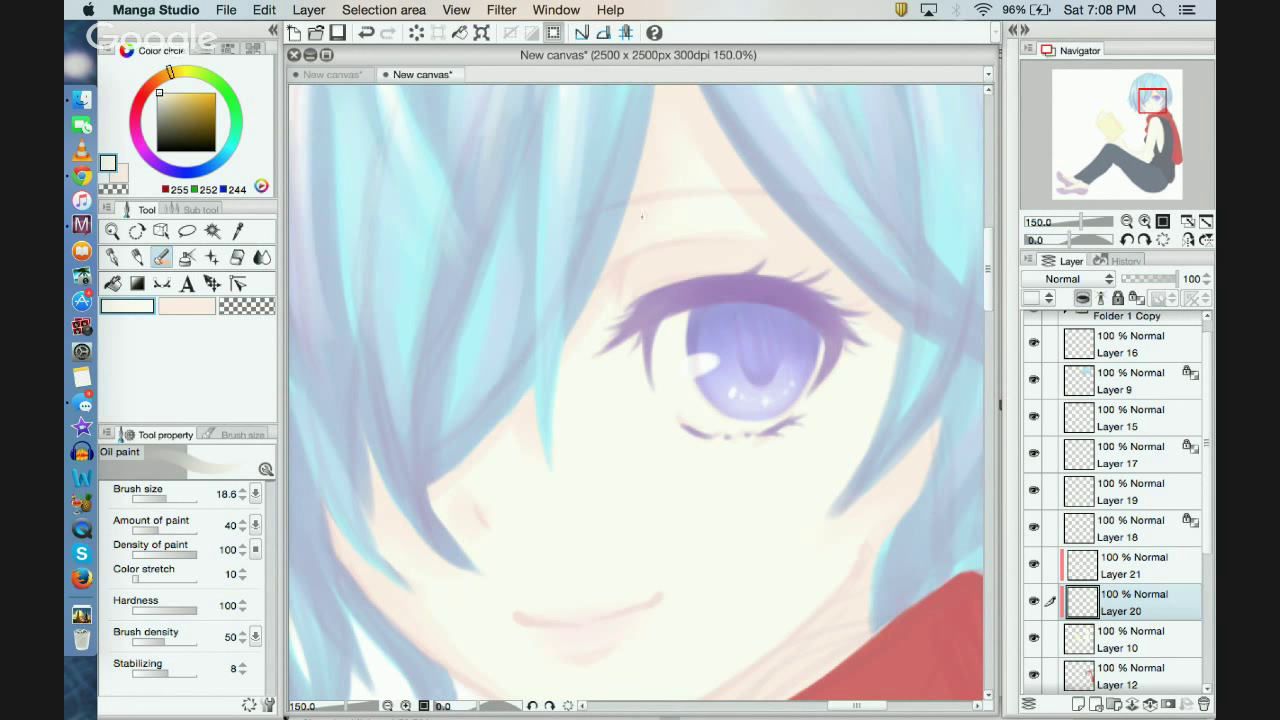
pyautogui.click(174, 498)
pyautogui.click(388, 706)
pyautogui.click(388, 706)
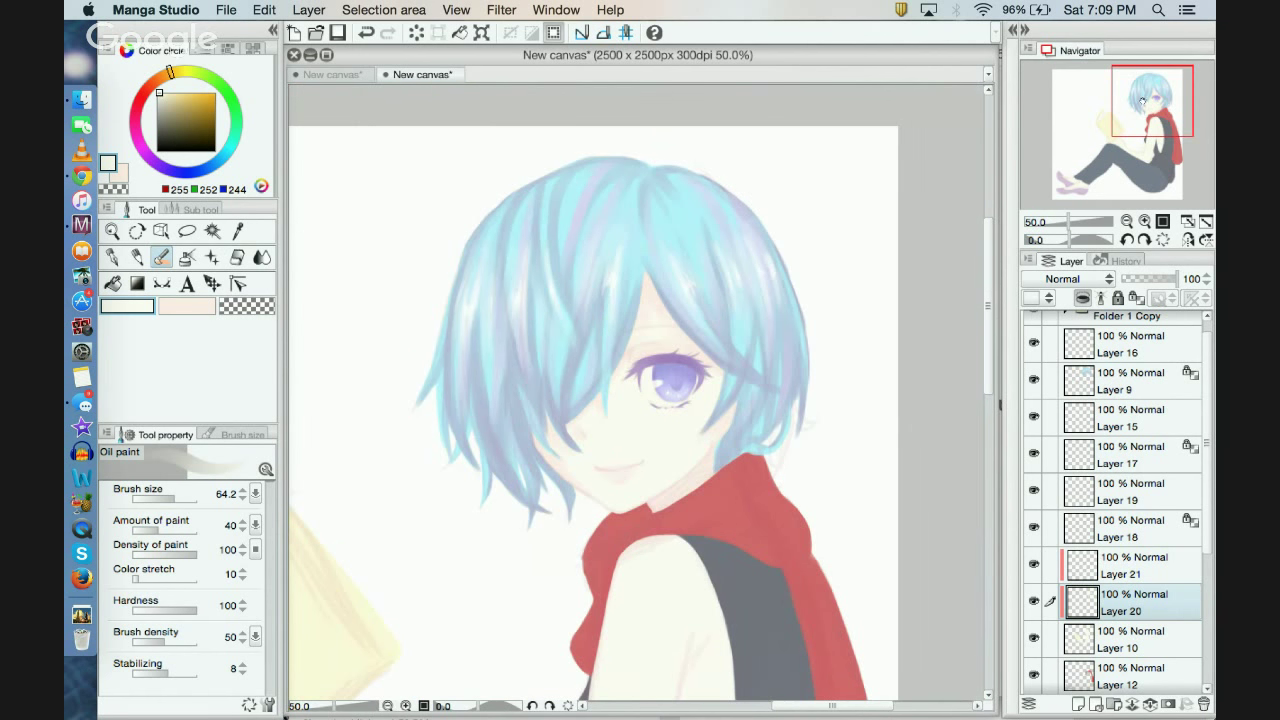
# Step: Hide the Folder 1 Copy sketch lines and bring the face into view at 150% zoom
pyautogui.moveTo(1154, 111)
pyautogui.mouseDown()
pyautogui.moveTo(1163, 122)
pyautogui.moveTo(1125, 175)
pyautogui.moveTo(1149, 130)
pyautogui.moveTo(1149, 143)
pyautogui.mouseUp()
pyautogui.scroll(1, 1207, 355)
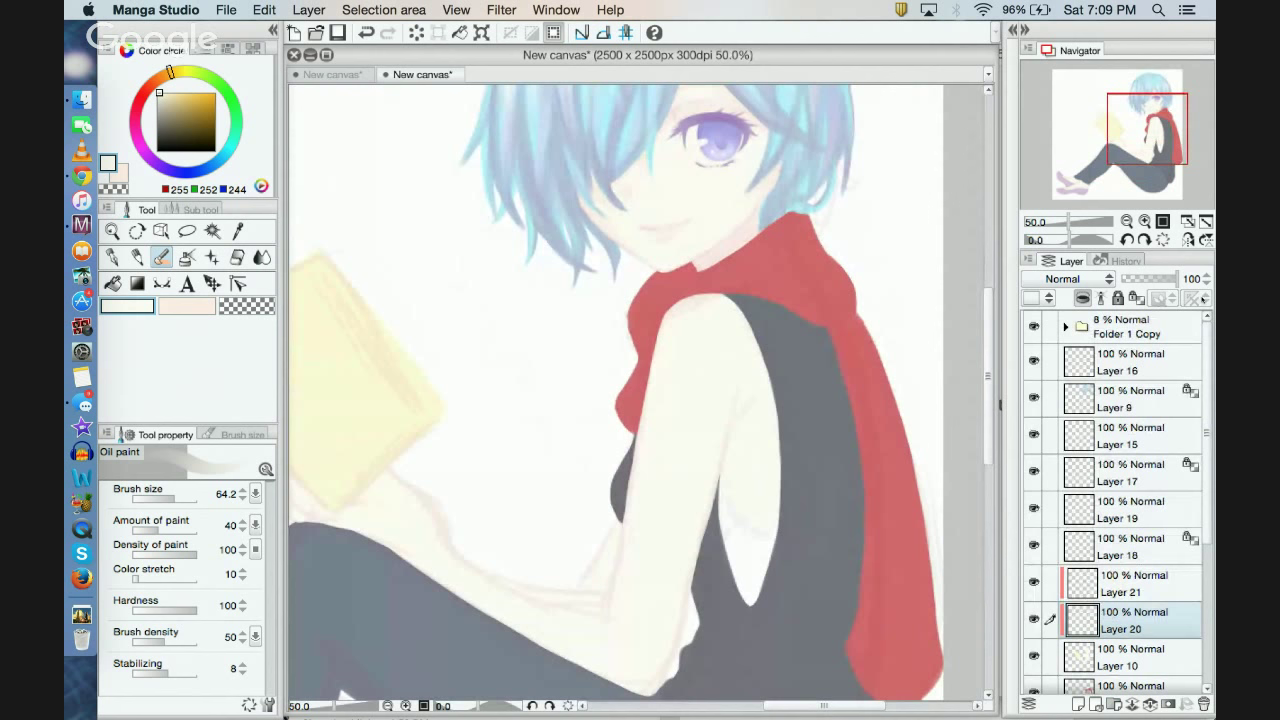
pyautogui.click(1033, 330)
pyautogui.moveTo(1141, 155)
pyautogui.mouseDown()
pyautogui.moveTo(1100, 145)
pyautogui.moveTo(1145, 137)
pyautogui.mouseUp()
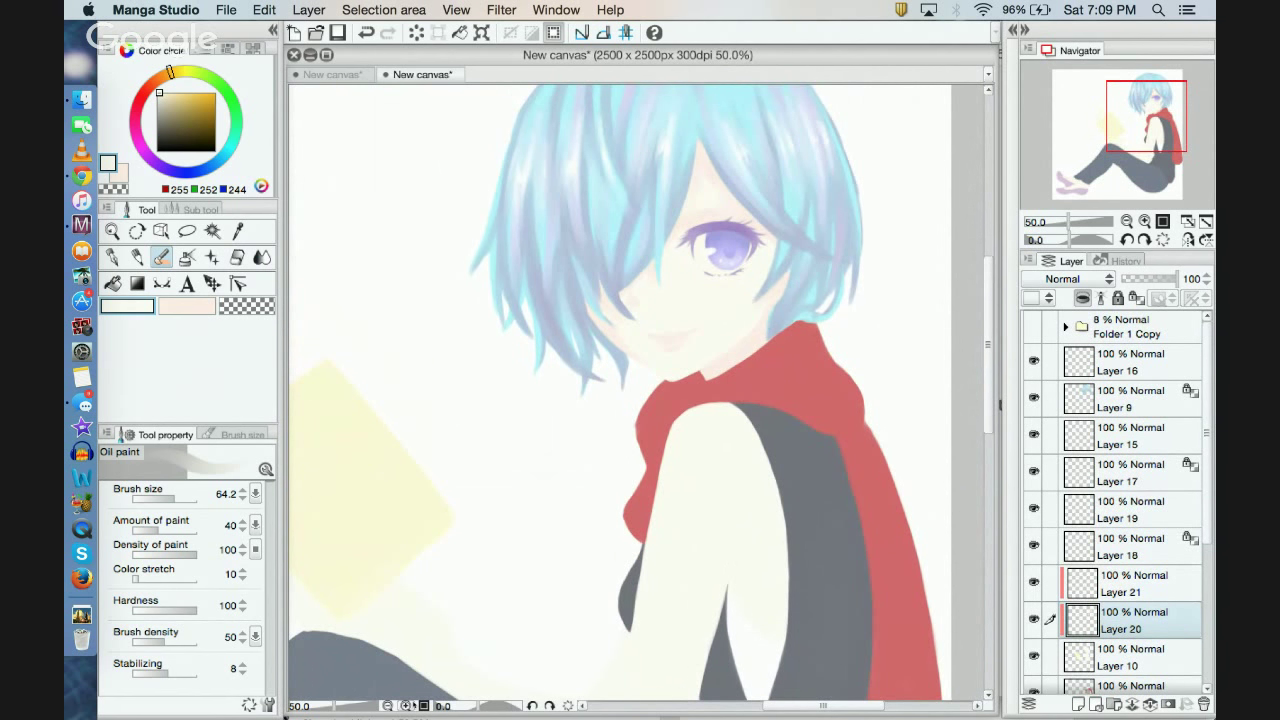
pyautogui.doubleClick(408, 705)
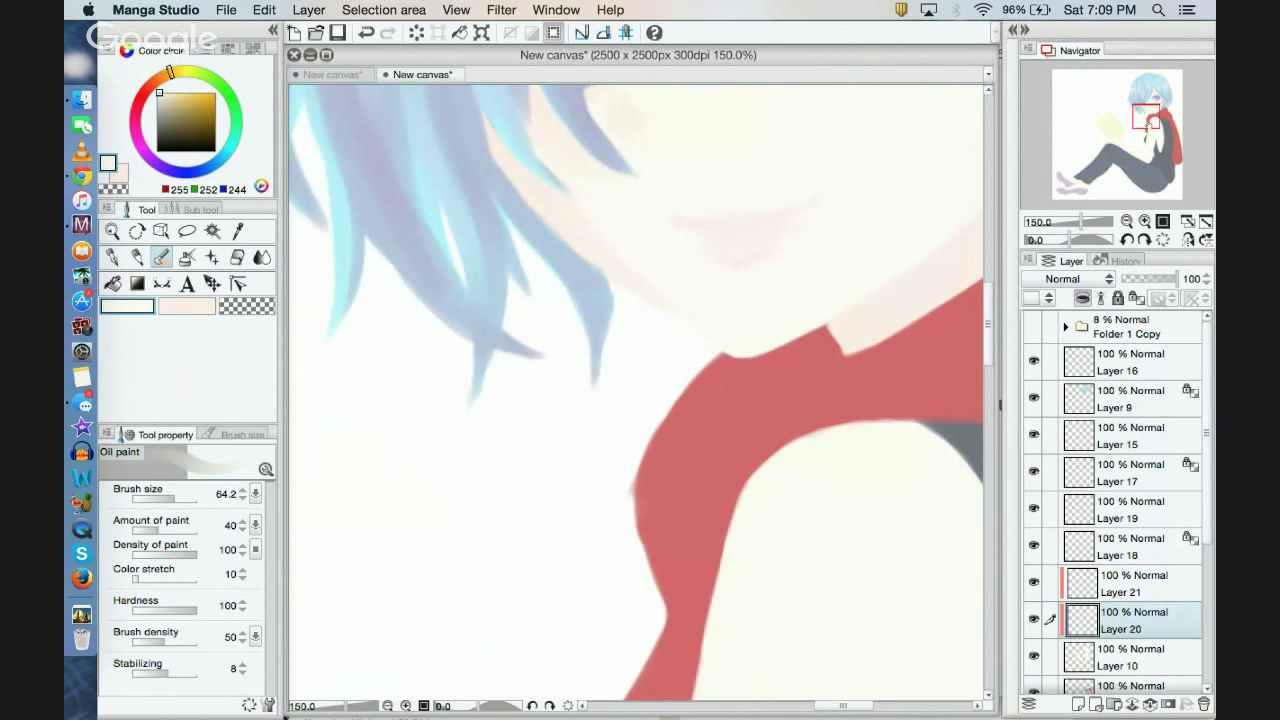
pyautogui.moveTo(1148, 118); pyautogui.dragTo(1154, 107)
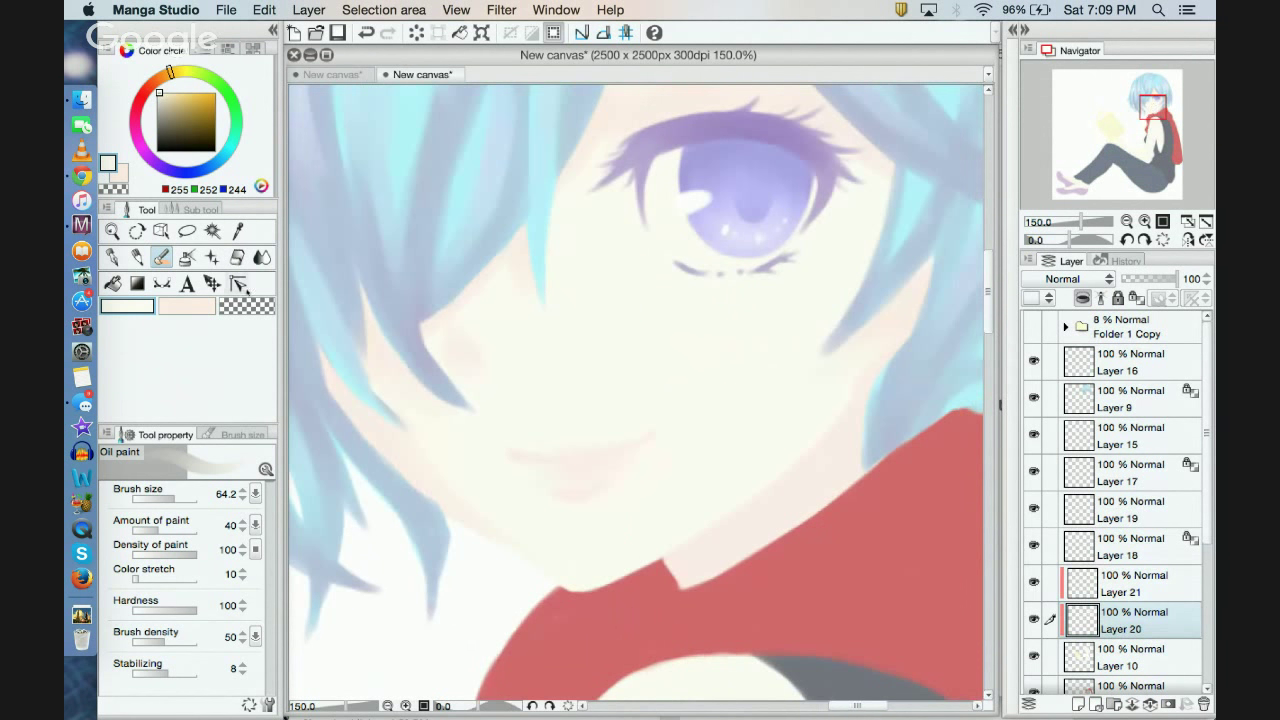
# Step: Refine the nose shadow with the Oil paint brush at size 12.3, alternating peach RGB 255, 238, 232, skin color and transparent
pyautogui.click(189, 306)
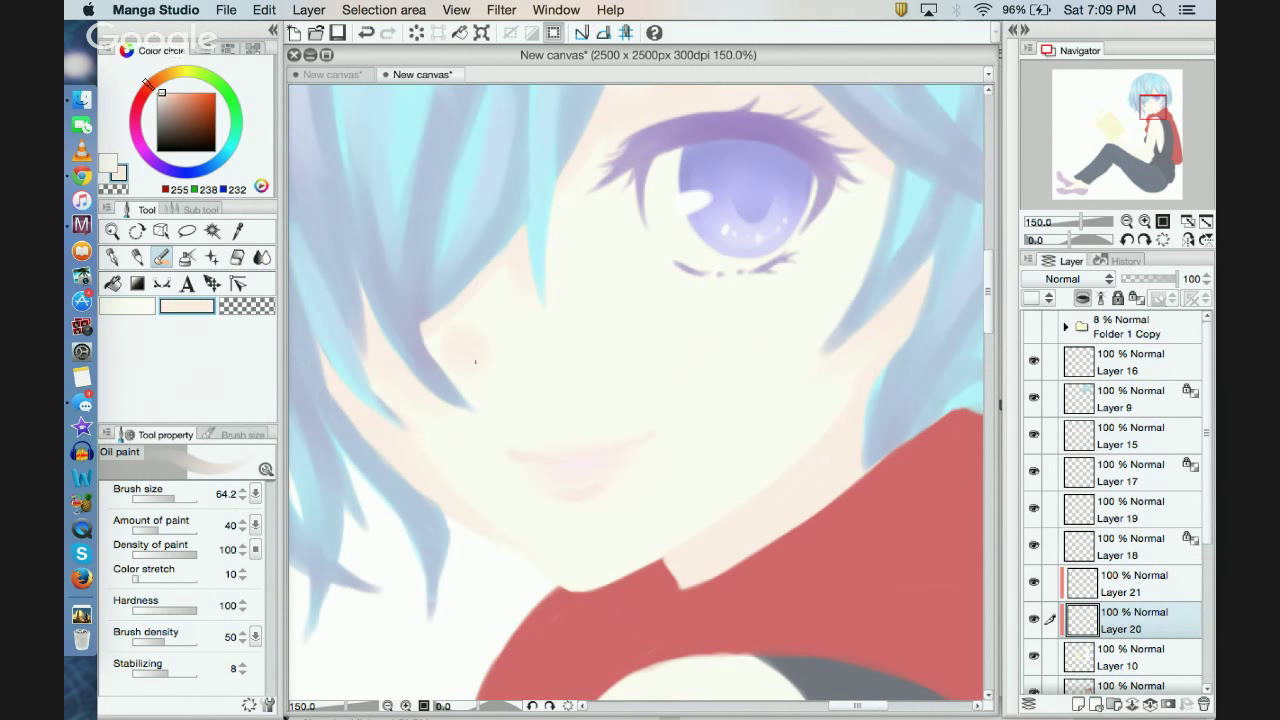
pyautogui.click(164, 498)
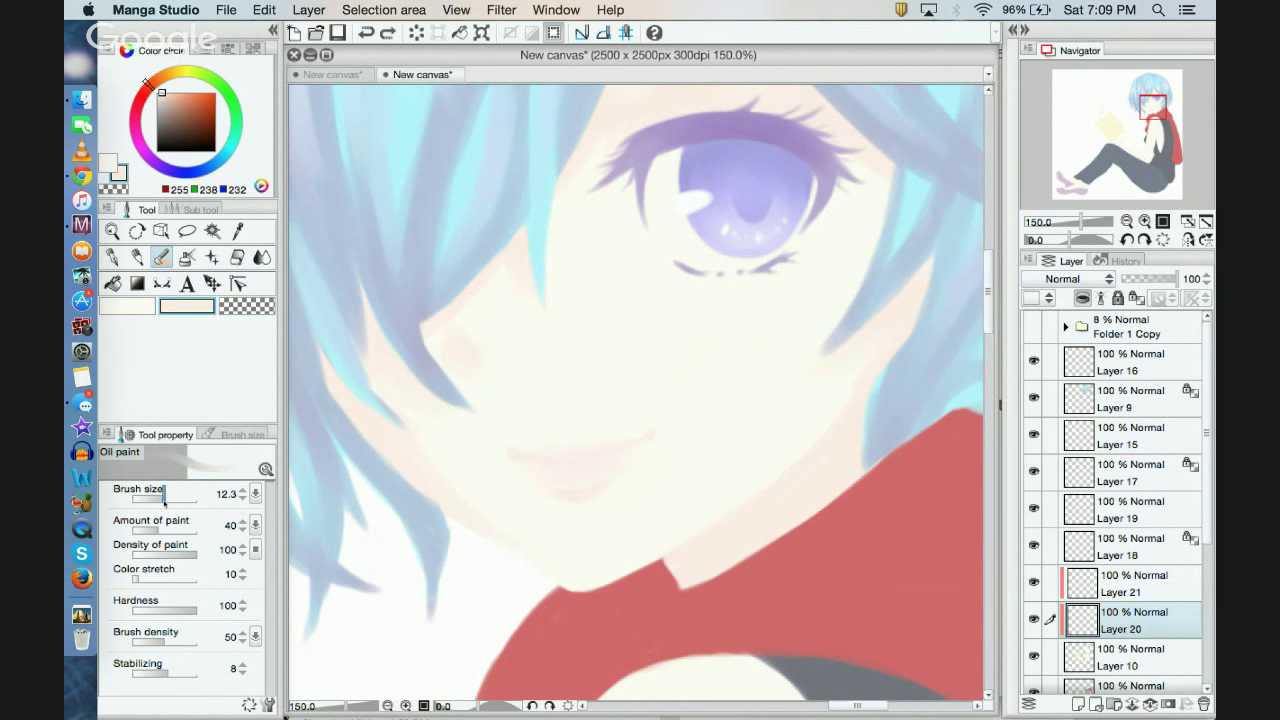
pyautogui.moveTo(473, 362); pyautogui.dragTo(464, 343)
pyautogui.click(122, 304)
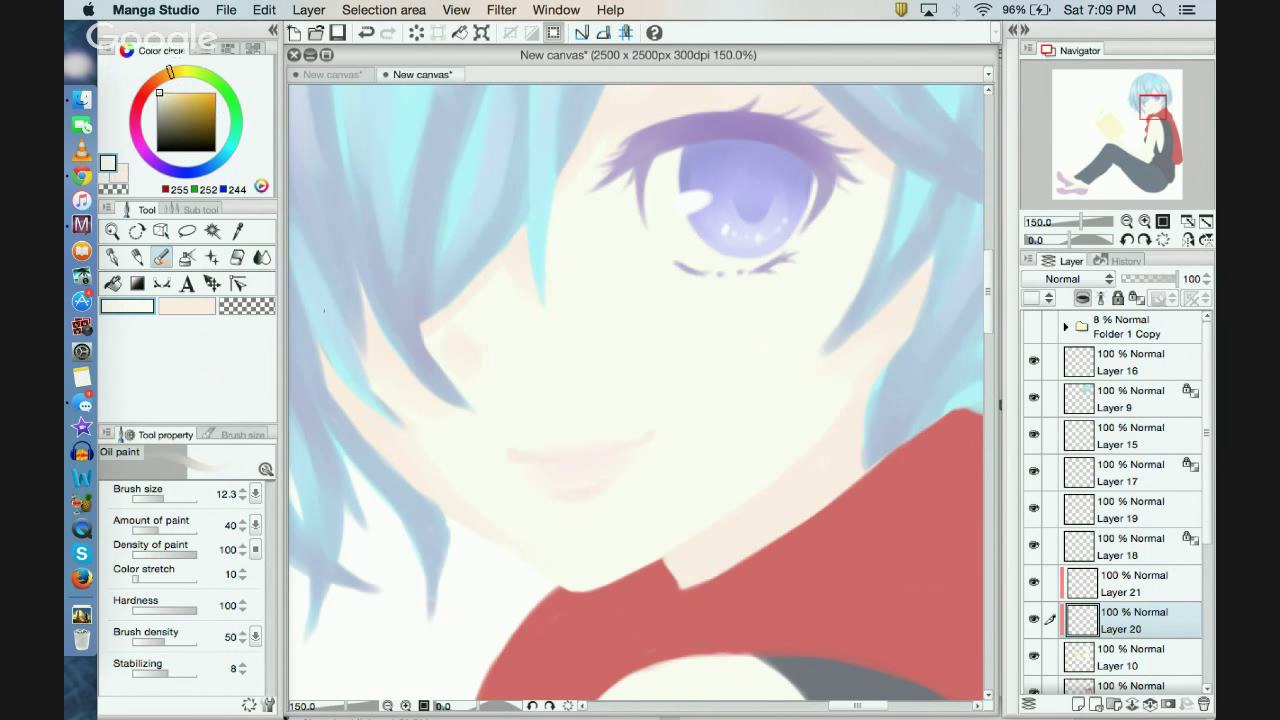
pyautogui.click(258, 306)
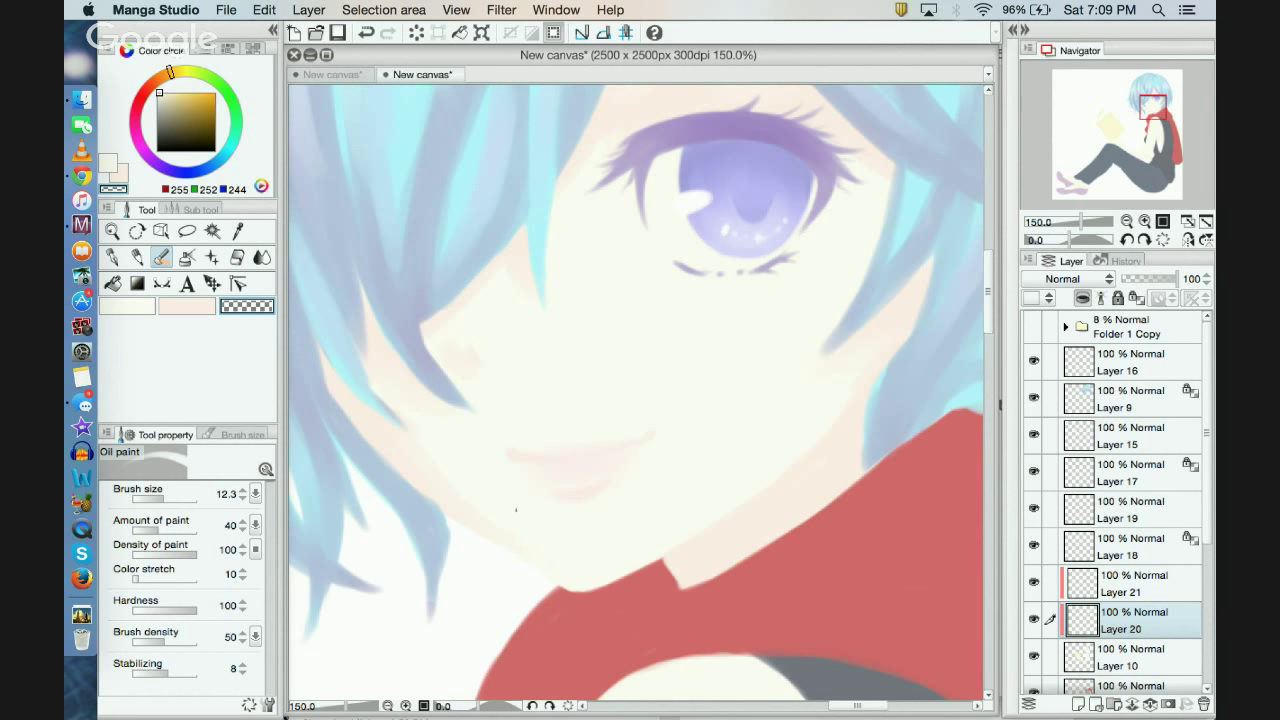
pyautogui.click(176, 310)
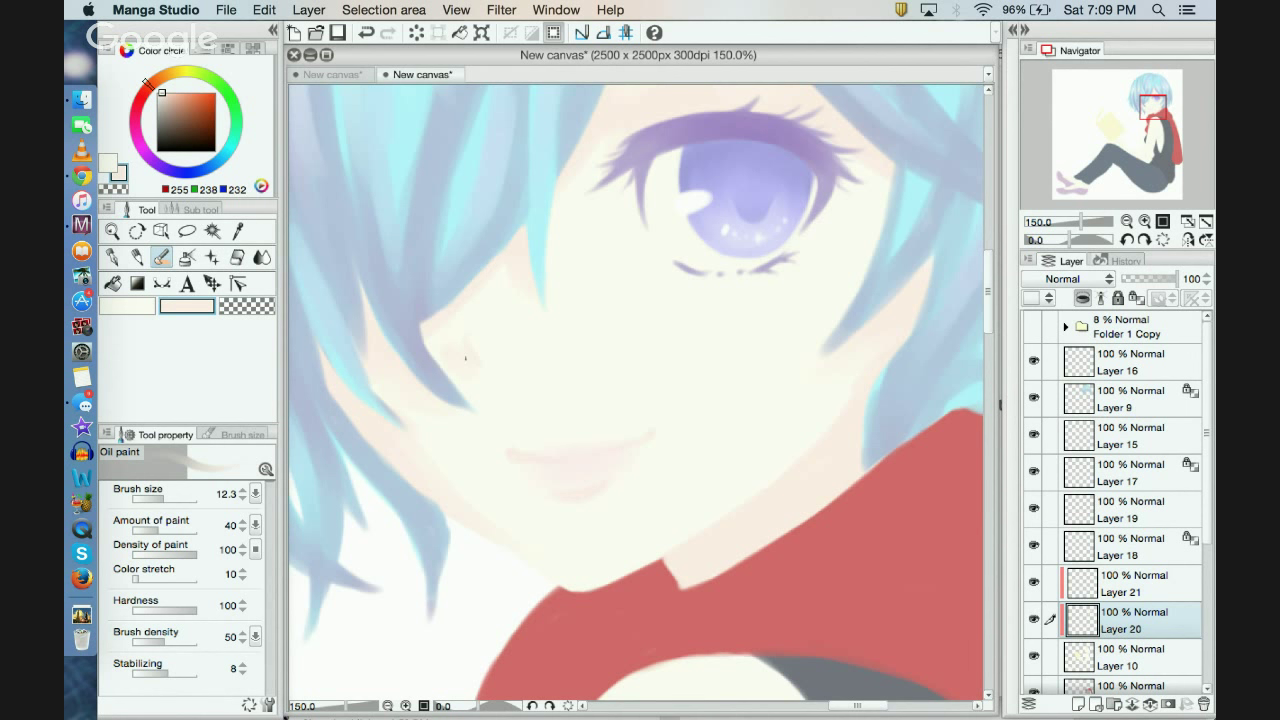
# Step: Soften the nose shadow with the Blur tool at size 32.3, undoing the first attempt, and check the face zoomed out
pyautogui.click(261, 257)
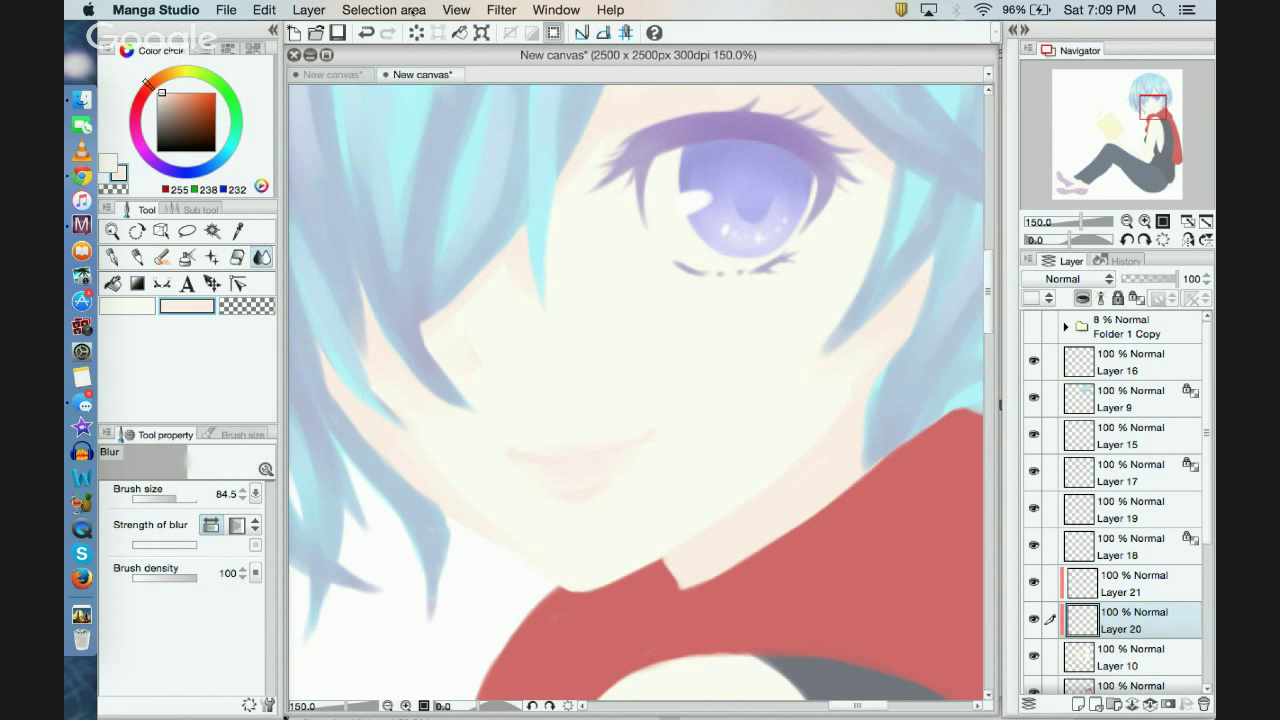
pyautogui.click(366, 33)
pyautogui.moveTo(173, 494); pyautogui.dragTo(158, 495)
pyautogui.moveTo(459, 356); pyautogui.dragTo(445, 347)
pyautogui.click(388, 705)
pyautogui.click(388, 705)
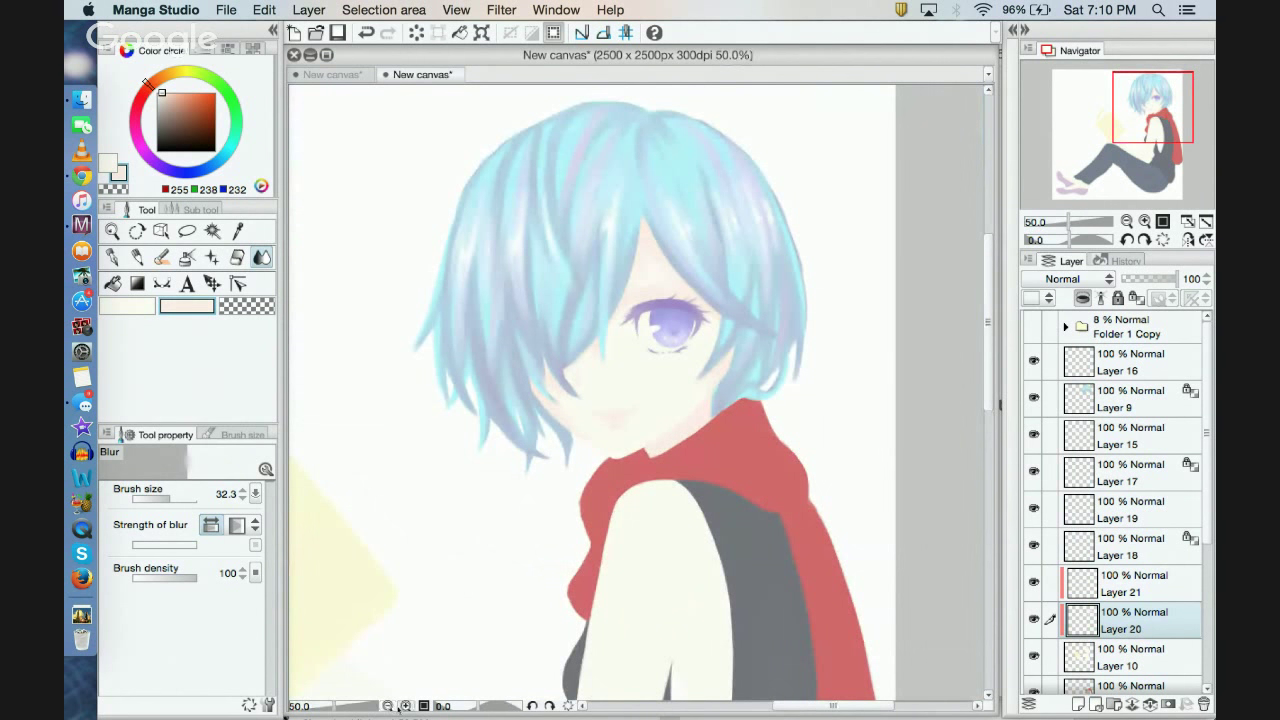
pyautogui.click(405, 706)
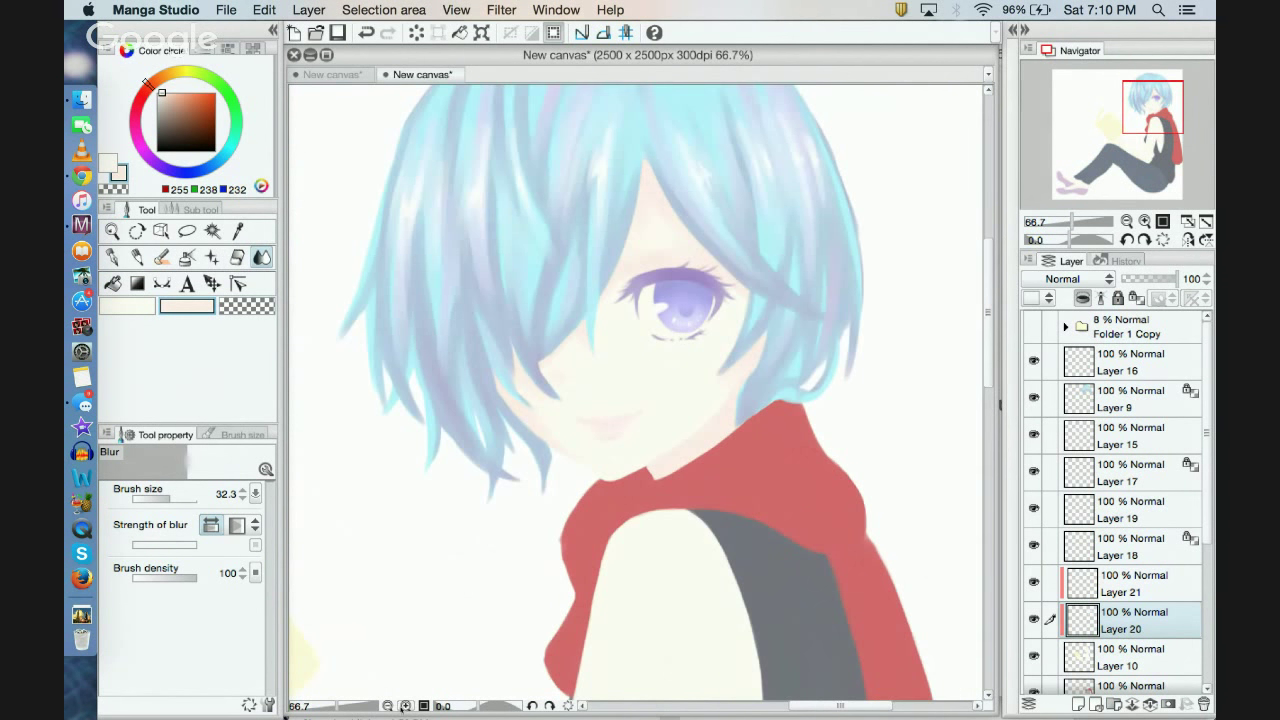
pyautogui.click(405, 706)
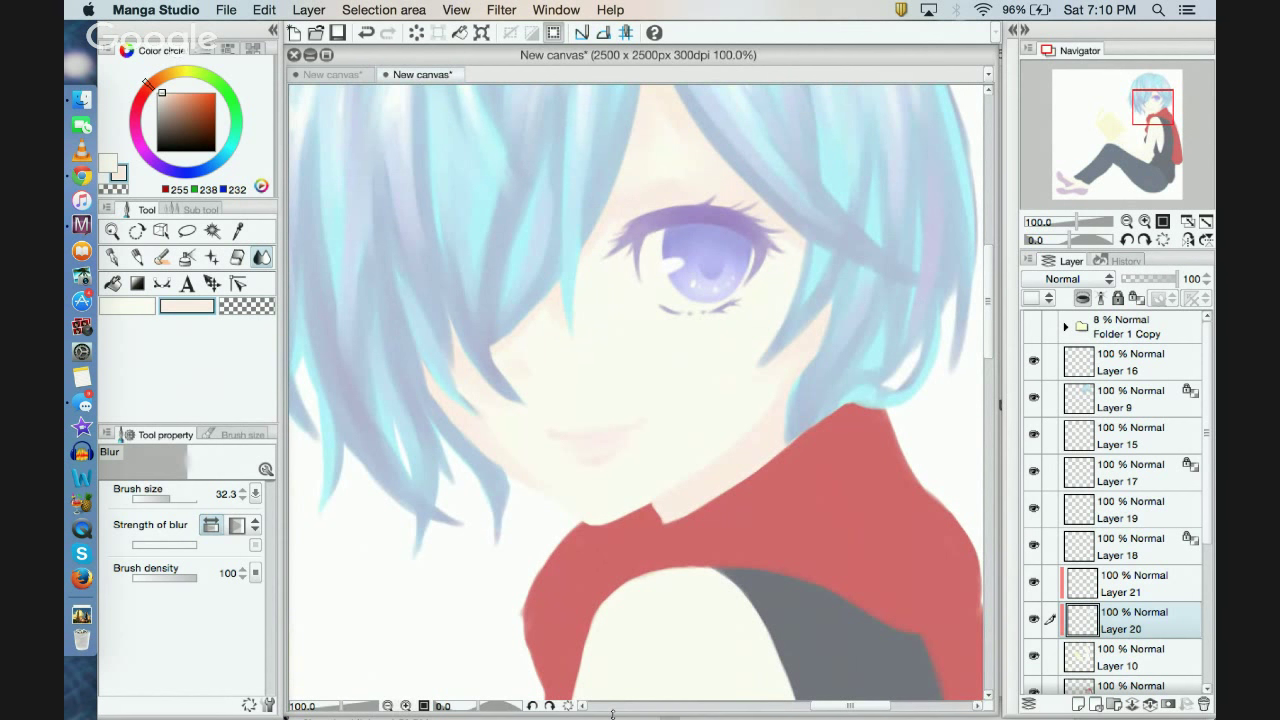
# Step: Shorten the canvas window to uncover the broadcast page behind it and zoom the drawing out to 33.3%
pyautogui.moveTo(613, 712); pyautogui.dragTo(616, 550)
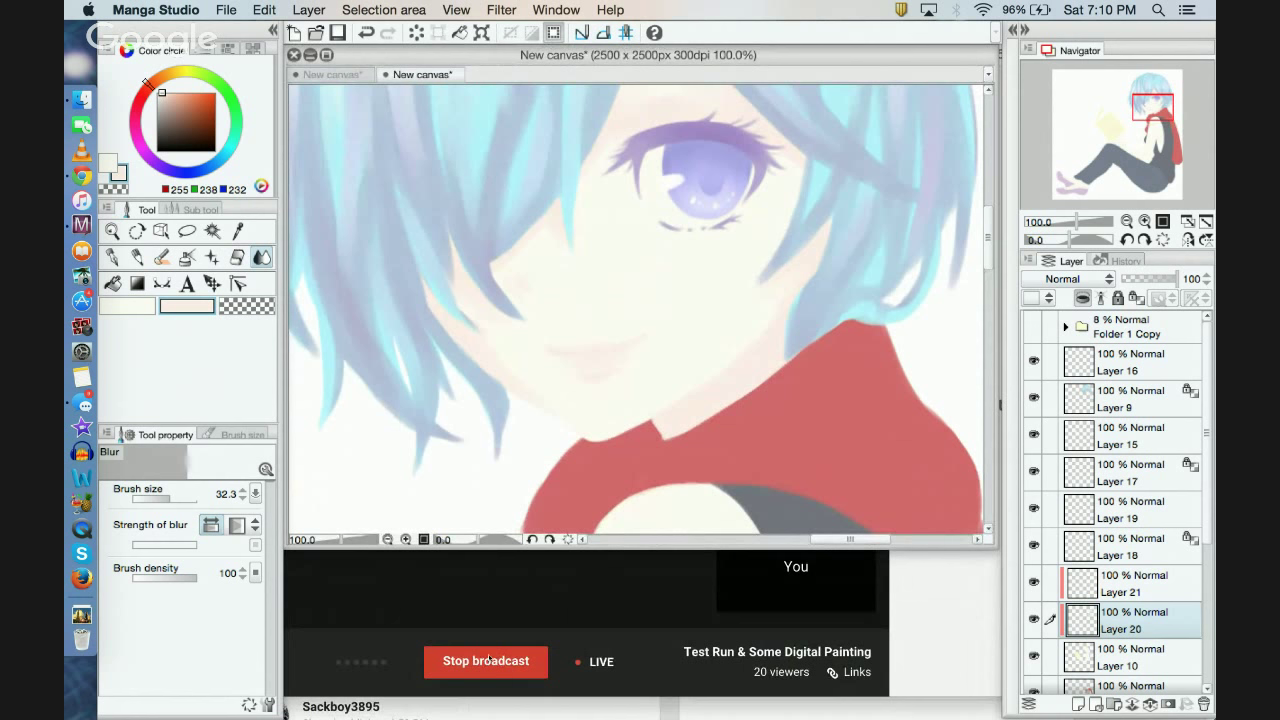
pyautogui.click(707, 542)
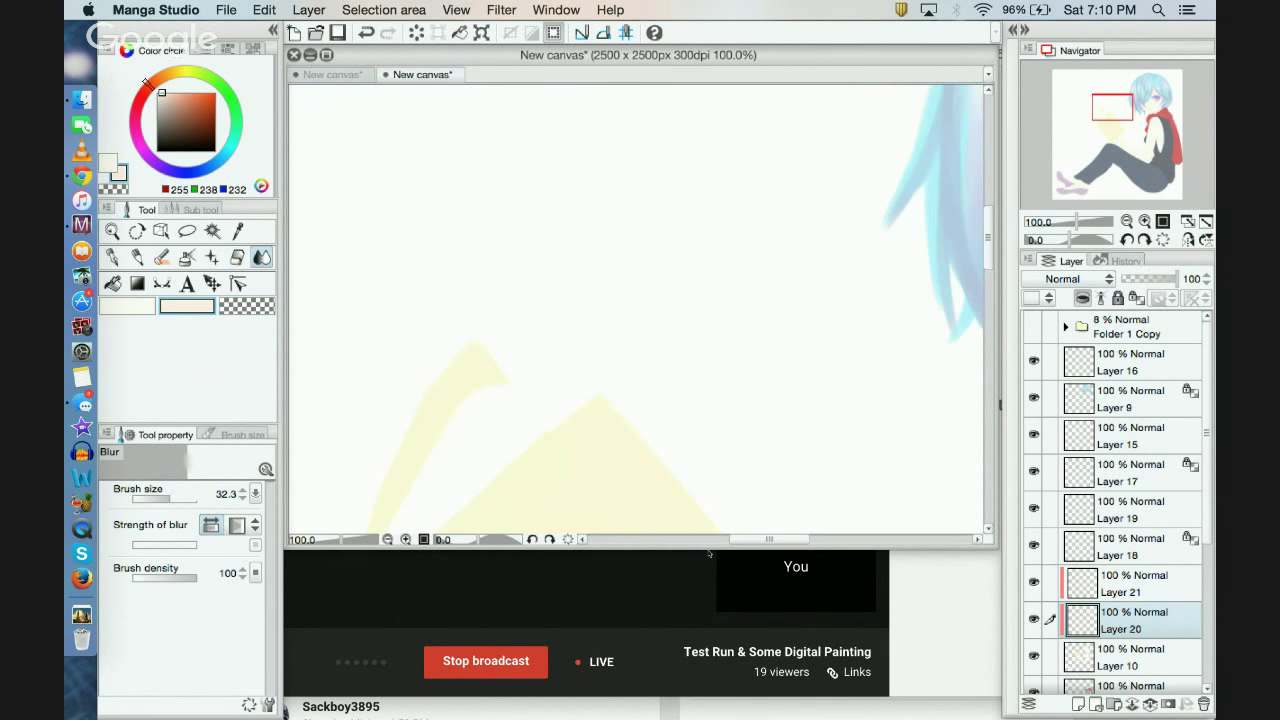
pyautogui.moveTo(757, 533); pyautogui.dragTo(836, 507)
pyautogui.click(388, 539)
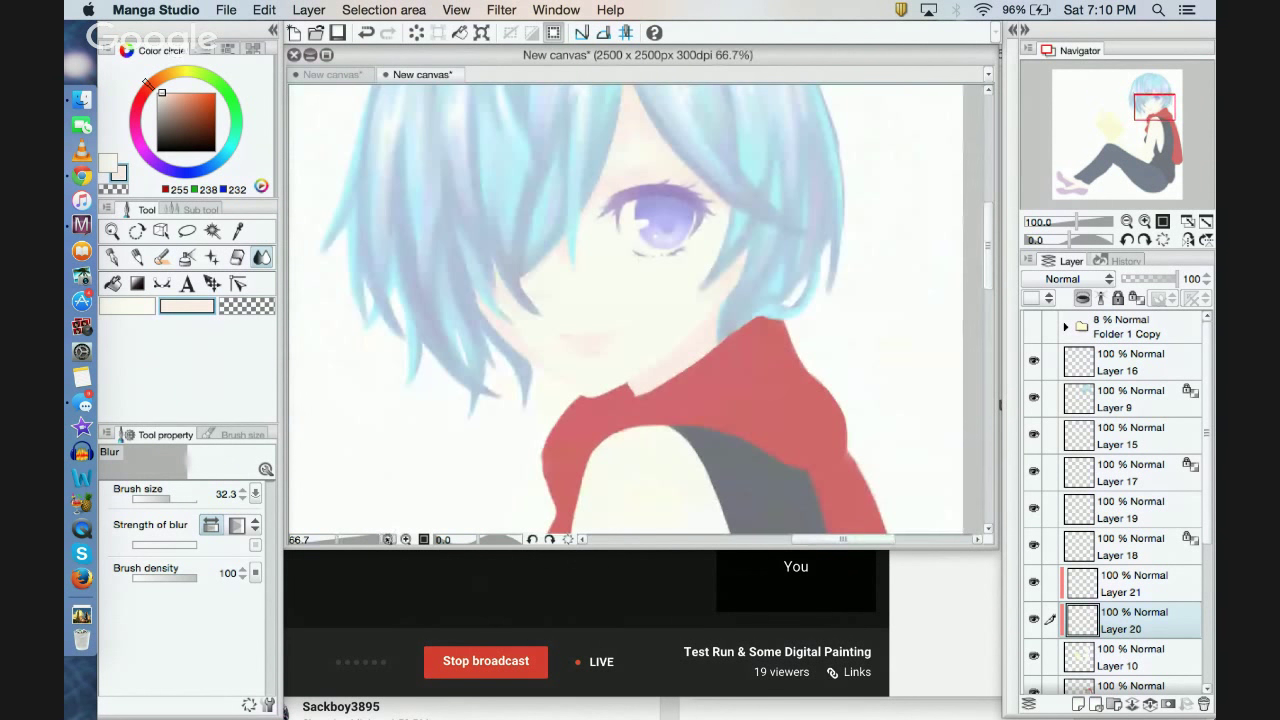
pyautogui.click(388, 539)
pyautogui.click(388, 539)
# Step: Look over the whole figure, examining the legs, shoes, book, scarf and hair at 33.3% zoom
pyautogui.moveTo(1155, 92); pyautogui.dragTo(1132, 150)
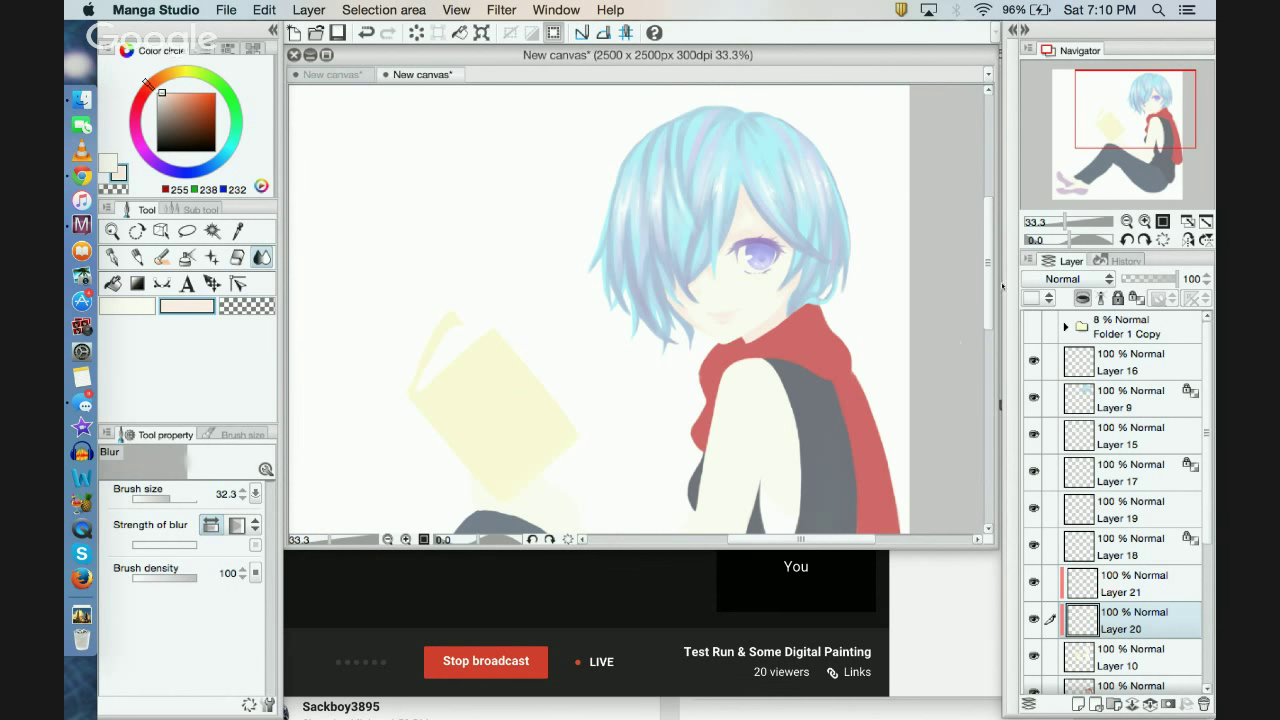
pyautogui.moveTo(988, 286); pyautogui.dragTo(989, 366)
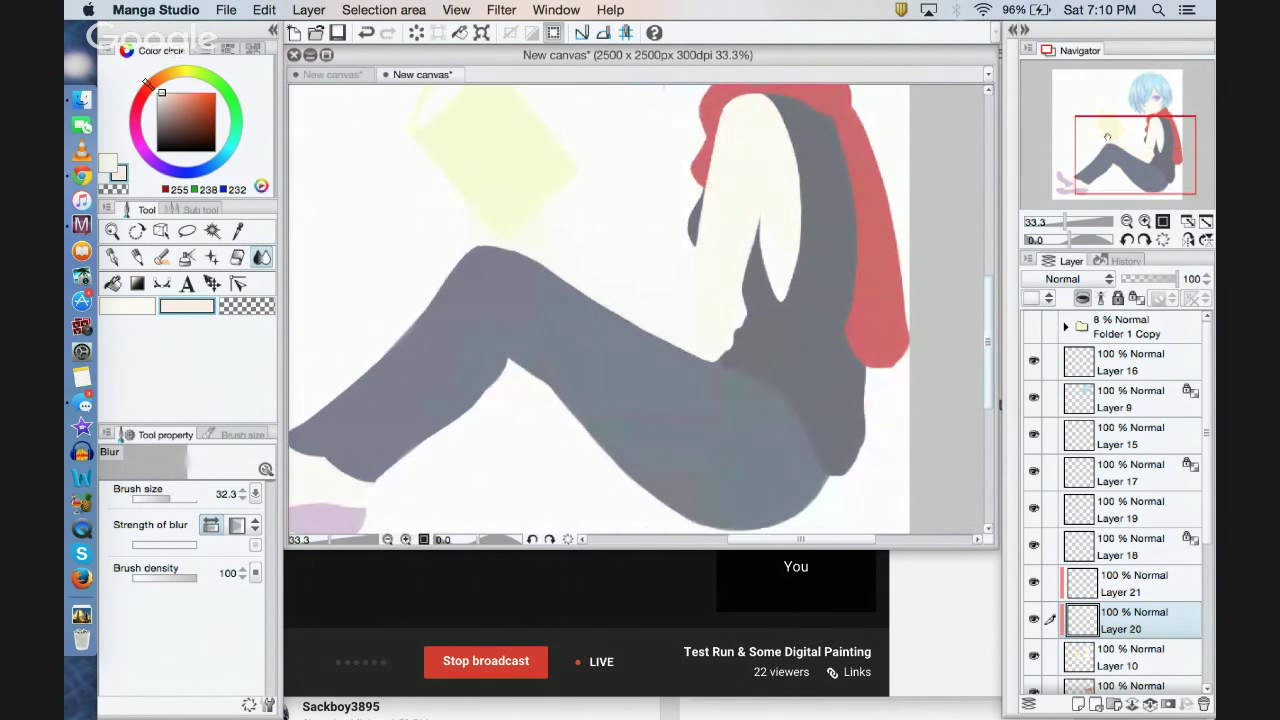
pyautogui.moveTo(1115, 141); pyautogui.dragTo(1075, 154)
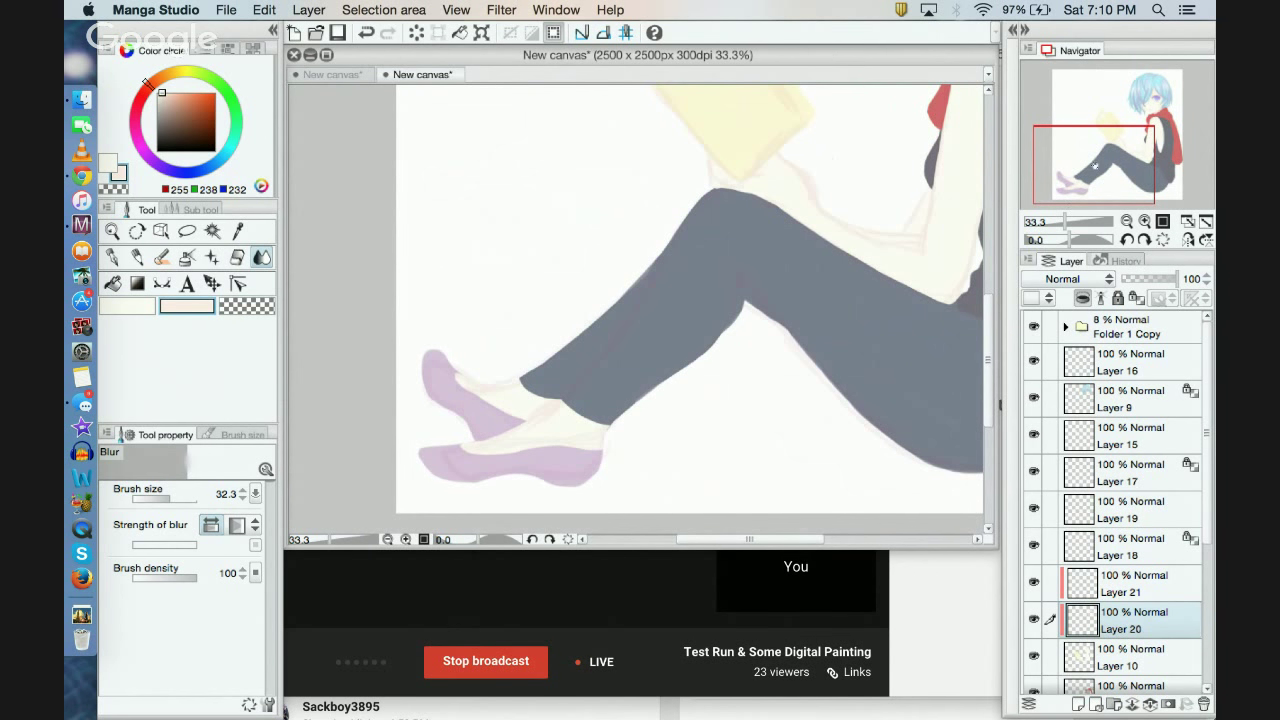
pyautogui.moveTo(1097, 158); pyautogui.dragTo(1138, 142)
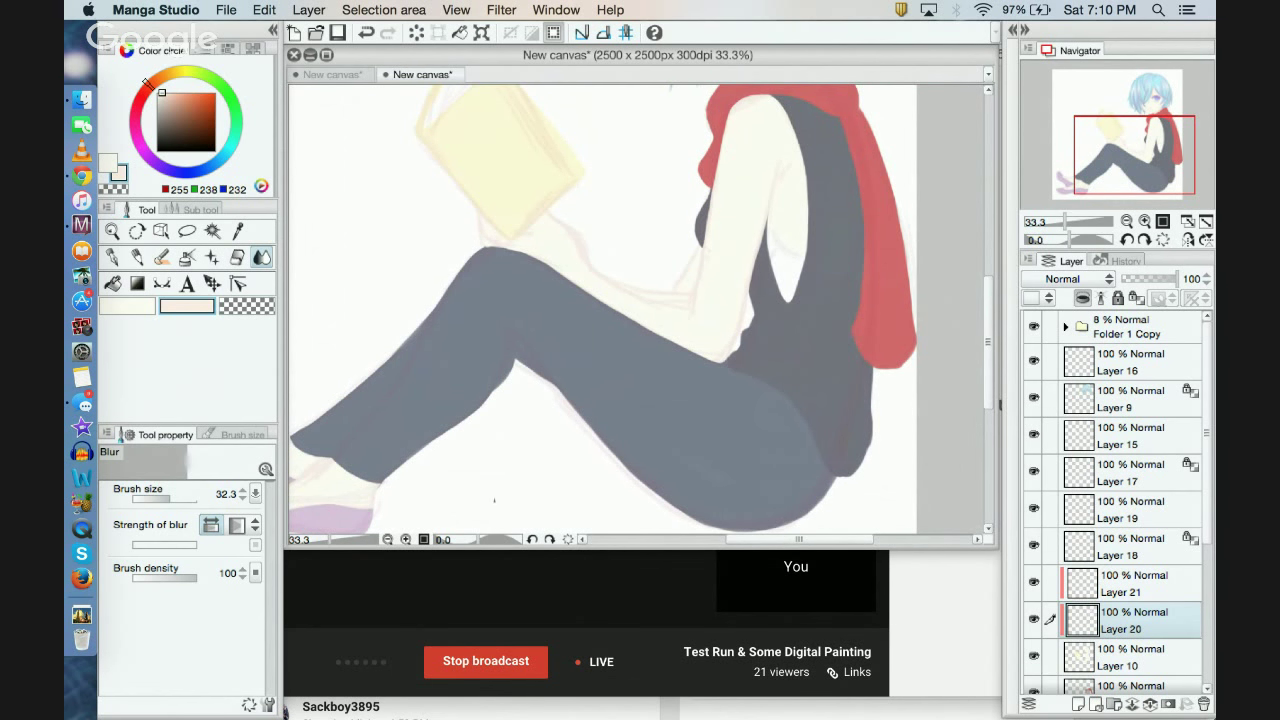
pyautogui.moveTo(1118, 148); pyautogui.dragTo(1125, 114)
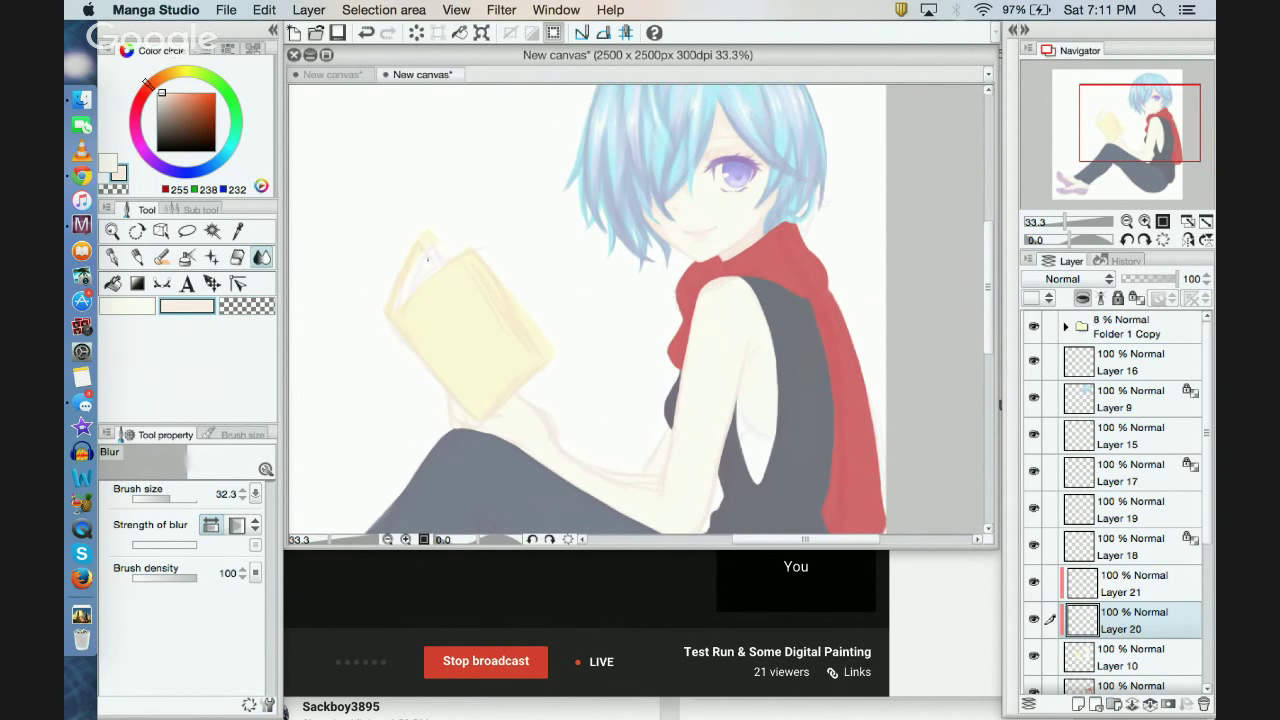
pyautogui.moveTo(1120, 140); pyautogui.dragTo(1153, 106)
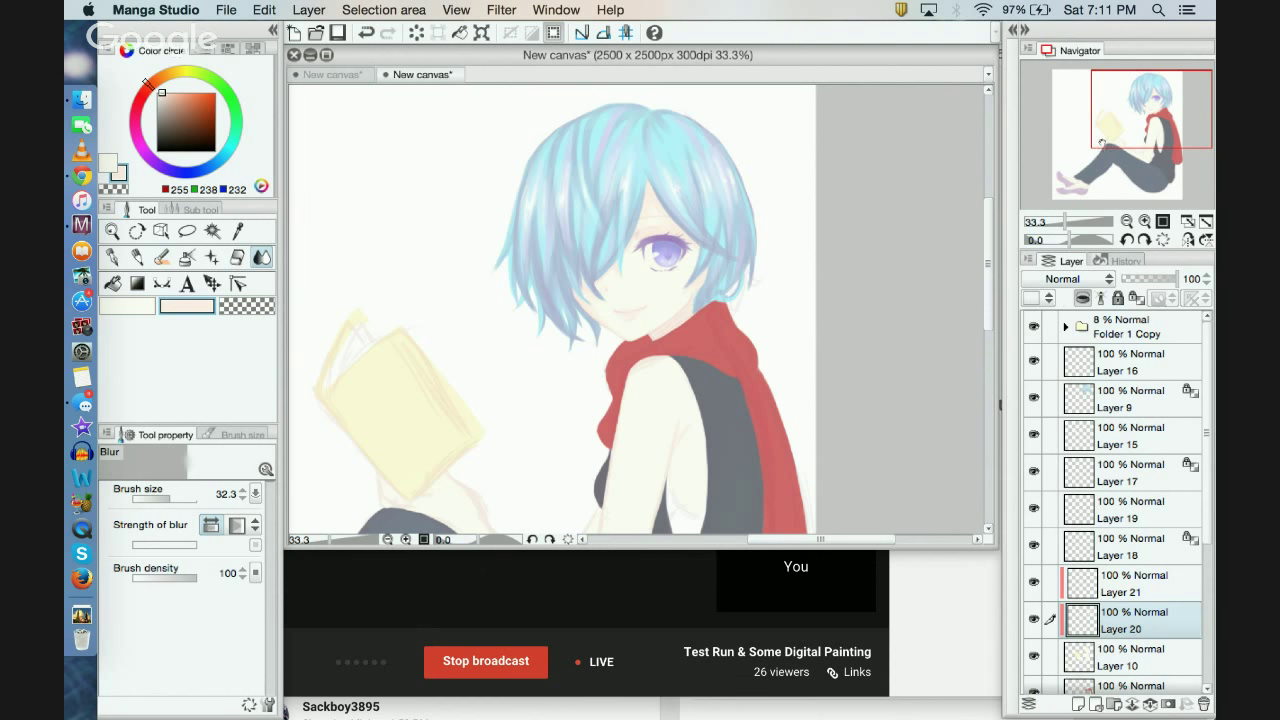
pyautogui.moveTo(989, 261)
pyautogui.mouseDown()
pyautogui.moveTo(985, 355)
pyautogui.moveTo(986, 264)
pyautogui.mouseUp()
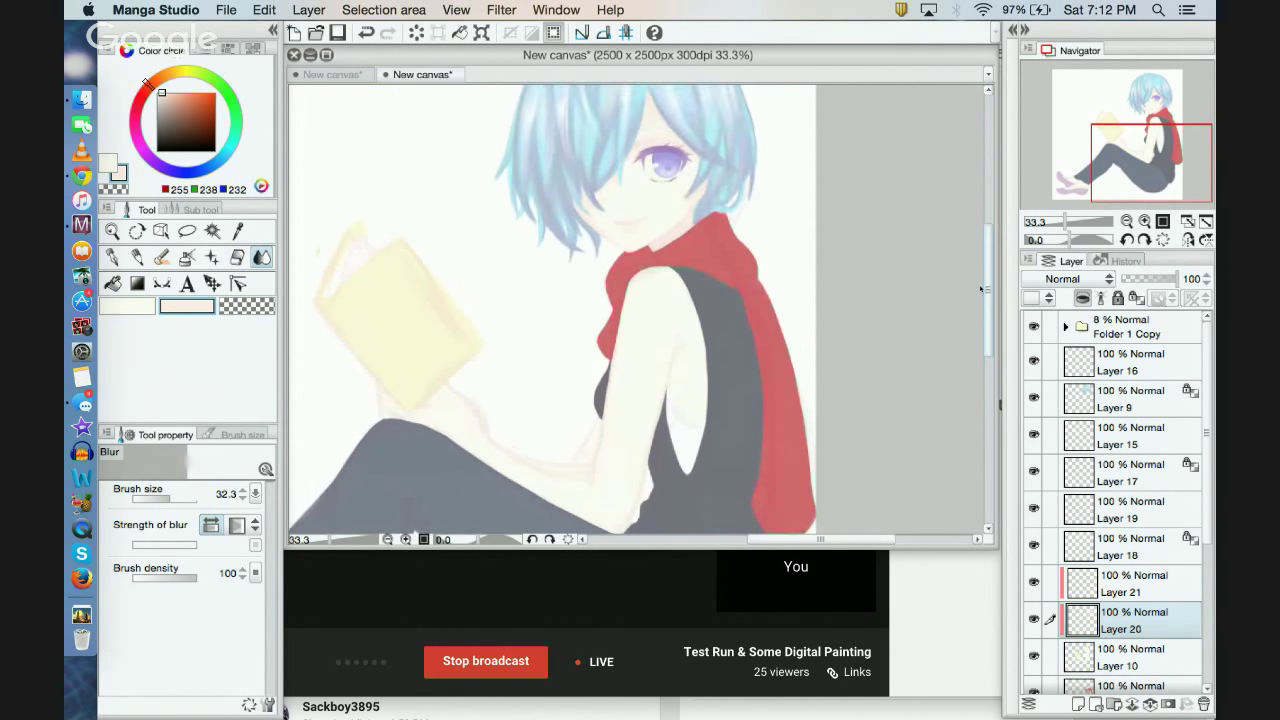